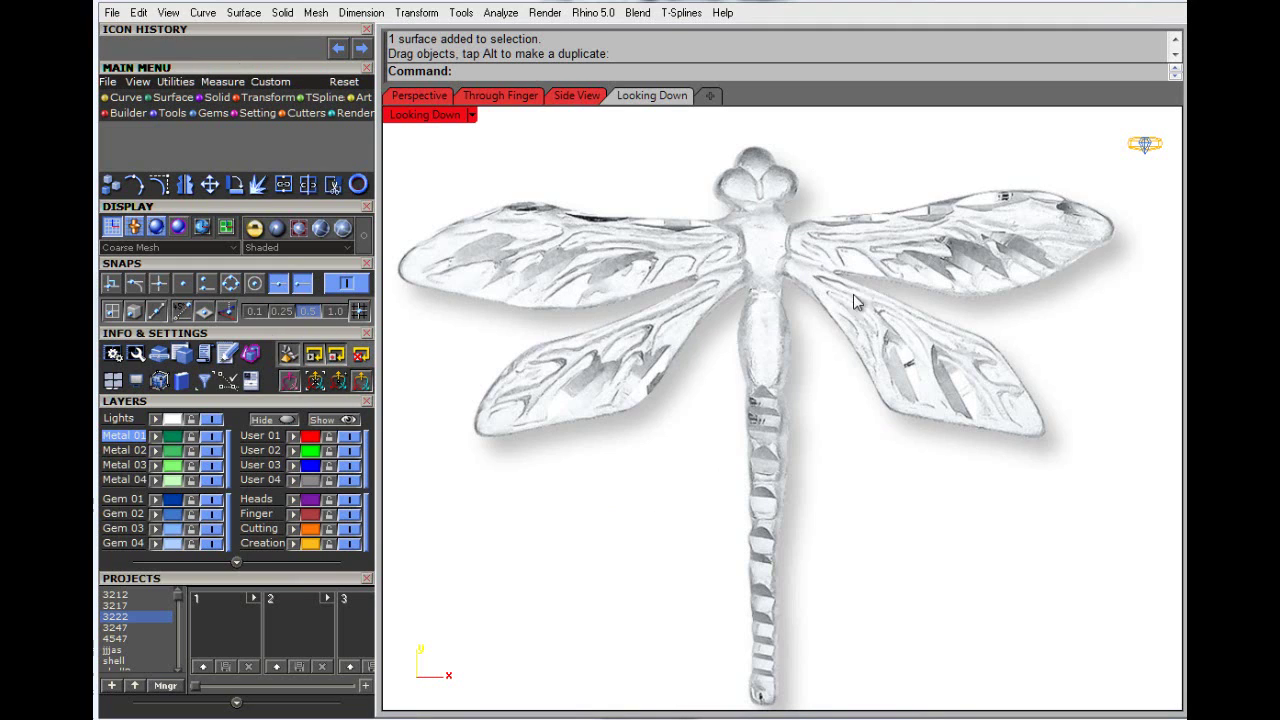
Step: Show the T-Splines modelling tools and undock the T-Splines palette so it floats over the lower part of the viewport
mouse_move(699, 532)
right_down()
mouse_move(703, 517)
mouse_move(720, 543)
mouse_move(713, 530)
right_up()
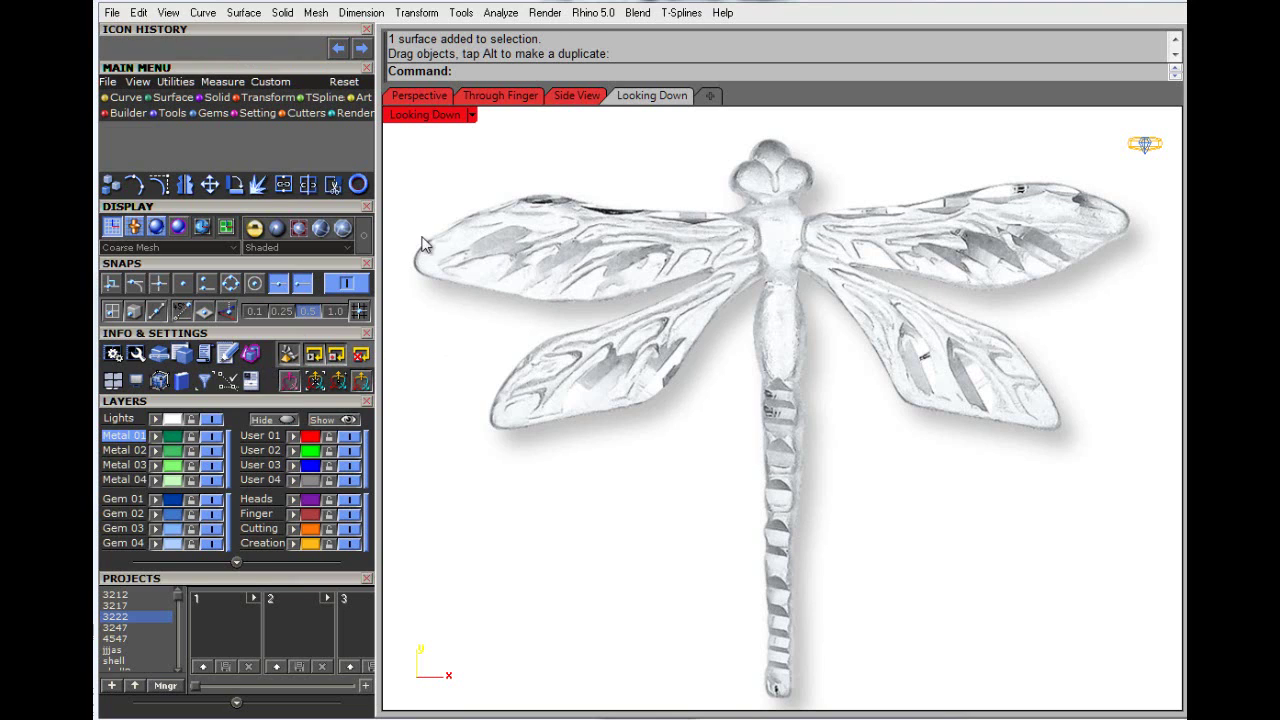
click(325, 102)
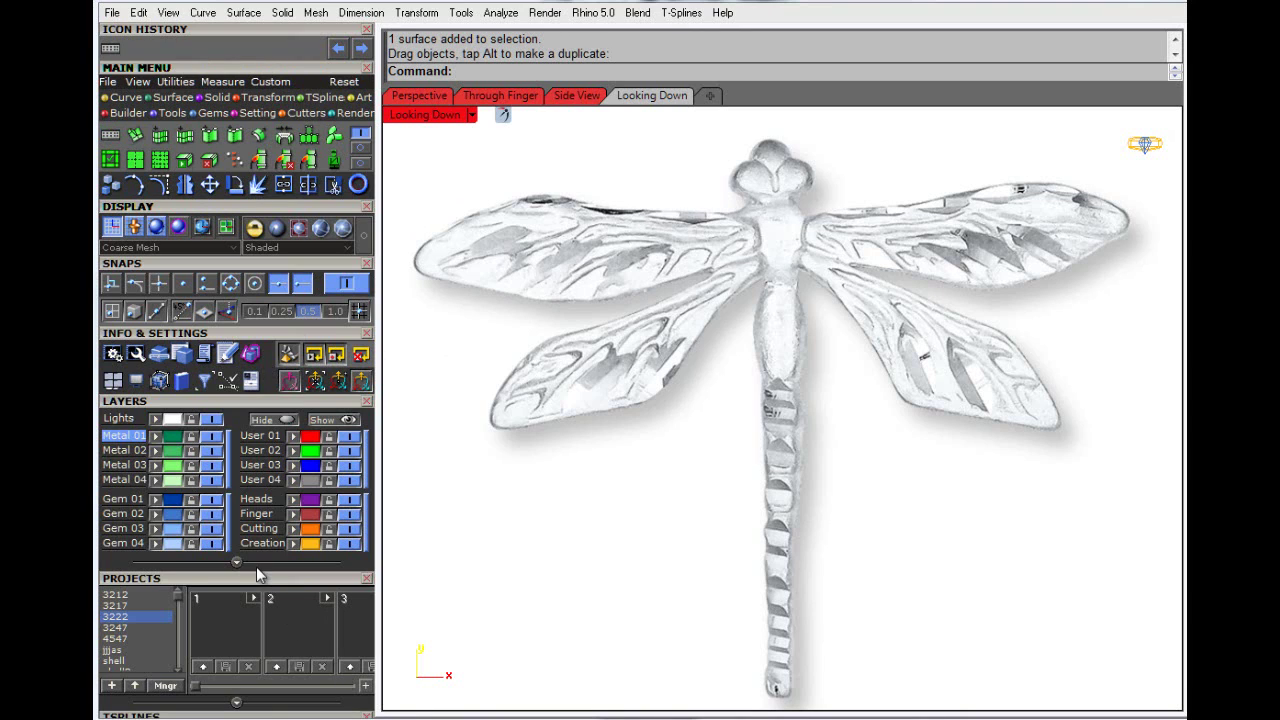
drag(256, 571, 241, 346)
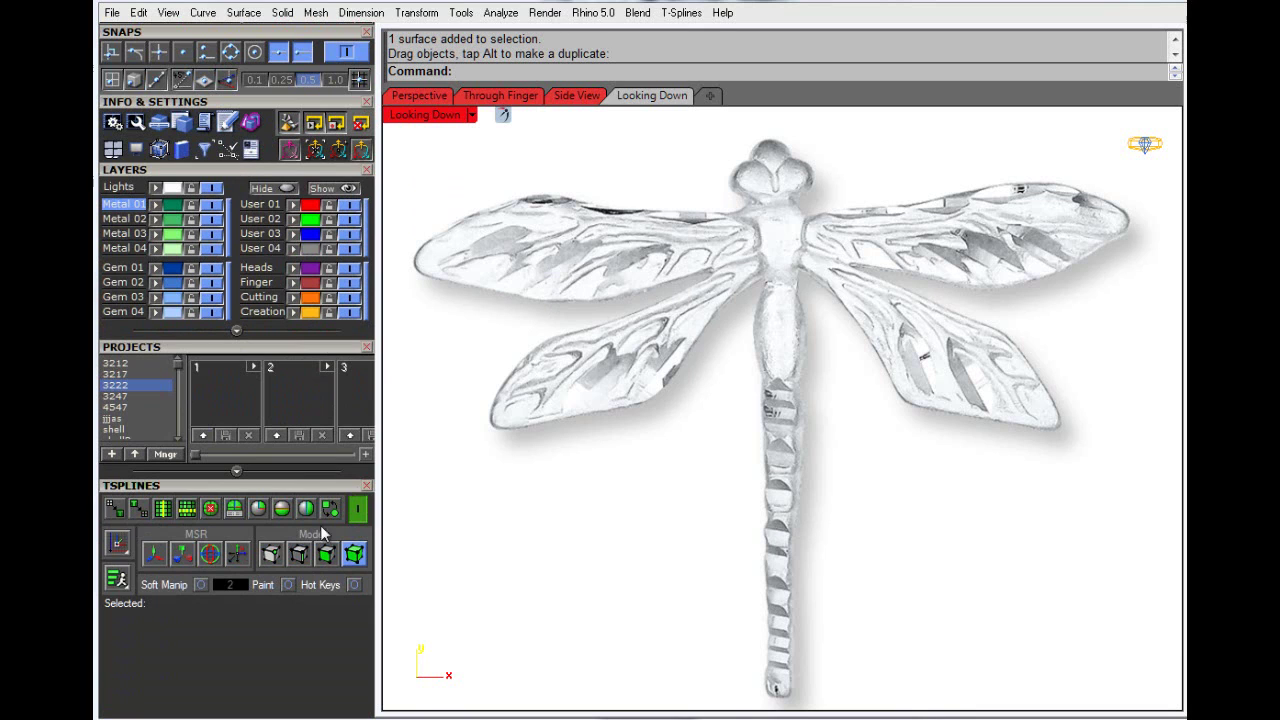
drag(236, 494, 565, 532)
drag(273, 345, 308, 614)
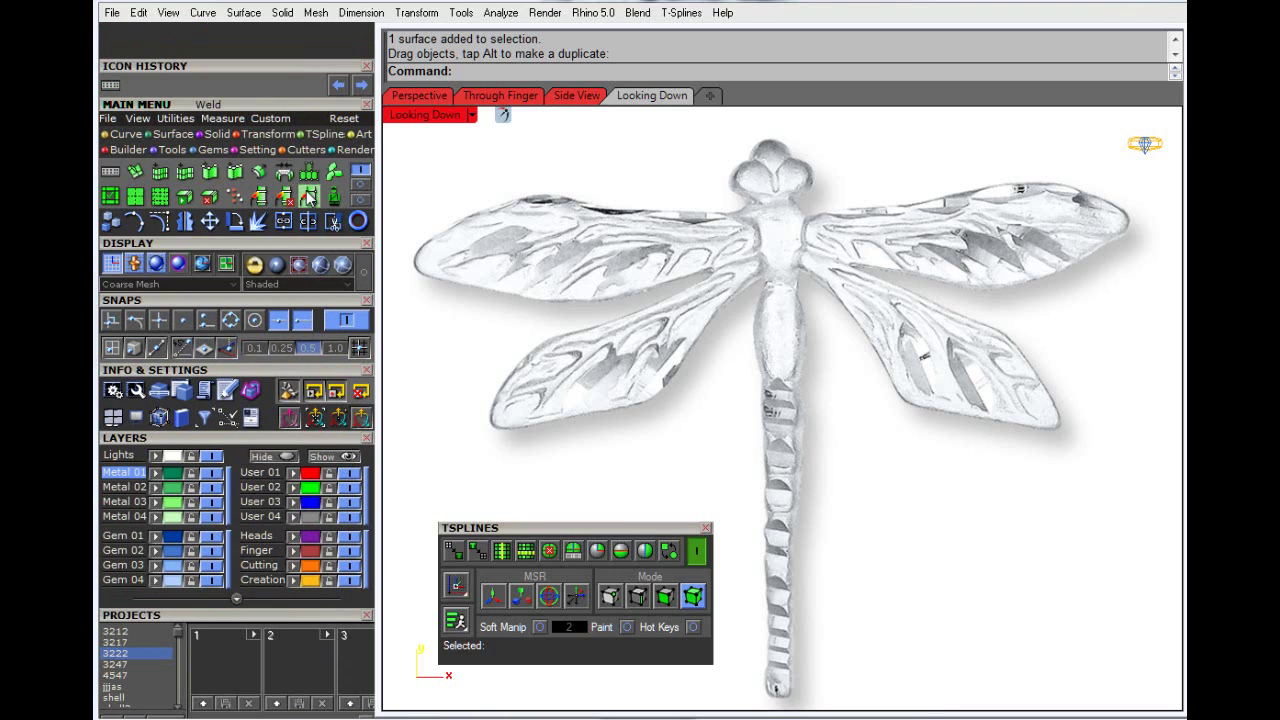
Step: Create a small four-cornered T-spline face over the tip of the upper left wing with Append Face in Simple mode
click(333, 175)
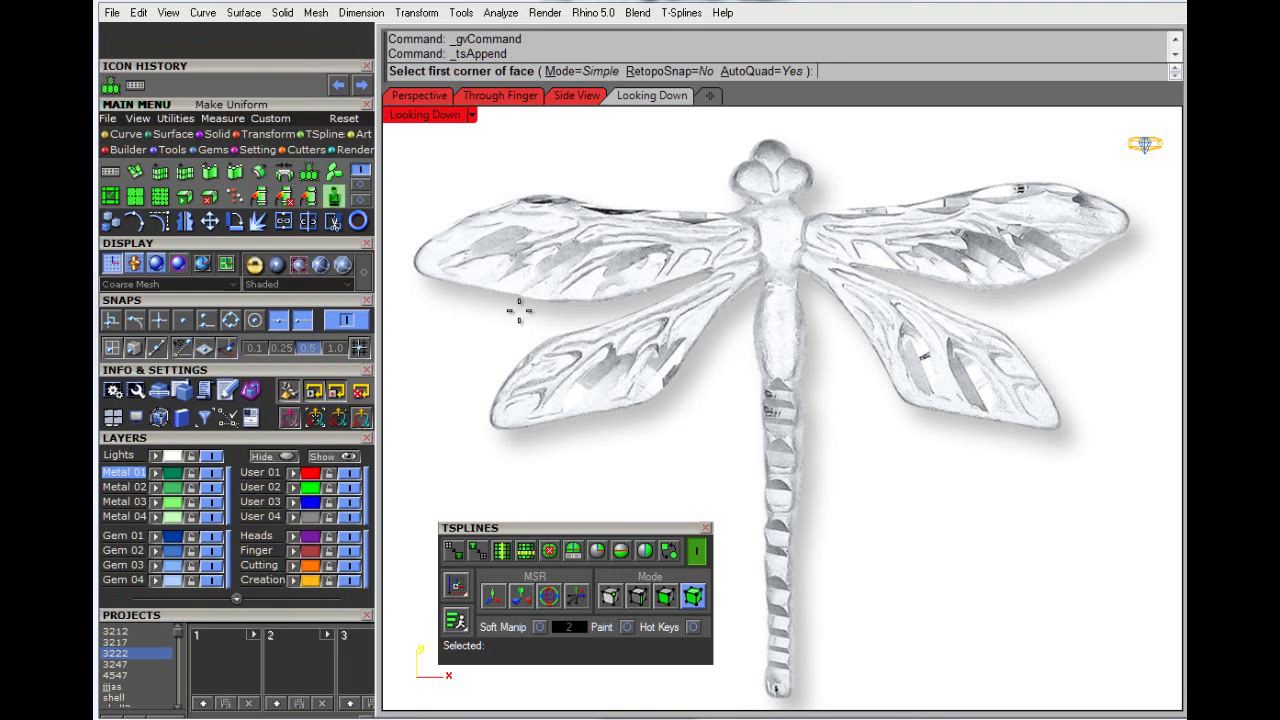
click(414, 207)
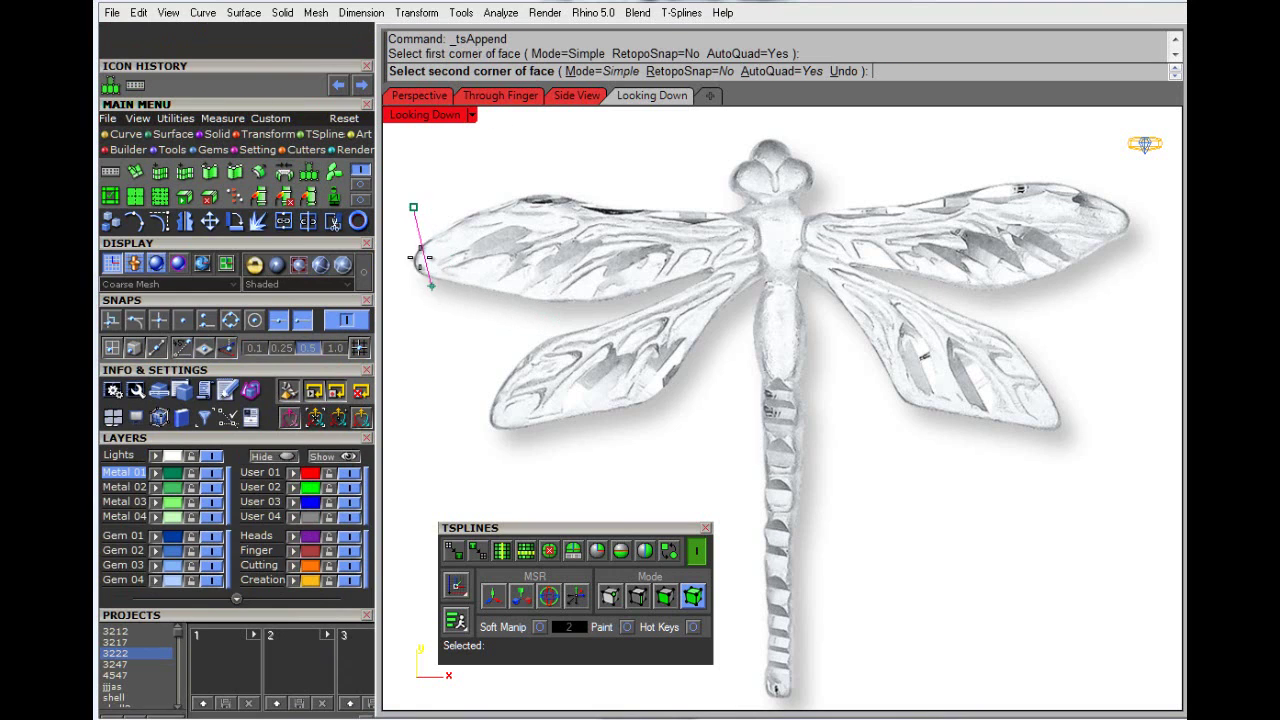
click(415, 250)
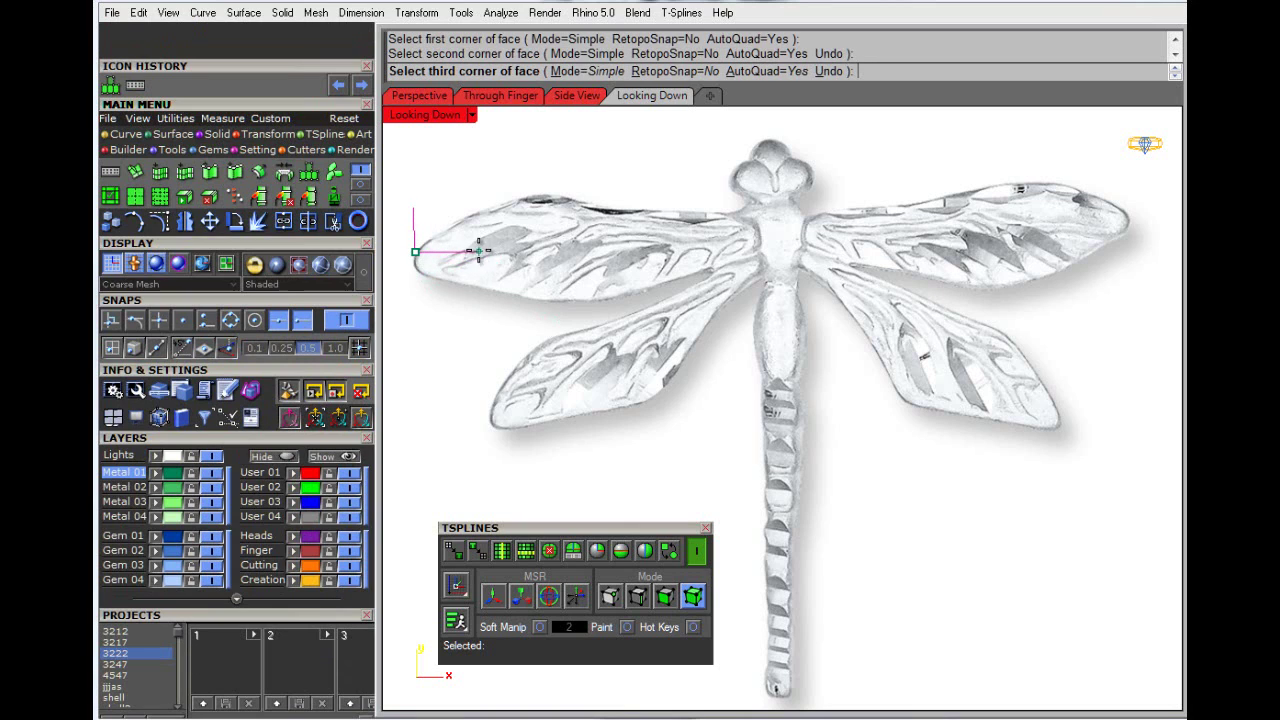
click(486, 249)
click(479, 207)
key(Return)
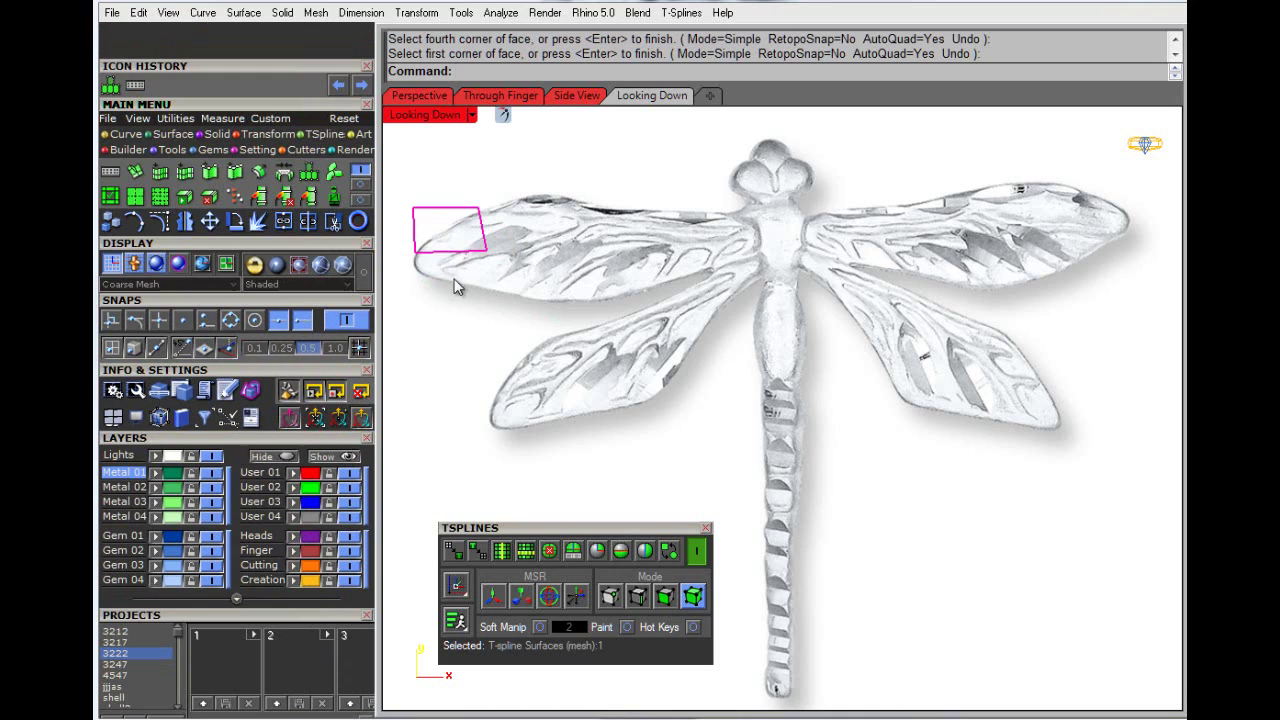
Step: Extrude the face's lower edge downward to form a second face over the wing tip, and lock the Lights layer
click(640, 600)
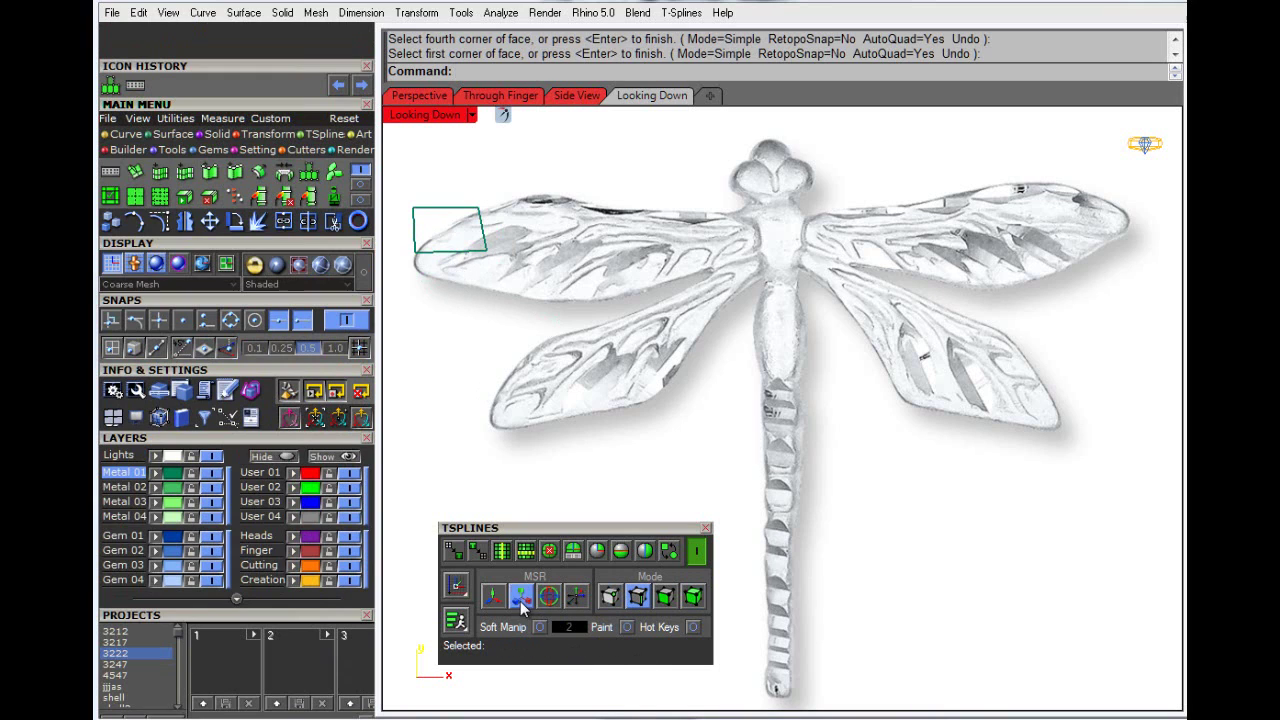
click(455, 253)
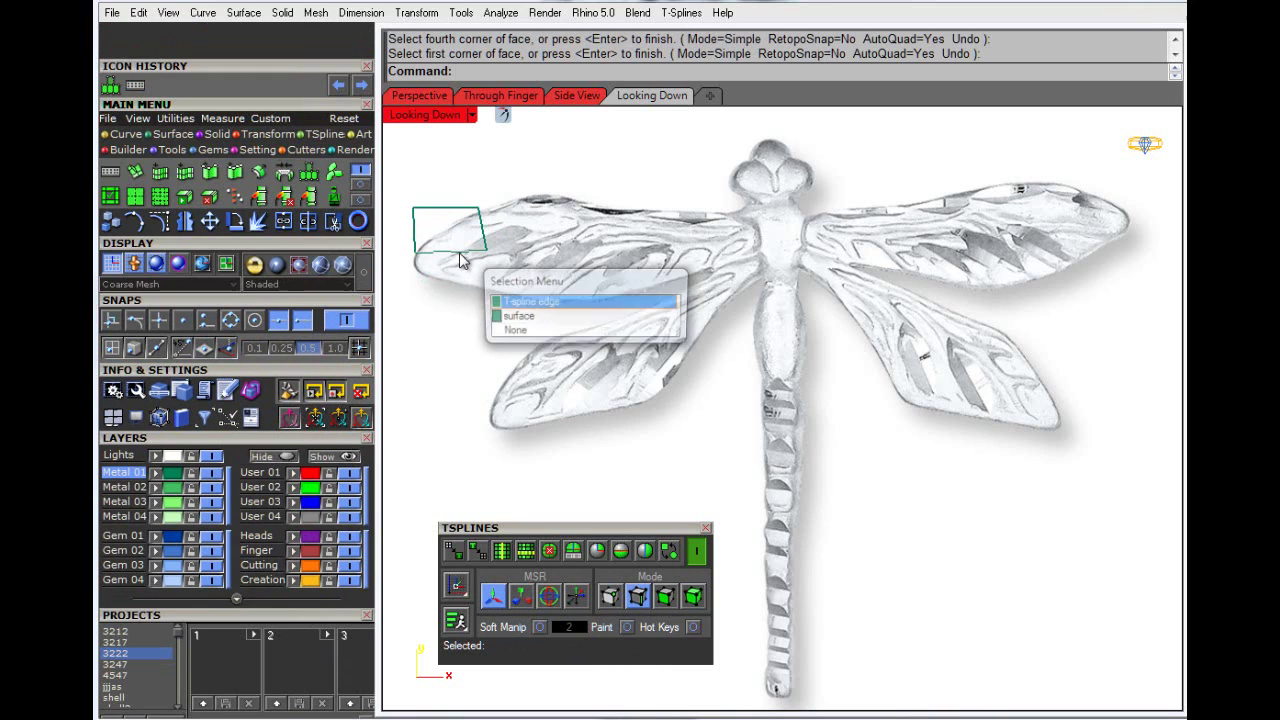
click(516, 303)
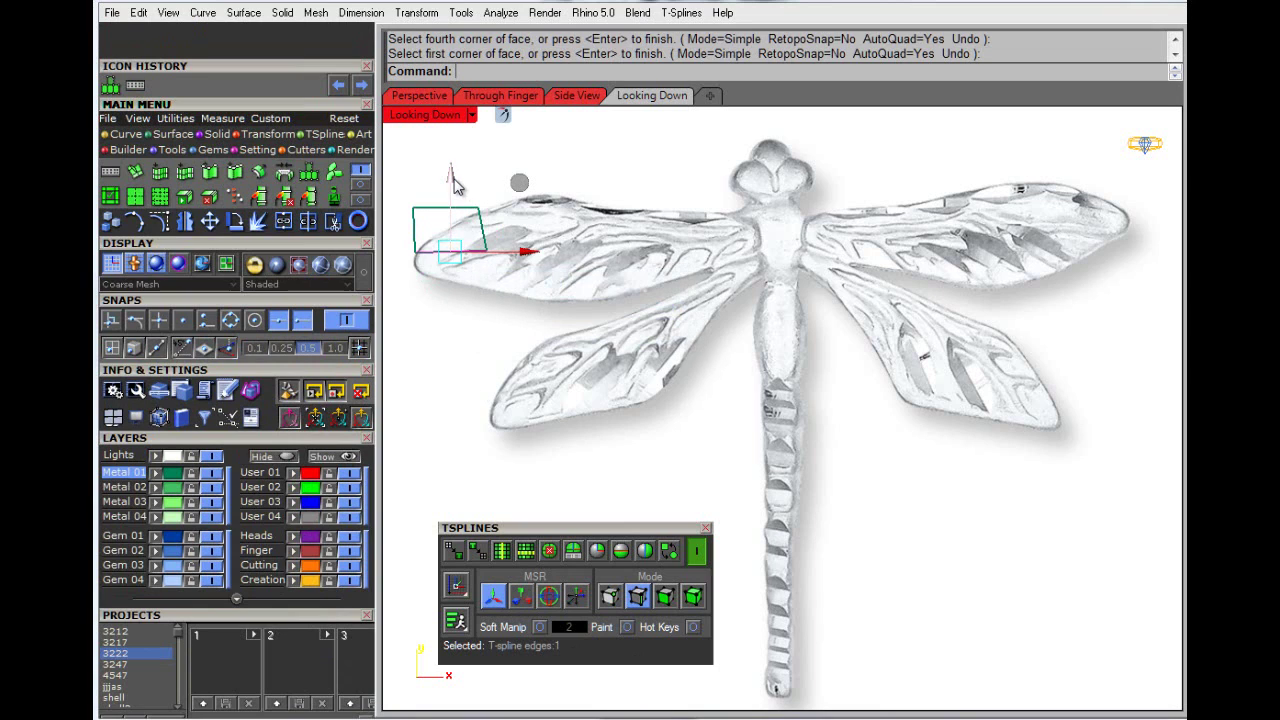
drag(453, 180, 582, 250)
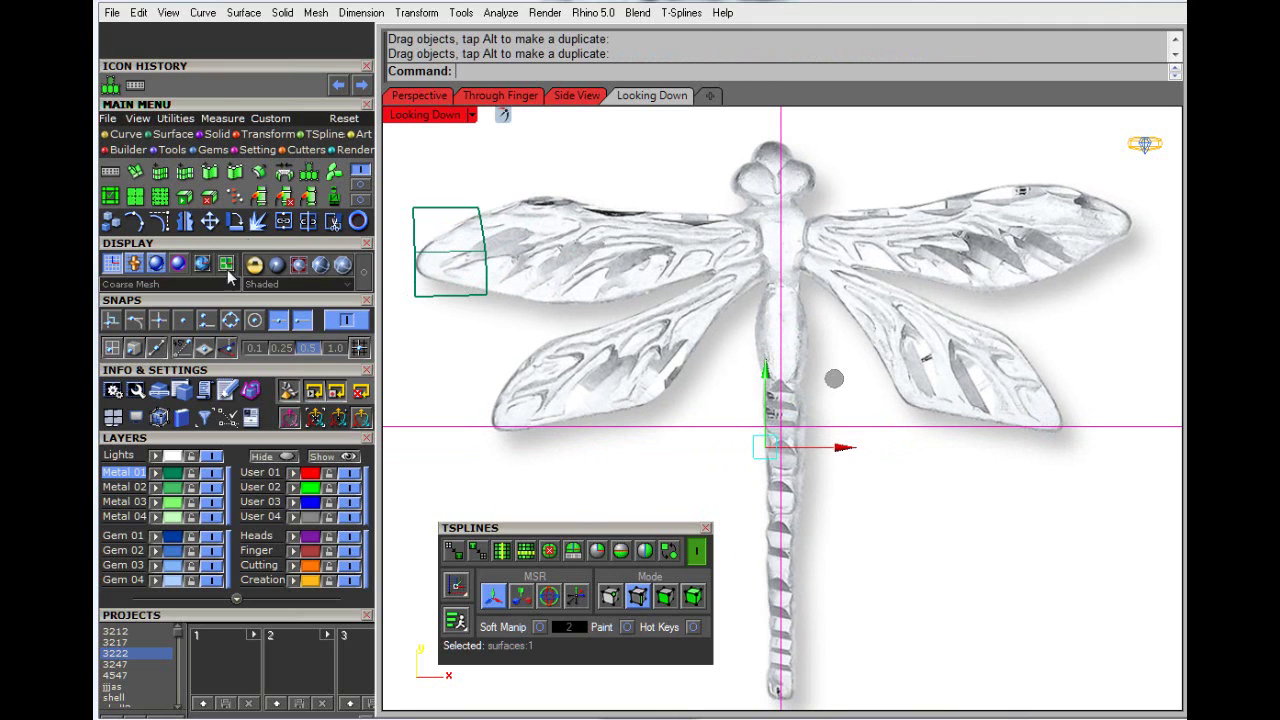
click(191, 456)
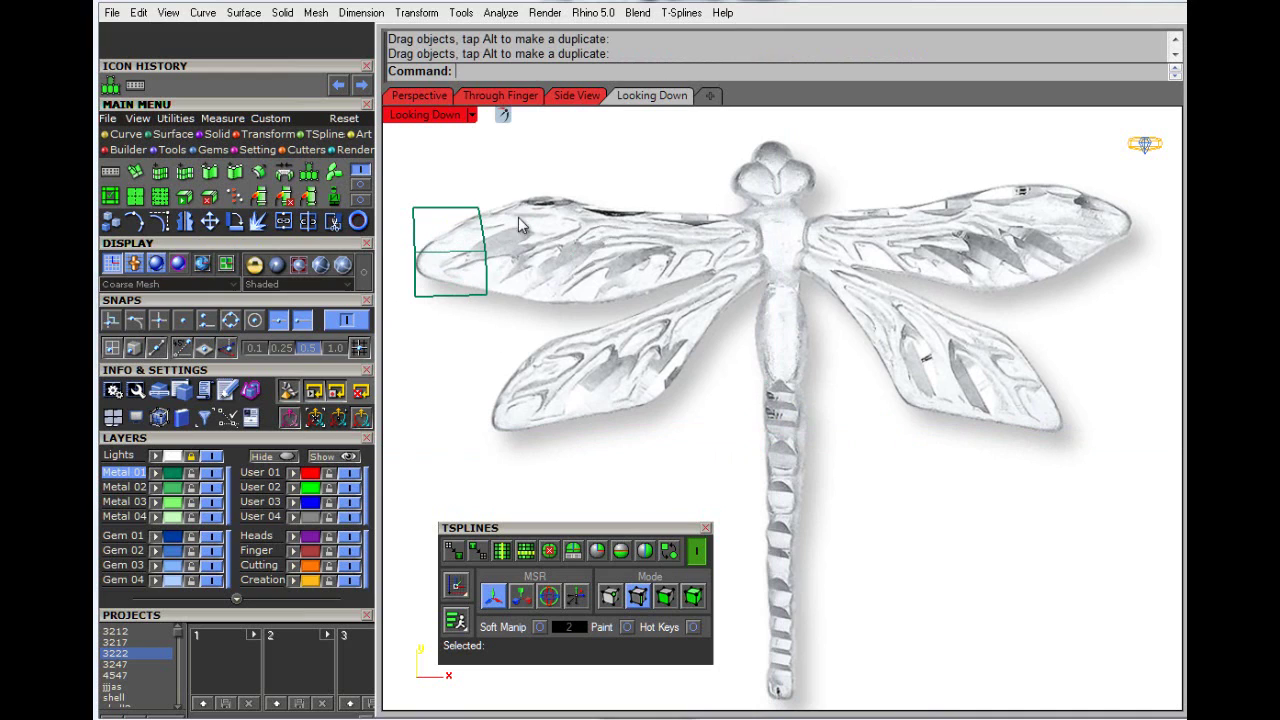
Step: Extrude the two inner edges of the wing-tip faces toward the dragonfly's body in four segments, ending at the wing base
click(481, 245)
click(503, 271)
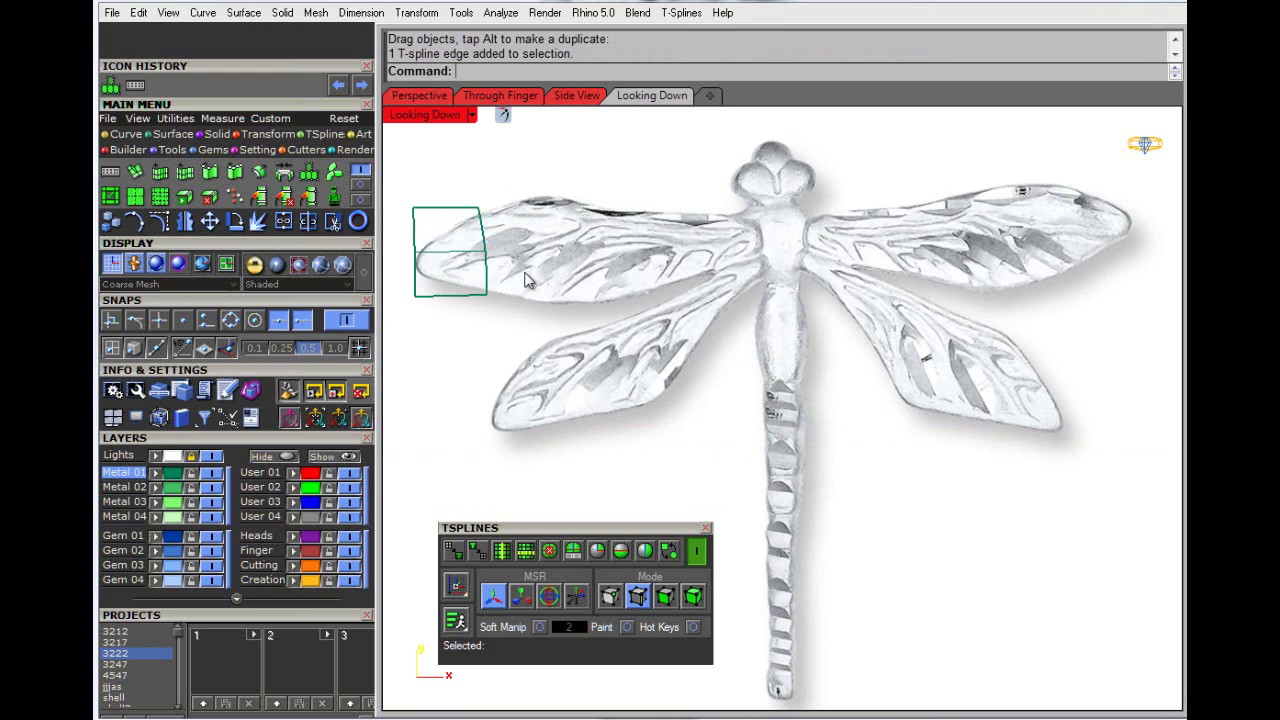
double_click(484, 272)
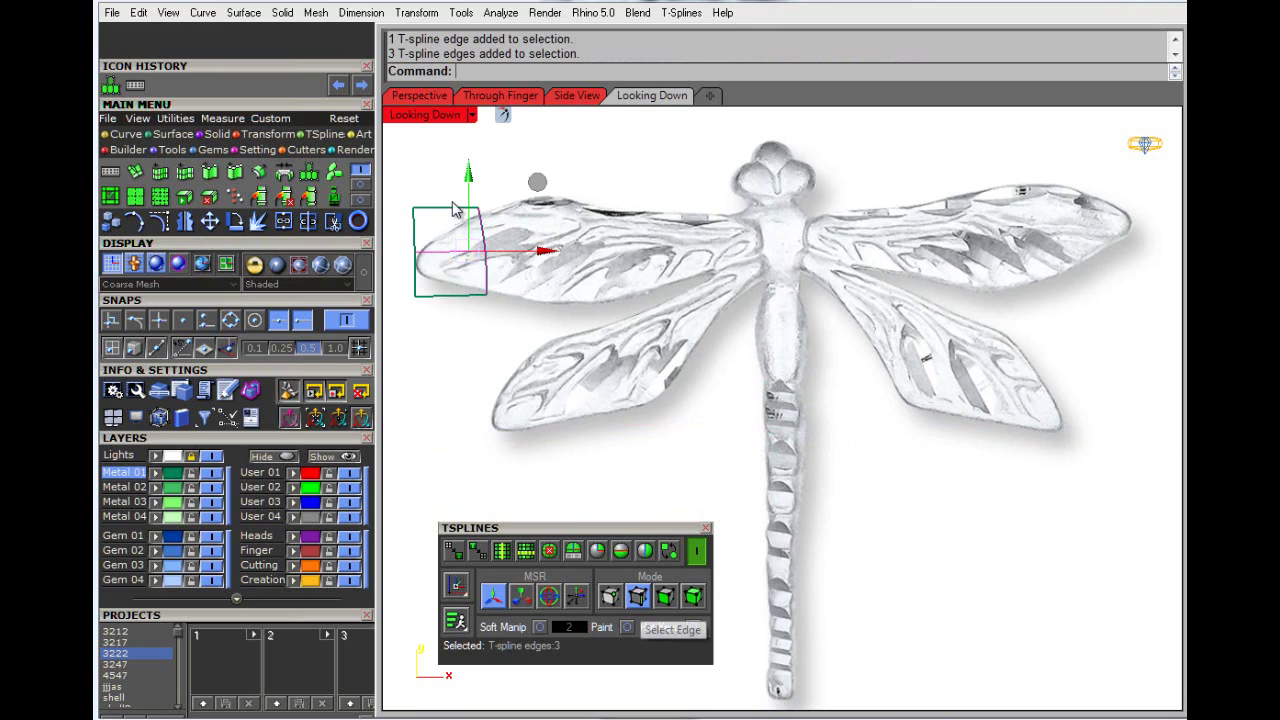
click(484, 232)
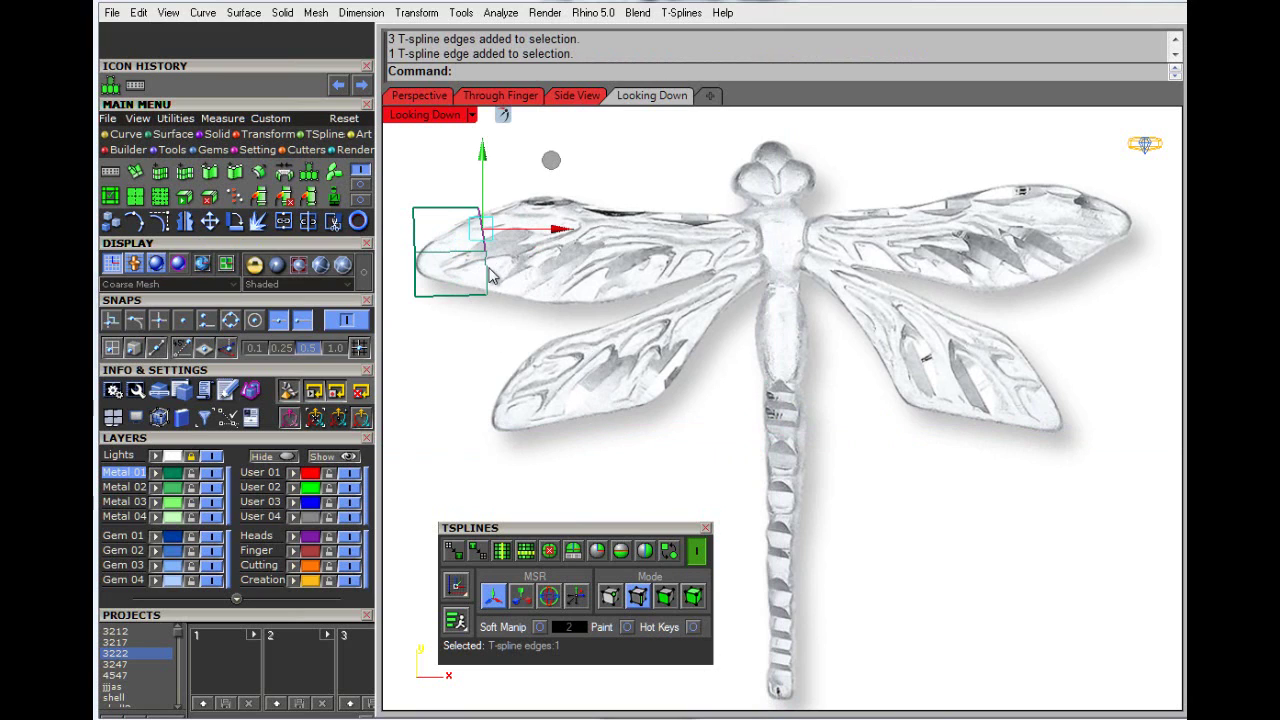
shift+click(493, 278)
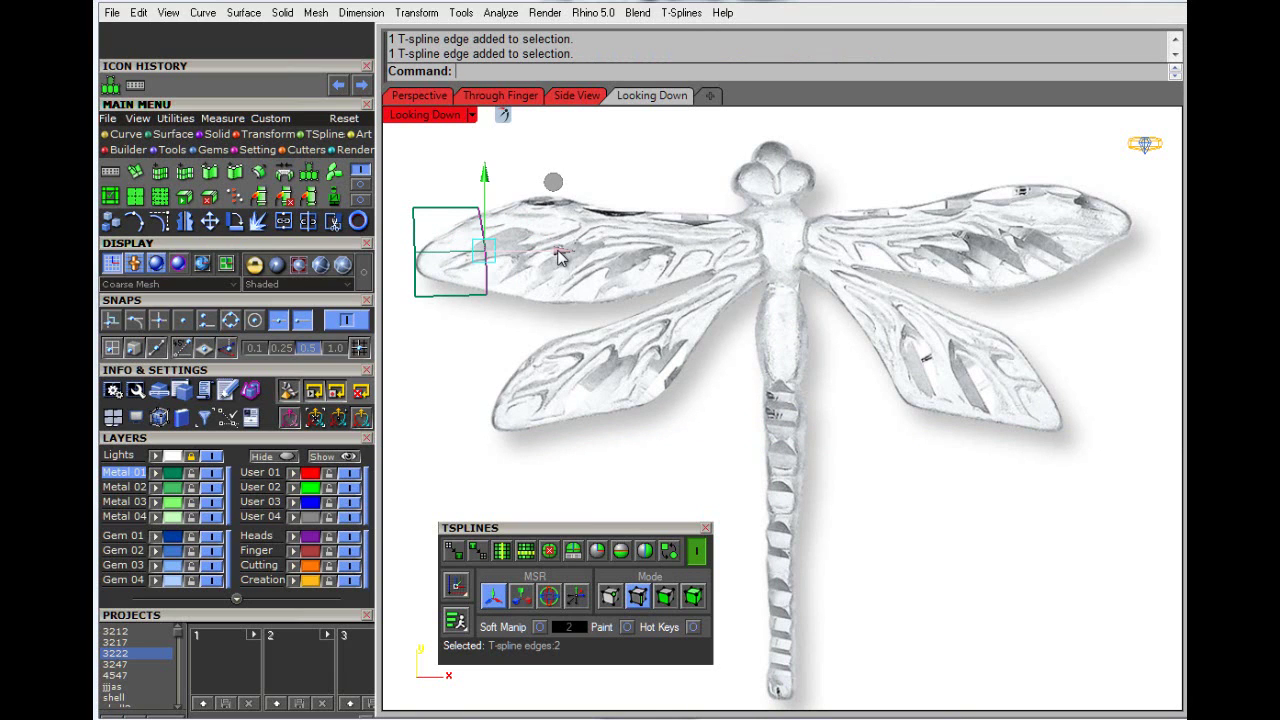
drag(558, 258, 842, 251)
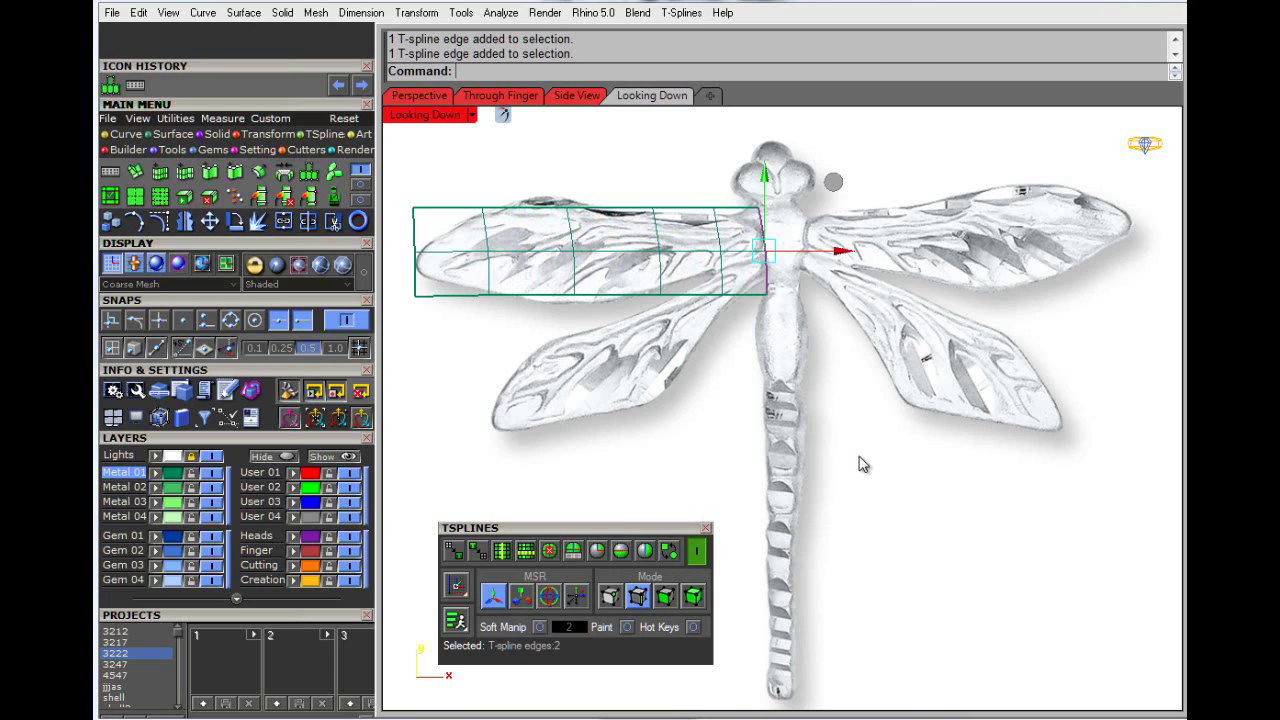
Step: Move the T-spline vertices at the outer end so the surface follows the rounded tip of the upper left wing
click(610, 597)
right_drag(539, 422, 645, 467)
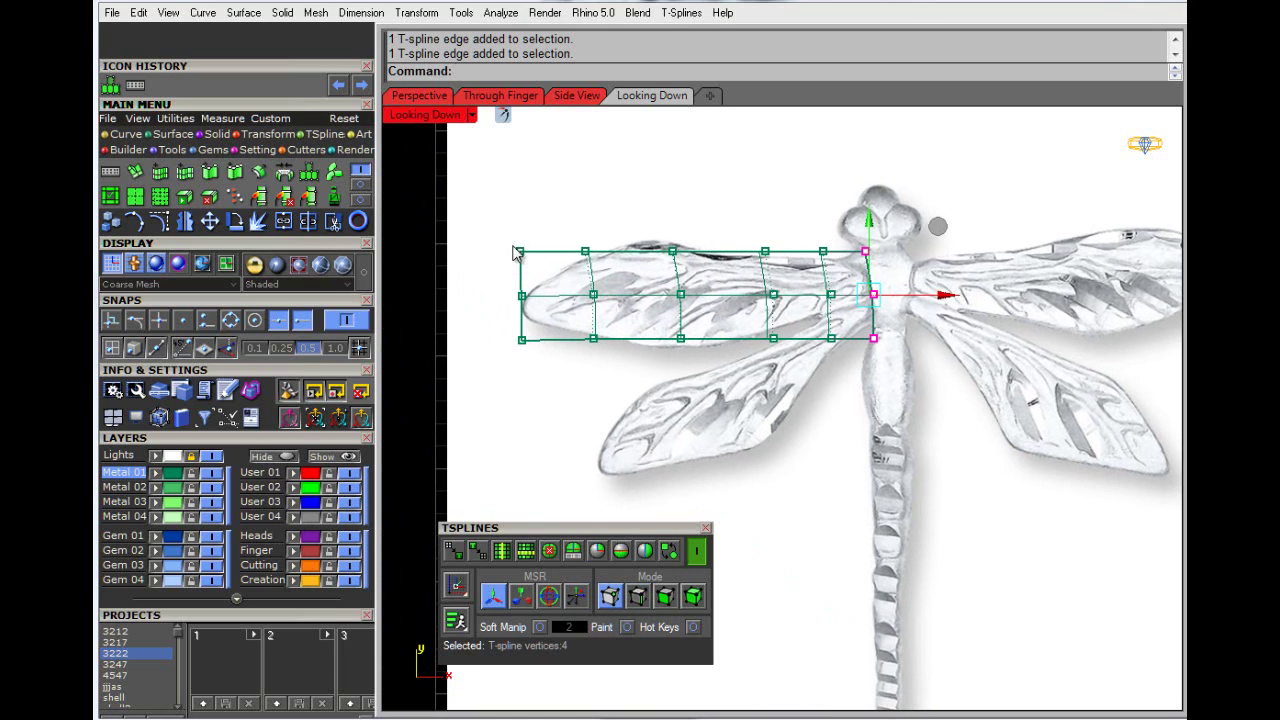
drag(486, 234, 562, 265)
middle_drag(616, 210, 614, 205)
drag(506, 330, 546, 364)
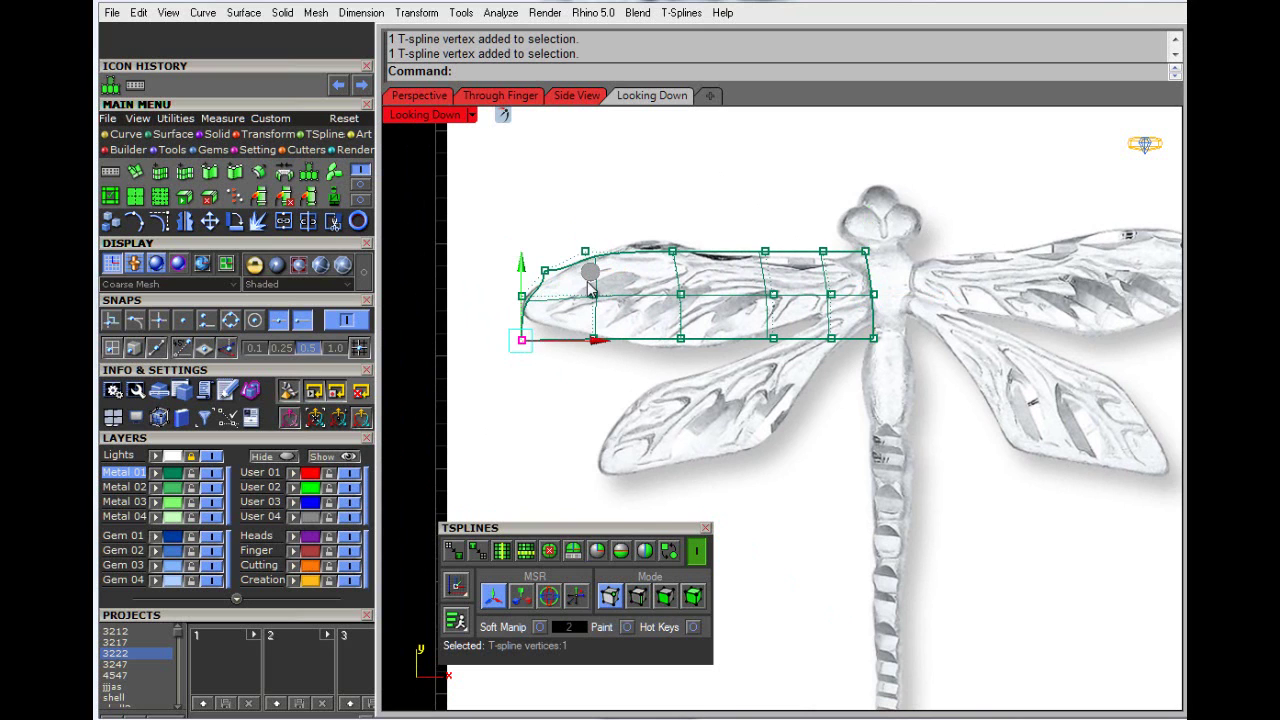
drag(590, 272, 616, 257)
scroll(600, 285, up, 5)
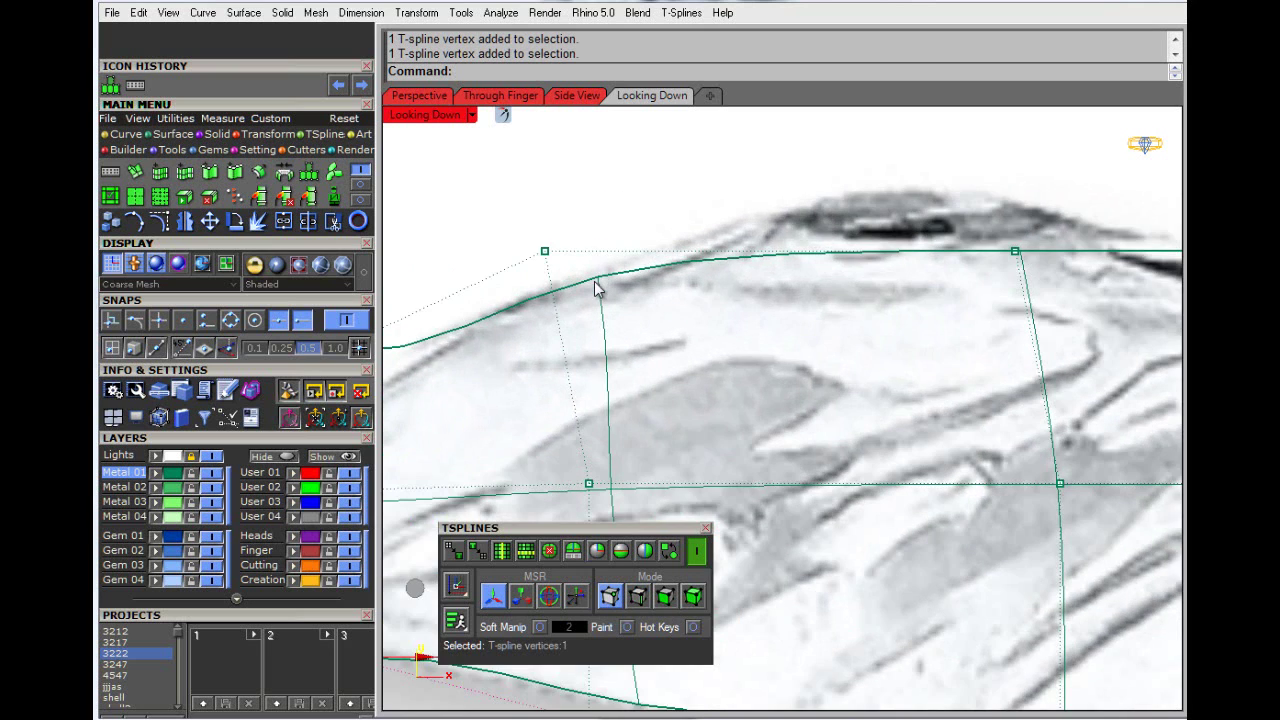
drag(460, 330, 425, 359)
right_drag(424, 424, 545, 377)
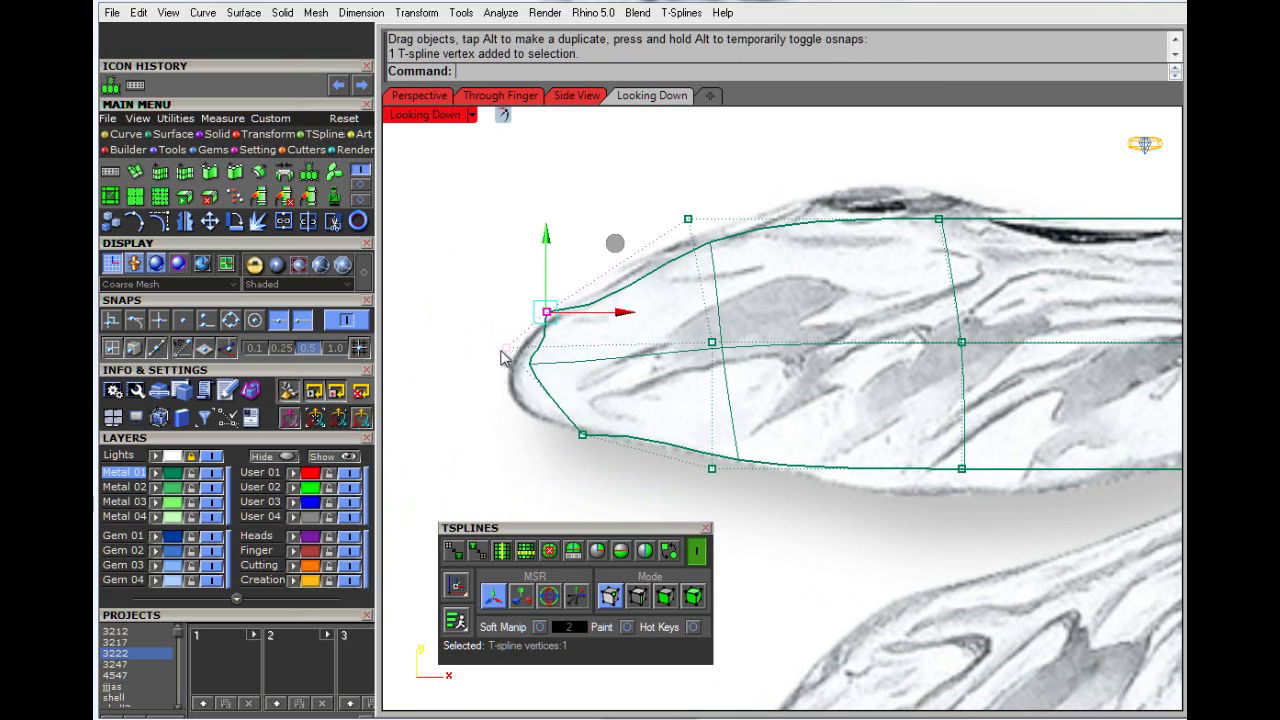
drag(500, 357, 455, 373)
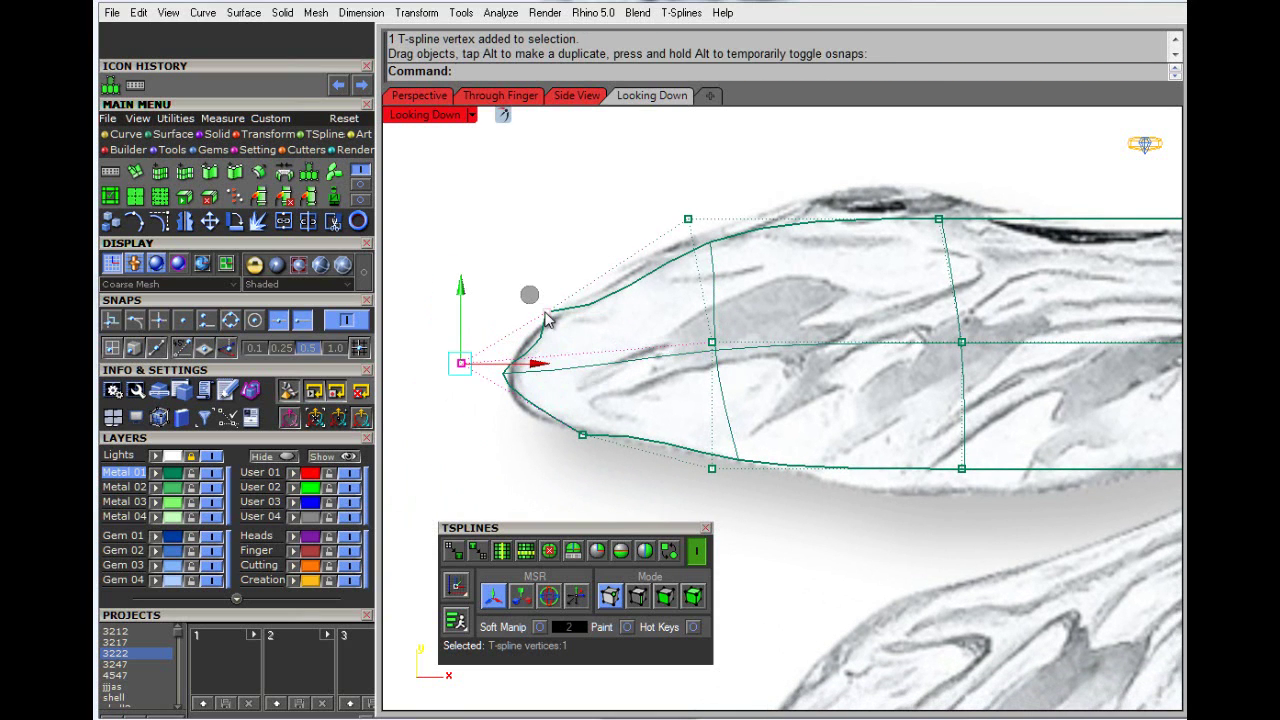
mouse_move(546, 312)
mouse_down()
mouse_move(659, 378)
mouse_move(540, 318)
mouse_move(549, 302)
mouse_up()
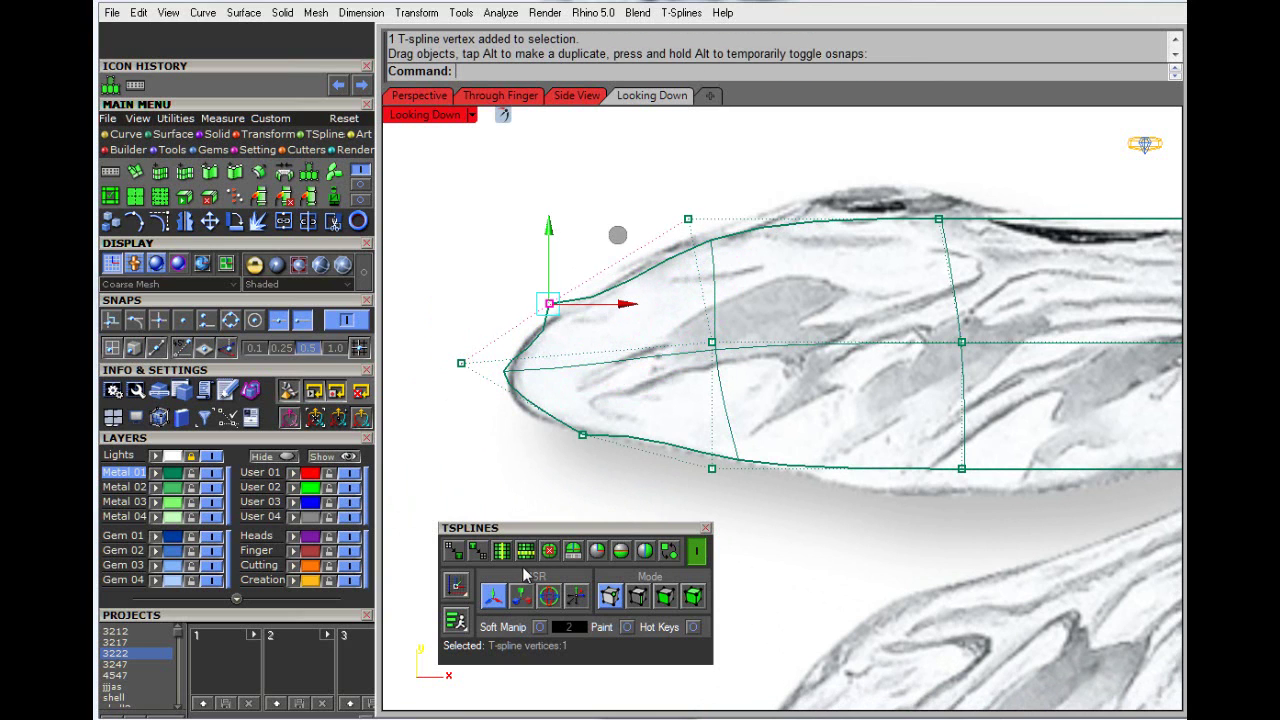
Step: Move the upper-edge vertices so the surface border follows the wing's upper outline from the hump to the base
right_drag(737, 357, 503, 395)
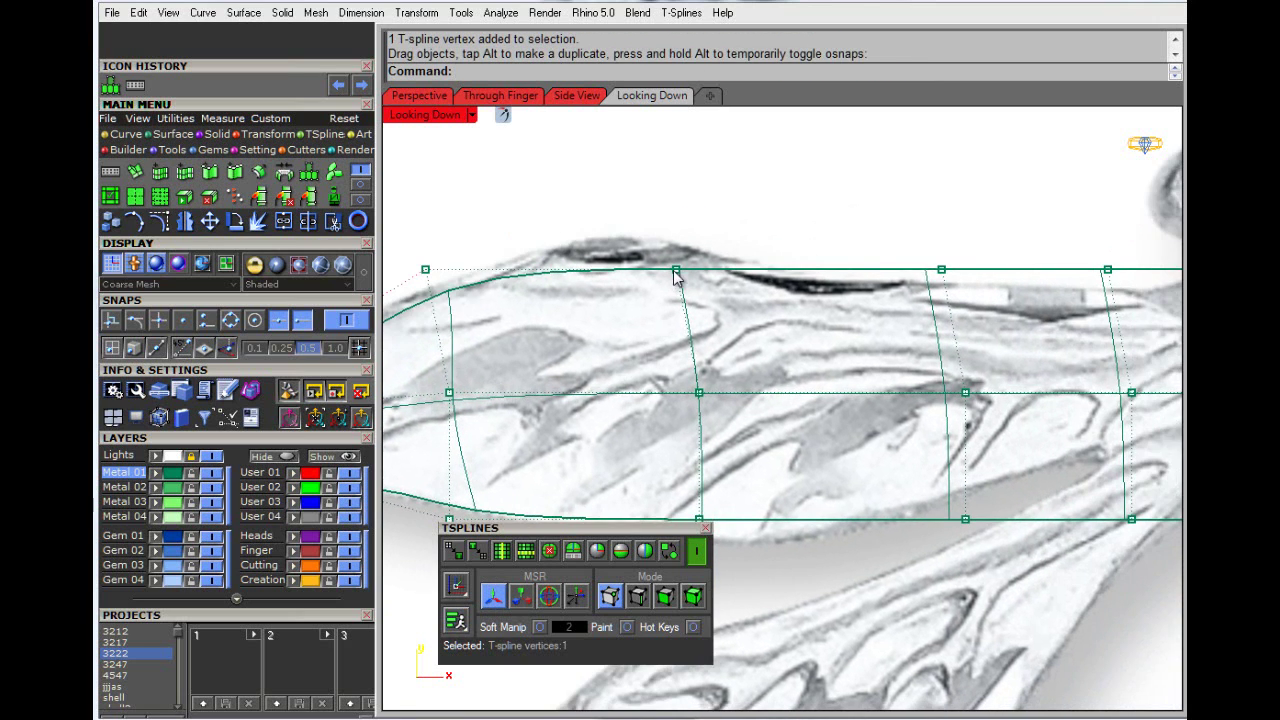
drag(676, 272, 676, 228)
right_drag(869, 223, 667, 221)
click(737, 265)
click(744, 271)
drag(745, 279, 676, 295)
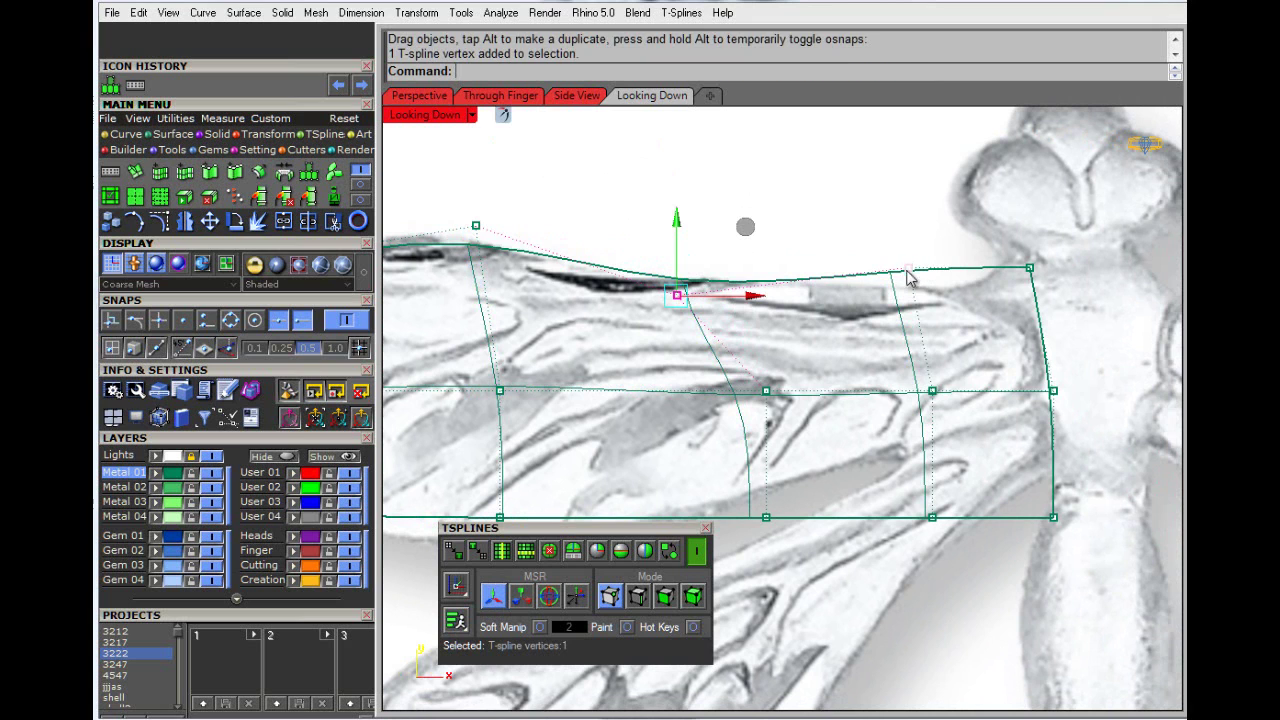
drag(910, 277, 921, 310)
Step: Move the lower-edge vertices from the base toward the tip so the surface border follows the wing's lower outline
right_drag(944, 365, 925, 245)
drag(1031, 381, 1025, 323)
drag(910, 381, 875, 298)
right_drag(921, 431, 1077, 464)
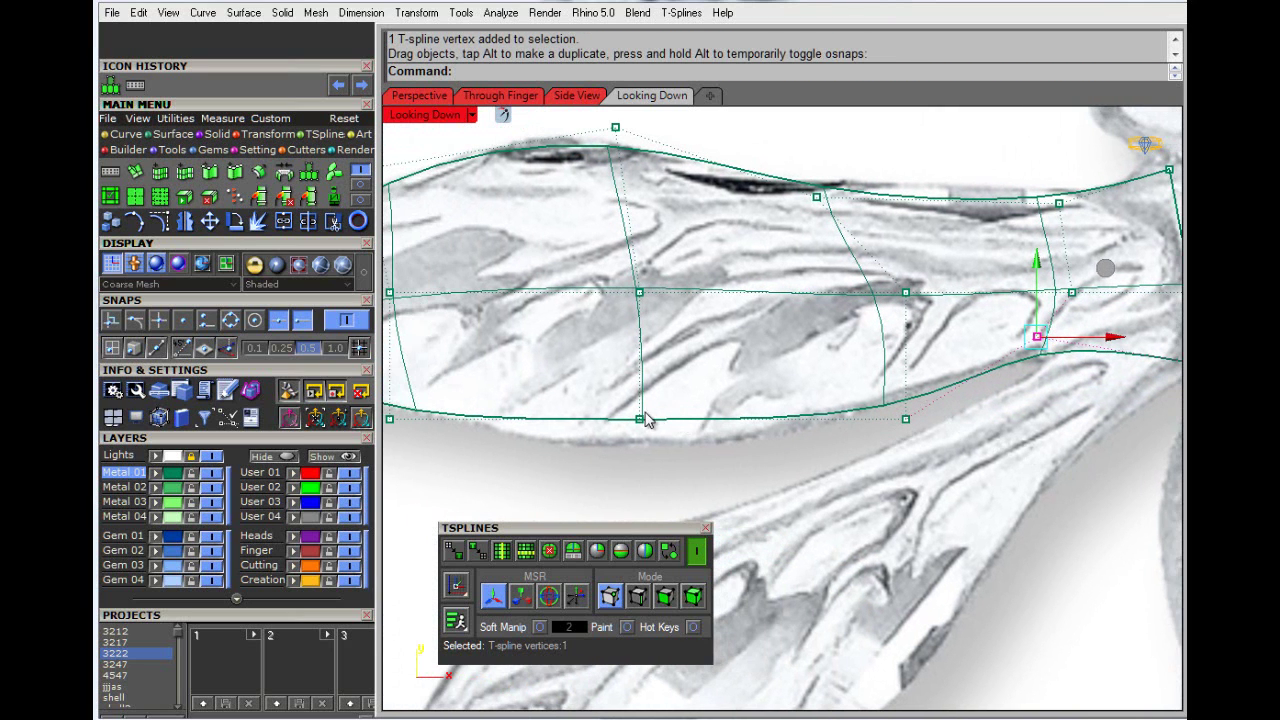
drag(639, 418, 644, 461)
right_drag(775, 475, 999, 429)
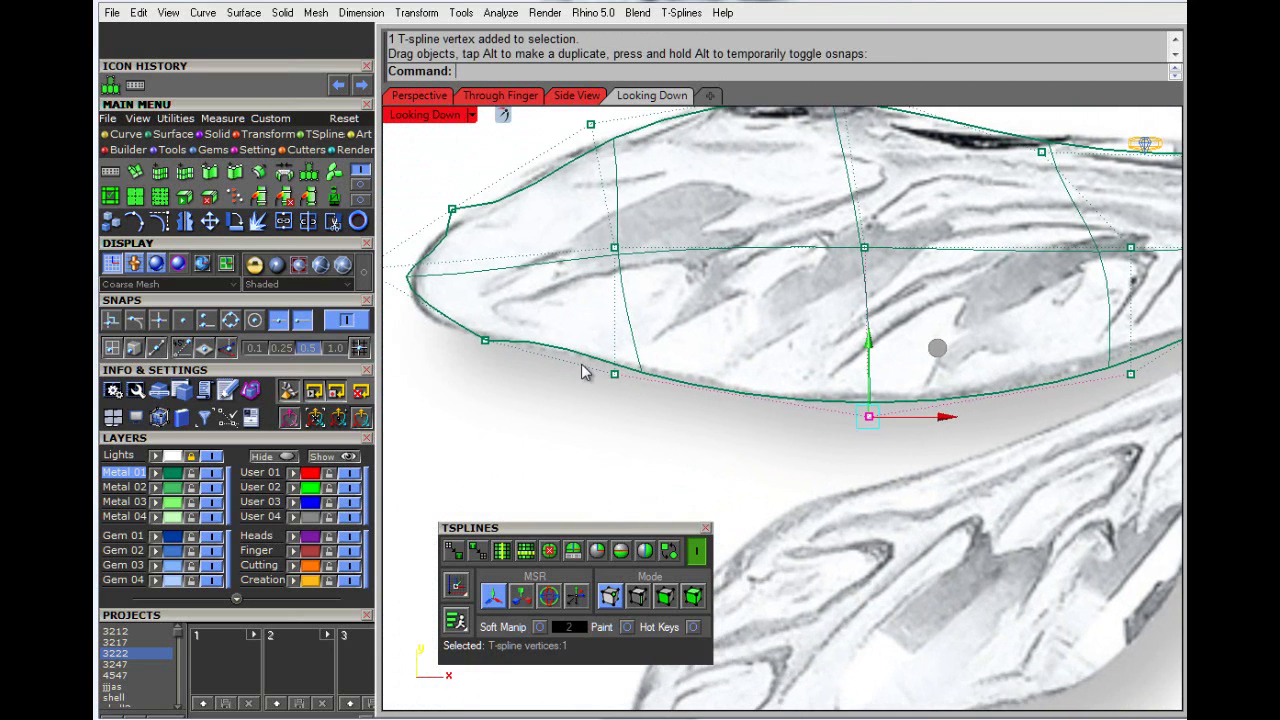
drag(618, 381, 627, 381)
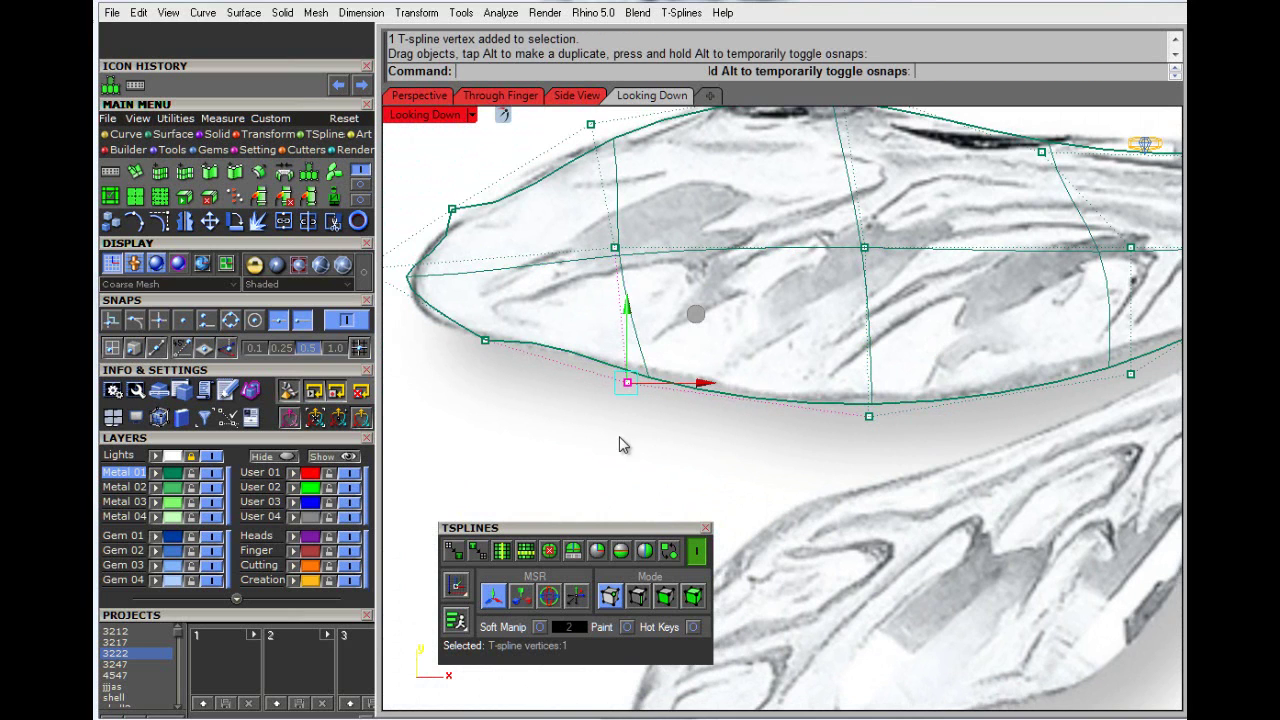
Step: Adjust the middle-row vertices near the wing tip and at the base so the centre line runs evenly through the wing
right_drag(668, 441, 626, 440)
scroll(627, 428, down, 2)
mouse_move(585, 281)
mouse_down()
mouse_move(620, 286)
mouse_move(608, 287)
mouse_up()
right_drag(717, 349, 602, 294)
drag(1116, 283, 1130, 238)
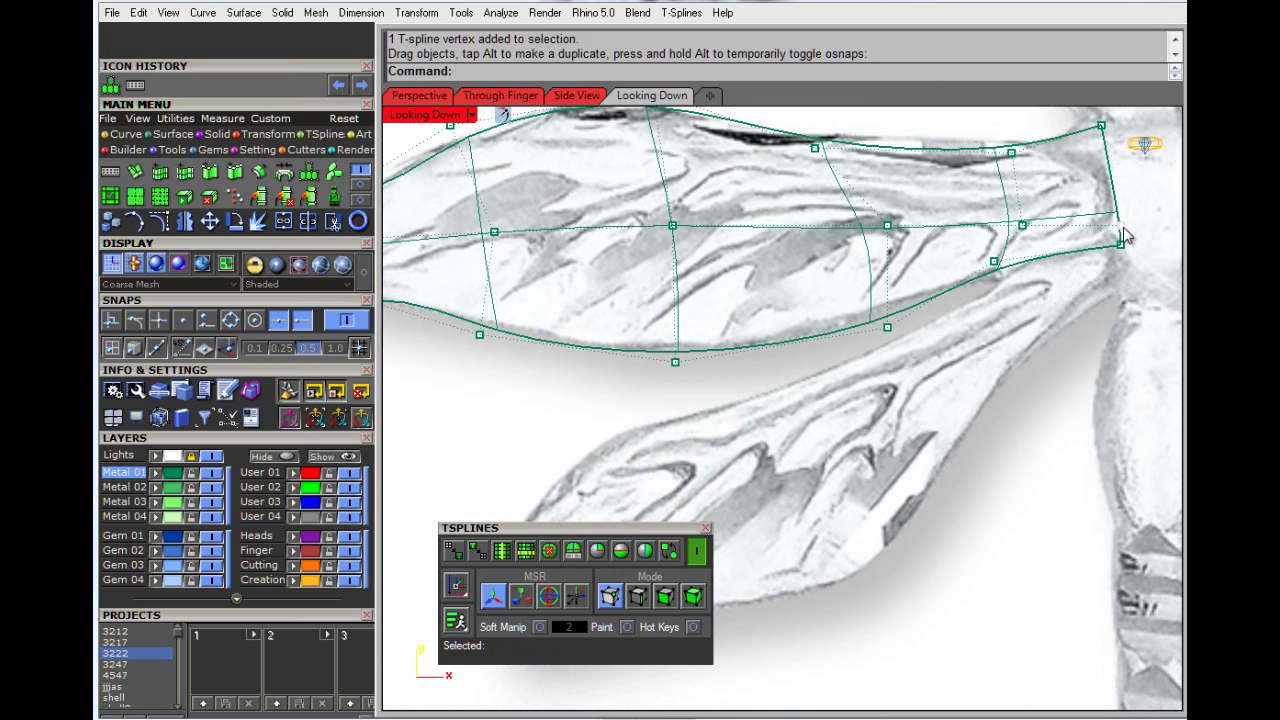
click(1121, 226)
drag(1113, 140, 1091, 133)
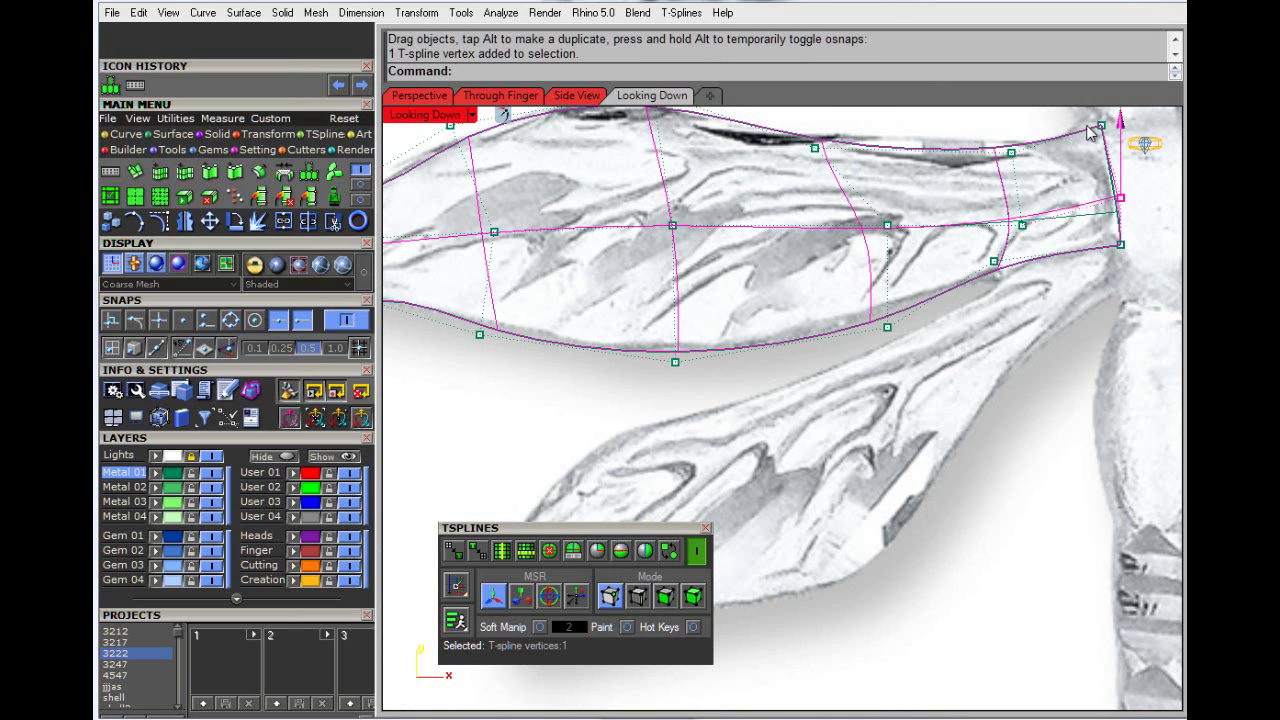
click(1040, 519)
scroll(981, 502, down, 4)
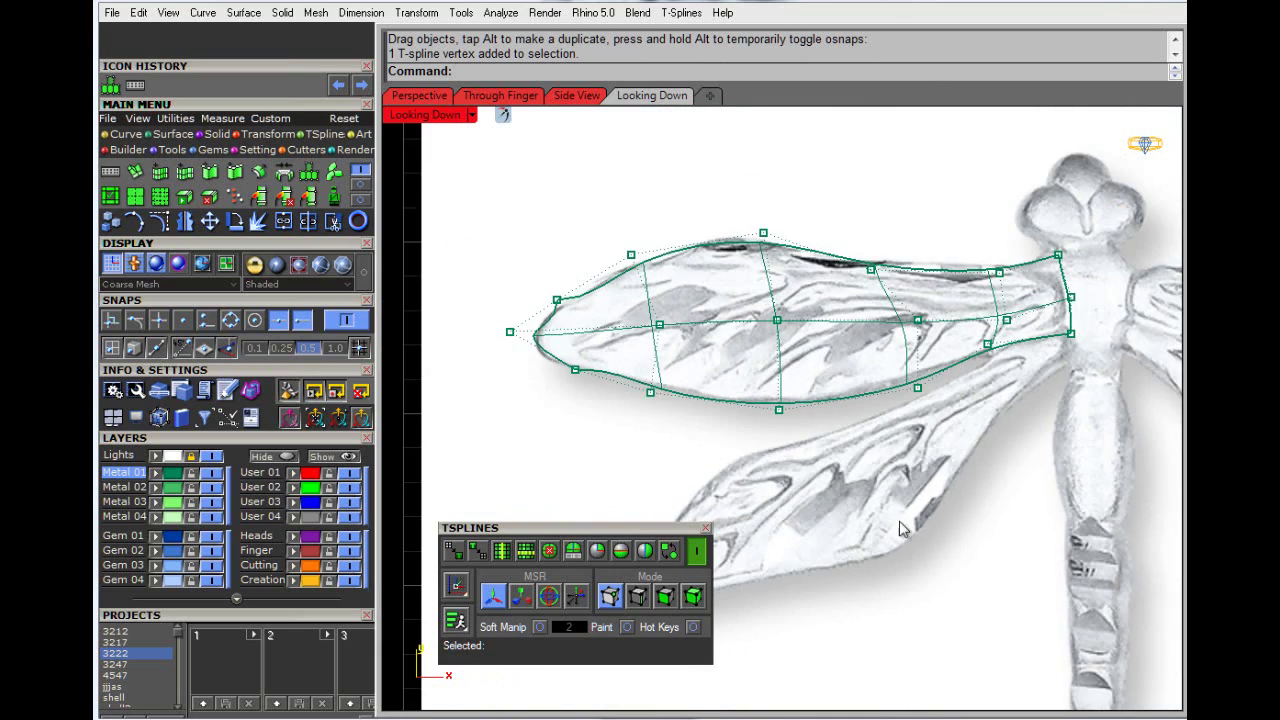
Step: Turn off T-spline vertex editing and return to whole-object selection for the traced wing surface
right_drag(834, 555, 774, 507)
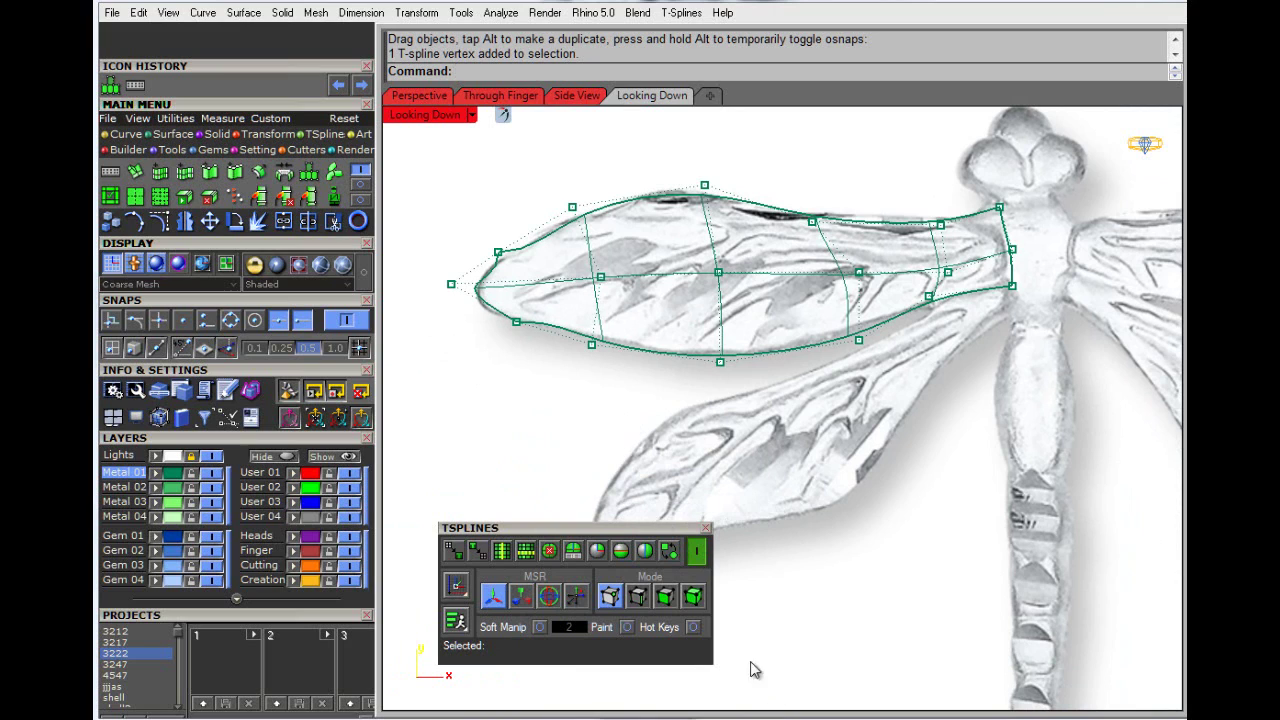
click(700, 550)
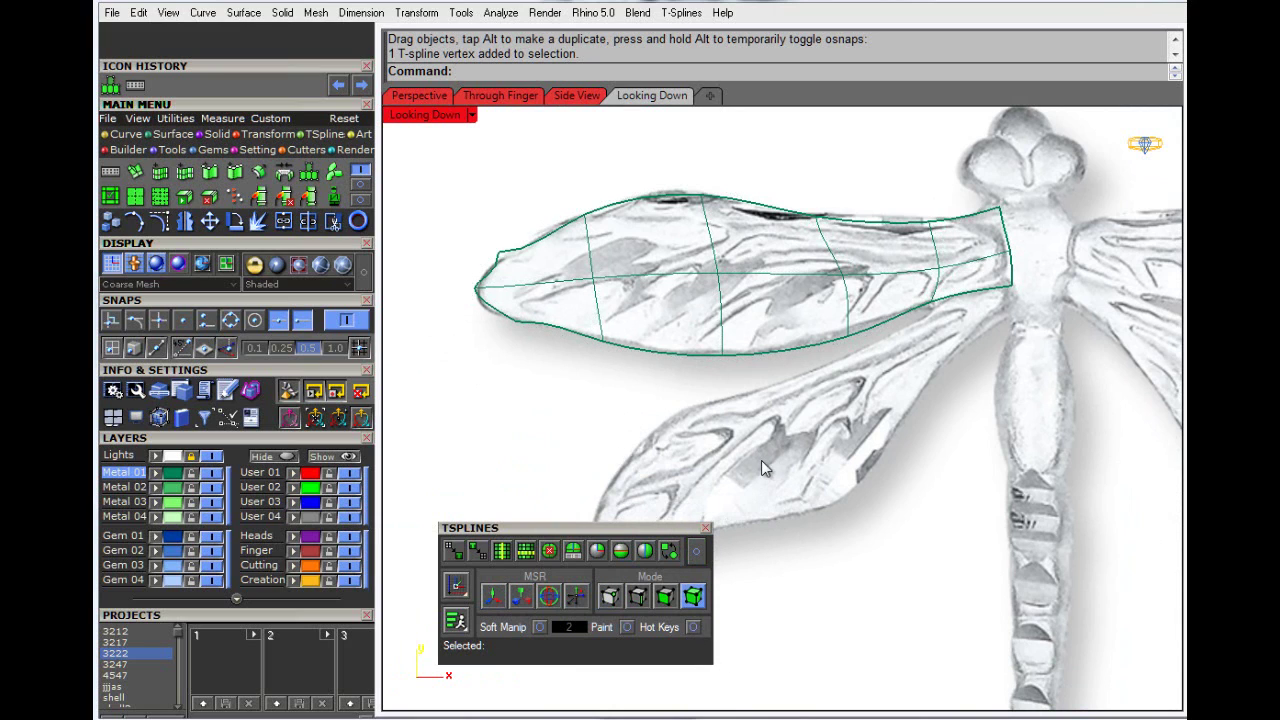
click(682, 332)
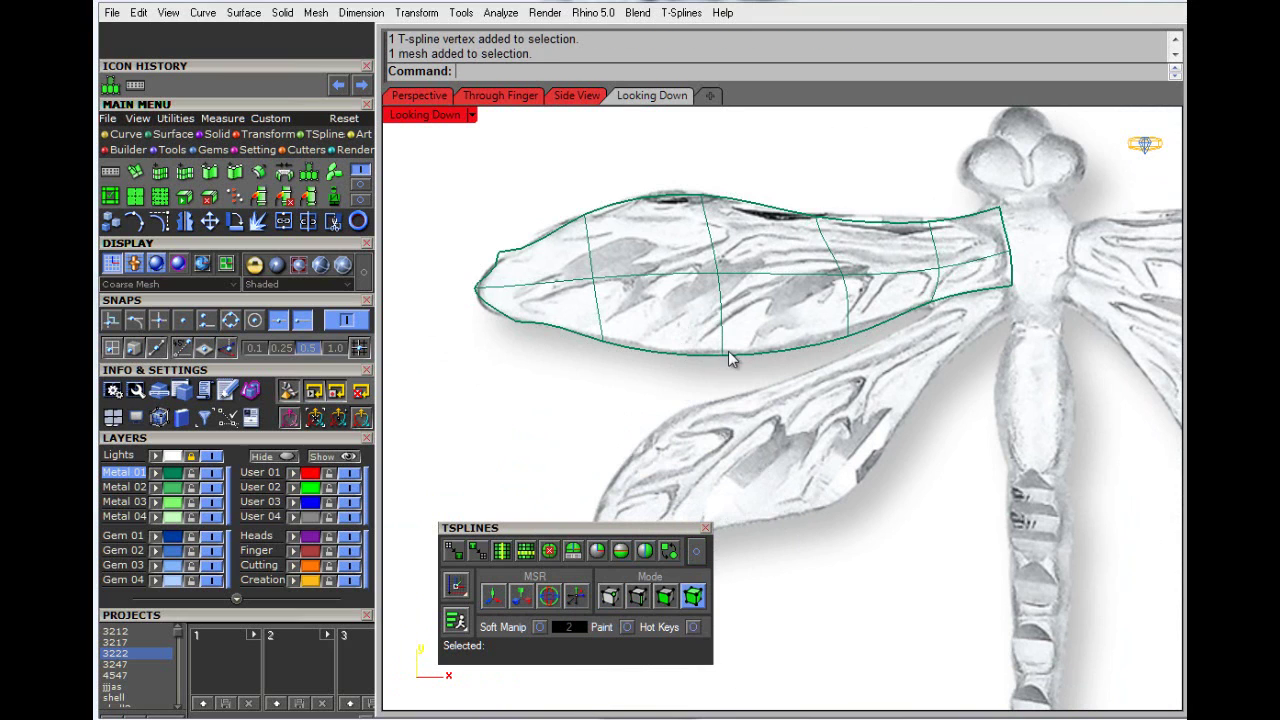
Step: Copy the traced upper left wing surface from its base midpoint straight down over the lower left wing
click(108, 221)
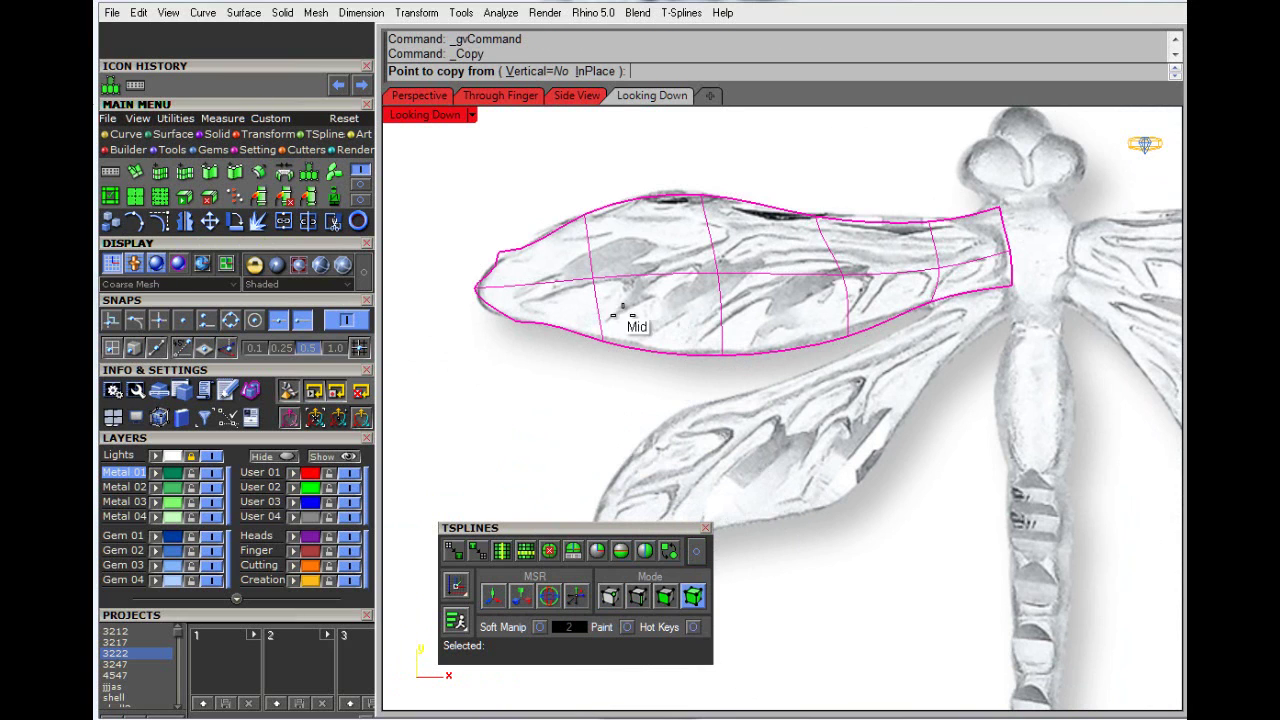
click(1004, 249)
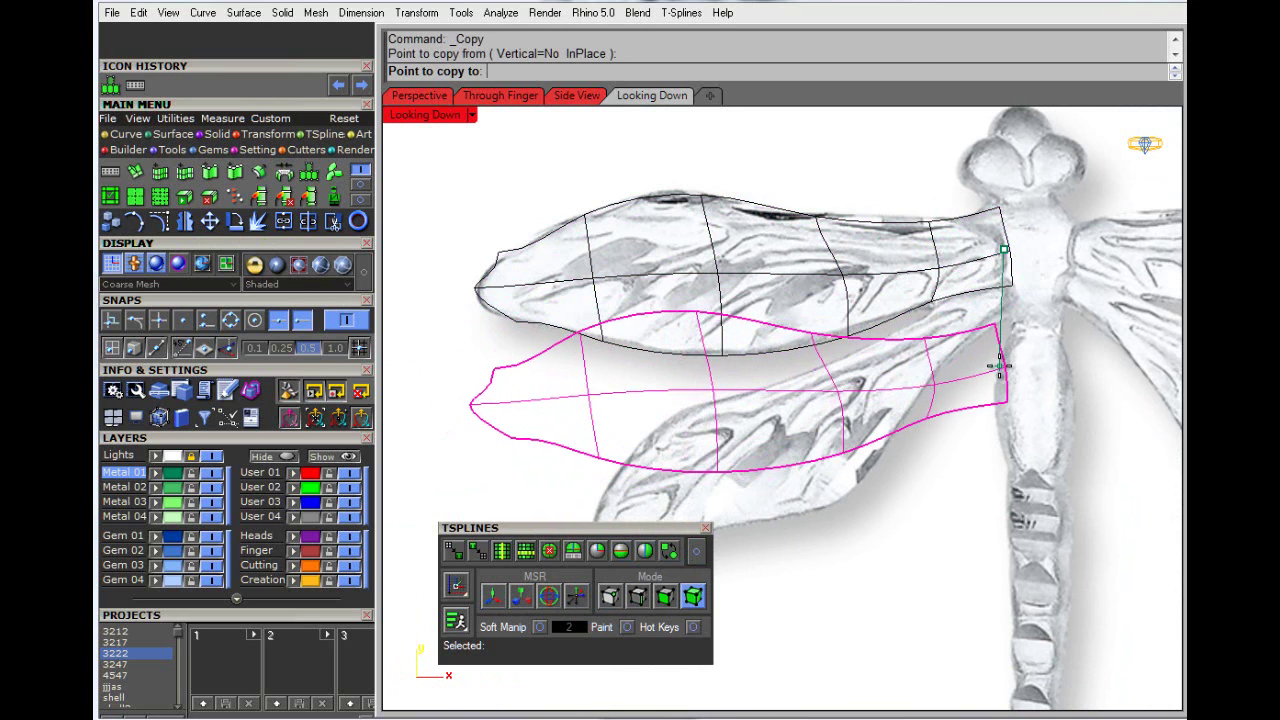
click(998, 366)
key(Return)
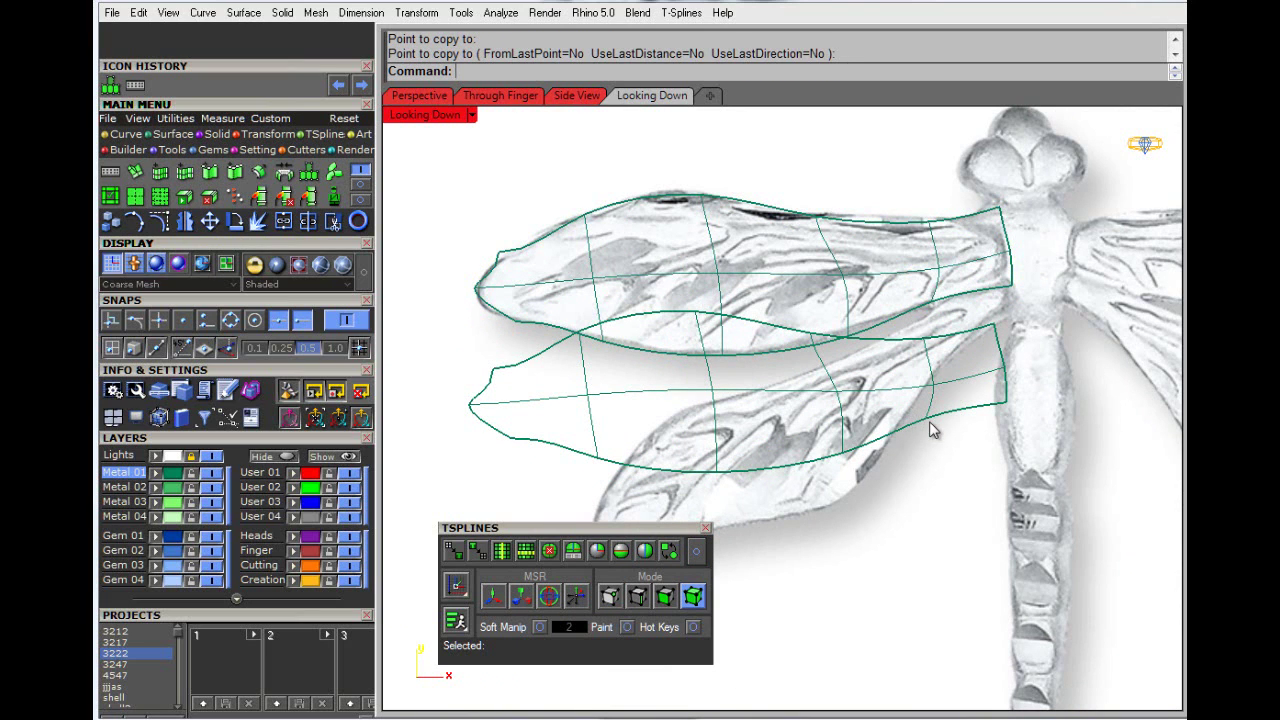
Step: Rotate the copied wing surface to the lower wing's slant and move it over the lower left wing in the image
click(930, 429)
click(548, 596)
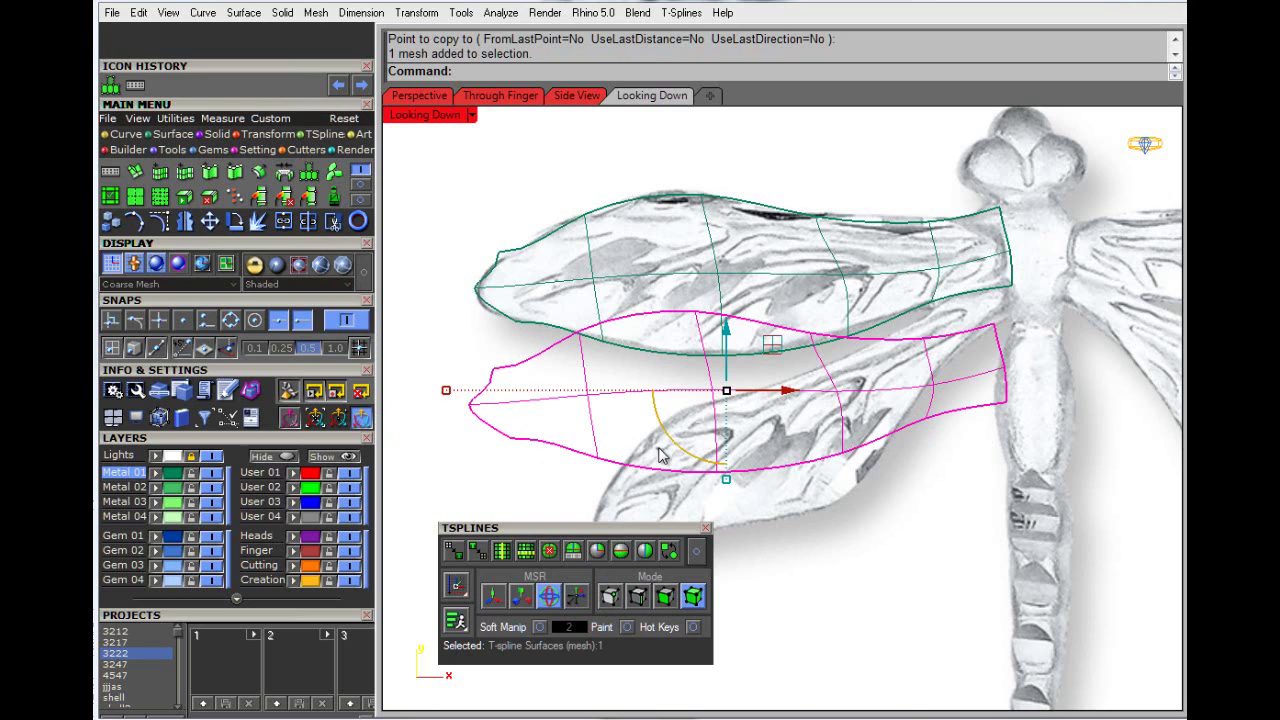
click(666, 450)
click(697, 472)
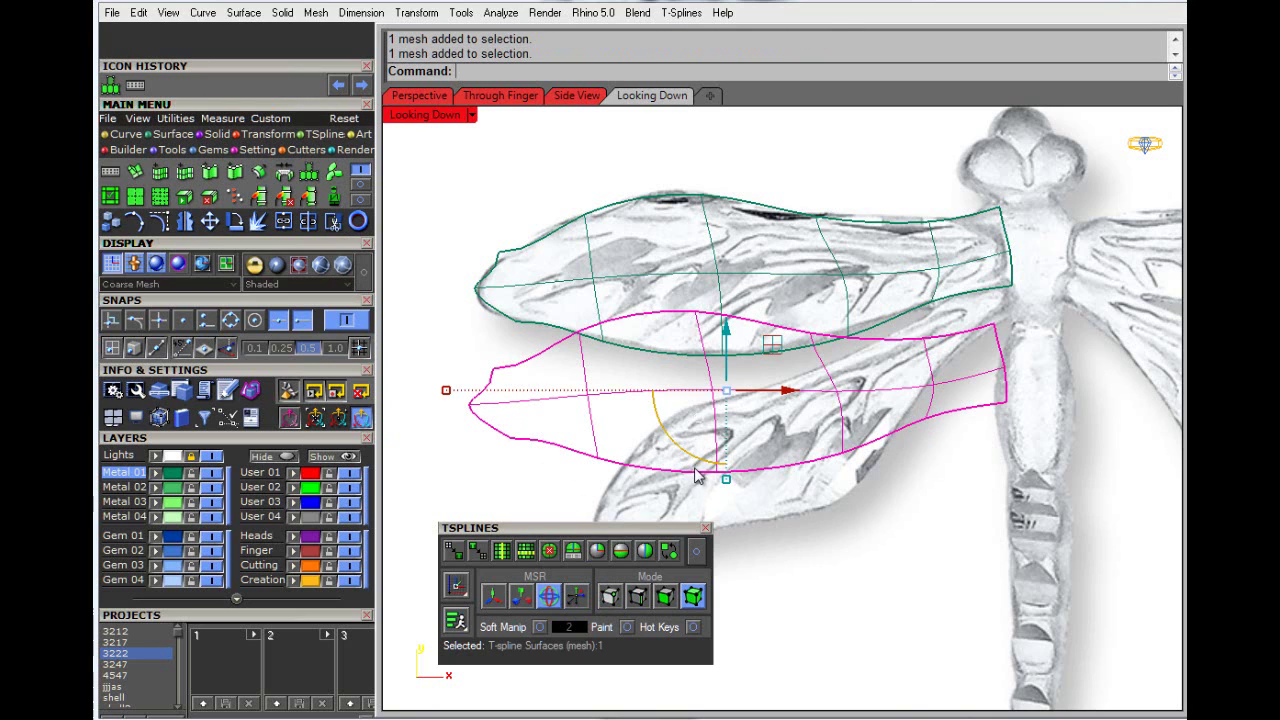
drag(688, 455, 707, 462)
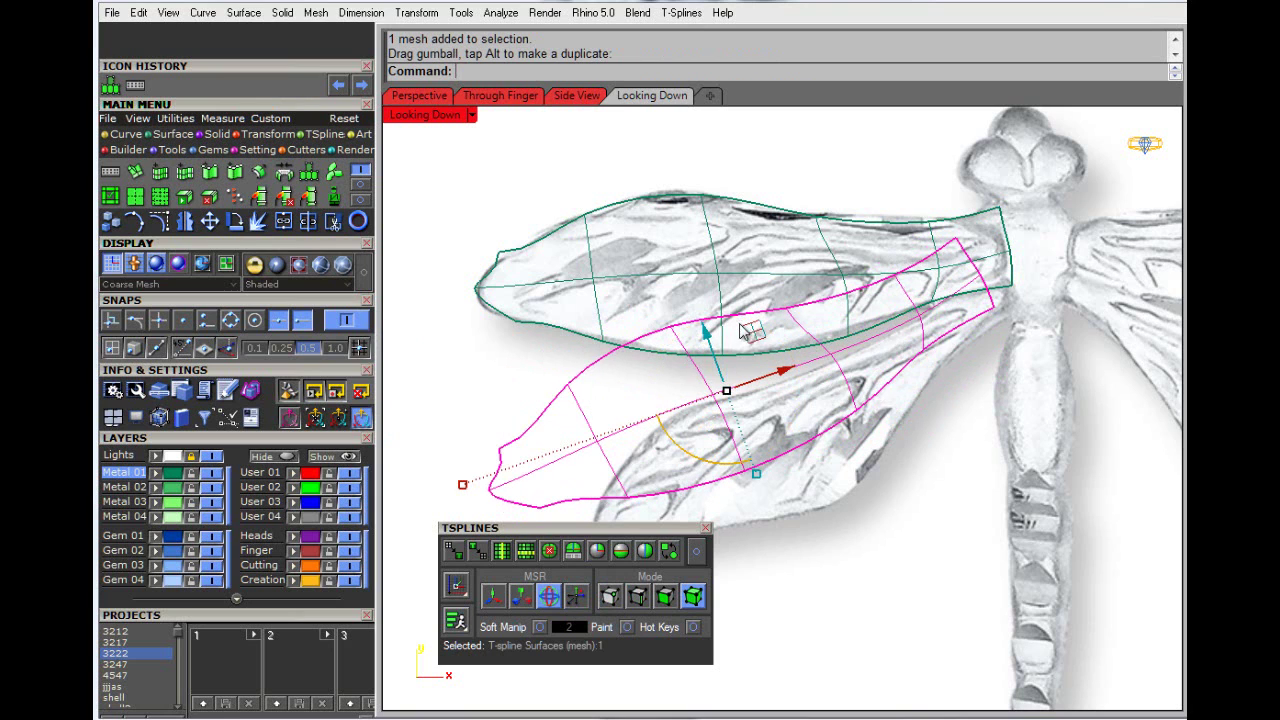
drag(760, 336, 818, 393)
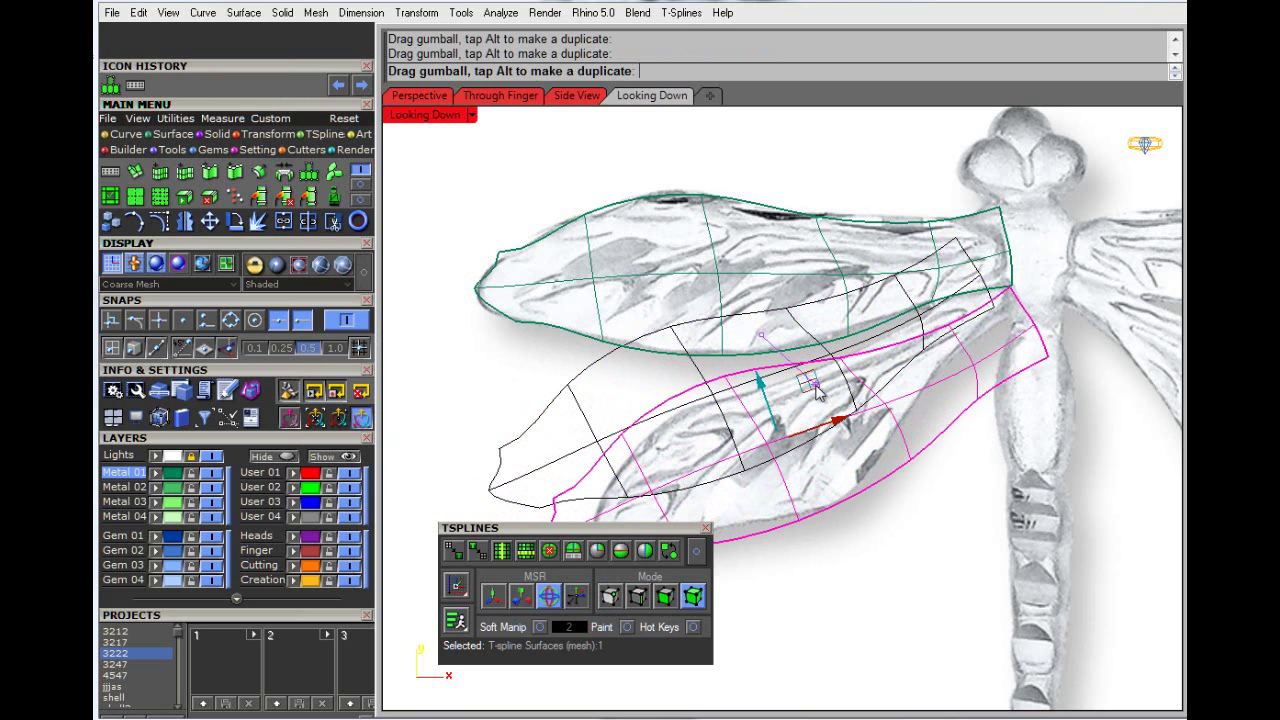
Step: Rotate the copied wing surface slightly more so its centre line follows the lower left wing's direction
click(520, 409)
scroll(588, 418, down, 4)
drag(595, 530, 525, 586)
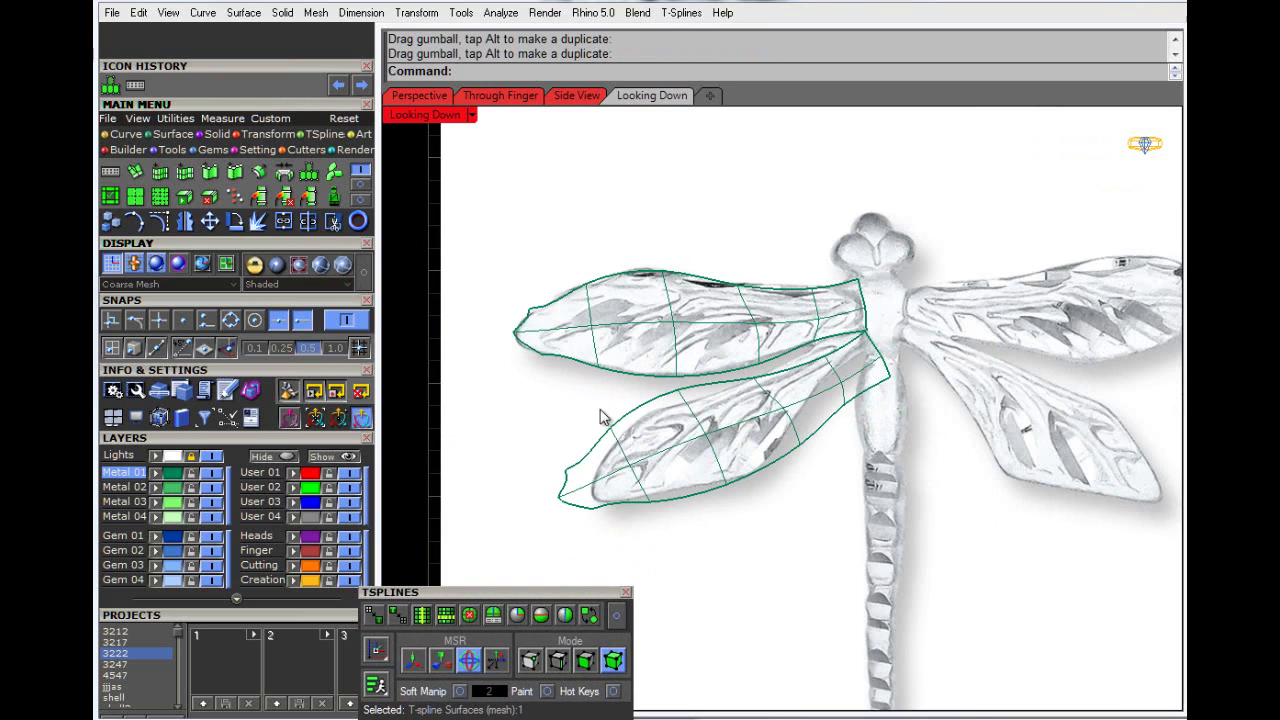
right_drag(603, 414, 523, 431)
click(600, 443)
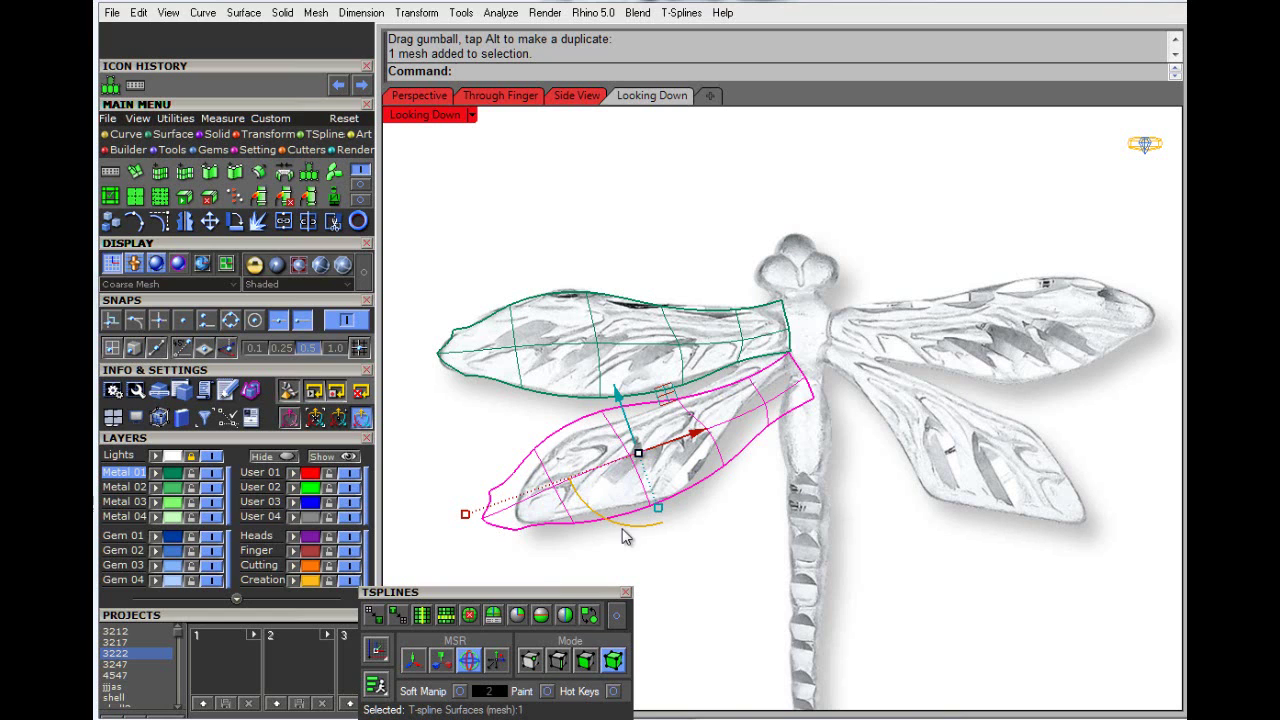
drag(624, 527, 630, 530)
click(699, 570)
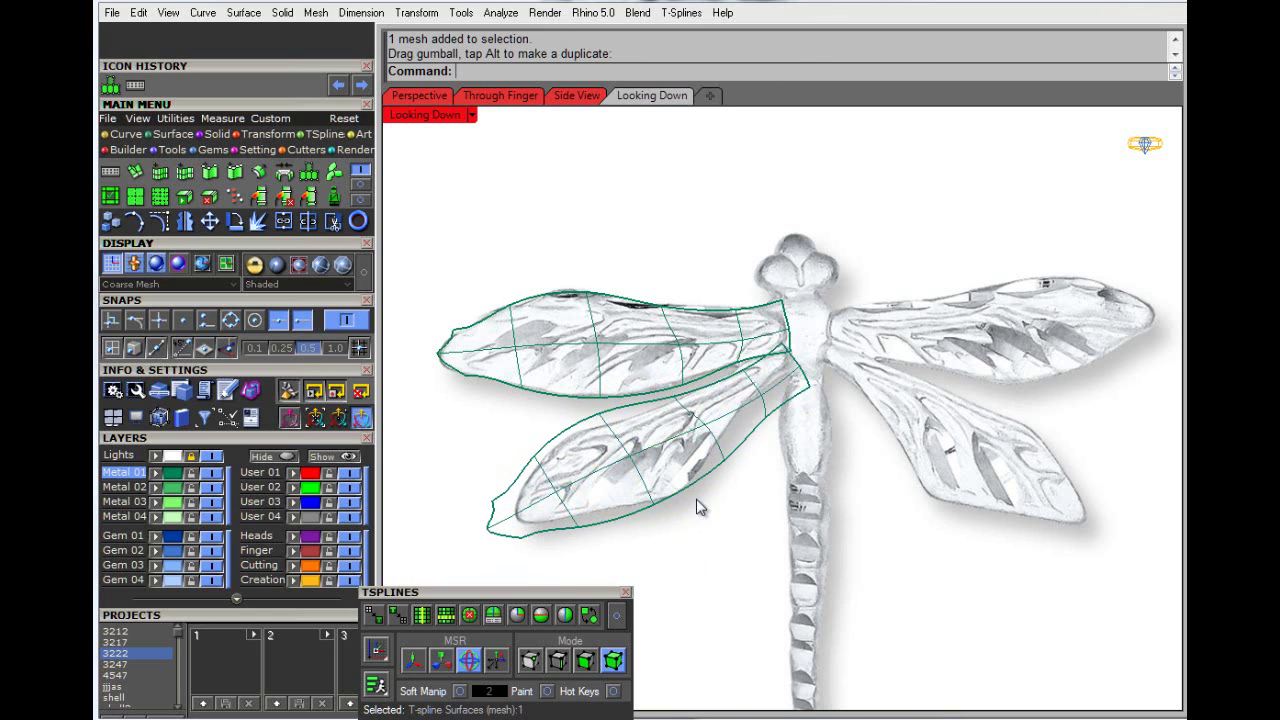
Step: Turn on T-spline vertex editing with the control vertices shown on the left wing surfaces
scroll(645, 490, up, 2)
click(629, 531)
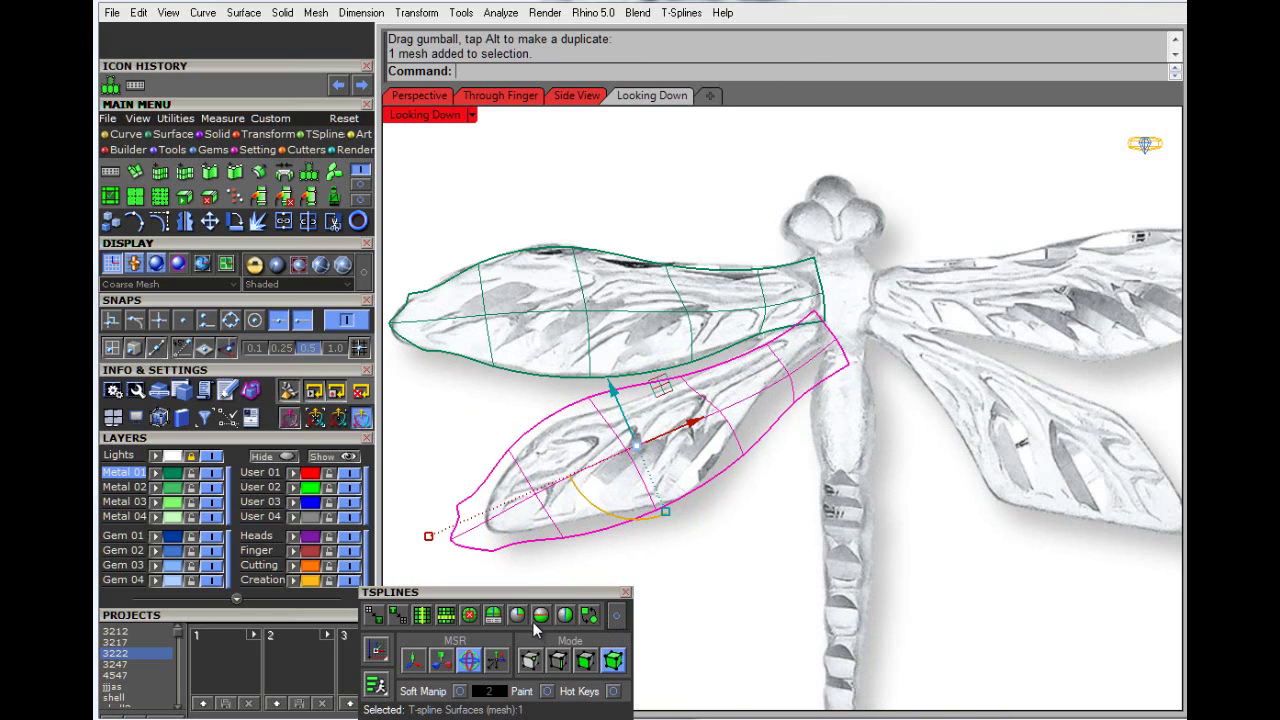
click(530, 660)
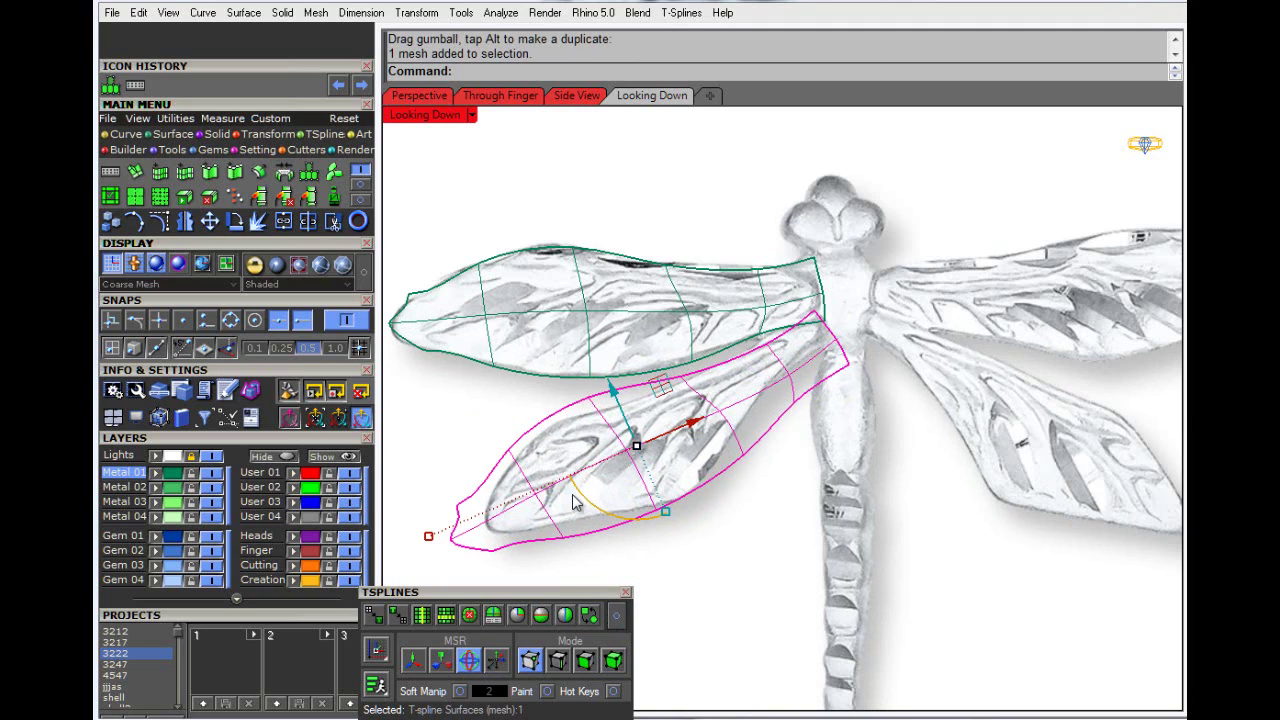
click(615, 616)
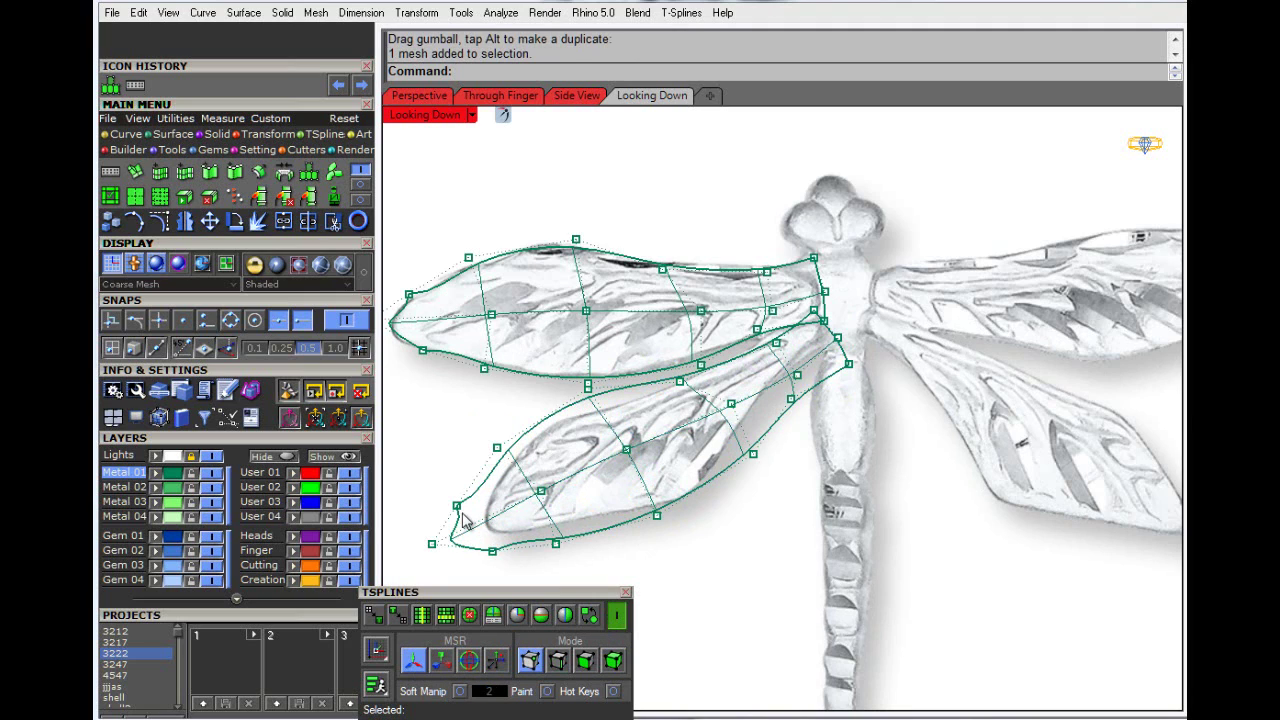
Step: Pull the three tip vertices and the middle upper-edge vertex of the copied surface in to the lower wing's outline
drag(425, 503, 514, 586)
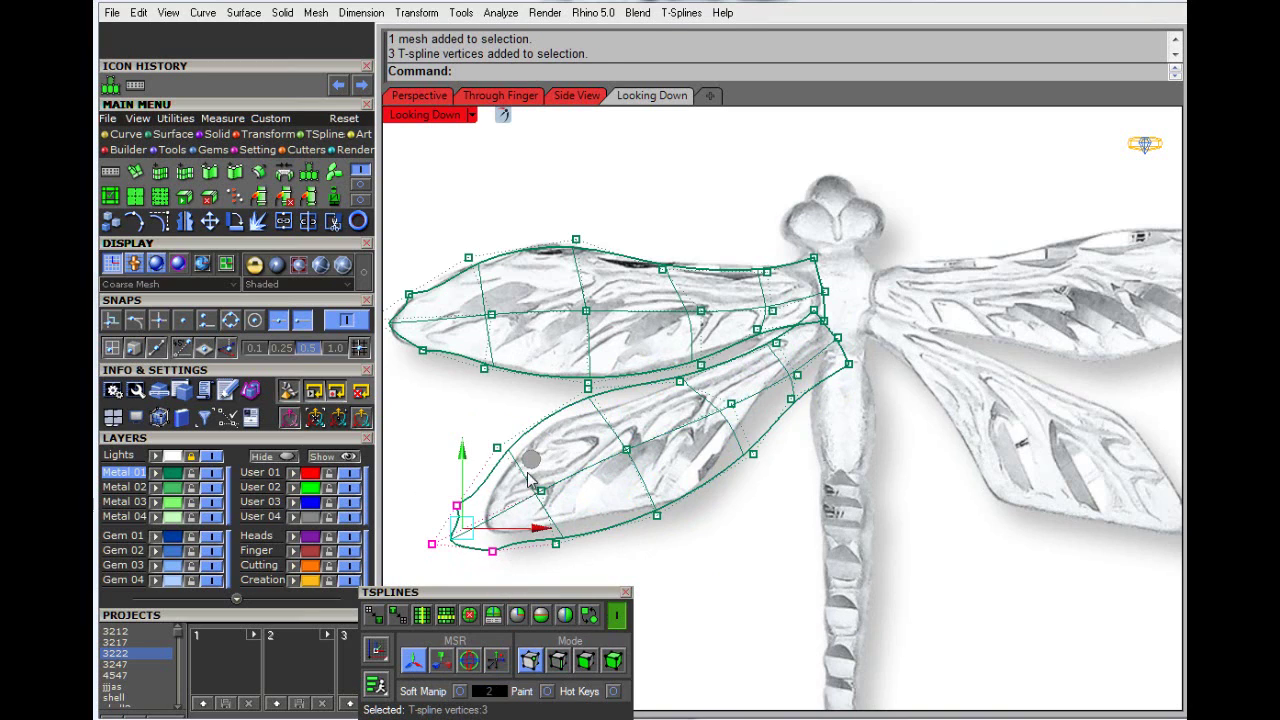
drag(544, 457, 520, 445)
click(448, 430)
click(464, 409)
right_drag(556, 399, 530, 458)
scroll(561, 457, up, 6)
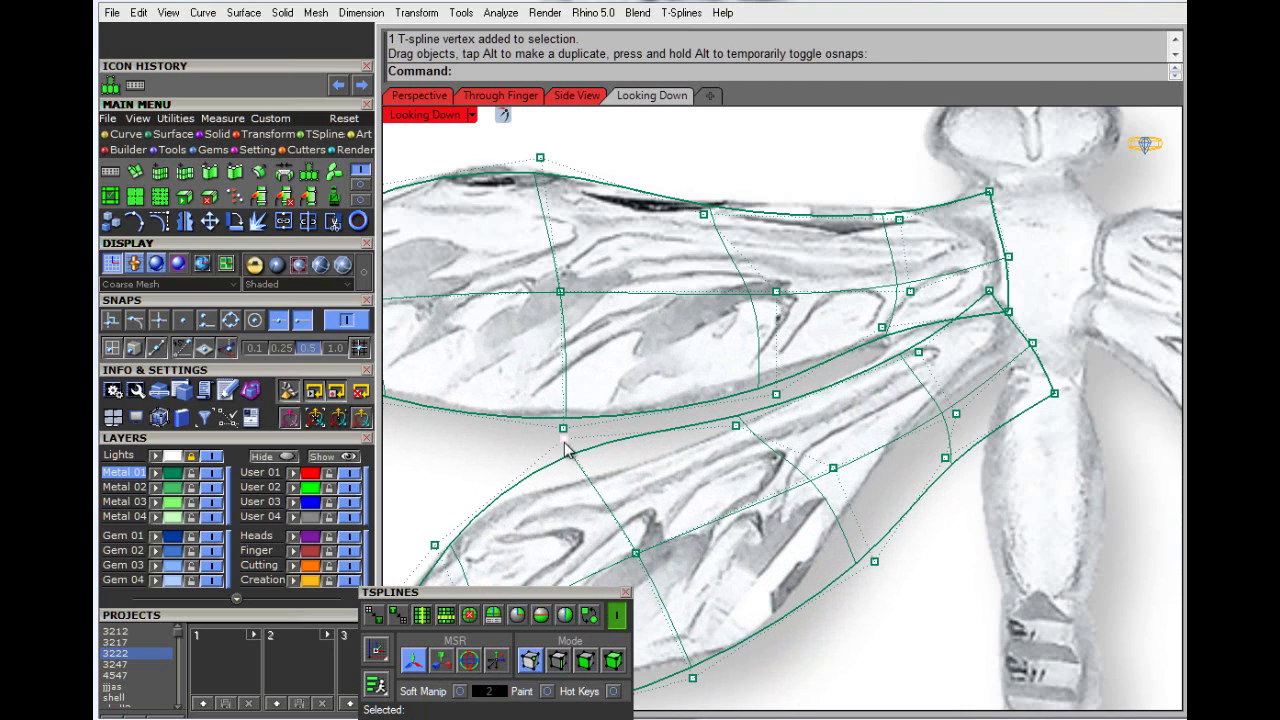
drag(565, 440, 606, 468)
Step: Move the lower-edge vertices in the outer half of the copied surface onto the lower wing's bottom outline
scroll(845, 462, down, 4)
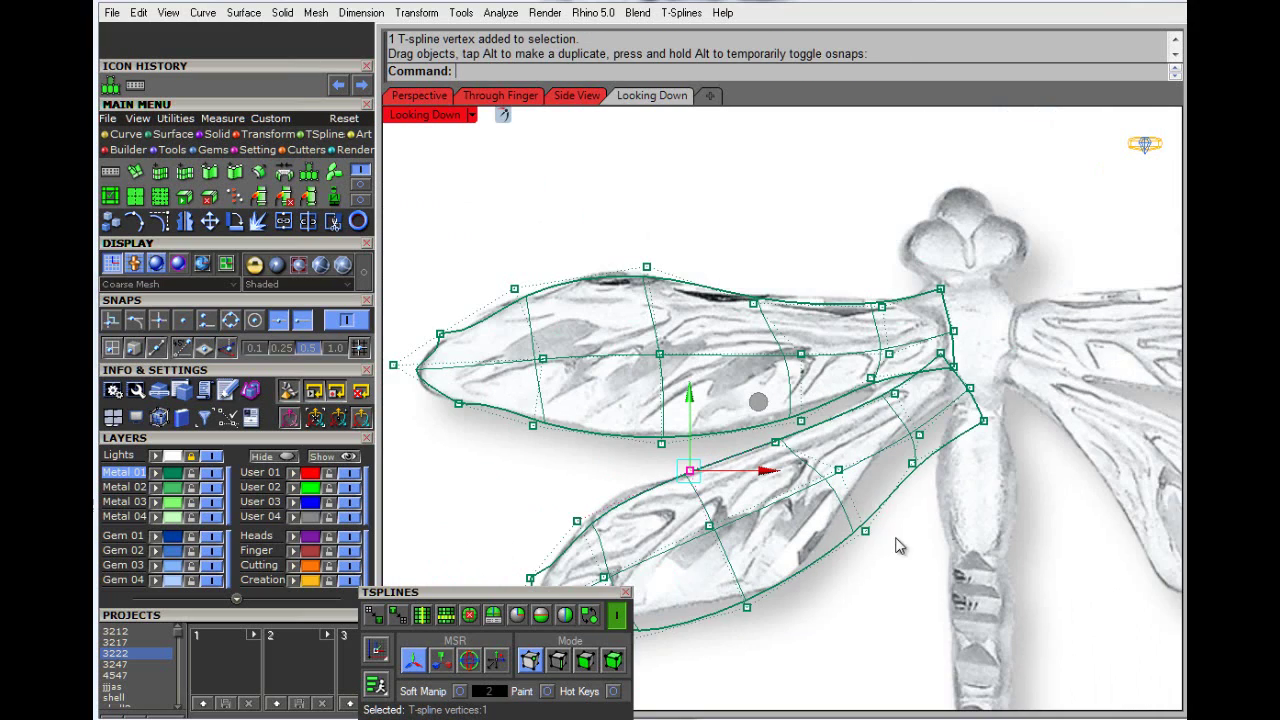
right_drag(898, 537, 900, 457)
scroll(854, 493, up, 4)
drag(692, 543, 696, 526)
right_drag(620, 568, 690, 523)
drag(582, 548, 613, 514)
right_drag(764, 575, 731, 575)
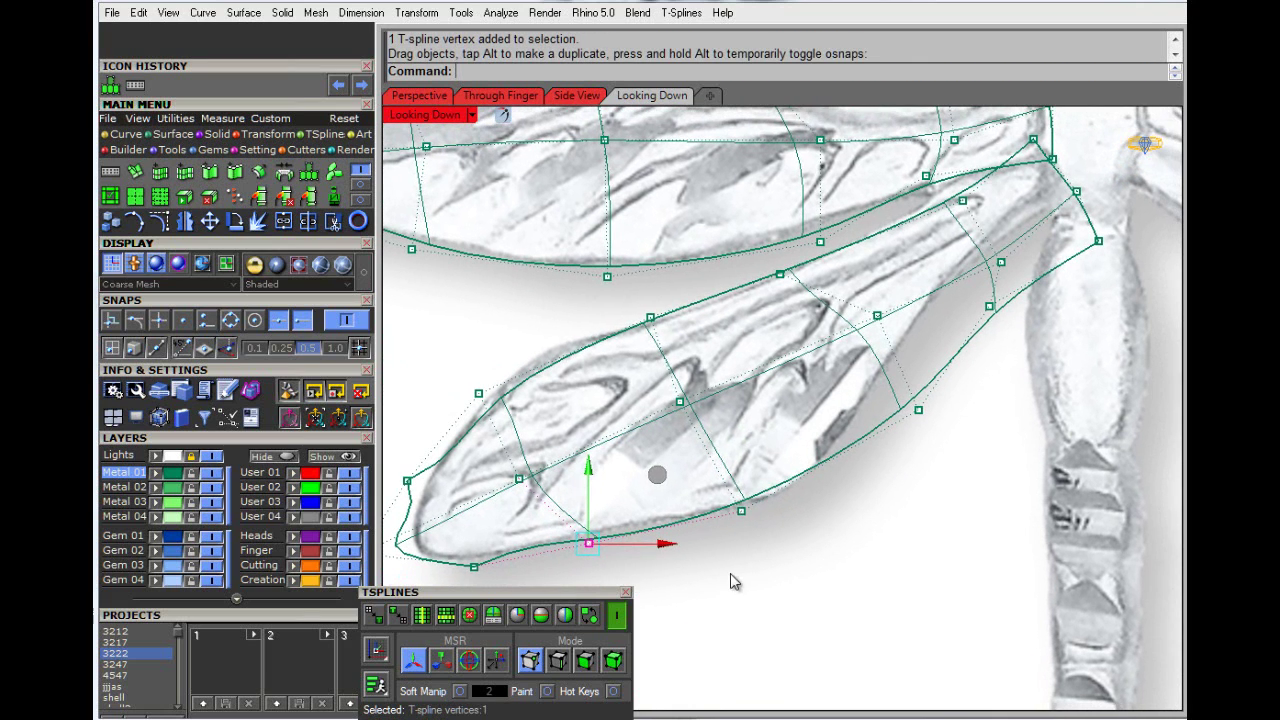
Step: Reposition the two upper-edge vertices near the lower wing's tip so the border follows the rounded outline
drag(412, 476, 437, 486)
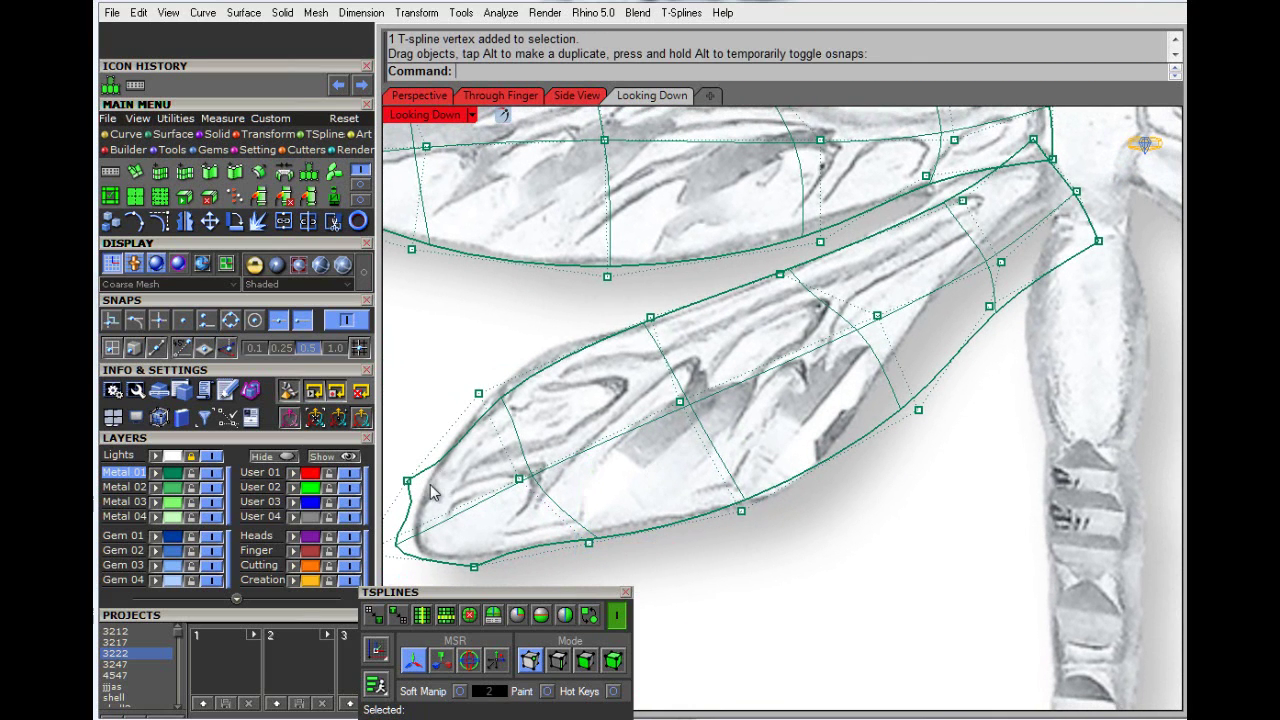
click(408, 481)
mouse_move(476, 414)
mouse_down()
mouse_move(497, 401)
mouse_move(507, 359)
mouse_move(485, 405)
mouse_up()
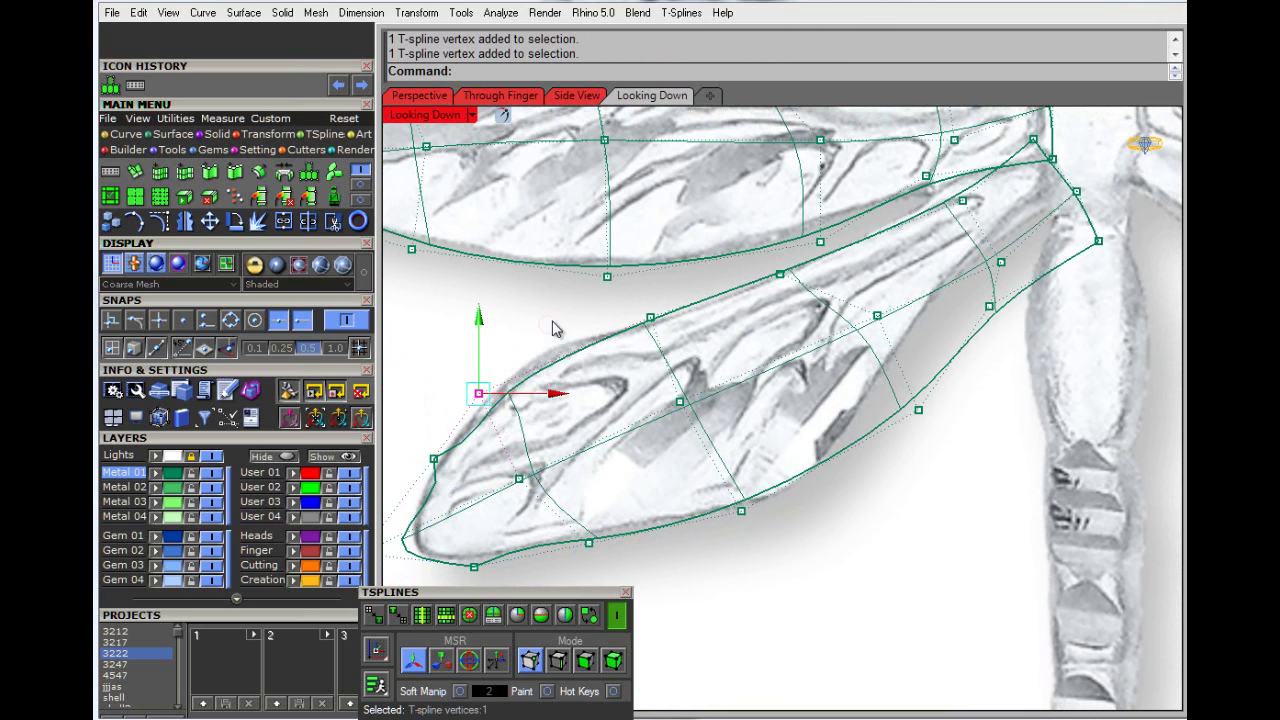
drag(553, 322, 546, 292)
right_drag(583, 541, 556, 540)
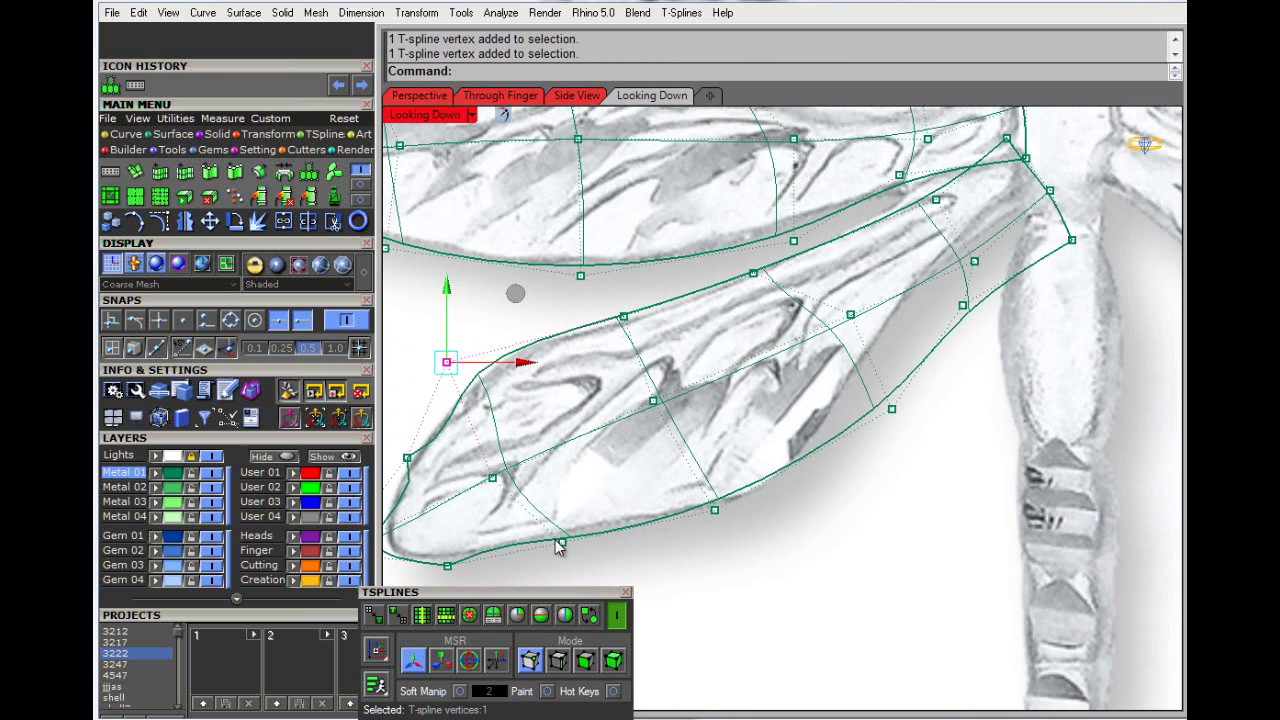
Step: Move the lower-edge vertices between mid-wing and base inward so the border follows the lower wing's trailing outline
right_drag(763, 528, 675, 608)
click(804, 490)
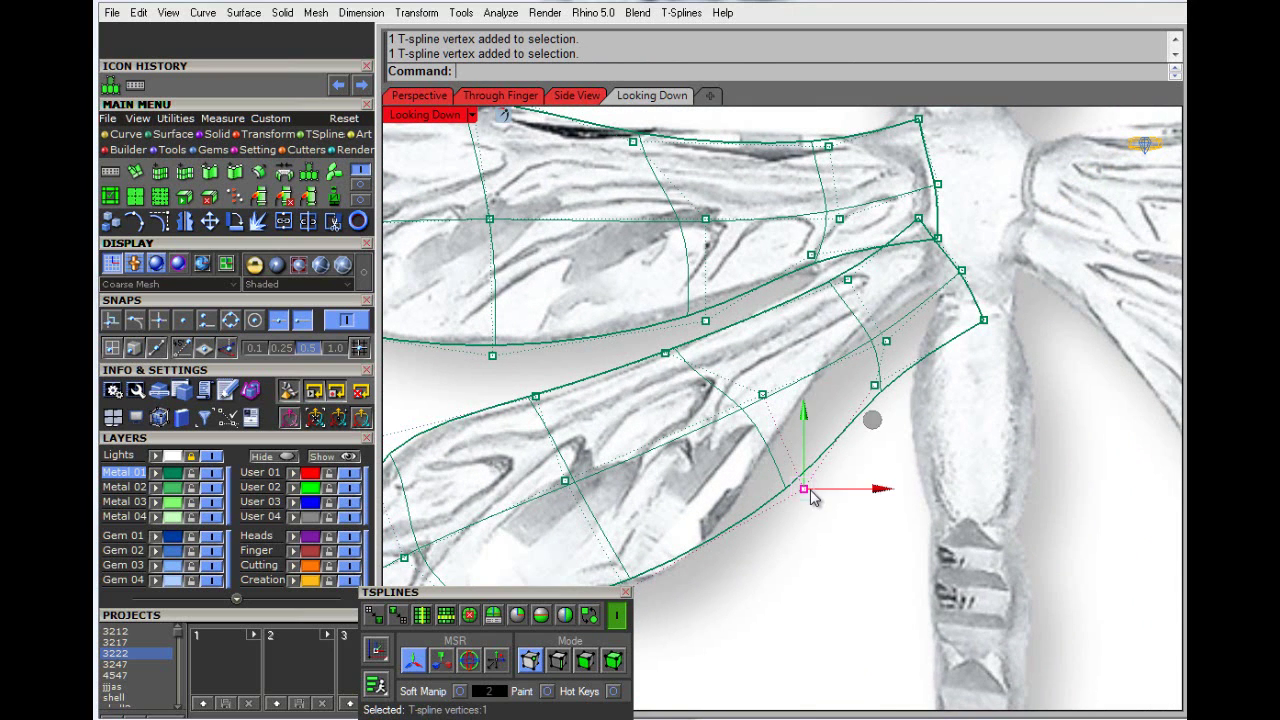
mouse_move(851, 386)
mouse_down()
mouse_move(817, 391)
mouse_move(829, 390)
mouse_up()
right_drag(829, 560, 891, 451)
drag(751, 451, 820, 433)
right_drag(1000, 374, 817, 527)
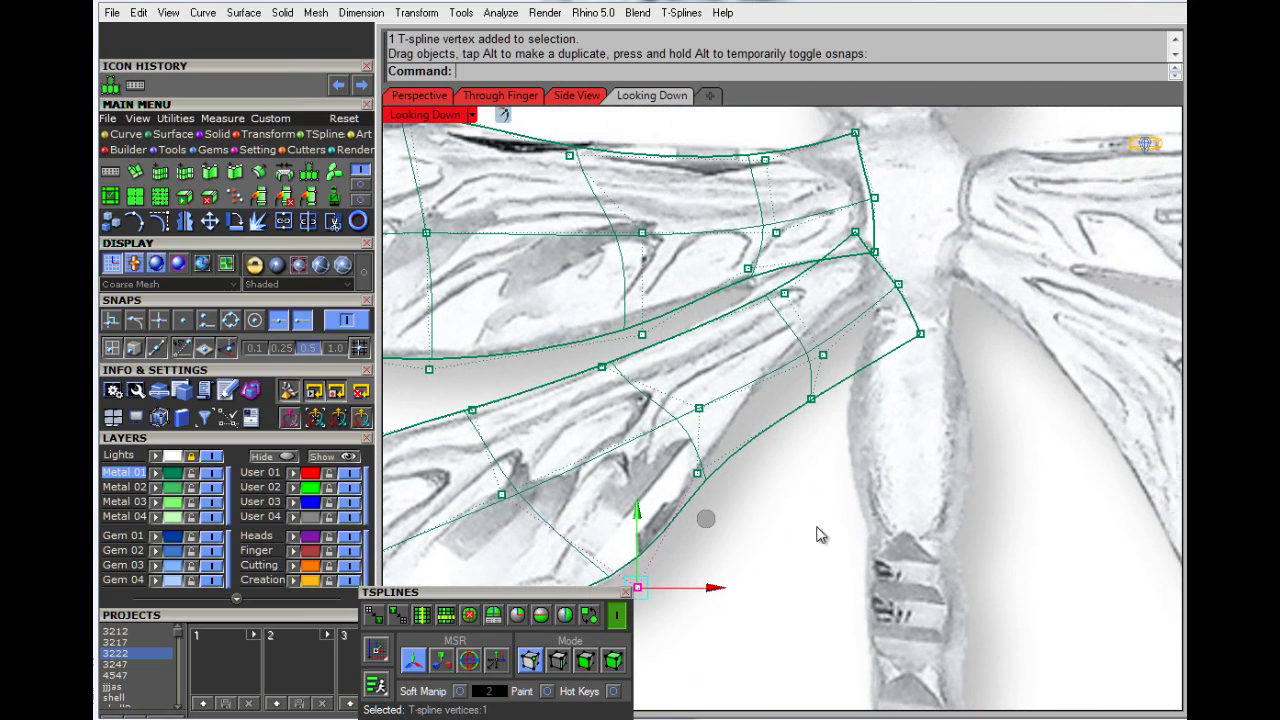
Step: Shift the lower-edge and middle-row vertices next to the lower wing's base onto the narrow part of the wing
drag(816, 410, 771, 353)
right_drag(840, 415, 834, 489)
scroll(784, 434, up, 10)
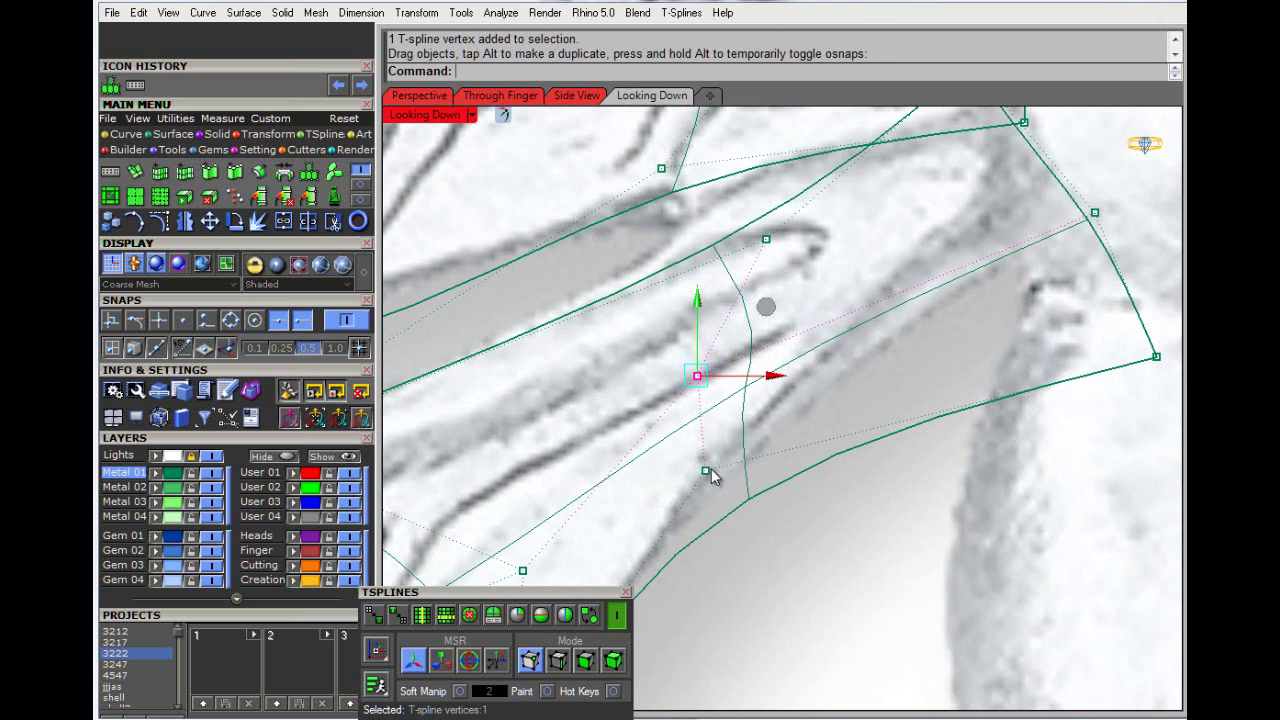
drag(708, 471, 766, 407)
Step: Move the base-edge vertices of the lower wing surface to where the wing meets the dragonfly's body
right_drag(849, 322, 873, 446)
right_drag(897, 363, 893, 479)
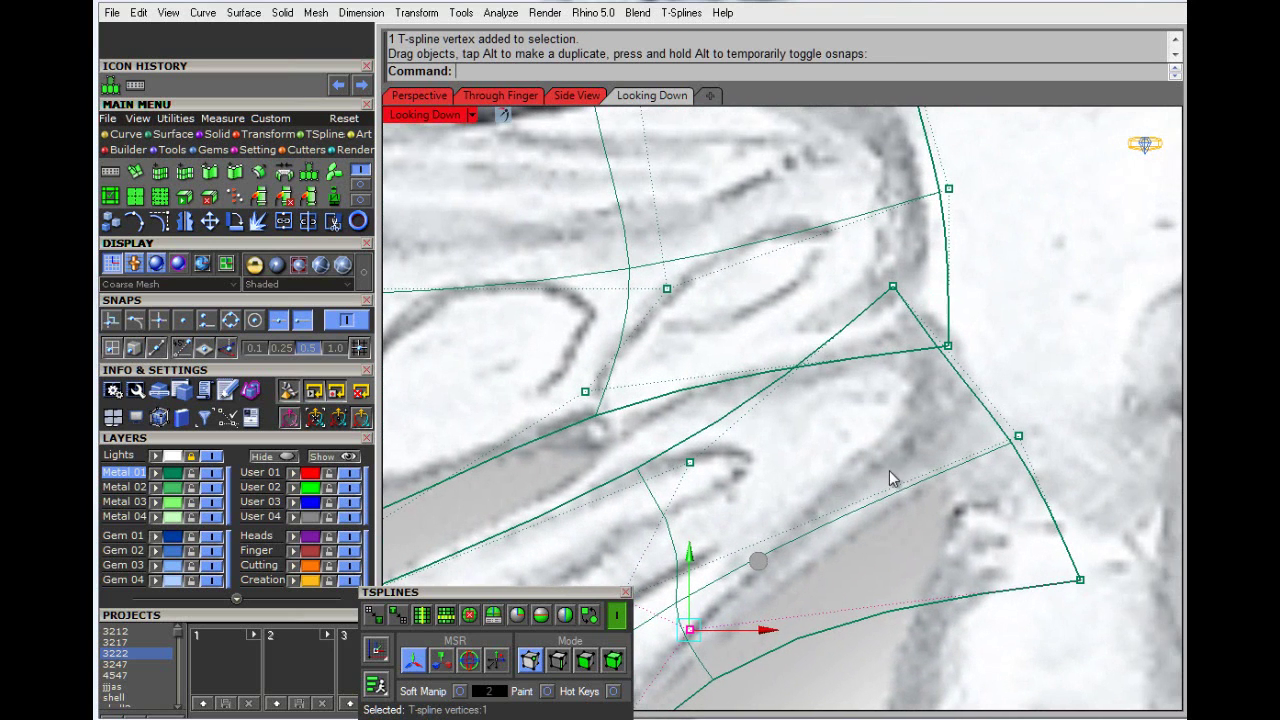
drag(1081, 588, 945, 396)
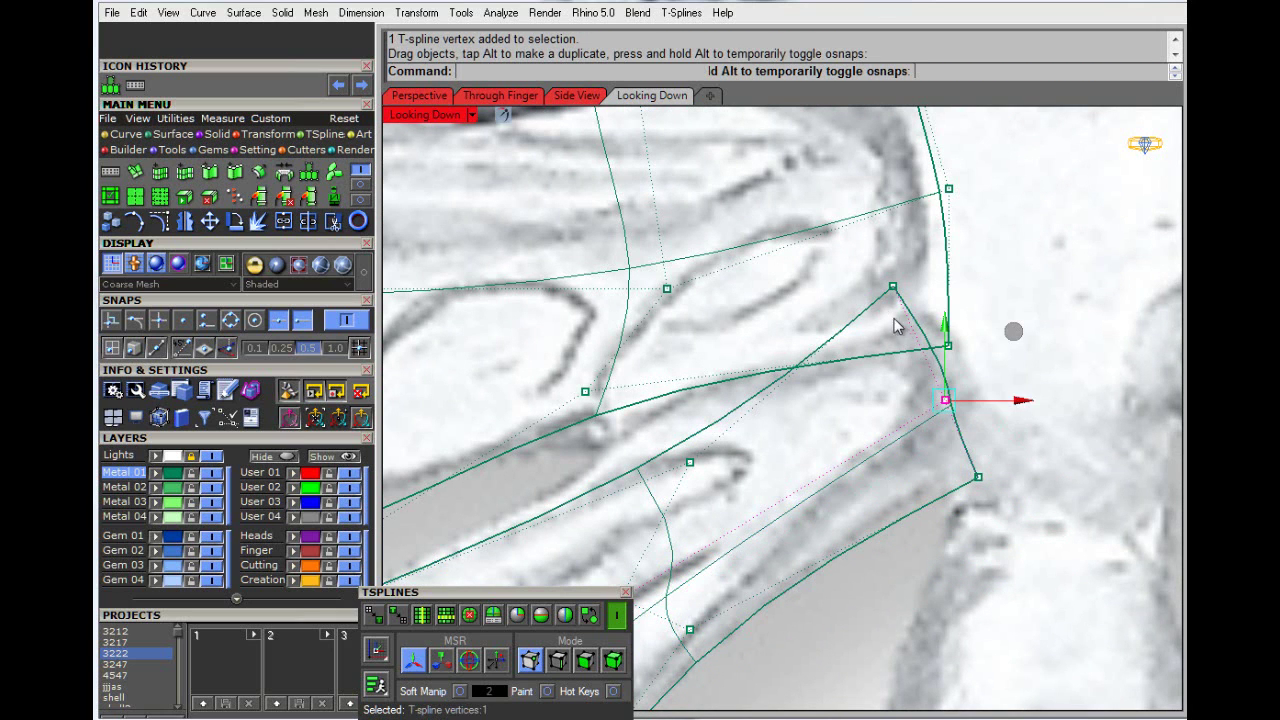
drag(897, 296, 950, 274)
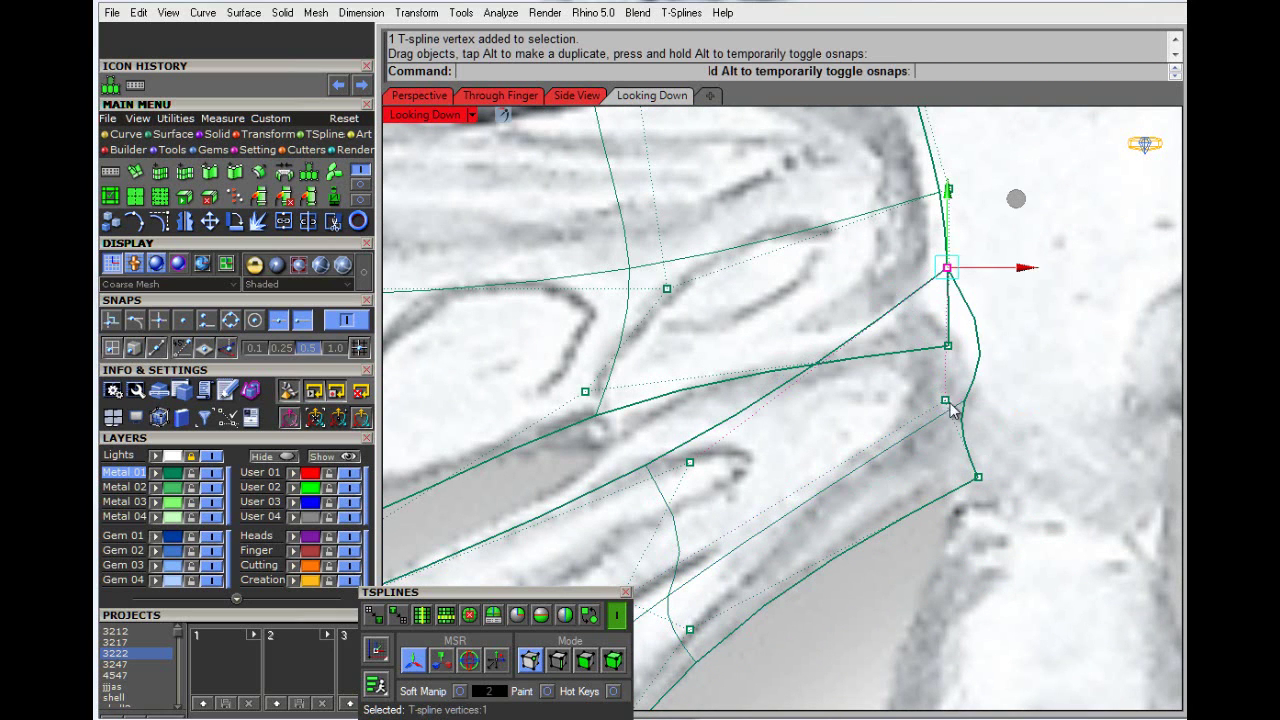
Step: Fine-tune the upper base corner vertex and the neighbouring upper-edge vertex of the lower wing surface
scroll(872, 472, down, 3)
scroll(923, 400, up, 5)
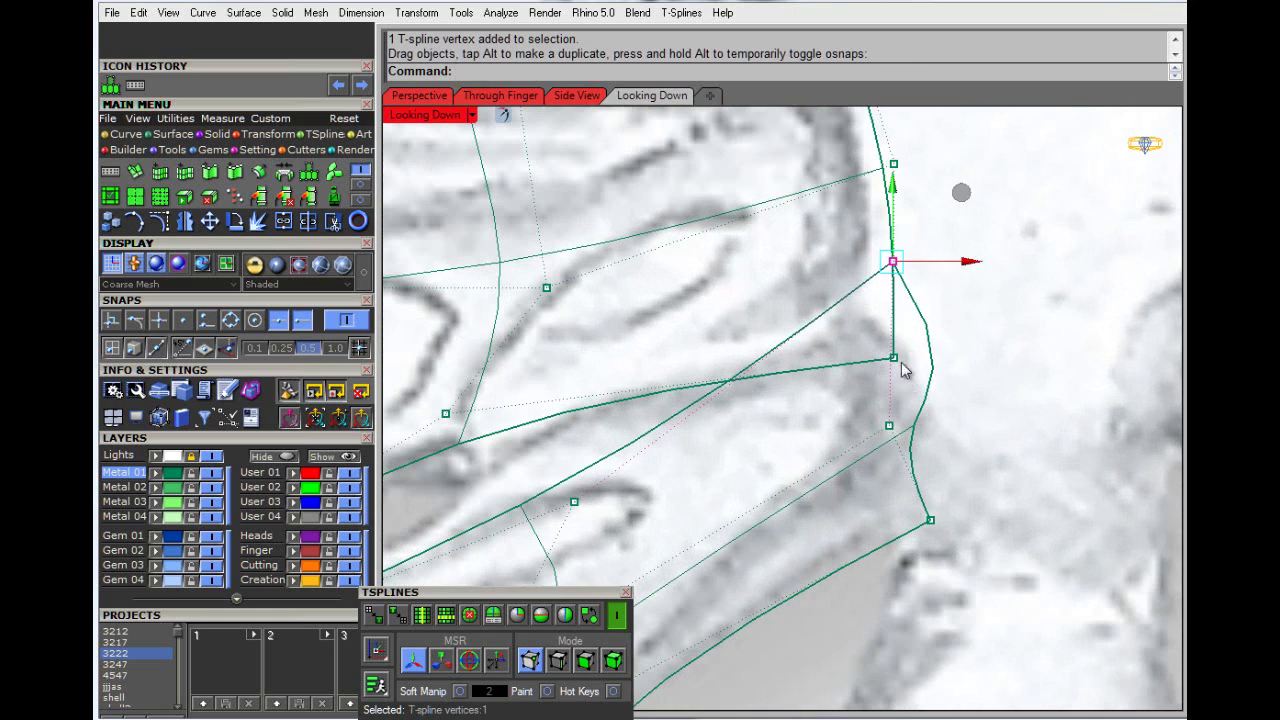
mouse_move(893, 262)
mouse_down()
mouse_move(849, 277)
mouse_move(874, 289)
mouse_move(880, 252)
mouse_up()
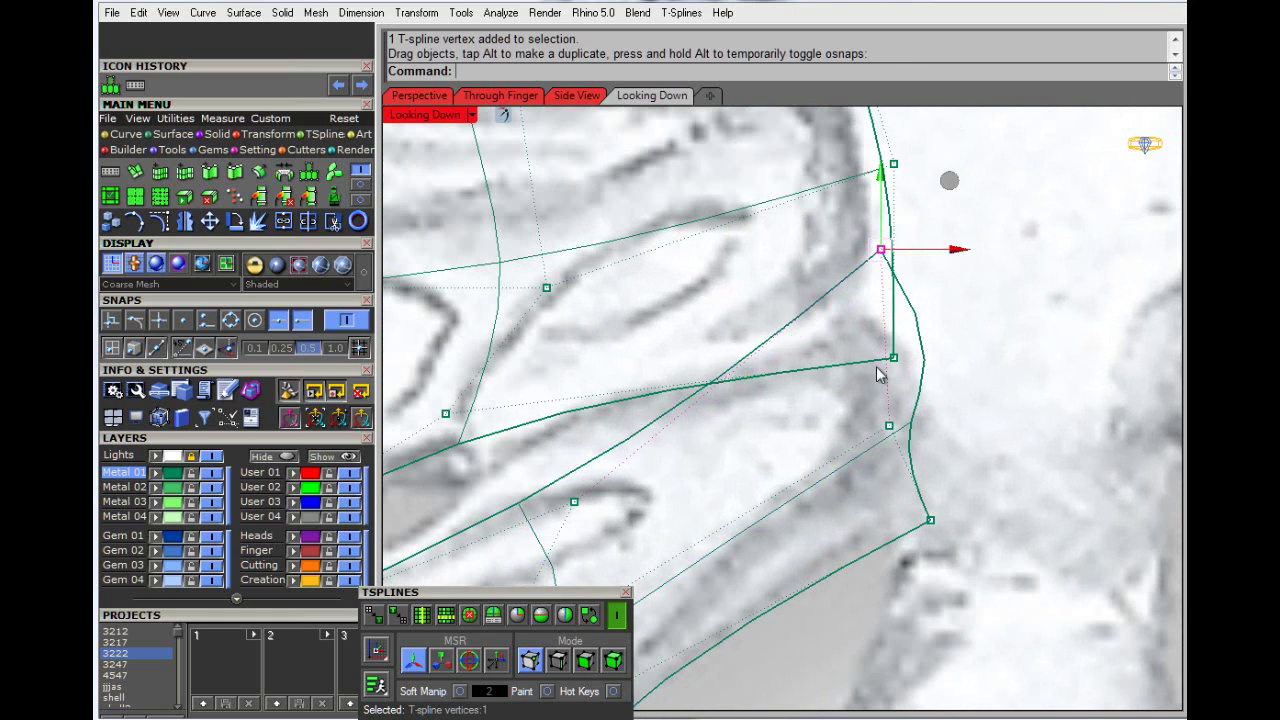
scroll(870, 440, down, 3)
key(Escape)
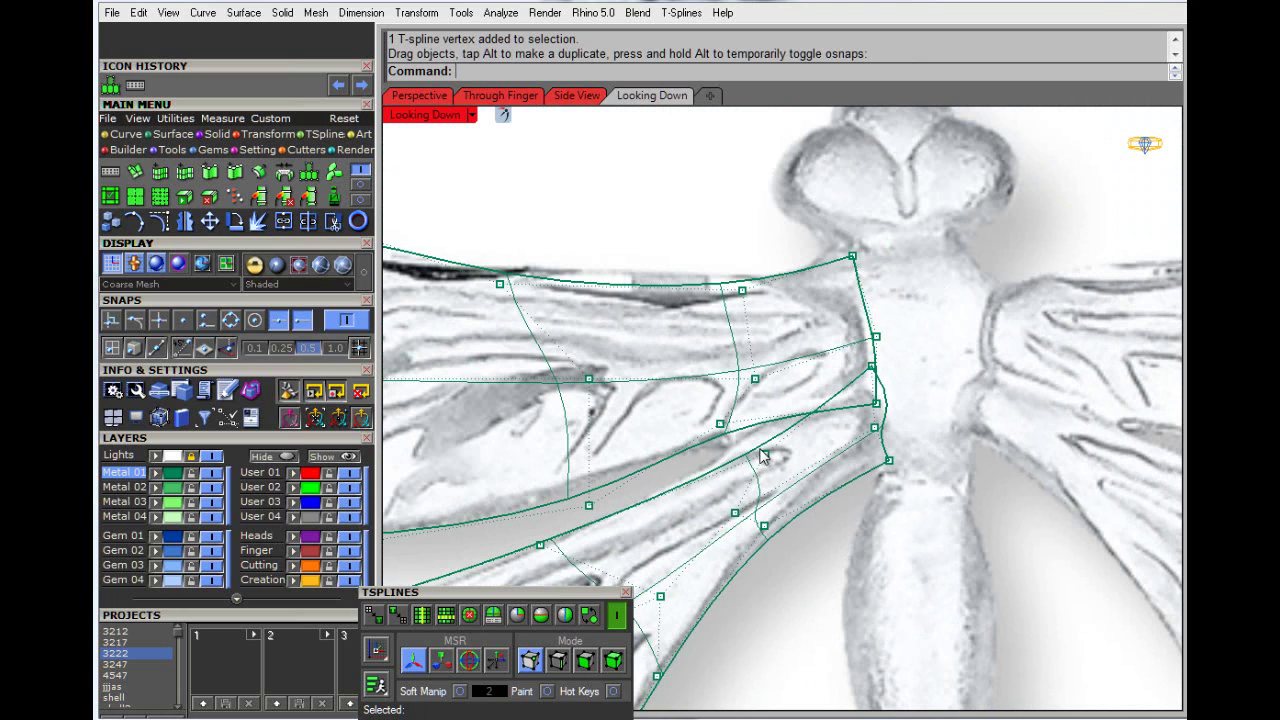
drag(765, 453, 760, 440)
click(797, 592)
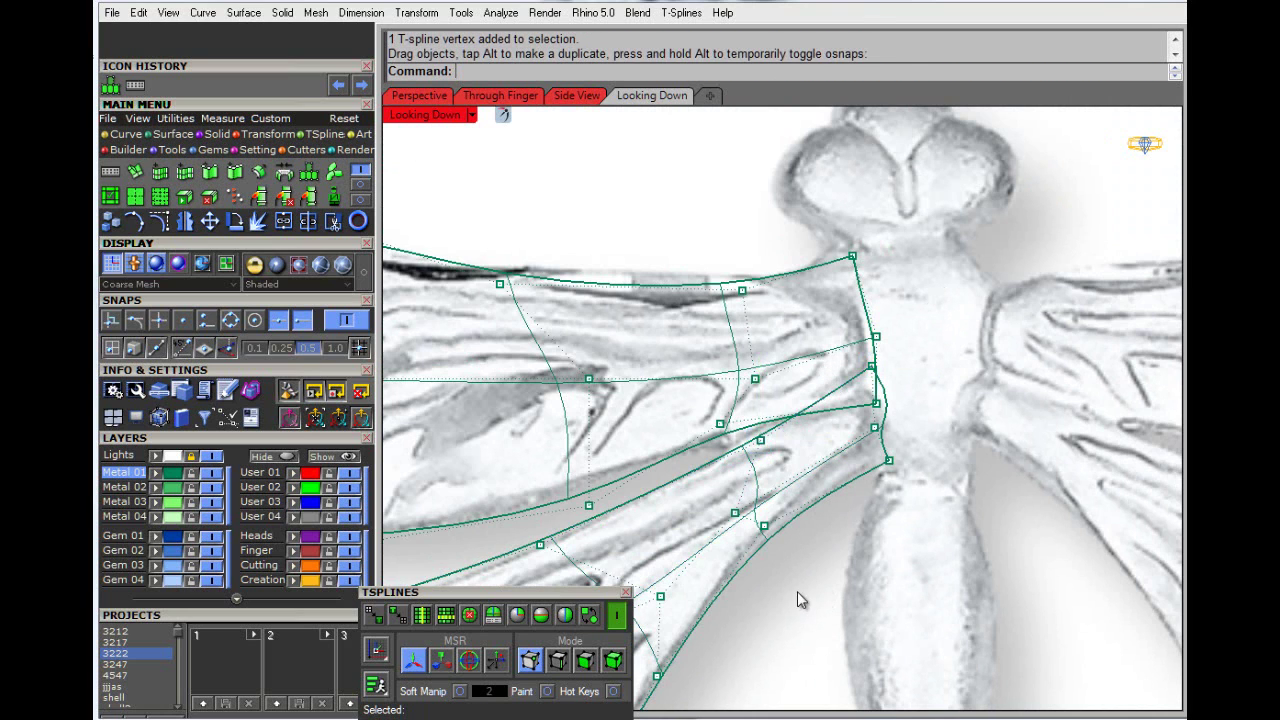
Step: Turn off T-spline vertex editing and return to whole-object selection for both left wing surfaces
scroll(798, 598, down, 4)
scroll(814, 590, up, 1)
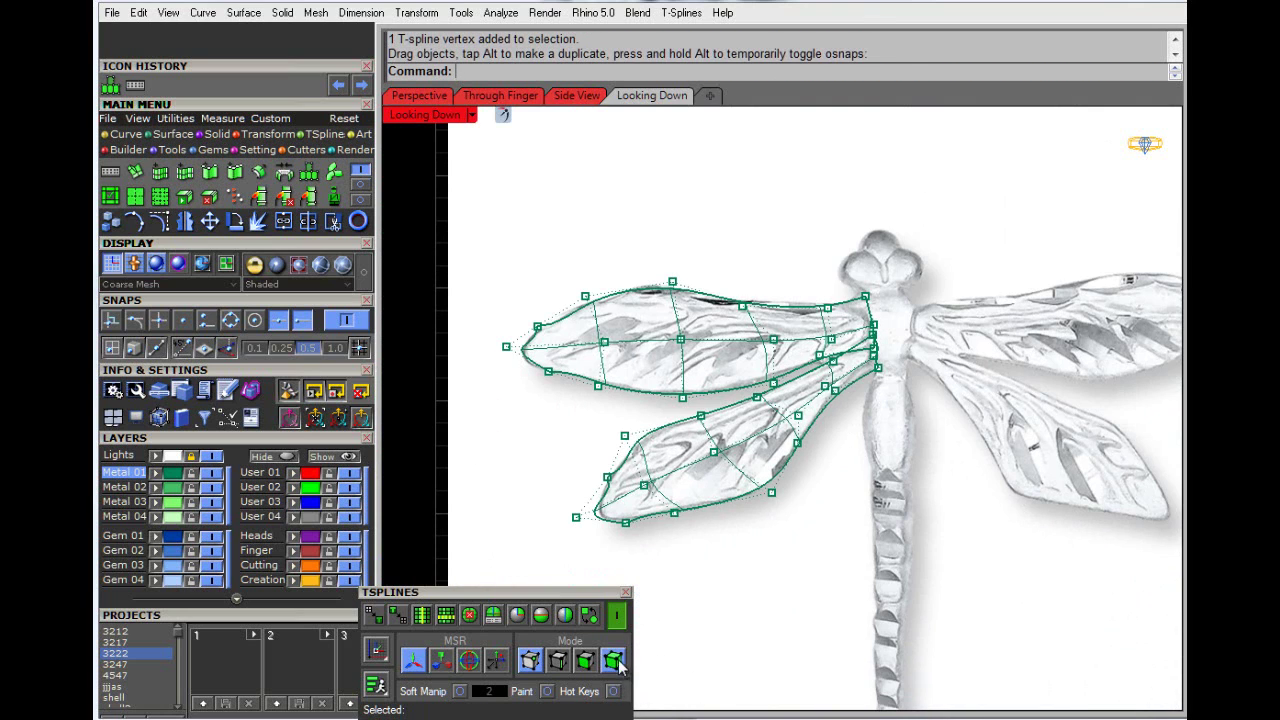
click(617, 616)
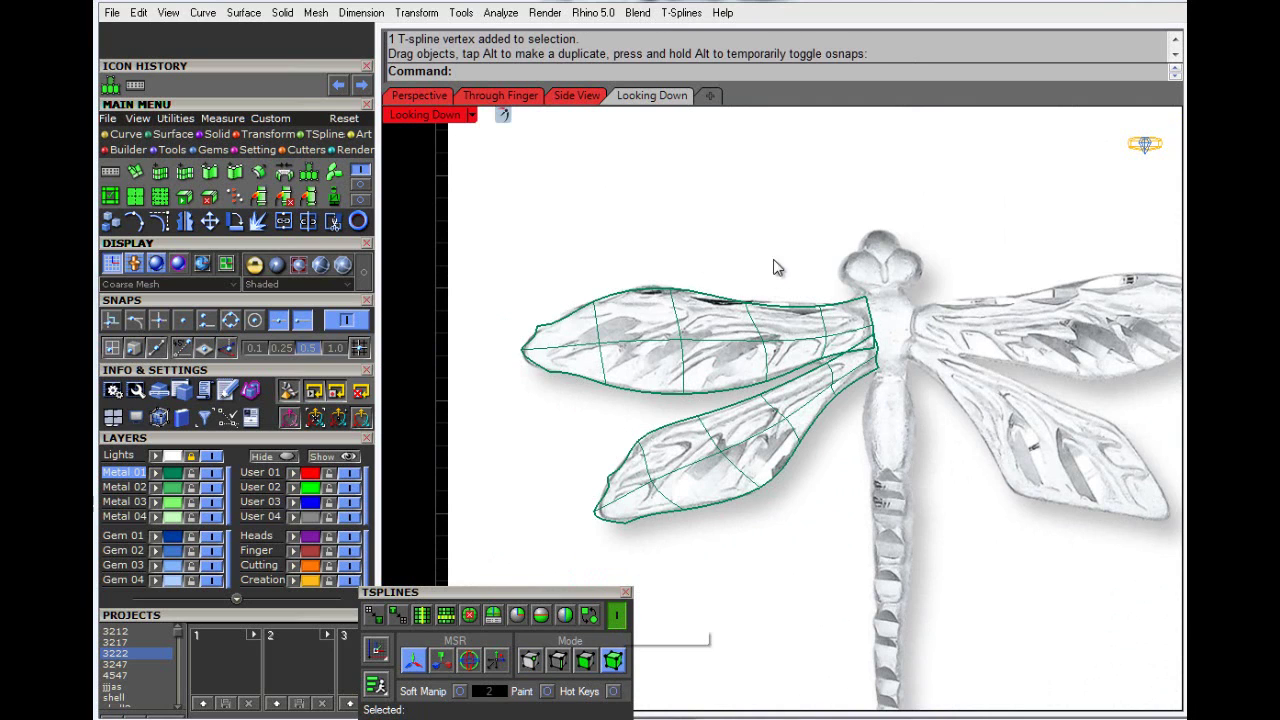
Step: Mirror a copy of both left wing surfaces to the right side across the vertical body axis through 0,0,0
drag(773, 267, 703, 523)
click(185, 221)
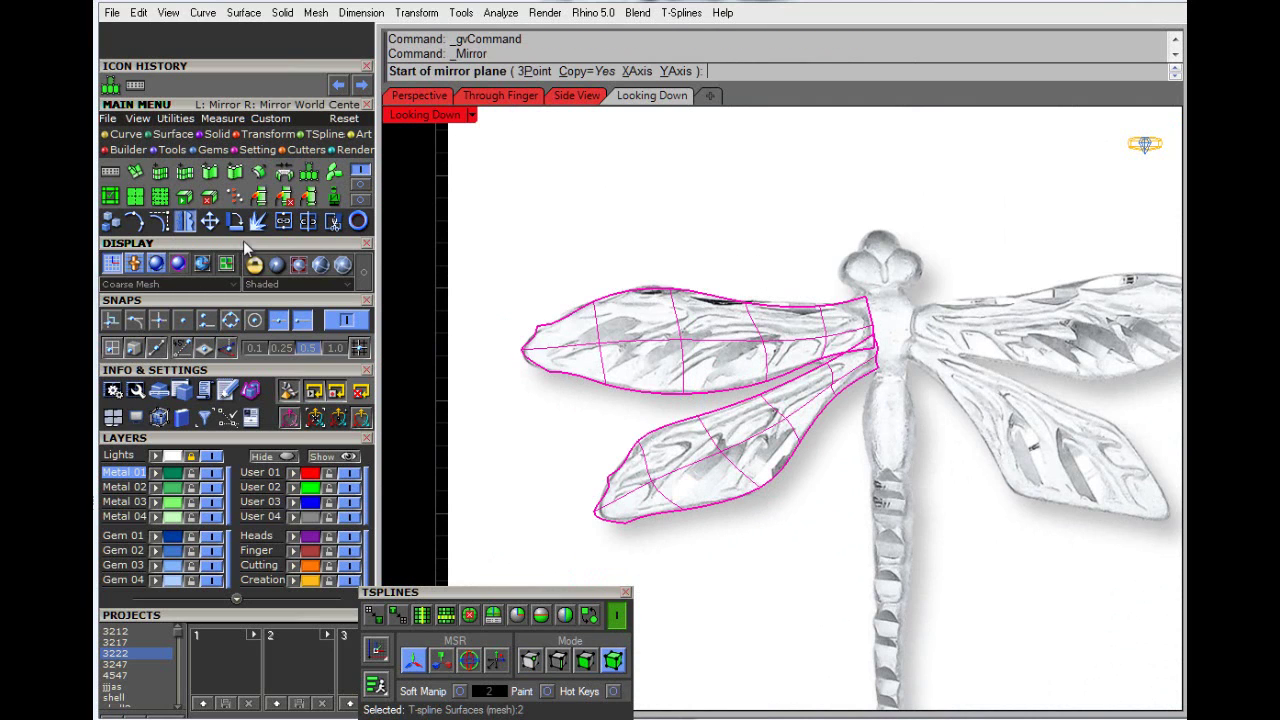
text(0,0,0)
key(Return)
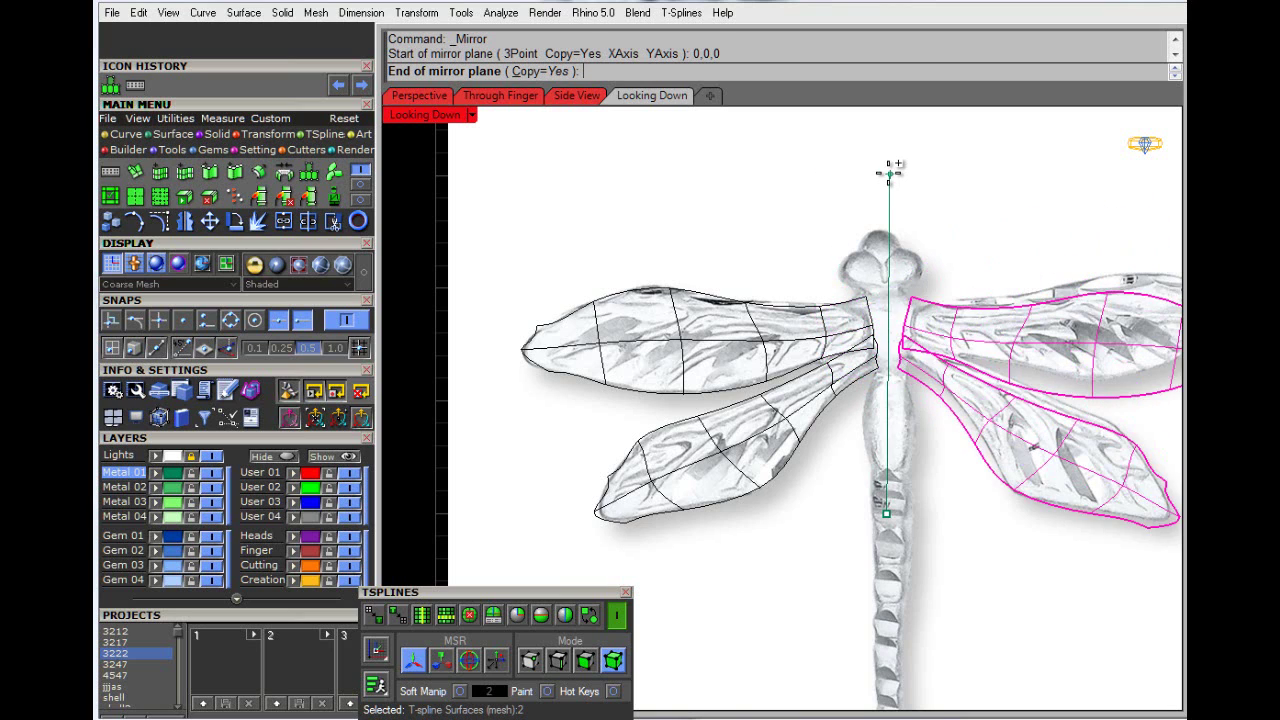
click(889, 173)
key(Escape)
right_drag(674, 240, 666, 254)
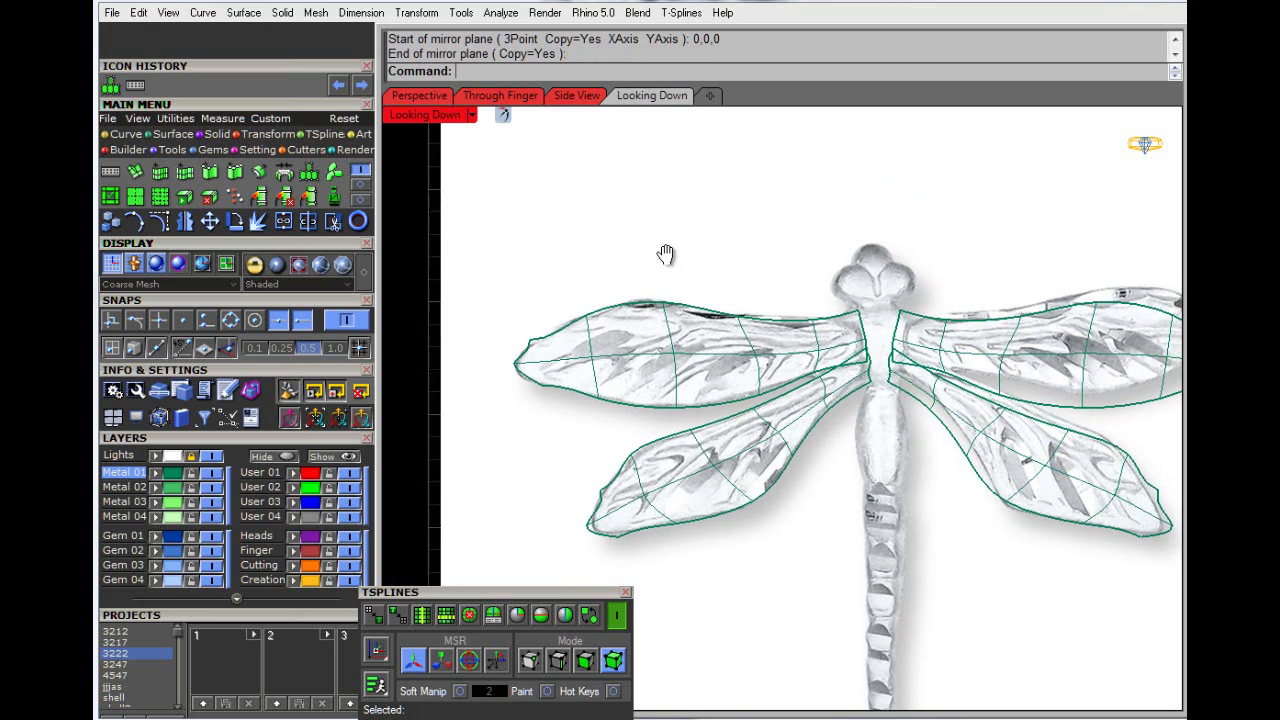
Step: Rotate the mirrored upper right wing surface counterclockwise and move it up to match the wing in the reference image
scroll(666, 254, down, 5)
scroll(907, 215, up, 5)
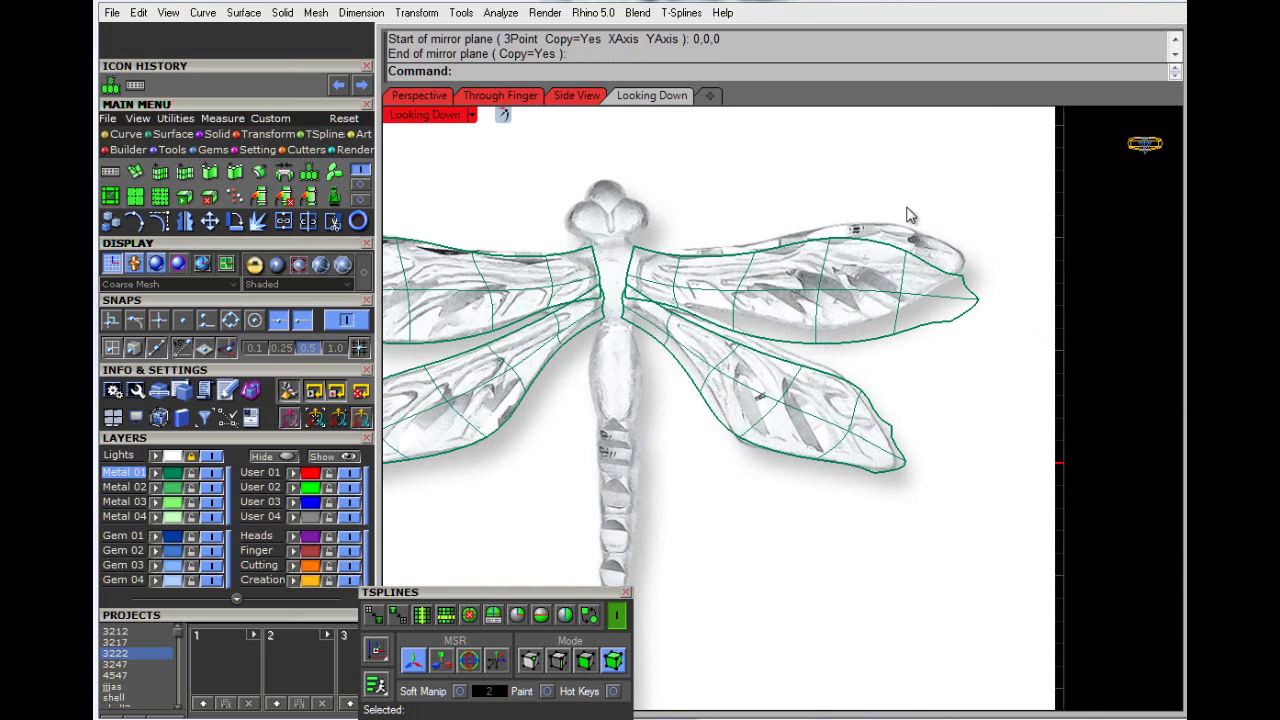
click(813, 297)
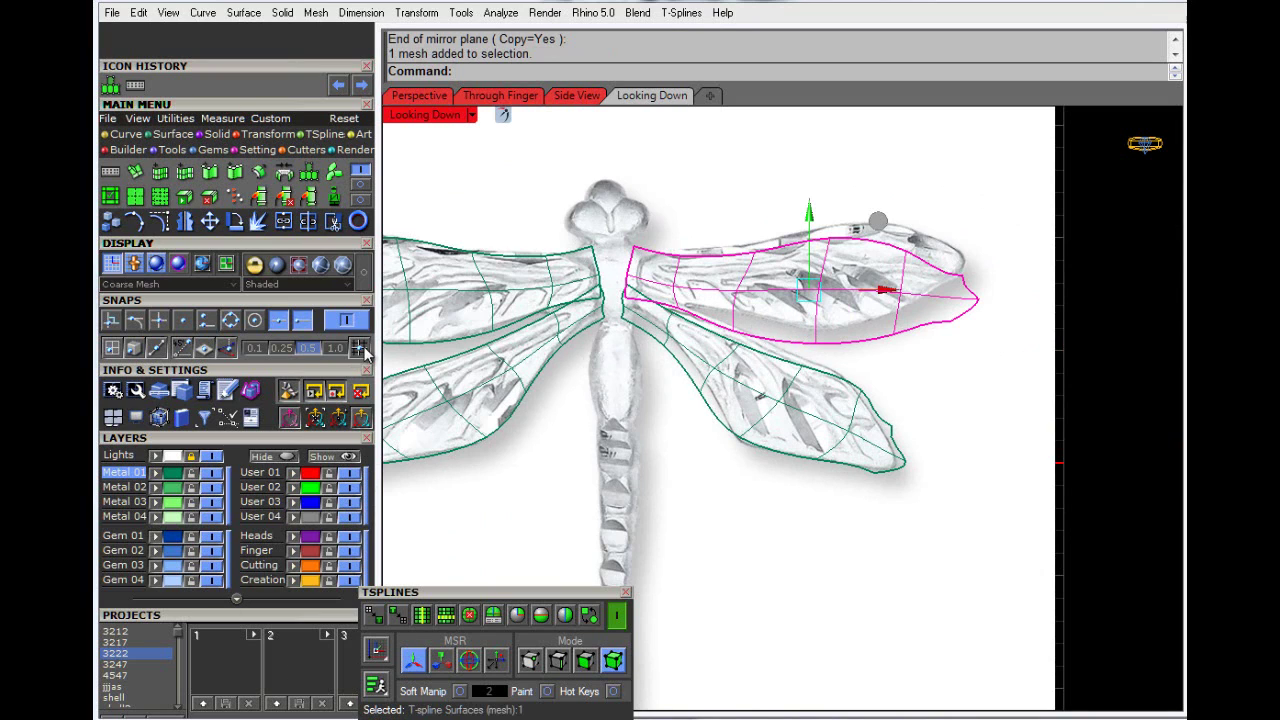
click(469, 660)
drag(867, 367, 826, 322)
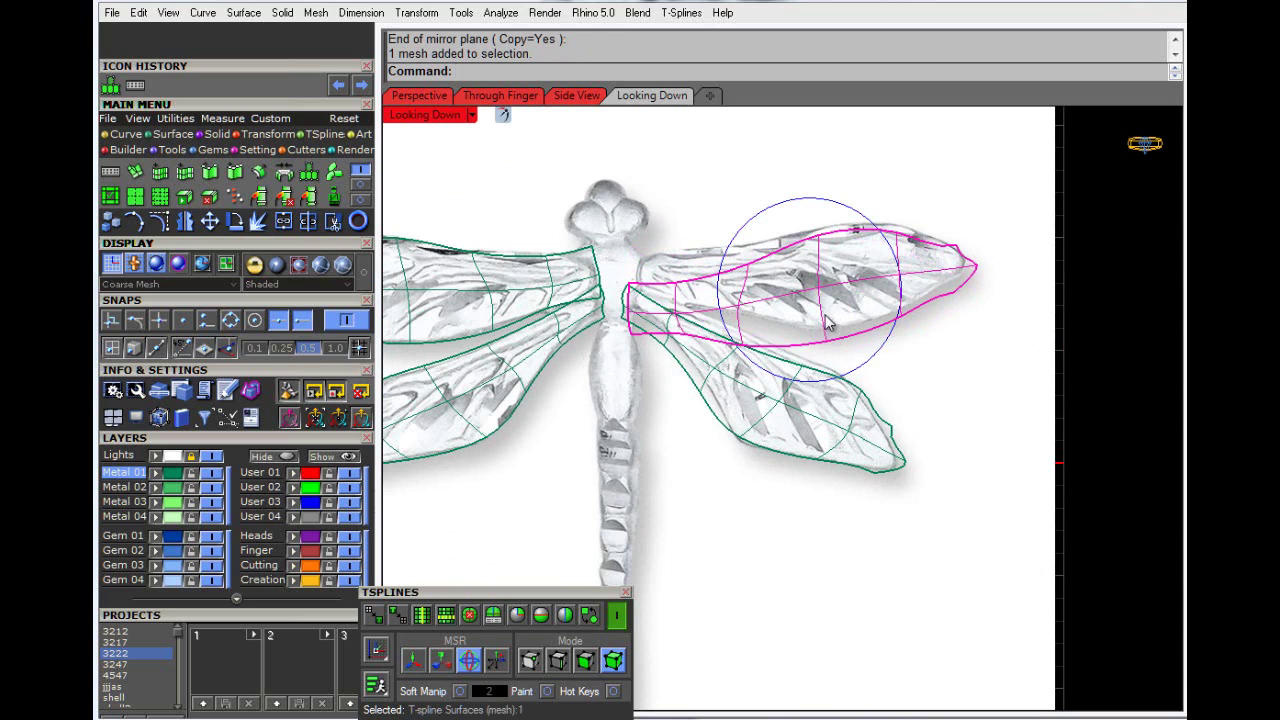
click(413, 664)
drag(875, 226, 879, 198)
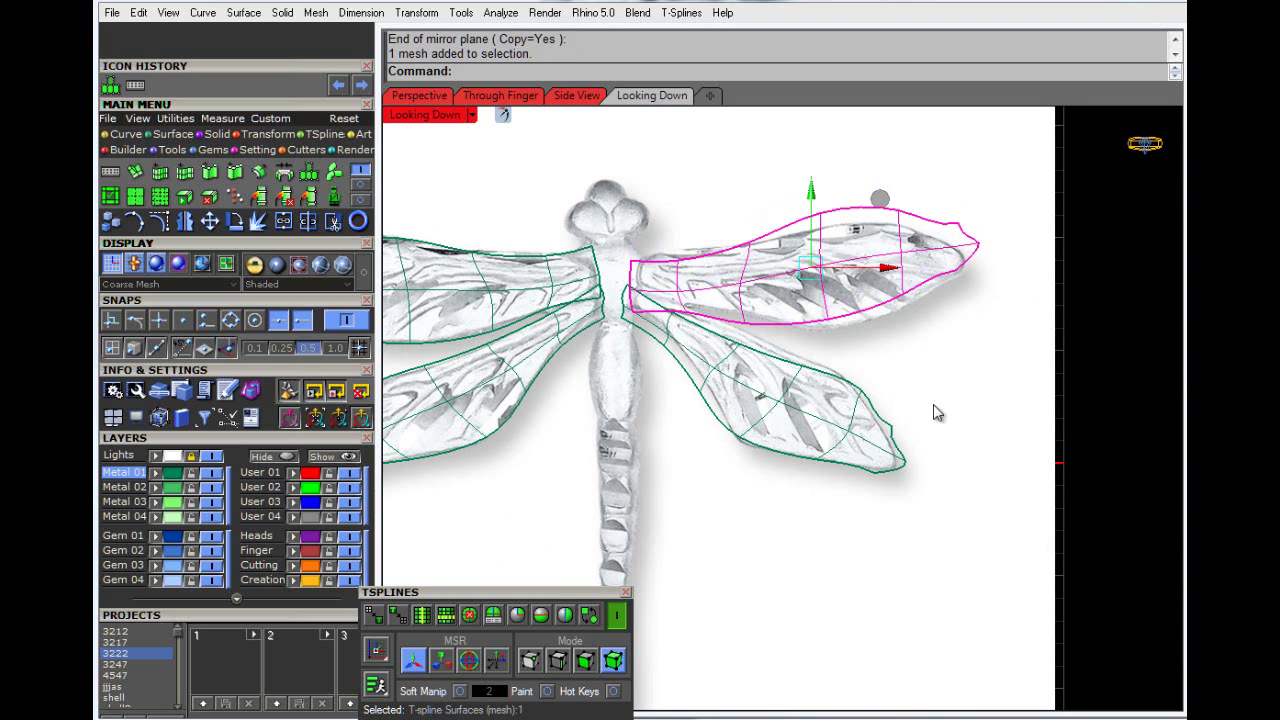
key(Escape)
Step: Nudge the mirrored lower right wing surface slightly outward and upward to align with the reference wing
scroll(685, 470, down, 1)
scroll(745, 435, up, 4)
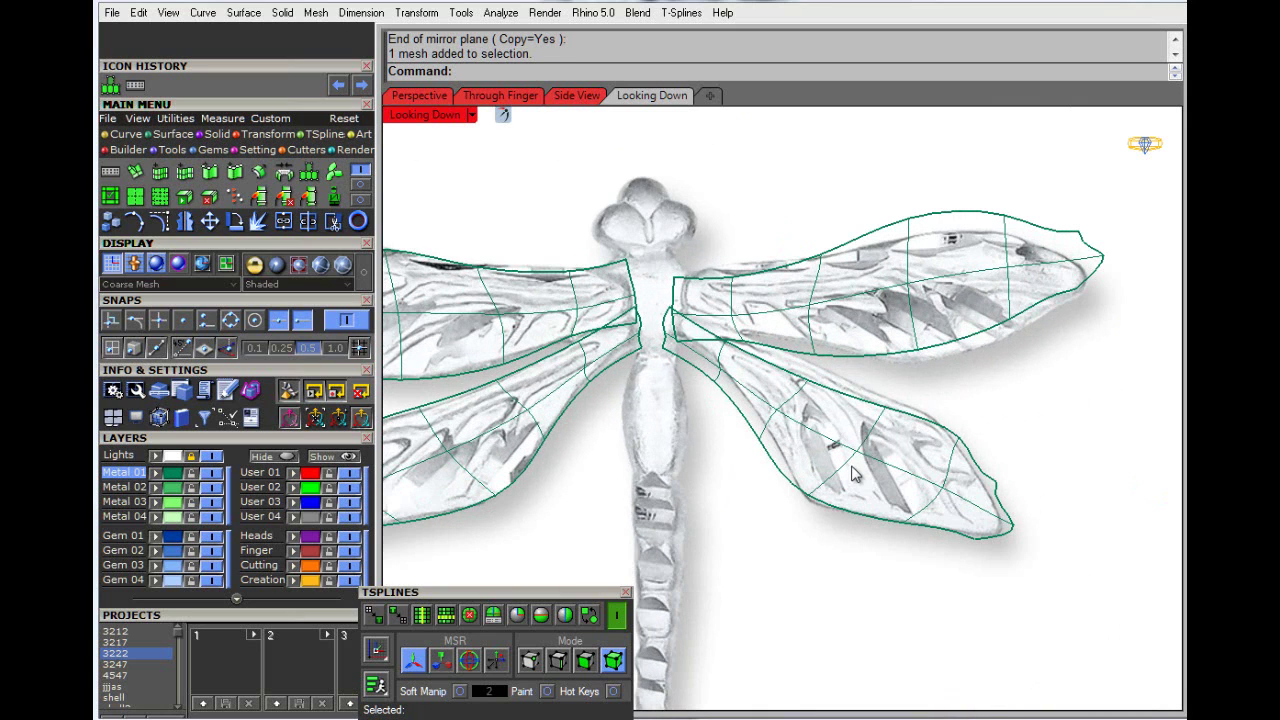
click(855, 475)
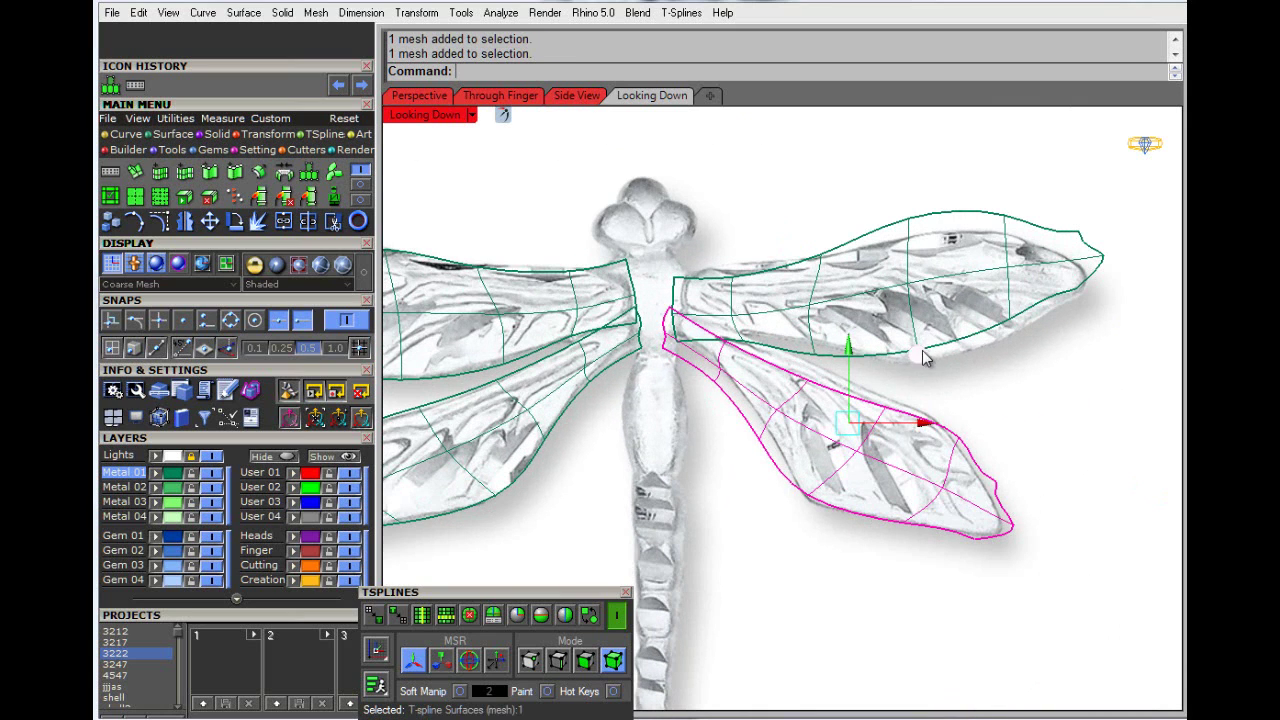
drag(925, 360, 931, 356)
key(Escape)
Step: Create a smooth T-spline quadball with a radius of about 1.7 centred on the thorax between the wing bases
scroll(895, 456, down, 4)
right_drag(790, 439, 768, 388)
scroll(764, 436, down, 6)
right_drag(766, 468, 699, 428)
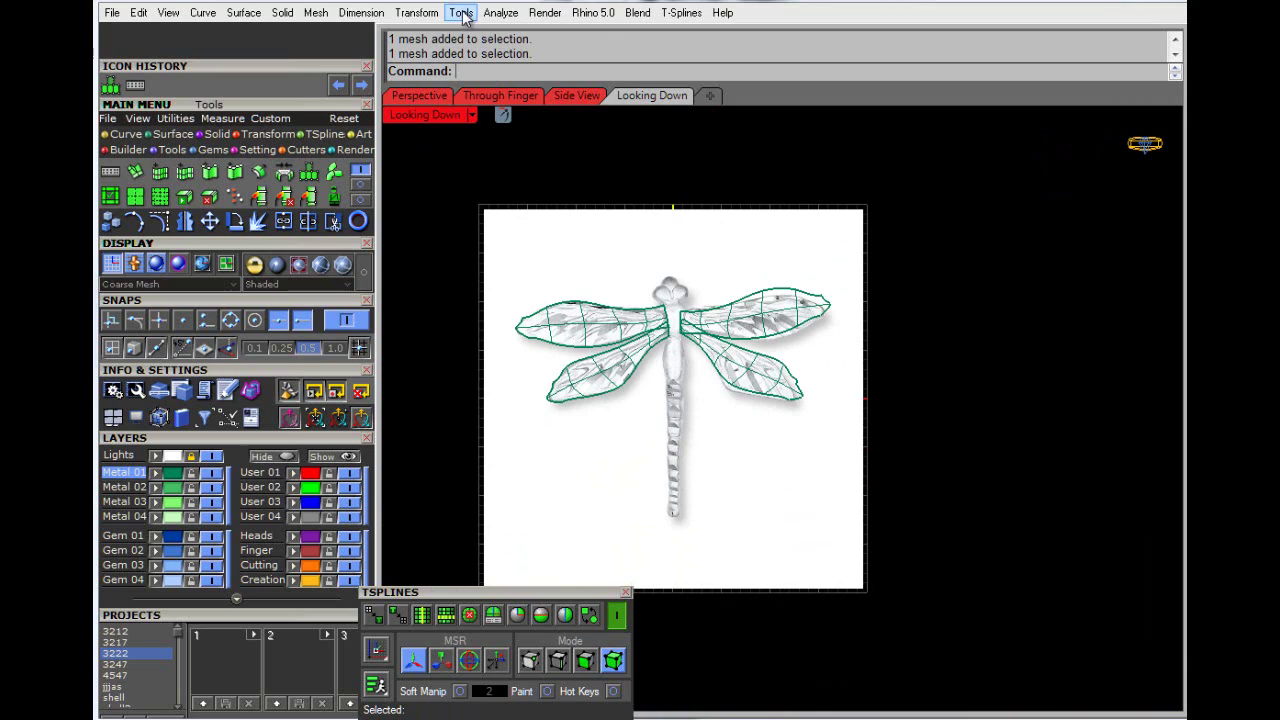
click(216, 135)
click(310, 134)
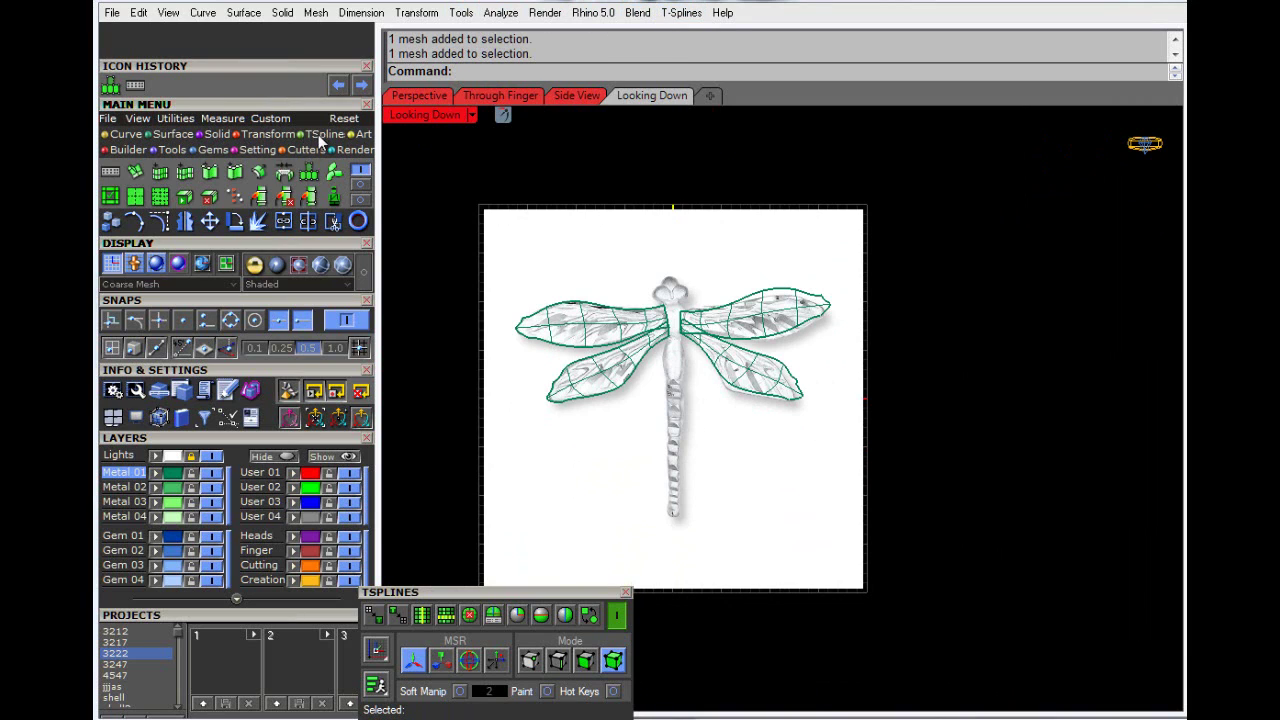
click(360, 184)
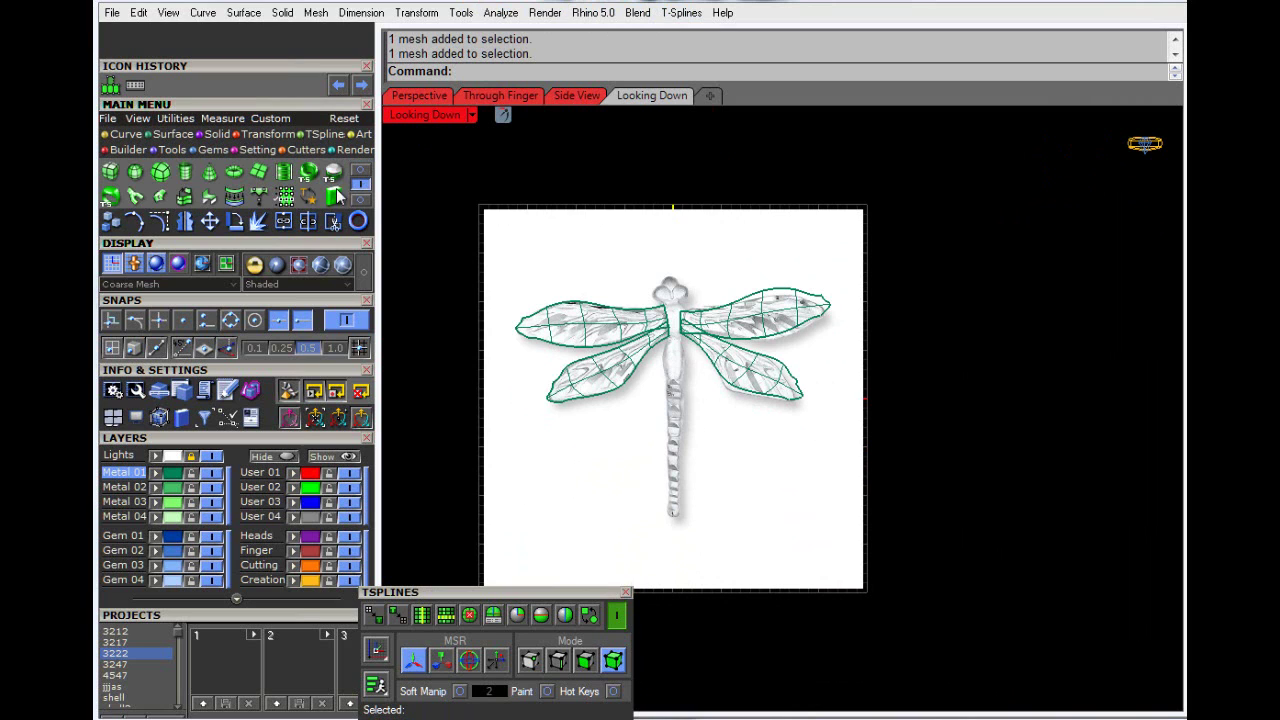
click(158, 175)
scroll(673, 303, up, 5)
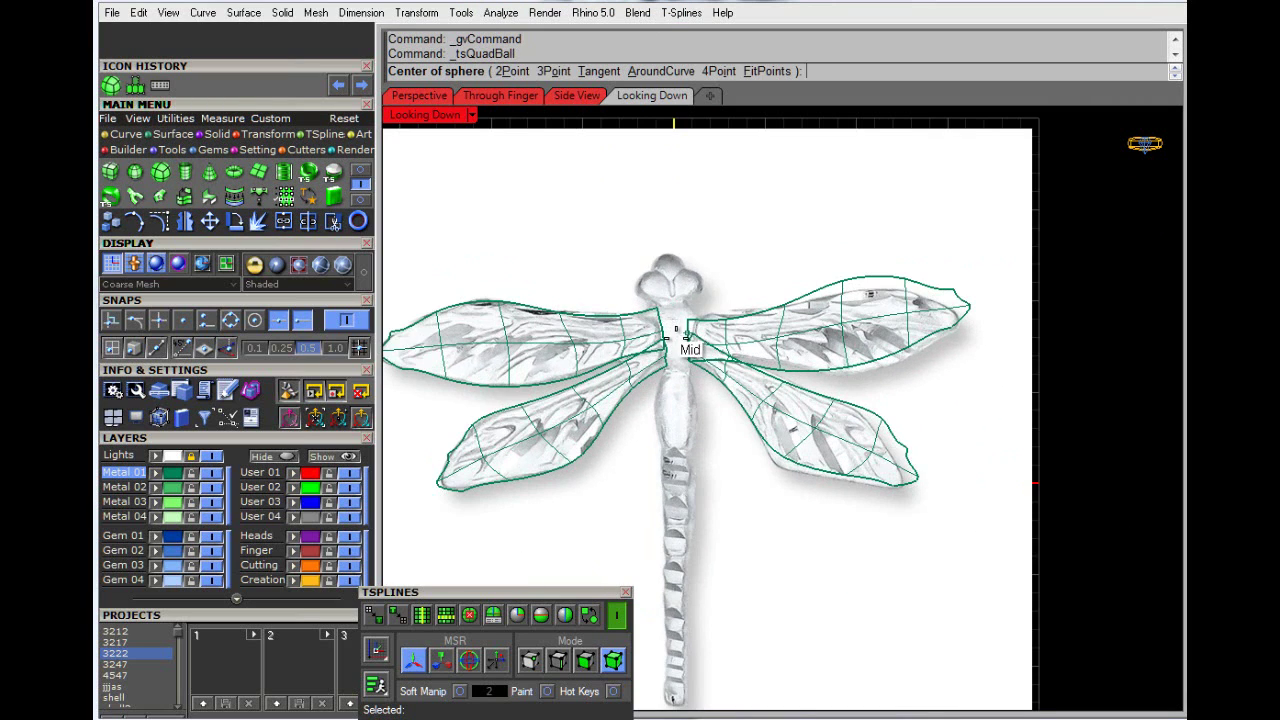
scroll(673, 326, up, 3)
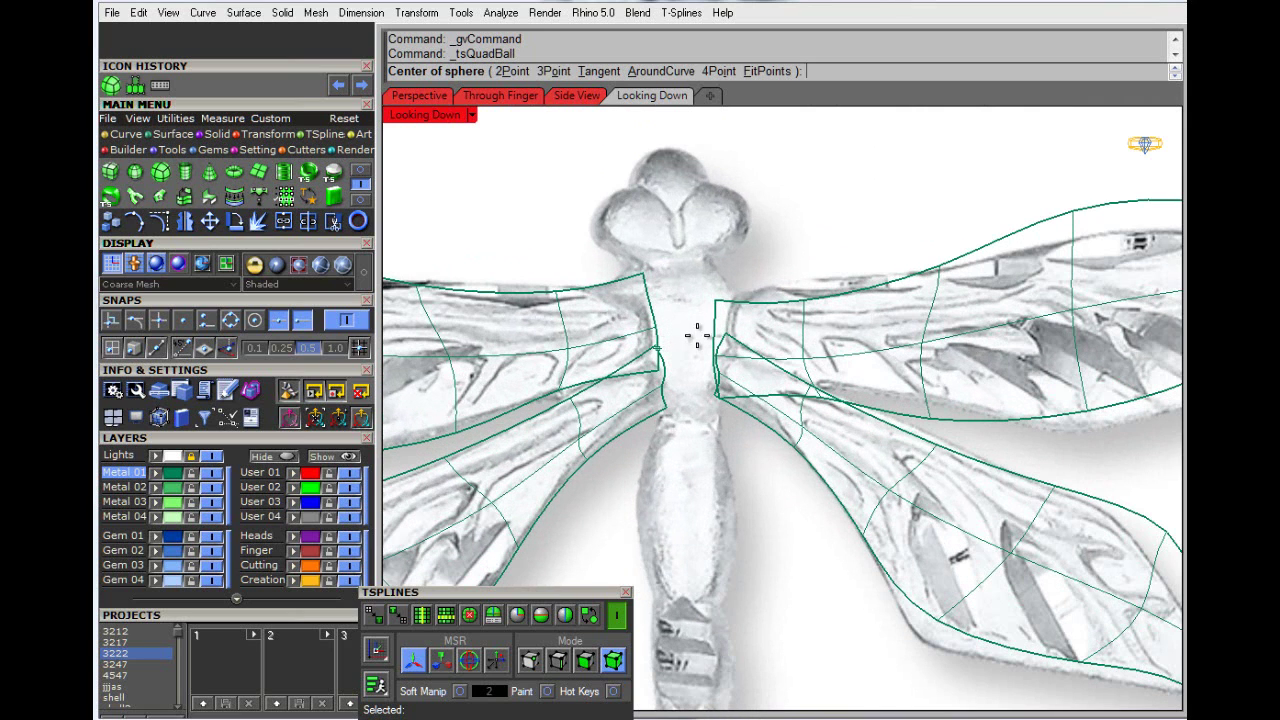
click(686, 330)
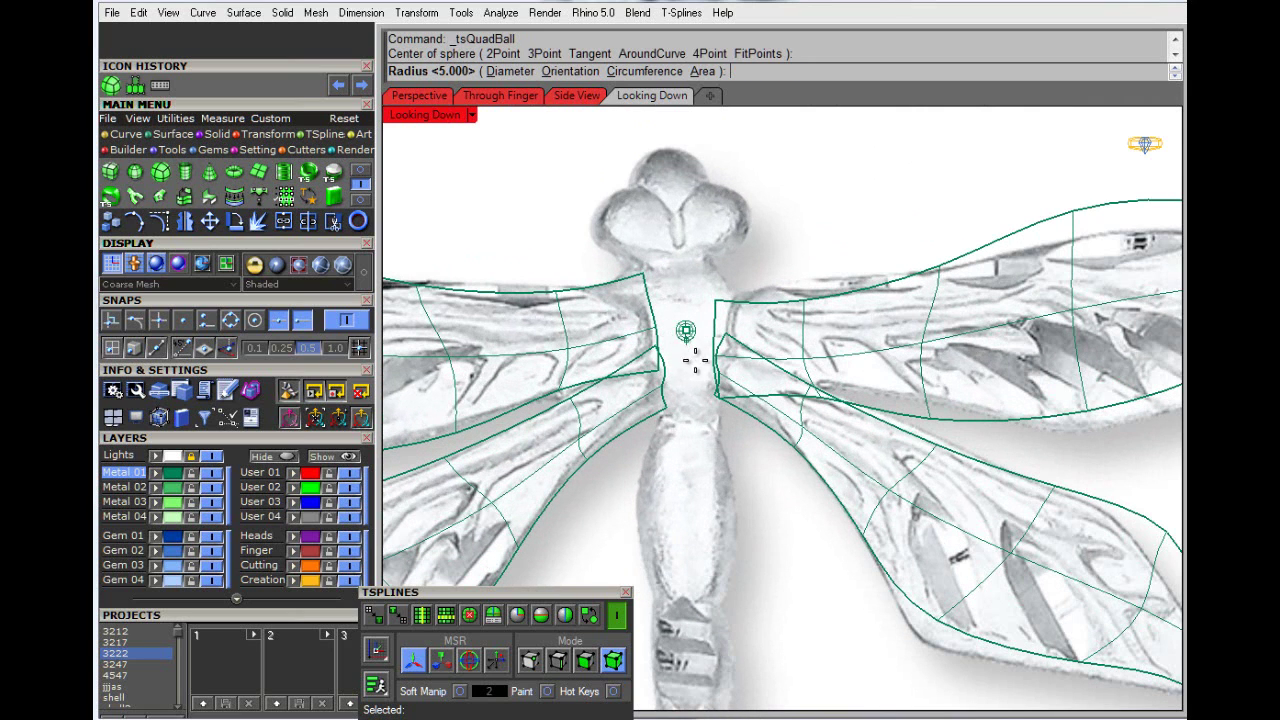
click(698, 400)
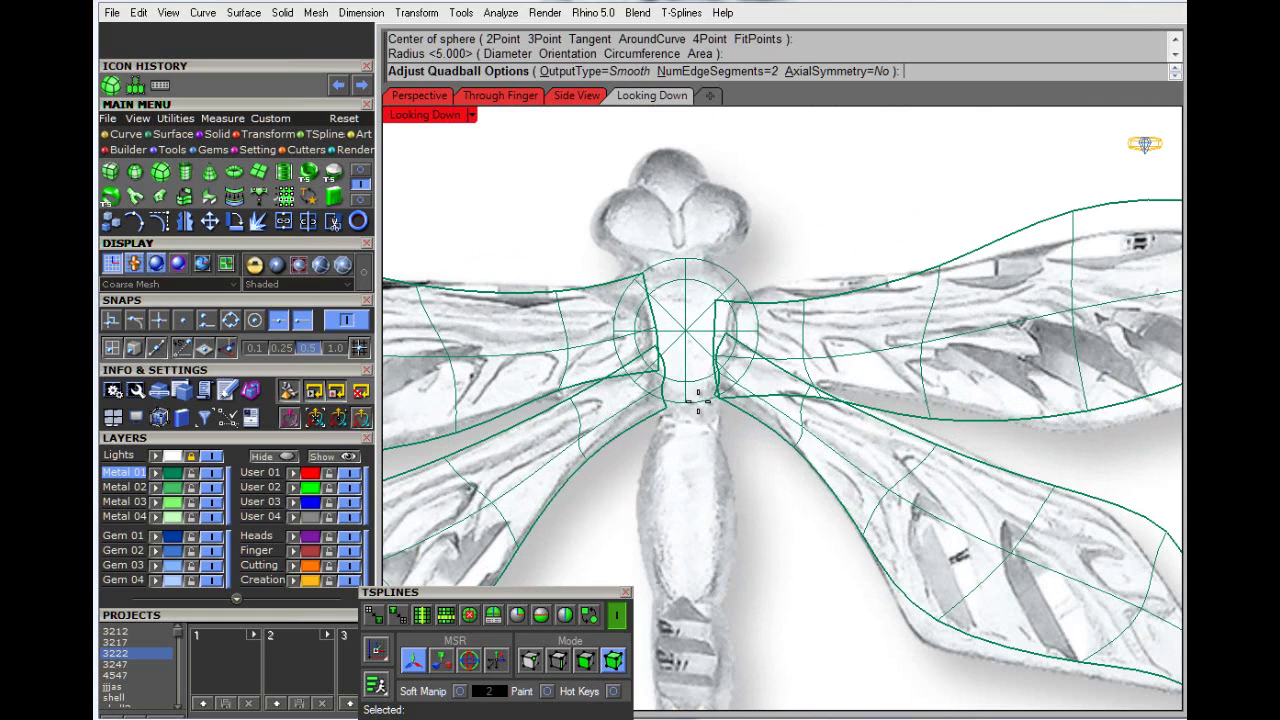
key(Return)
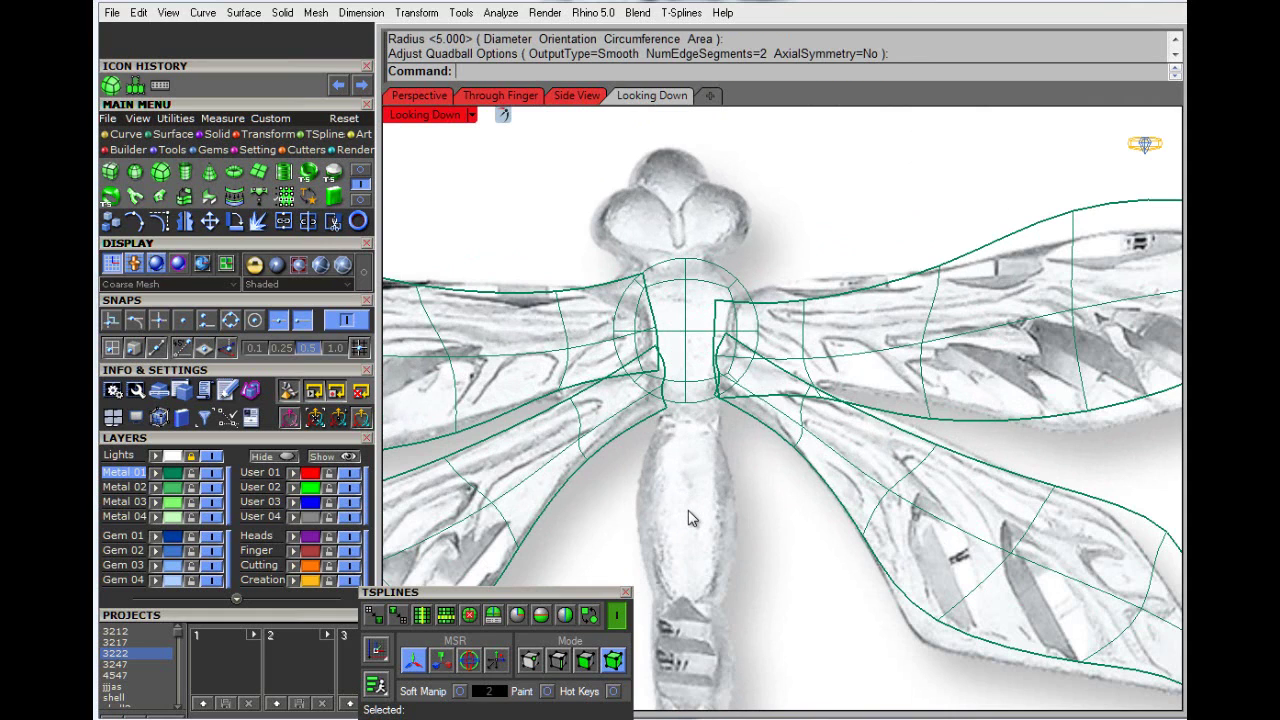
Step: Add a second quadball with a radius of about 1.5 on the wide body segment just below the thorax
key(Return)
click(690, 511)
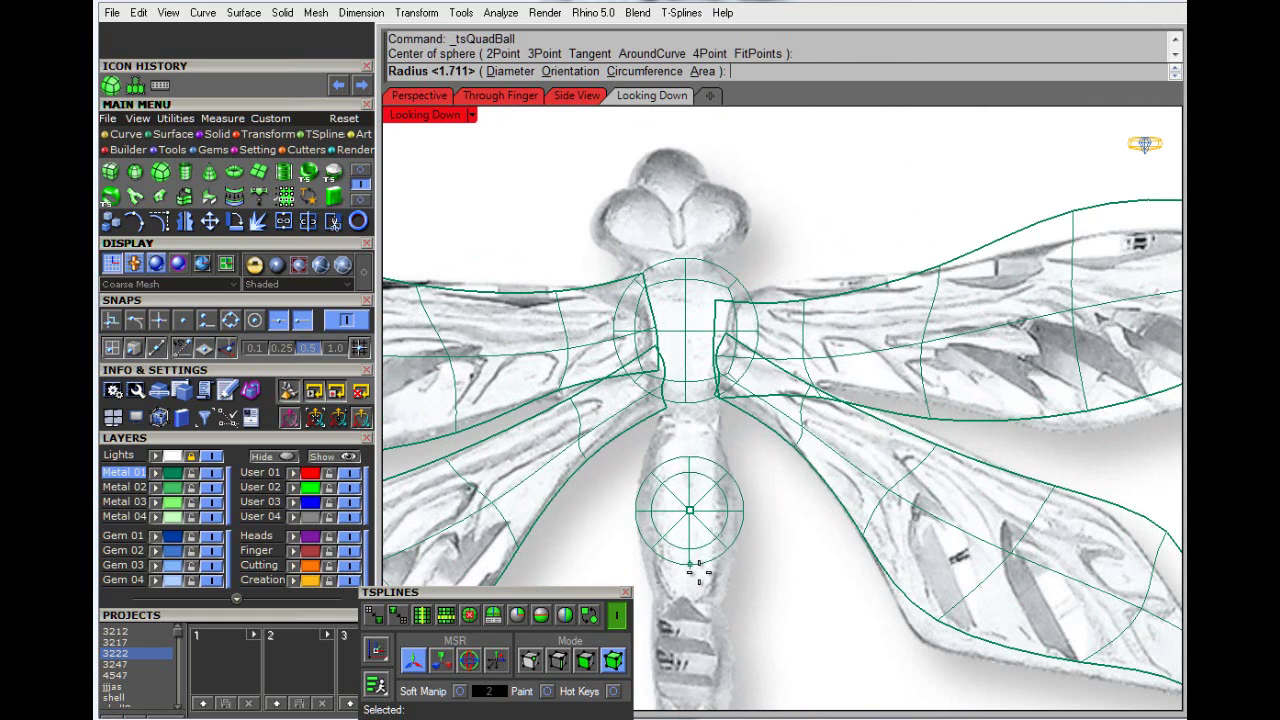
click(697, 572)
right_drag(784, 517, 869, 260)
right_drag(760, 472, 732, 300)
scroll(730, 443, down, 2)
key(Return)
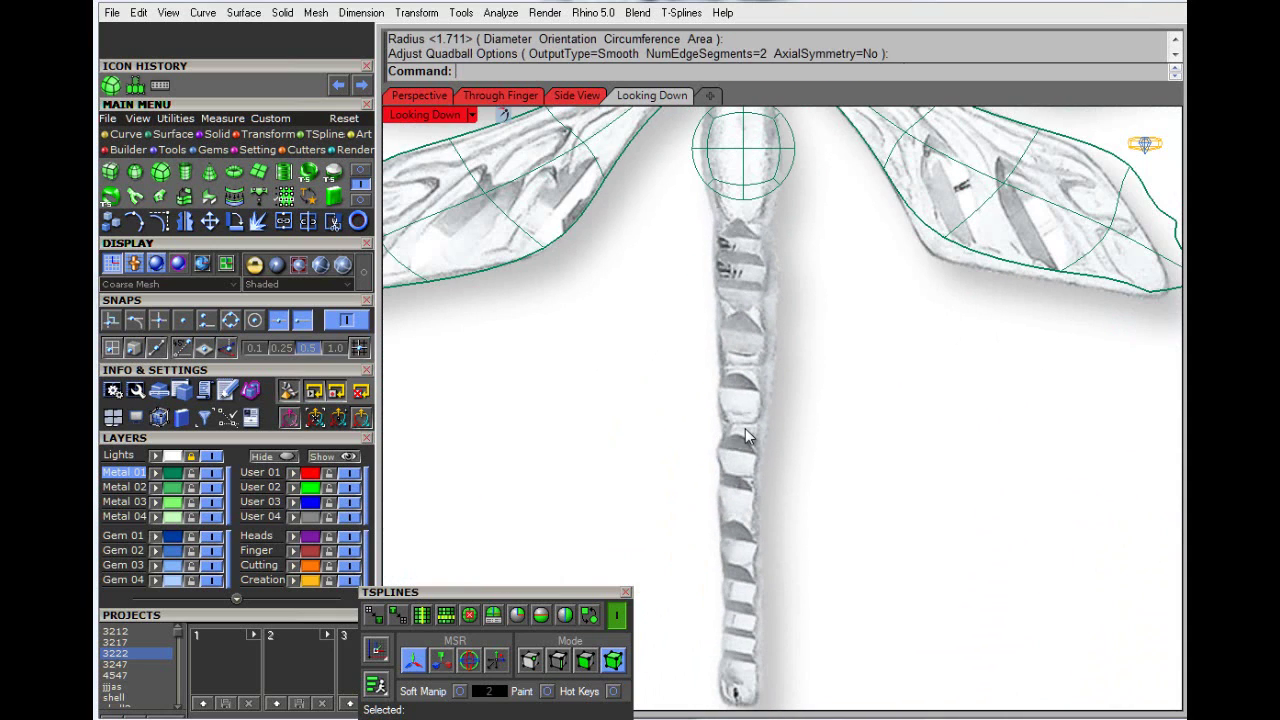
Step: Add a third quadball with a radius of about 2.35 centred around the middle of the segmented tail
key(Return)
click(740, 432)
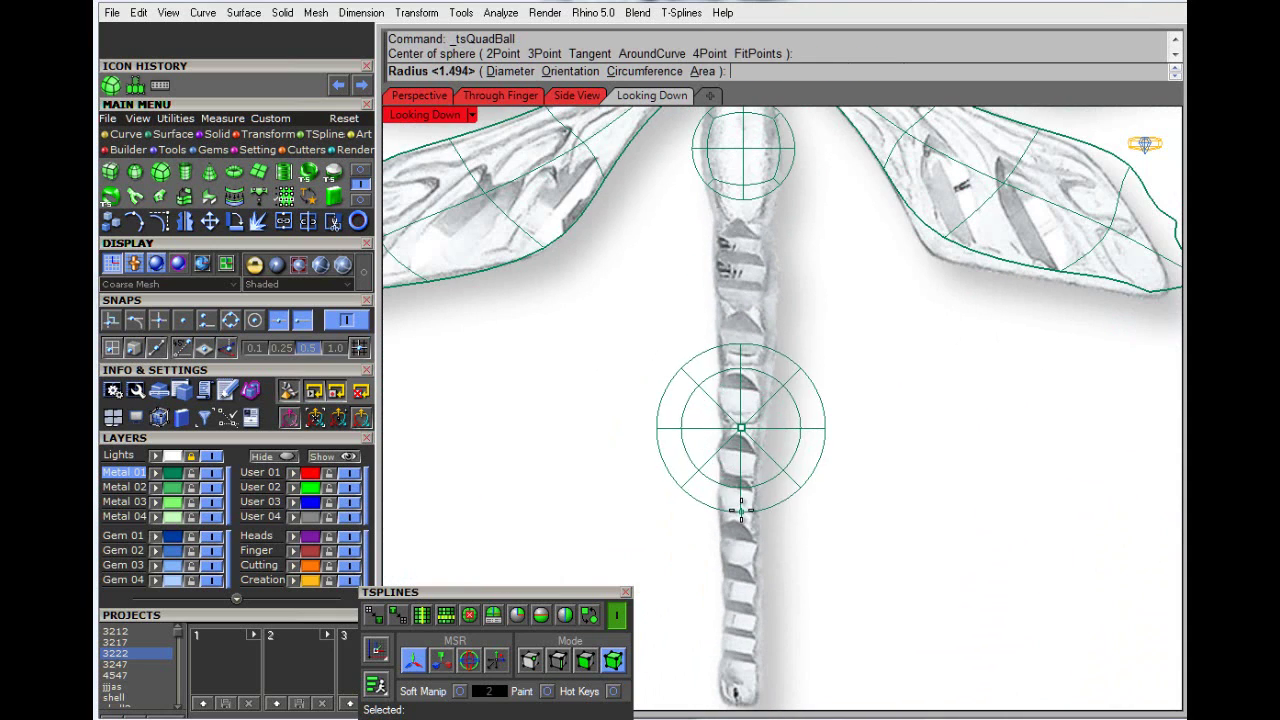
click(742, 508)
scroll(843, 537, down, 5)
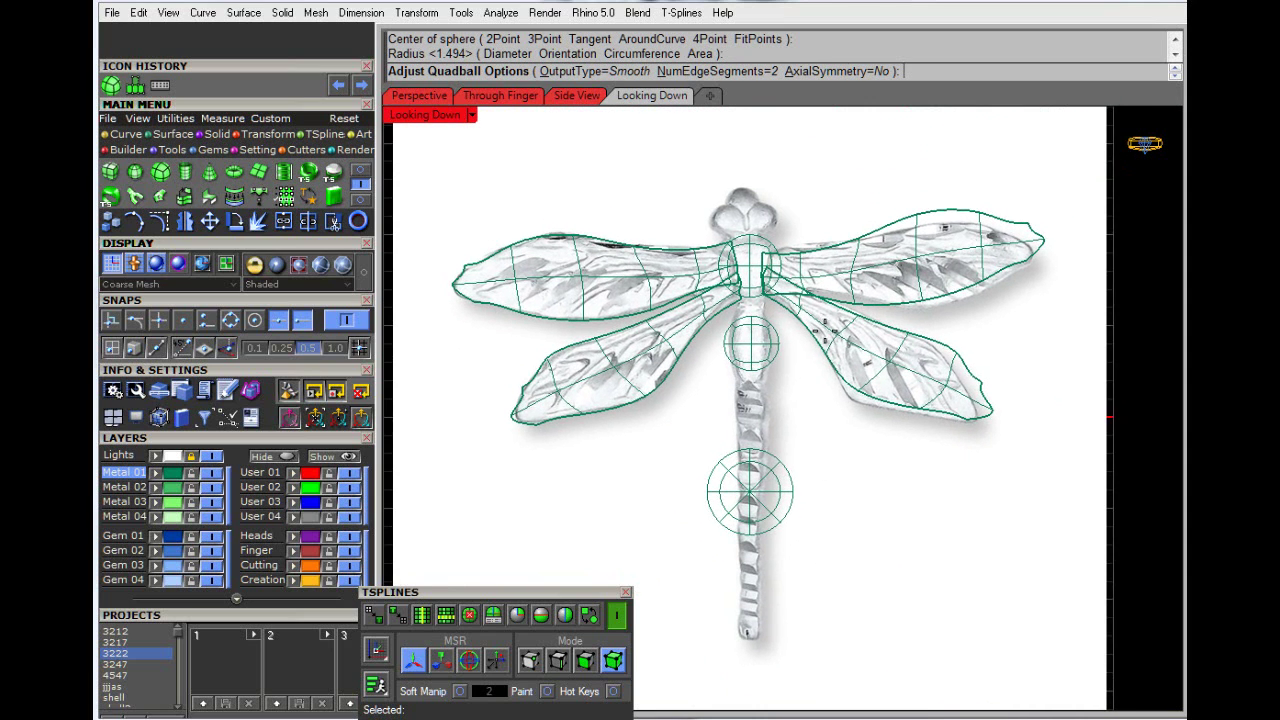
scroll(740, 181, up, 3)
key(Return)
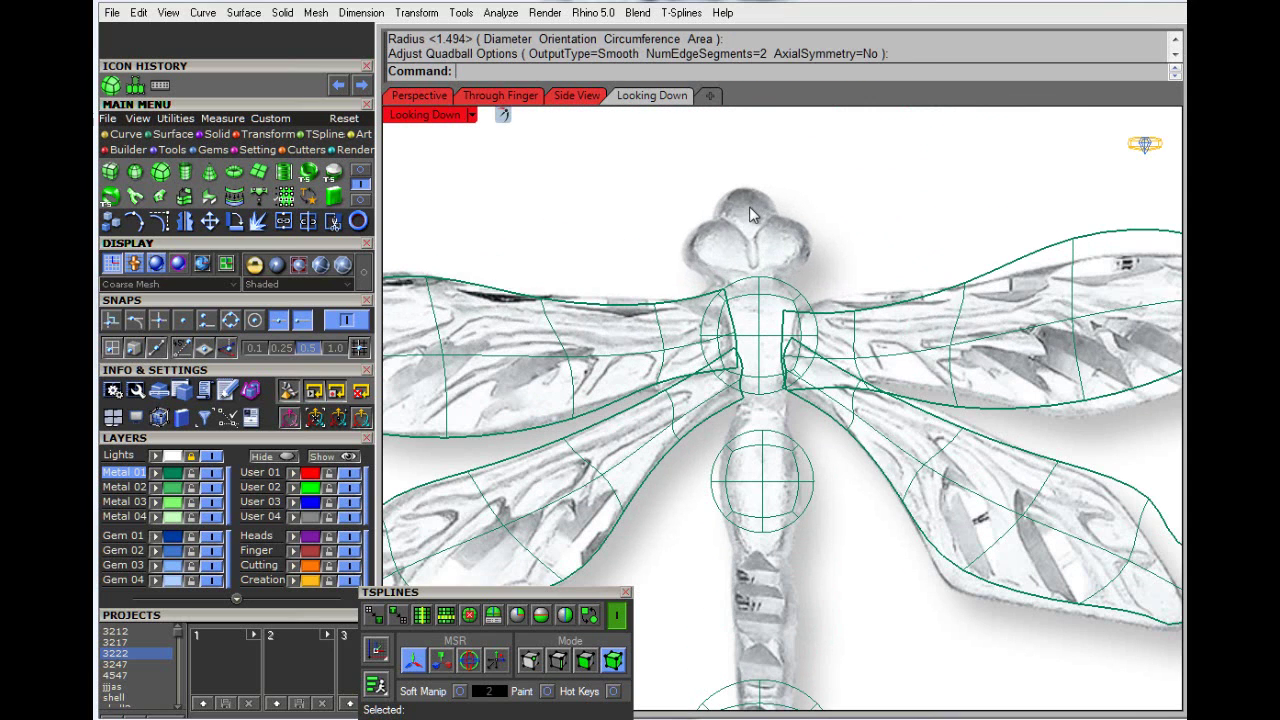
Step: Add a small quadball with a radius of about 0.83 over the top lobe of the dragonfly's head
key(Return)
click(748, 203)
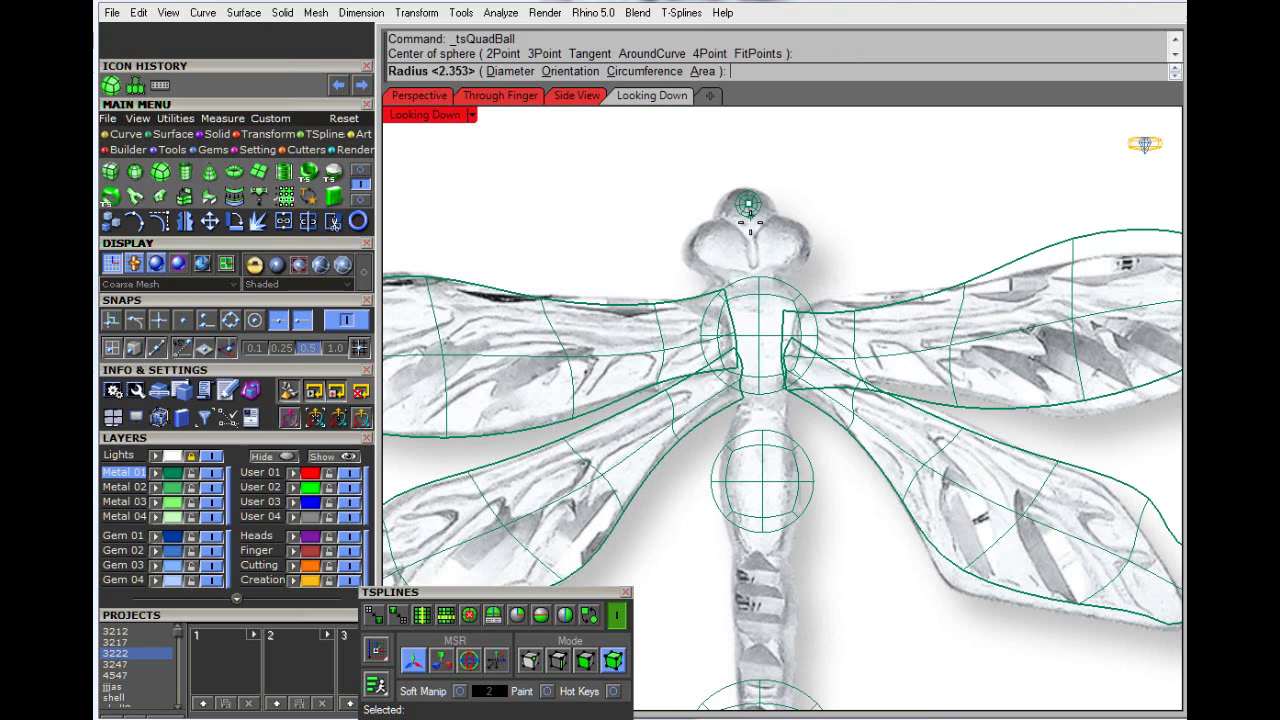
click(753, 232)
key(Return)
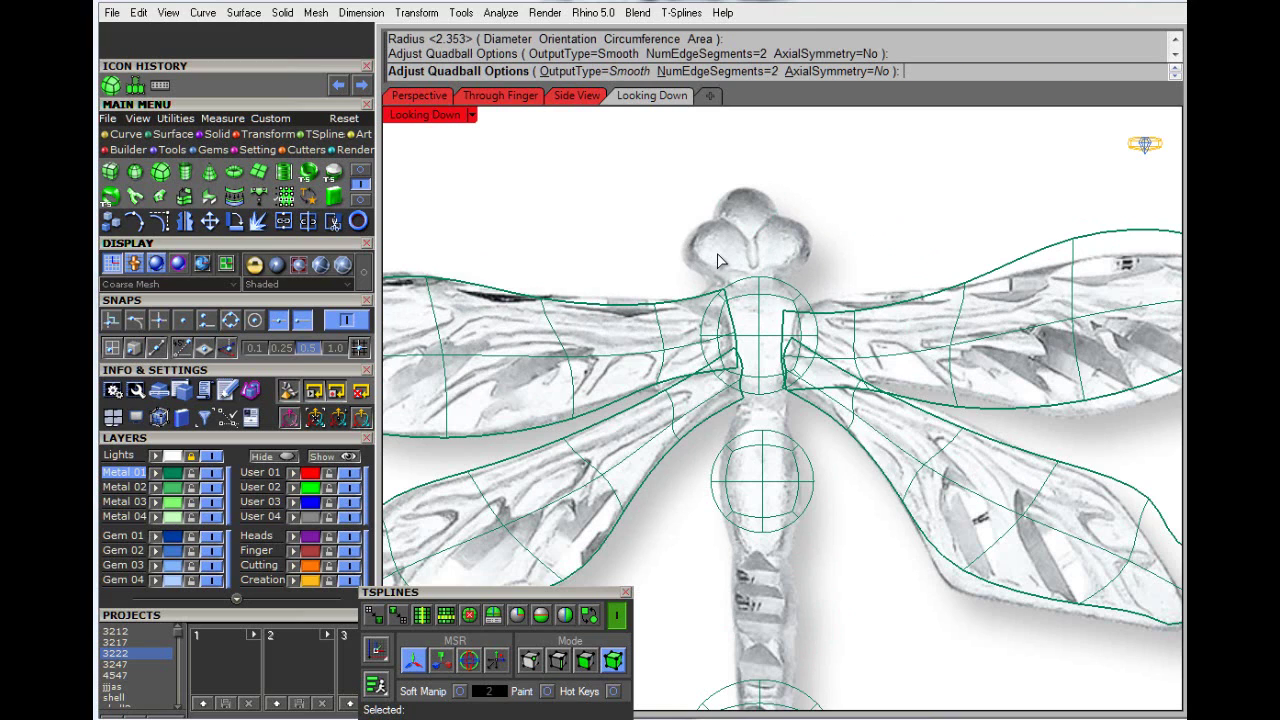
Step: Add two matching quadballs with a radius of about 1.0 over the left and right eyes of the dragonfly
key(Return)
click(720, 250)
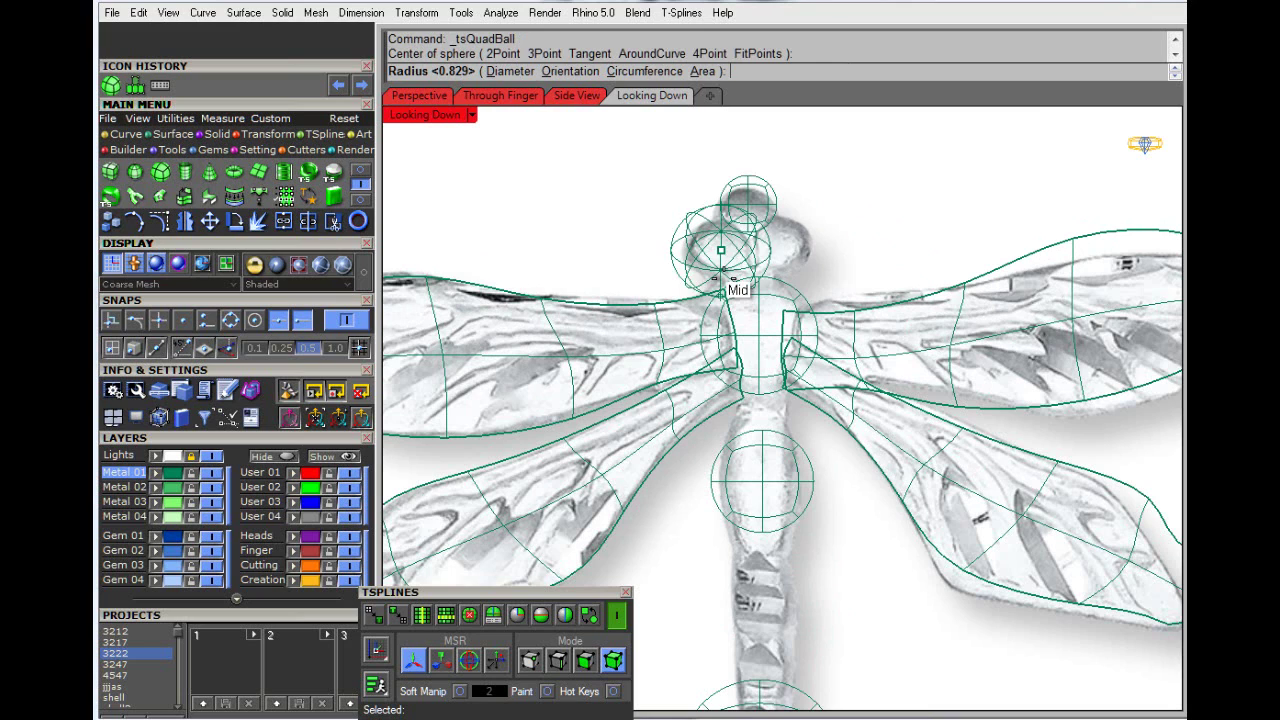
click(729, 281)
key(Return)
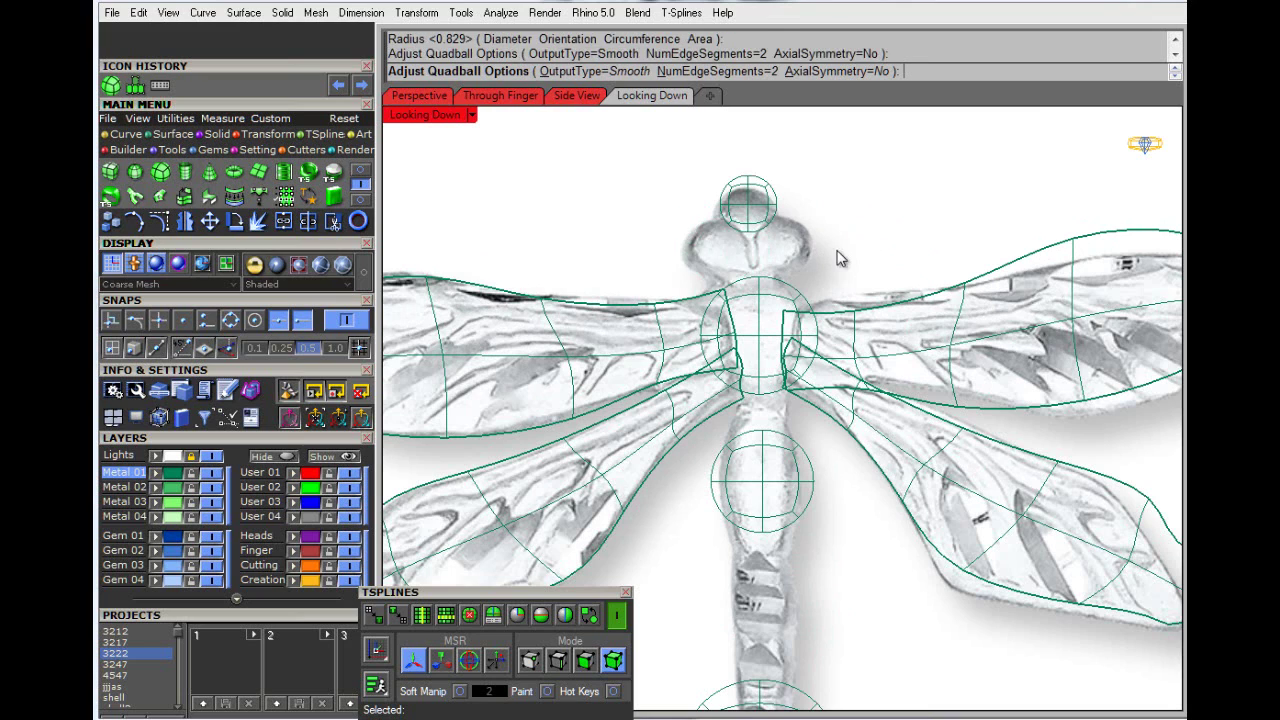
key(Return)
click(789, 248)
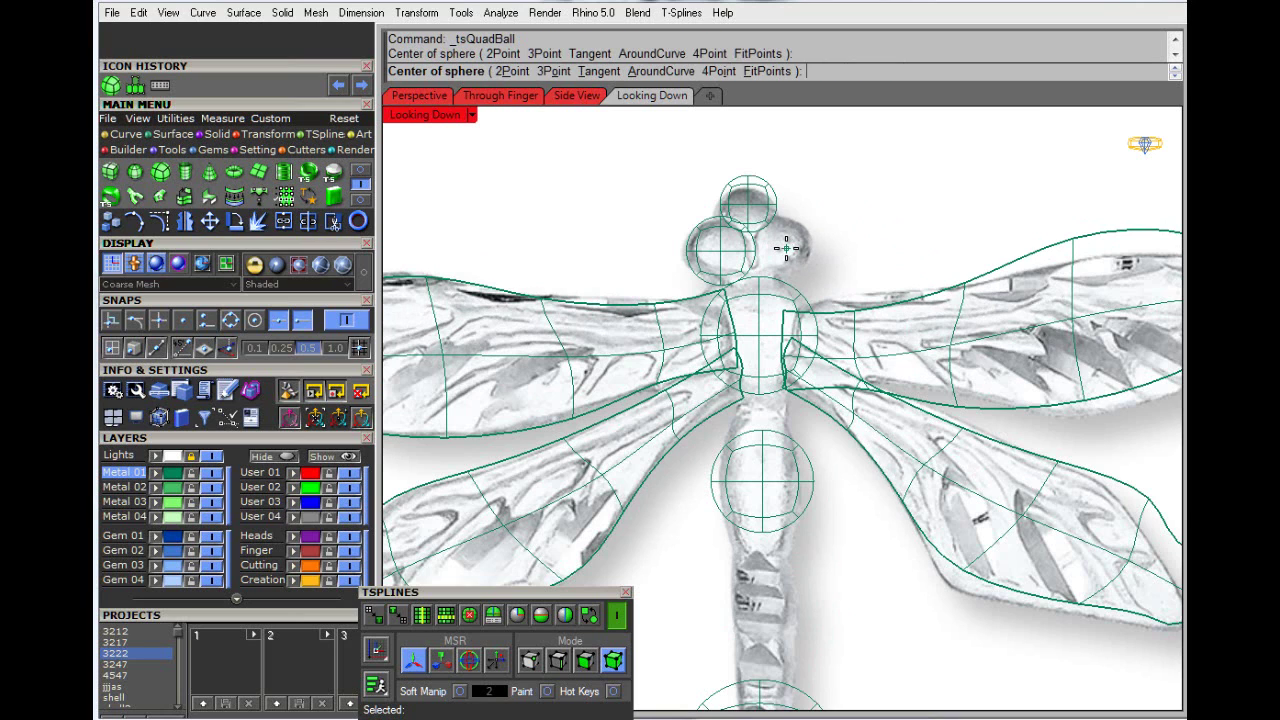
key(Return)
key(Return)
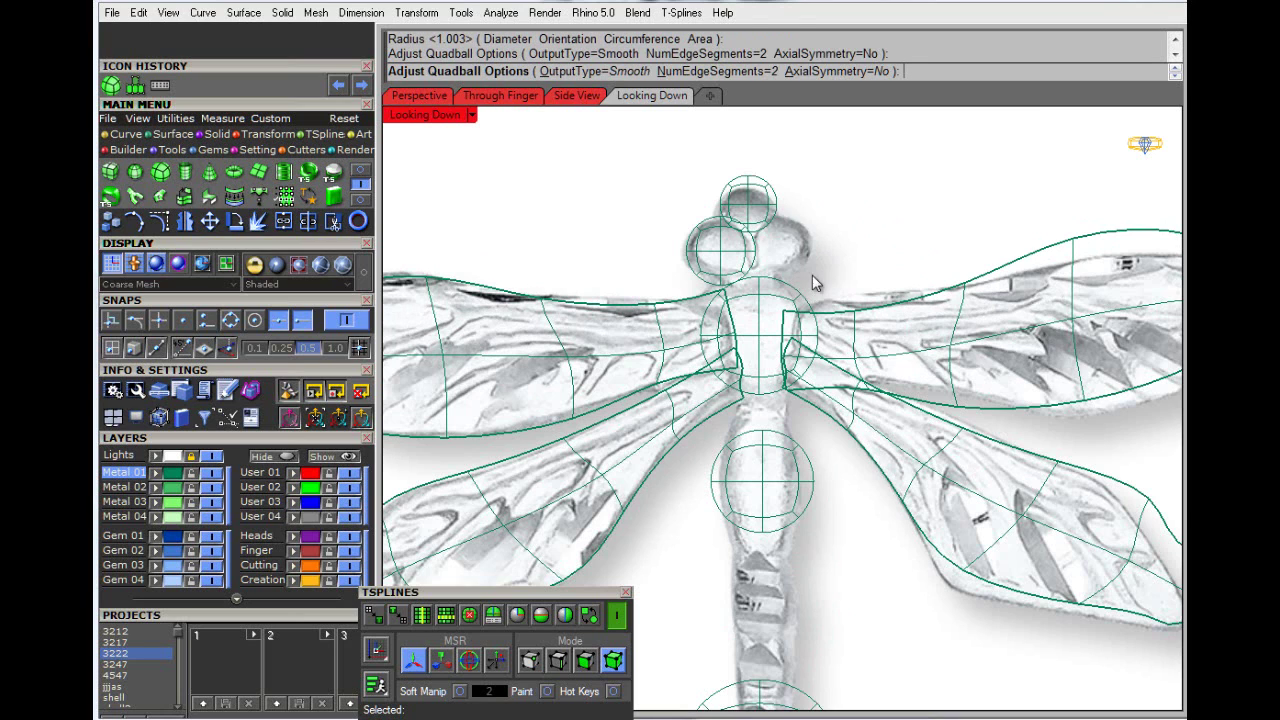
Step: Scale the tail quadball into a long, narrow ellipsoid by stretching it along the body axis and reducing its width
scroll(835, 248, down, 1)
scroll(800, 275, down, 4)
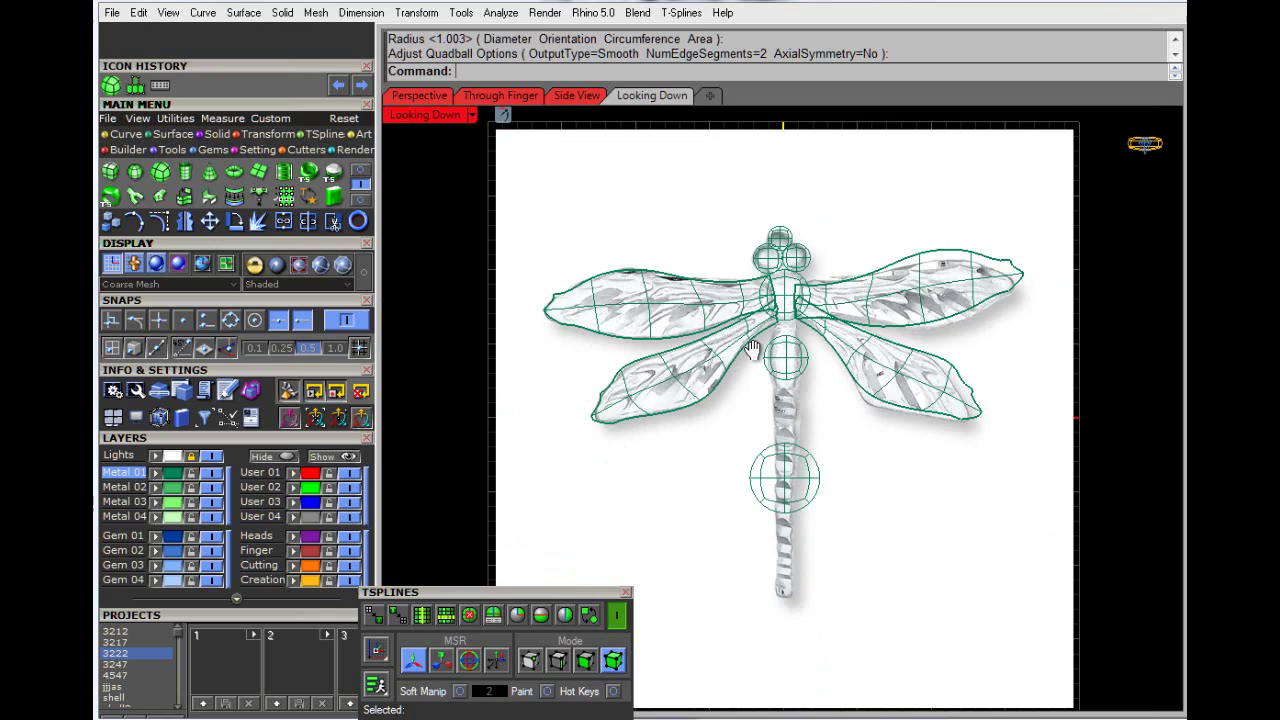
click(785, 433)
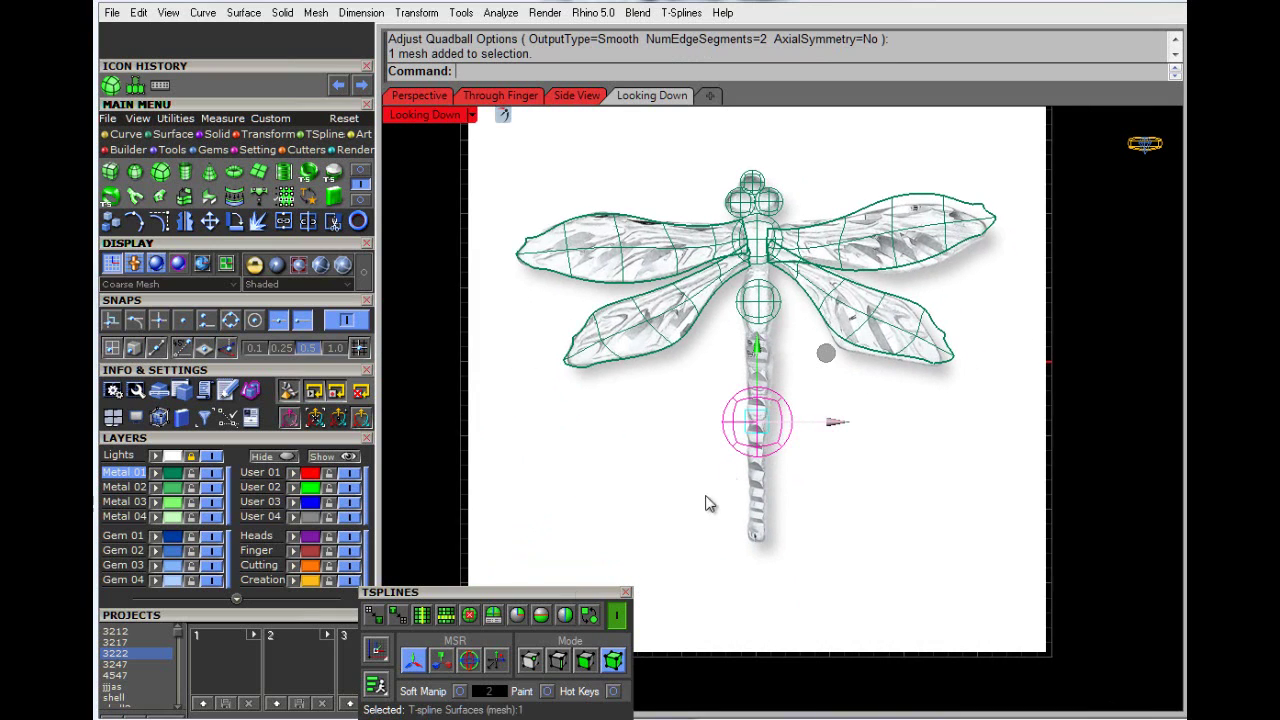
click(441, 660)
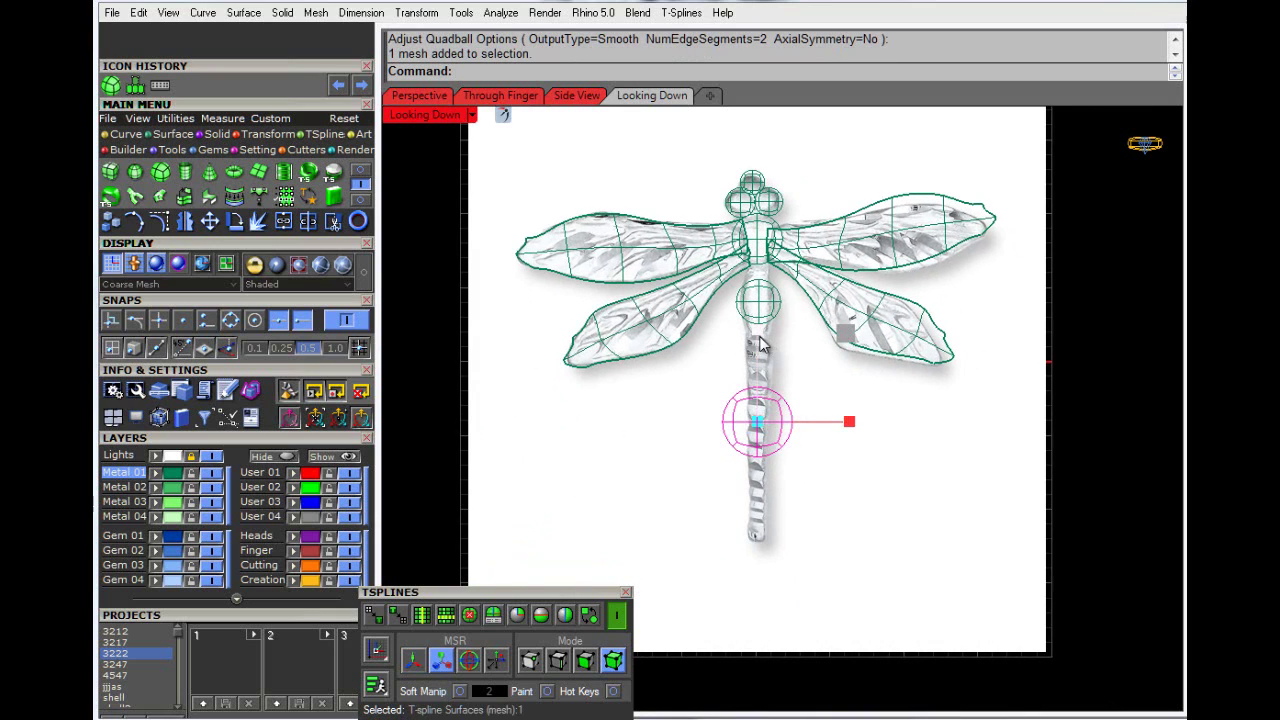
drag(759, 333, 759, 175)
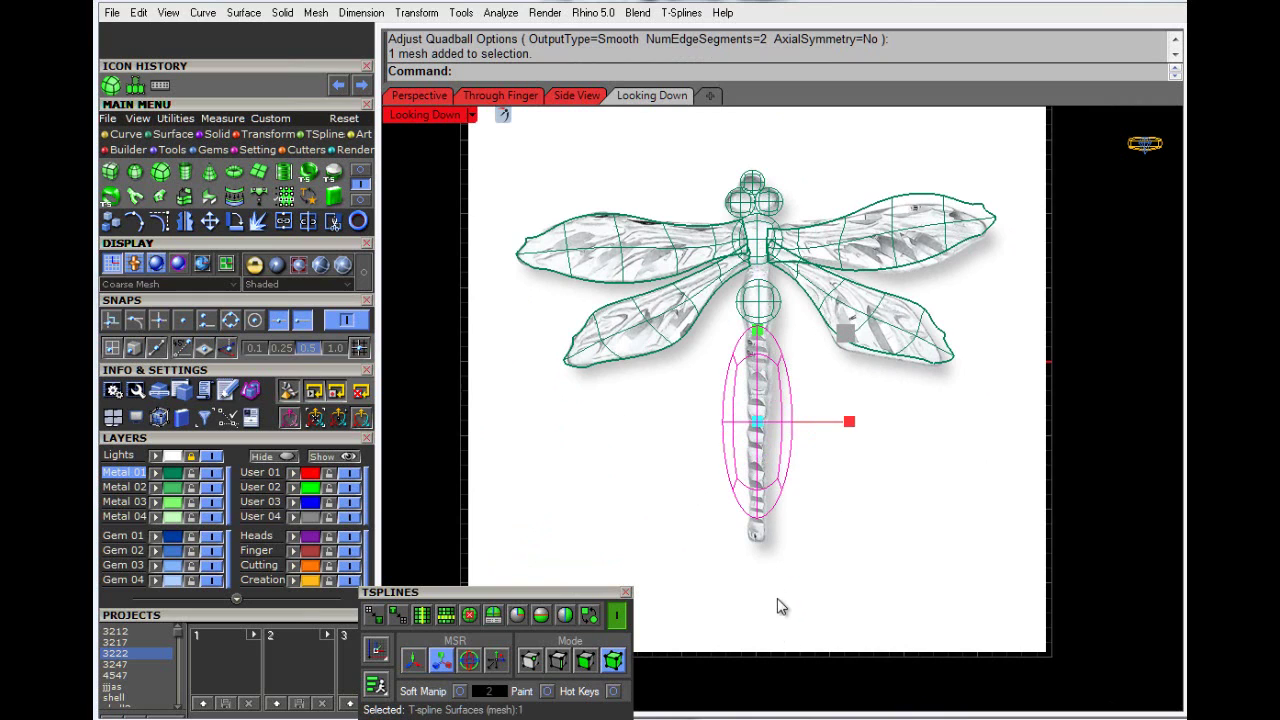
right_drag(782, 578, 788, 629)
drag(851, 481, 803, 512)
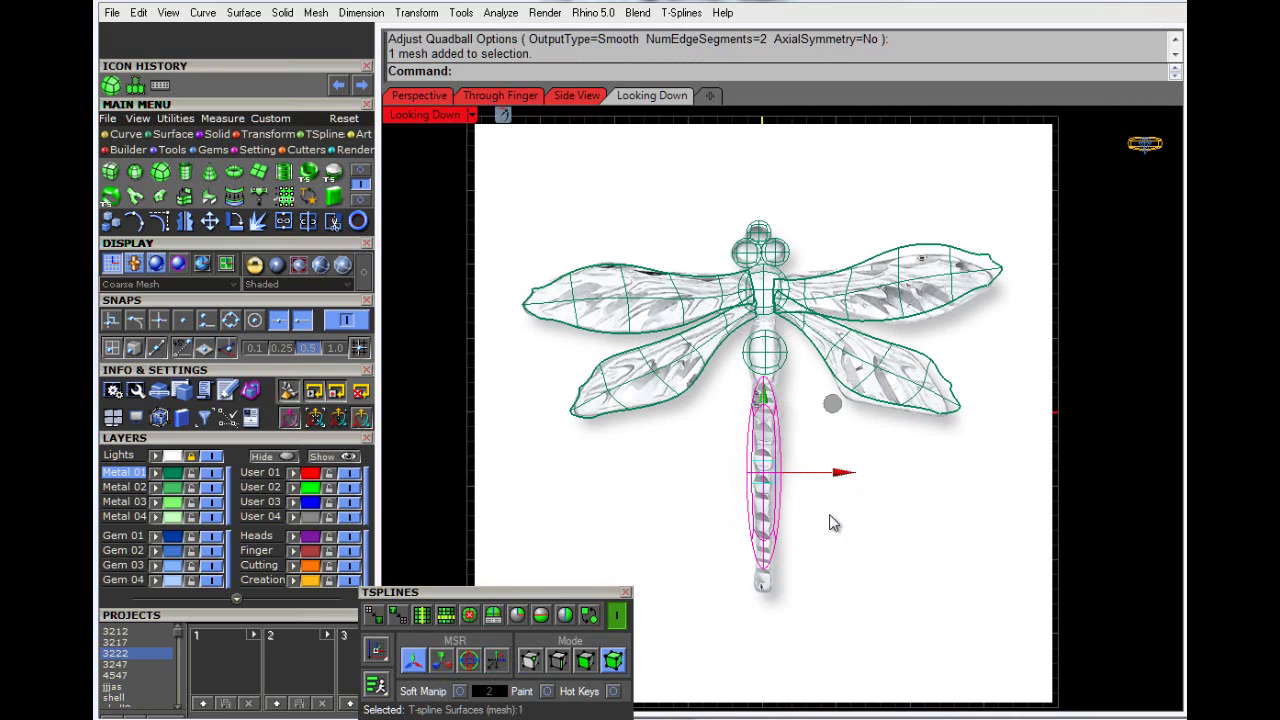
Step: Move the elongated tail shape down along the body axis toward the tail tip and deselect it
click(413, 662)
drag(762, 401, 763, 431)
click(838, 440)
Step: Narrow the quadball below the thorax and stretch it lengthwise to fit the wide body segment in the image
scroll(841, 448, up, 4)
click(800, 440)
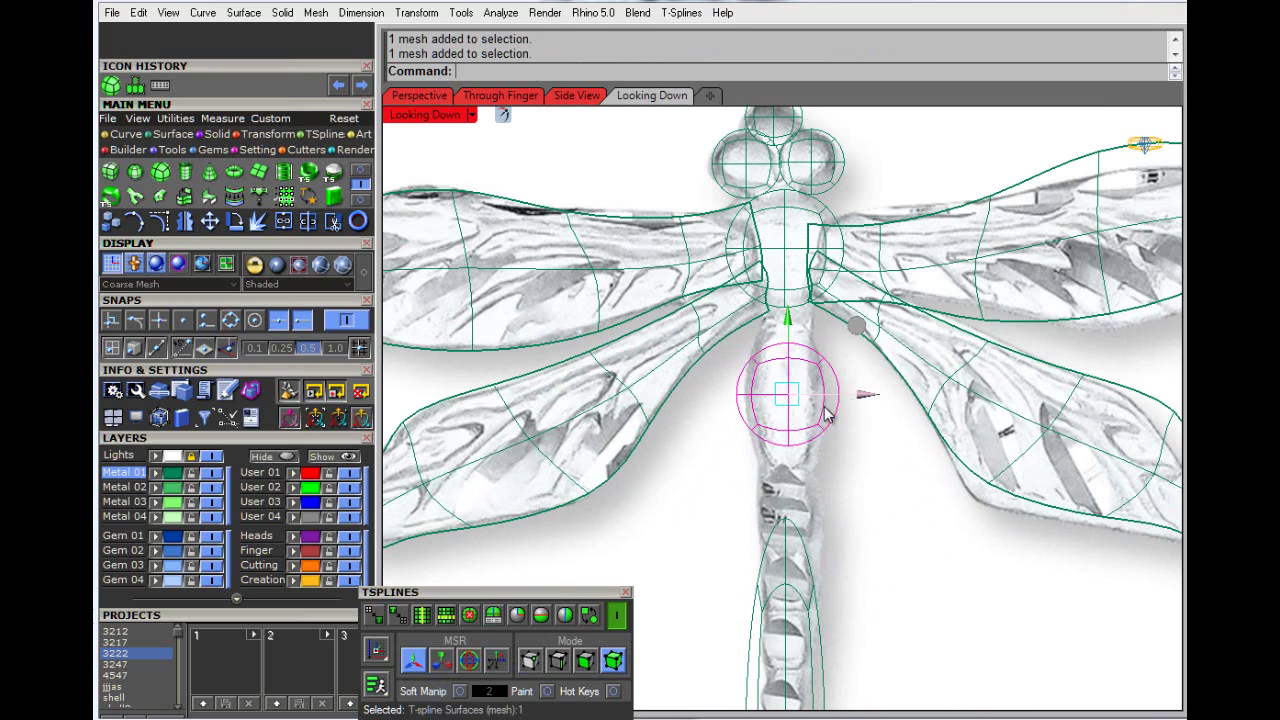
click(441, 660)
mouse_move(877, 395)
mouse_down()
mouse_move(831, 420)
mouse_move(859, 405)
mouse_up()
drag(786, 298, 785, 247)
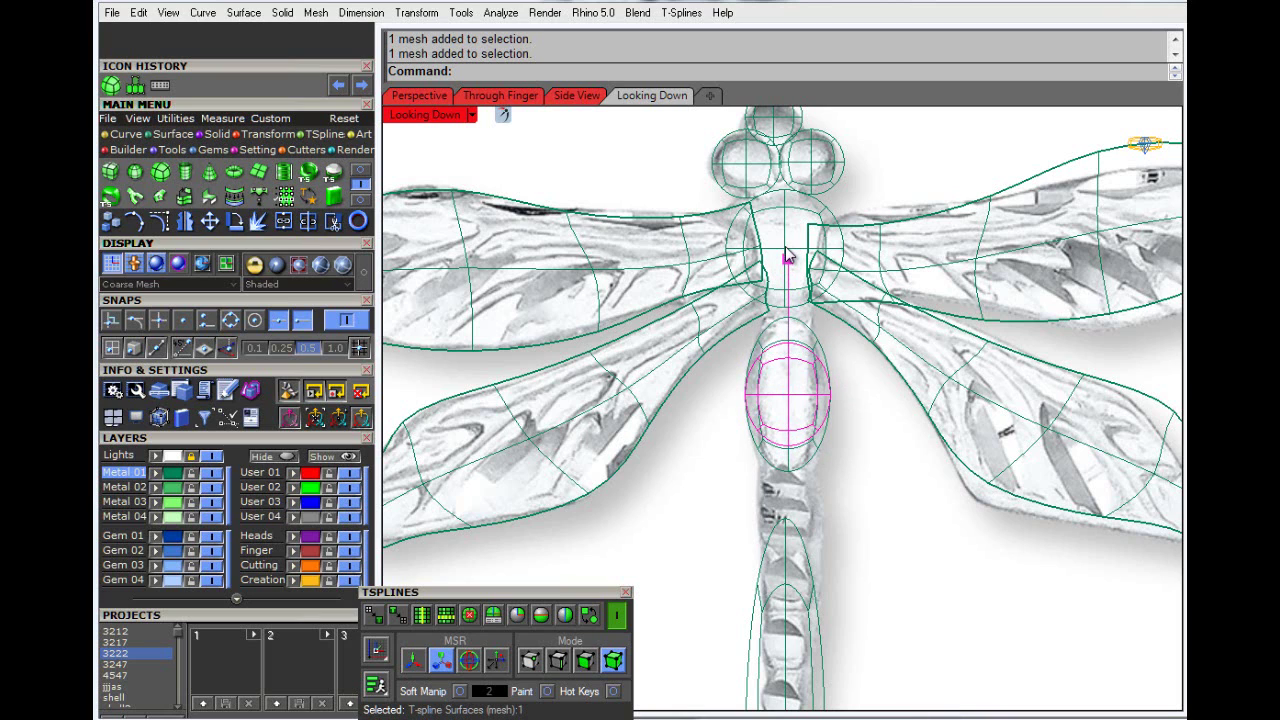
key(Escape)
Step: Stretch the thorax quadball slightly along the body axis and deselect it
scroll(863, 540, up, 3)
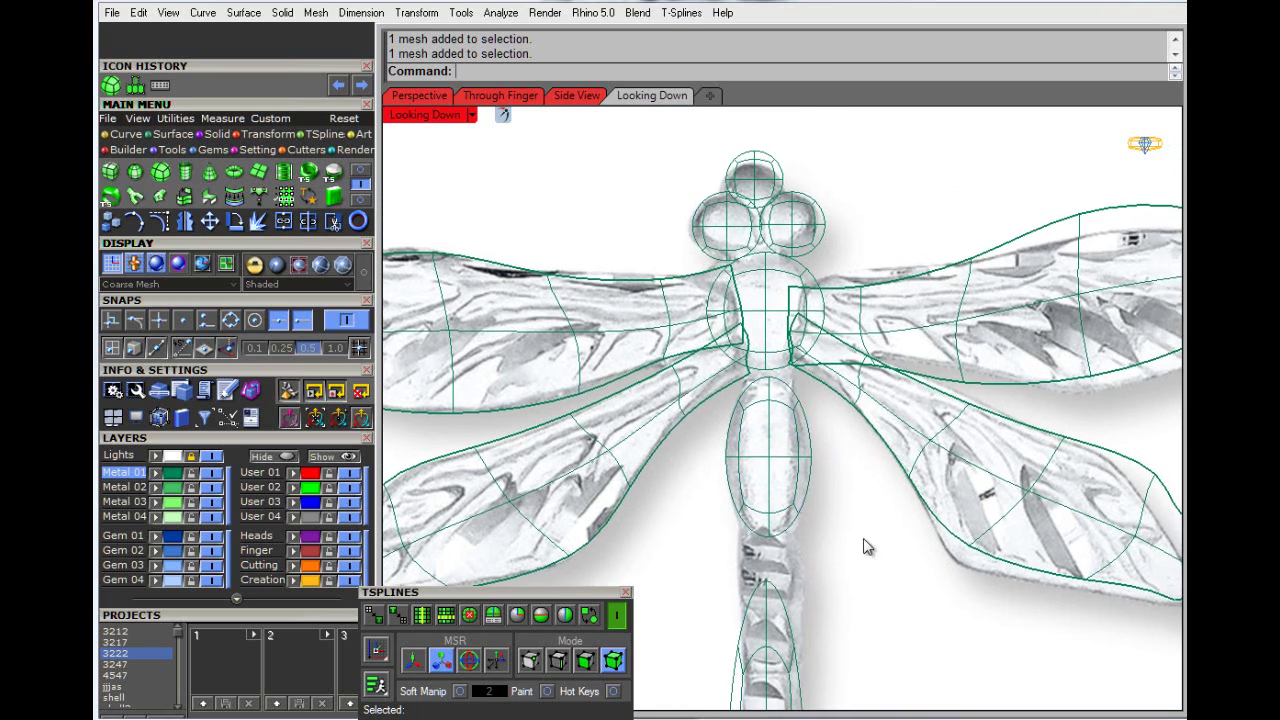
click(753, 358)
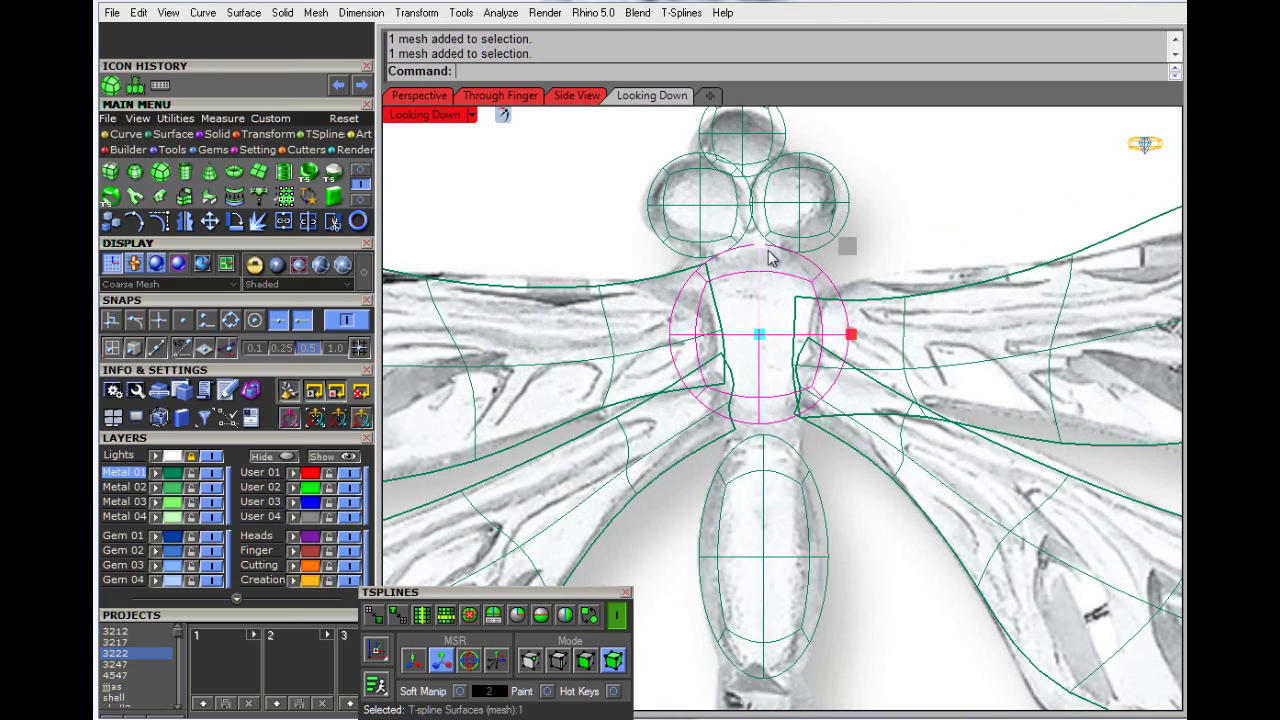
drag(762, 246, 768, 243)
click(933, 223)
right_drag(950, 226, 977, 330)
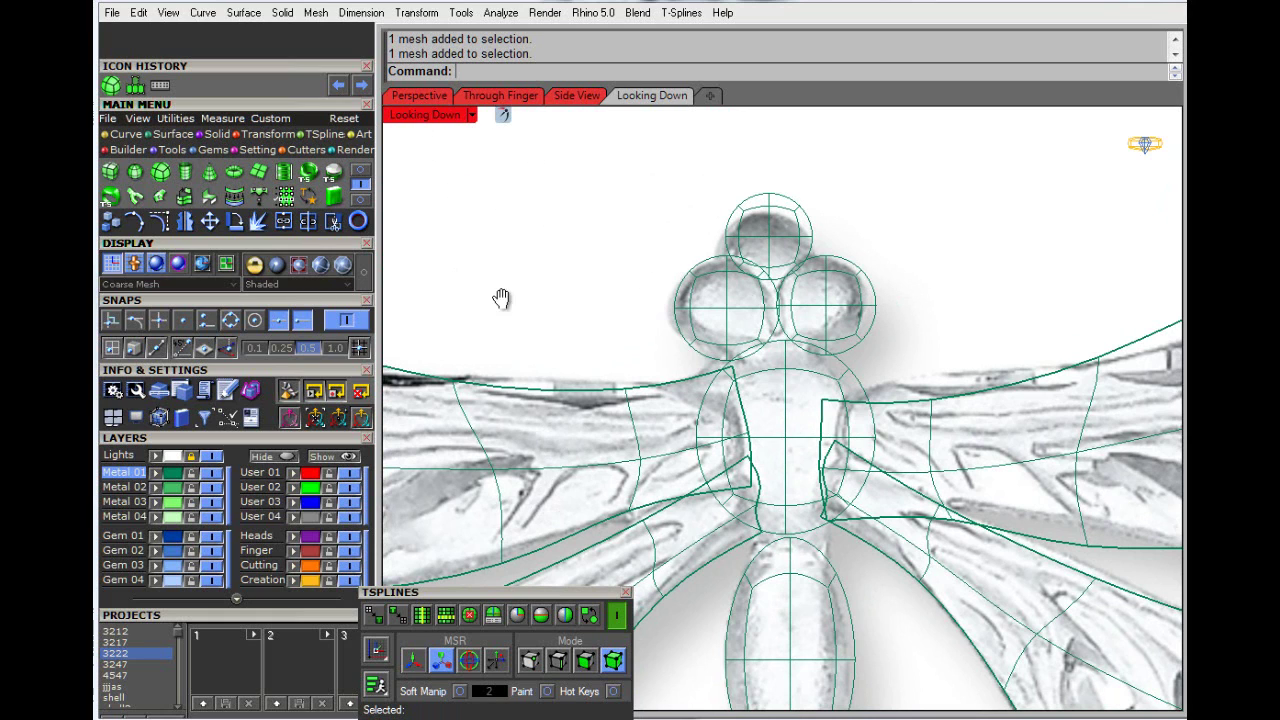
Step: Try to thicken the left front wing surface by 0.5 along its vertex normals, judging it in the perspective view
right_drag(502, 298, 567, 279)
scroll(568, 278, down, 2)
drag(541, 590, 537, 617)
scroll(588, 378, down, 3)
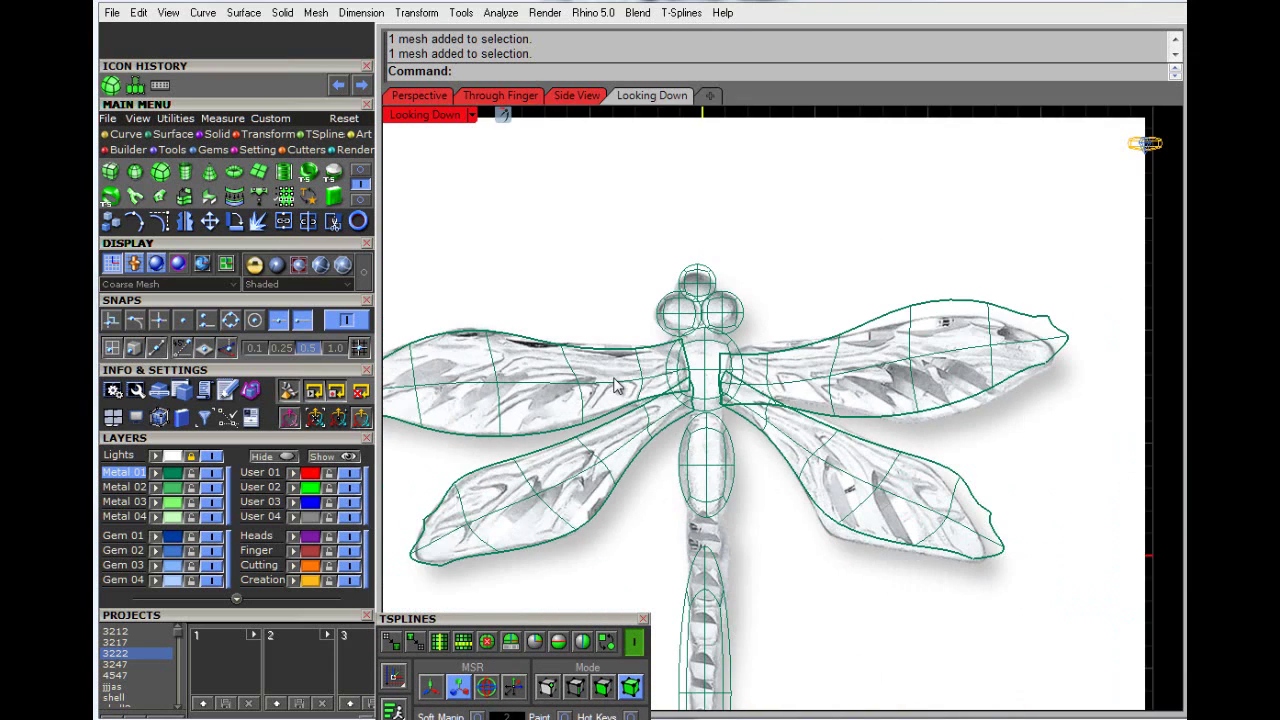
click(622, 364)
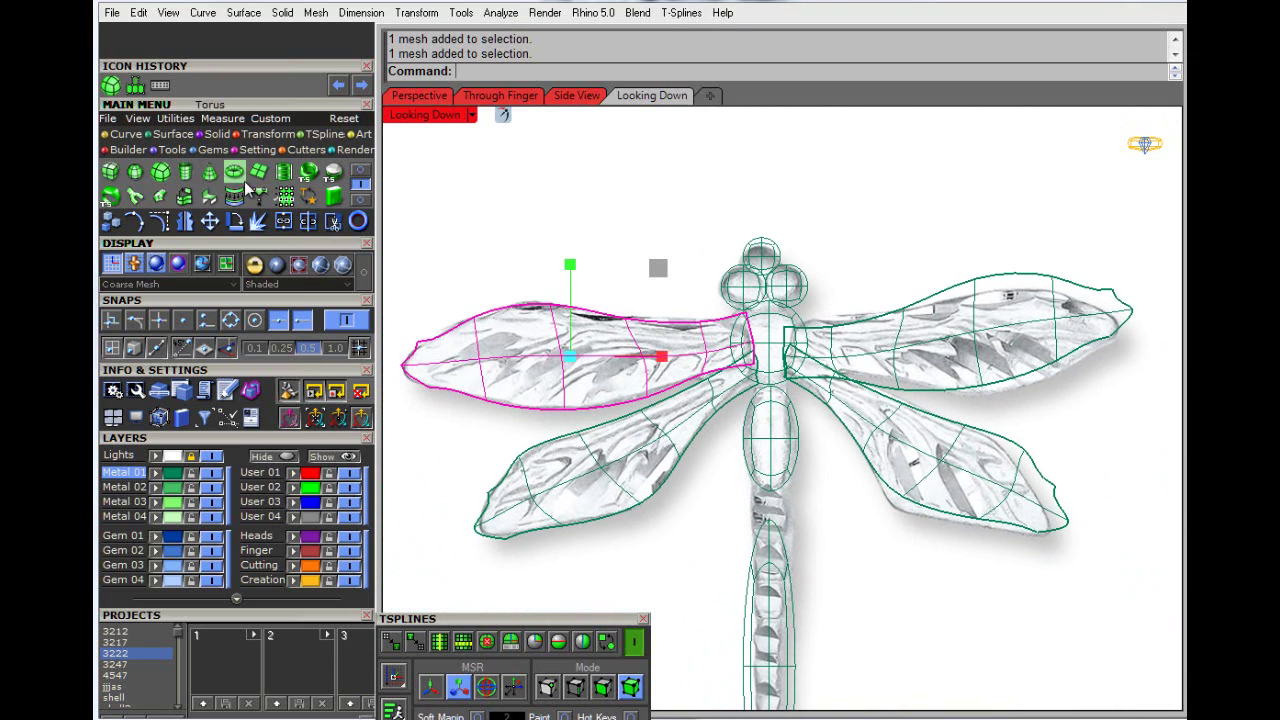
click(359, 171)
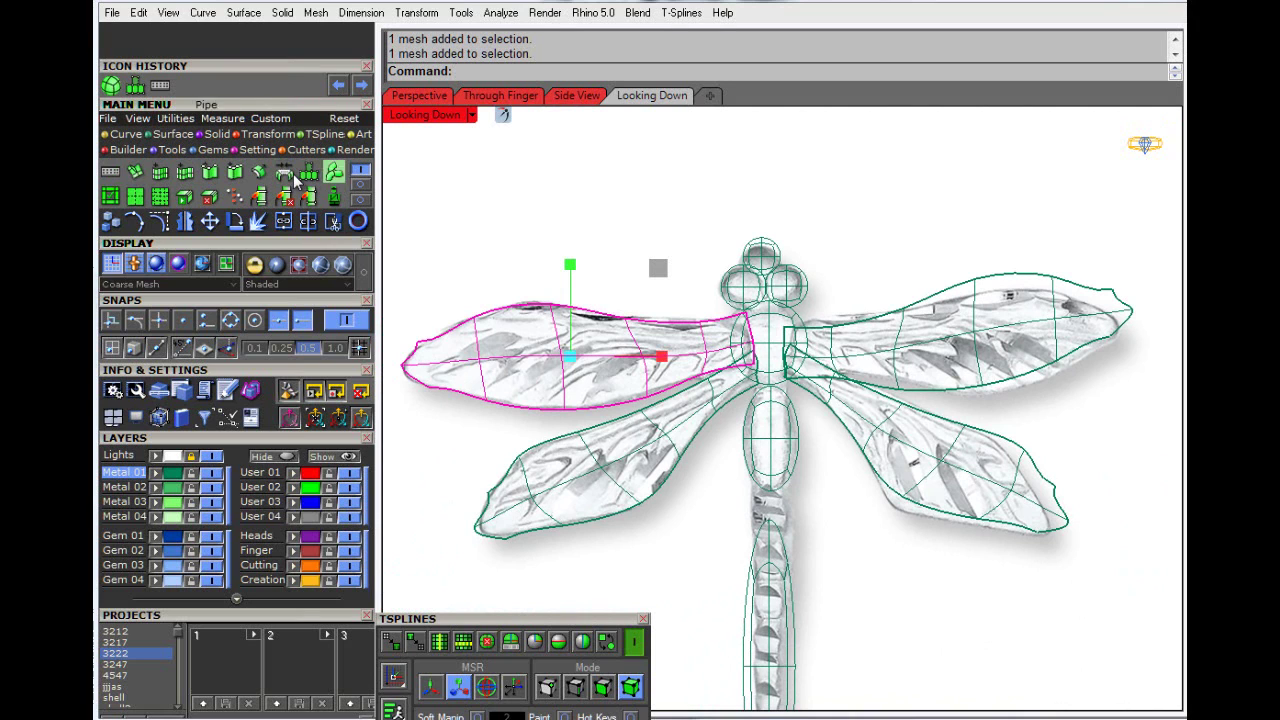
click(259, 172)
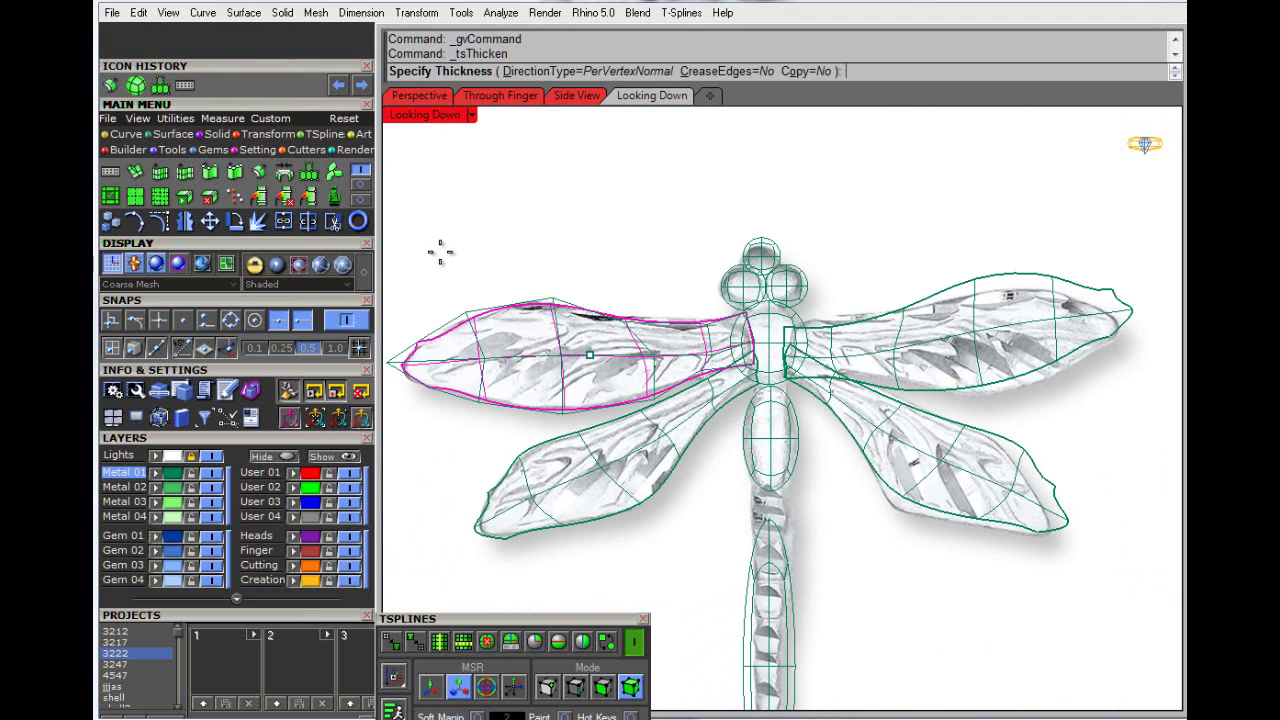
double_click(428, 118)
click(808, 118)
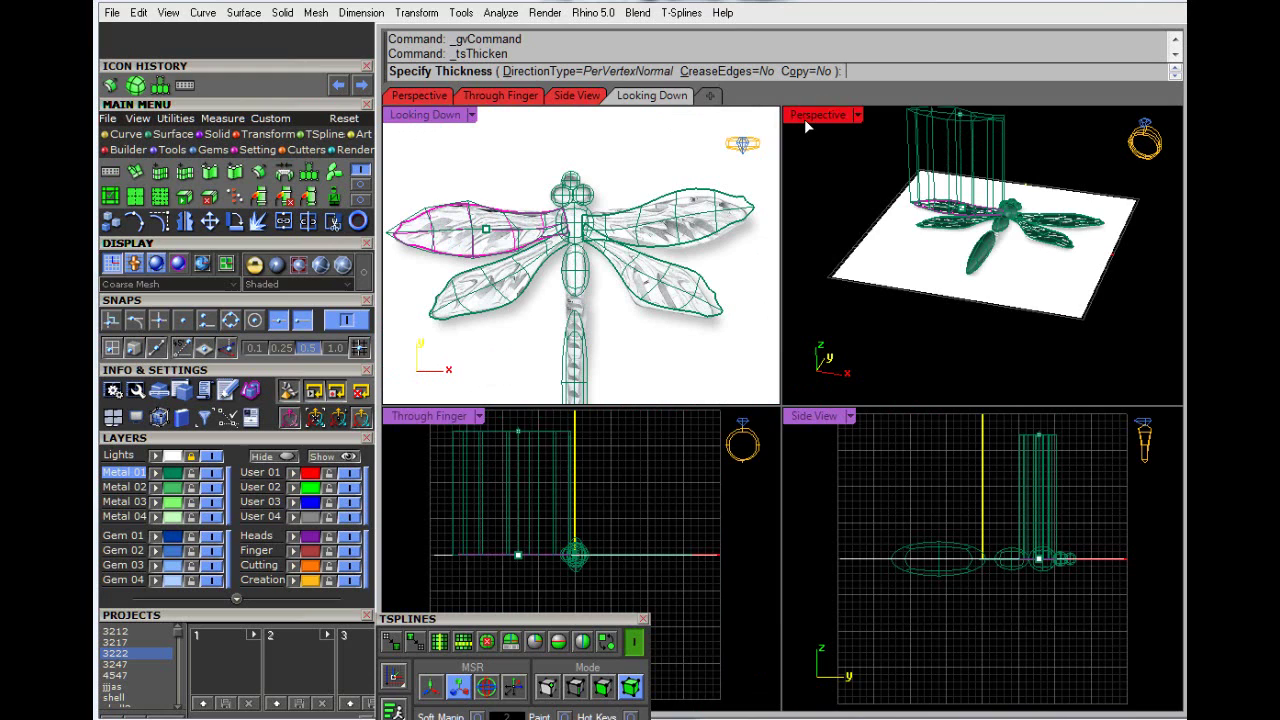
double_click(808, 116)
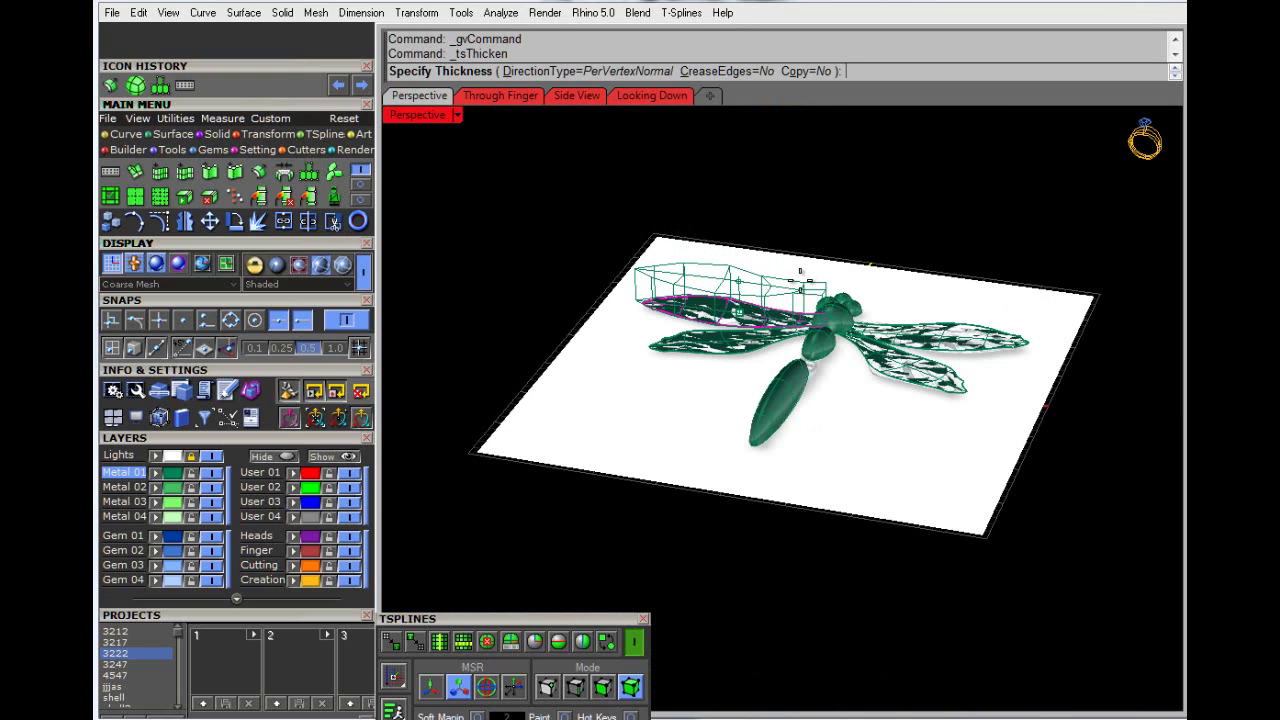
text(.5)
key(Return)
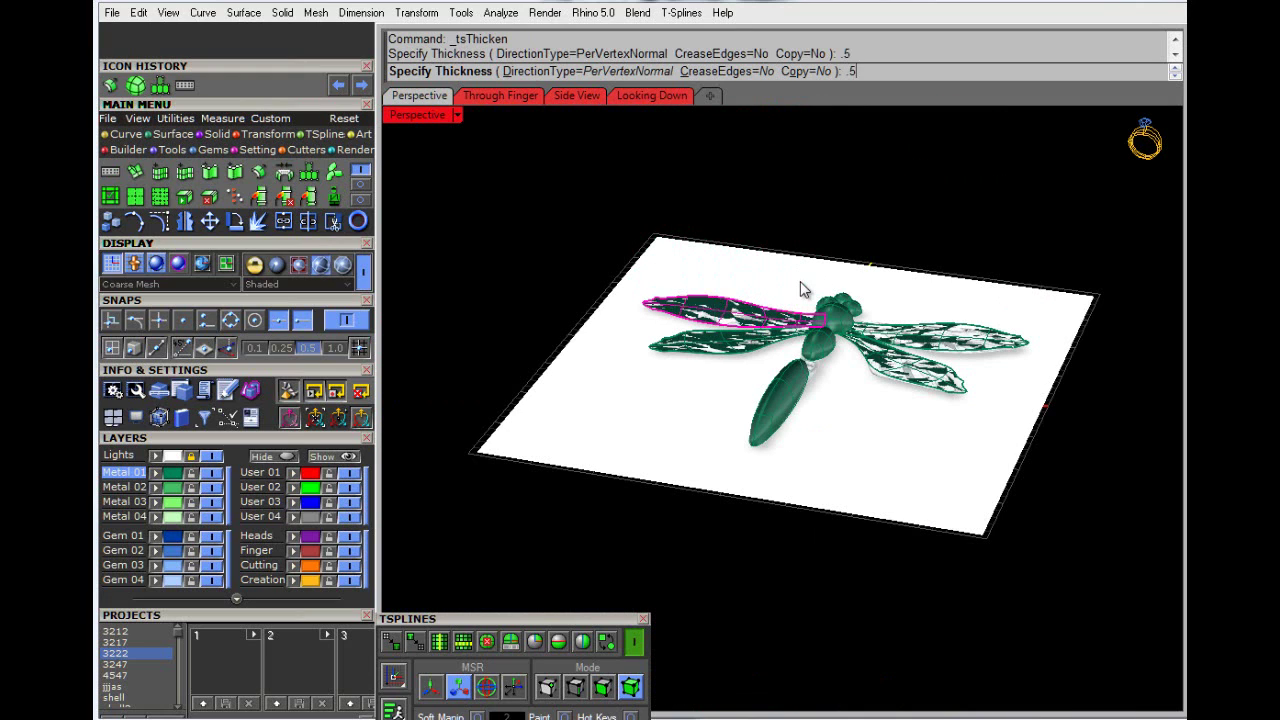
Step: Undo the 0.5 thickening and thicken the left front wing by 0.65 instead, ending with it deselected
scroll(714, 318, up, 3)
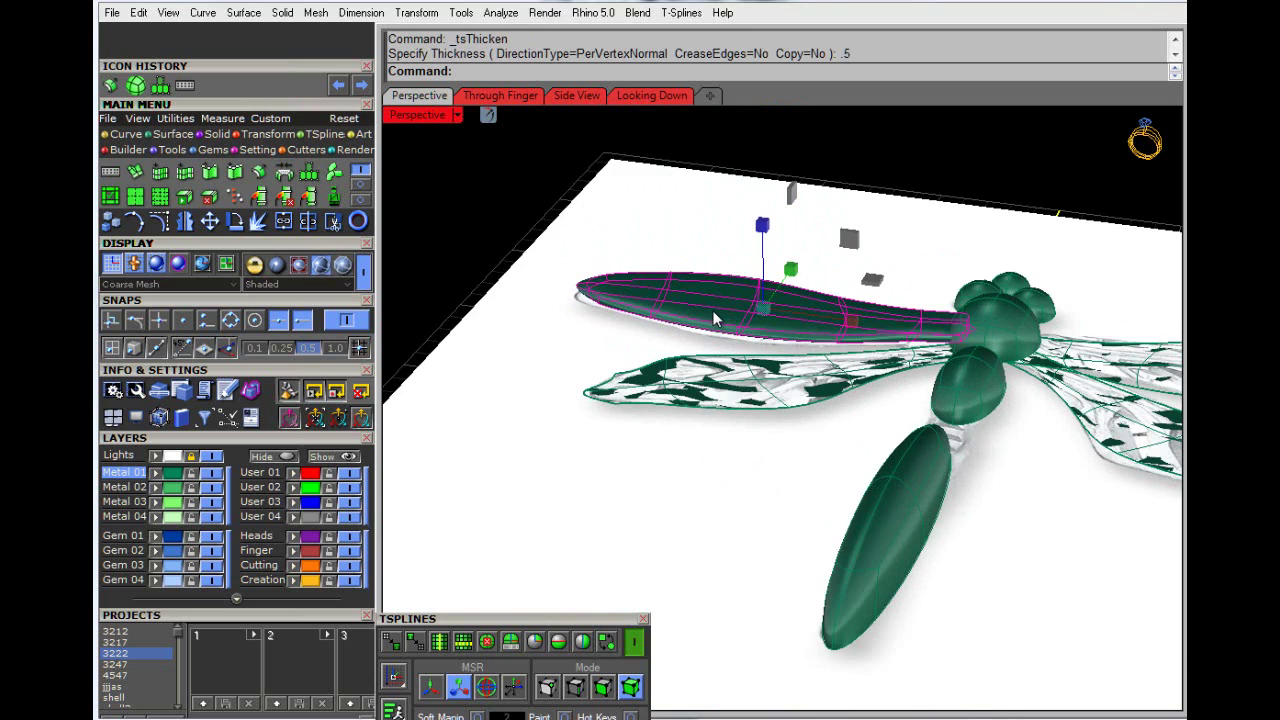
scroll(714, 318, down, 2)
key(ctrl+z)
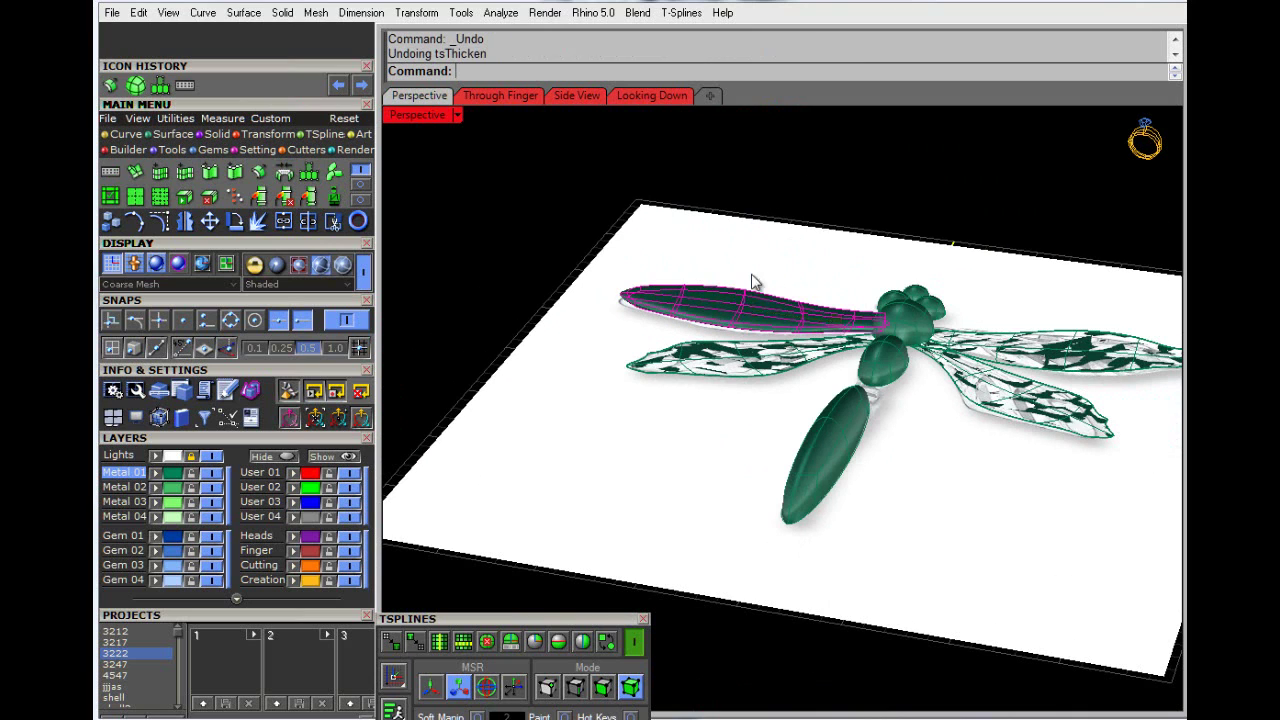
right_click(704, 300)
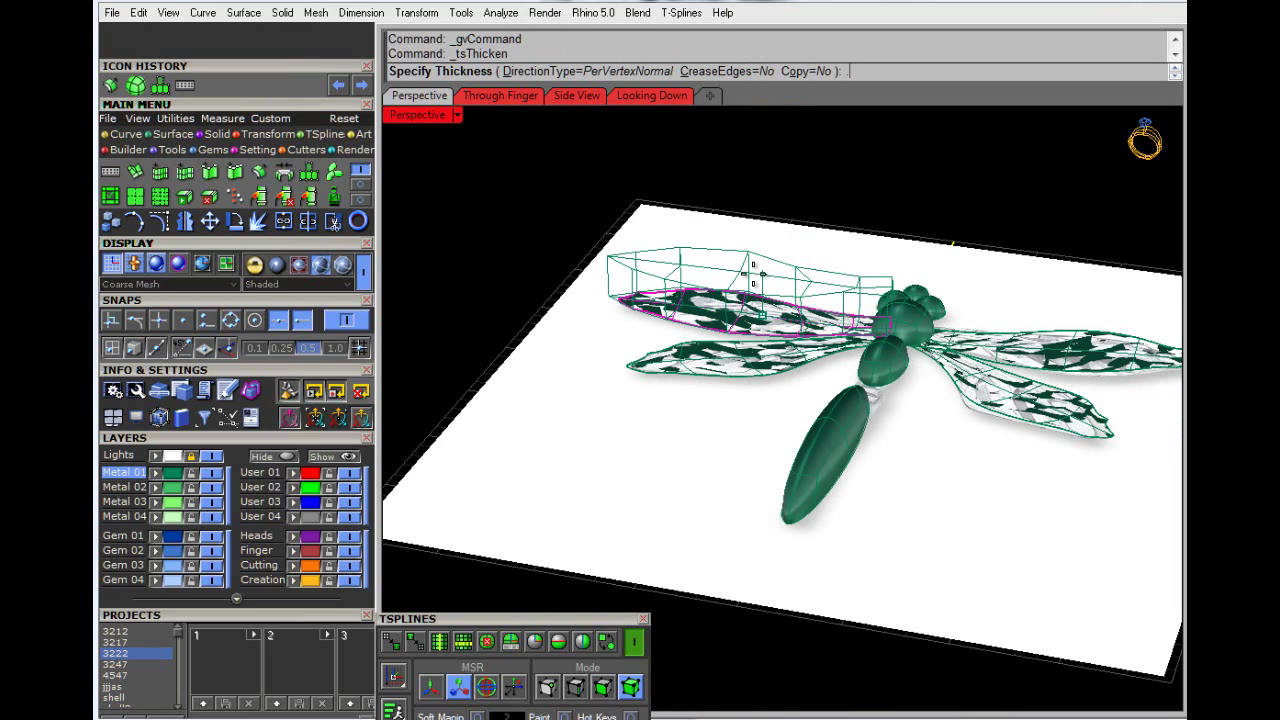
text(.65)
key(Return)
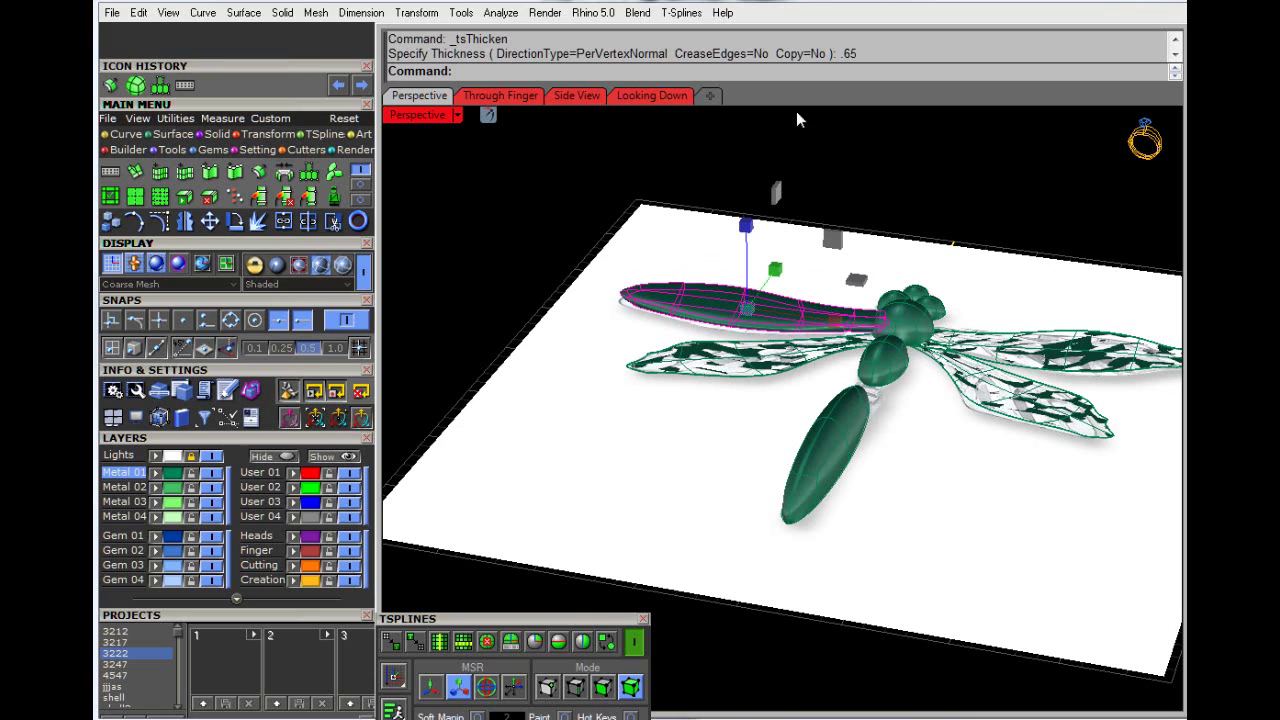
click(918, 171)
Step: Thicken the right front wing and the left rear wing by 0.65 each
click(1031, 359)
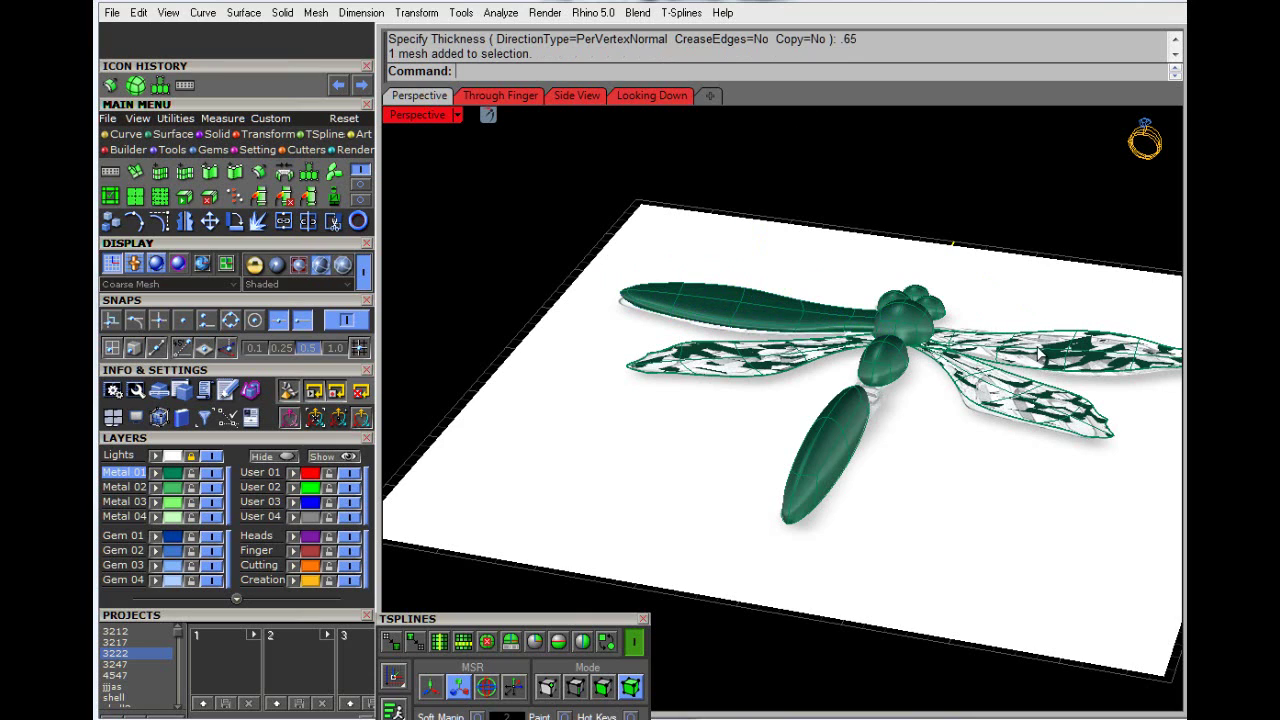
right_click(1036, 344)
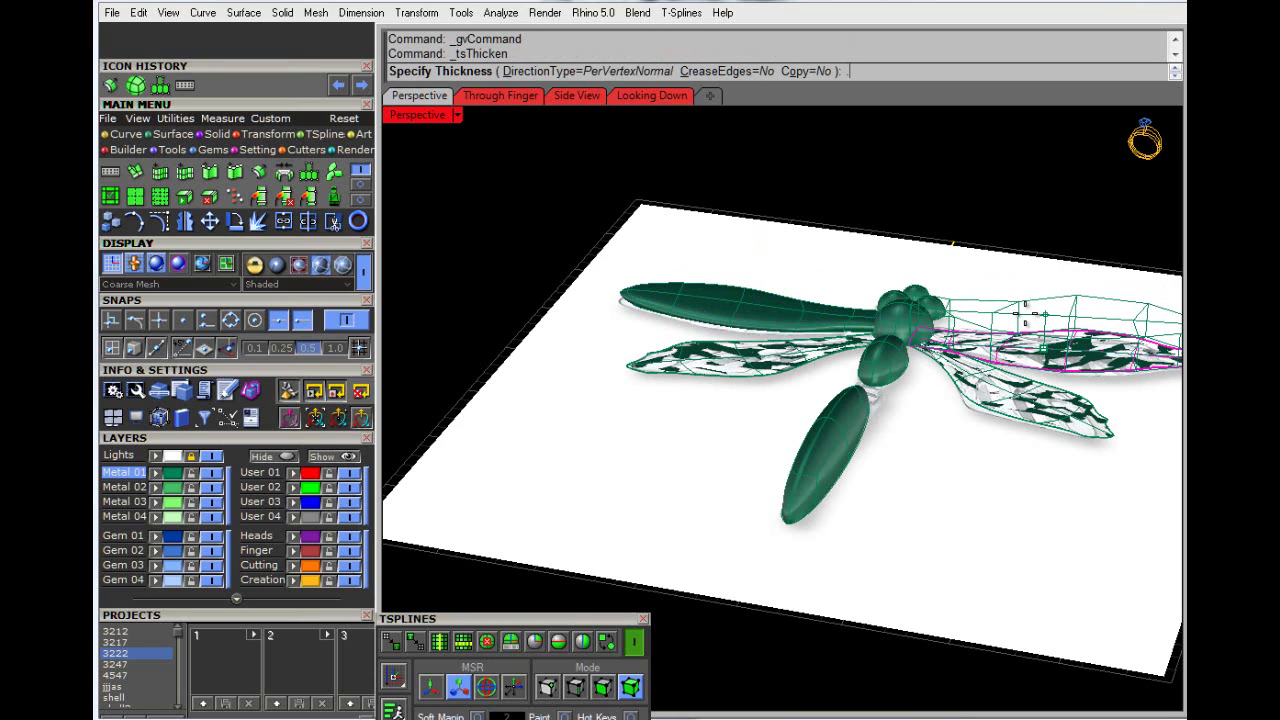
key(Return)
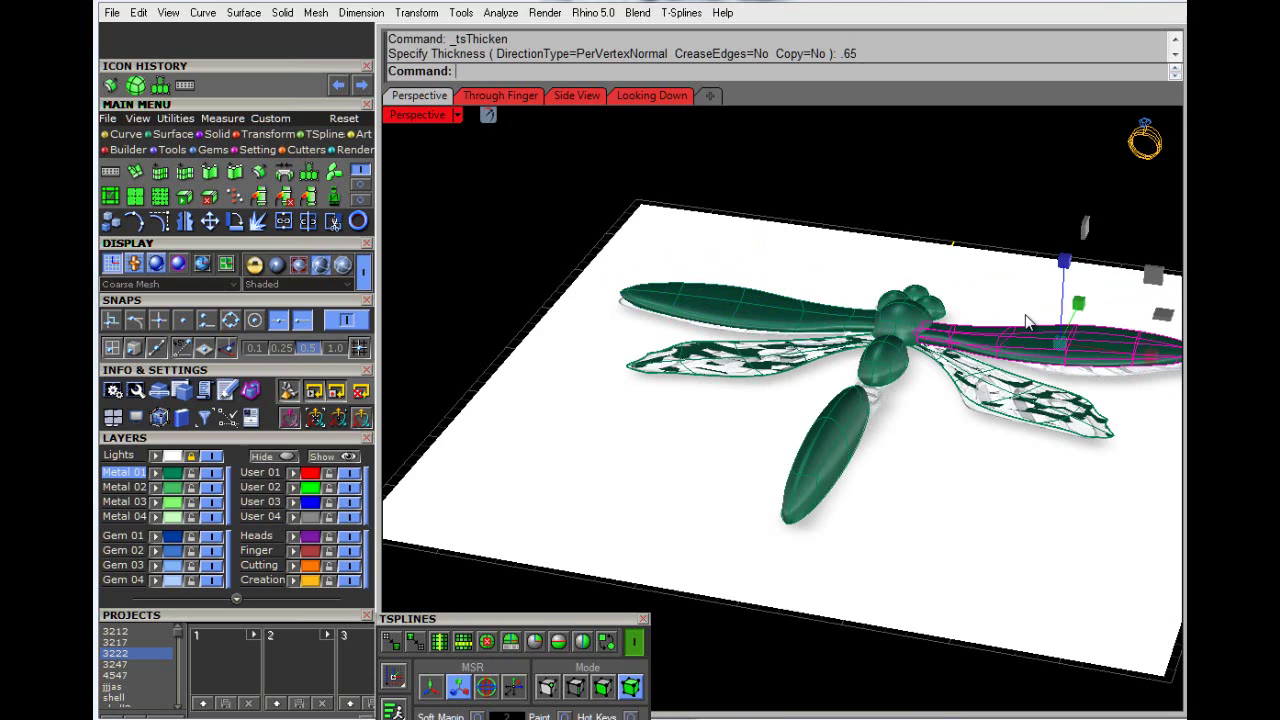
click(735, 362)
key(Return)
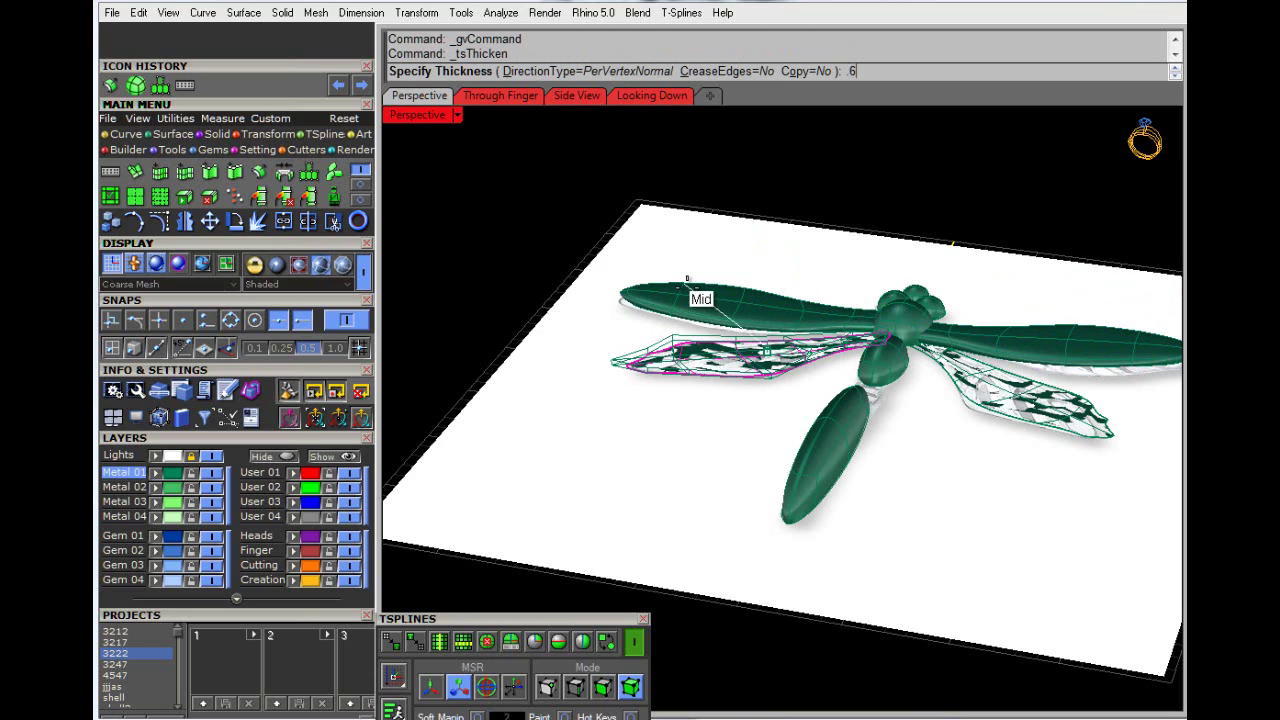
key(Return)
Step: Thicken the right rear wing by 0.65 and deselect it
click(990, 405)
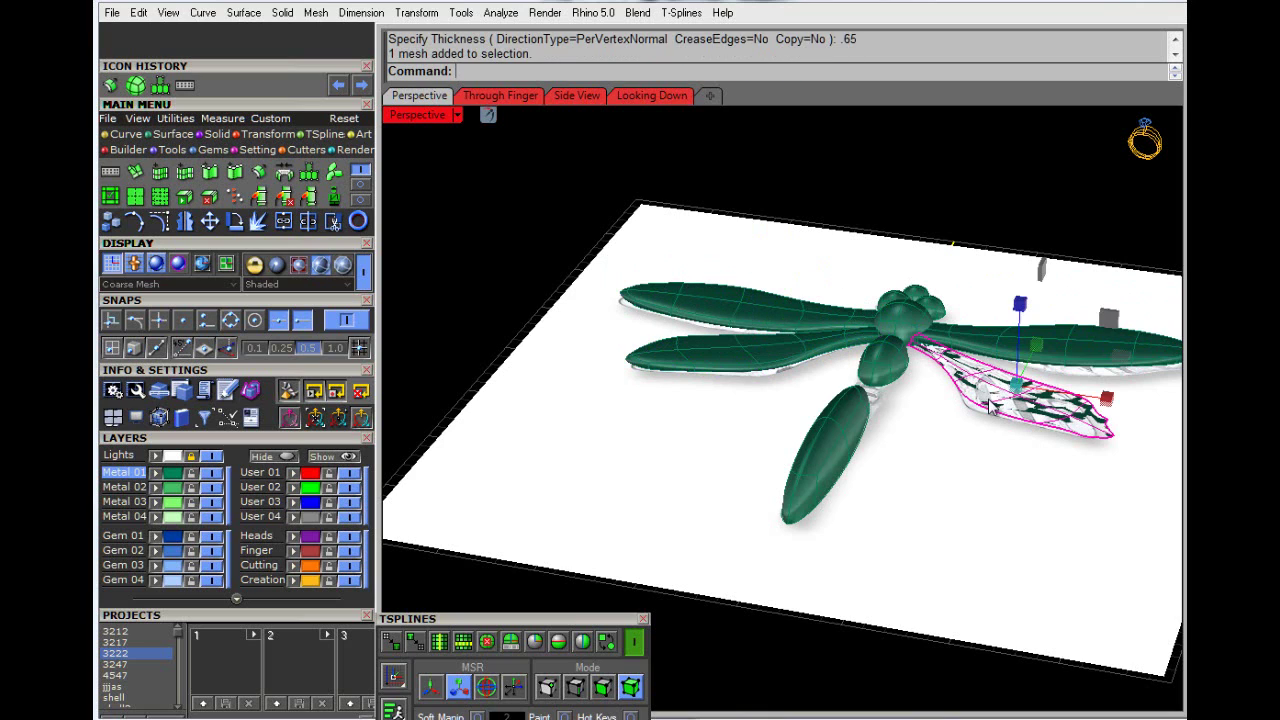
key(Return)
text(.6)
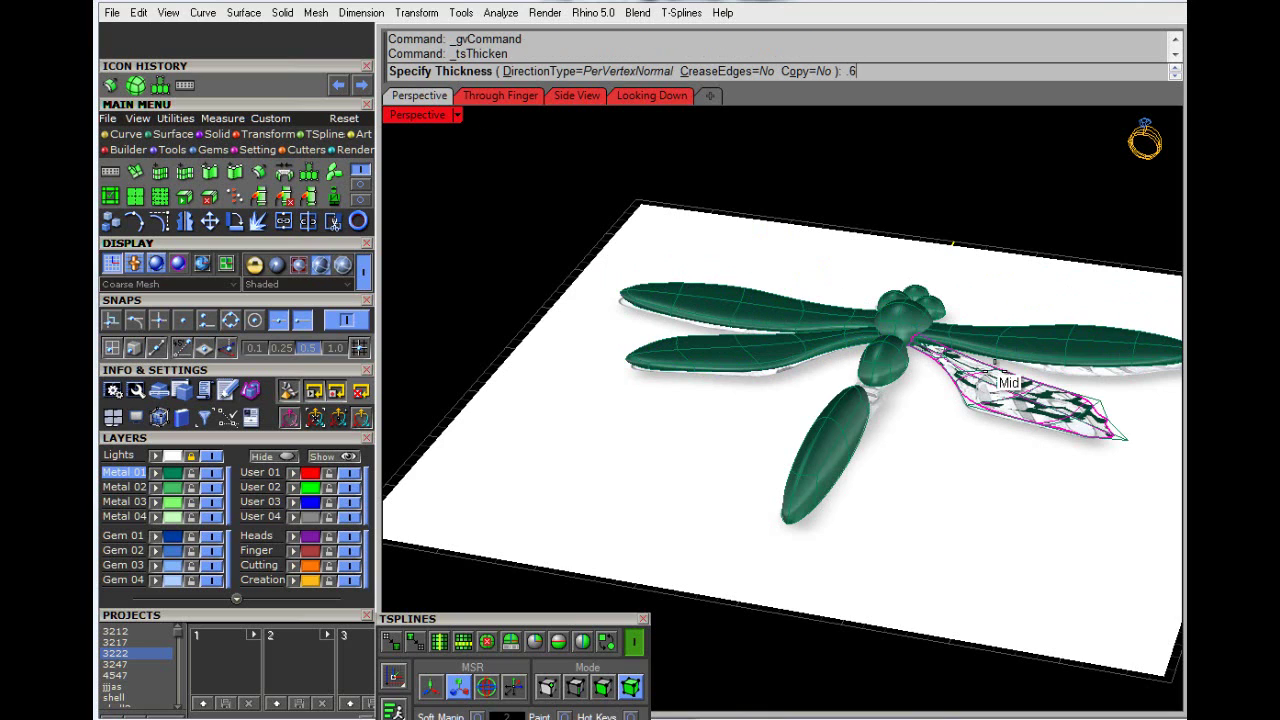
text(5)
key(Return)
key(Escape)
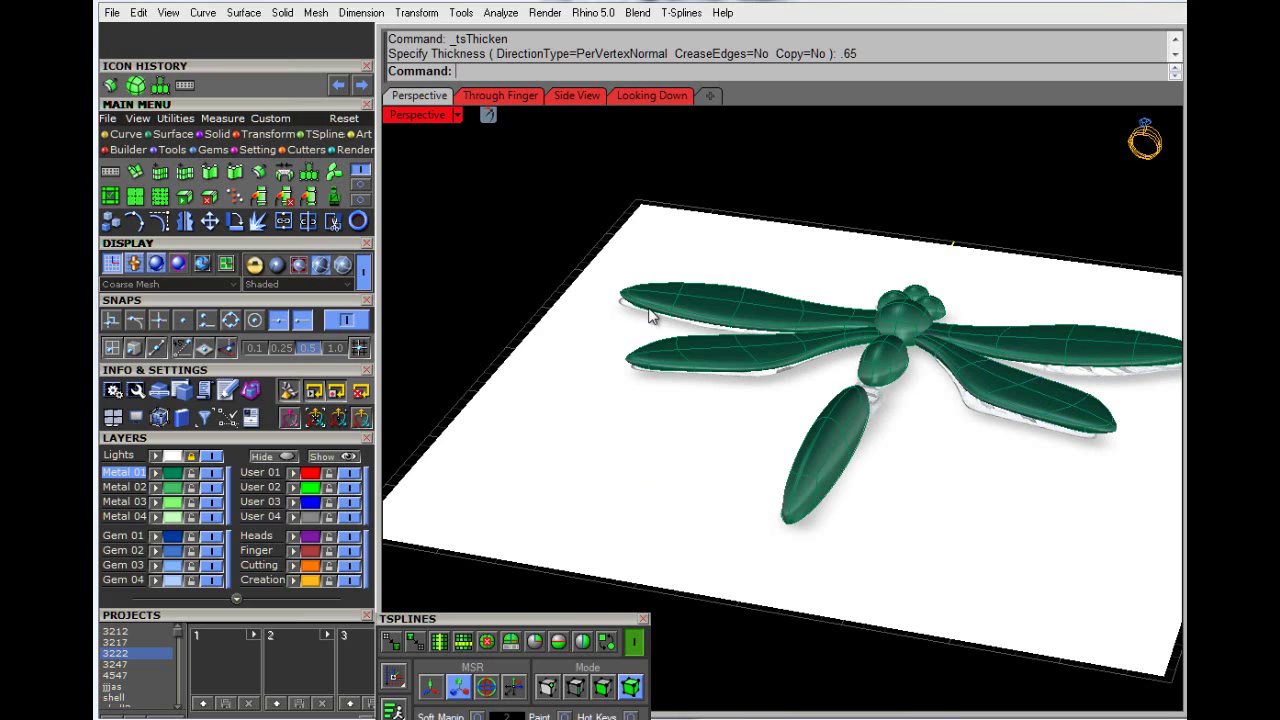
Step: Bridge the facing end faces of the oval body segment and the long tail with one segment and no twist
scroll(800, 386, up, 6)
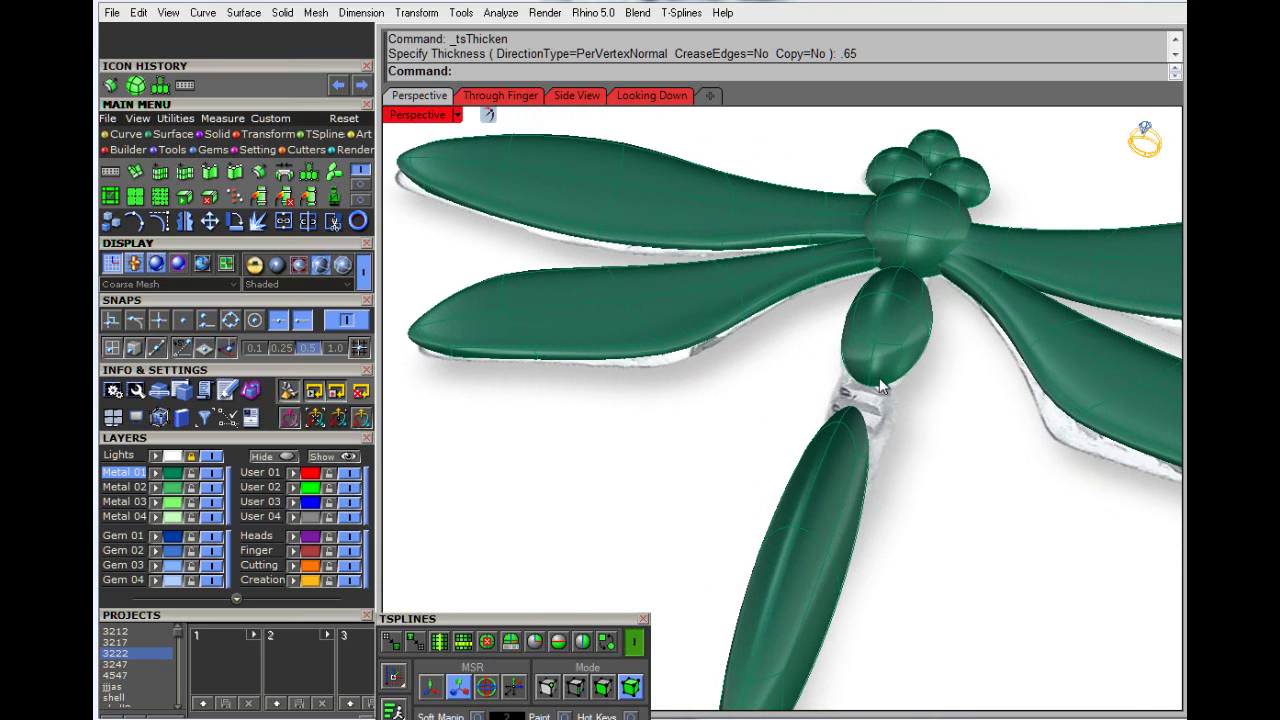
drag(840, 396, 830, 383)
click(602, 686)
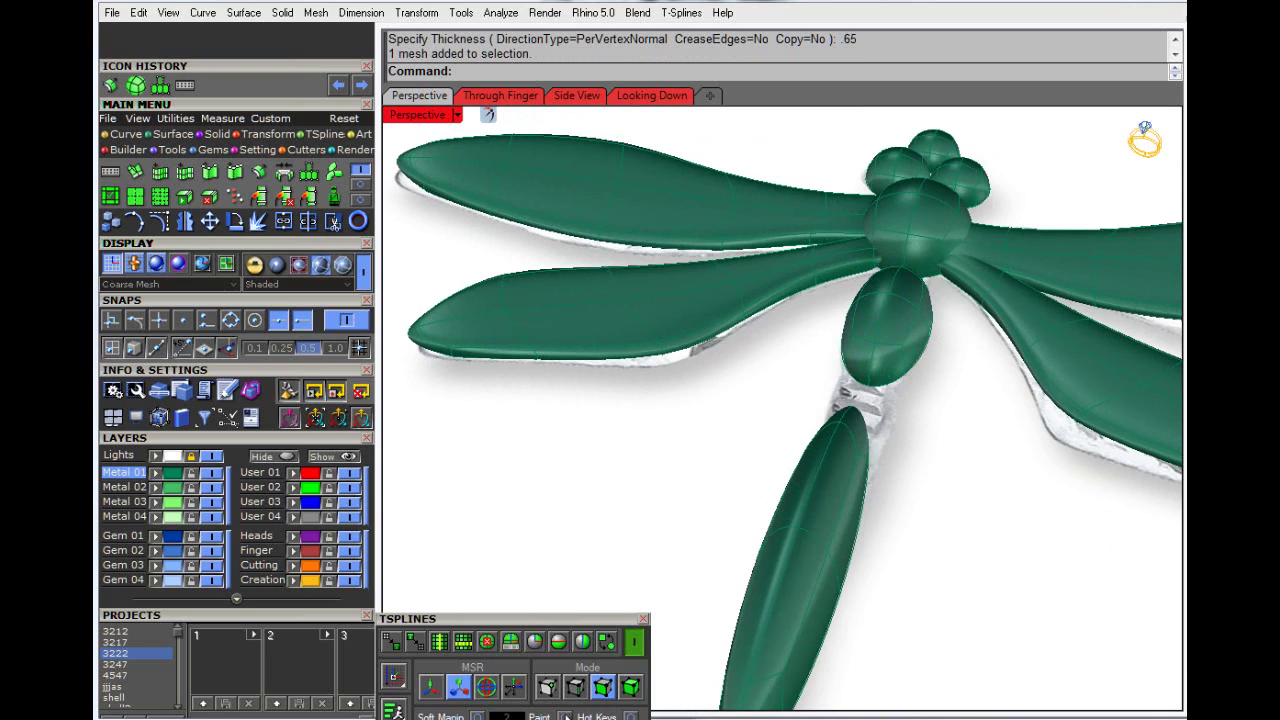
click(430, 686)
drag(931, 425, 916, 402)
right_drag(916, 402, 943, 373)
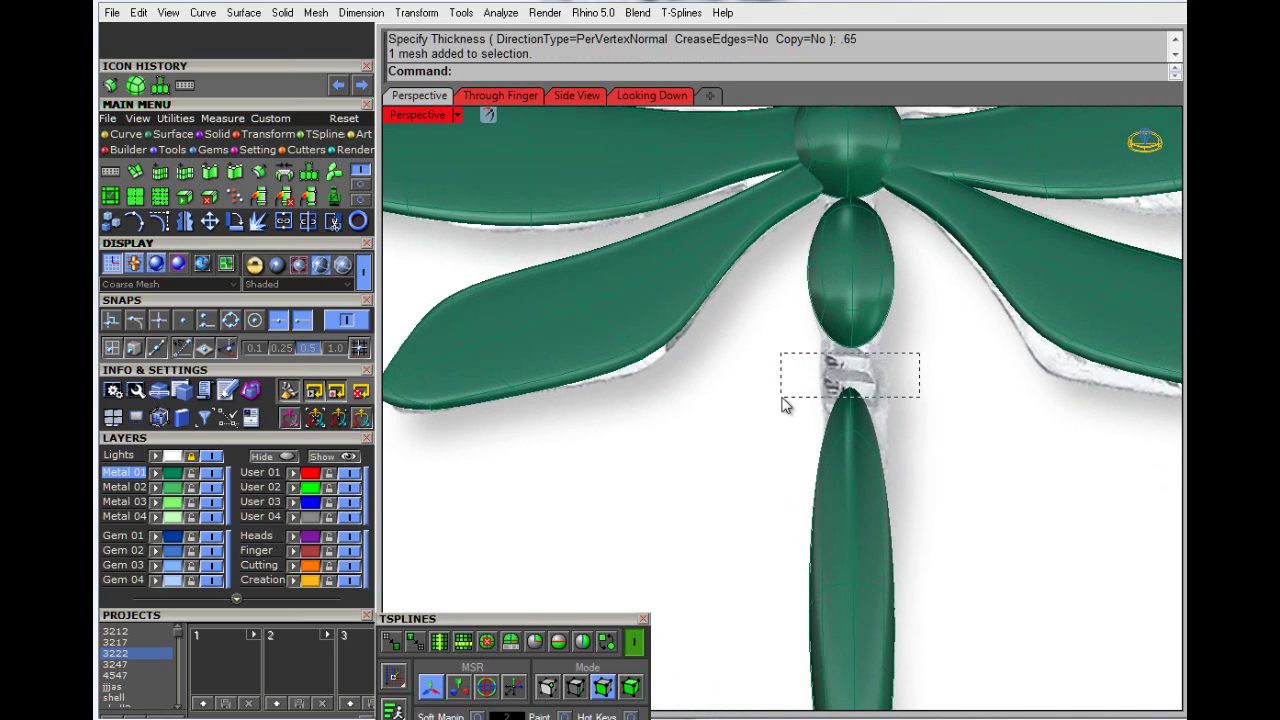
drag(785, 404, 786, 404)
key(Delete)
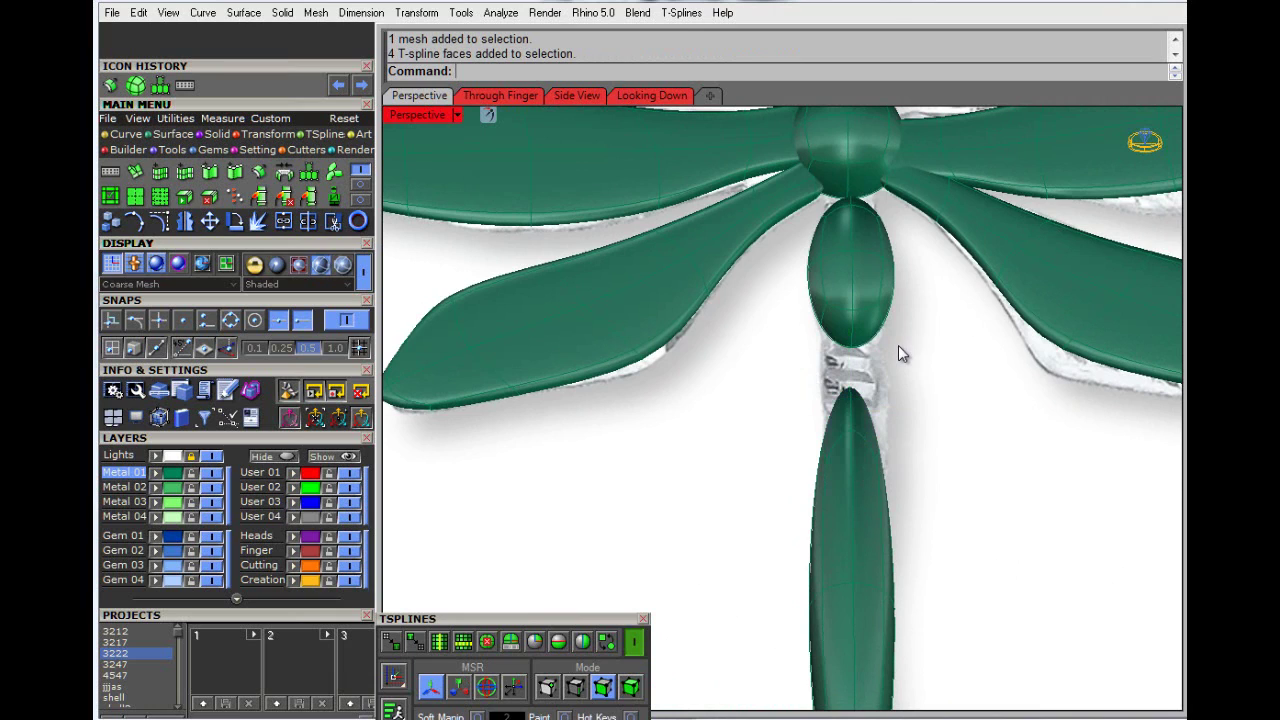
drag(900, 344, 803, 407)
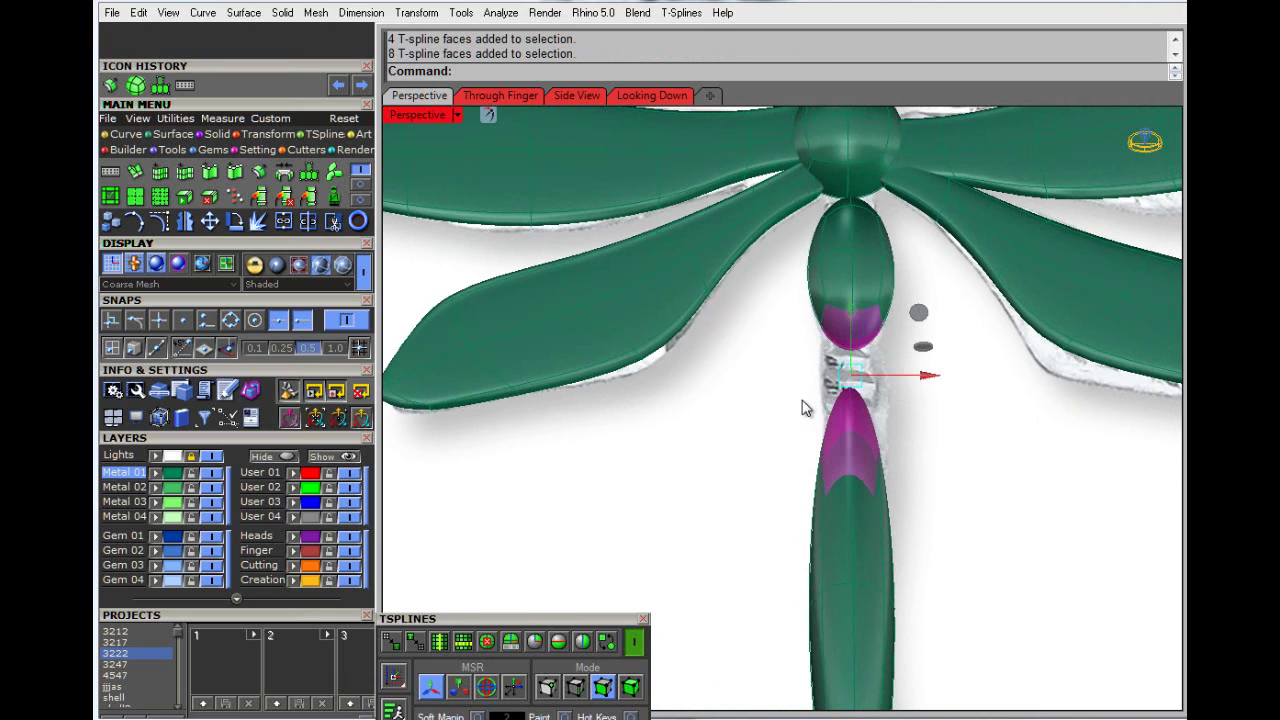
click(284, 172)
key(Return)
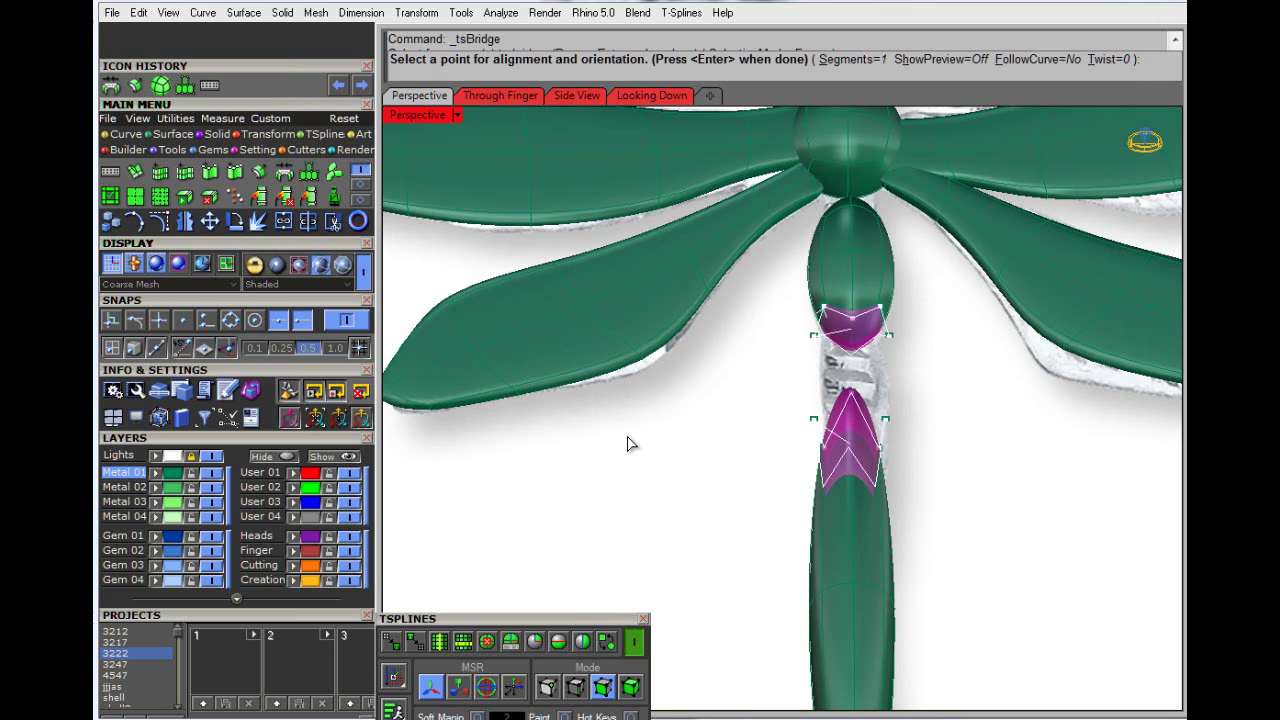
key(Return)
Step: Try to bridge the thorax's rear faces to the front end faces of the joined tail body, and clear the selection
scroll(680, 380, down, 5)
scroll(725, 332, up, 5)
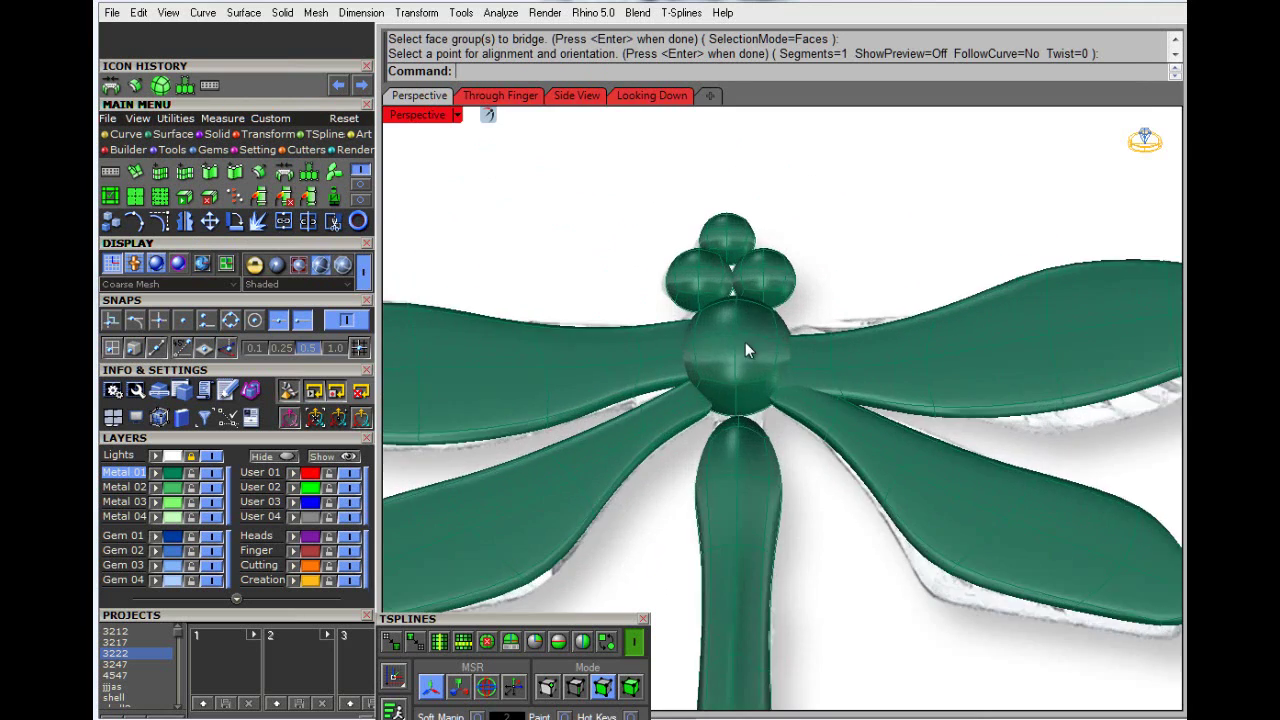
scroll(760, 405, up, 2)
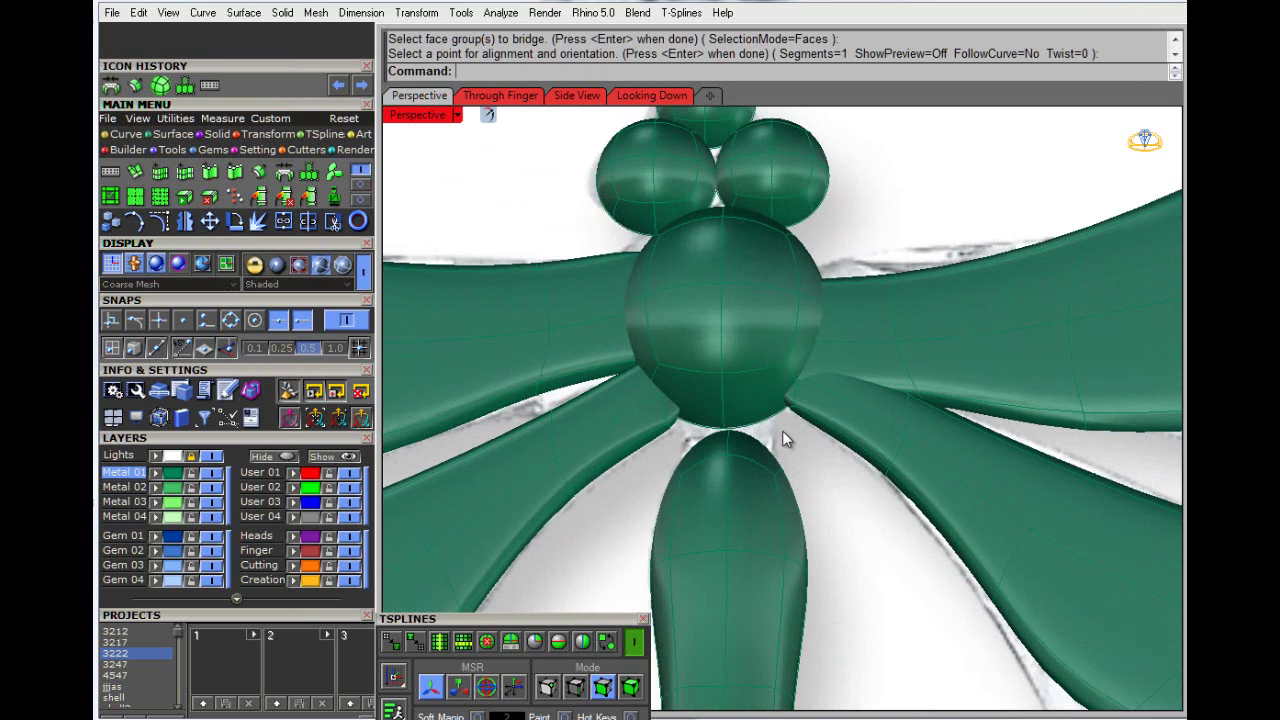
drag(778, 421, 689, 443)
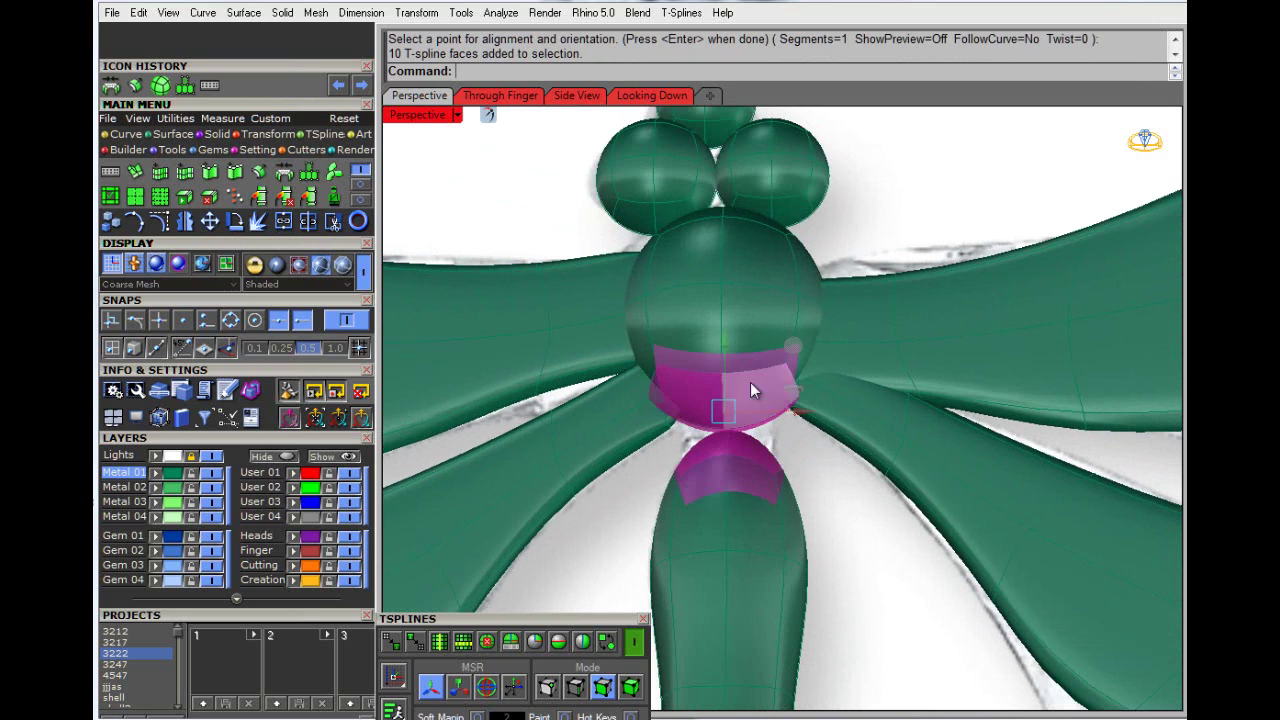
click(285, 172)
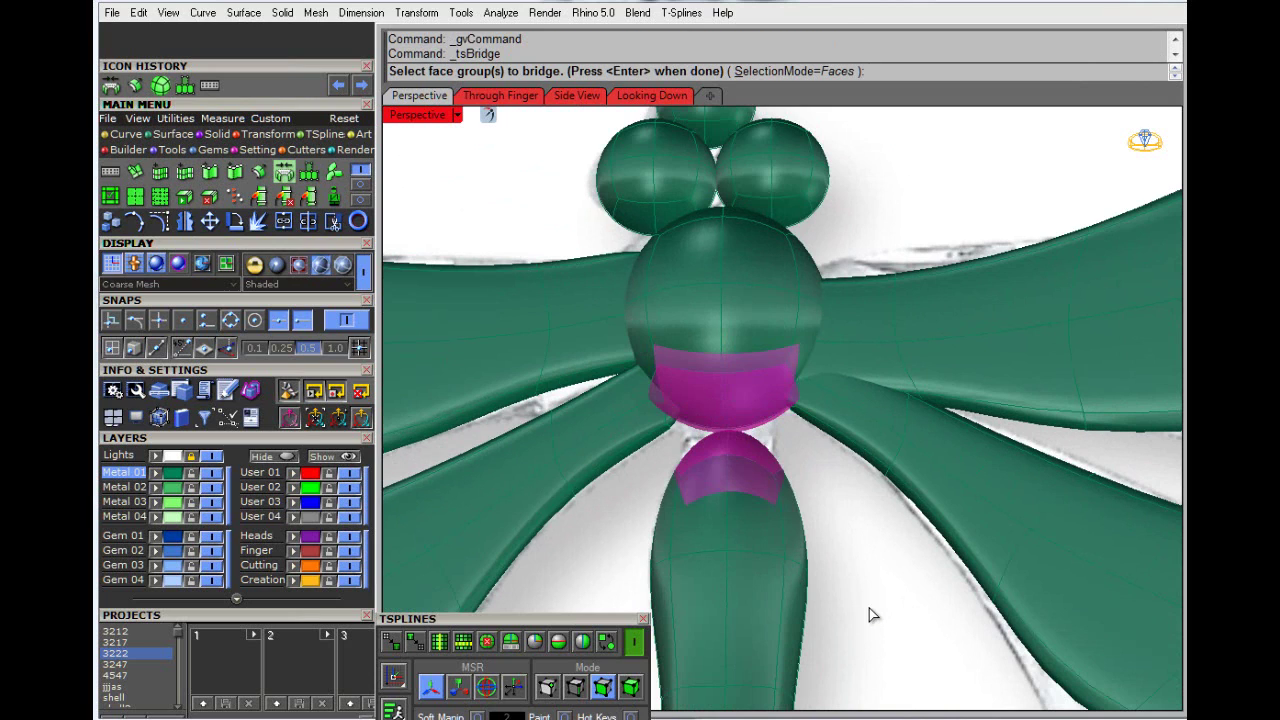
click(285, 172)
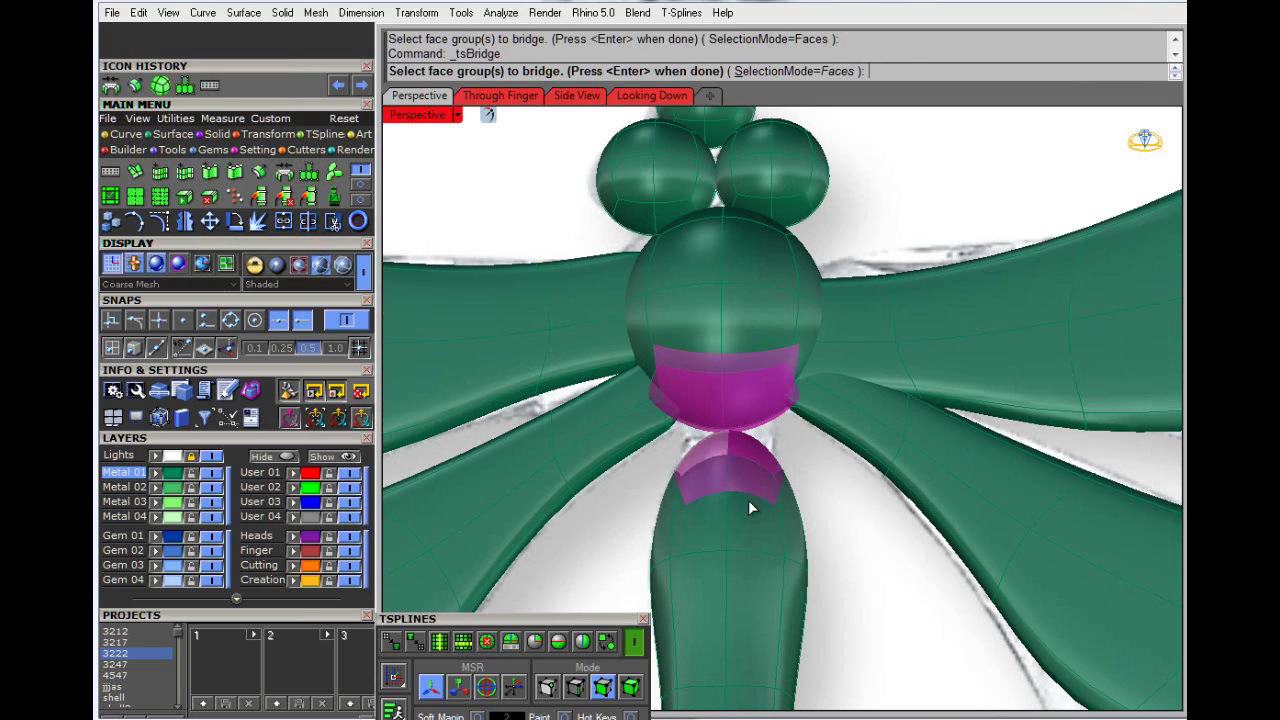
key(Return)
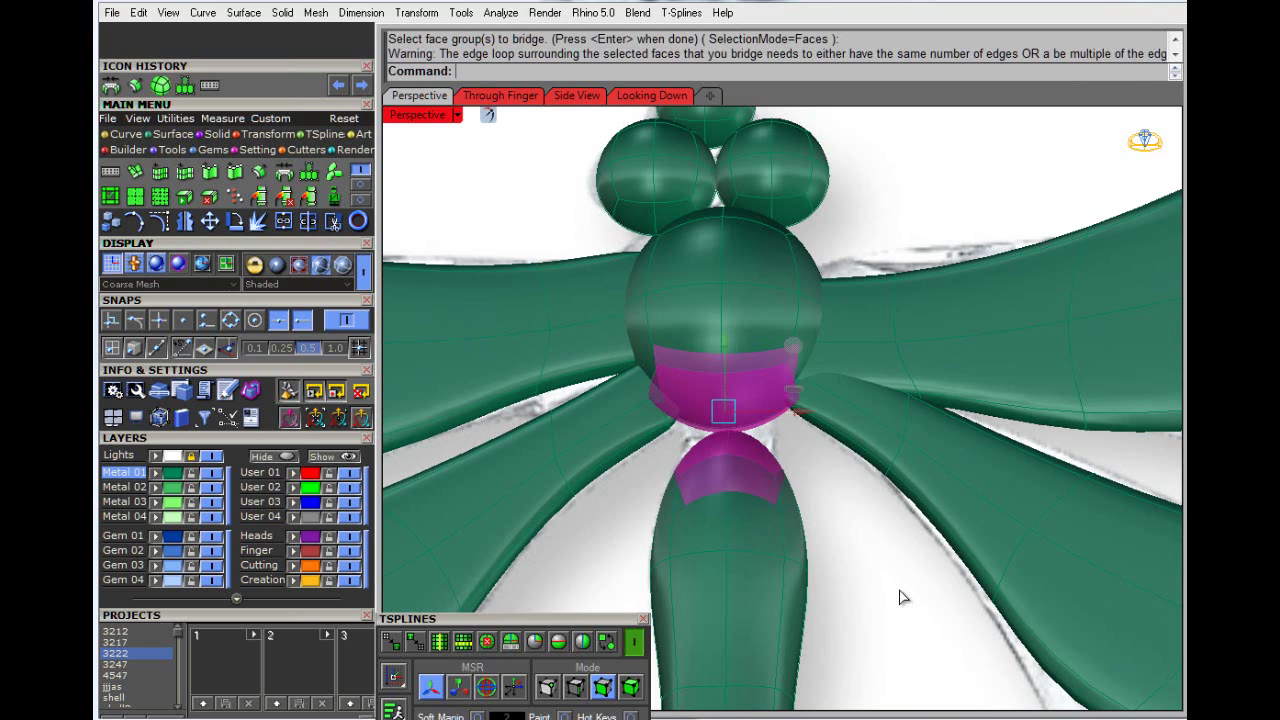
key(Return)
key(Escape)
key(Escape)
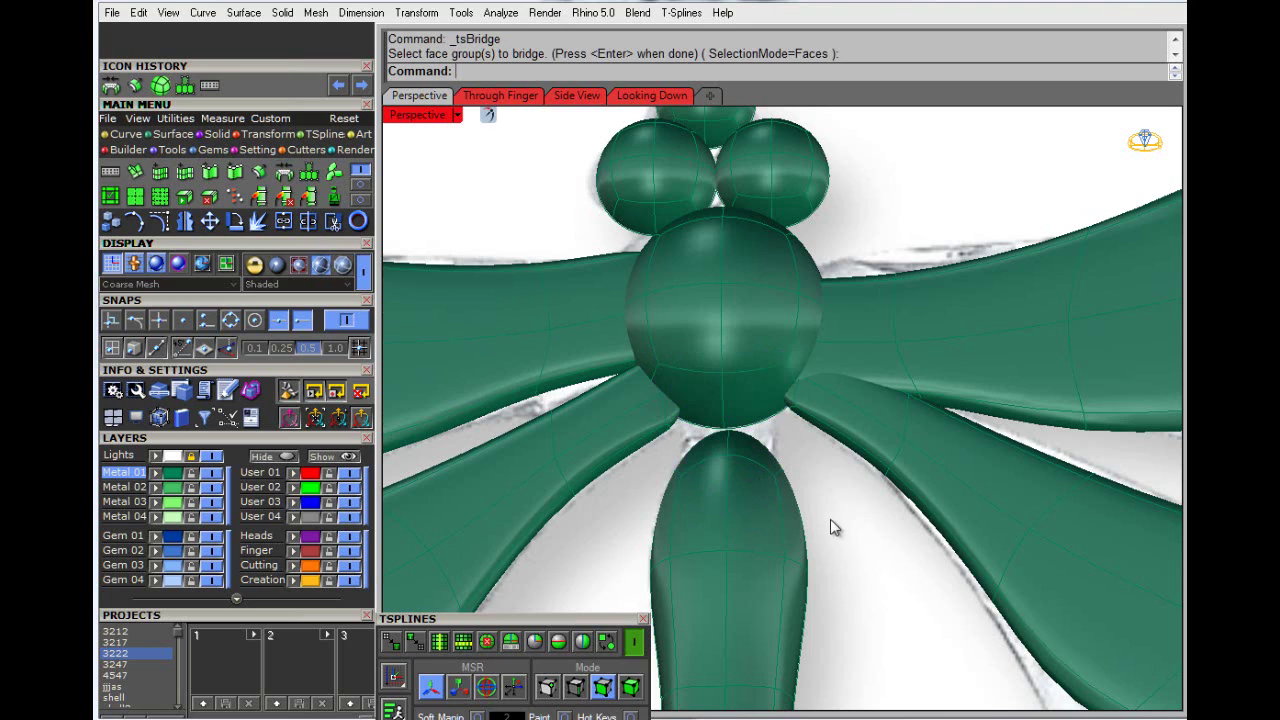
click(795, 505)
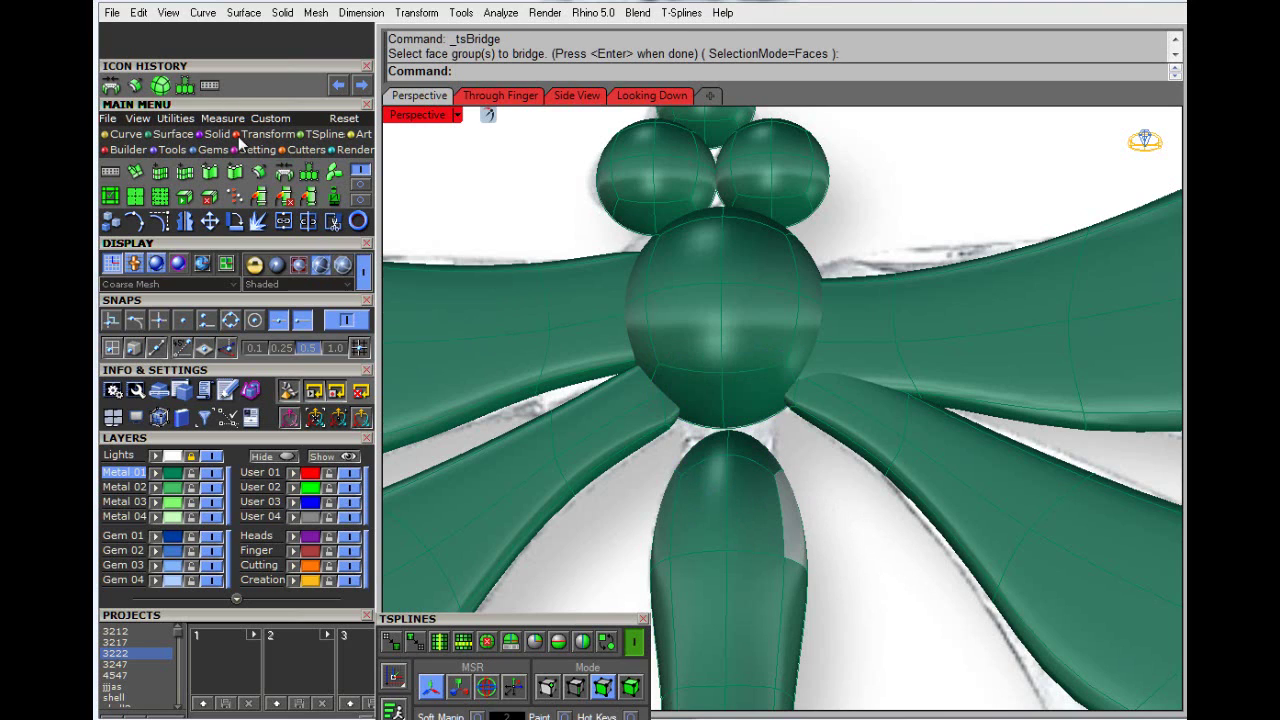
click(284, 172)
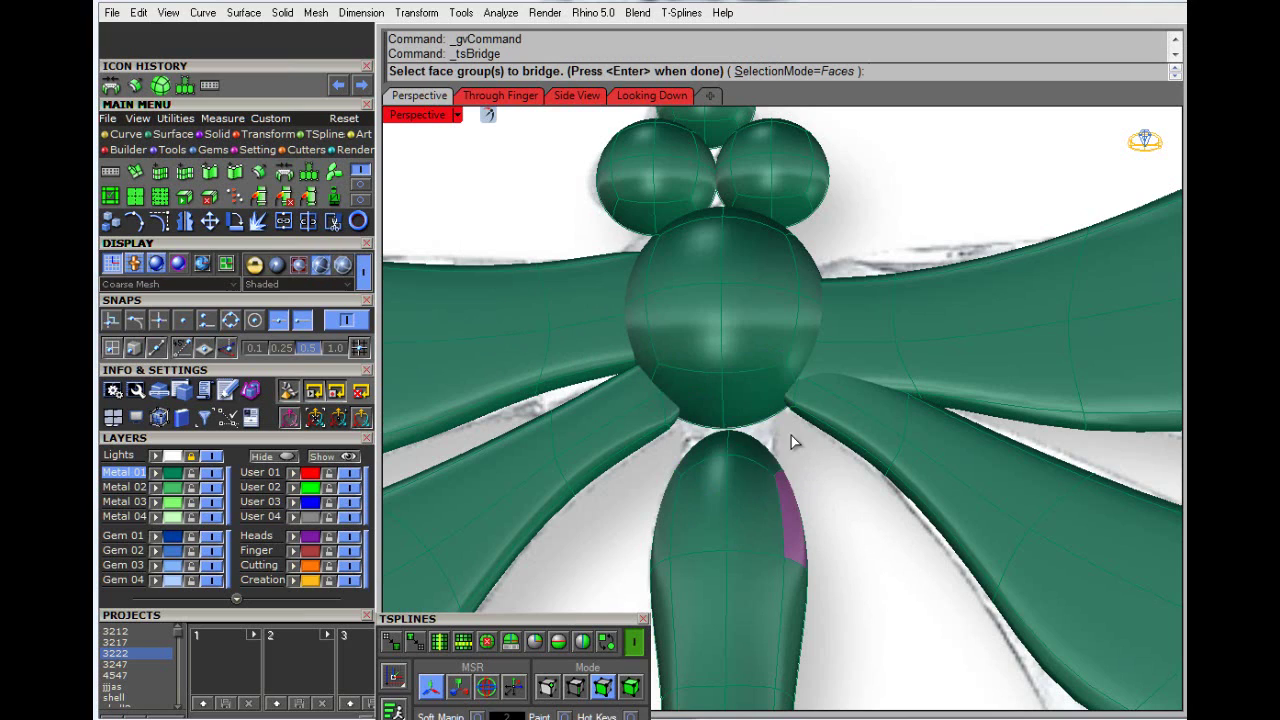
key(Escape)
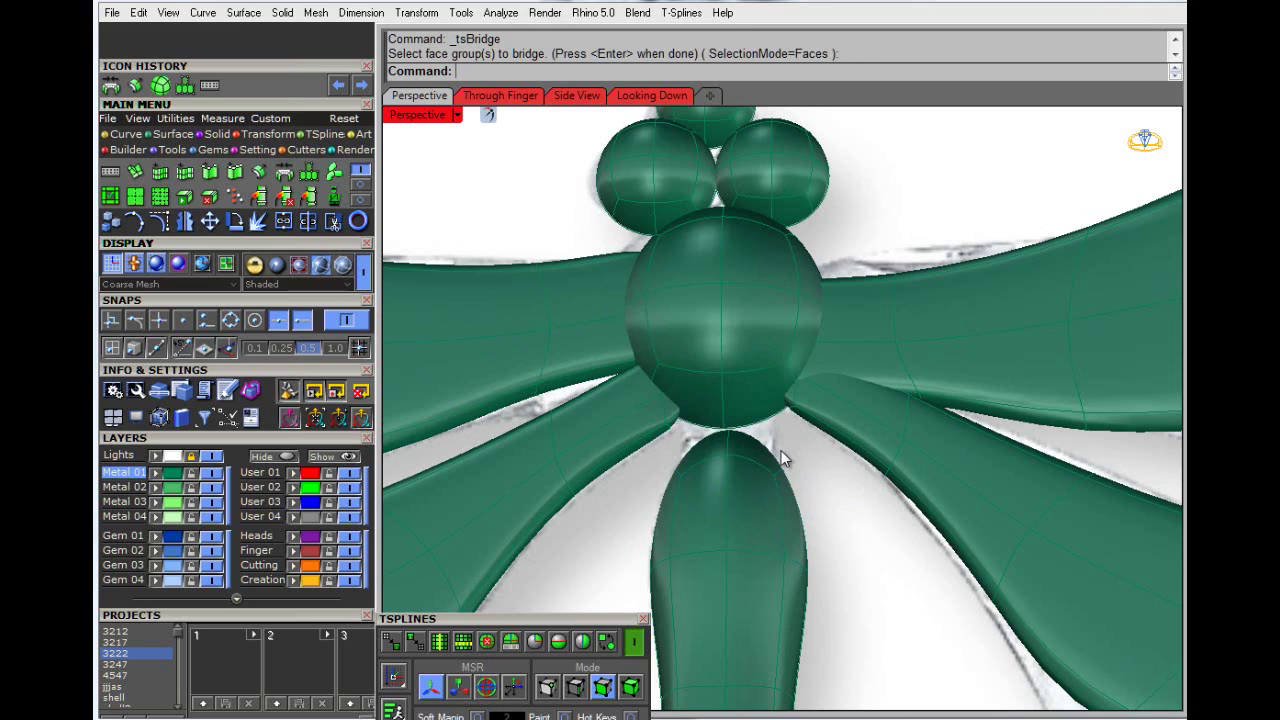
Step: Bridge the thorax's rear faces to the front end faces of the joined tail body with one segment and no twist
key(Return)
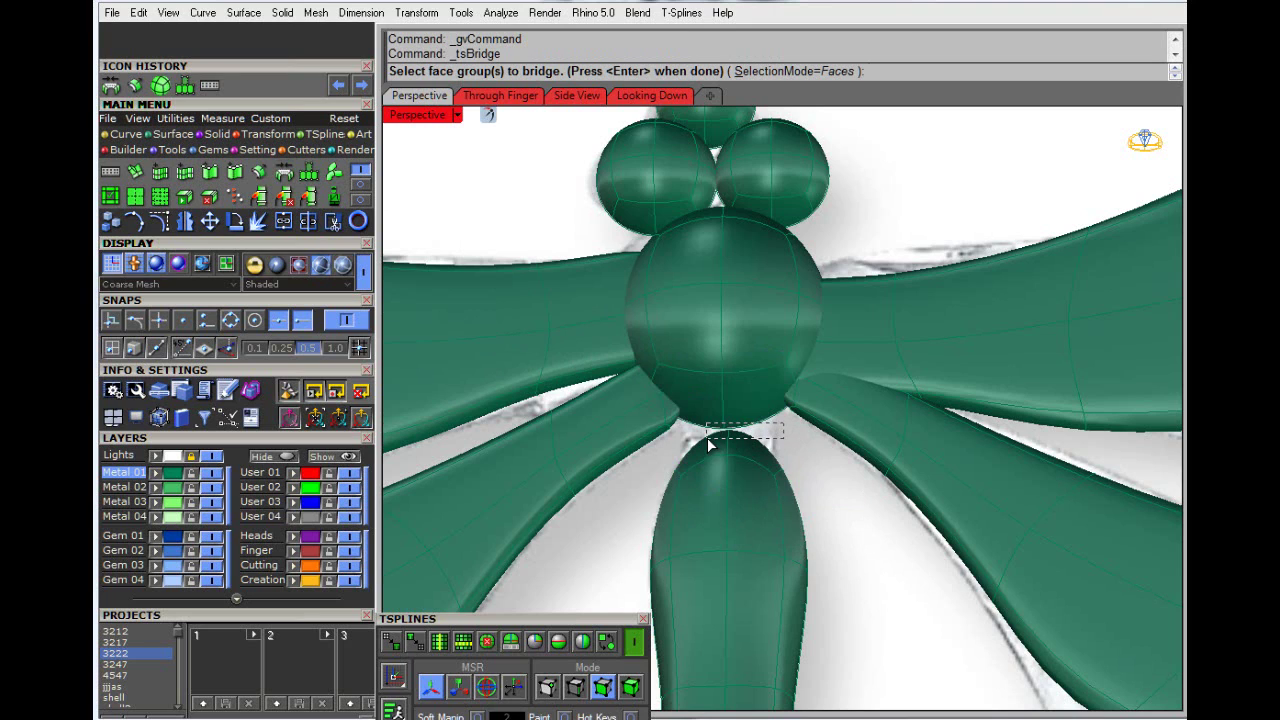
drag(702, 438, 704, 438)
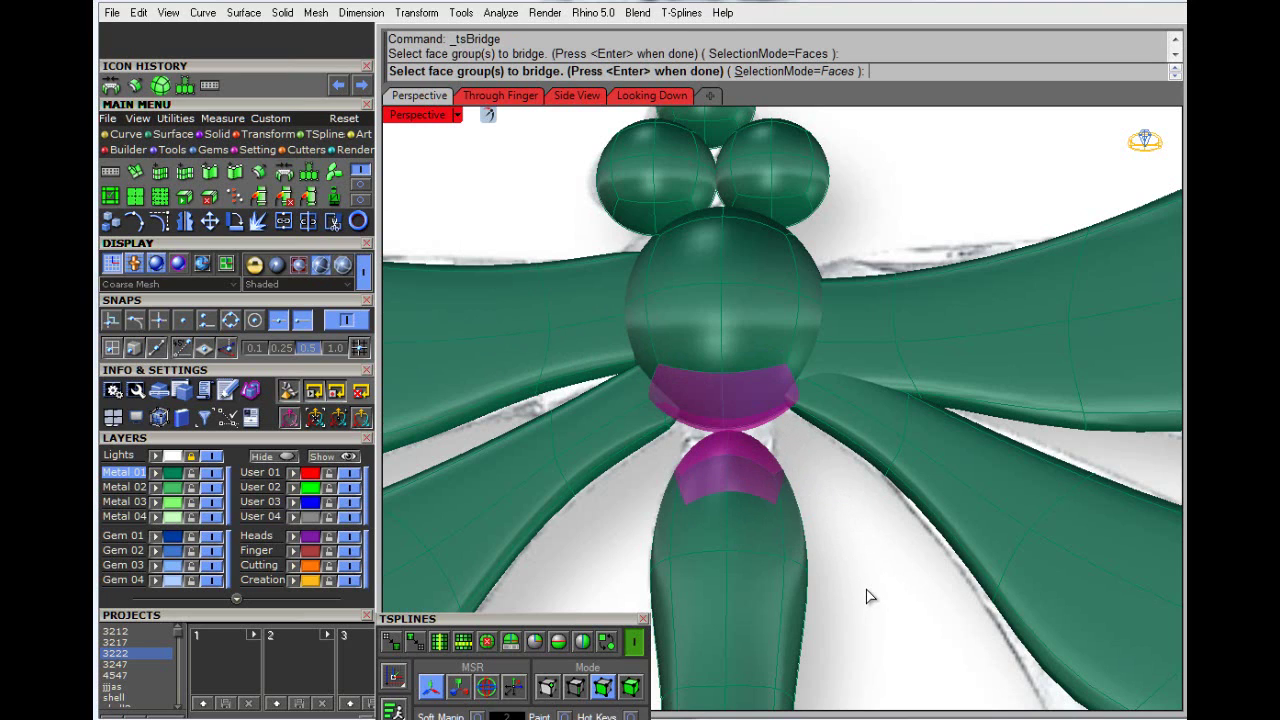
key(Return)
key(Return)
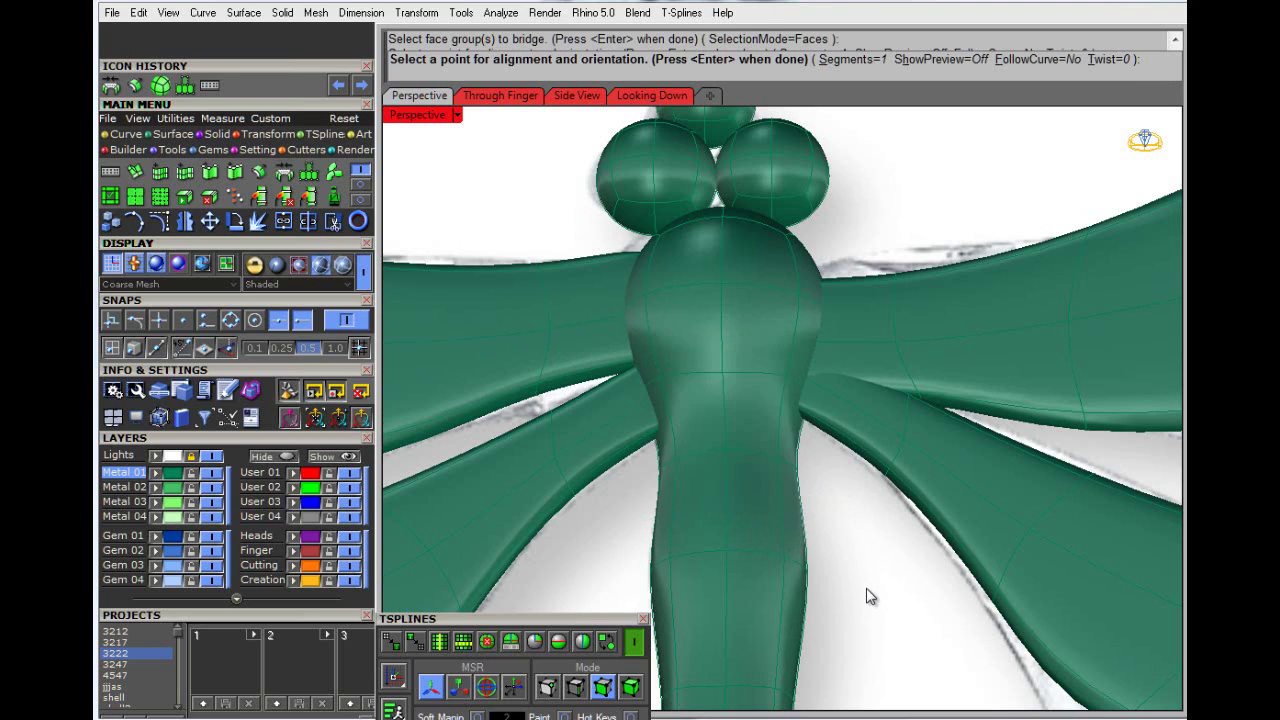
Step: Bridge the facing inner faces of the two eye spheres with one segment and no twist, leaving out the face of the small head sphere
scroll(860, 592, down, 3)
scroll(800, 335, up, 3)
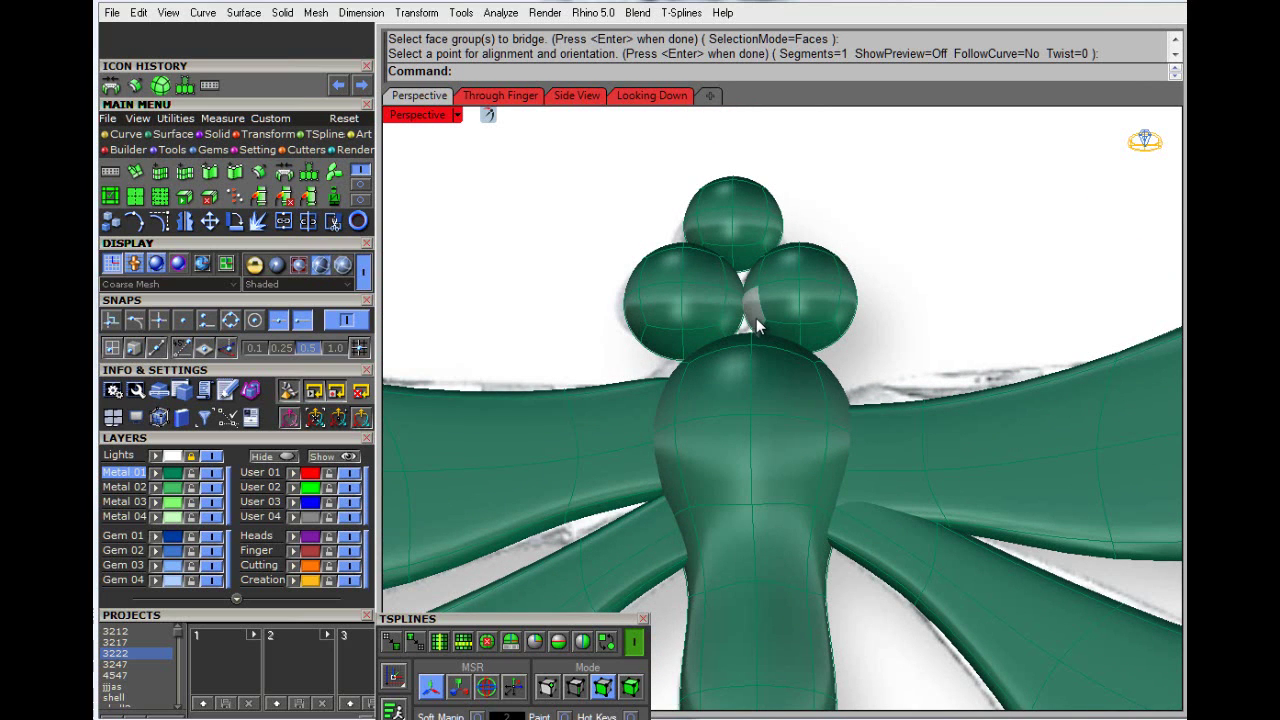
scroll(745, 278, up, 5)
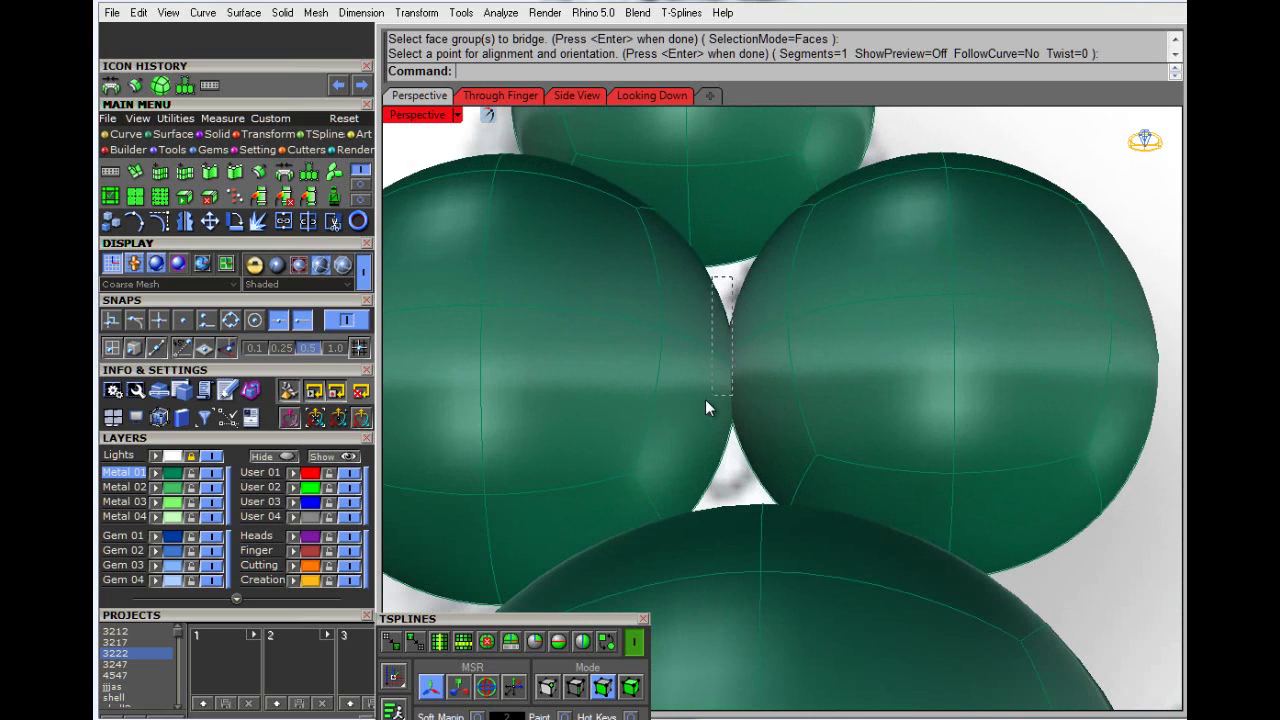
drag(705, 407, 710, 411)
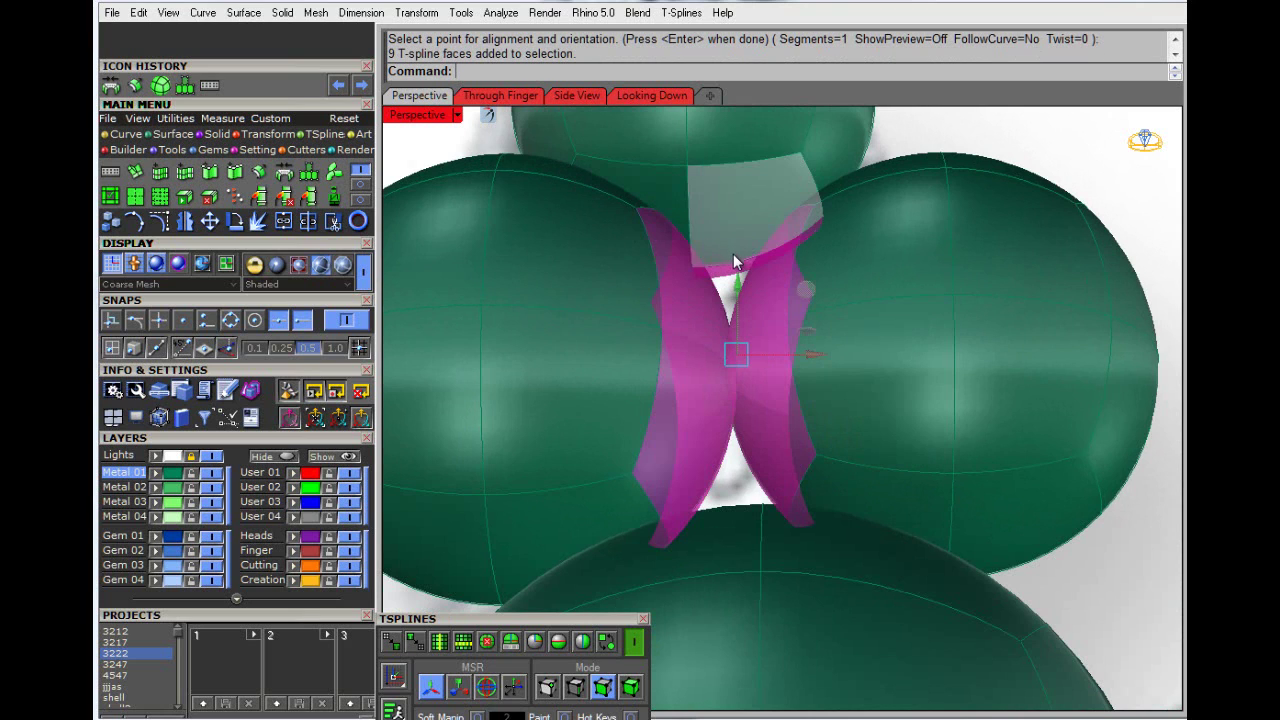
scroll(735, 265, up, 2)
ctrl+click(755, 285)
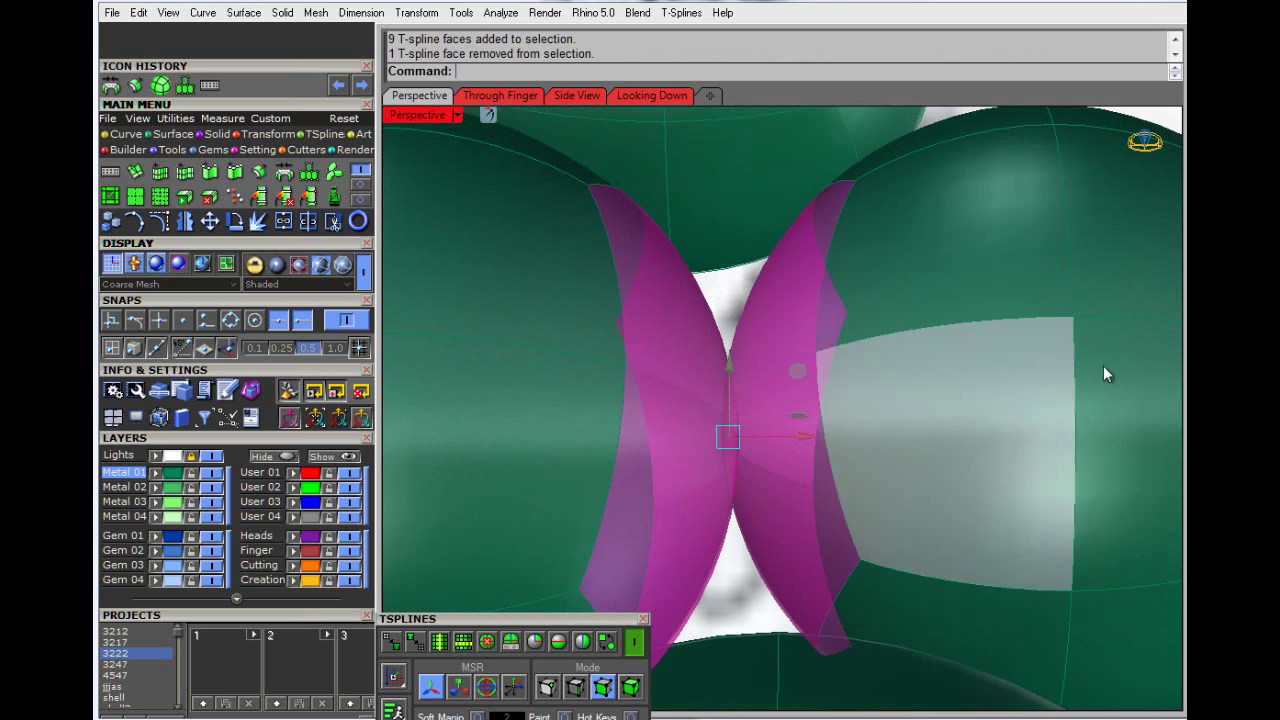
right_click(735, 390)
right_click(737, 390)
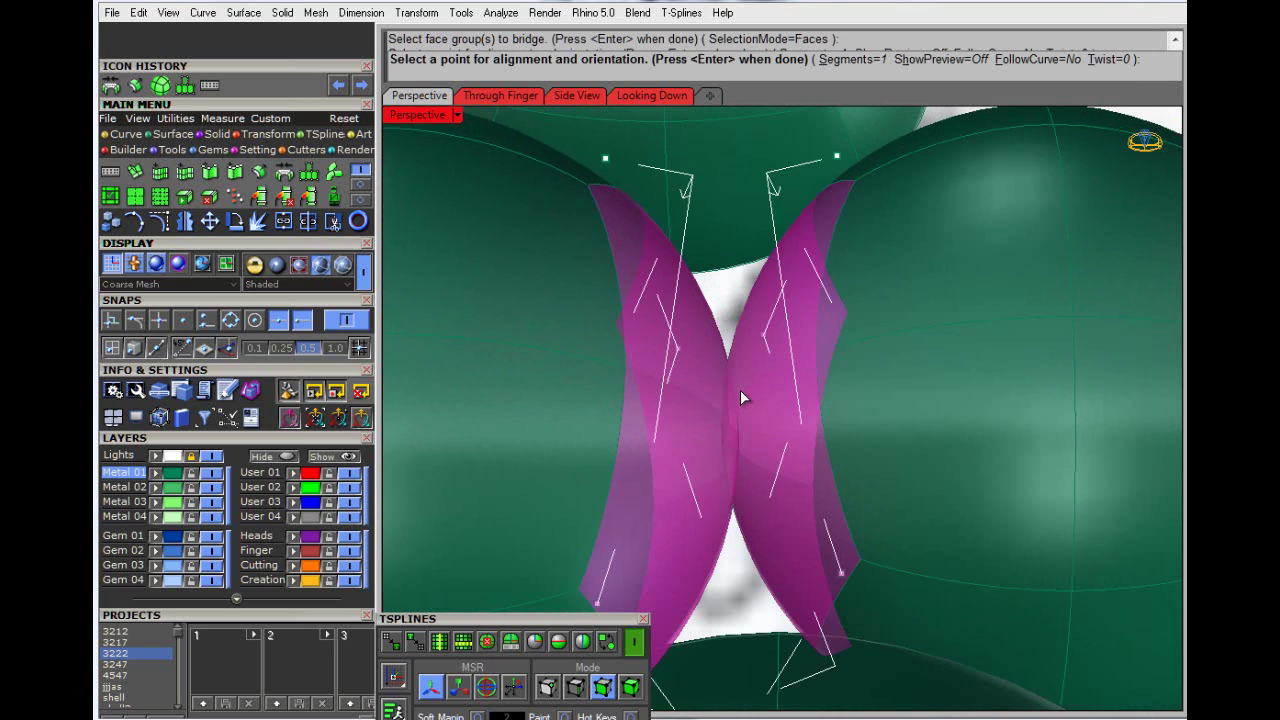
right_click(740, 398)
scroll(740, 395, down, 5)
scroll(742, 292, up, 1)
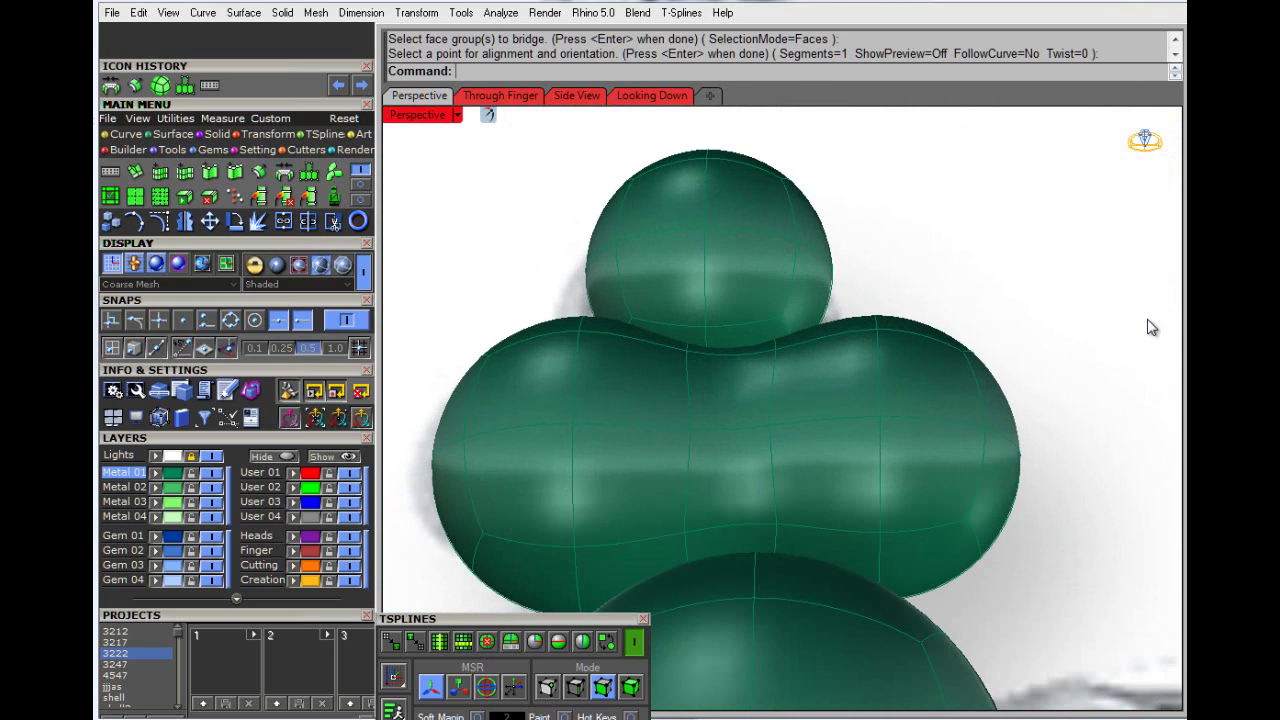
Step: Shift the small head sphere and the bridged eyes together slightly to the right as whole objects
right_drag(806, 606, 913, 268)
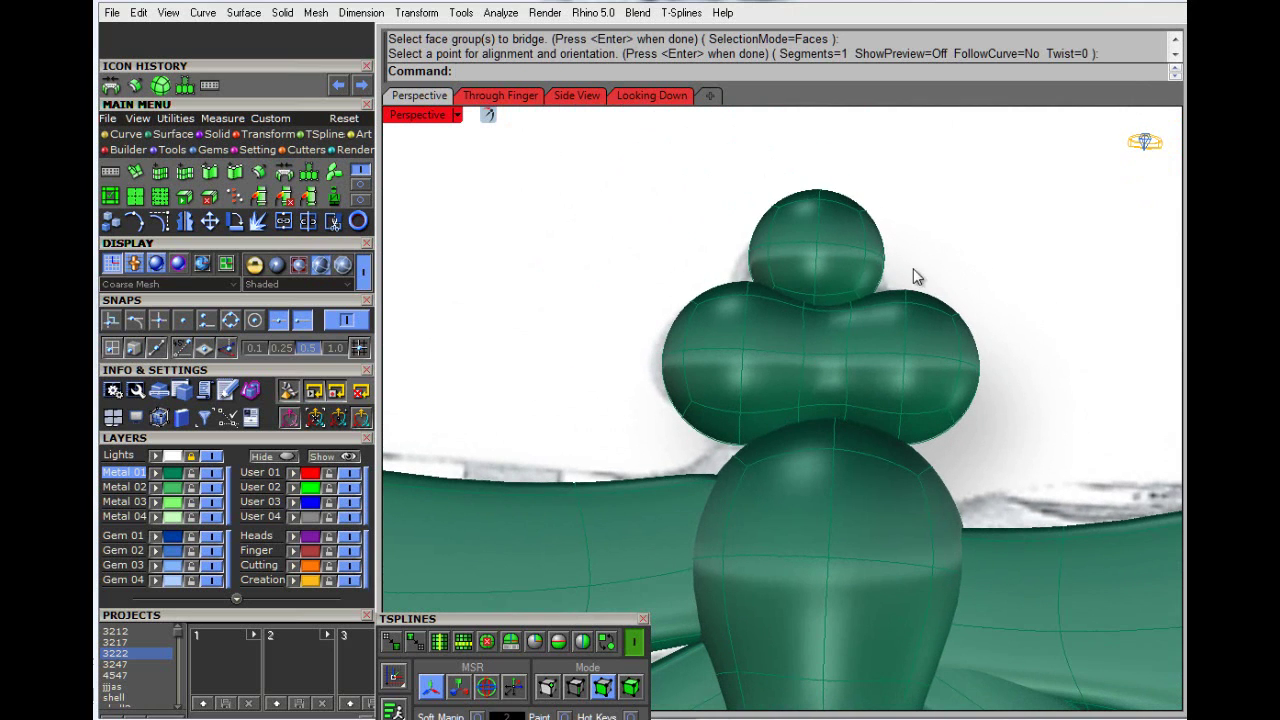
scroll(630, 245, down, 4)
scroll(614, 277, up, 1)
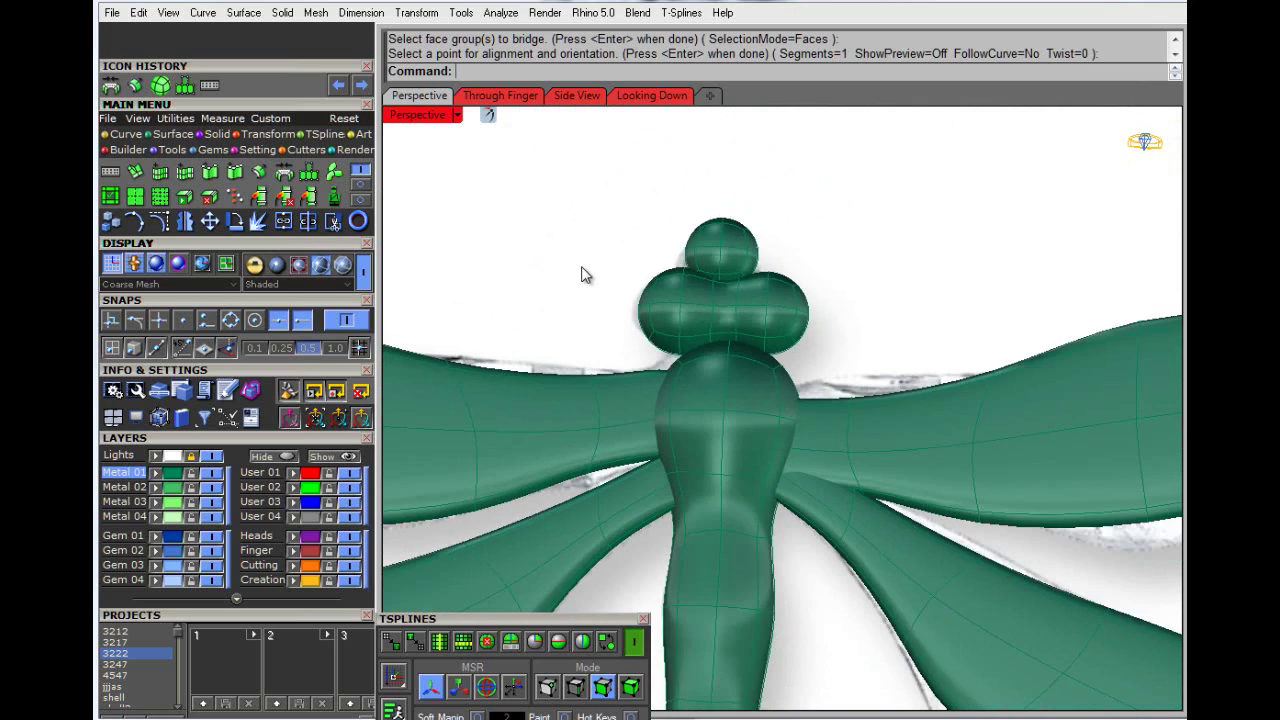
scroll(567, 278, down, 3)
scroll(600, 260, up, 3)
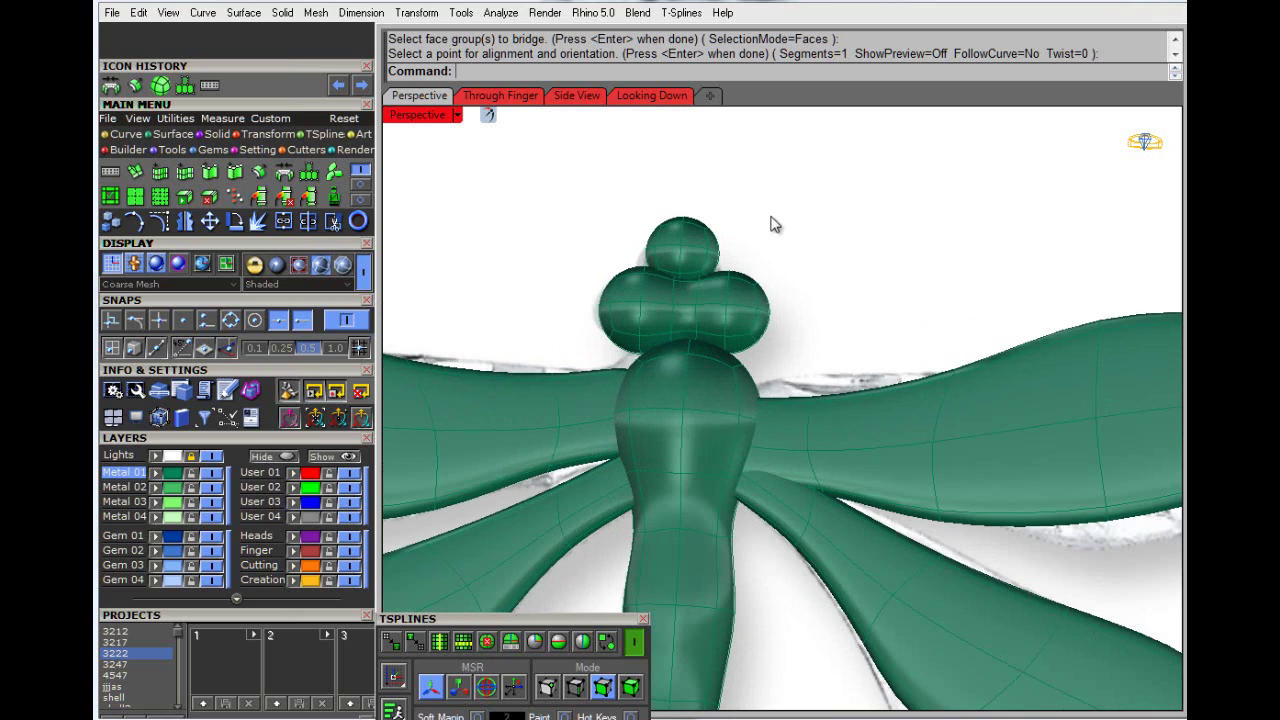
drag(609, 295, 609, 295)
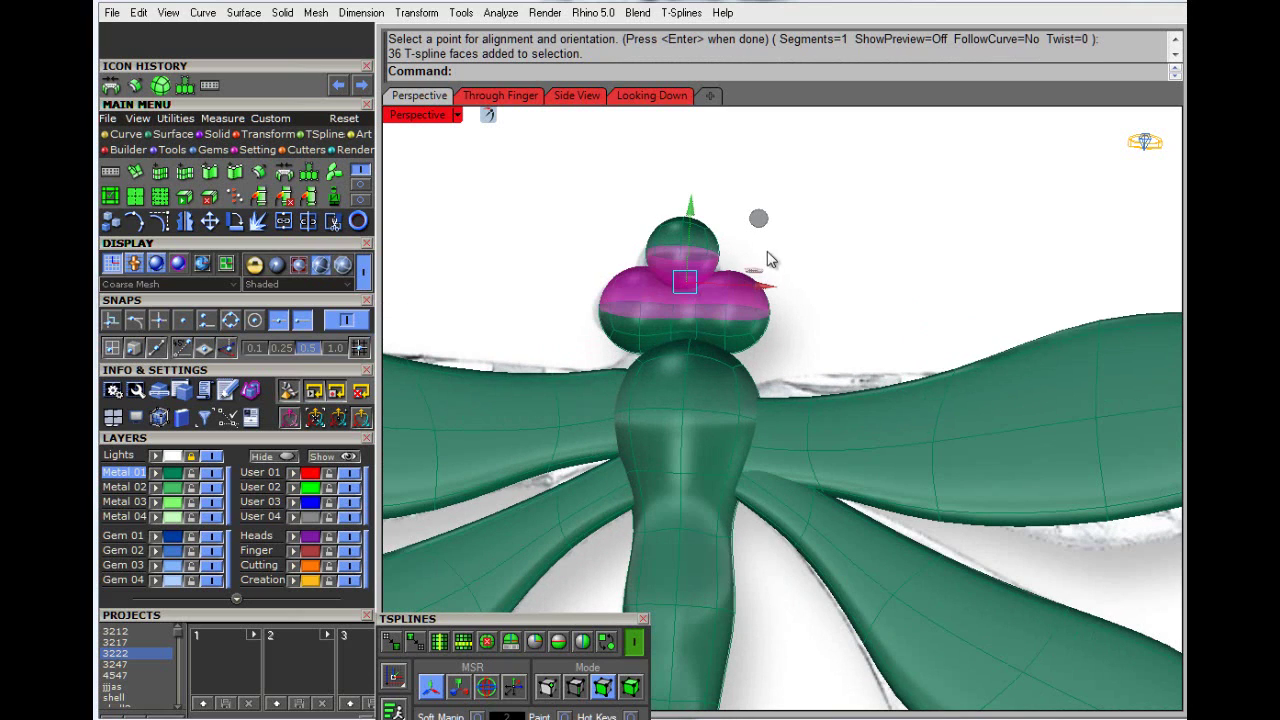
click(825, 270)
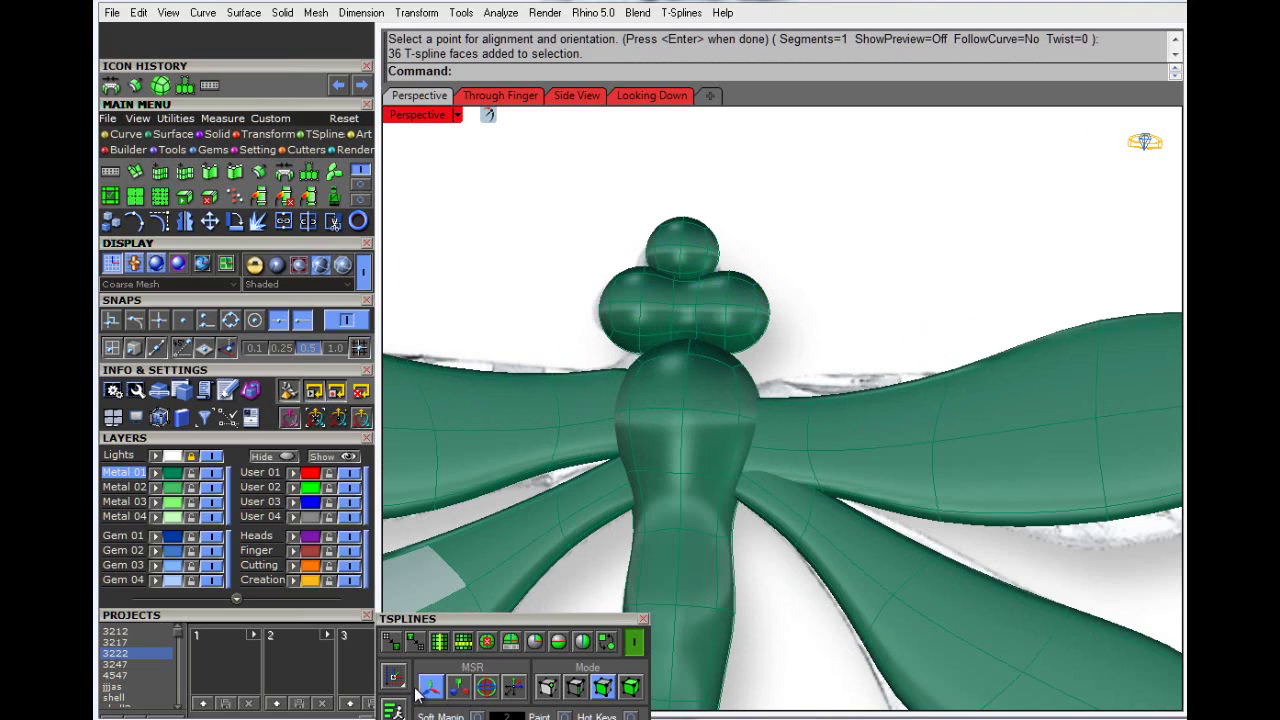
click(630, 687)
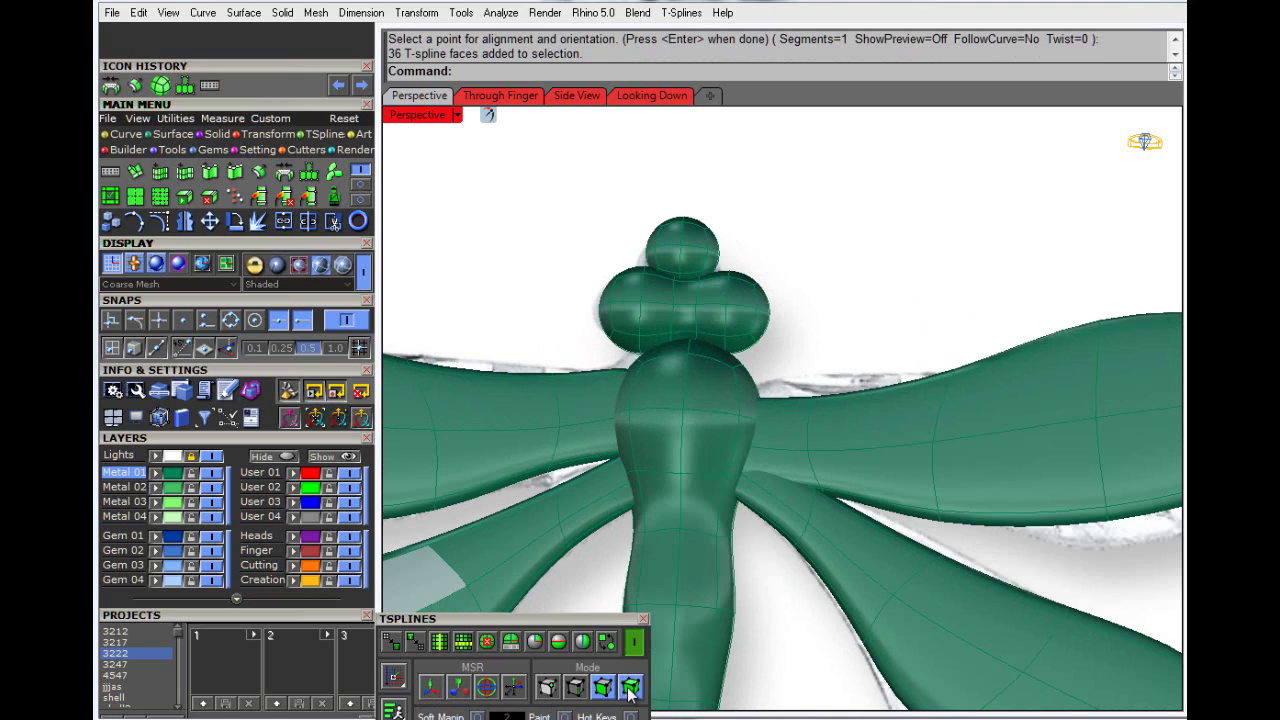
drag(894, 222, 666, 293)
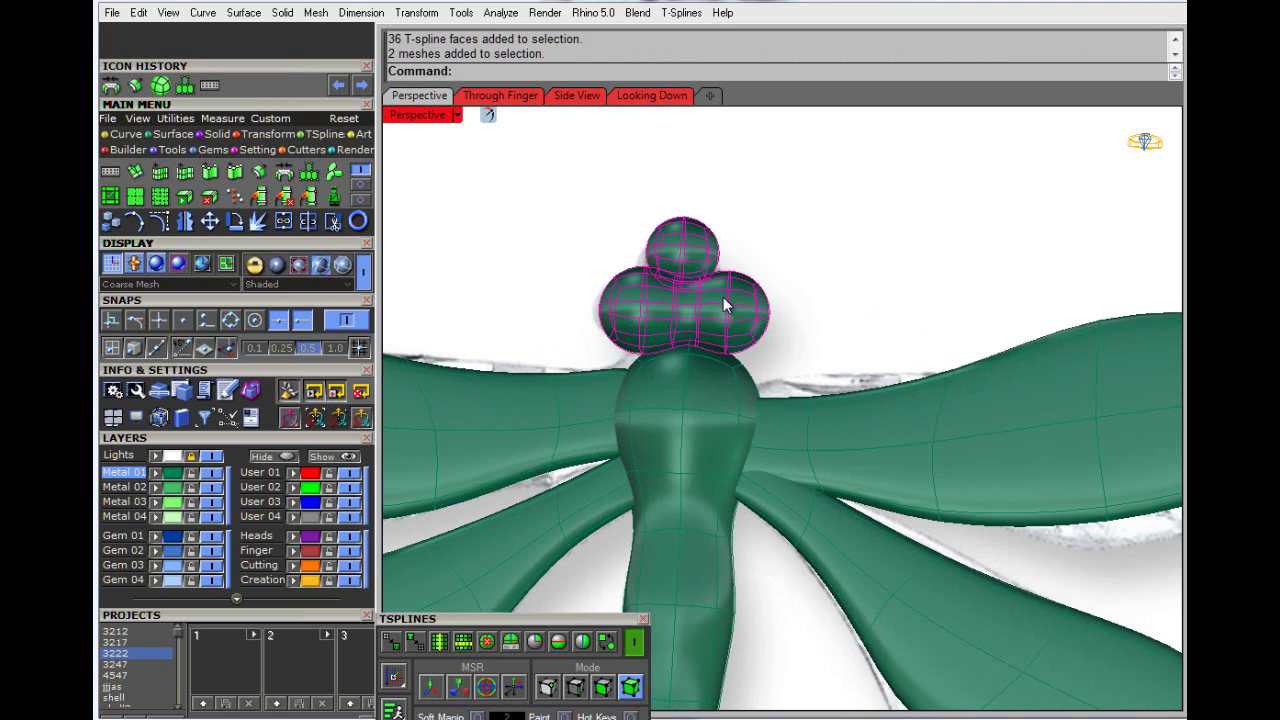
click(430, 686)
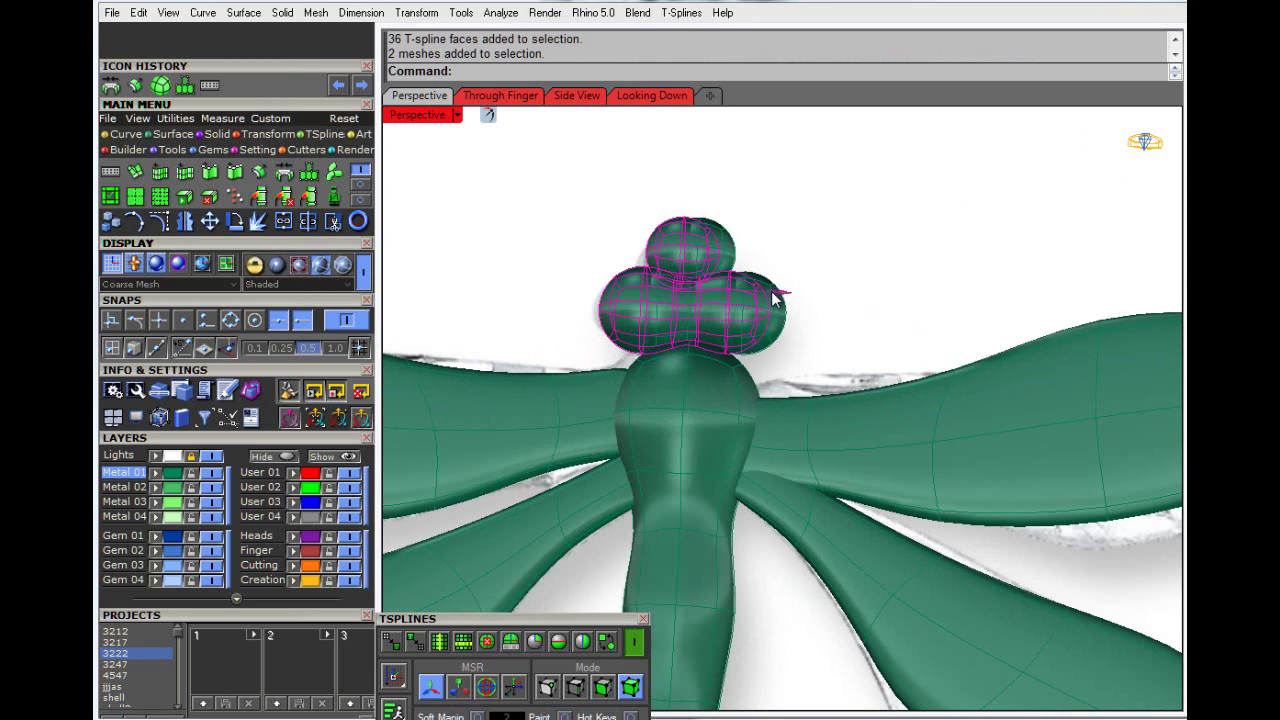
drag(768, 296, 881, 298)
click(880, 298)
Step: Move only the bridged eyes slightly back to the left to centre them beneath the small head sphere
drag(646, 351, 820, 217)
click(817, 295)
click(777, 309)
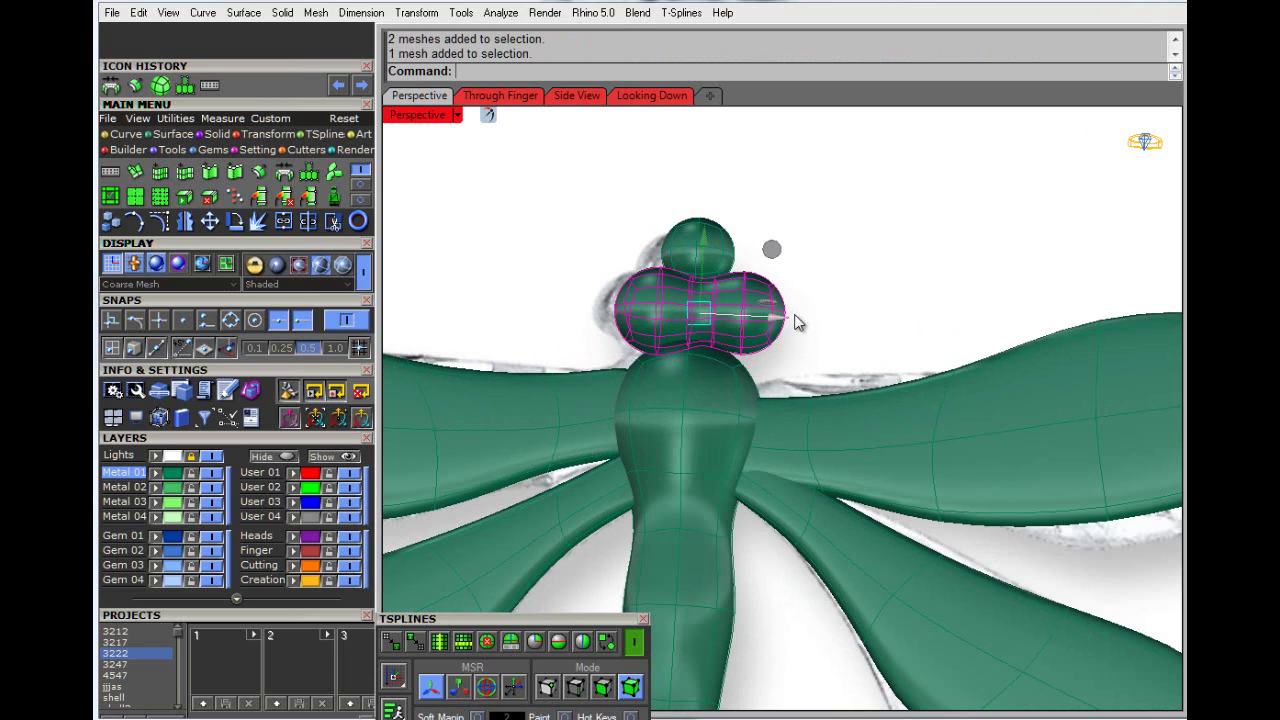
drag(776, 315, 768, 321)
click(875, 314)
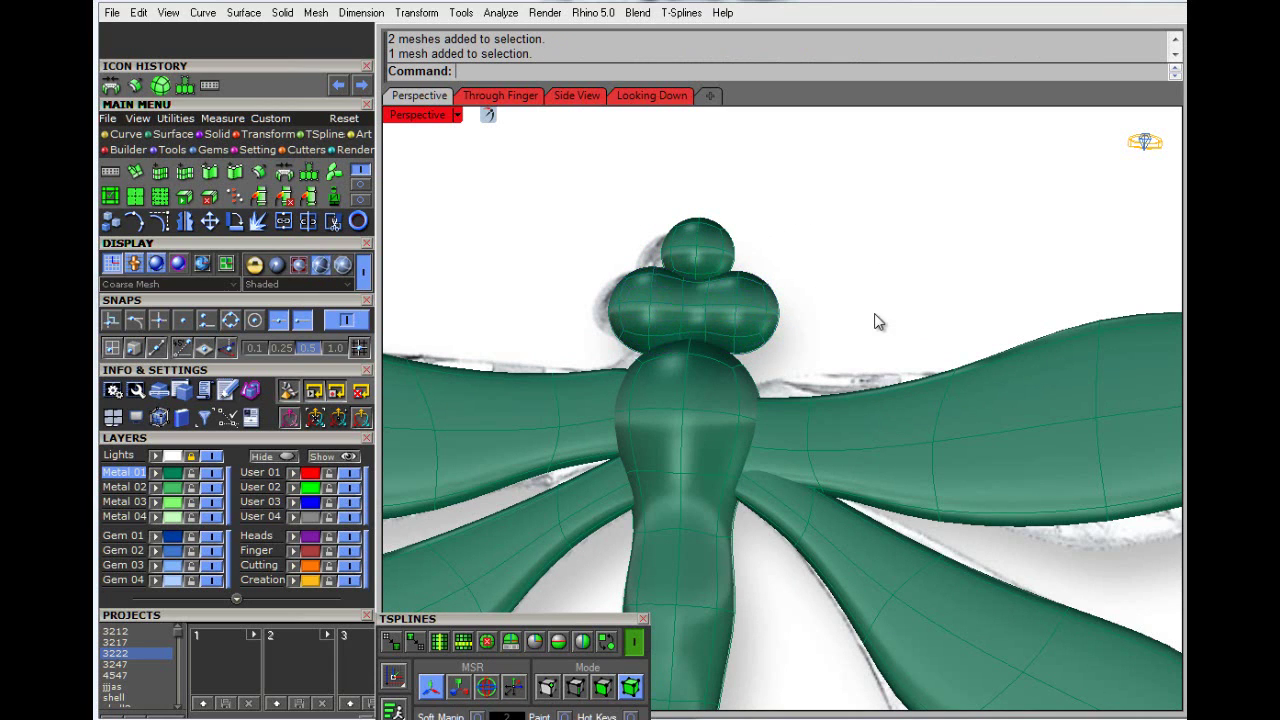
Step: Examine the whole dragonfly from several angles, comparing the wing outlines with the reference image
scroll(600, 298, down, 7)
right_drag(669, 331, 690, 284)
scroll(688, 312, down, 6)
mouse_move(725, 343)
right_down()
mouse_move(740, 351)
mouse_move(831, 274)
mouse_move(742, 352)
right_up()
scroll(679, 379, up, 7)
scroll(685, 380, down, 7)
right_drag(796, 436, 631, 386)
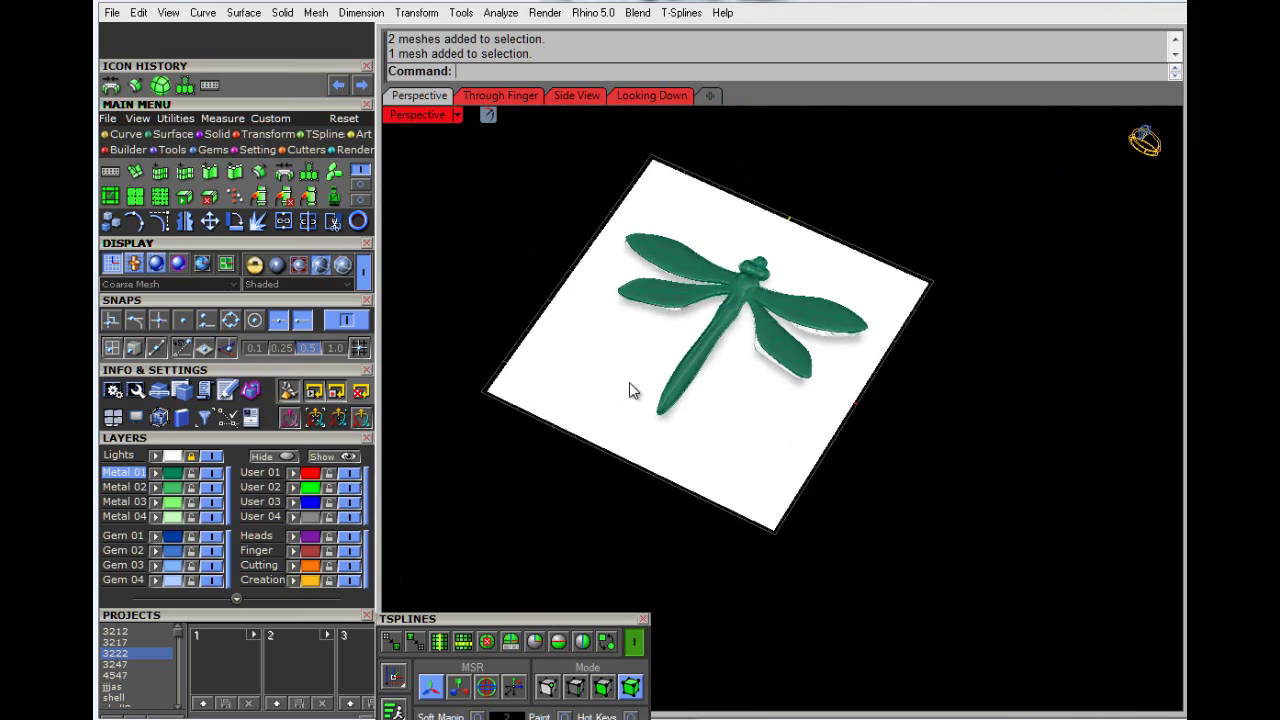
scroll(707, 364, up, 8)
right_drag(707, 372, 743, 384)
scroll(752, 271, down, 4)
scroll(752, 271, up, 3)
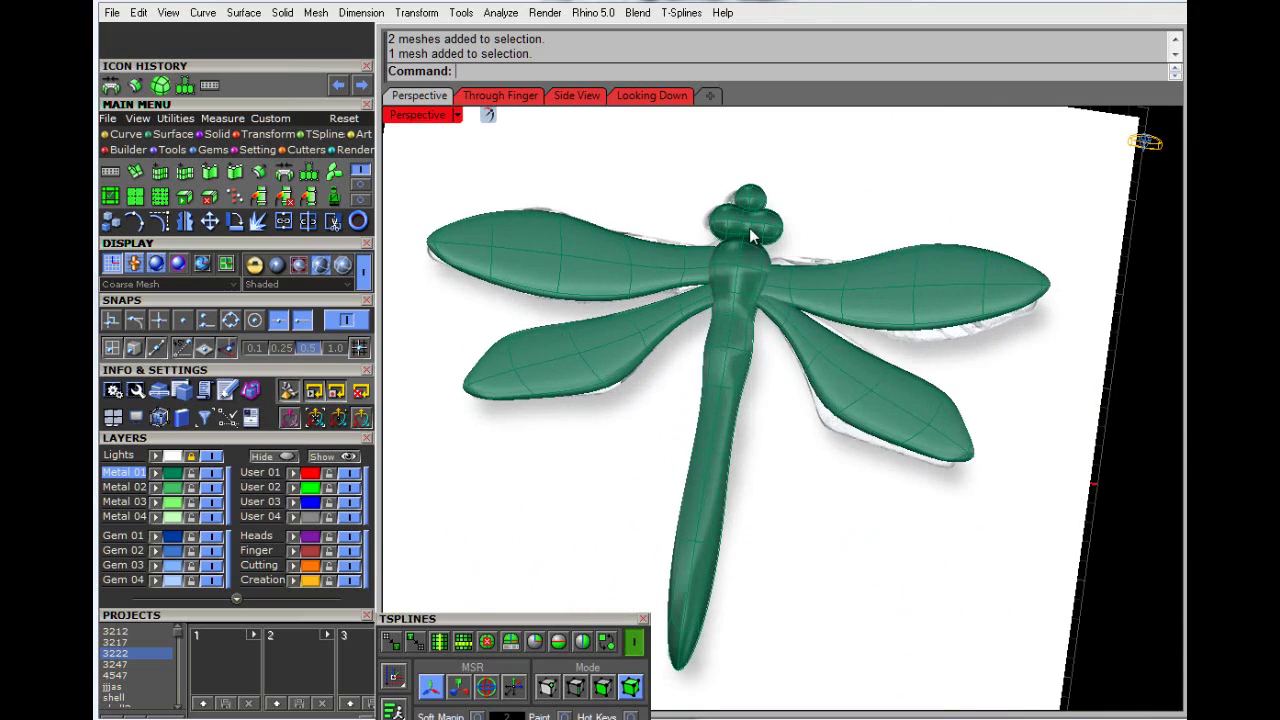
scroll(740, 212, down, 3)
scroll(739, 205, up, 6)
scroll(764, 351, down, 2)
right_drag(784, 390, 840, 339)
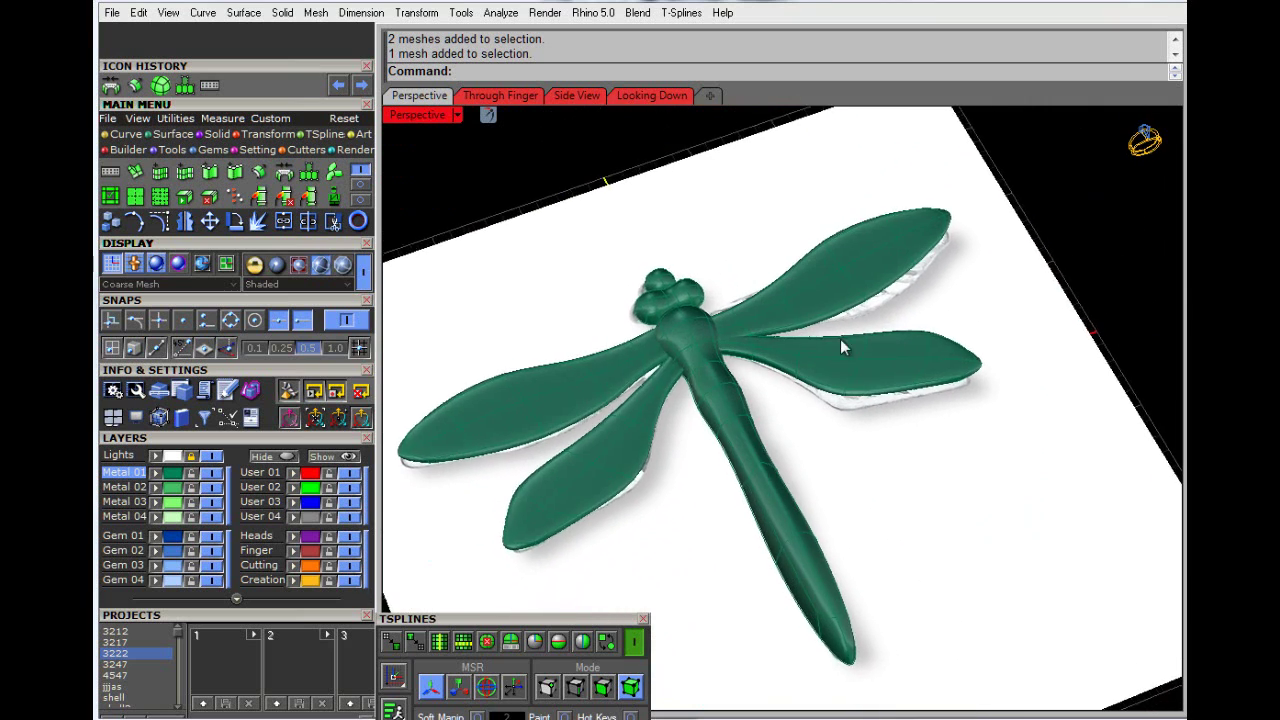
Step: Pull the edge at the rear bulge of the right rear wing outward to match the reference outline
scroll(847, 394, up, 3)
right_drag(862, 433, 834, 428)
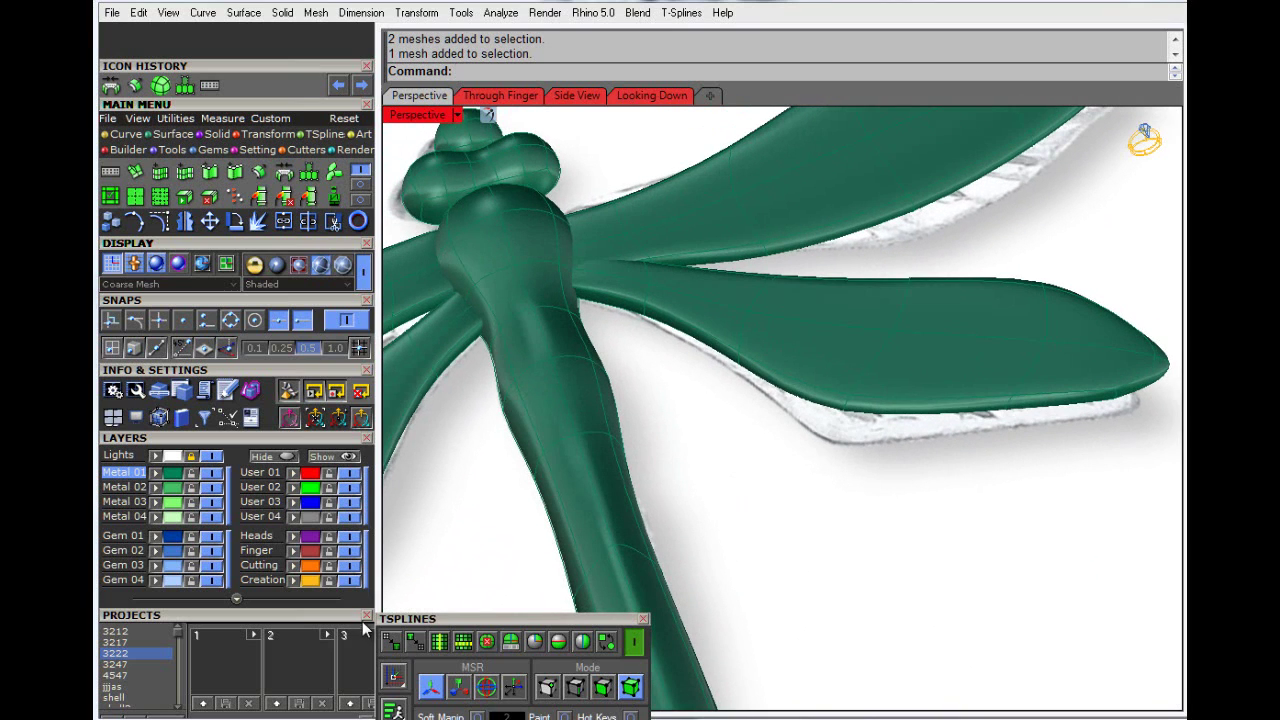
click(575, 686)
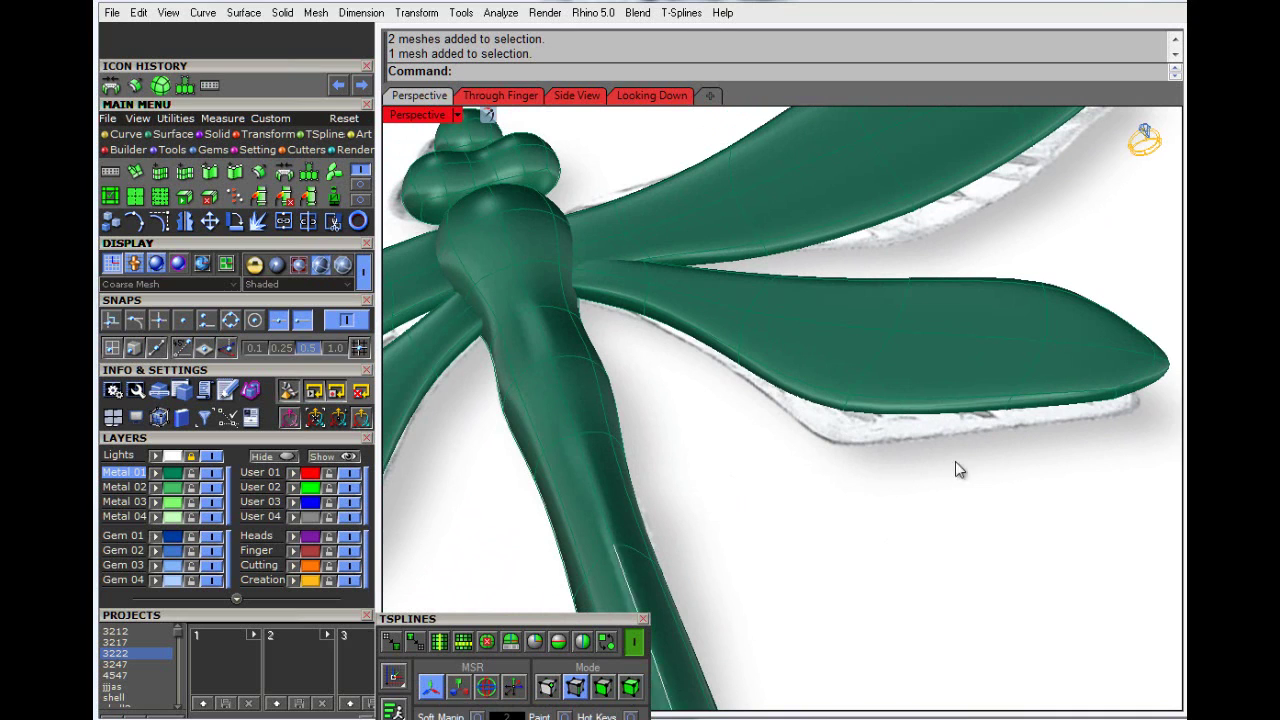
click(849, 418)
right_drag(860, 428, 865, 430)
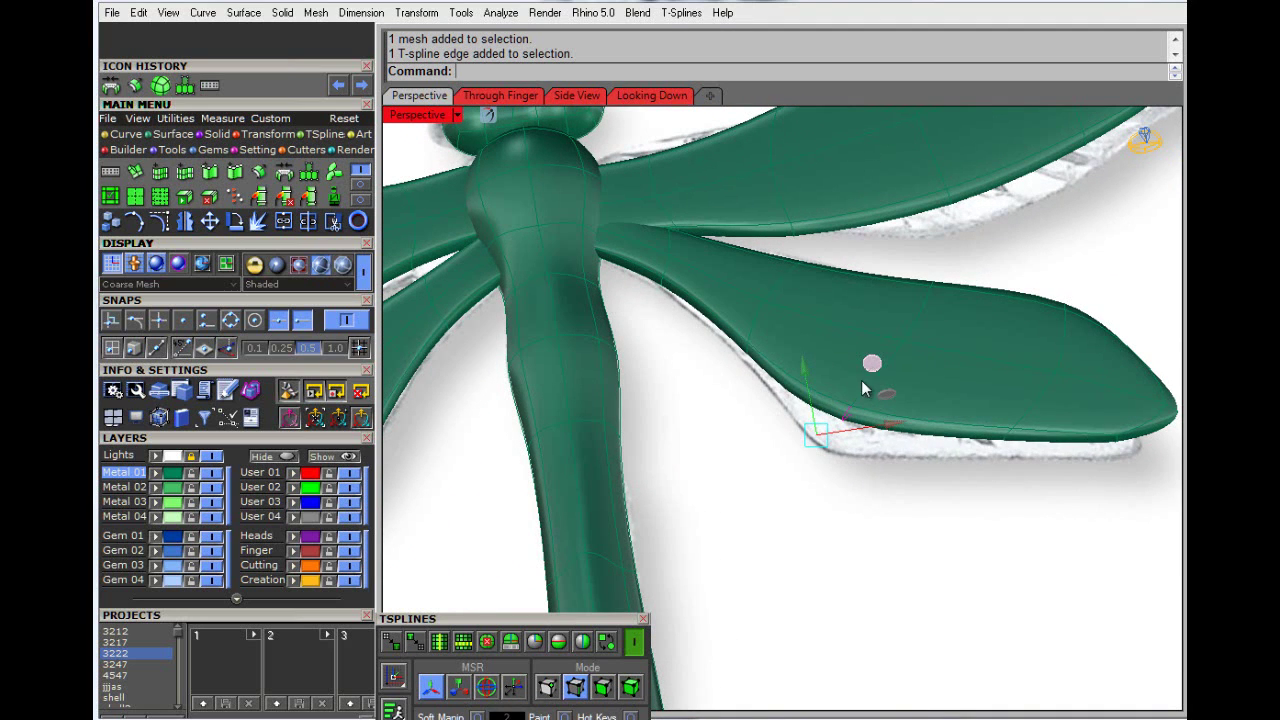
mouse_move(868, 363)
mouse_down()
mouse_move(840, 411)
mouse_move(853, 406)
mouse_up()
click(861, 527)
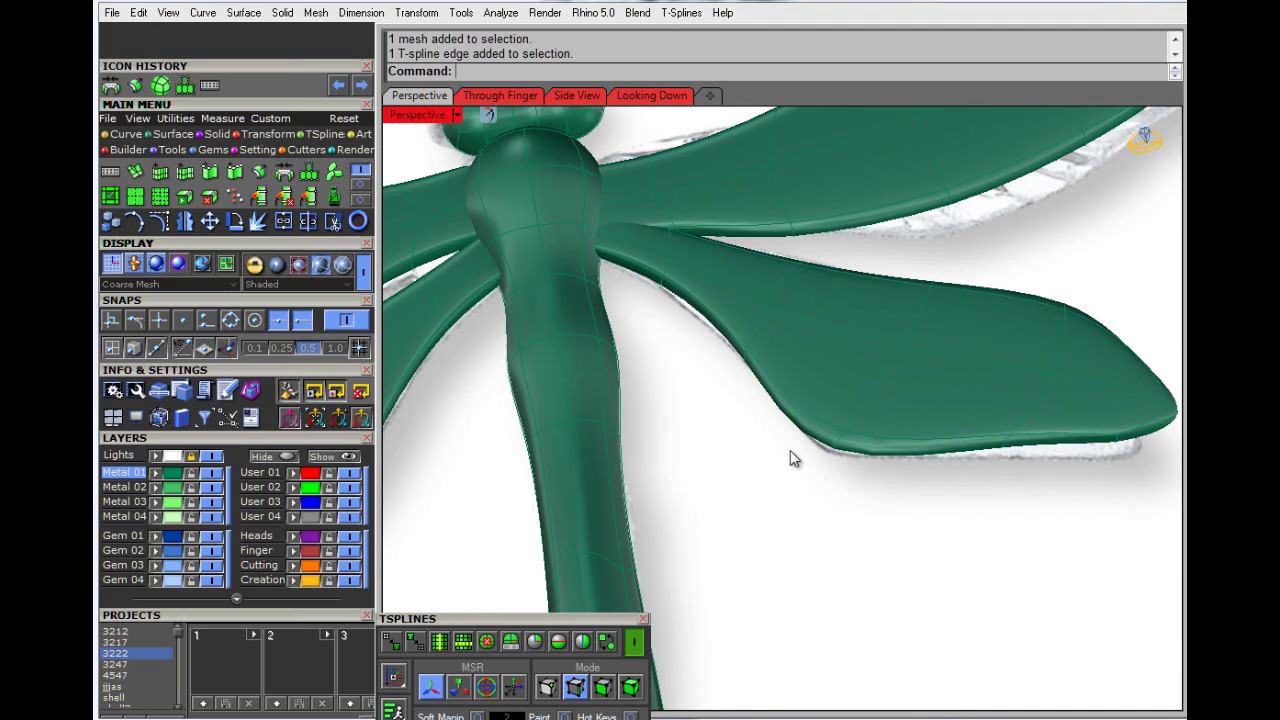
Step: Pull a T-spline edge on the right front wing's trailing side outward toward the reference outline
scroll(791, 452, down, 6)
right_drag(849, 542, 817, 502)
scroll(938, 305, up, 6)
right_drag(962, 333, 945, 358)
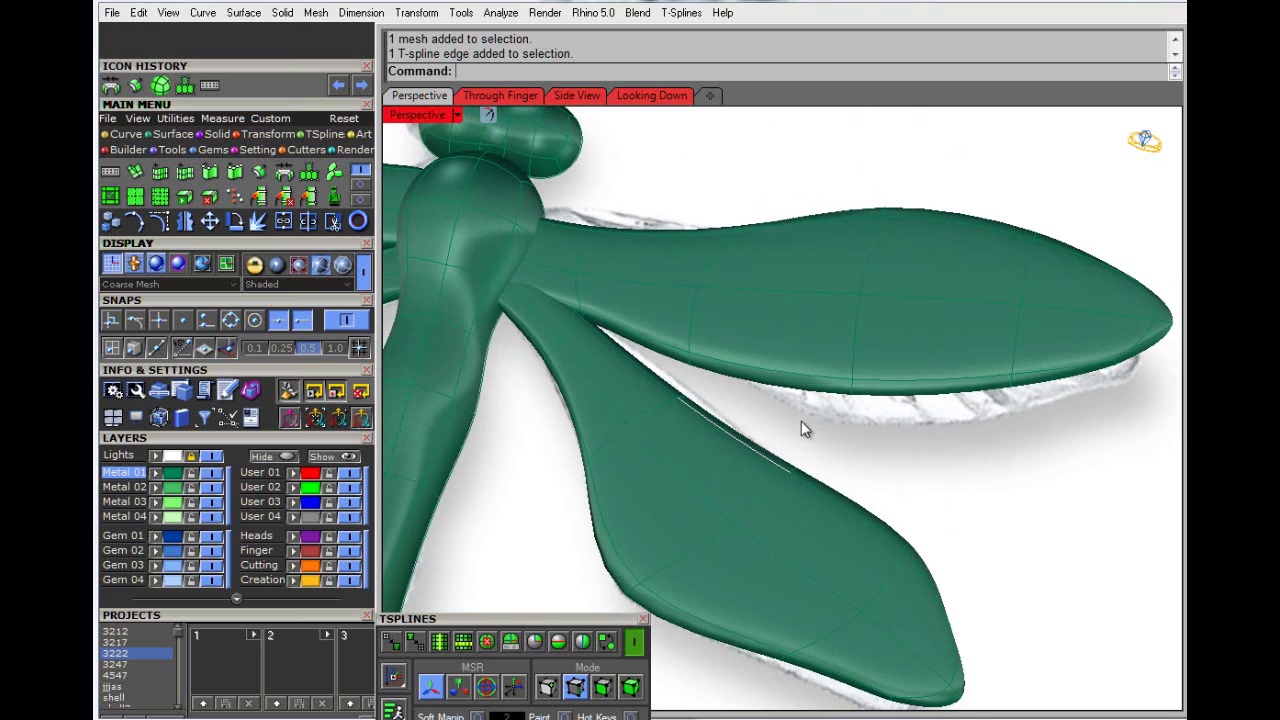
click(853, 393)
drag(934, 367, 946, 402)
click(1043, 470)
Step: Pull a T-spline edge on the left front wing's leading side outward to meet the reference outline
right_drag(982, 466, 929, 380)
scroll(929, 380, down, 2)
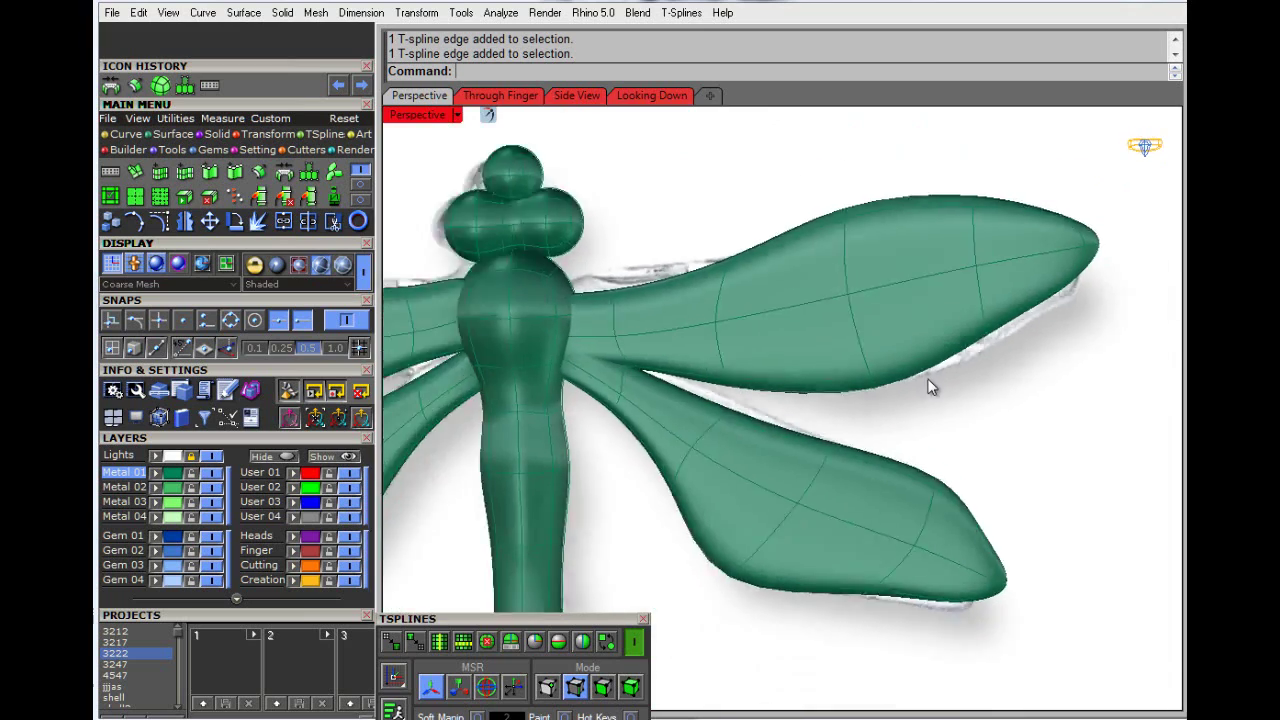
scroll(667, 357, down, 3)
scroll(667, 357, up, 5)
right_drag(691, 363, 889, 465)
scroll(889, 466, up, 3)
click(840, 532)
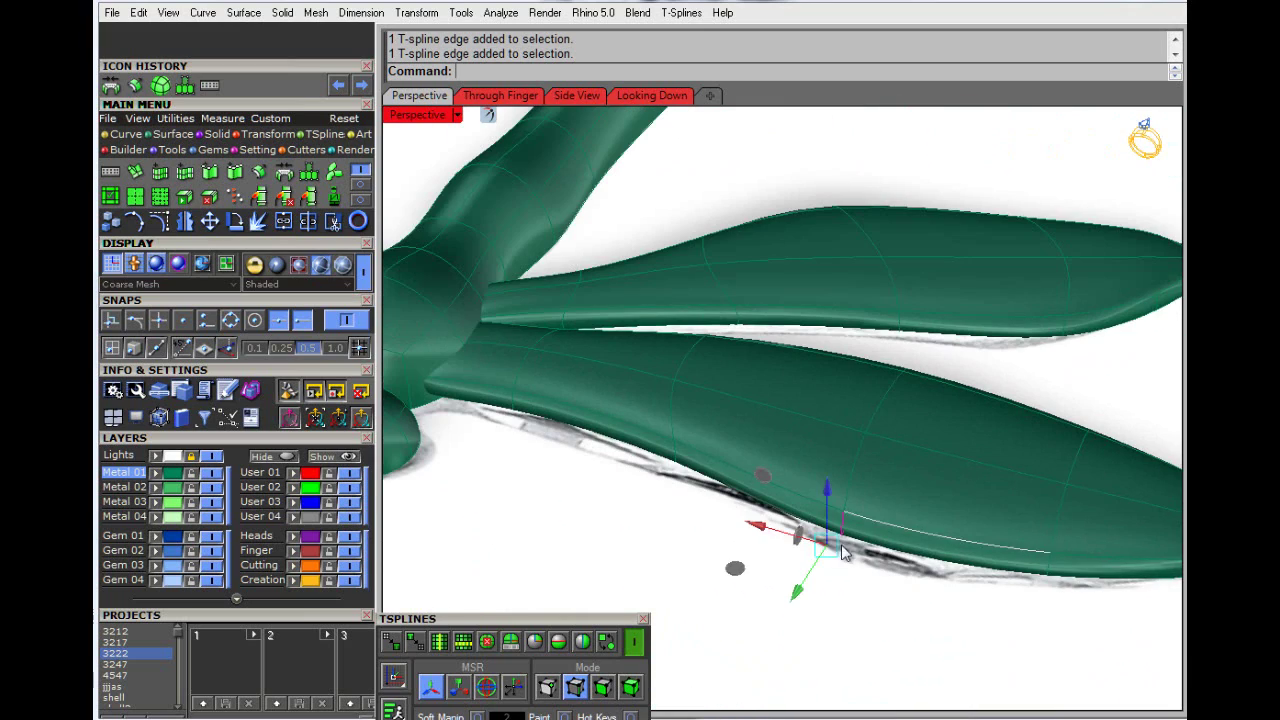
drag(797, 594, 780, 614)
click(671, 580)
Step: Examine the reshaped dragonfly from above, checking all four wings and the body against the reference image
scroll(935, 364, down, 3)
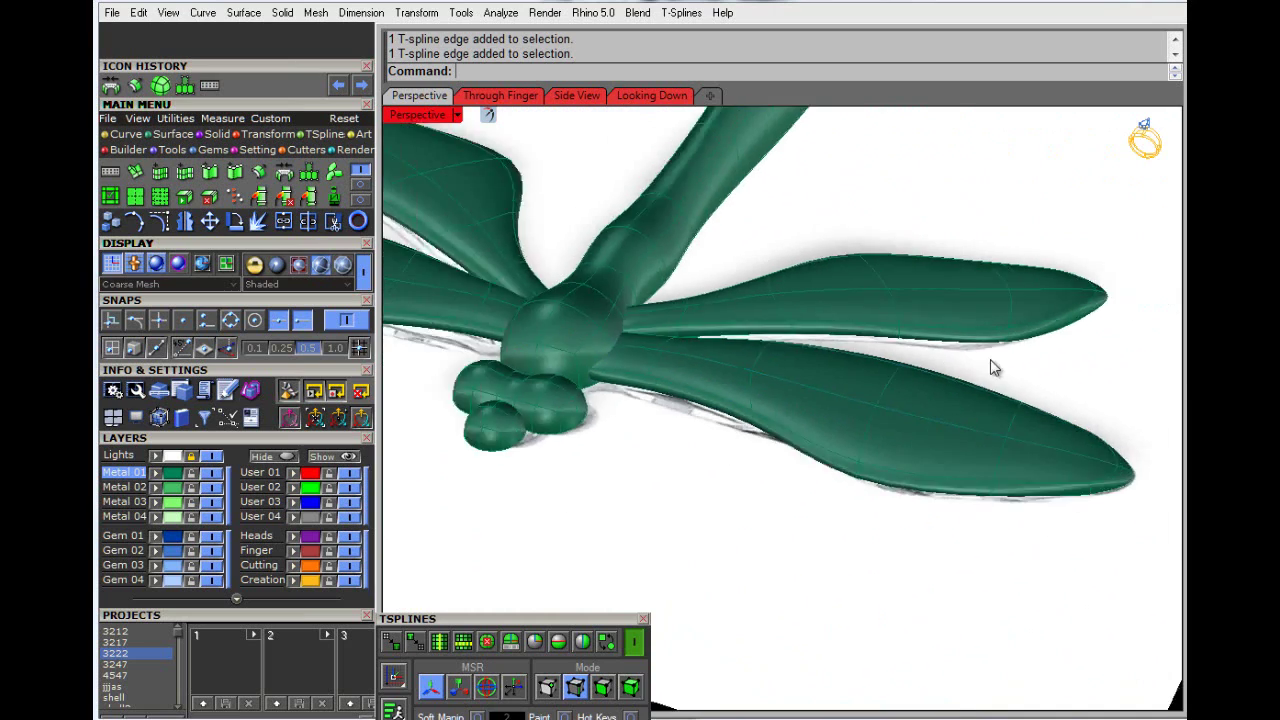
scroll(990, 362, down, 3)
right_drag(840, 420, 605, 470)
scroll(665, 417, down, 3)
right_drag(776, 567, 708, 571)
scroll(726, 543, down, 5)
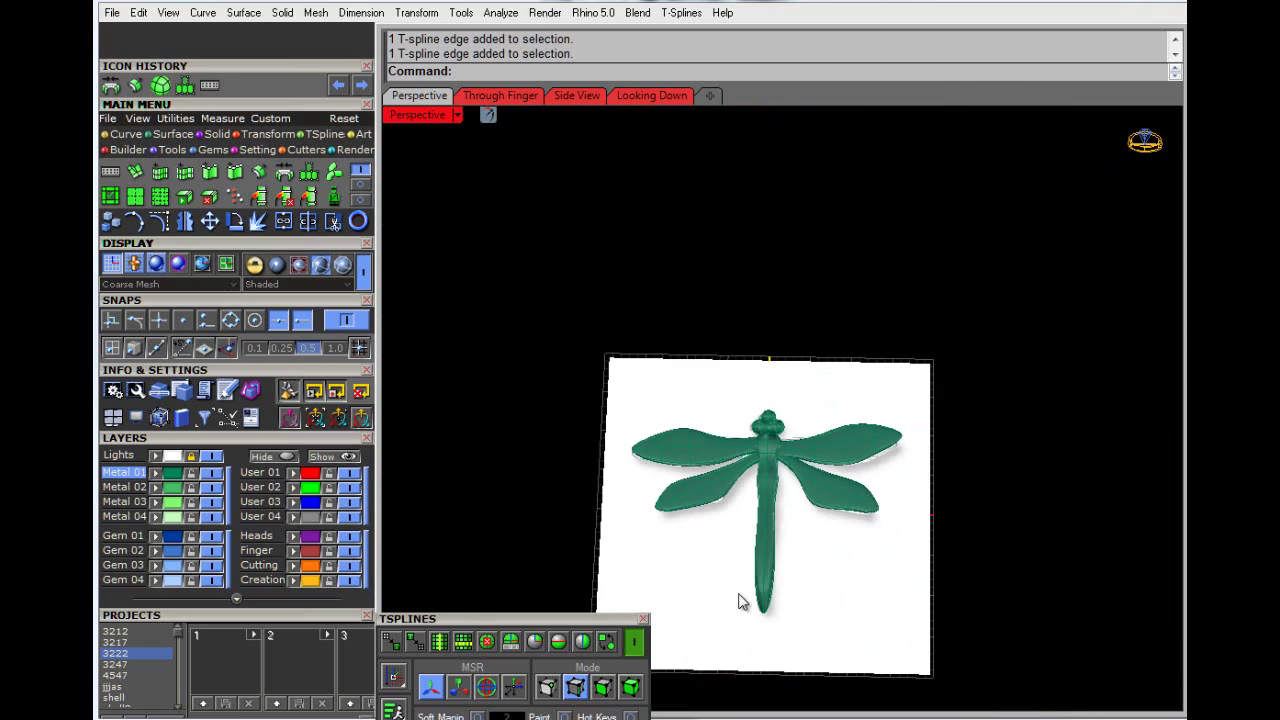
scroll(742, 601, up, 2)
scroll(755, 500, up, 4)
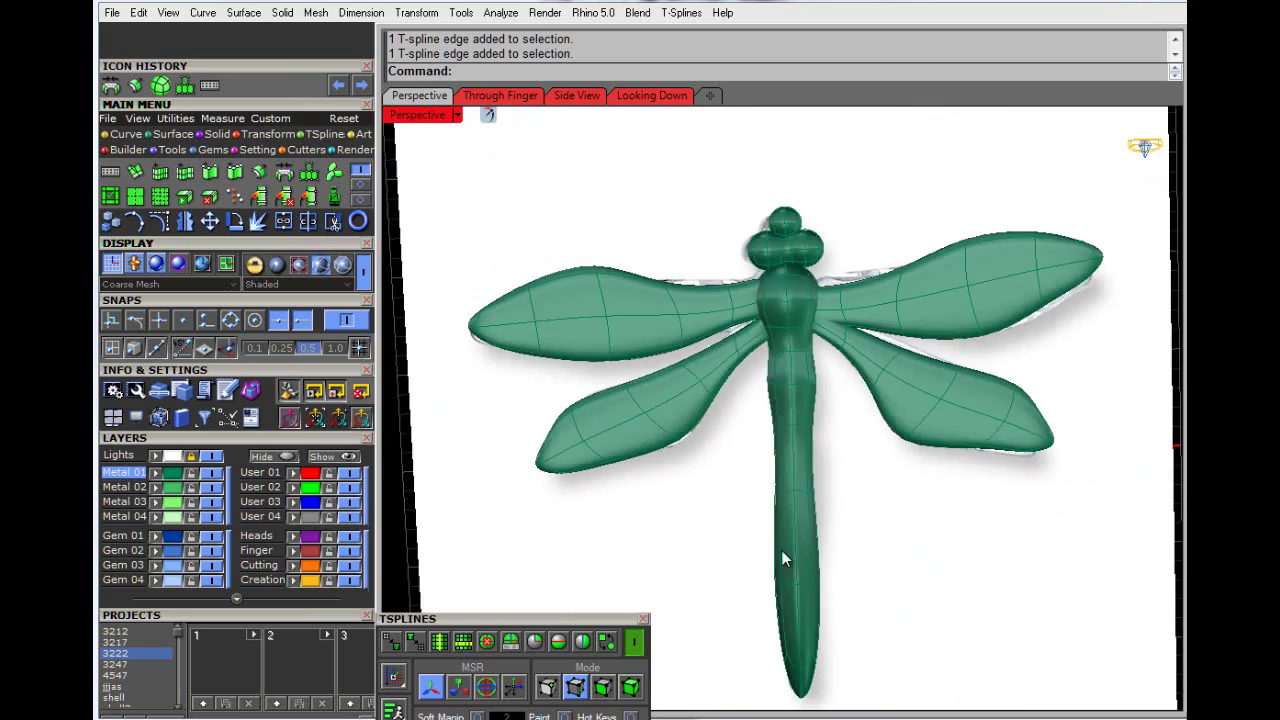
scroll(854, 537, down, 3)
scroll(960, 594, up, 3)
scroll(918, 585, down, 2)
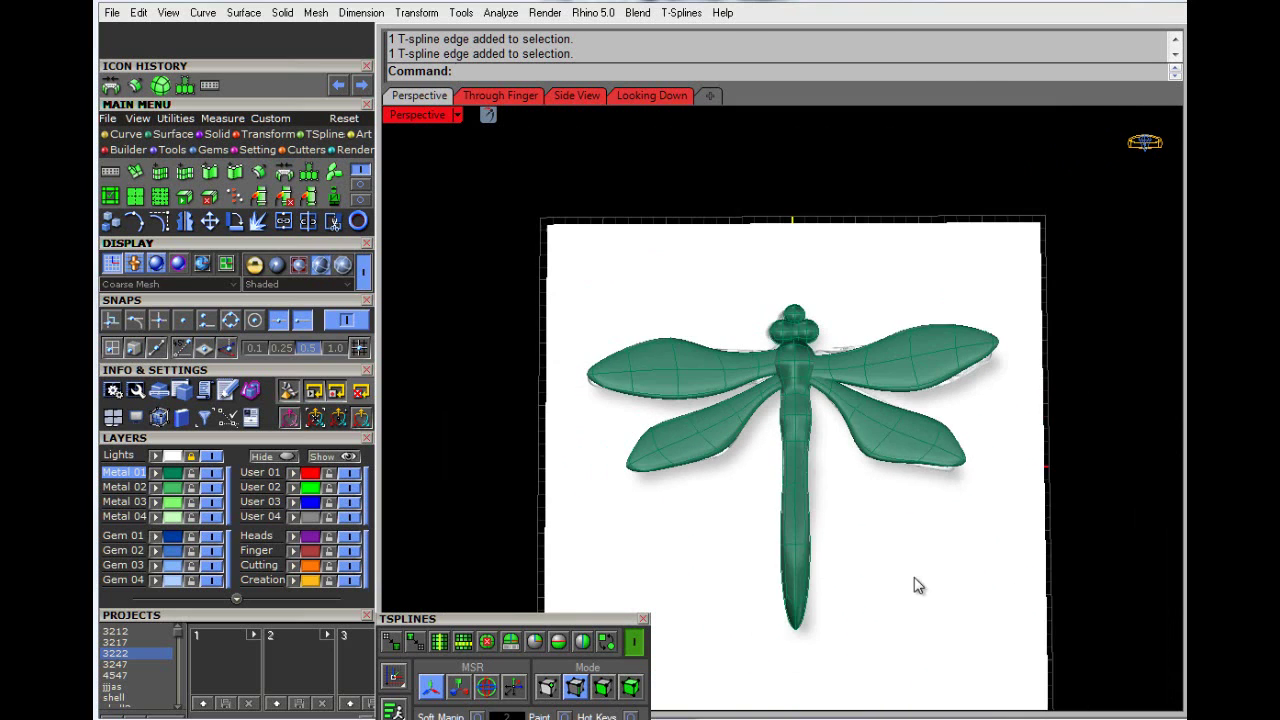
right_drag(909, 583, 891, 607)
scroll(906, 582, up, 2)
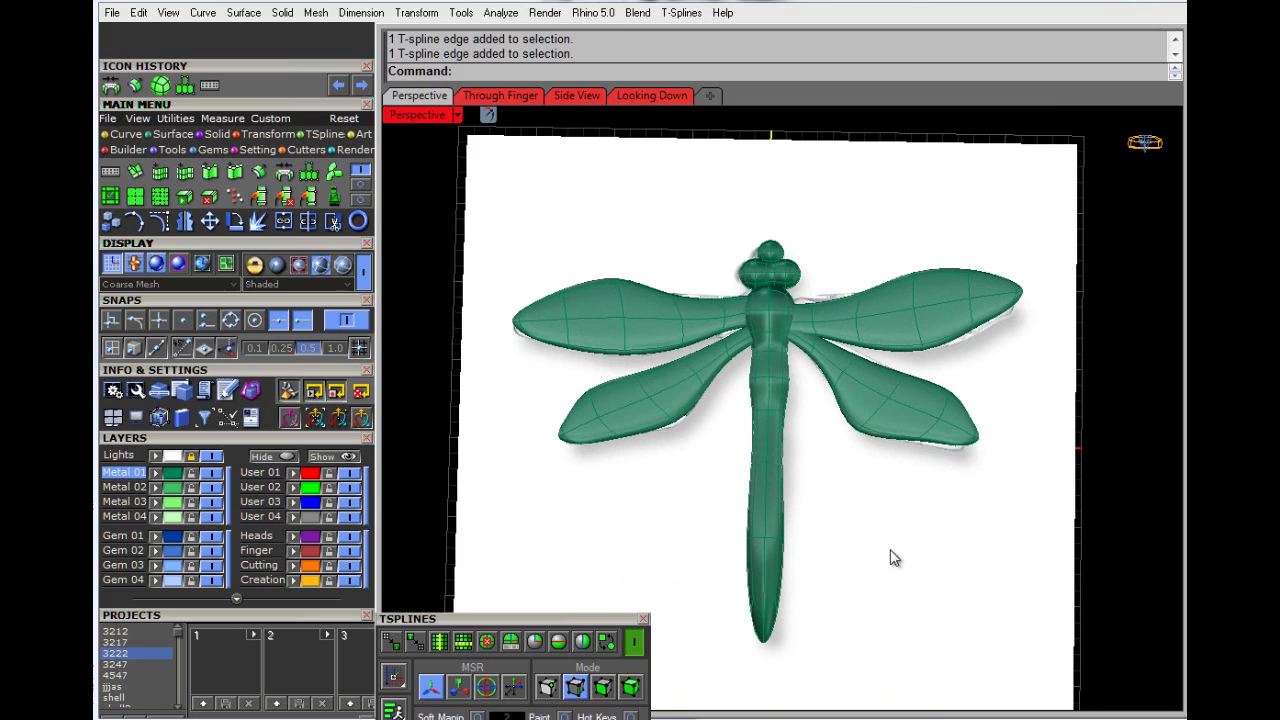
scroll(890, 549, up, 2)
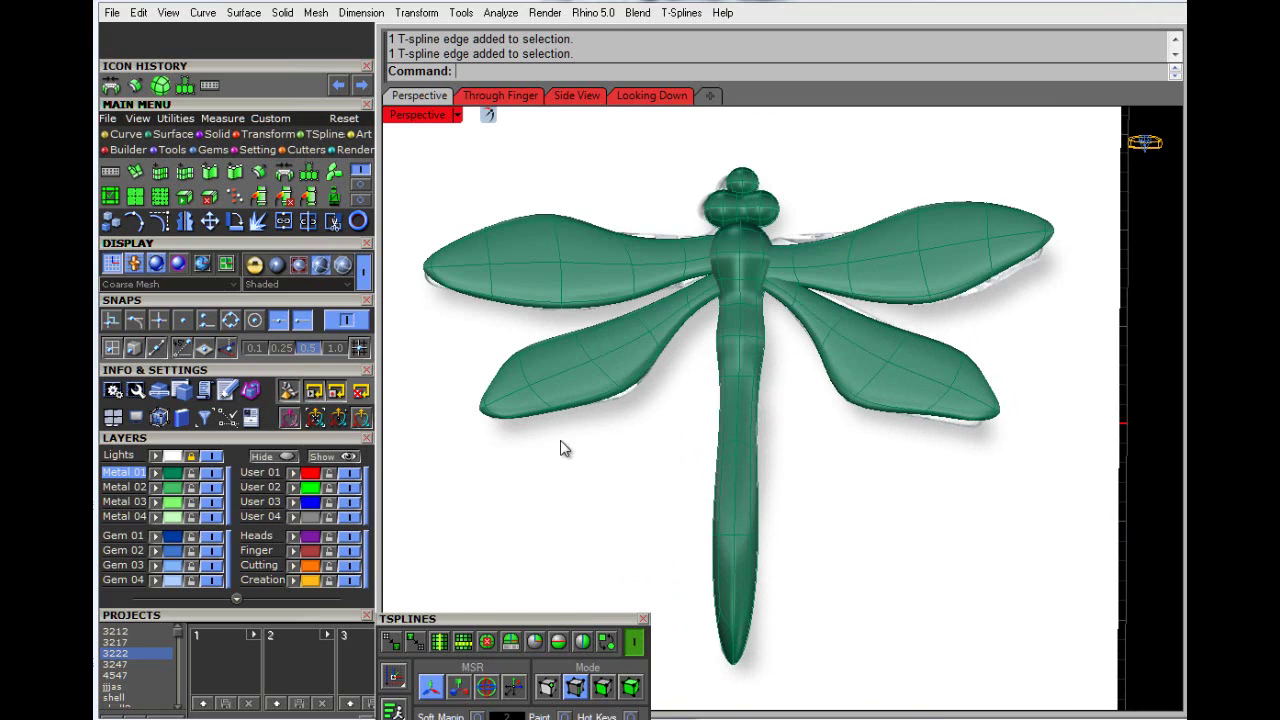
Step: Make Metal 02 the current layer and hide the Metal 01 layer so the reference image shows
click(212, 478)
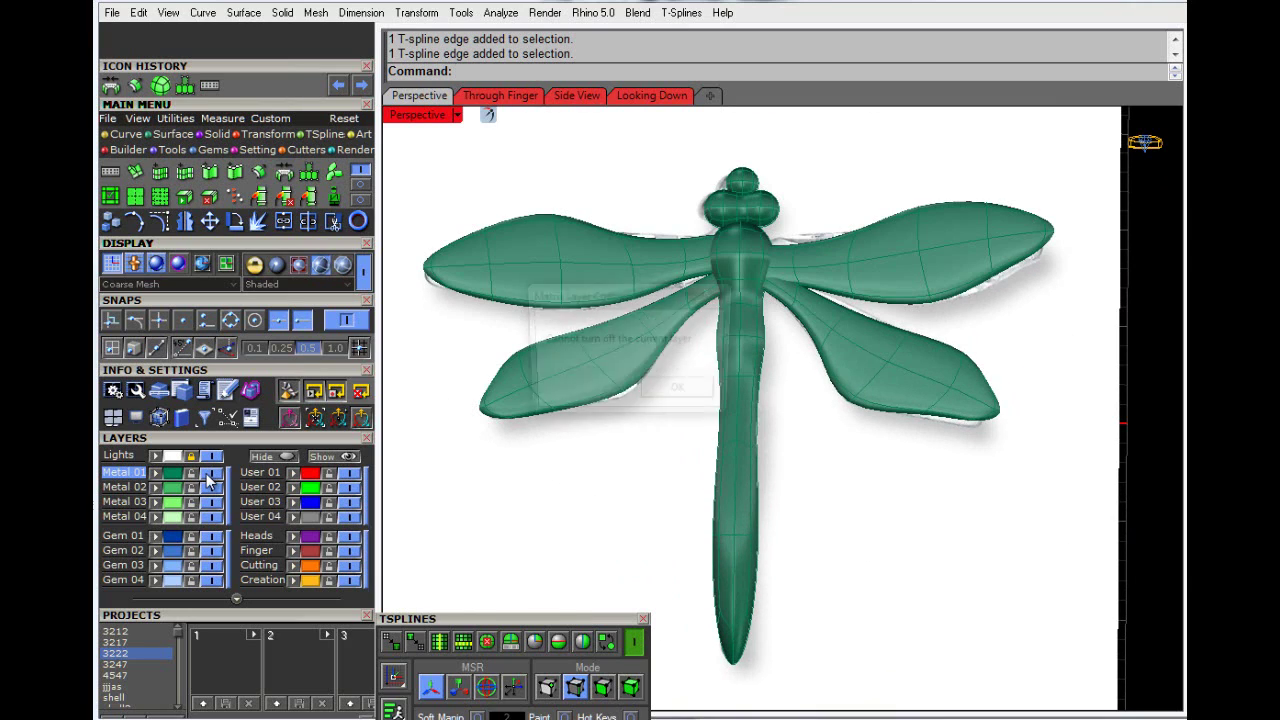
click(680, 393)
click(131, 488)
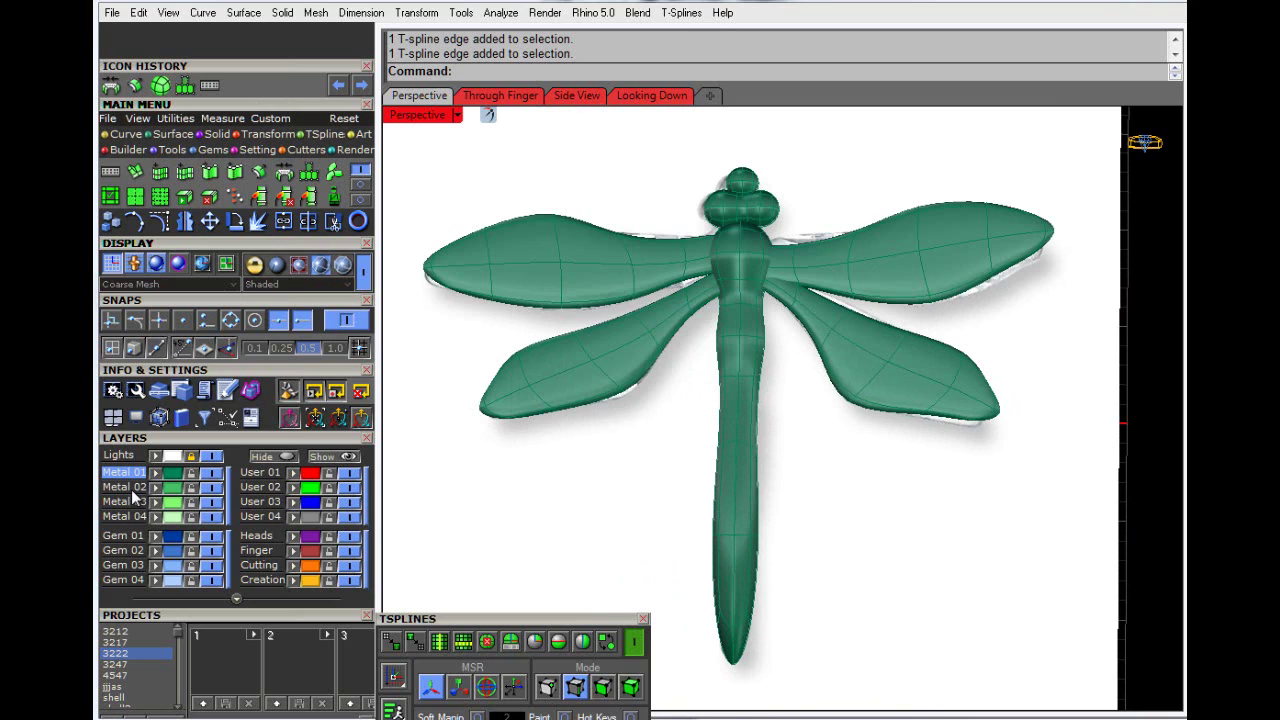
click(221, 474)
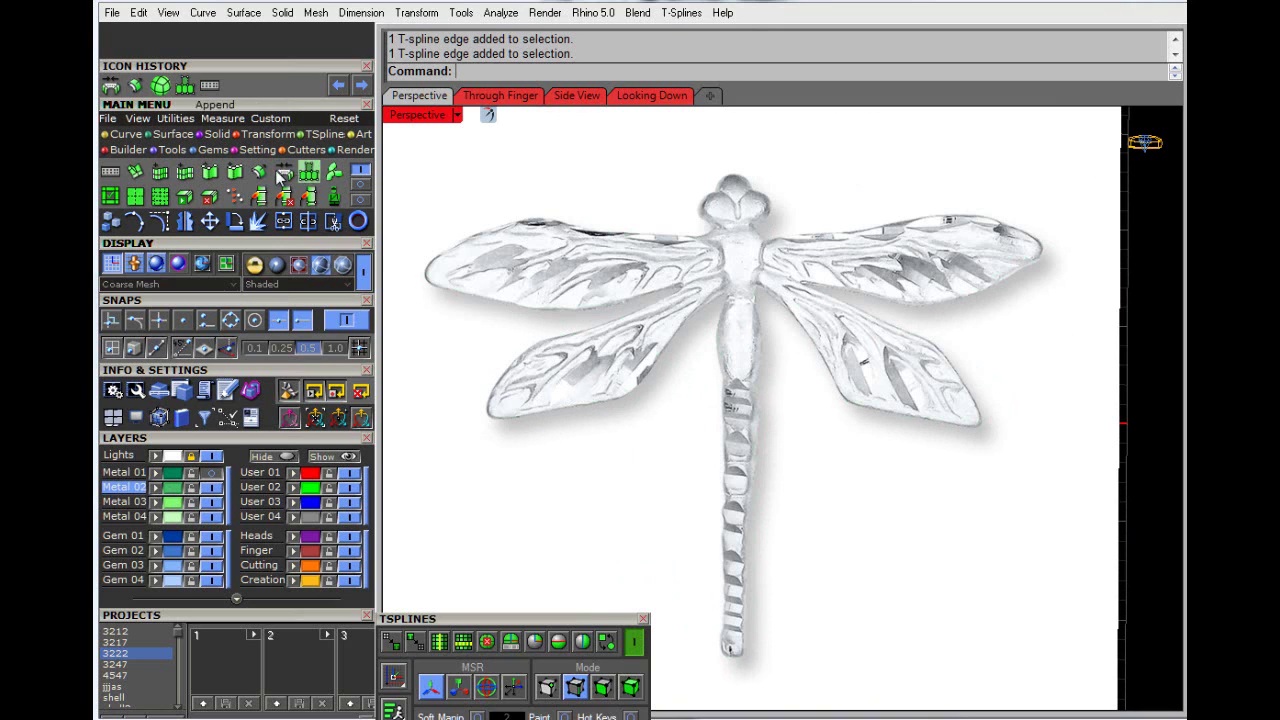
Step: Draw a three-point interpolated curve branching from the left front wing's leading vein near the tip, back toward the wing's centreline
click(126, 134)
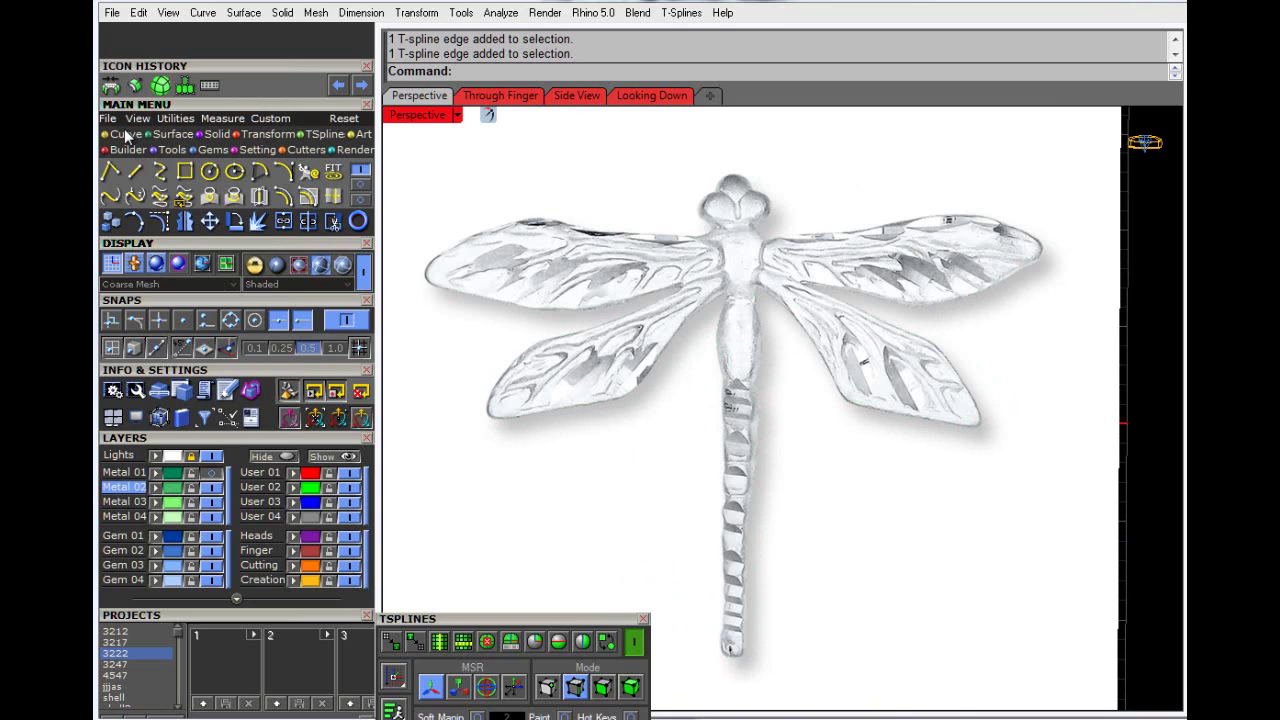
click(158, 178)
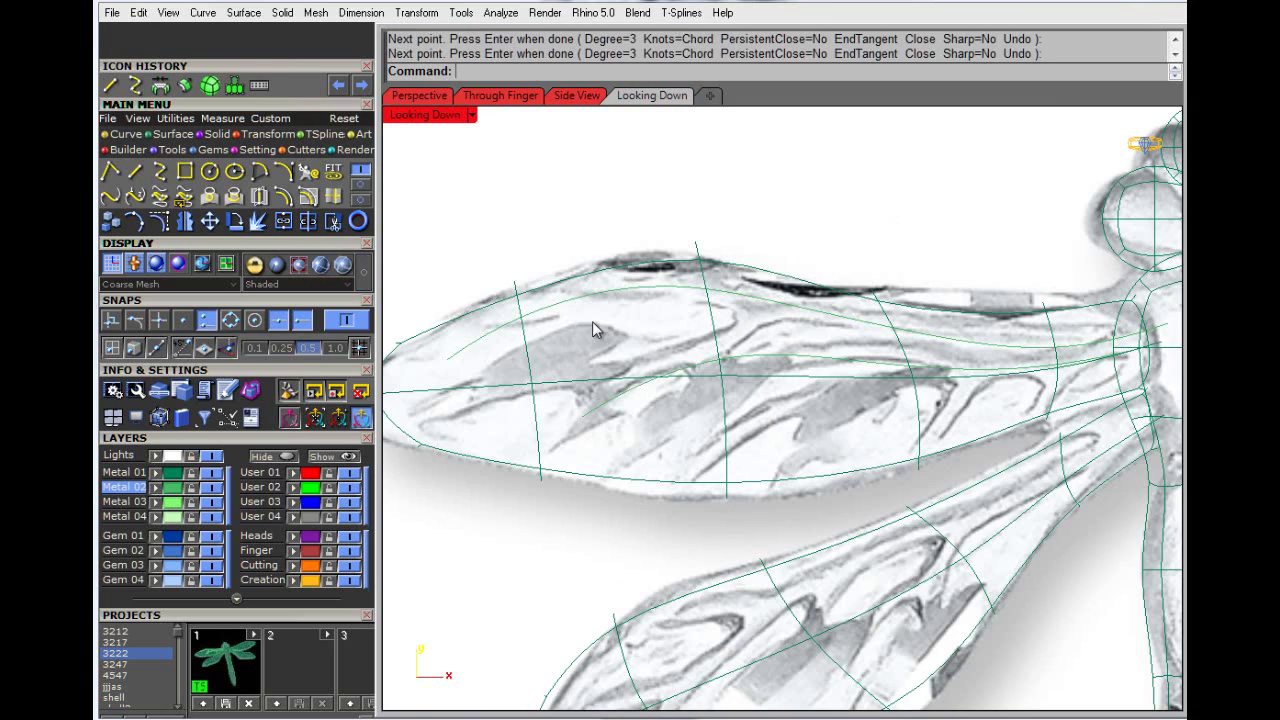
key(Return)
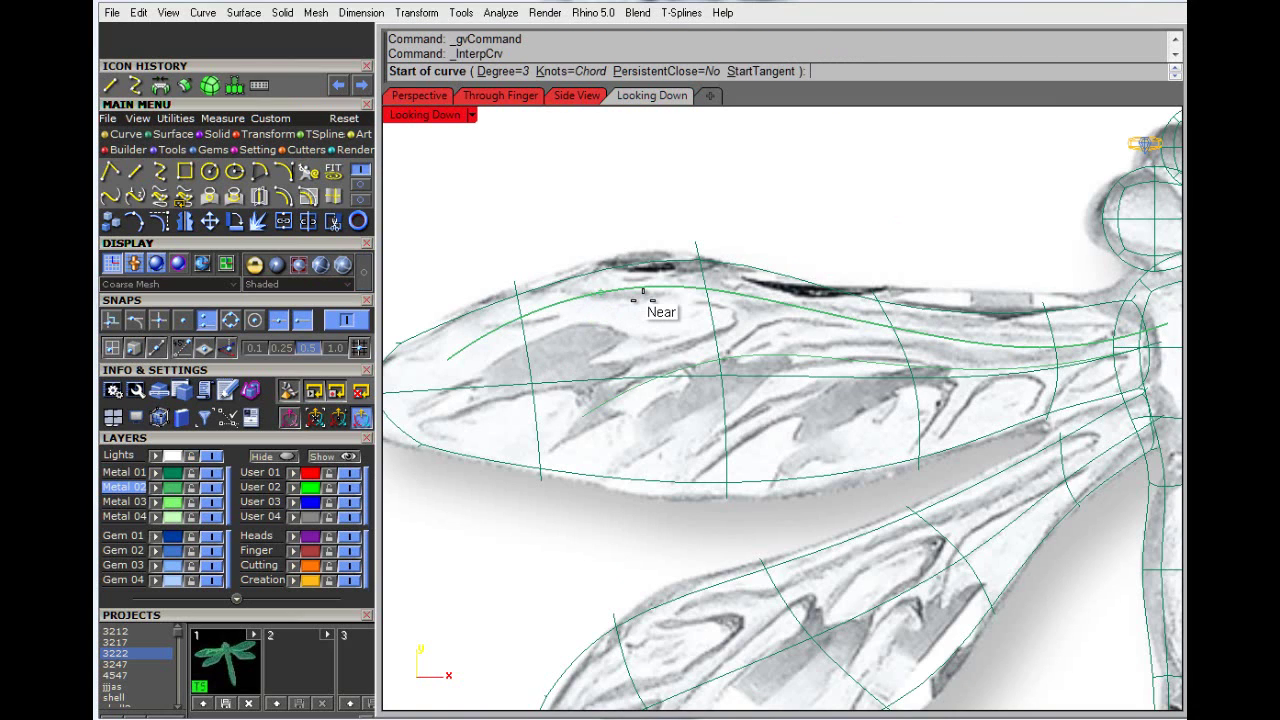
click(636, 288)
click(577, 328)
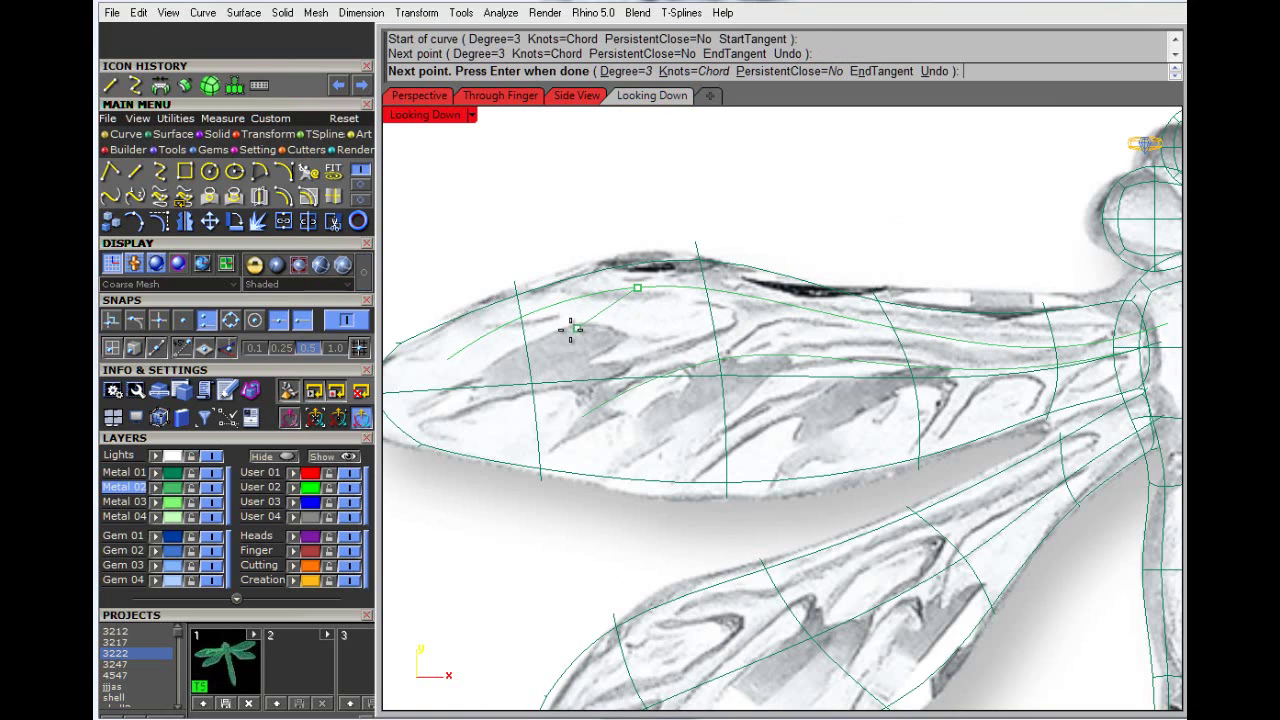
click(516, 400)
key(Return)
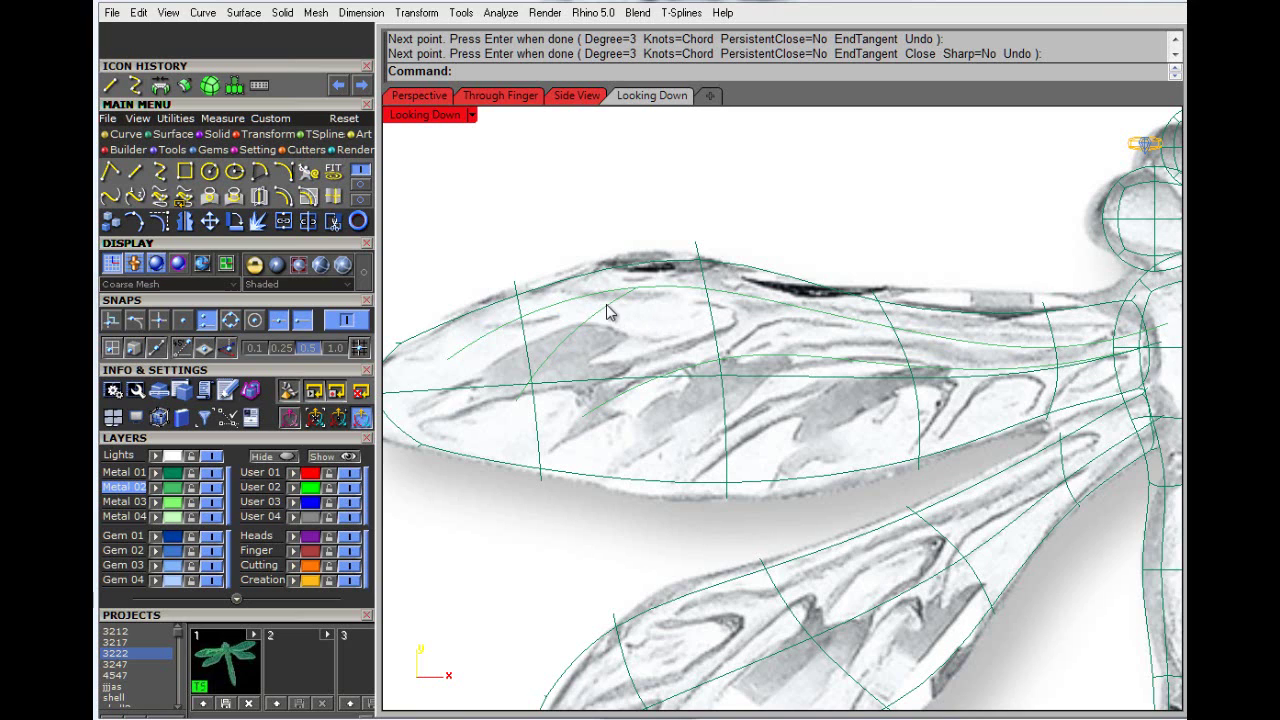
Step: Make Creation the current layer and draw a second three-point branch curve off the left front wing's leading vein, closer to the body
click(286, 581)
key(Return)
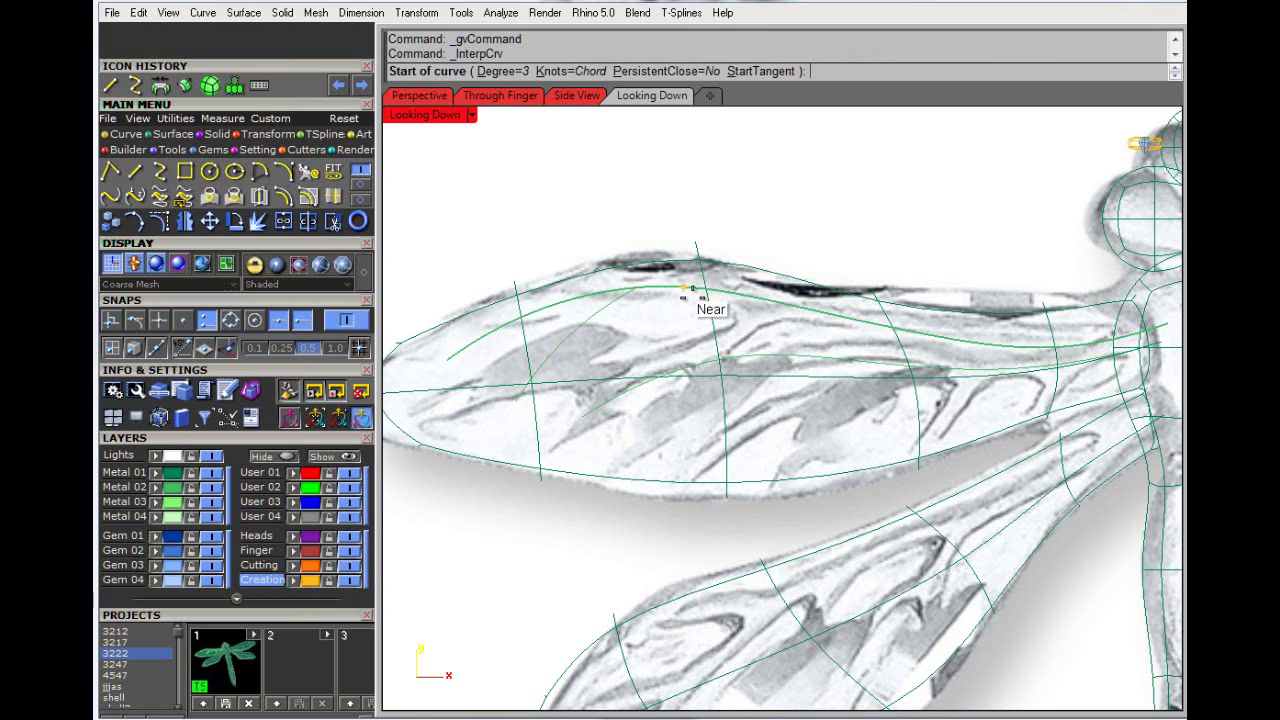
click(737, 293)
click(673, 320)
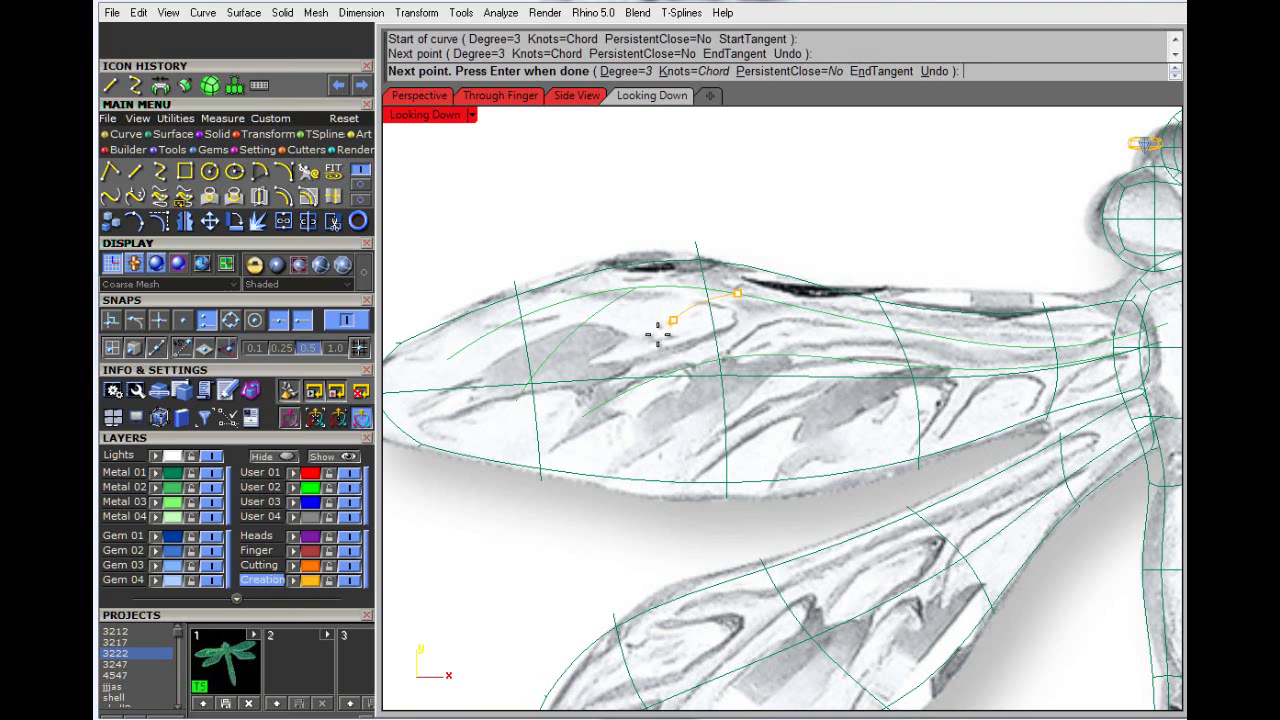
click(588, 381)
key(Return)
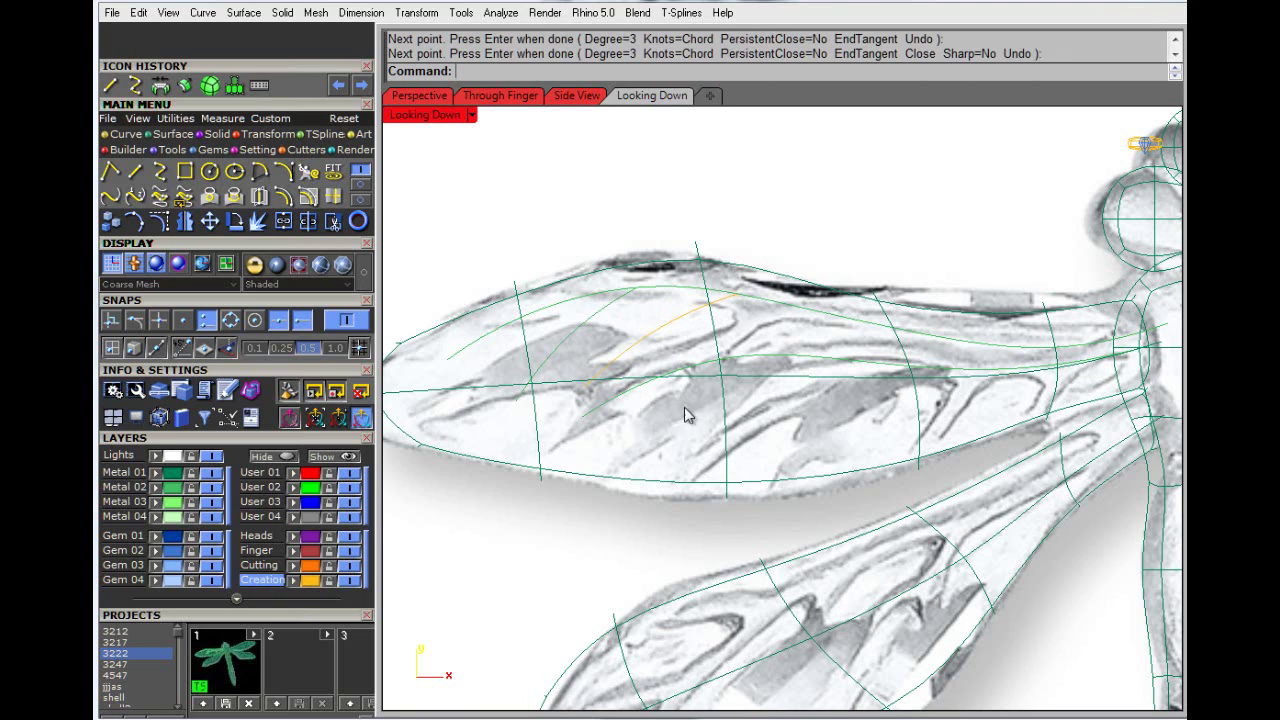
Step: Draw a three-point interpolated branch curve from the left front wing's middle vein toward its trailing edge, in the outer half
key(Return)
click(773, 356)
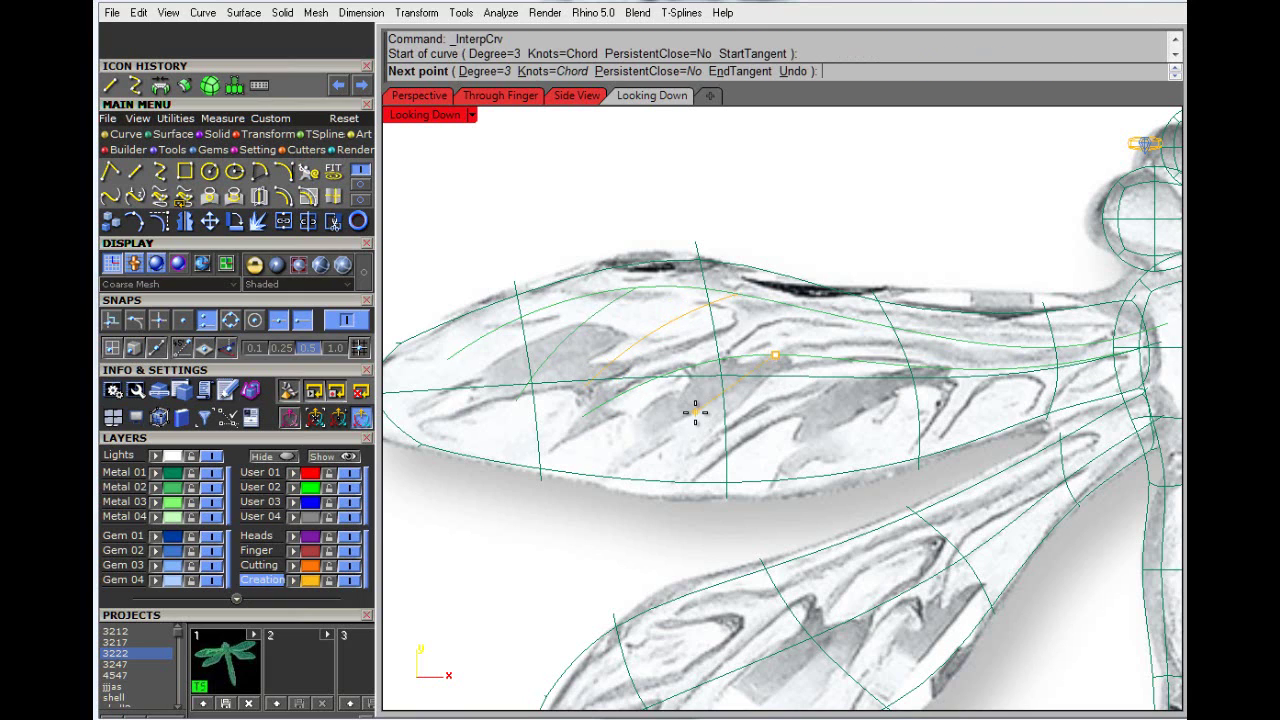
click(694, 412)
click(682, 445)
key(Return)
Step: Draw another three-point branch curve off the left front wing's middle vein, about midway between the outer branch and the body
key(Return)
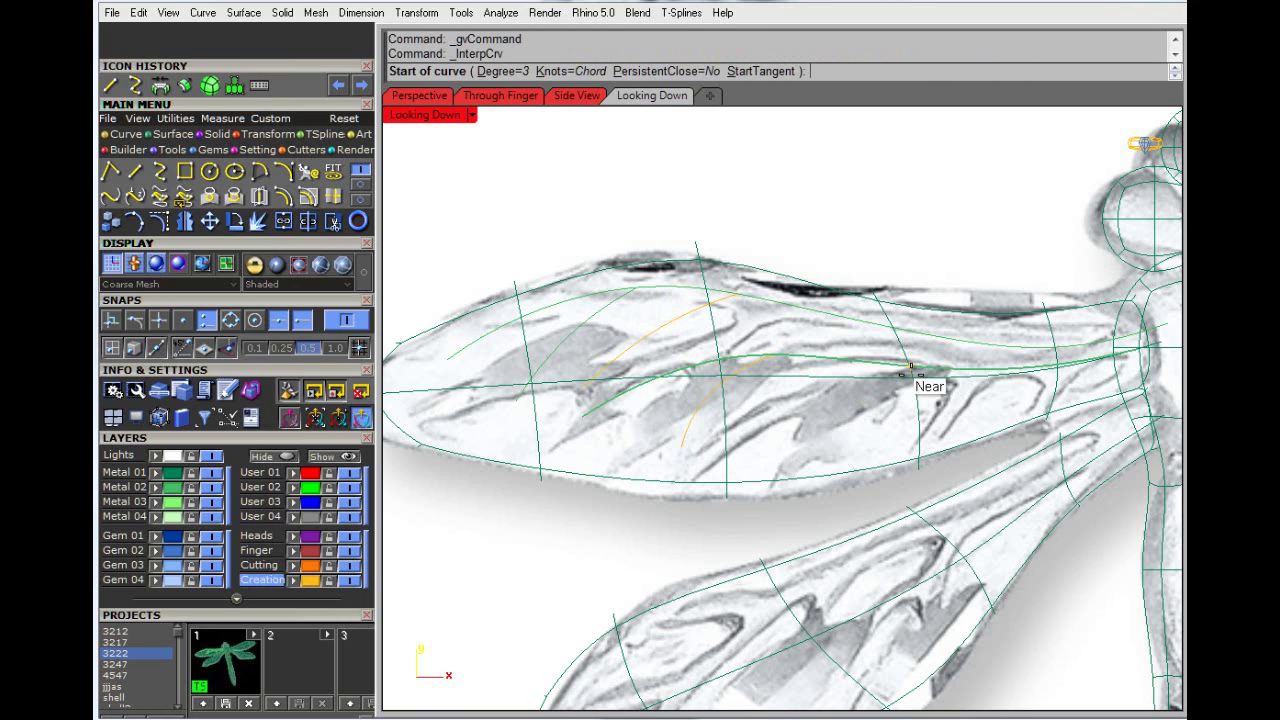
click(908, 367)
click(846, 411)
click(823, 447)
key(Return)
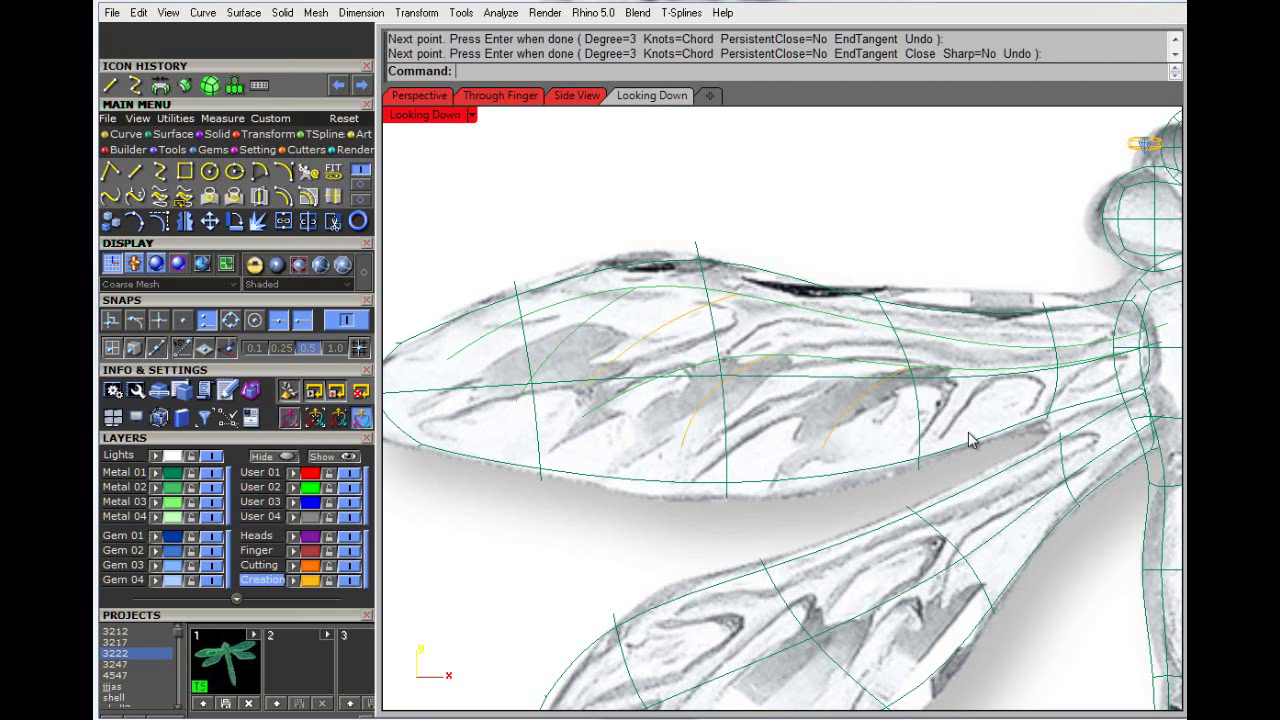
Step: Draw a short three-point branch curve off the middle vein near the root of the left front wing
key(Return)
click(1022, 370)
click(993, 396)
click(963, 425)
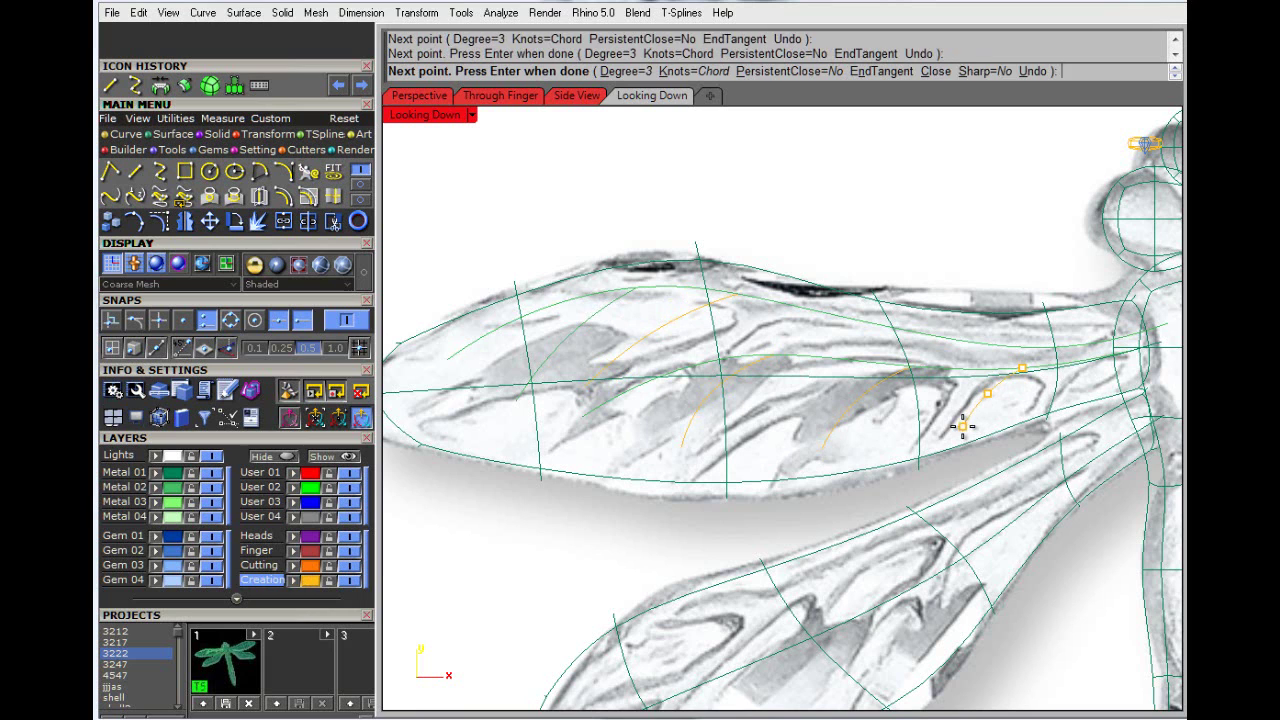
key(Return)
Step: Undo the accidental shift of the reference image and hide the Lights layer
scroll(922, 495, down, 5)
drag(464, 257, 651, 414)
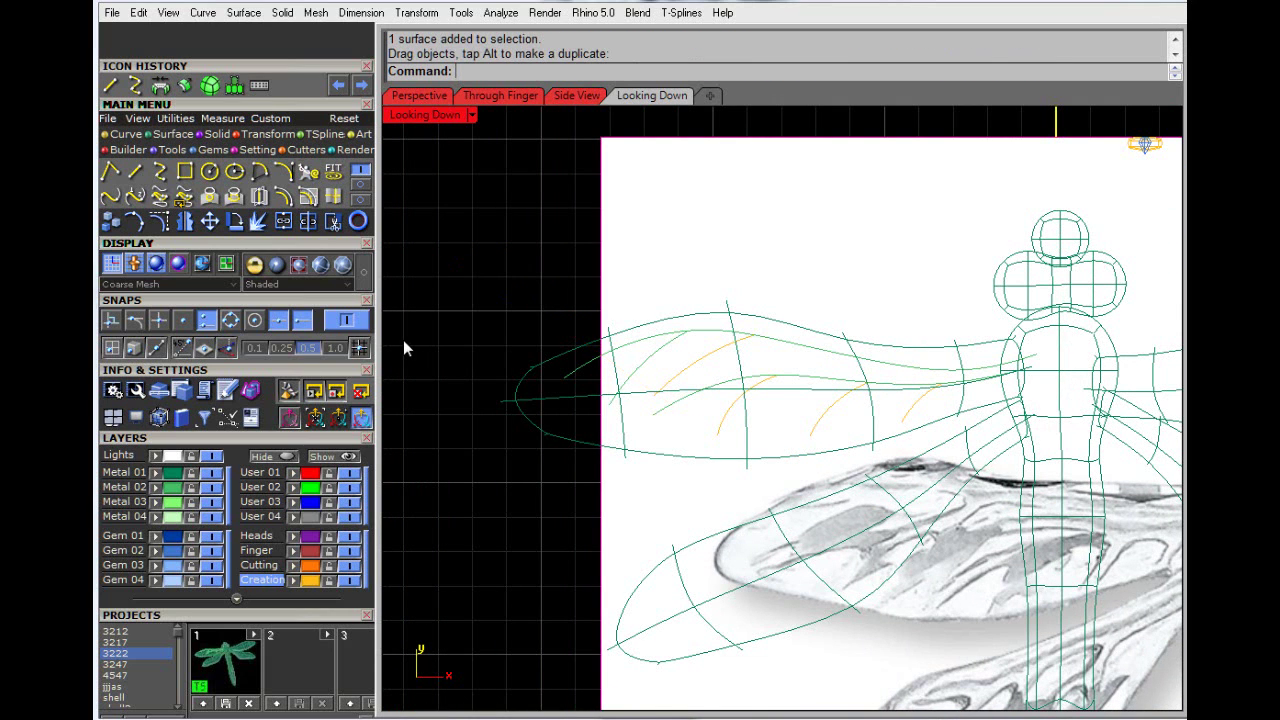
key(ctrl+z)
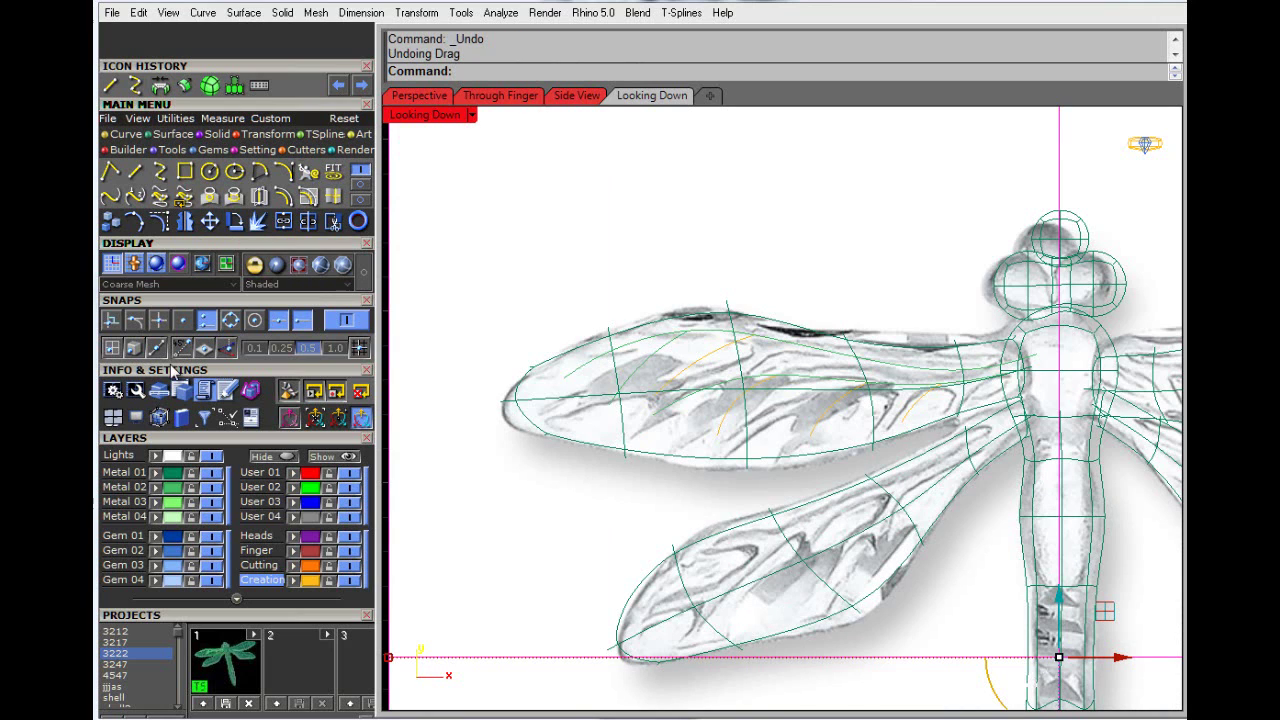
click(213, 456)
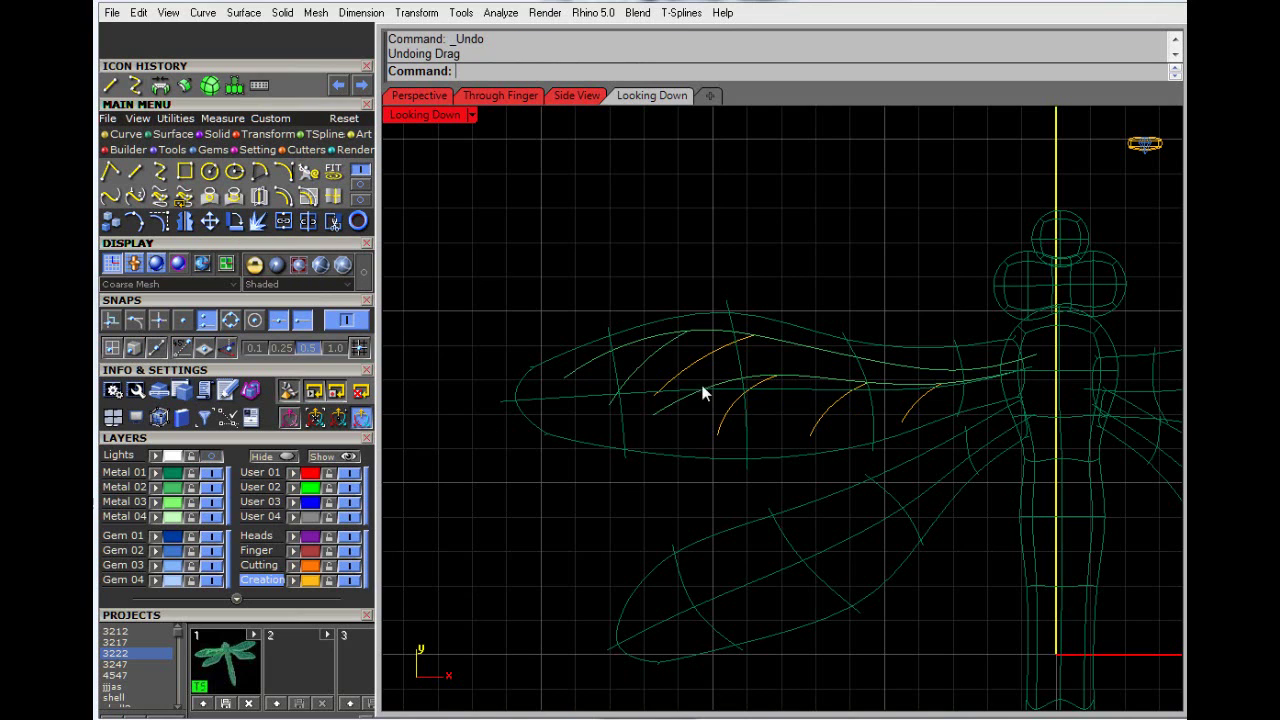
Step: Select all seven vein curves on the left front wing and move them to the User 01 layer
click(651, 352)
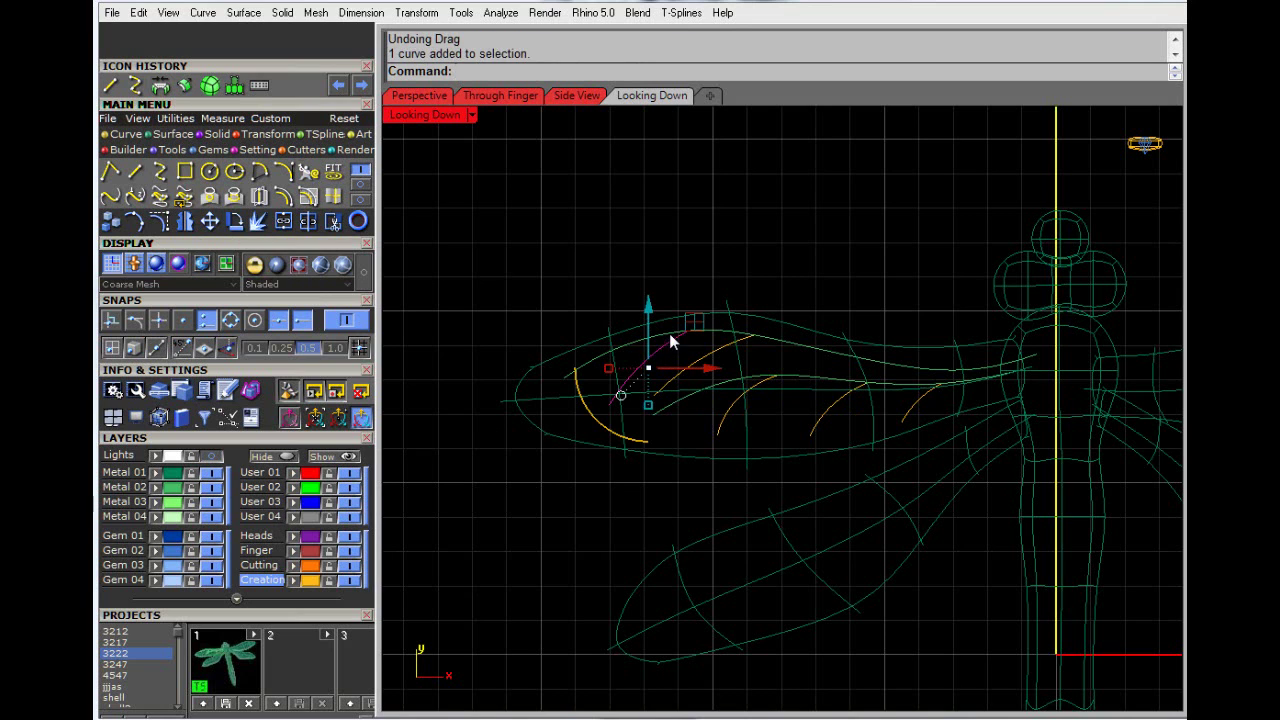
click(693, 345)
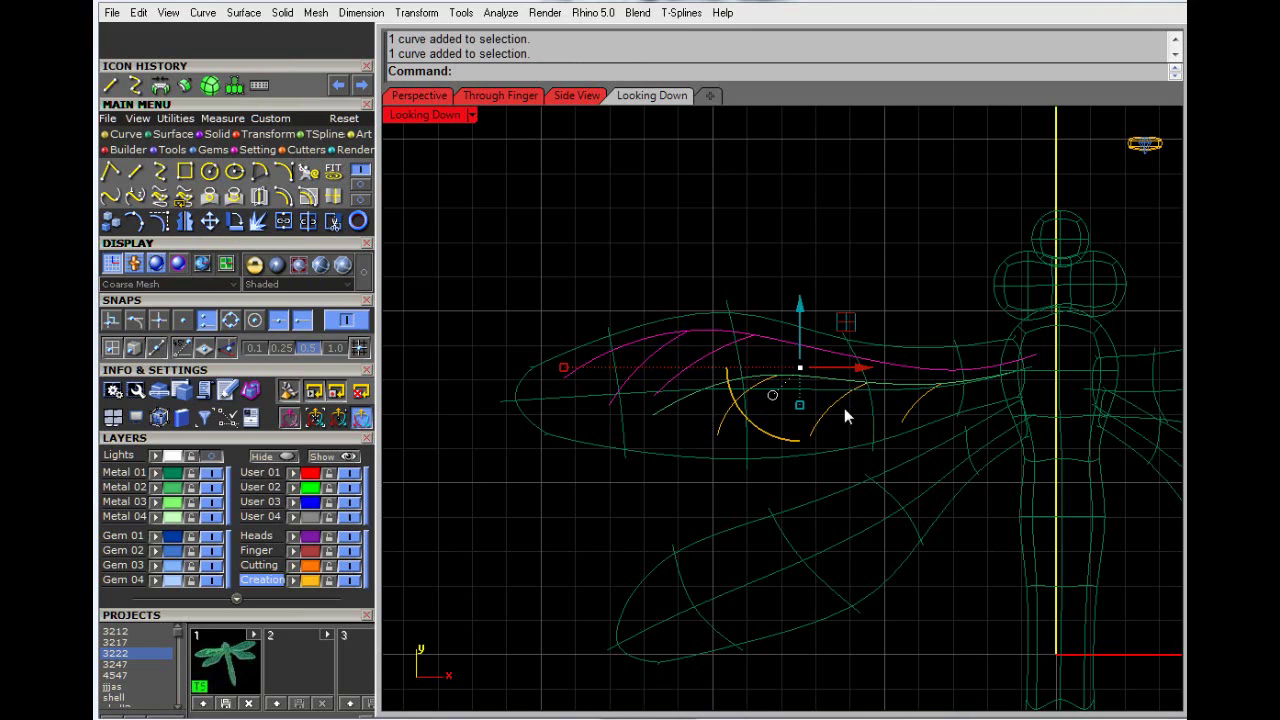
drag(823, 416, 815, 437)
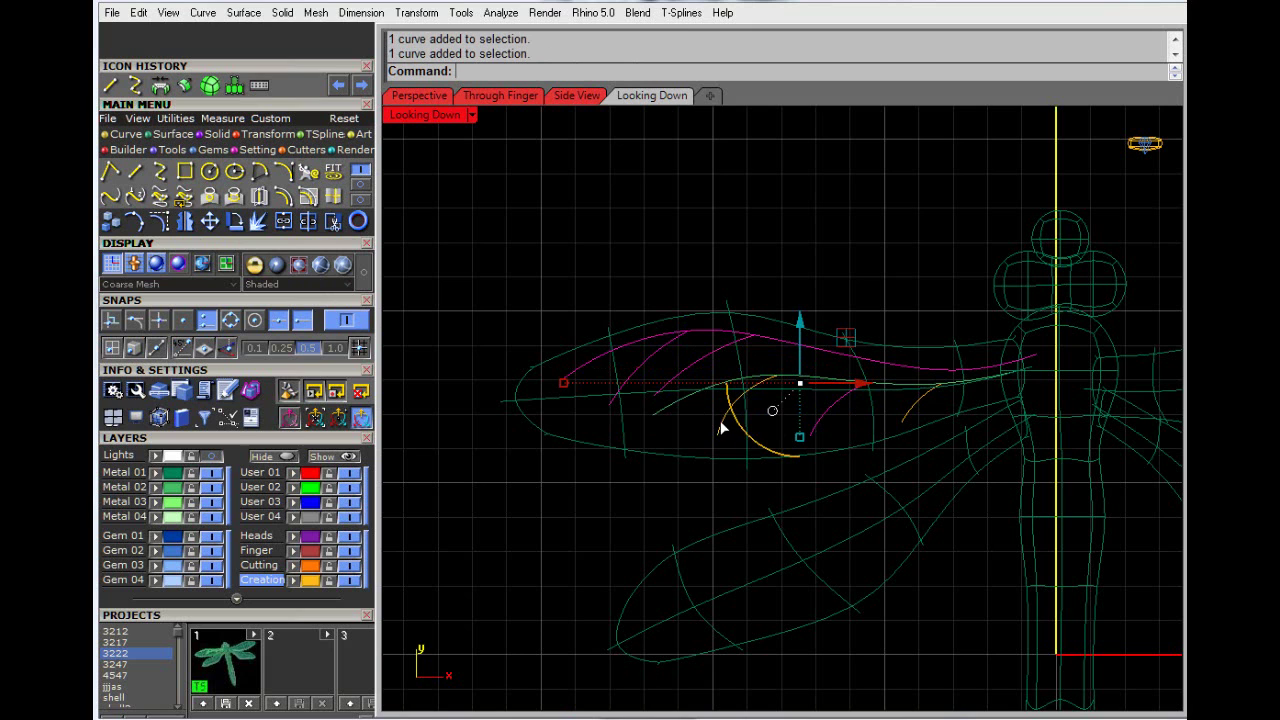
right_drag(755, 440, 706, 396)
scroll(851, 376, up, 3)
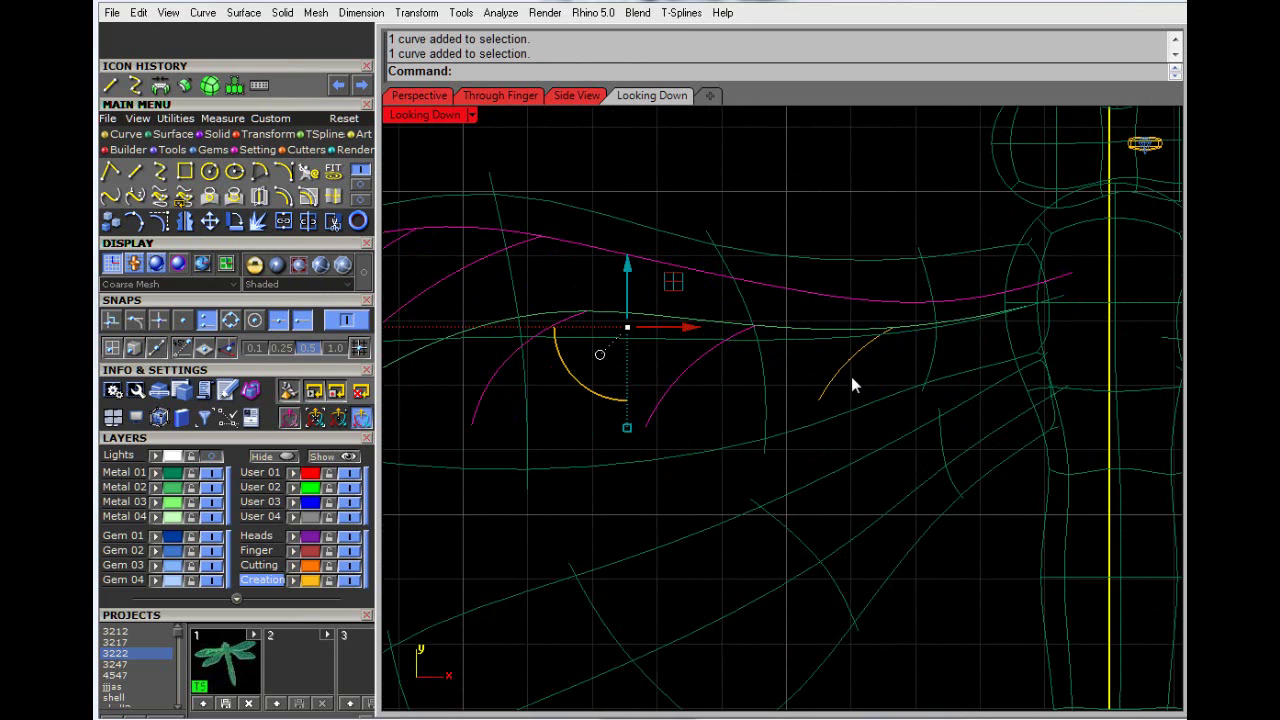
right_drag(874, 397, 942, 357)
shift+click(895, 336)
scroll(898, 372, down, 4)
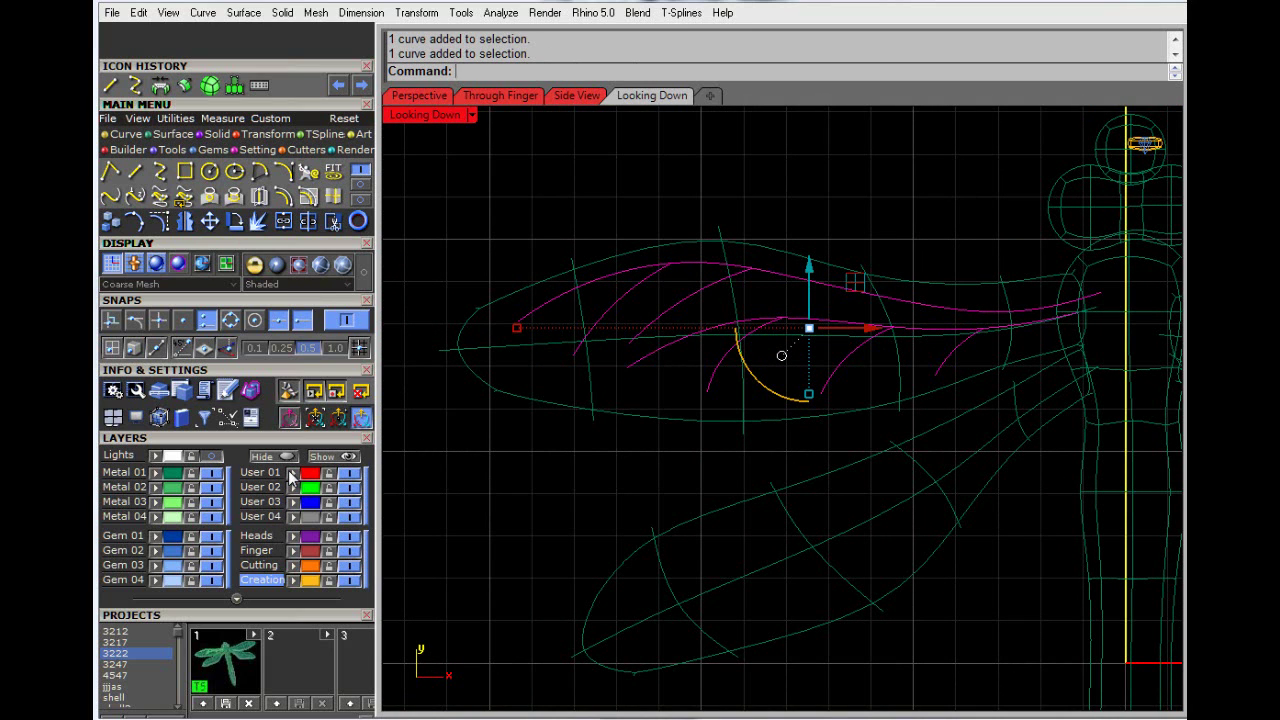
click(452, 487)
scroll(664, 432, down, 1)
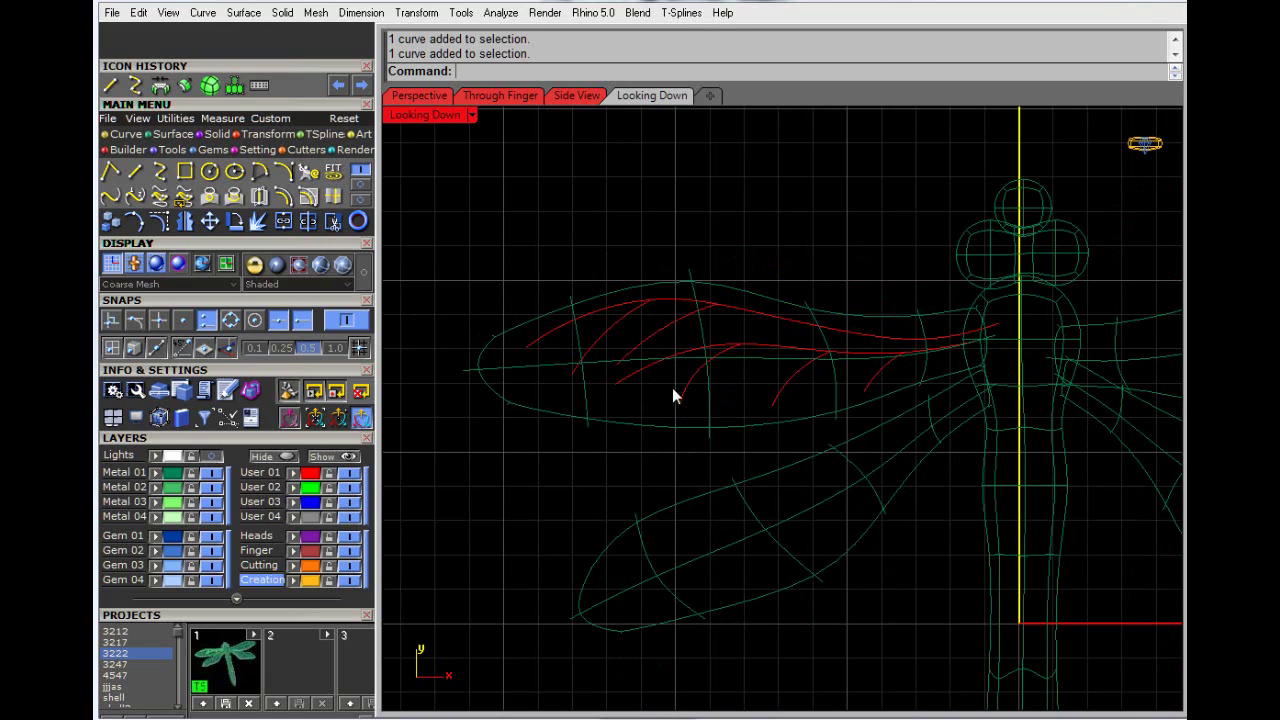
Step: Select the User 01 curves and Pull them onto the left front wing's T-spline surface, keeping the input curves
click(307, 476)
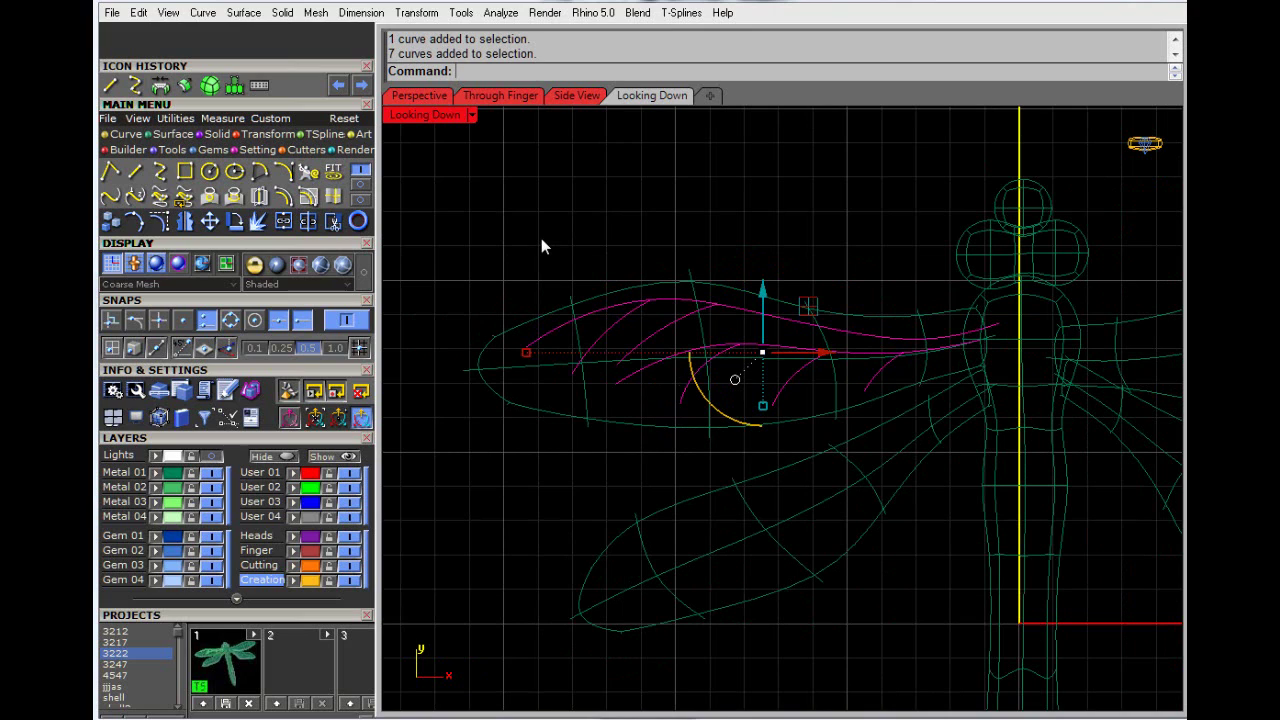
text(Pull)
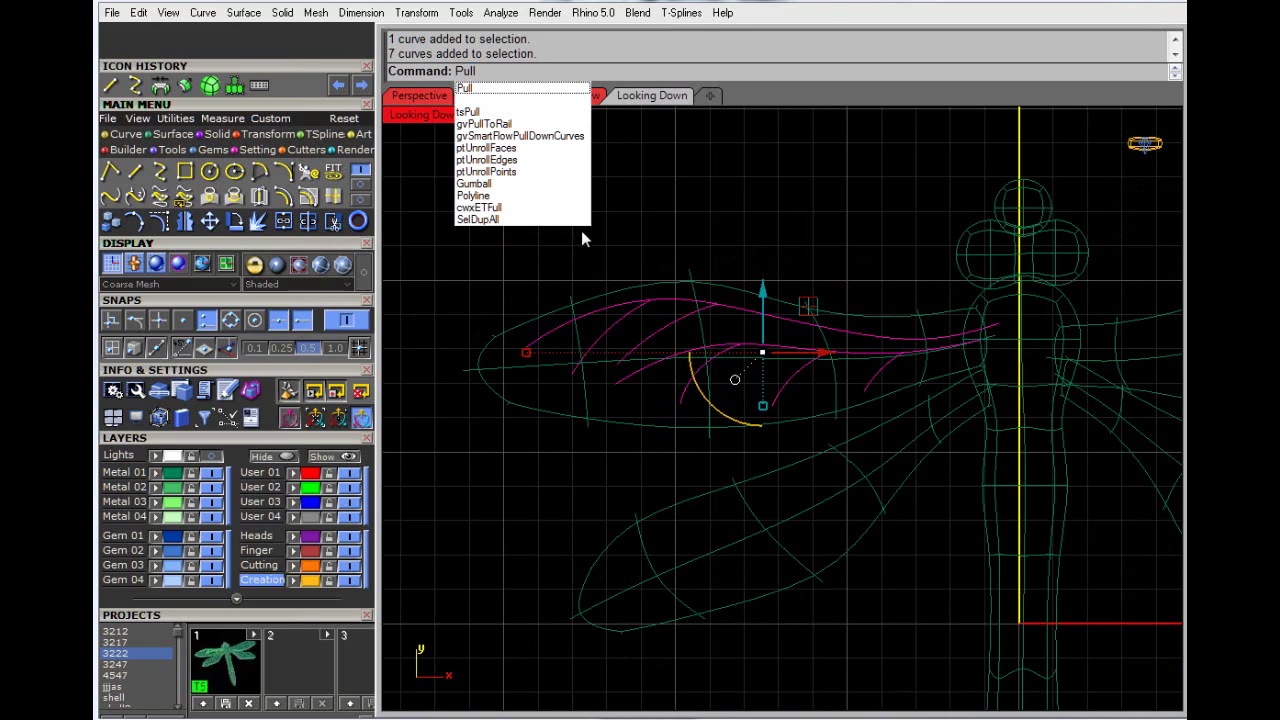
key(Return)
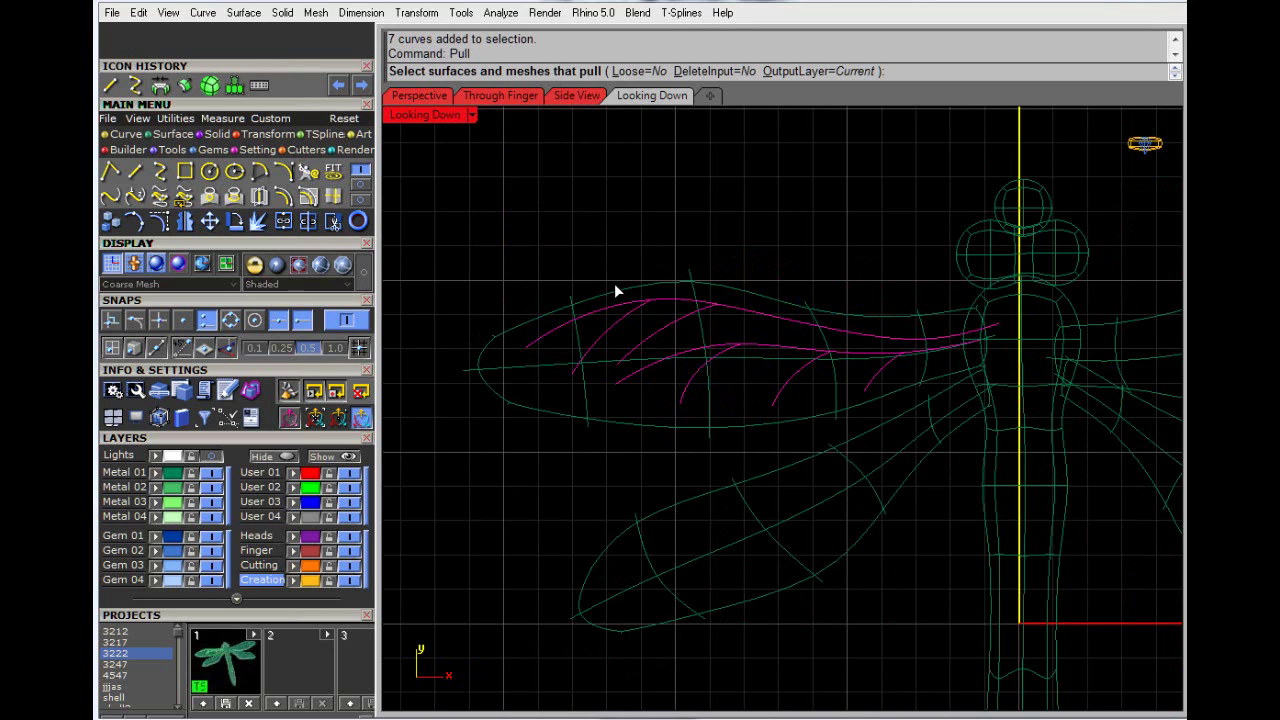
click(511, 407)
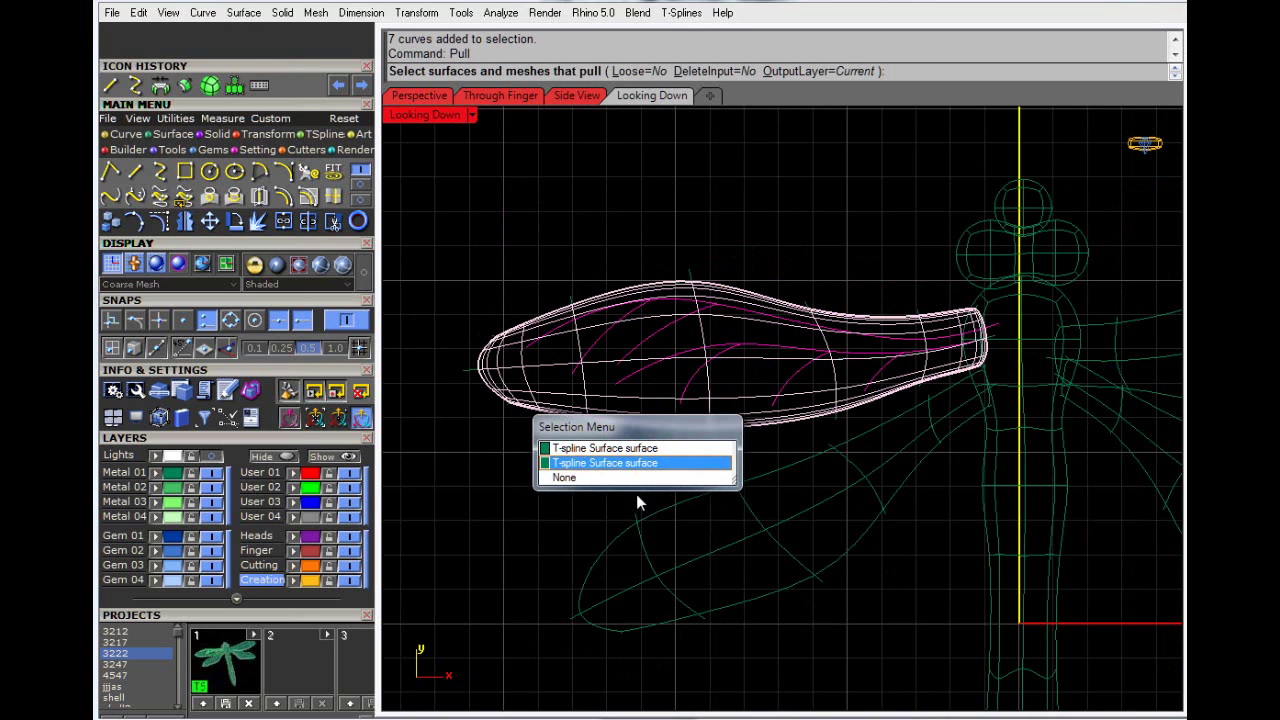
click(600, 446)
key(Return)
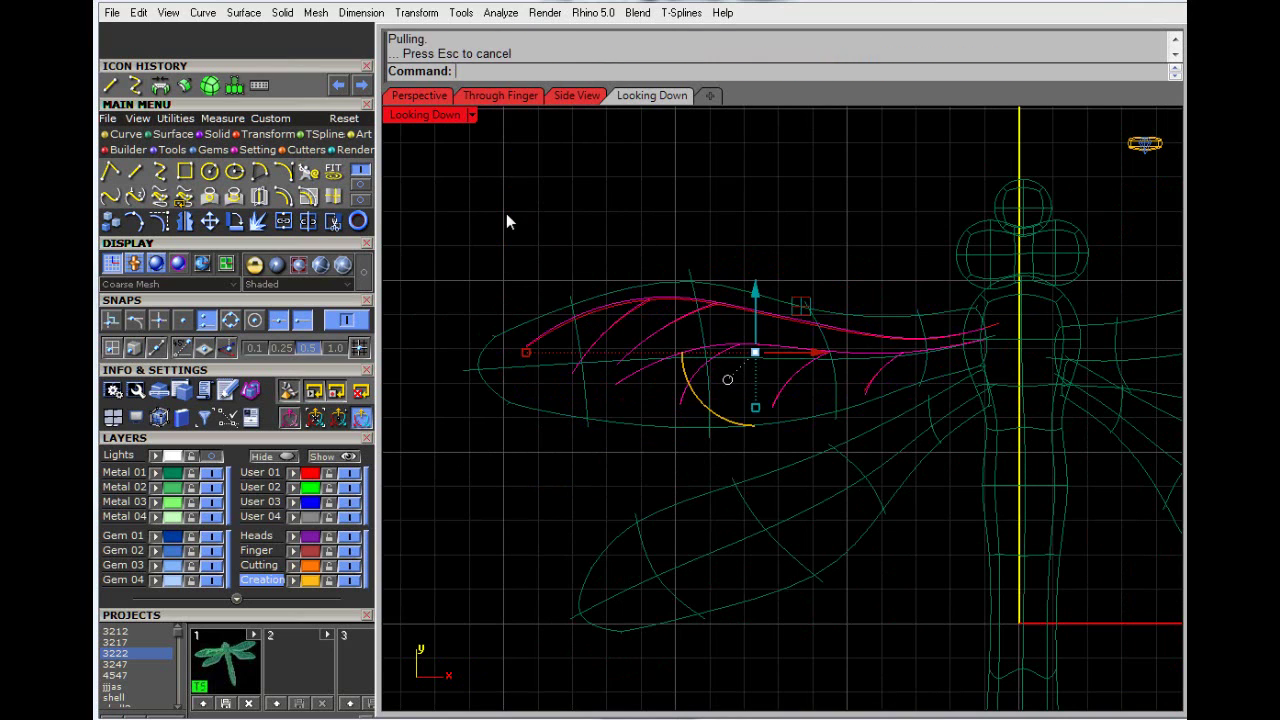
Step: Check the pulled veins in the Perspective view of the four-viewport layout, and delete the seven original curves on User 01
double_click(425, 115)
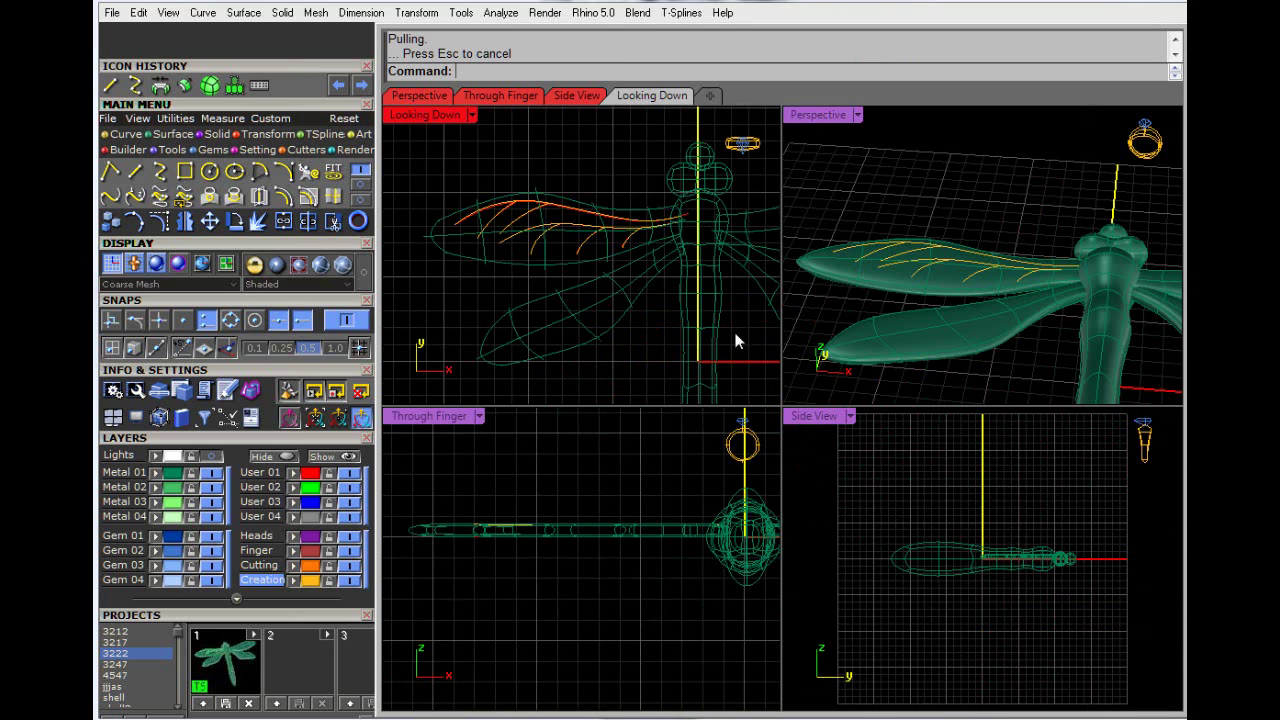
right_drag(880, 260, 1018, 385)
right_click(1014, 34)
click(957, 179)
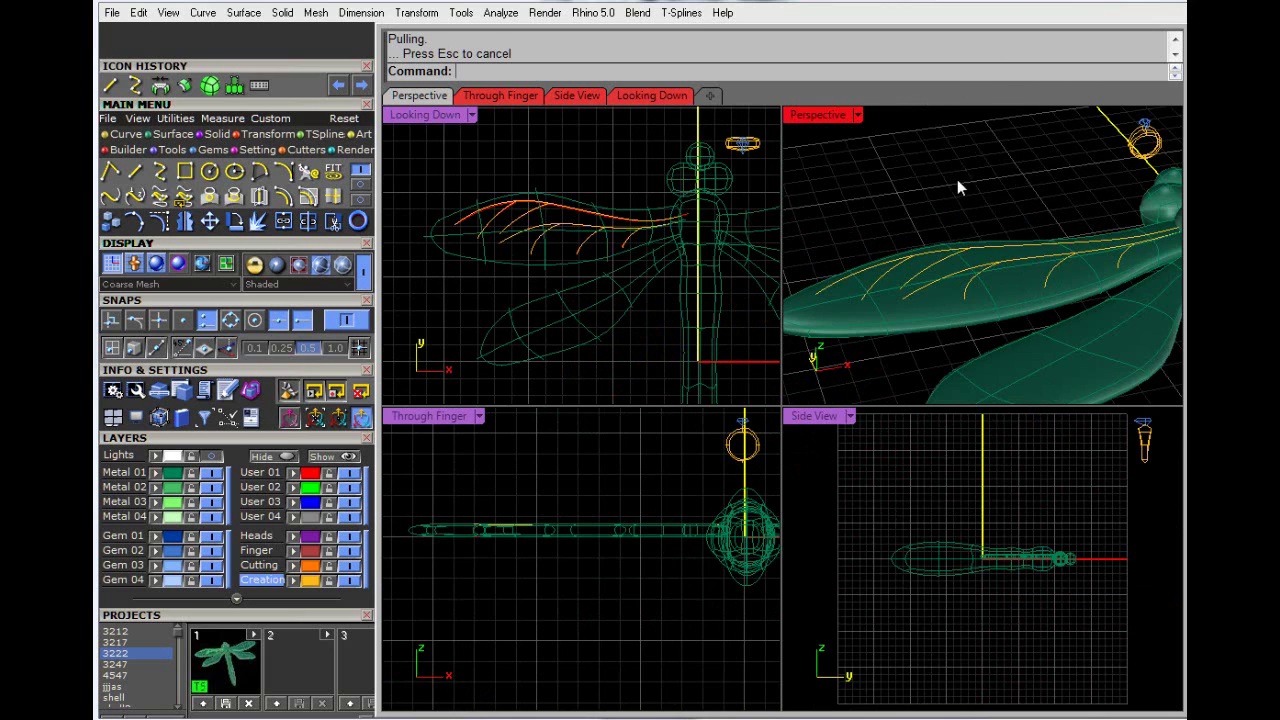
scroll(918, 184, down, 5)
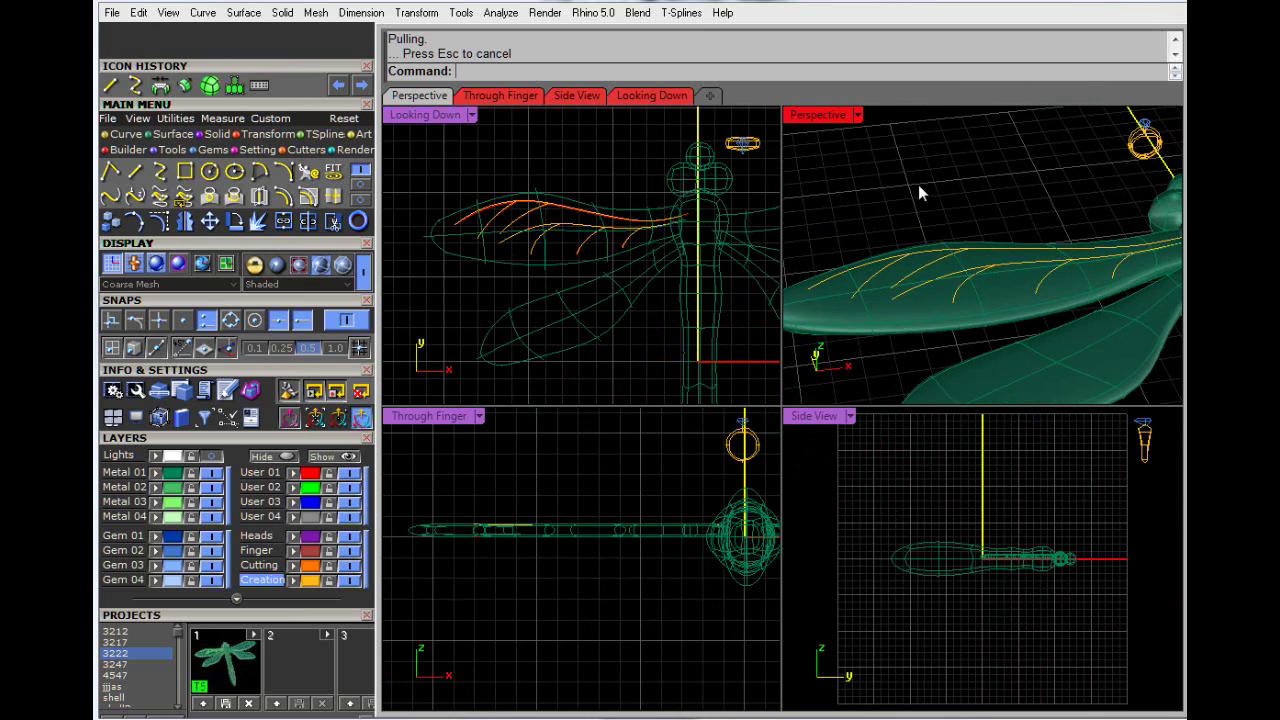
click(309, 476)
key(Delete)
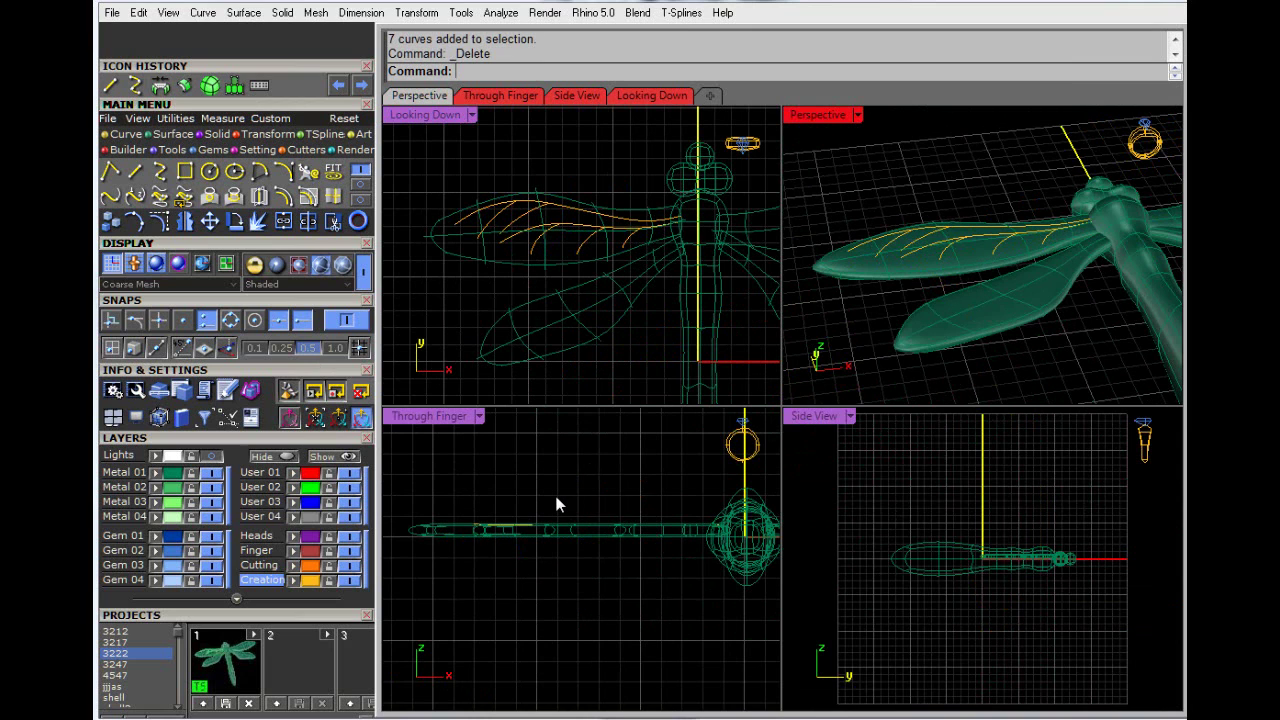
Step: Maximize the Perspective viewport and hide the Metal 01 layer to isolate the pulled vein curves
double_click(817, 114)
scroll(755, 290, up, 4)
scroll(760, 317, up, 1)
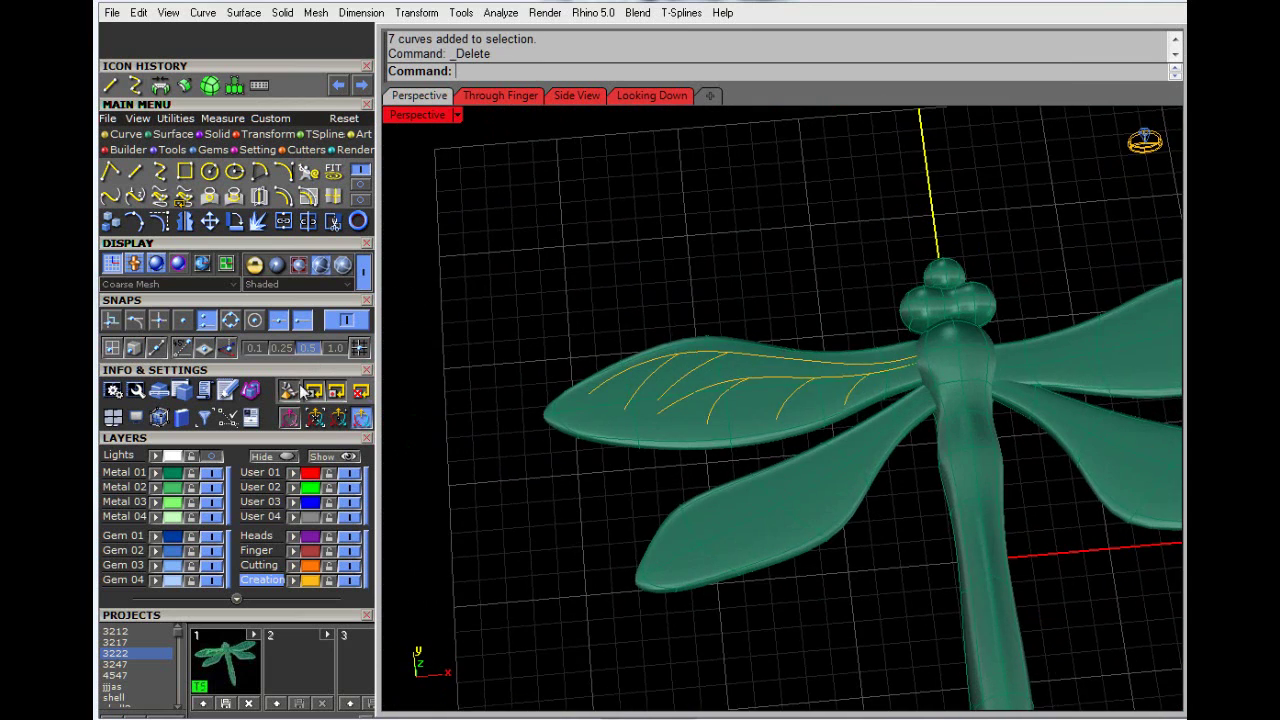
click(211, 474)
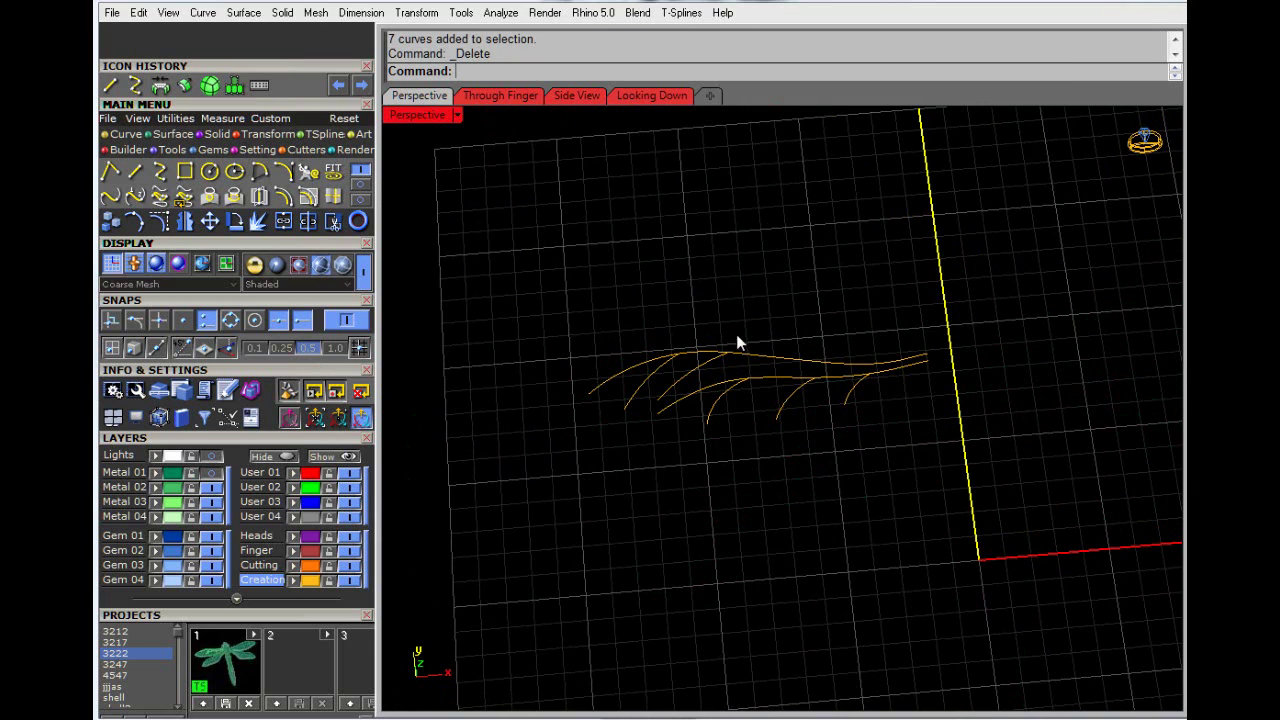
Step: Select the seven pulled vein curves, start tsPipe on them, and inspect the joints in the box preview
drag(536, 296, 1100, 494)
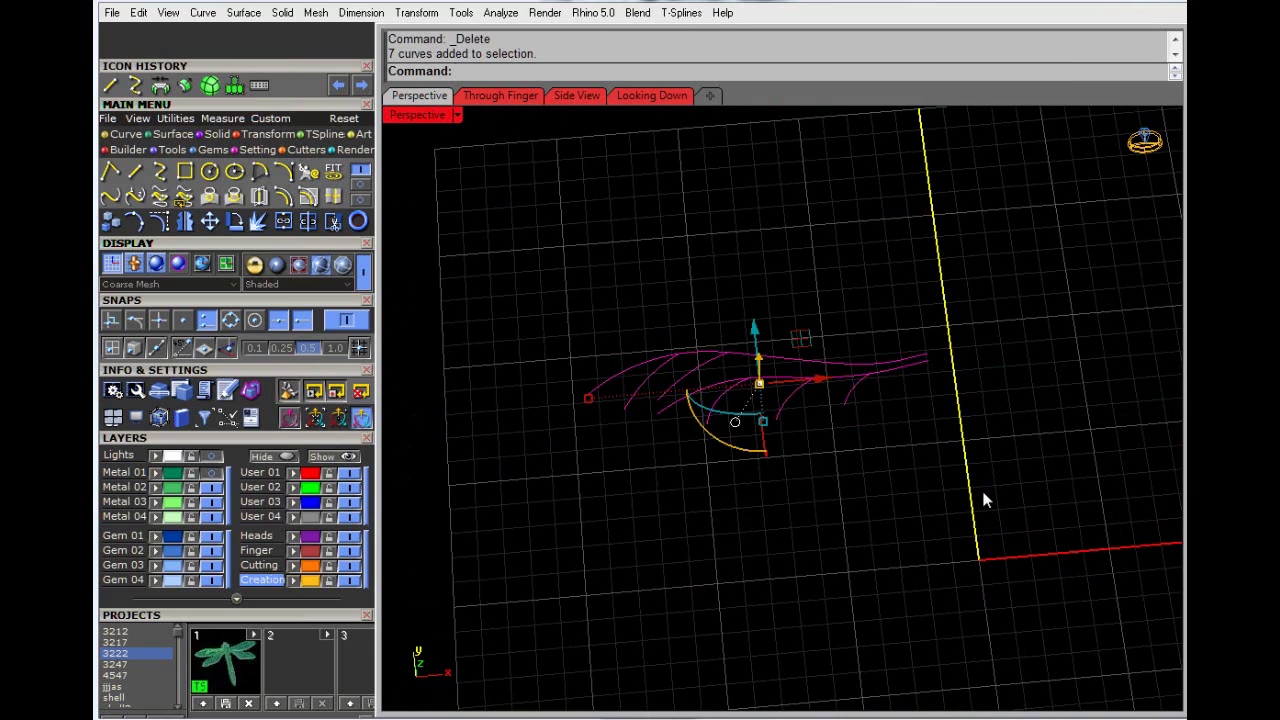
text(tsPipe)
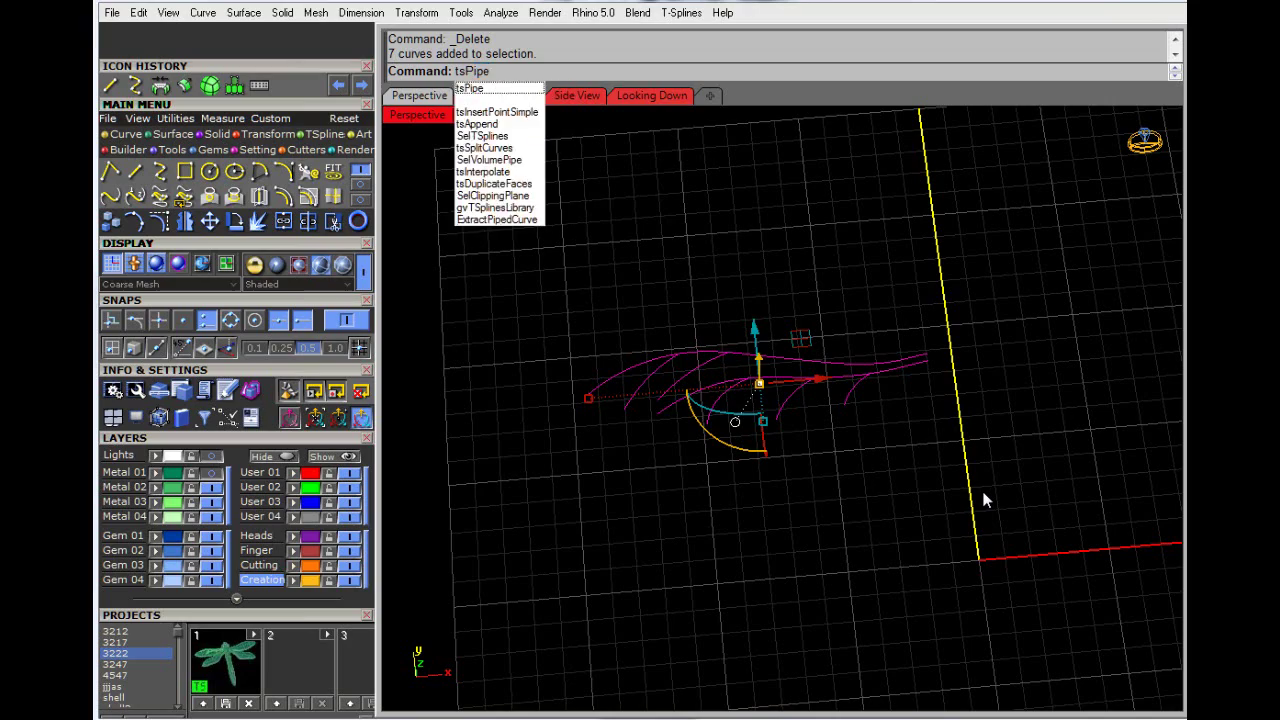
key(Return)
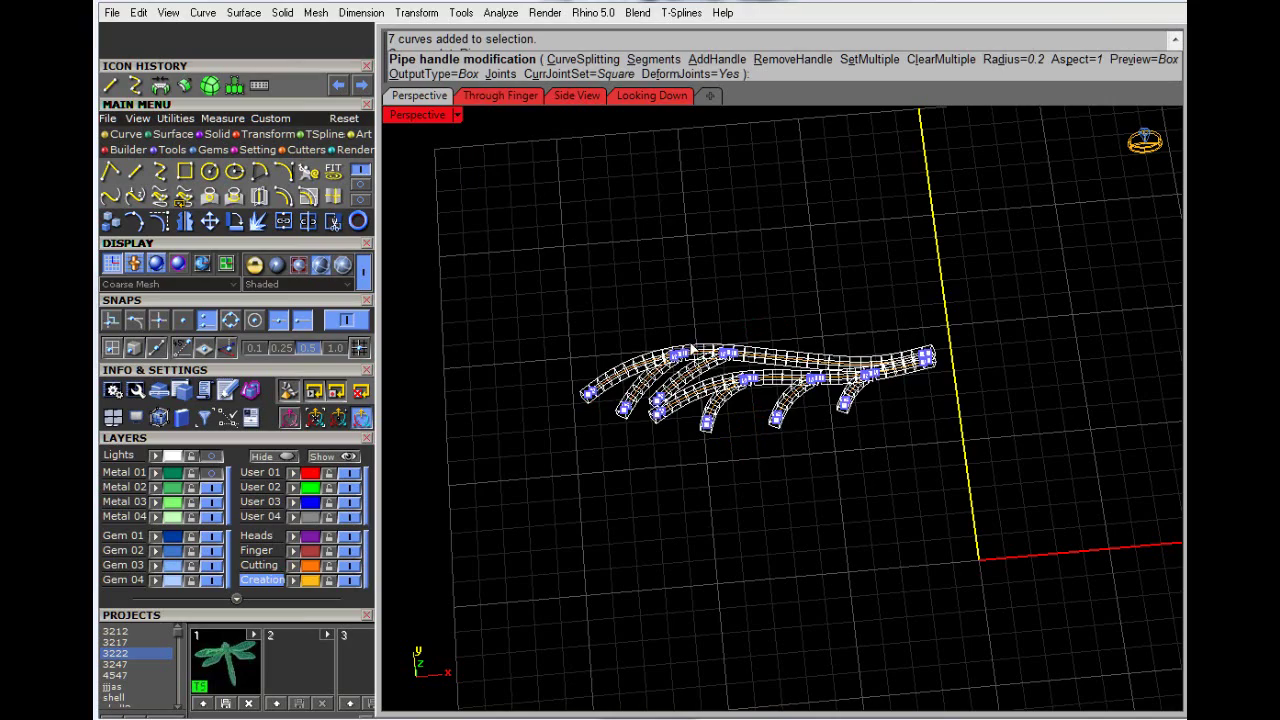
scroll(693, 350, up, 8)
scroll(829, 458, down, 12)
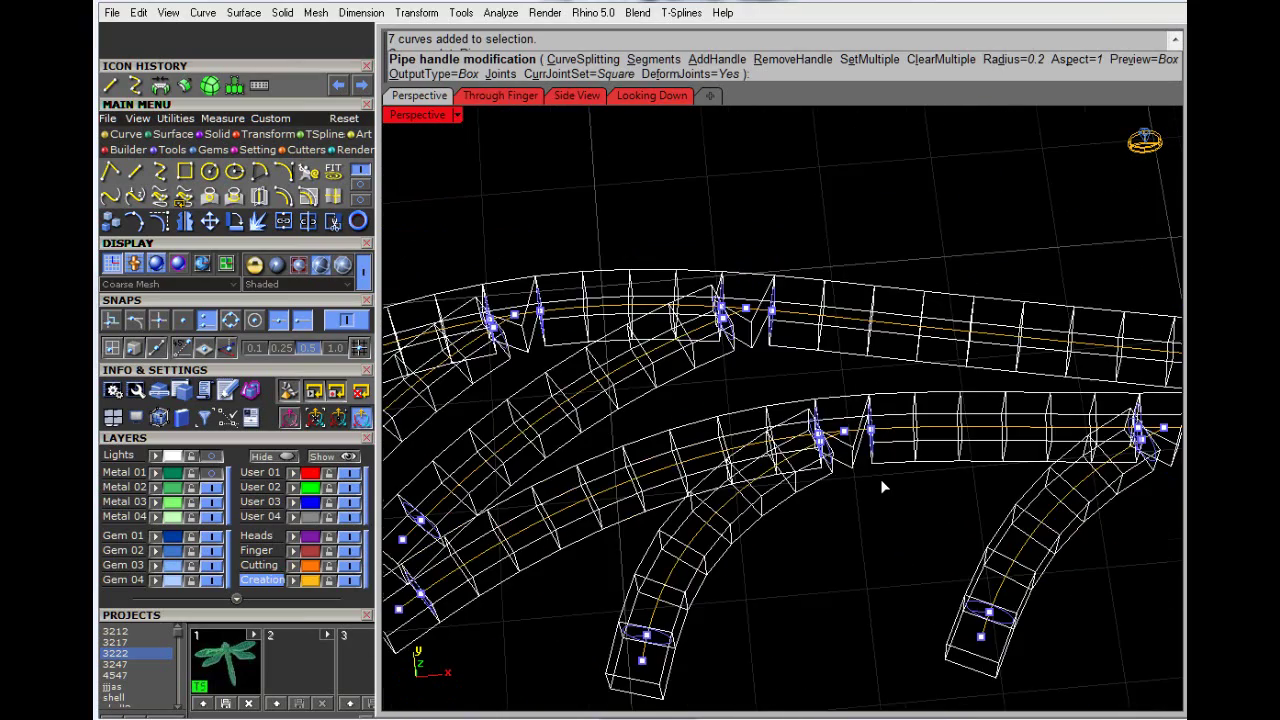
scroll(718, 410, down, 4)
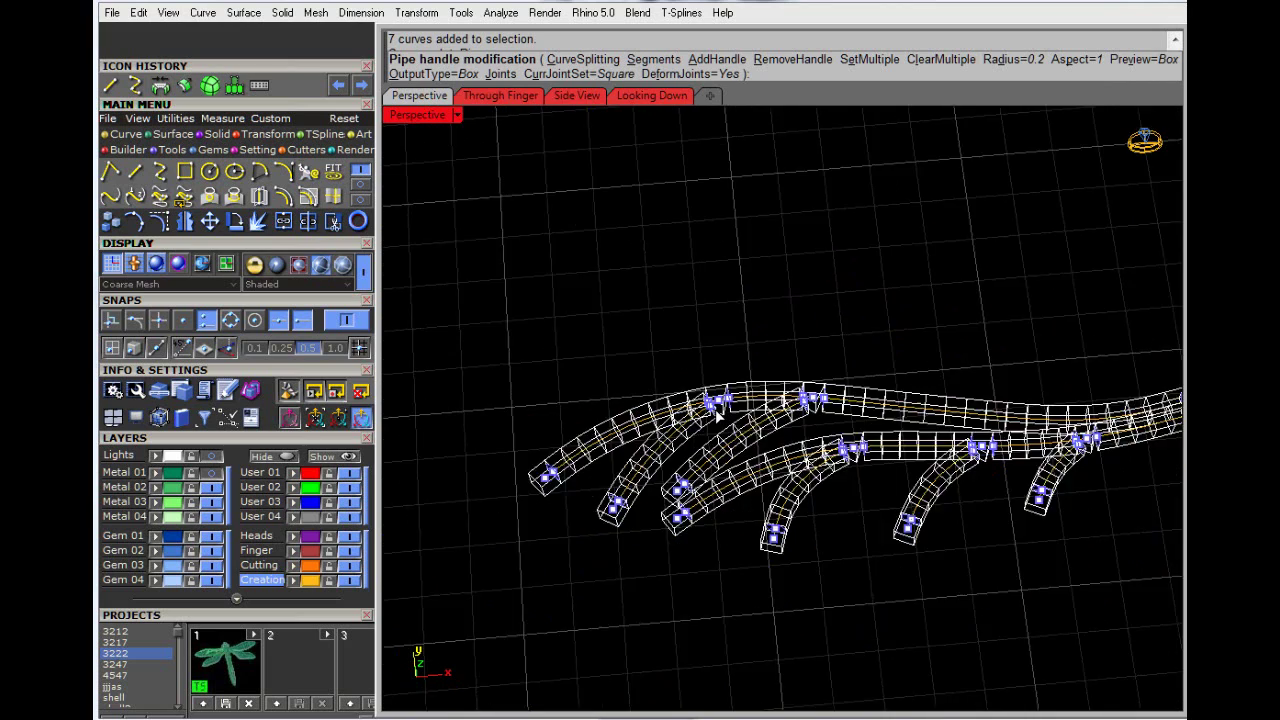
right_drag(818, 300, 760, 345)
drag(488, 295, 1182, 692)
drag(526, 308, 537, 274)
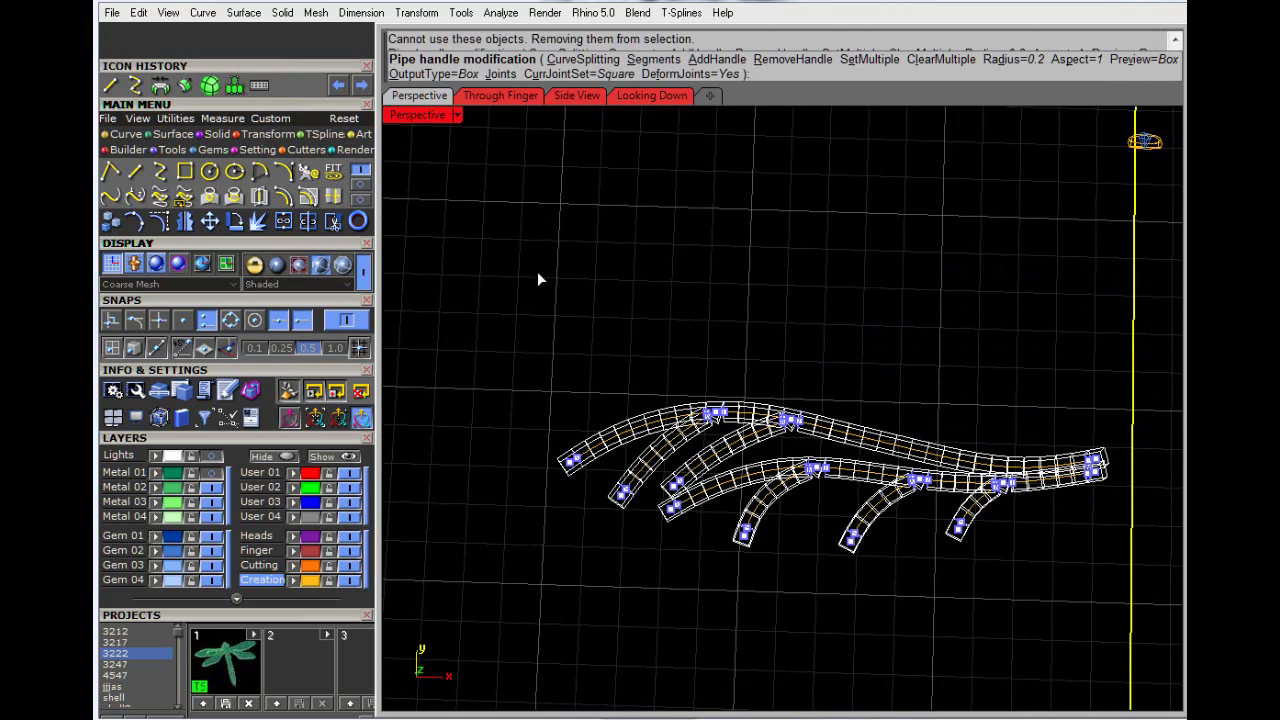
Step: Set all sections of the vein pipe to 5 segments and finish the pipe
click(649, 61)
drag(887, 551, 1151, 591)
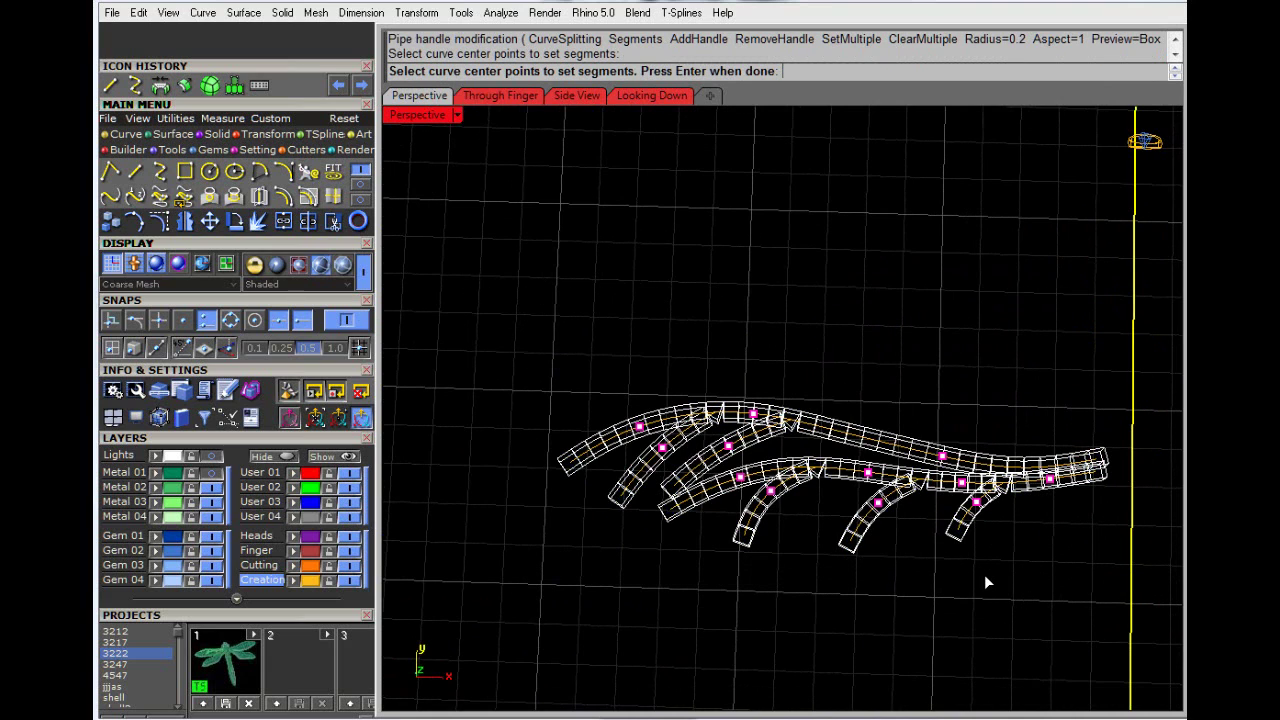
key(Return)
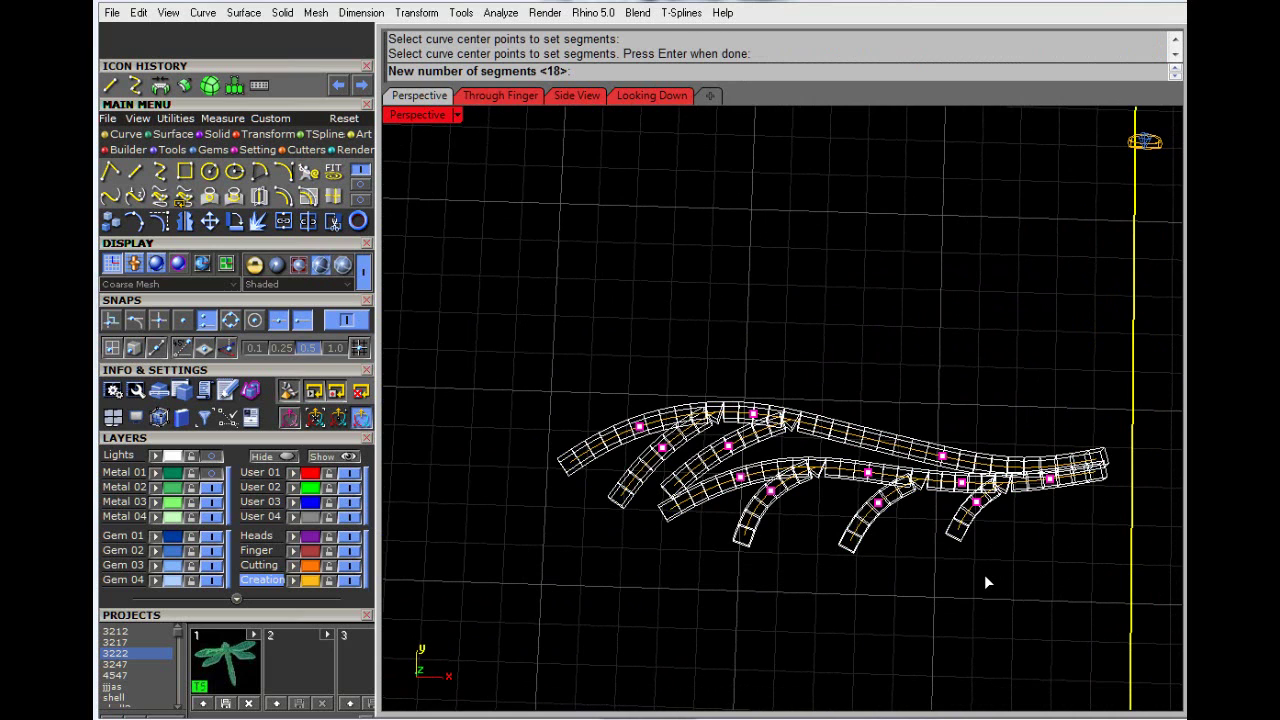
text(5)
key(Return)
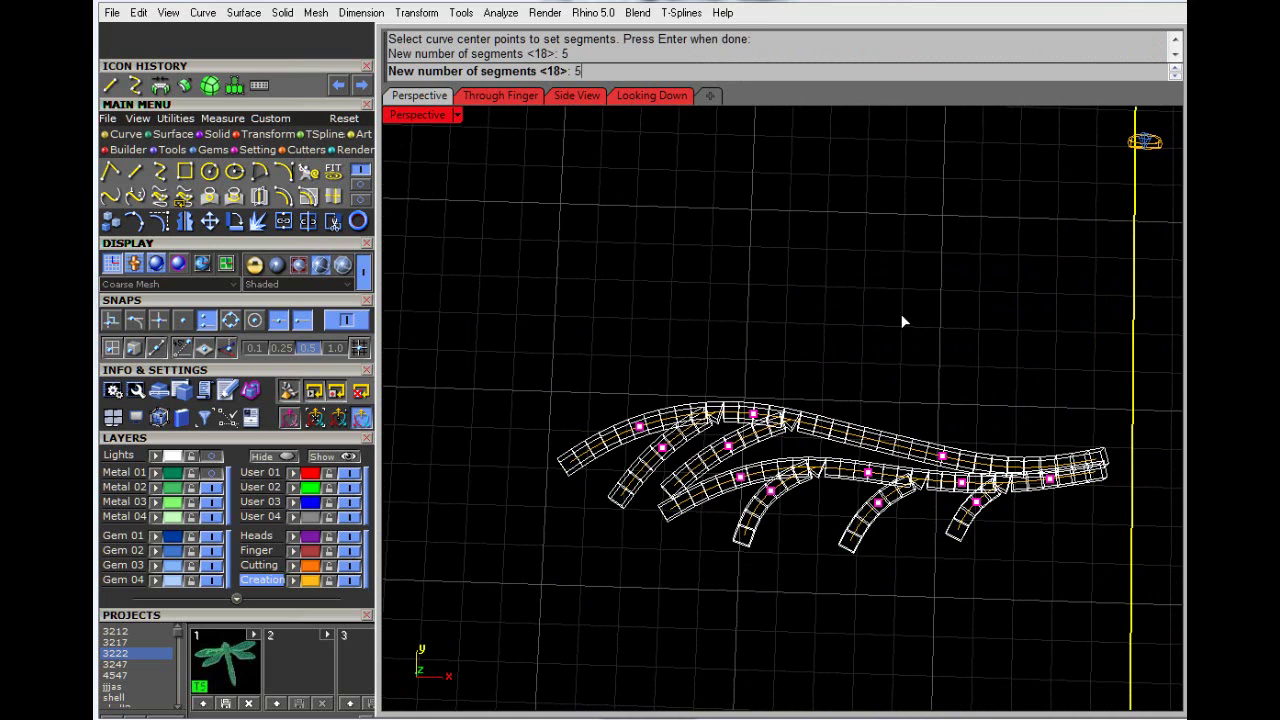
scroll(851, 337, down, 2)
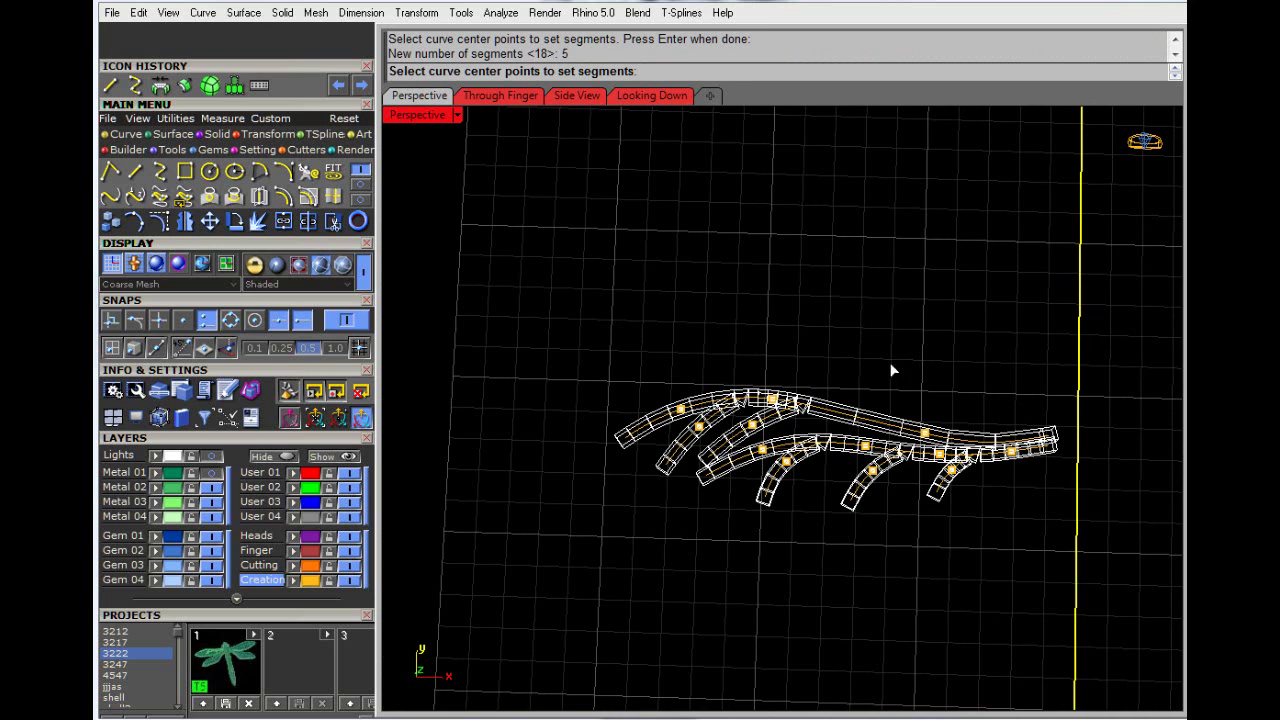
scroll(868, 340, down, 2)
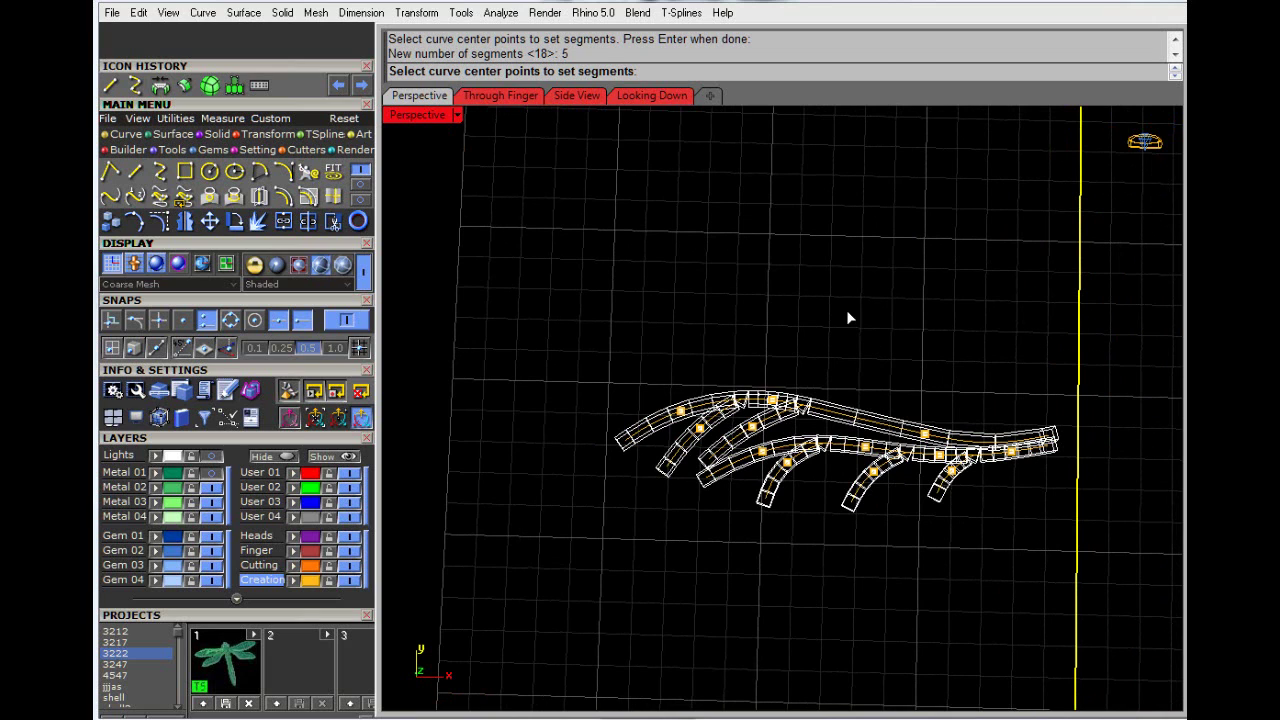
key(Return)
key(Return)
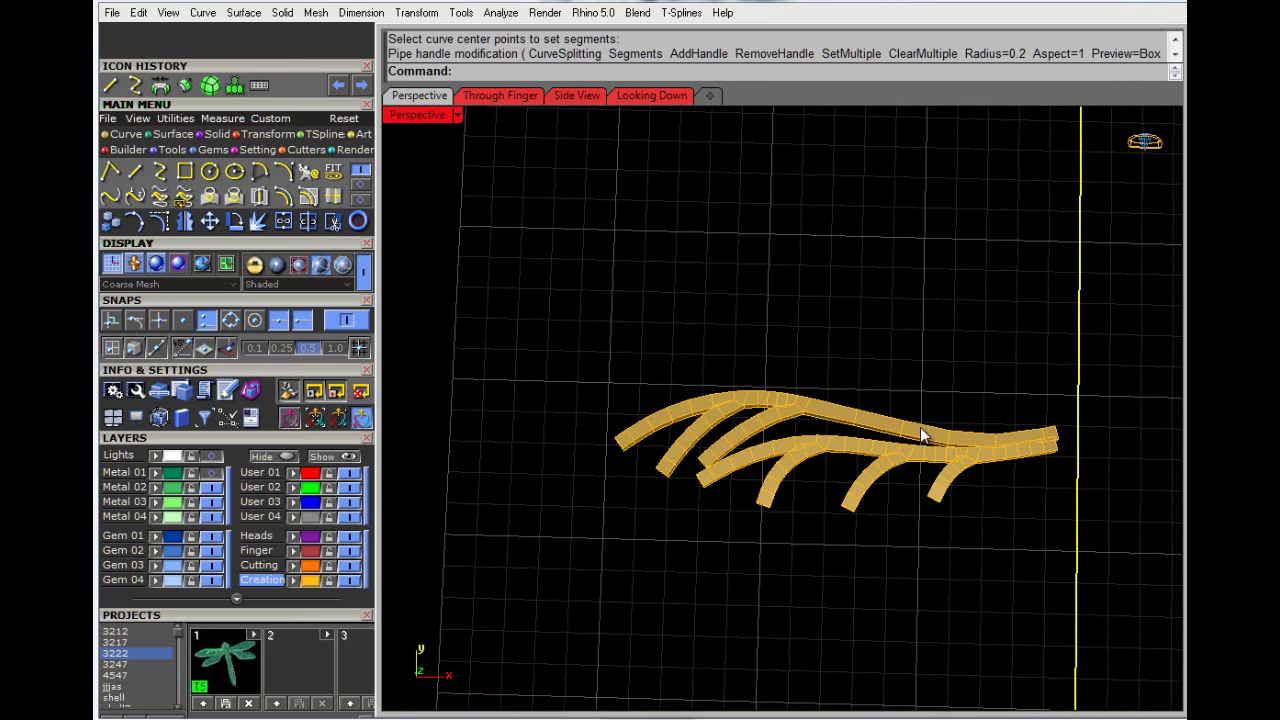
Step: Select the boxy vein pipe and toggle it to a smooth T-spline surface
click(797, 422)
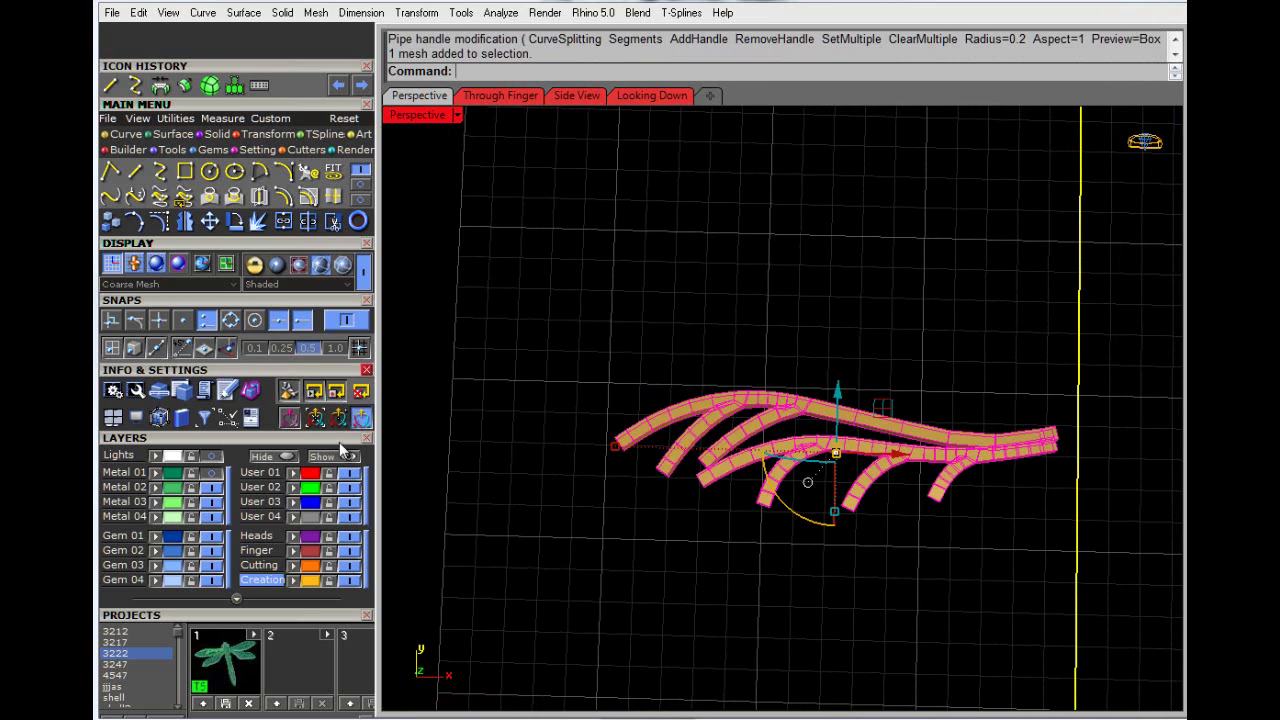
click(326, 134)
click(117, 173)
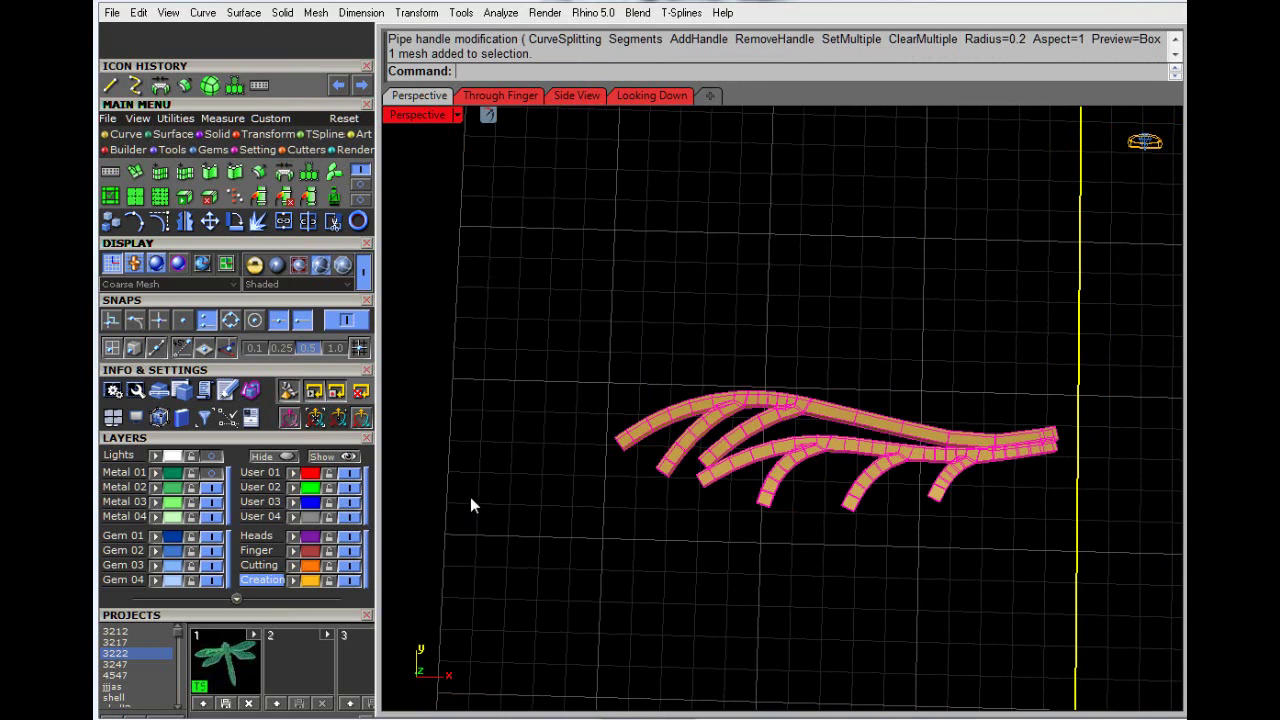
drag(294, 601, 337, 267)
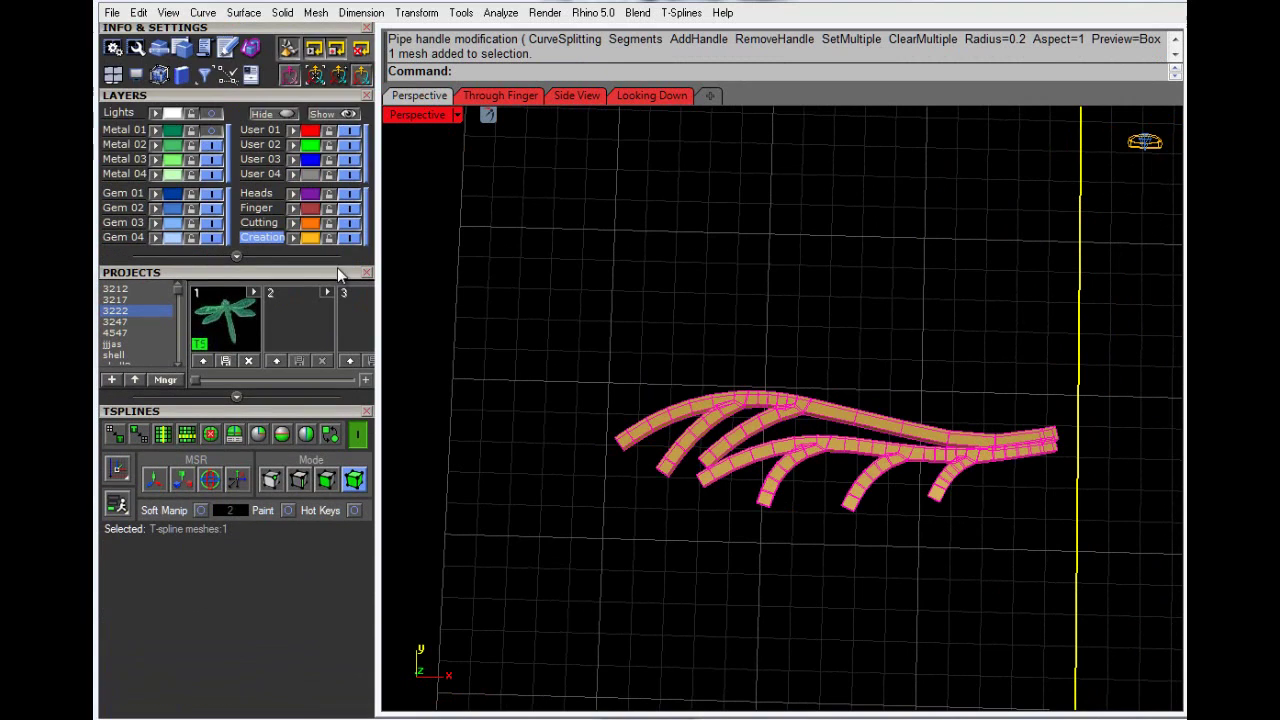
drag(245, 416, 620, 178)
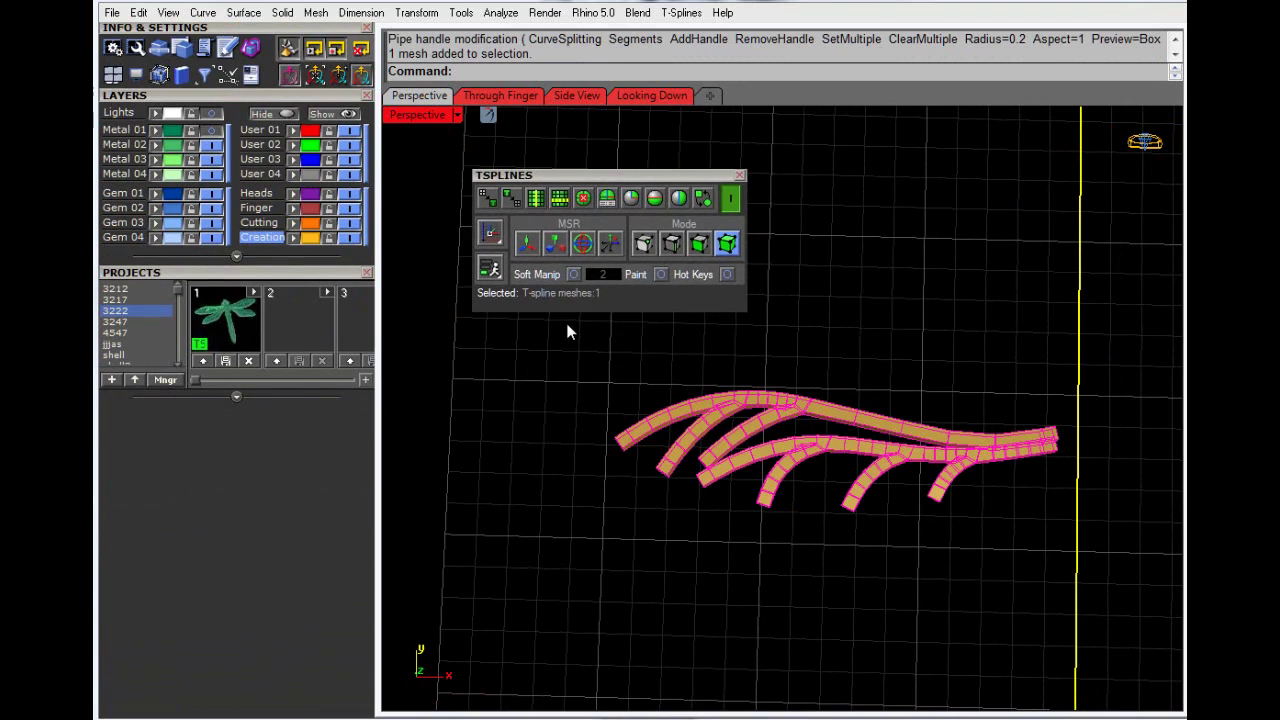
click(703, 199)
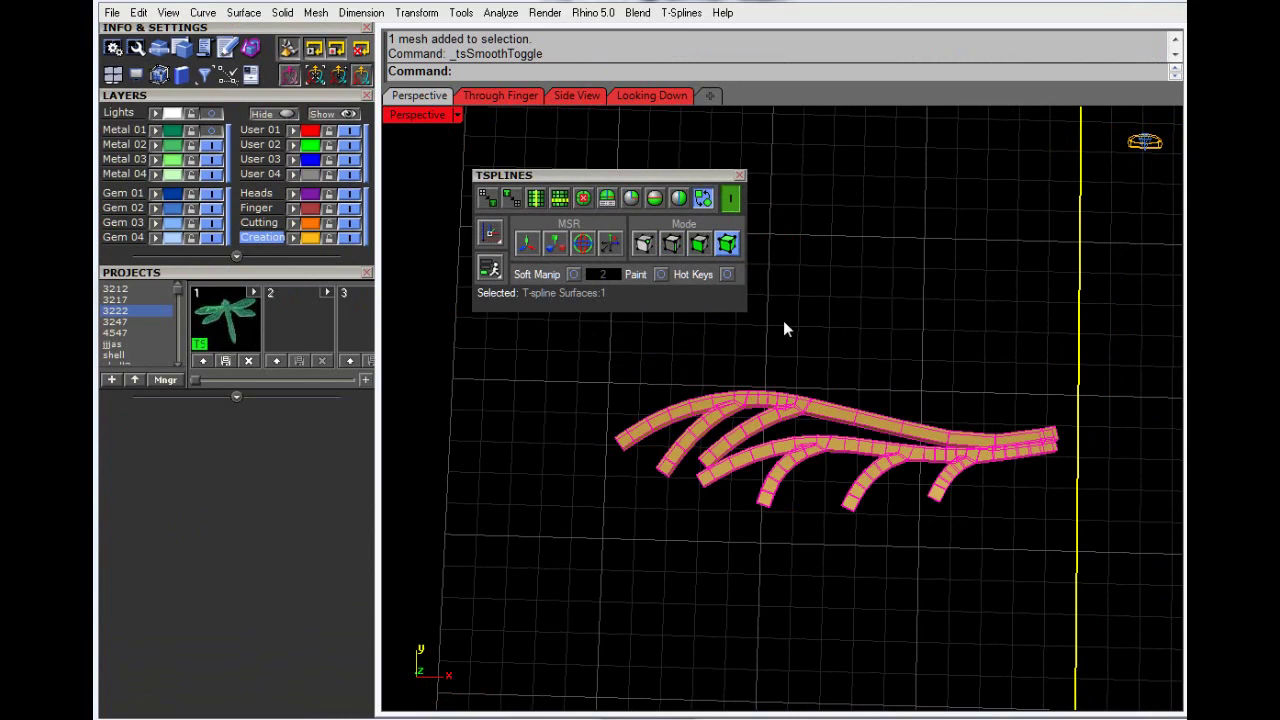
click(860, 355)
right_drag(837, 380, 838, 240)
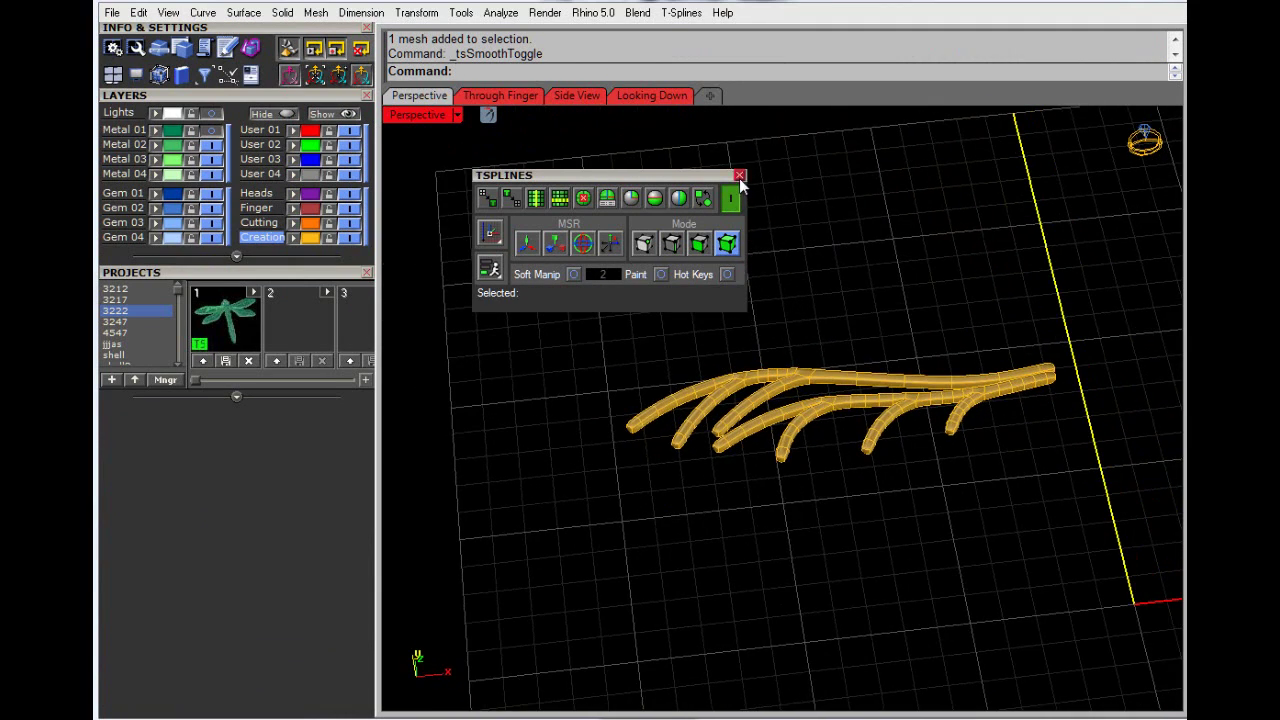
drag(689, 178, 250, 418)
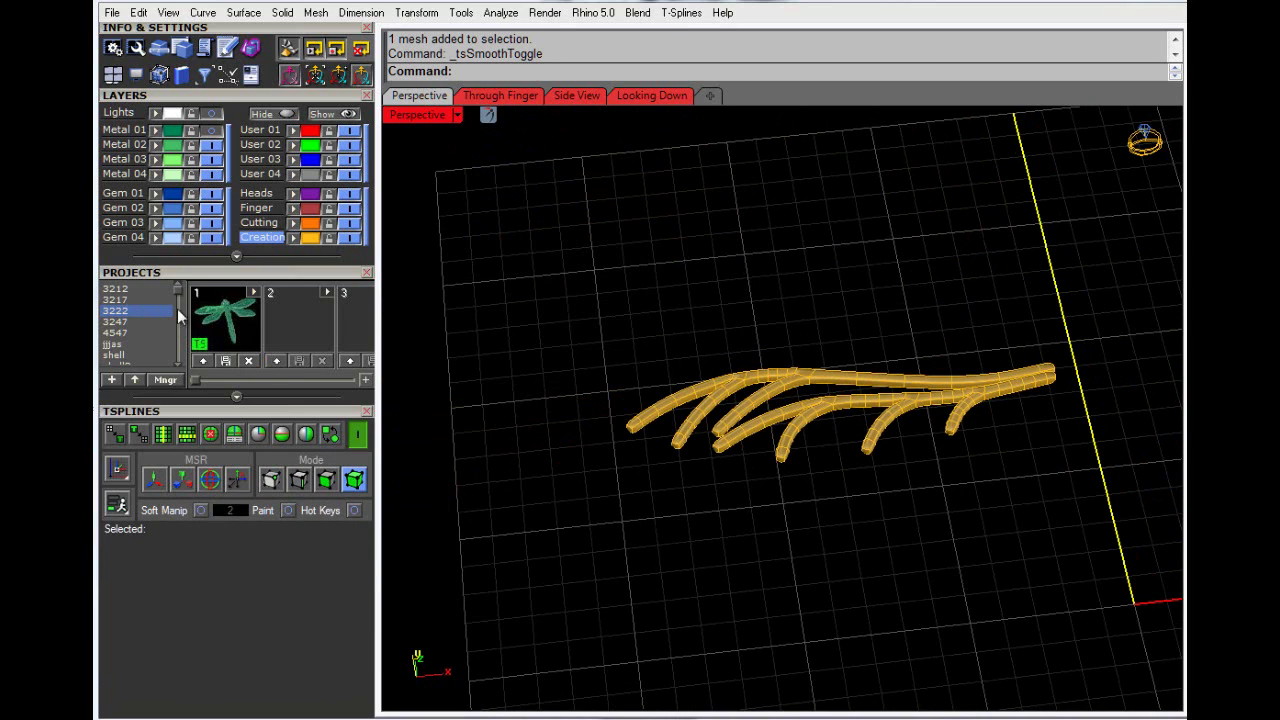
Step: Show the Metal 01 layer again and select the vein T-spline surface on the left front wing
click(217, 133)
right_drag(860, 304, 910, 443)
scroll(1008, 476, up, 3)
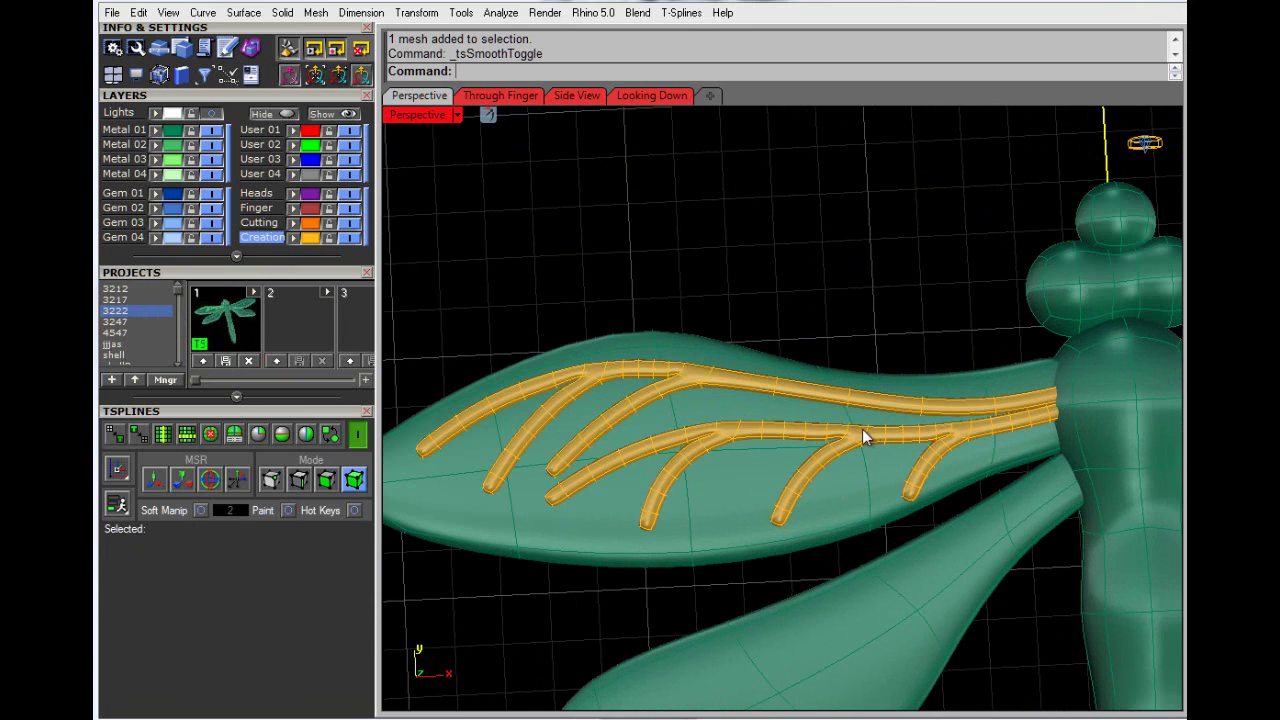
click(862, 437)
click(756, 384)
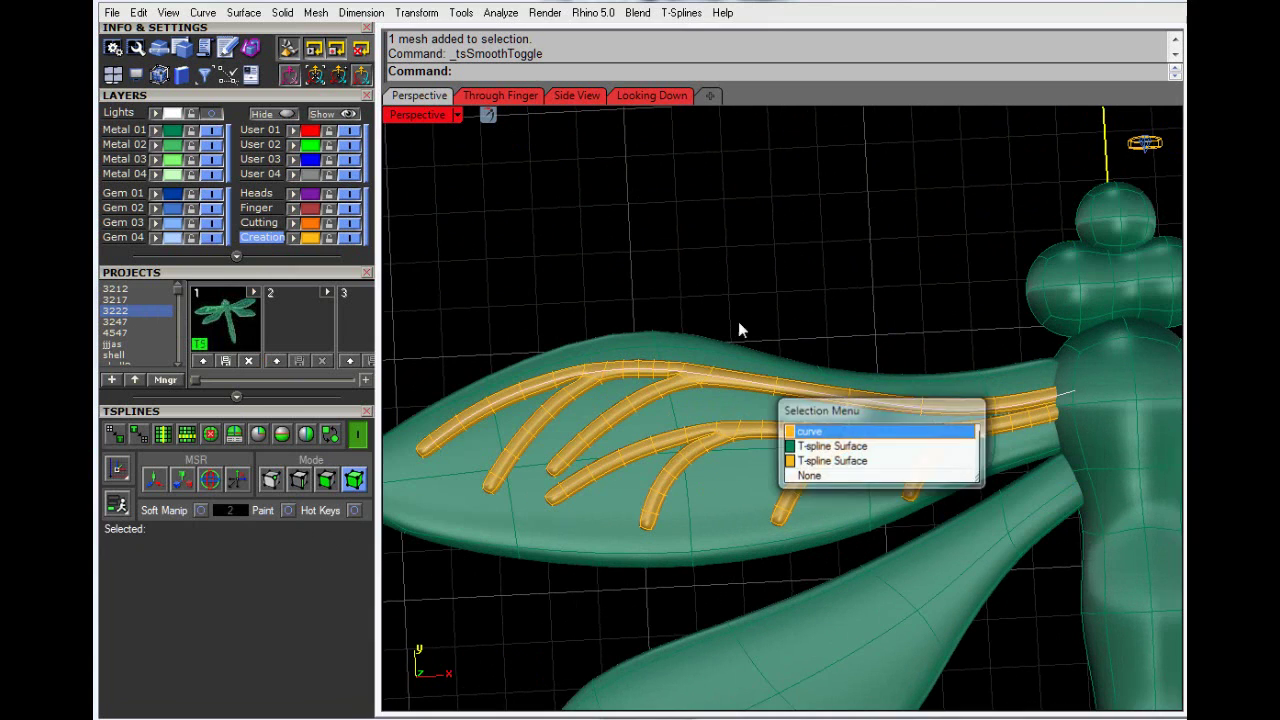
click(739, 322)
click(703, 442)
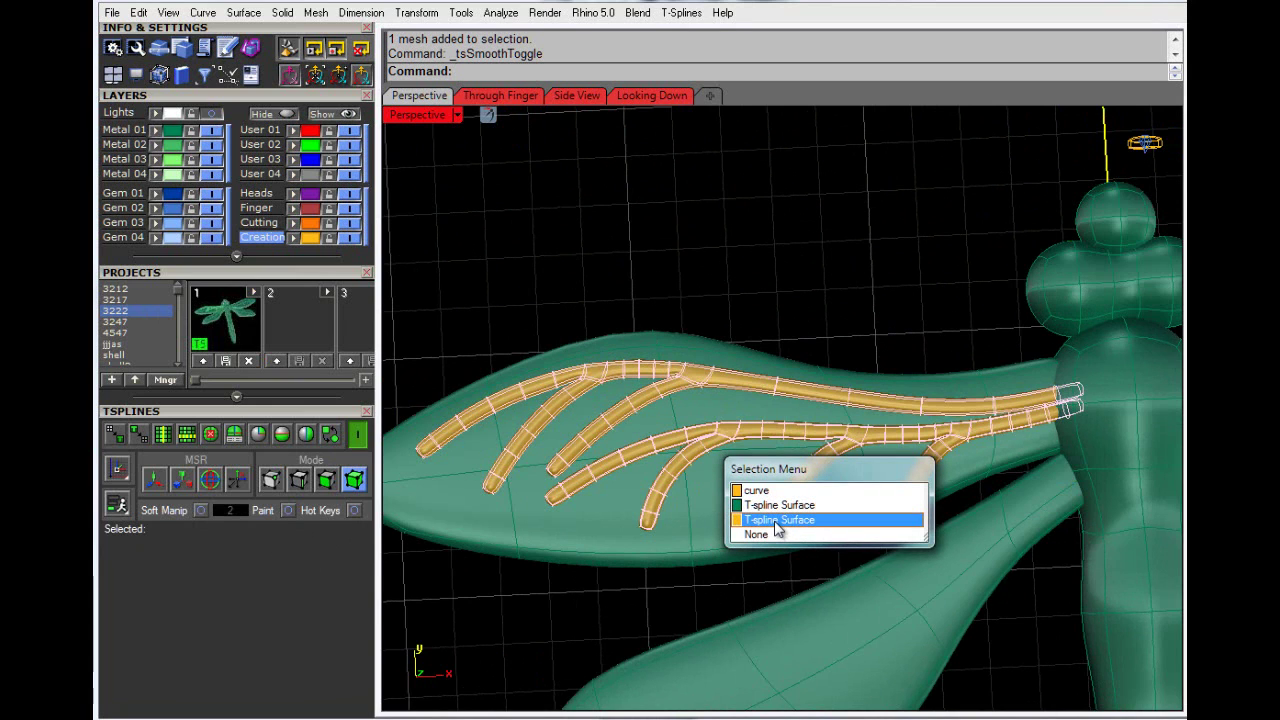
click(776, 522)
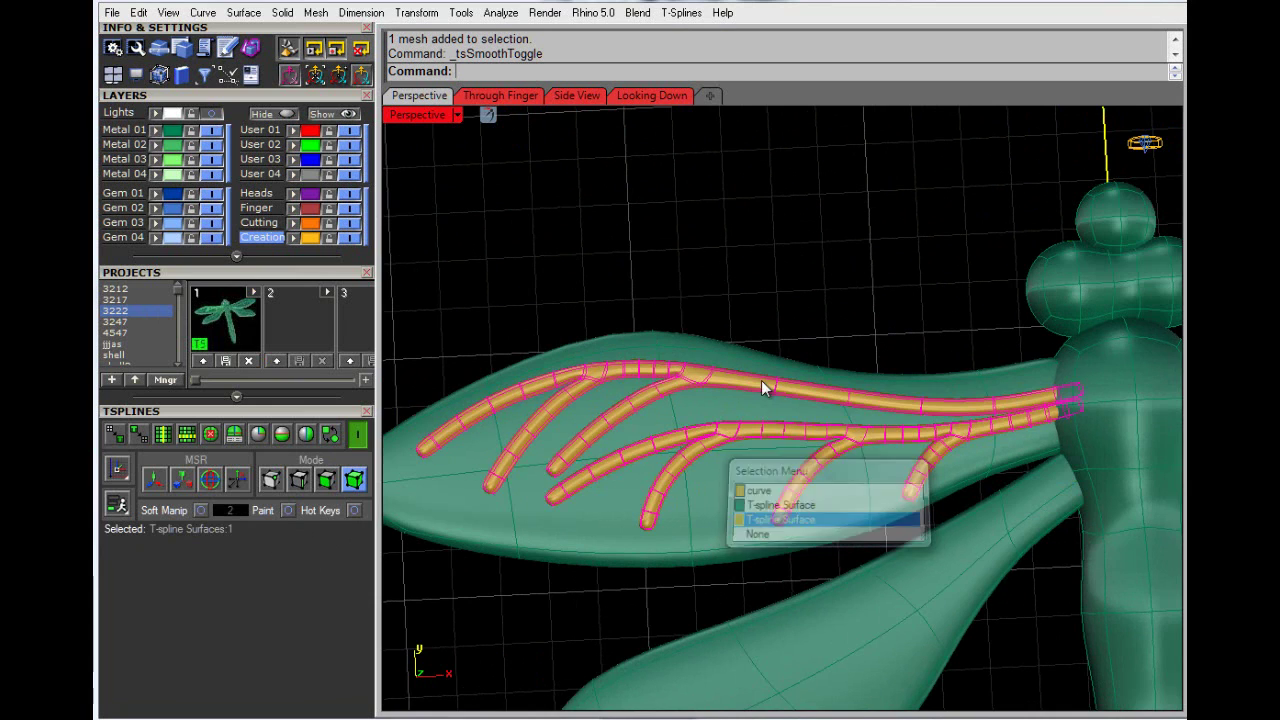
scroll(768, 350, down, 6)
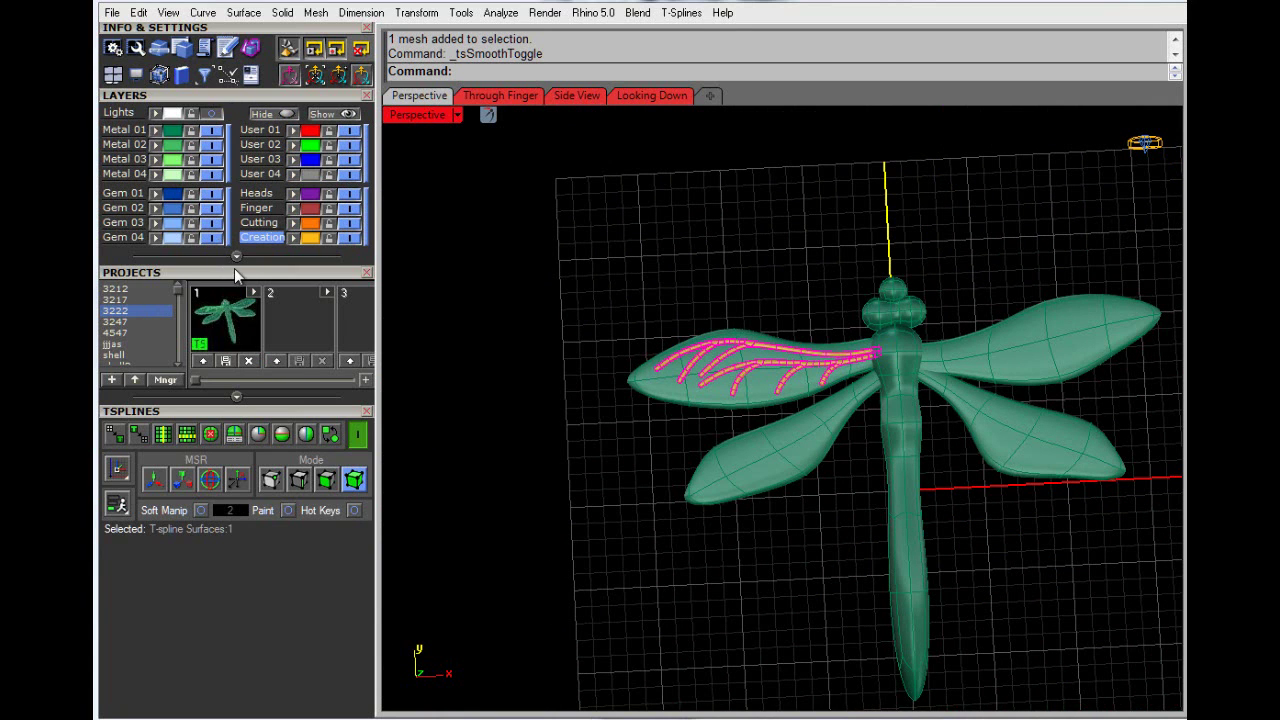
Step: Switch to the maximized Looking Down viewport and frame the whole dragonfly
drag(234, 268, 246, 526)
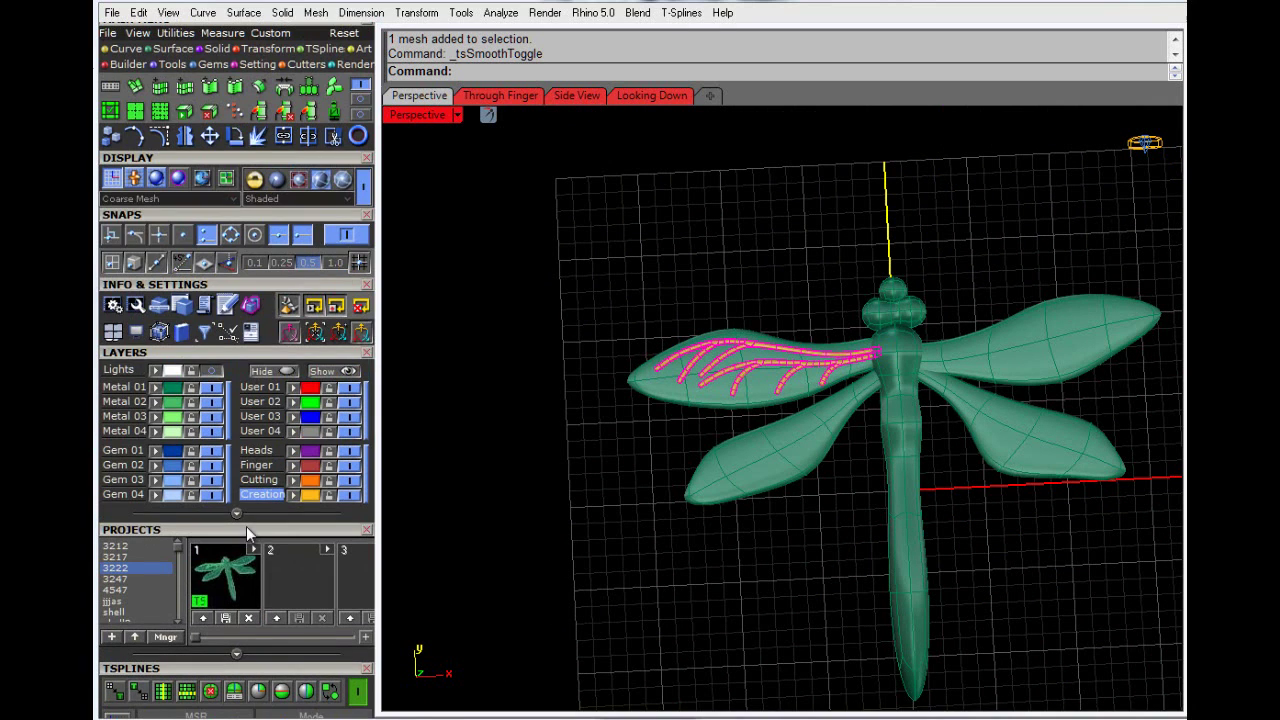
double_click(418, 112)
double_click(430, 116)
scroll(695, 236, down, 6)
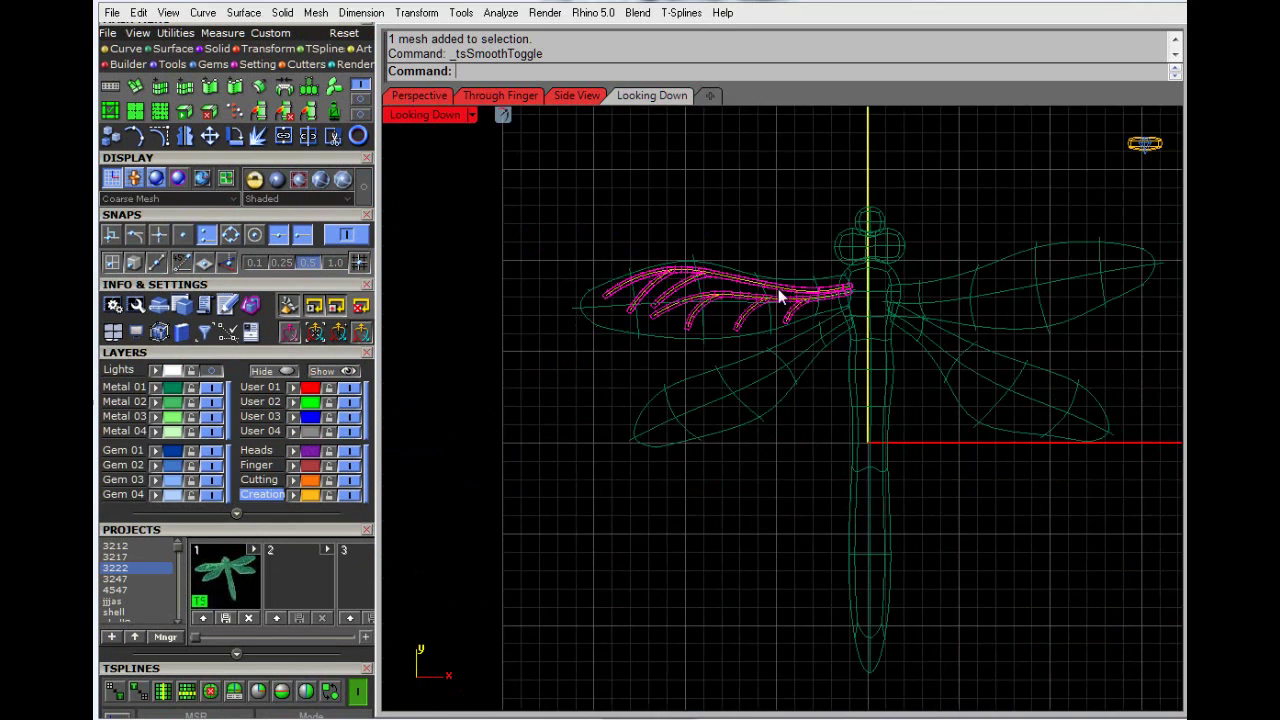
right_drag(778, 292, 659, 306)
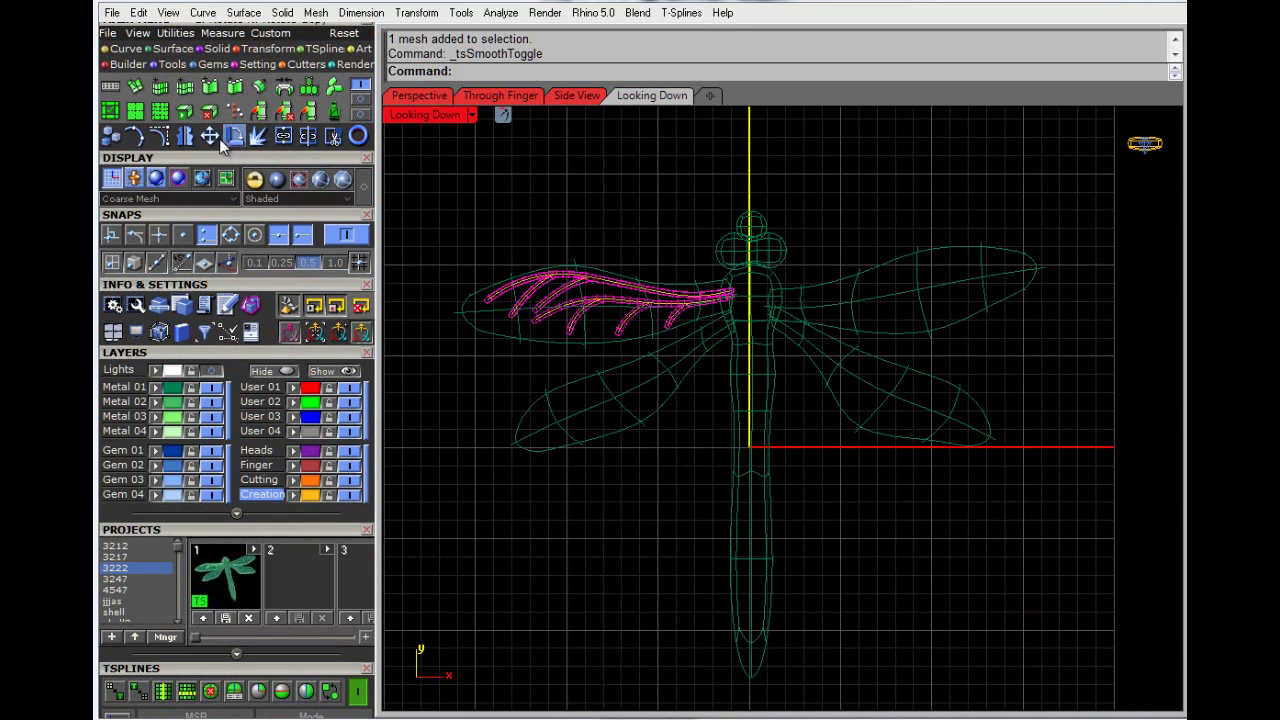
click(183, 137)
text(0,0,0)
key(Return)
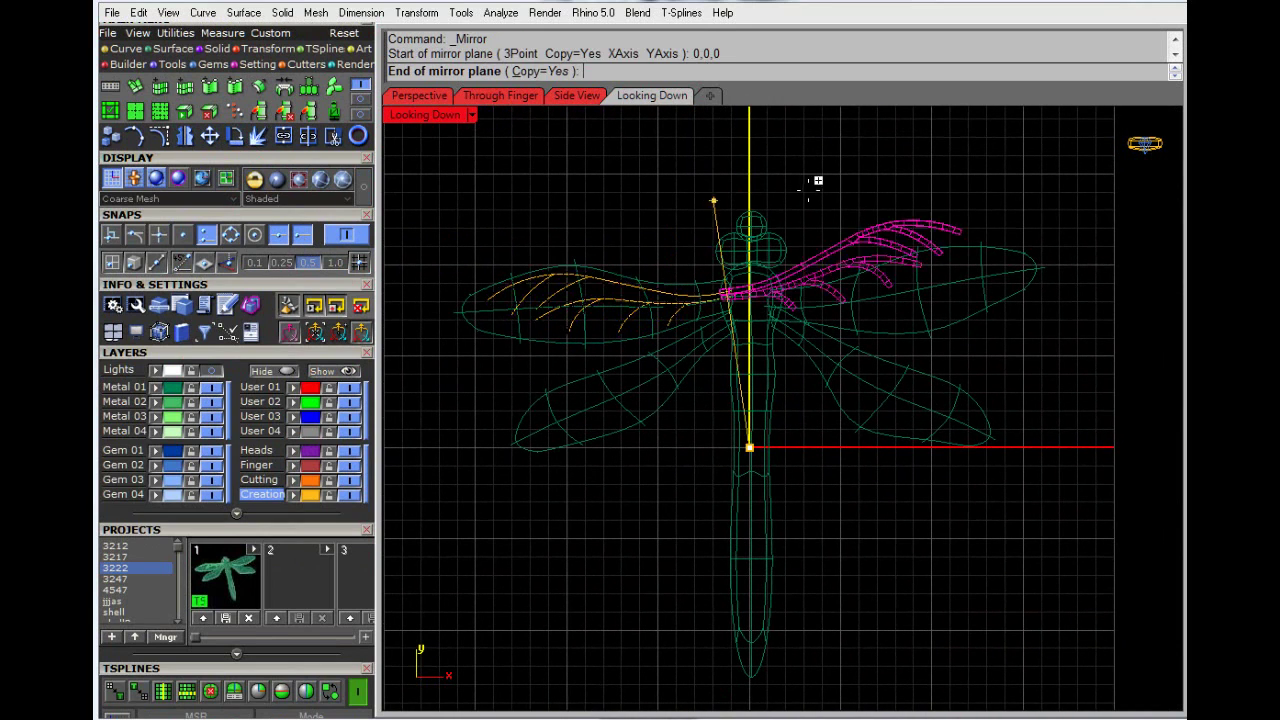
key(Escape)
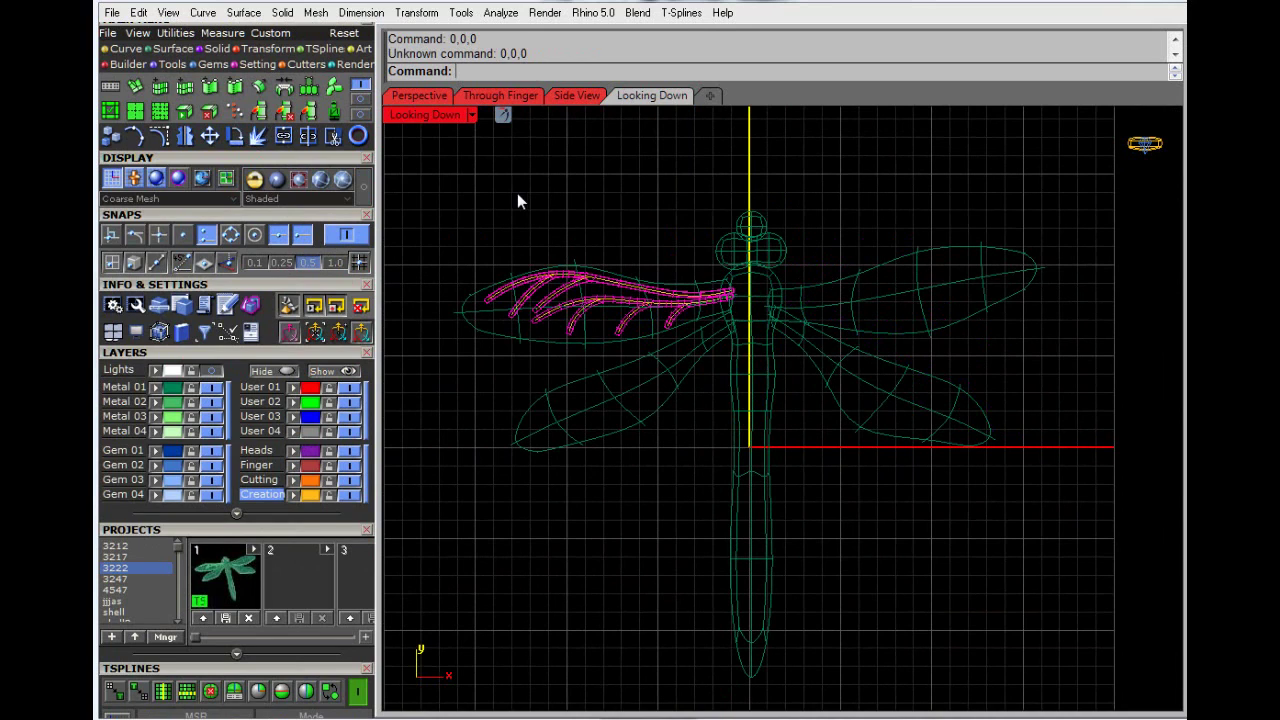
Step: Mirror a copy of the vein surface onto the right front wing, across the vertical axis starting at 0,0,0
click(183, 137)
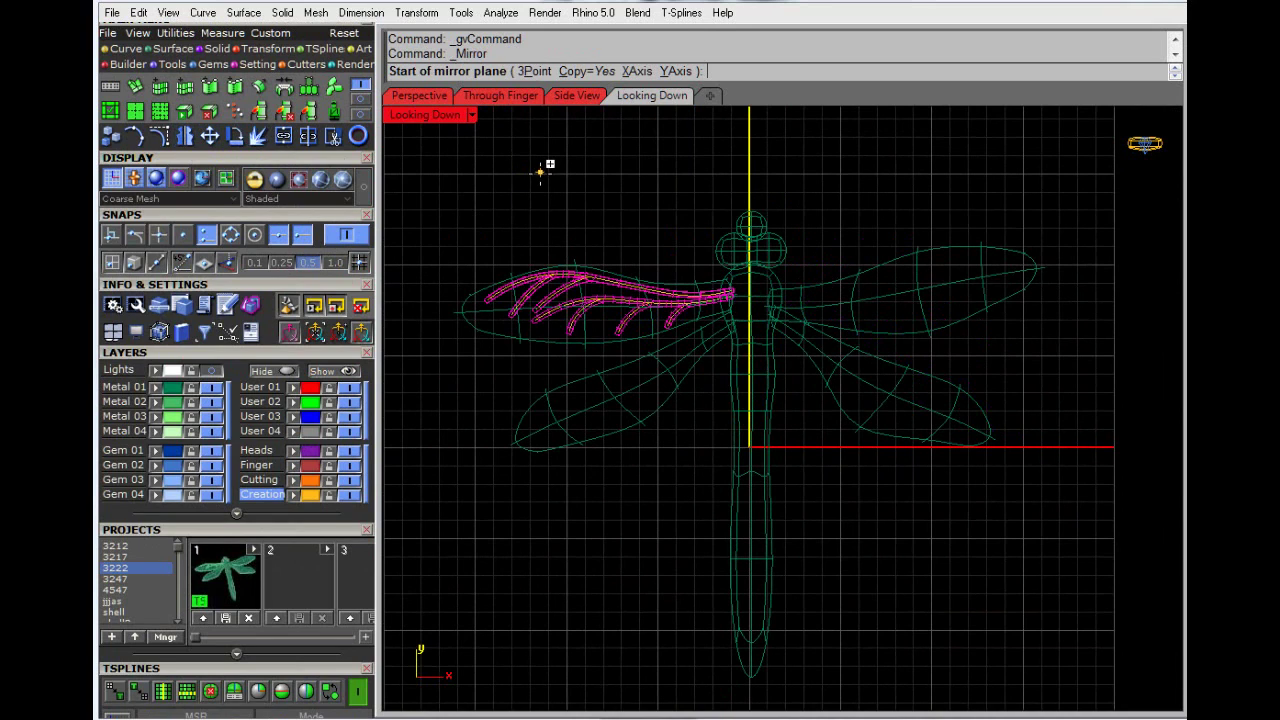
text(0,0,0)
key(Return)
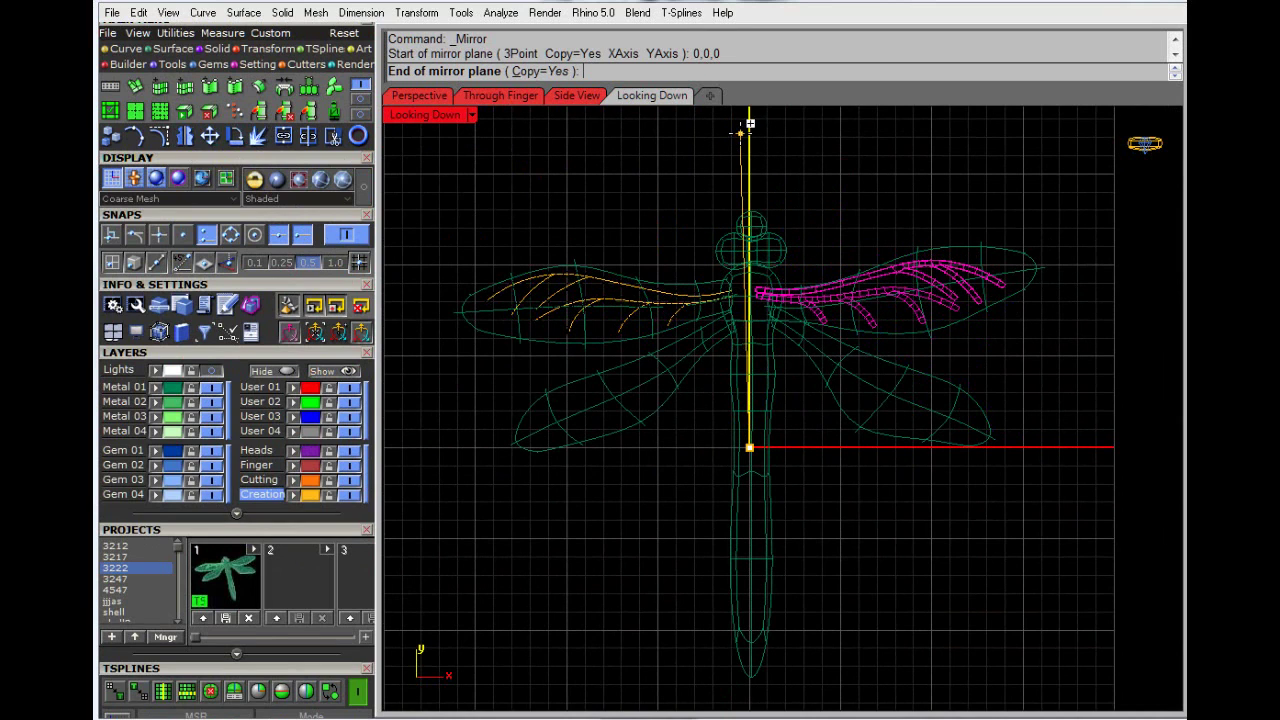
click(749, 125)
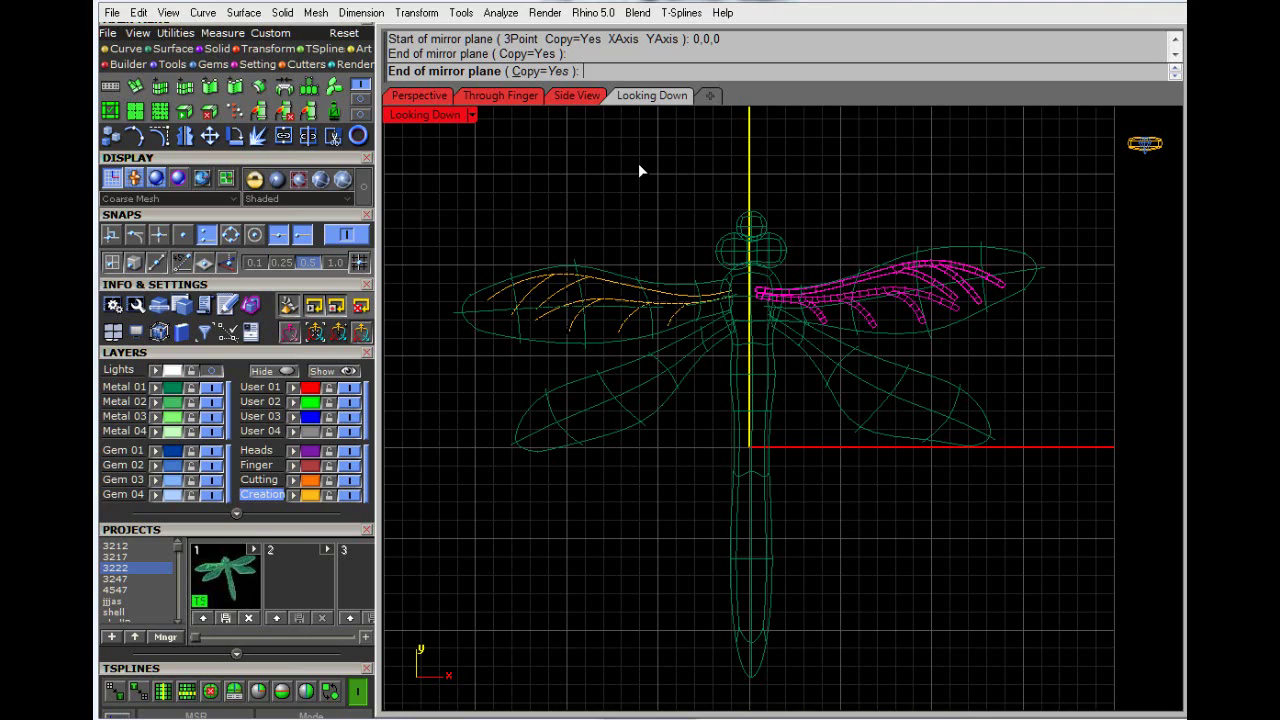
click(638, 163)
key(Escape)
Step: Turn on the gumball and move and rotate the mirrored vein surface to fit inside the right front wing, its root near the body
click(884, 300)
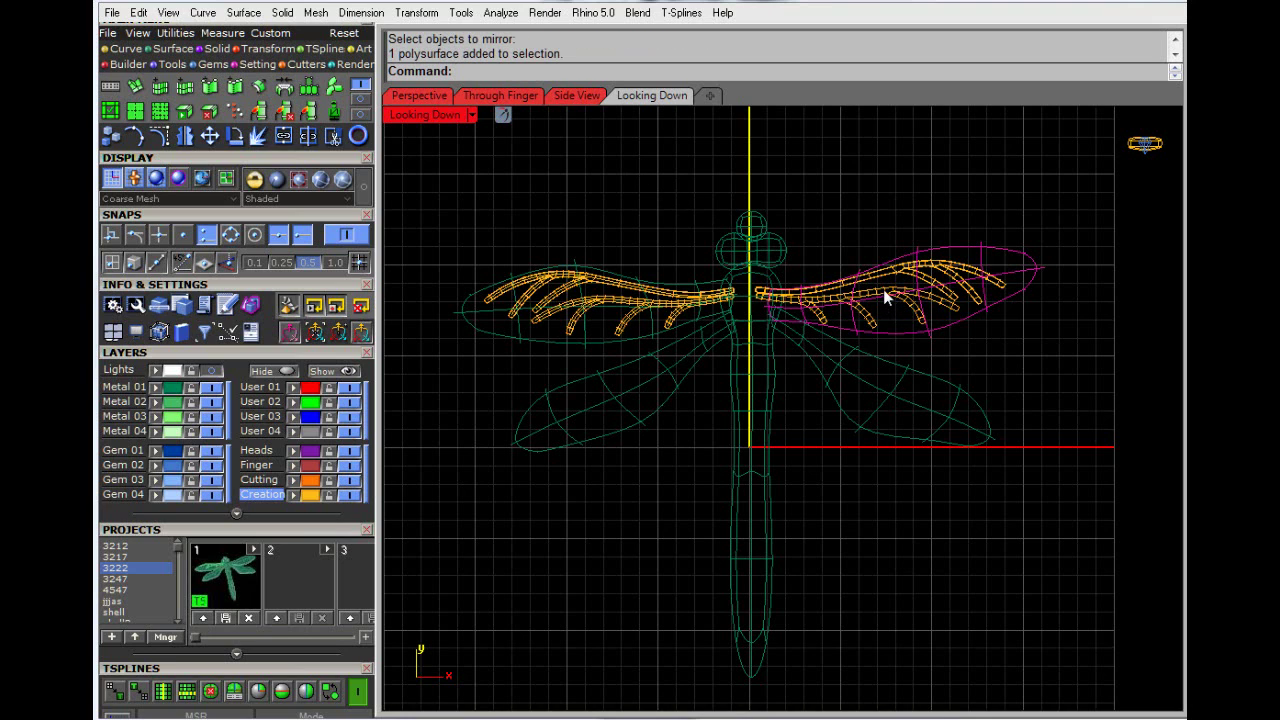
click(883, 289)
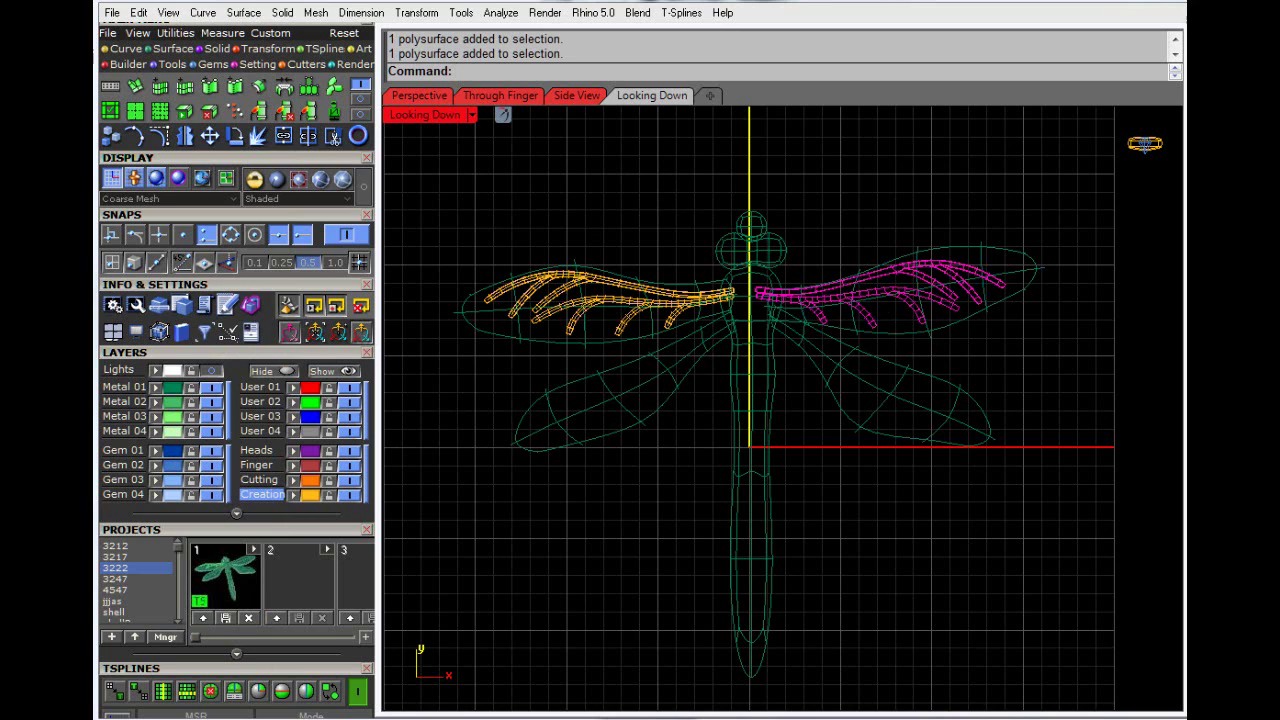
click(353, 692)
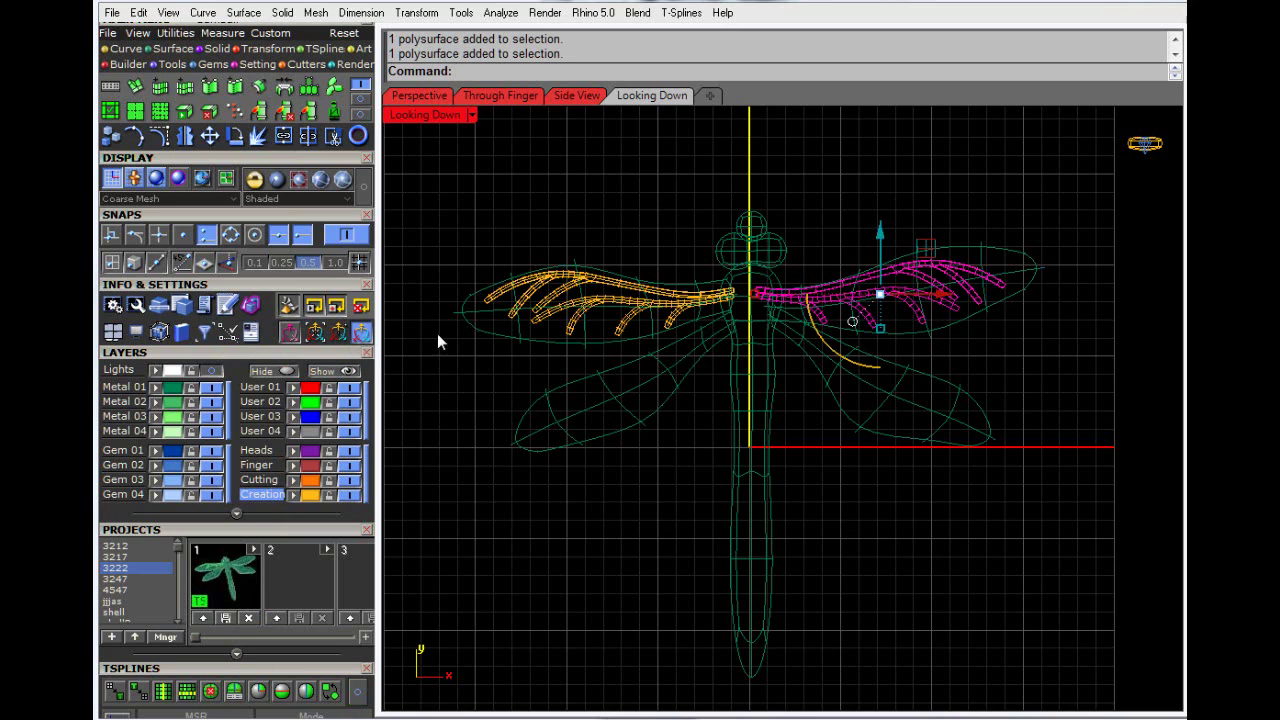
scroll(770, 315, up, 5)
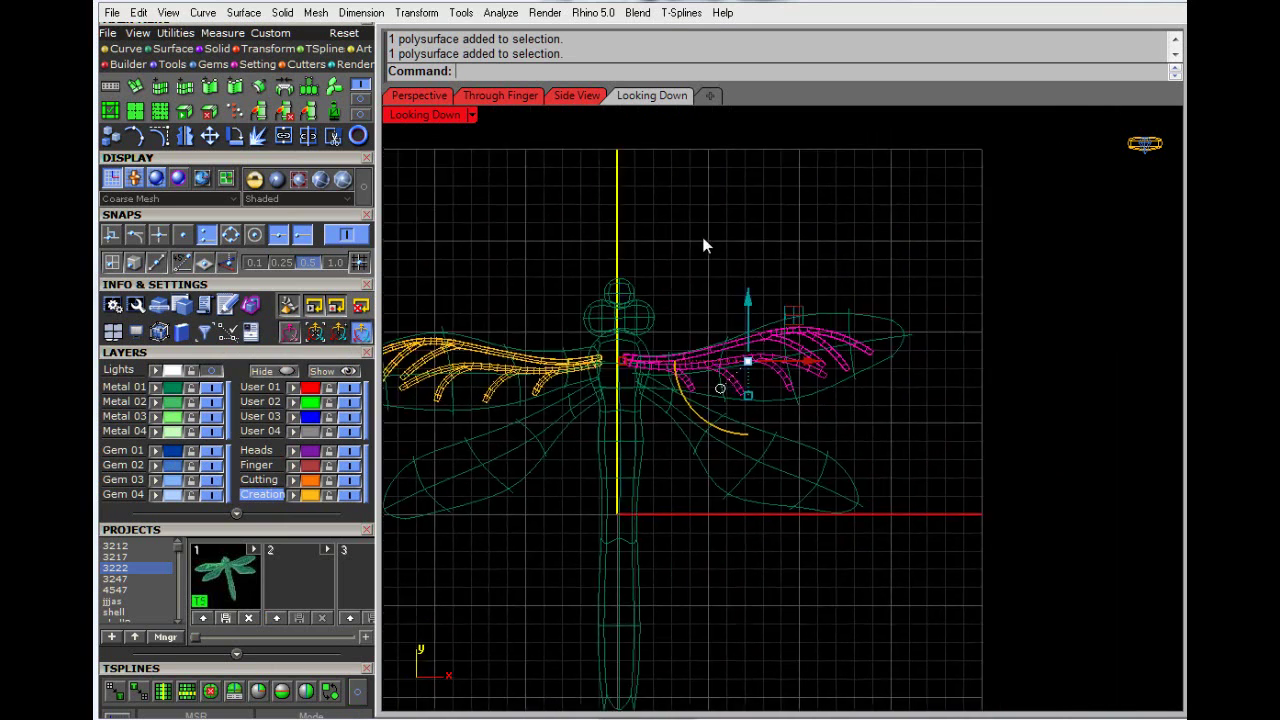
drag(768, 318, 820, 297)
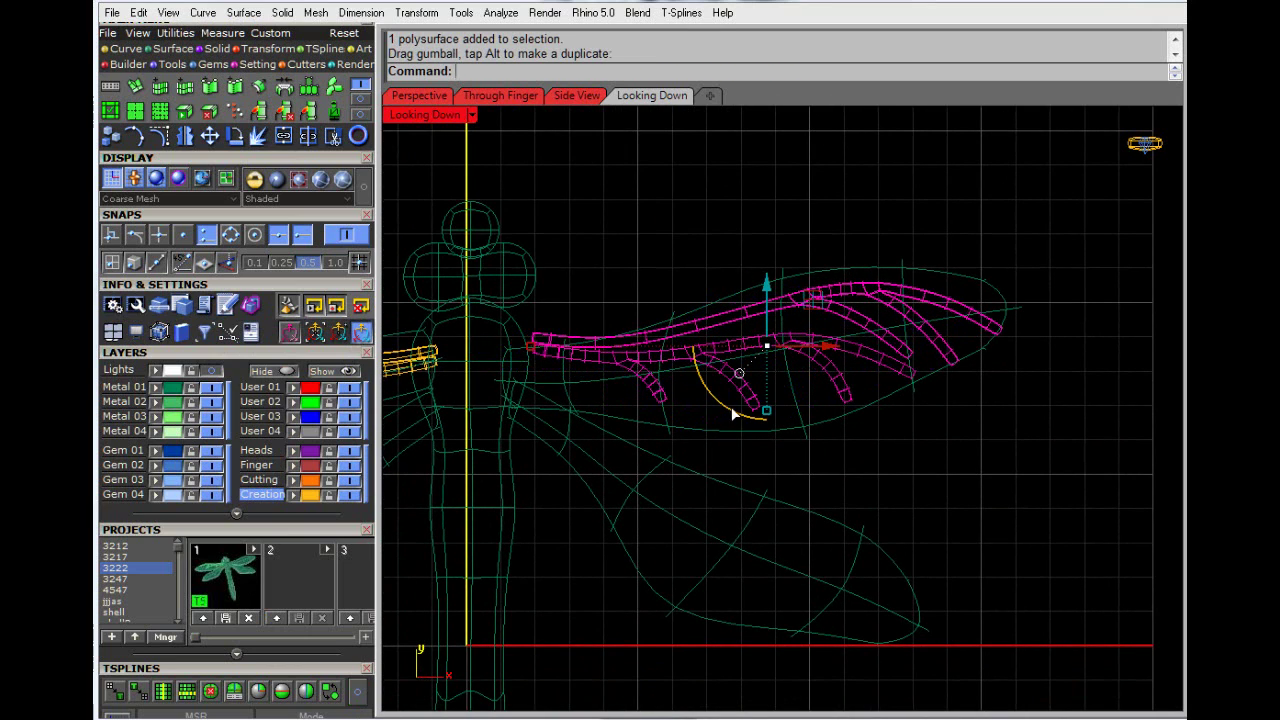
drag(733, 412, 814, 393)
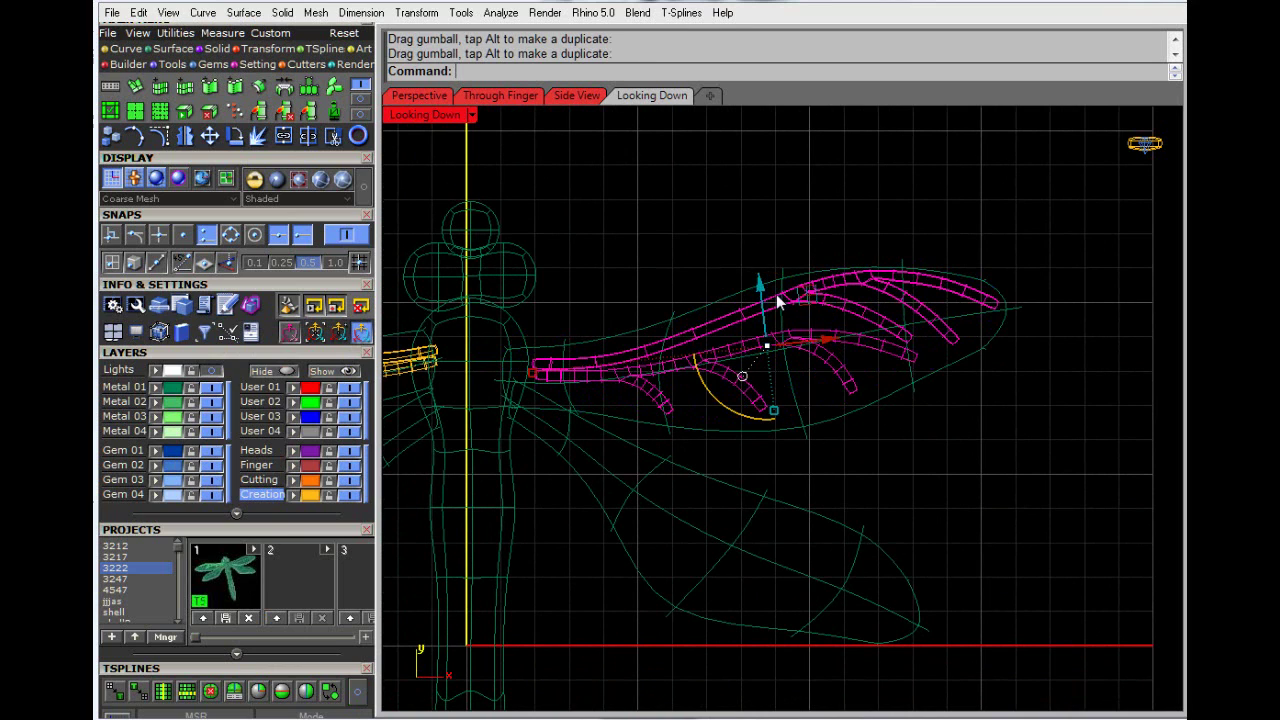
drag(759, 288, 748, 294)
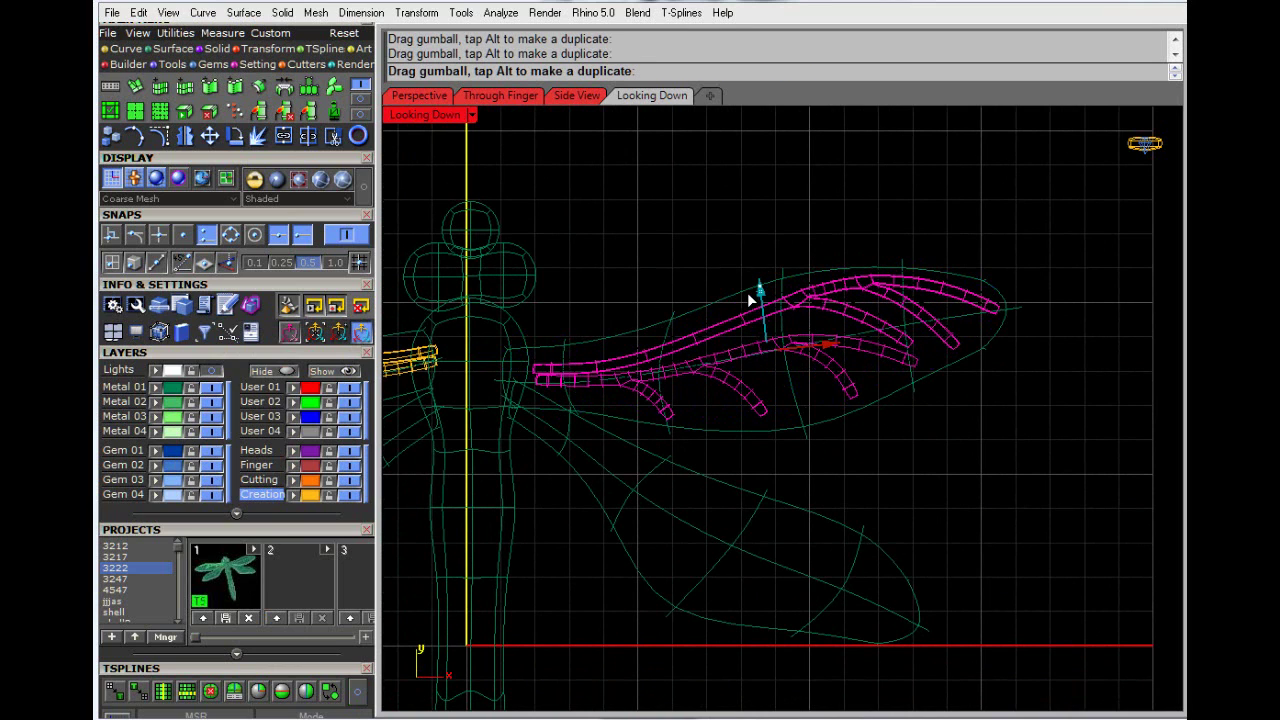
drag(818, 343, 741, 292)
click(689, 228)
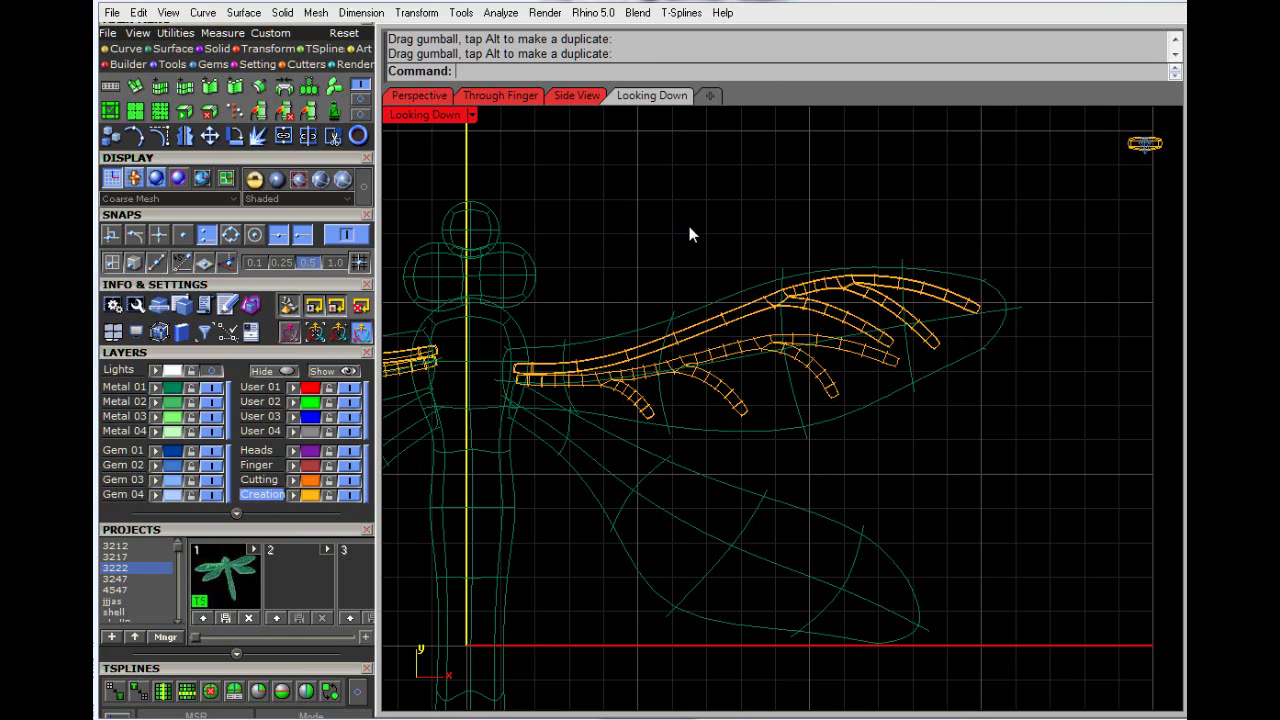
scroll(758, 303, down, 10)
scroll(630, 391, up, 4)
right_drag(611, 391, 737, 412)
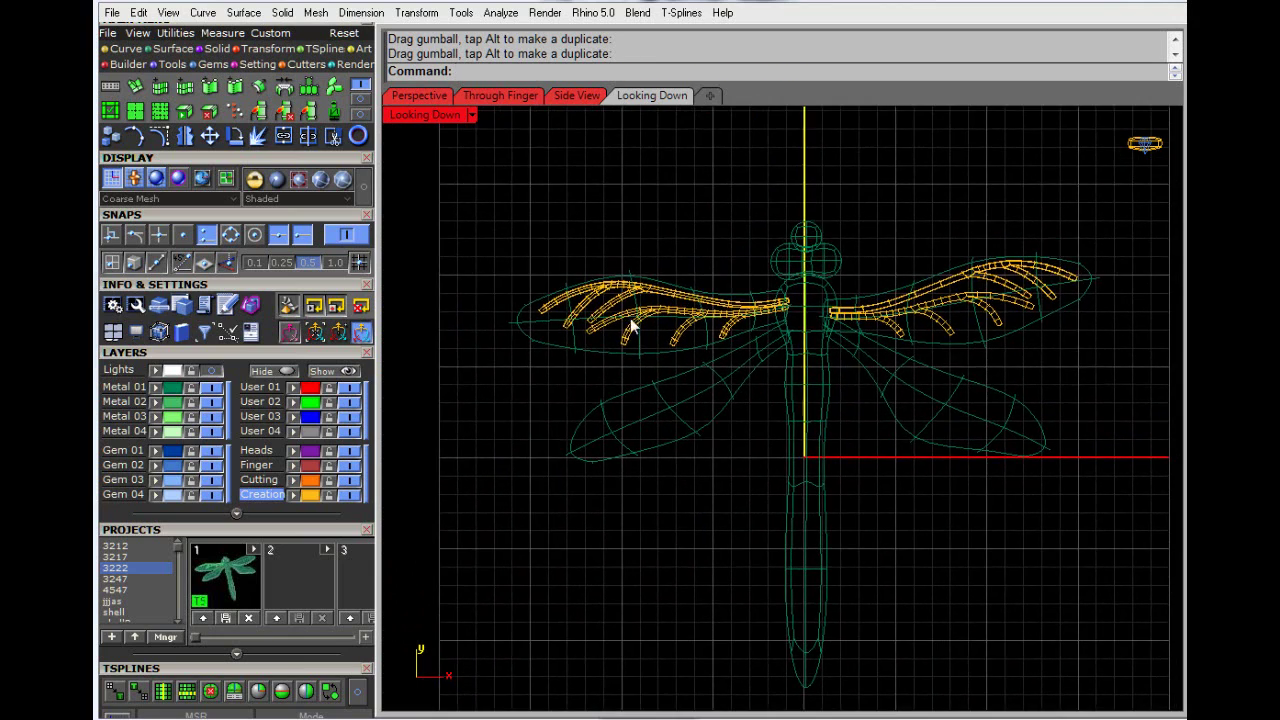
click(636, 328)
click(698, 333)
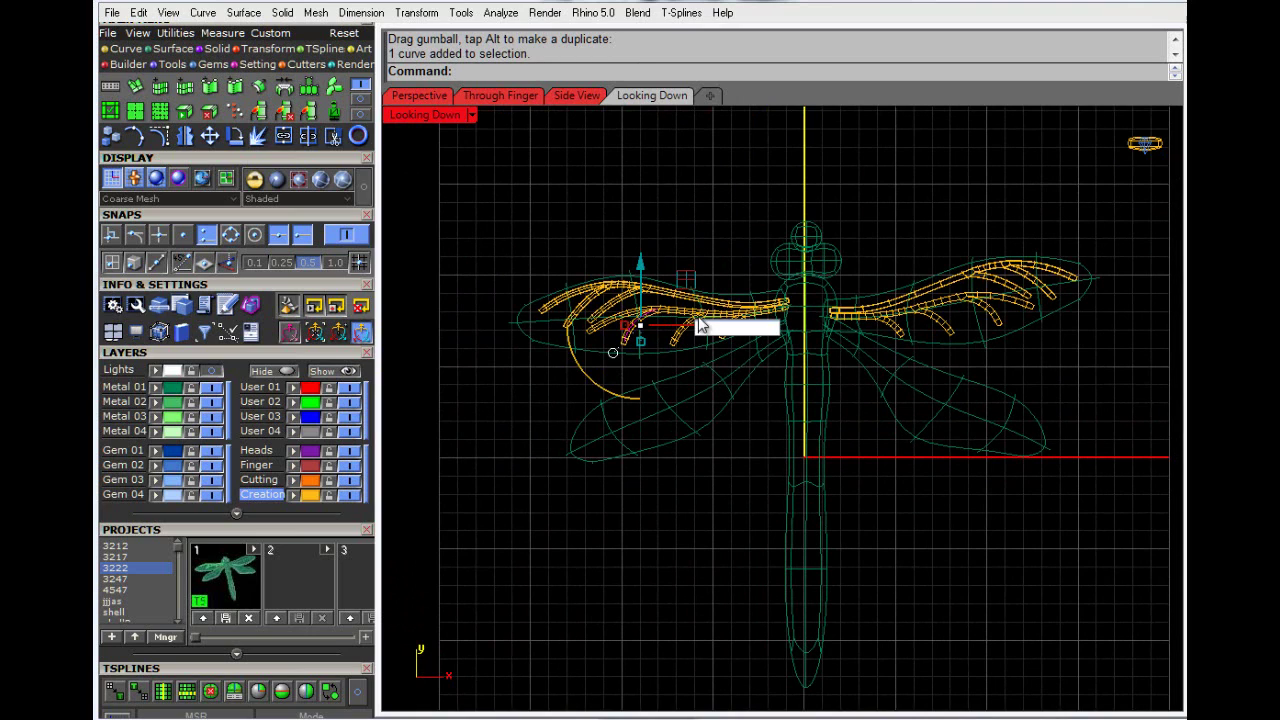
click(704, 323)
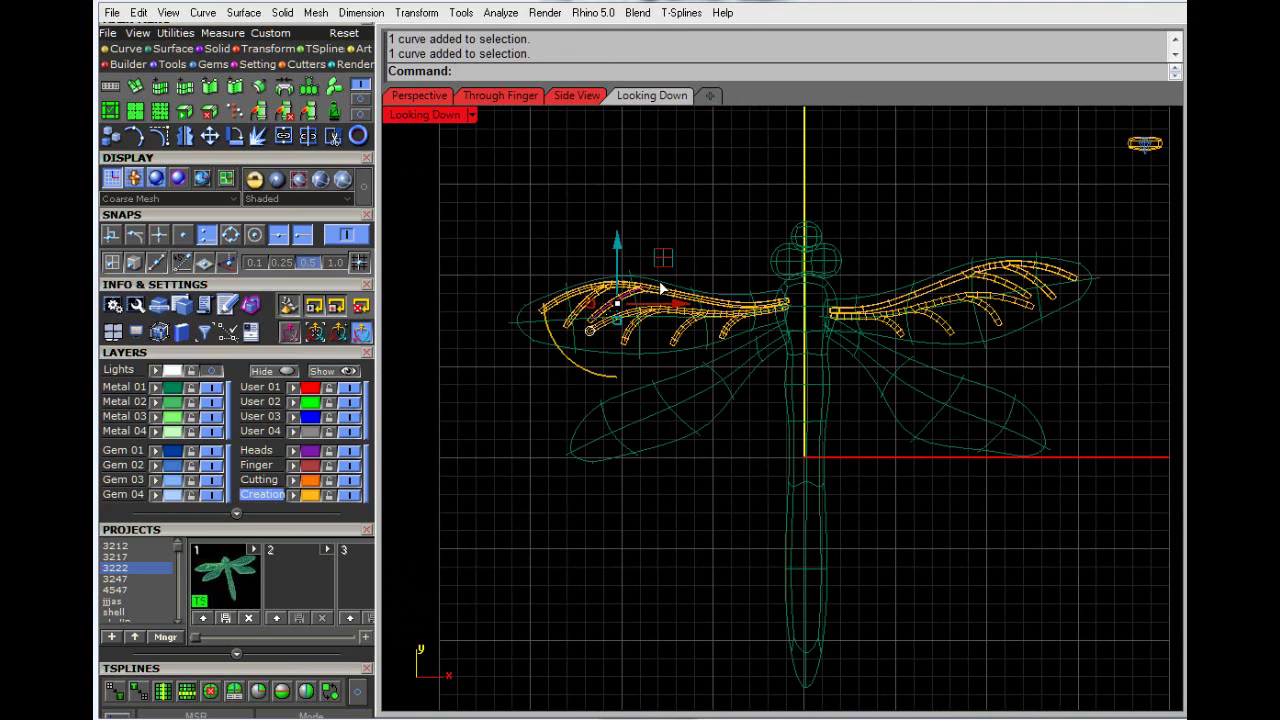
click(660, 288)
click(664, 208)
key(m)
click(742, 306)
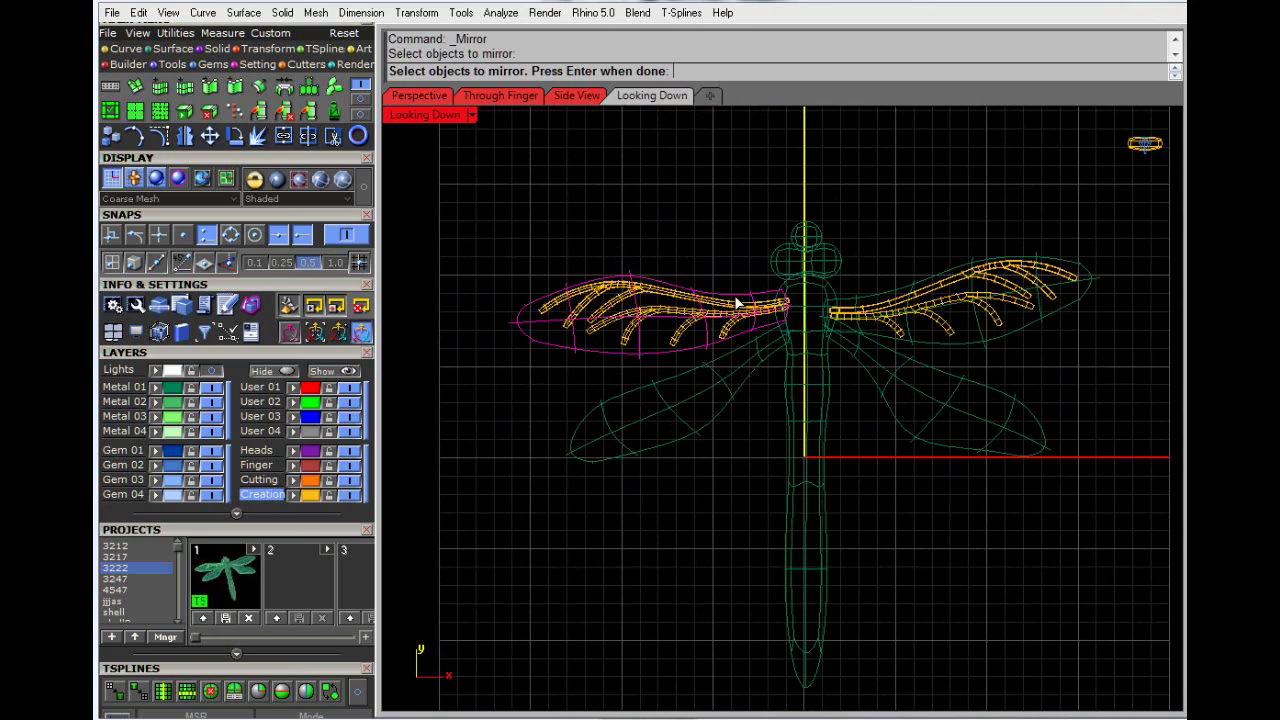
ctrl+click(612, 353)
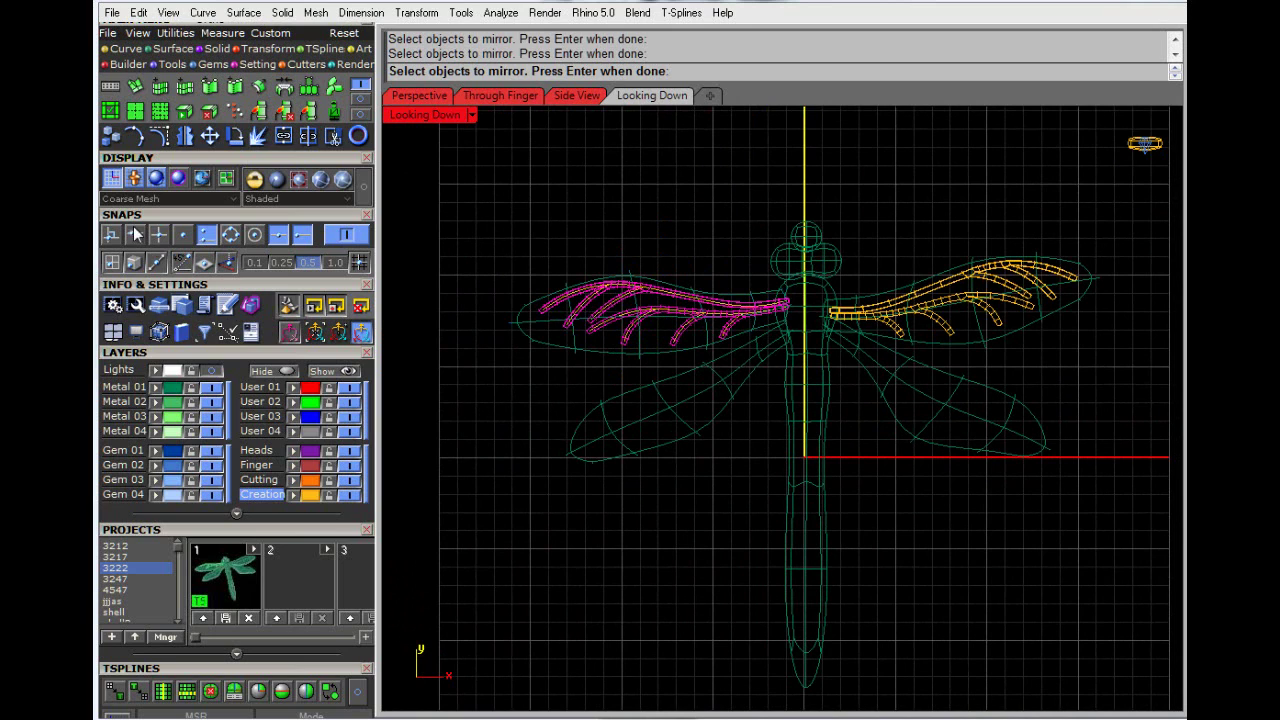
click(110, 136)
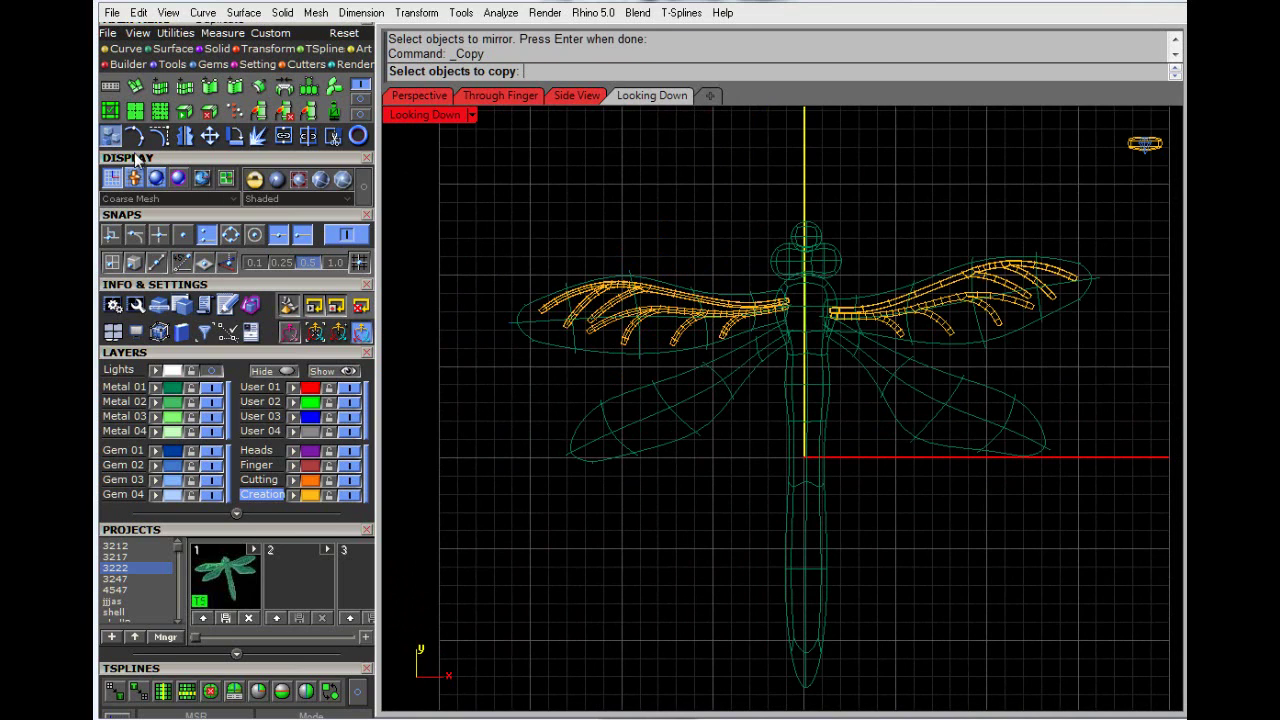
key(Escape)
Step: Copy the left front wing's vein T-spline surface straight down to the root of the left rear wing
click(781, 303)
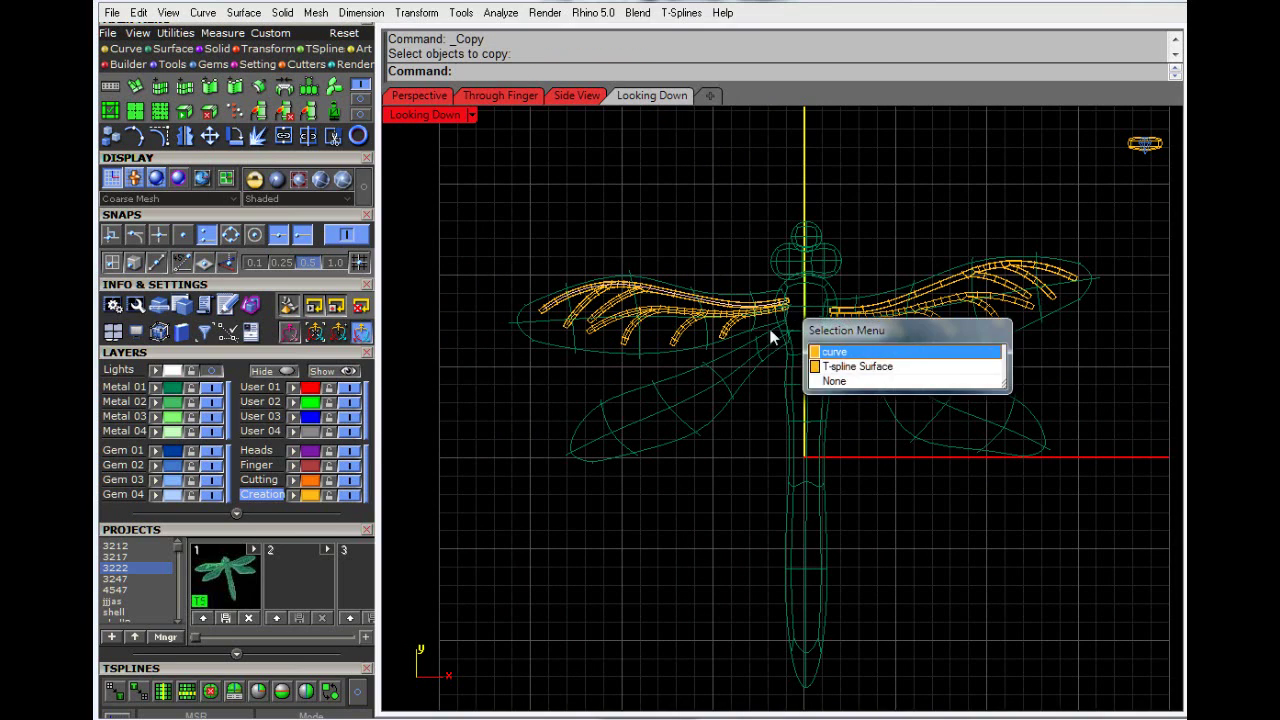
click(848, 366)
key(Return)
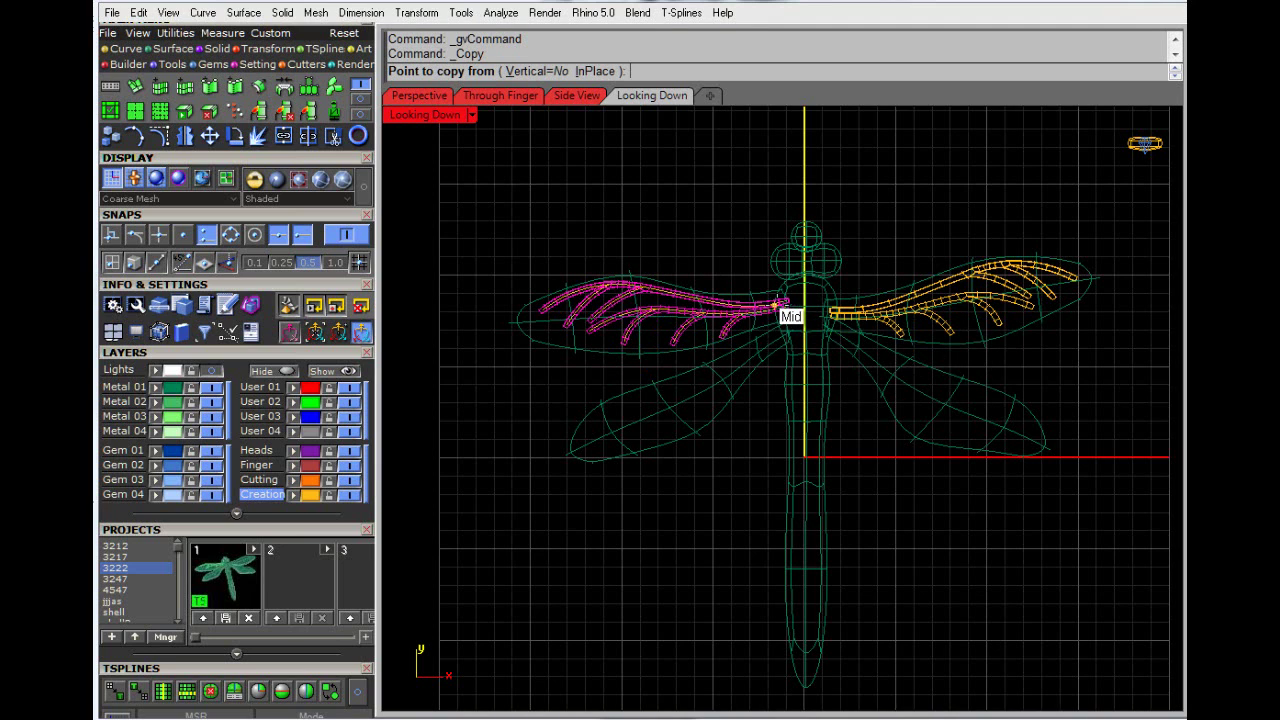
click(785, 307)
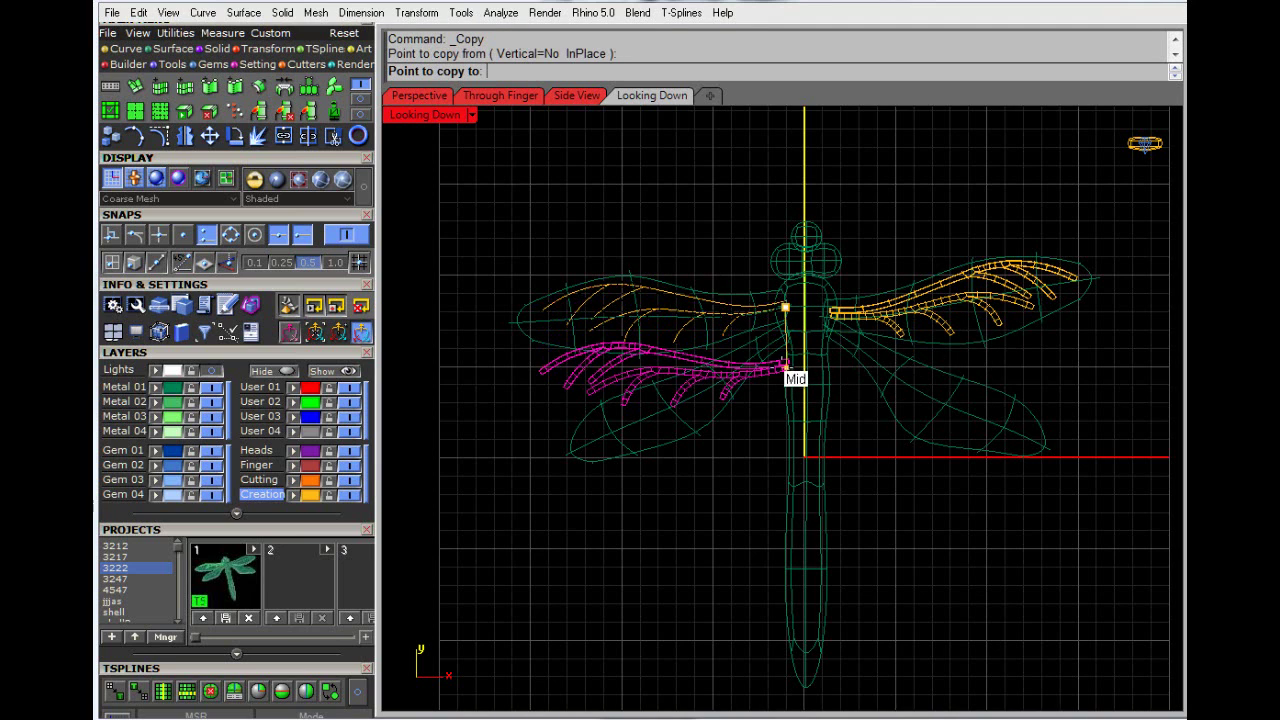
click(789, 369)
key(Return)
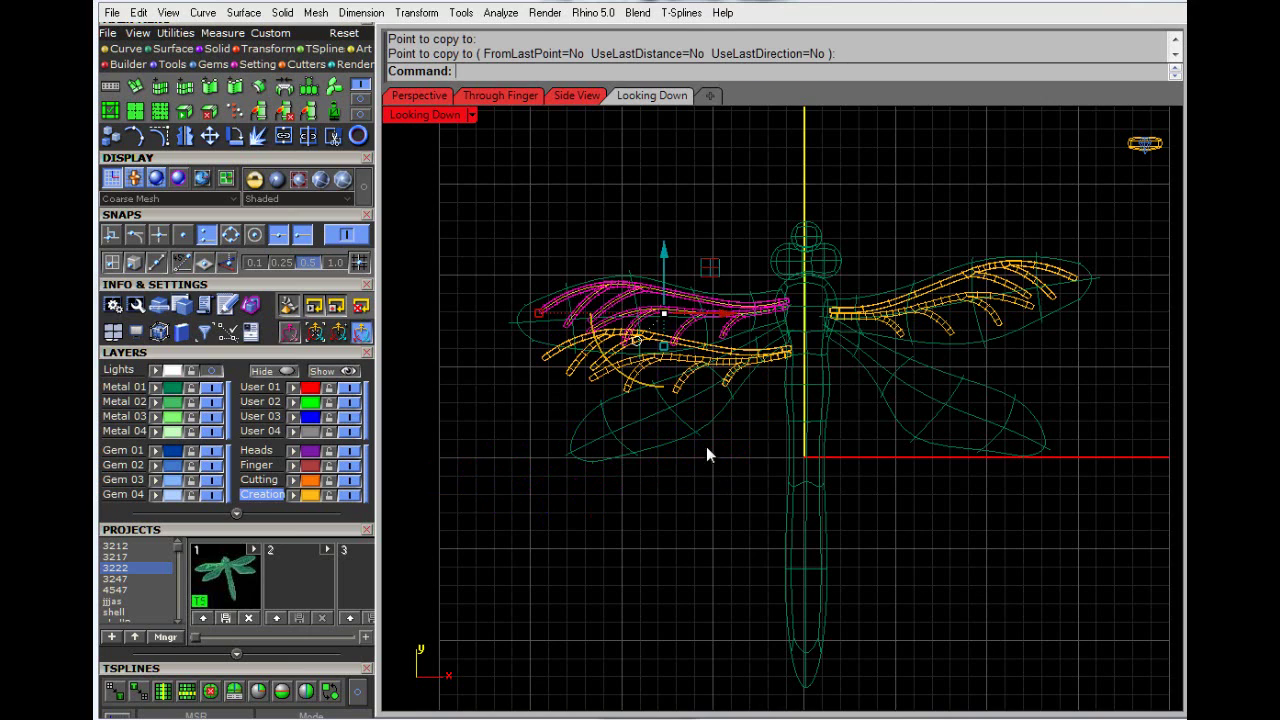
Step: Rotate the copied vein surface about its body end so that its tip points at the left rear wing's tip
click(749, 364)
click(746, 362)
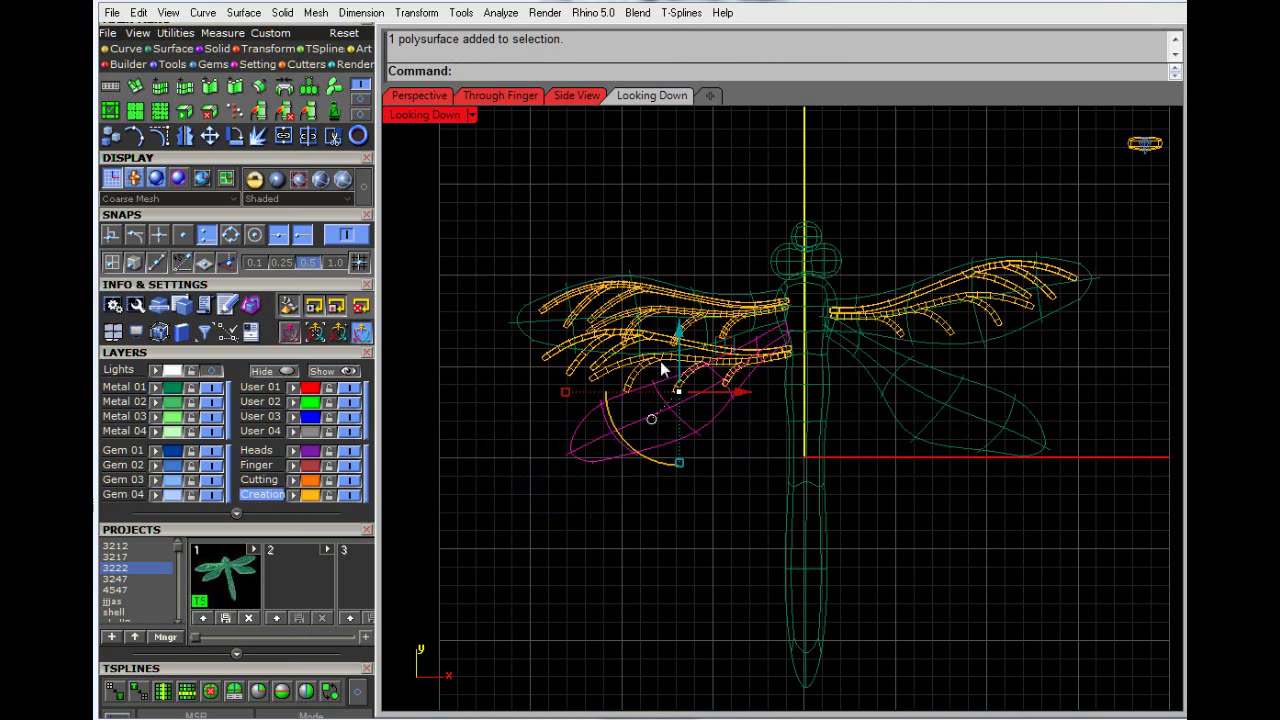
click(660, 362)
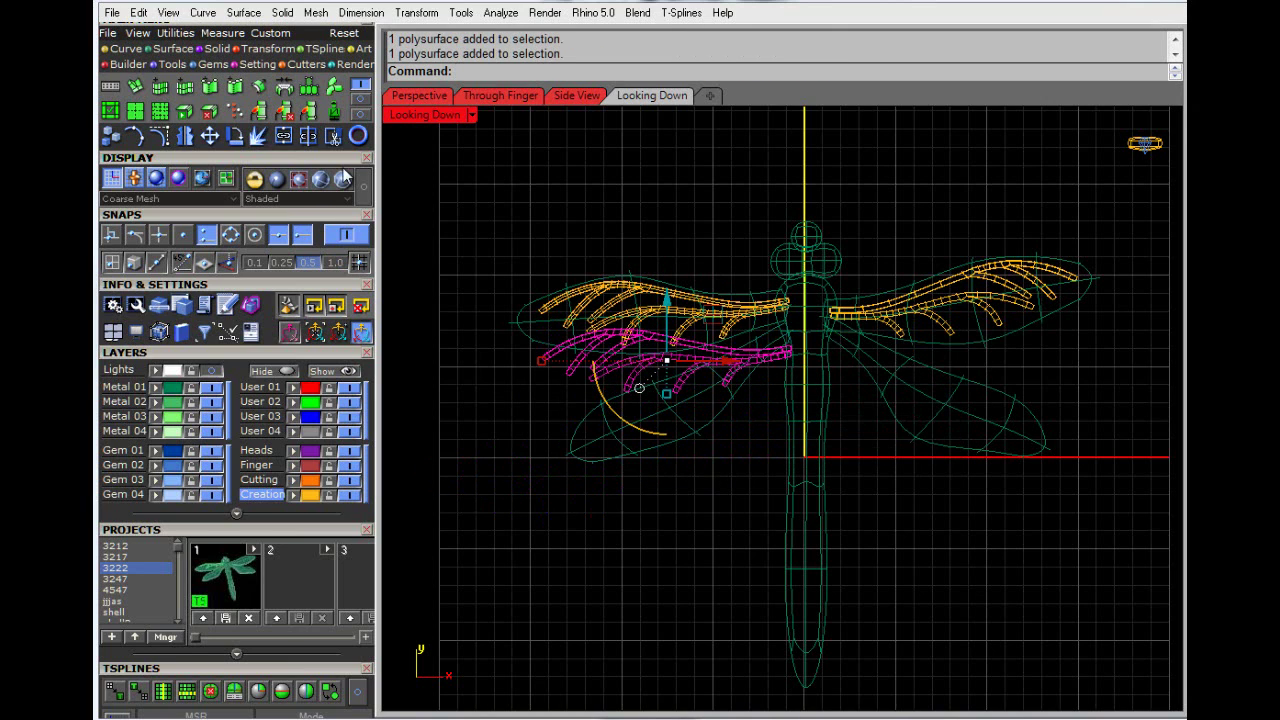
click(237, 133)
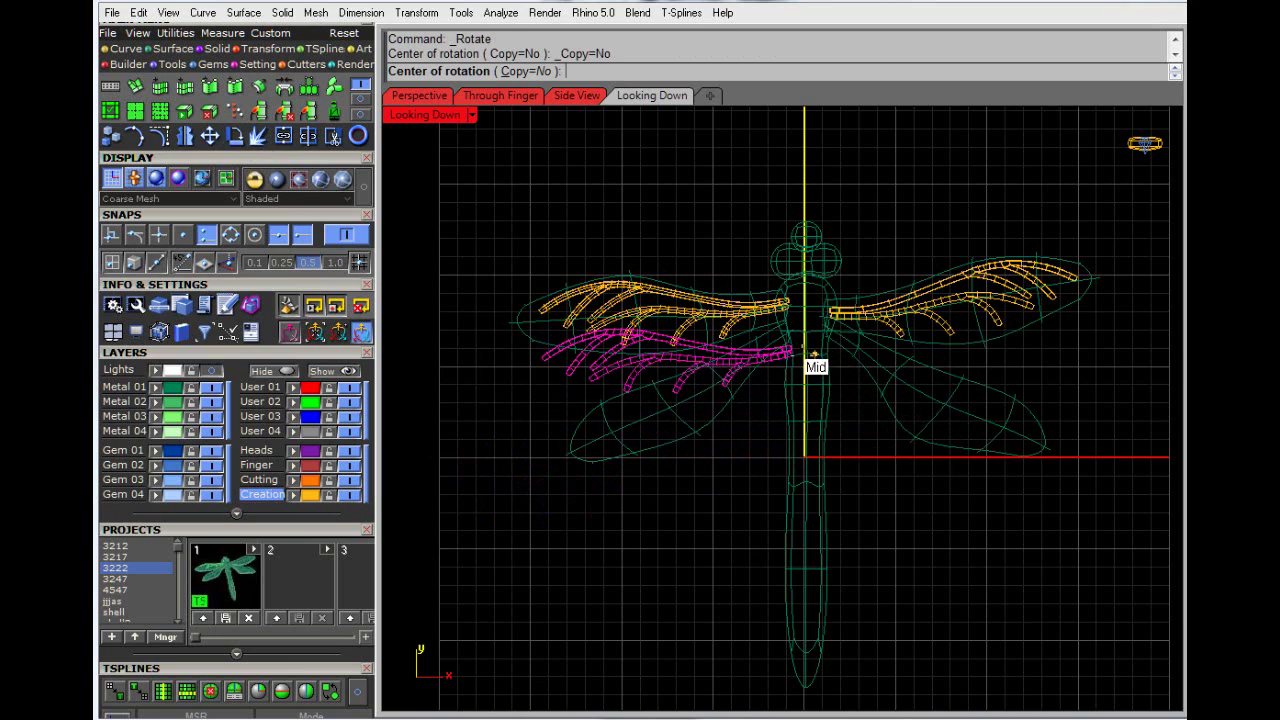
click(780, 353)
click(483, 355)
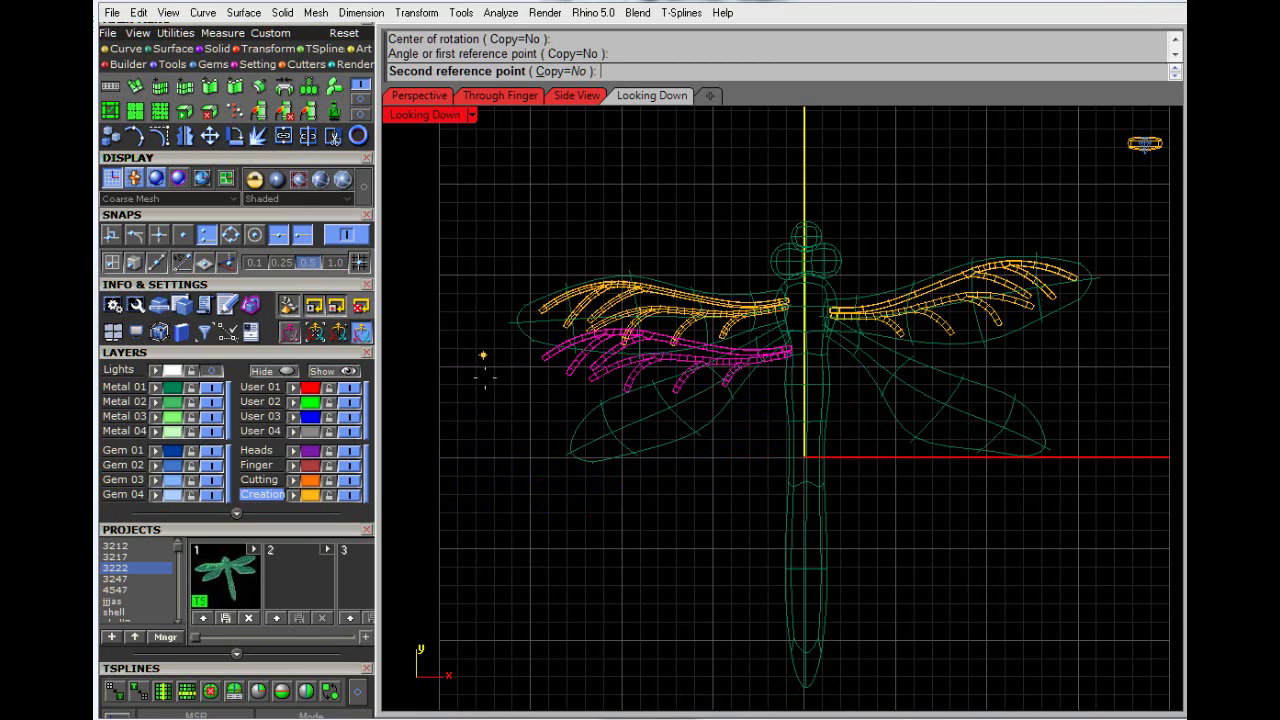
click(560, 460)
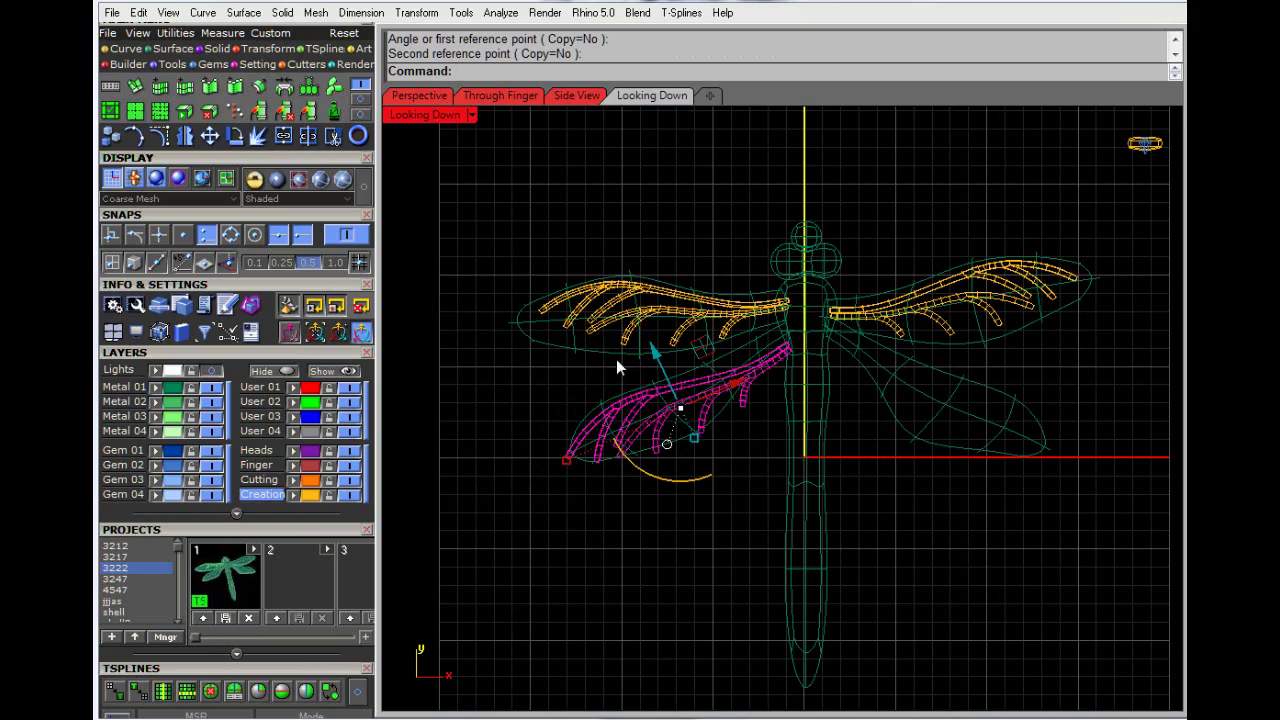
Step: Scale the copied vein surface down in width and length and reposition it within the left rear wing's outline
scroll(616, 359, up, 5)
scroll(689, 336, down, 3)
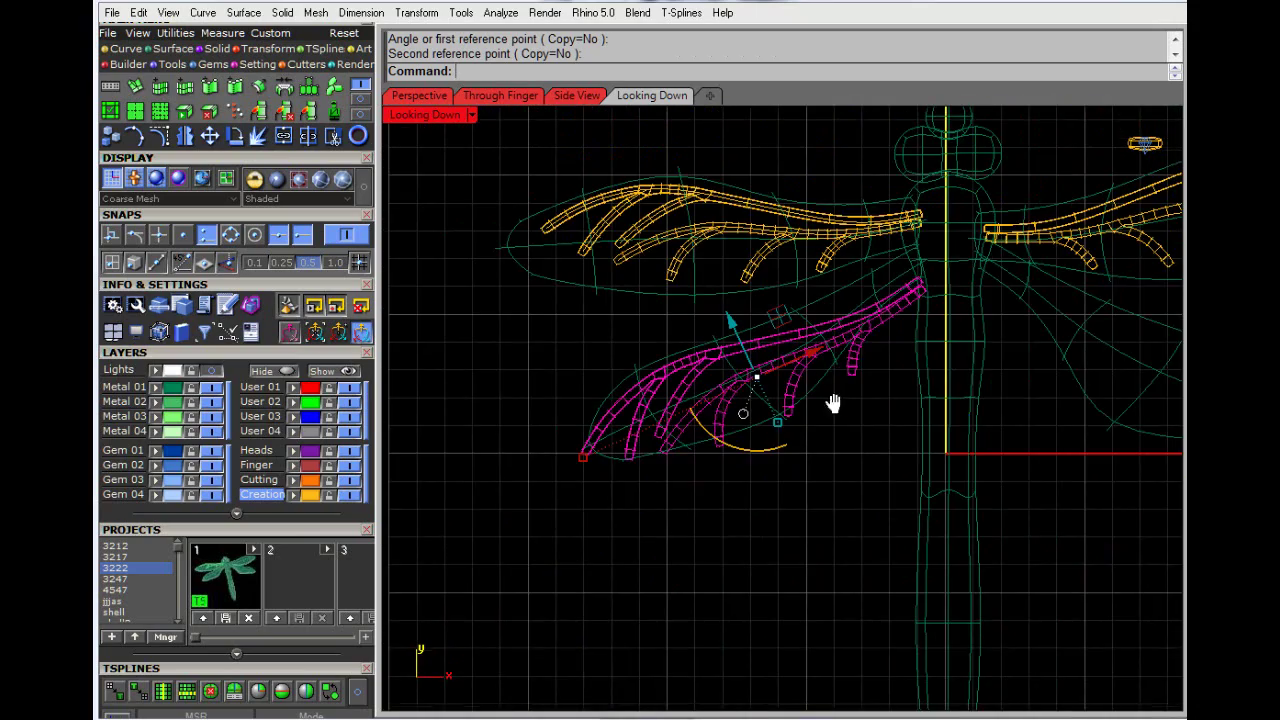
right_drag(833, 403, 808, 415)
drag(724, 463, 749, 429)
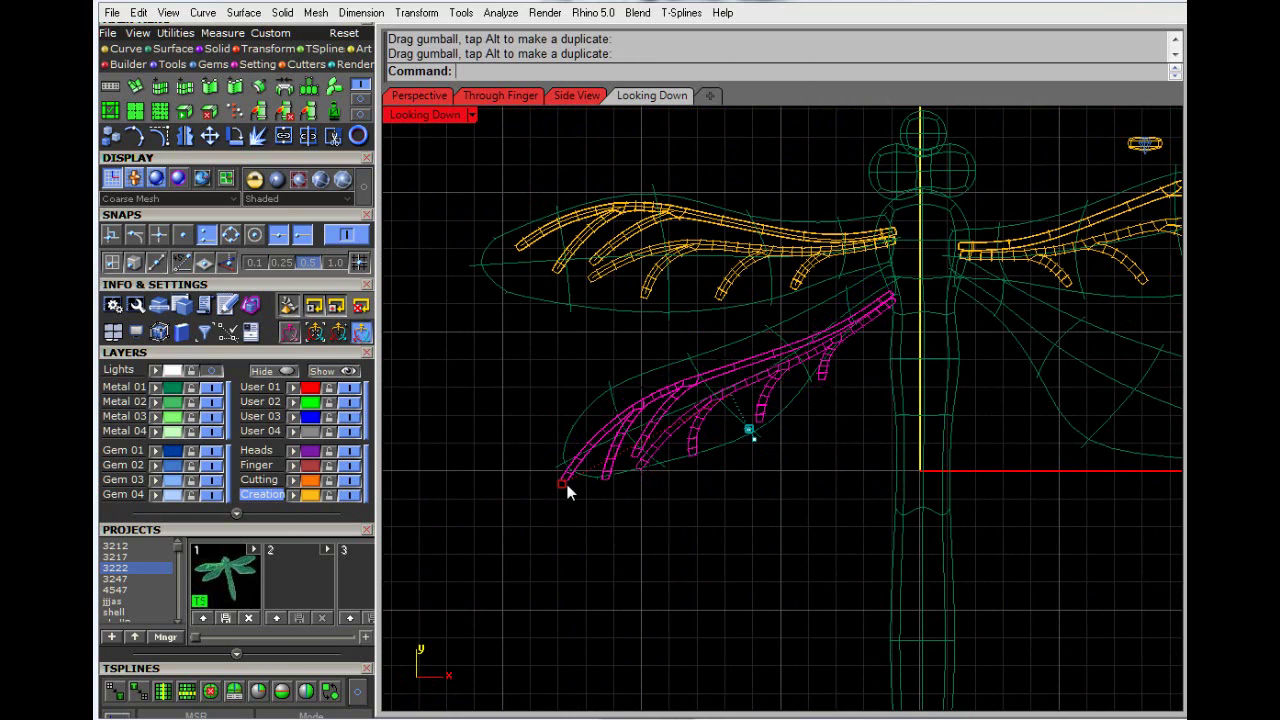
mouse_move(563, 483)
mouse_down()
mouse_move(597, 474)
mouse_move(578, 476)
mouse_up()
mouse_move(745, 334)
mouse_down()
mouse_move(754, 314)
mouse_move(753, 326)
mouse_up()
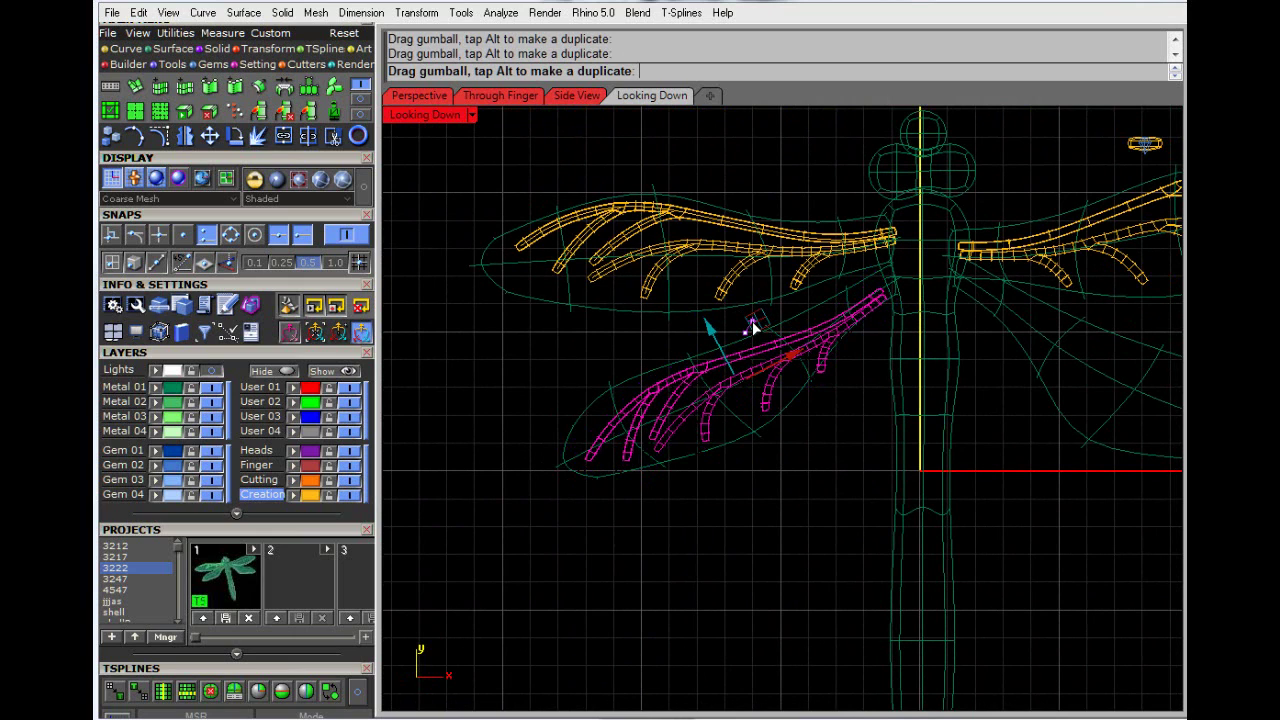
drag(798, 412, 751, 411)
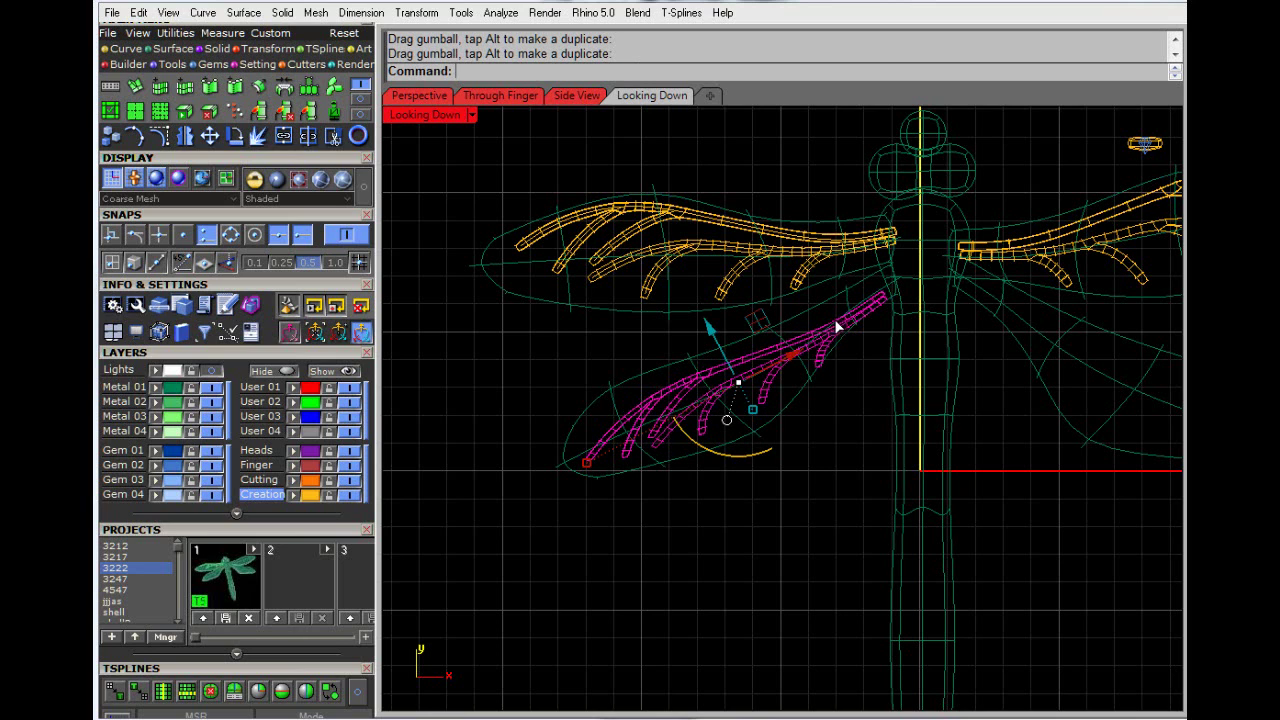
Step: Move the rear vein surface's root up to the body and rotate it slightly to follow the left rear wing
drag(838, 325, 846, 309)
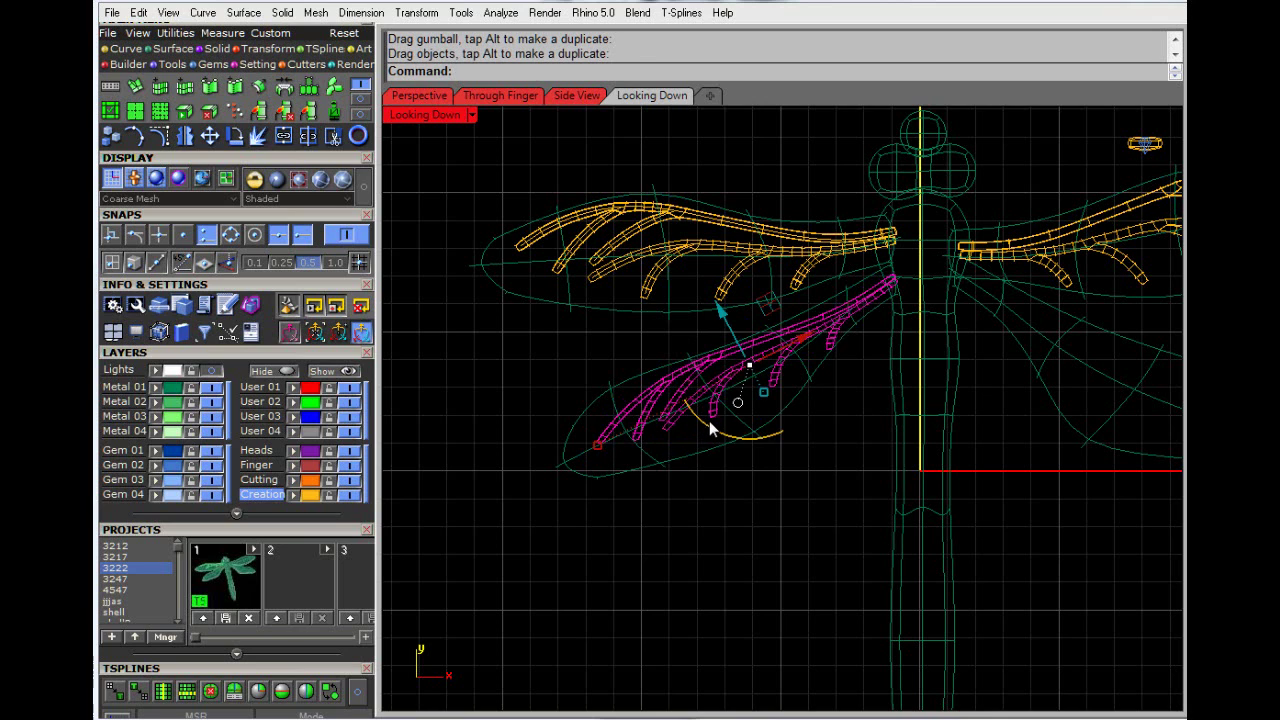
drag(710, 422, 712, 423)
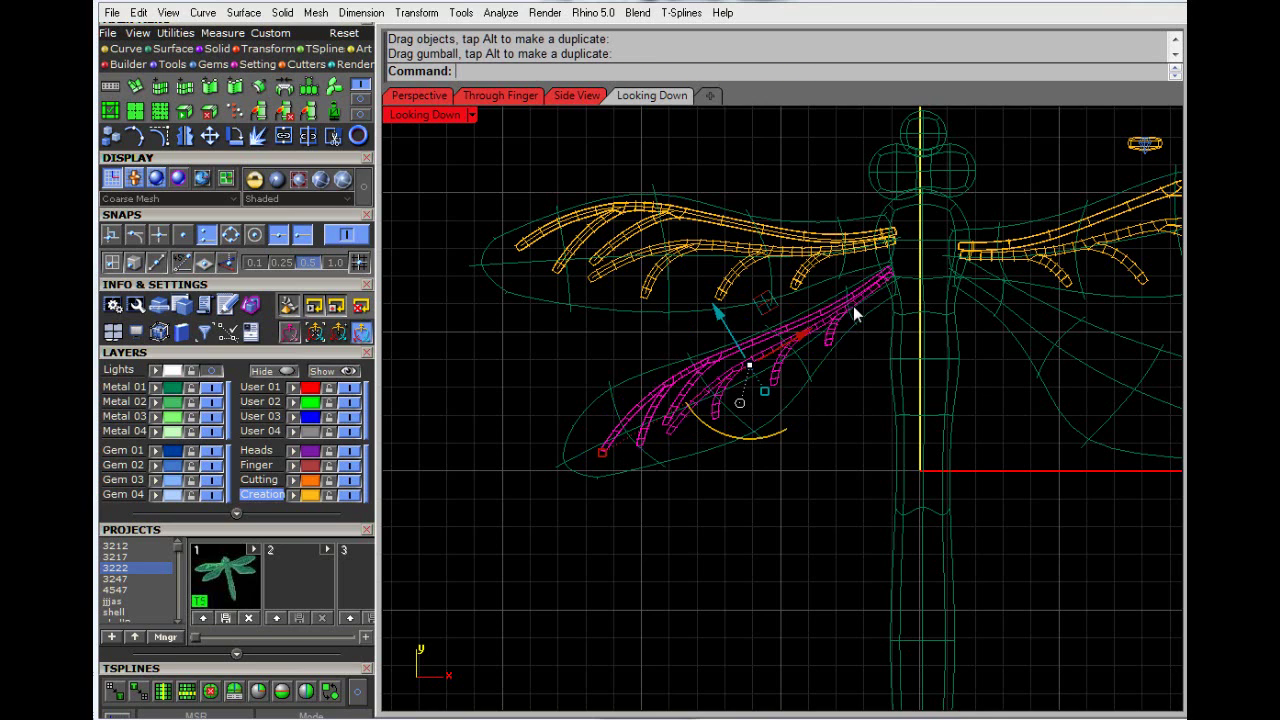
drag(771, 326, 766, 312)
click(798, 481)
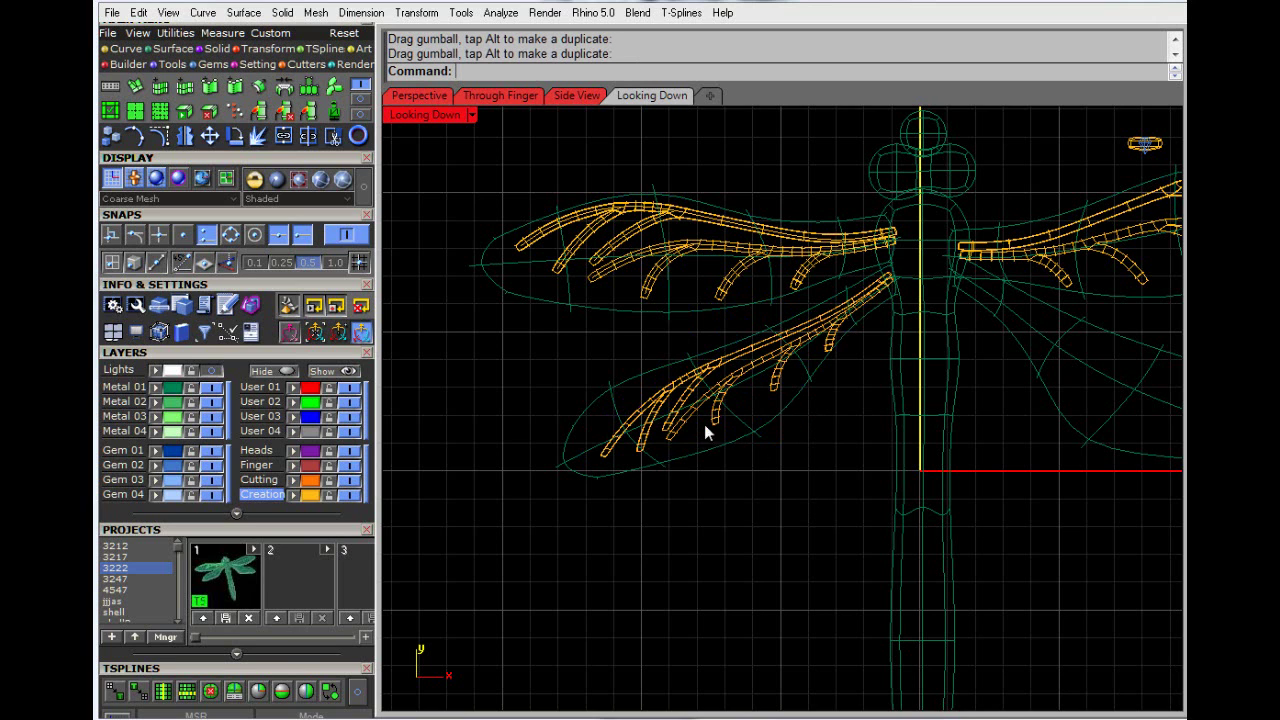
Step: Mirror a copy of the left rear vein surface onto the right rear wing, across the vertical axis starting at 0,0,0
click(680, 399)
scroll(737, 461, down, 5)
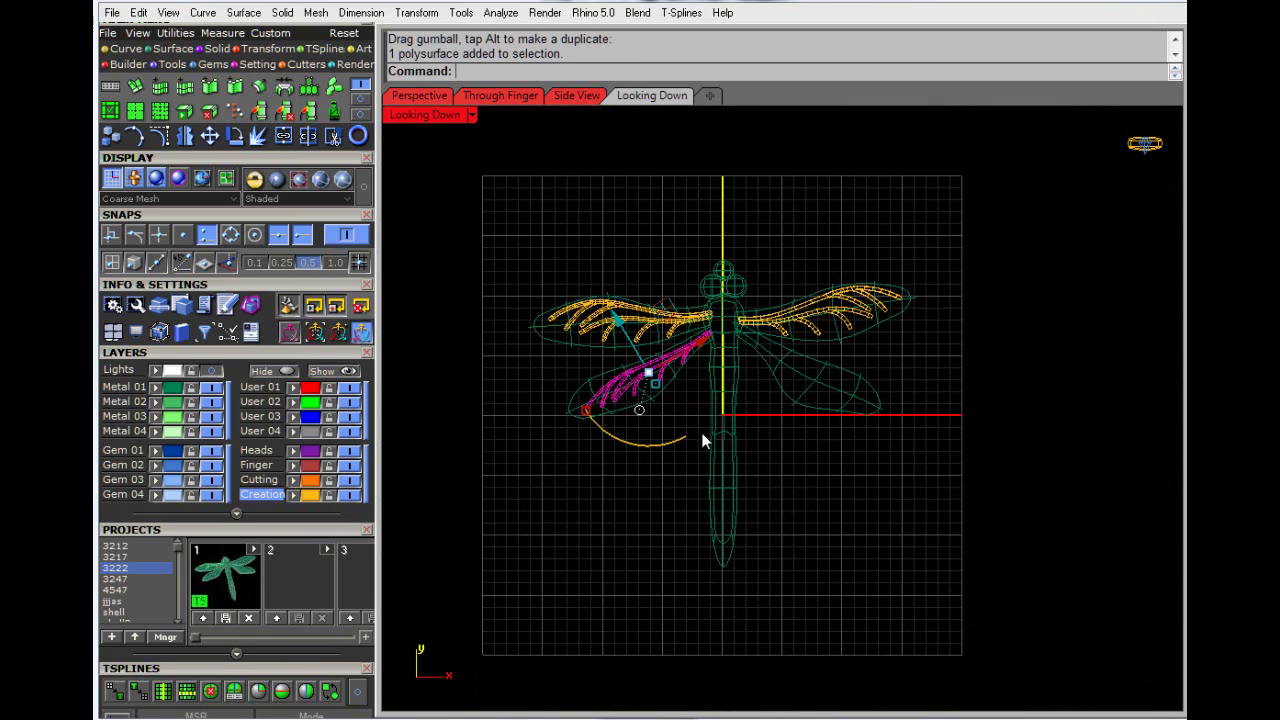
click(184, 136)
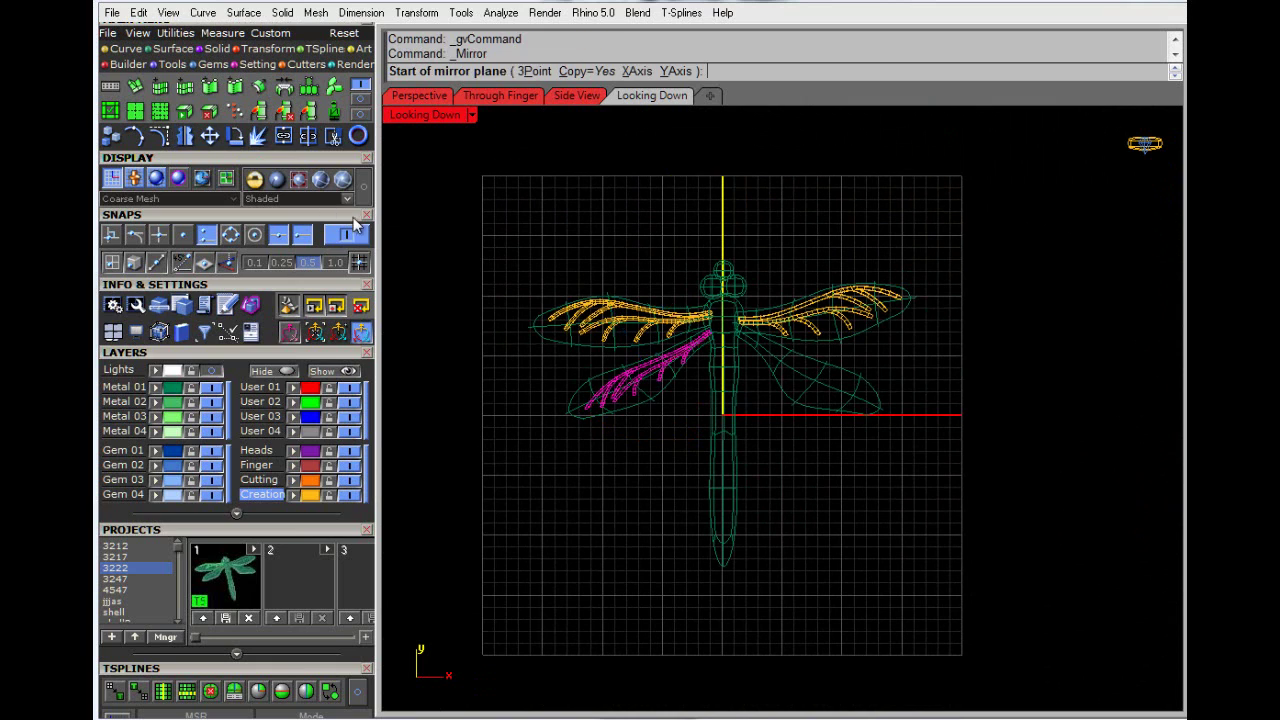
click(722, 414)
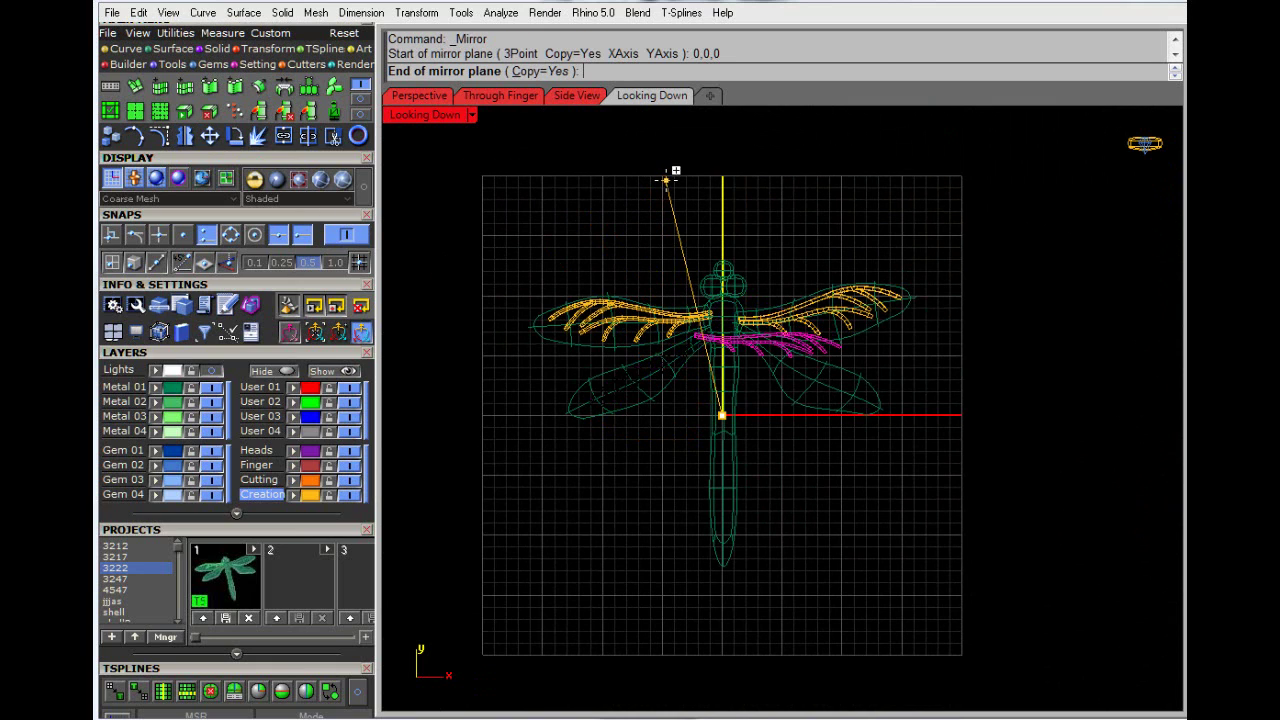
click(726, 160)
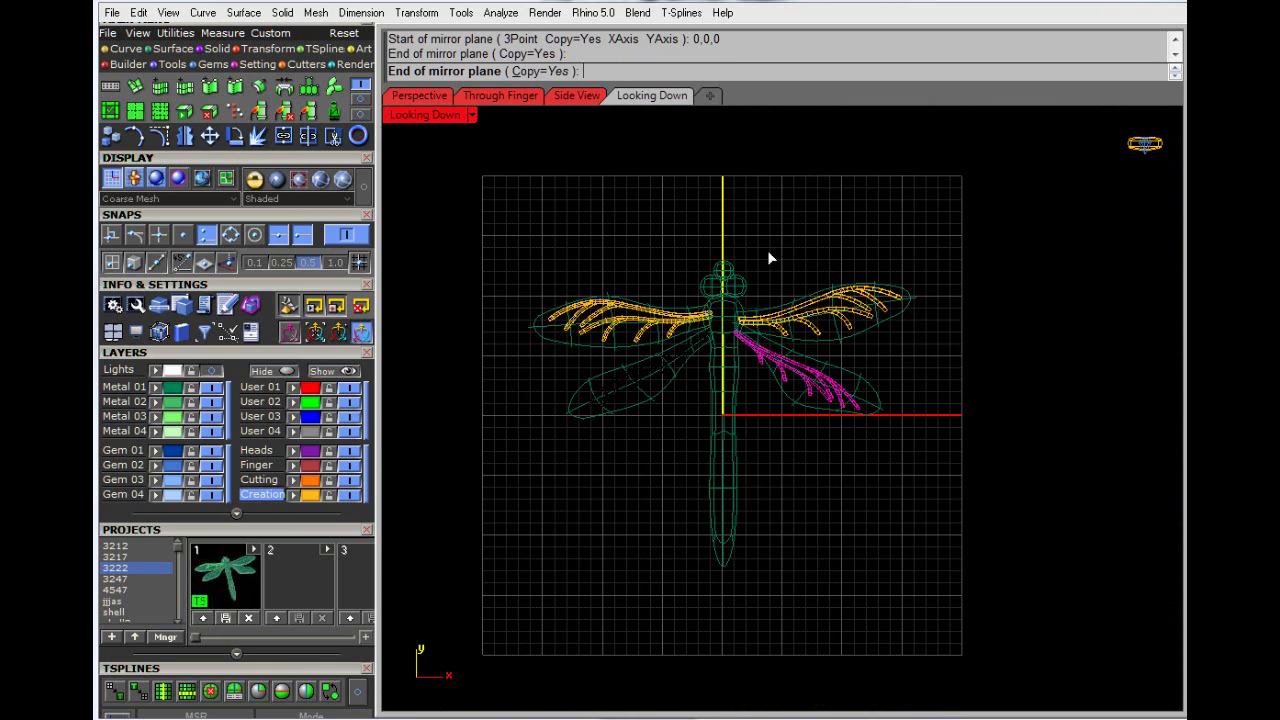
click(930, 440)
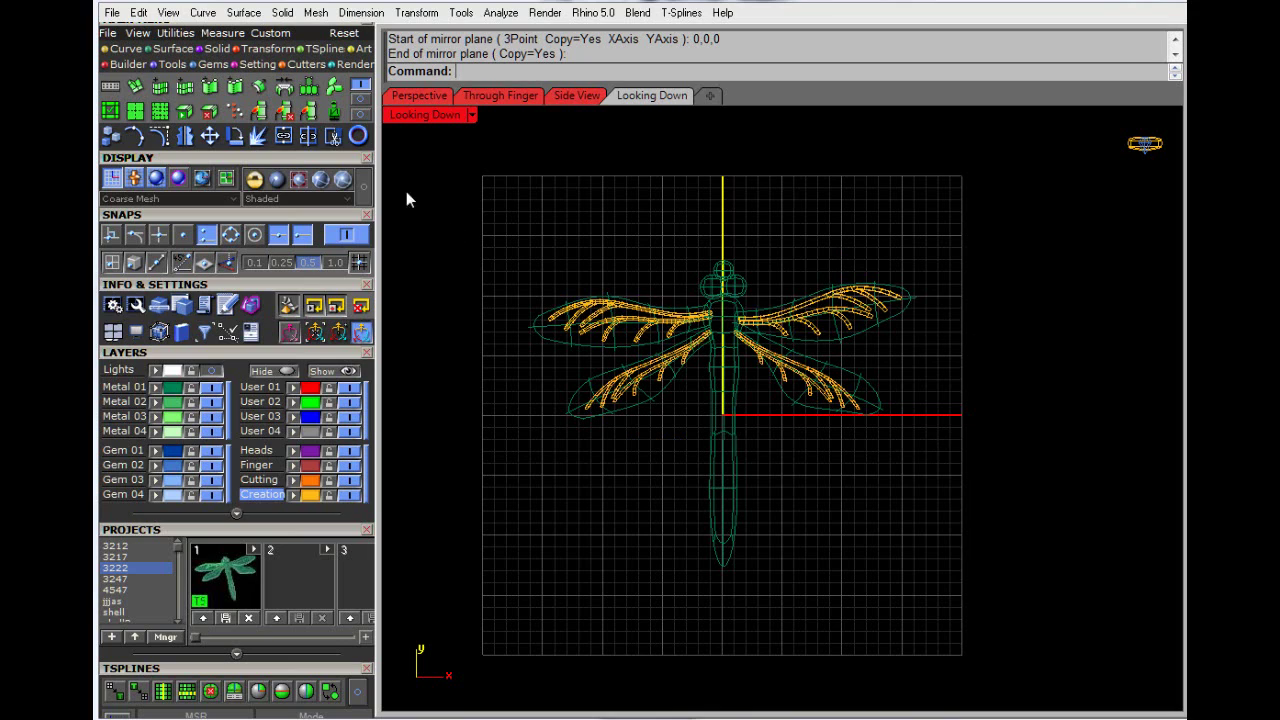
Step: Examine the veins on all four wings in an enlarged Perspective view, from oblique angles and from above
double_click(424, 116)
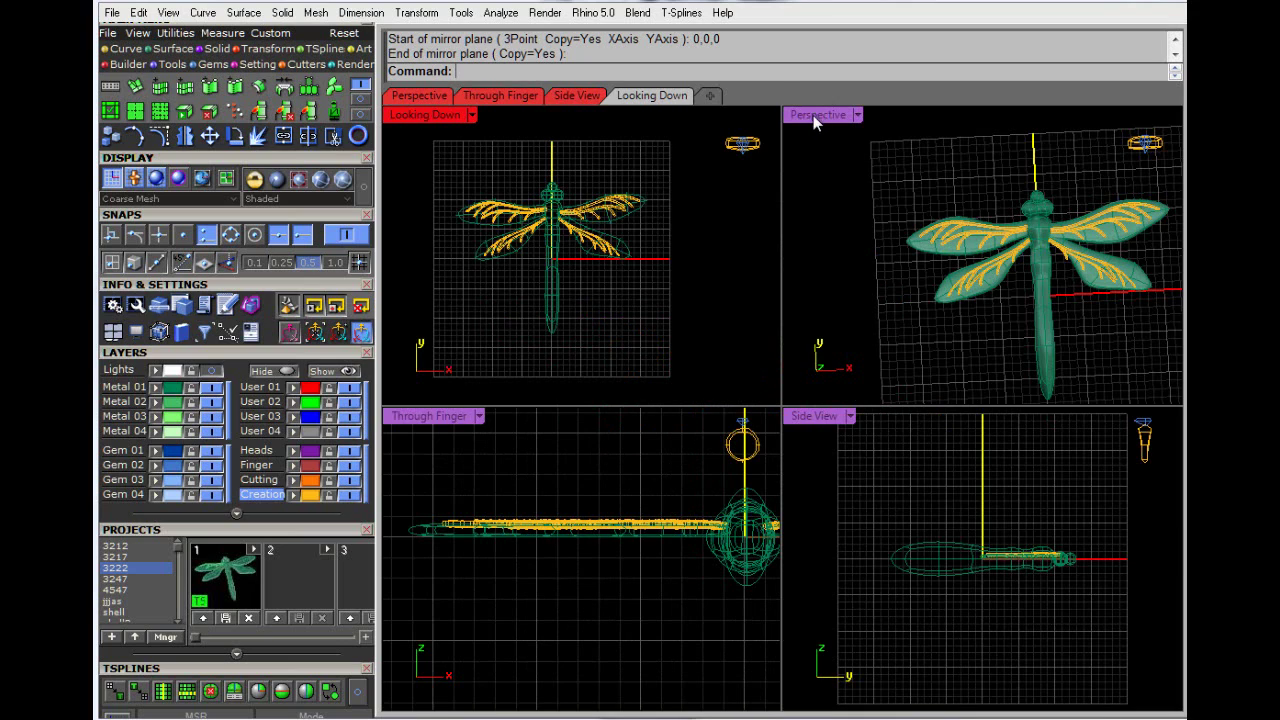
double_click(813, 115)
right_drag(815, 190, 752, 360)
scroll(799, 417, up, 5)
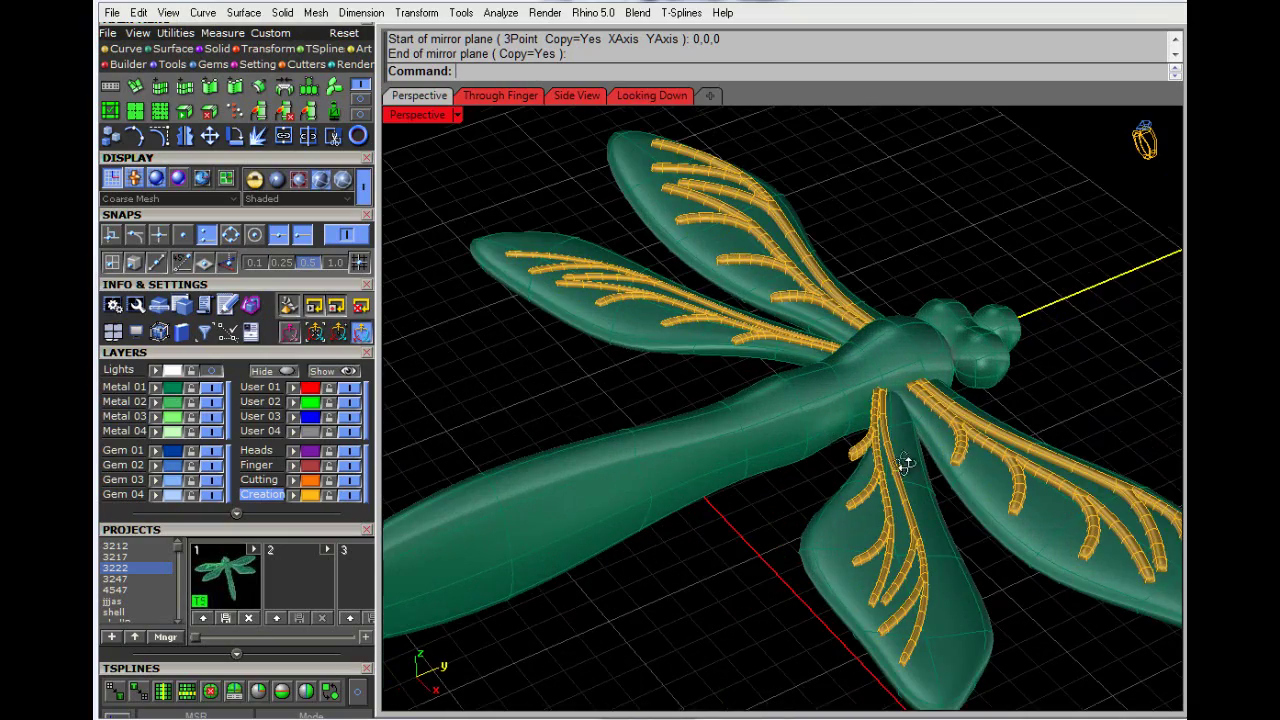
right_drag(905, 463, 879, 426)
right_drag(862, 477, 917, 443)
scroll(902, 451, down, 6)
scroll(1022, 463, down, 5)
scroll(1043, 434, up, 7)
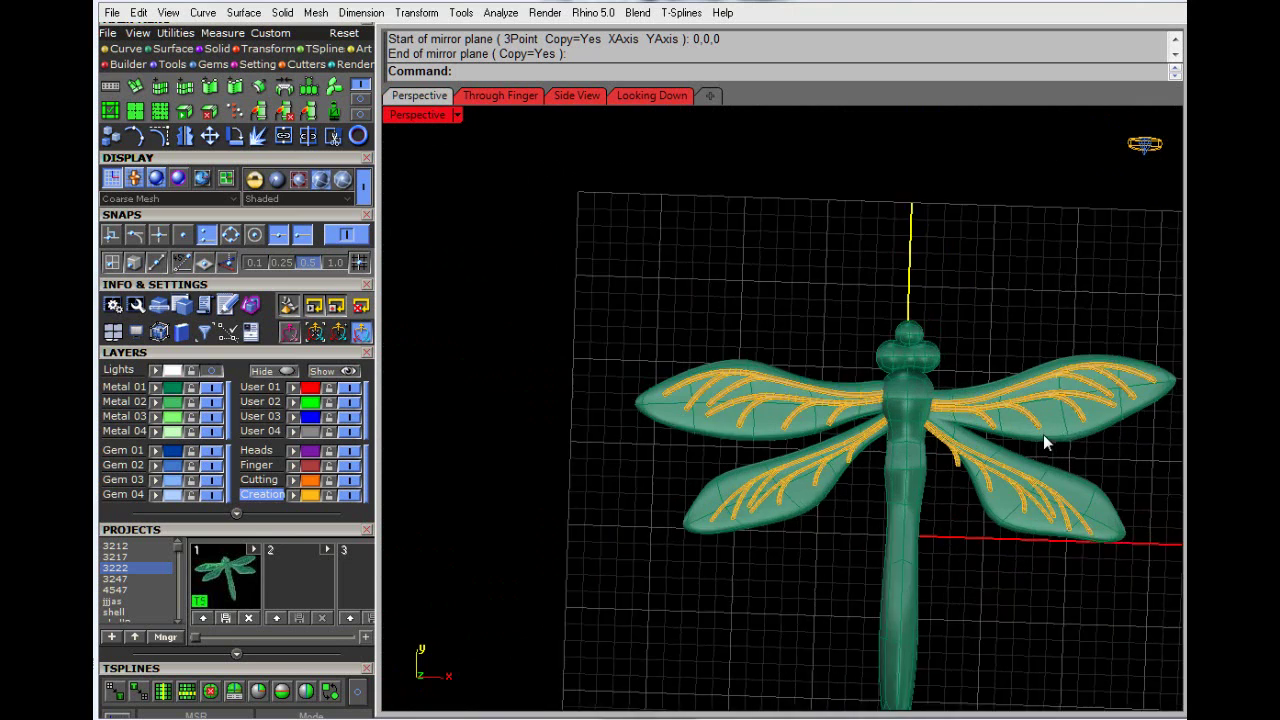
Step: Move the right rear wing's vein surface up and inward so its root meets the body and its veins sit within the wing
click(868, 437)
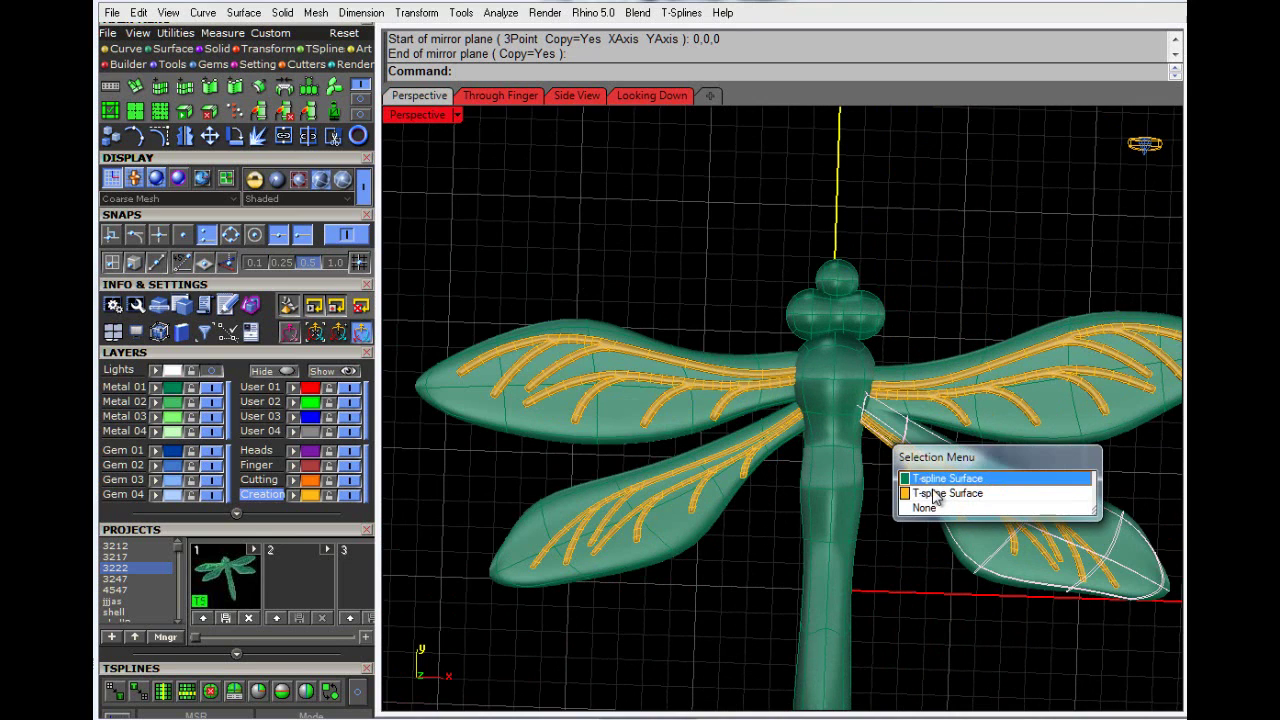
click(991, 492)
drag(981, 451, 971, 434)
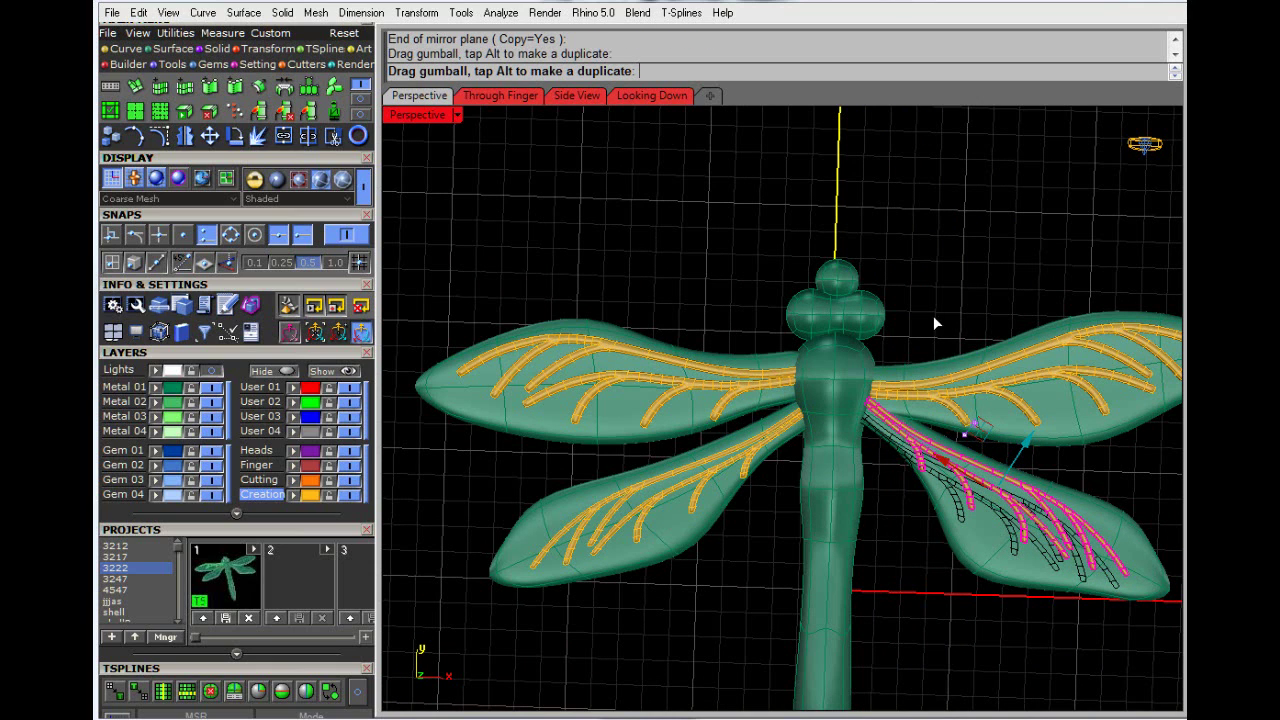
click(940, 292)
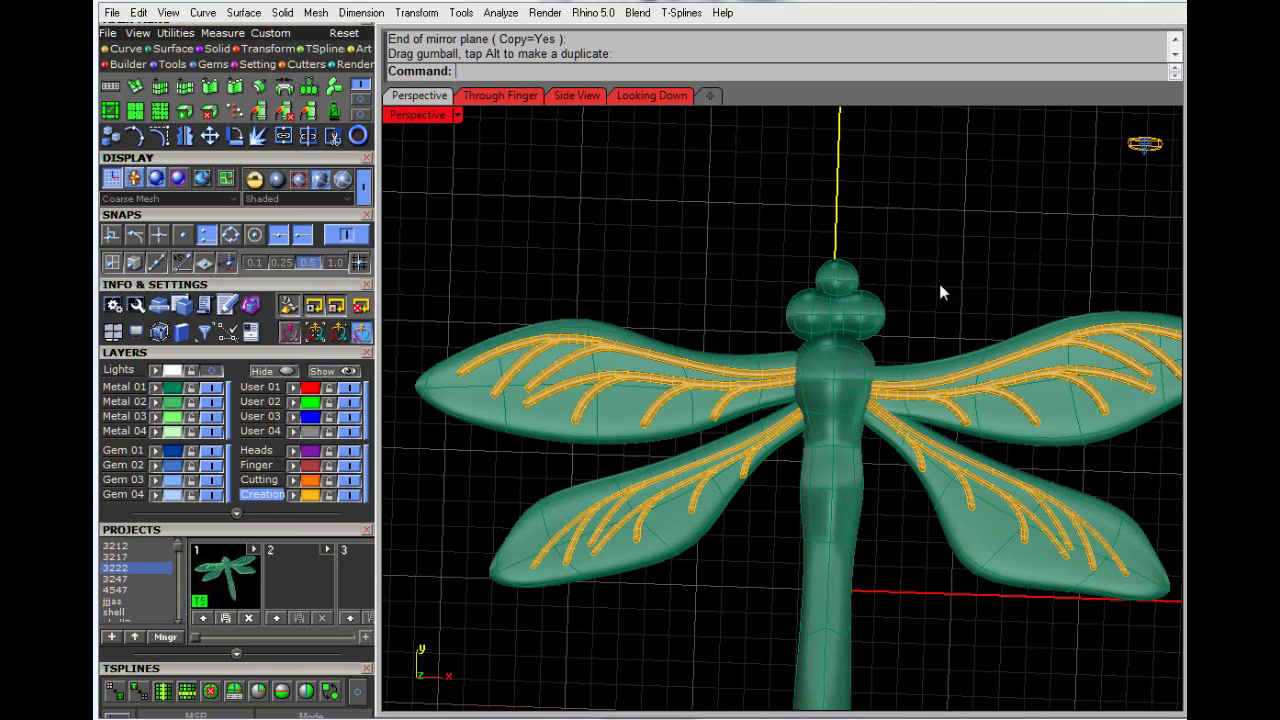
Step: Shift the left rear wing's vein surface slightly up and inward to centre it on its wing
click(760, 463)
click(803, 513)
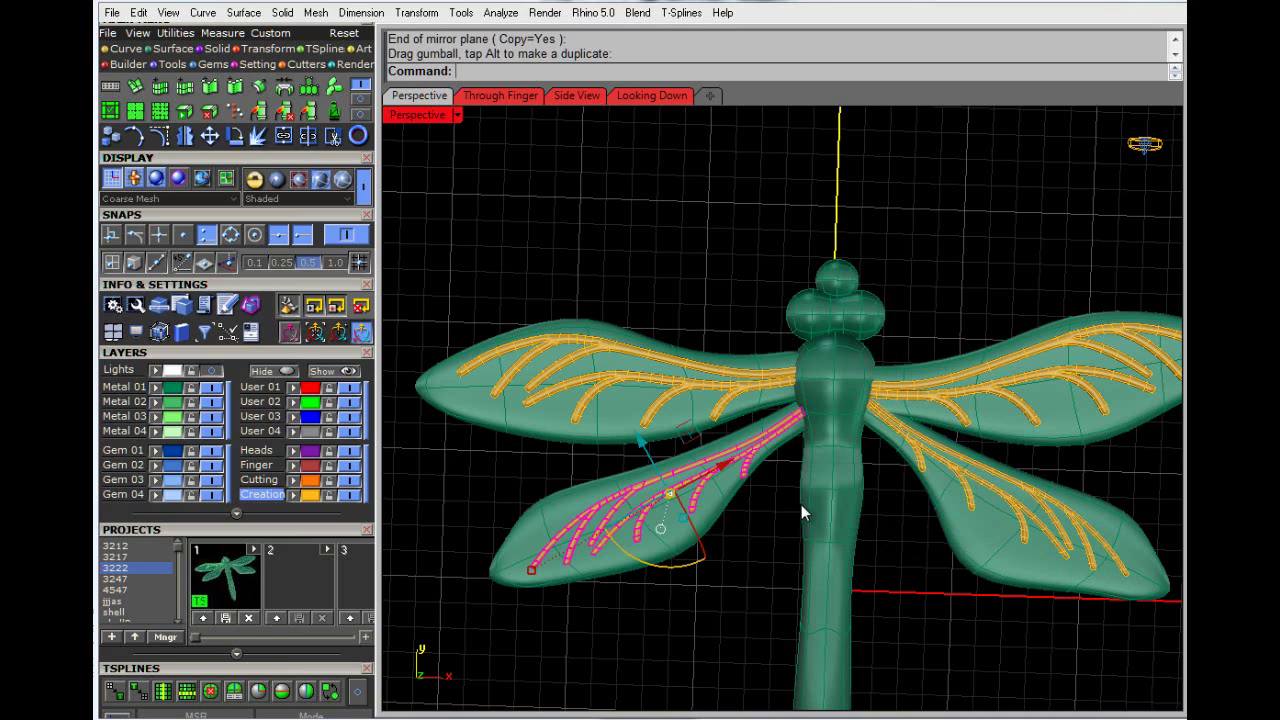
drag(686, 440, 681, 434)
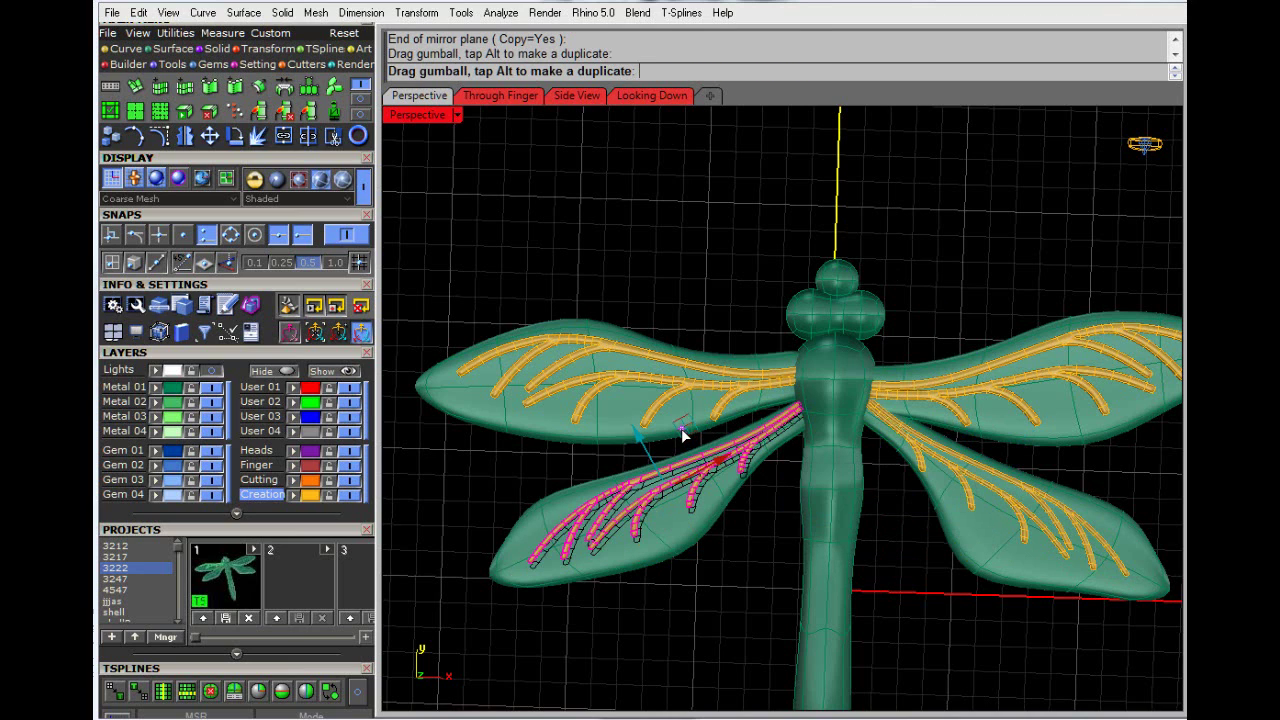
click(681, 231)
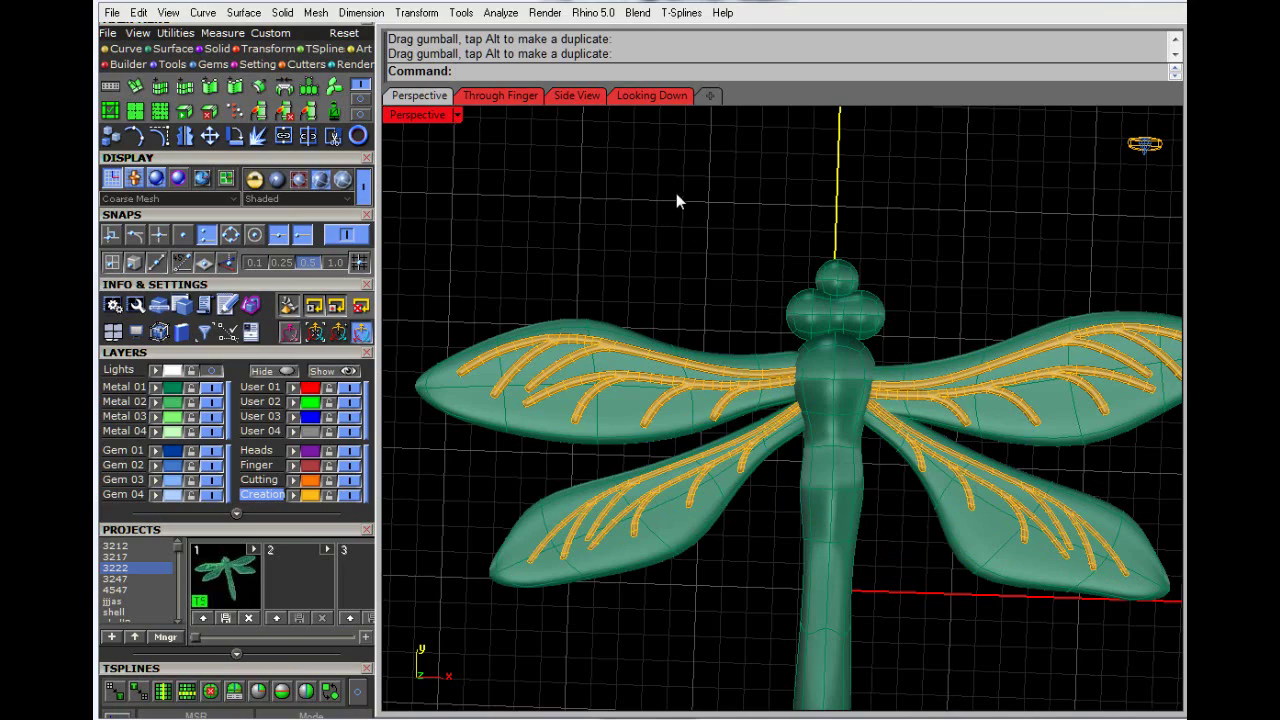
Step: Select the whole dragonfly with its veins and curves and save it to slot 2 of project 3222
right_drag(675, 231, 470, 225)
scroll(703, 250, down, 3)
right_drag(703, 340, 380, 595)
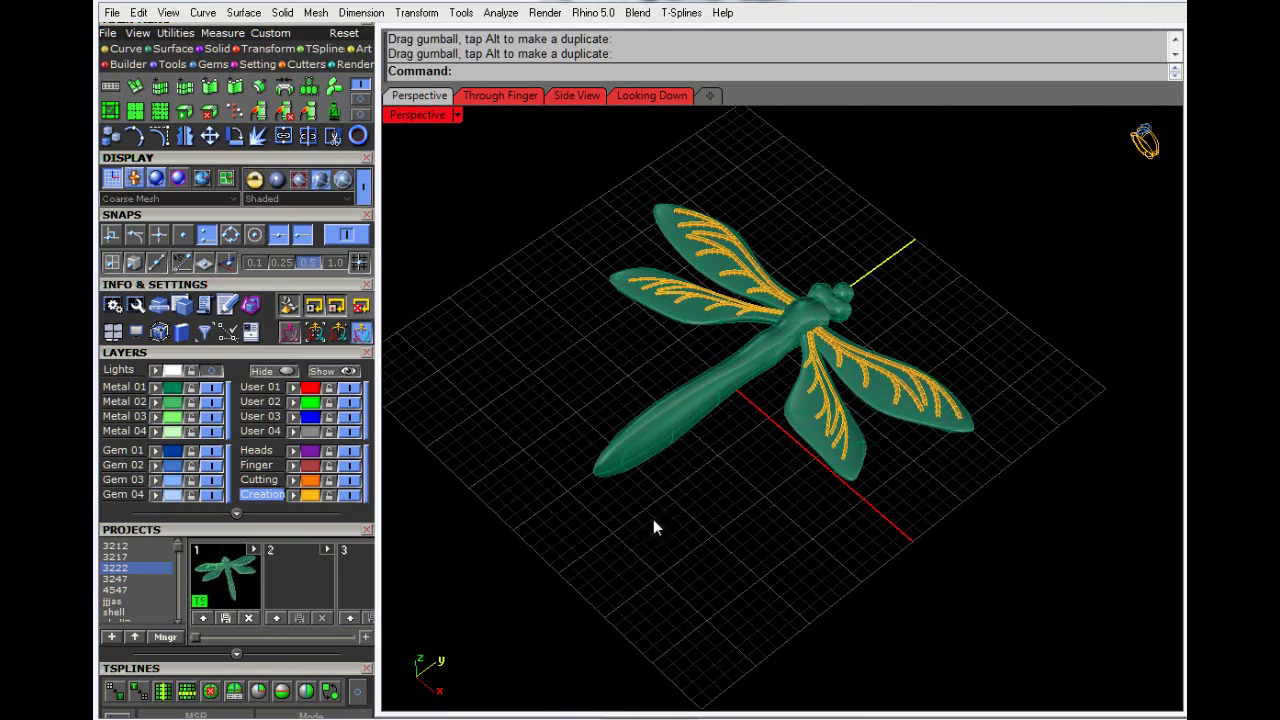
drag(478, 157, 1040, 591)
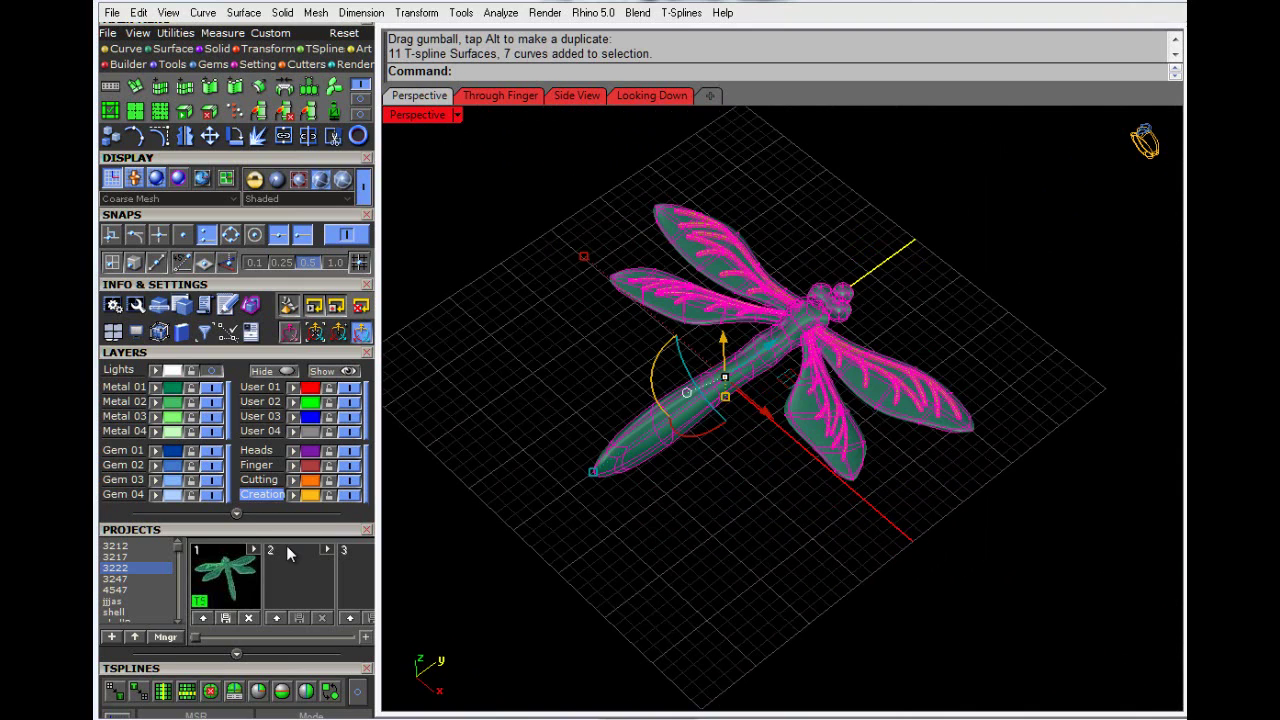
click(276, 620)
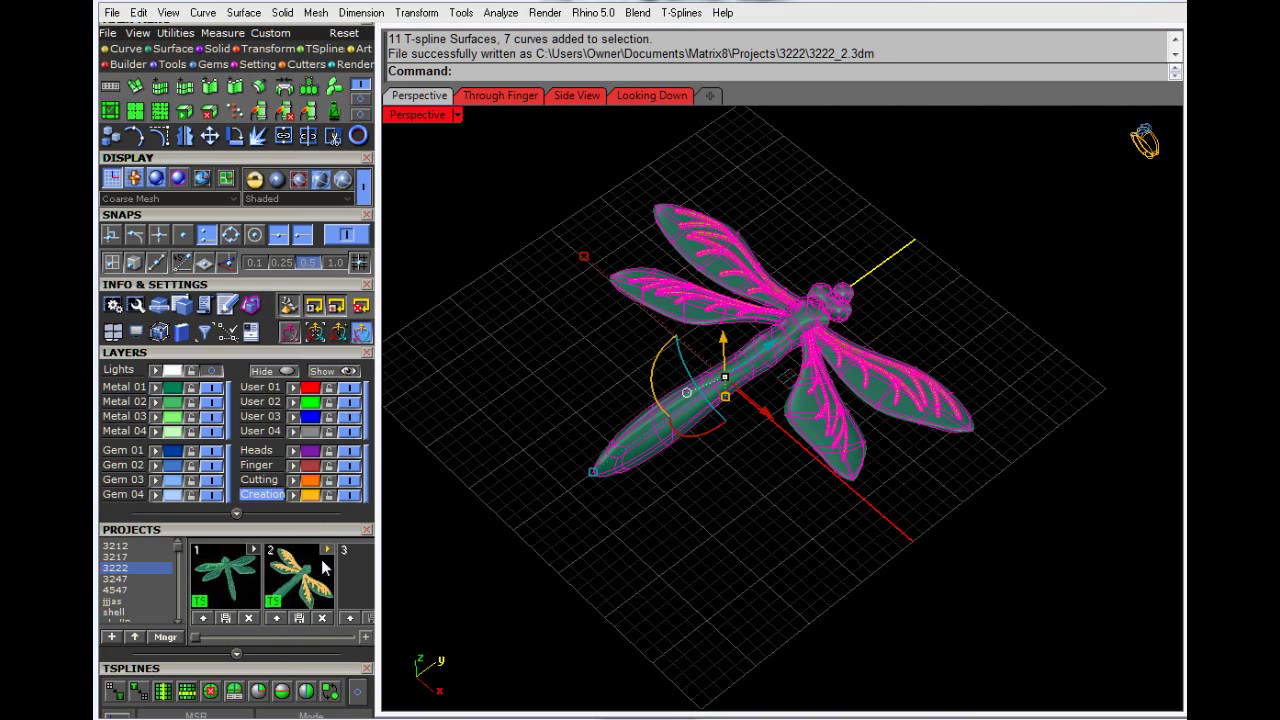
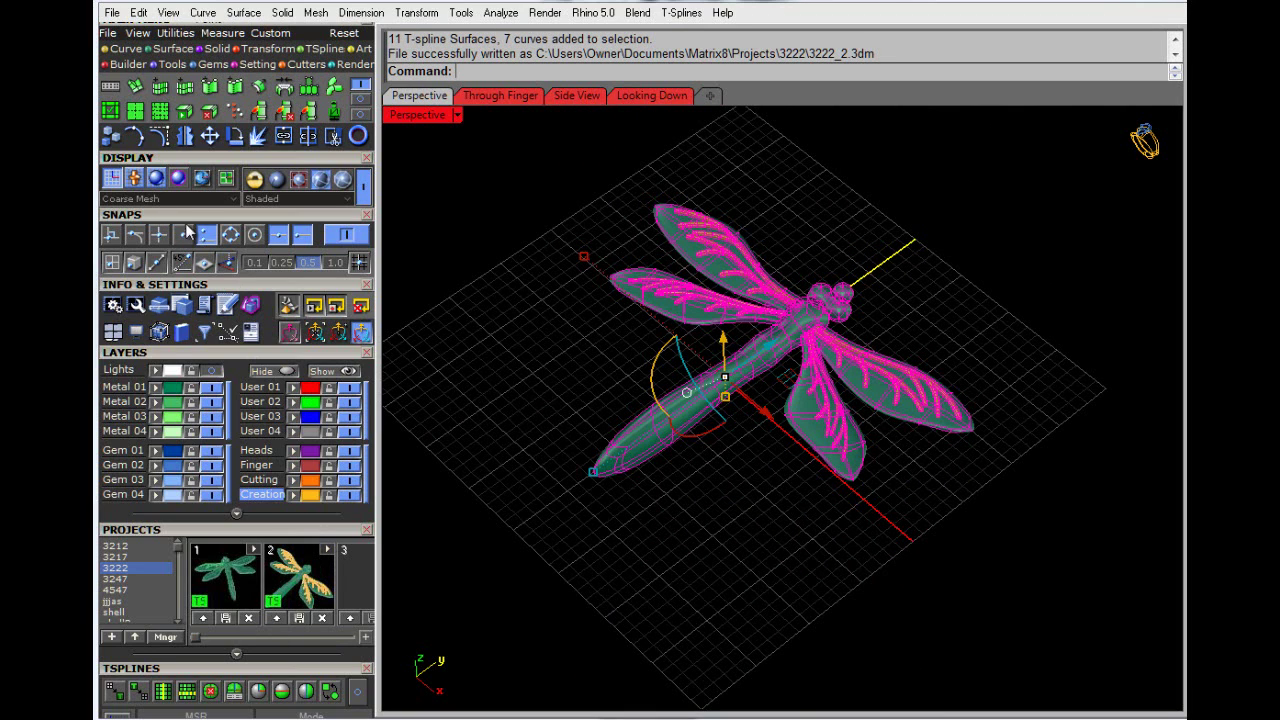
Step: Convert the selected T-spline surfaces to Rhino polysurfaces and check the converted body and wings
click(140, 692)
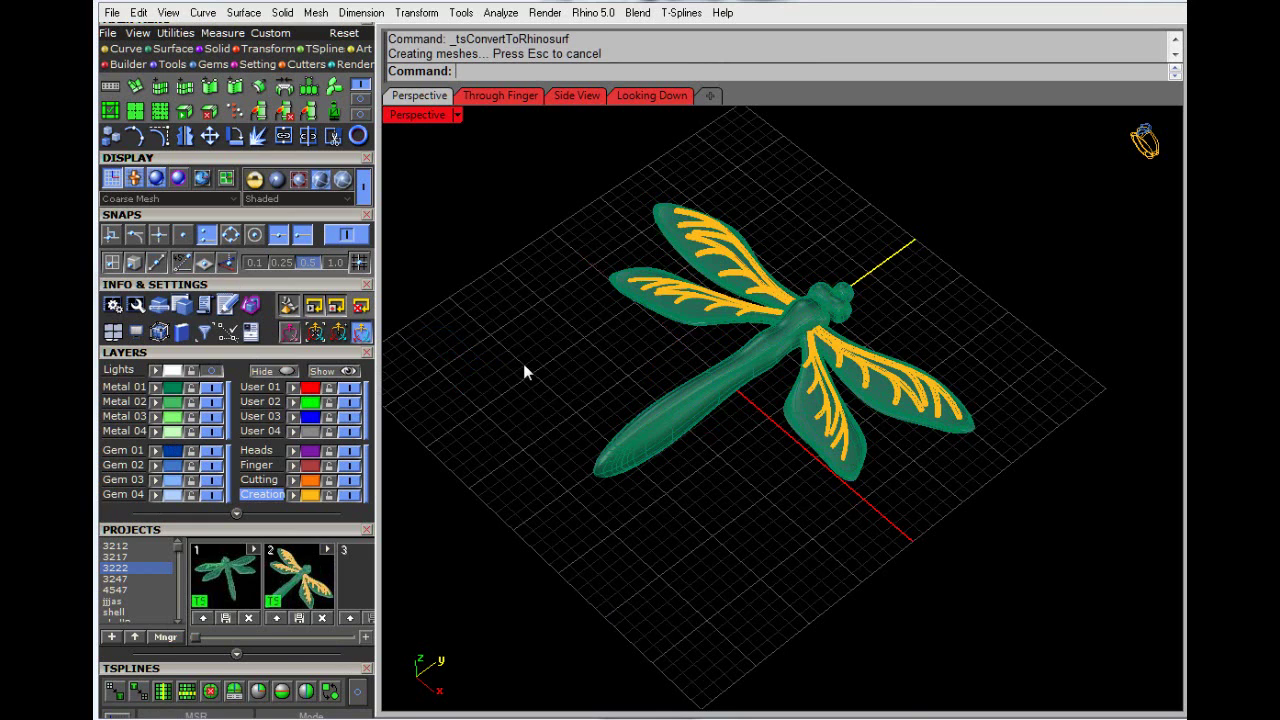
click(727, 360)
click(634, 372)
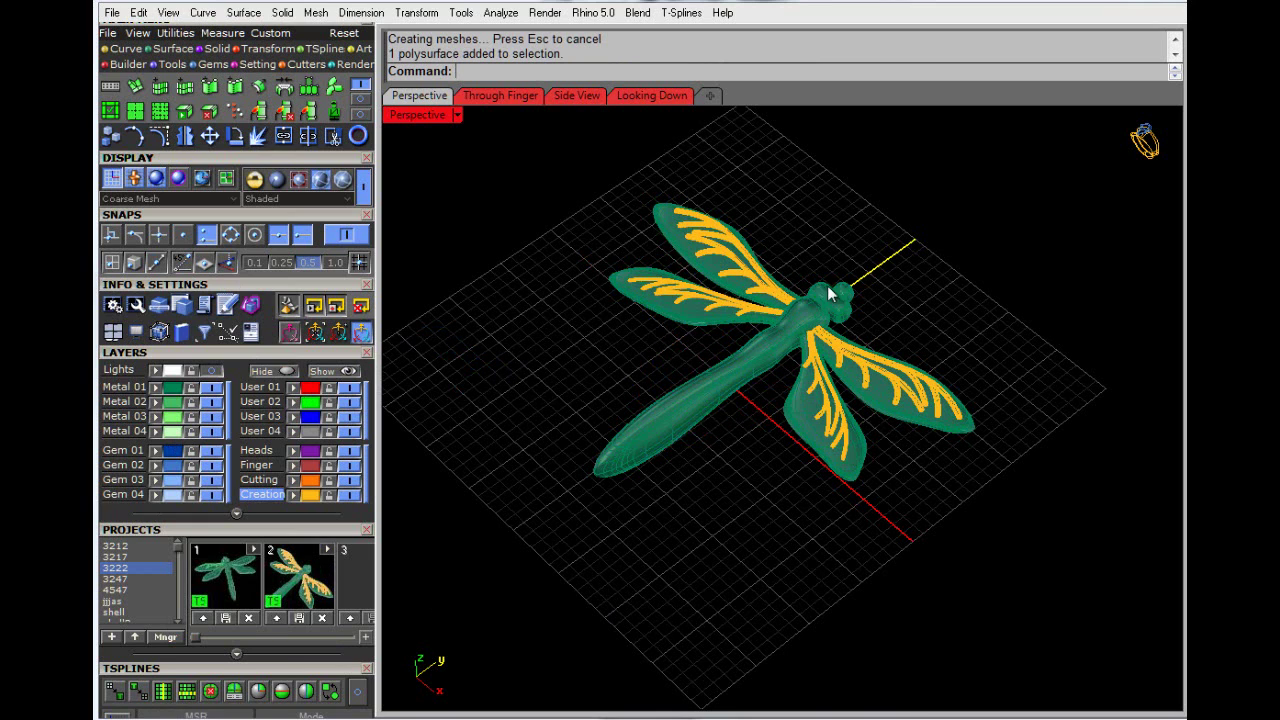
scroll(855, 312, up, 3)
scroll(855, 312, up, 2)
scroll(691, 384, down, 6)
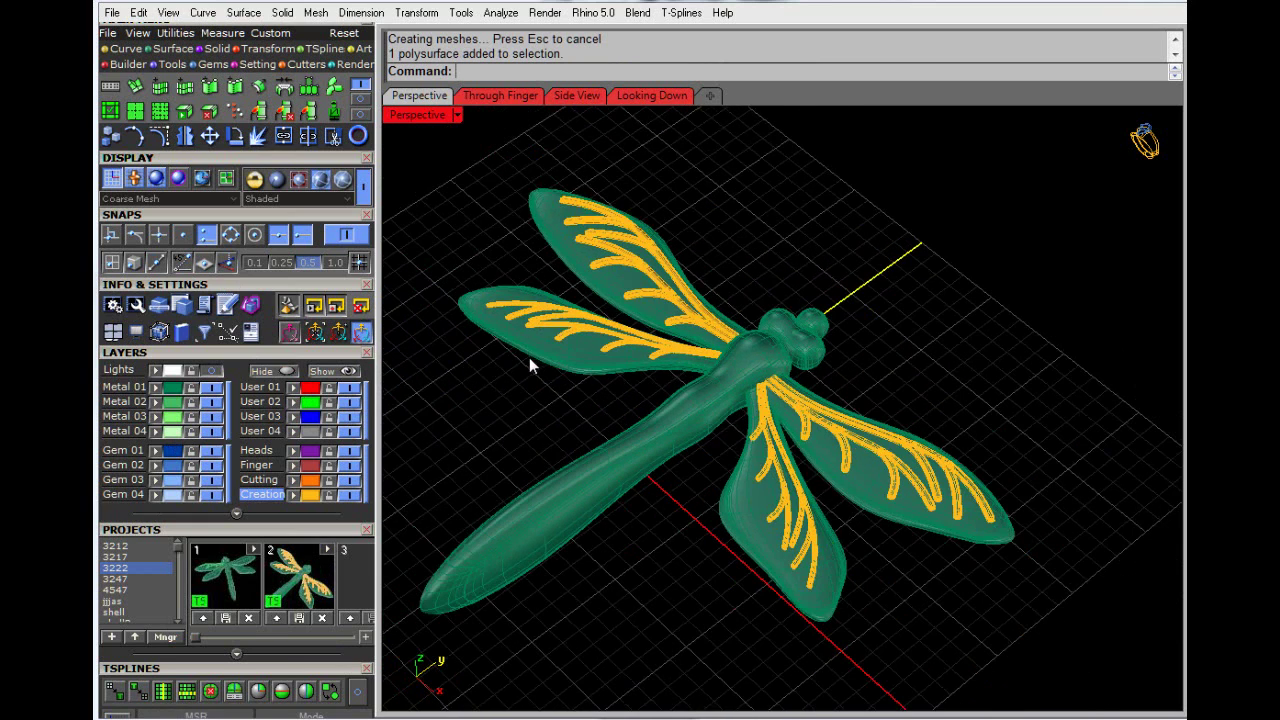
scroll(653, 418, up, 2)
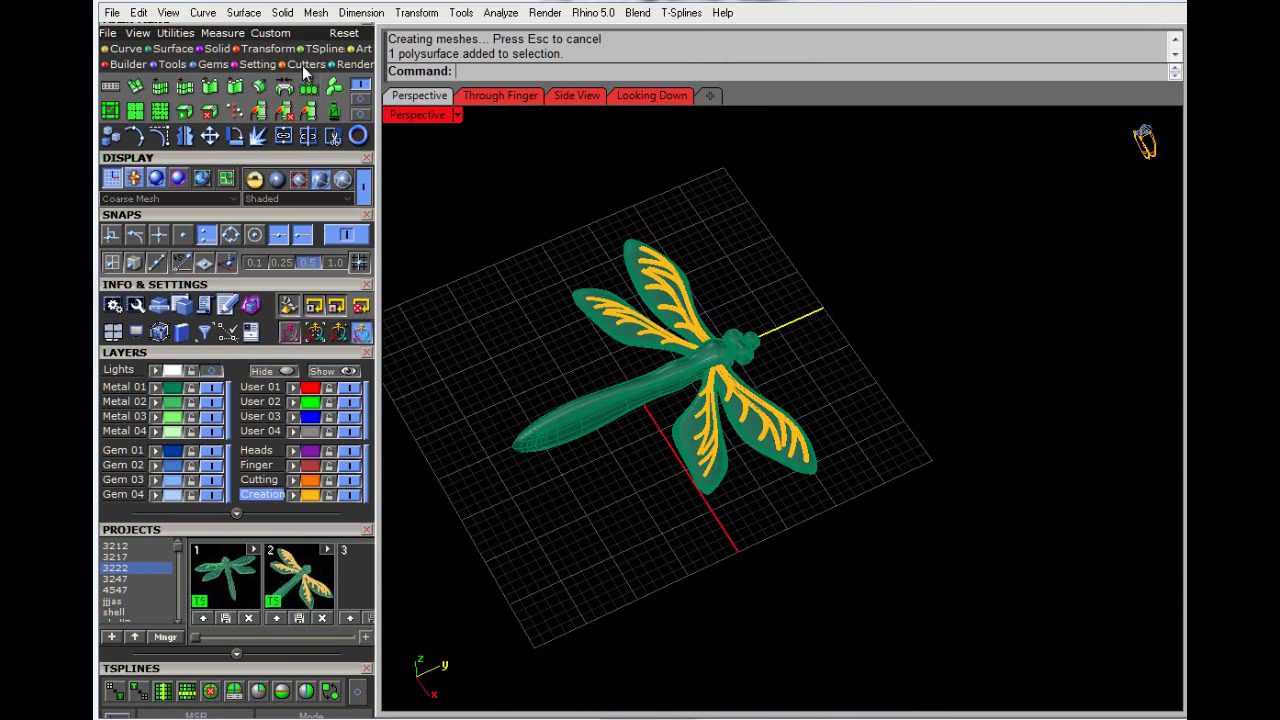
Step: Start the Boolean Builder and load the dragonfly's body as the first object
click(358, 85)
click(358, 88)
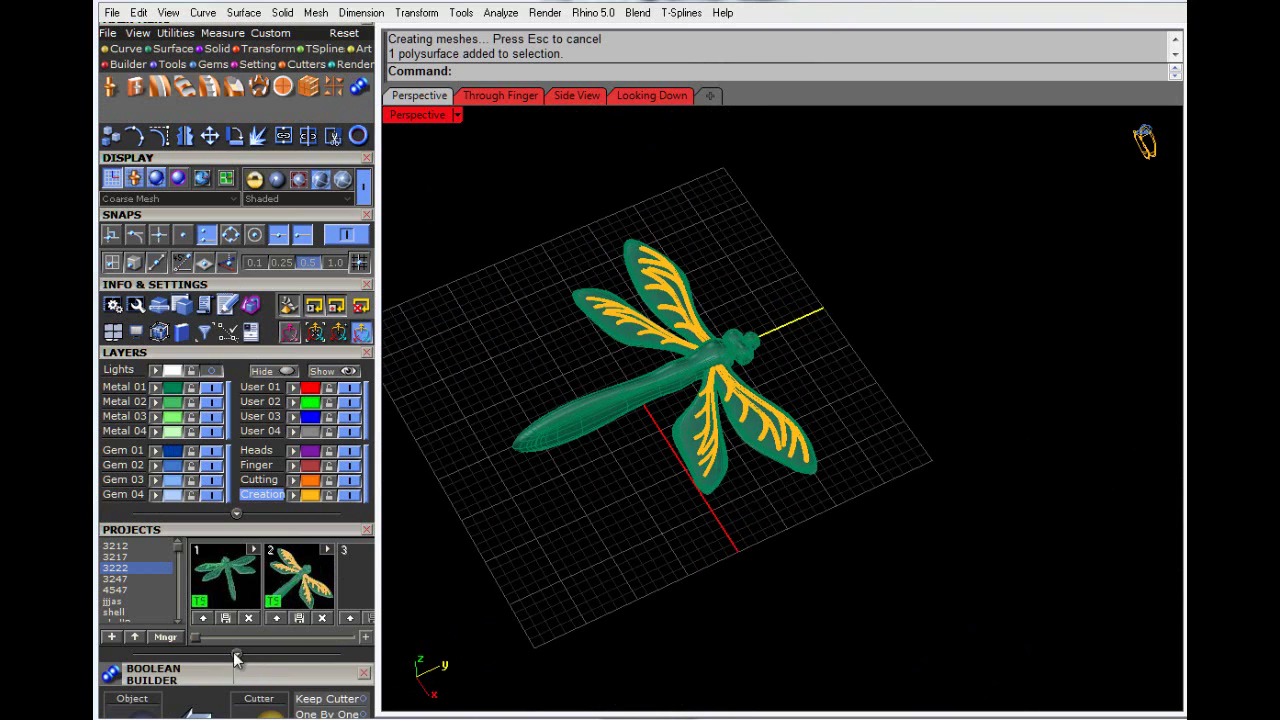
scroll(238, 660, down, 5)
click(133, 296)
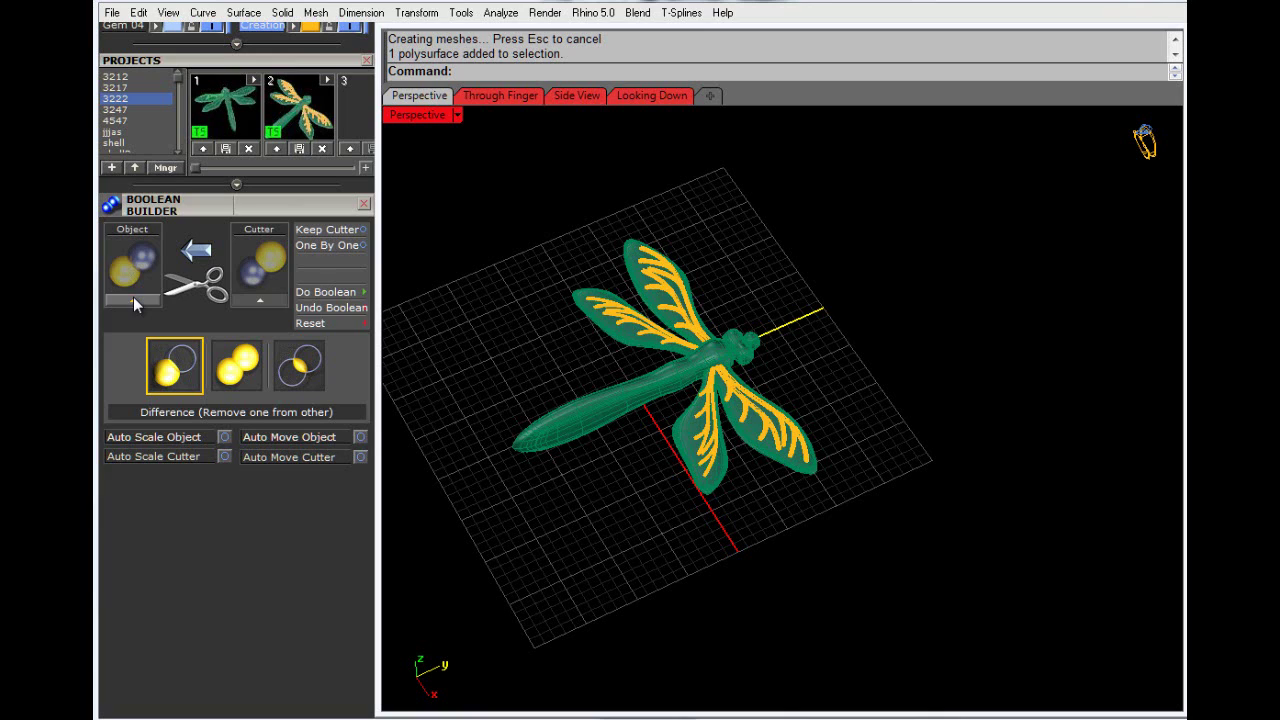
click(590, 418)
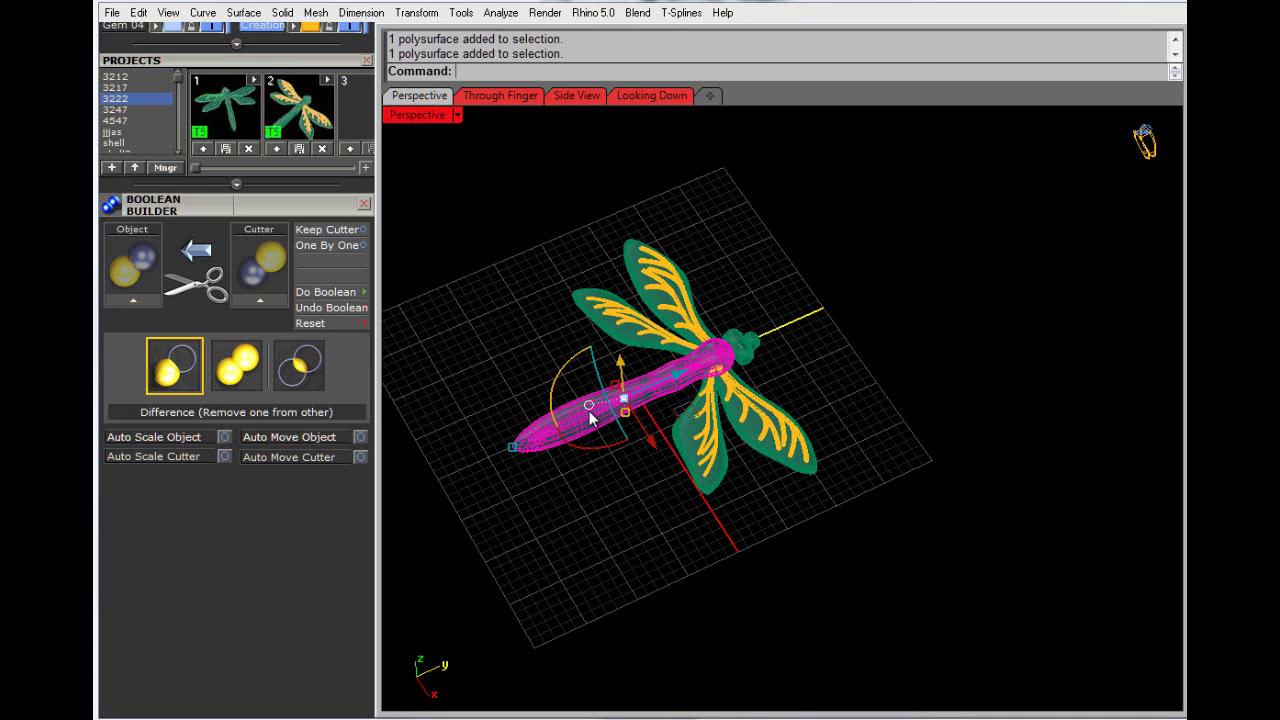
click(122, 302)
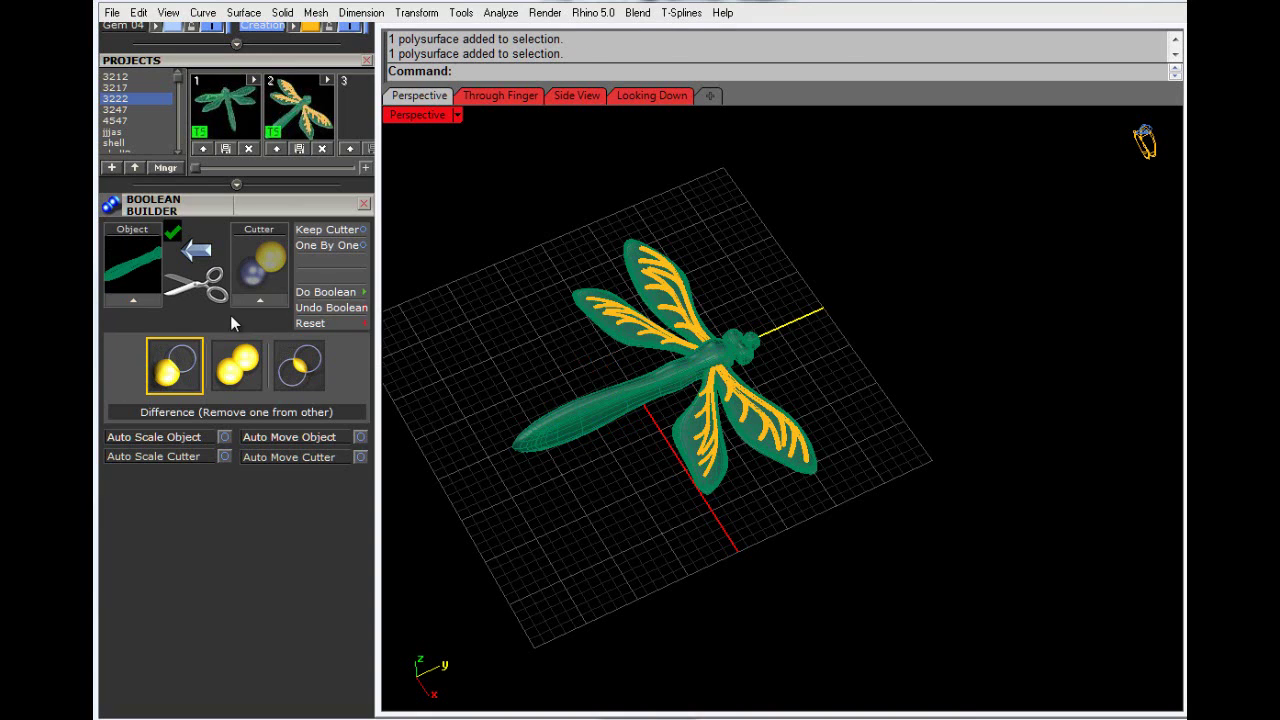
Step: Boolean-union the body with all four wings, loading the wing polysurfaces as Object 2
click(245, 375)
click(586, 300)
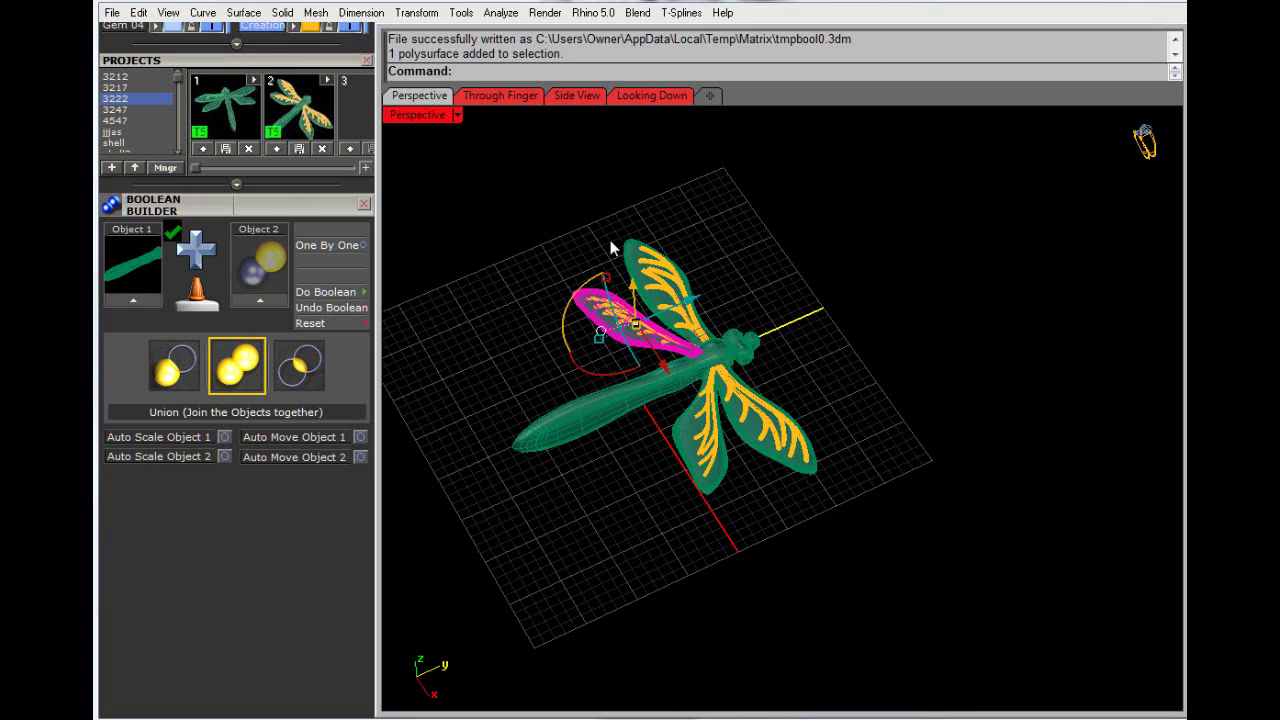
shift+click(625, 250)
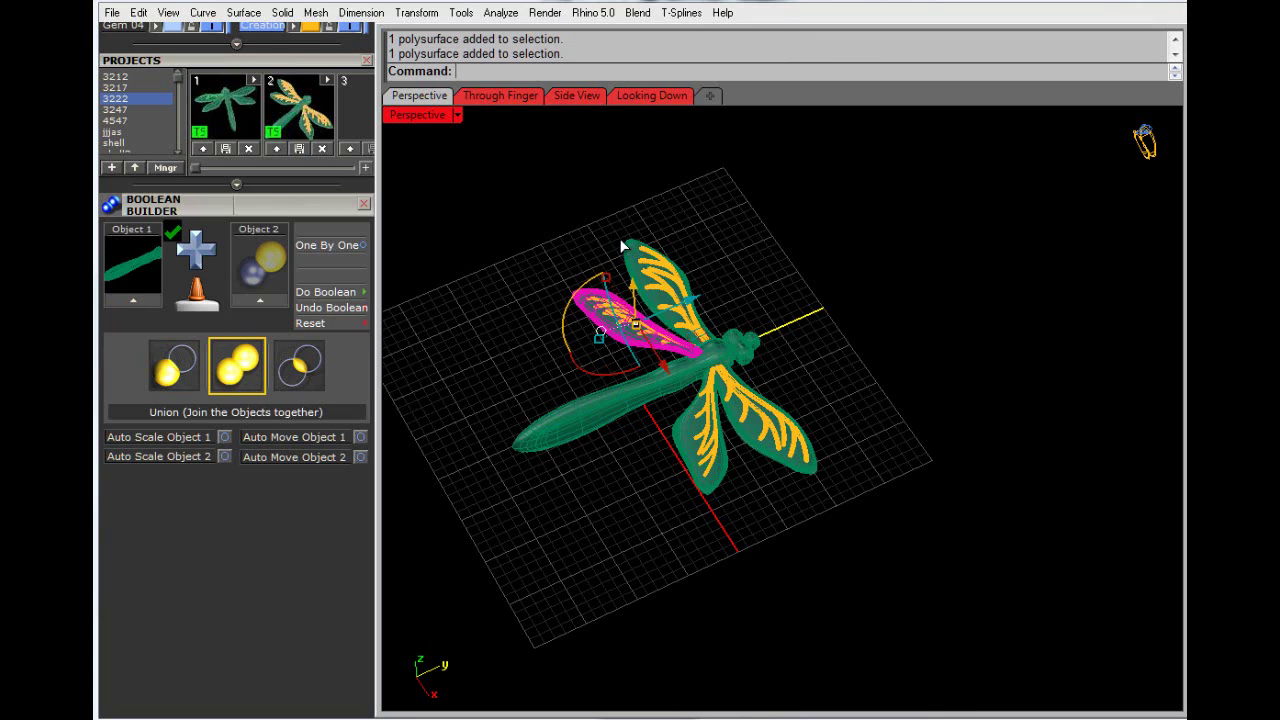
shift+click(710, 484)
shift+click(720, 462)
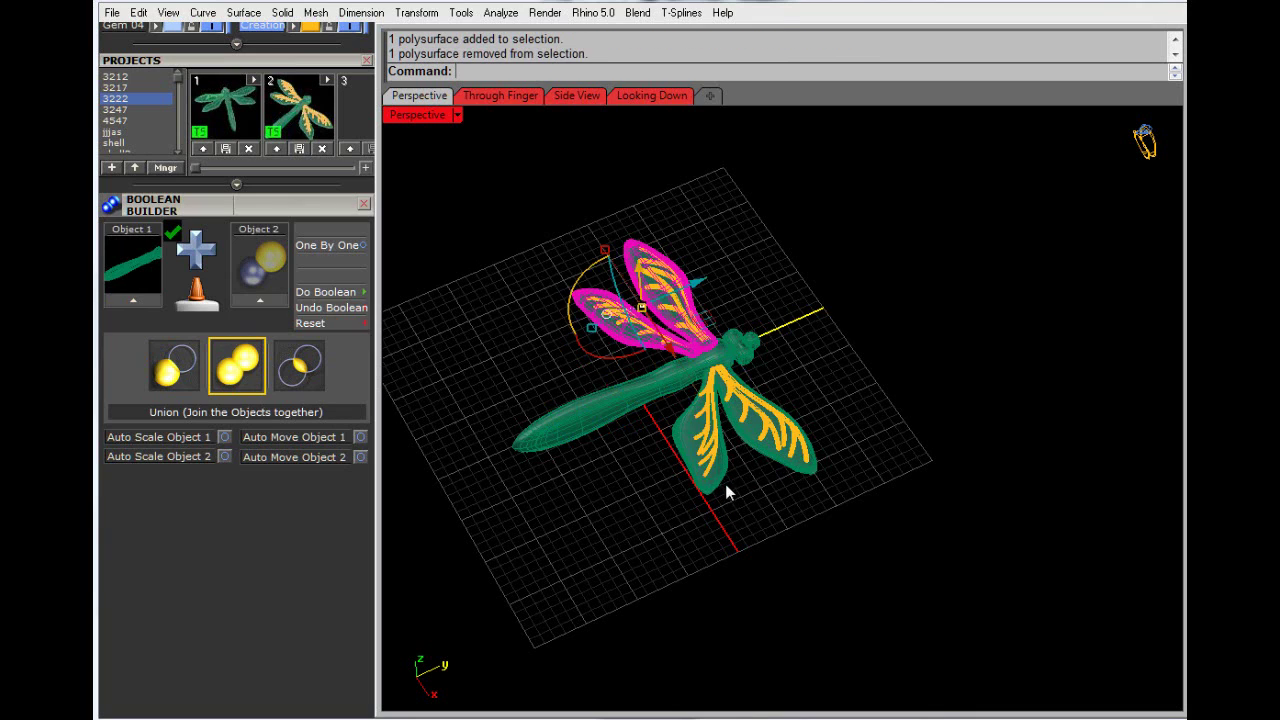
shift+click(726, 490)
shift+click(792, 468)
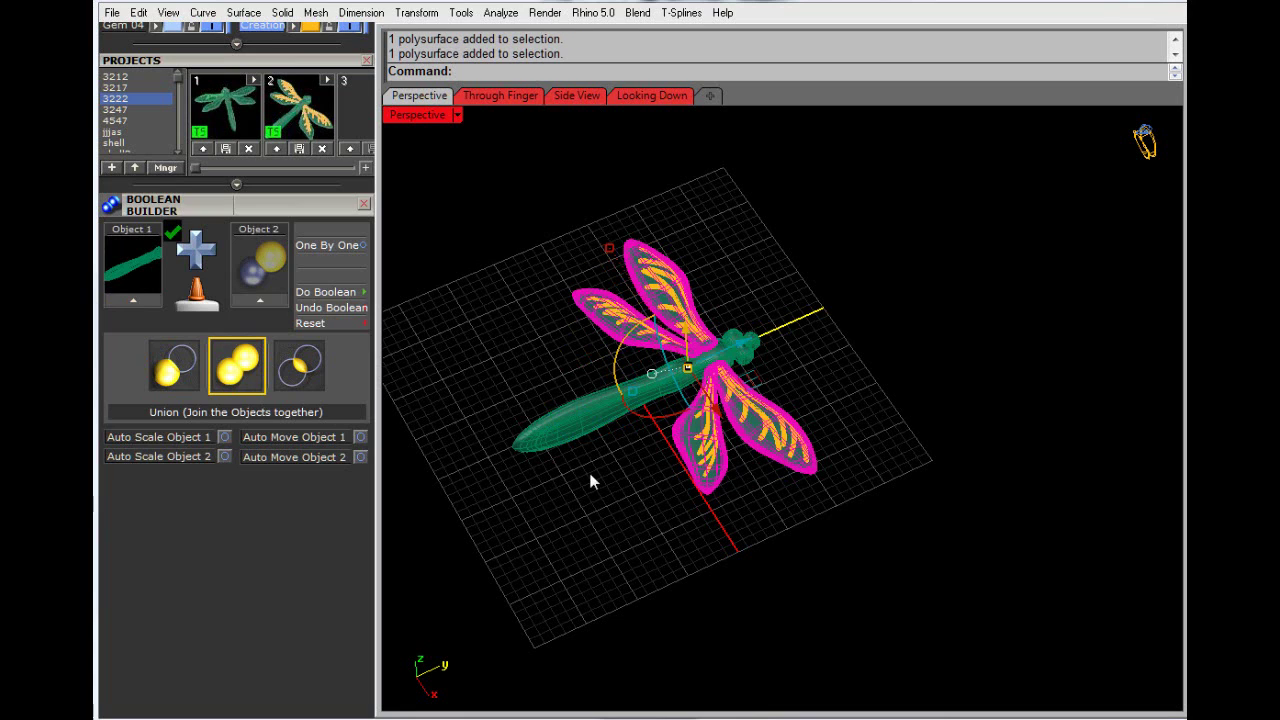
click(260, 265)
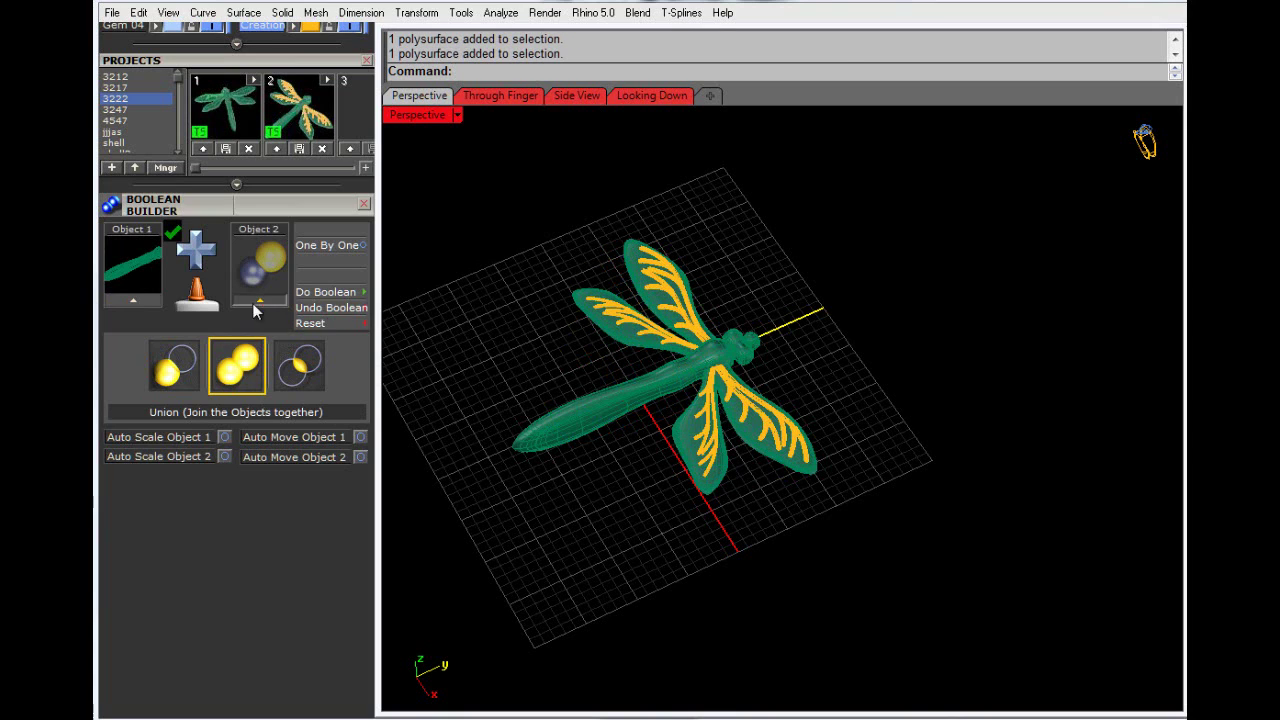
click(330, 293)
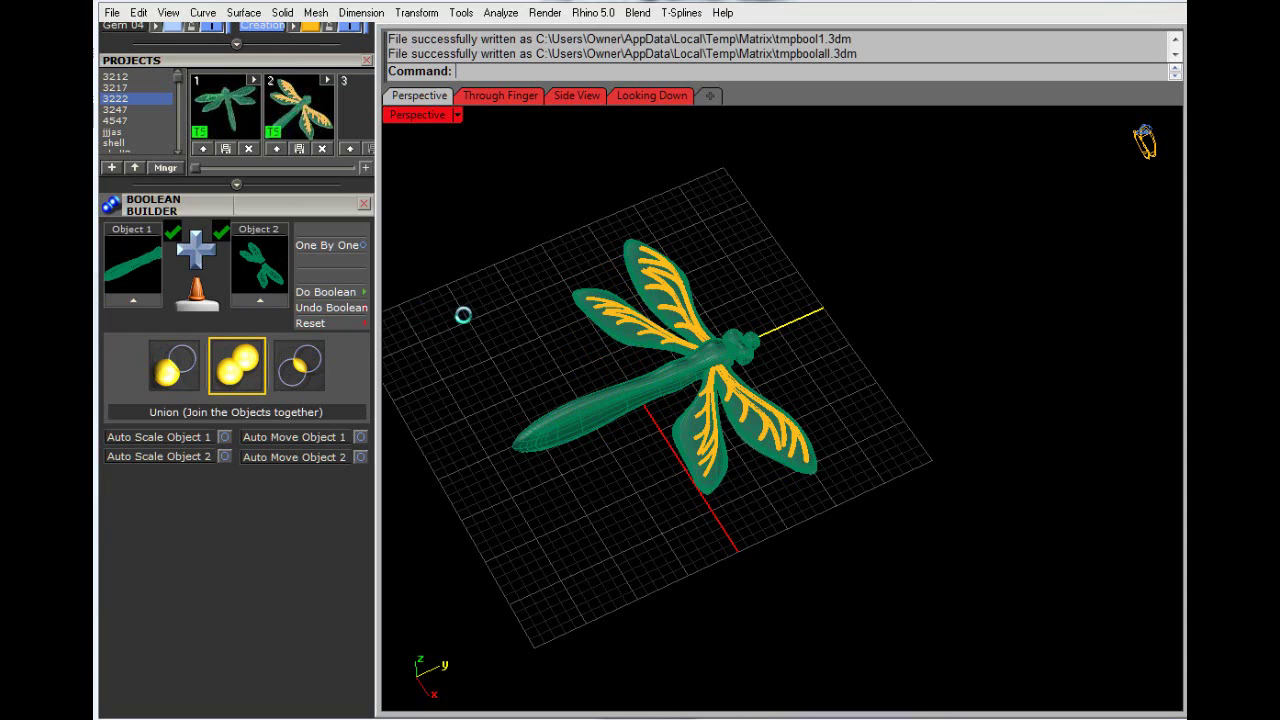
click(581, 404)
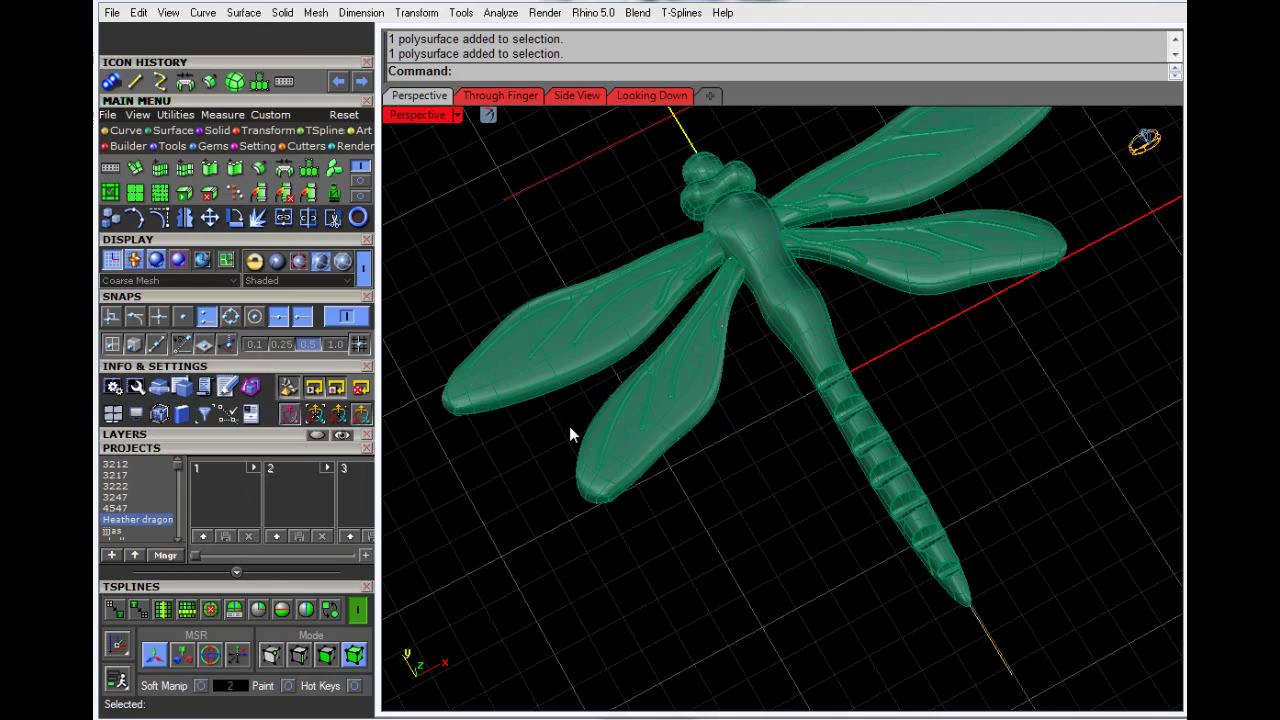
Step: Select the finished dragonfly and its curves and save them to slot 1 of the Heather dragonfly project
scroll(595, 600, down, 6)
drag(463, 268, 1104, 640)
click(203, 537)
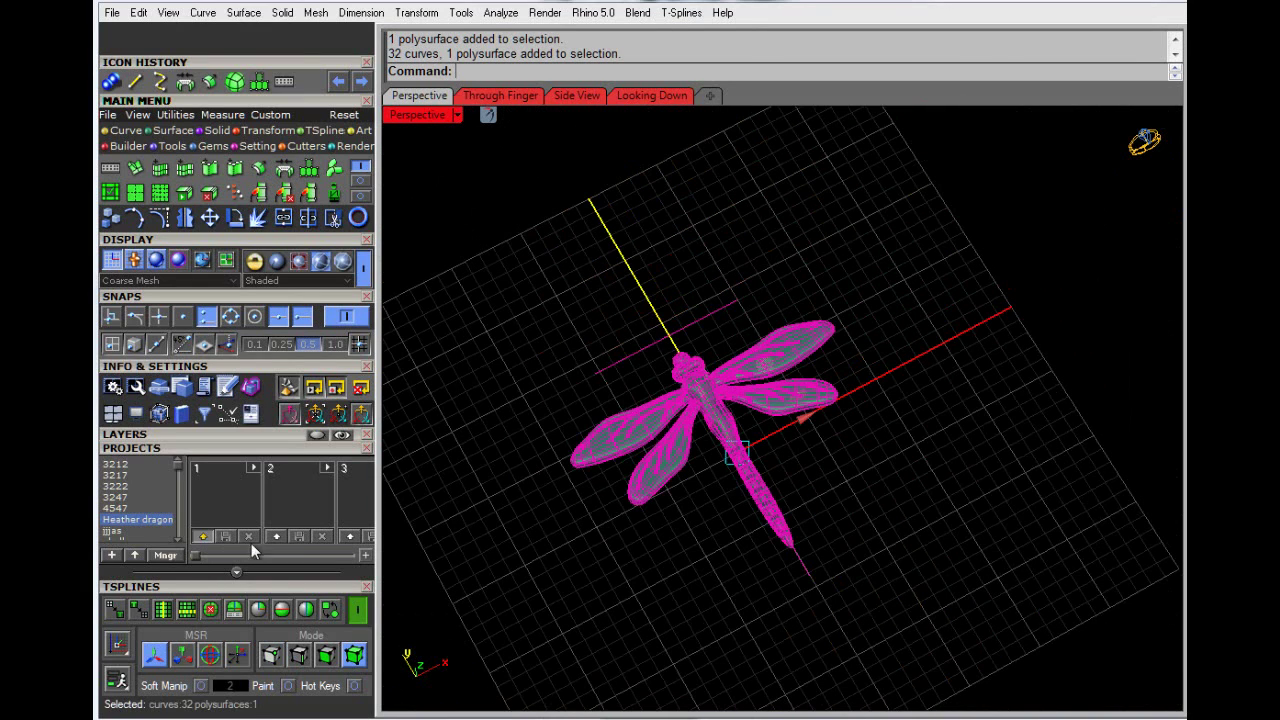
click(561, 543)
Step: Examine the finished dragonfly's veined wings, body profile and notched tail from above and from the side
scroll(607, 481, up, 8)
scroll(611, 484, down, 7)
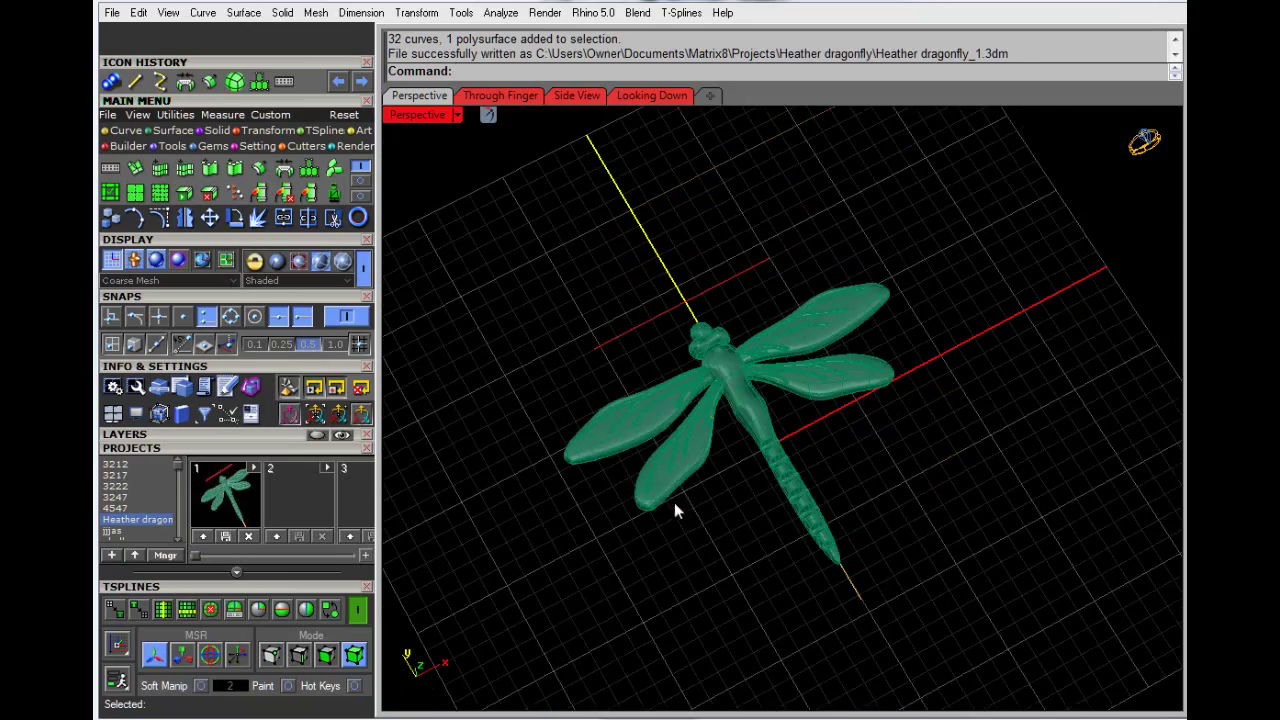
right_drag(674, 502, 813, 462)
scroll(722, 400, up, 8)
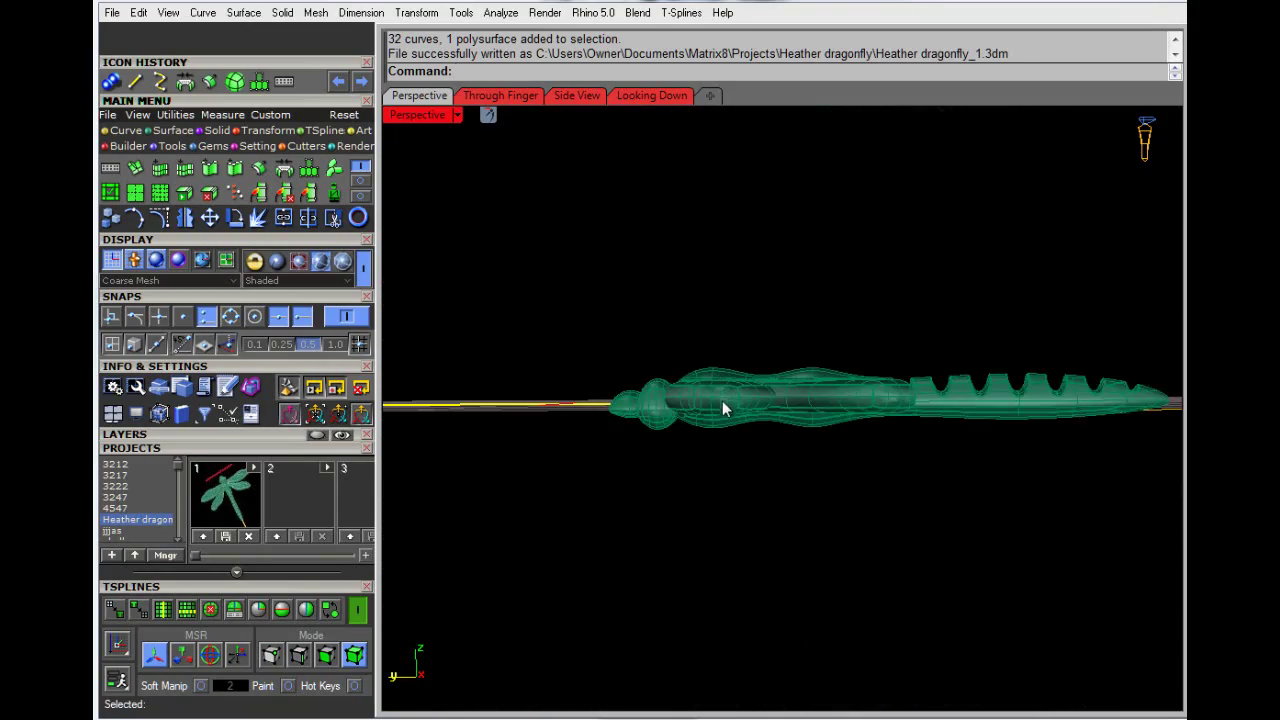
scroll(711, 411, down, 7)
right_drag(711, 411, 729, 480)
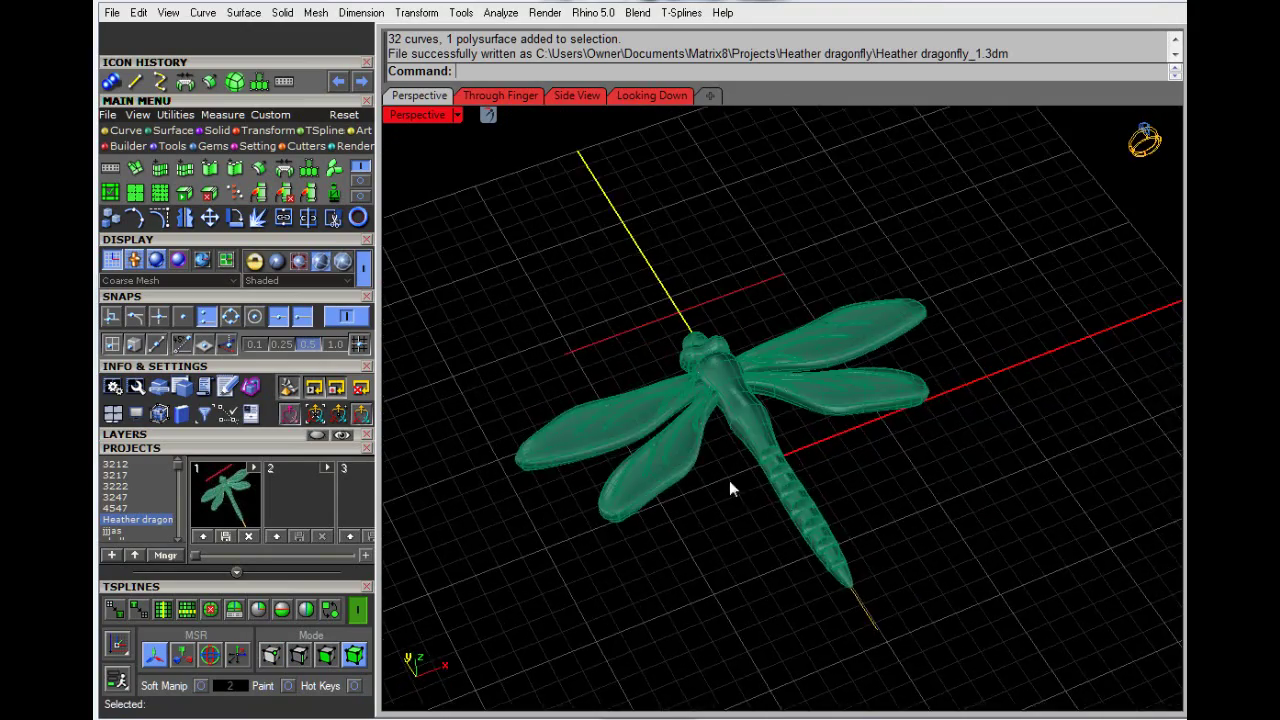
click(731, 418)
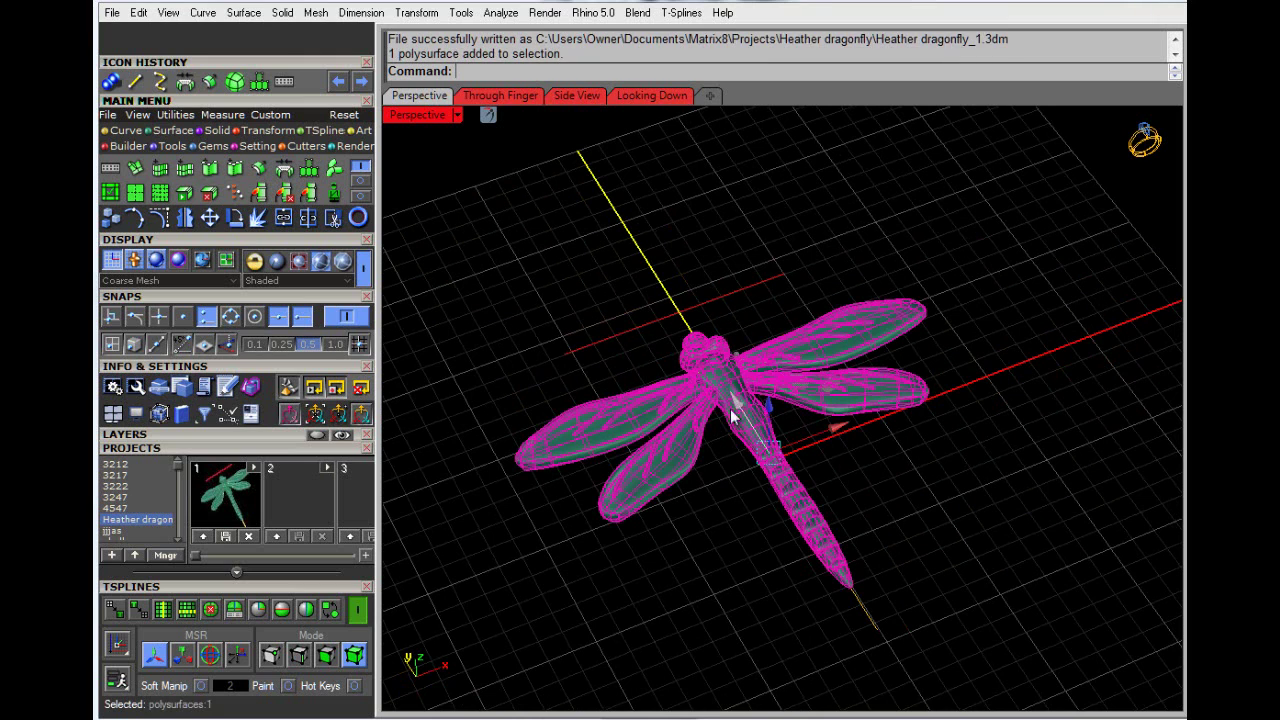
click(294, 281)
click(333, 262)
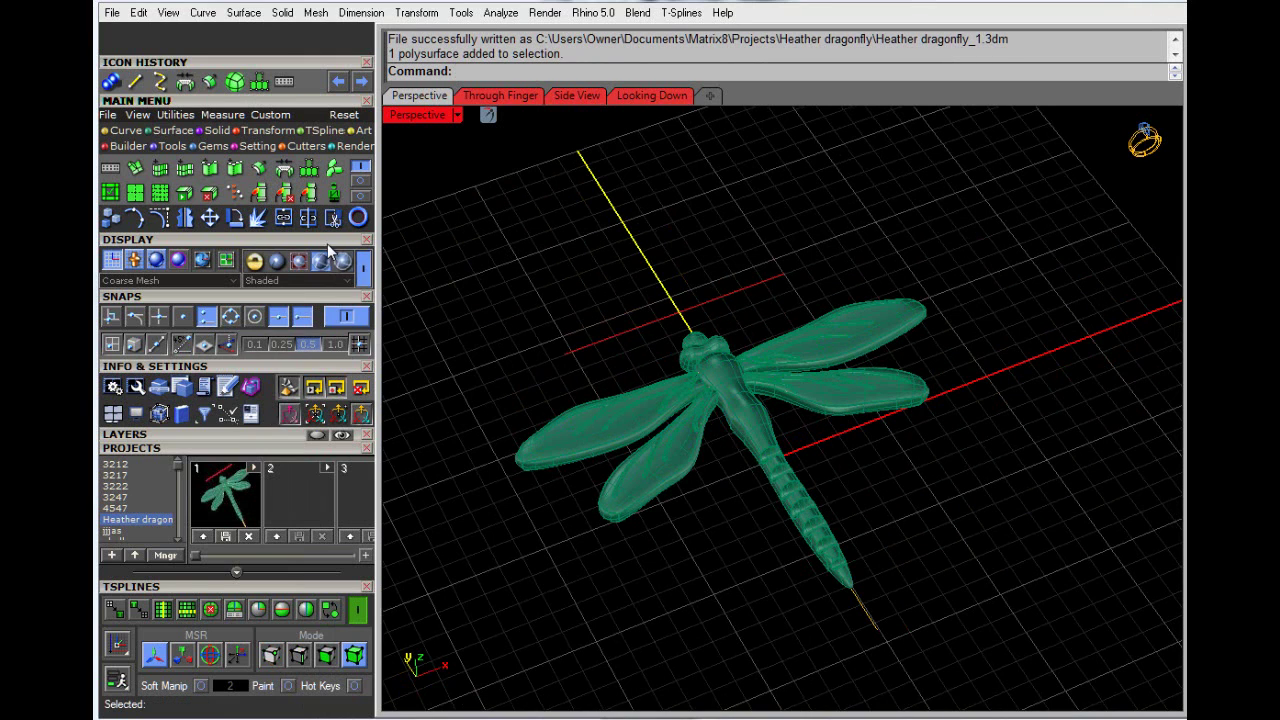
scroll(330, 250, down, 3)
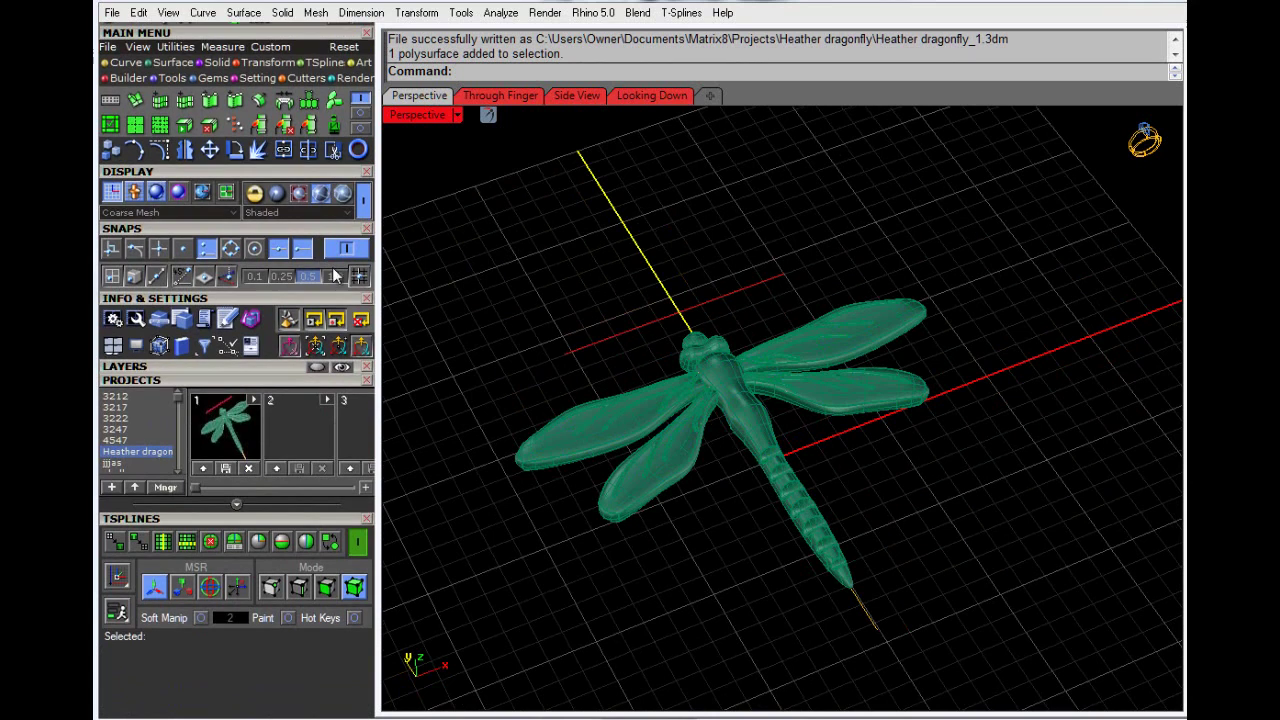
Step: Hide the User 01 layer, then select the dragonfly and all remaining curves and delete them to empty the workspace
click(254, 366)
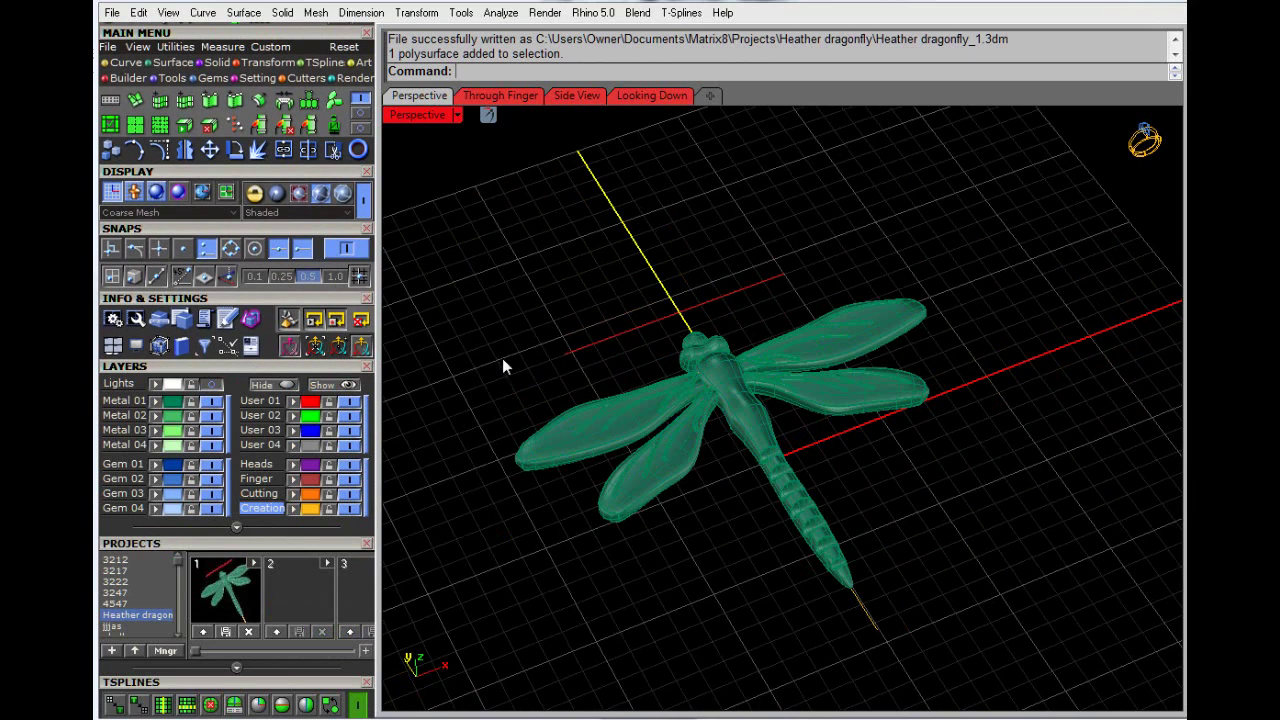
click(536, 452)
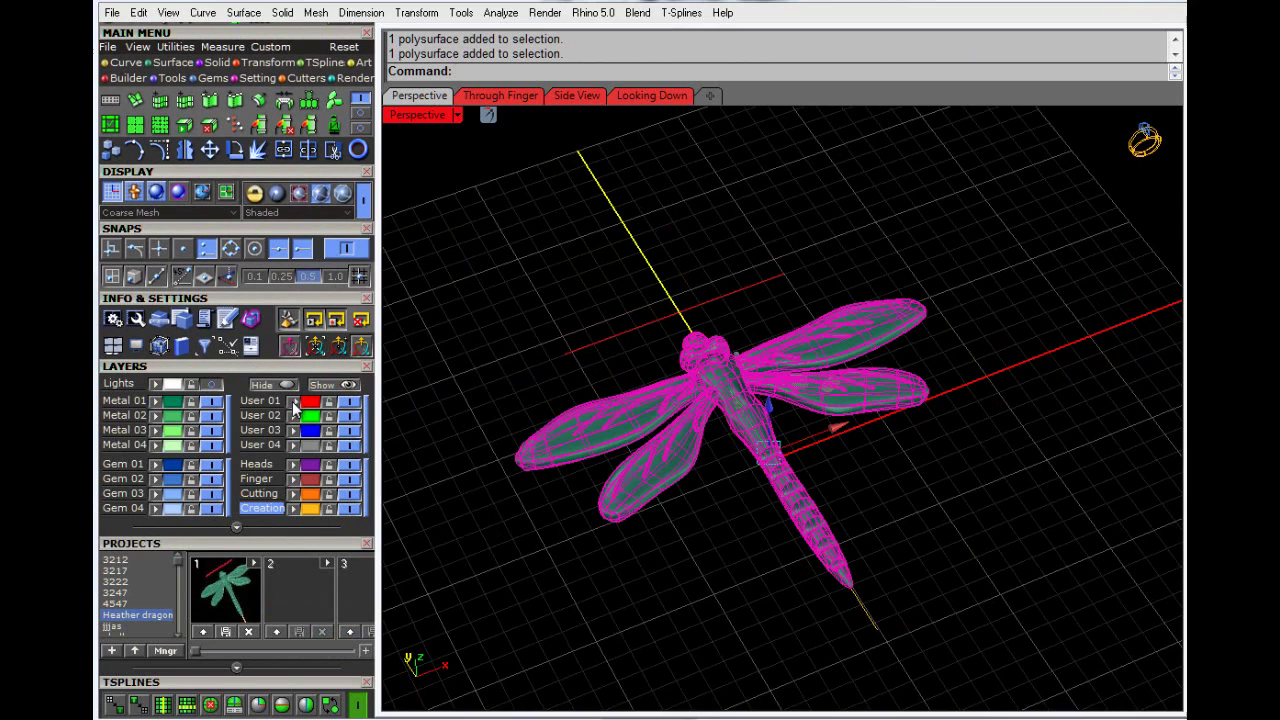
click(350, 401)
drag(466, 238, 1182, 688)
key(Delete)
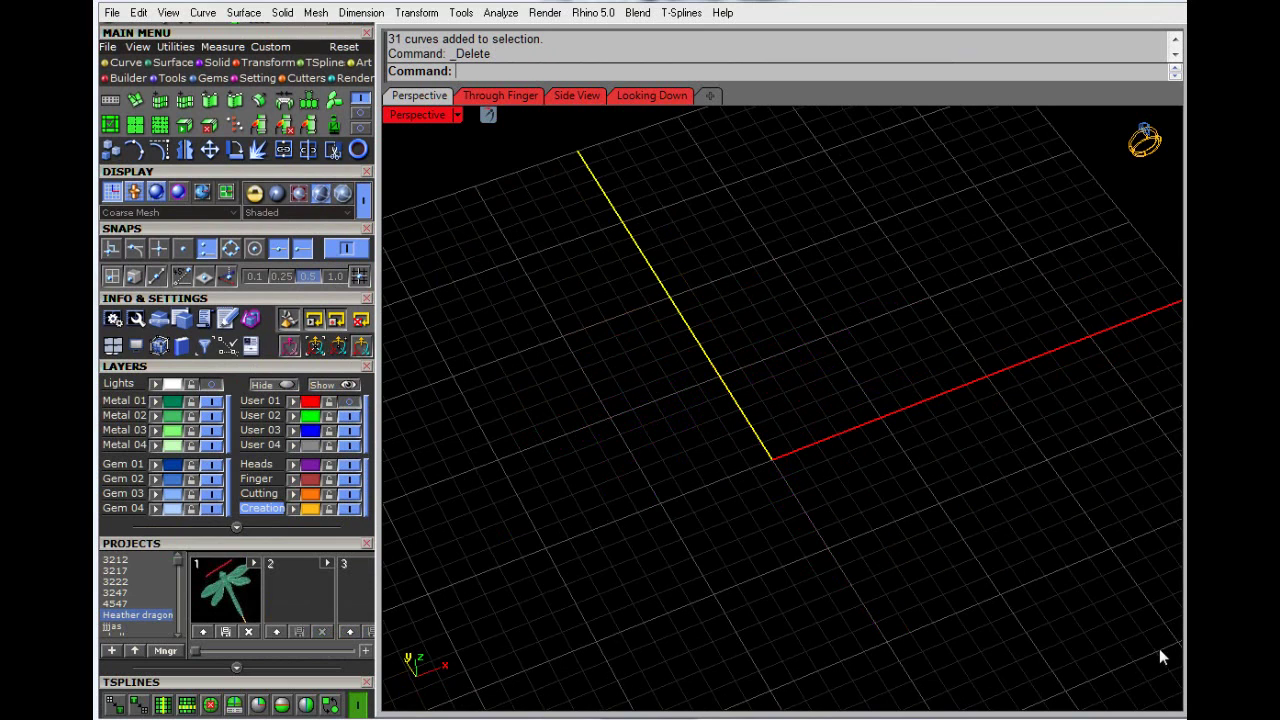
Step: Open the Signet Ring Builder and bring its full set of controls into view
scroll(930, 318, down, 8)
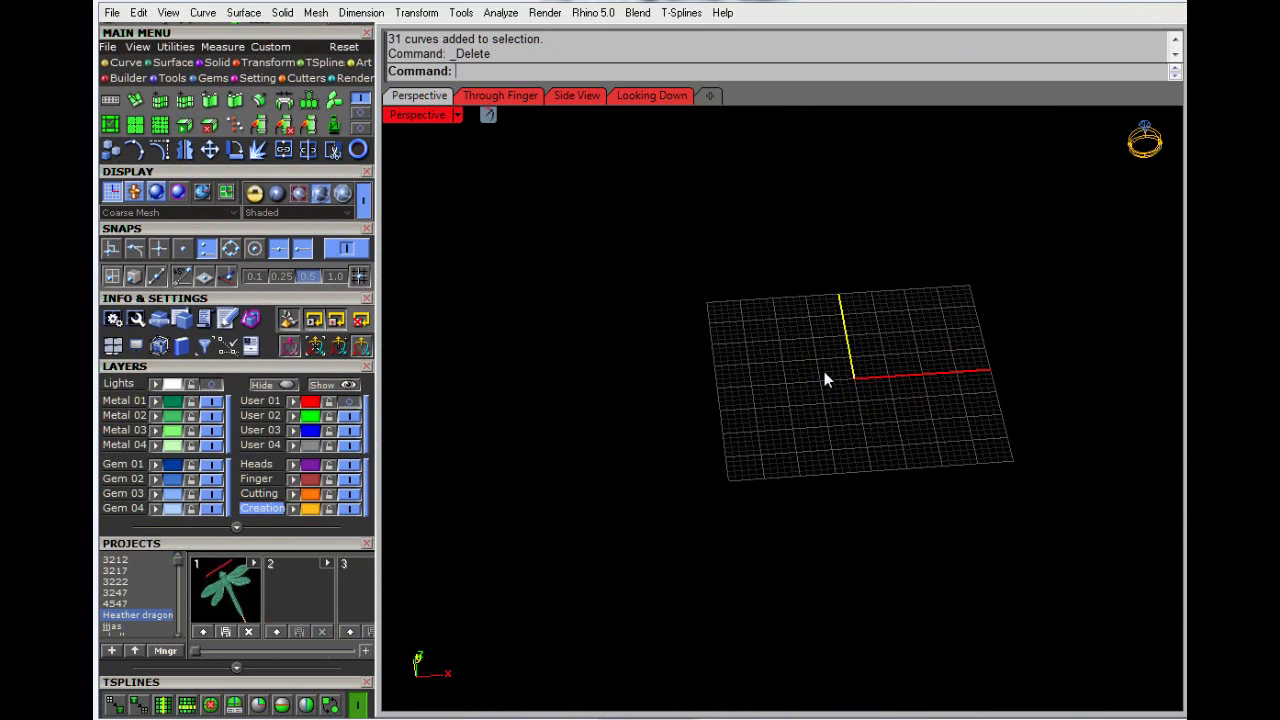
scroll(945, 392, up, 4)
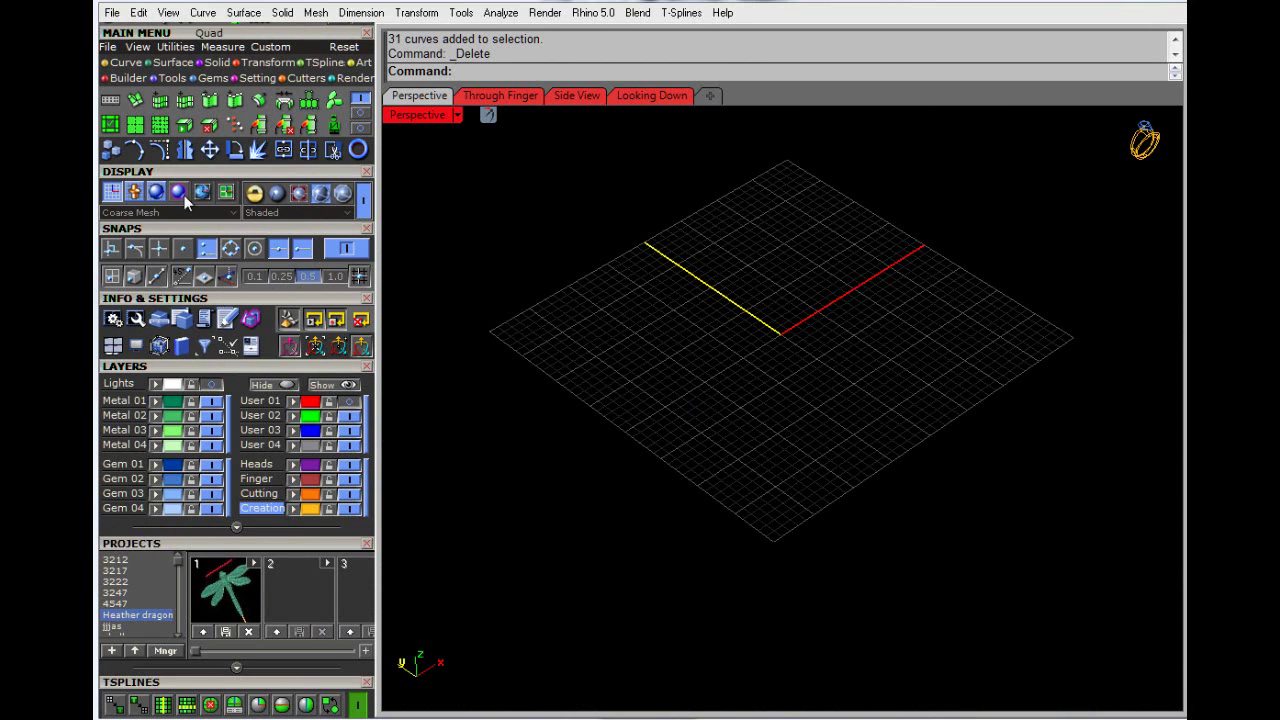
click(166, 79)
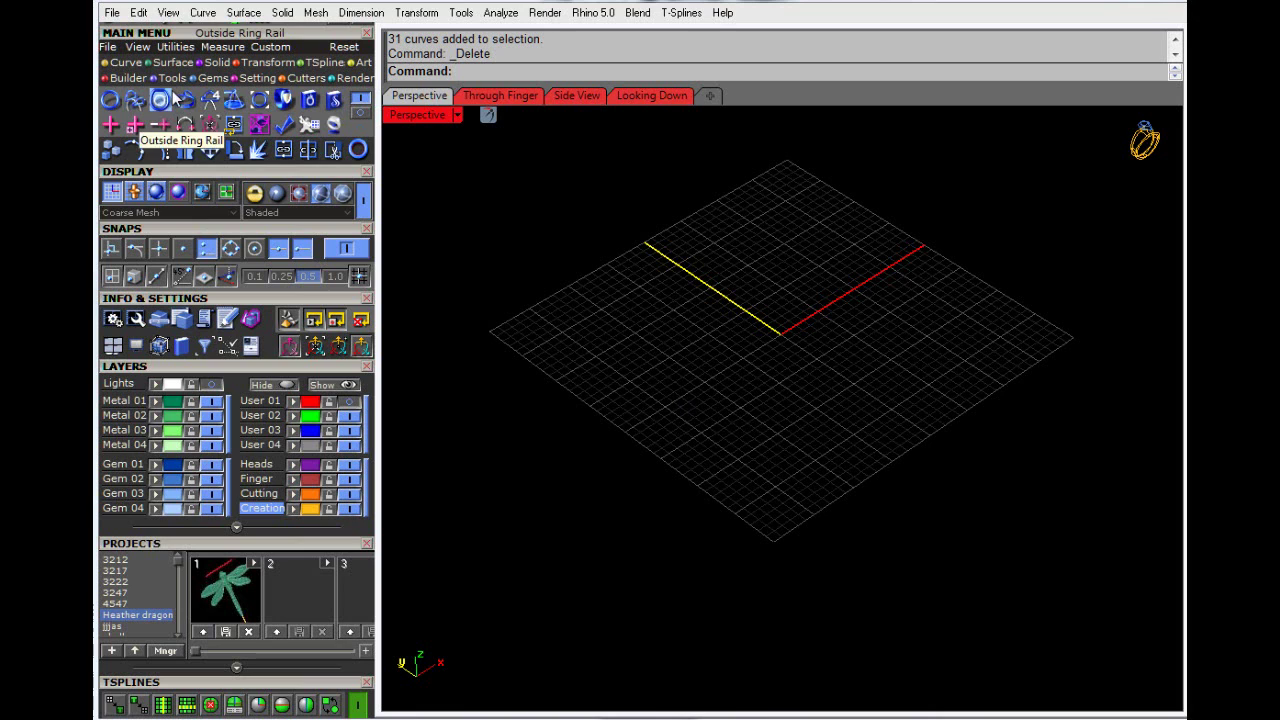
click(111, 78)
click(152, 105)
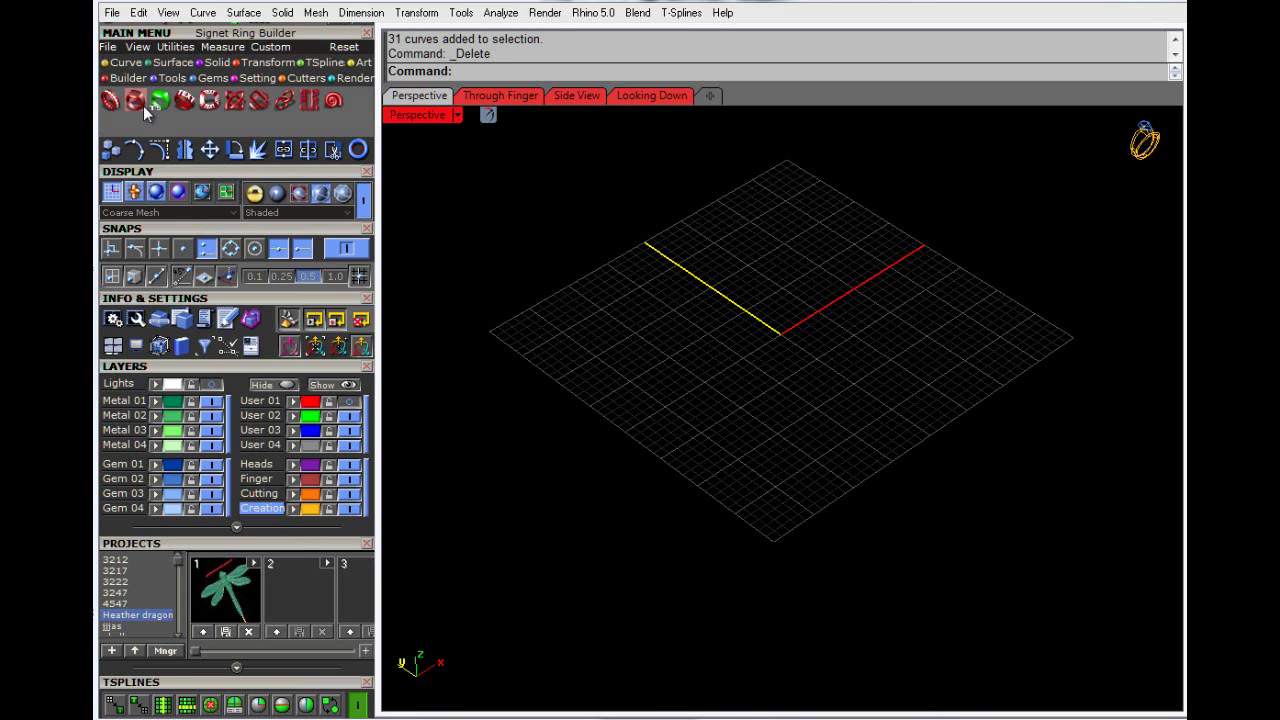
drag(219, 697, 240, 370)
Step: Browse the signet builder's libraries of top outlines and edge profiles, keeping the current shapes
click(137, 440)
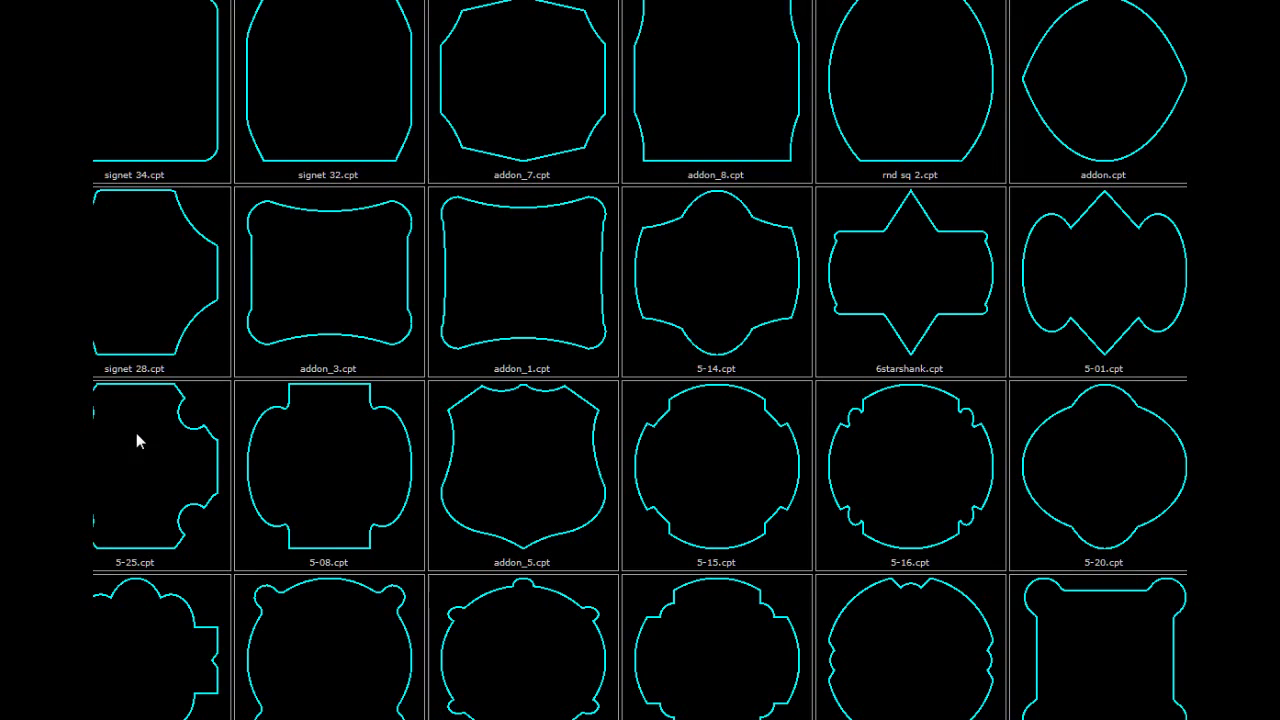
scroll(1014, 194, down, 8)
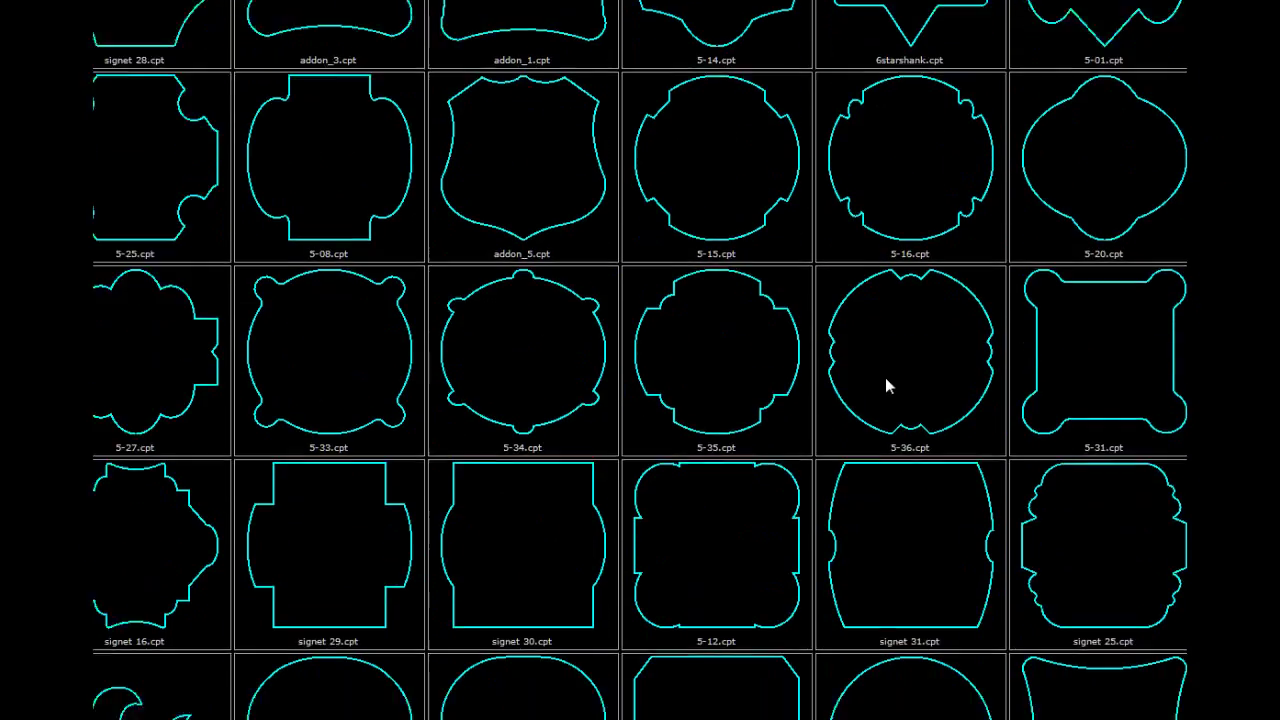
click(879, 390)
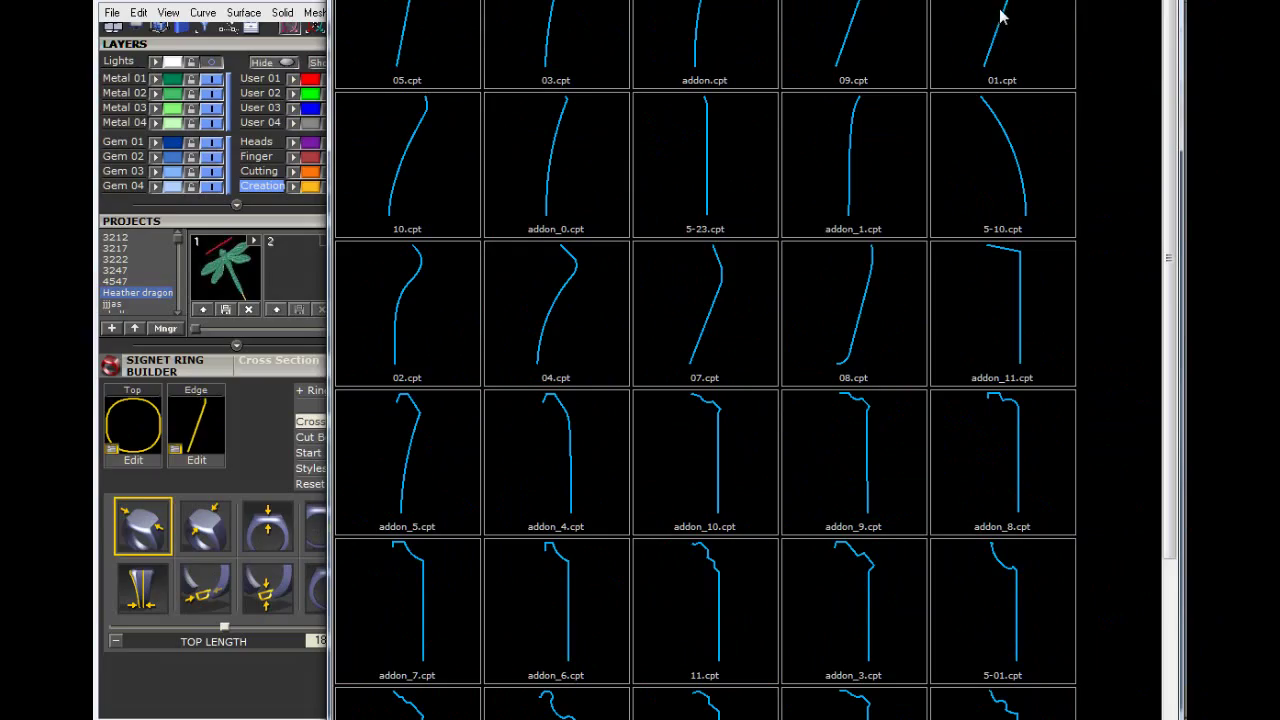
click(865, 15)
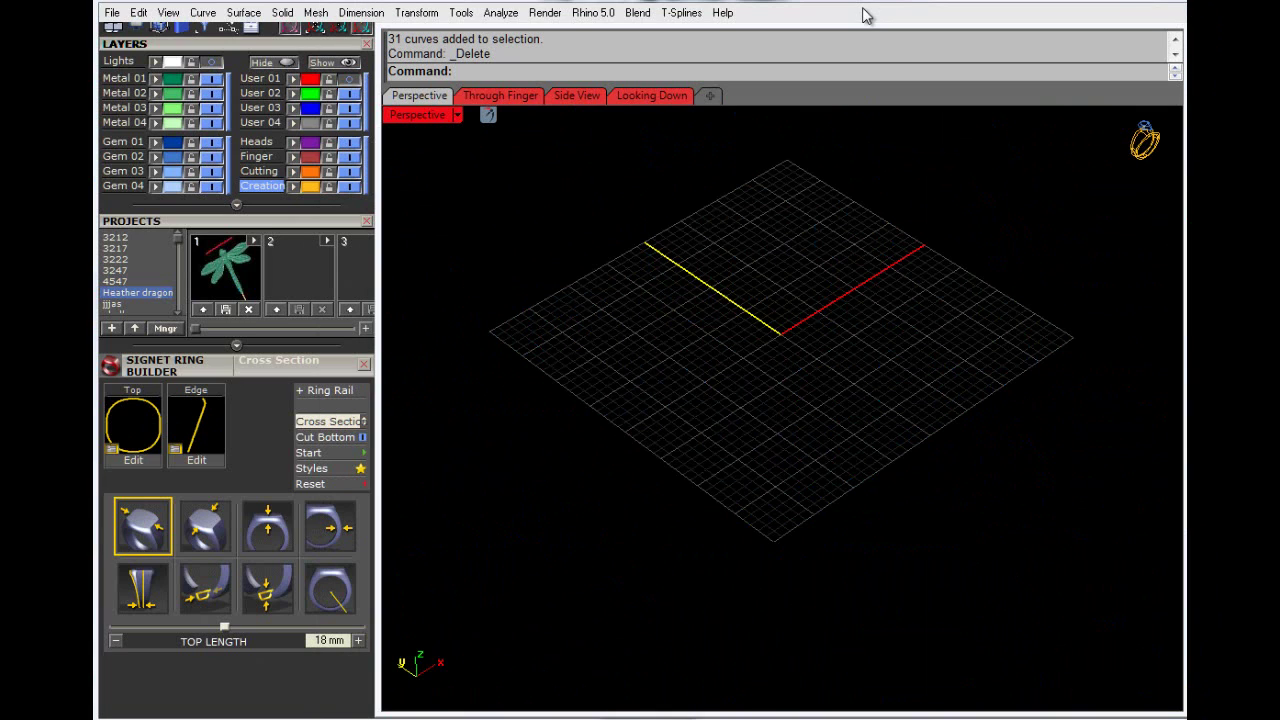
Step: Create a USA size 5 ring rail and start the signet ring on it
click(330, 391)
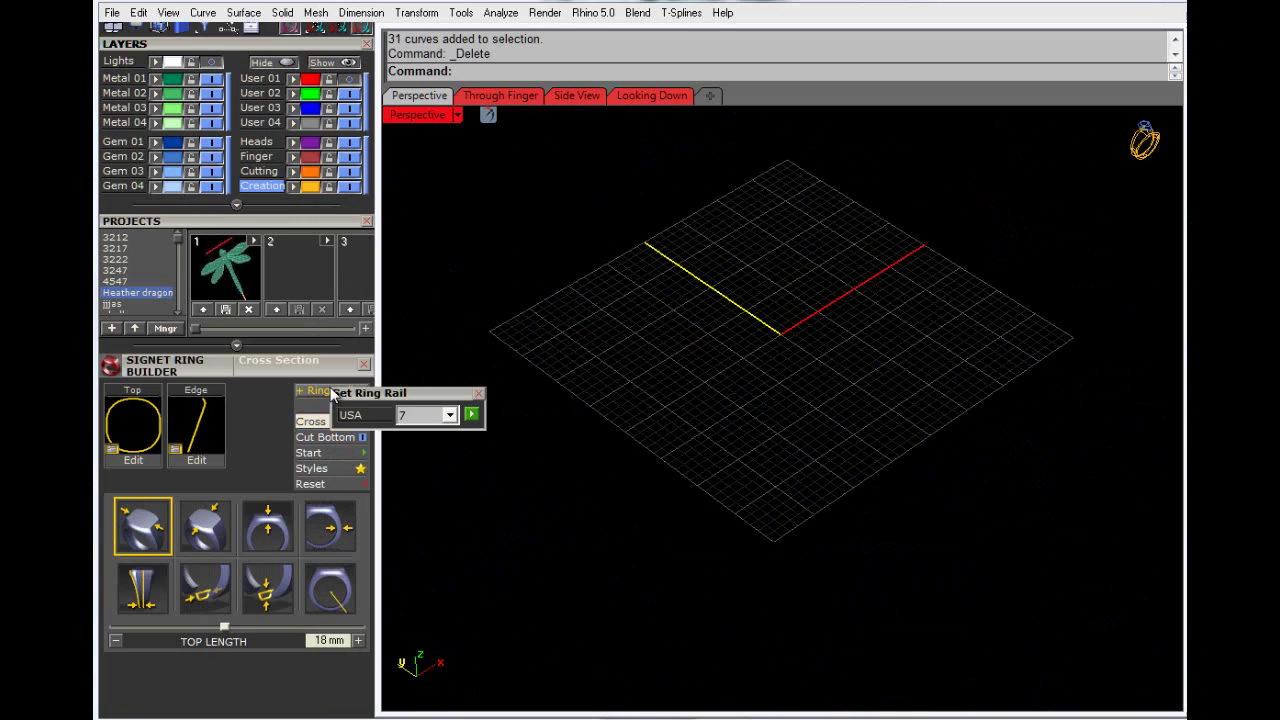
click(450, 416)
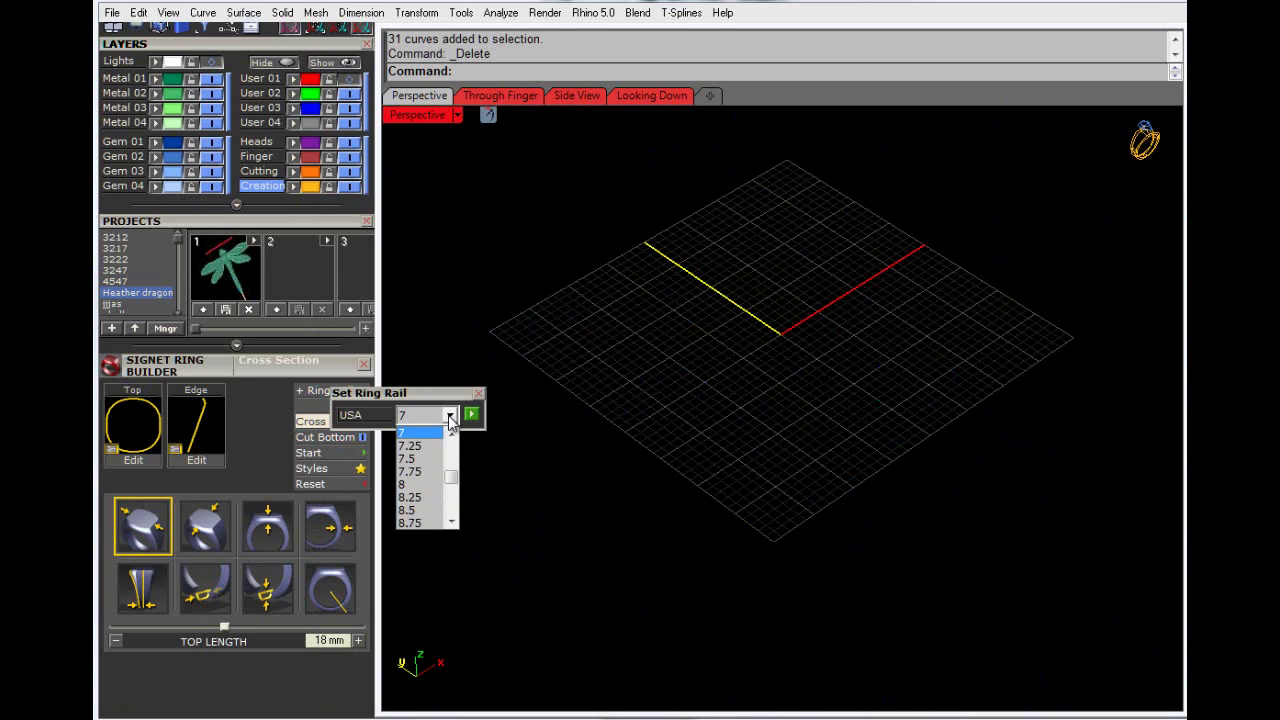
drag(456, 487, 456, 470)
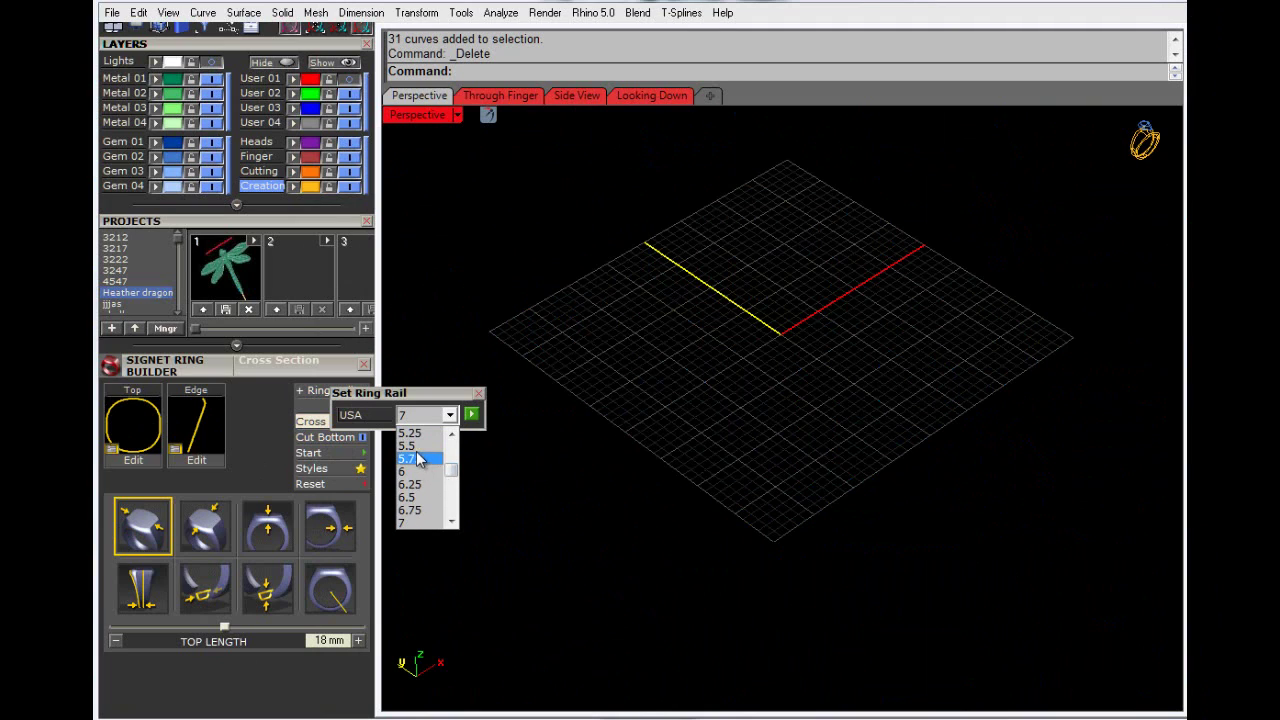
drag(455, 471, 453, 466)
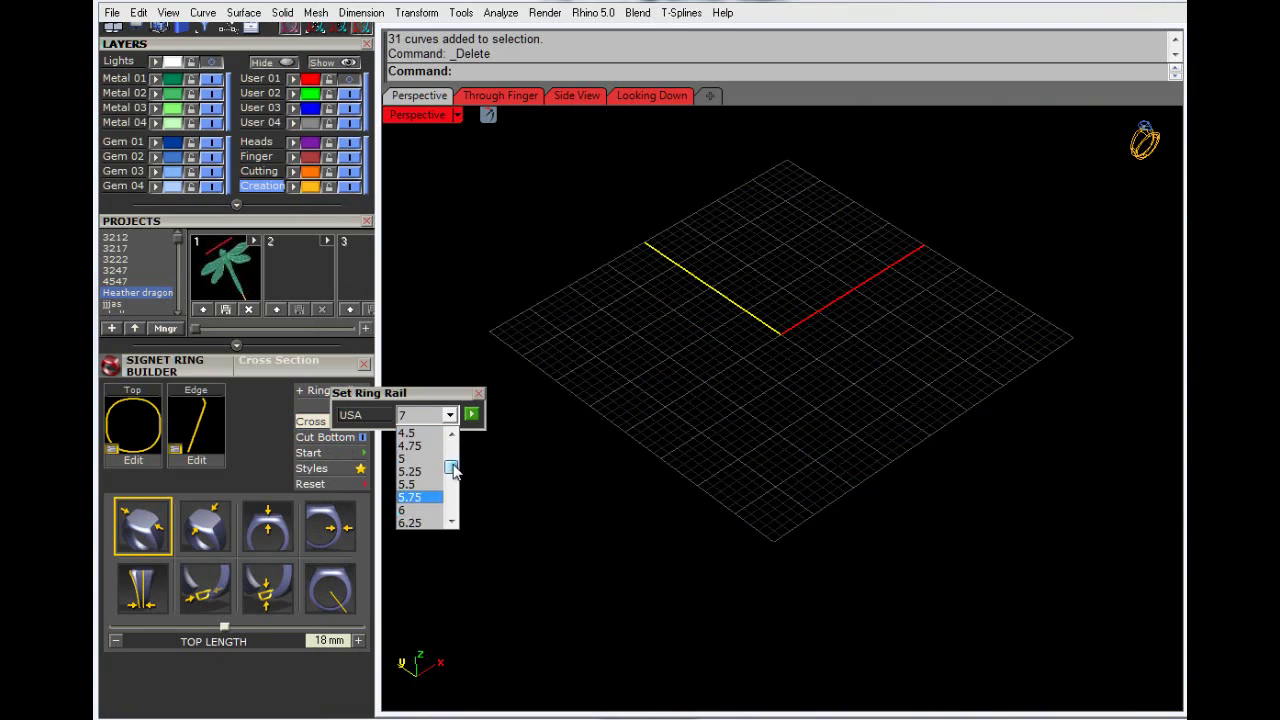
click(446, 456)
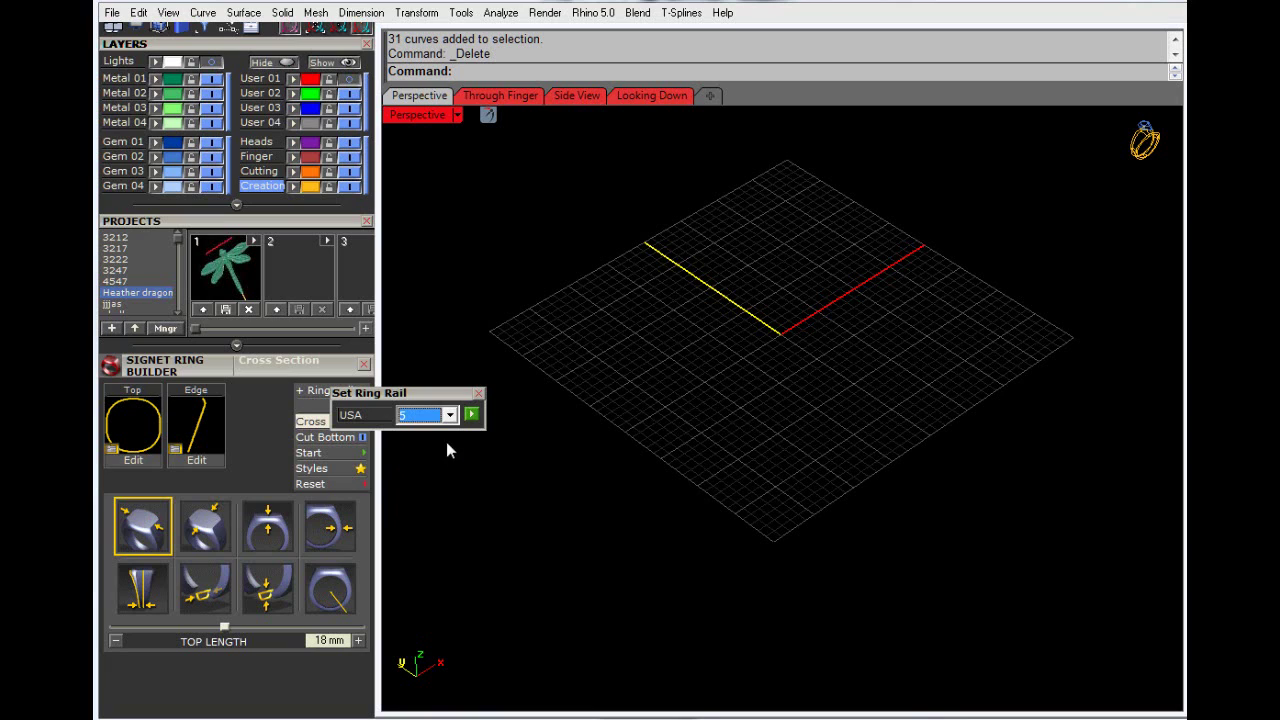
click(471, 415)
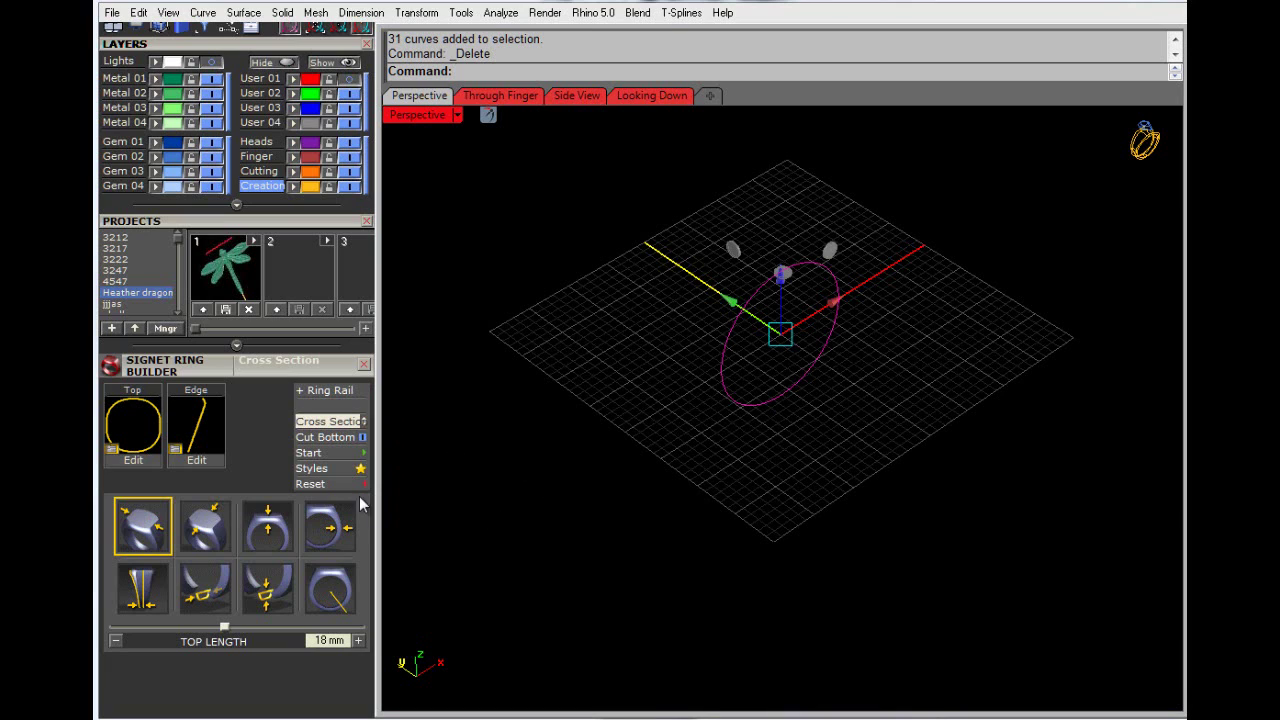
click(318, 456)
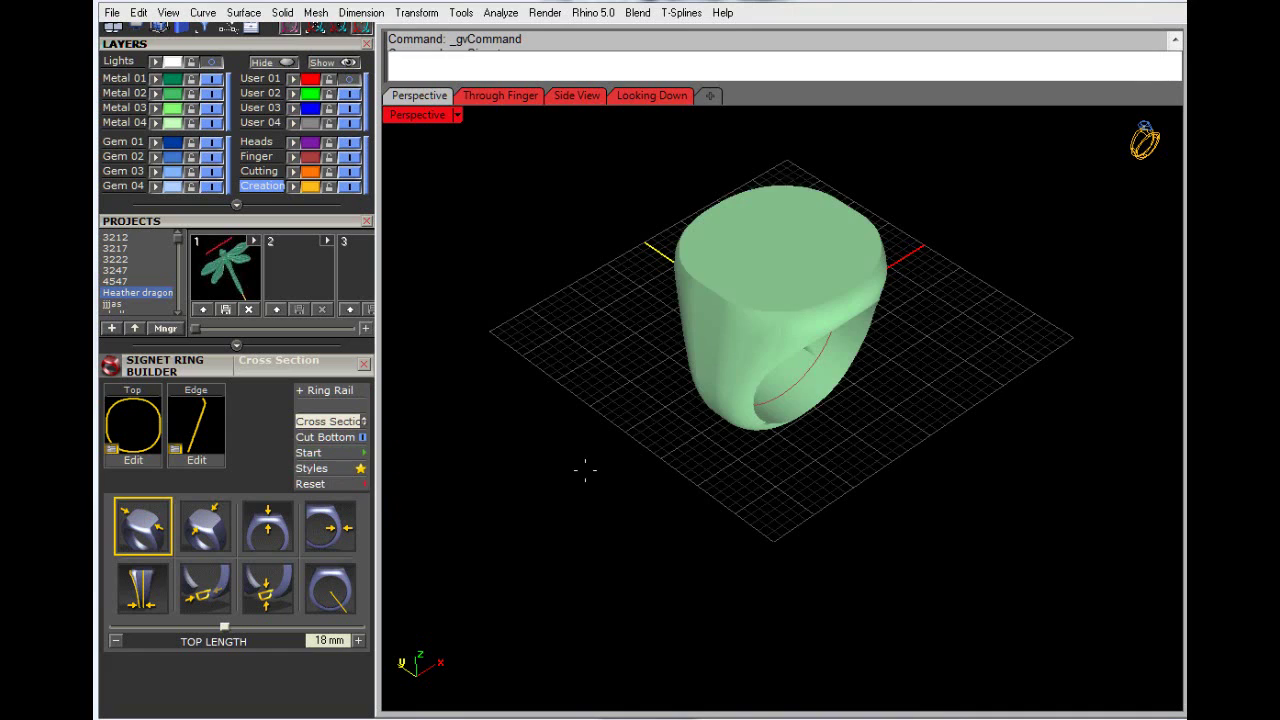
Step: Shrink the signet's top face to about 10.89 mm long and 8.34 mm wide
double_click(410, 116)
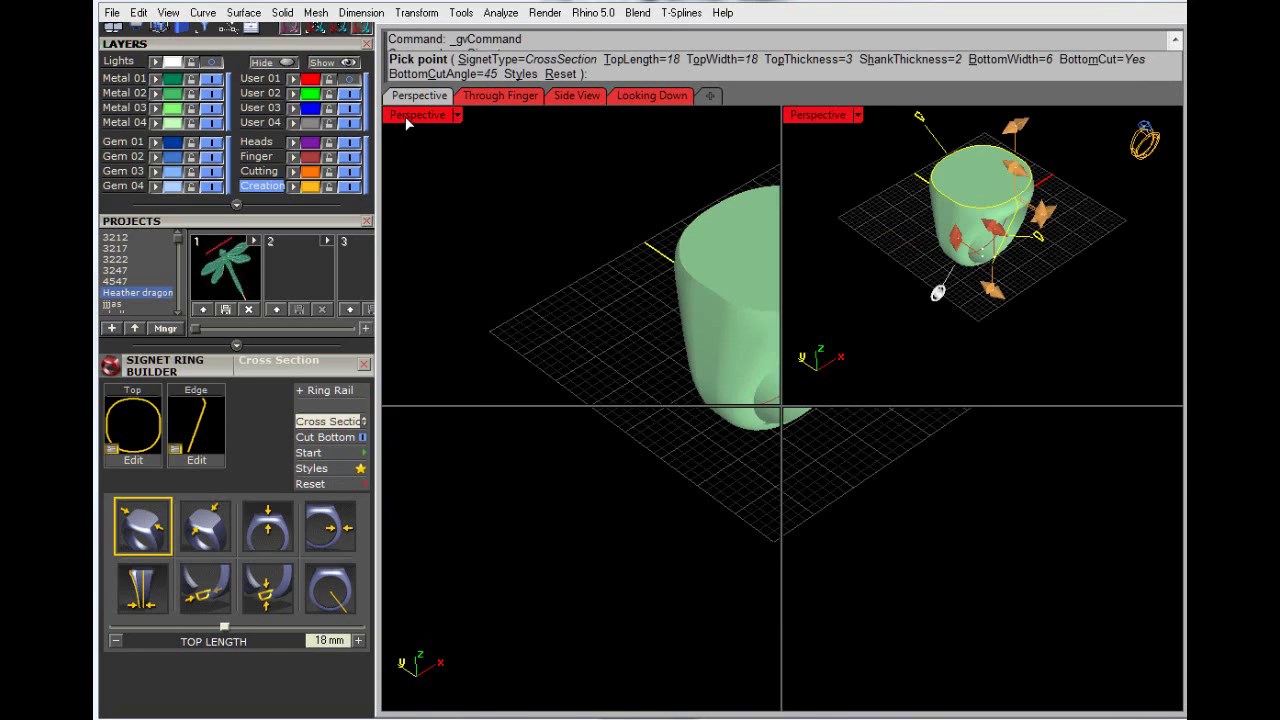
double_click(817, 115)
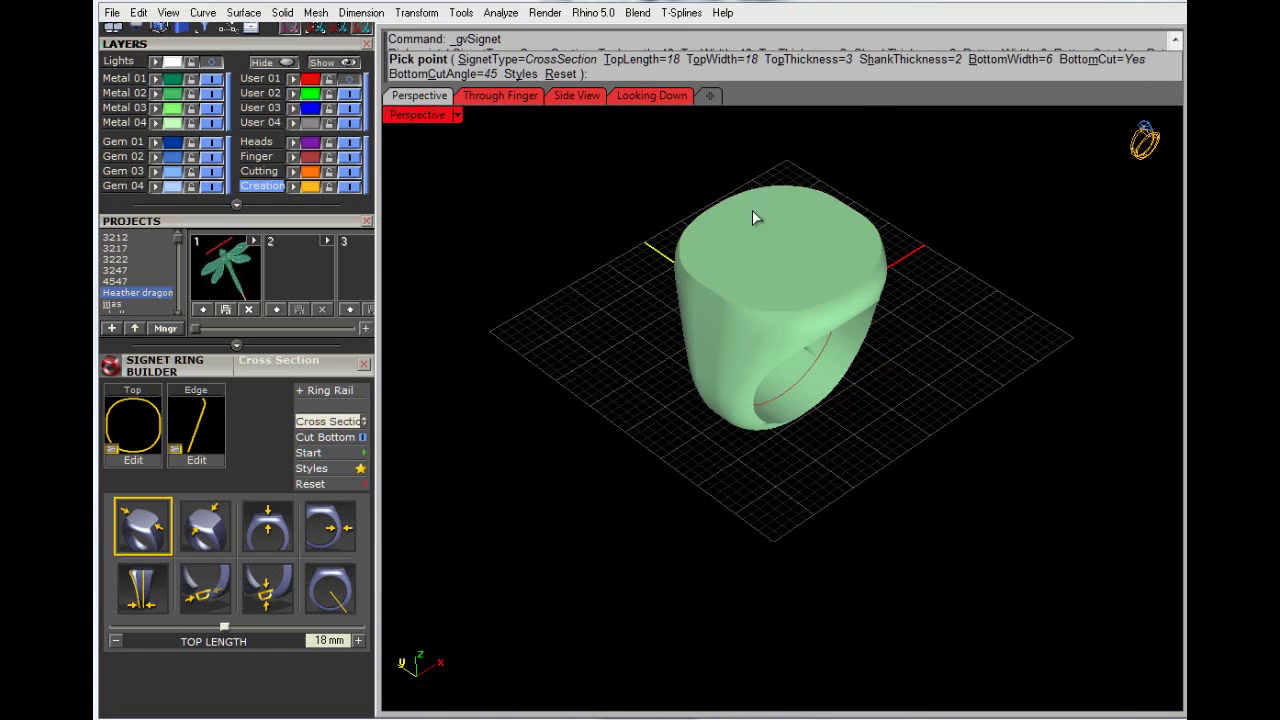
scroll(812, 231, up, 6)
right_drag(812, 231, 906, 332)
right_drag(525, 320, 917, 357)
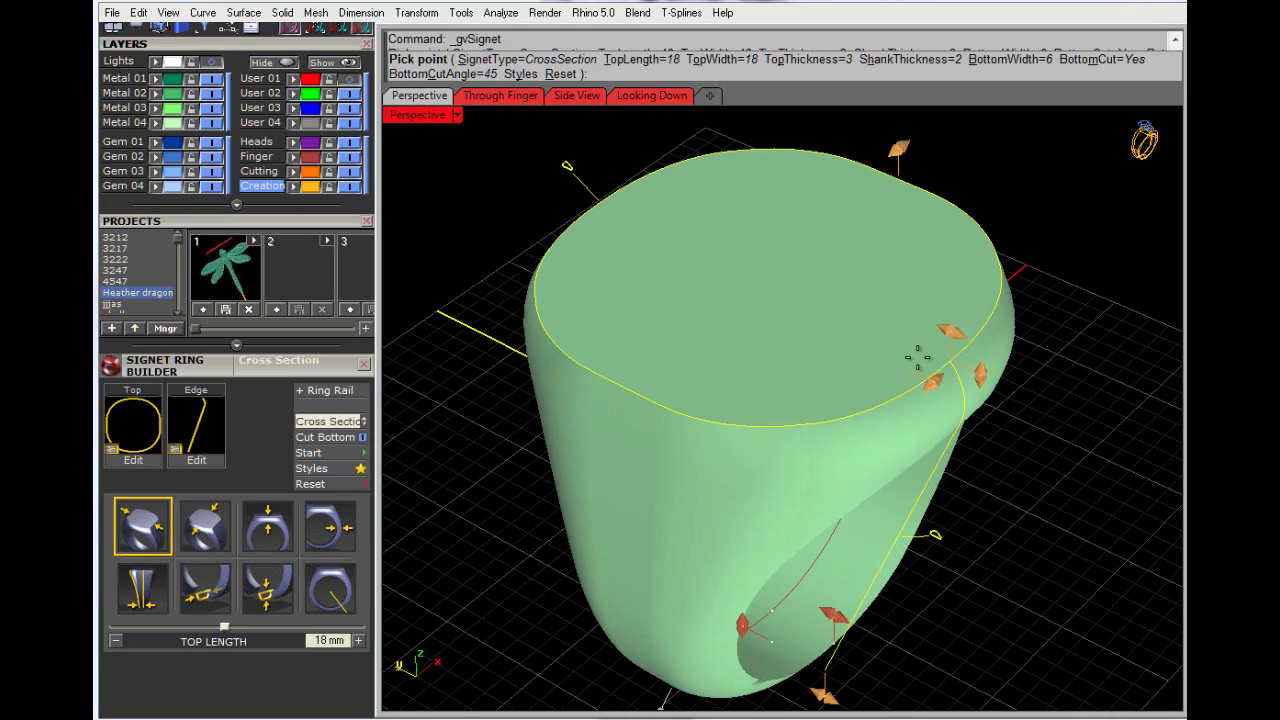
drag(957, 333, 863, 286)
mouse_move(896, 148)
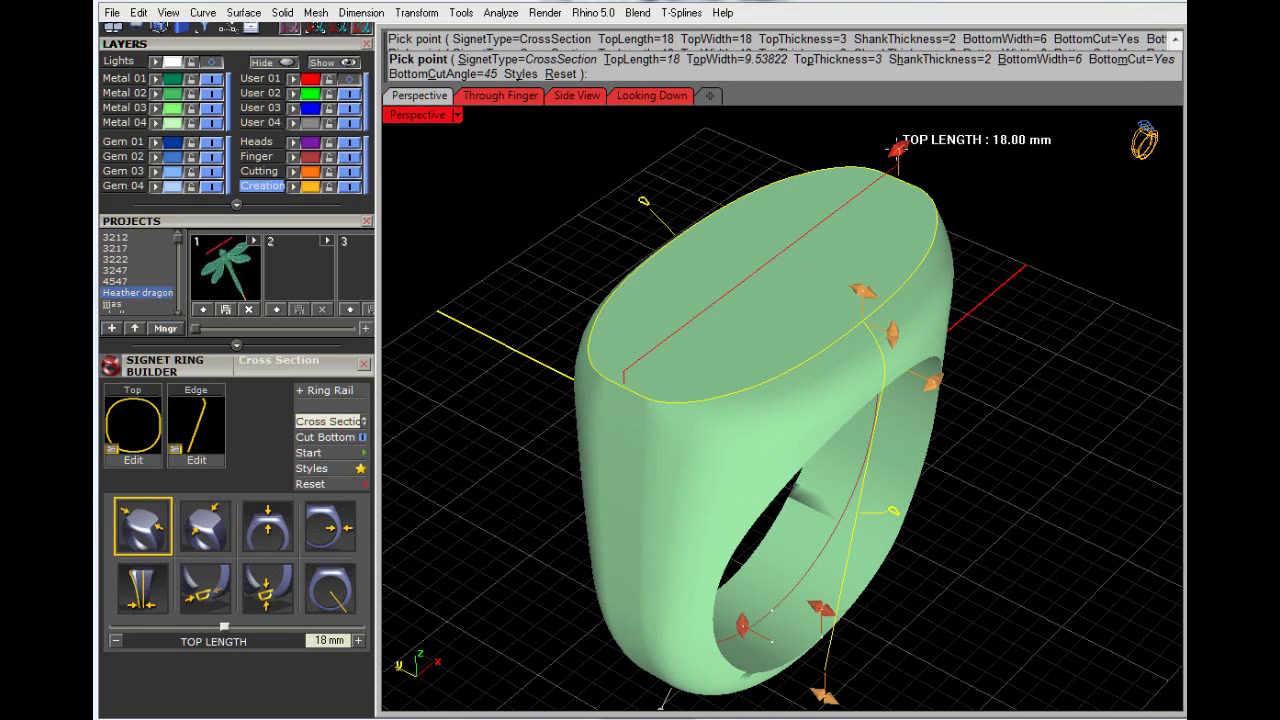
drag(897, 148, 855, 239)
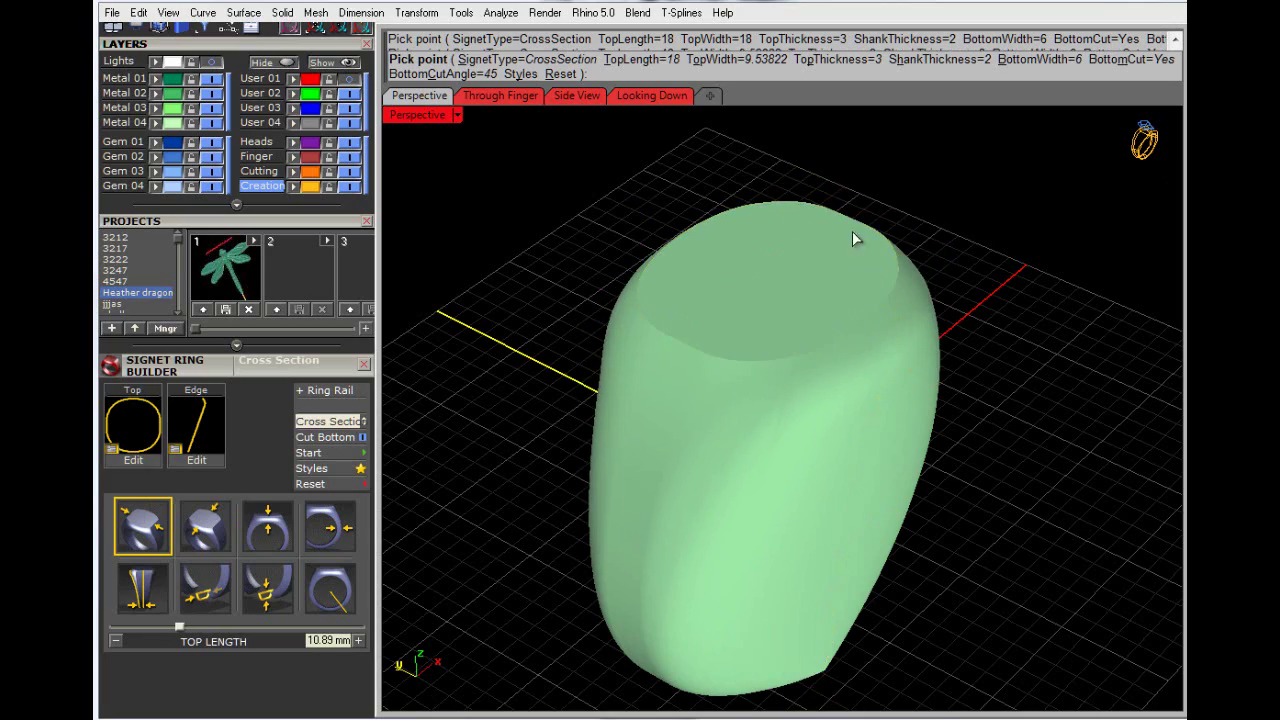
drag(863, 286, 849, 288)
Step: Reduce the signet ring's top thickness to about 1.9 mm
right_drag(943, 463, 989, 249)
scroll(735, 320, down, 4)
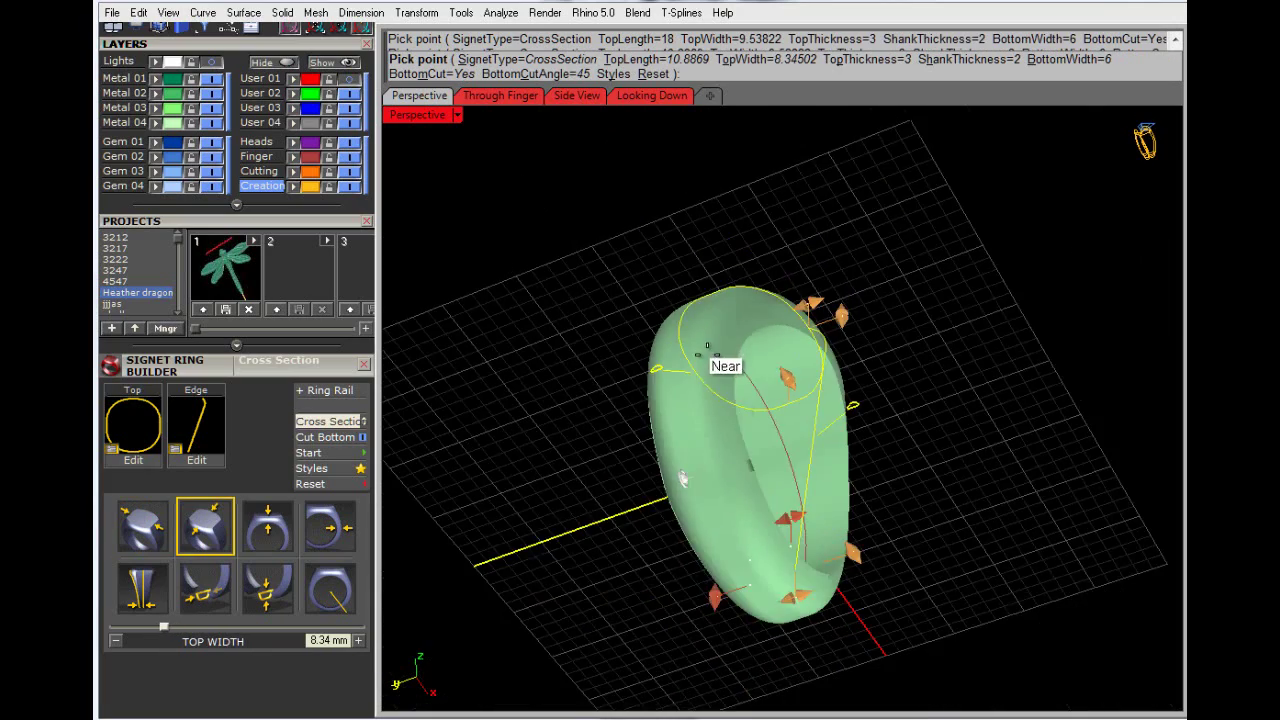
right_drag(707, 355, 543, 531)
scroll(826, 345, up, 4)
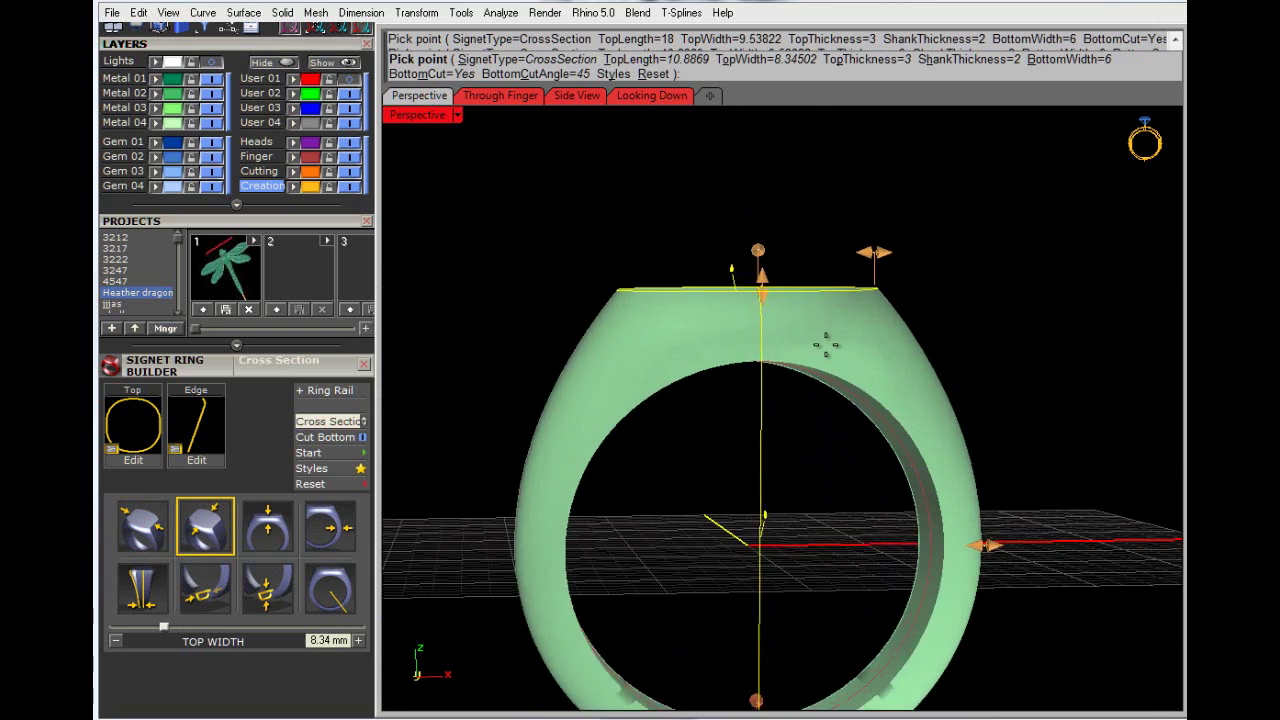
scroll(826, 345, up, 3)
drag(700, 233, 714, 286)
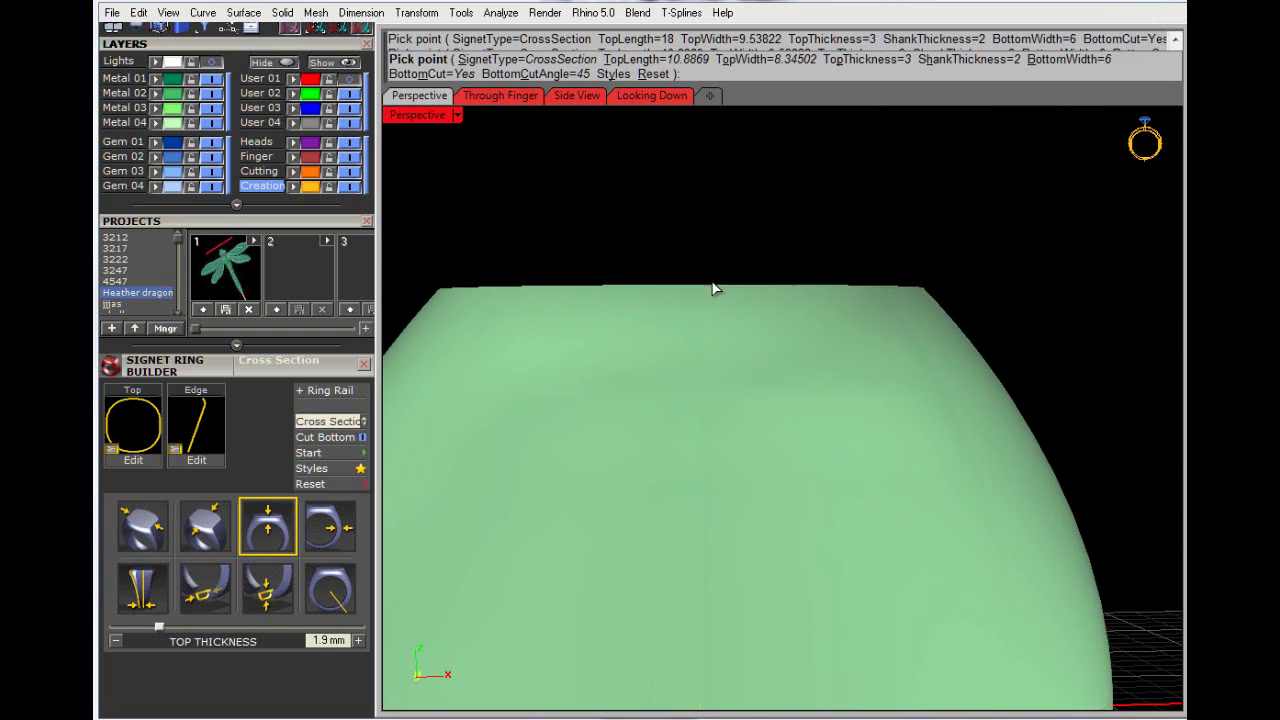
Step: Set the signet ring's top thickness to about 1.62 mm and its top length to about 9.56 mm
mouse_move(746, 342)
right_down()
mouse_move(808, 411)
mouse_move(746, 327)
right_up()
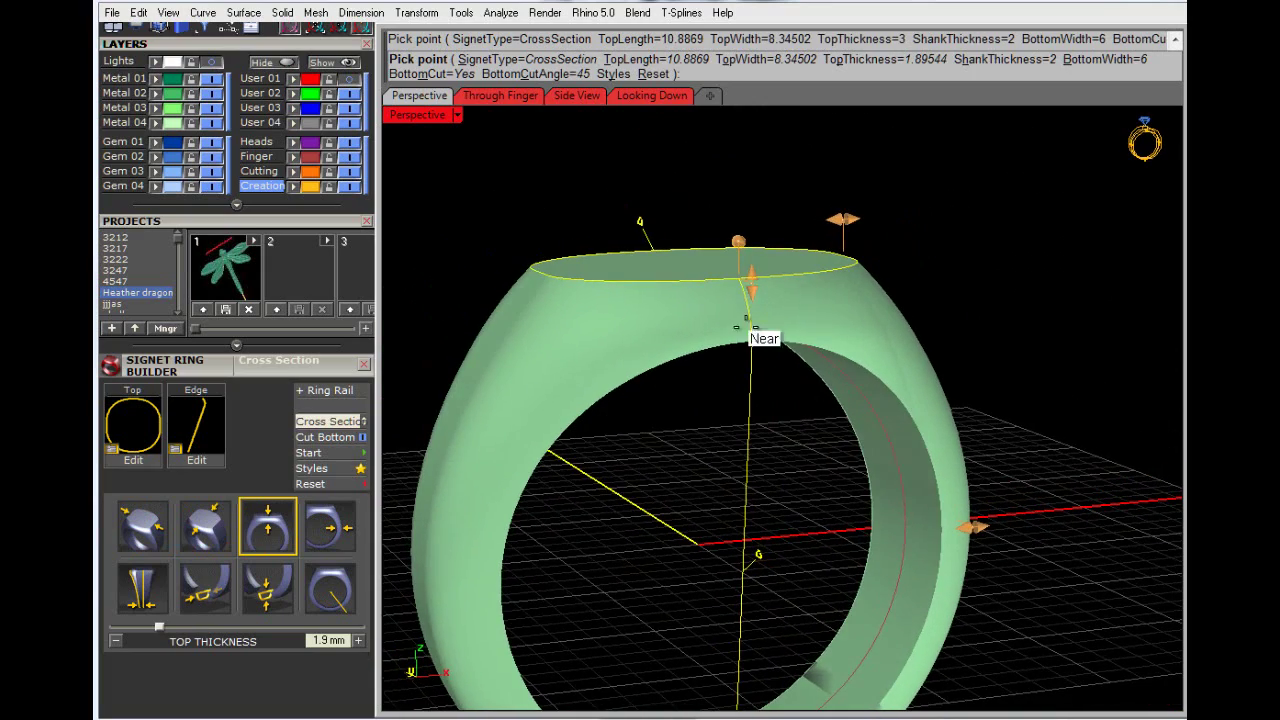
drag(748, 277, 814, 291)
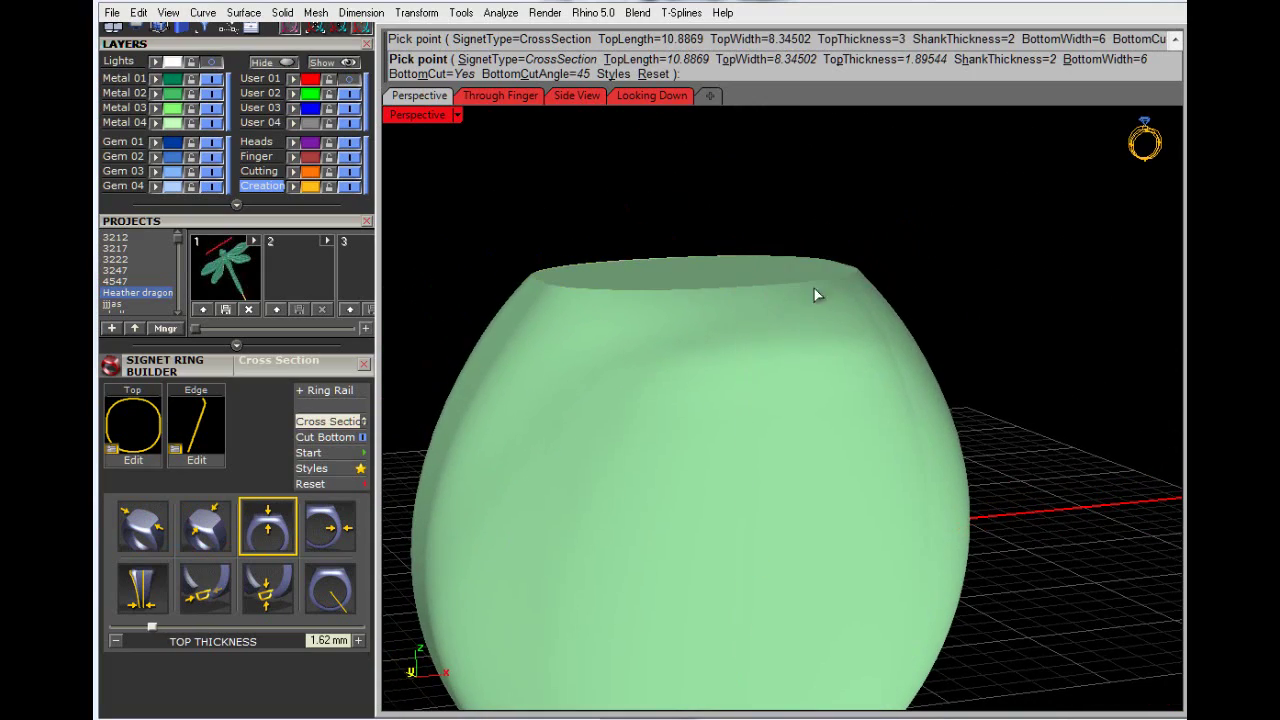
right_drag(570, 185, 585, 252)
right_drag(838, 303, 834, 244)
drag(818, 204, 798, 210)
Step: Set the ring's shank thickness to about 1.79 mm and its bottom length scale to about 101.7%
right_drag(922, 369, 831, 320)
scroll(755, 377, down, 4)
scroll(769, 501, up, 4)
right_drag(769, 522, 815, 496)
drag(732, 640, 731, 632)
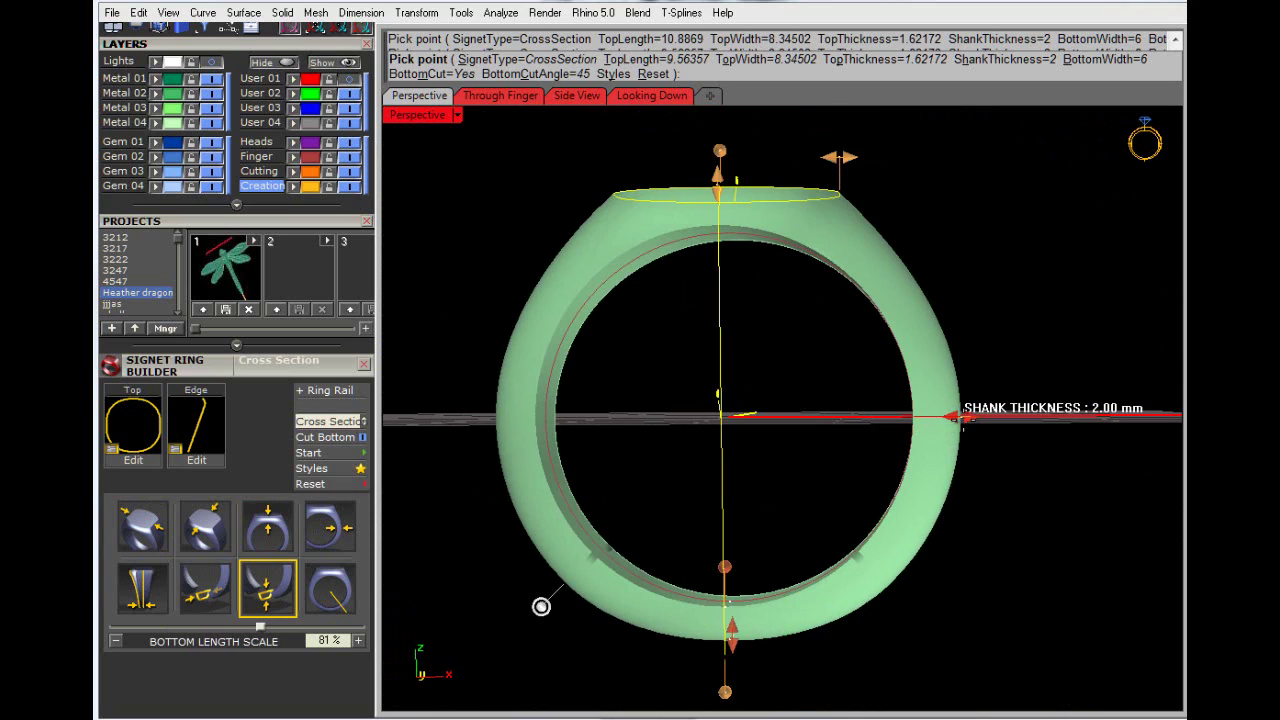
drag(950, 416, 948, 418)
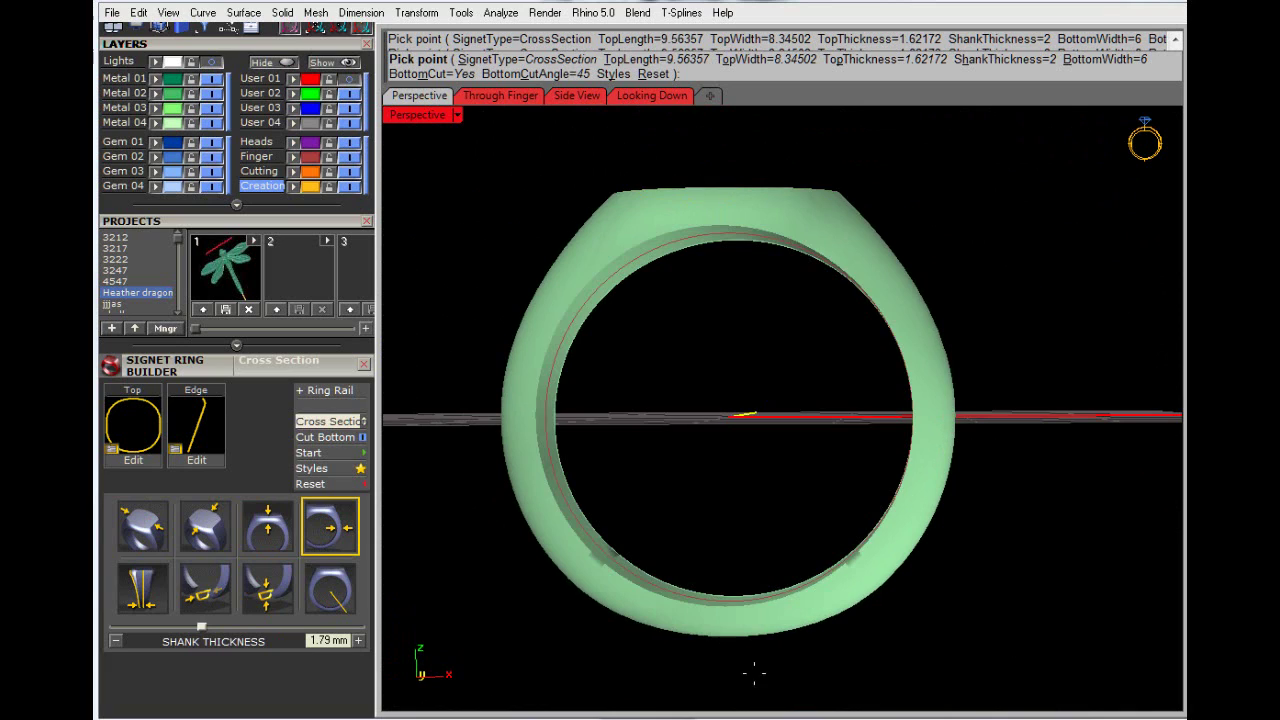
mouse_move(731, 632)
drag(731, 632, 731, 642)
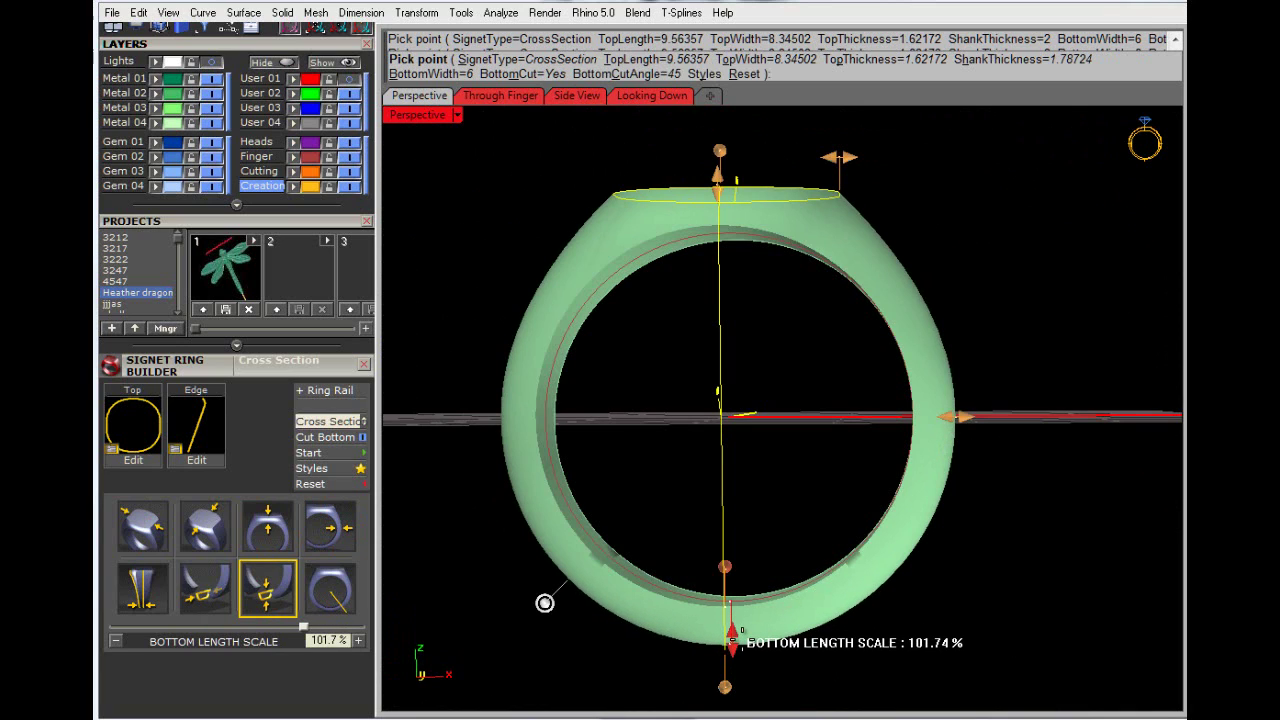
Step: Set the ring's bottom width to about 4.54 mm and generate the signet ring
right_drag(544, 603, 983, 441)
click(788, 581)
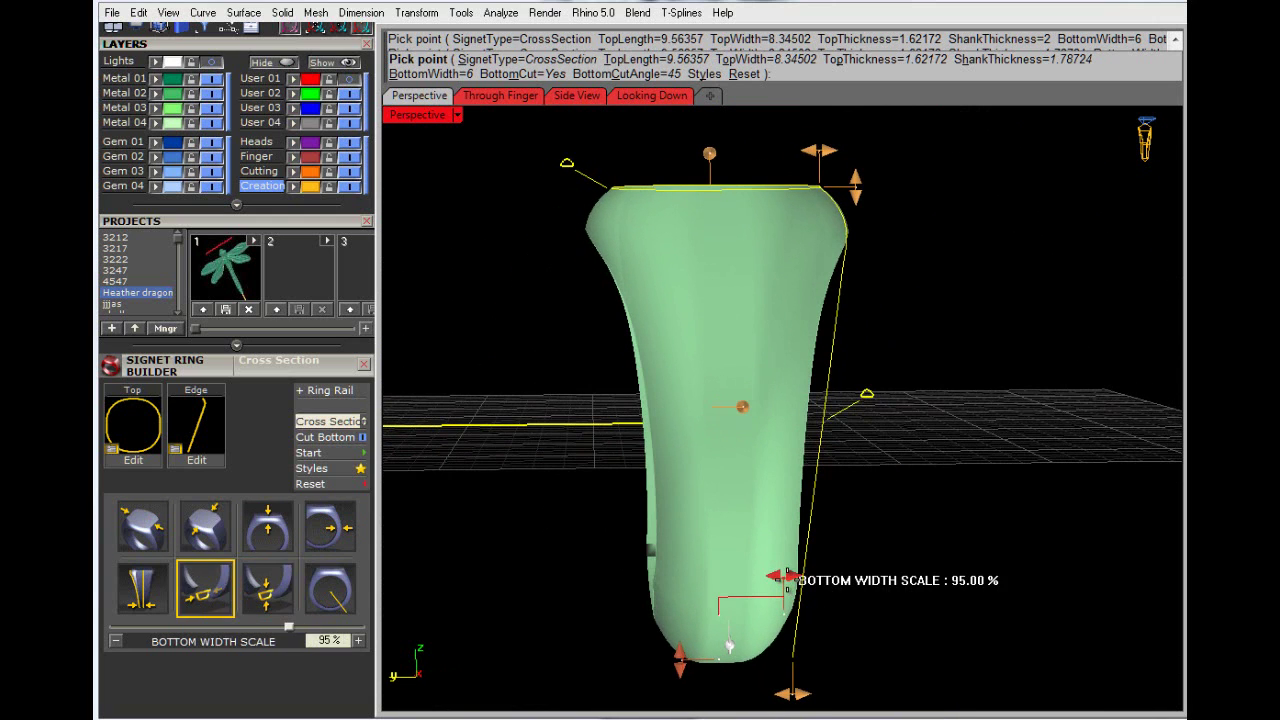
drag(792, 693, 770, 694)
mouse_move(910, 627)
right_down()
mouse_move(886, 580)
mouse_move(923, 503)
mouse_move(703, 682)
mouse_move(919, 617)
right_up()
right_click(946, 575)
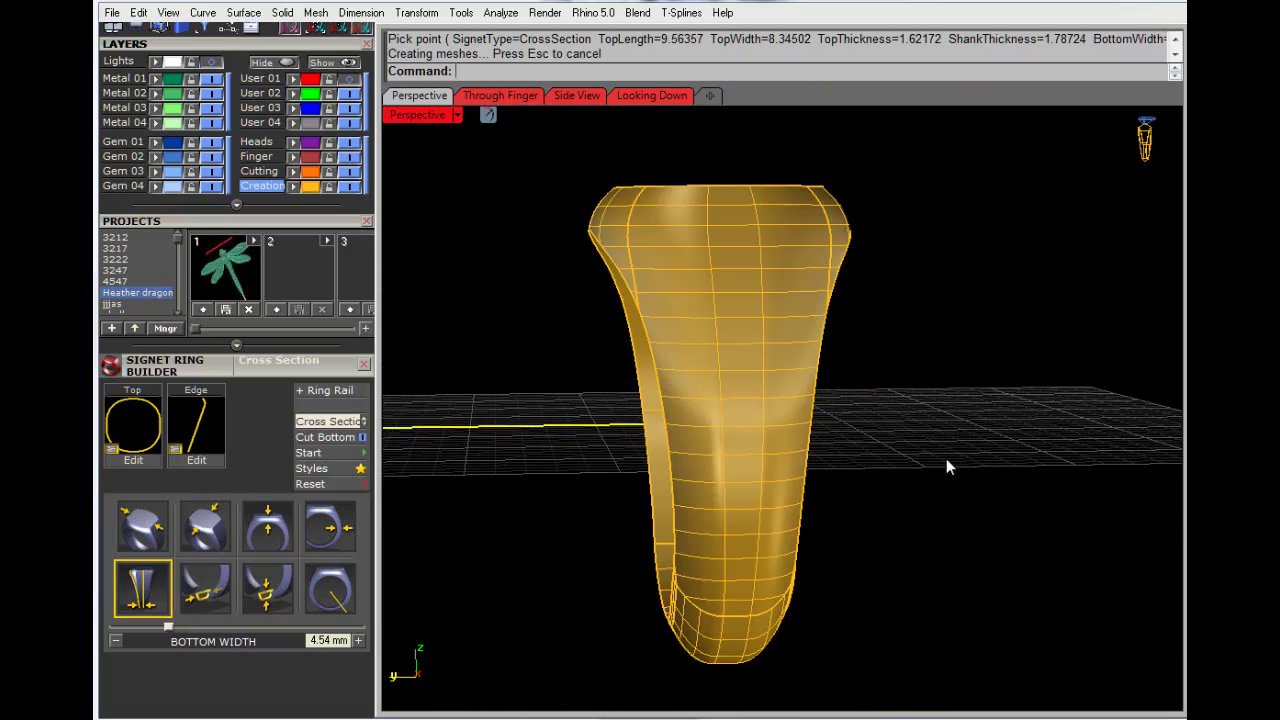
Step: Assign the finished signet ring to the Metal 01 layer and deselect it
right_drag(946, 463, 623, 345)
click(623, 345)
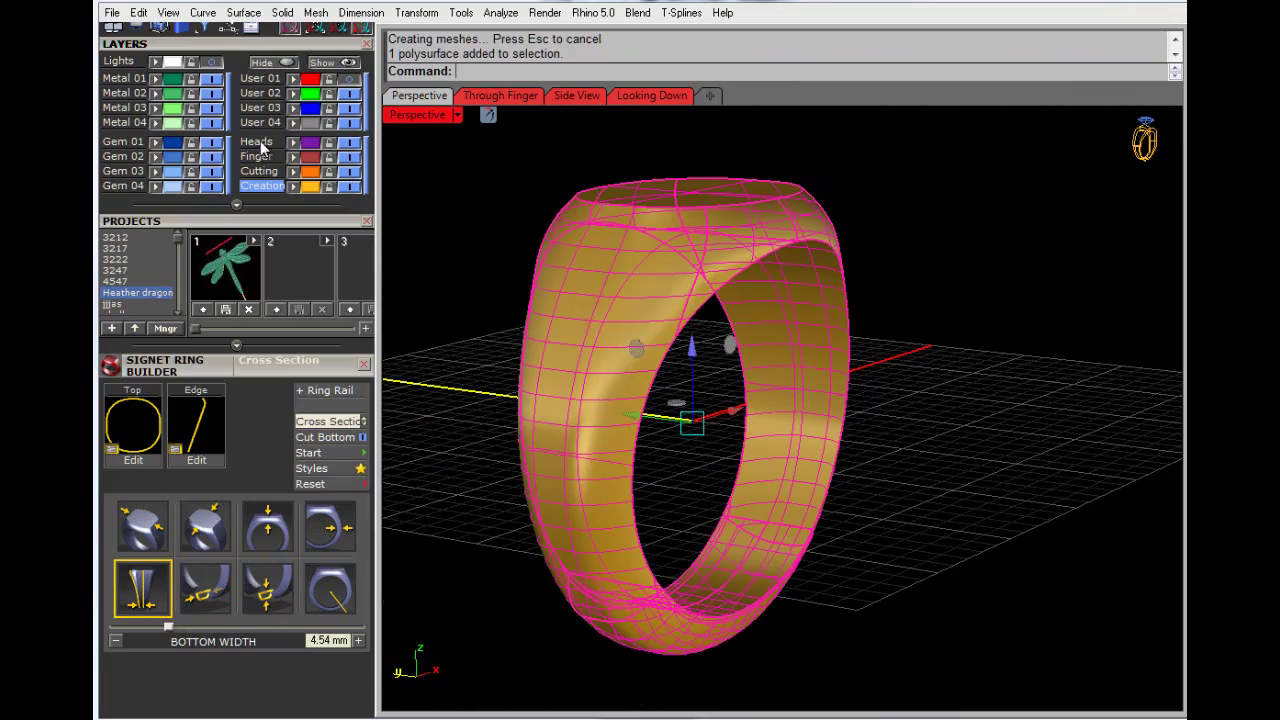
click(292, 93)
click(441, 200)
click(578, 264)
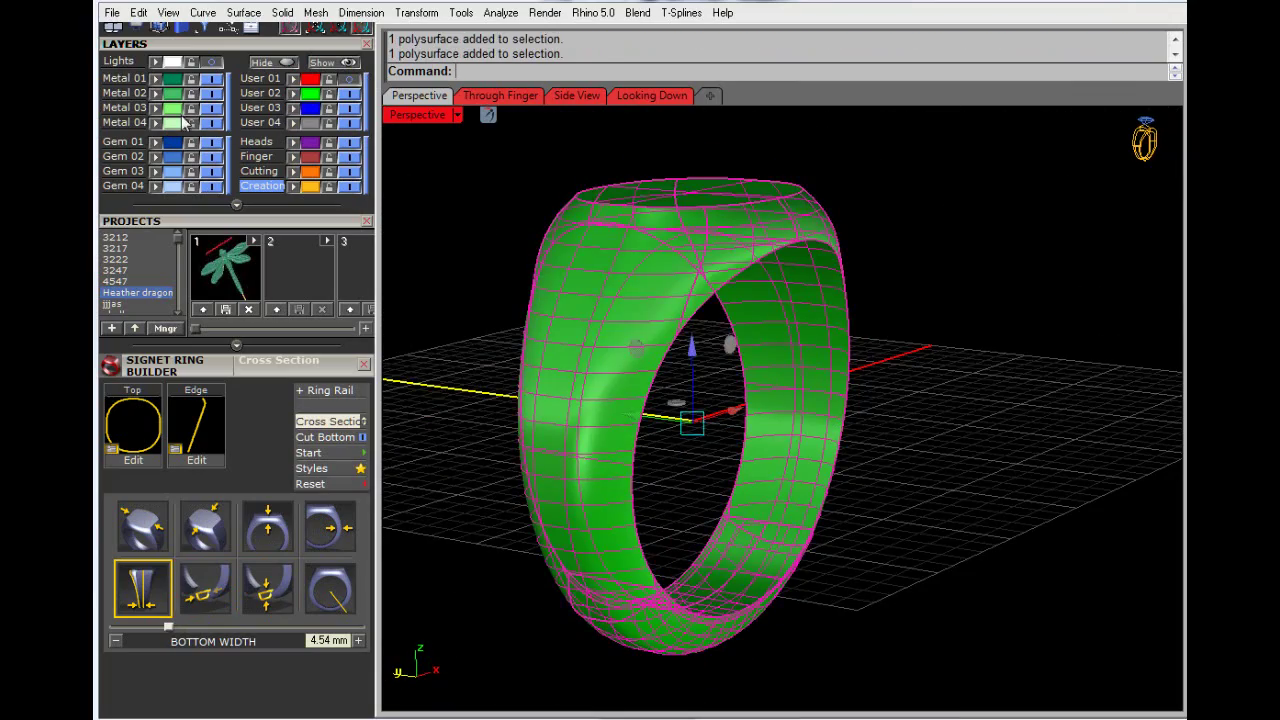
click(155, 78)
click(775, 425)
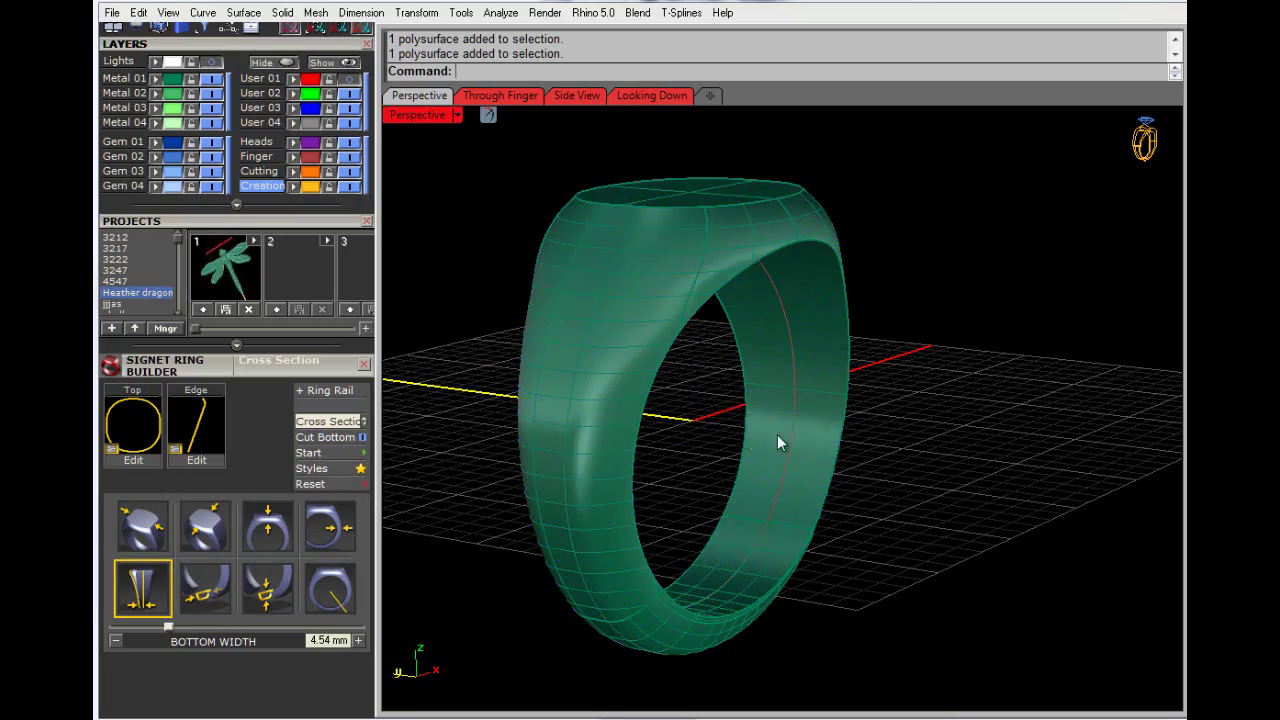
Step: In the Side View, draw a three-point interpolated curve from above the ring's upper left down inside the shank outline, then nudge it slightly outward
right_drag(777, 443, 708, 447)
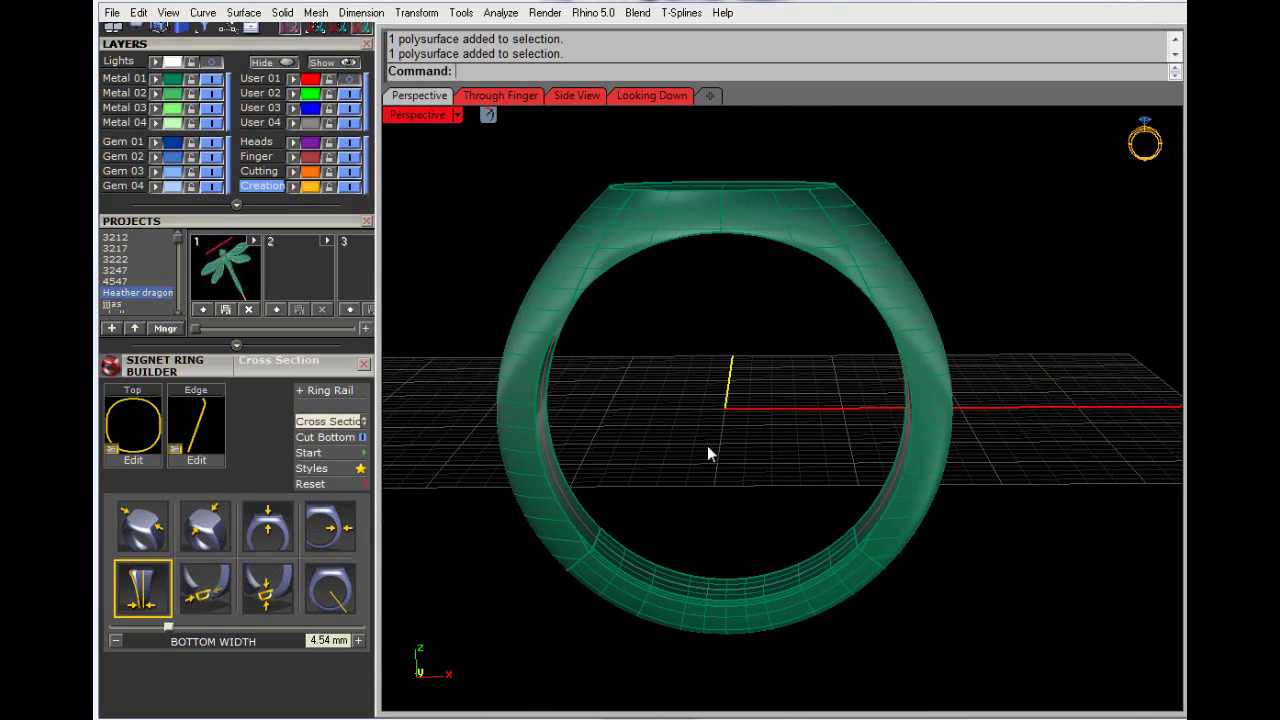
scroll(641, 499, up, 3)
scroll(530, 586, down, 4)
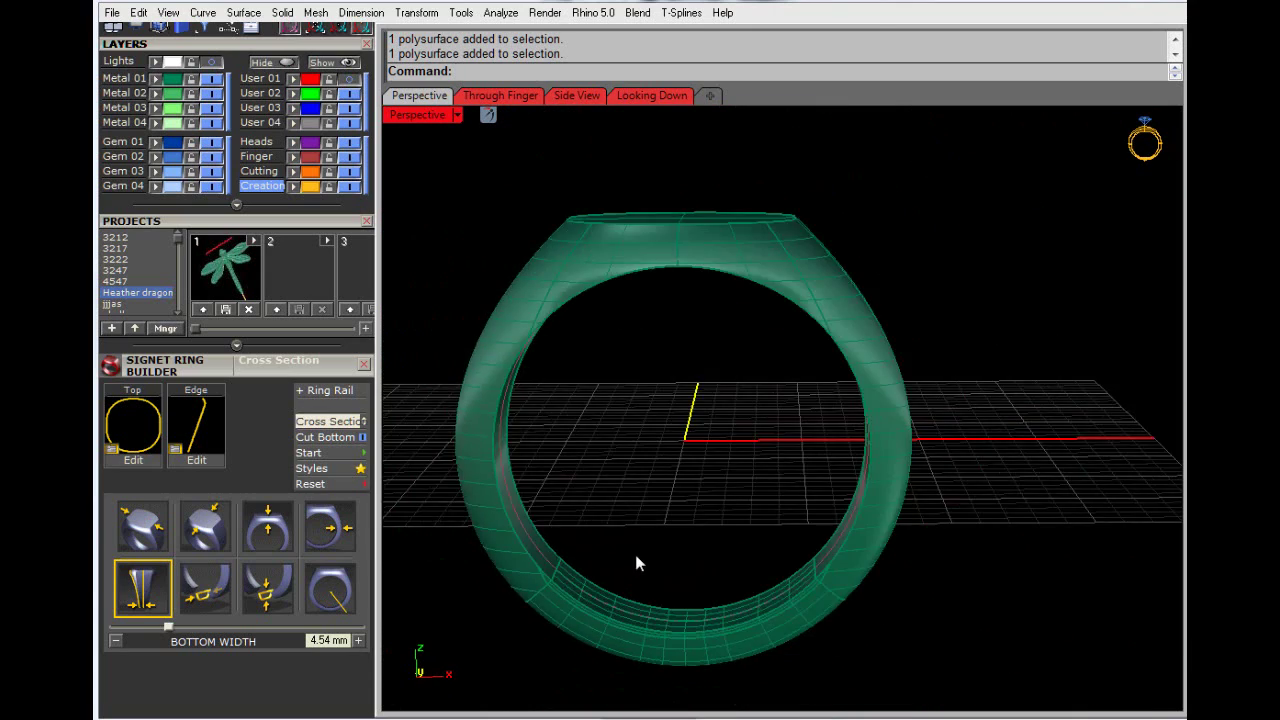
right_drag(635, 554, 806, 503)
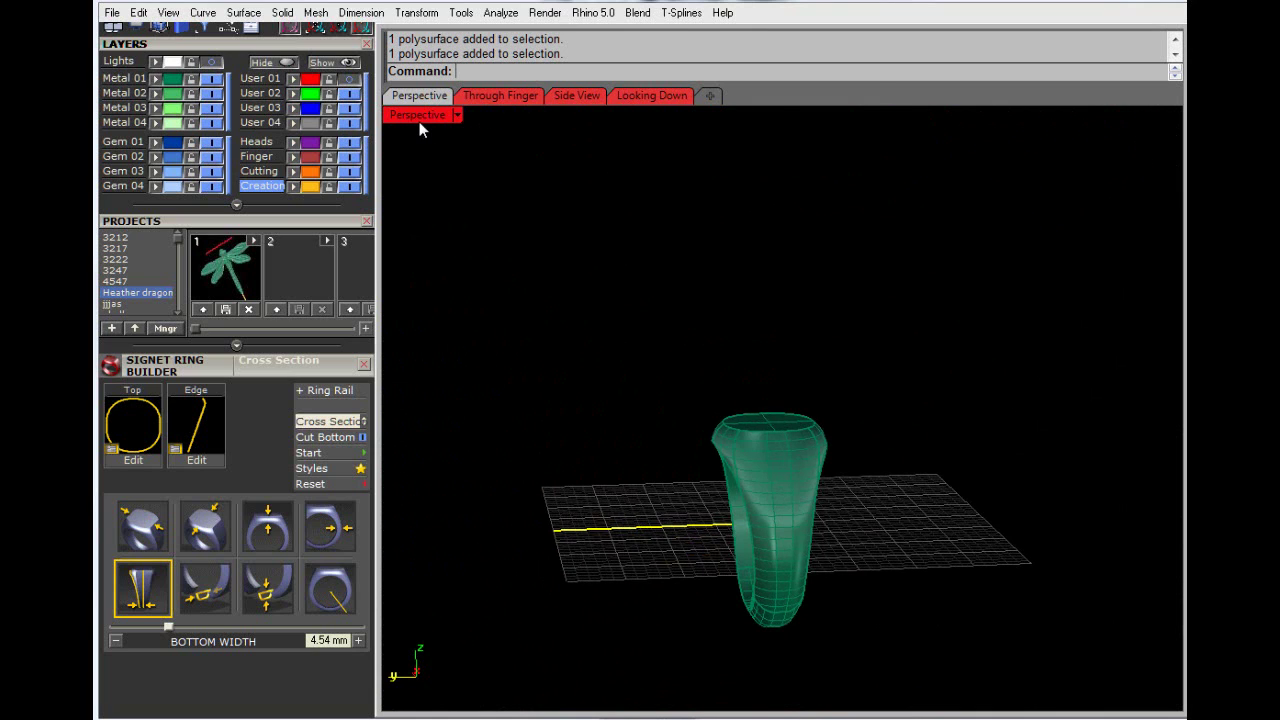
double_click(419, 118)
double_click(820, 420)
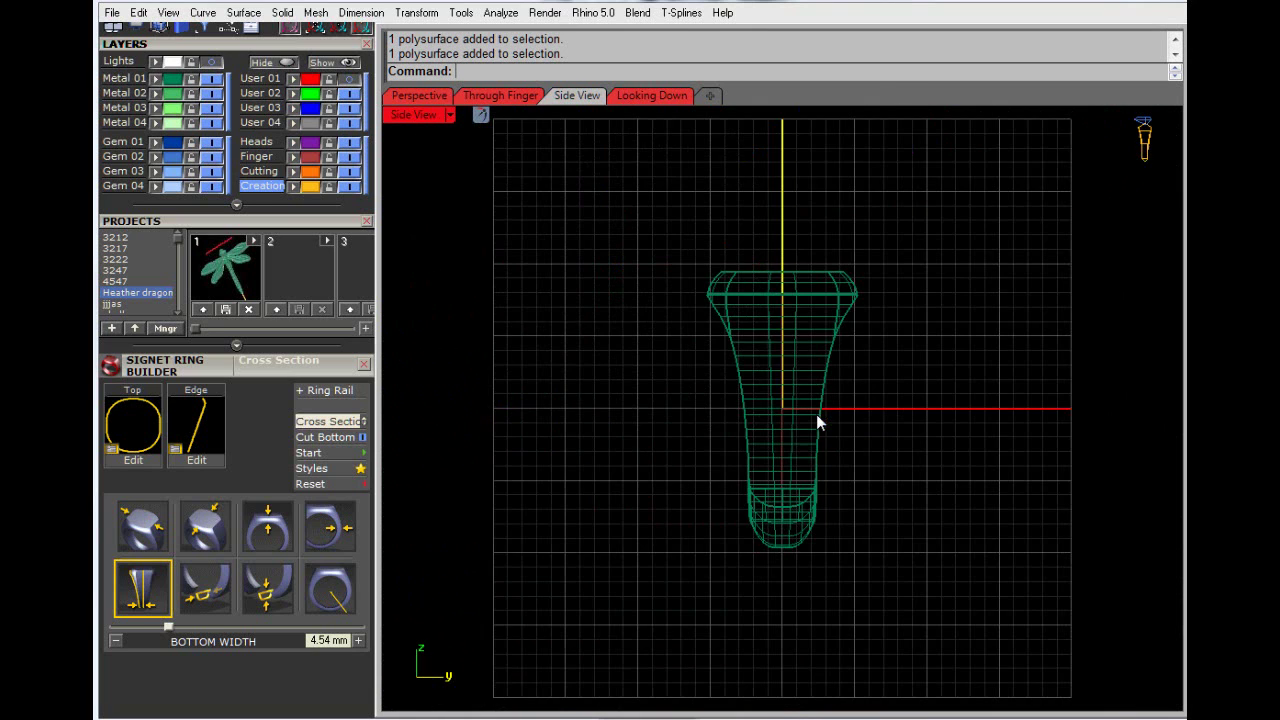
right_drag(809, 383, 760, 397)
scroll(637, 348, up, 4)
key(space)
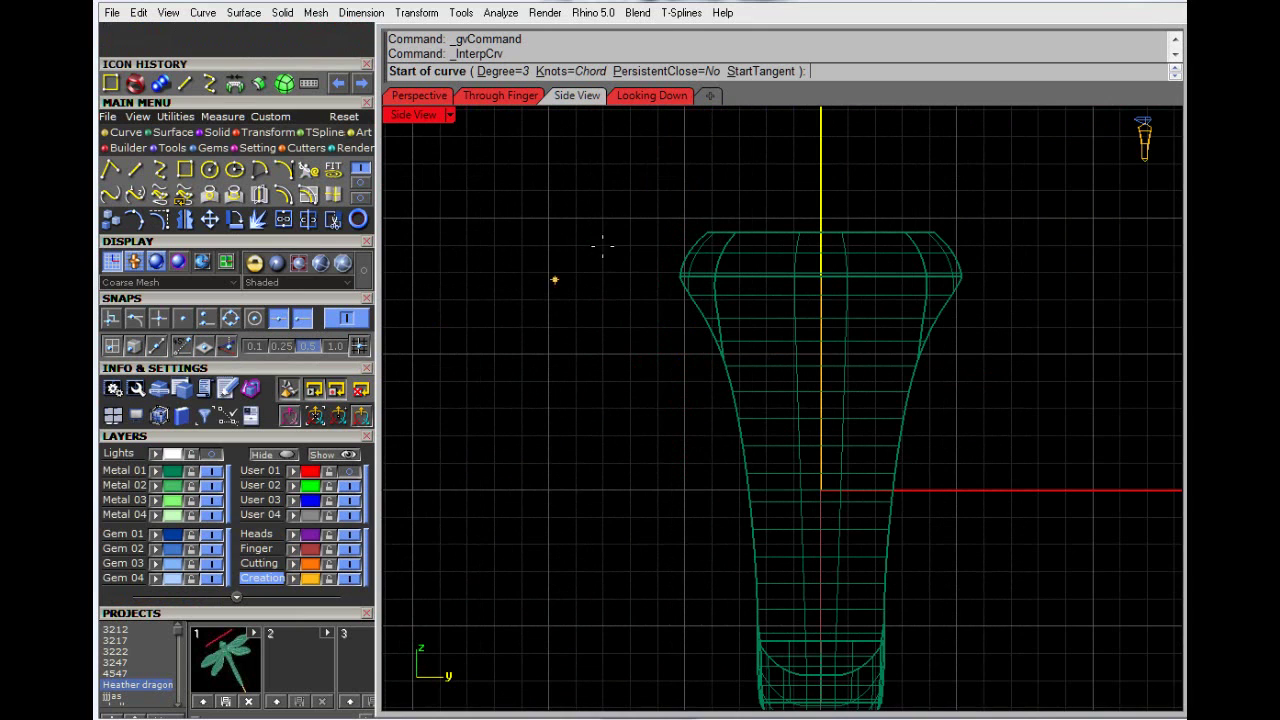
click(696, 153)
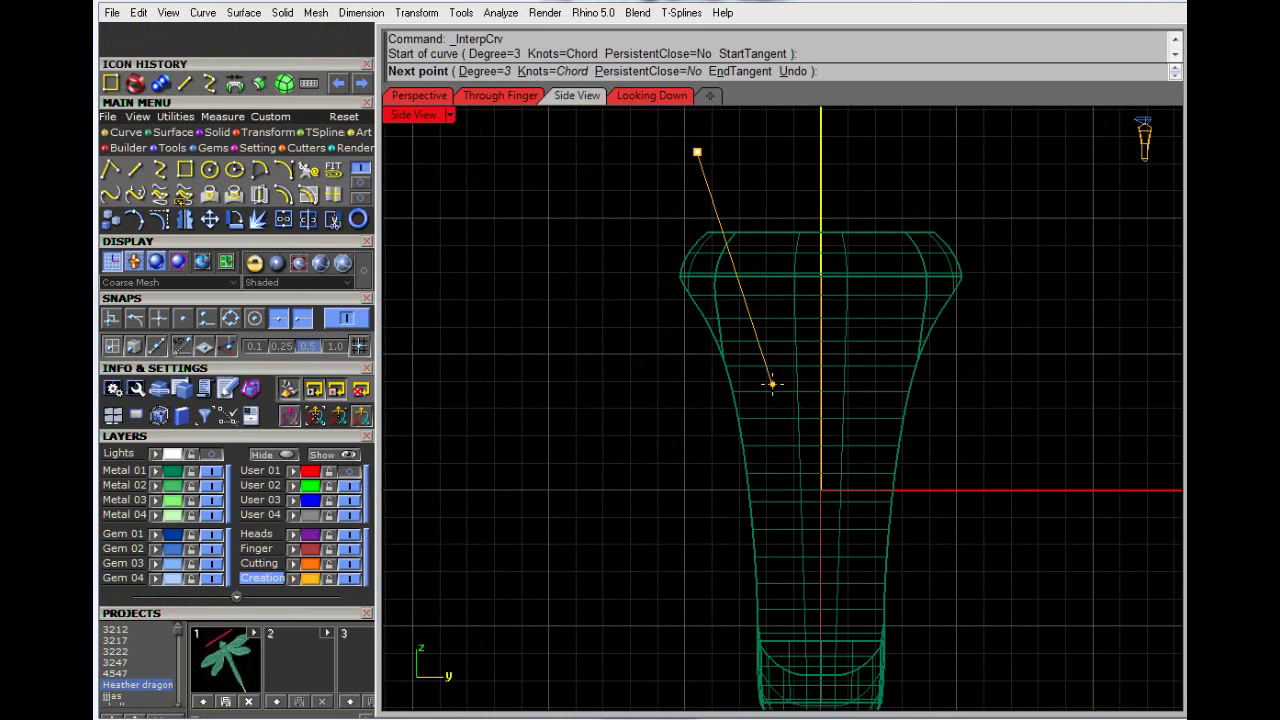
click(772, 384)
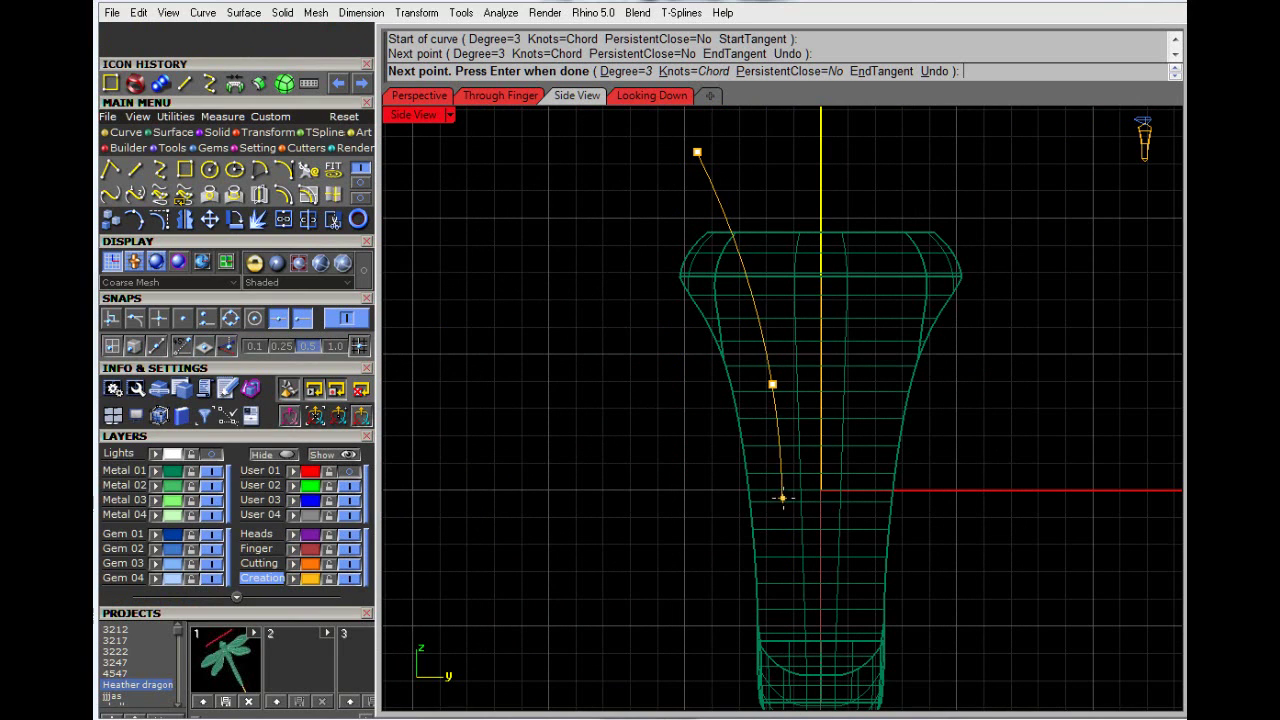
click(781, 495)
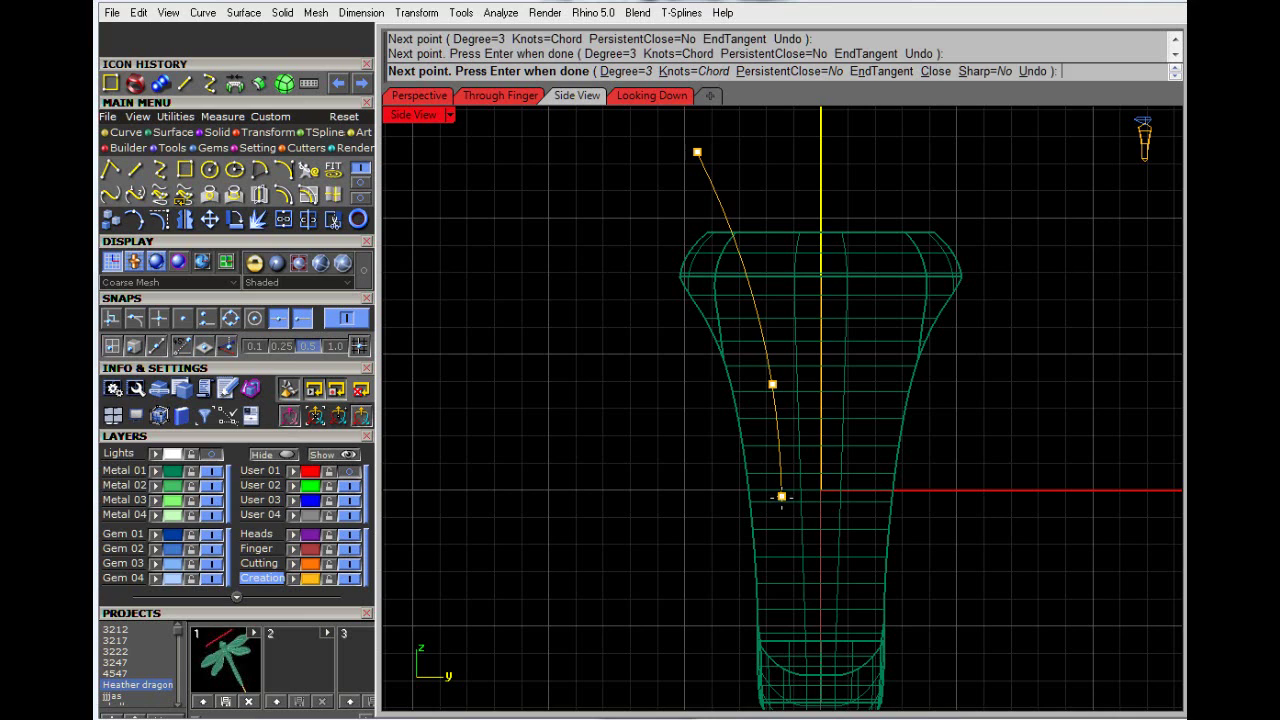
key(Return)
mouse_move(724, 218)
mouse_down()
mouse_move(706, 211)
mouse_move(717, 220)
mouse_up()
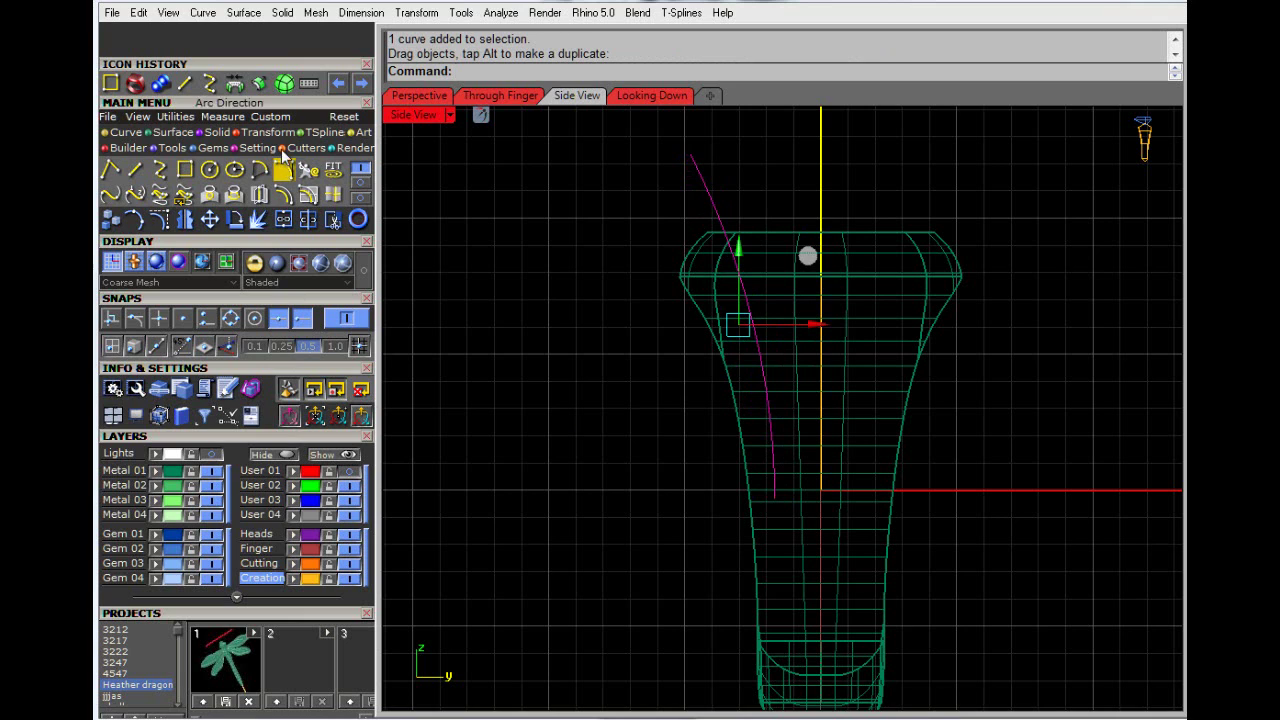
Step: Turn off the T-Splines manipulator and reselect the interpolated curve
click(322, 136)
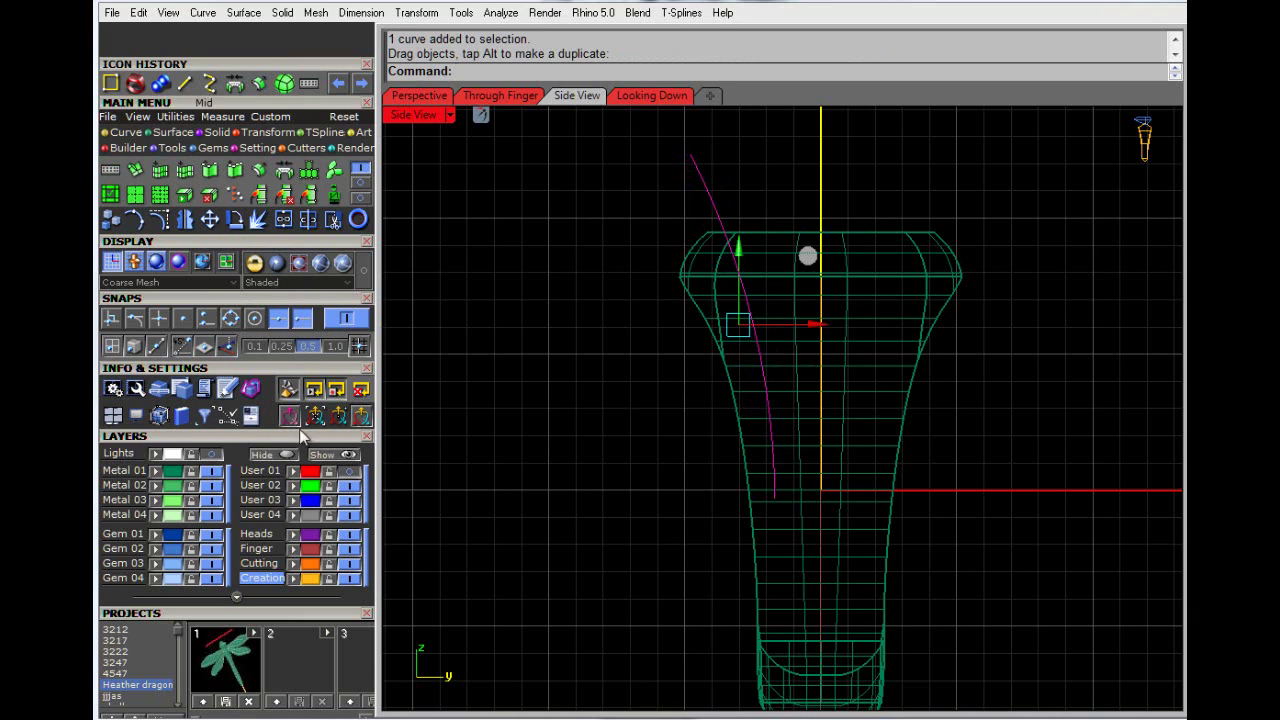
scroll(310, 617, down, 5)
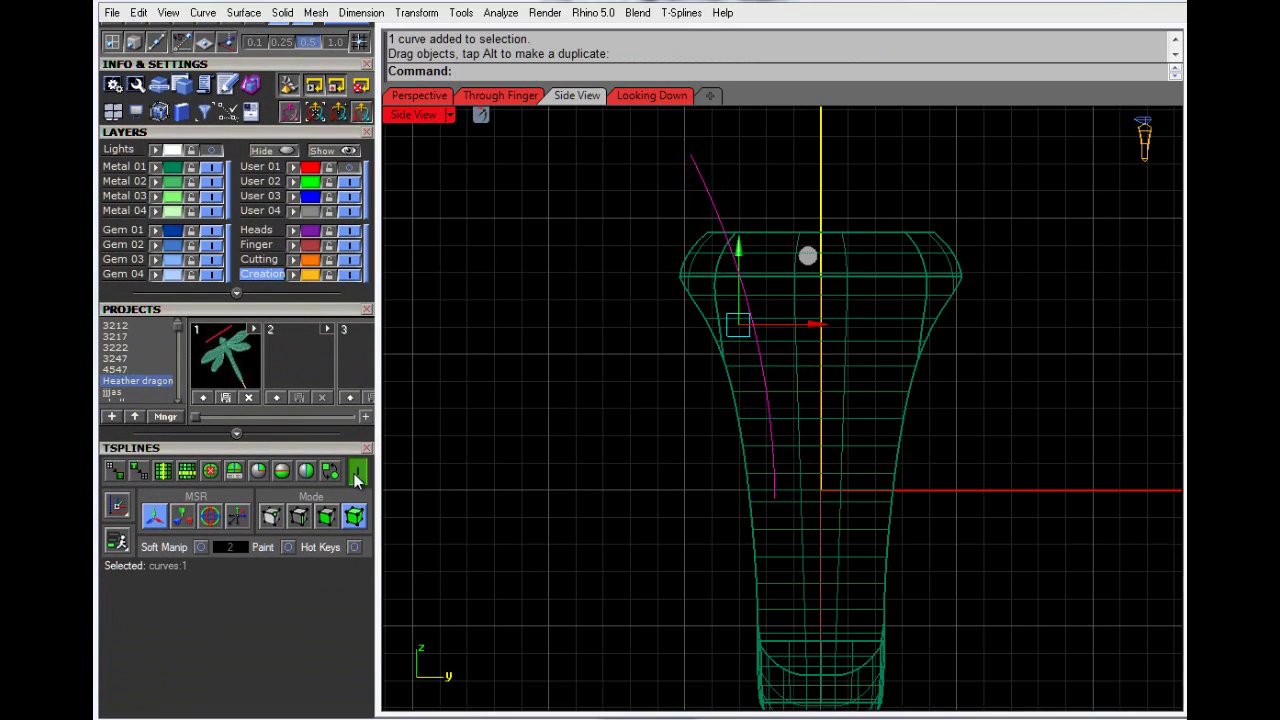
click(706, 202)
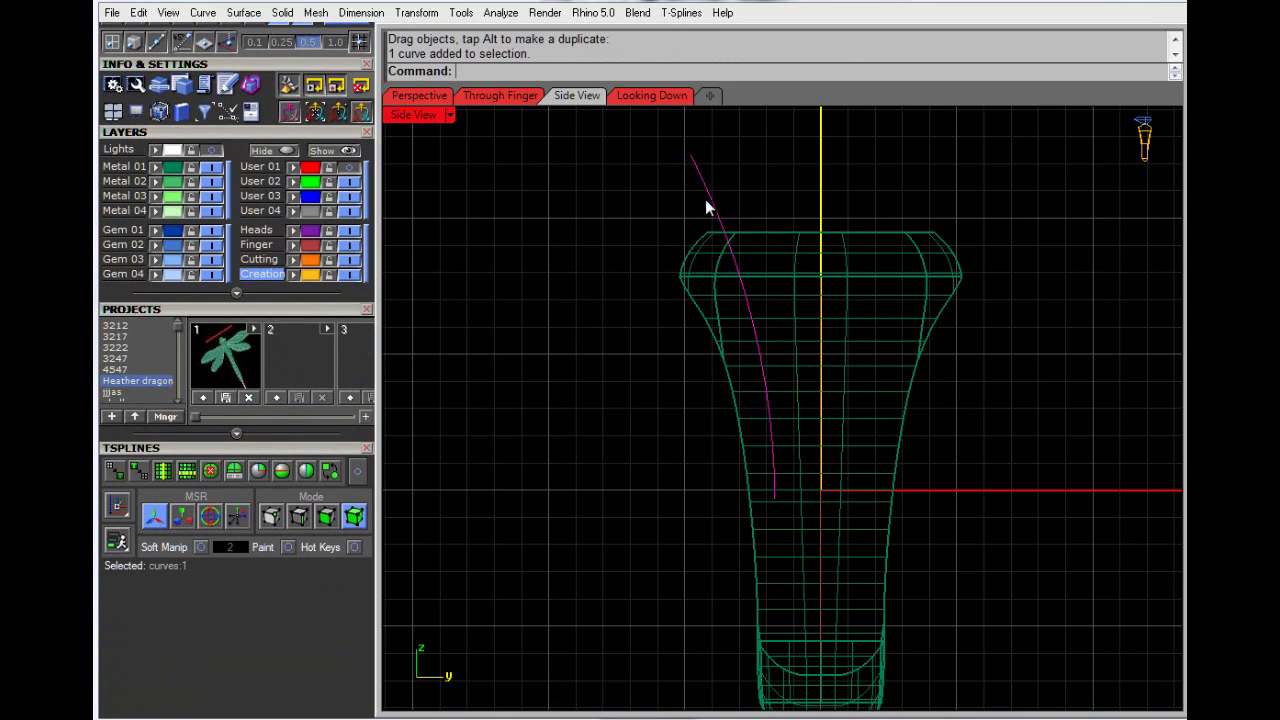
Step: Rotate the curve slightly around a point beside its upper end, moving its lower end toward the ring's centre
drag(266, 129, 290, 403)
click(236, 192)
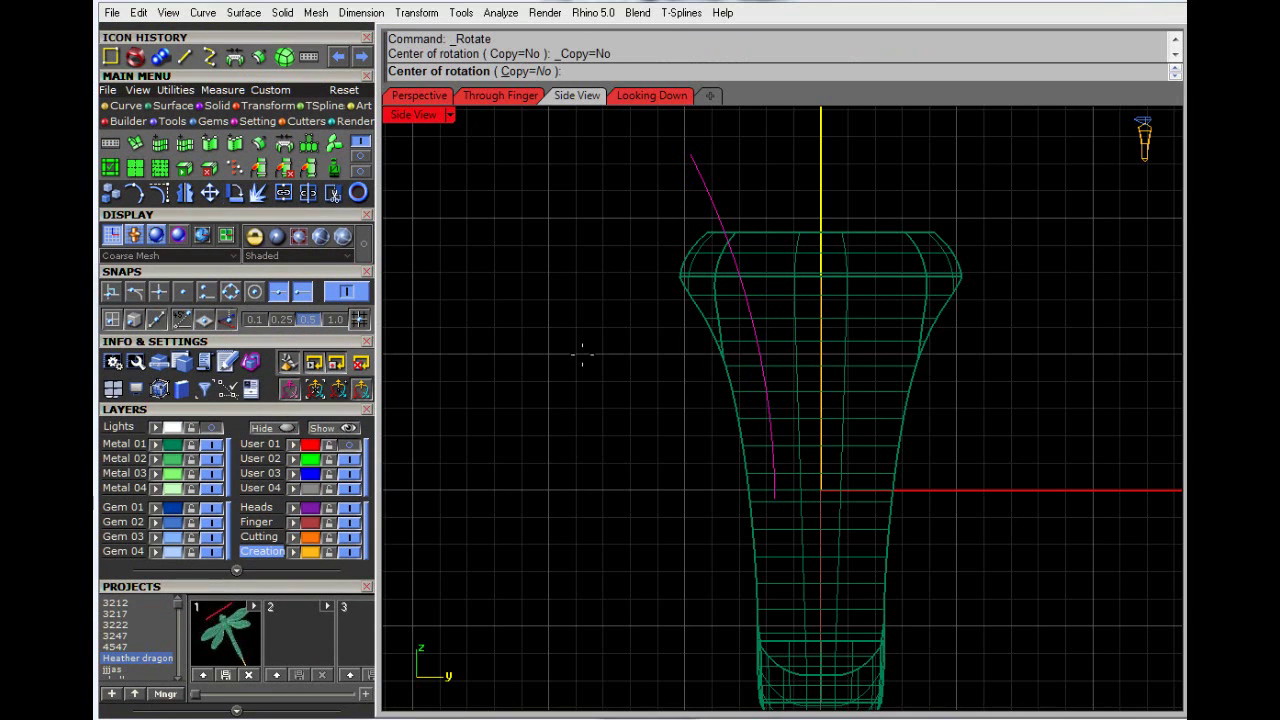
click(689, 198)
click(586, 207)
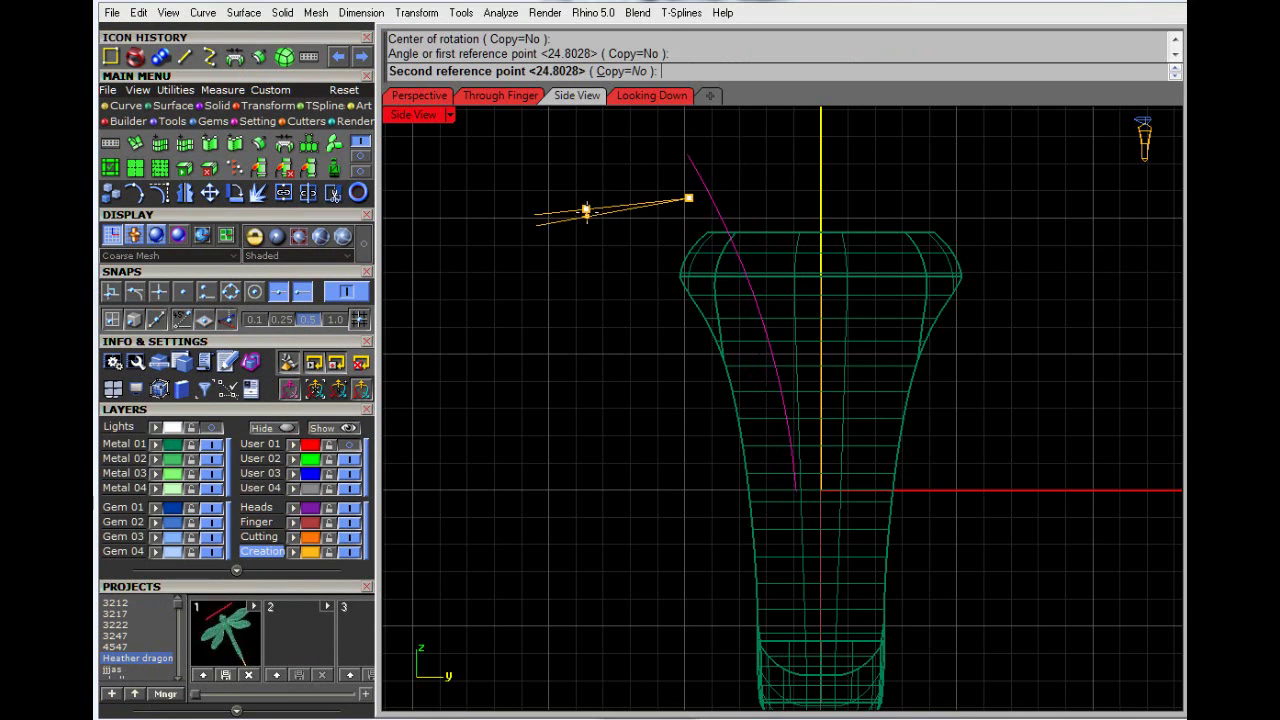
key(Escape)
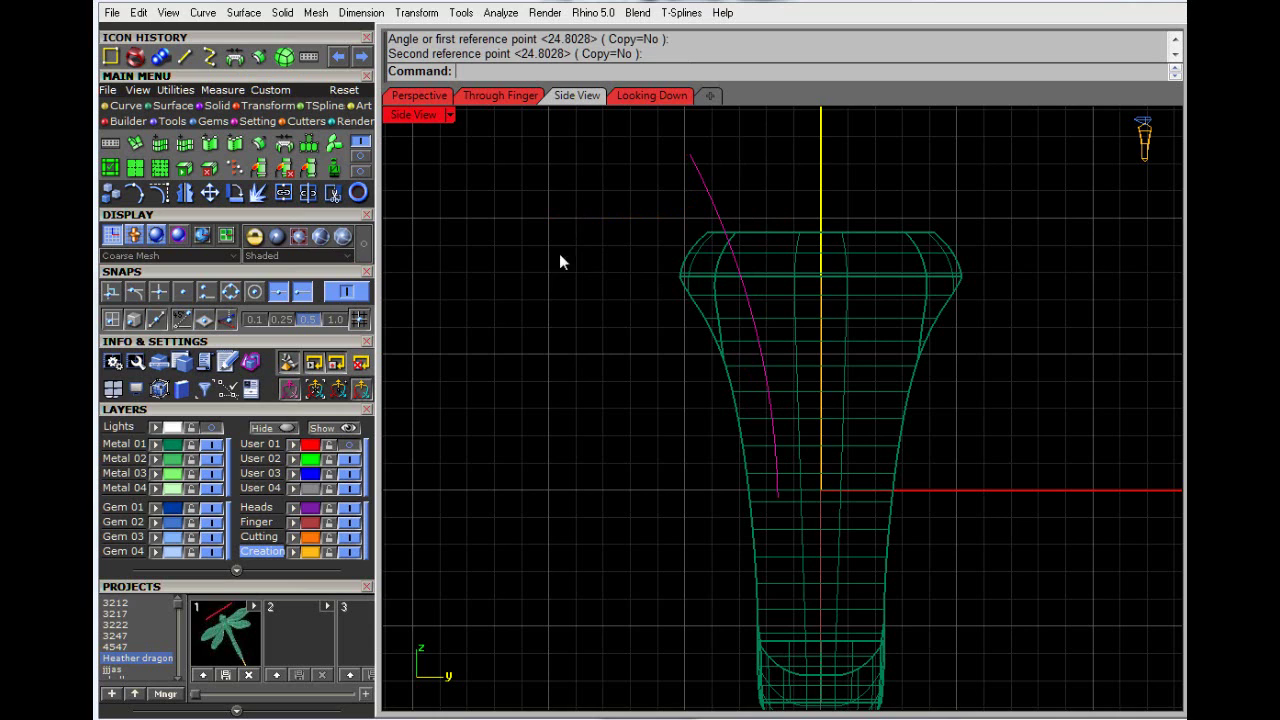
Step: Mirror a copy of the curve across the ring's vertical axis, starting the mirror plane at 0,0,0
click(704, 183)
click(230, 195)
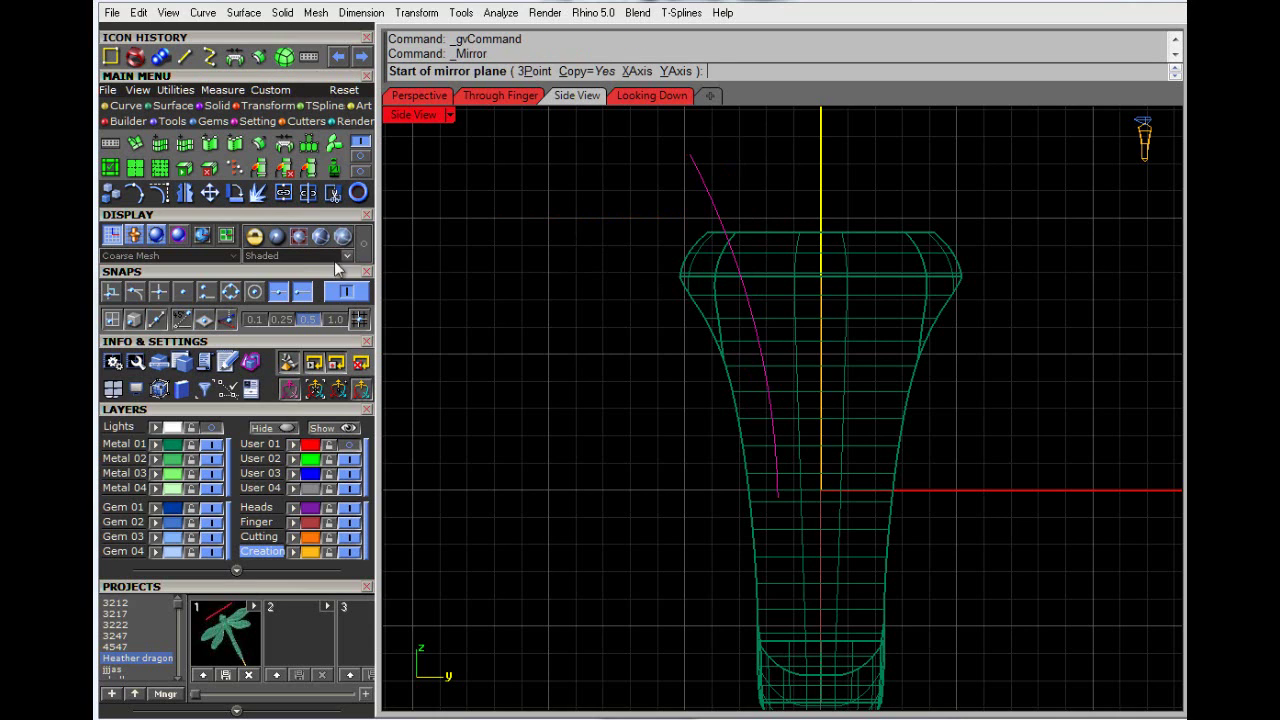
text(0,0,0)
key(Return)
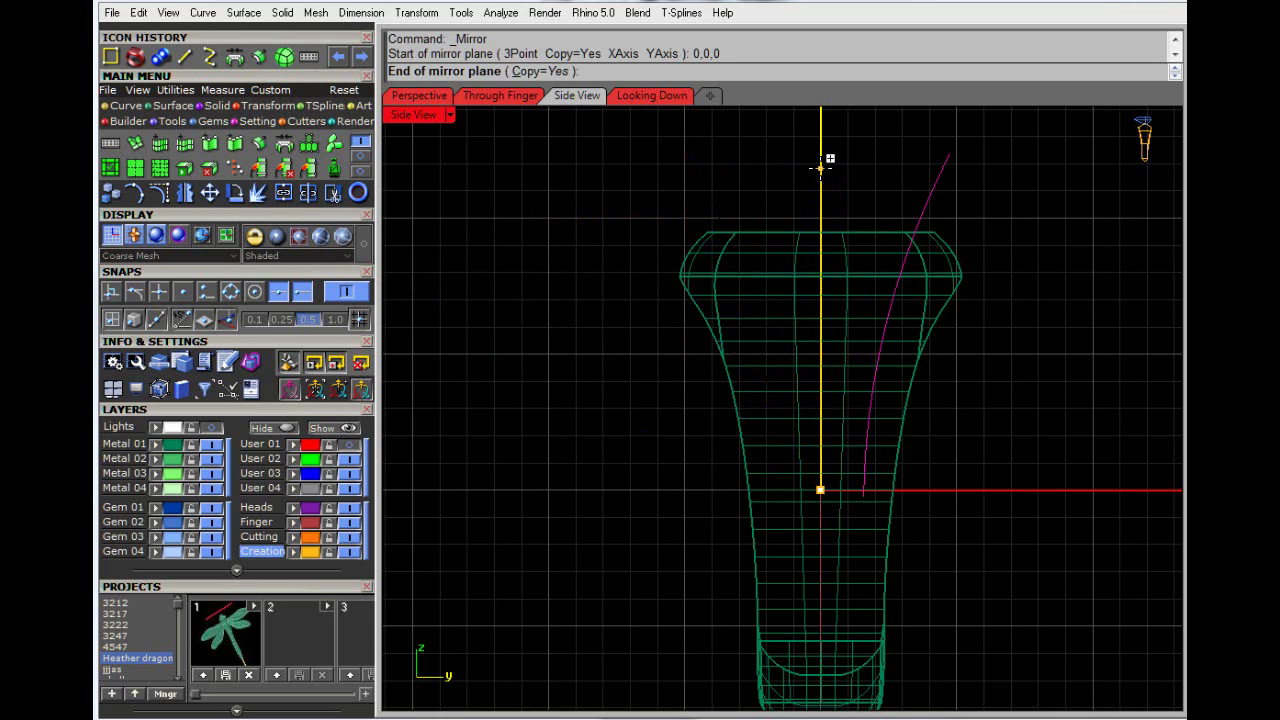
click(820, 168)
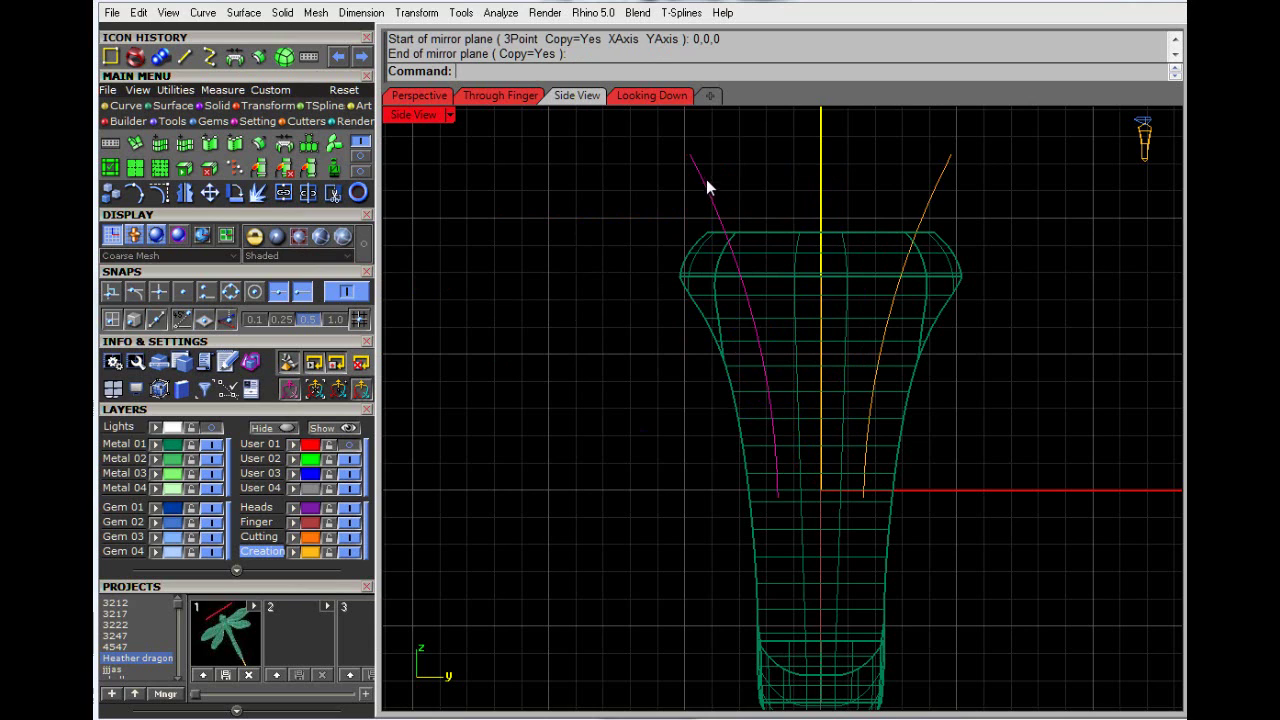
click(580, 223)
Step: Draw a straight line joining the lower ends of the two mirrored curves
click(121, 106)
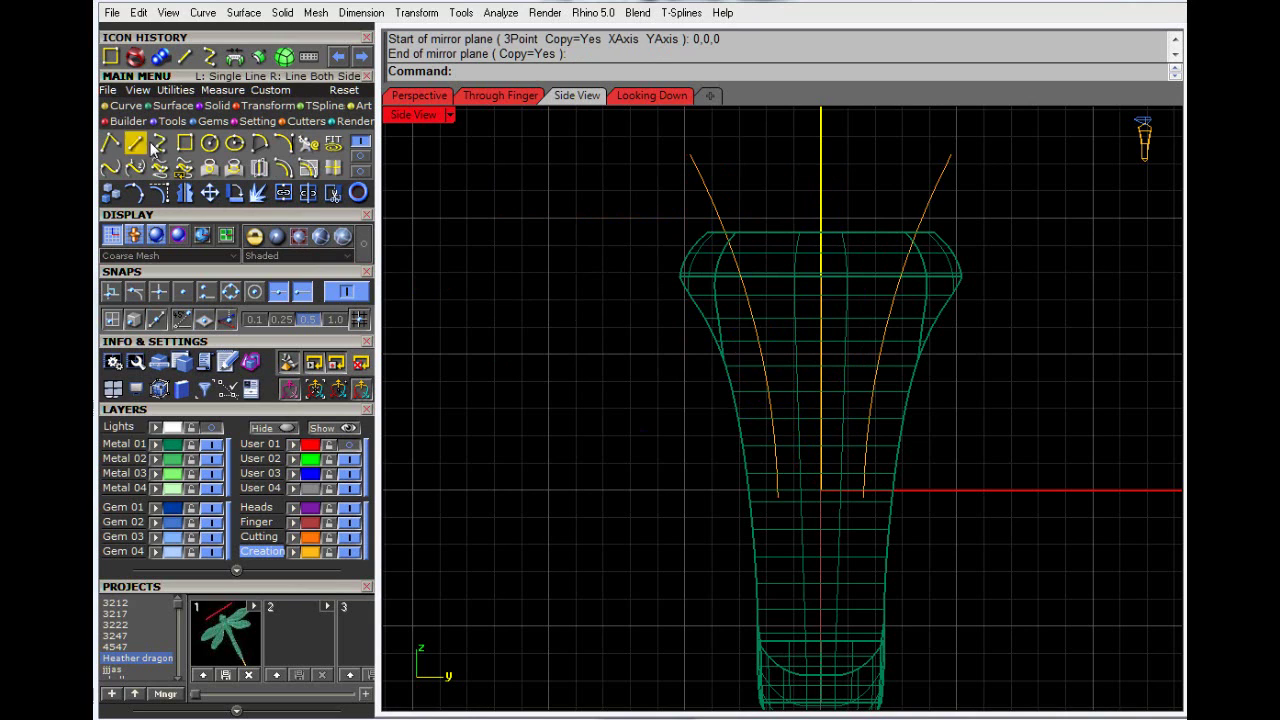
click(140, 145)
click(778, 497)
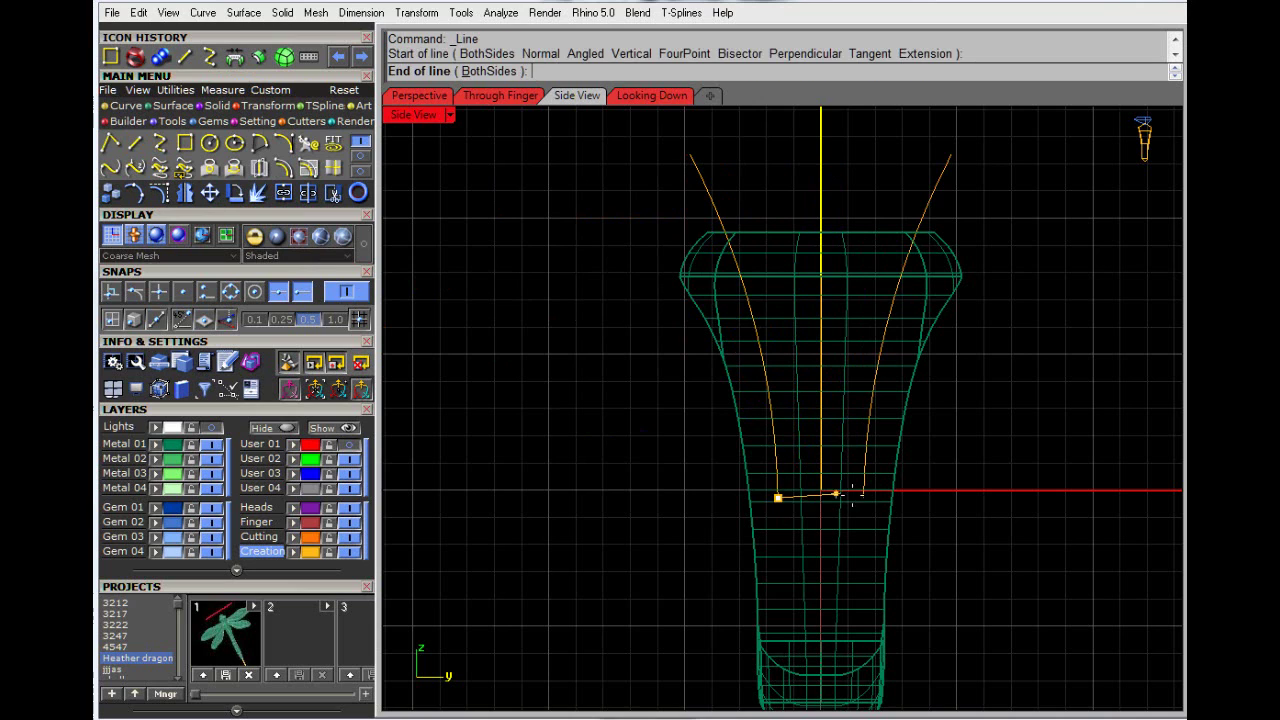
click(855, 494)
Step: Draw a horizontal line across both curves just below the ring's top face and shift it slightly downward
key(Return)
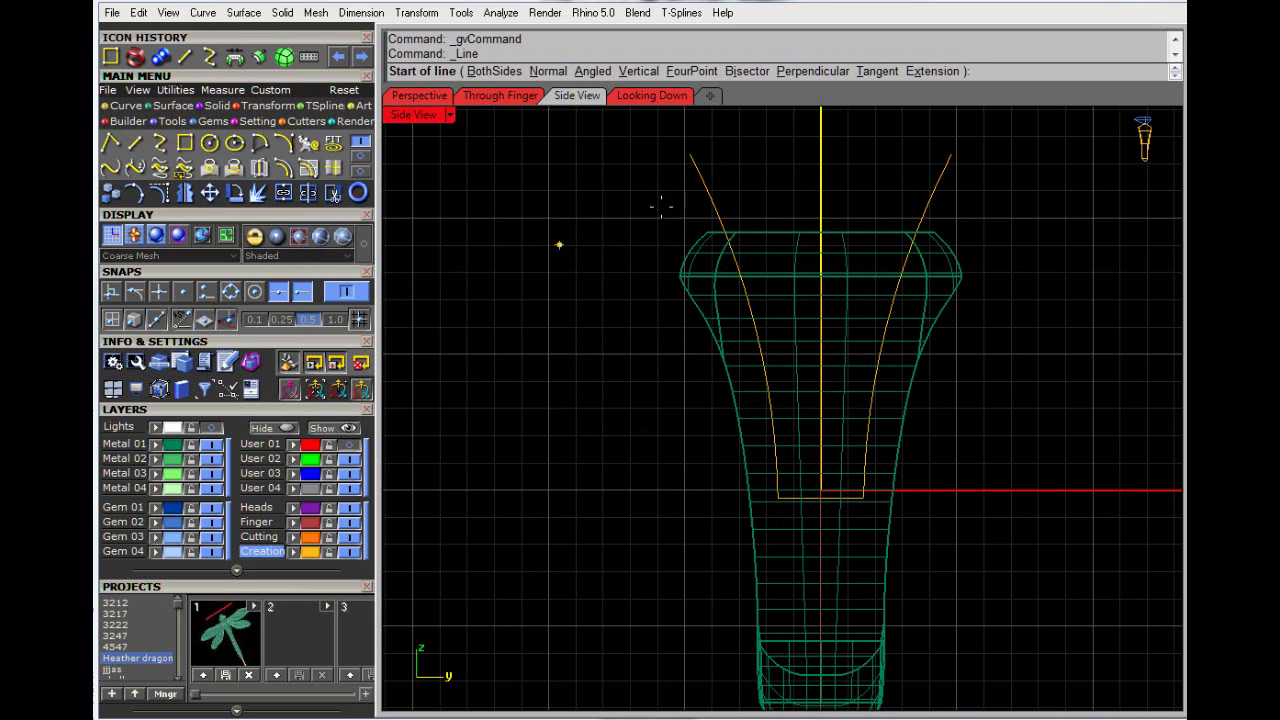
click(623, 245)
click(1075, 268)
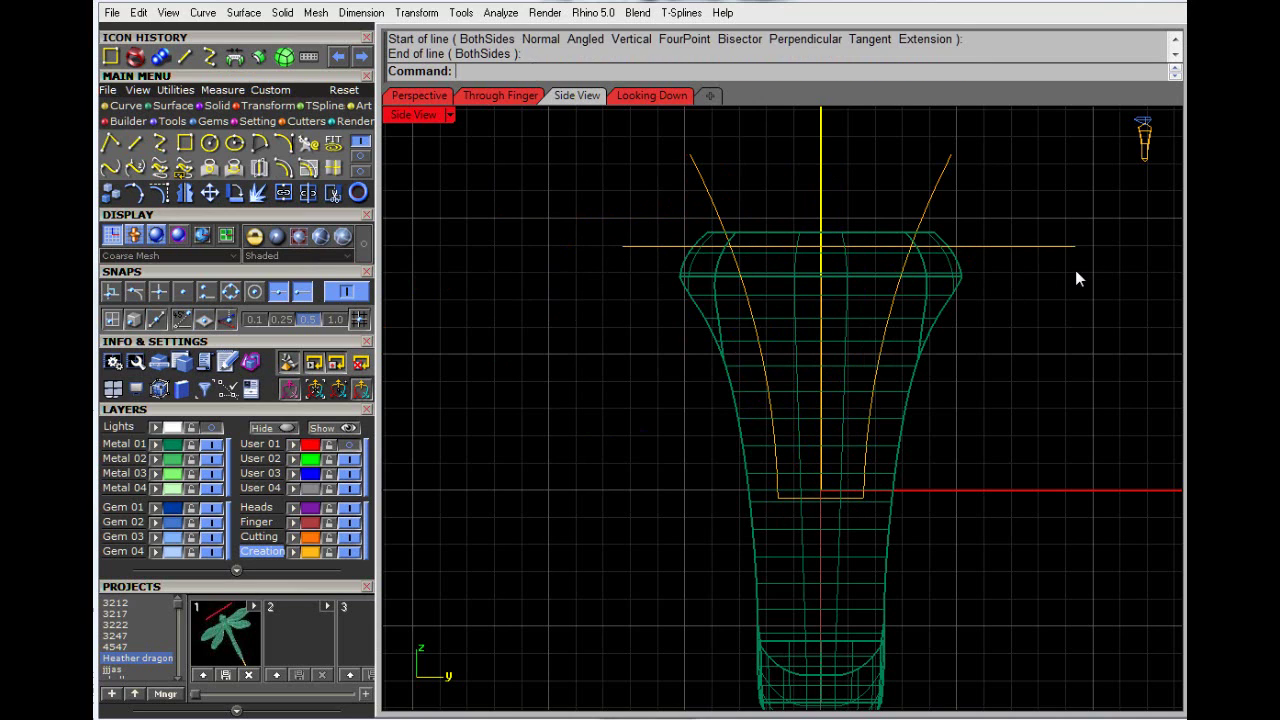
mouse_move(1061, 246)
mouse_down()
mouse_move(1070, 265)
mouse_move(1070, 253)
mouse_up()
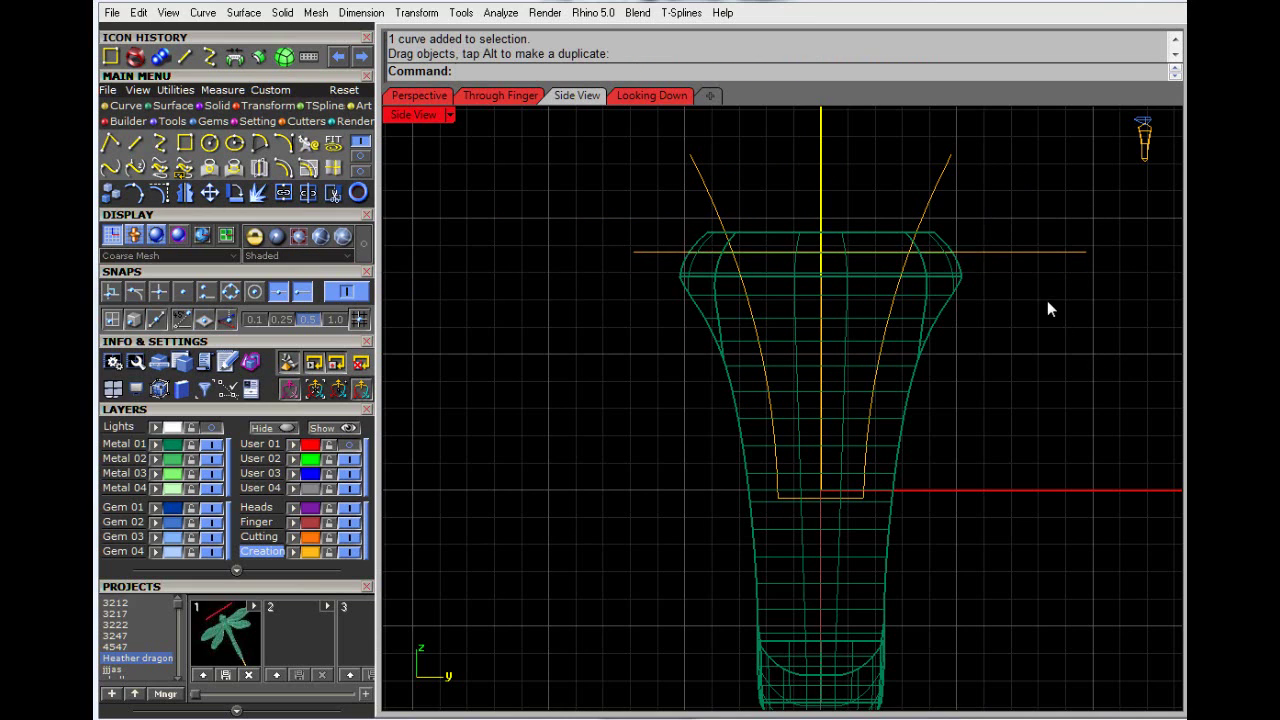
Step: Trim away the overhanging ends of the horizontal line and the two side curves beyond their intersections
click(1062, 251)
drag(904, 173, 904, 173)
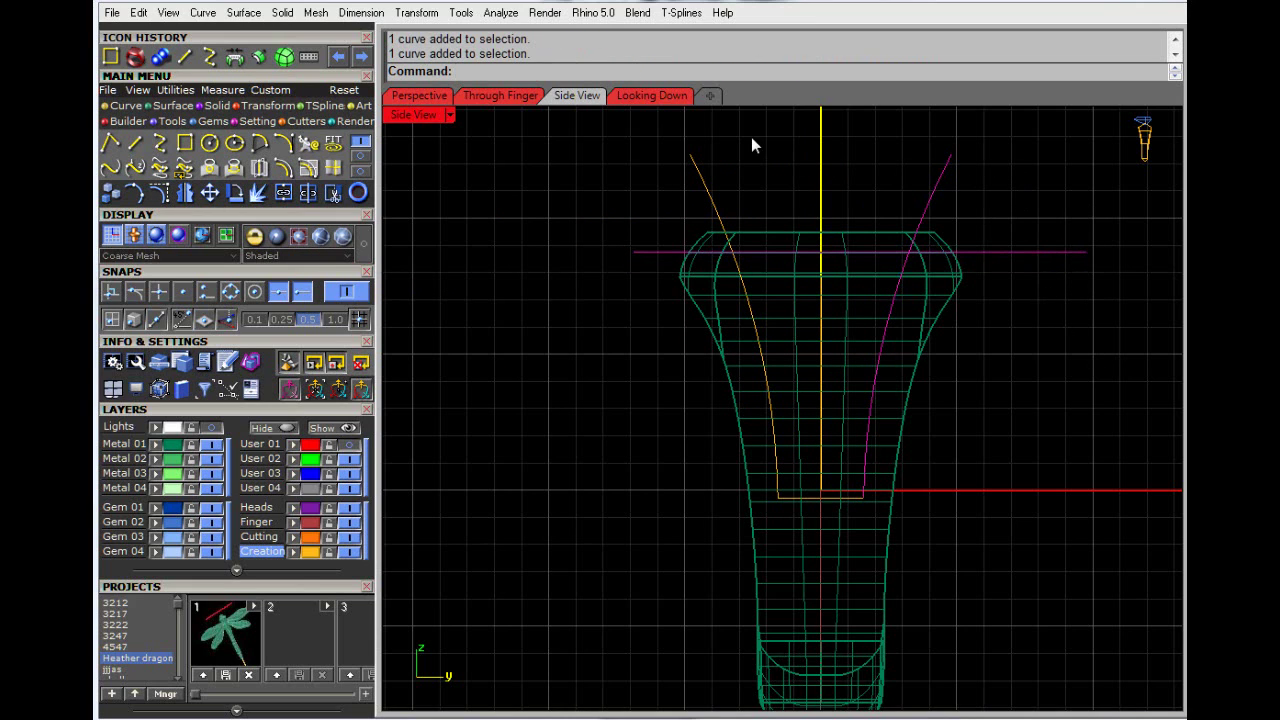
click(333, 193)
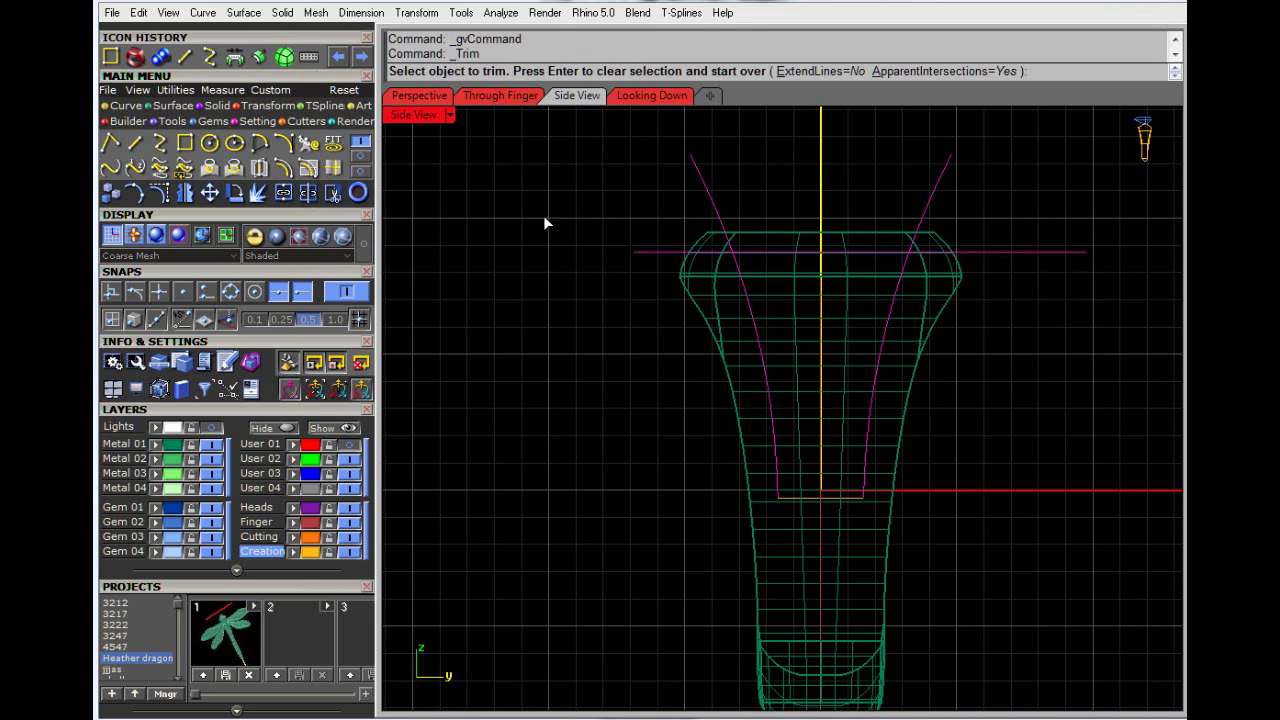
click(632, 252)
click(646, 252)
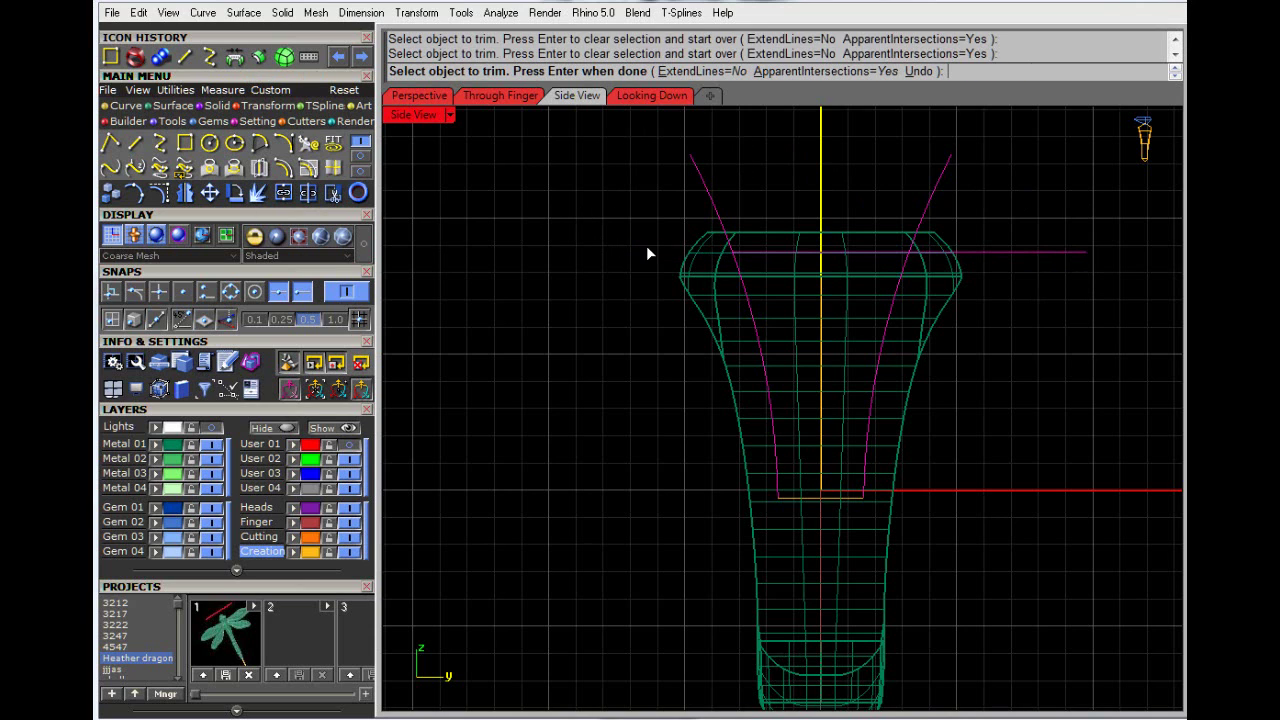
click(701, 189)
click(996, 252)
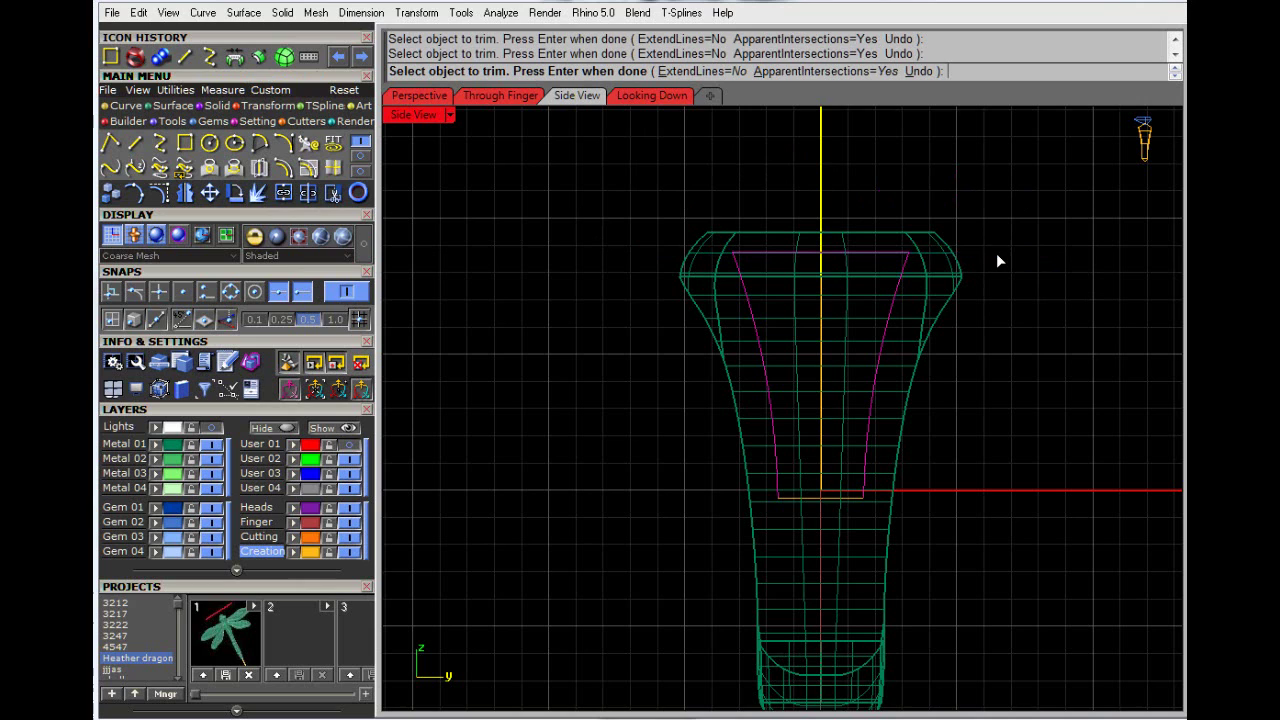
scroll(831, 532, up, 2)
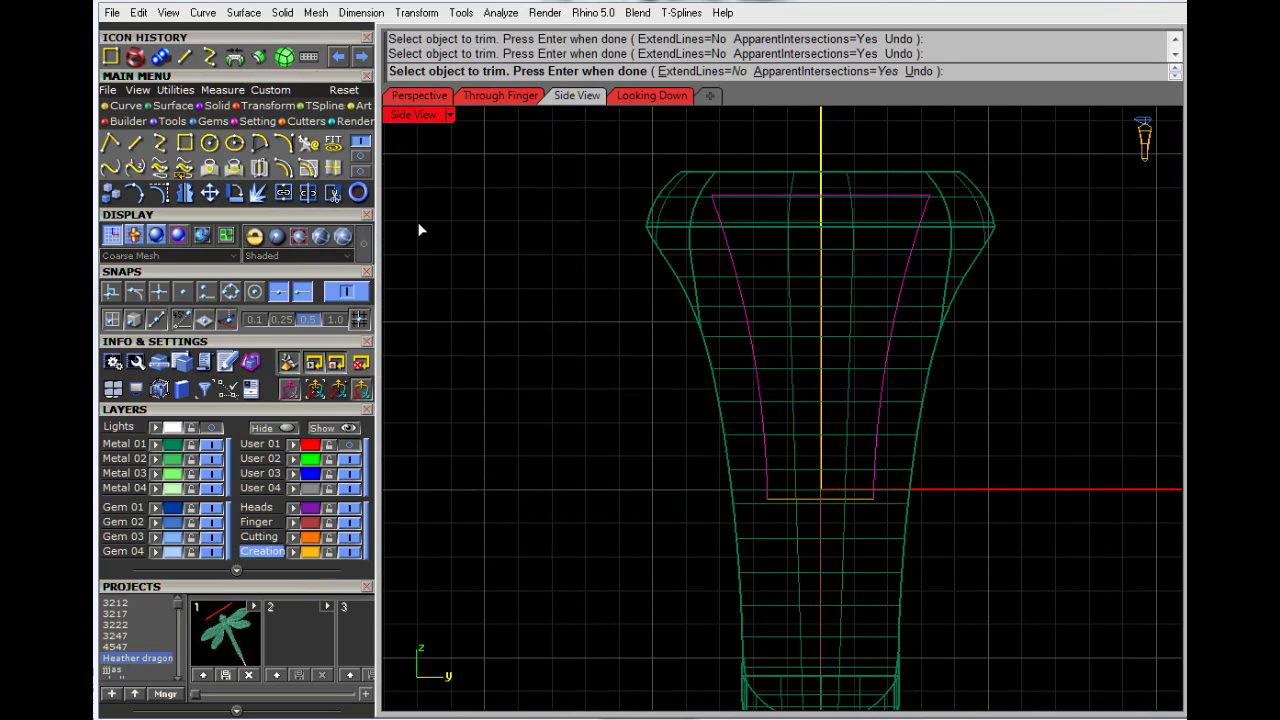
key(Return)
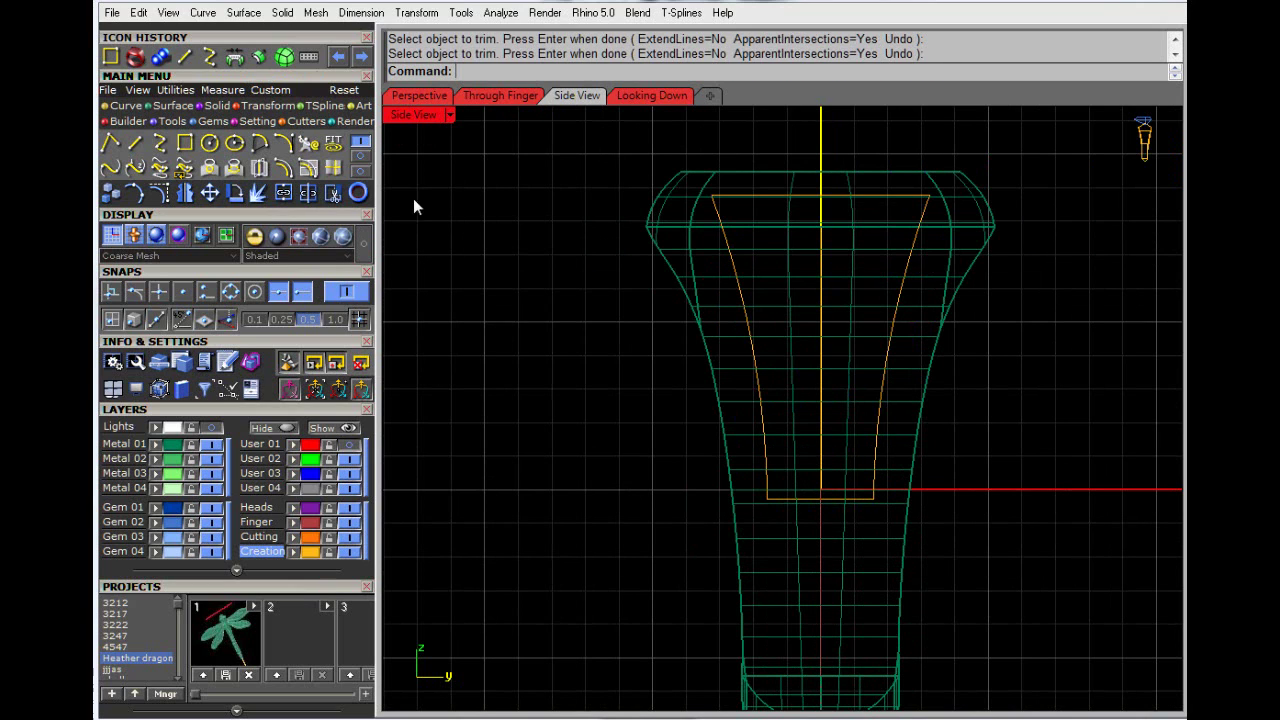
Step: Join the two side curves and the upper and lower lines into one closed outline
click(282, 193)
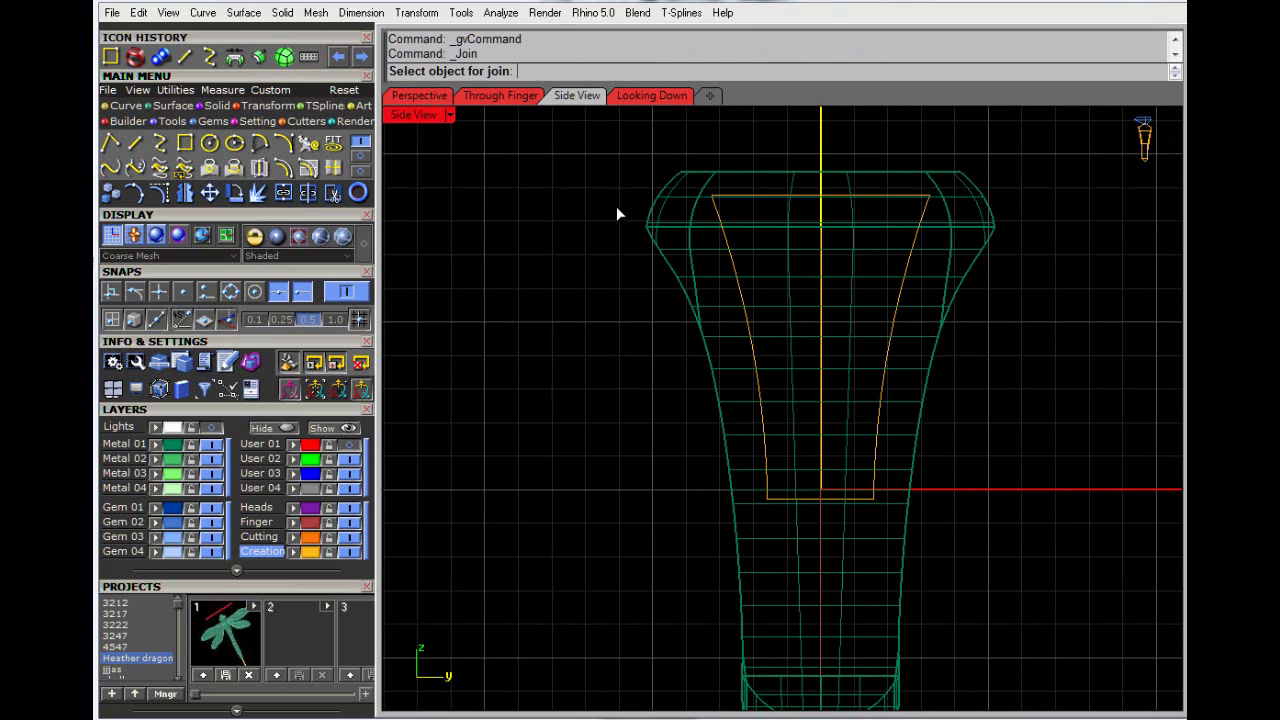
click(724, 240)
click(745, 203)
click(911, 250)
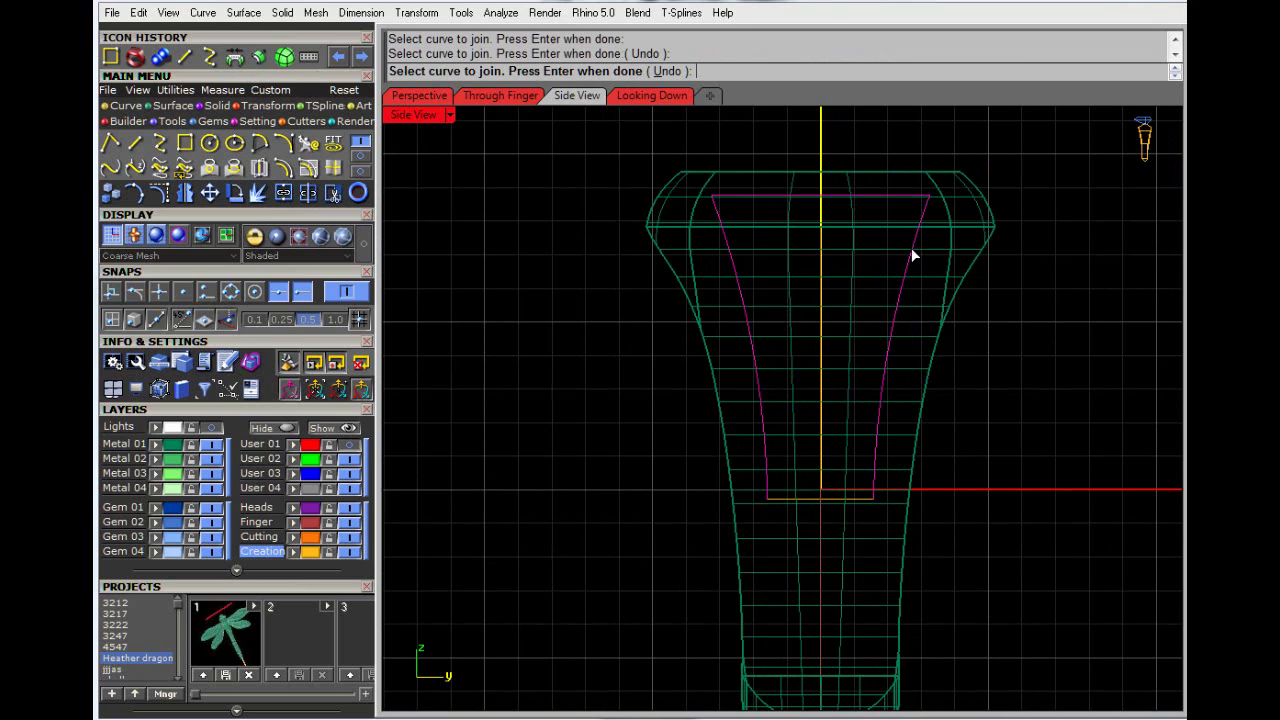
click(845, 497)
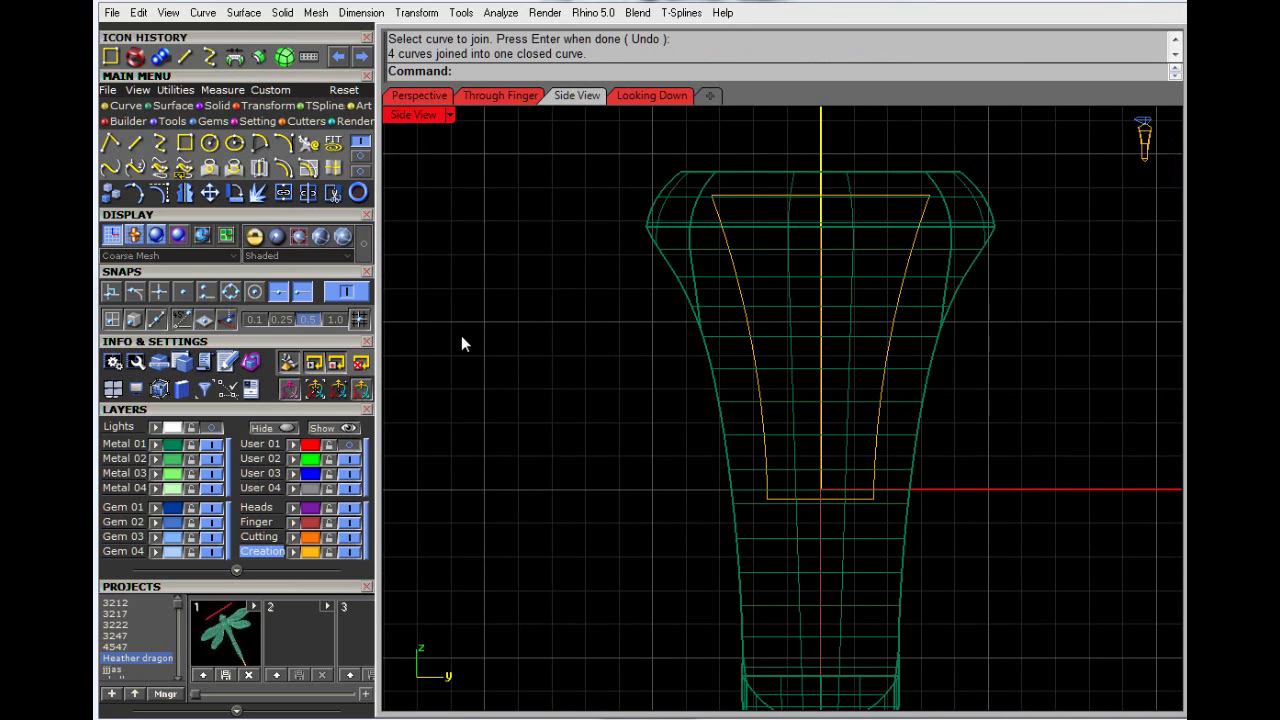
Step: Project the closed outline onto the signet ring from the side view, keeping the original curve
scroll(461, 343, down, 3)
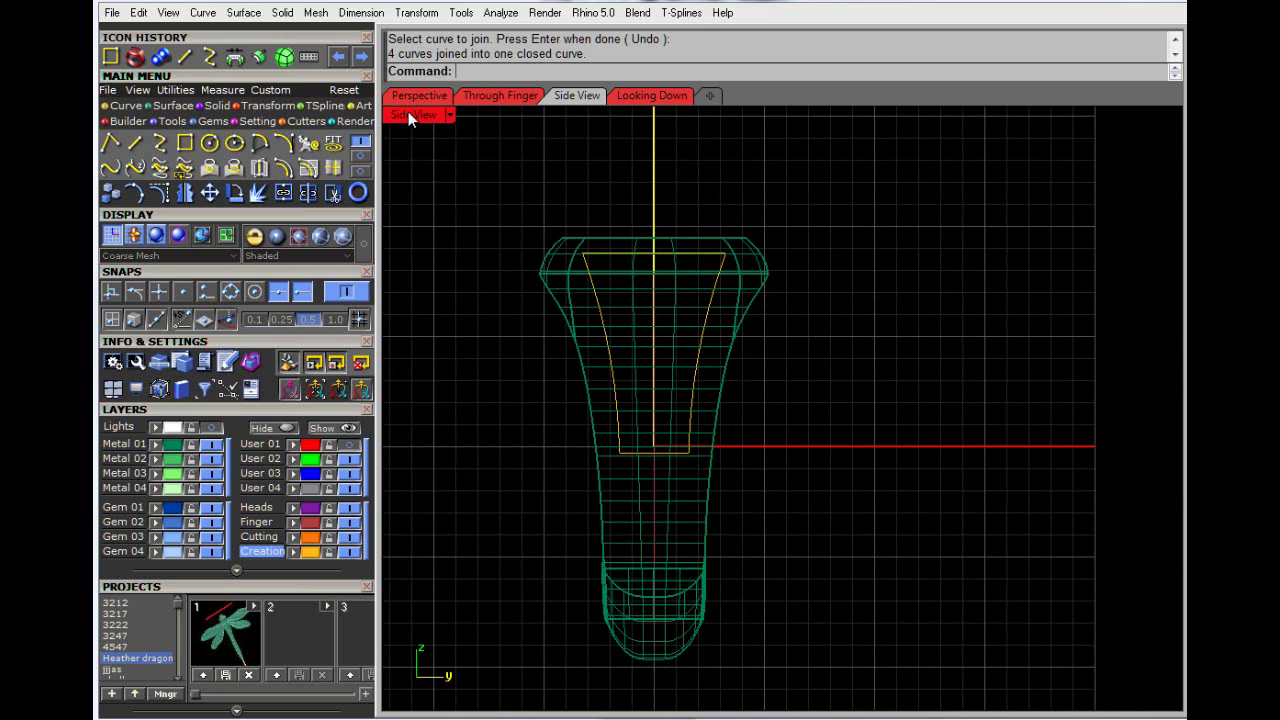
double_click(408, 113)
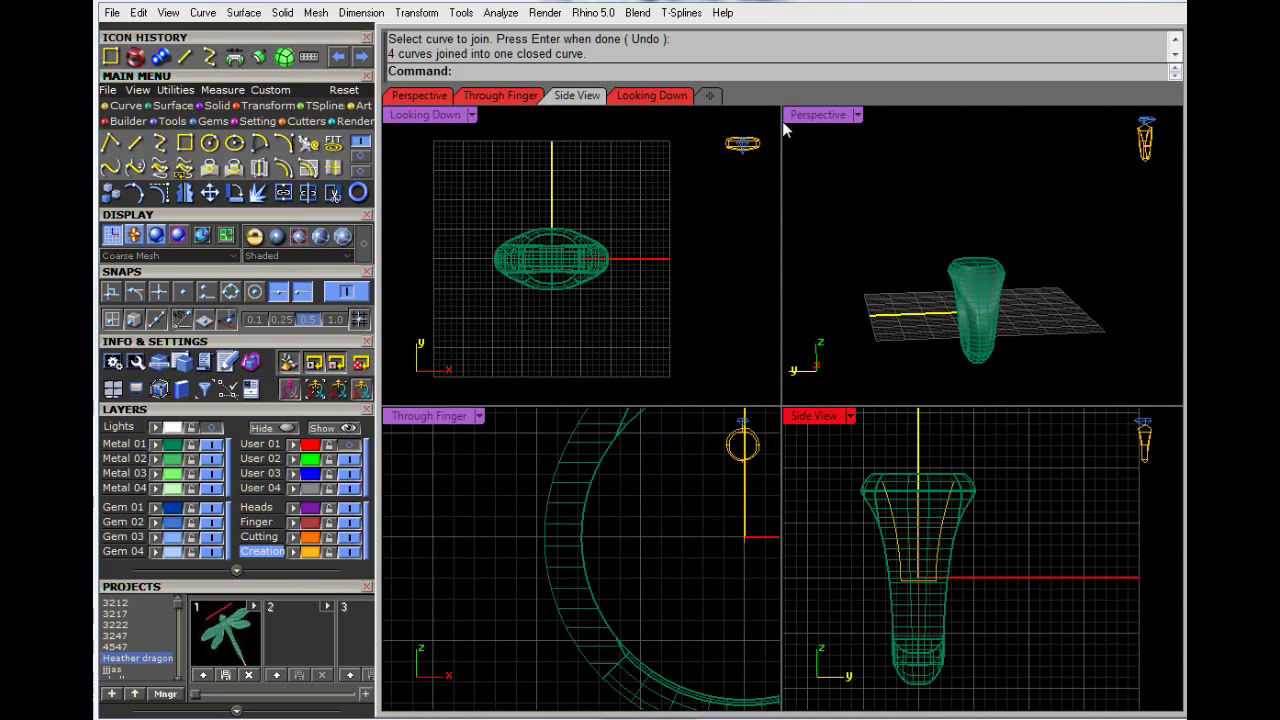
double_click(810, 418)
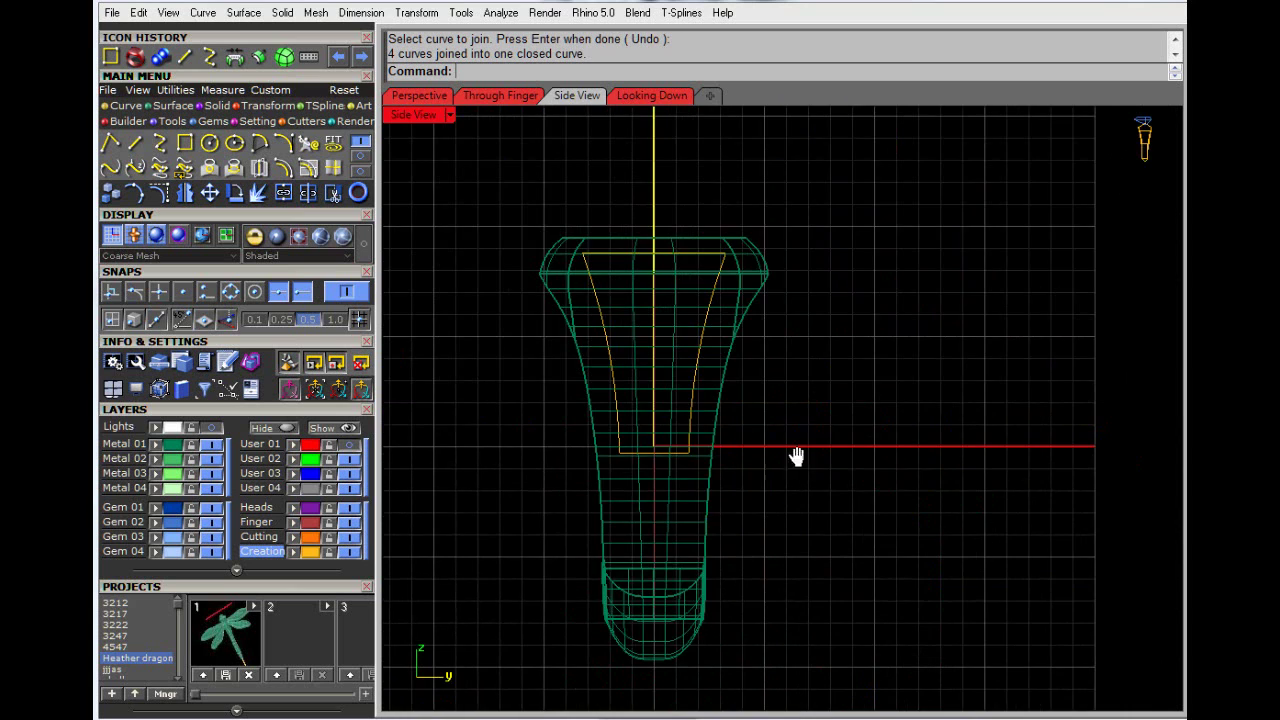
right_drag(794, 451, 868, 471)
text(P)
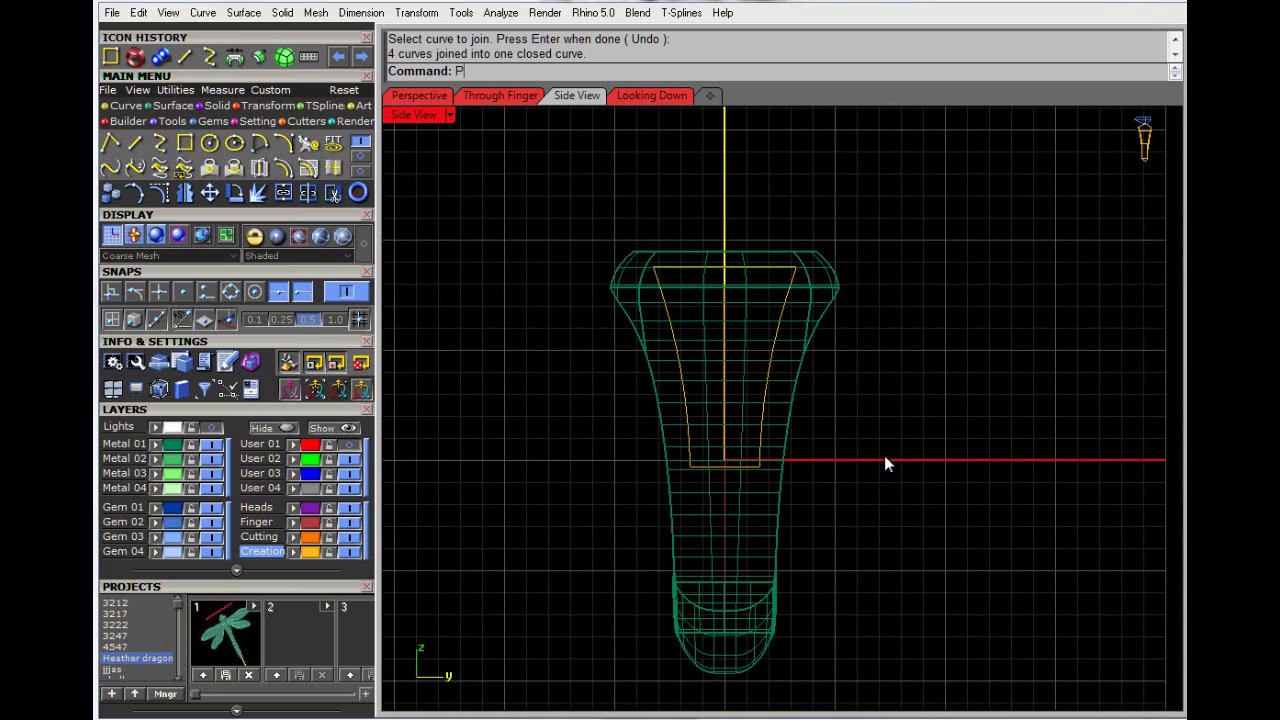
text(roject)
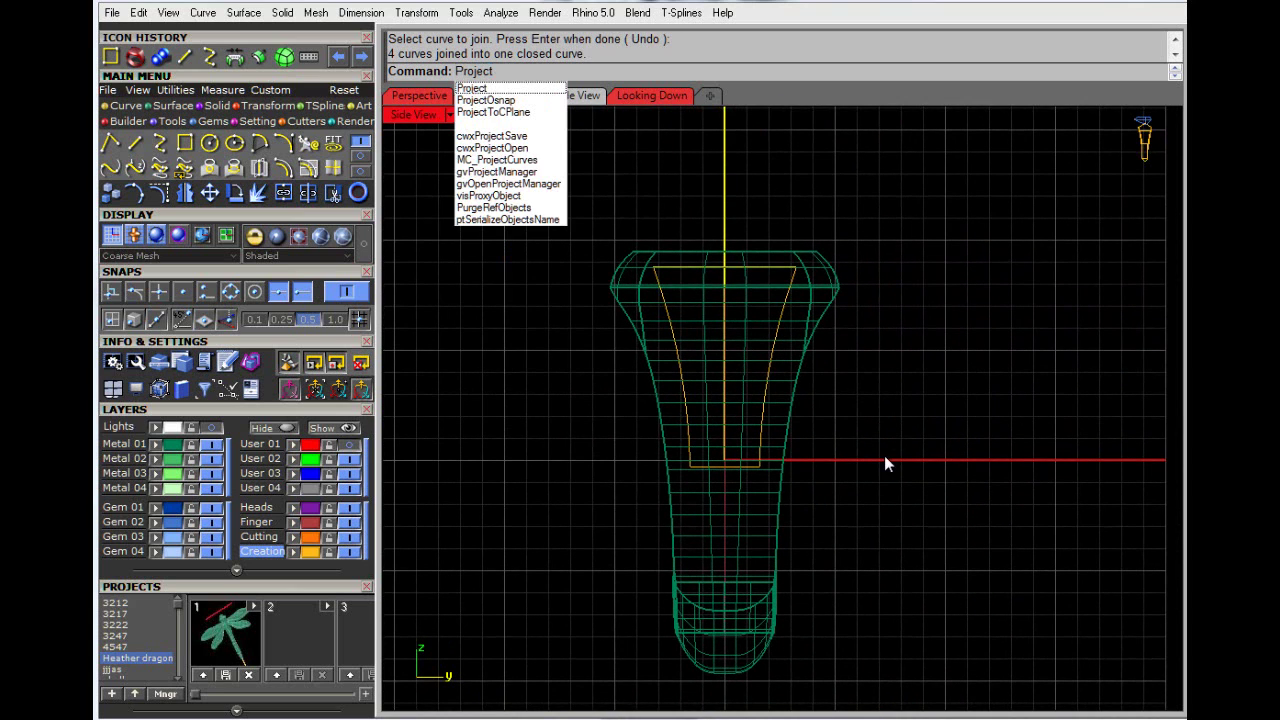
key(Return)
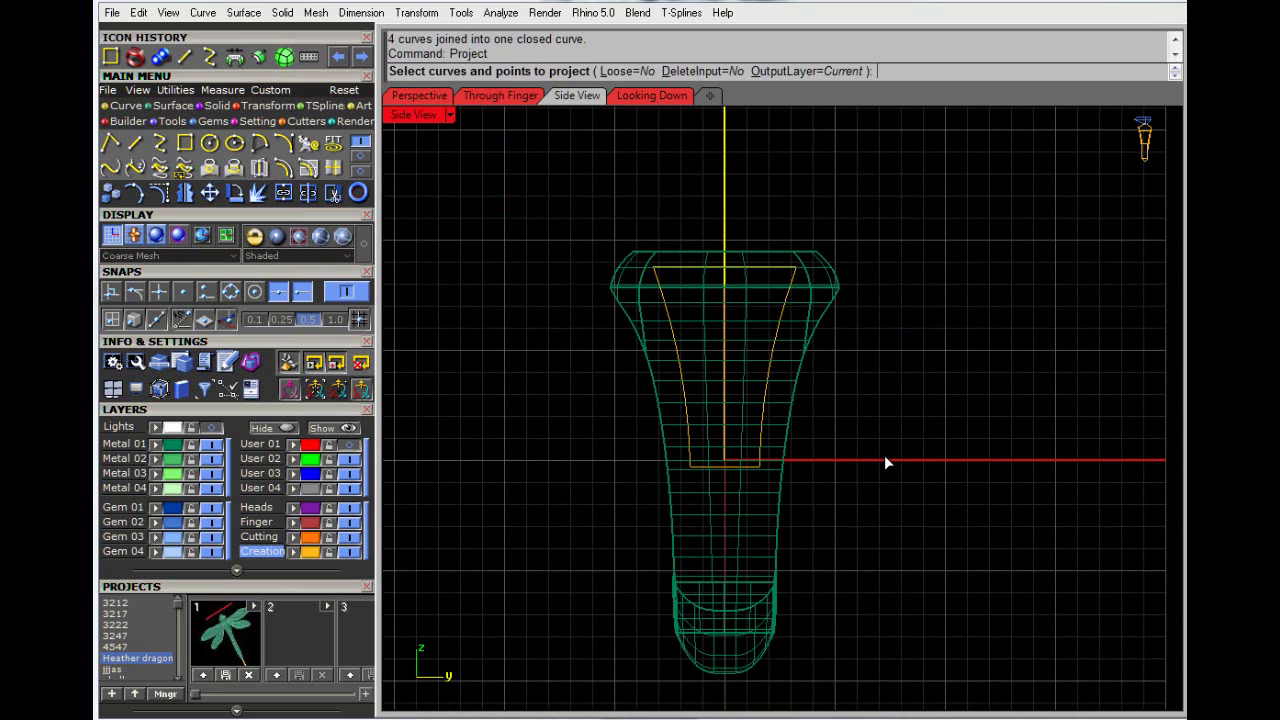
click(672, 347)
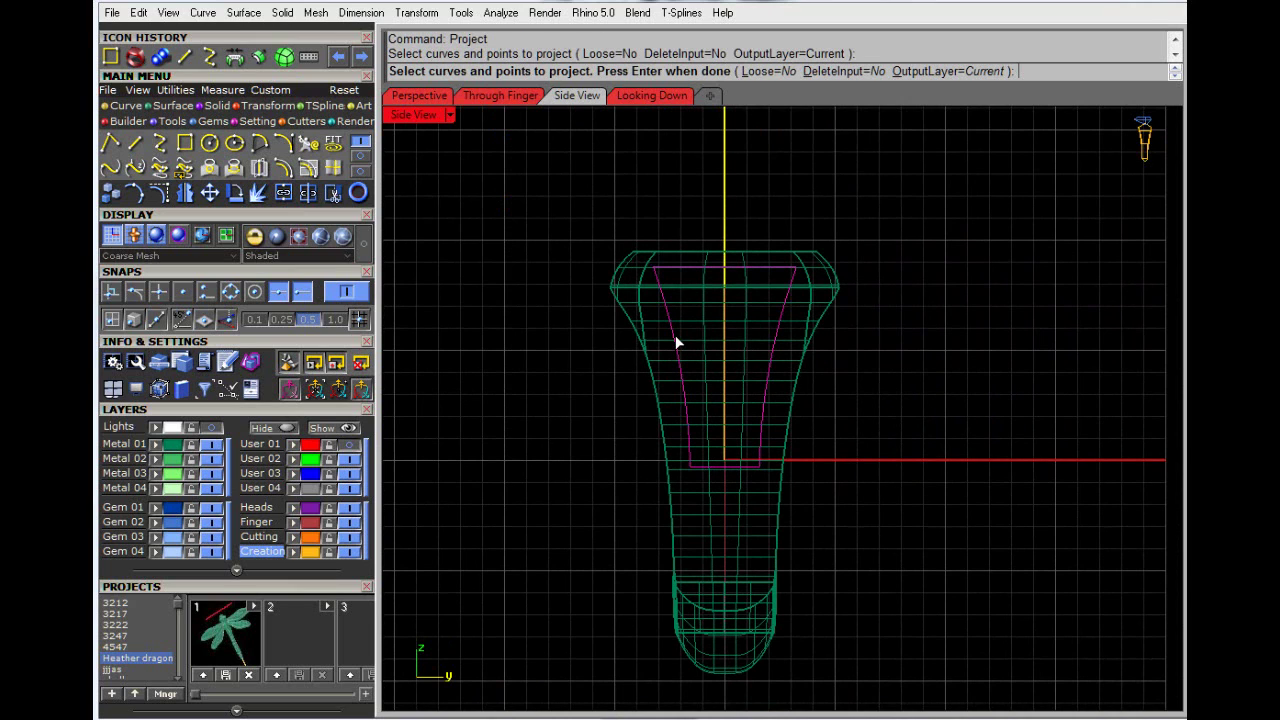
key(Return)
click(695, 499)
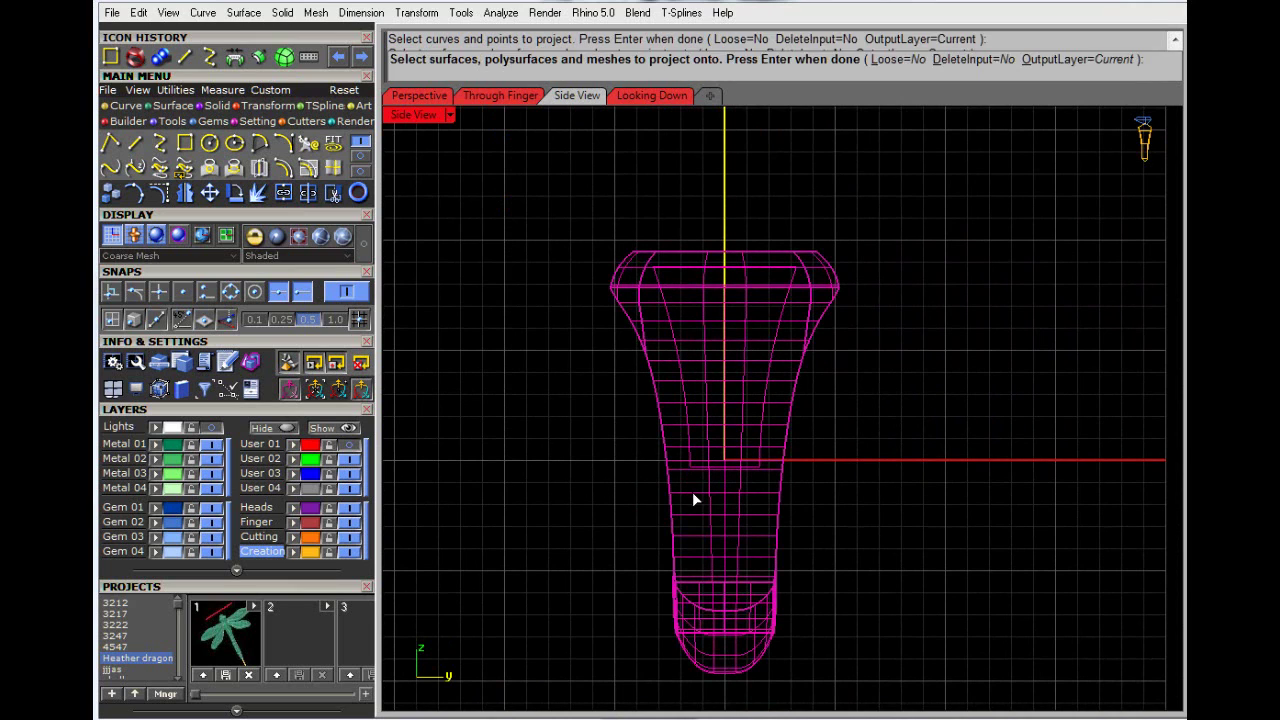
key(Return)
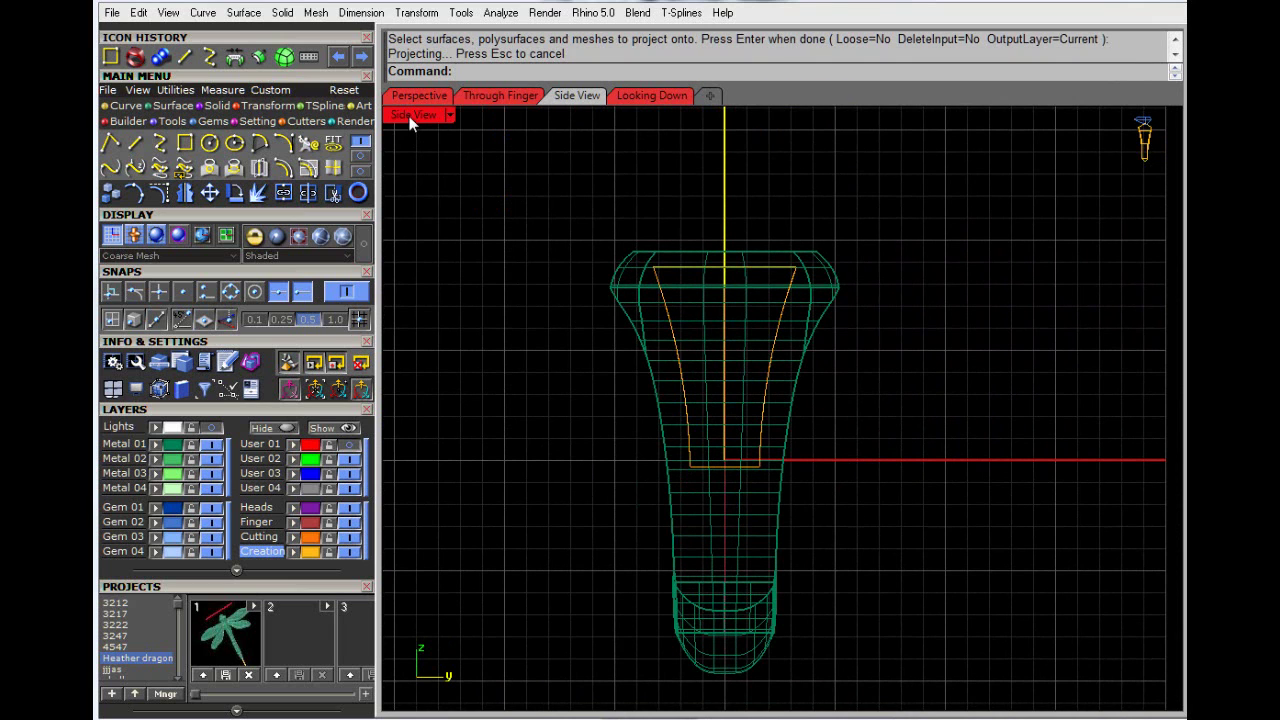
Step: Check the projected outlines on the ring in perspective and select the original flat outline at the ring's centre
double_click(412, 116)
double_click(806, 117)
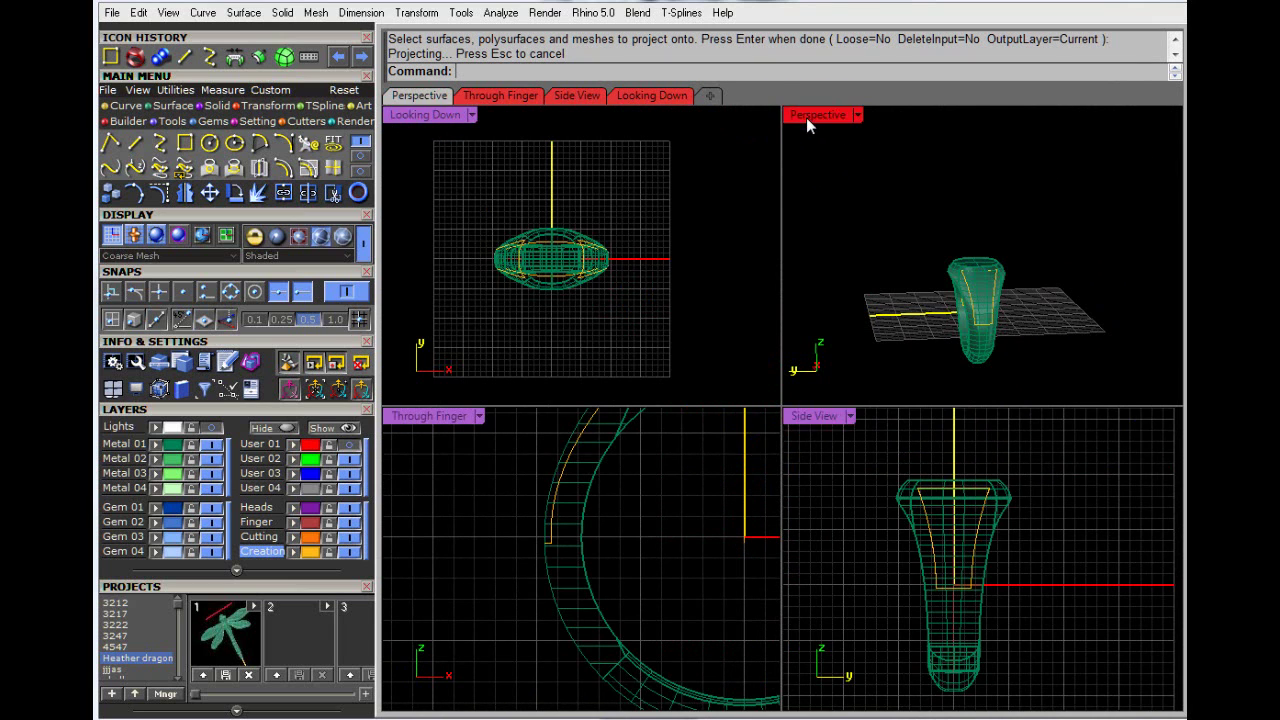
right_drag(664, 497, 716, 512)
click(702, 478)
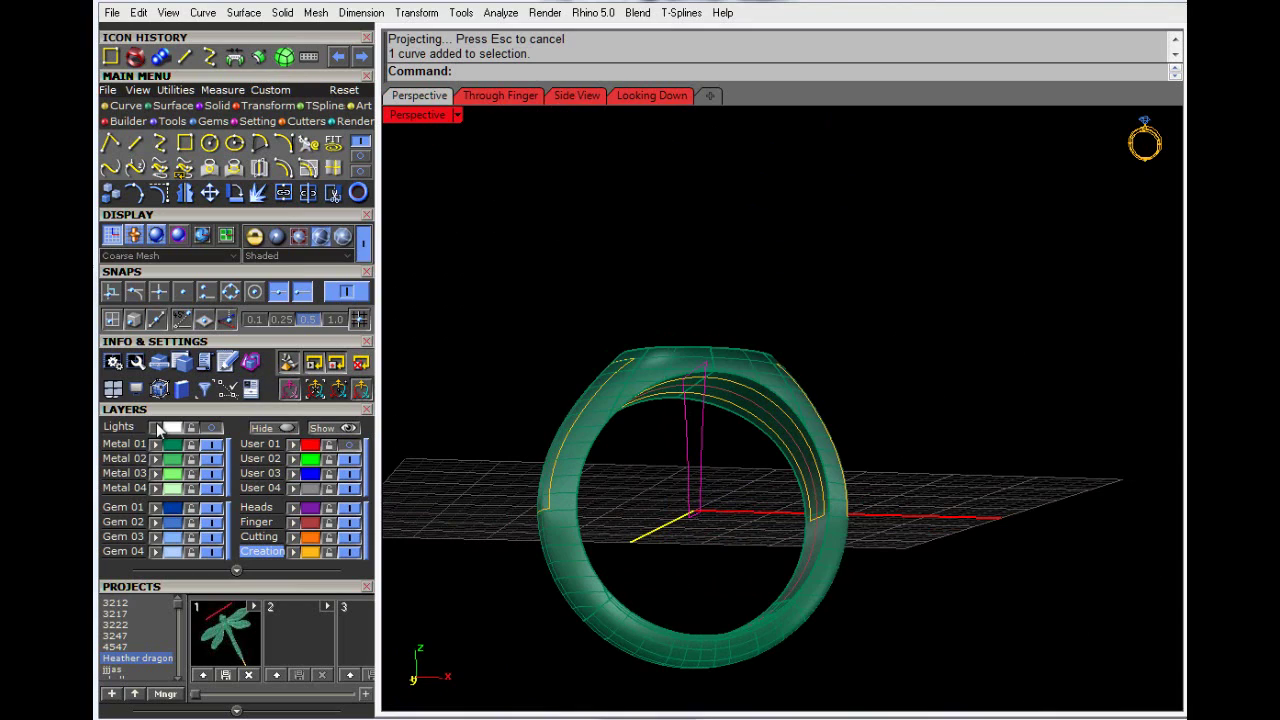
key(Delete)
right_drag(531, 451, 769, 557)
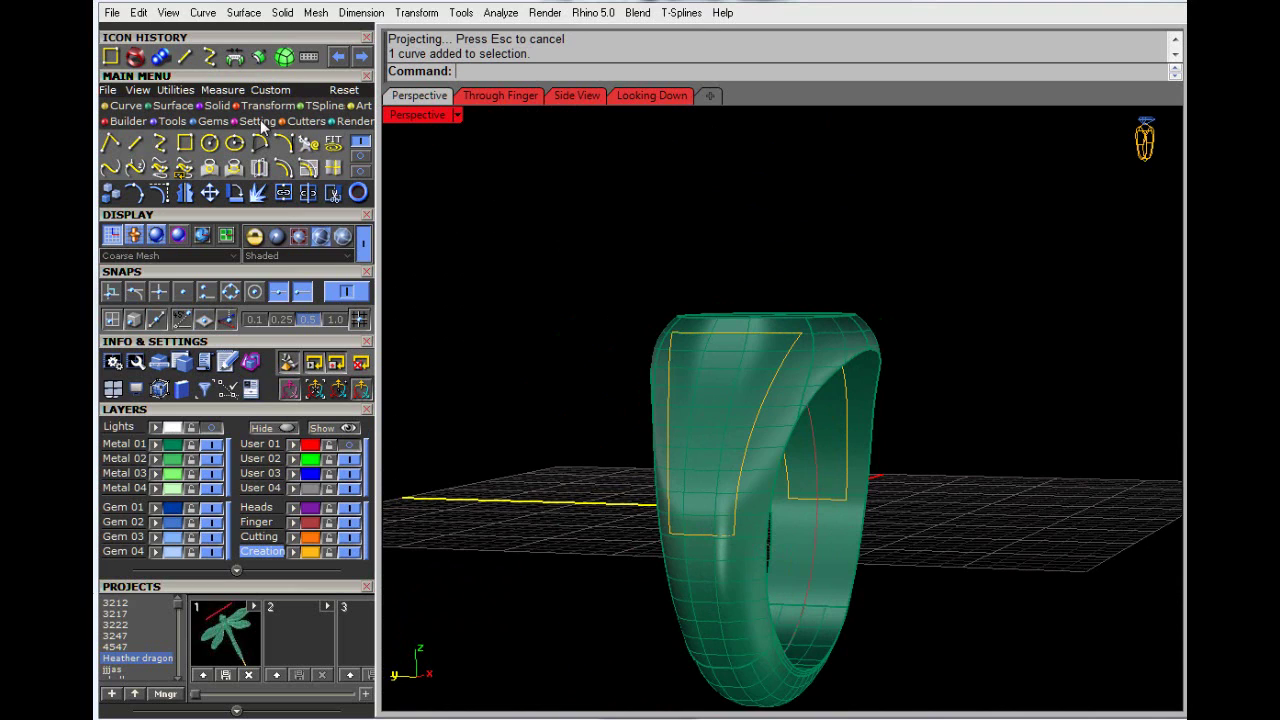
Step: Start Surface Pullback with the ring as the surface and the projected outline on the shank's outer side as the curve
click(199, 121)
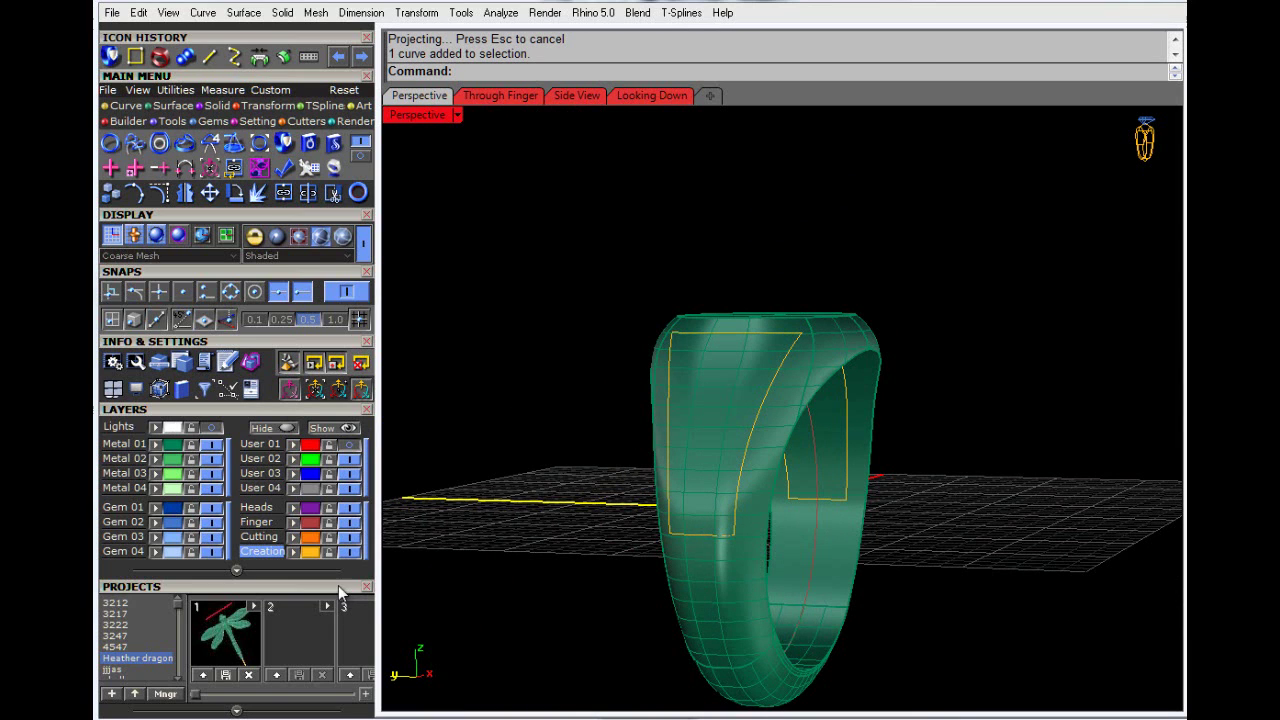
drag(338, 585, 364, 258)
click(658, 518)
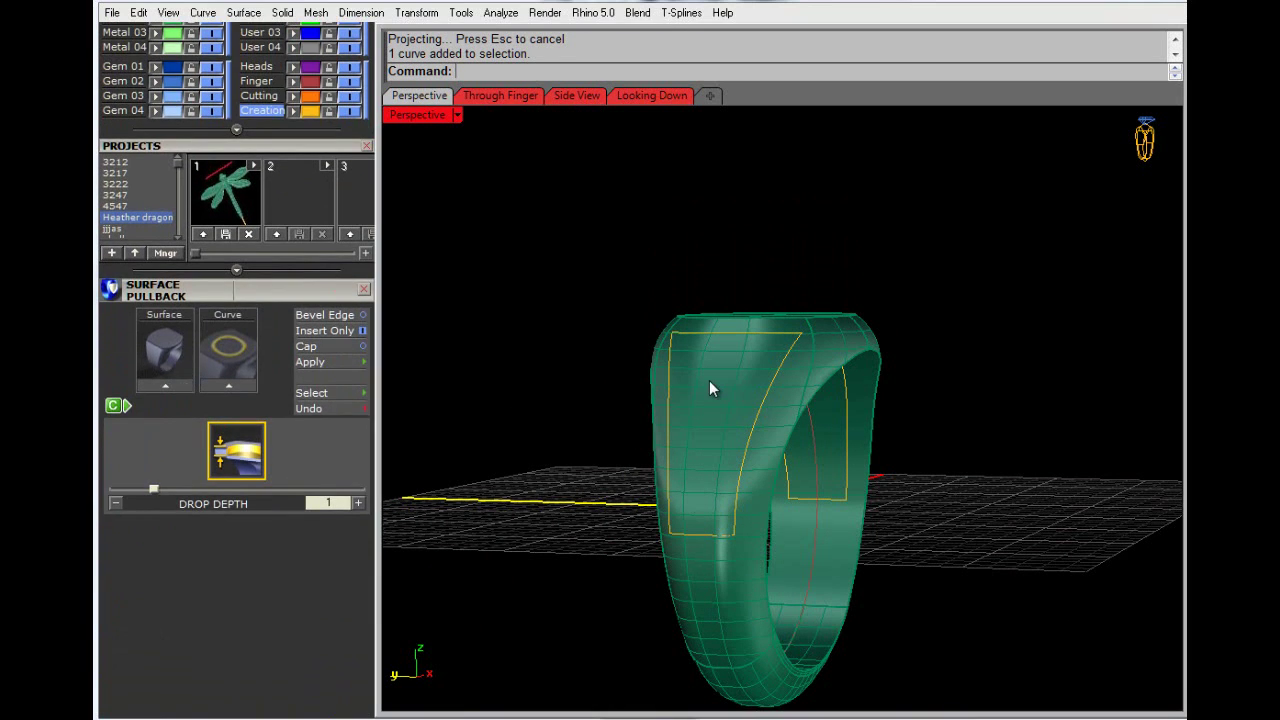
click(175, 382)
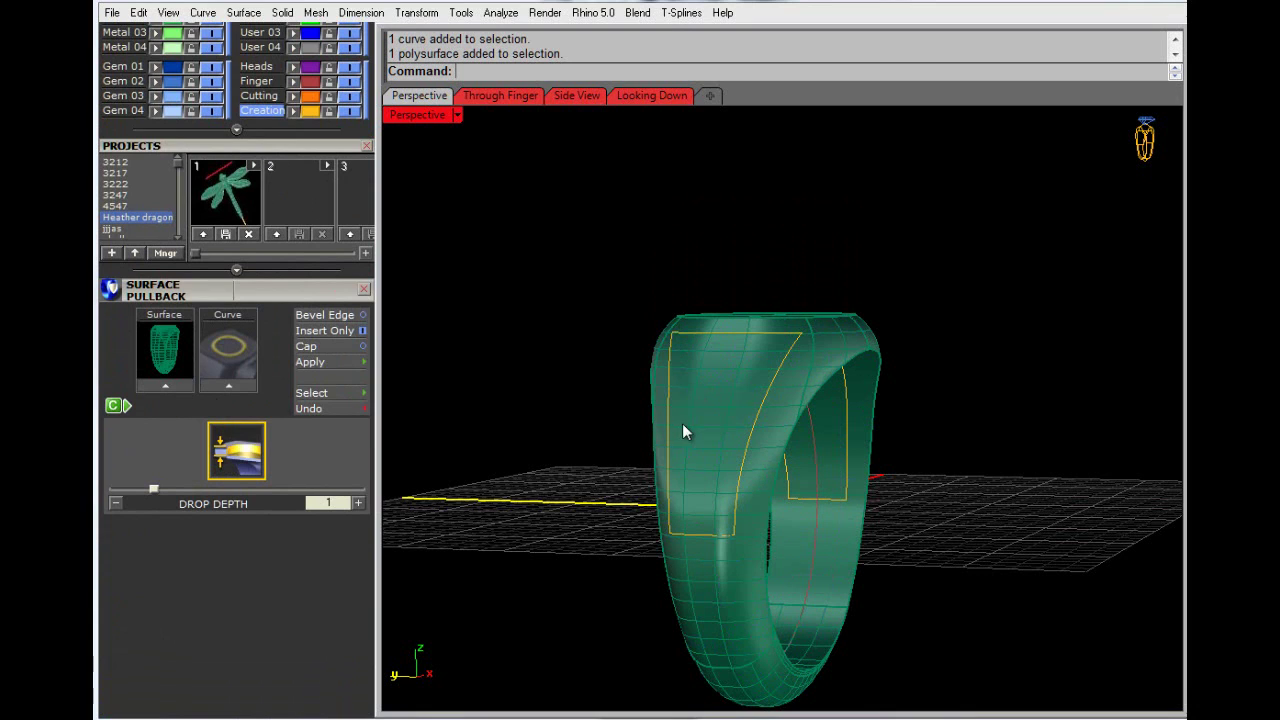
click(778, 400)
click(815, 434)
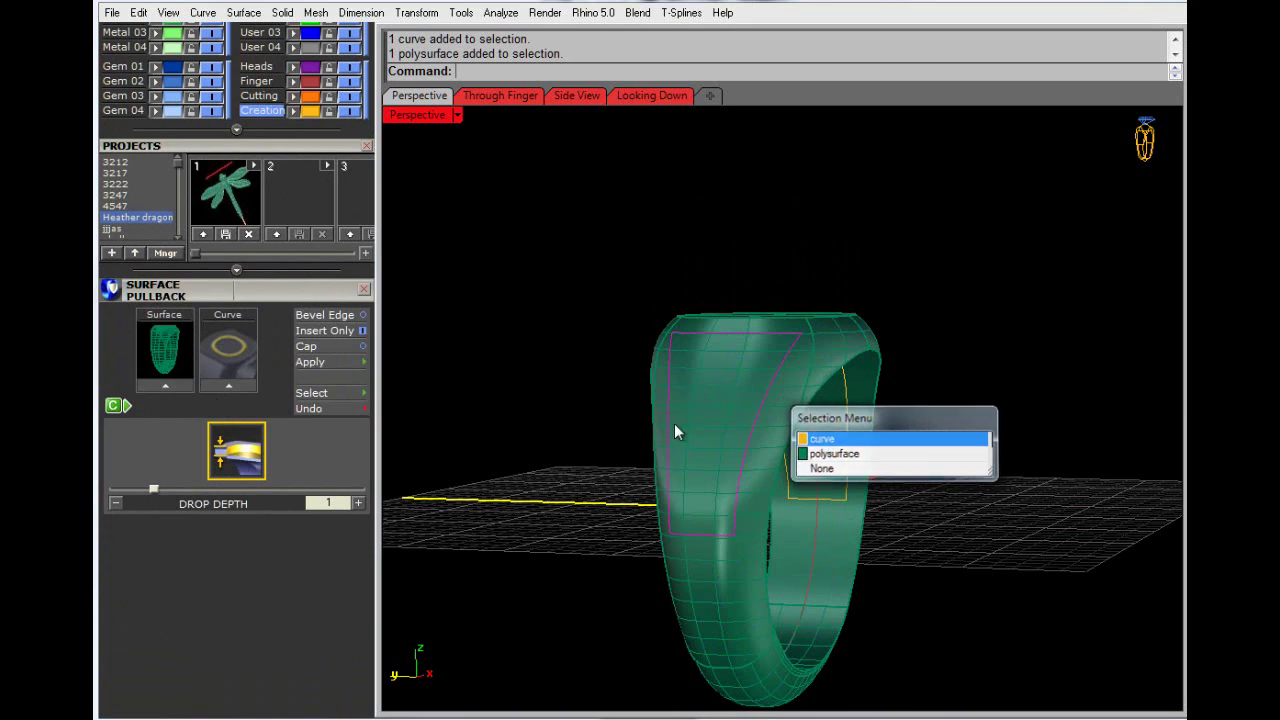
click(231, 388)
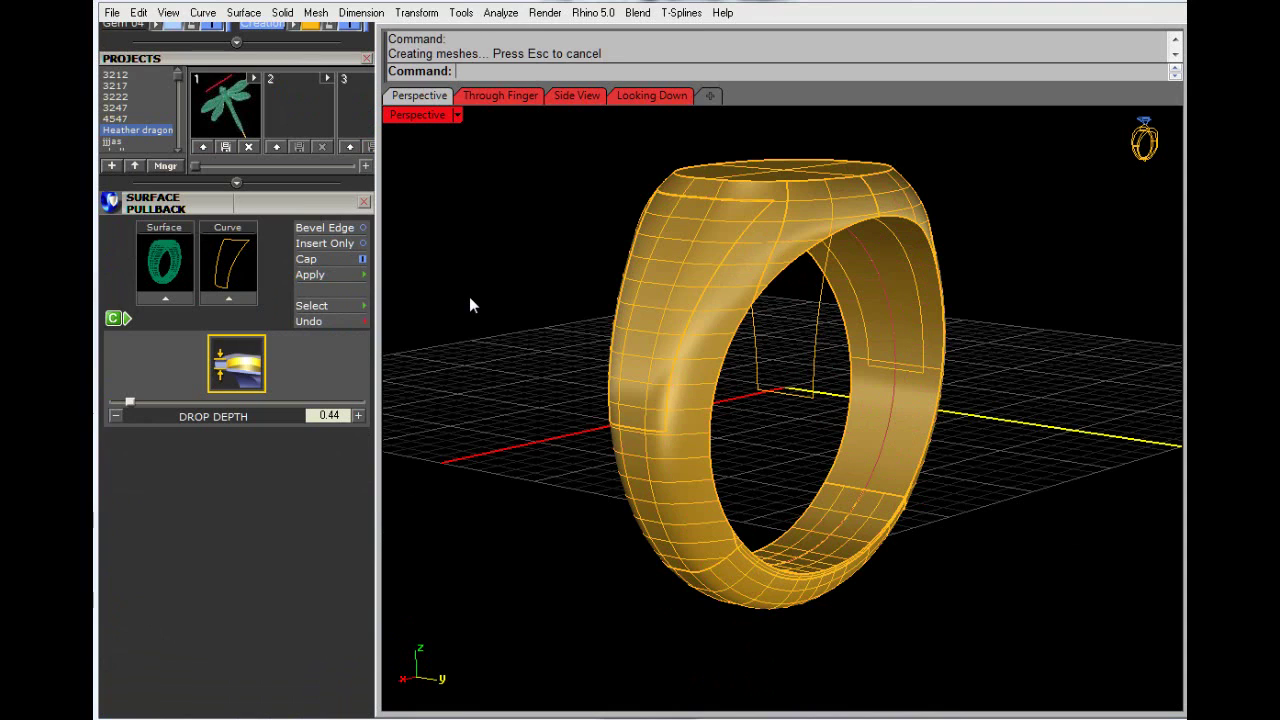
Step: Turn off the Cap option in Surface Pullback and delete the insert piece from the ring's side
click(366, 259)
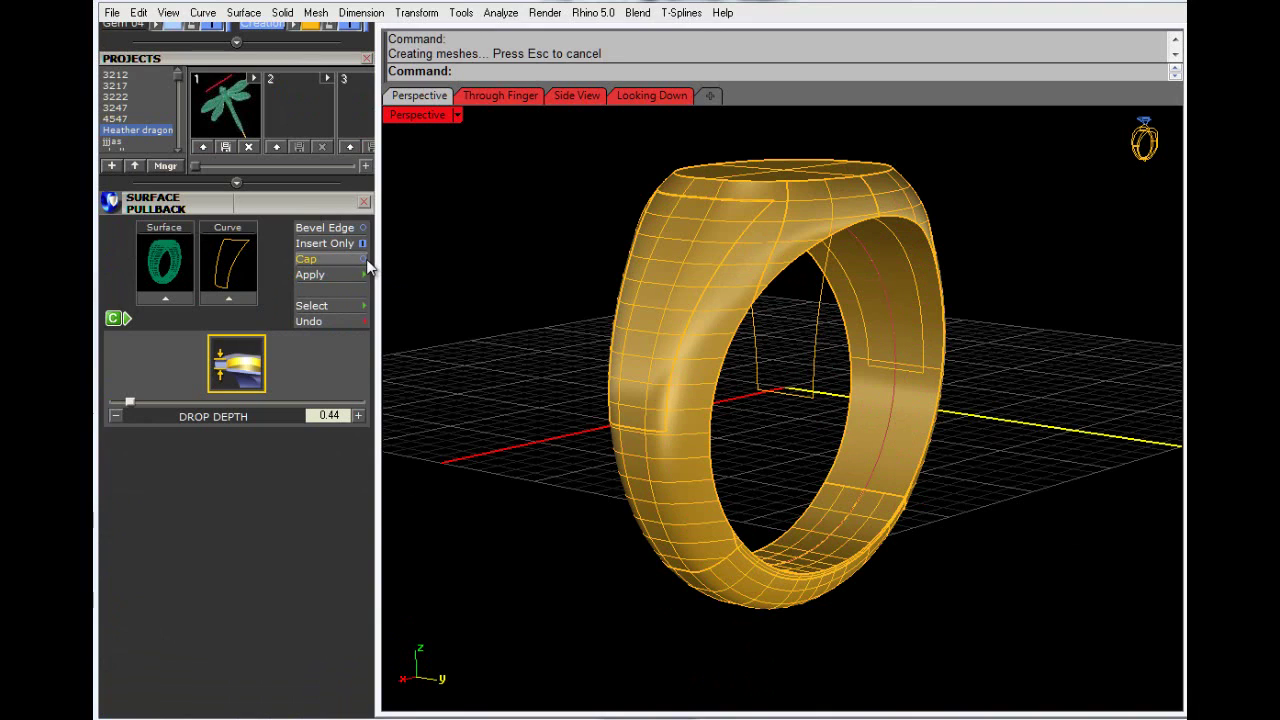
click(657, 282)
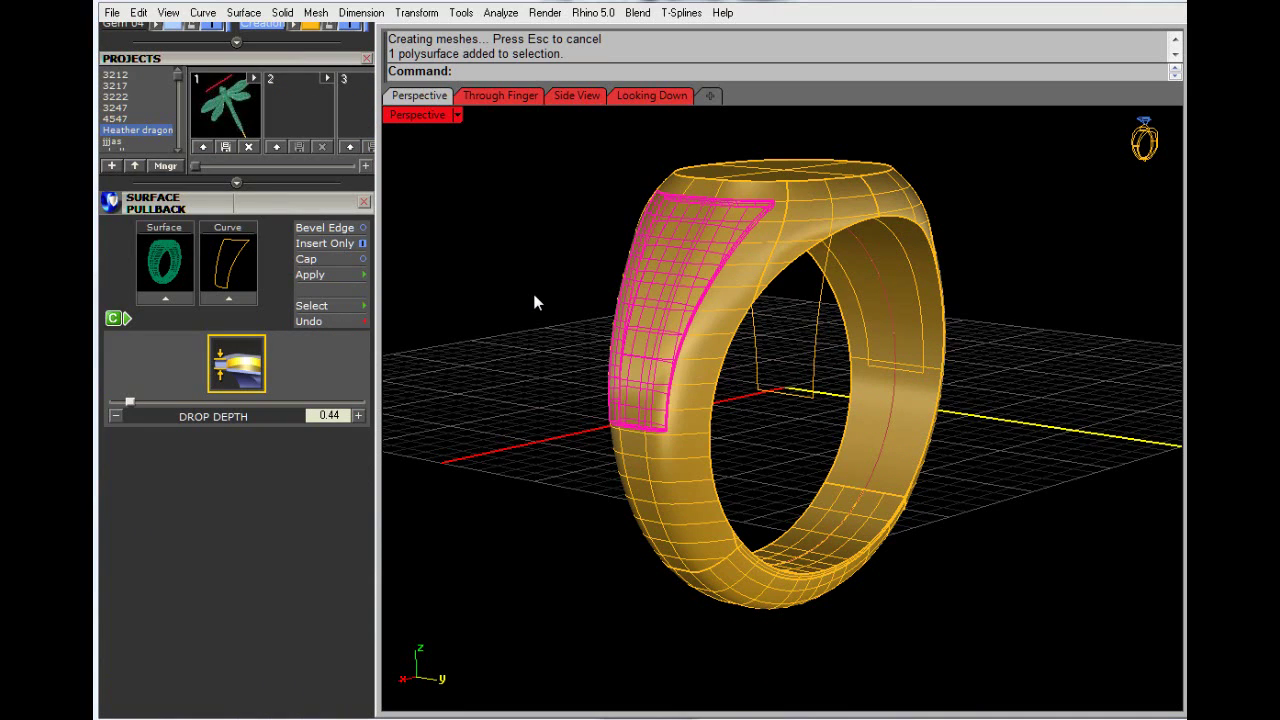
key(Delete)
Step: Move the ring with its cut side recess to the Metal 01 layer
right_drag(923, 380, 860, 302)
click(828, 292)
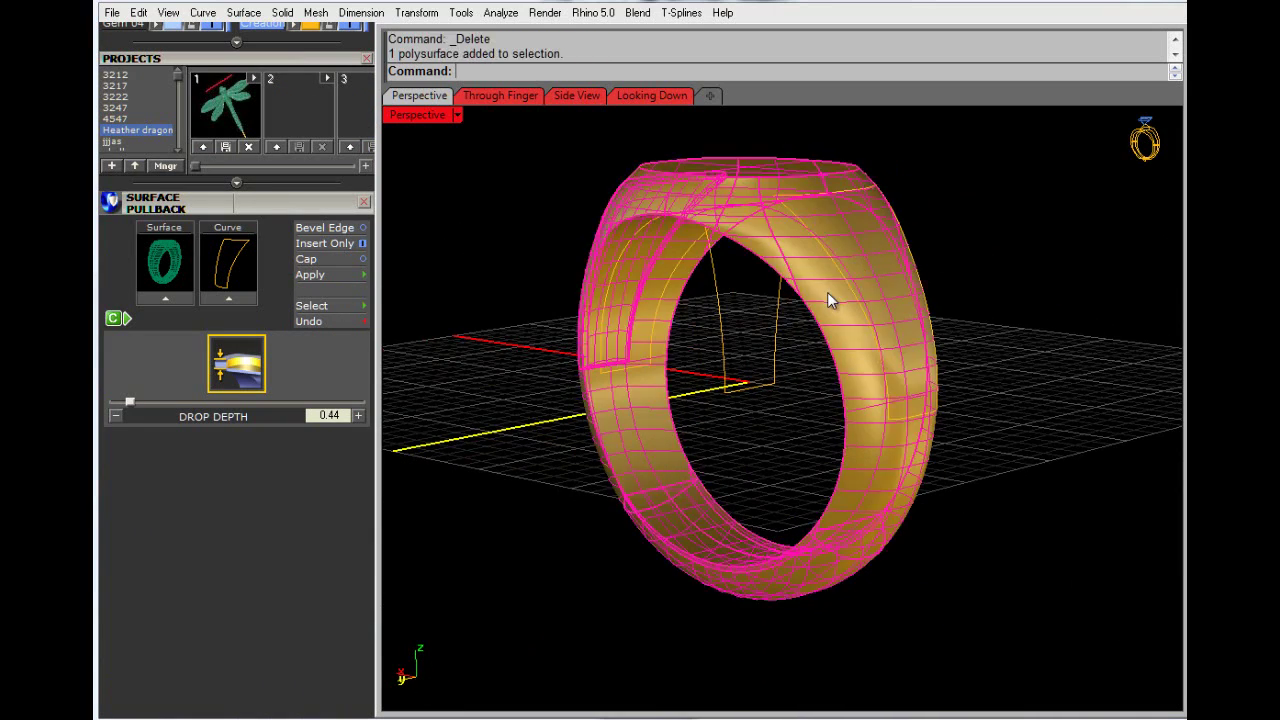
mouse_move(215, 205)
mouse_down()
mouse_move(220, 309)
mouse_move(208, 205)
mouse_up()
drag(272, 242, 275, 401)
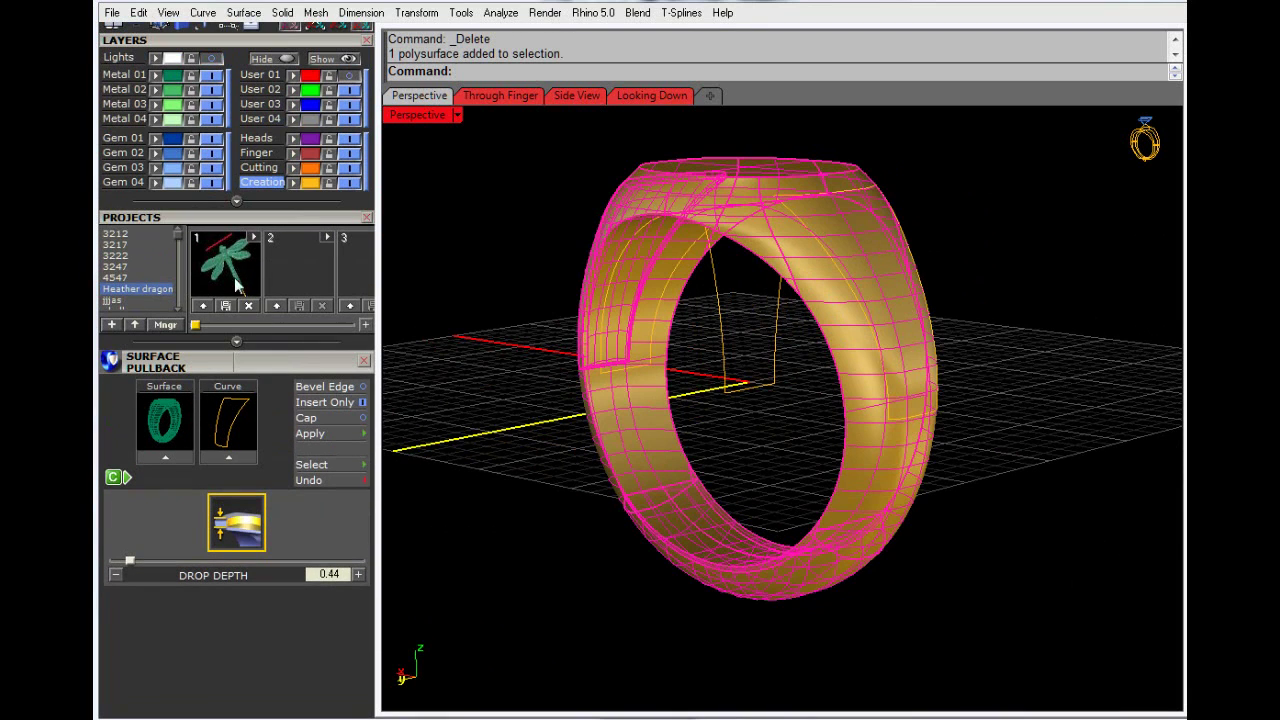
click(158, 75)
click(493, 266)
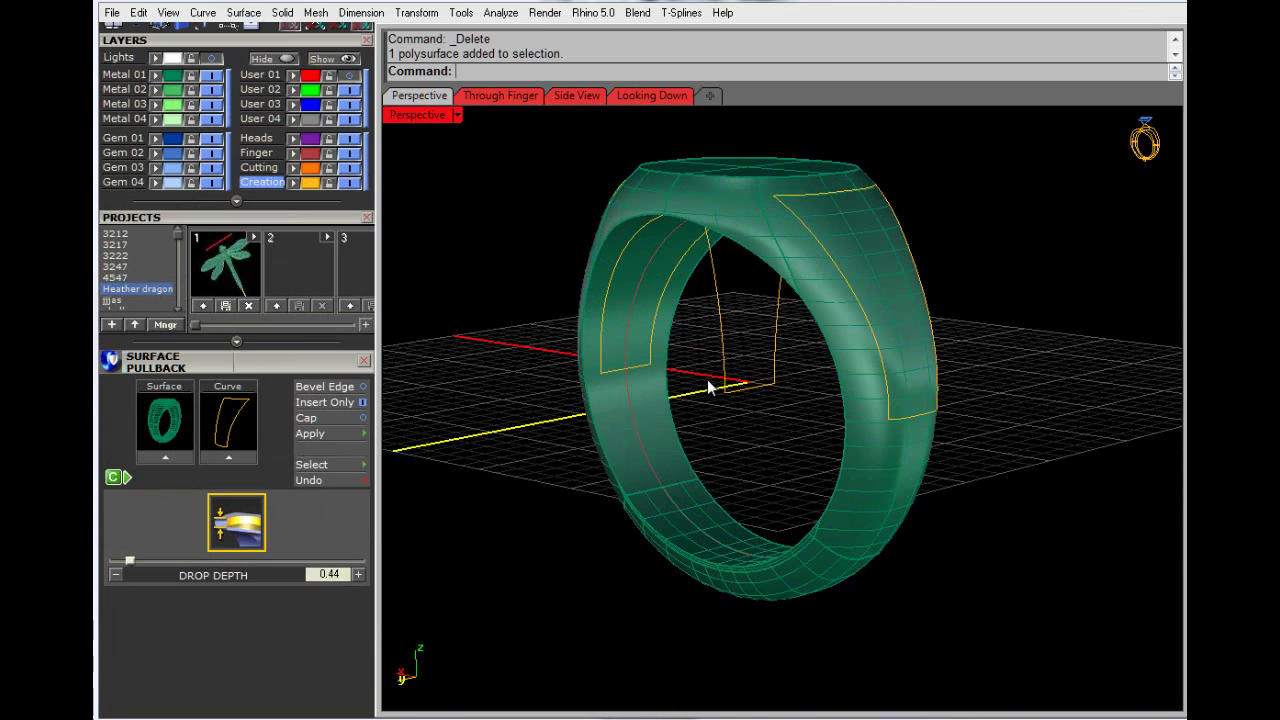
Step: Cut the recess in the shank's uncut side using Surface Pullback with the ring as surface and that side's projected outer outline as curve
right_drag(709, 386, 698, 362)
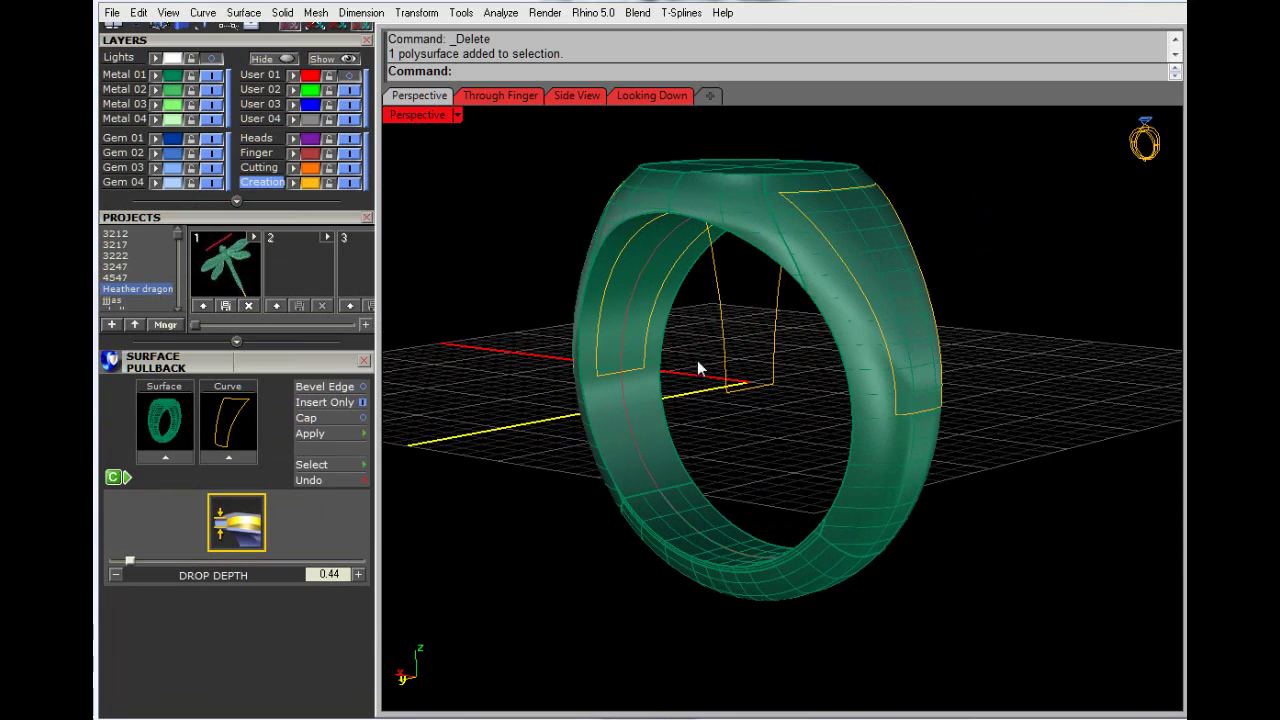
click(160, 457)
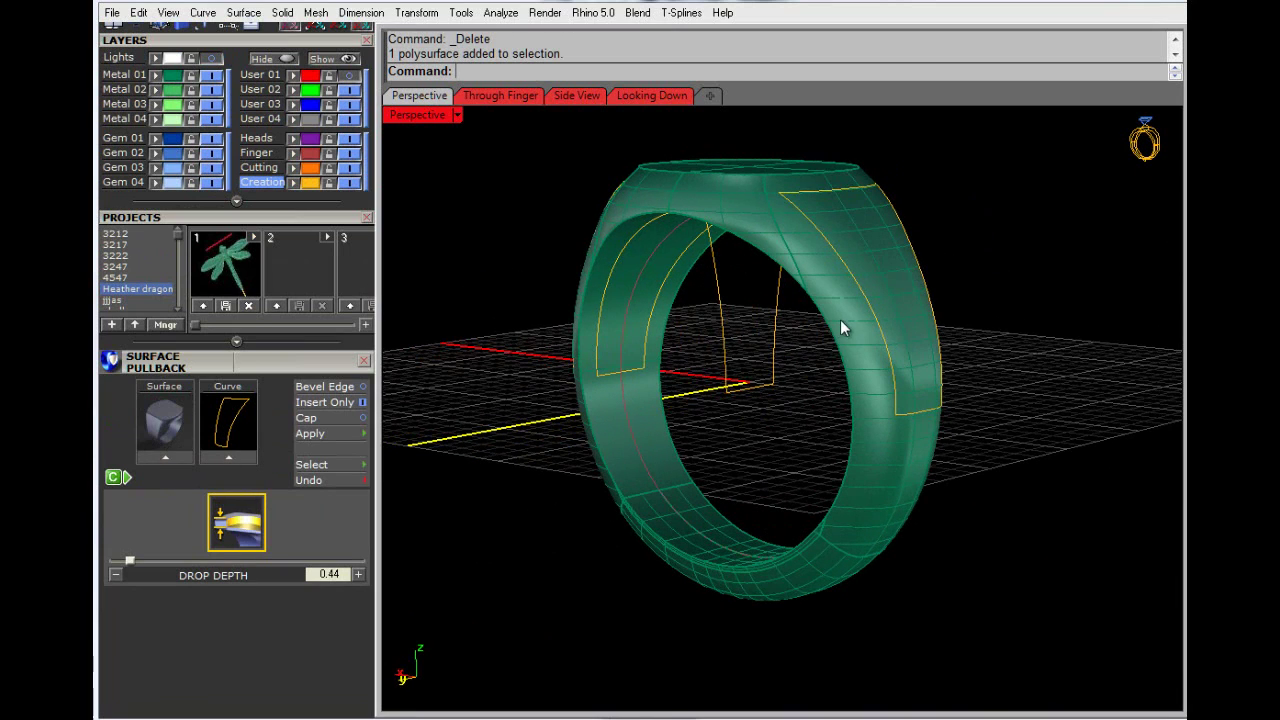
click(808, 337)
click(163, 452)
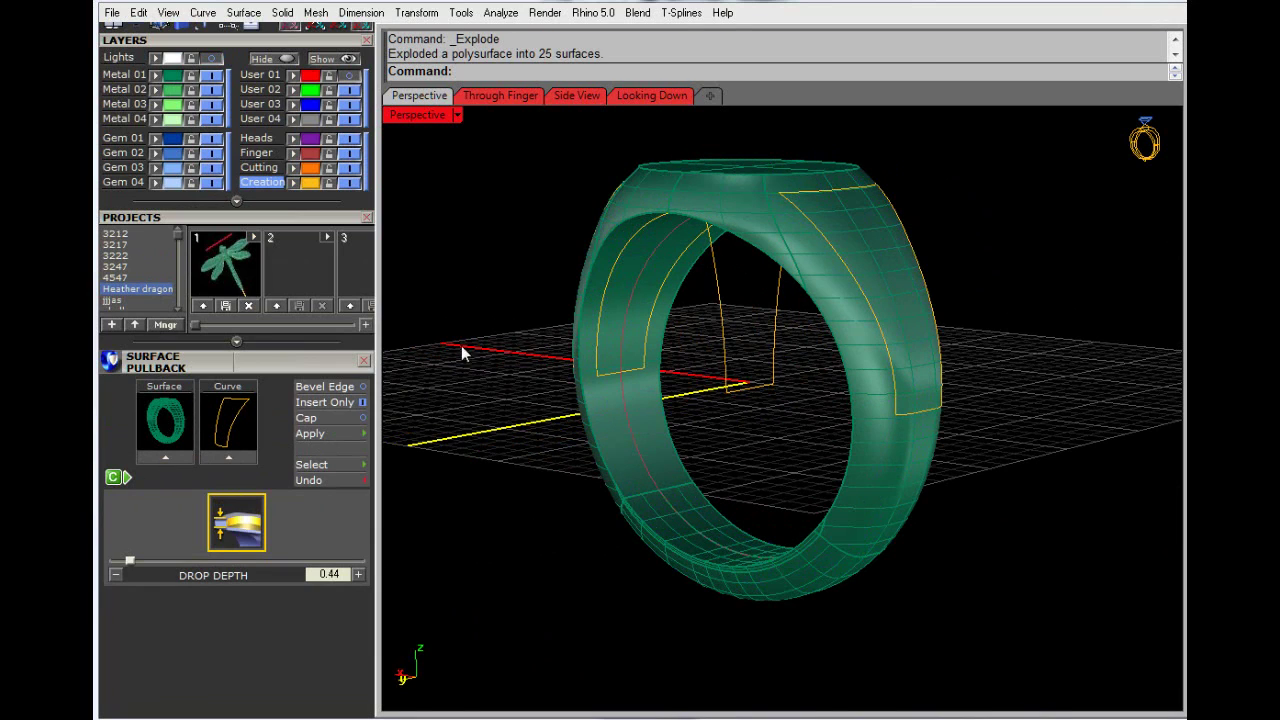
click(797, 217)
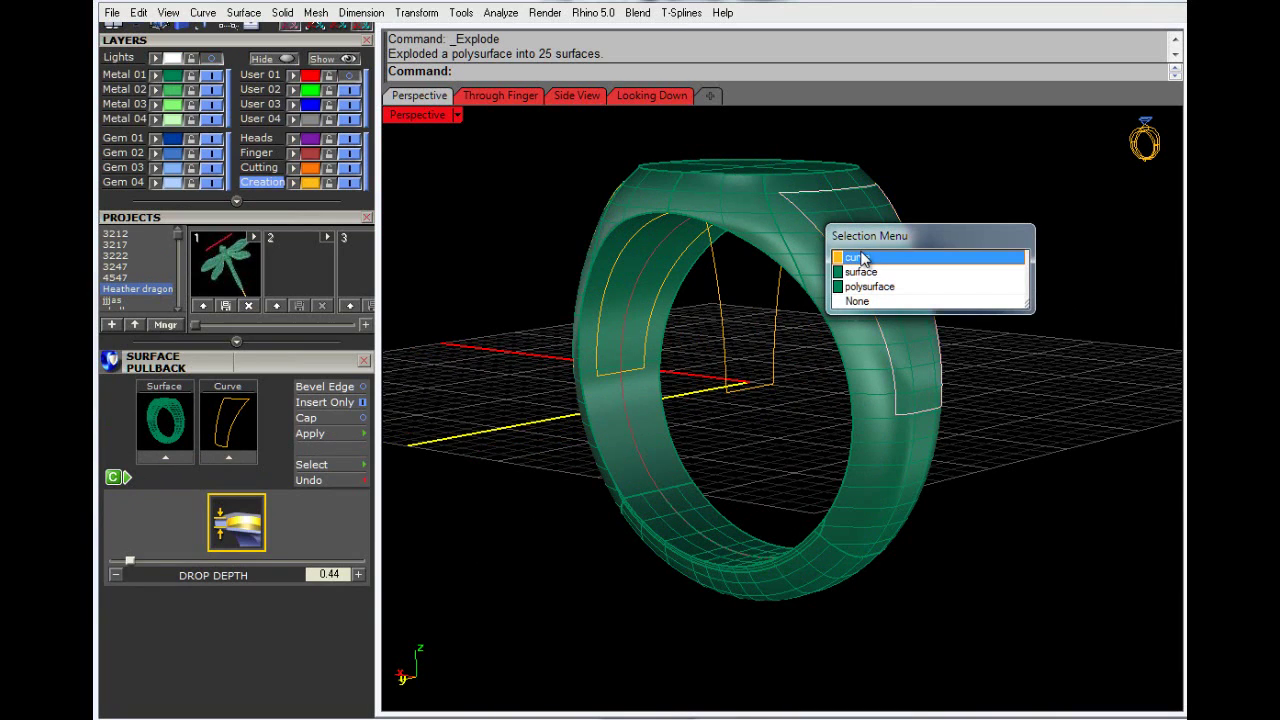
click(848, 261)
click(227, 455)
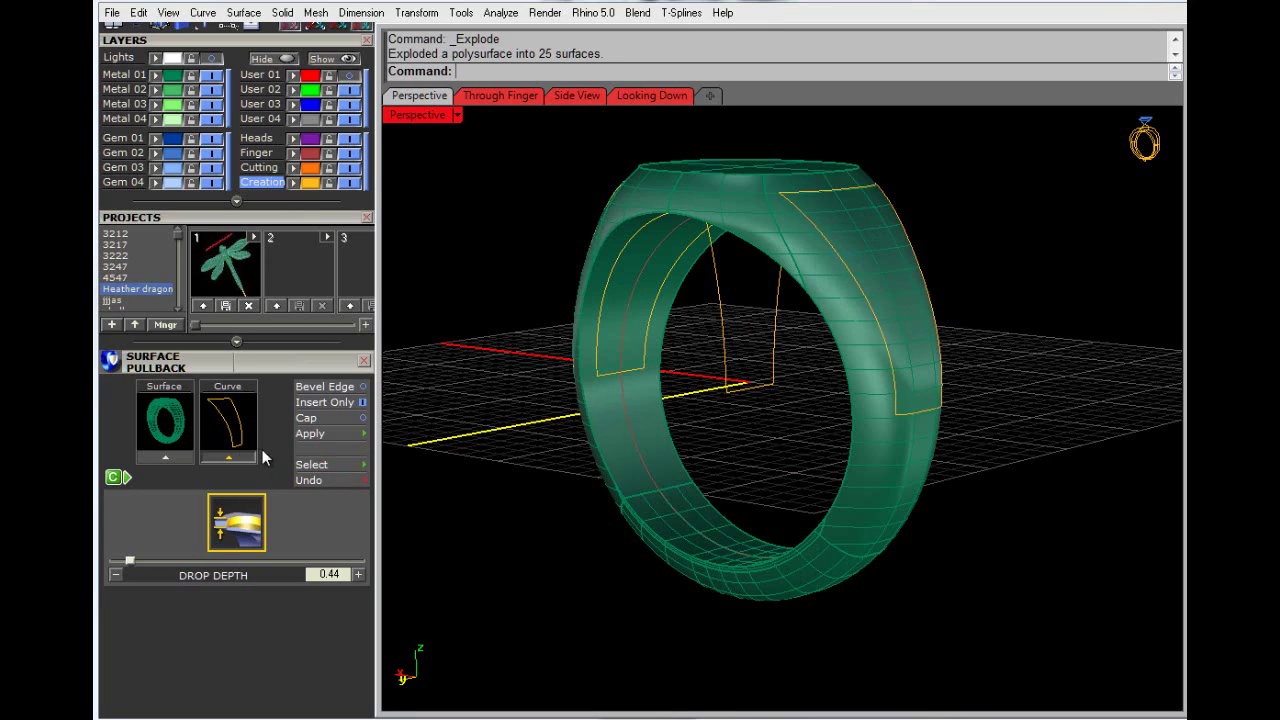
click(363, 434)
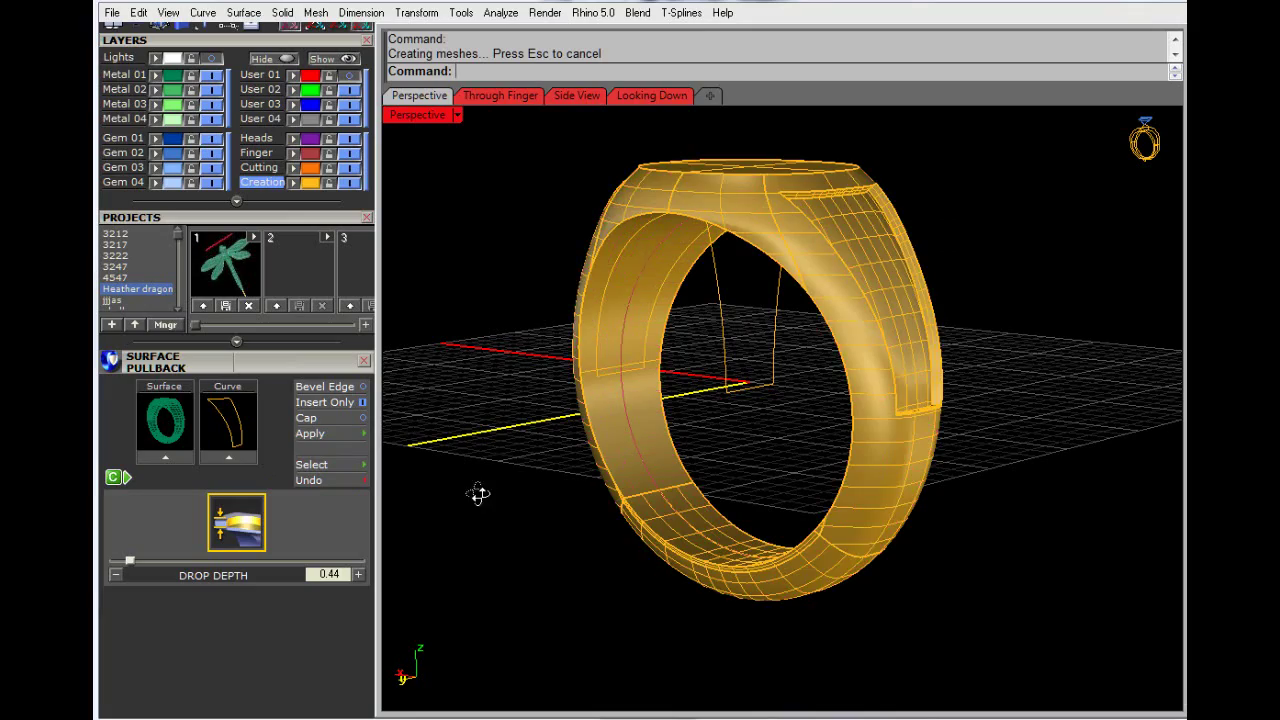
Step: Move the ring with recesses on both outer sides to the Metal 01 layer
right_drag(477, 491, 729, 356)
click(881, 409)
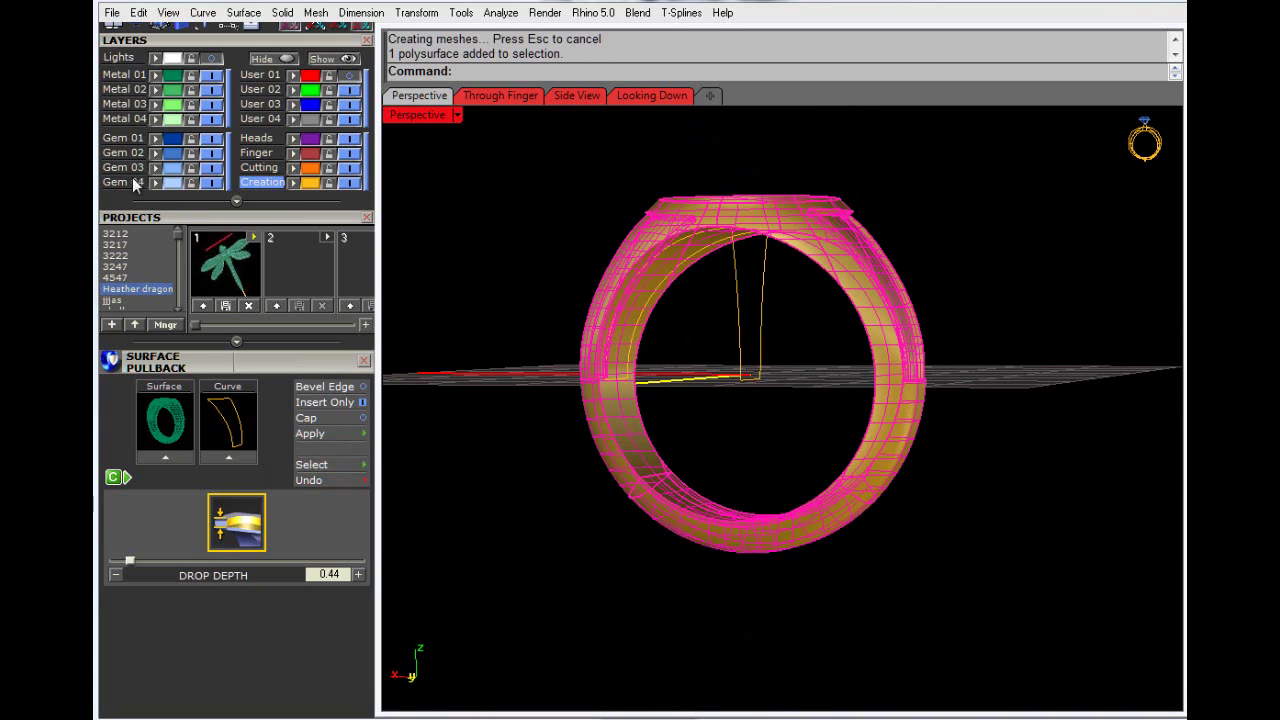
click(160, 77)
key(Escape)
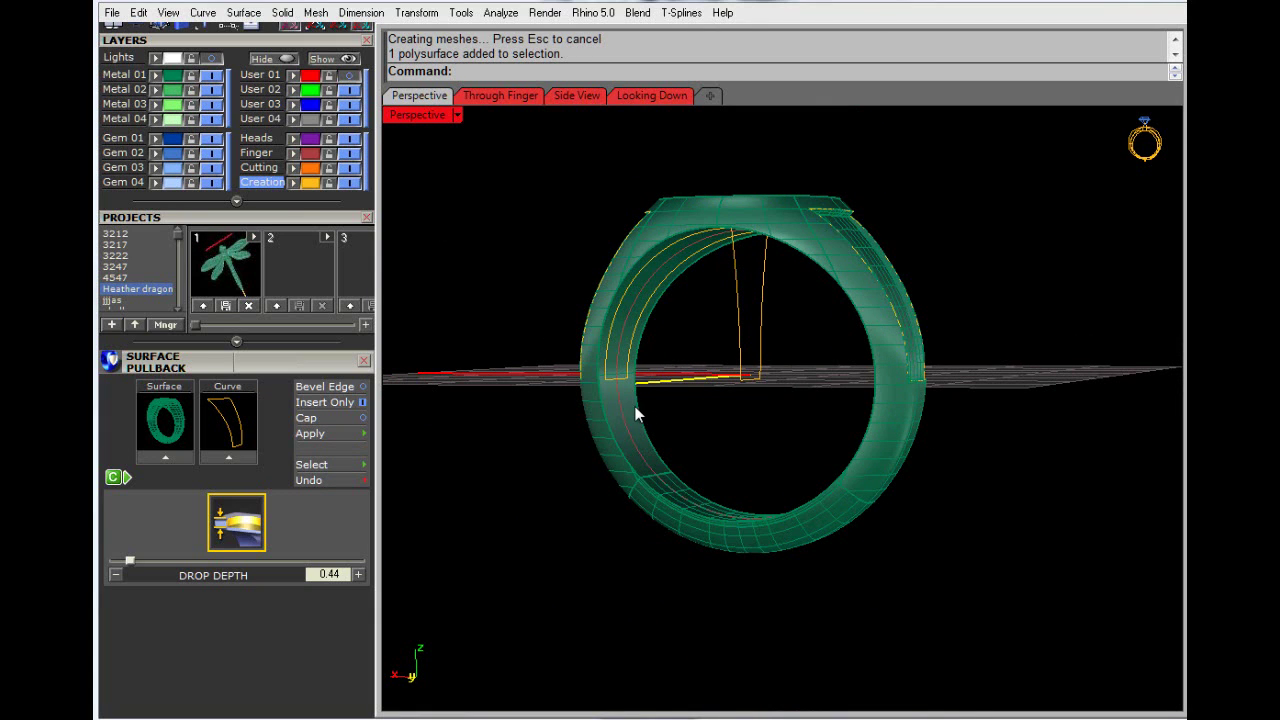
Step: Try Surface Pullback on the ring using the projected outline on its inner surface as the curve
click(597, 415)
click(165, 457)
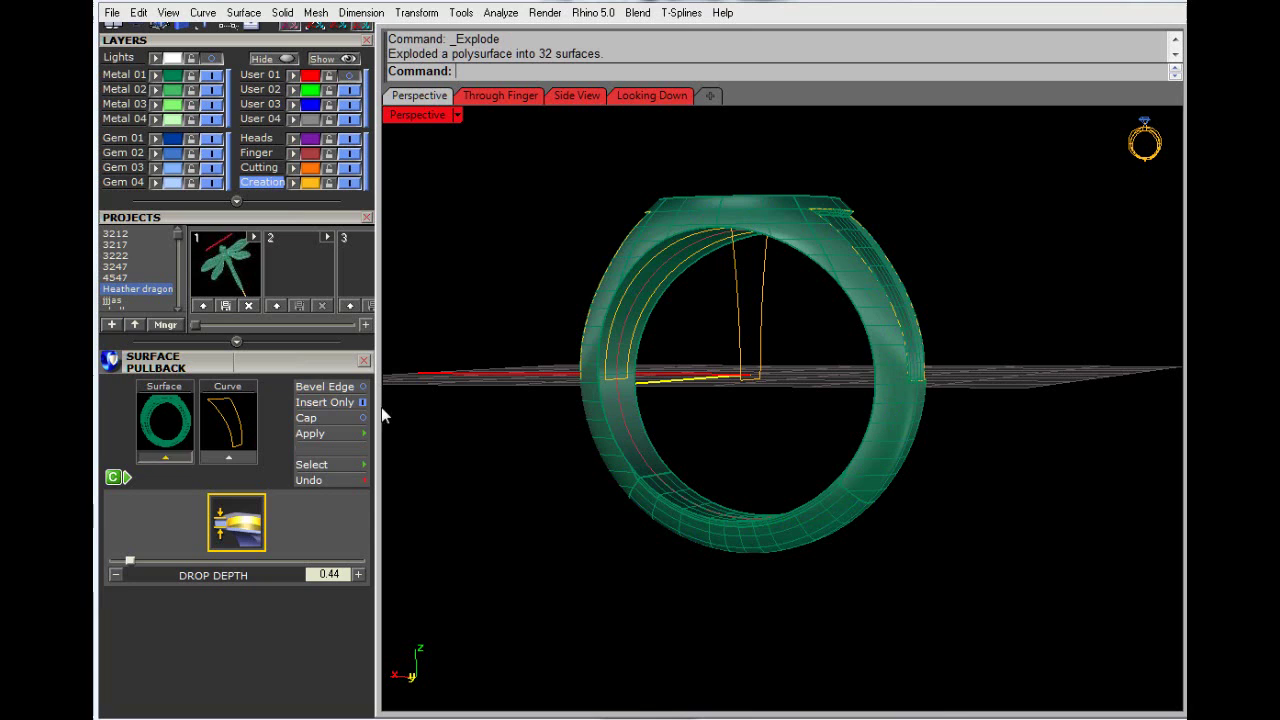
click(638, 284)
click(697, 323)
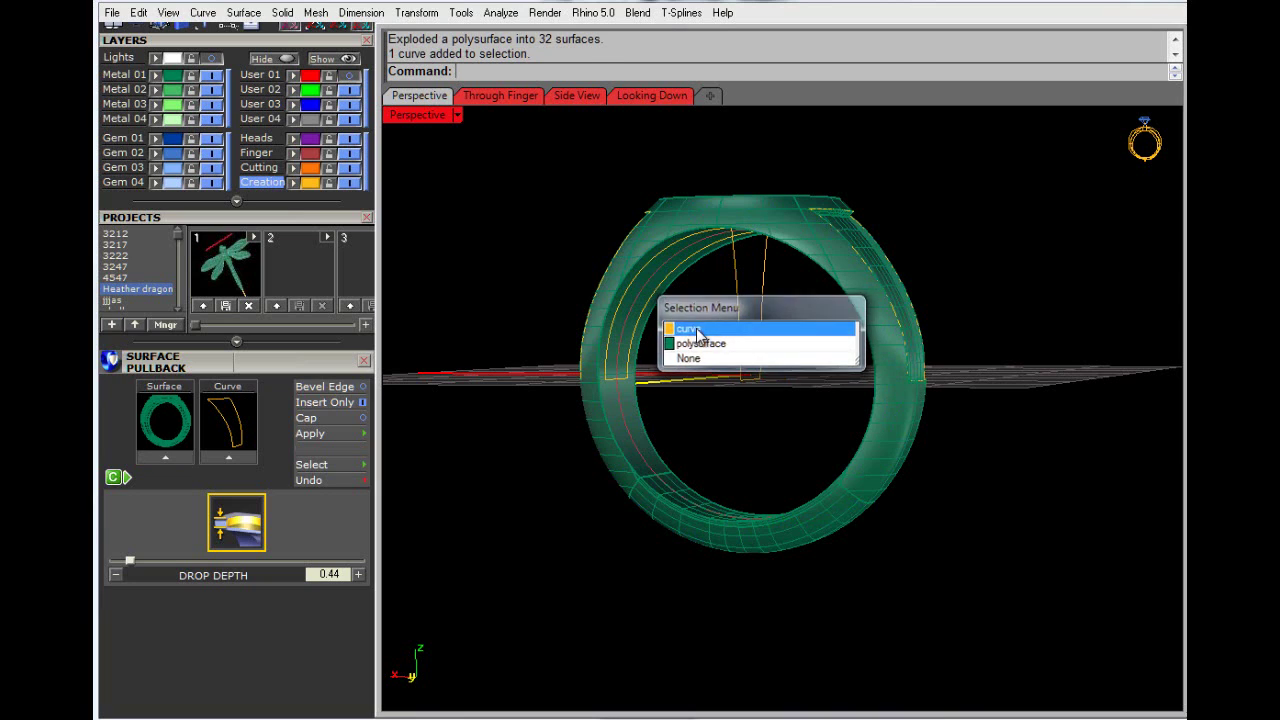
click(231, 456)
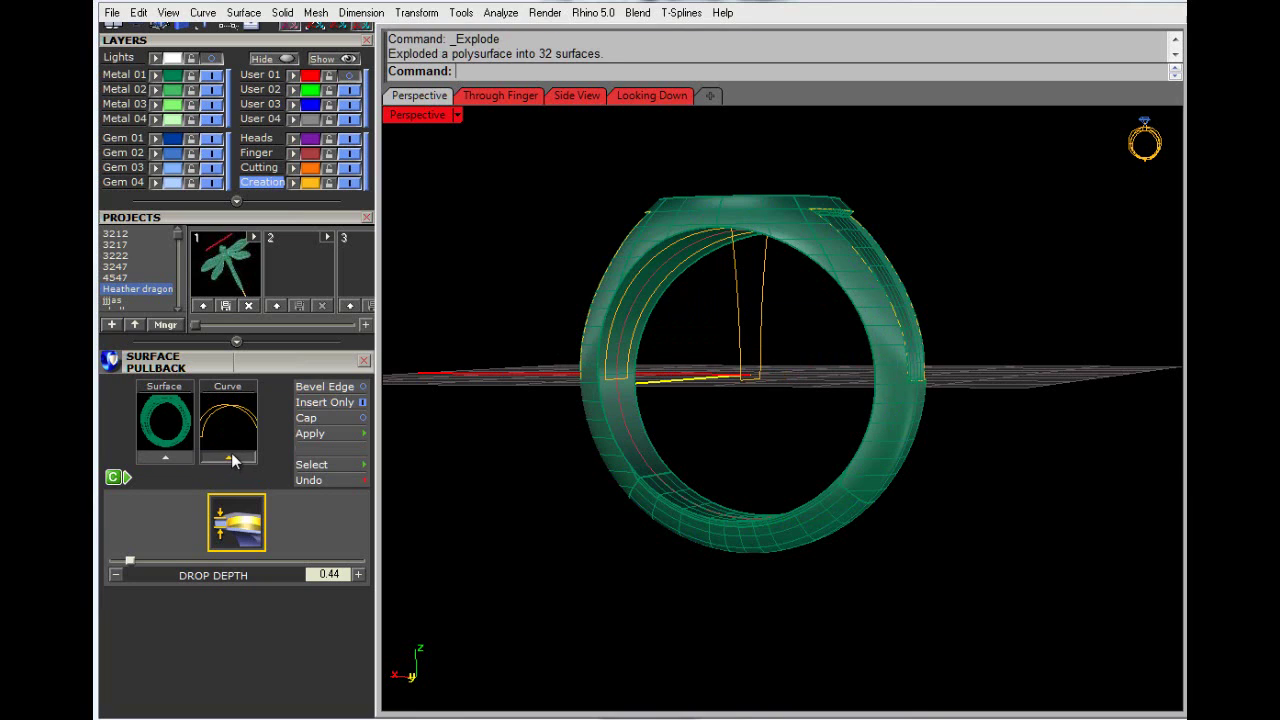
click(322, 434)
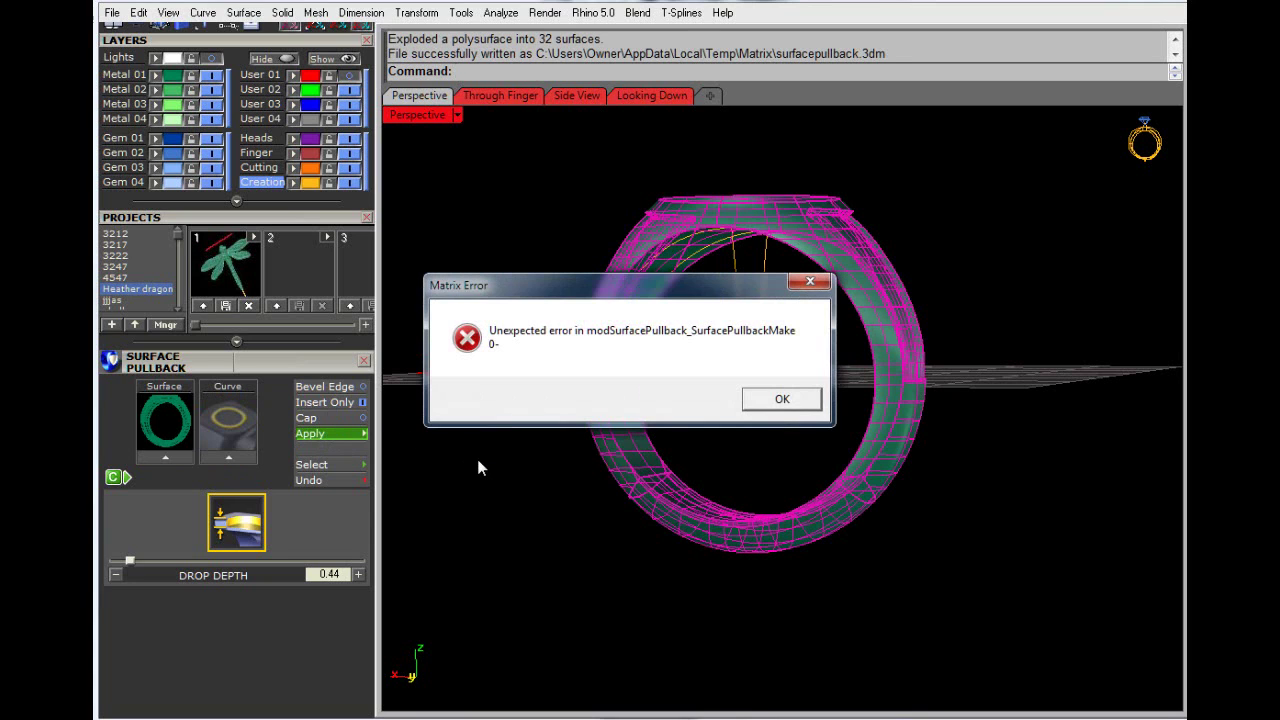
click(779, 398)
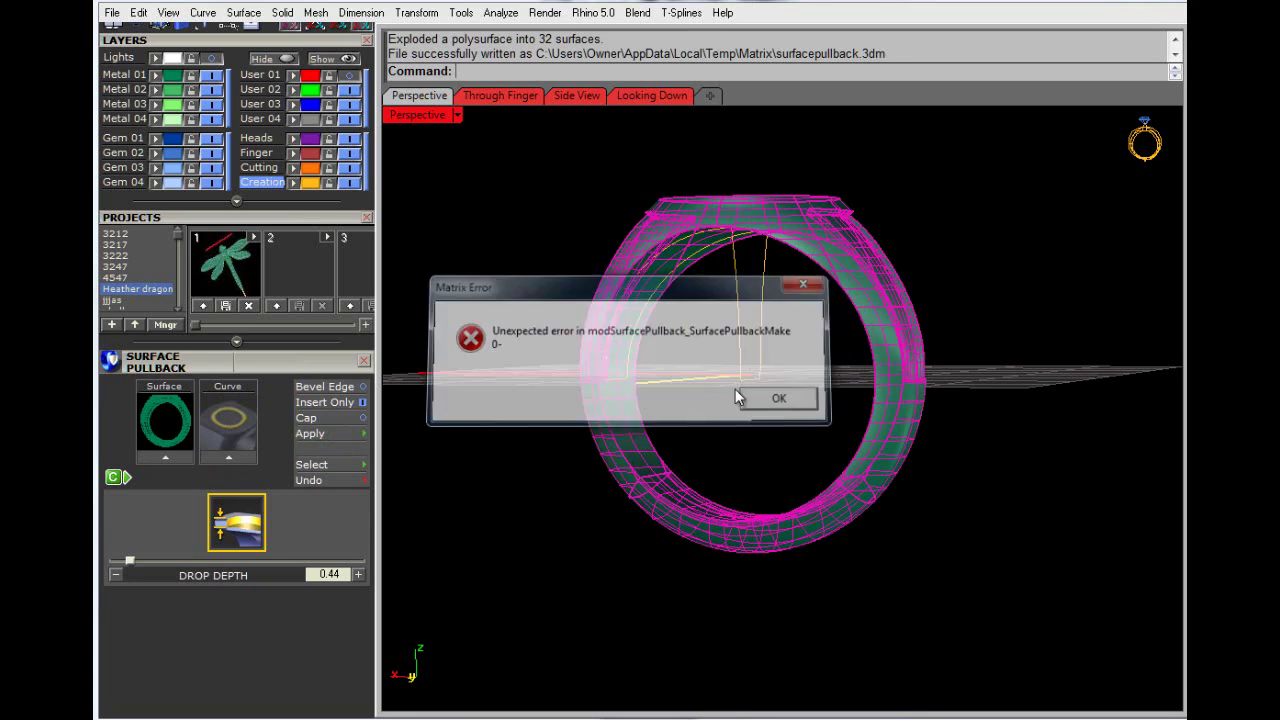
Step: Reassign the ring and its projected inner outline in Surface Pullback and apply it to recess the ring's inside
scroll(687, 306, up, 3)
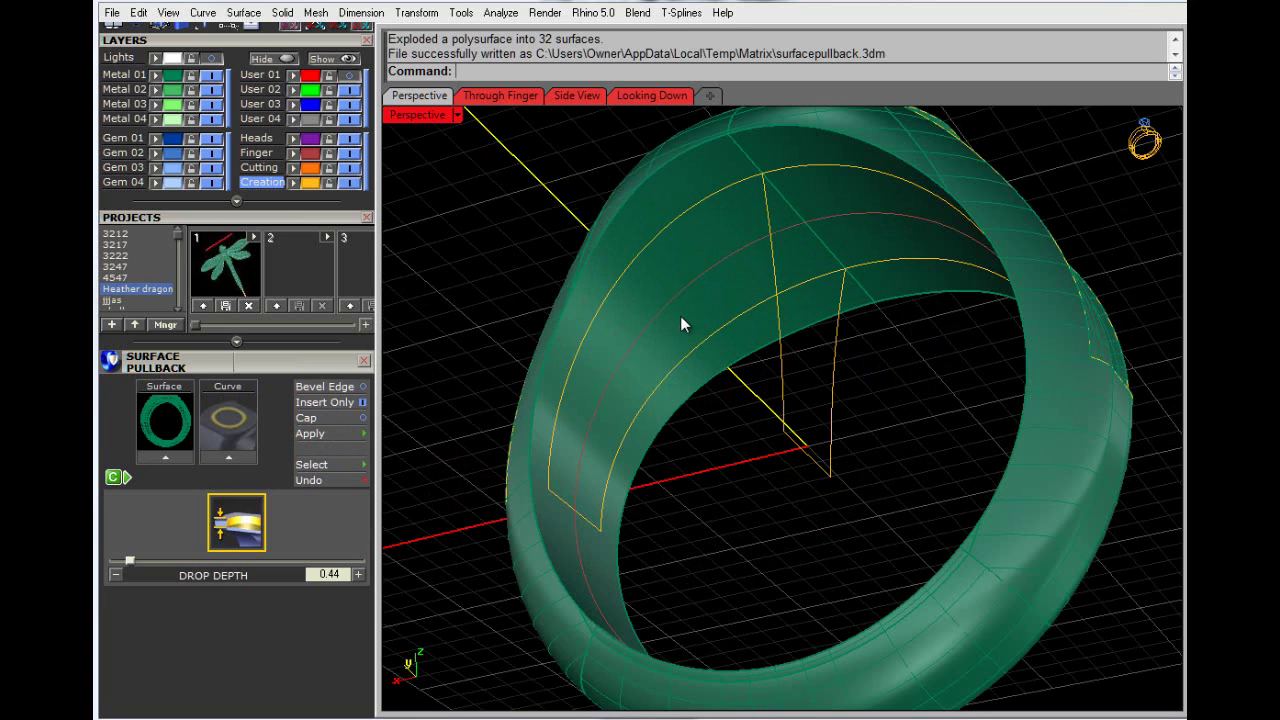
click(680, 318)
click(166, 457)
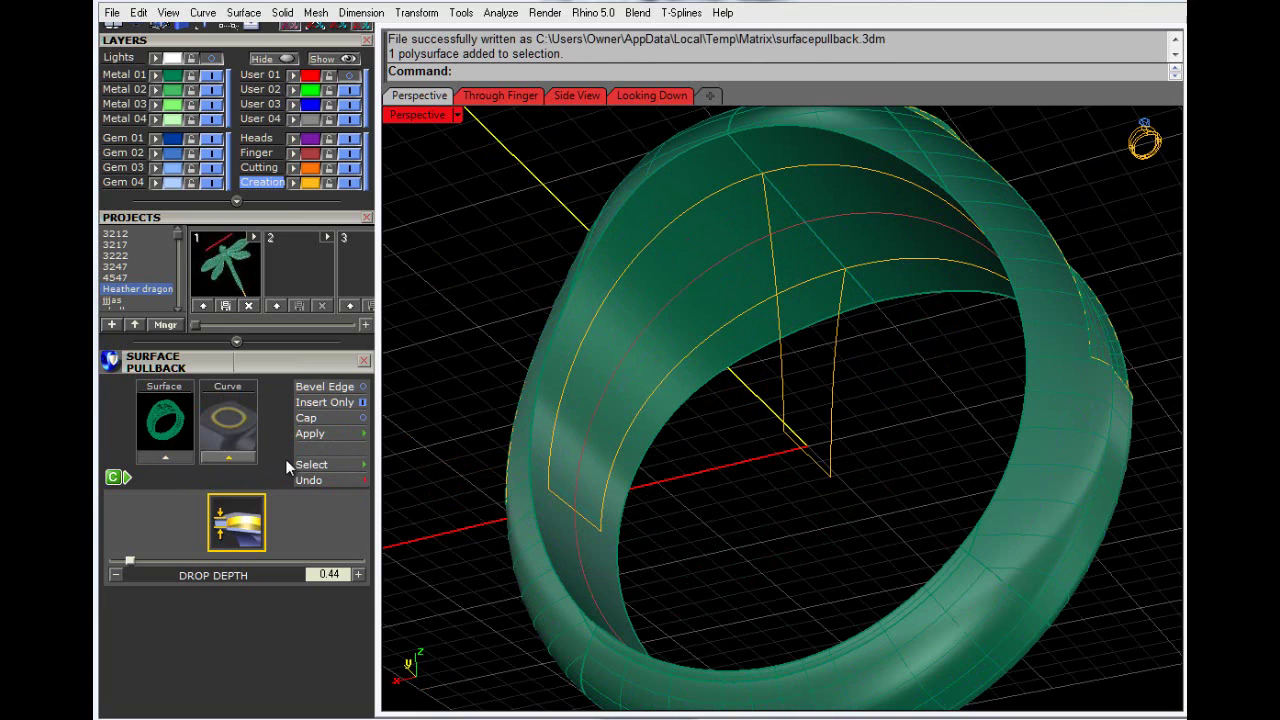
click(675, 370)
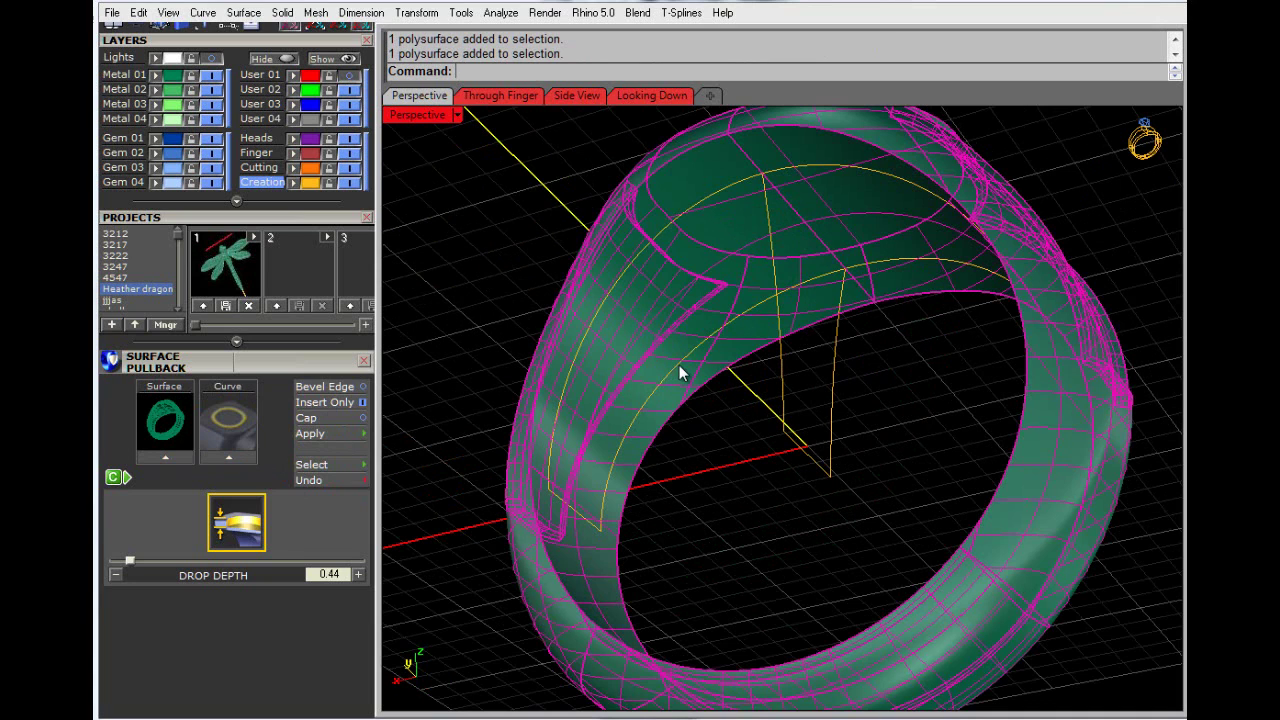
click(680, 372)
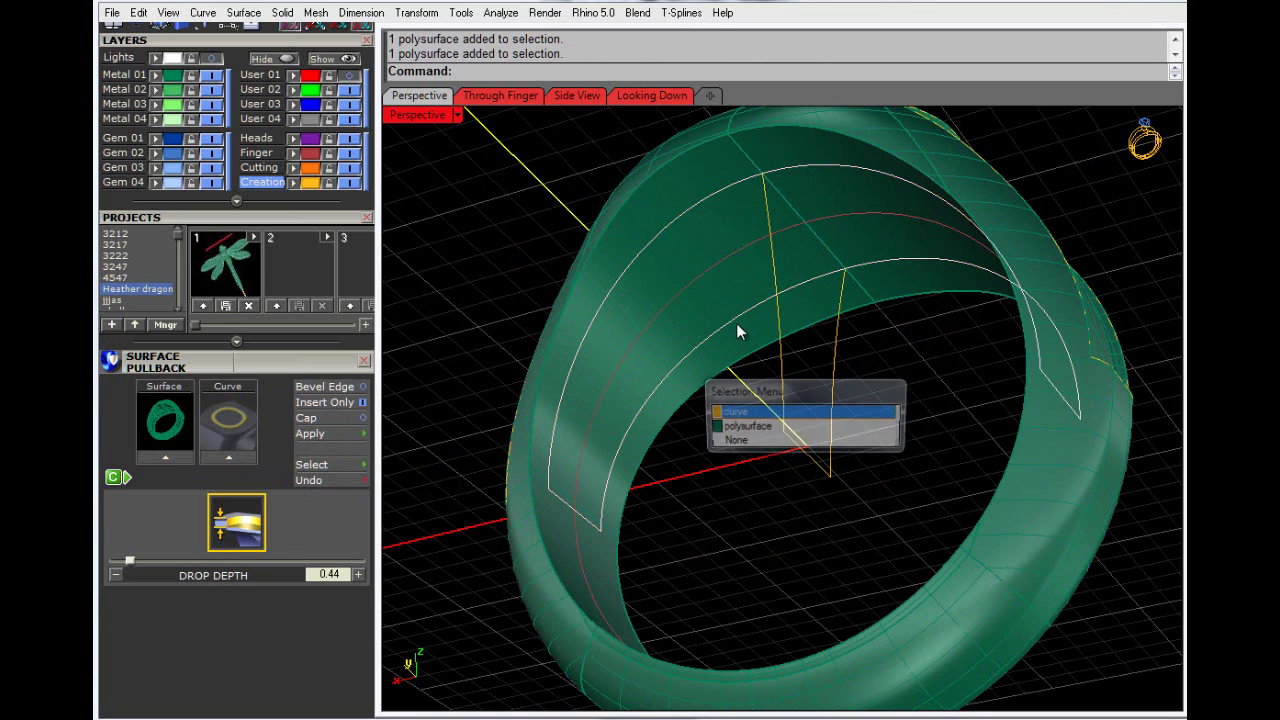
click(730, 410)
click(229, 458)
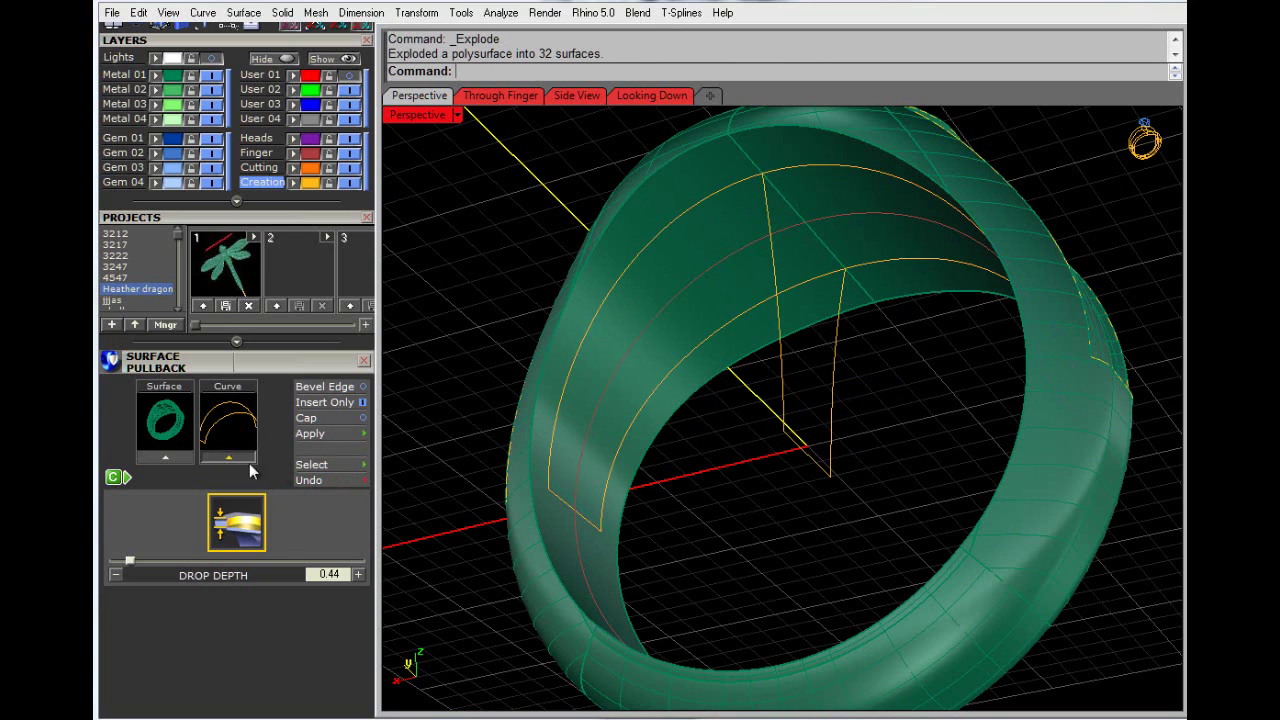
click(316, 433)
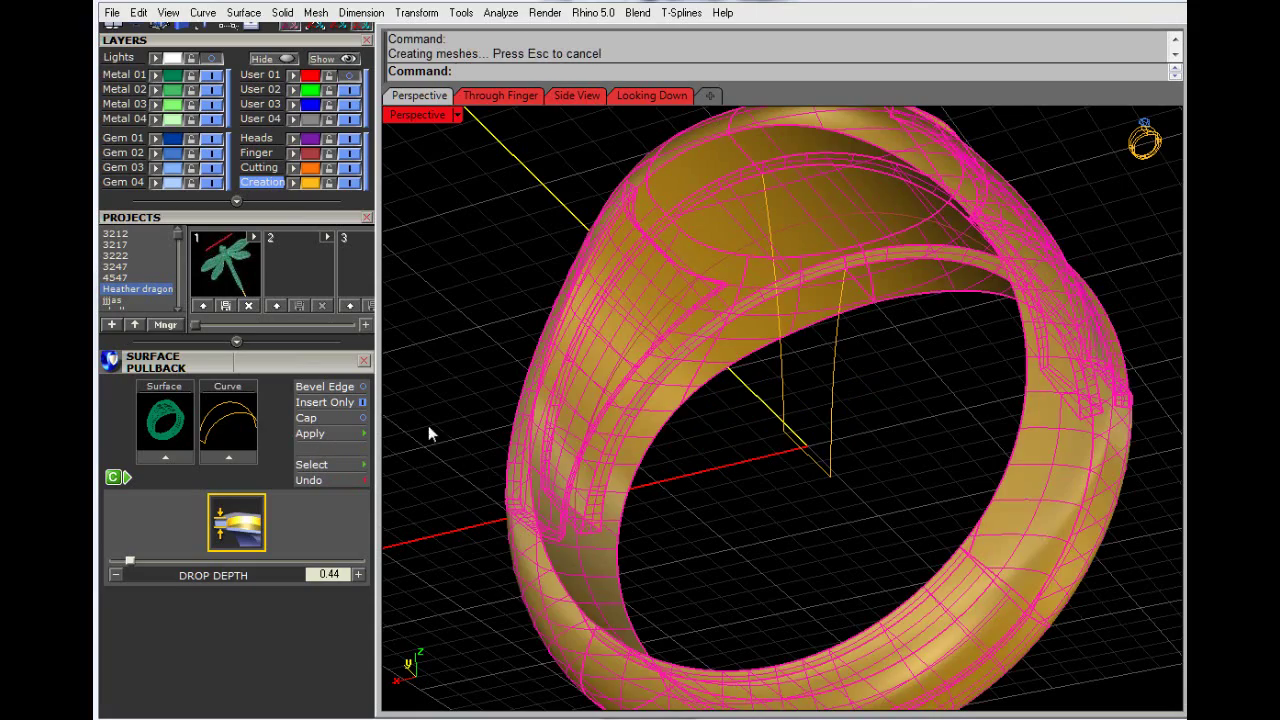
Step: Move the inside-recessed ring to the Metal 01 layer and delete the original flat outline at the ring's centre
click(156, 75)
click(545, 283)
right_drag(547, 290, 809, 400)
drag(747, 402, 748, 403)
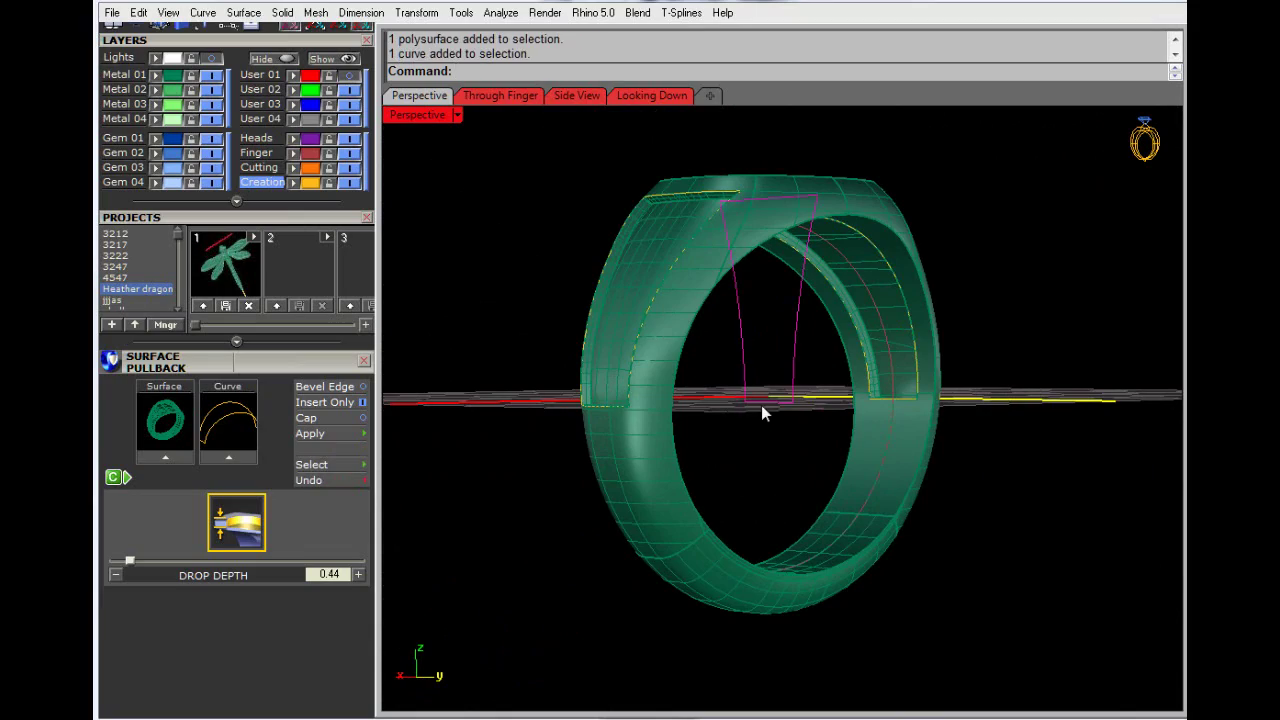
key(Delete)
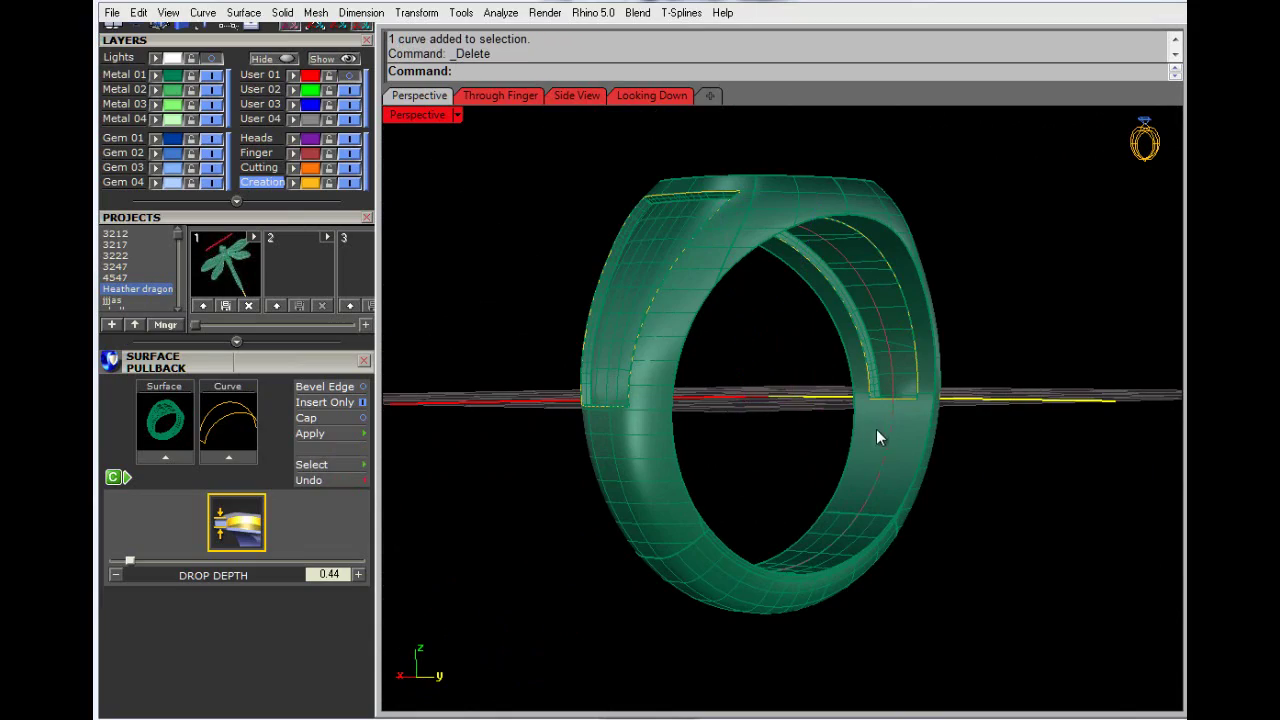
Step: Start a text object in the Looking Down view and enter the first name in capitals as its text
right_drag(876, 430, 418, 177)
double_click(410, 116)
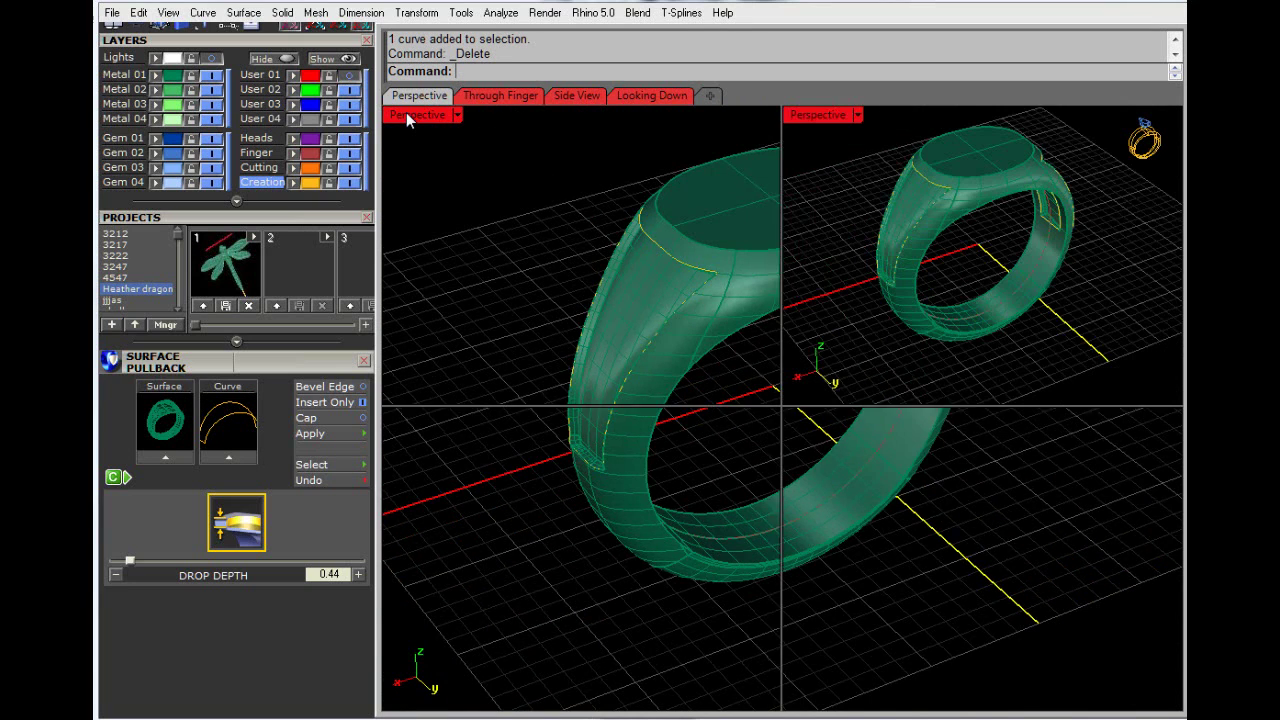
double_click(421, 117)
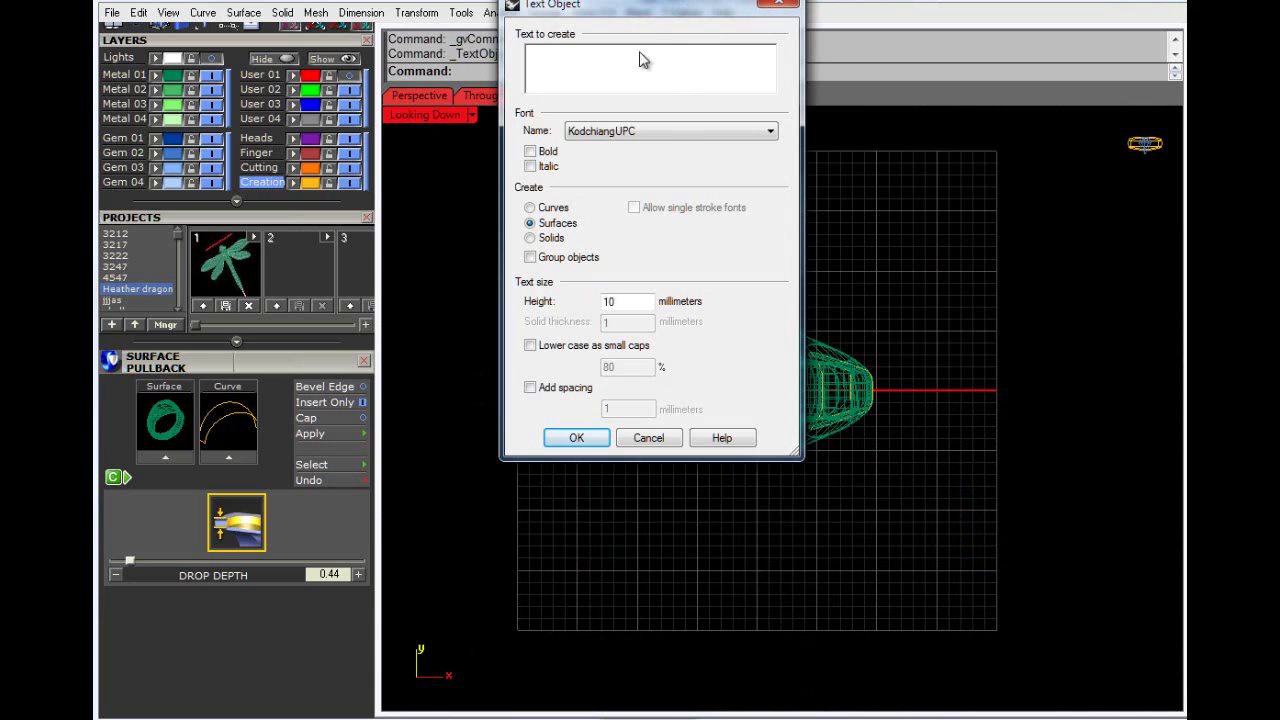
click(770, 131)
scroll(690, 200, up, 1)
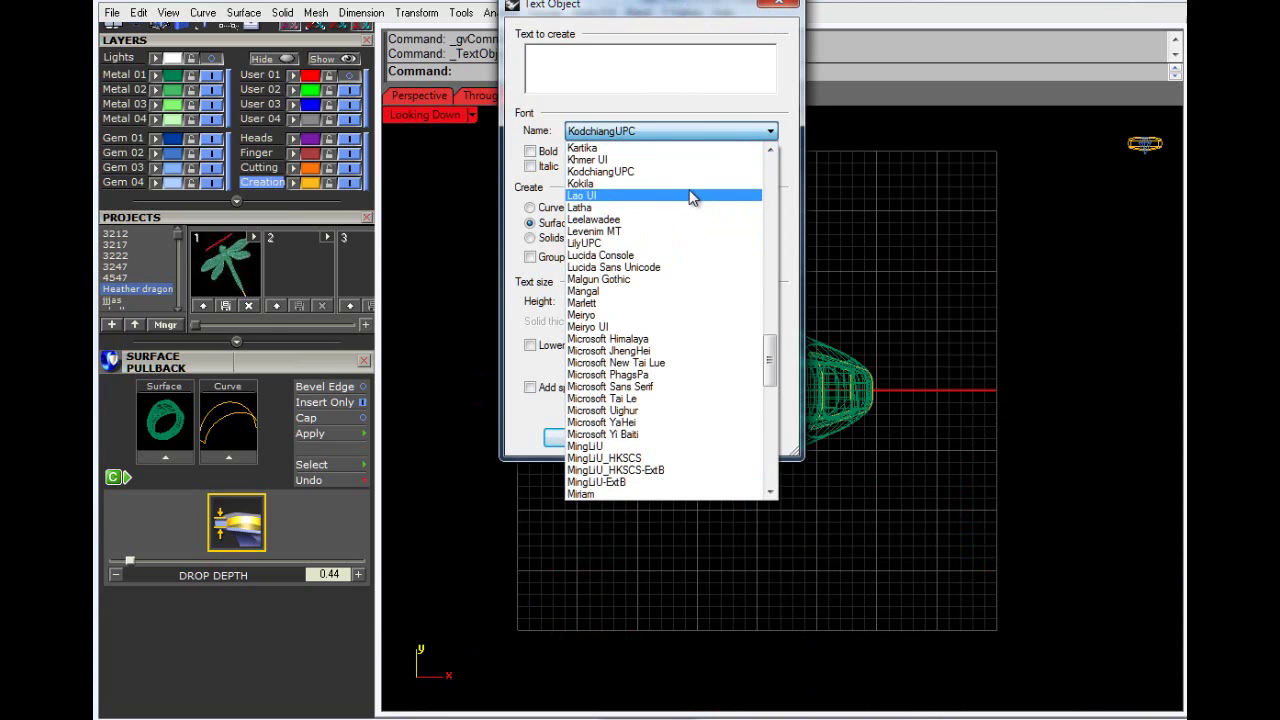
click(583, 70)
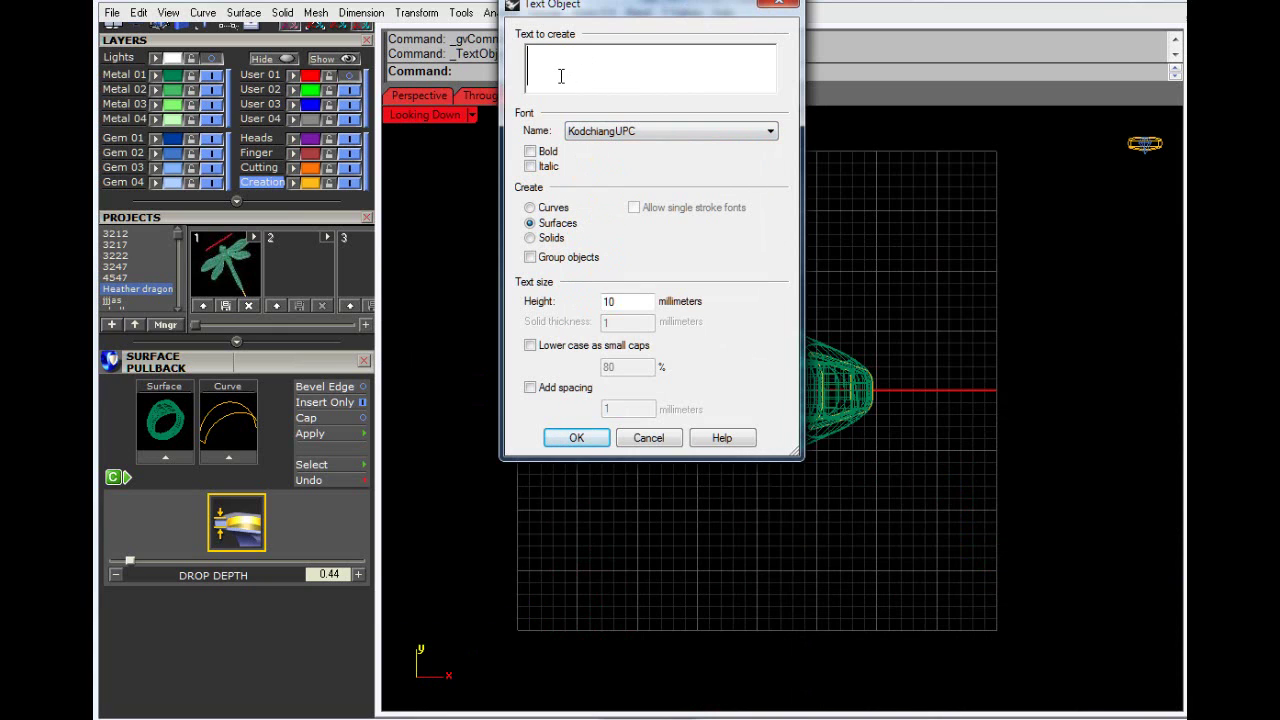
text(LISA)
Step: Try the Microsoft Sans Serif and Narkisim fonts on the text
click(766, 131)
scroll(677, 213, down, 1)
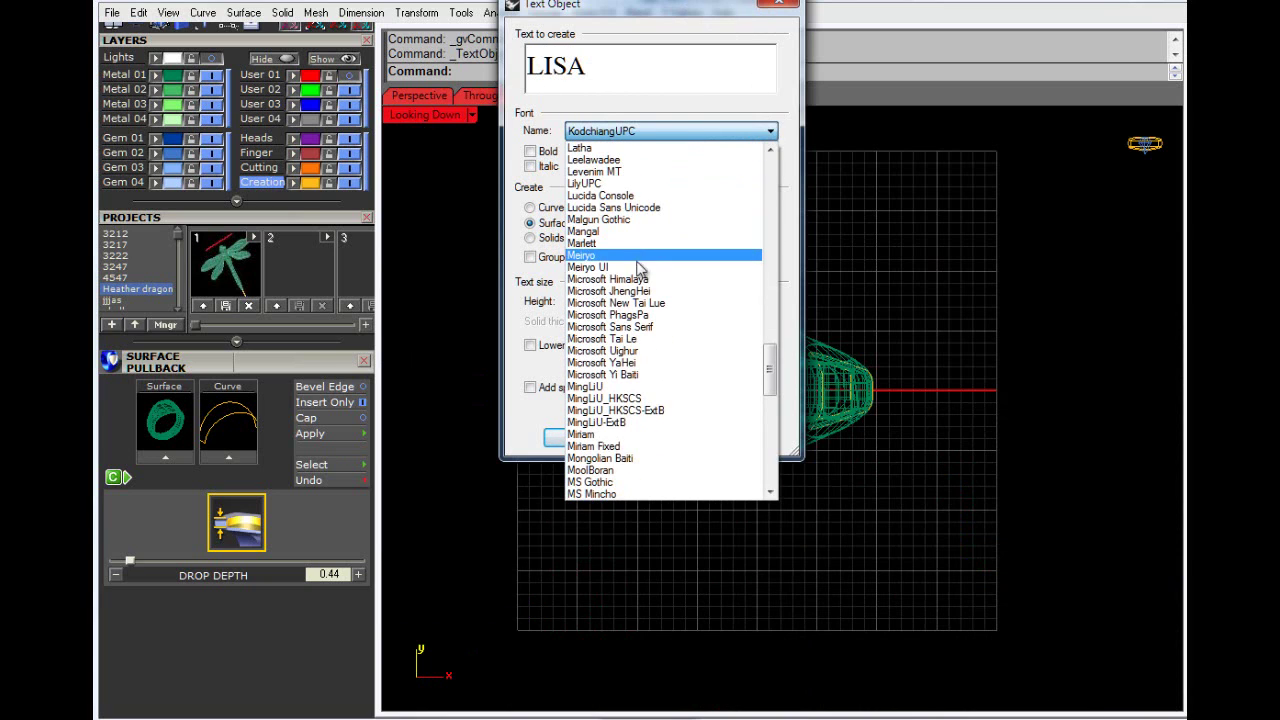
click(646, 327)
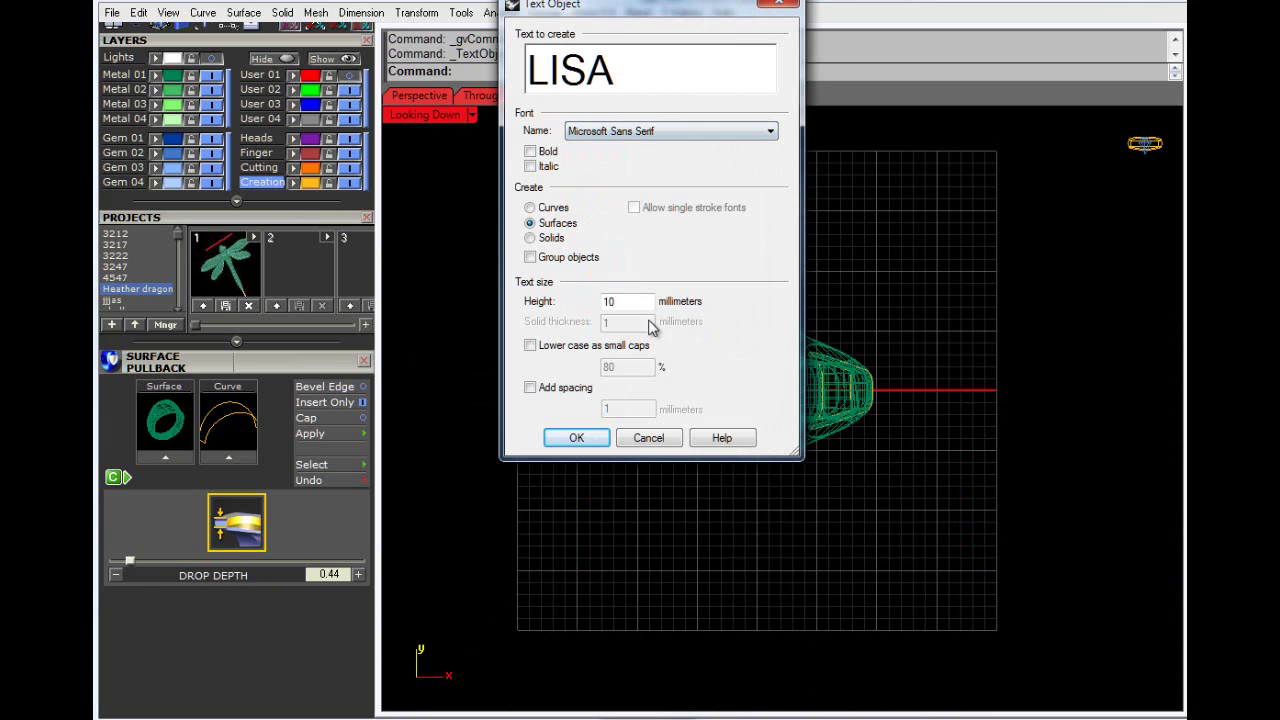
click(716, 137)
scroll(703, 176, down, 1)
click(694, 69)
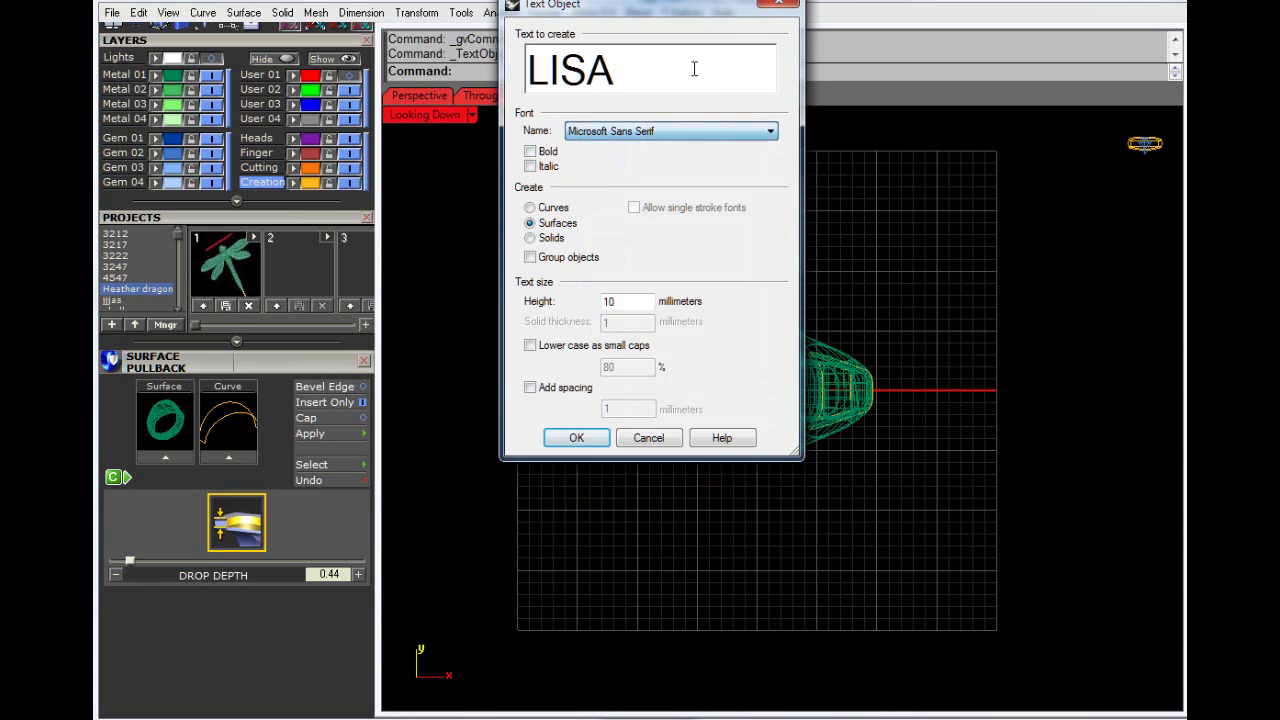
click(769, 133)
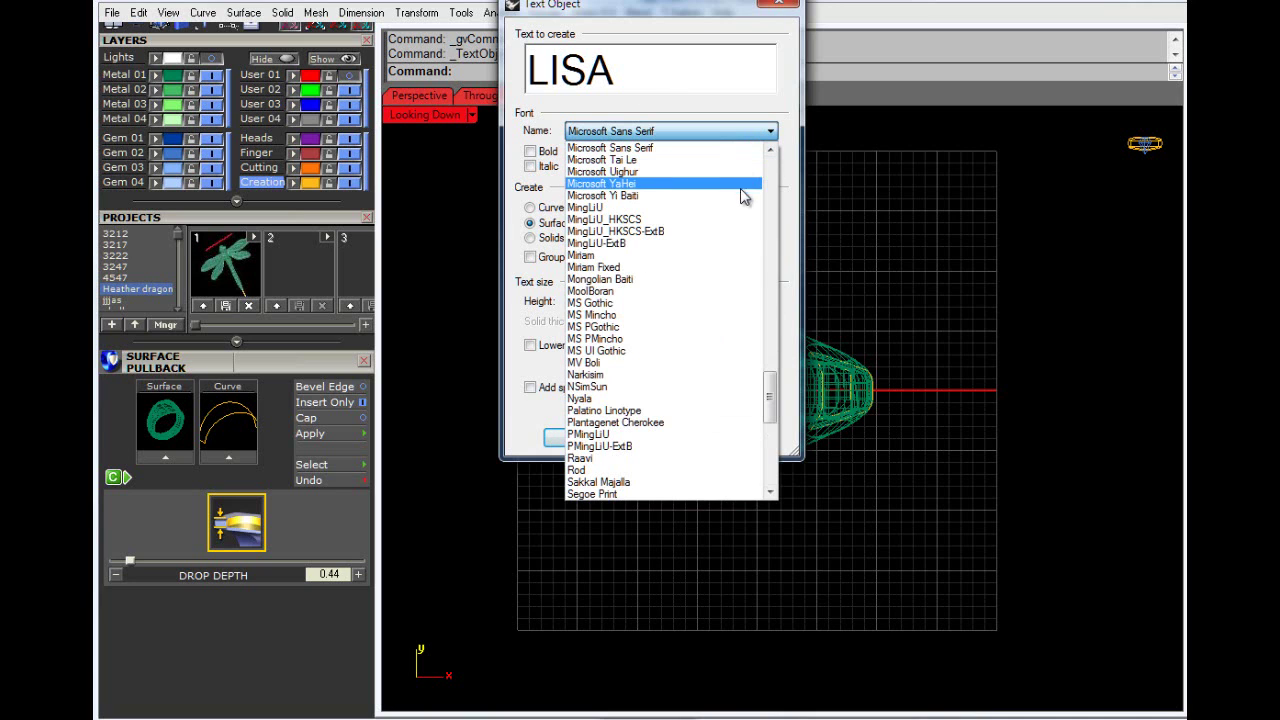
click(762, 376)
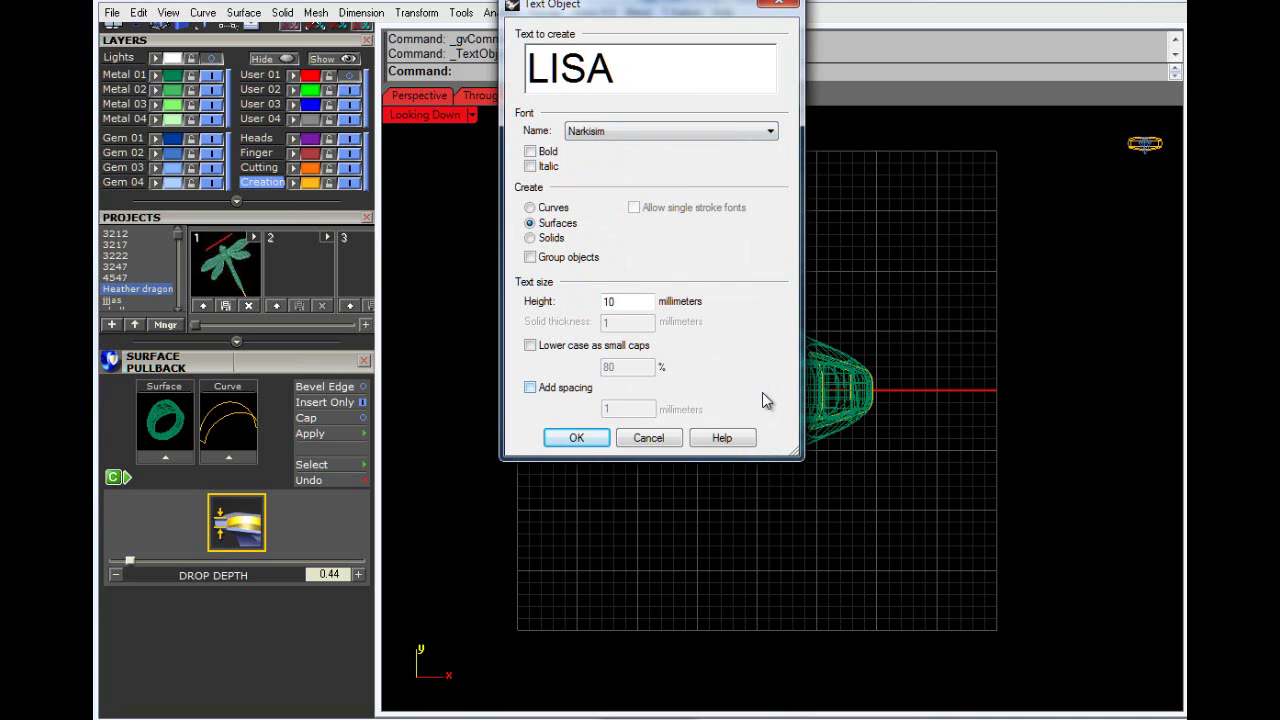
click(771, 134)
drag(772, 423, 762, 381)
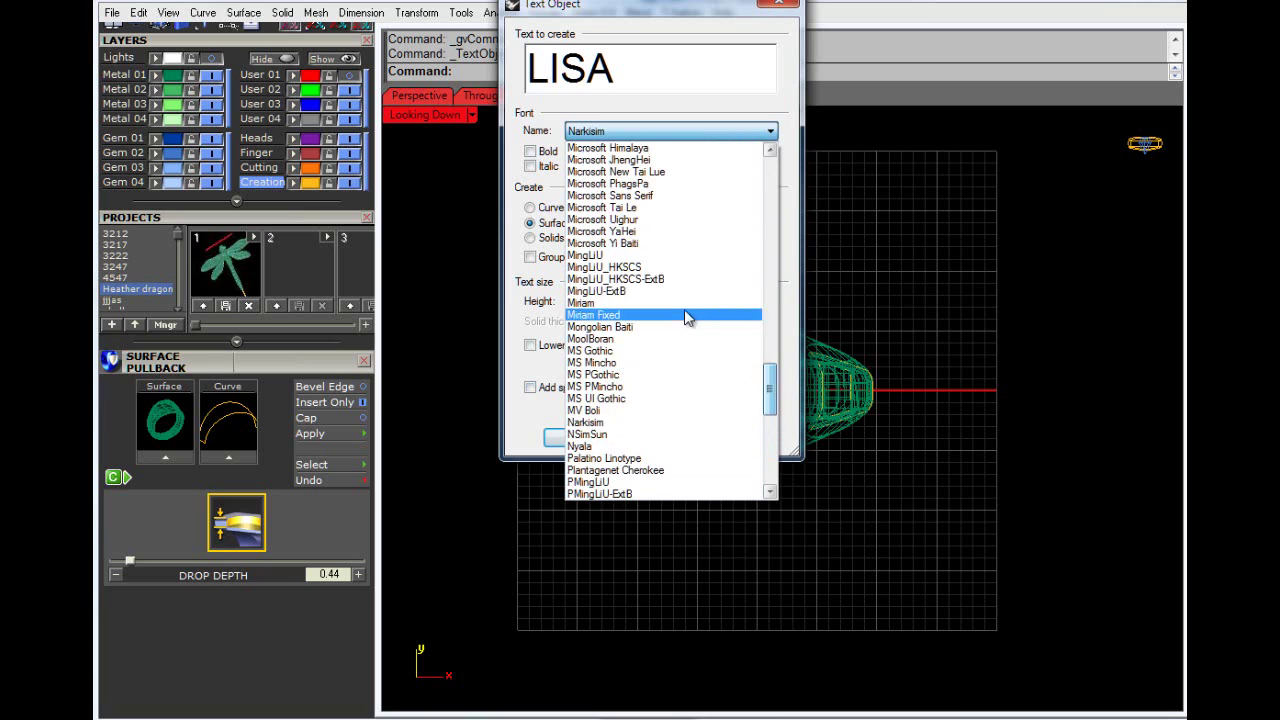
click(674, 70)
right_click(658, 76)
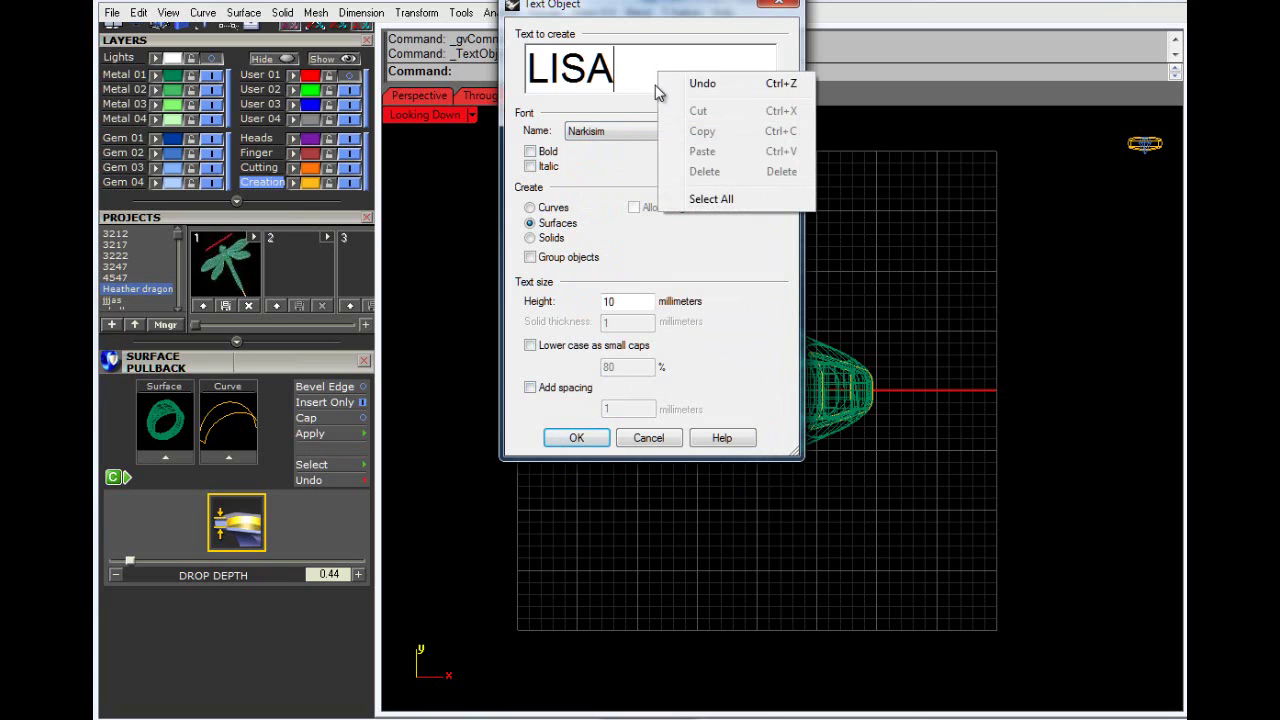
click(613, 134)
click(602, 92)
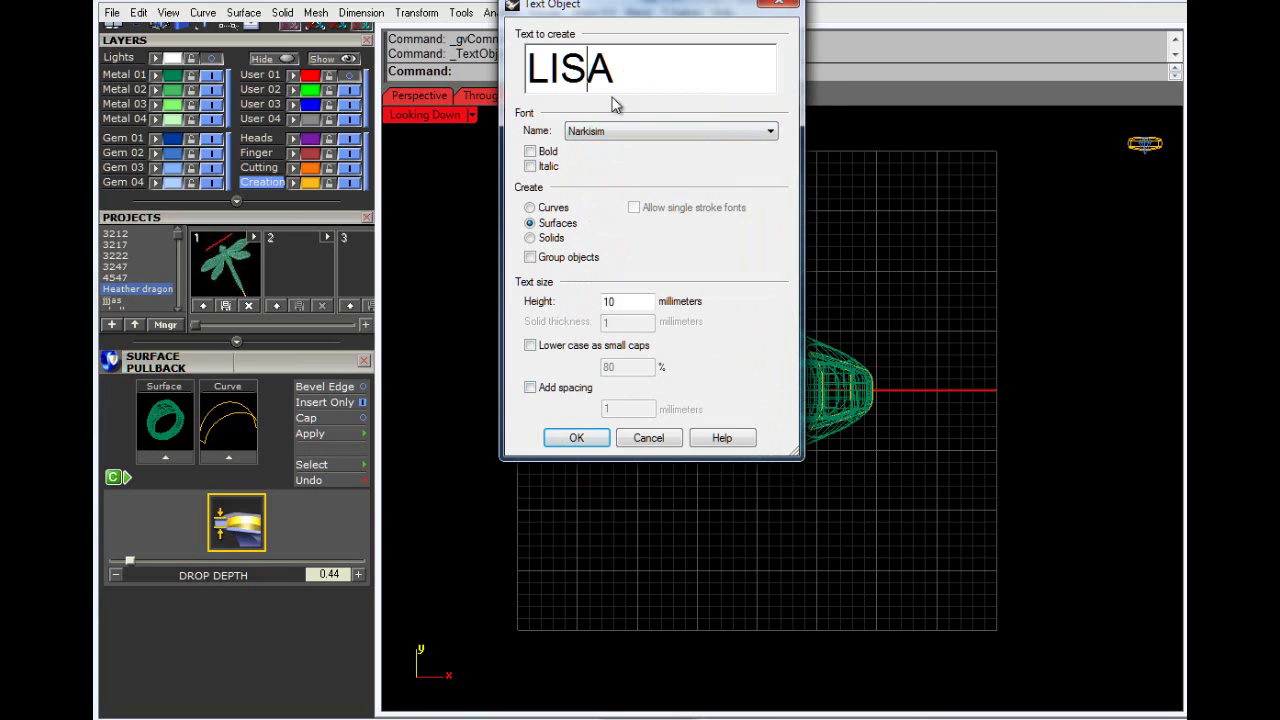
click(594, 134)
click(598, 175)
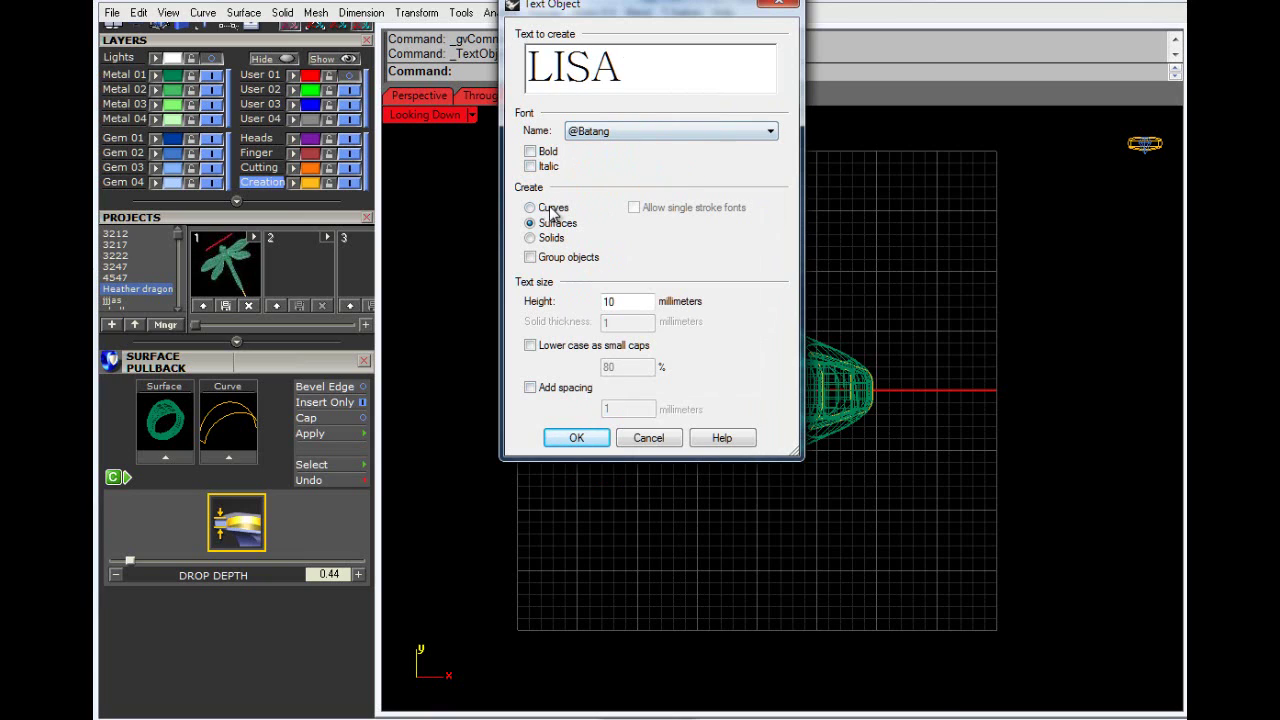
click(535, 240)
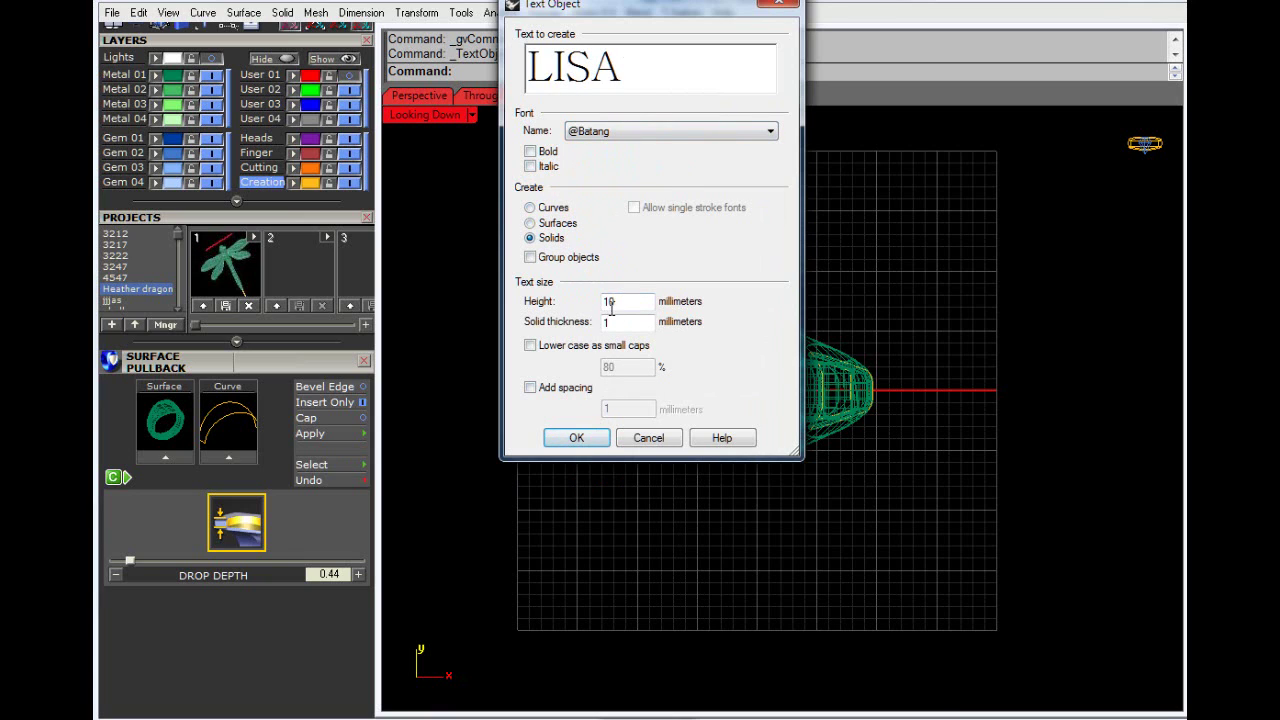
Step: Set the text height to 5 mm and place the solid lettering above the ring in the Looking Down view
drag(615, 302, 587, 310)
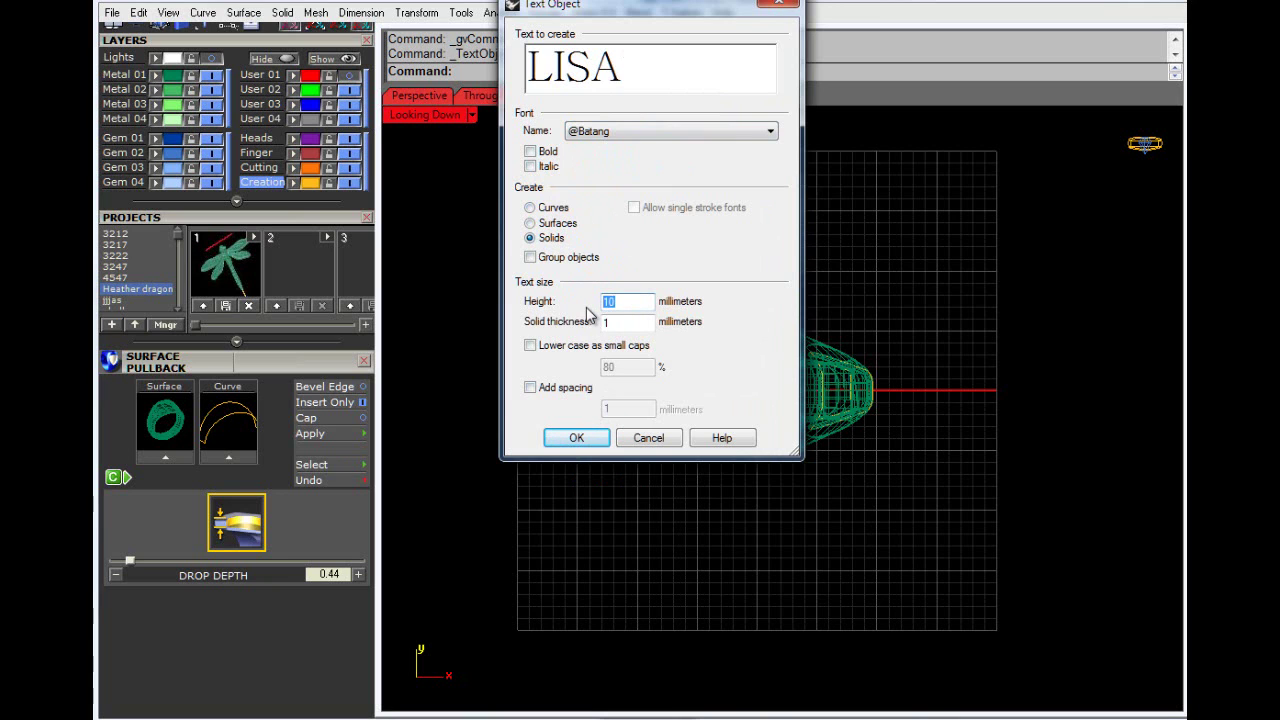
text(5)
click(577, 437)
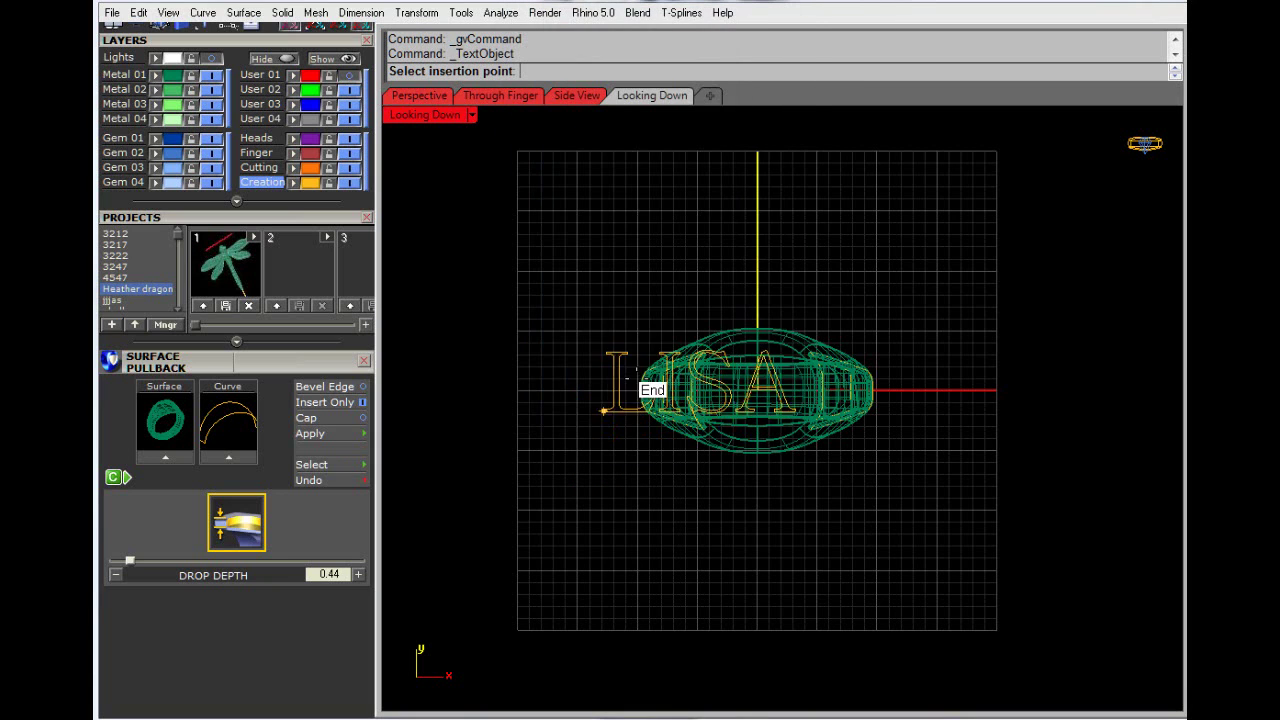
click(656, 241)
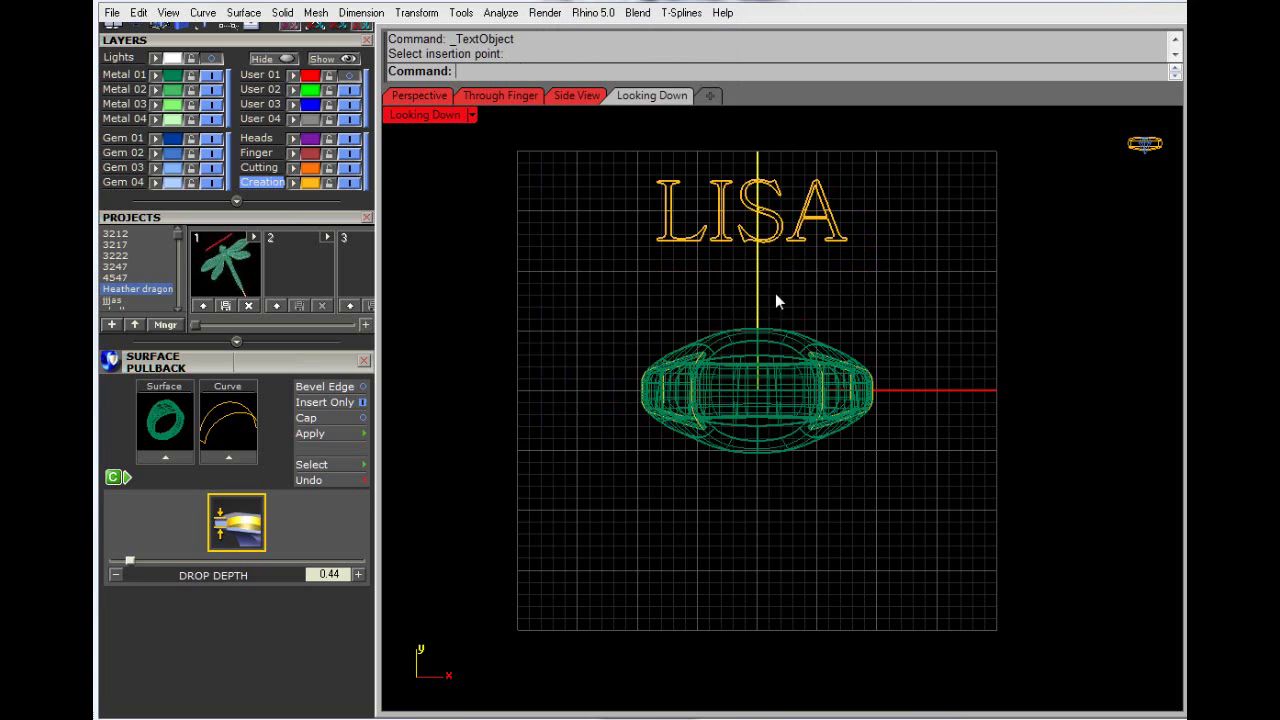
Step: Apply Cage Edit to the four solid letters using their bounding box, 4 points per direction and the Global region
scroll(770, 310, up, 3)
scroll(728, 319, down, 2)
drag(541, 233, 990, 422)
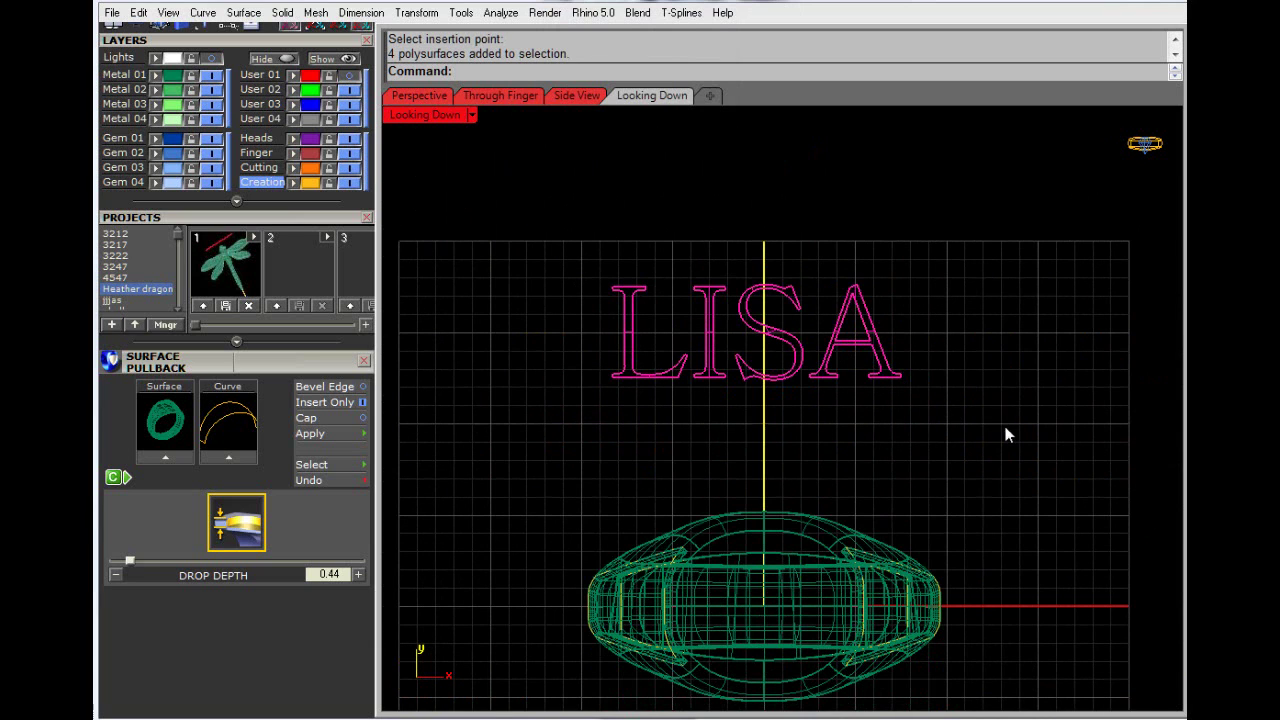
click(345, 14)
click(345, 12)
click(243, 12)
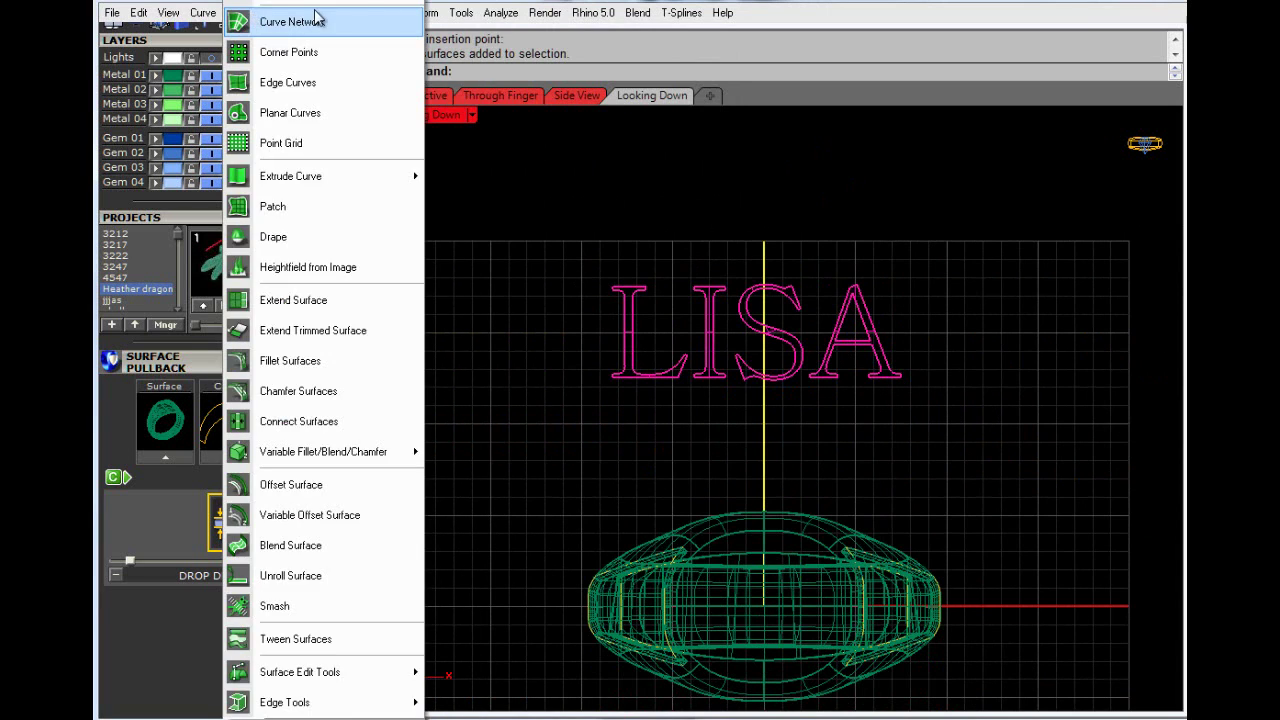
mouse_move(416, 12)
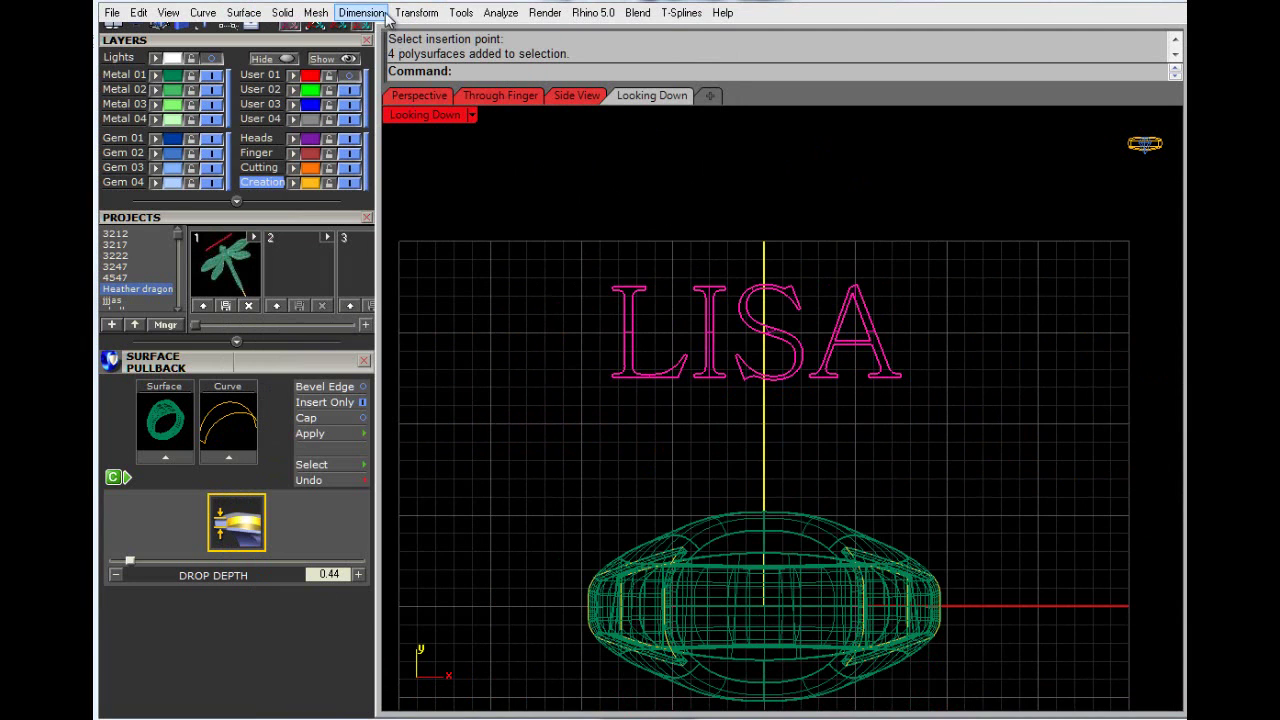
click(416, 12)
mouse_move(481, 637)
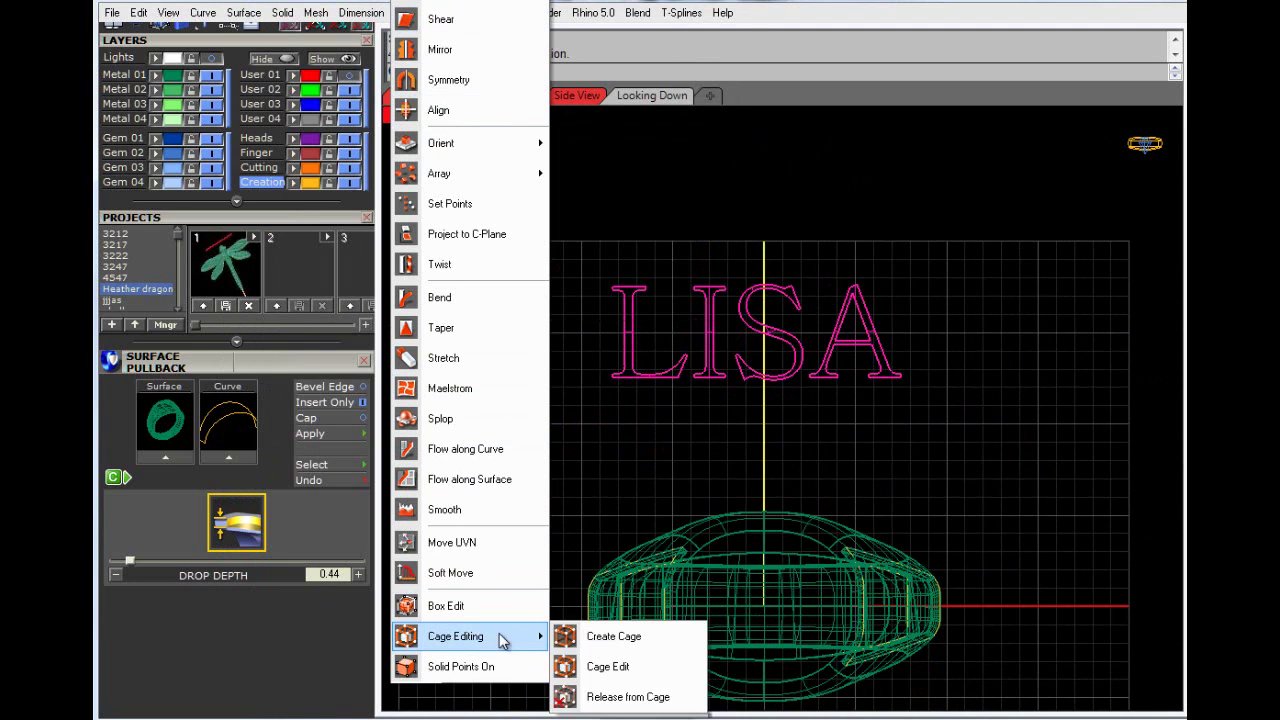
click(602, 663)
drag(628, 297, 1057, 449)
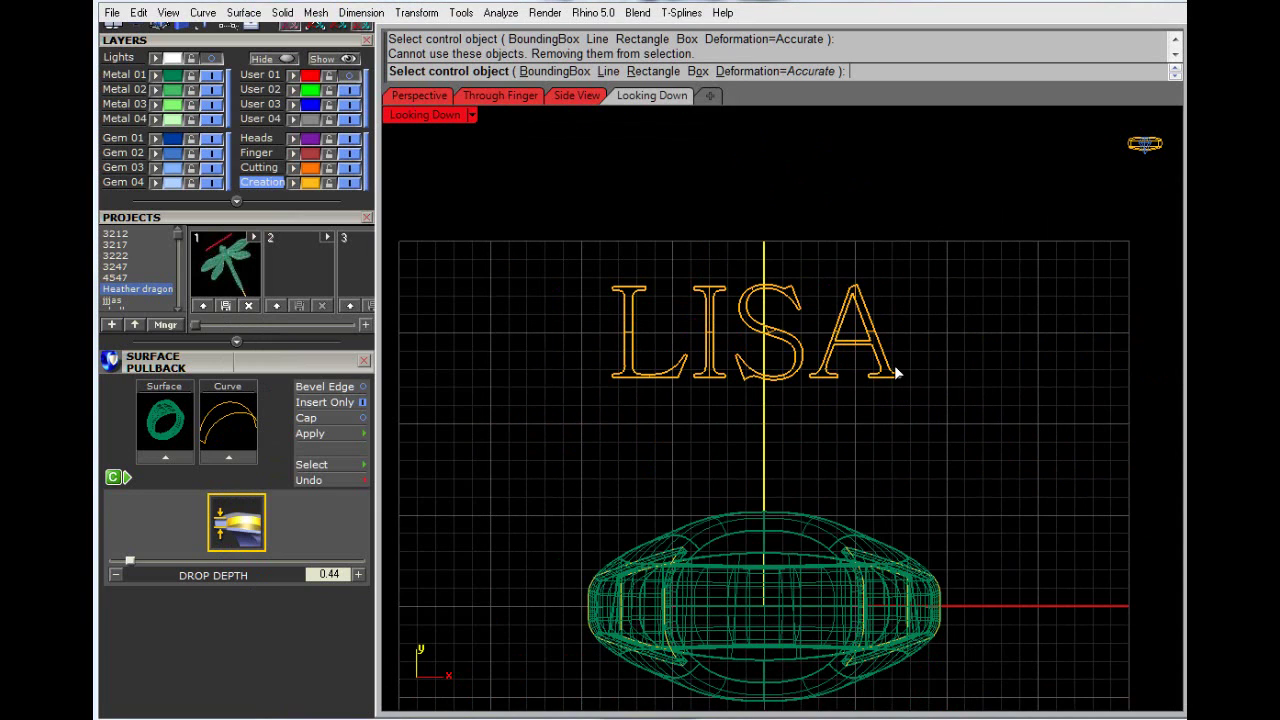
click(554, 71)
key(Return)
key(Return)
key(Return)
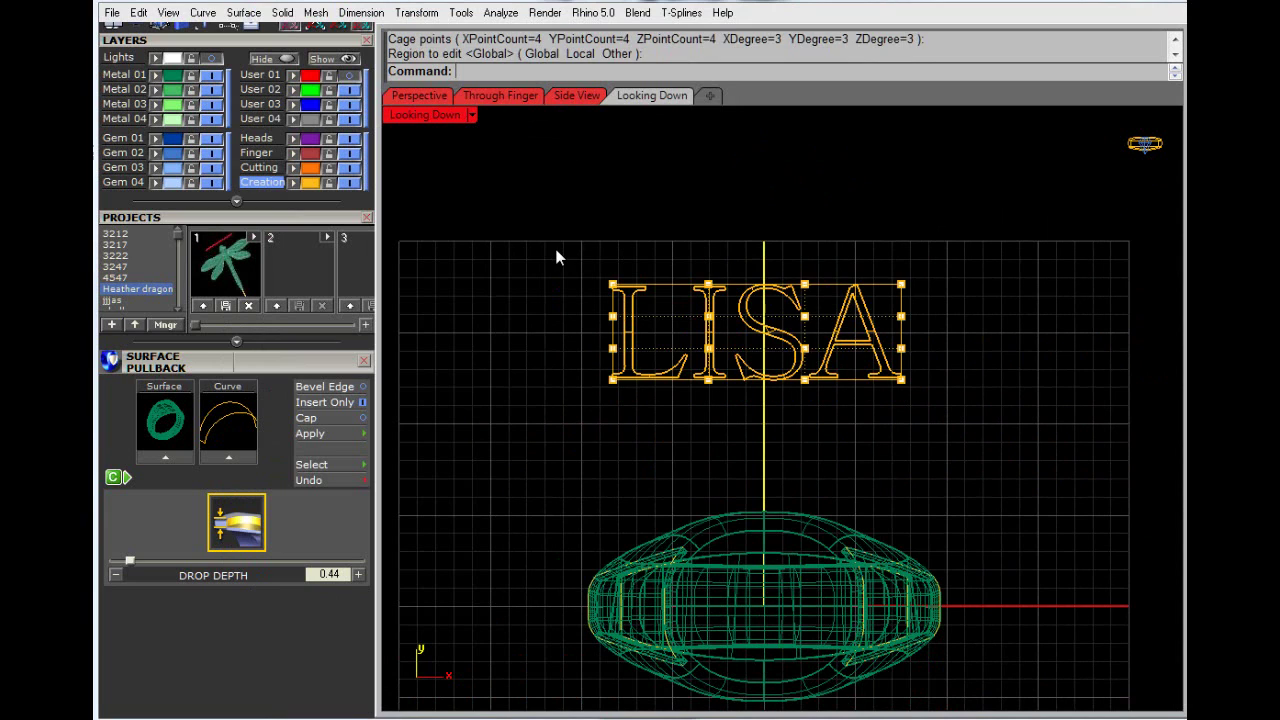
Step: Scale the cage points at both ends of the lettering vertically inward so the outer letters taper
drag(560, 258, 661, 476)
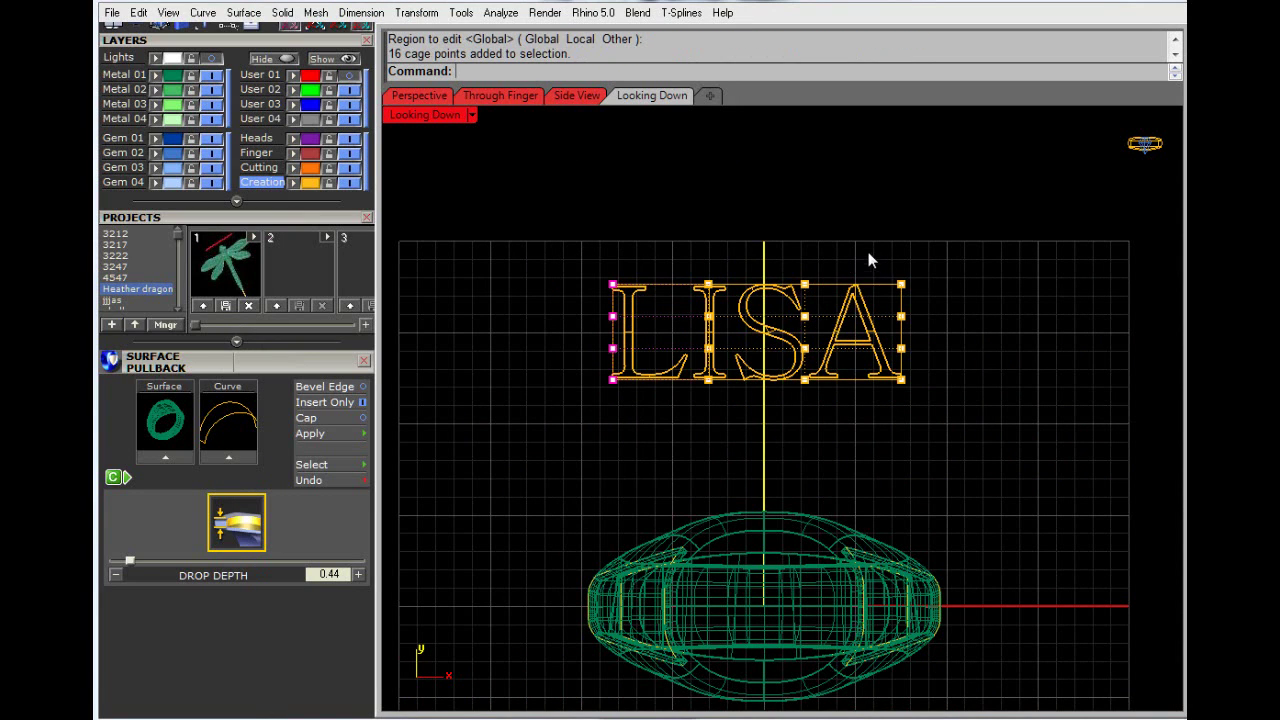
drag(868, 260, 967, 432)
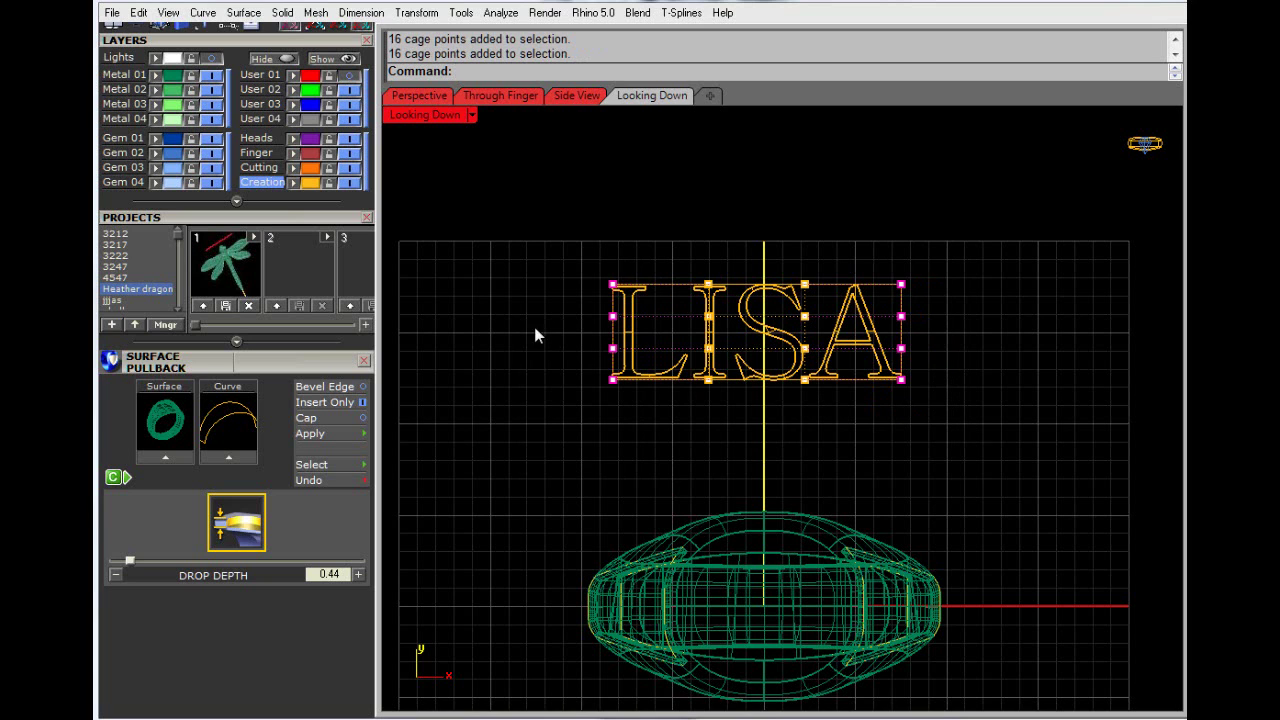
drag(355, 216, 345, 367)
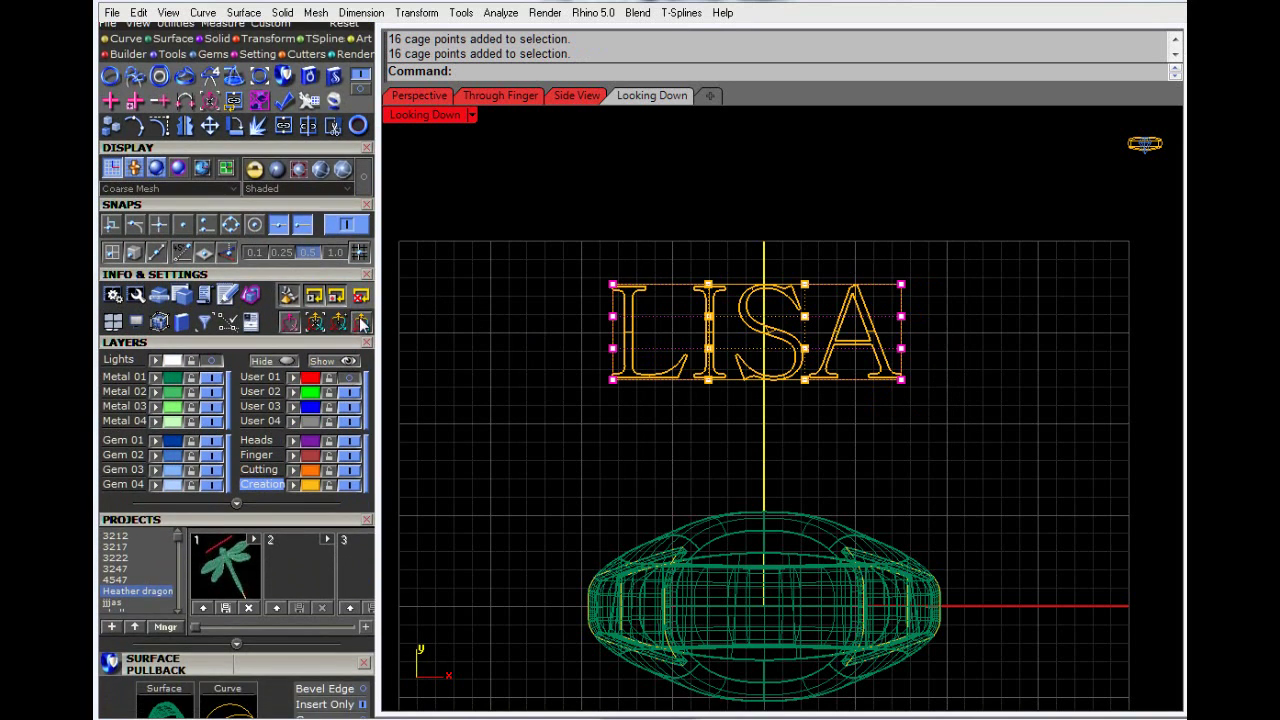
click(362, 321)
scroll(767, 362, up, 3)
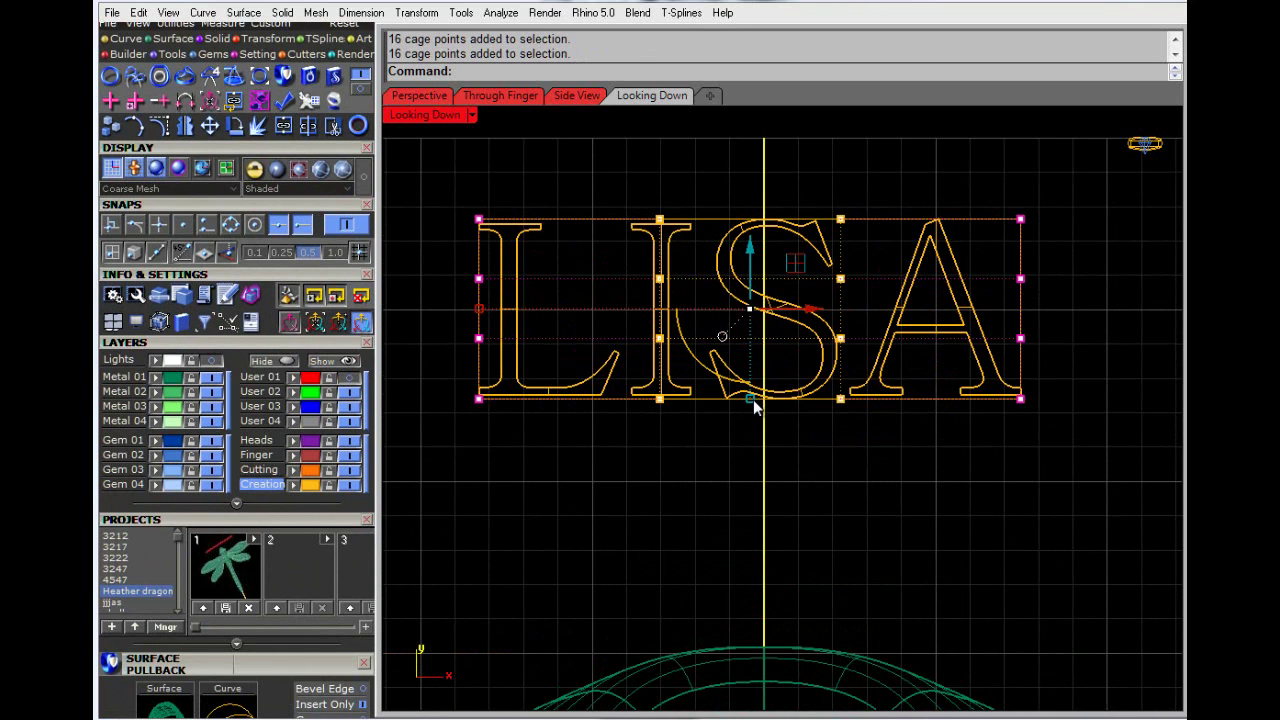
drag(750, 397, 750, 358)
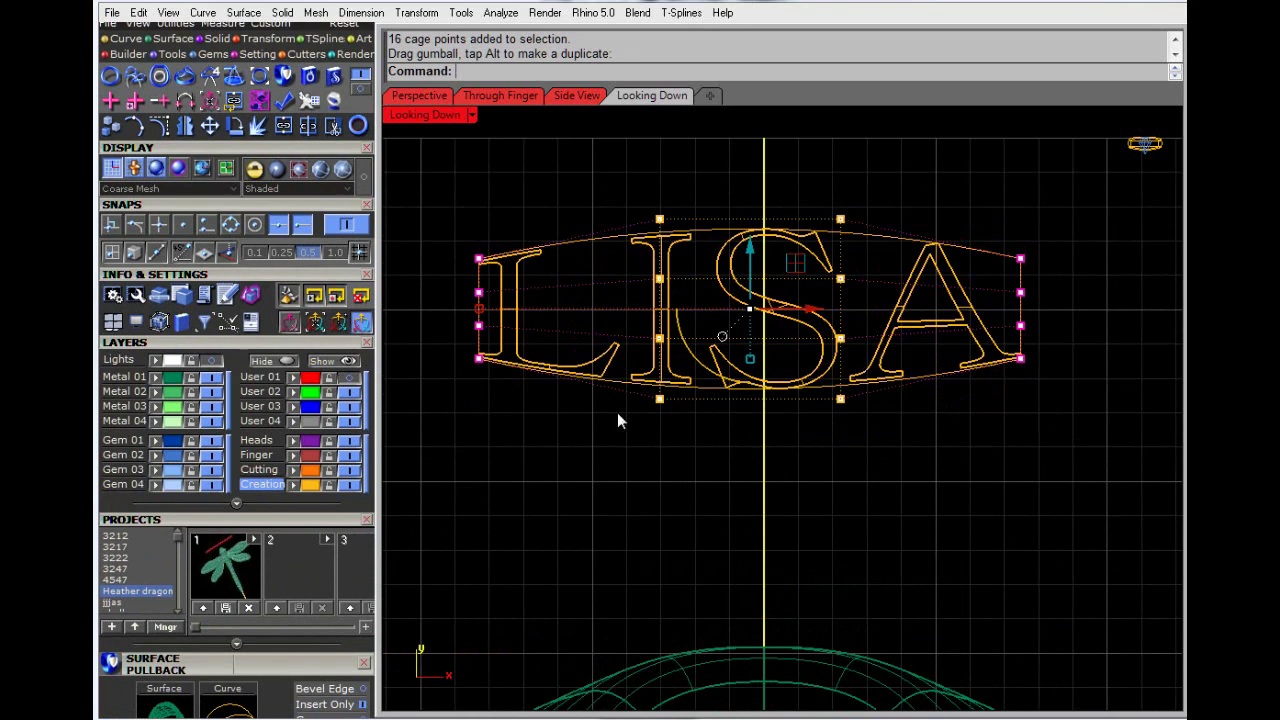
Step: Scale both end columns of cage points horizontally inward to shorten the lettering, and delete the cage
drag(484, 313, 528, 318)
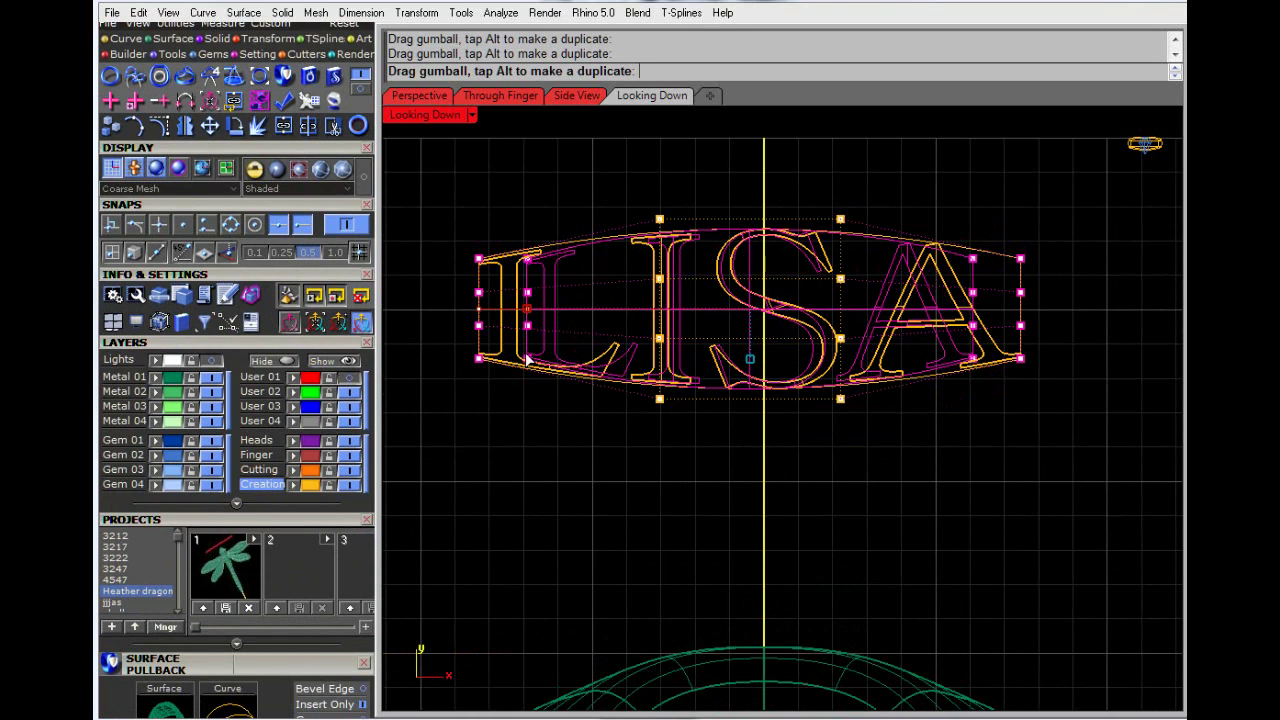
click(529, 481)
right_drag(559, 470, 557, 430)
key(Escape)
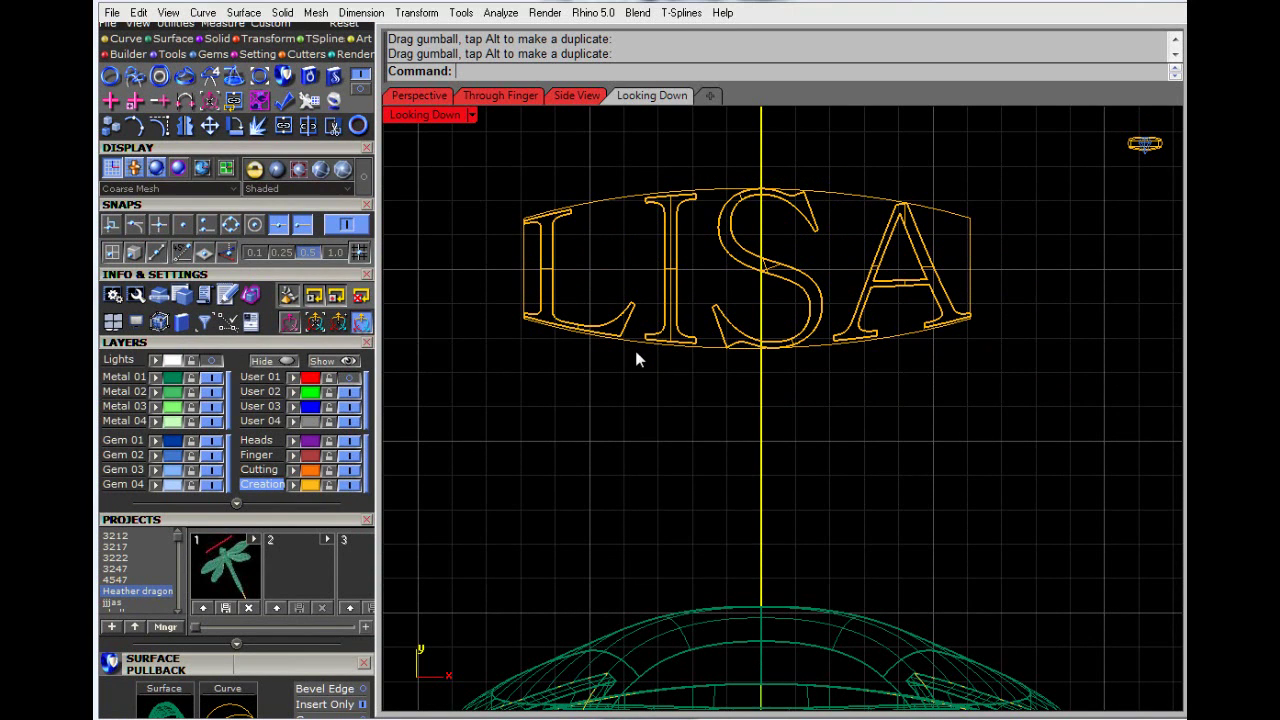
click(637, 342)
key(Delete)
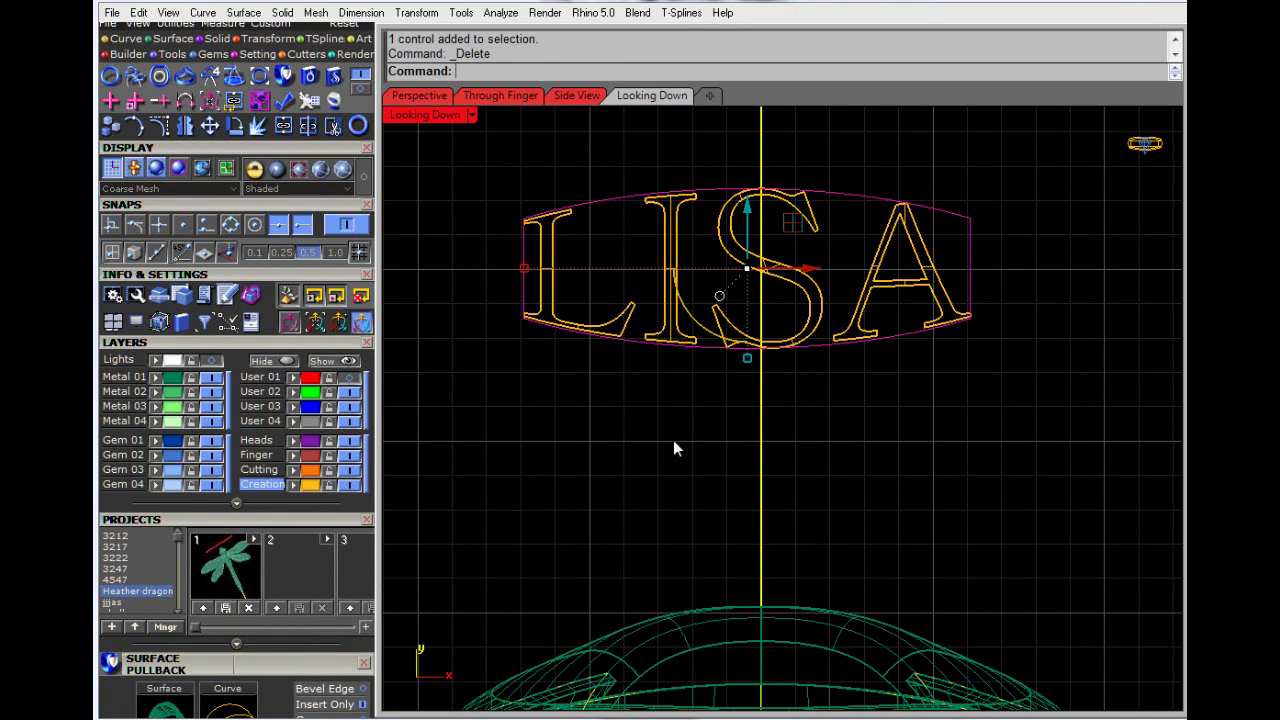
Step: Shift the last letter slightly closer to the letter before it
scroll(680, 395, down, 4)
right_drag(713, 366, 705, 348)
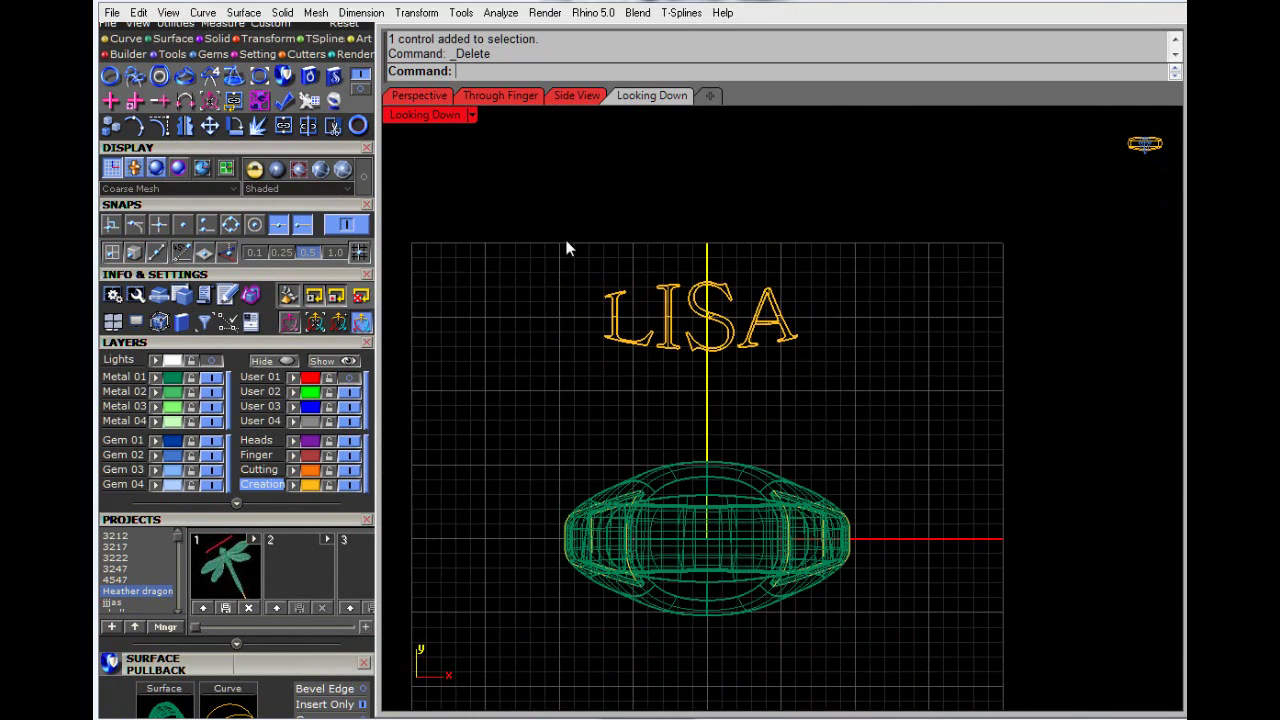
drag(580, 250, 830, 376)
scroll(740, 325, up, 3)
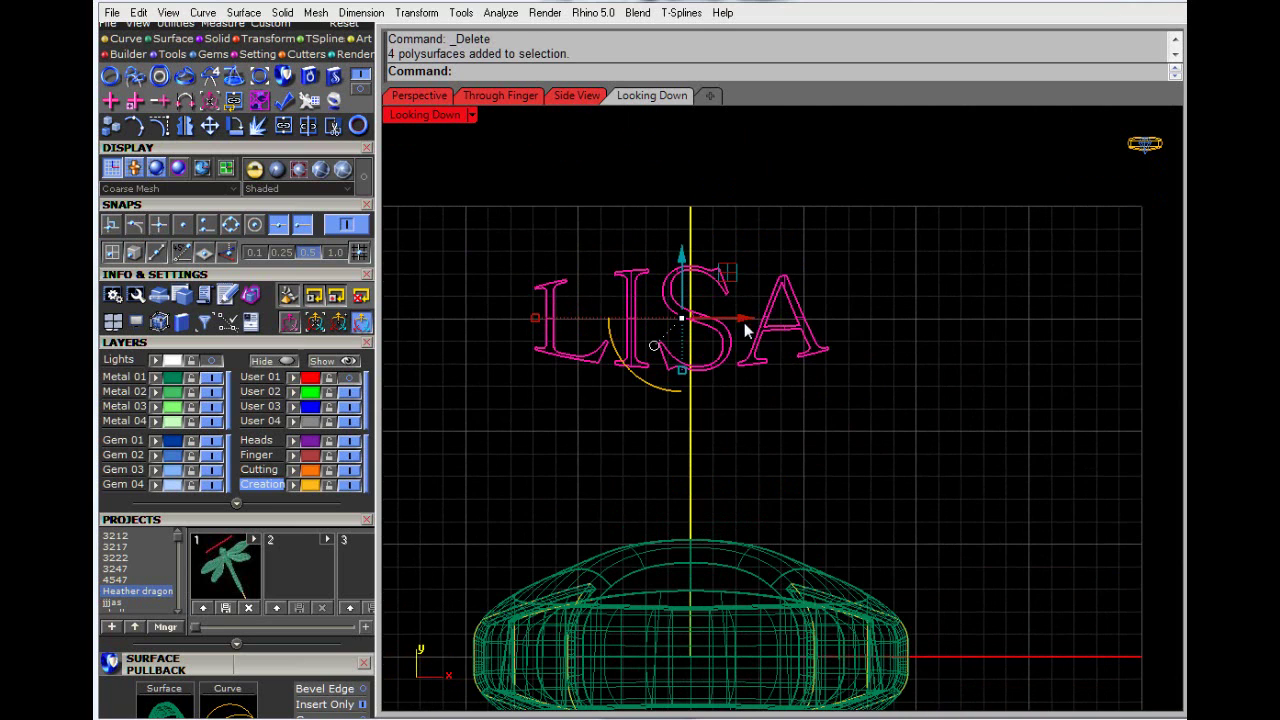
key(Escape)
click(800, 340)
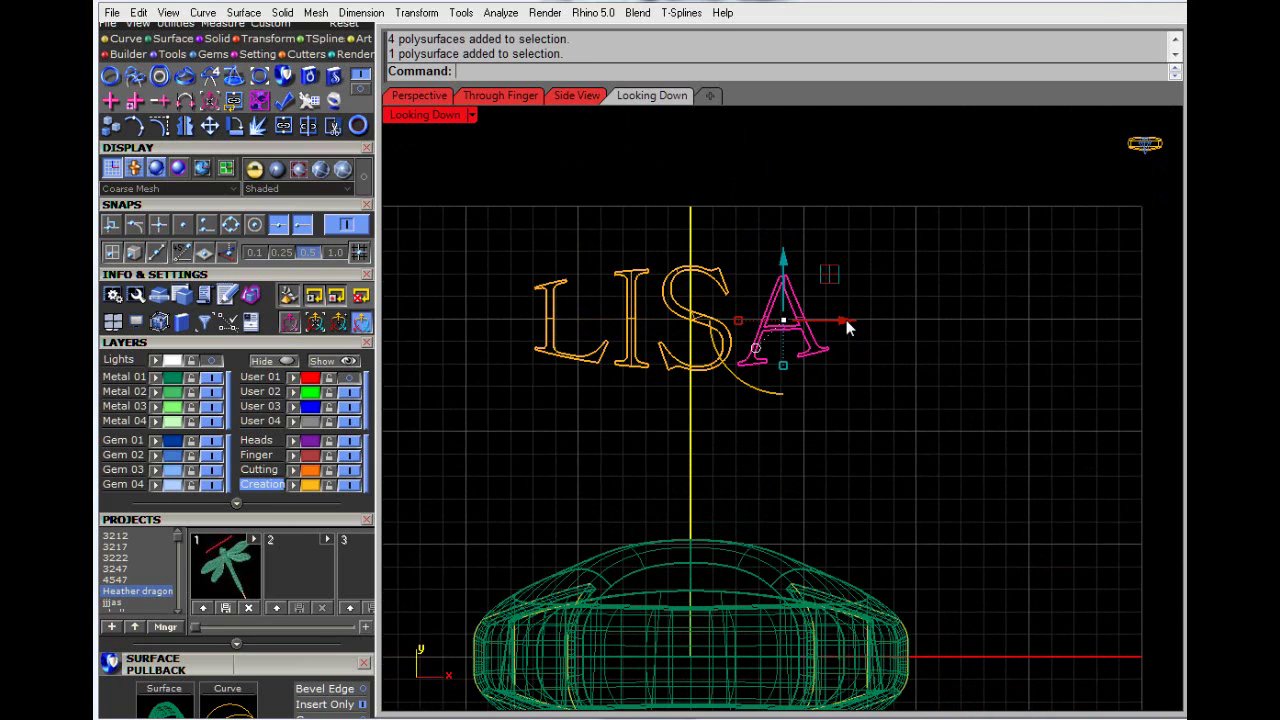
drag(846, 321, 837, 326)
click(907, 439)
right_drag(639, 344, 673, 338)
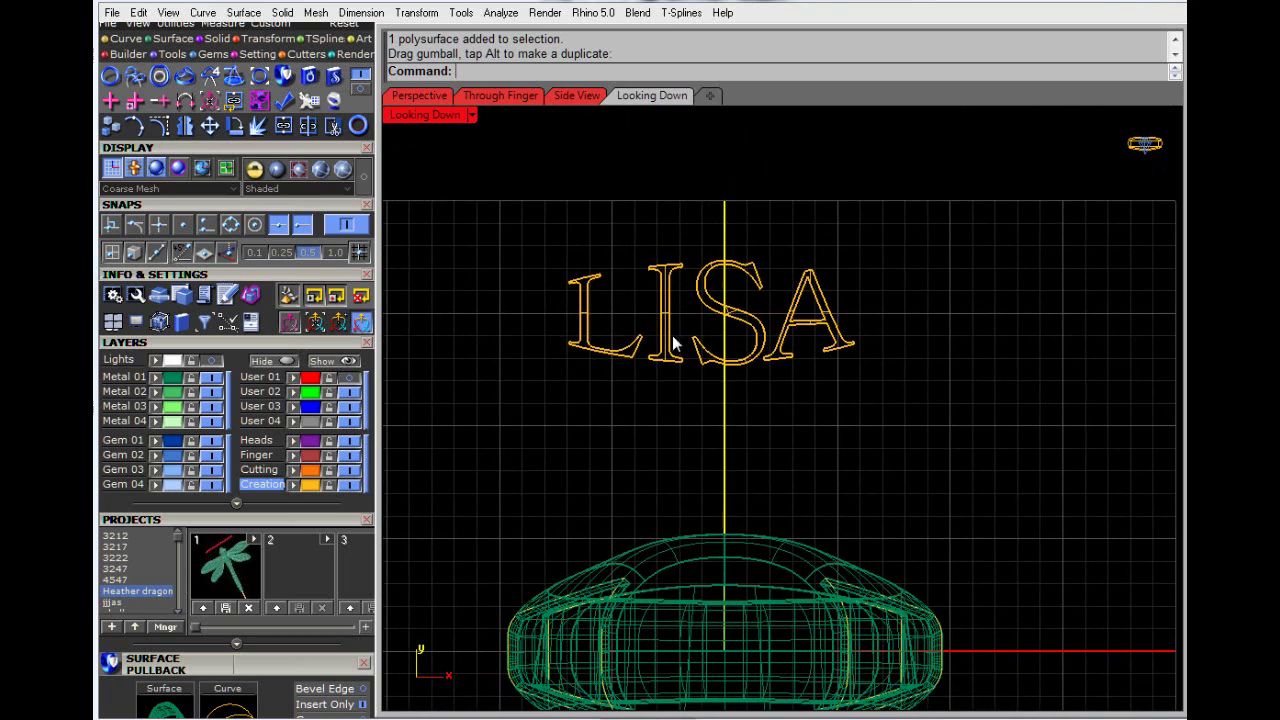
Step: Move all four letters onto the ring and centre them over its face in the Looking Down view
drag(536, 236, 918, 432)
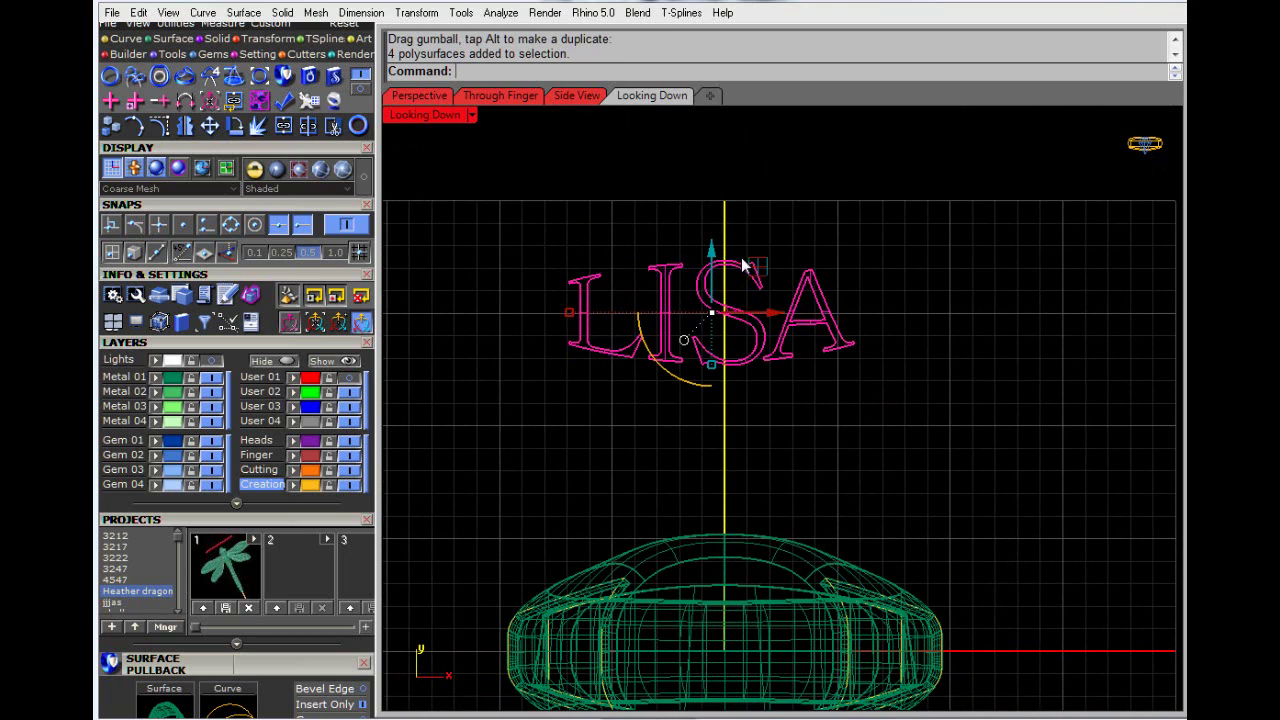
right_drag(620, 266, 624, 183)
drag(720, 178, 836, 513)
mouse_move(774, 564)
mouse_down()
mouse_move(800, 570)
mouse_move(781, 557)
mouse_up()
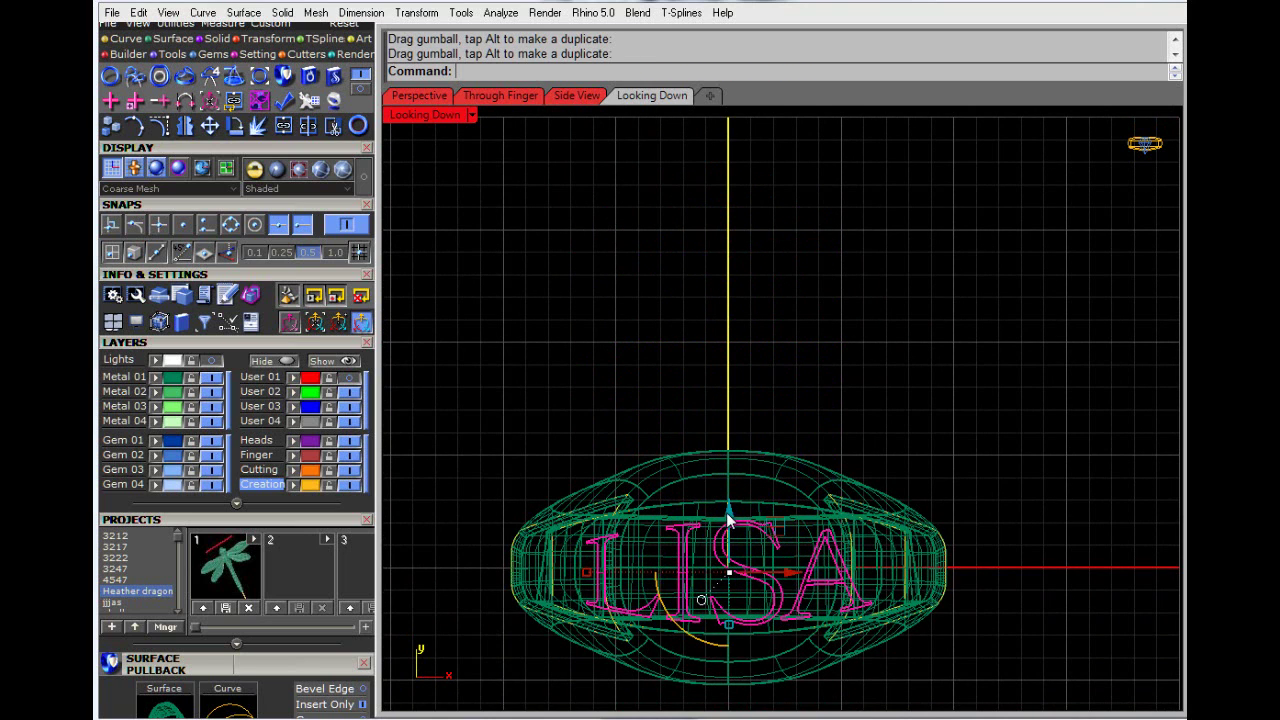
drag(729, 519, 729, 509)
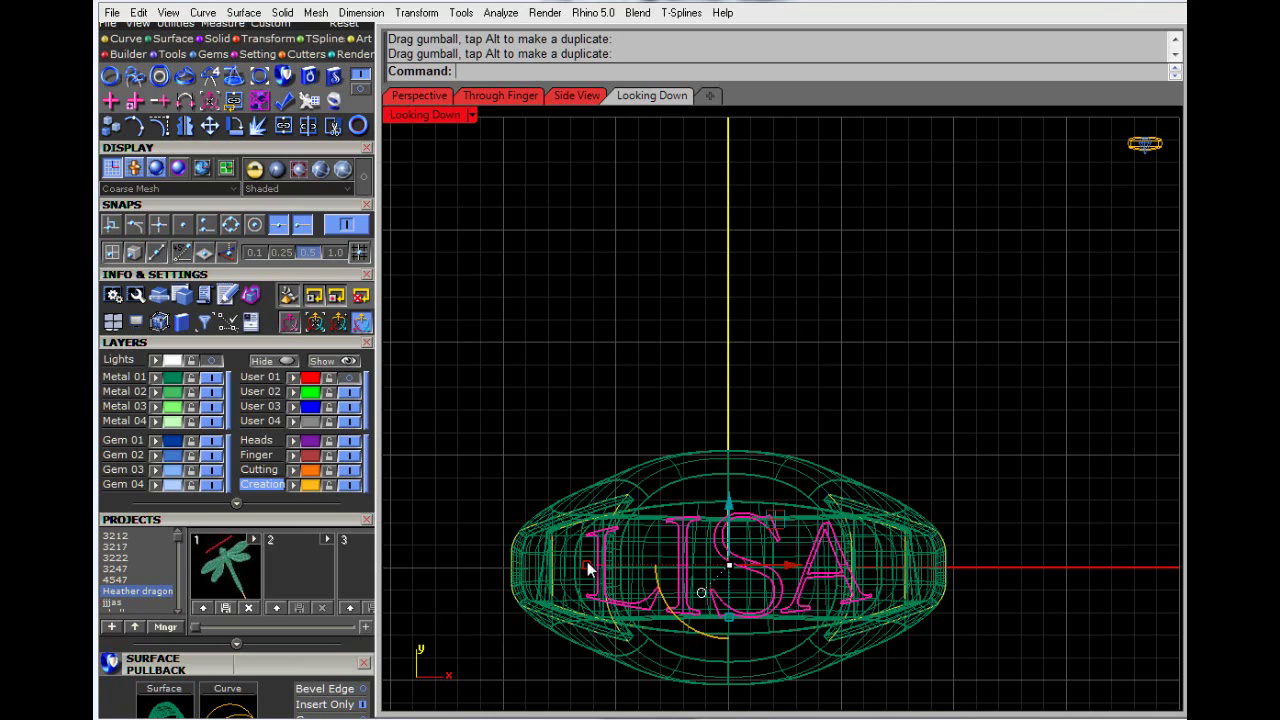
Step: Scale the lettering down uniformly, stretch its height to fill the ring's face, and recentre it
shift+drag(588, 568, 640, 566)
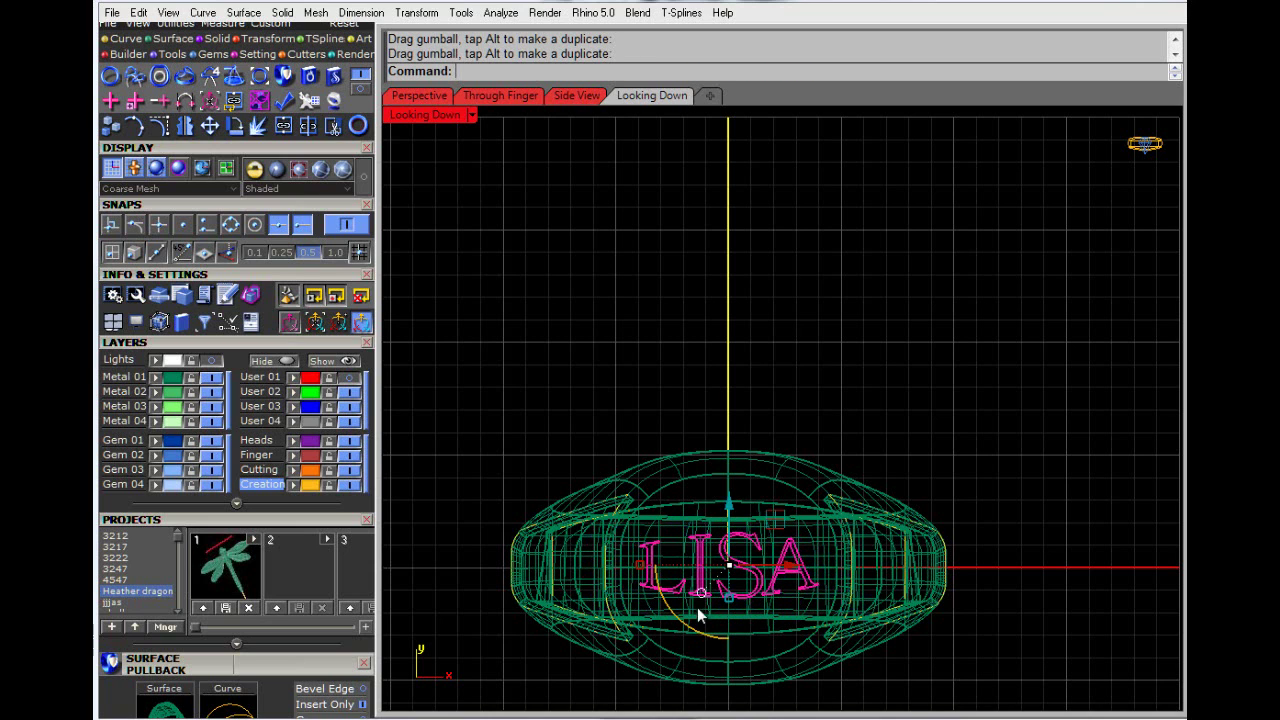
drag(719, 596, 722, 632)
drag(789, 560, 794, 561)
drag(730, 503, 732, 505)
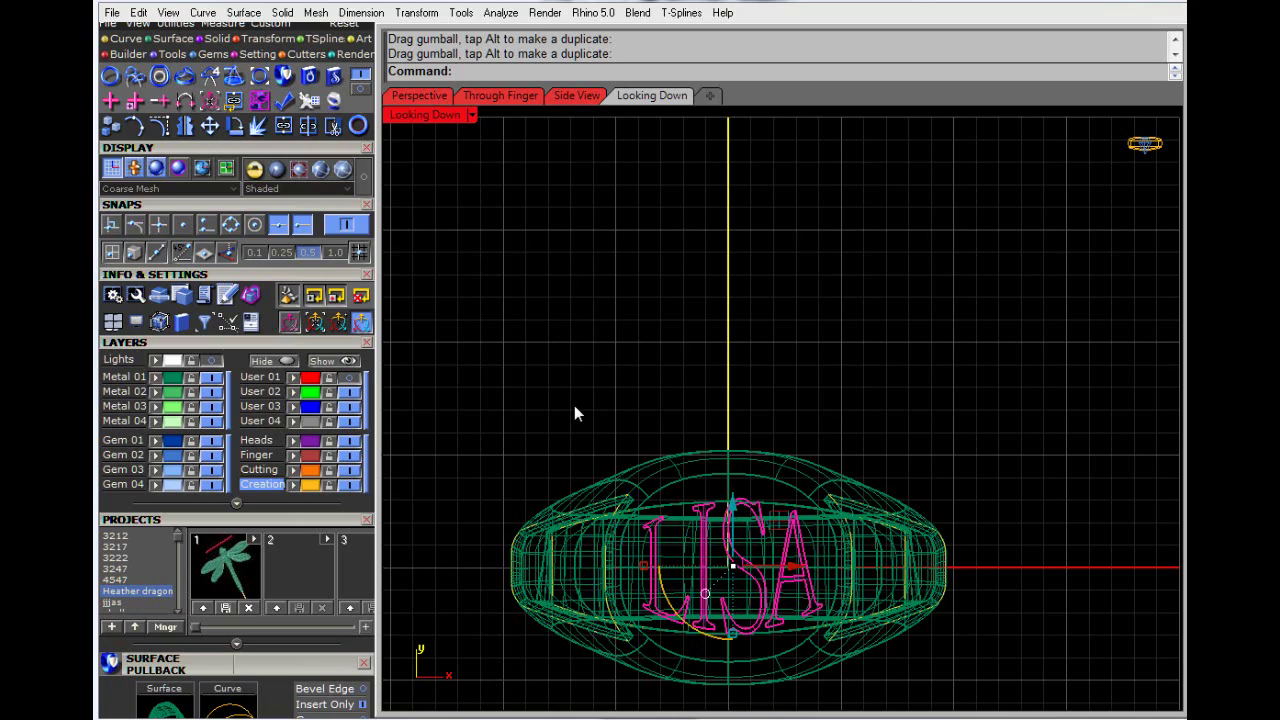
Step: Raise the lettering to the ring's flat top in the Perspective view
scroll(574, 406, up, 8)
scroll(600, 350, down, 10)
double_click(424, 117)
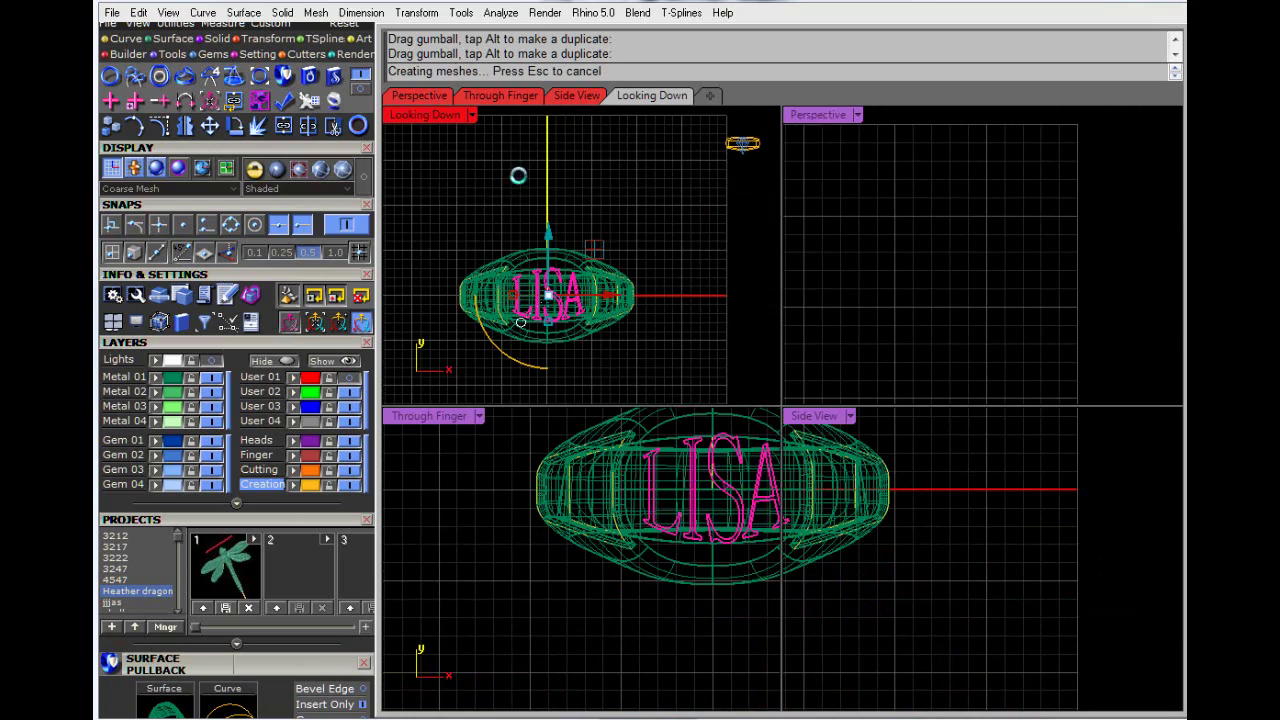
double_click(805, 115)
right_drag(808, 136, 779, 343)
drag(773, 338, 786, 119)
click(585, 198)
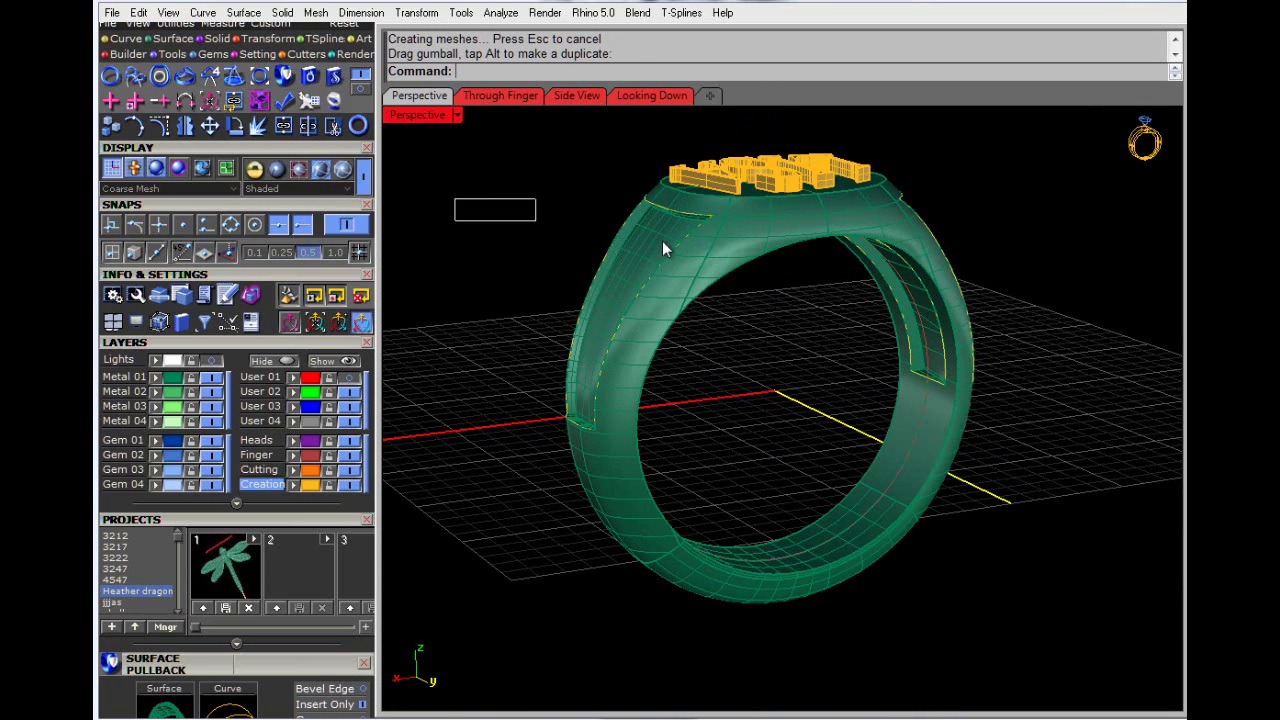
Step: Adjust the lettering's height in the Side View so its base sinks slightly into the ring's flat top
right_drag(576, 252, 410, 115)
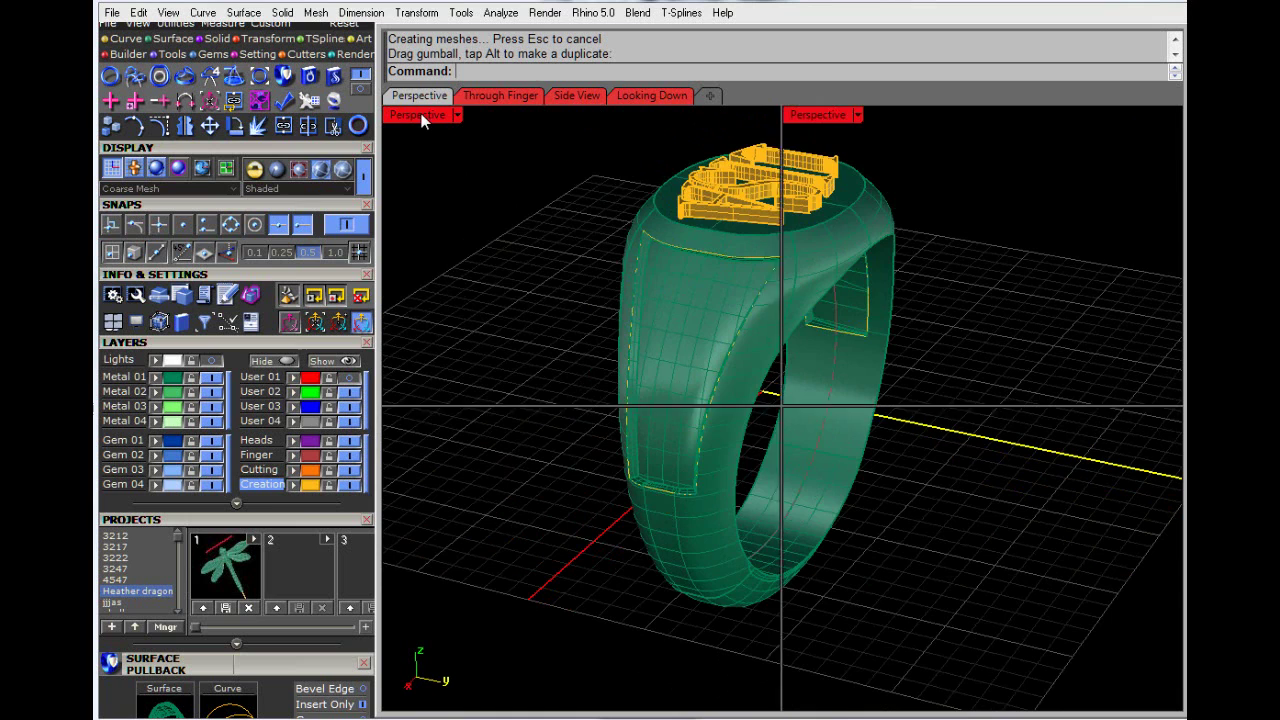
double_click(422, 117)
double_click(826, 418)
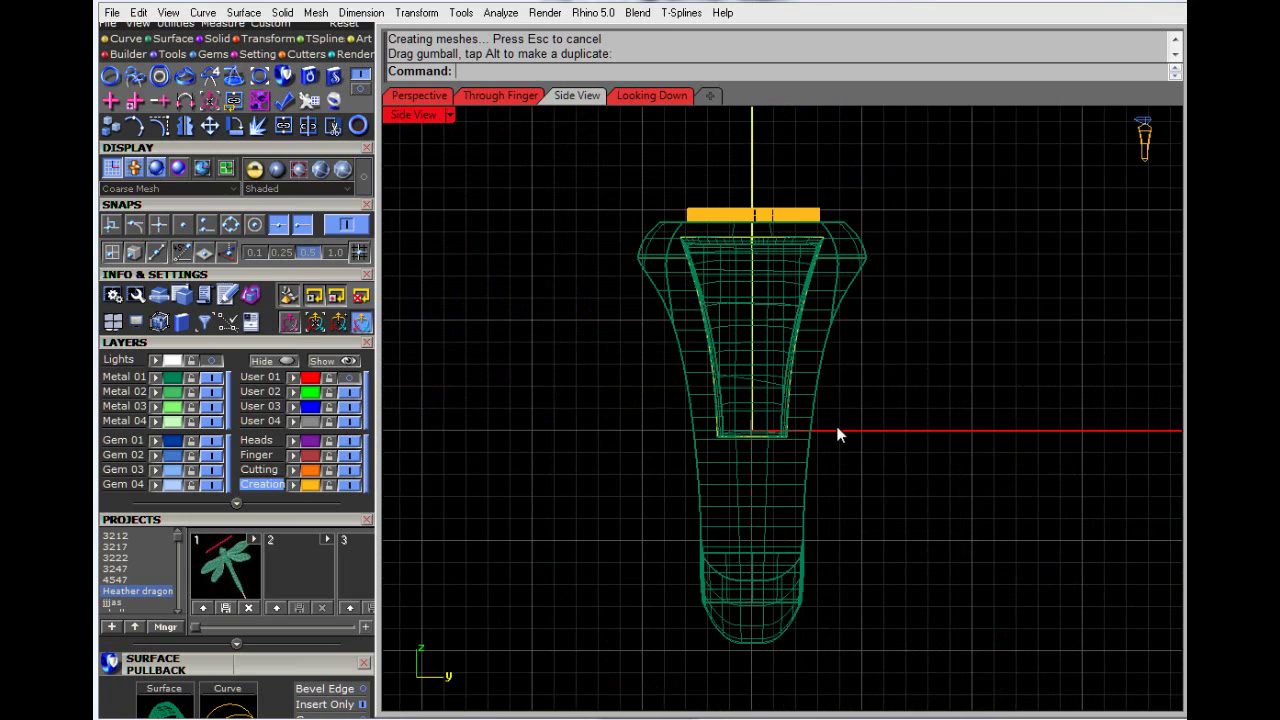
scroll(737, 274, up, 5)
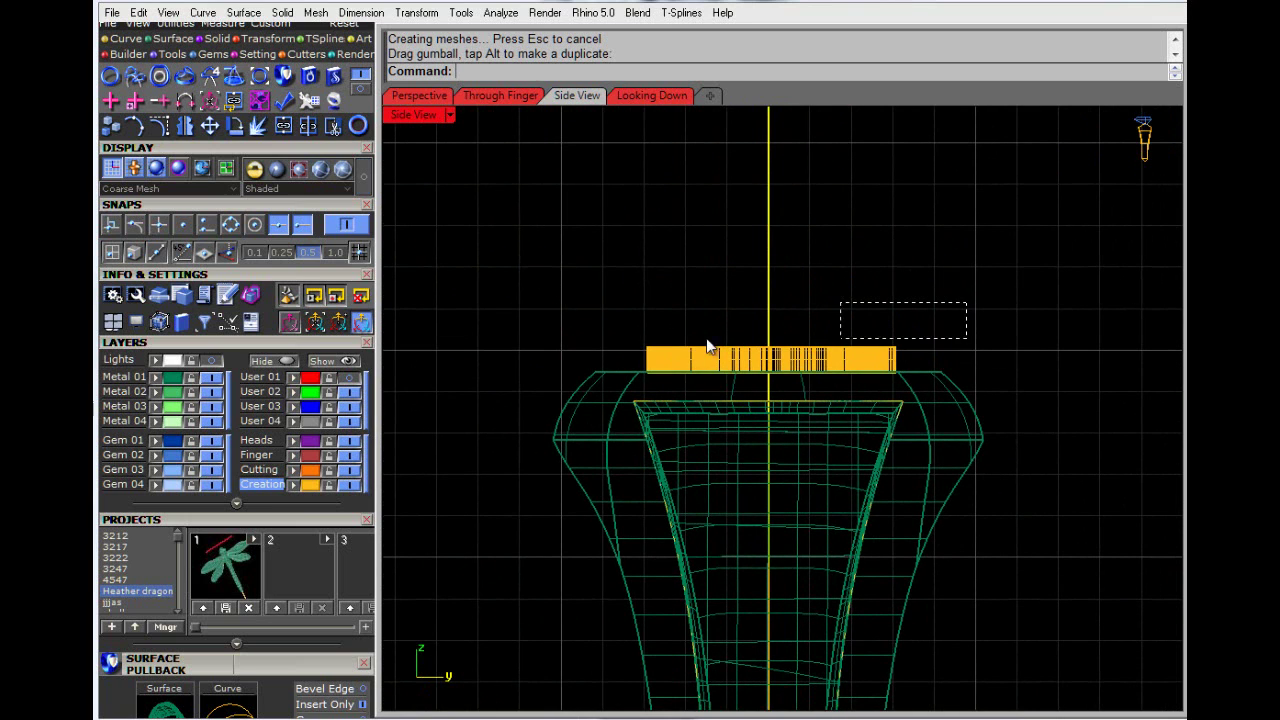
drag(587, 349, 588, 349)
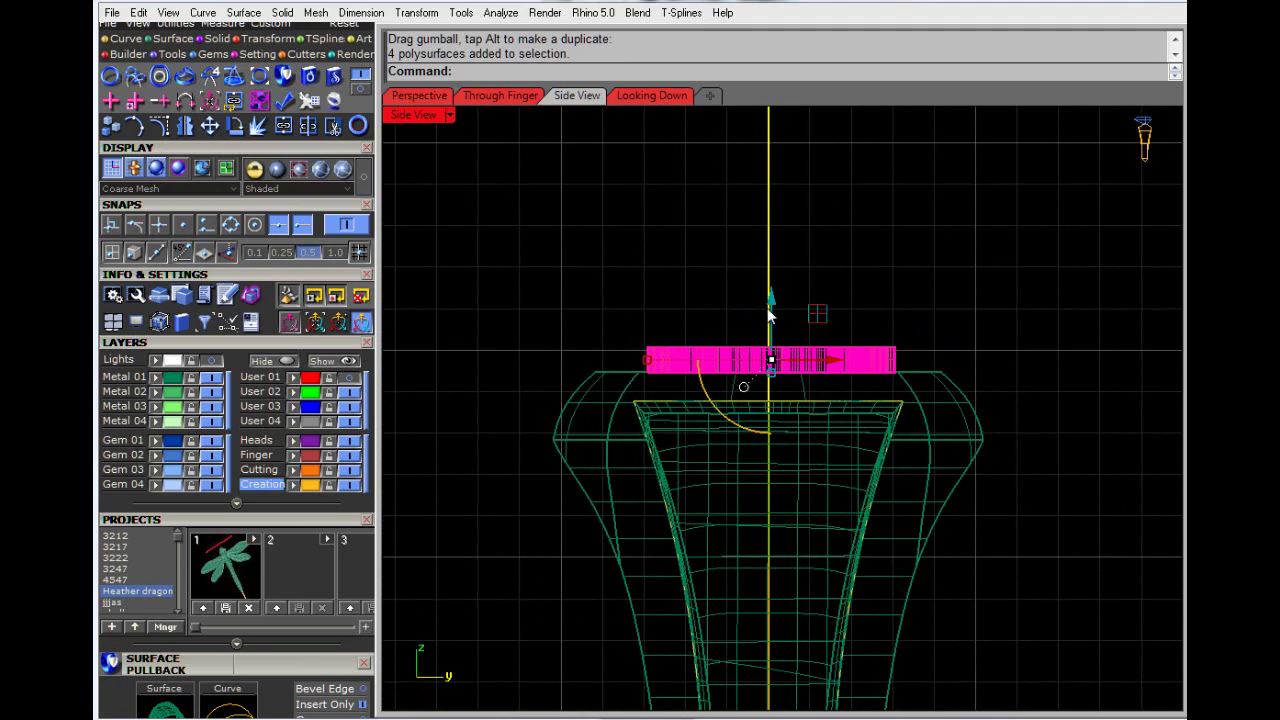
drag(772, 307, 771, 314)
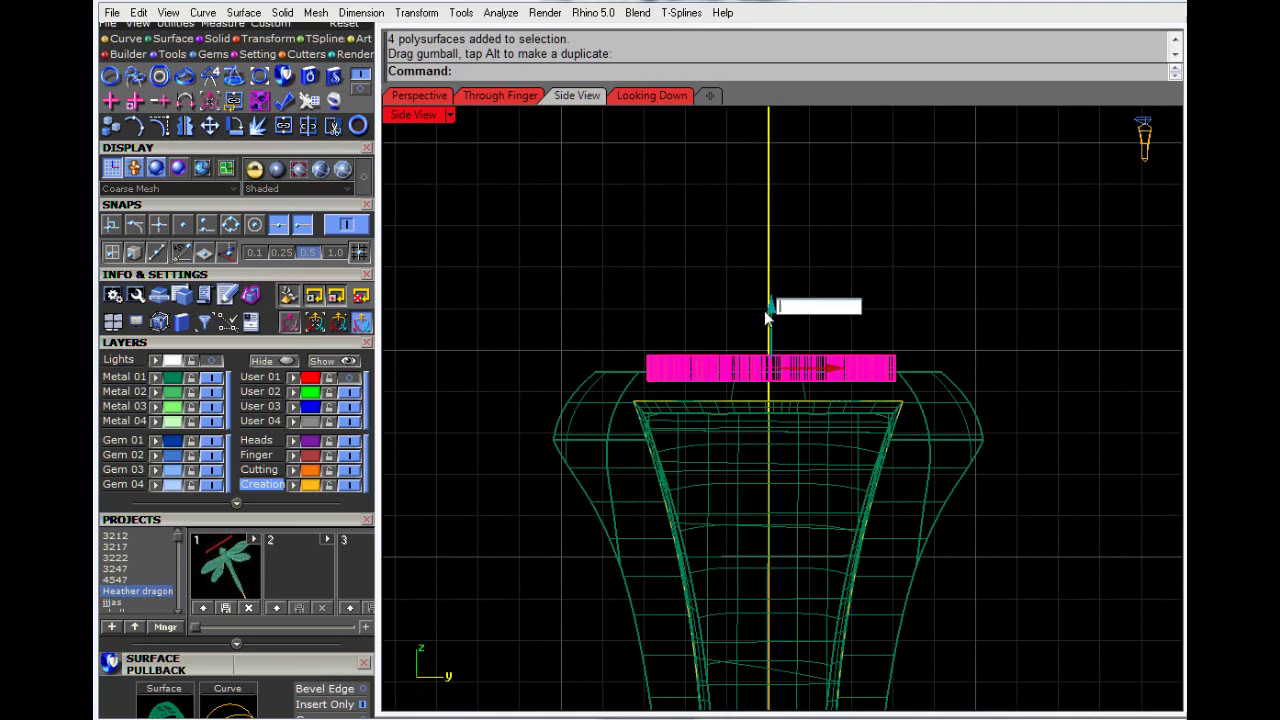
click(762, 322)
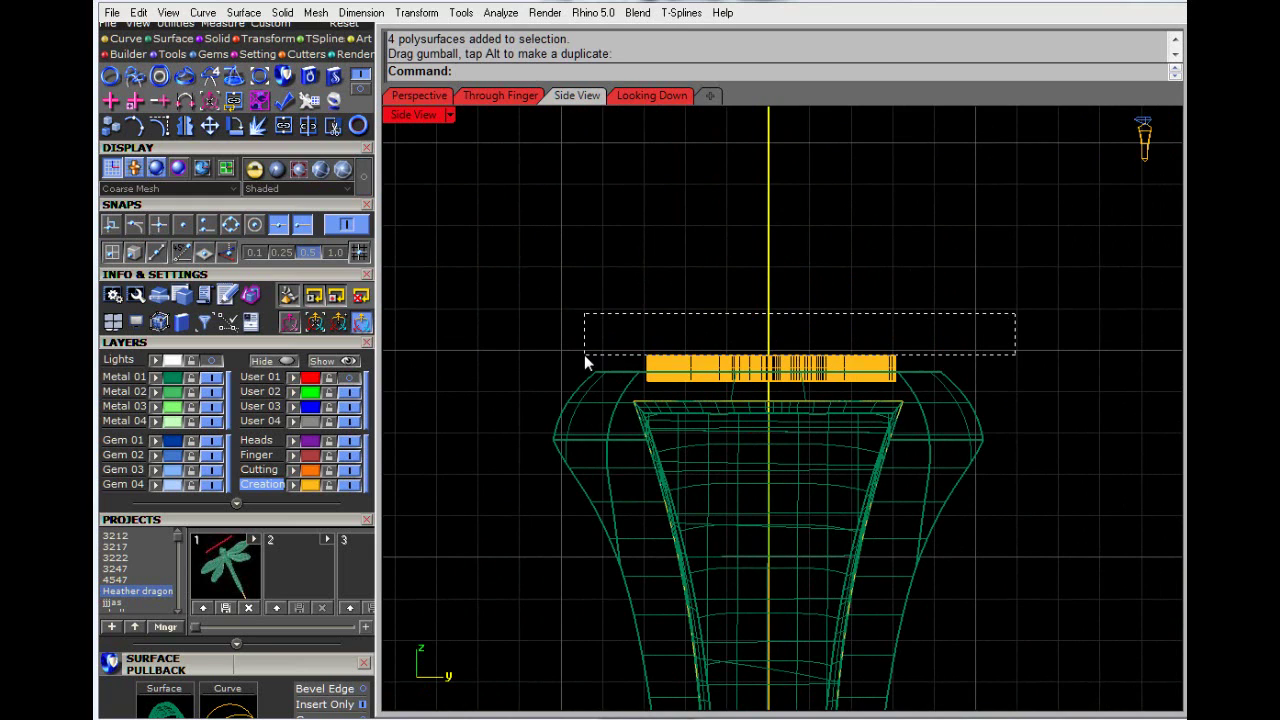
drag(579, 367, 586, 366)
drag(771, 306, 770, 298)
click(599, 270)
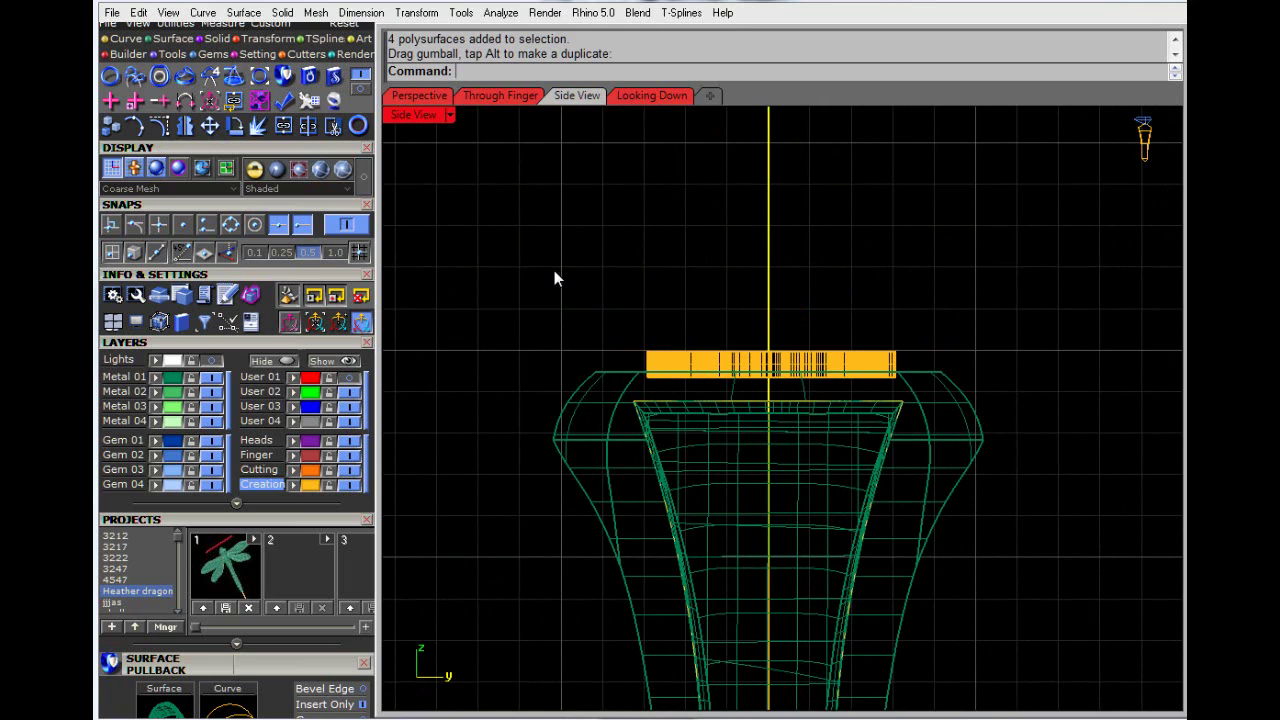
Step: Select the ring in the Side View and set up a Difference operation in the Boolean Builder
scroll(554, 270, down, 6)
right_drag(540, 337, 562, 307)
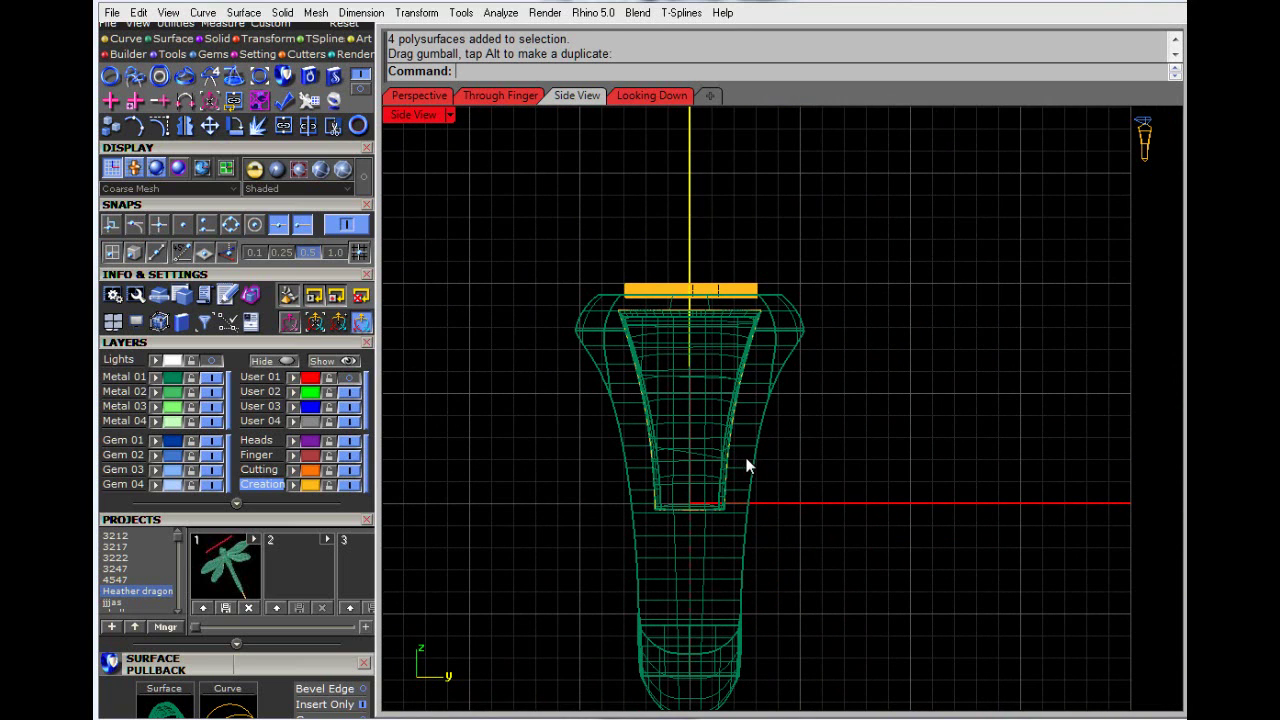
drag(857, 437, 659, 527)
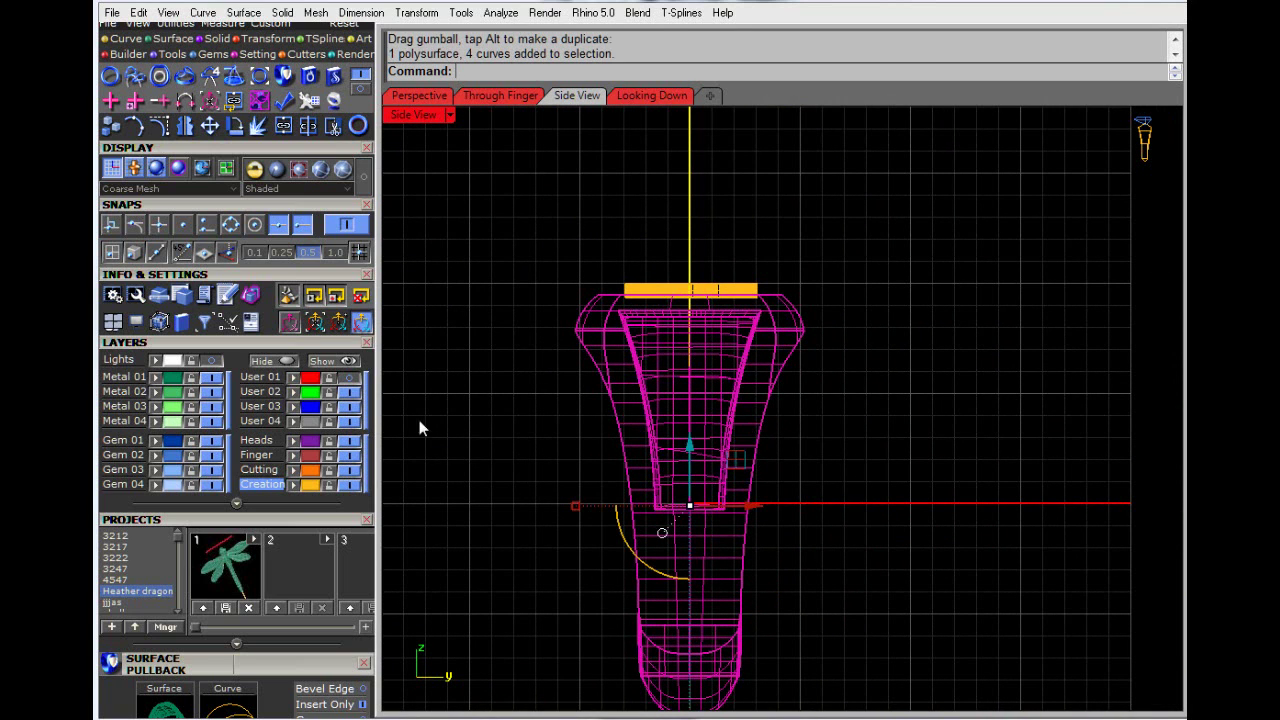
click(253, 147)
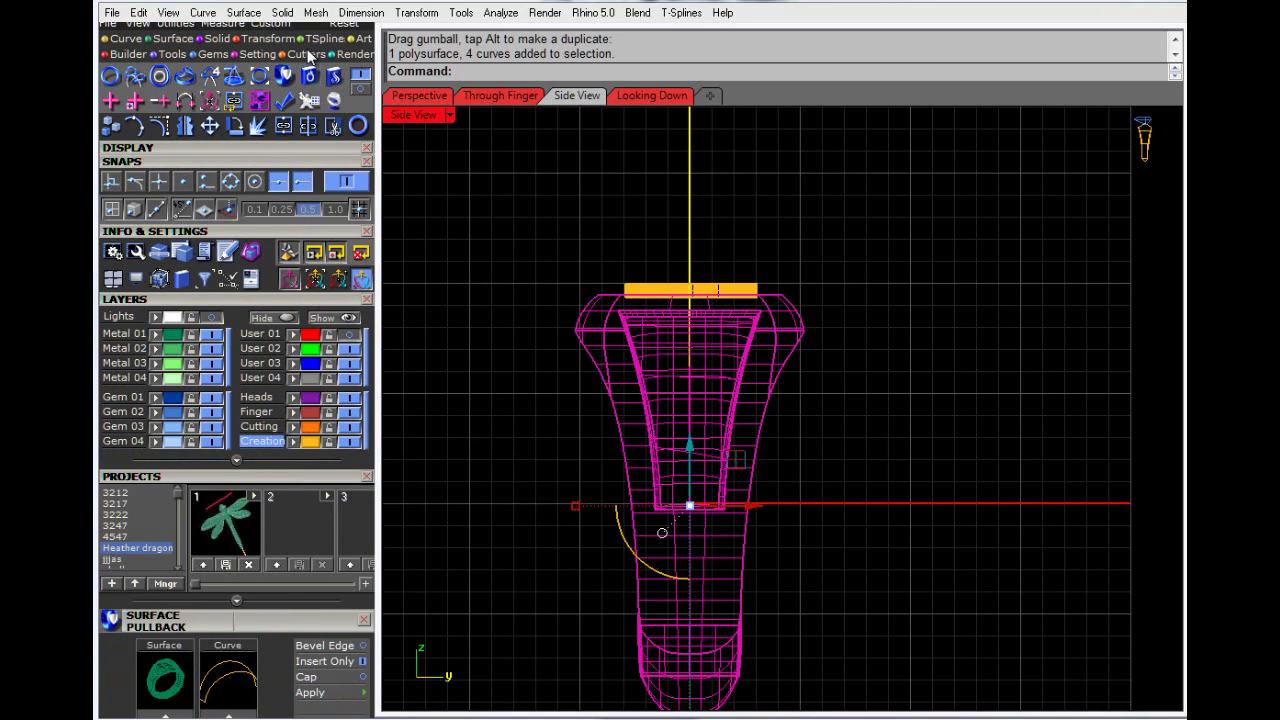
click(292, 76)
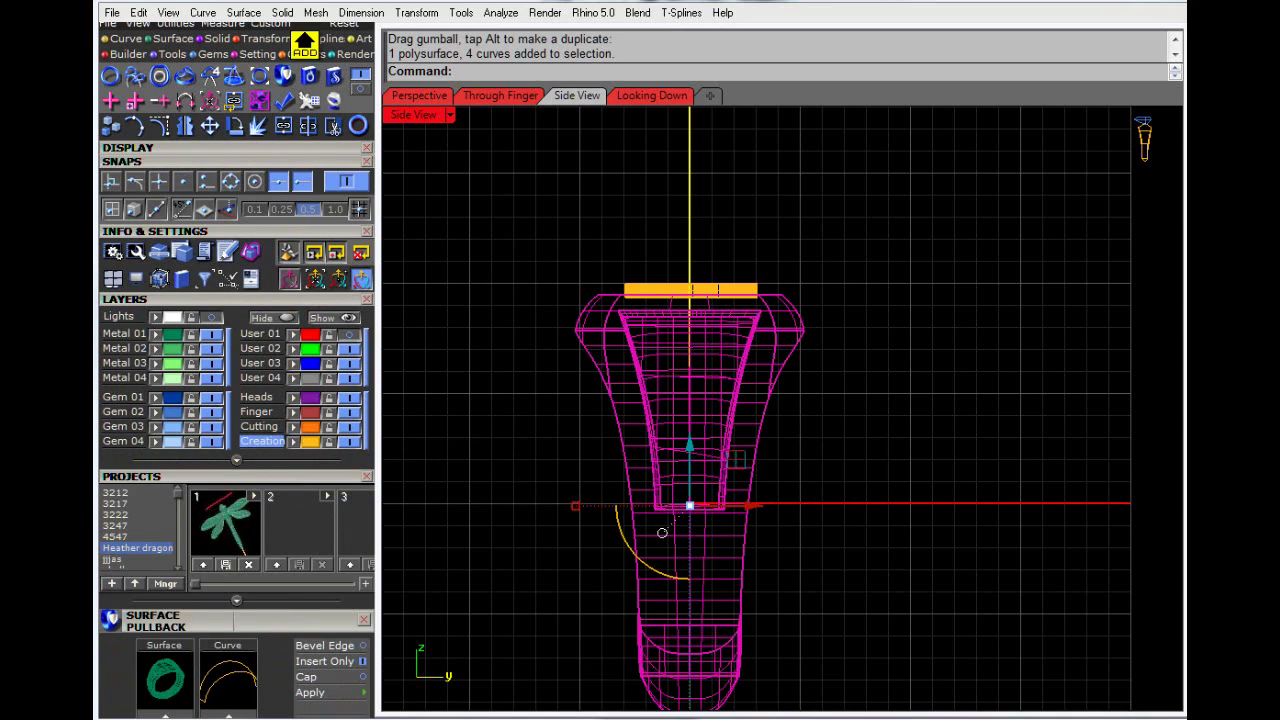
click(597, 17)
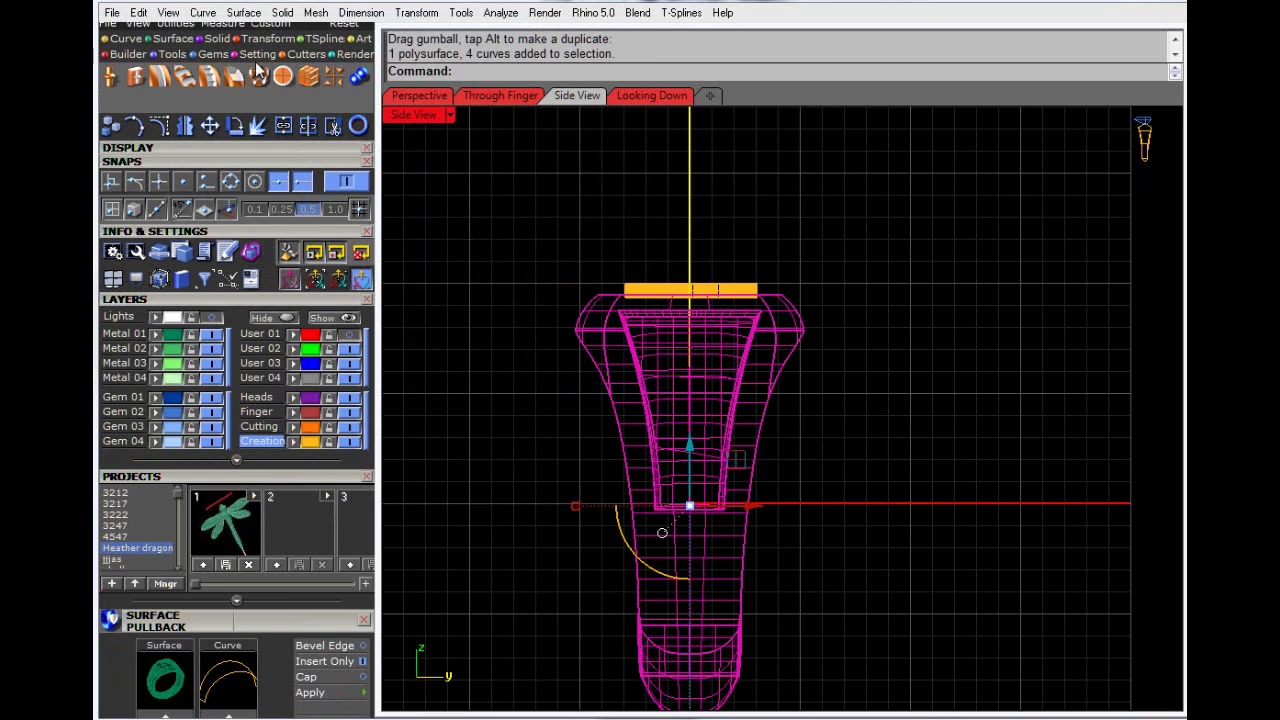
click(358, 77)
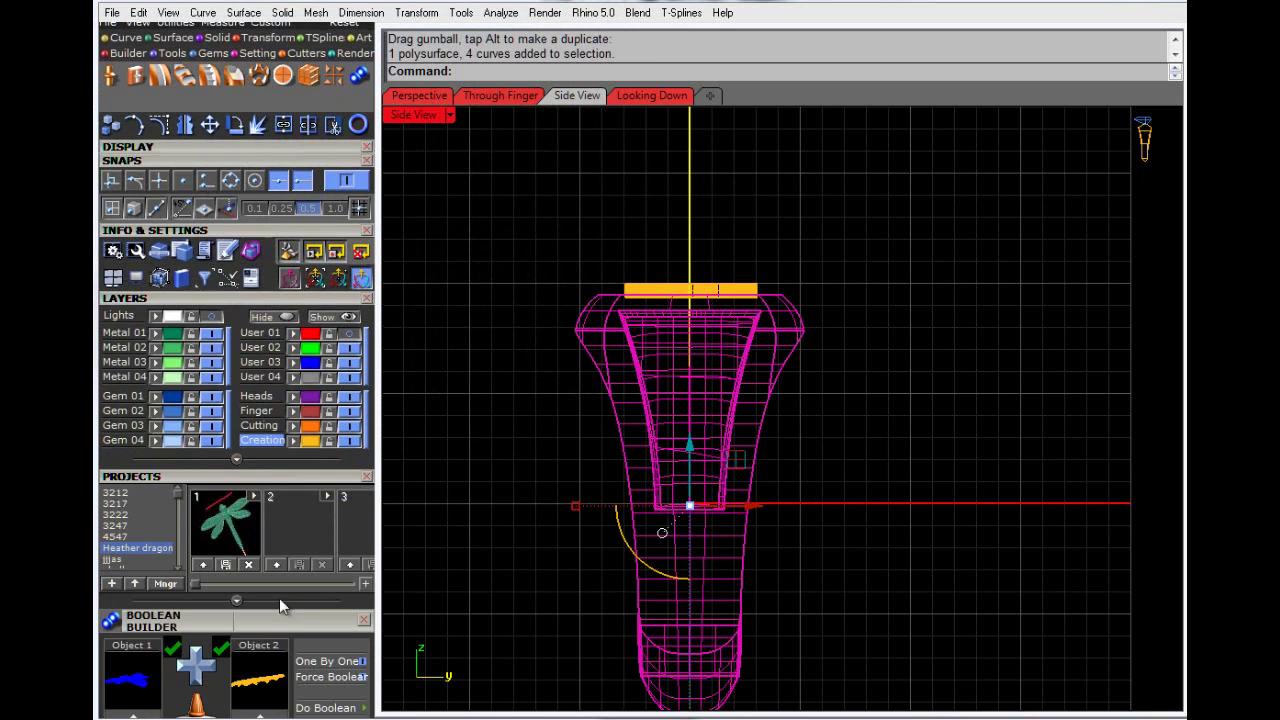
drag(279, 598, 322, 127)
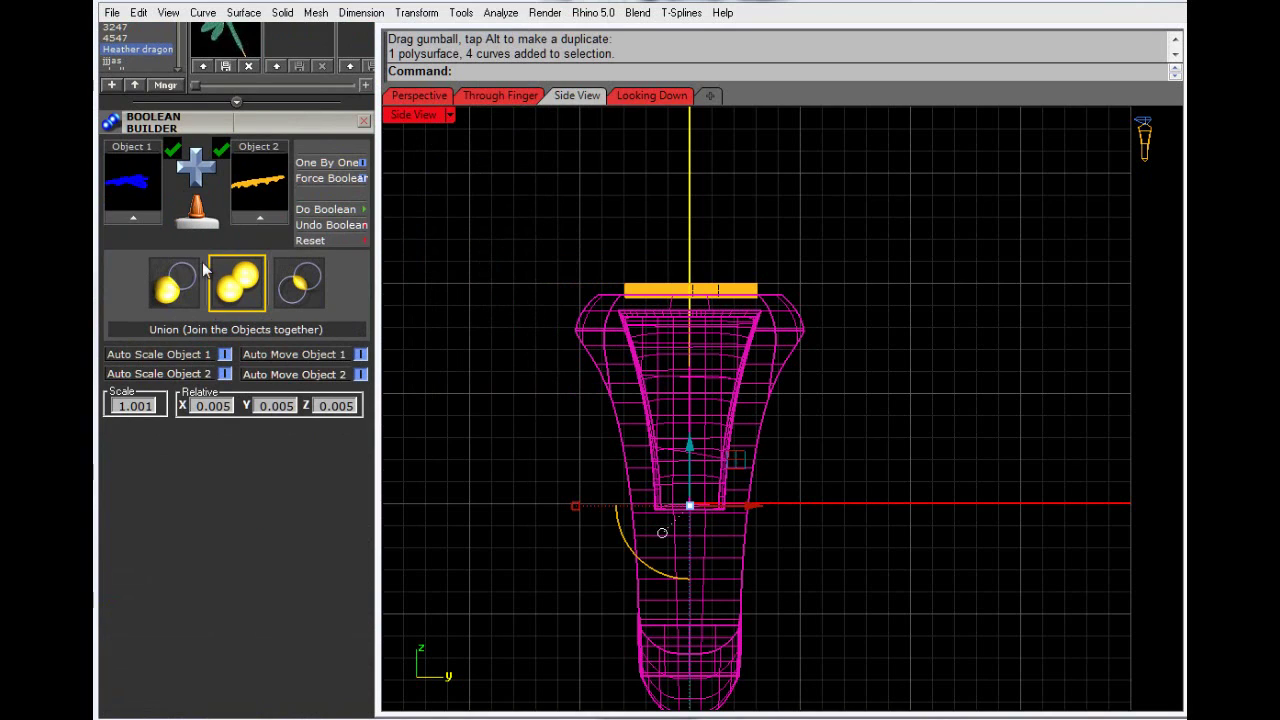
click(188, 288)
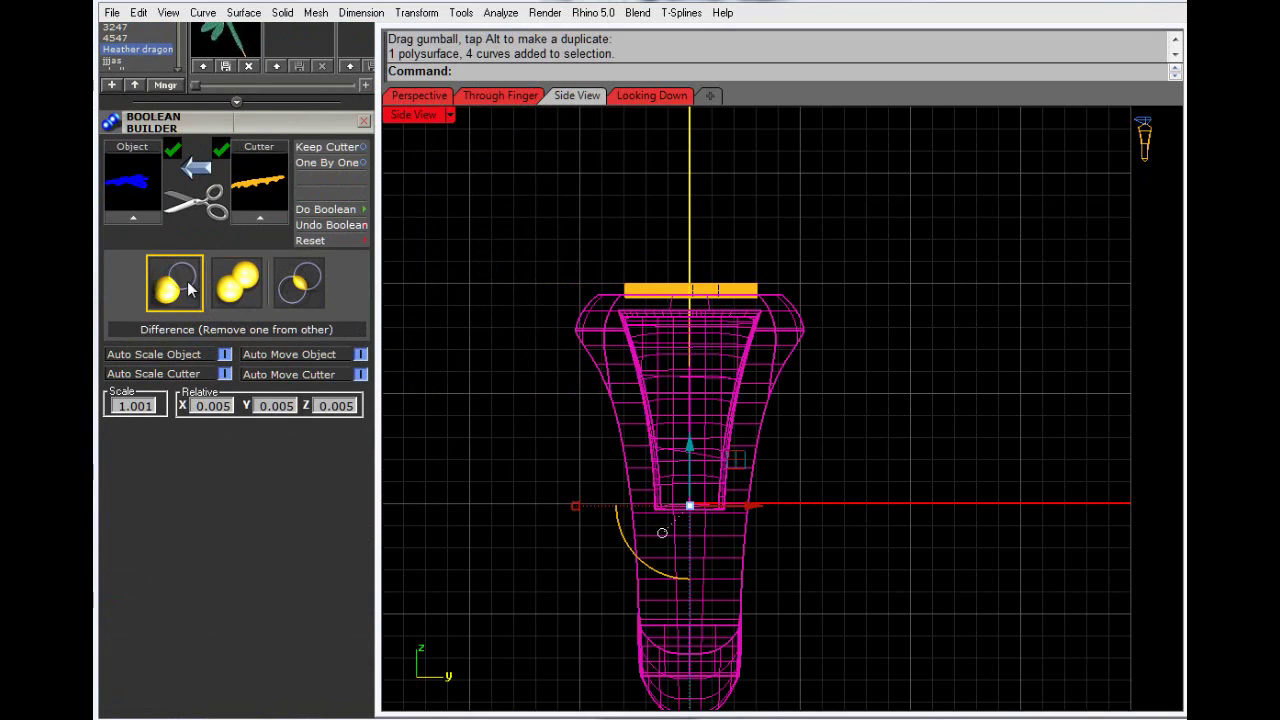
Step: Assign the ring as the object and the four letters as the cutter, and run the Boolean Difference
click(256, 214)
click(584, 344)
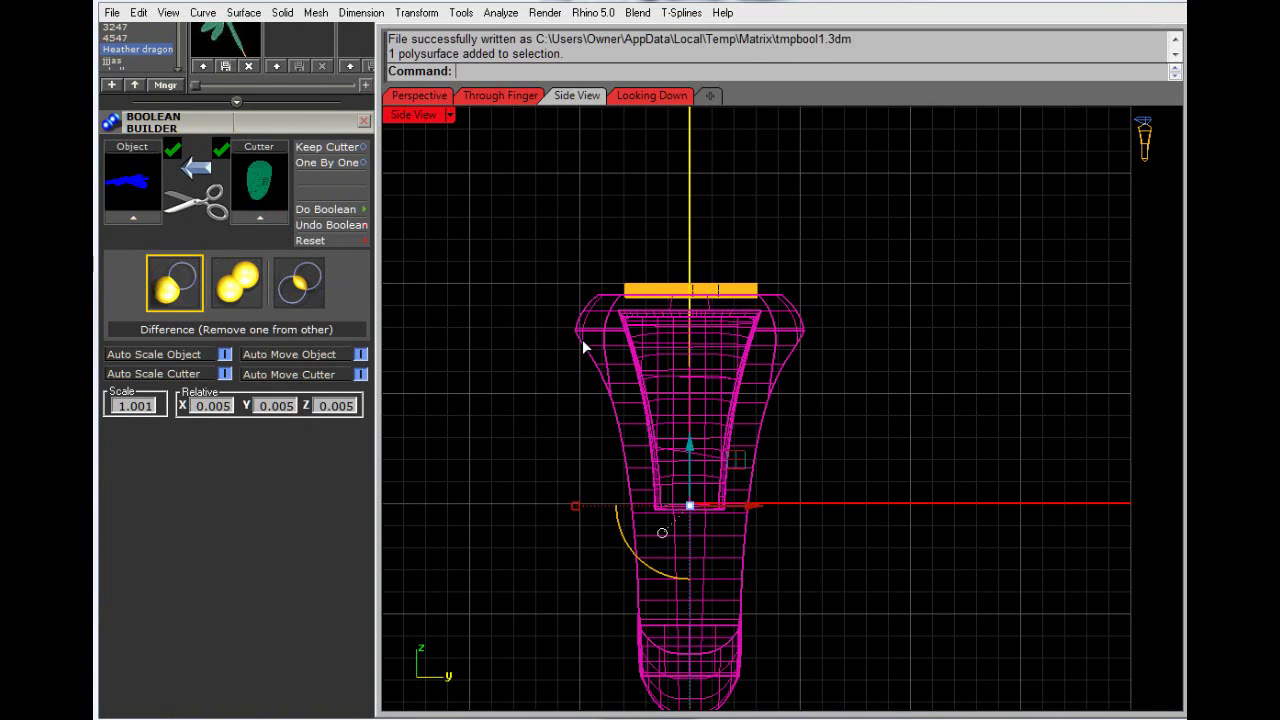
click(126, 218)
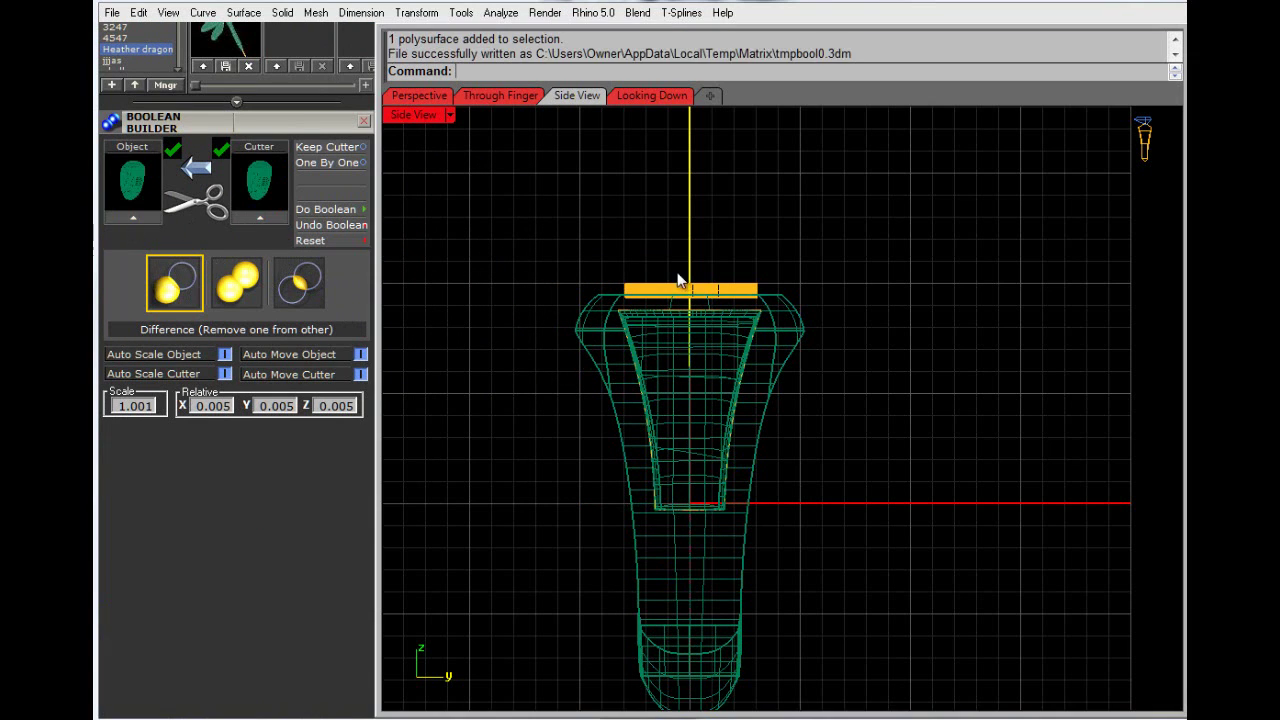
drag(554, 284, 558, 282)
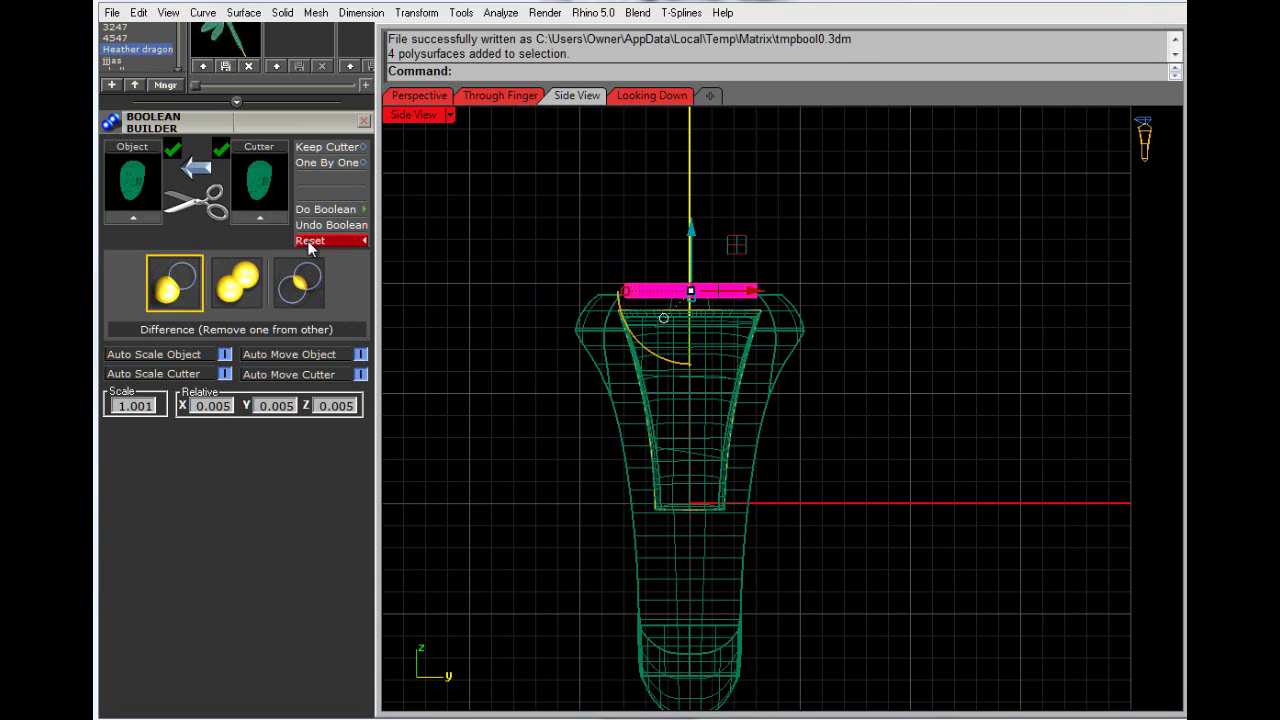
click(256, 214)
click(352, 213)
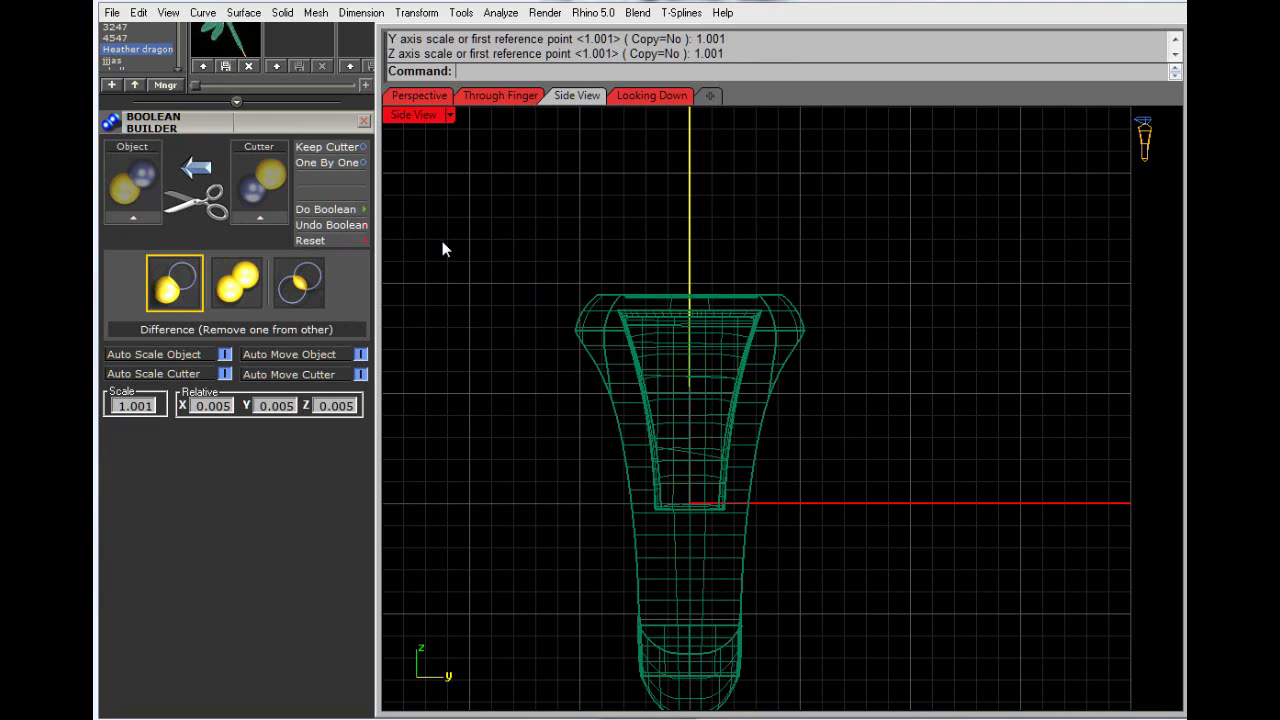
Step: Examine the engraved lettering on the ring's flat top in the Perspective view from above and from the front
double_click(406, 117)
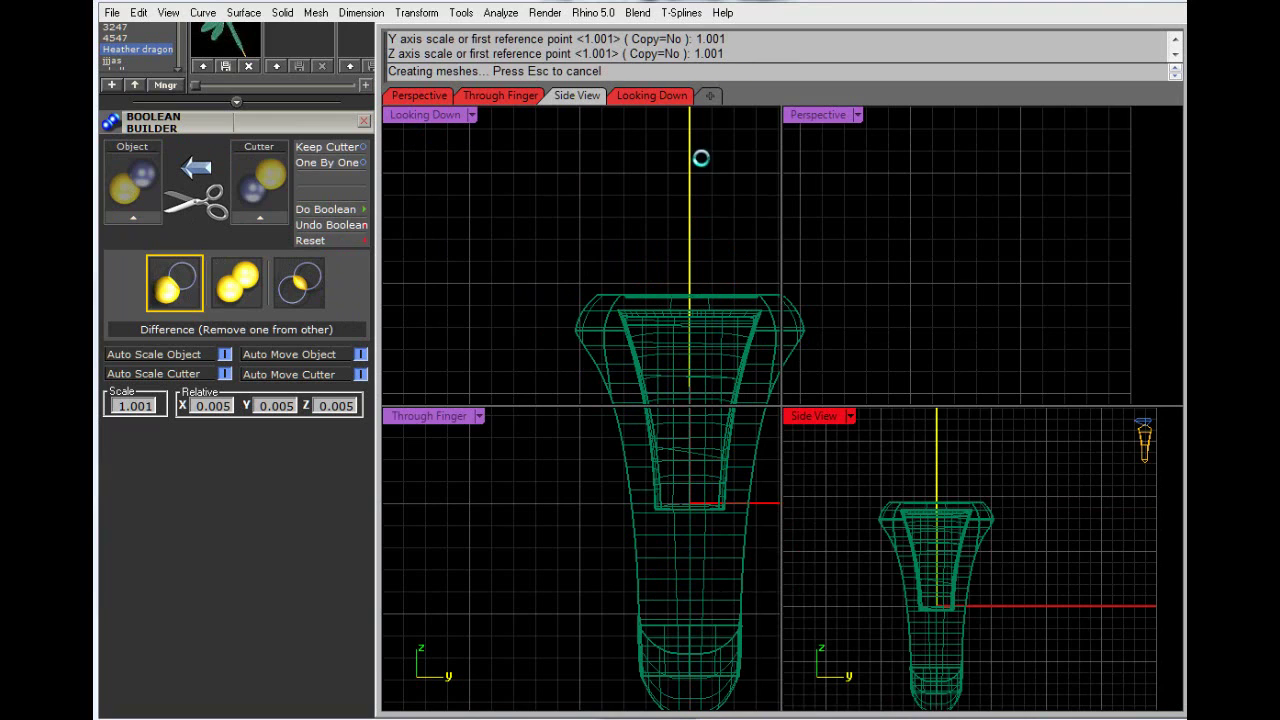
double_click(798, 115)
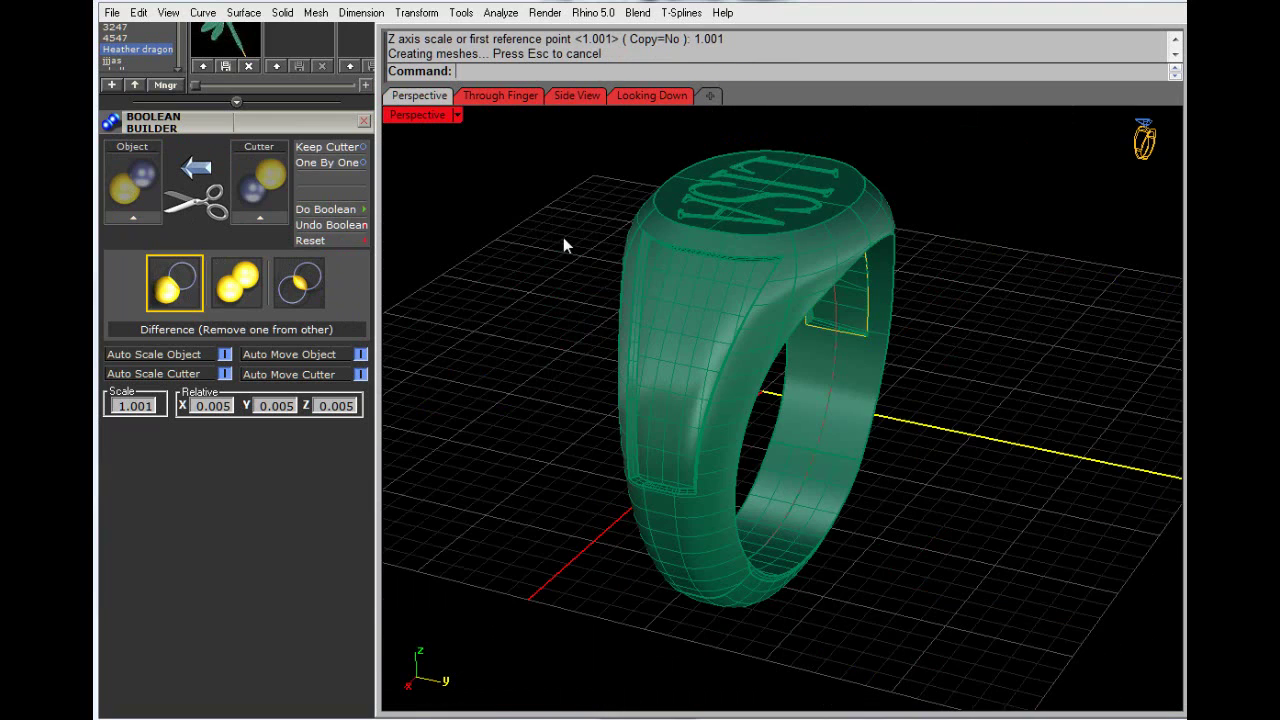
right_drag(563, 243, 920, 449)
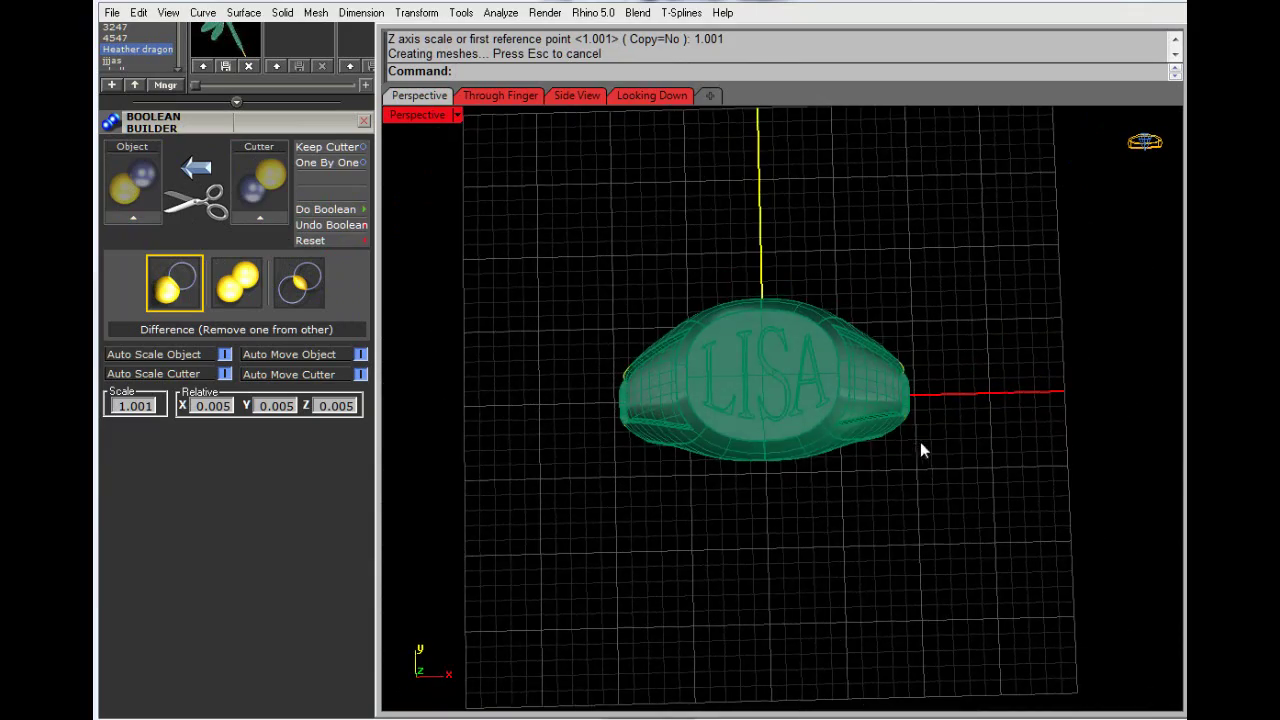
scroll(768, 403, up, 3)
scroll(805, 437, down, 1)
right_drag(805, 437, 804, 260)
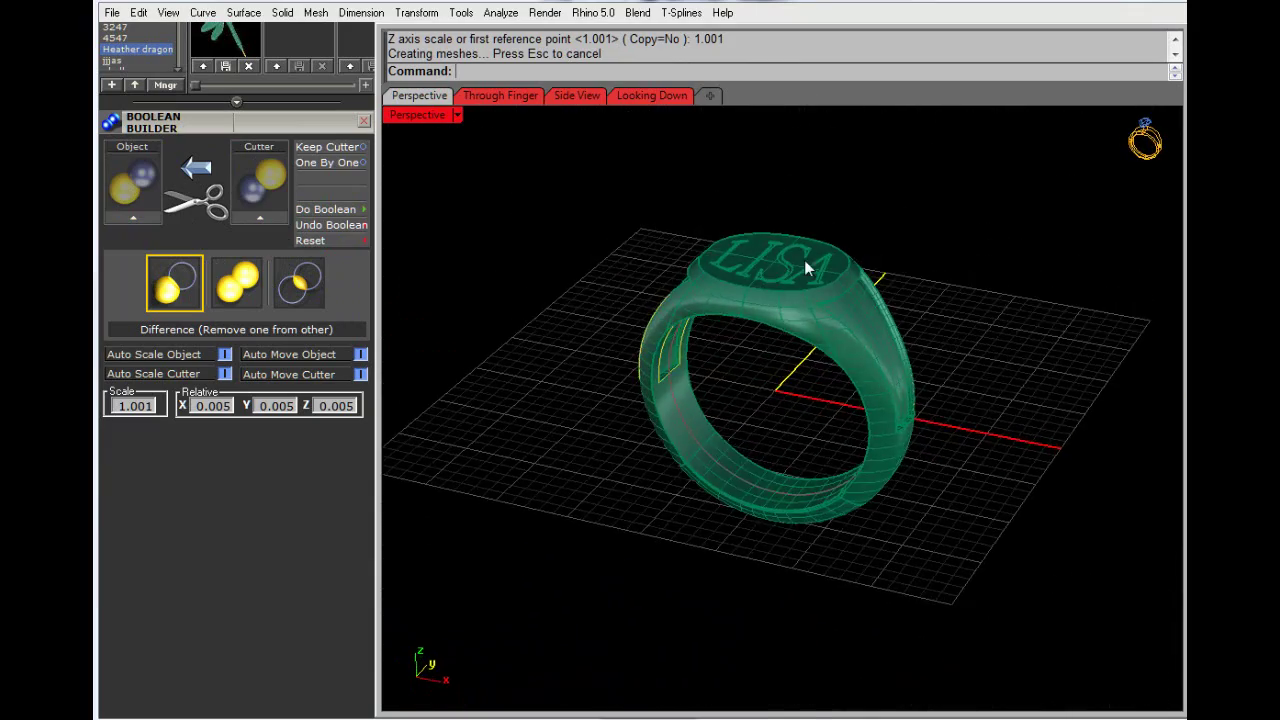
scroll(815, 286, up, 5)
scroll(803, 299, down, 6)
Step: Examine the recessed panel on the side of the shank up close from several angles
right_drag(747, 331, 594, 464)
scroll(689, 286, down, 3)
scroll(695, 333, up, 3)
scroll(693, 335, down, 2)
scroll(594, 464, up, 2)
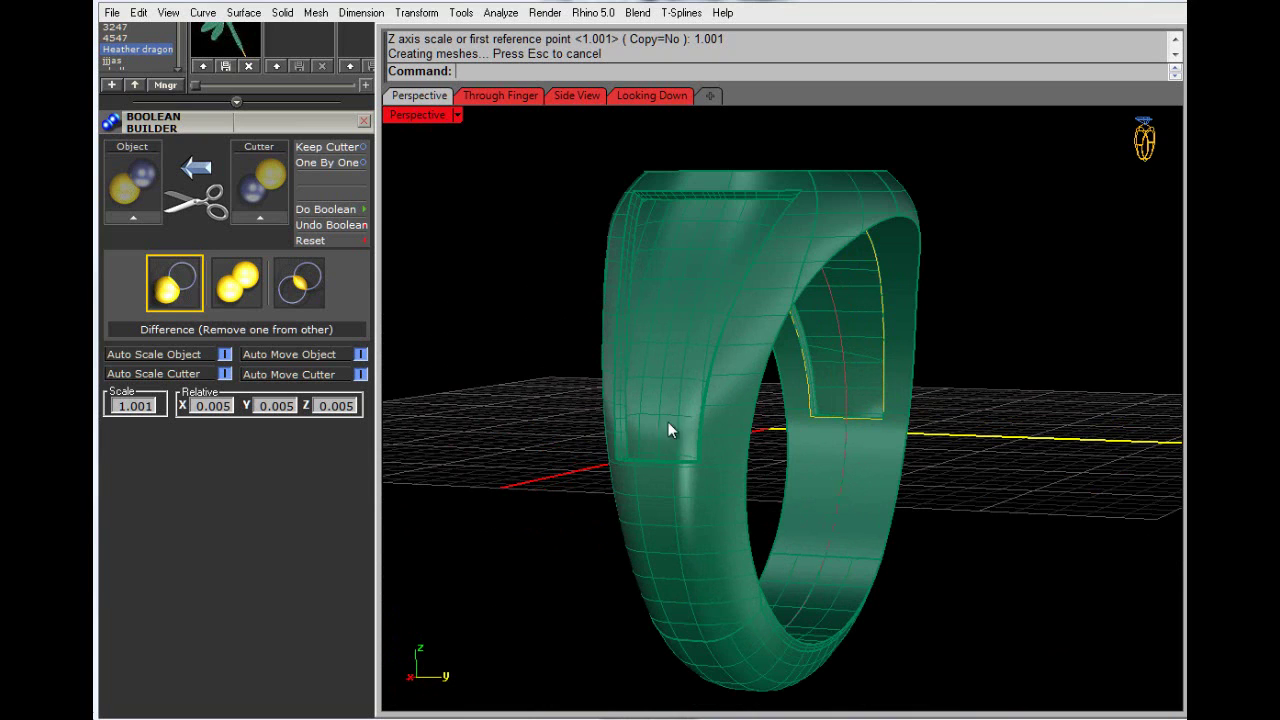
right_drag(640, 341, 620, 372)
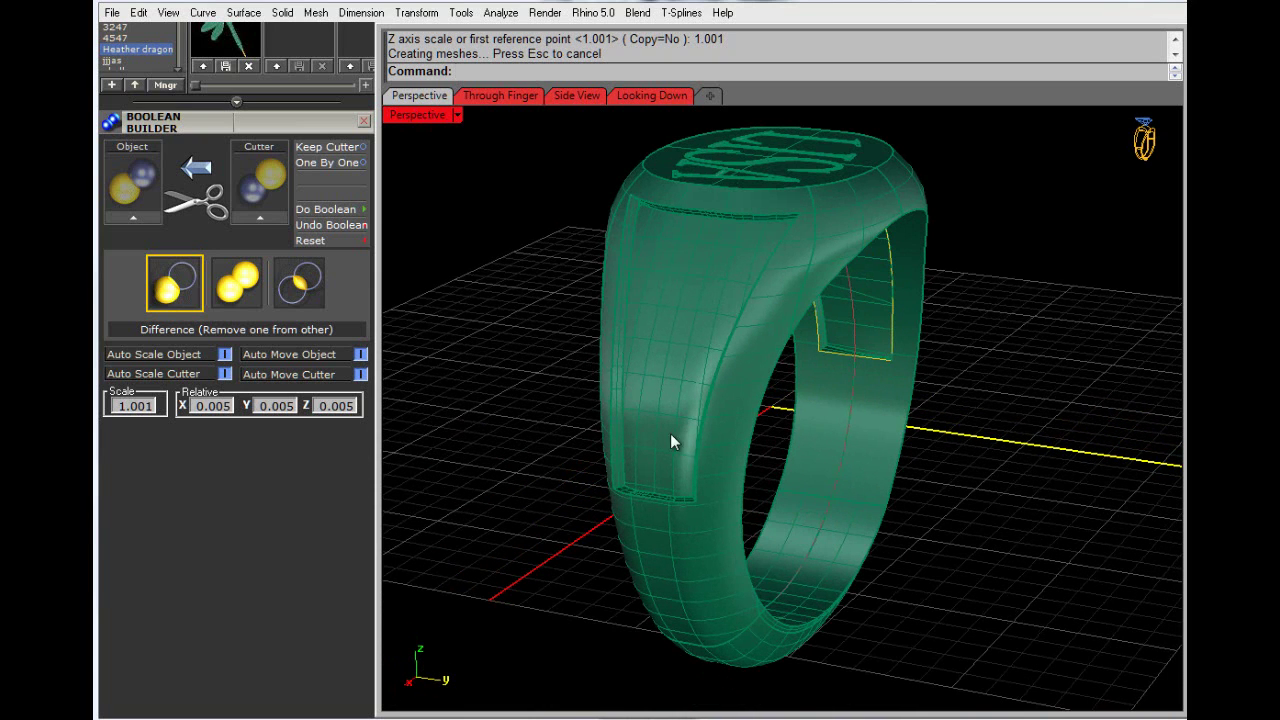
scroll(671, 441, down, 6)
scroll(680, 351, up, 8)
scroll(651, 480, down, 3)
scroll(631, 574, up, 5)
right_drag(631, 574, 676, 511)
scroll(660, 509, down, 4)
scroll(675, 512, up, 1)
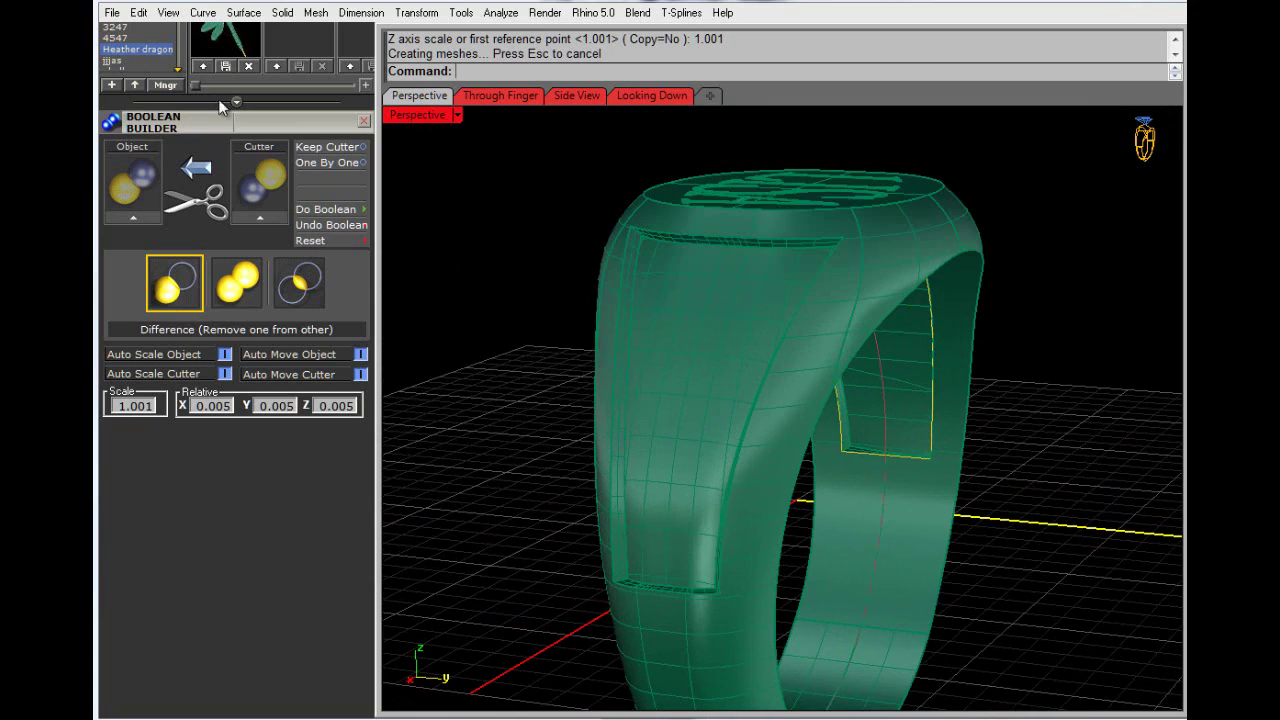
Step: Extract four V-direction isocurves across the shank recess's floor: one near each end and two in between
click(709, 407)
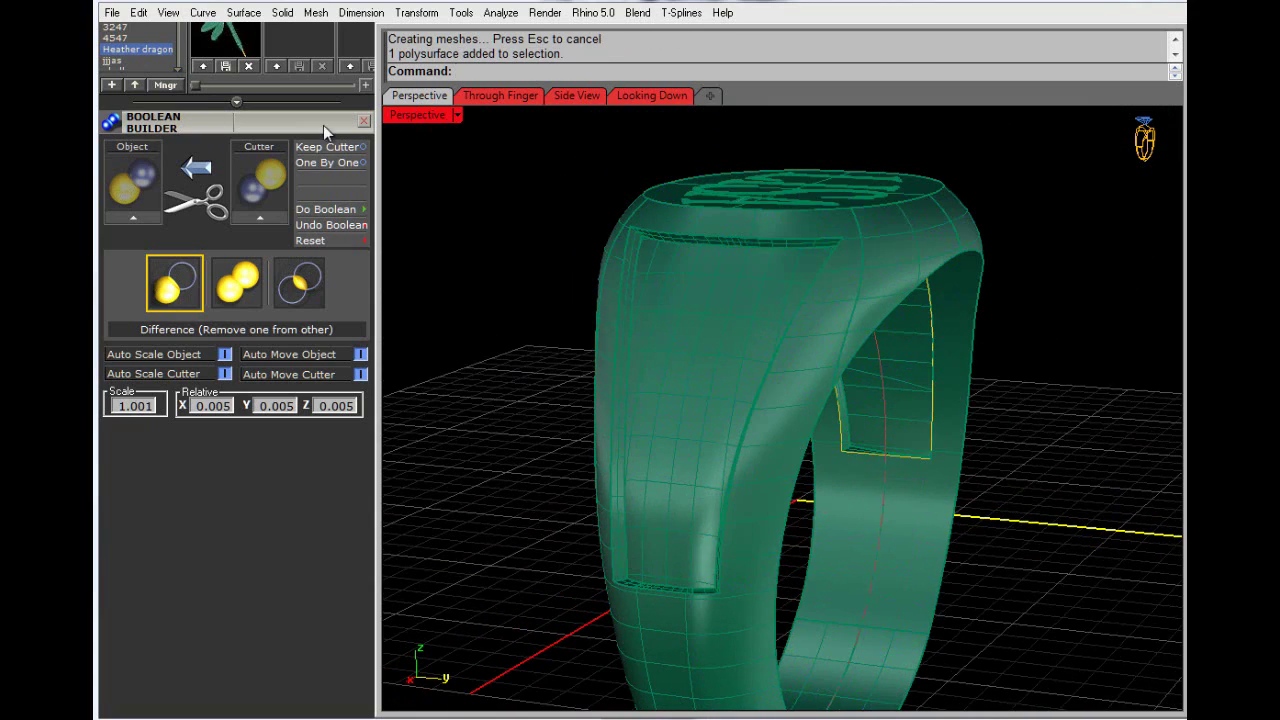
scroll(323, 125, up, 8)
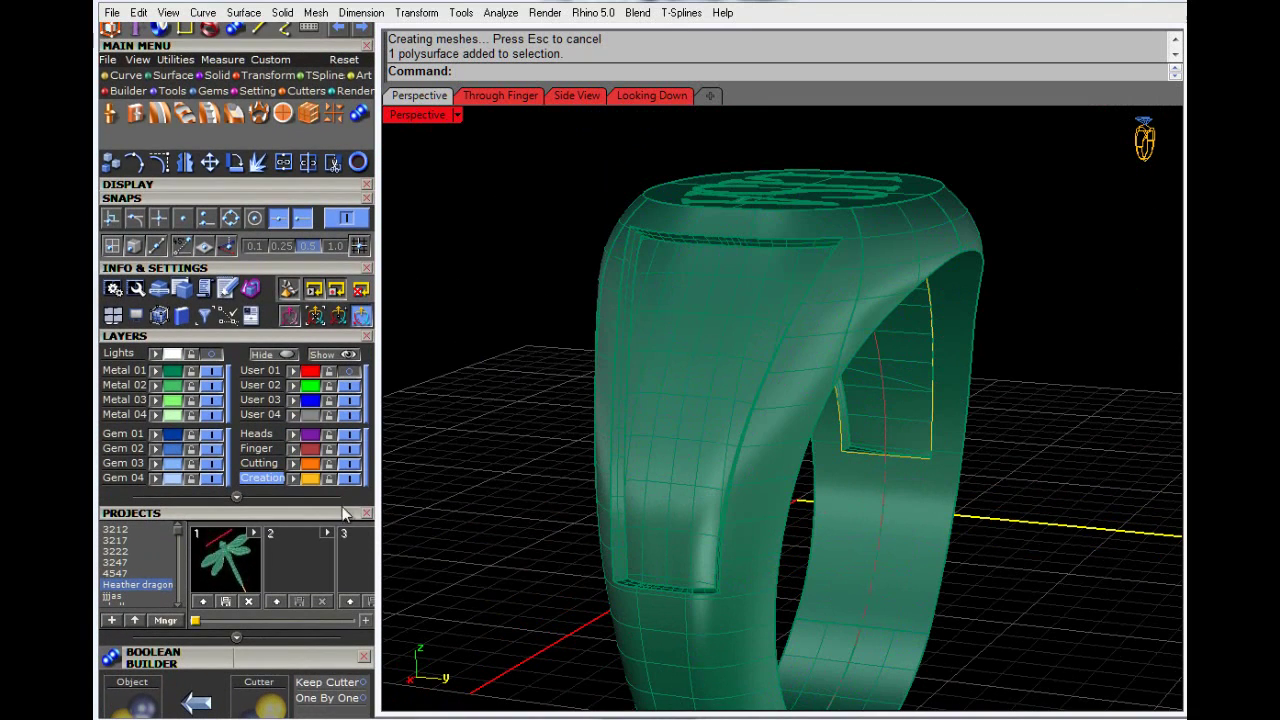
click(126, 75)
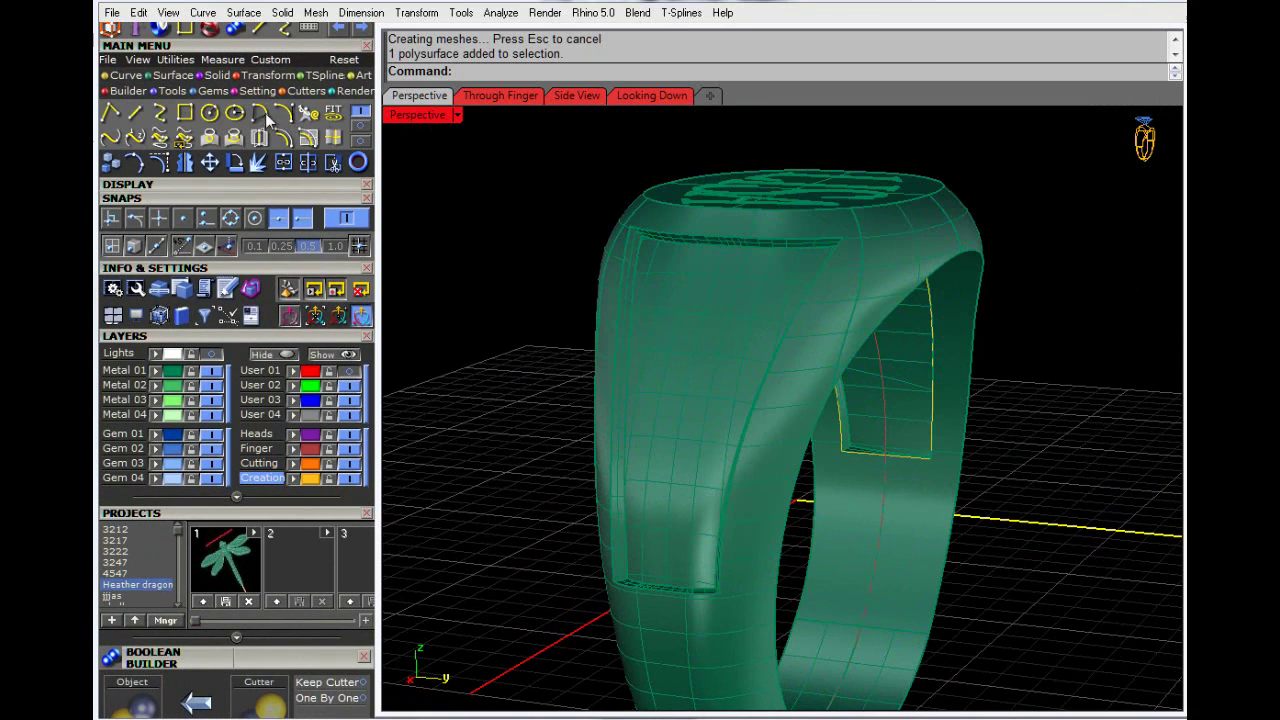
click(330, 140)
click(687, 318)
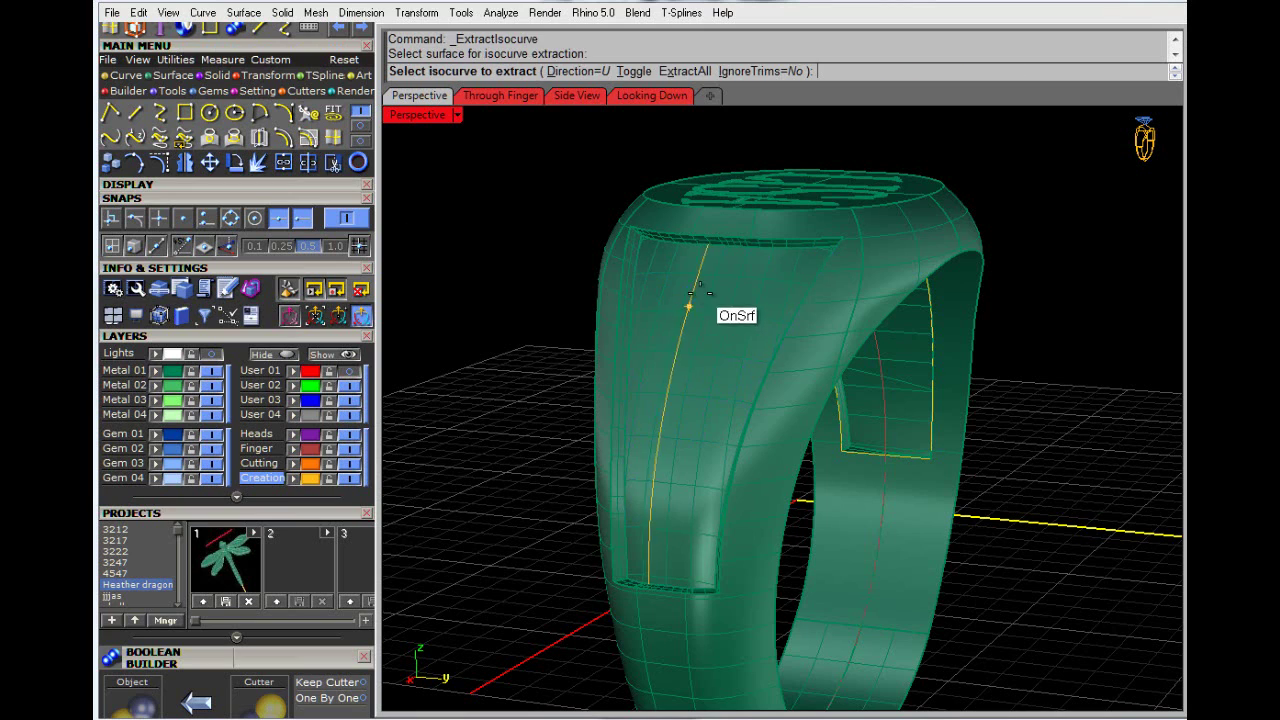
click(635, 71)
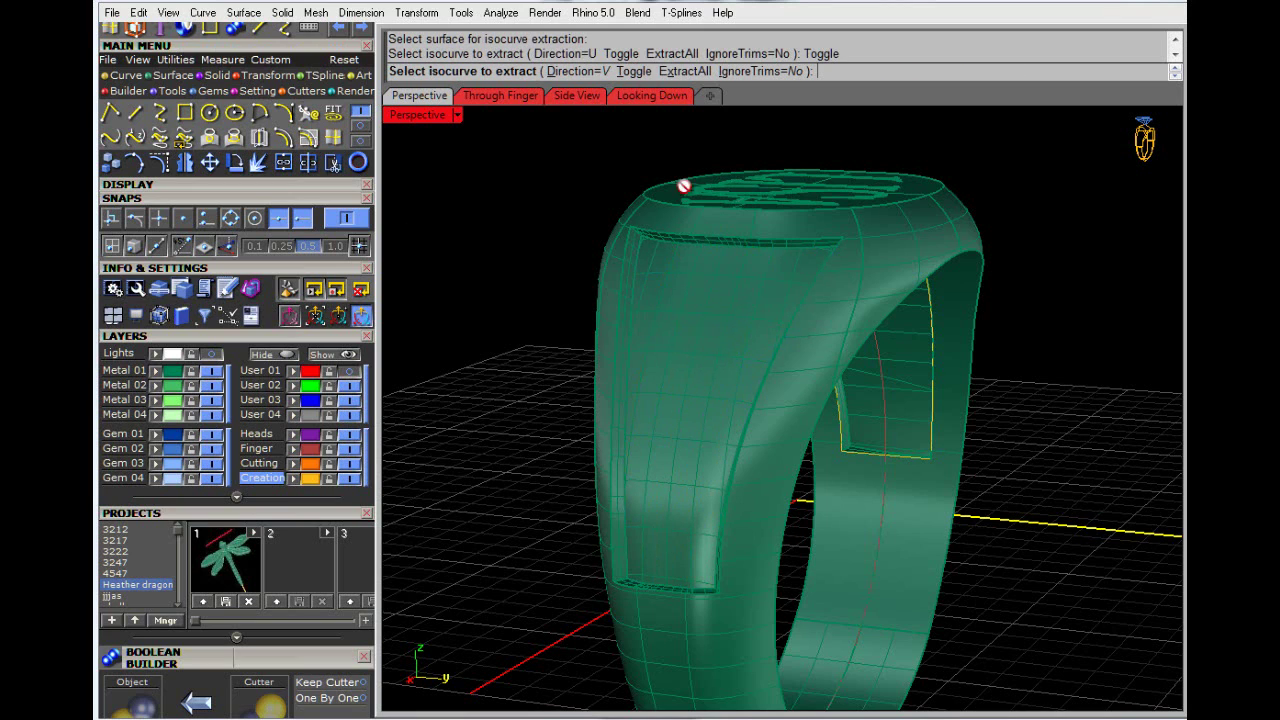
click(720, 257)
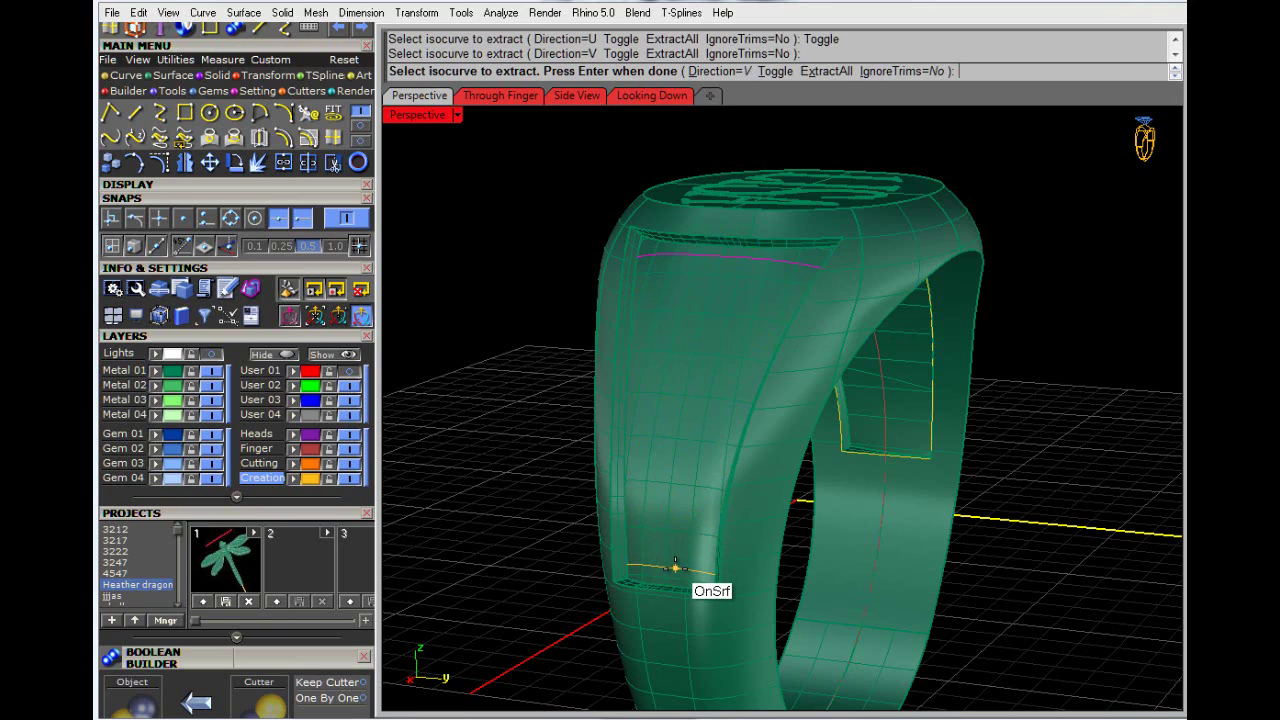
click(676, 573)
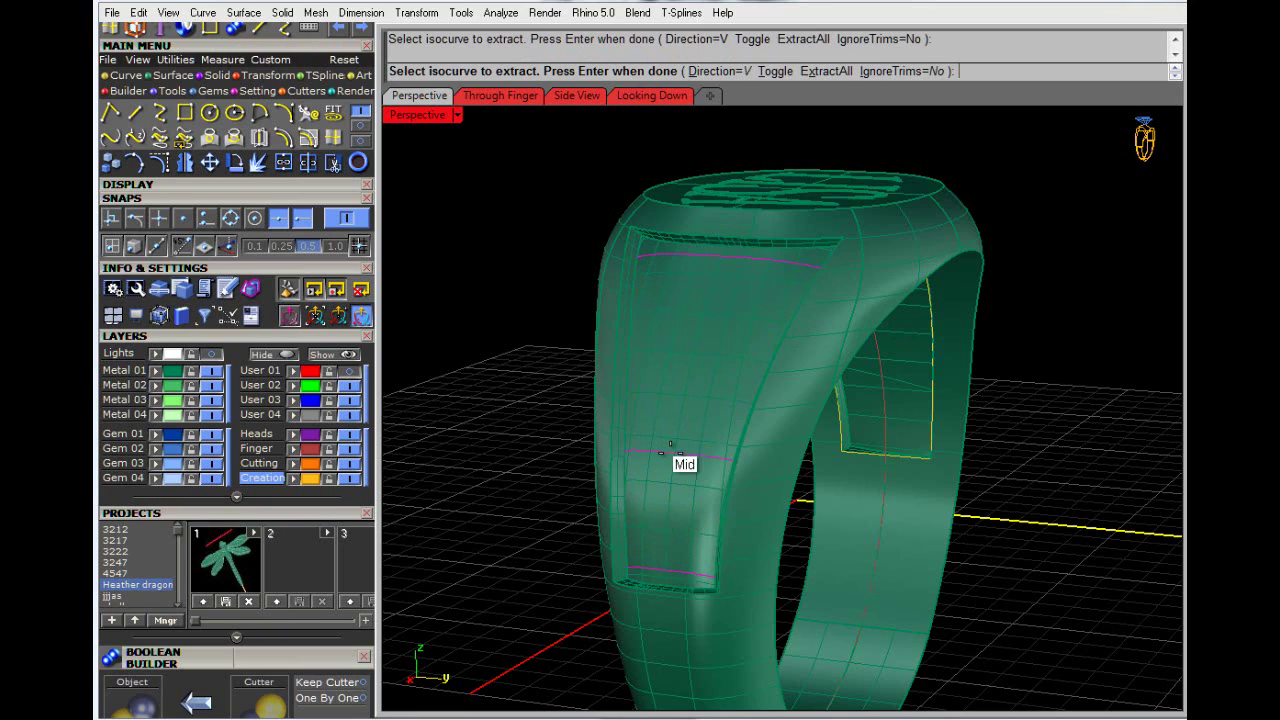
click(678, 451)
click(690, 331)
key(Return)
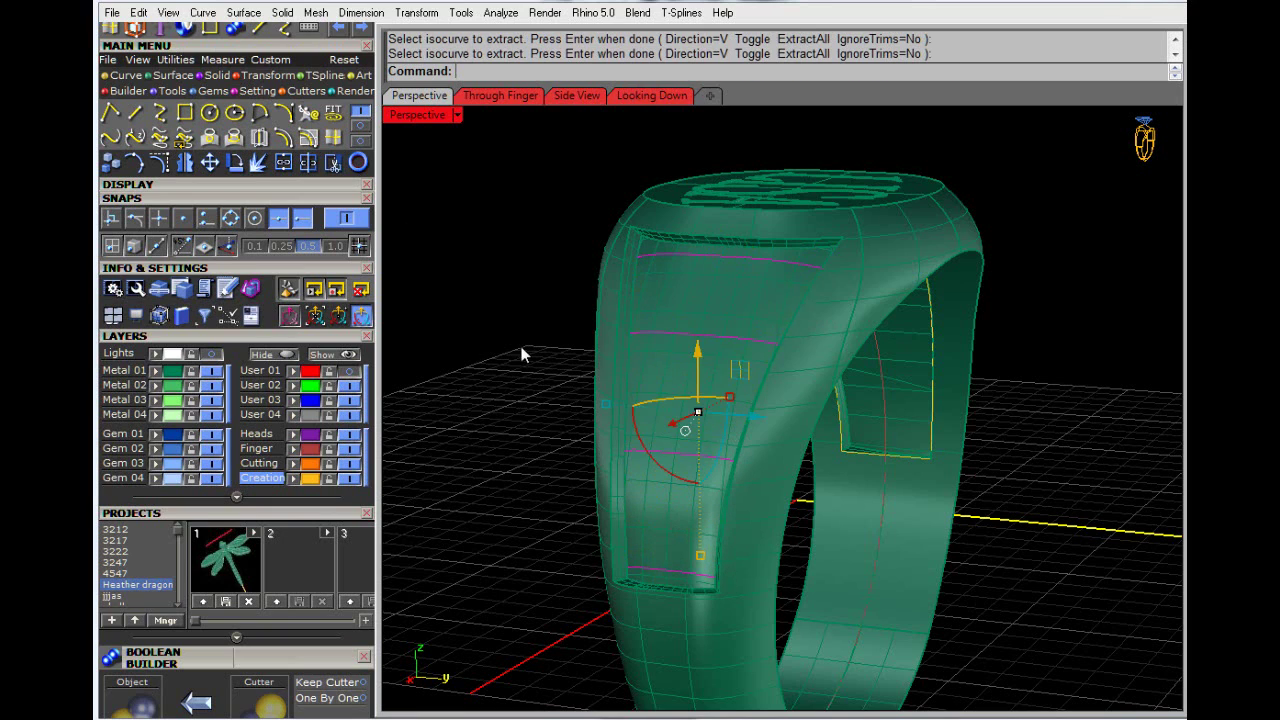
Step: Duplicate the two long side edges of the same recess floor with DupEdge
text(DupBorder)
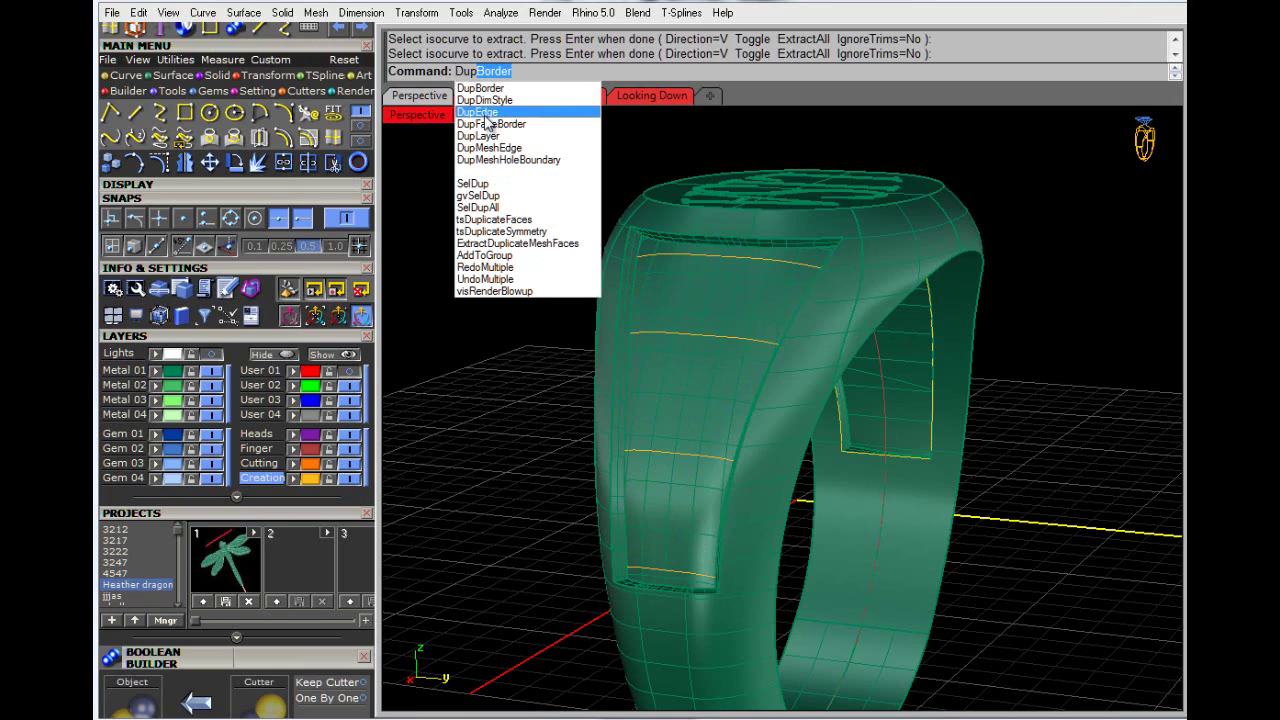
click(500, 118)
click(633, 284)
right_drag(547, 333, 904, 281)
click(883, 297)
right_click(1030, 340)
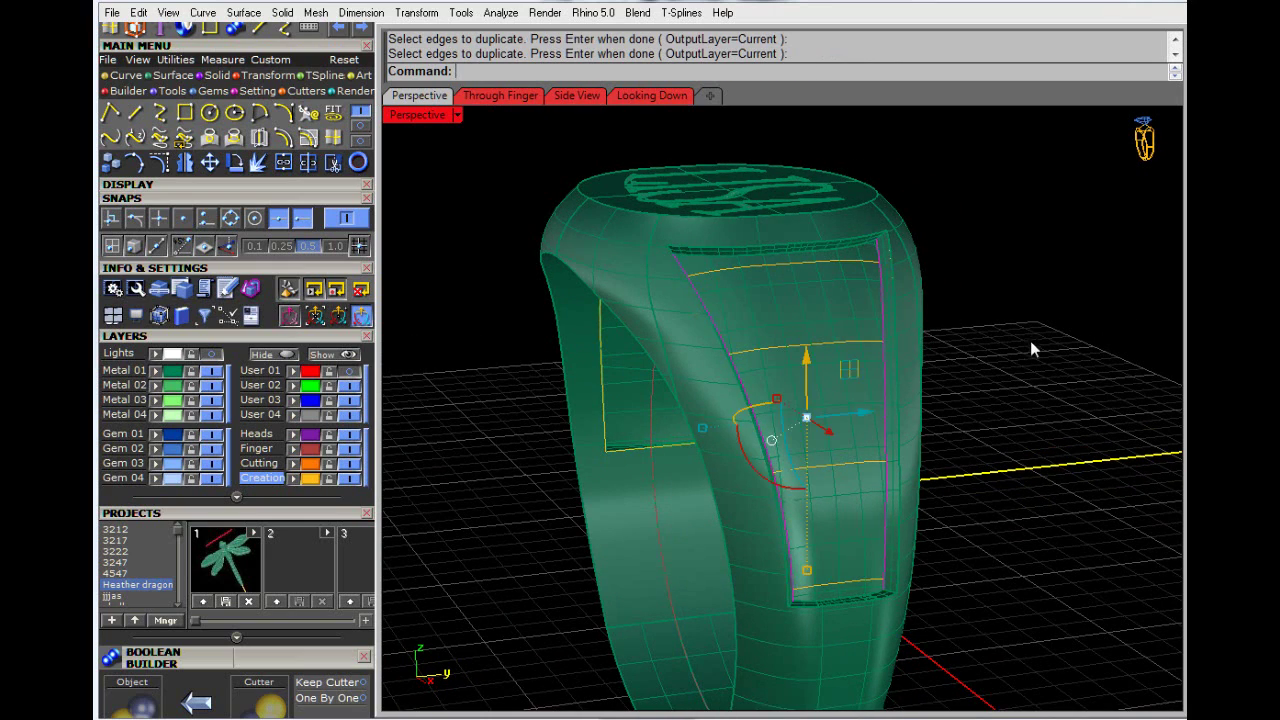
click(1023, 389)
right_drag(1023, 389, 903, 391)
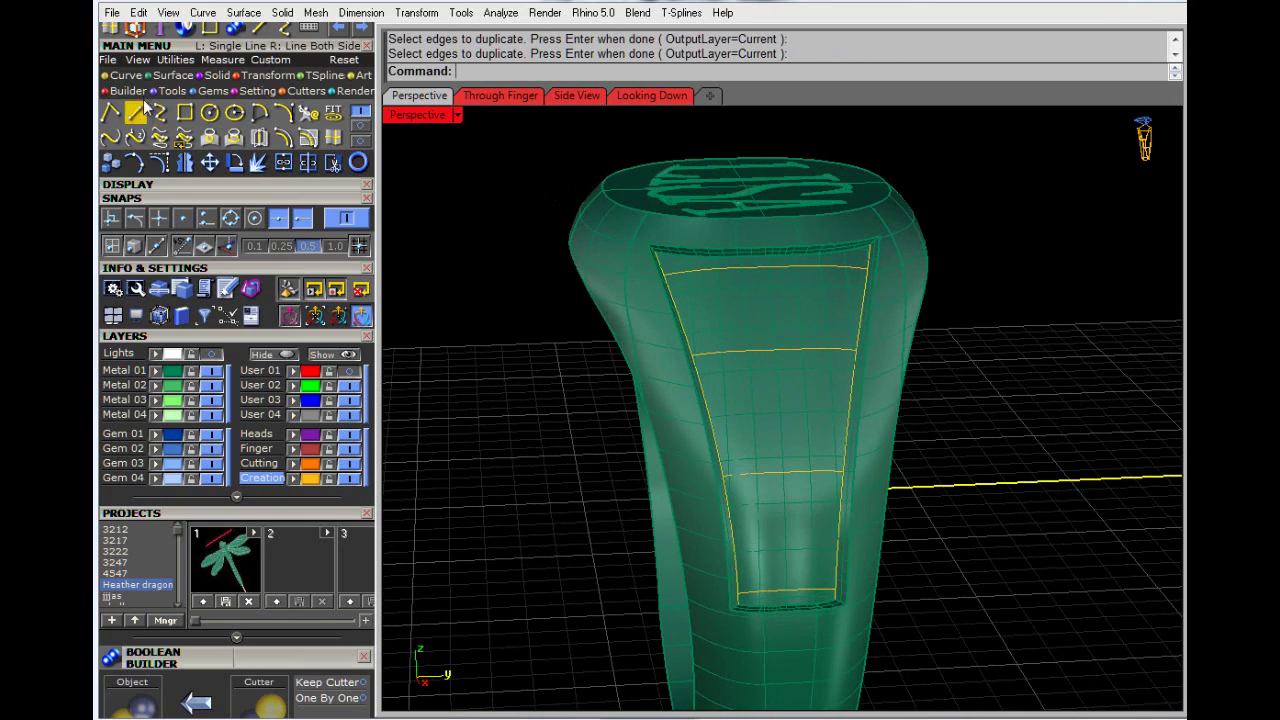
Step: Turn off the Metal 01 layer and delete the old recess outline curves, keeping the extracted isocurves and duplicated edges
click(212, 371)
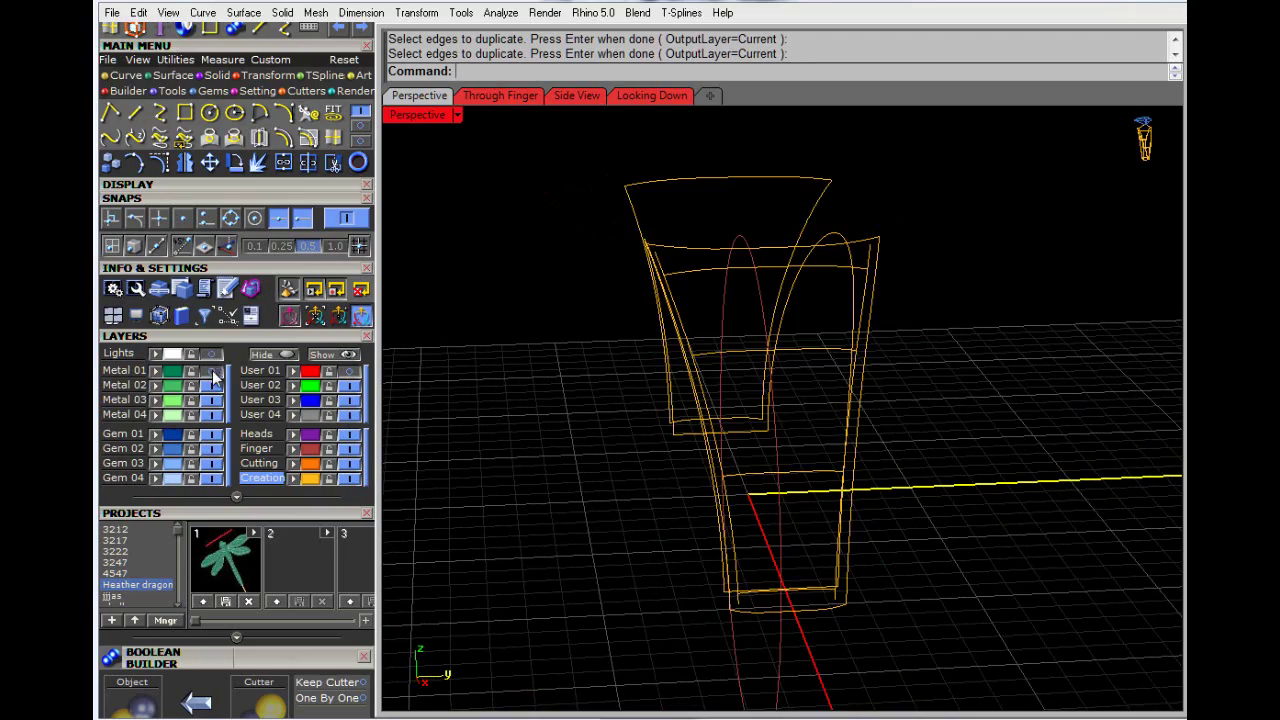
right_drag(843, 392, 837, 286)
click(719, 240)
key(Delete)
click(850, 295)
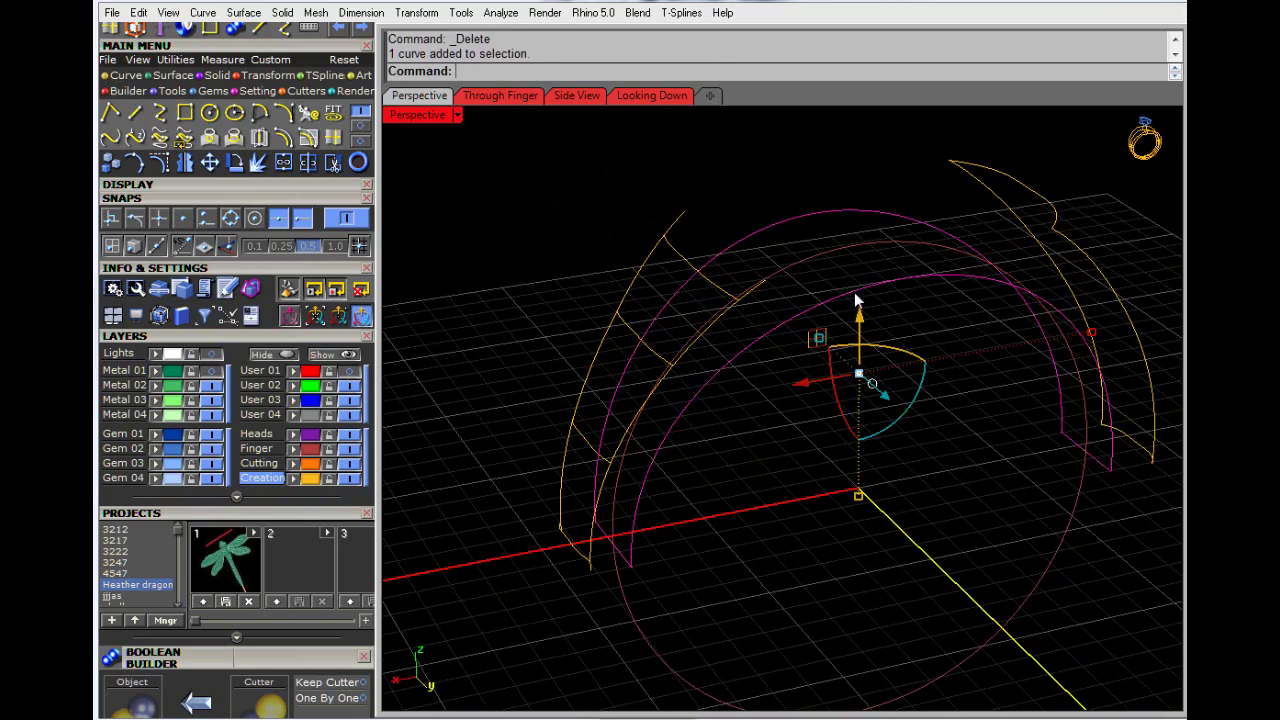
key(Delete)
click(1086, 265)
key(Delete)
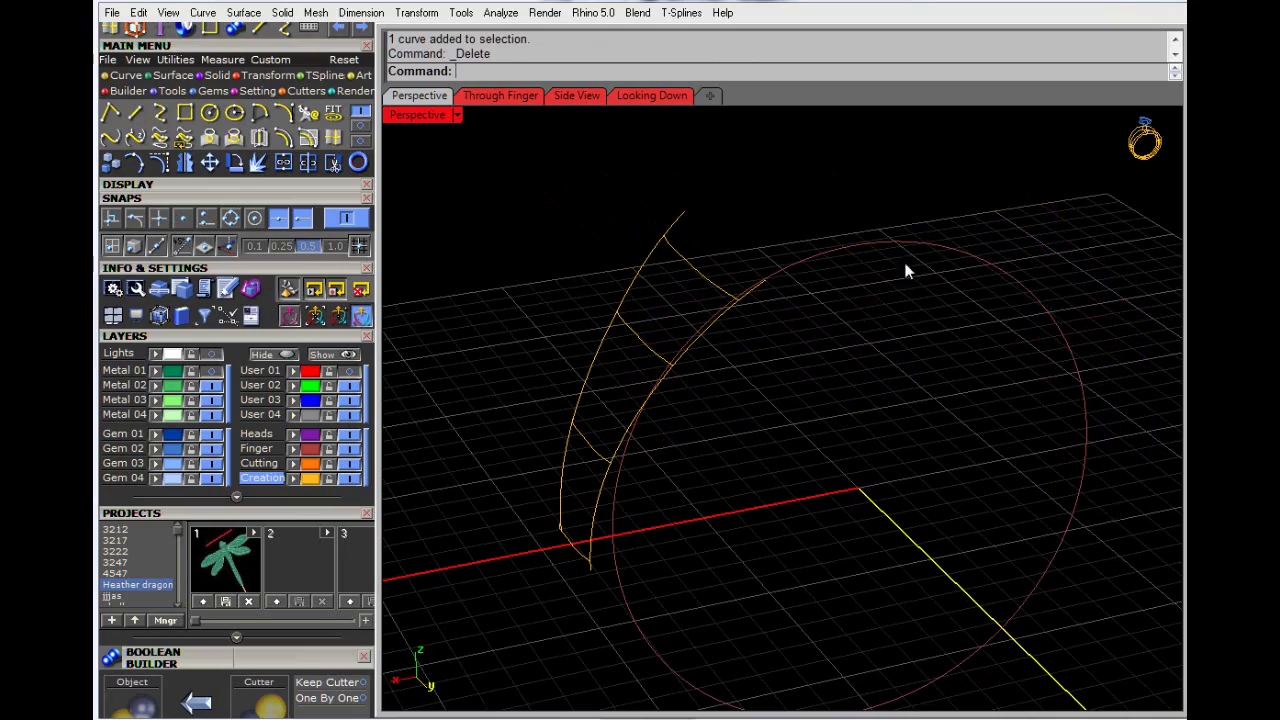
Step: Create a Sweep 2 surface using the two duplicated long edges as rails and the four isocurves as cross sections
right_drag(906, 271, 760, 455)
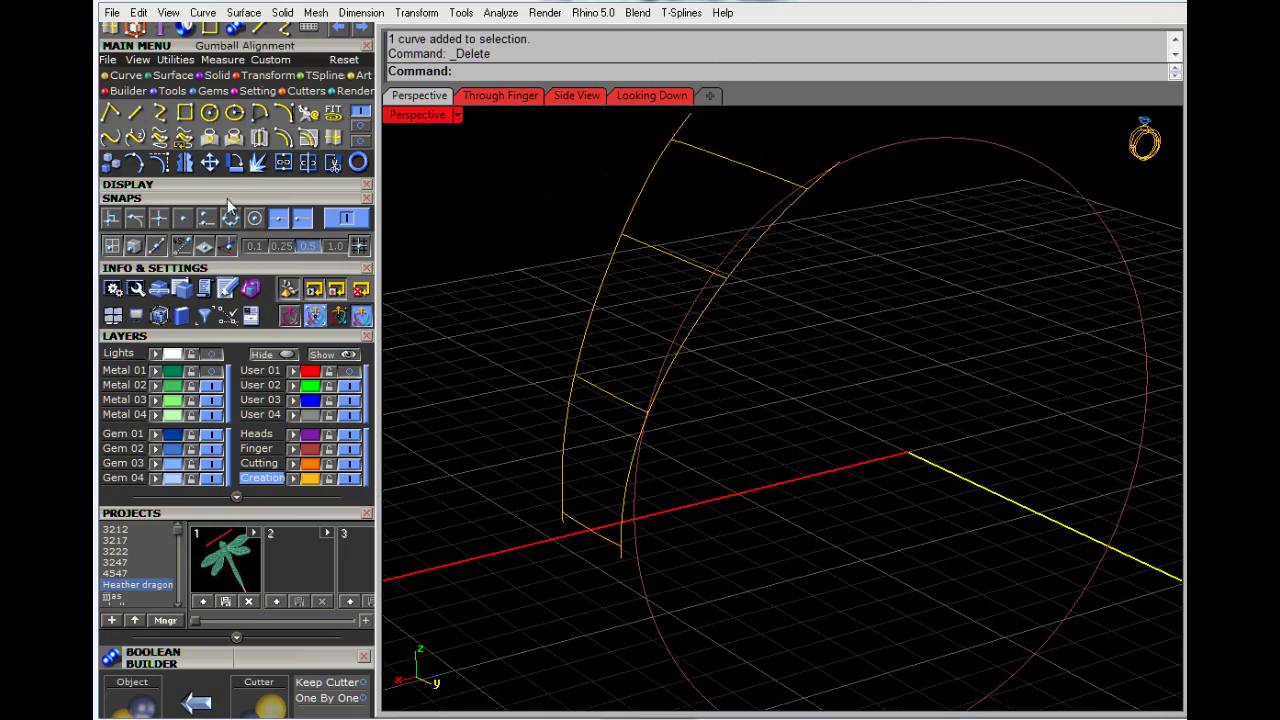
click(158, 77)
click(158, 114)
click(605, 265)
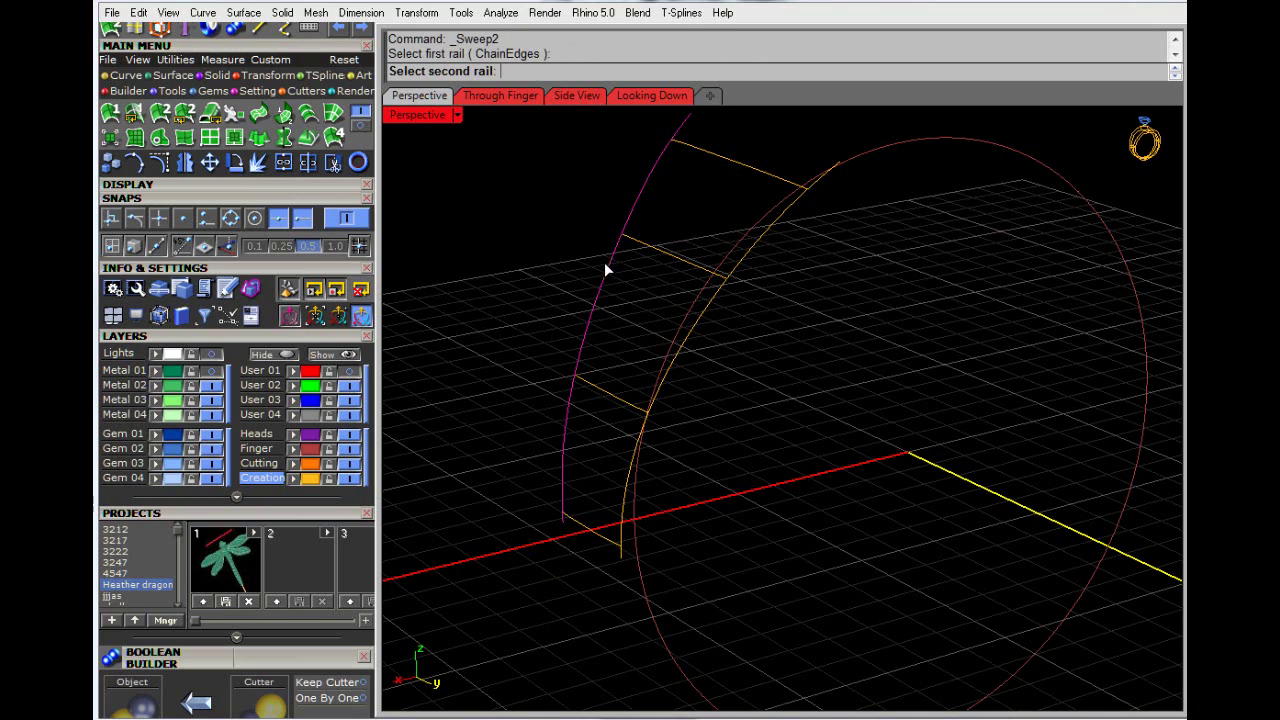
click(758, 243)
click(747, 172)
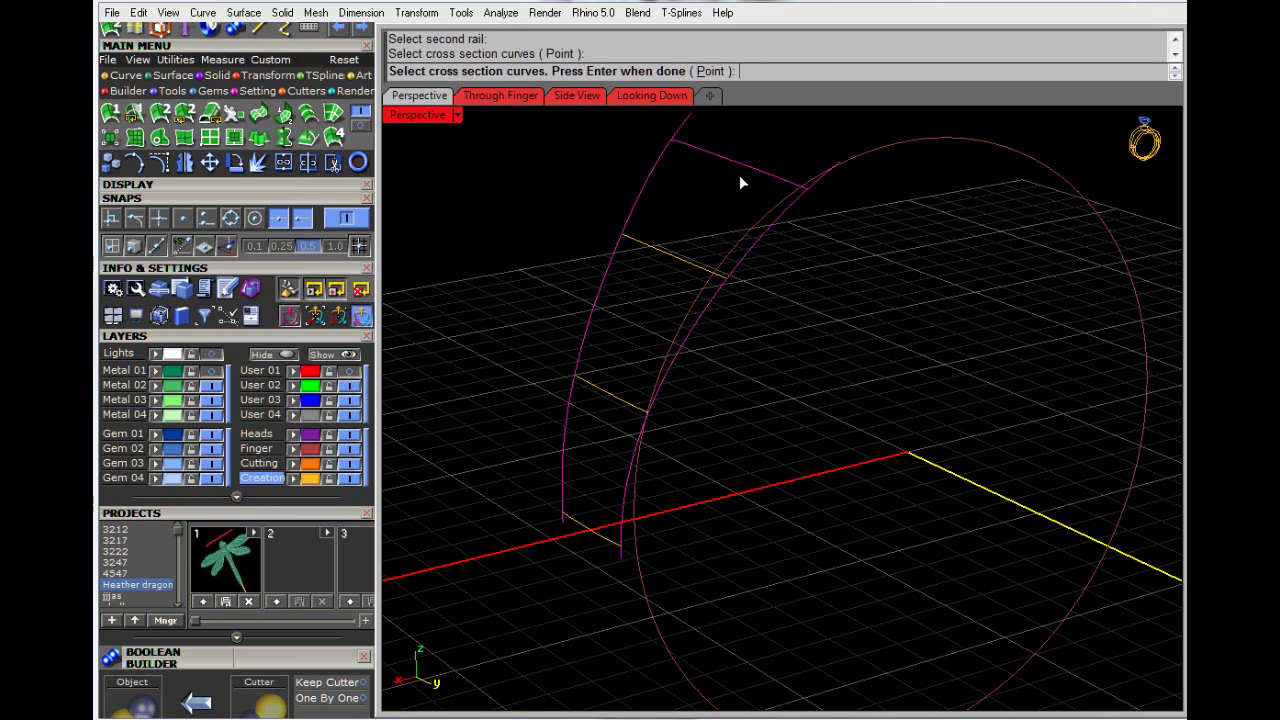
click(660, 253)
click(629, 395)
key(Return)
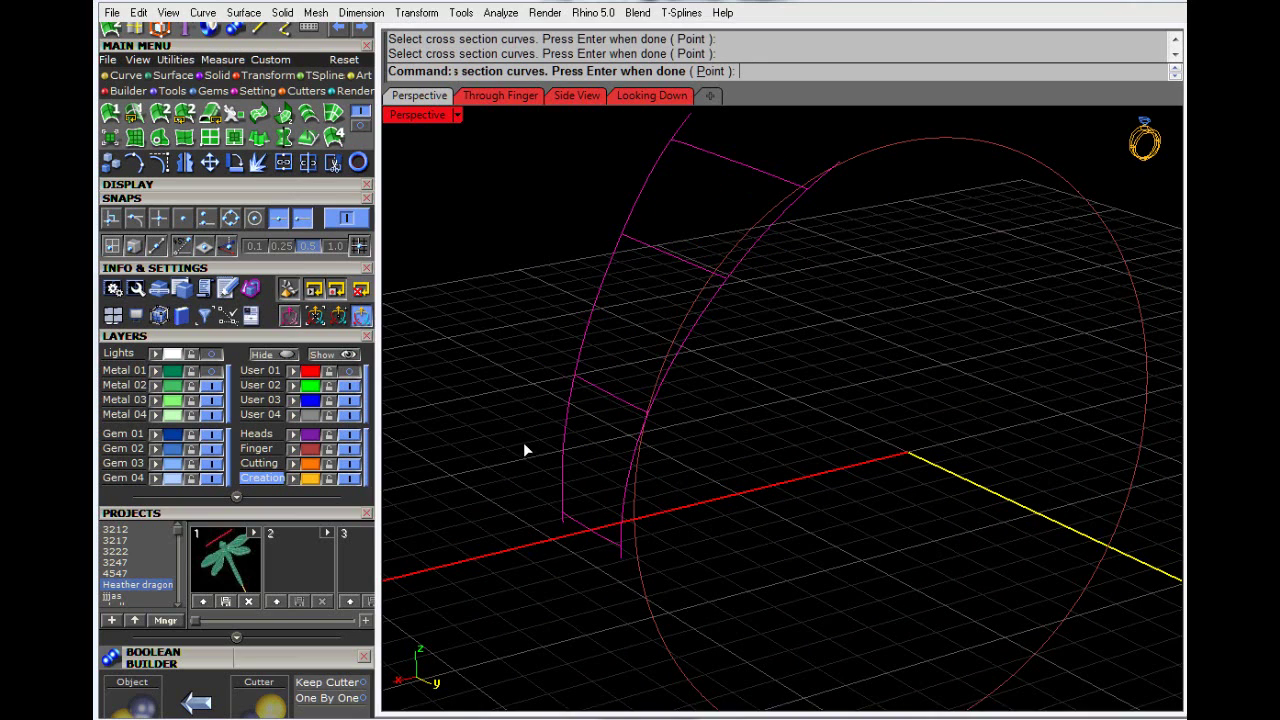
click(117, 443)
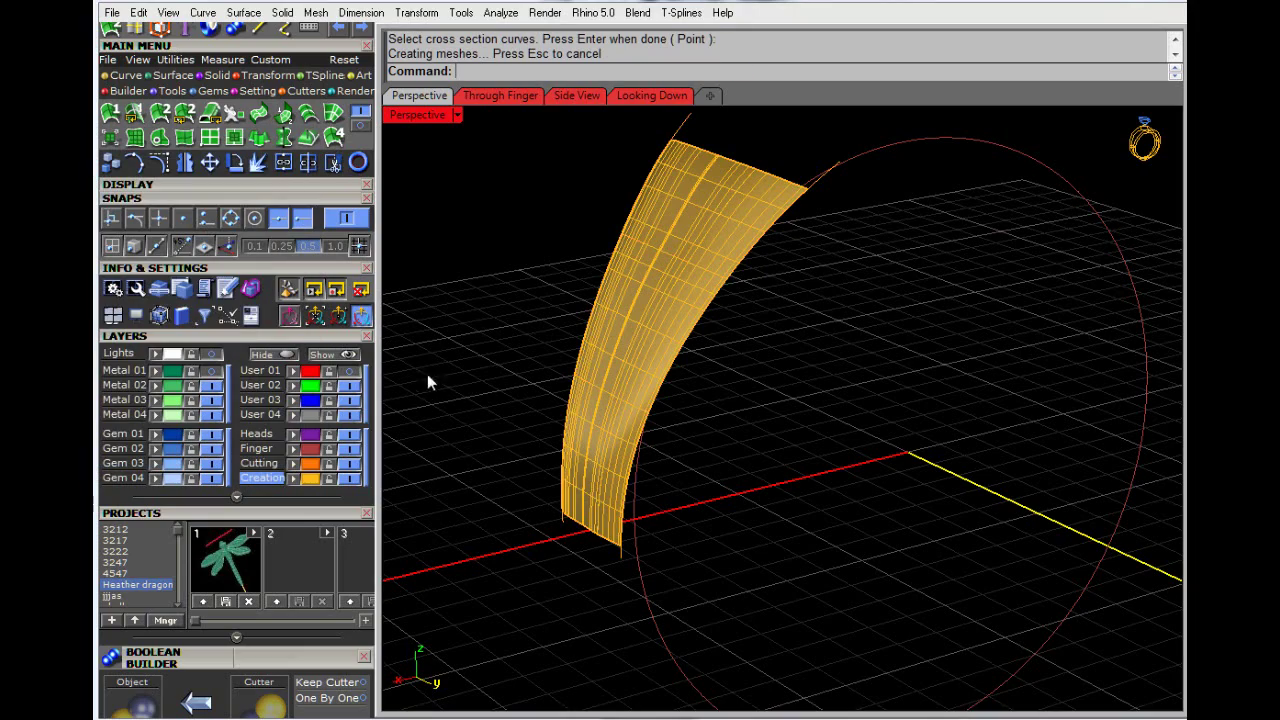
right_drag(428, 378, 417, 130)
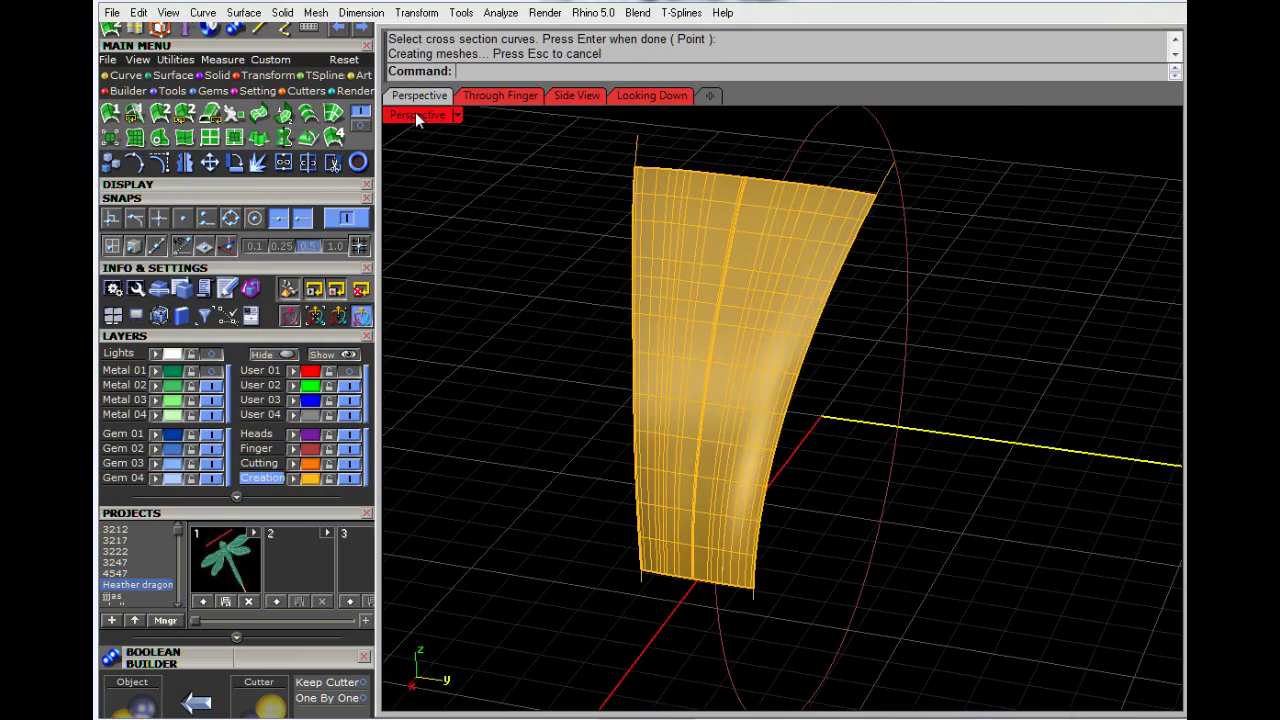
Step: Switch to the four-viewport layout, turn the Metal 01 layer back on and frame the whole ring
double_click(415, 112)
click(717, 311)
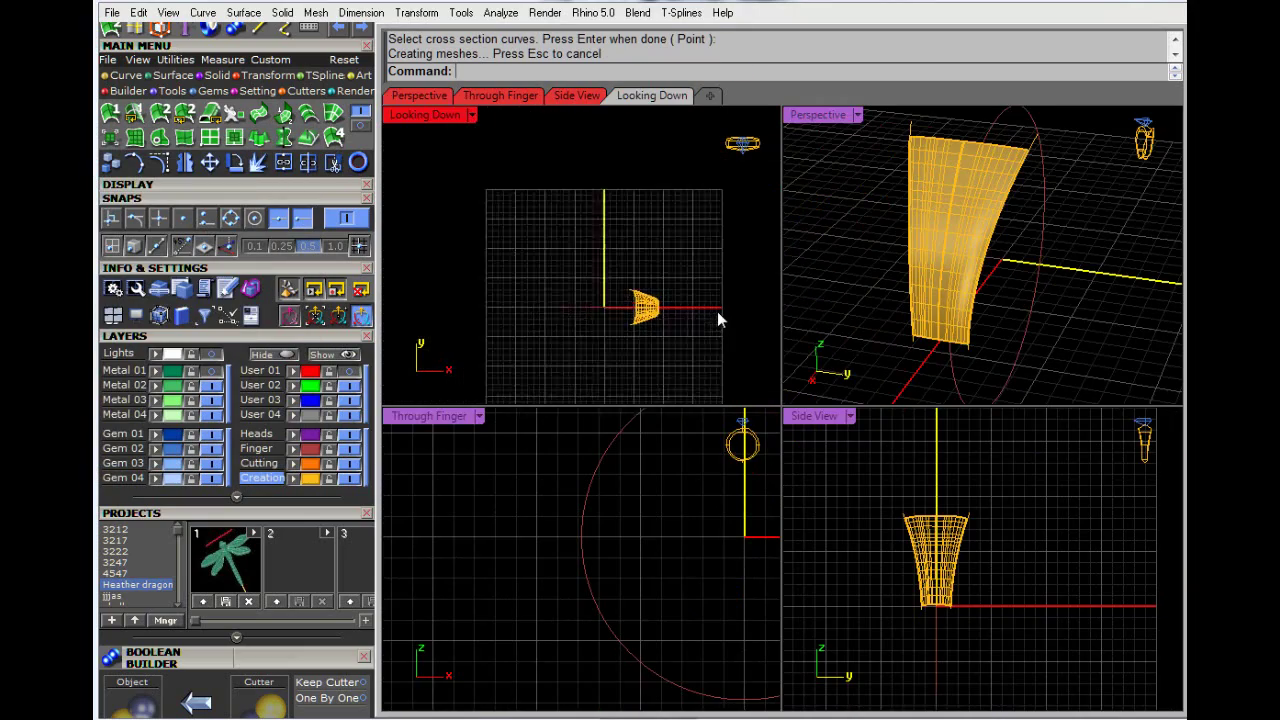
click(212, 371)
scroll(960, 275, down, 3)
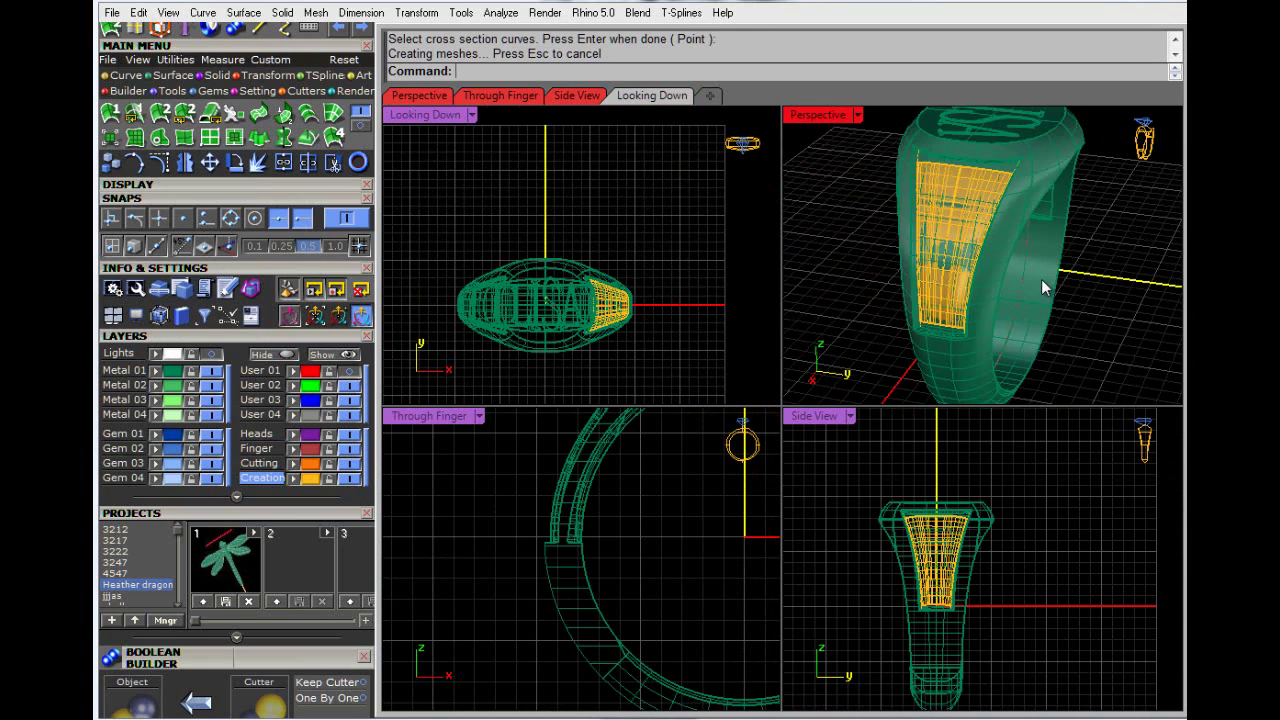
right_drag(1041, 279, 975, 310)
right_drag(538, 332, 558, 320)
scroll(540, 343, up, 3)
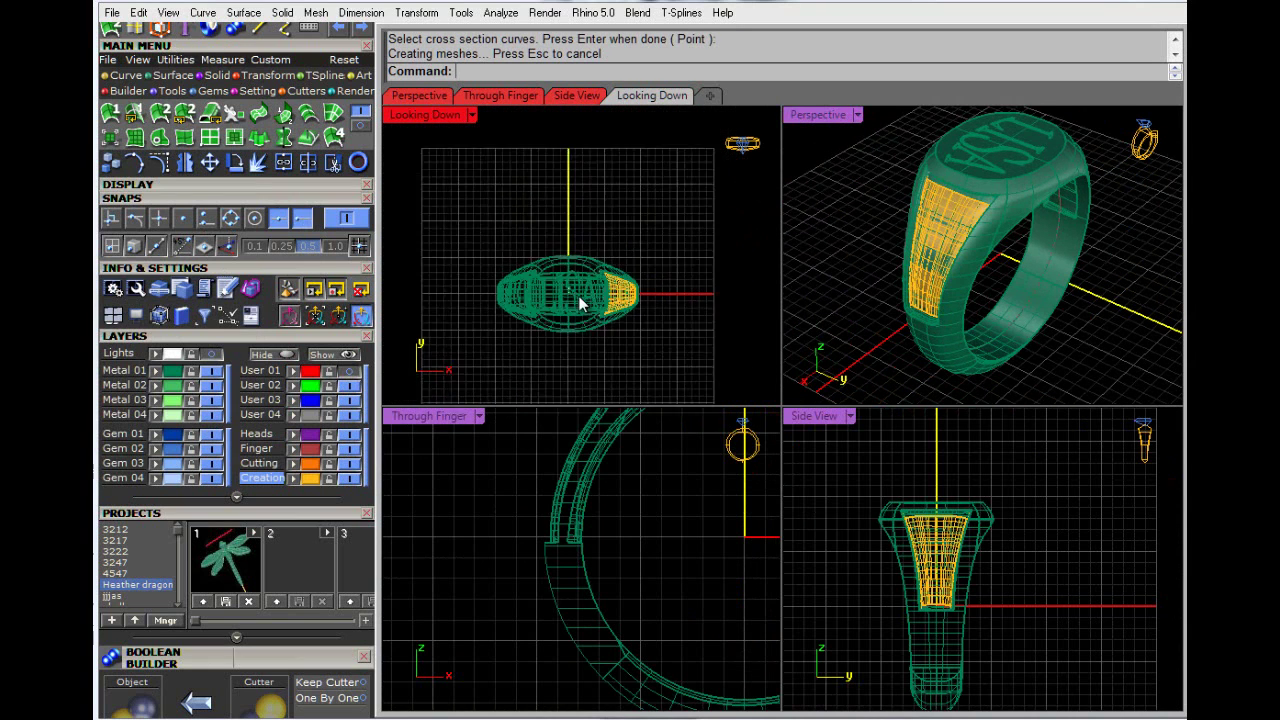
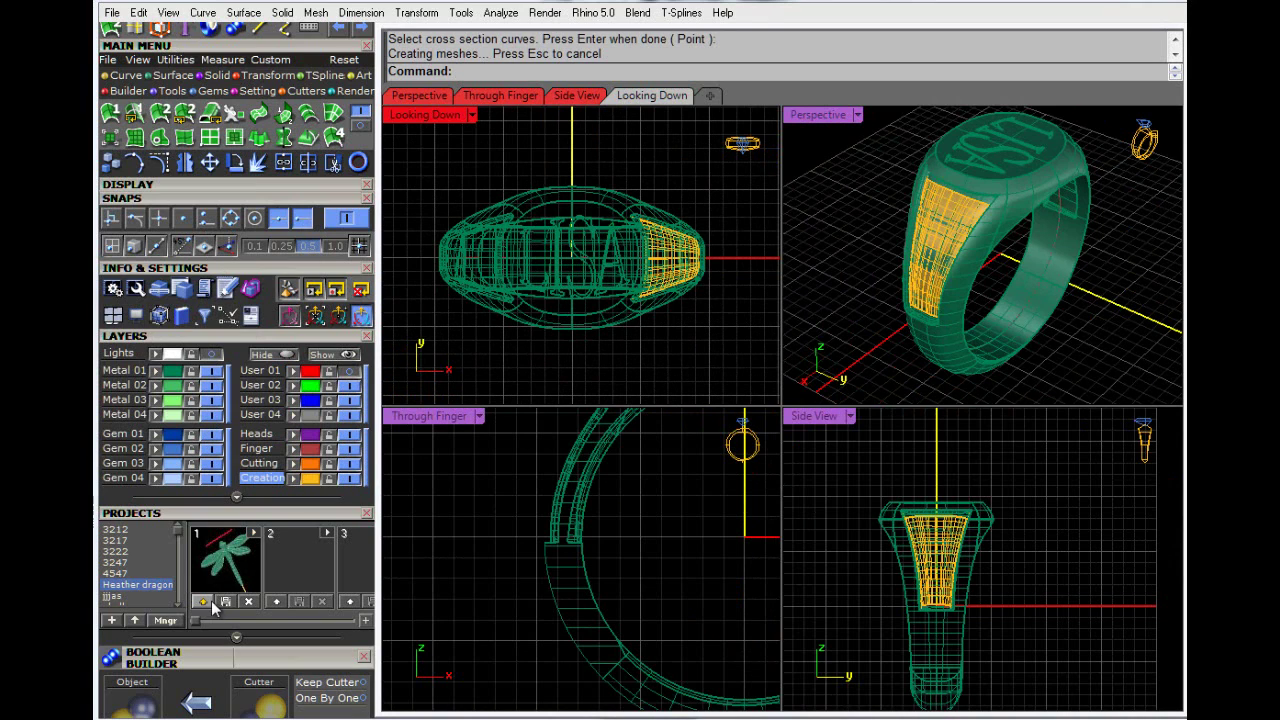
Step: Import the saved dragonfly model, keep the User 01 layer hidden, and move the dragonfly along Y clear of the ring
click(229, 560)
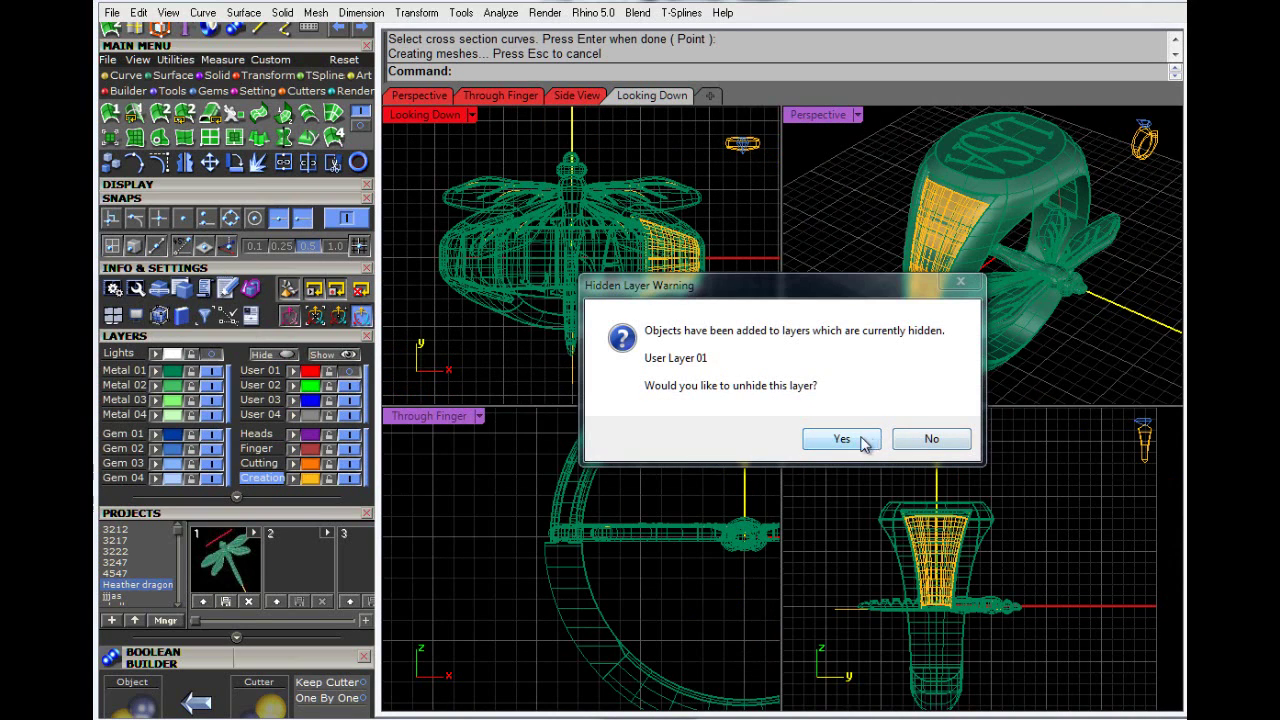
click(924, 441)
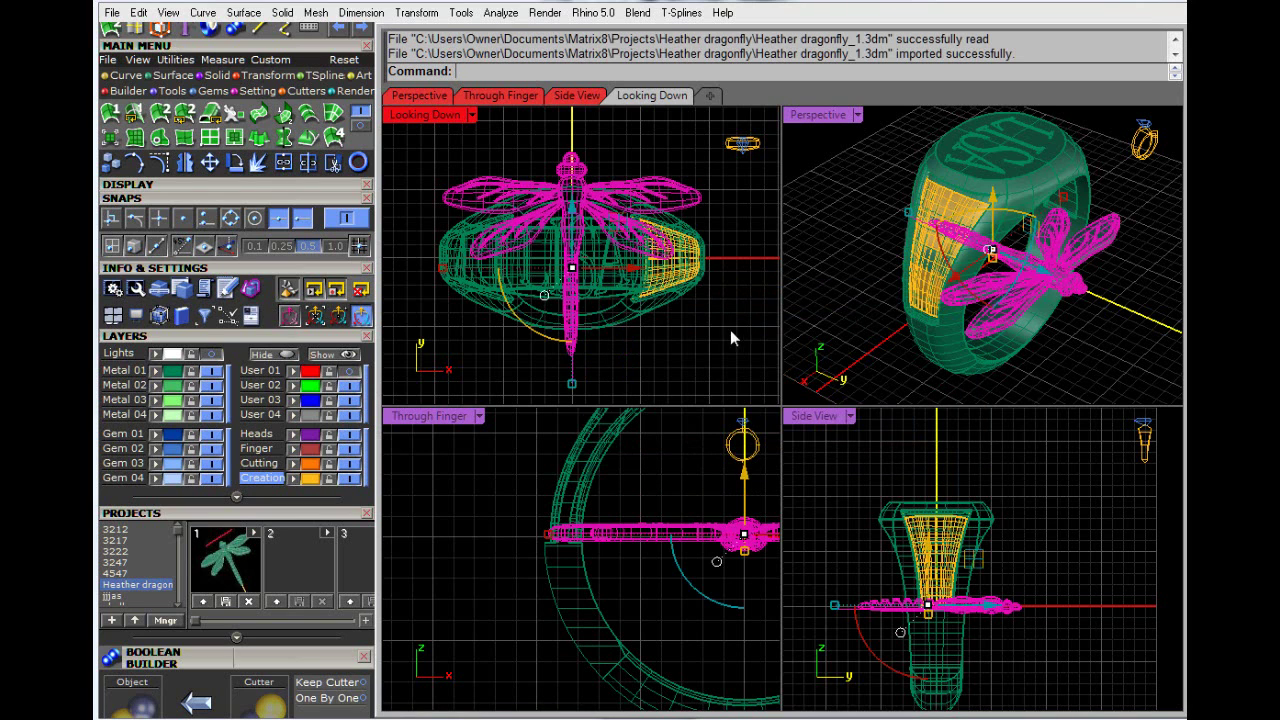
drag(586, 318, 586, 173)
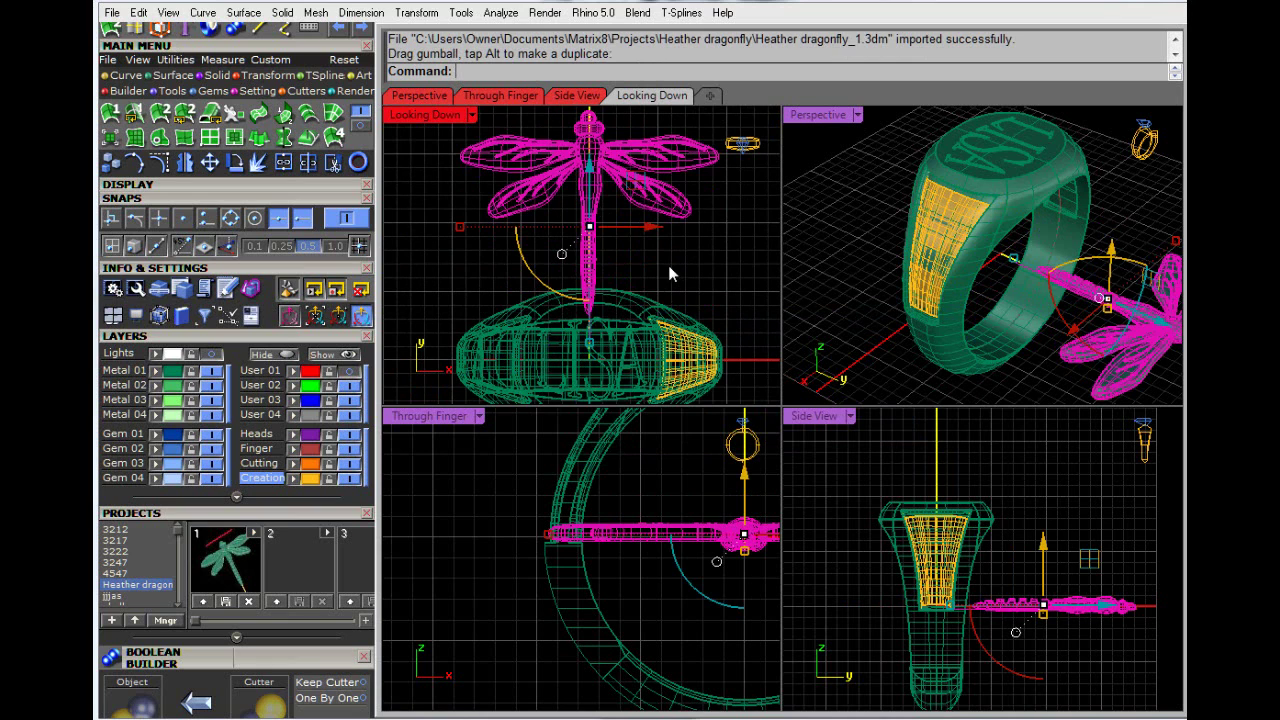
scroll(668, 265, down, 2)
Step: Rotate the dragonfly a quarter turn in the Looking Down view so its body lies along X, and shift it farther from the ring
drag(545, 285, 557, 164)
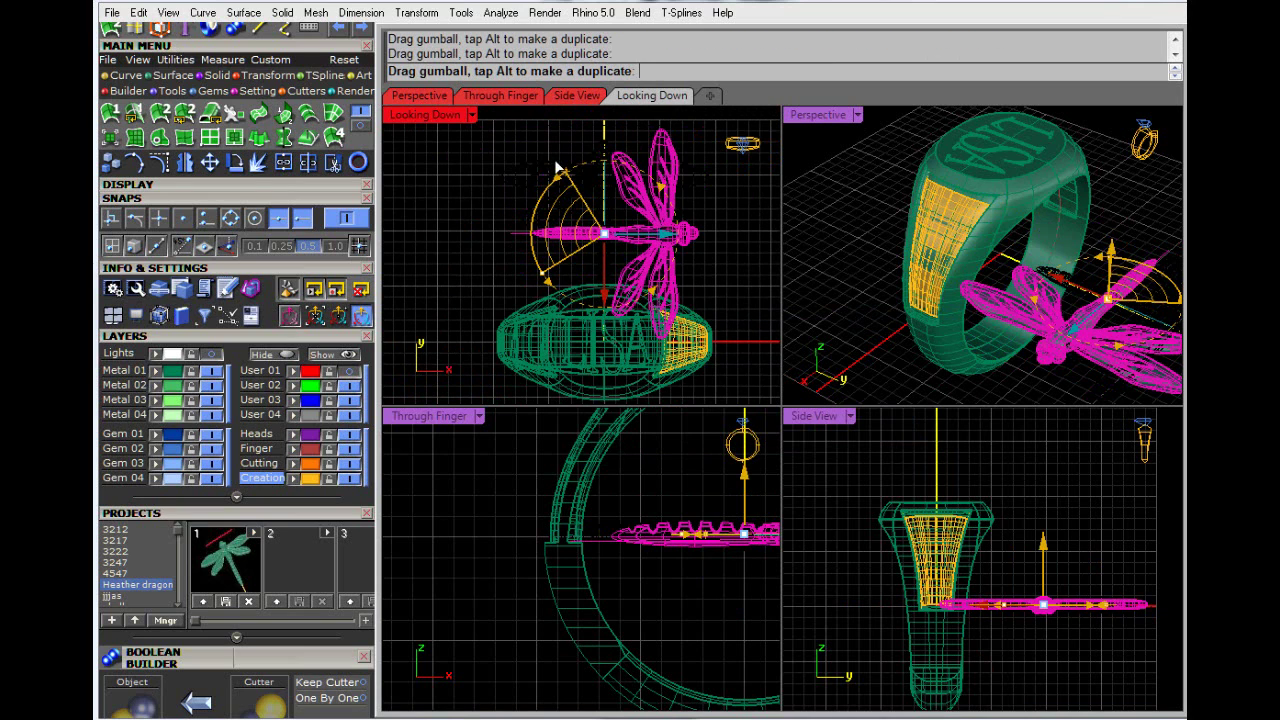
scroll(674, 243, down, 6)
right_drag(676, 246, 668, 303)
drag(665, 297, 636, 278)
drag(602, 360, 717, 296)
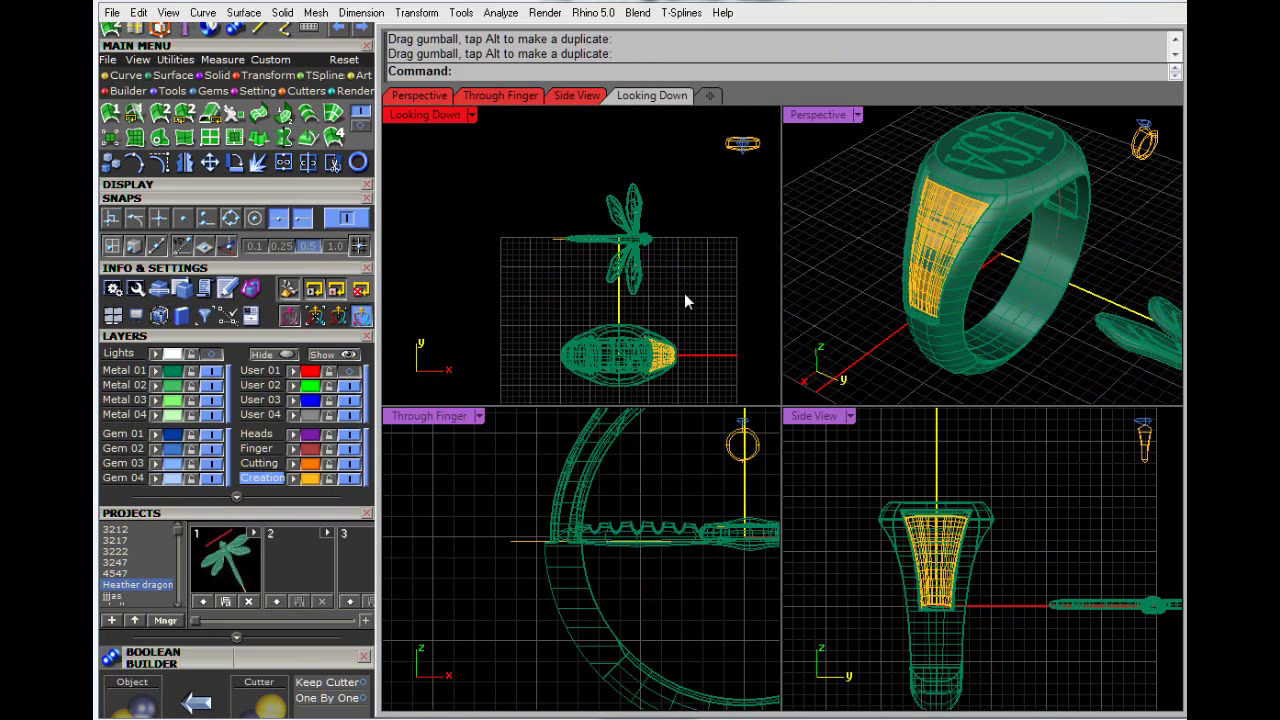
scroll(686, 293, up, 3)
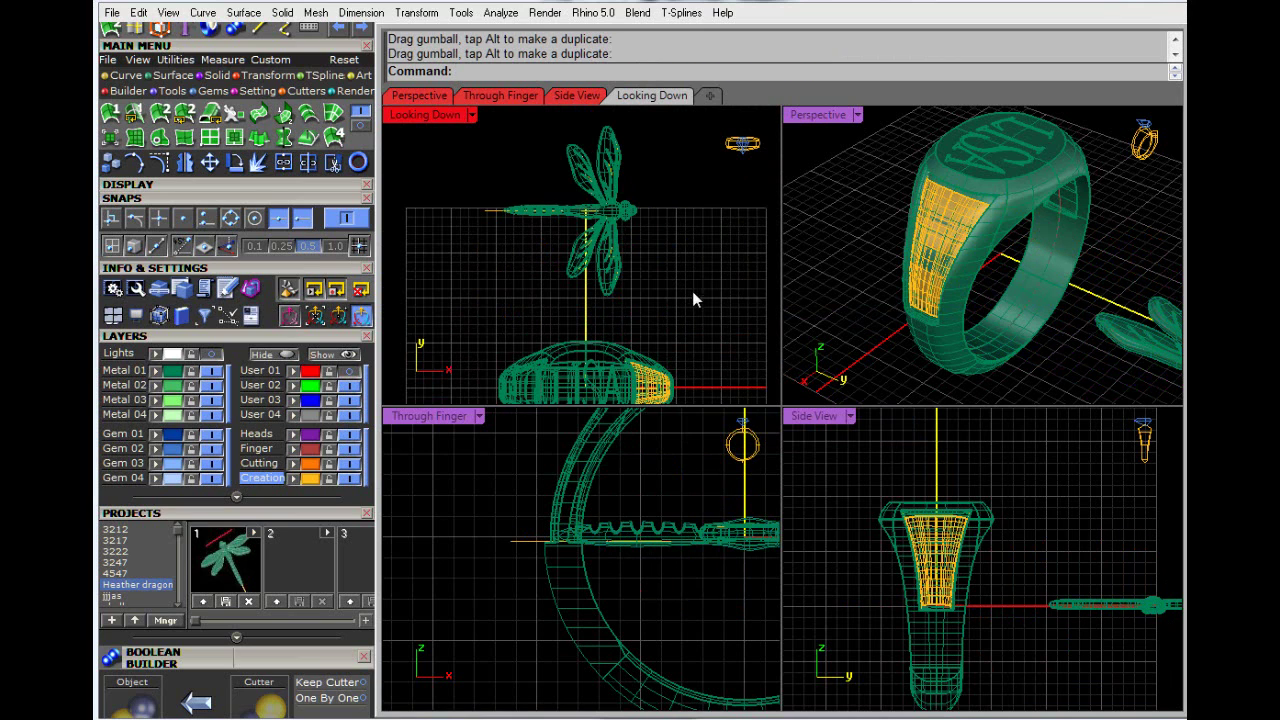
Step: Create flat UV curves from the swept surface on the shank recess, working in the maximized Perspective view
double_click(798, 116)
right_drag(749, 295, 832, 286)
scroll(832, 286, down, 6)
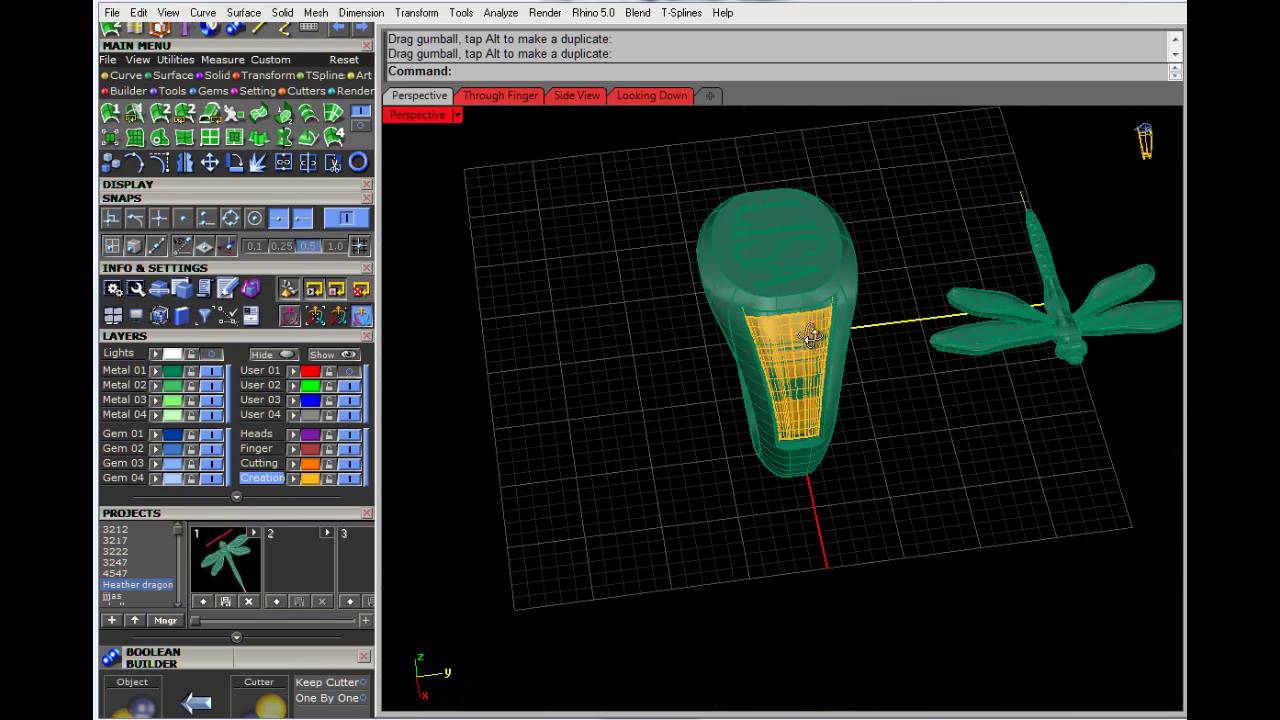
right_drag(808, 336, 839, 325)
scroll(758, 340, up, 2)
click(742, 340)
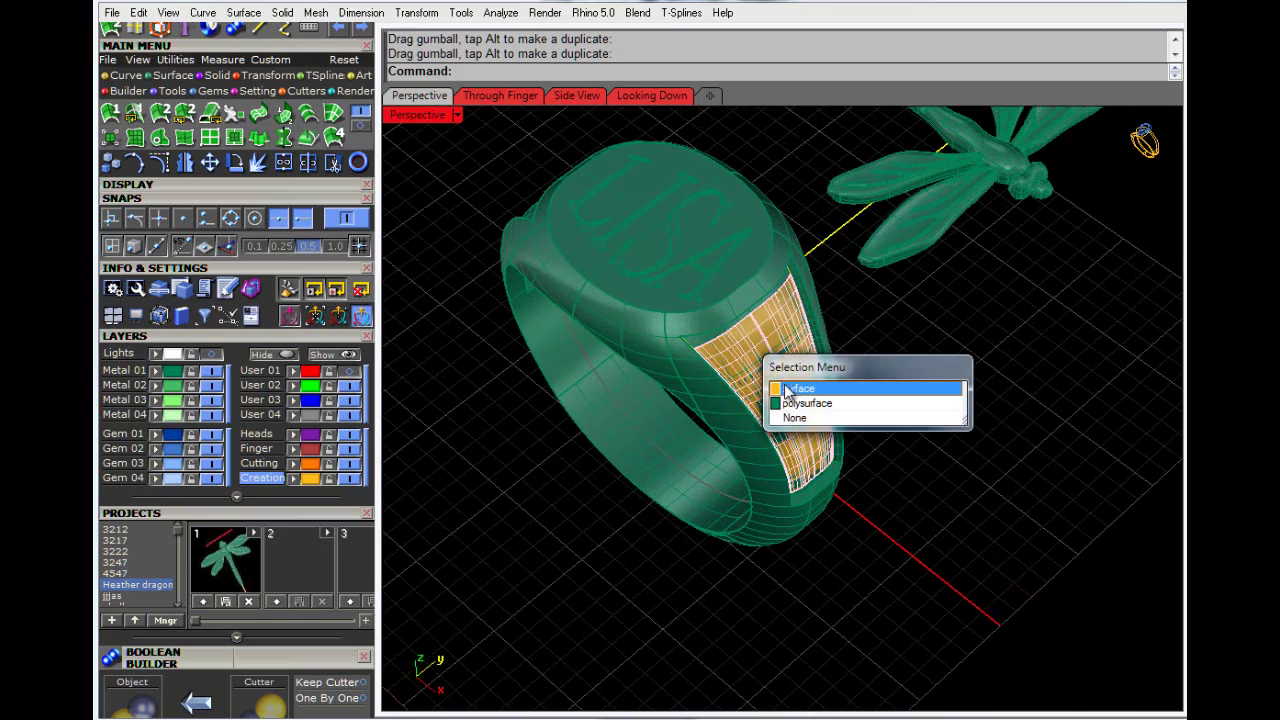
click(813, 389)
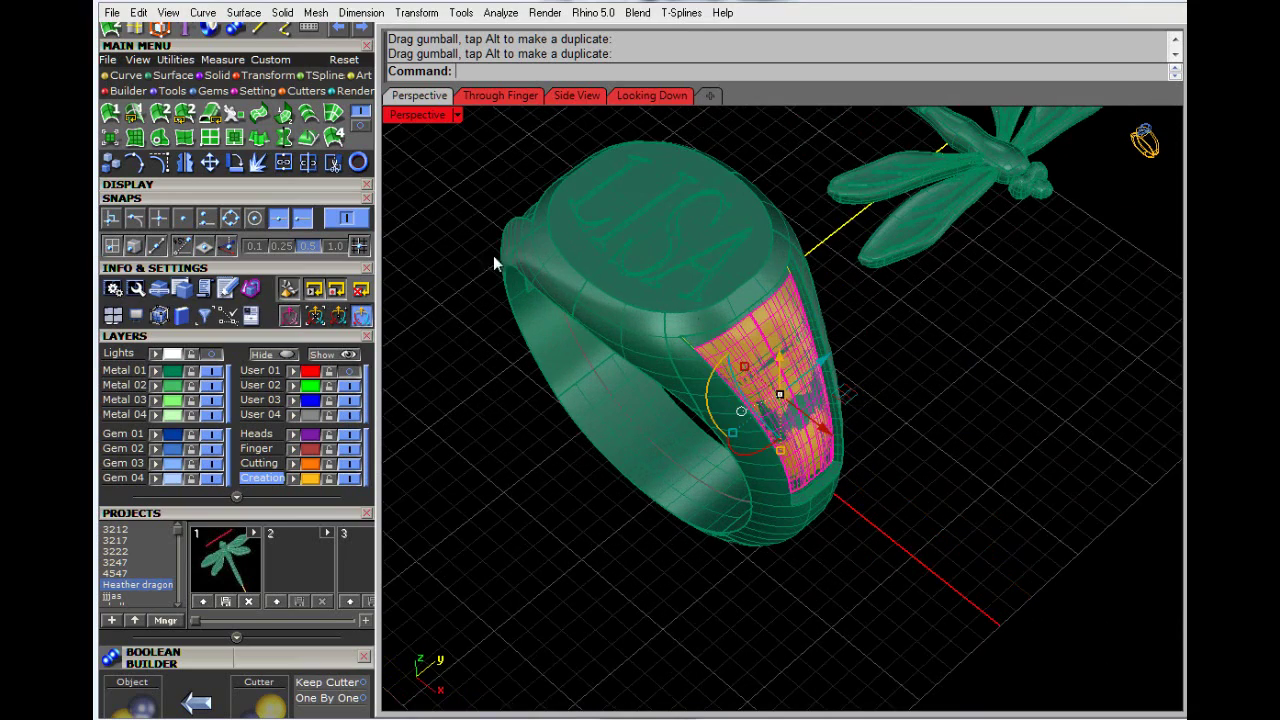
click(138, 82)
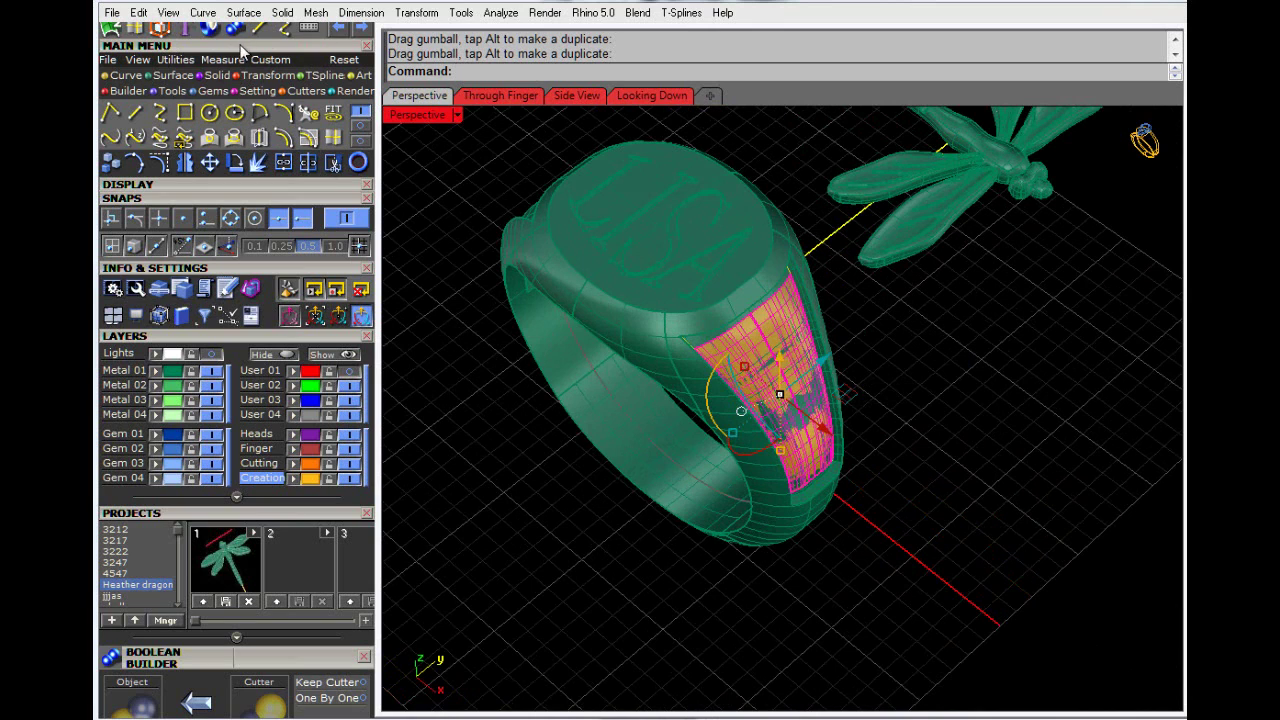
click(203, 12)
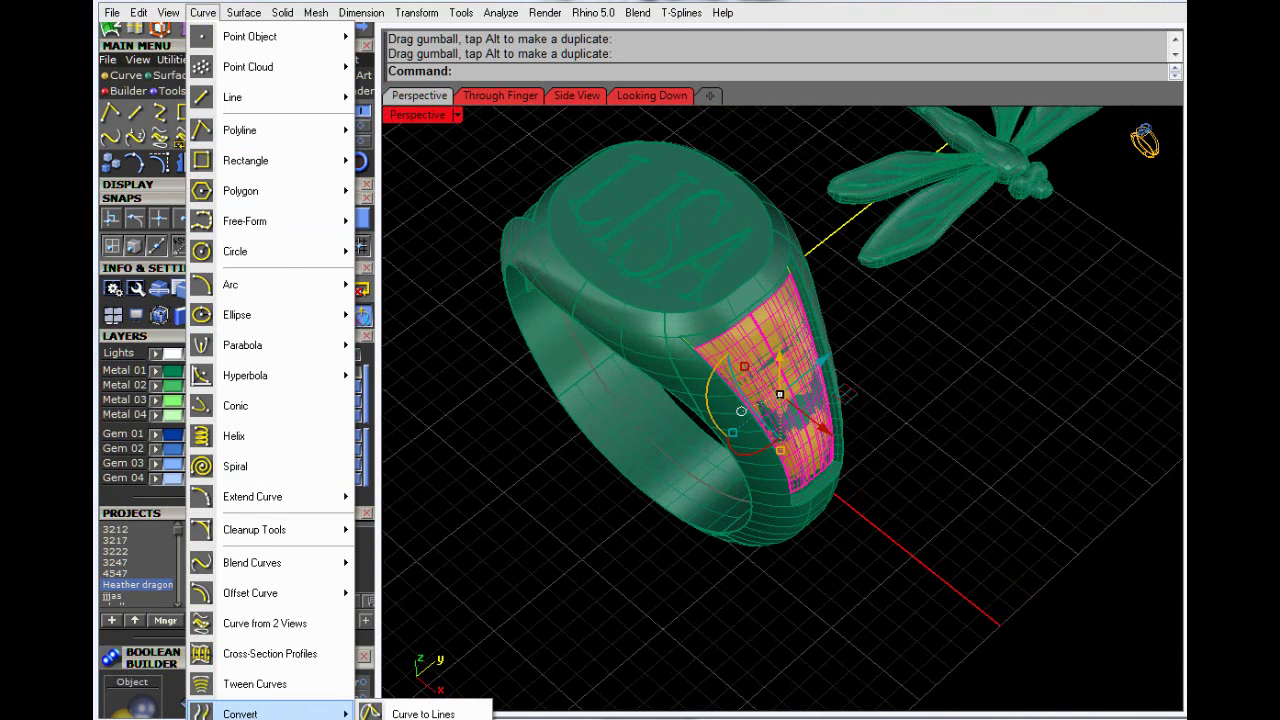
mouse_move(259, 718)
click(430, 695)
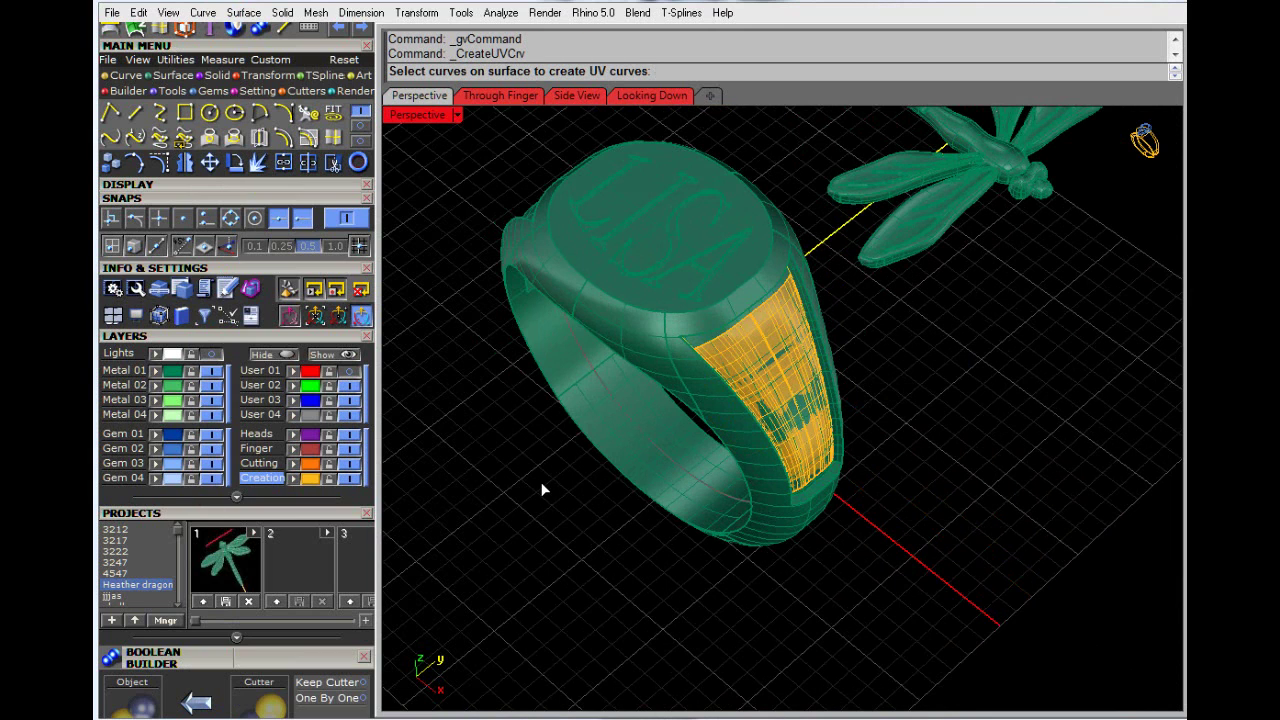
click(753, 364)
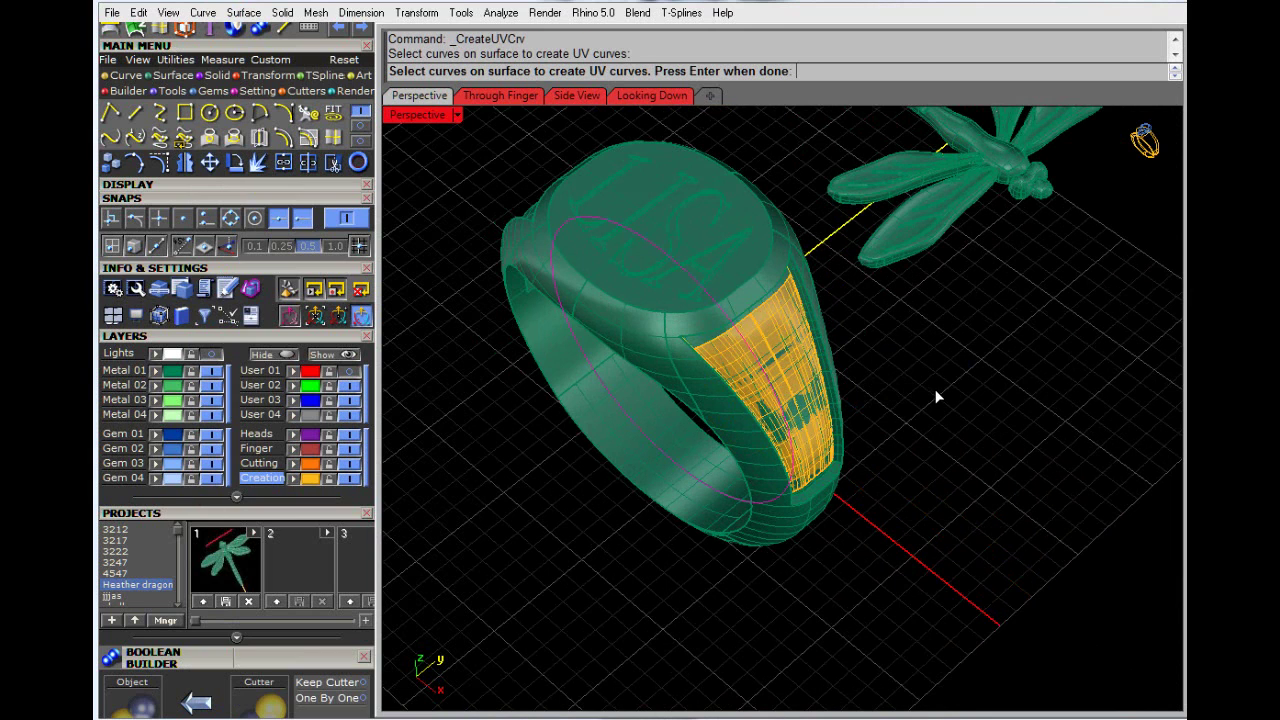
key(Return)
Step: Move the rectangular UV curves off the ring into the open space between the ring and the dragonfly
right_drag(879, 408, 905, 527)
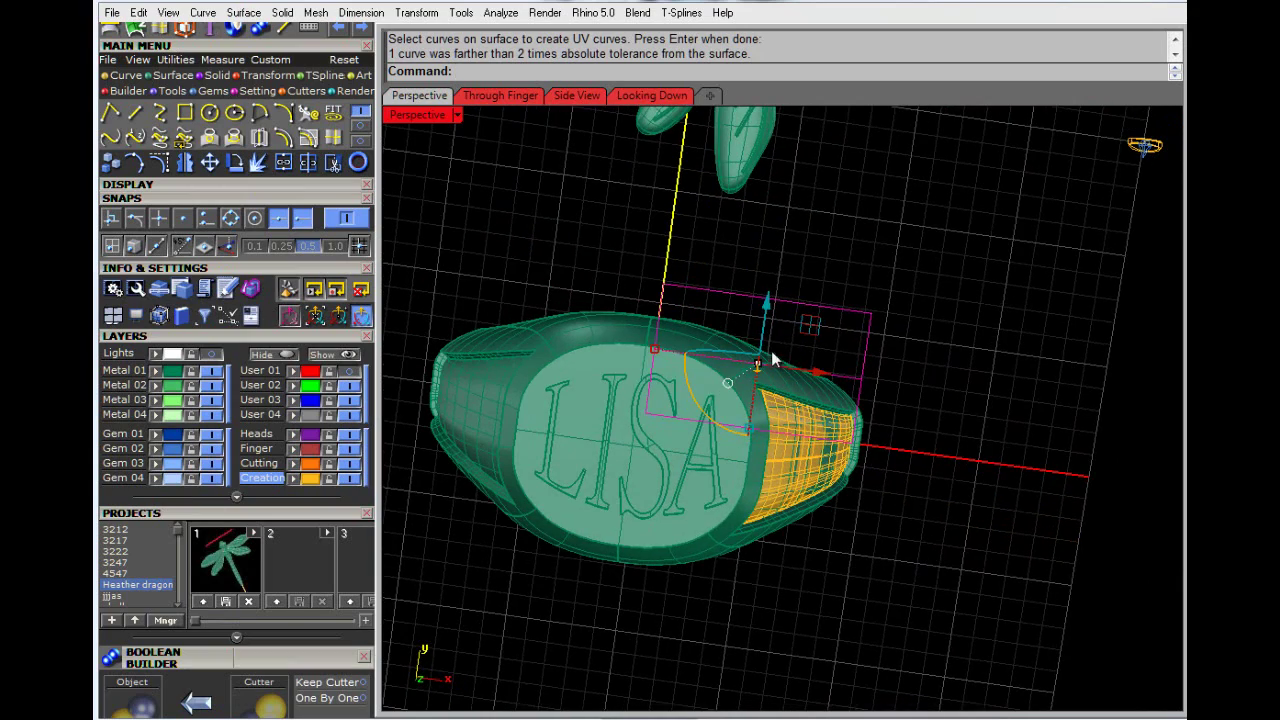
drag(770, 305, 818, 180)
drag(836, 238, 590, 210)
click(873, 282)
scroll(898, 270, down, 6)
mouse_move(898, 270)
right_down()
mouse_move(869, 277)
mouse_move(880, 277)
right_up()
scroll(688, 244, down, 4)
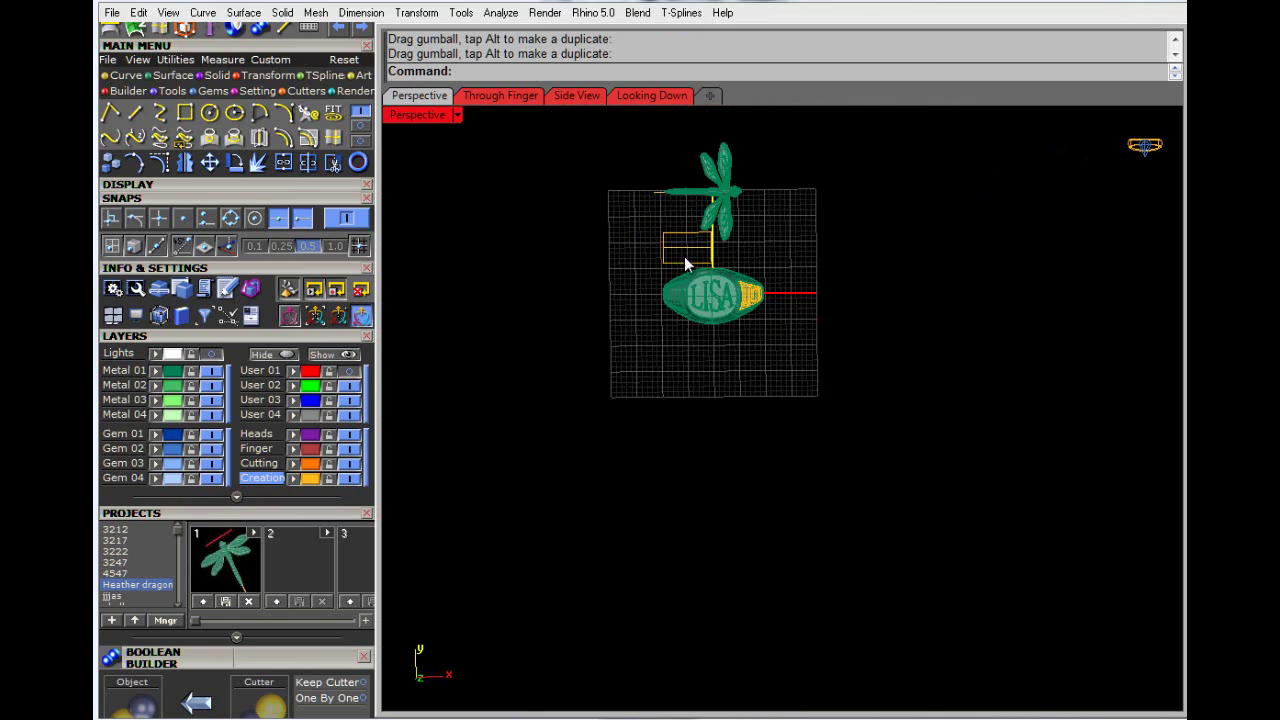
scroll(660, 190, up, 3)
Step: Rotate the dragonfly 180 degrees so its head points toward negative X
click(799, 239)
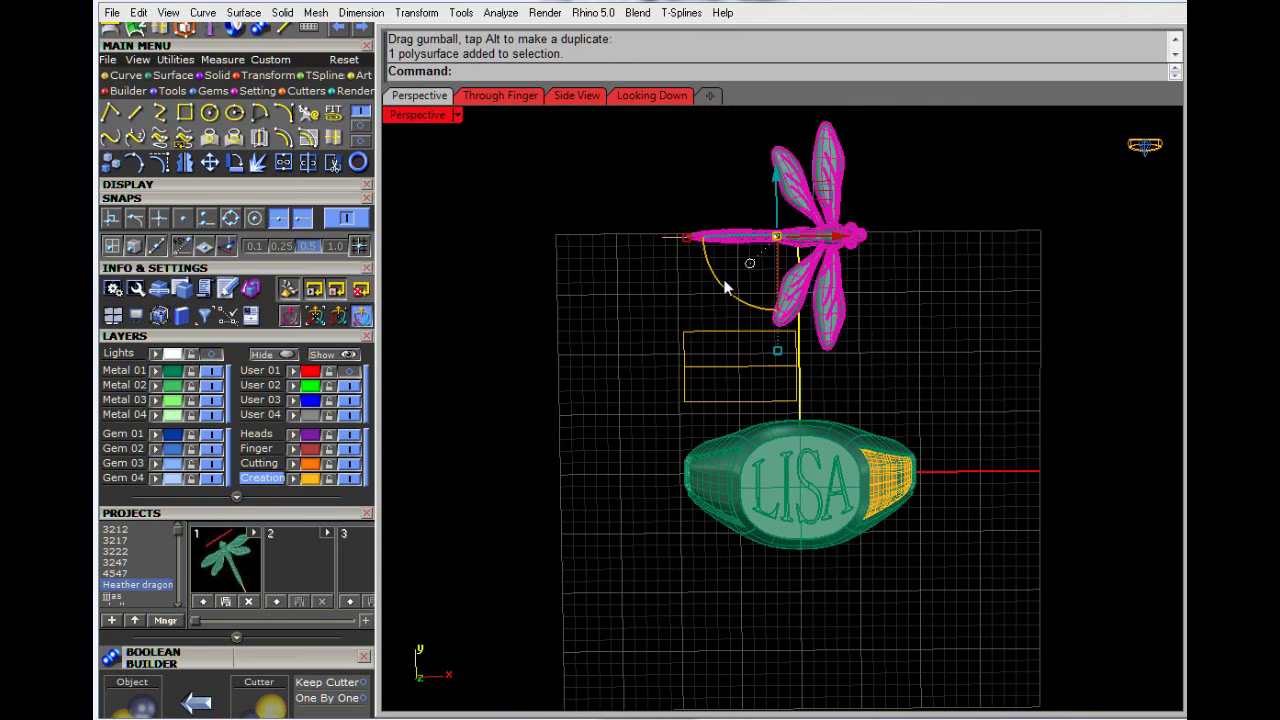
drag(726, 287, 931, 141)
click(1011, 306)
Step: Delete all the loose wing-vein curves left beside the dragonfly, keeping the dragonfly solid and the UV rectangle
click(810, 287)
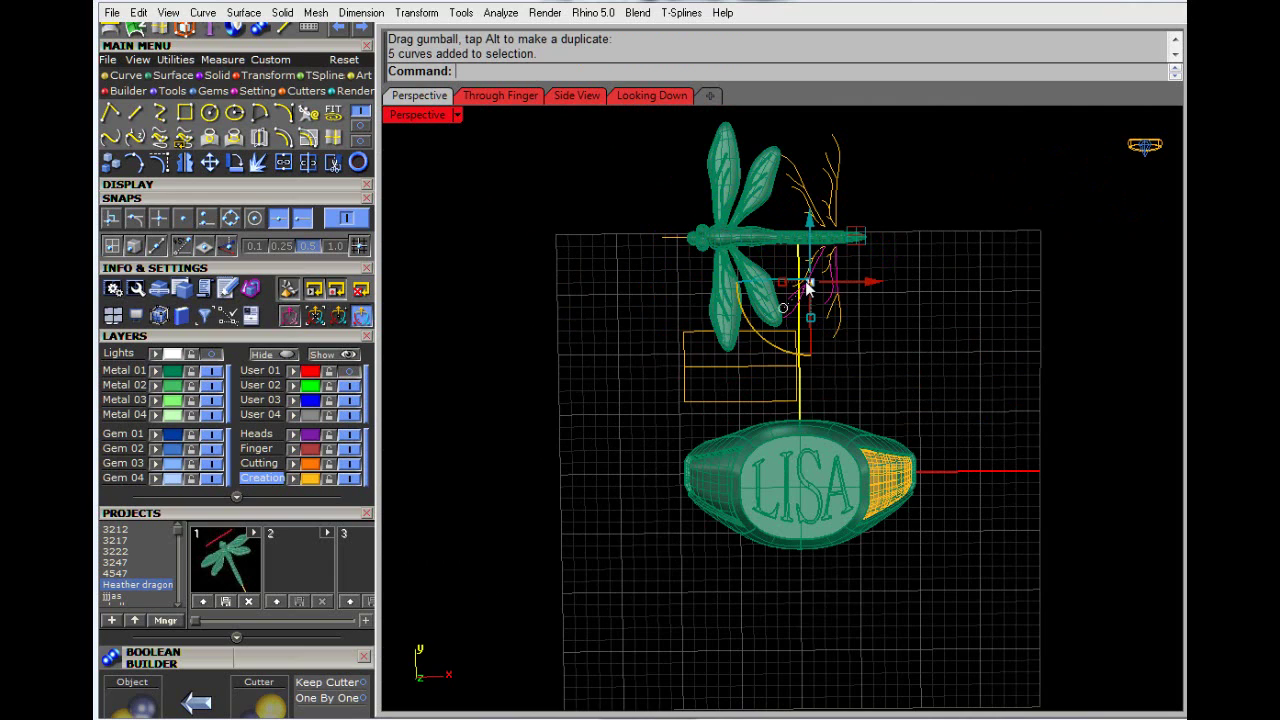
click(998, 312)
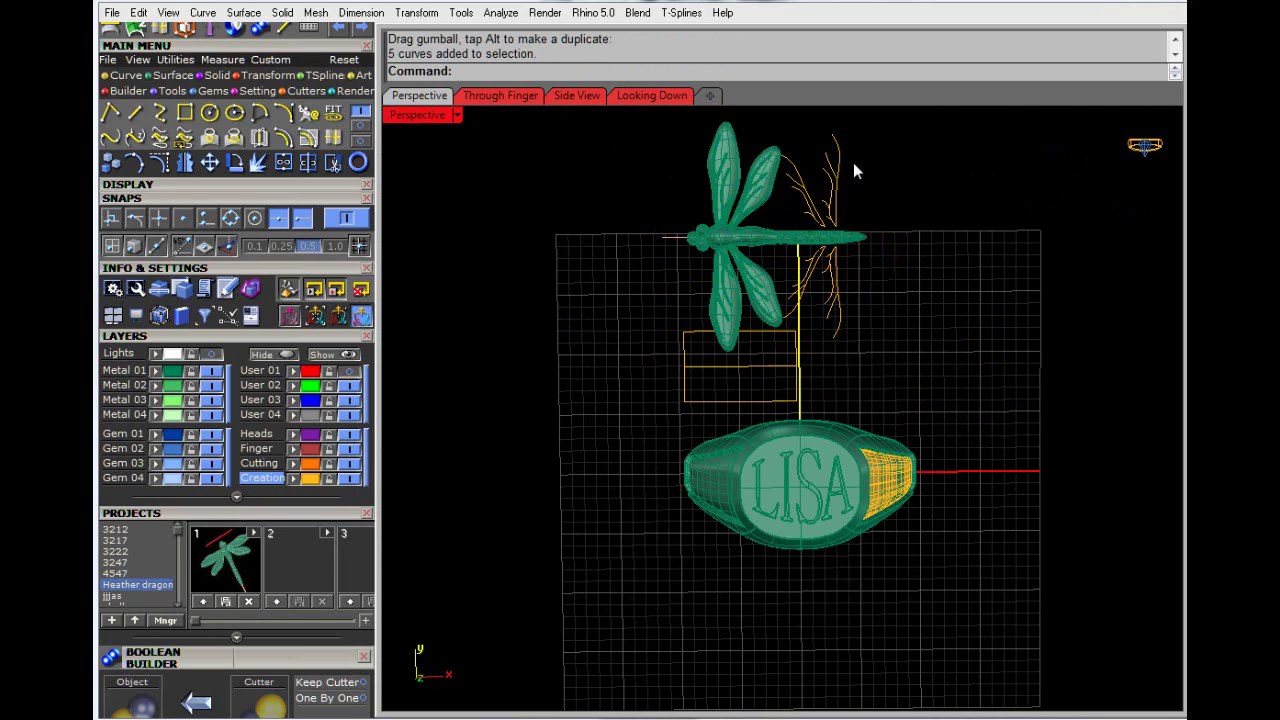
drag(799, 215, 797, 216)
key(Delete)
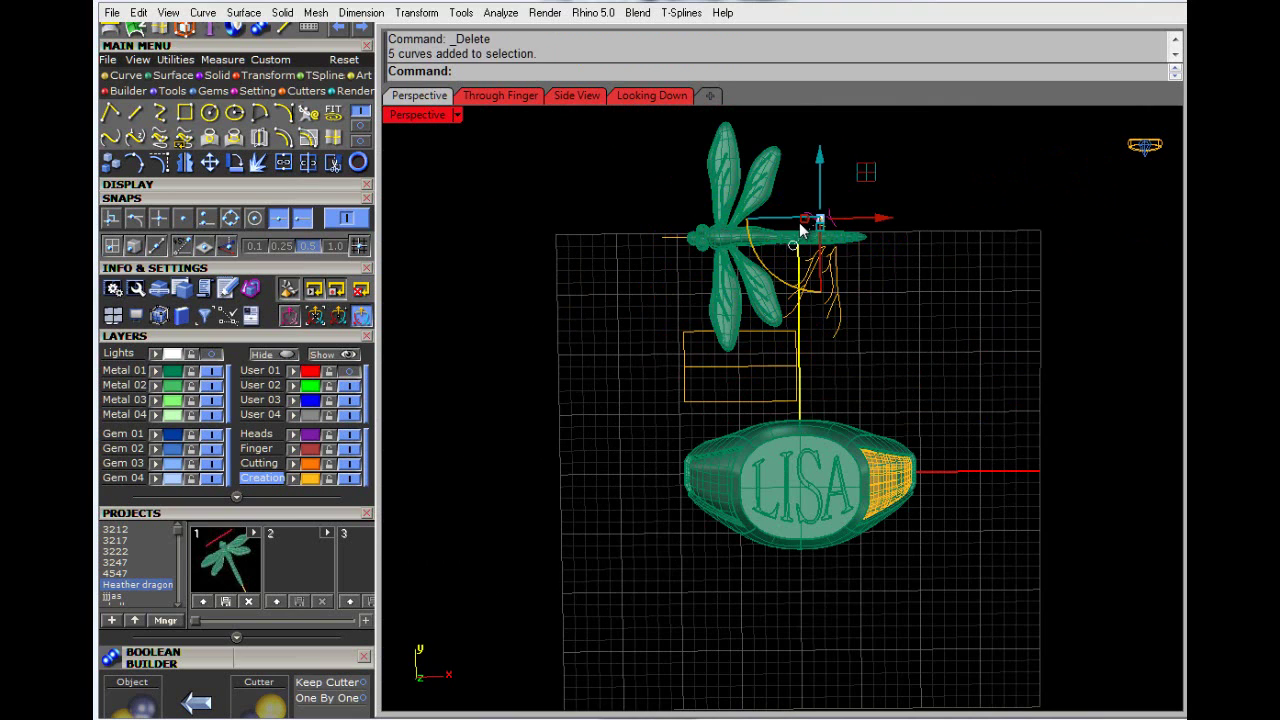
key(Delete)
drag(821, 309, 822, 314)
key(Delete)
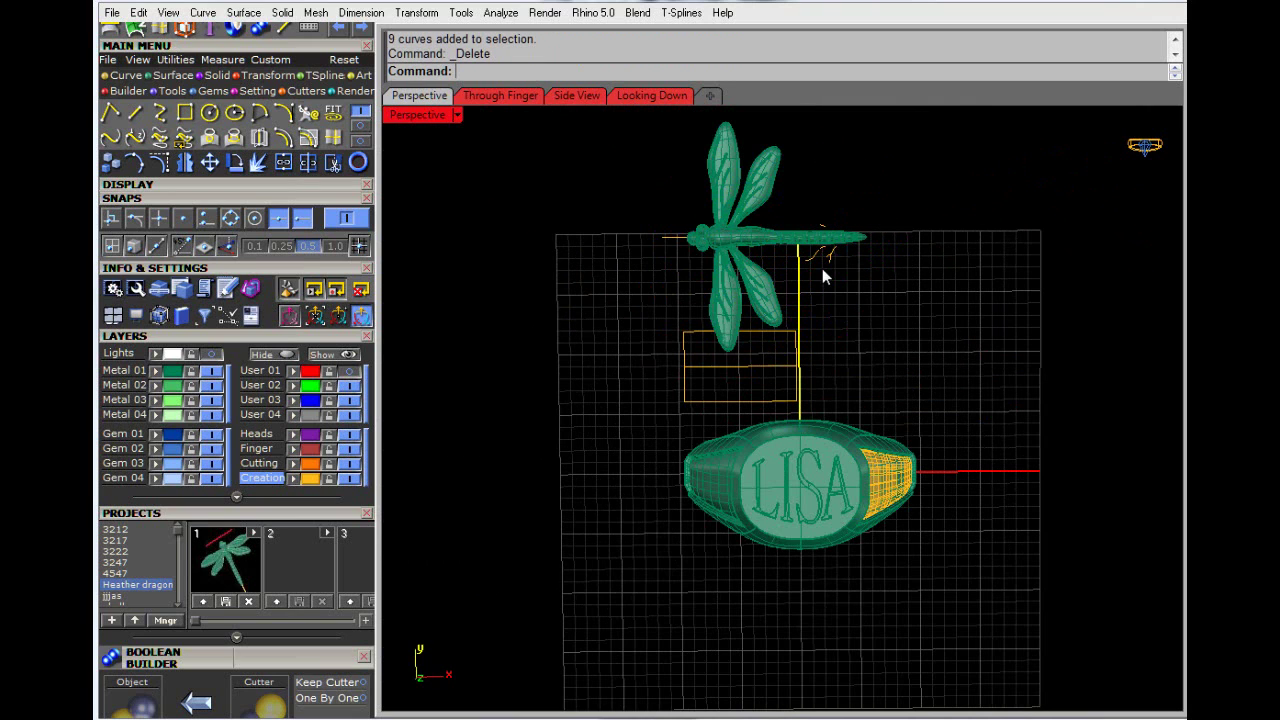
scroll(822, 264, up, 10)
click(828, 241)
click(856, 309)
key(Delete)
drag(886, 240, 790, 228)
key(Delete)
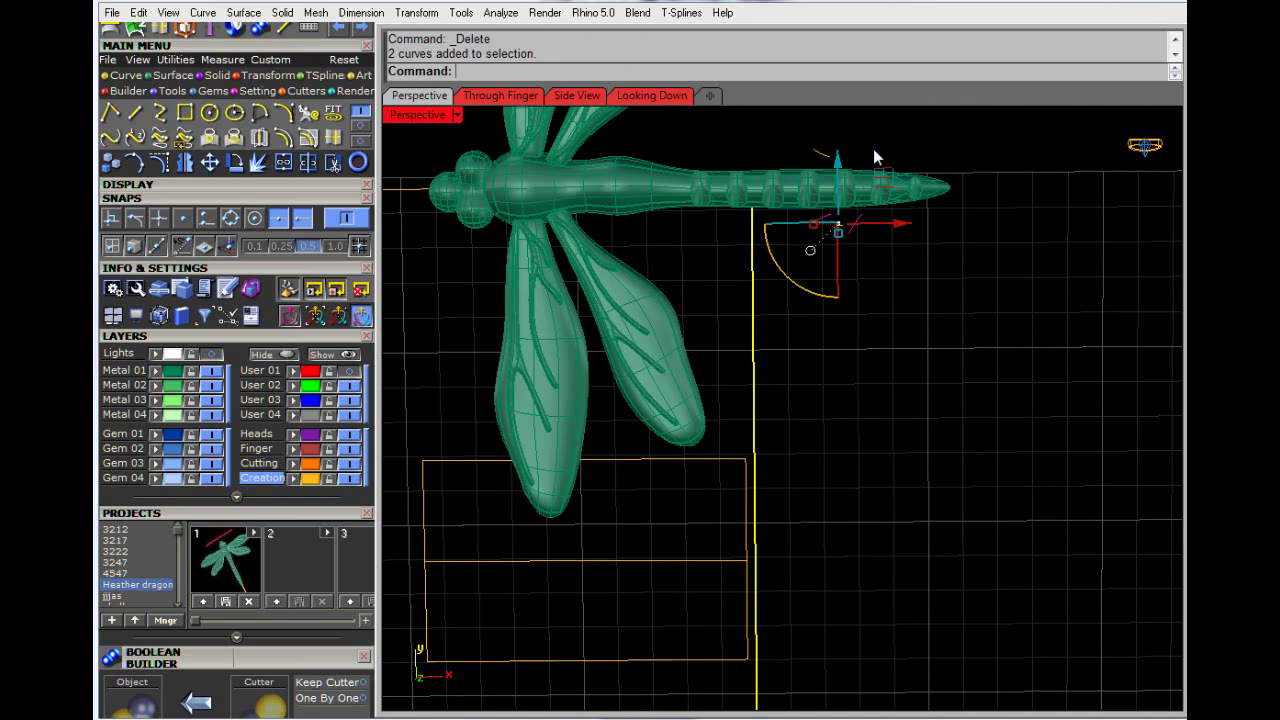
key(Delete)
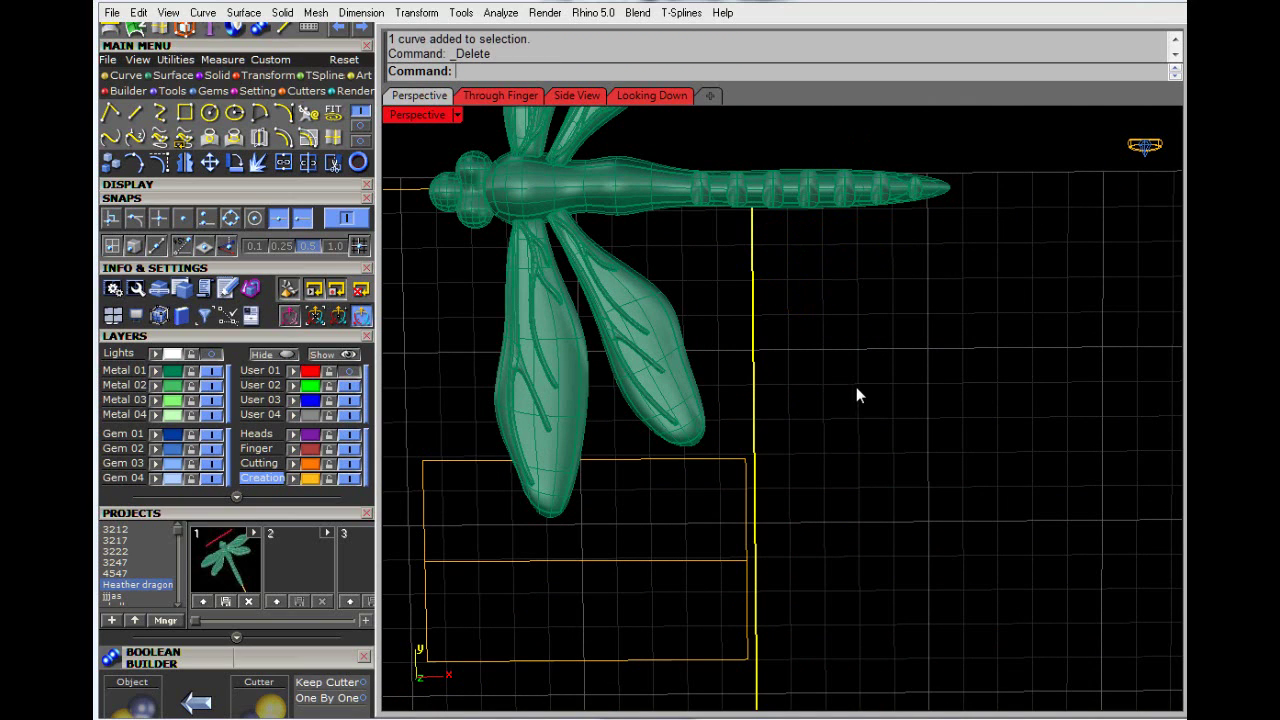
Step: Scale the dragonfly down with Scale 2-D from the middle of its body to about the UV rectangle's length
right_drag(856, 388, 704, 275)
click(706, 276)
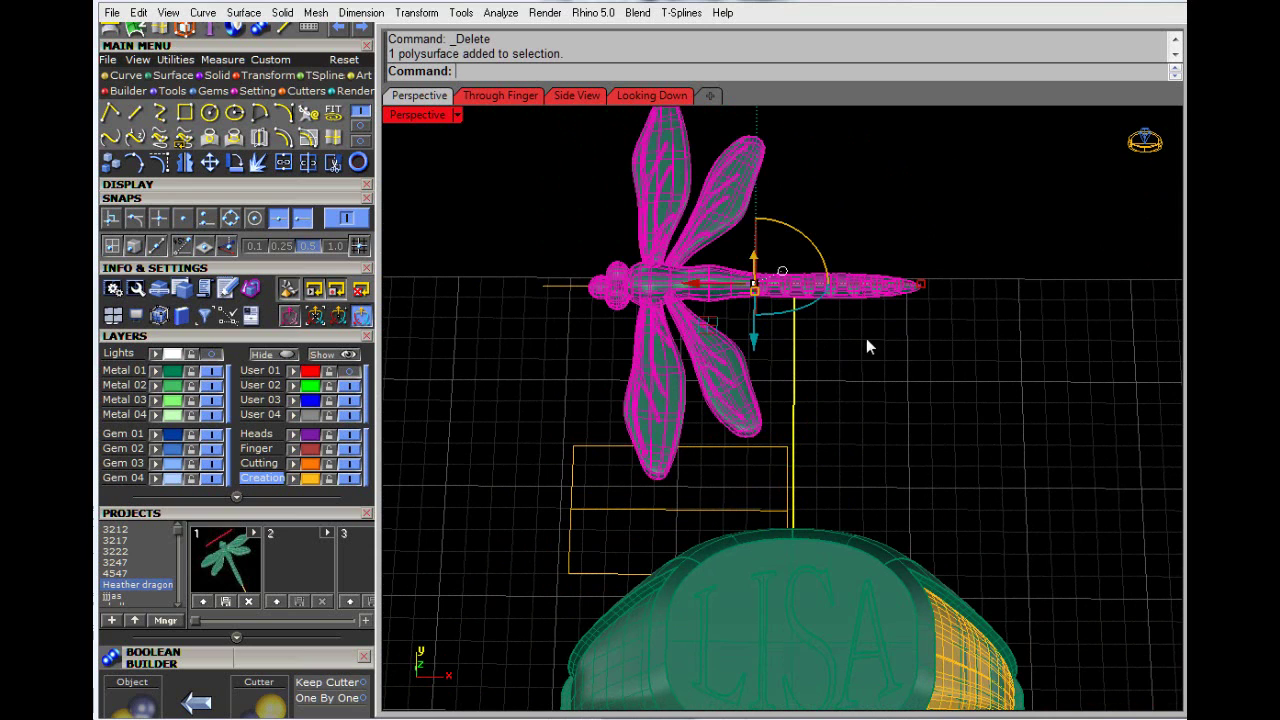
scroll(830, 372, down, 3)
right_drag(846, 377, 785, 370)
click(416, 13)
mouse_move(466, 9)
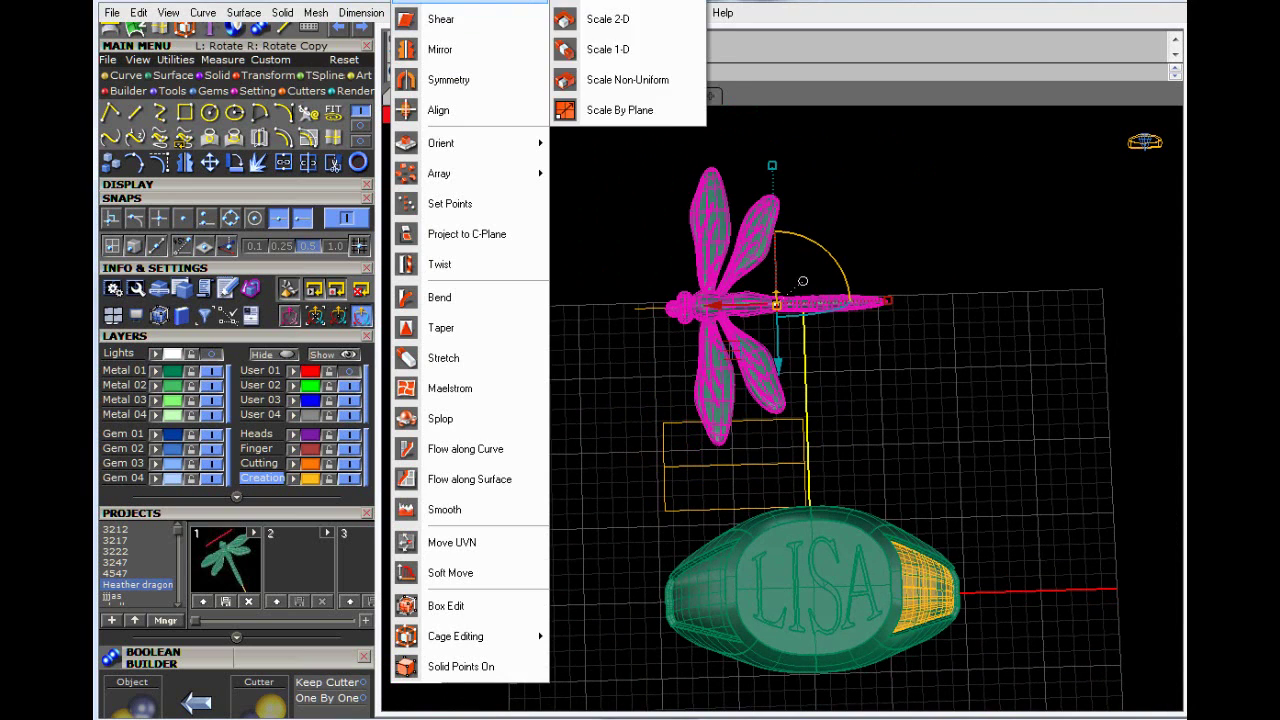
click(610, 19)
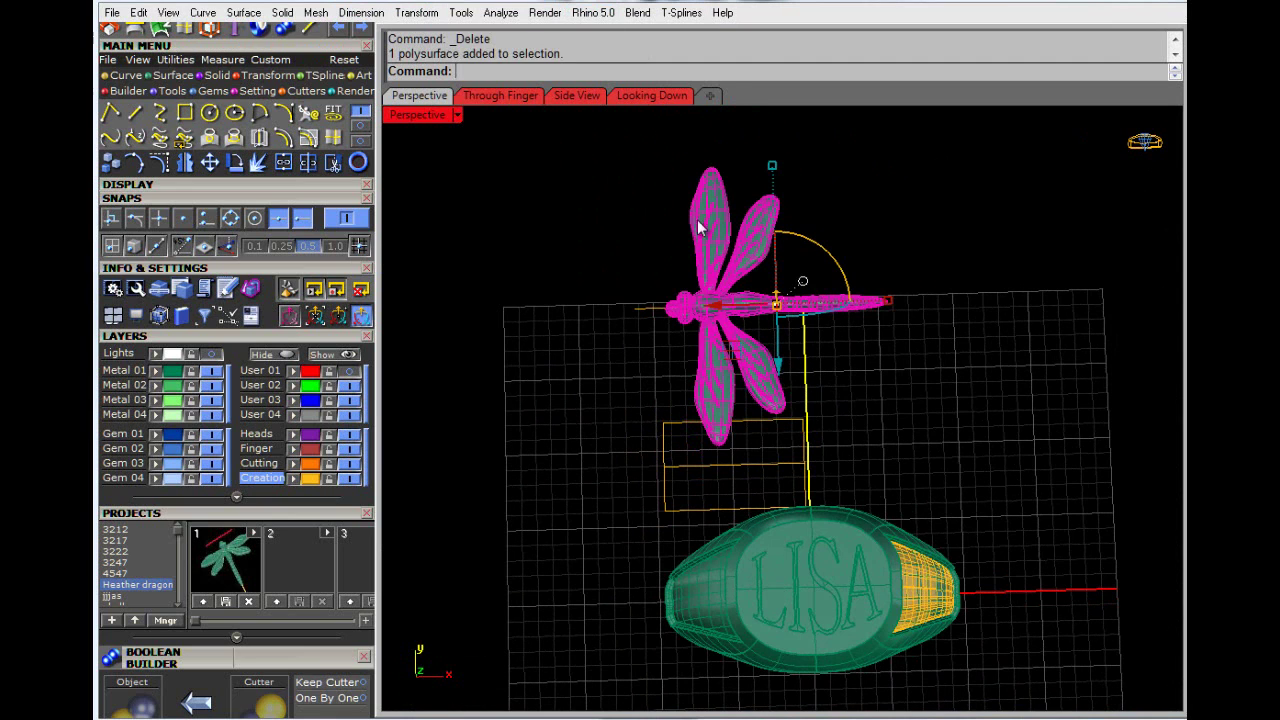
scroll(704, 308, up, 2)
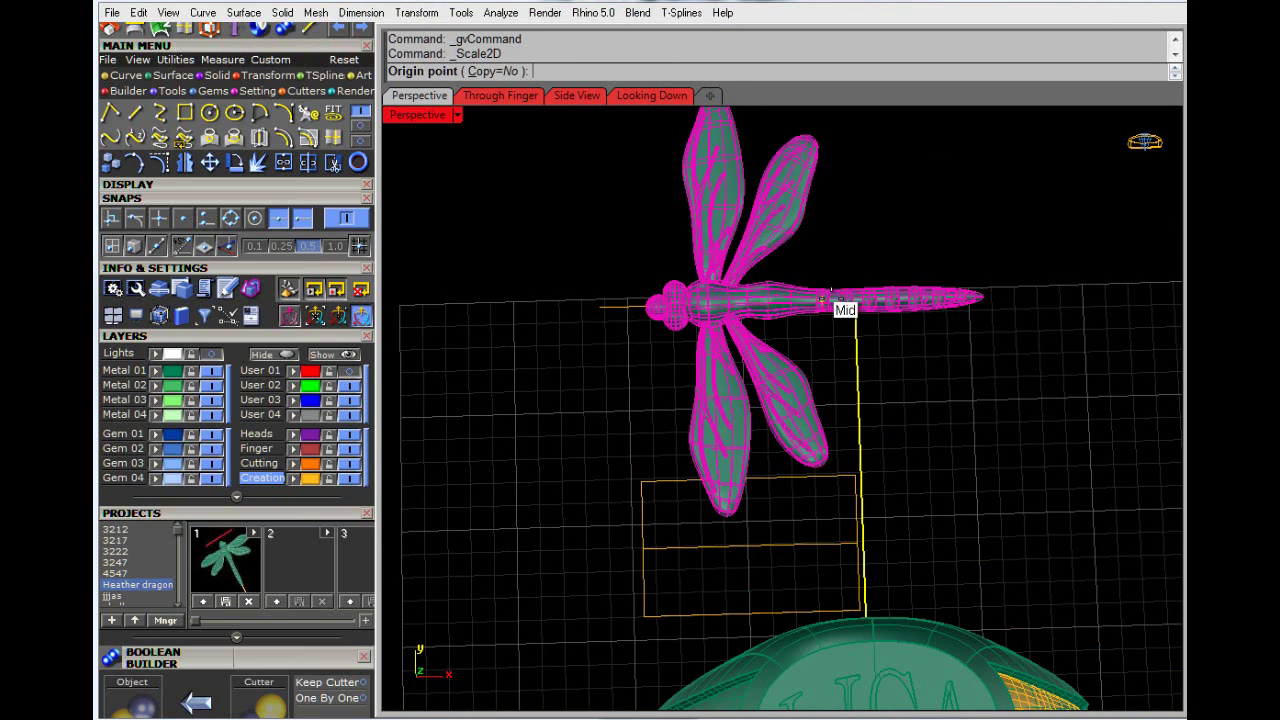
click(771, 301)
click(965, 164)
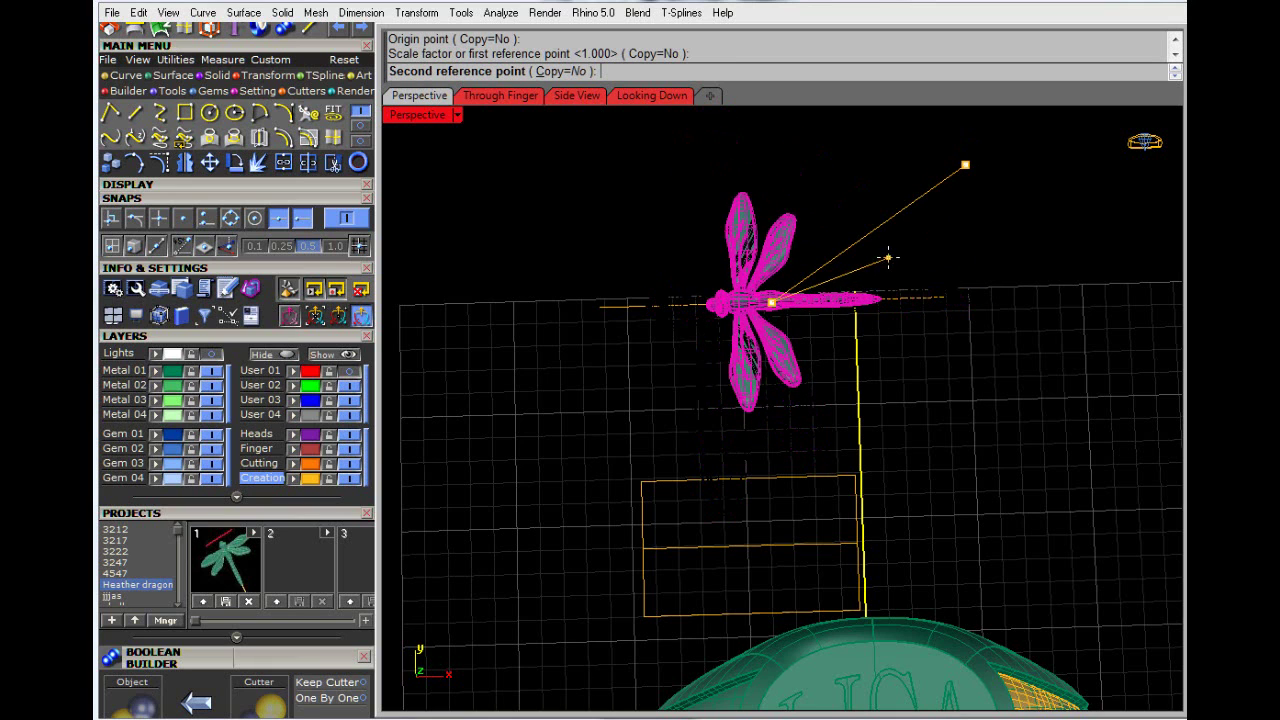
click(879, 258)
scroll(920, 388, down, 2)
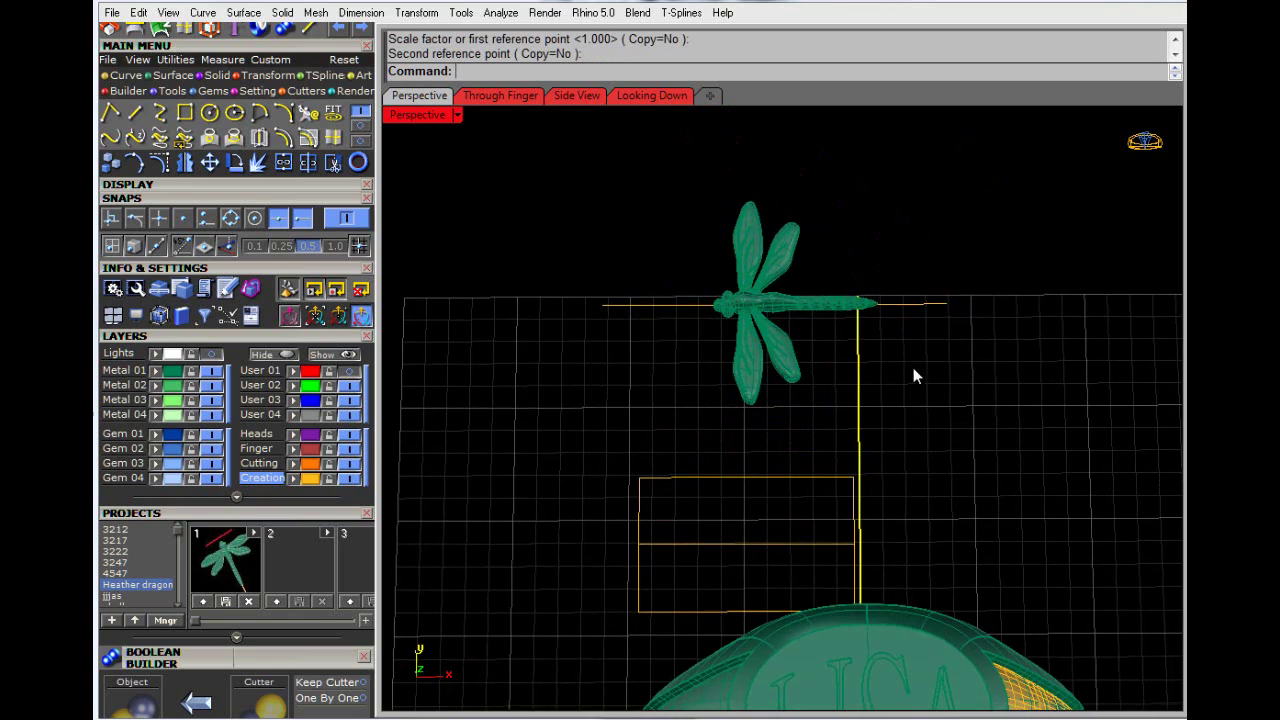
Step: Compare the flat UV rectangle with the swept surface on the shank recess it was made from
scroll(900, 434, up, 5)
click(773, 360)
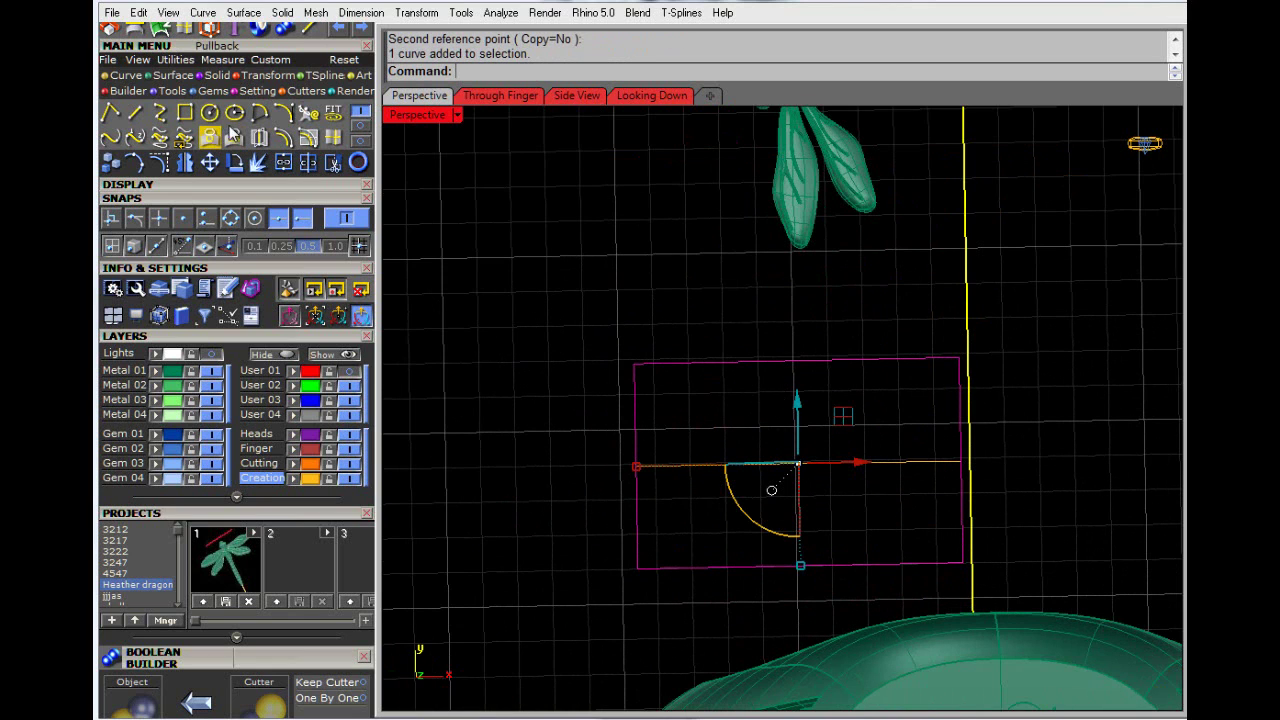
click(567, 404)
right_drag(643, 428, 880, 561)
scroll(774, 393, down, 7)
scroll(667, 446, up, 5)
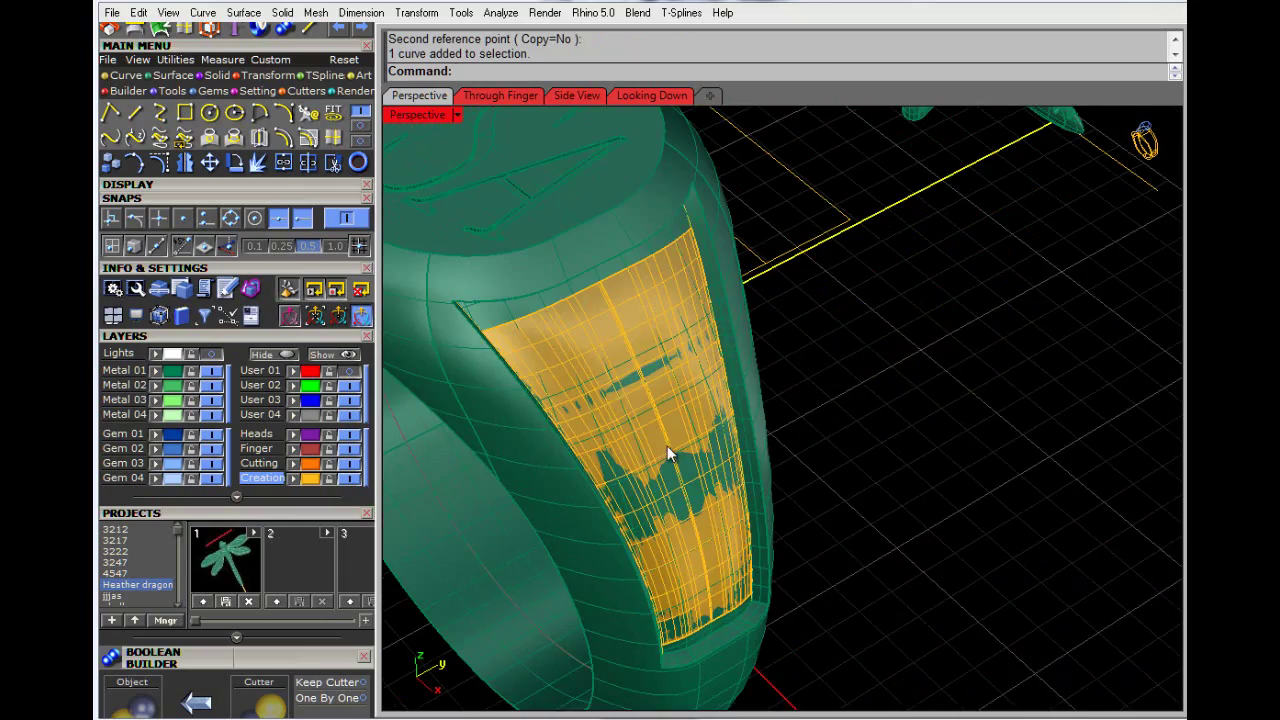
click(599, 351)
click(665, 395)
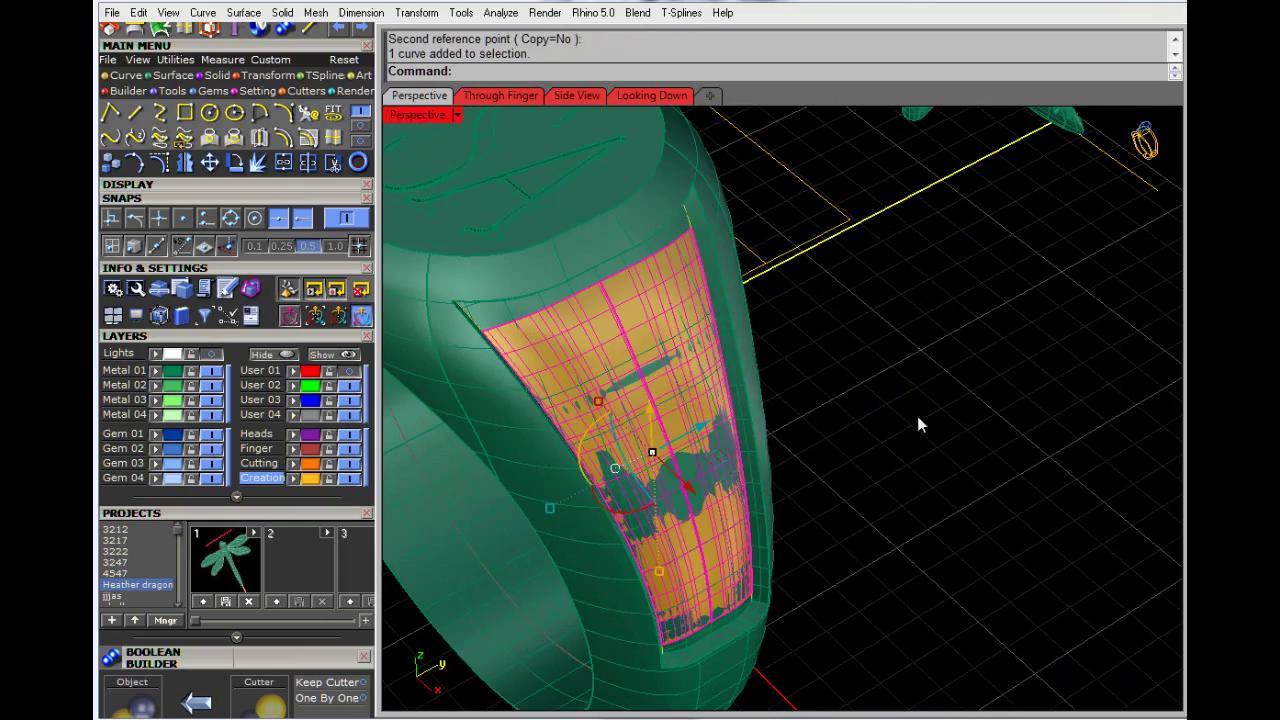
click(917, 416)
right_drag(840, 446, 729, 451)
Step: Delete the middle line inside the UV rectangle, keeping only its outline
click(690, 425)
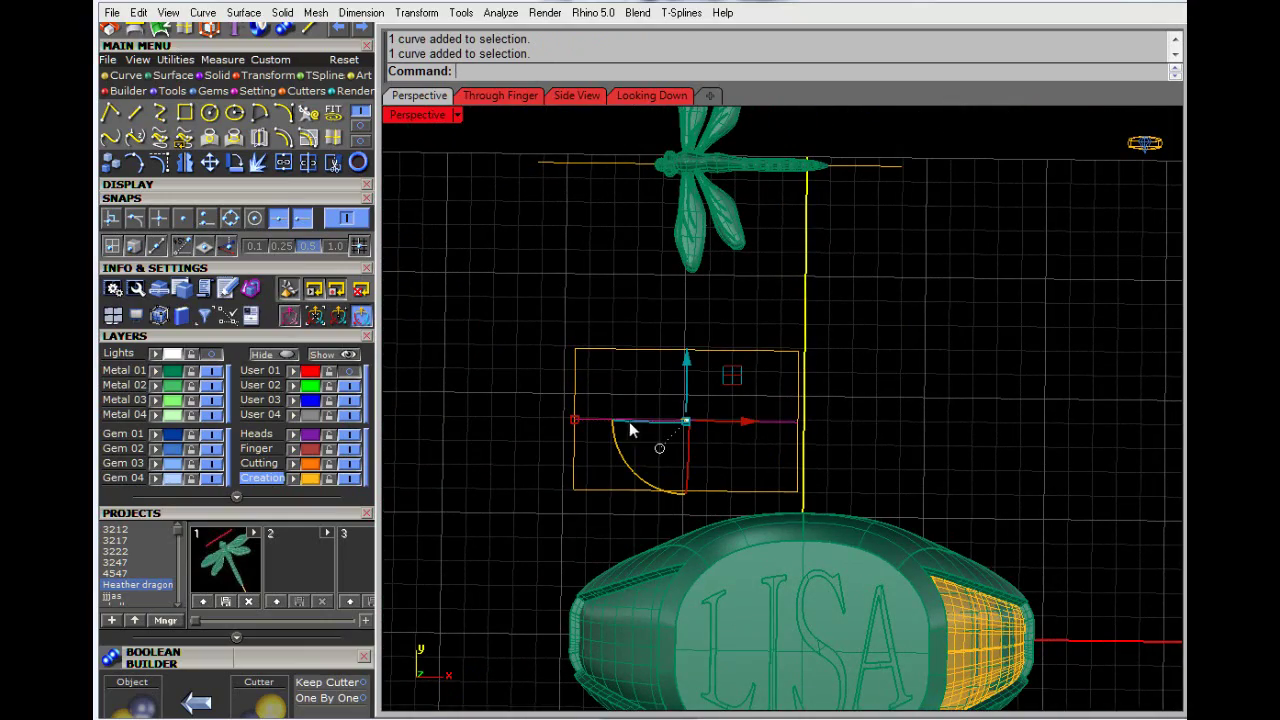
key(Delete)
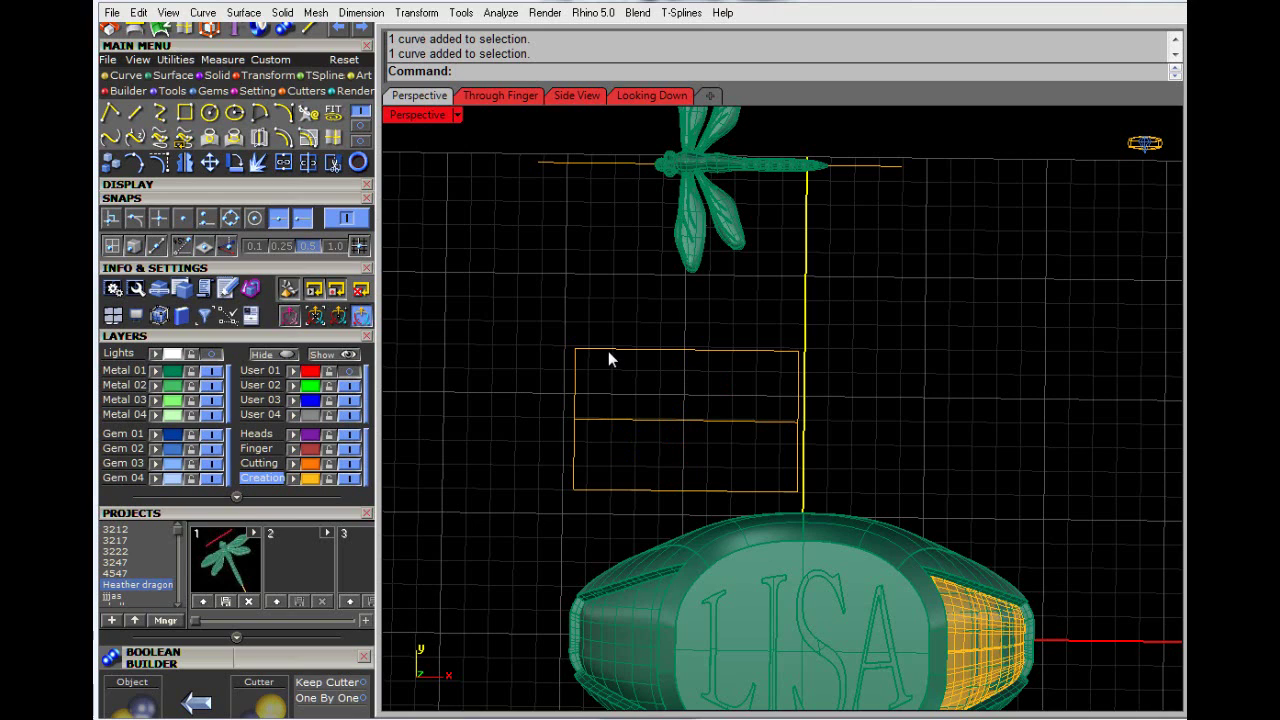
click(608, 350)
click(491, 377)
click(608, 422)
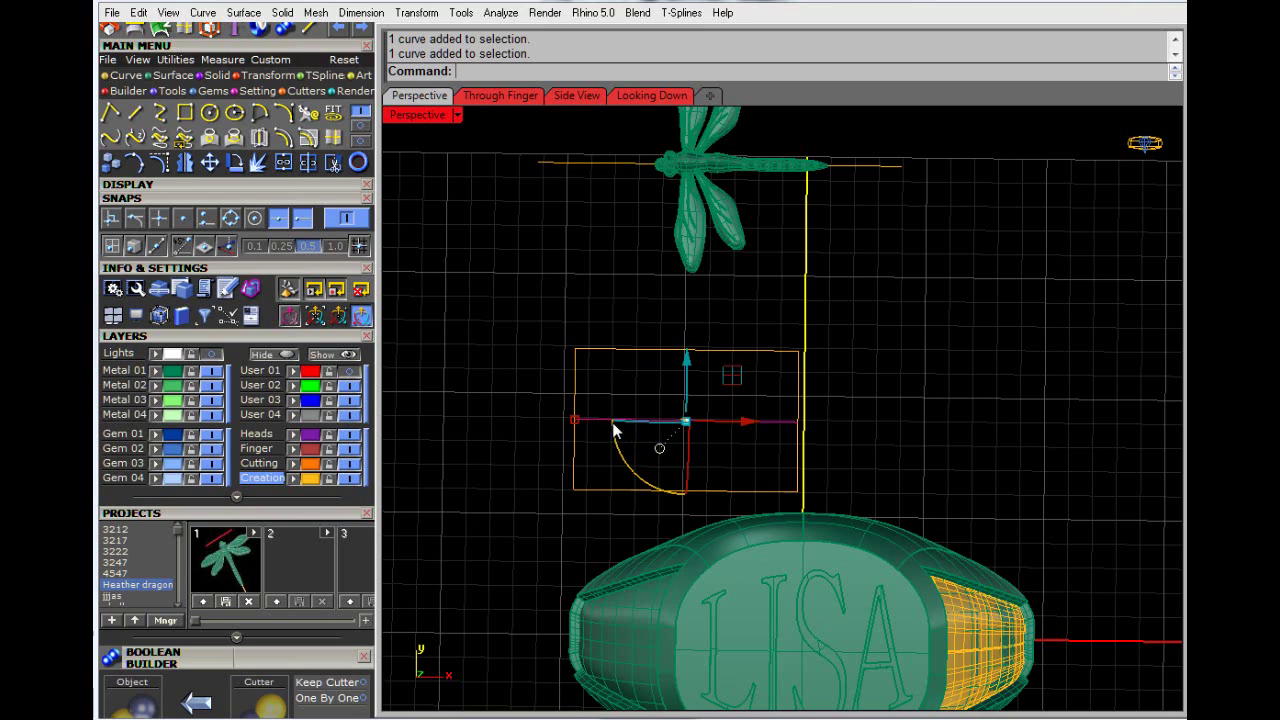
key(Delete)
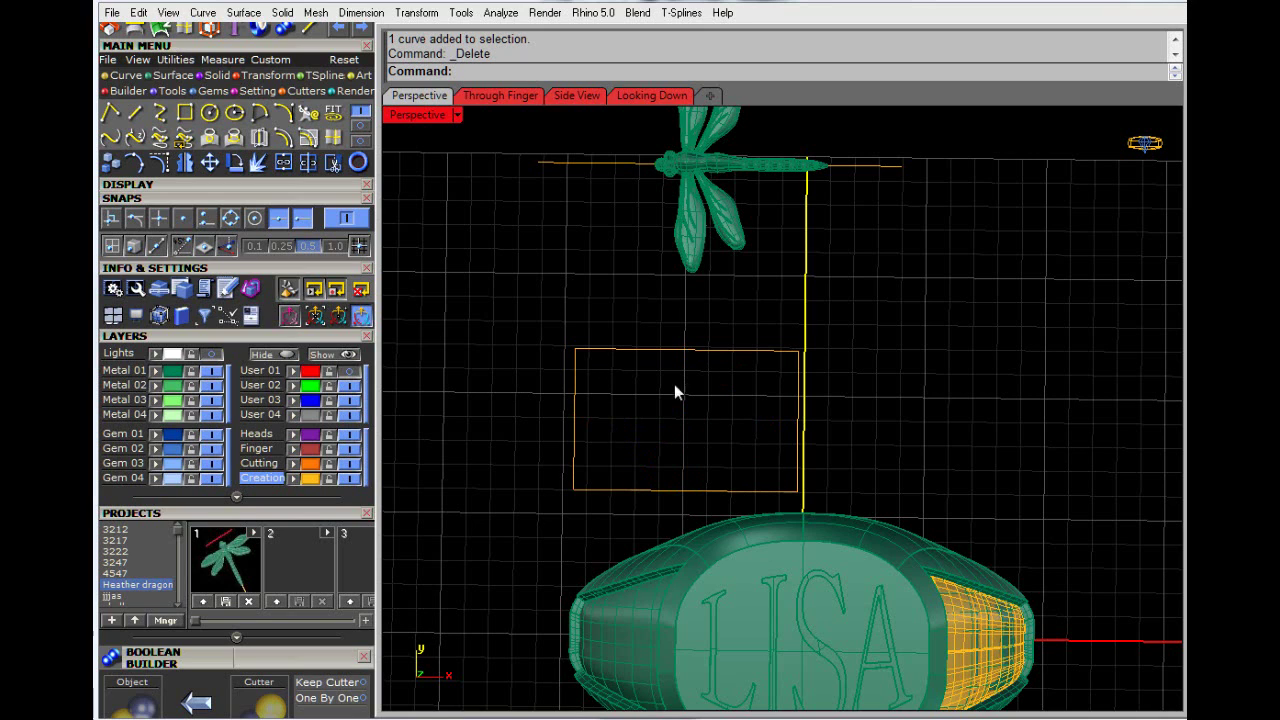
Step: Explode the UV rectangle, build a flat Sweep 2 surface from its edges, and put the surface on the User 04 layer
key(ctrl+z)
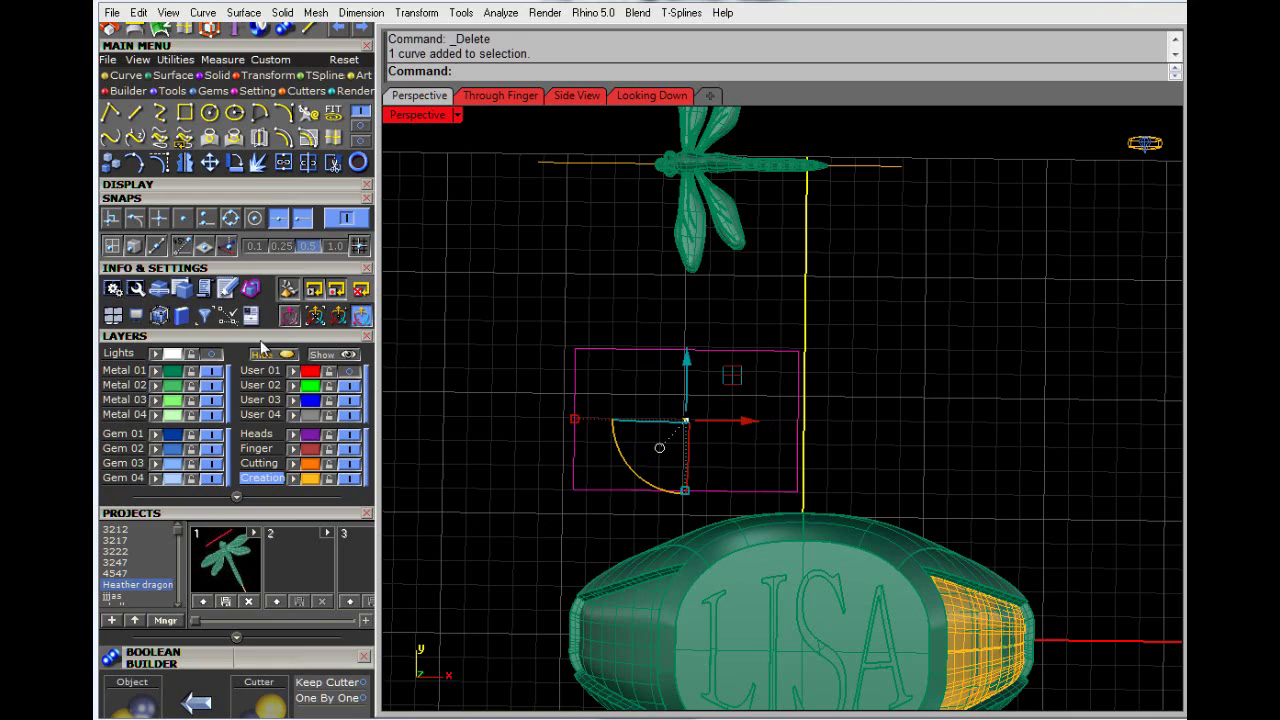
click(258, 162)
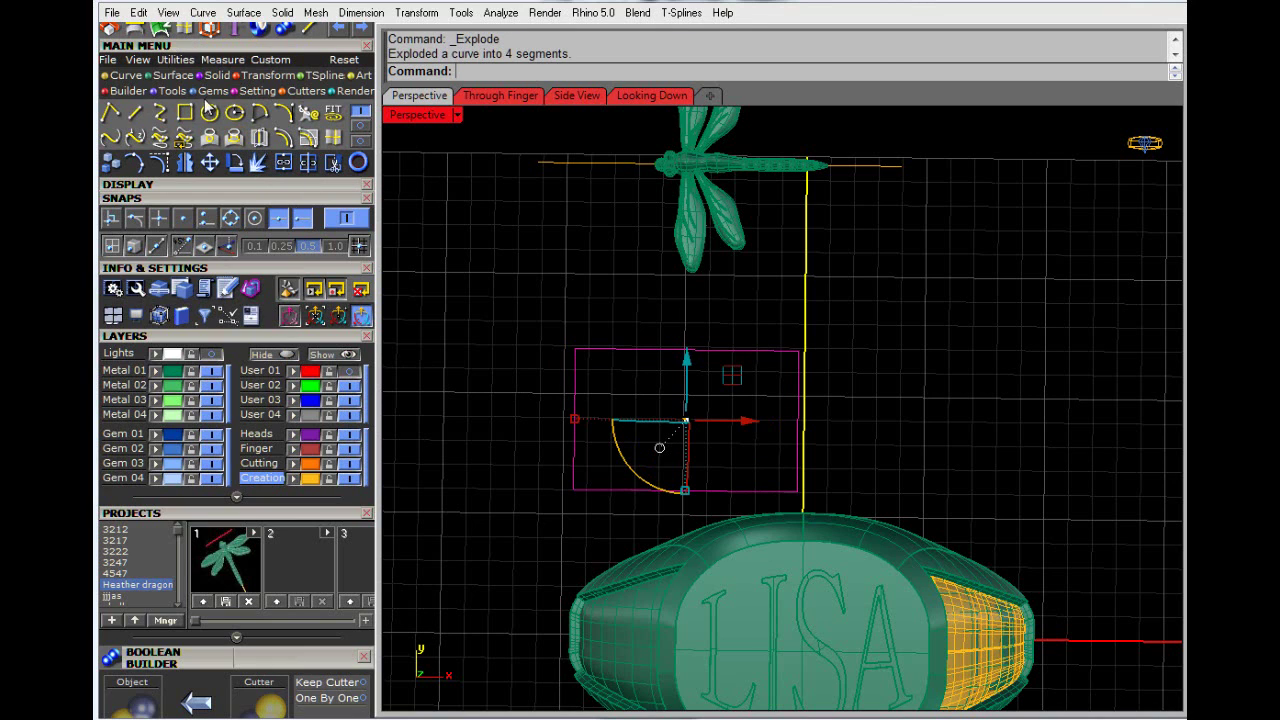
click(172, 76)
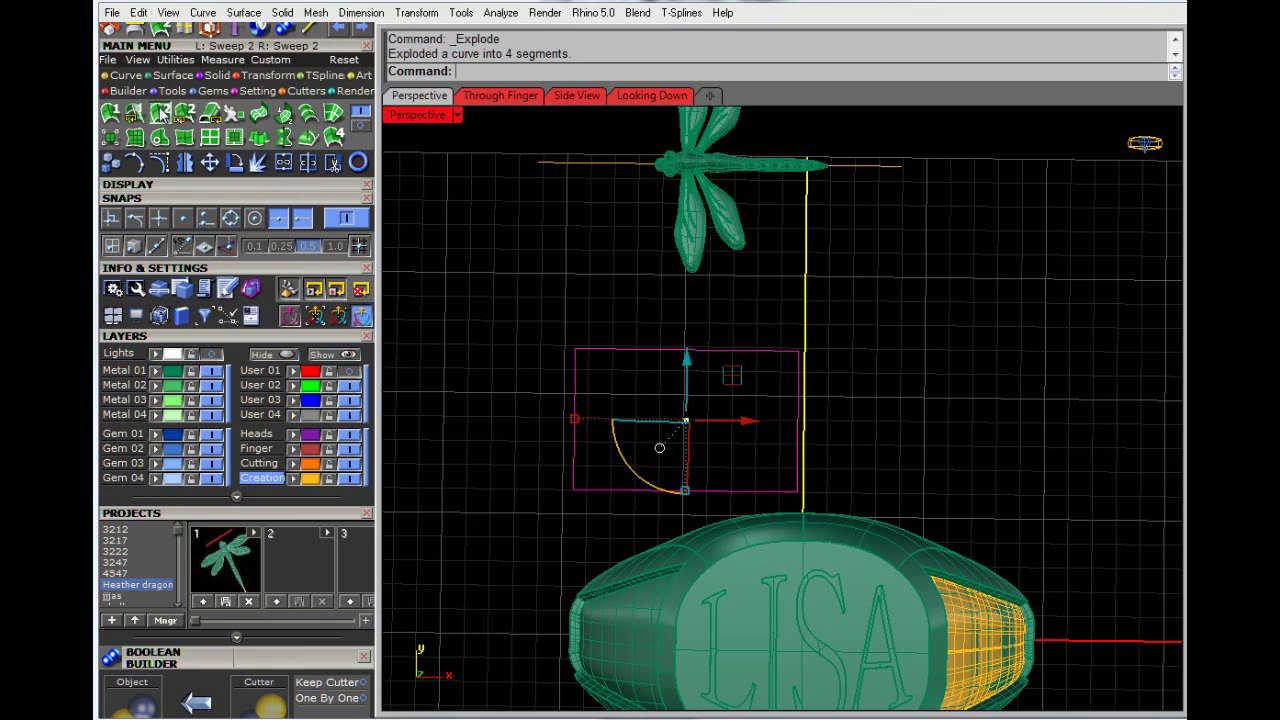
click(160, 113)
click(110, 441)
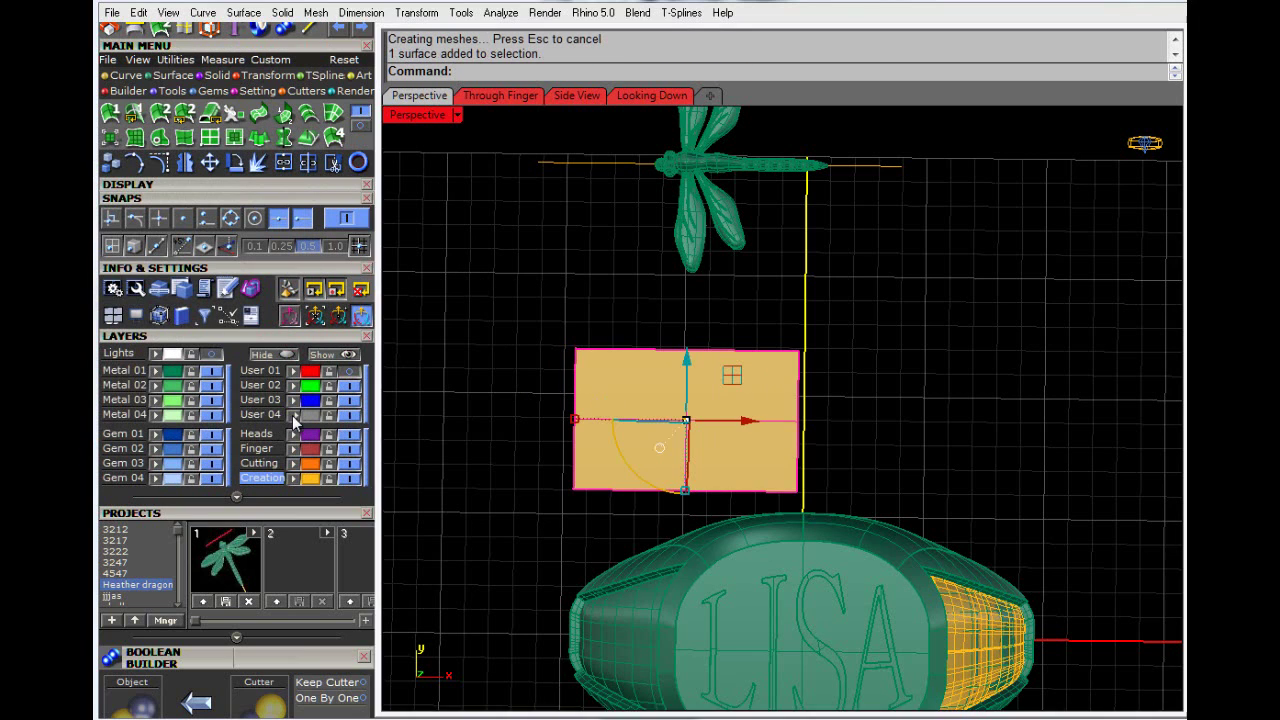
click(477, 405)
Step: Move the dragonfly along Y onto the flat rectangular surface
right_drag(477, 405, 580, 420)
click(688, 248)
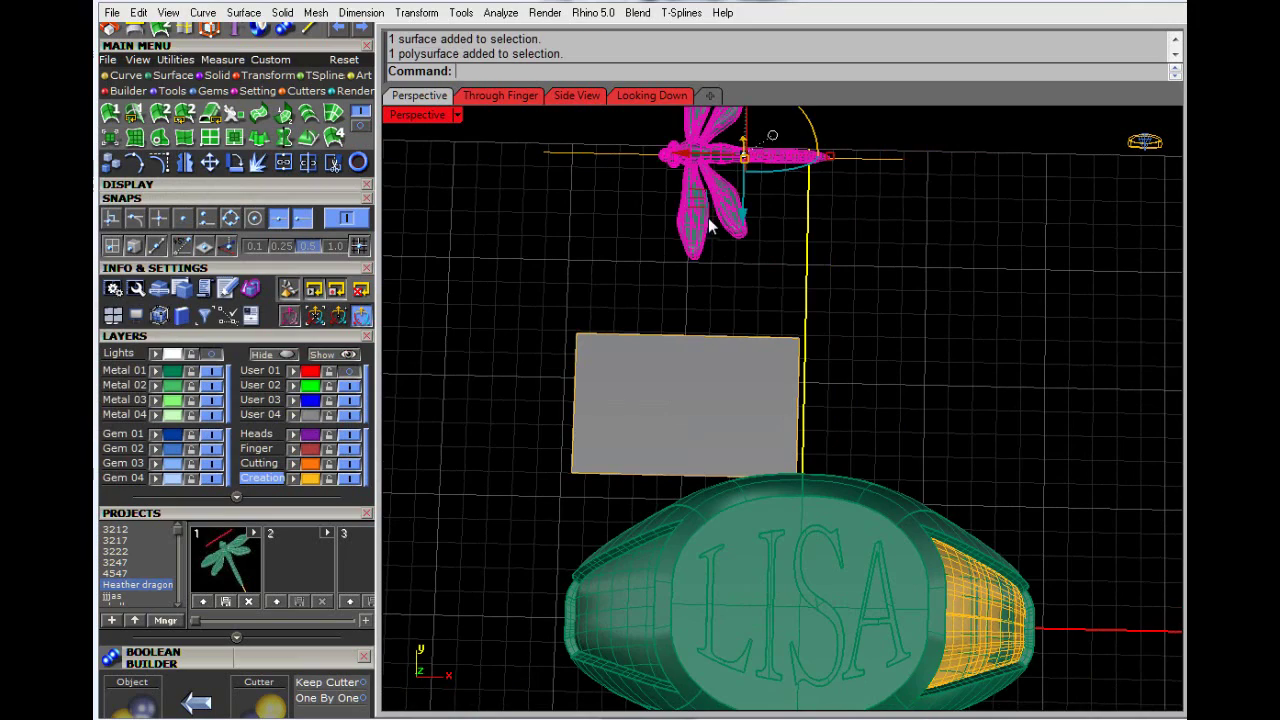
right_drag(688, 248, 800, 270)
drag(713, 242, 692, 426)
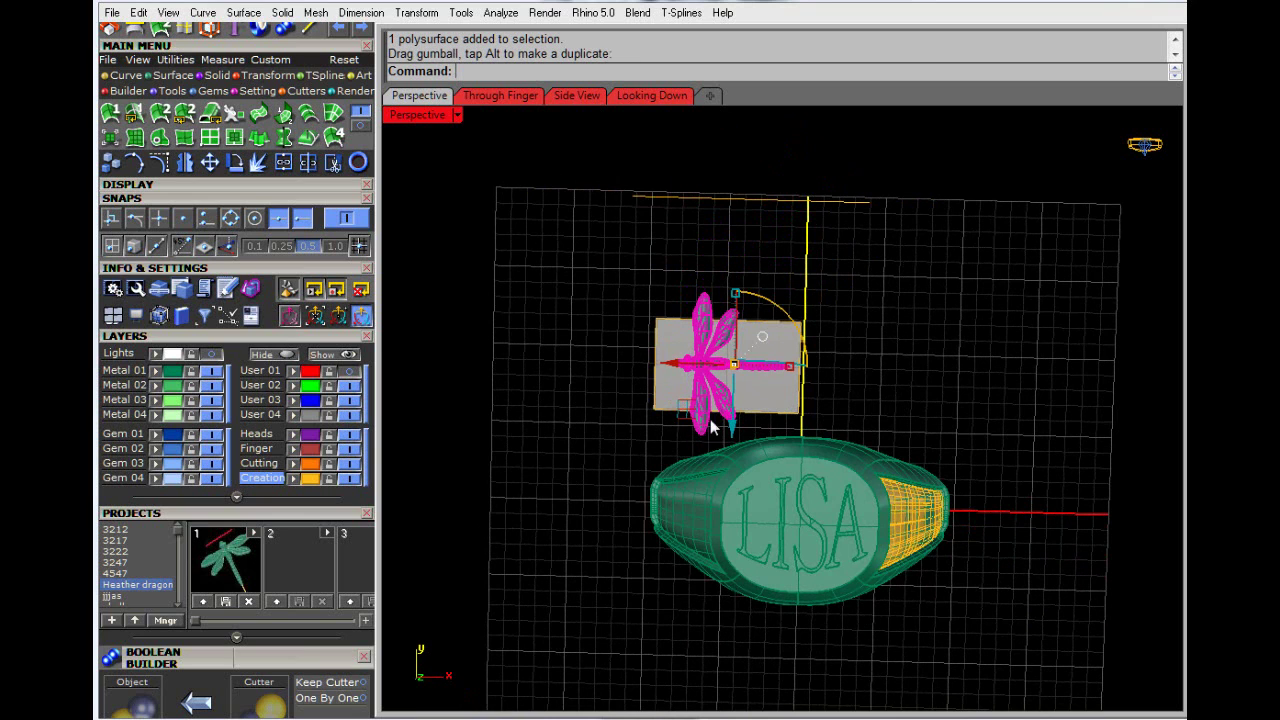
Step: Narrow the dragonfly's wingspan along Y to fit inside the flat surface, and shift it slightly to centre it there
scroll(700, 430, up, 3)
scroll(700, 430, up, 5)
scroll(706, 437, down, 3)
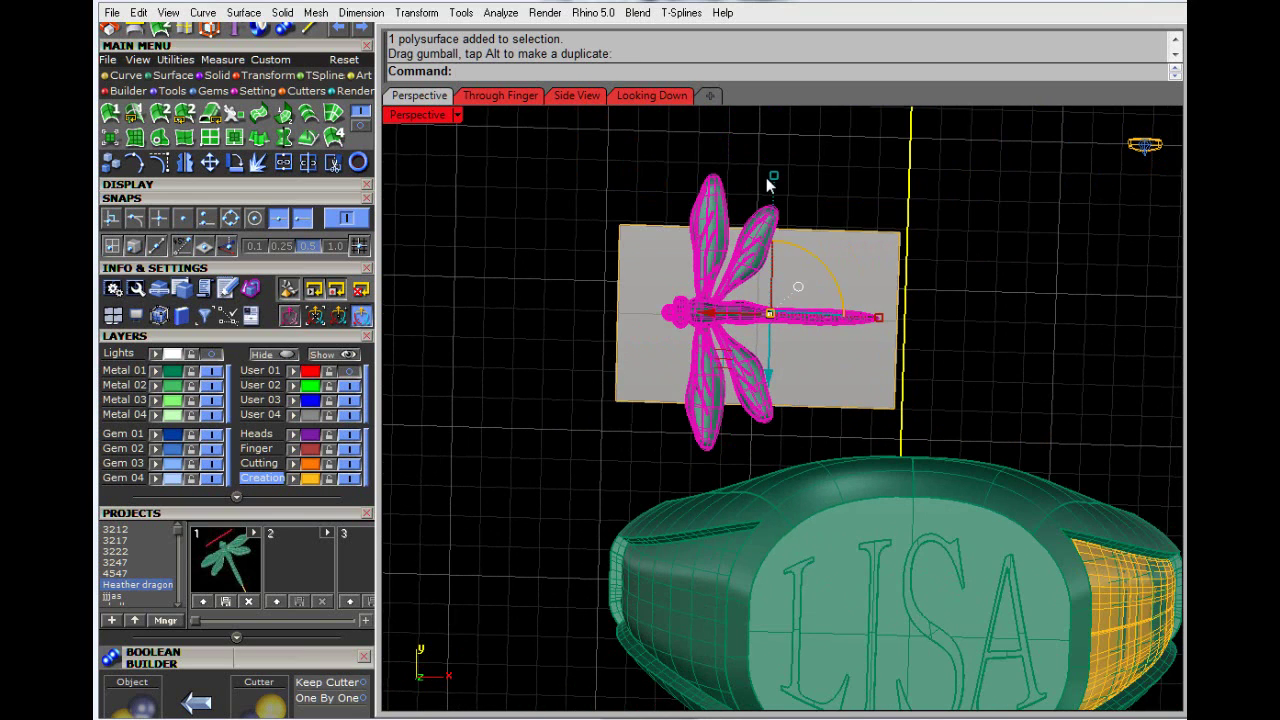
drag(774, 179, 802, 288)
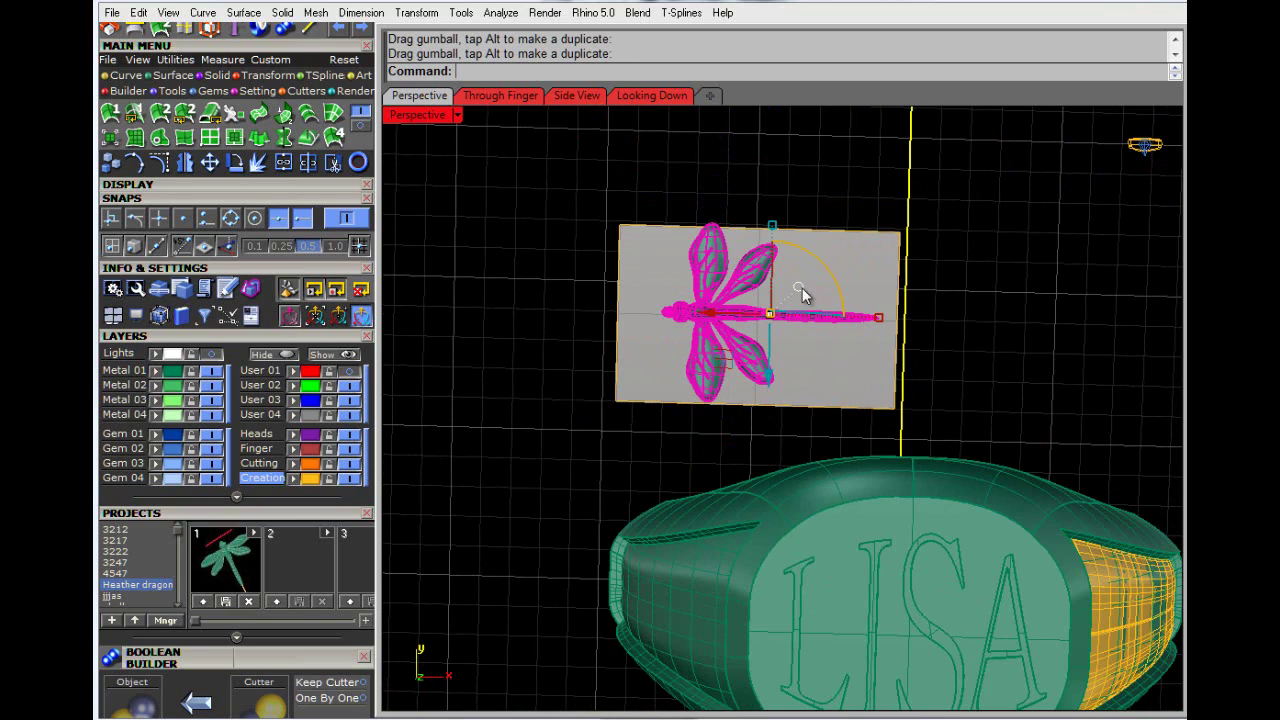
drag(770, 386, 771, 386)
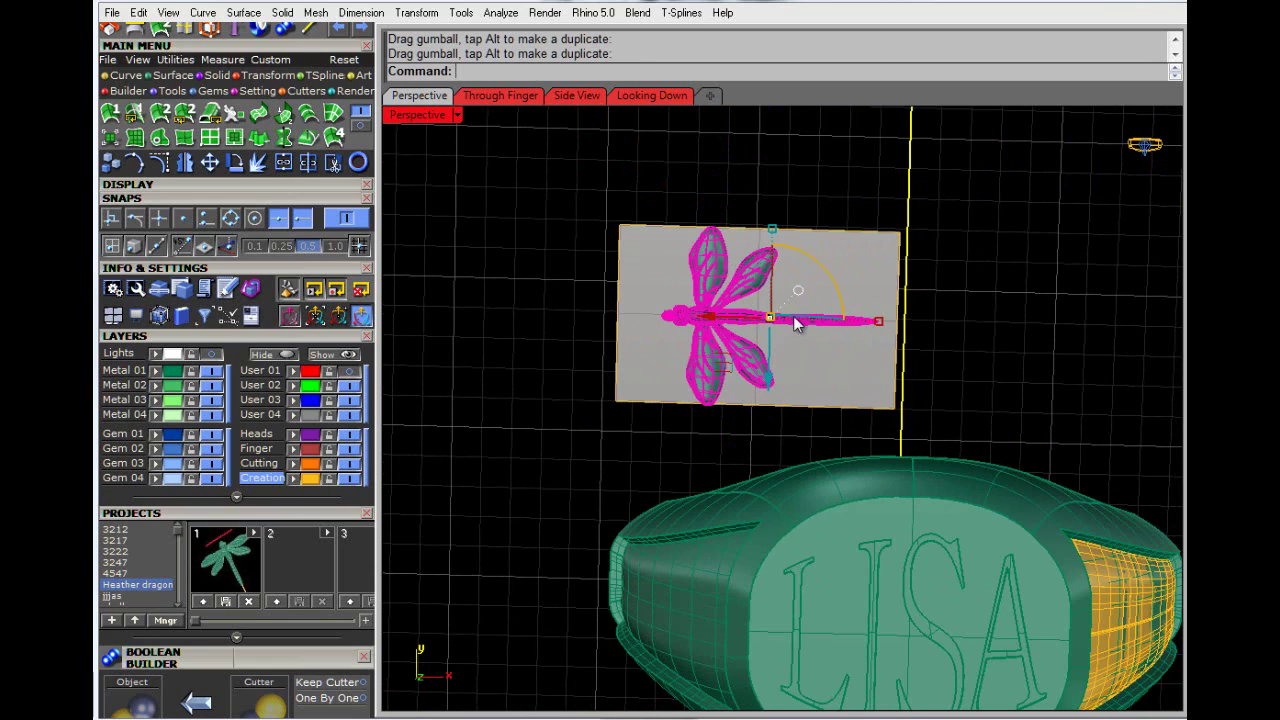
drag(716, 325, 693, 324)
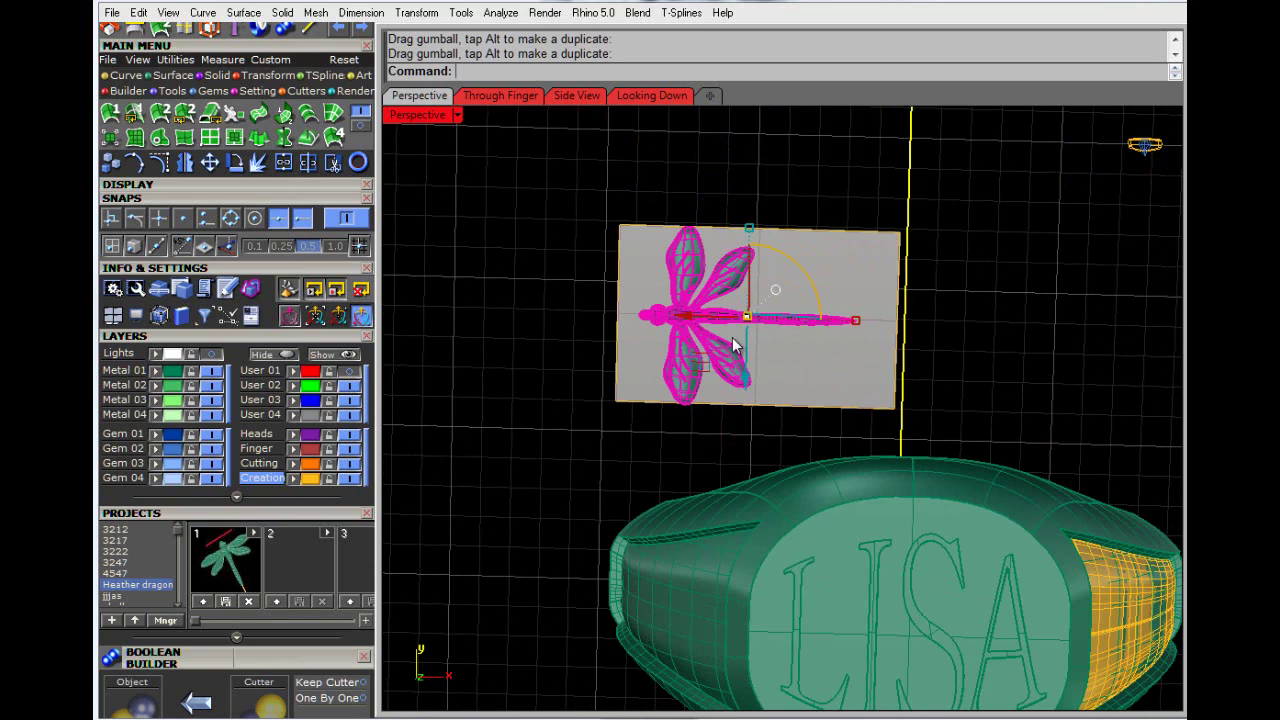
drag(749, 231, 749, 236)
scroll(700, 380, up, 5)
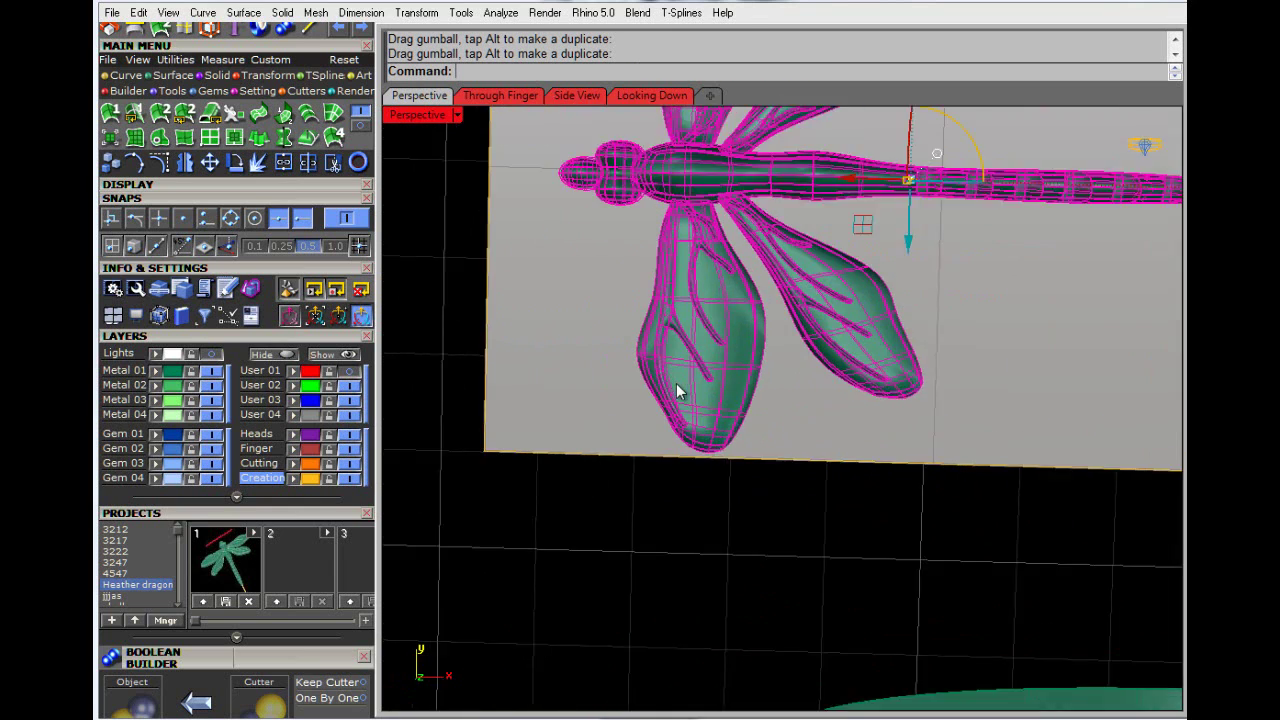
scroll(677, 386, down, 3)
scroll(701, 367, up, 5)
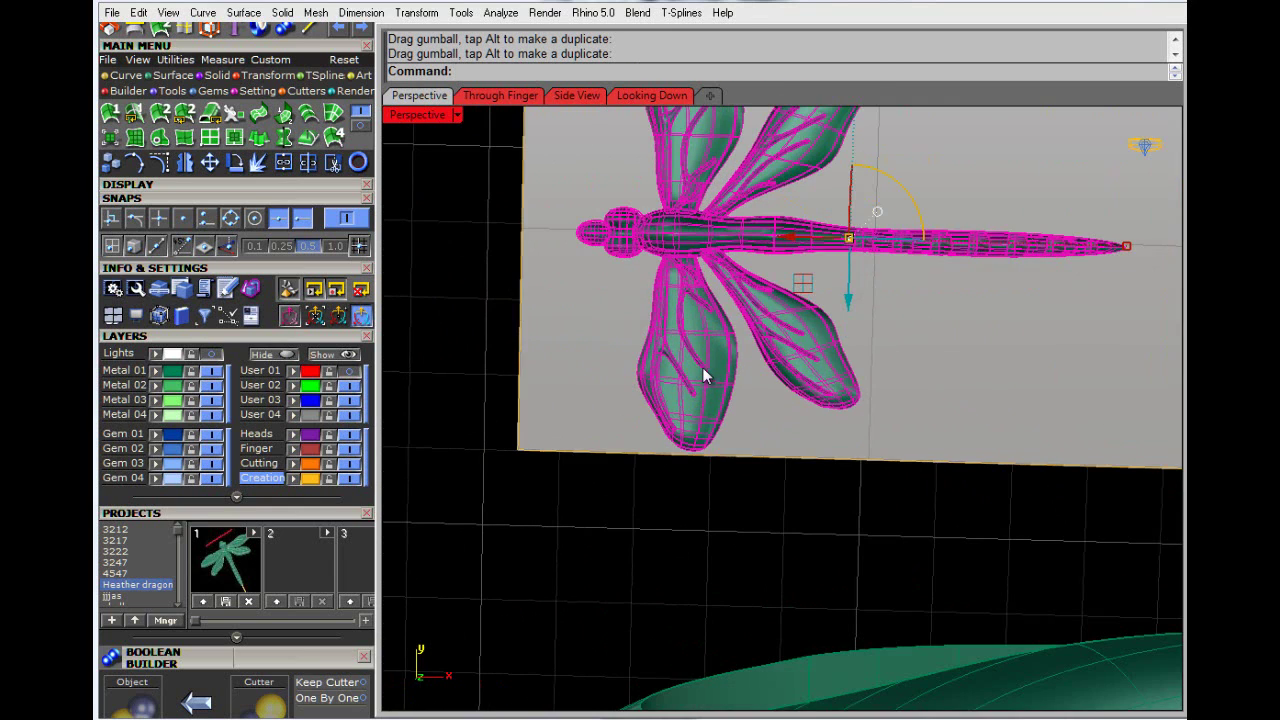
scroll(905, 316, down, 5)
right_click(896, 311)
right_drag(590, 310, 859, 272)
scroll(859, 272, up, 2)
click(786, 258)
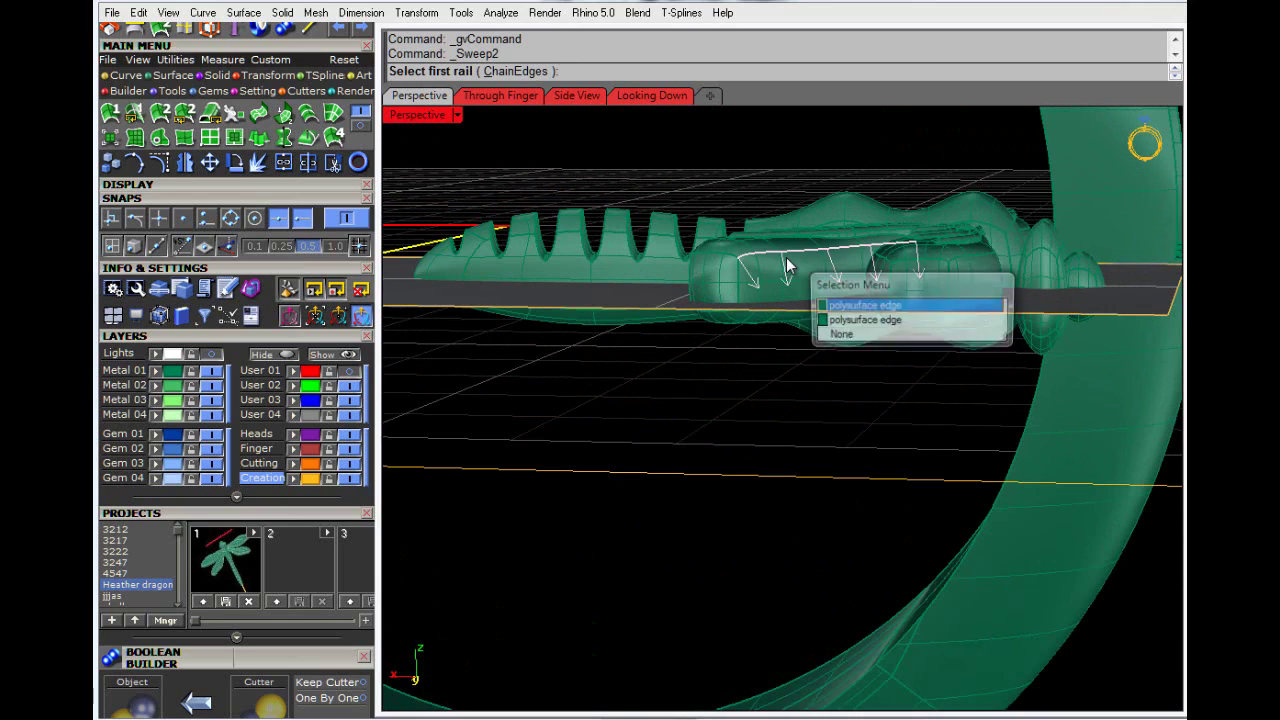
click(743, 407)
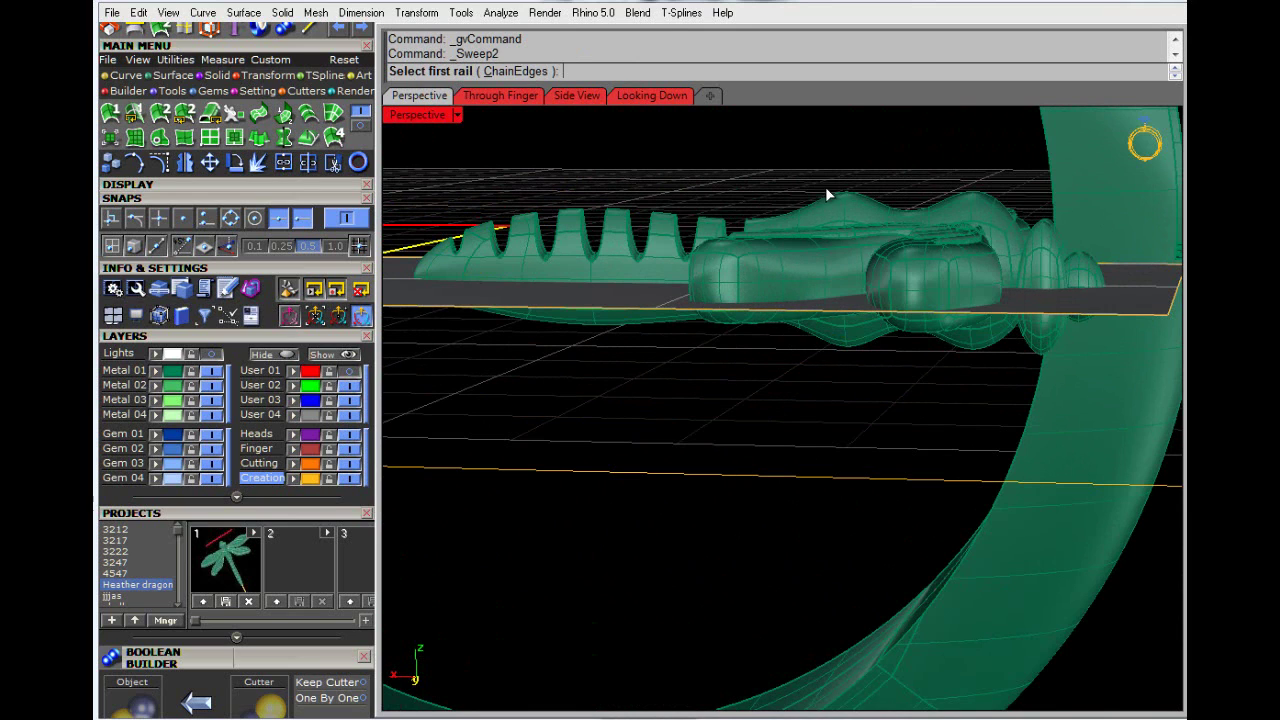
click(820, 251)
click(795, 172)
key(Escape)
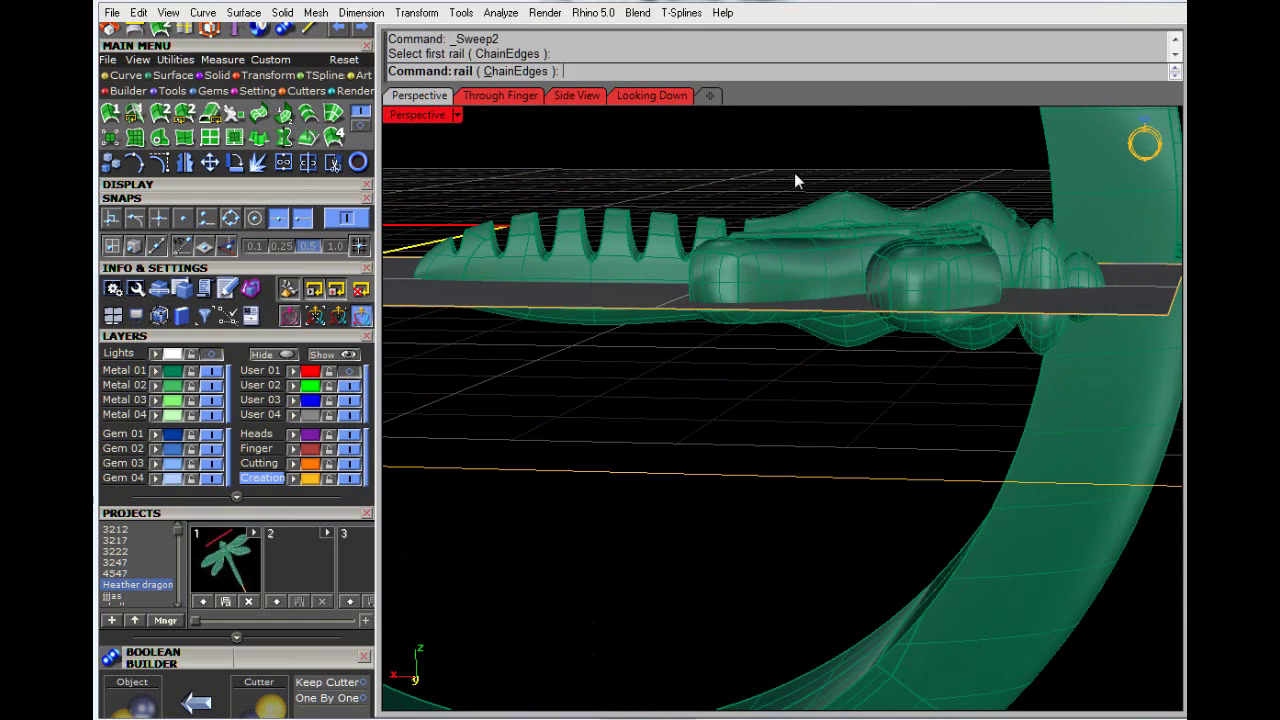
Step: Slightly reduce the dragonfly's thickness along Z and raise it a little relative to the flat surface
click(869, 218)
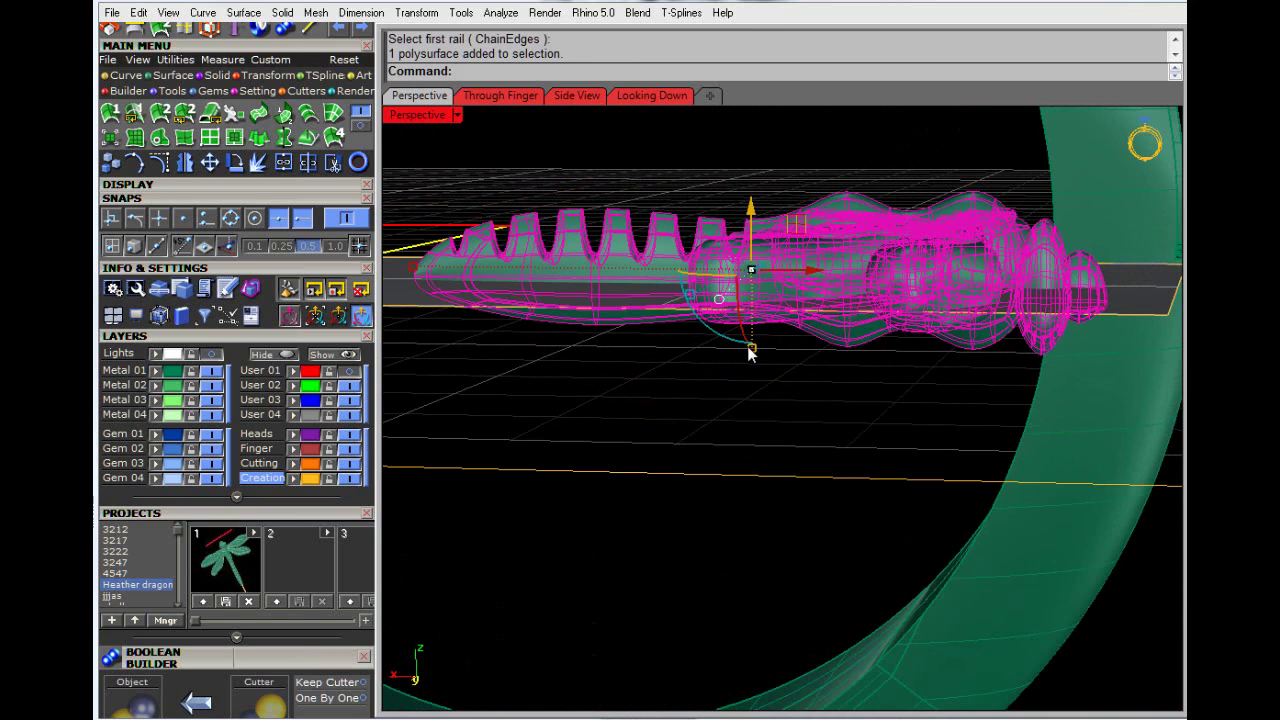
mouse_move(752, 352)
mouse_down()
mouse_move(754, 323)
mouse_move(773, 340)
mouse_up()
drag(749, 214, 757, 209)
click(744, 160)
click(731, 256)
click(687, 163)
Step: Flow the dragonfly with Smart Flow from the flat rectangular base surface onto the swept surface in the shank recess
right_drag(809, 216, 672, 366)
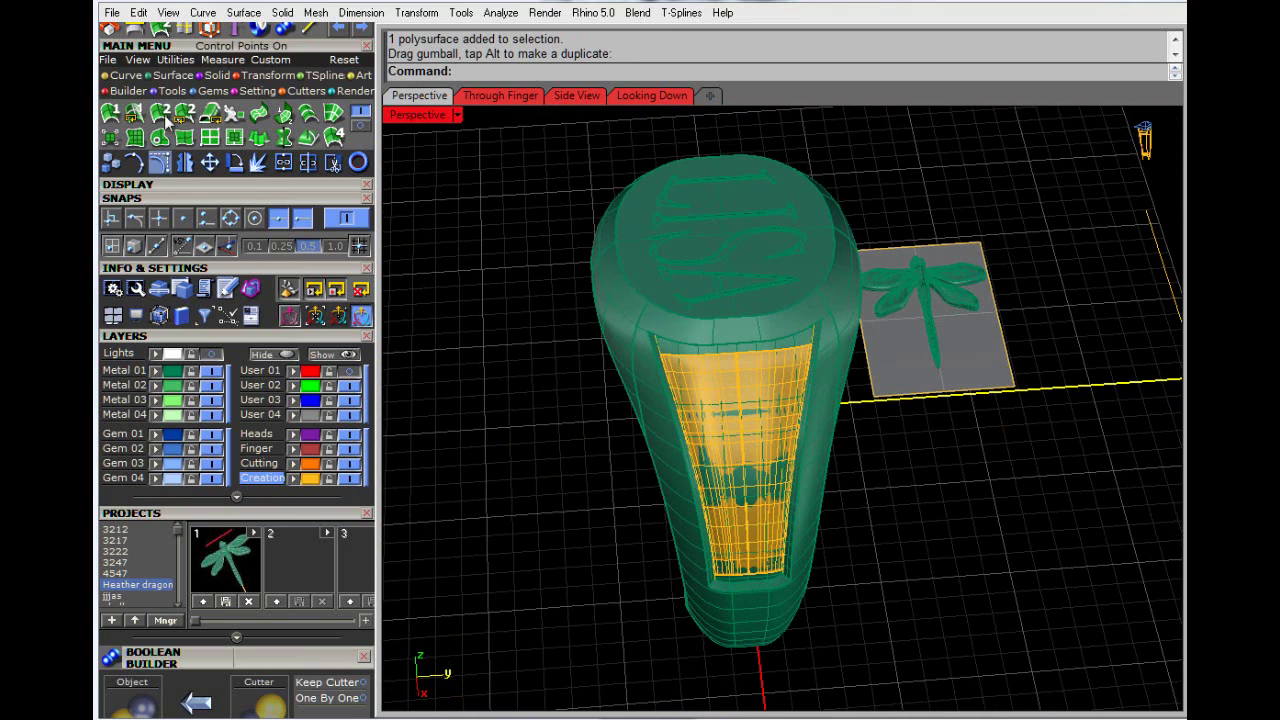
click(257, 78)
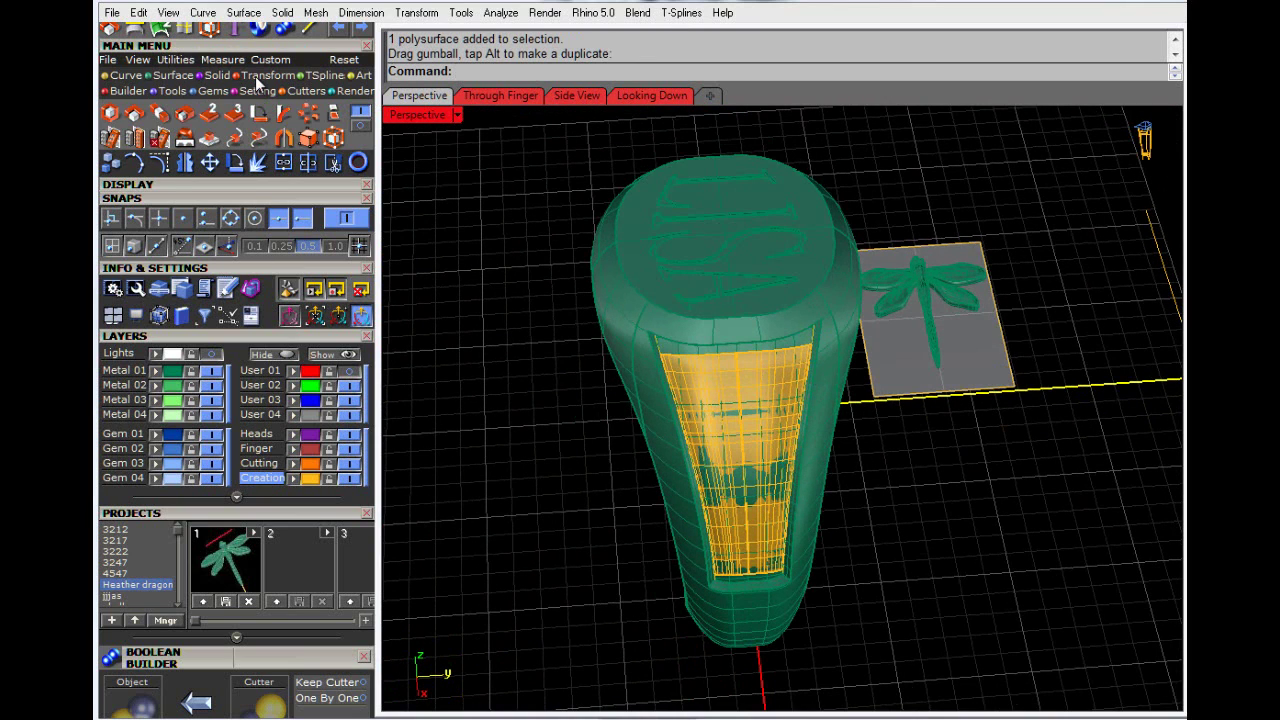
click(118, 141)
right_drag(450, 300, 613, 326)
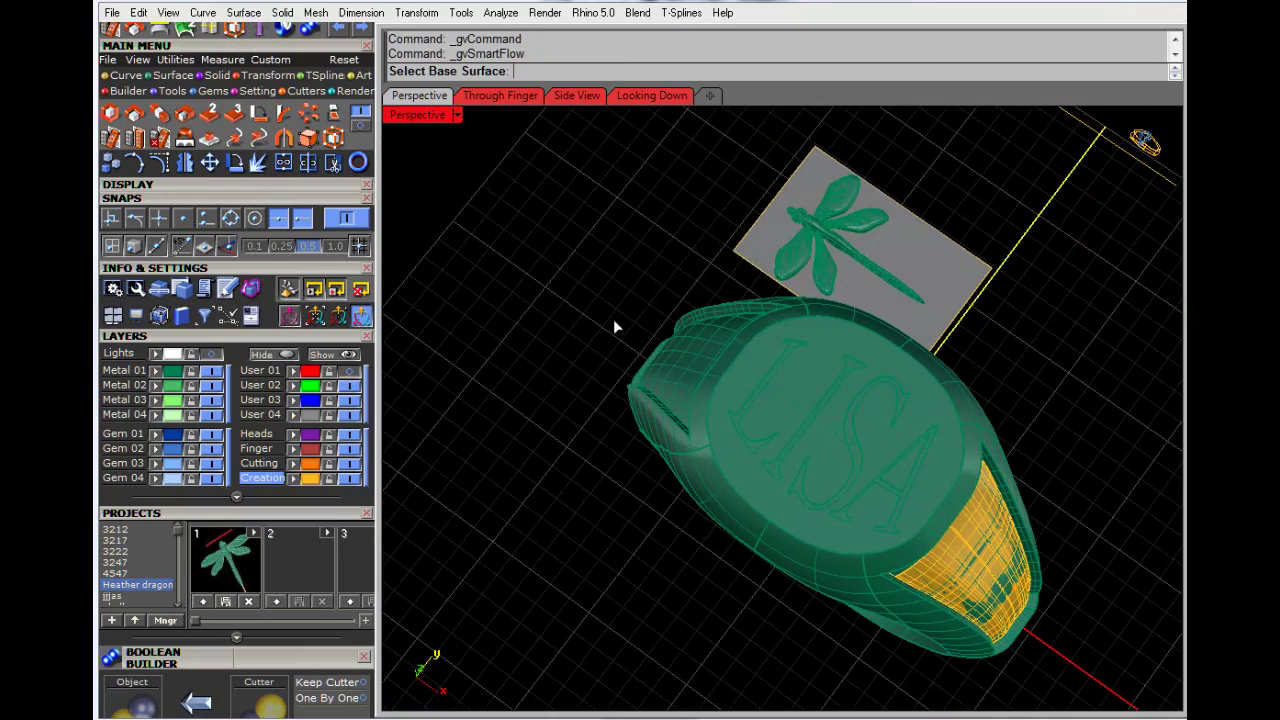
click(755, 253)
right_drag(741, 252, 745, 480)
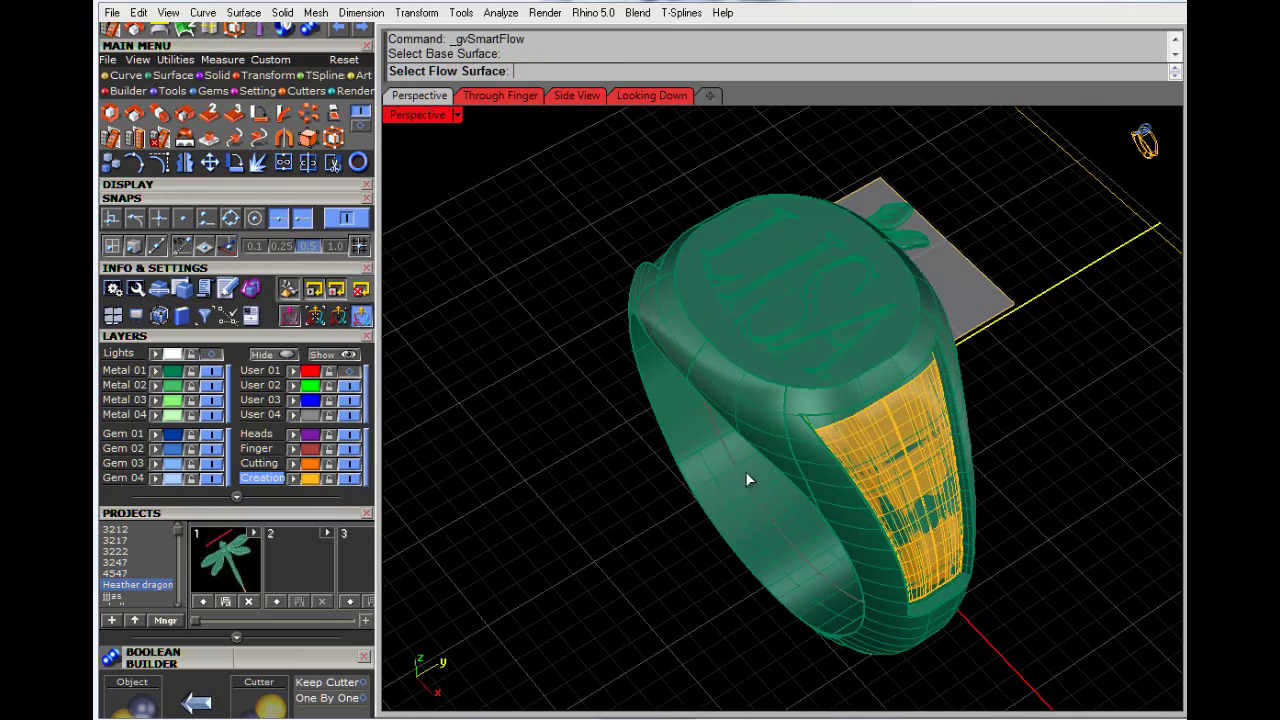
click(826, 446)
right_drag(683, 451, 546, 393)
right_click(546, 393)
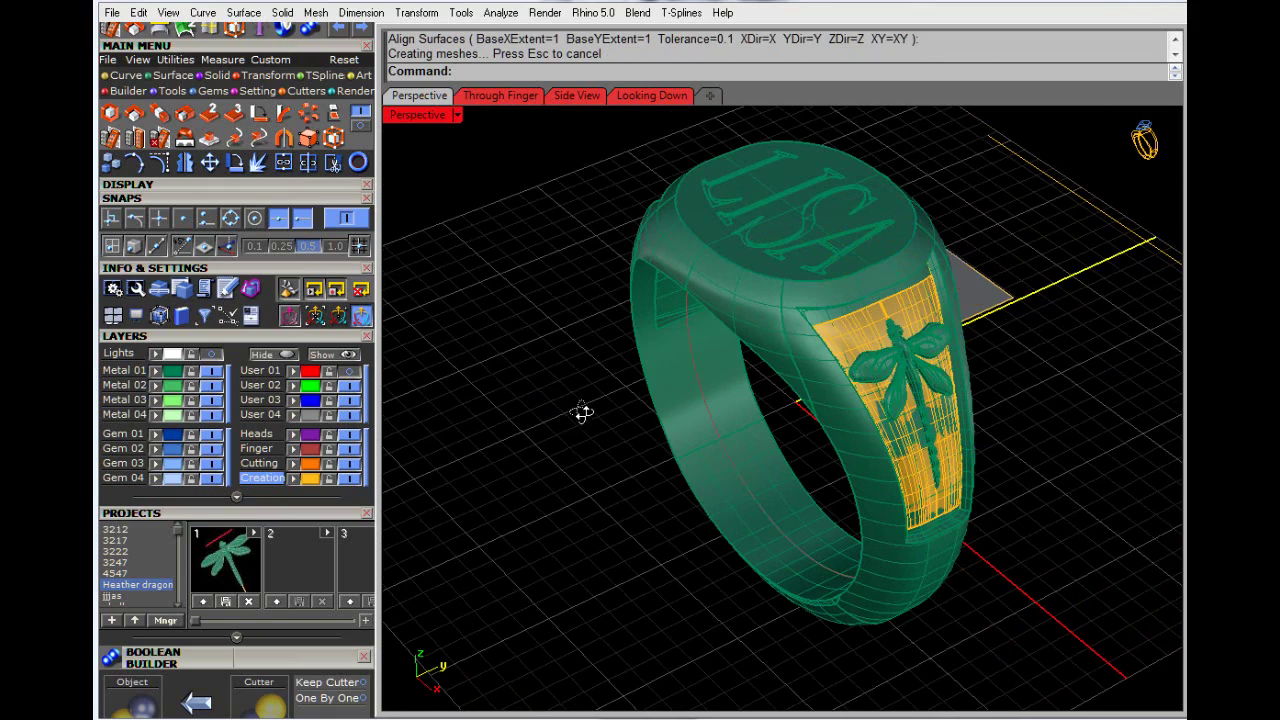
Step: Delete the swept surface behind the dragonfly in the shank recess
right_drag(581, 412, 481, 398)
scroll(785, 352, up, 8)
click(757, 320)
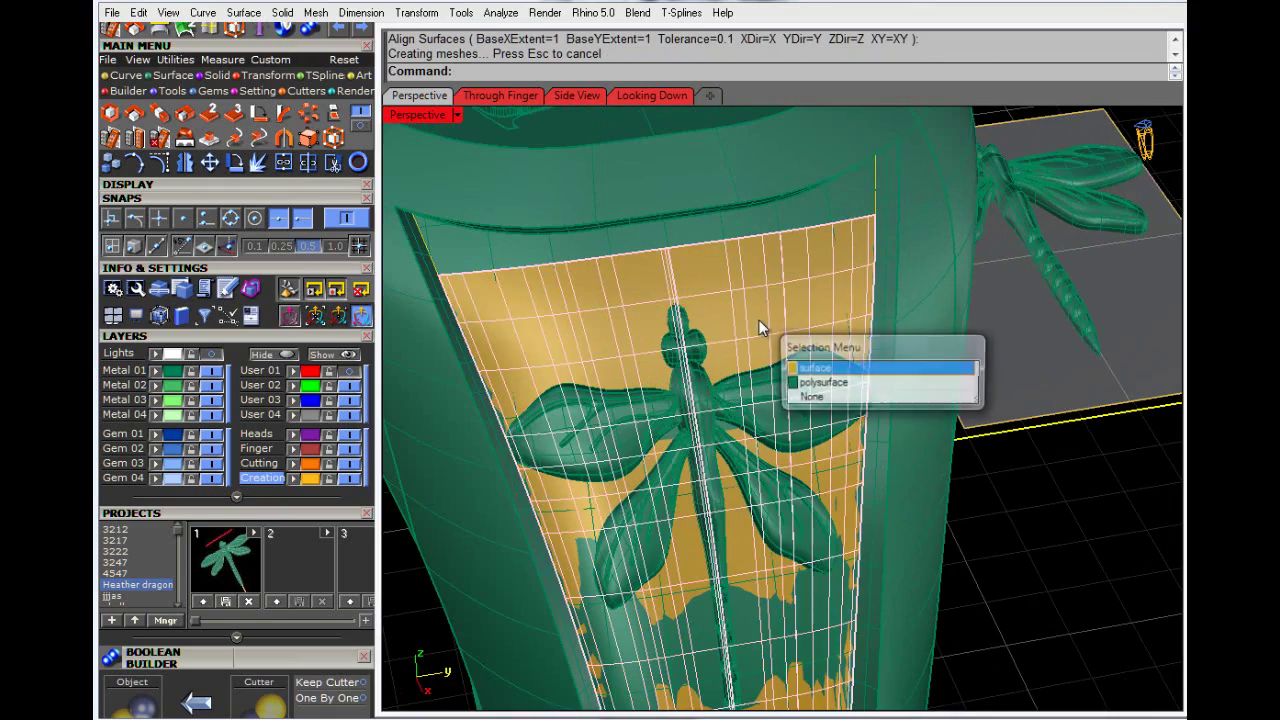
click(800, 368)
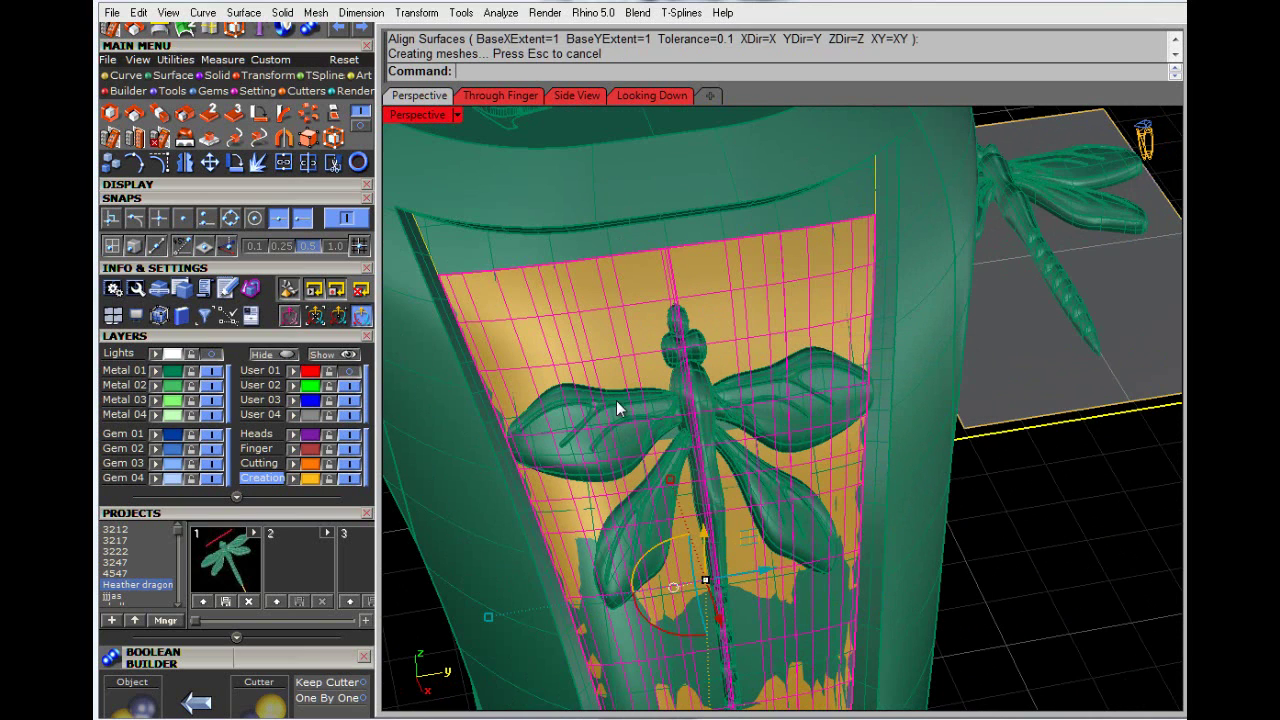
key(Delete)
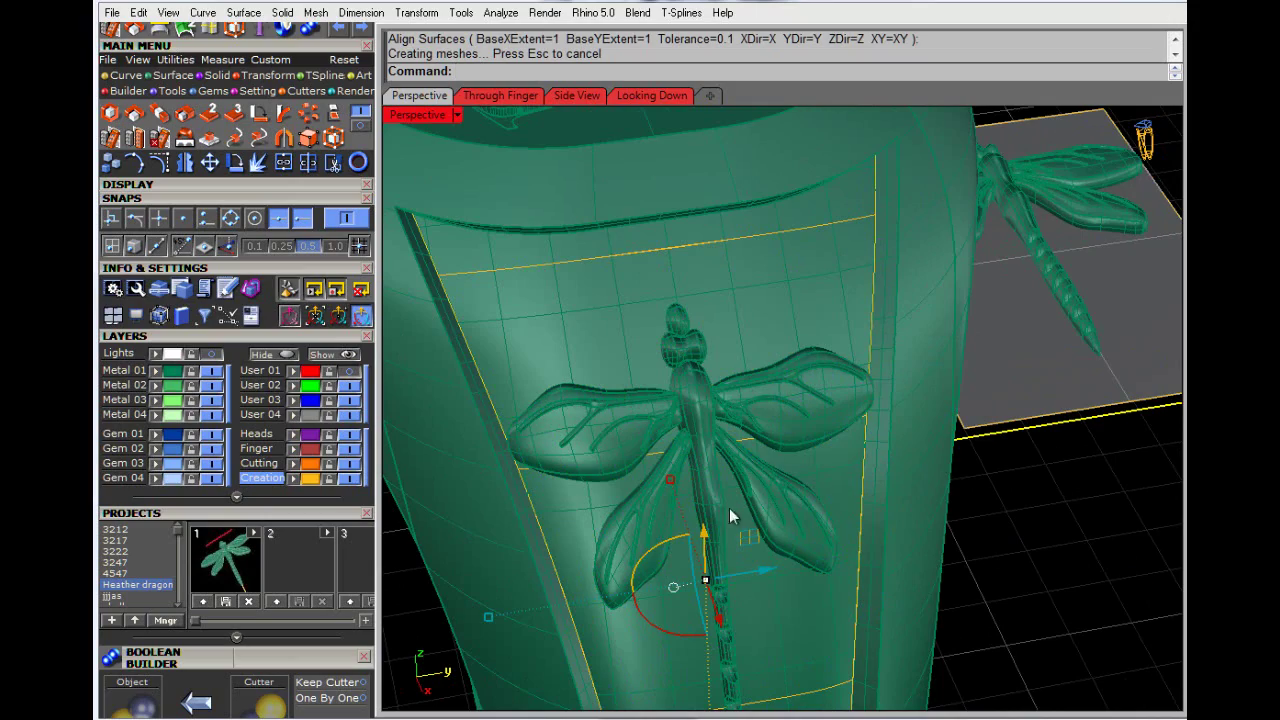
Step: Try raising the flat dragonfly along Z above its rectangular base surface, and undo the move
right_drag(940, 515, 1070, 590)
scroll(716, 448, down, 5)
right_drag(790, 460, 915, 375)
click(929, 291)
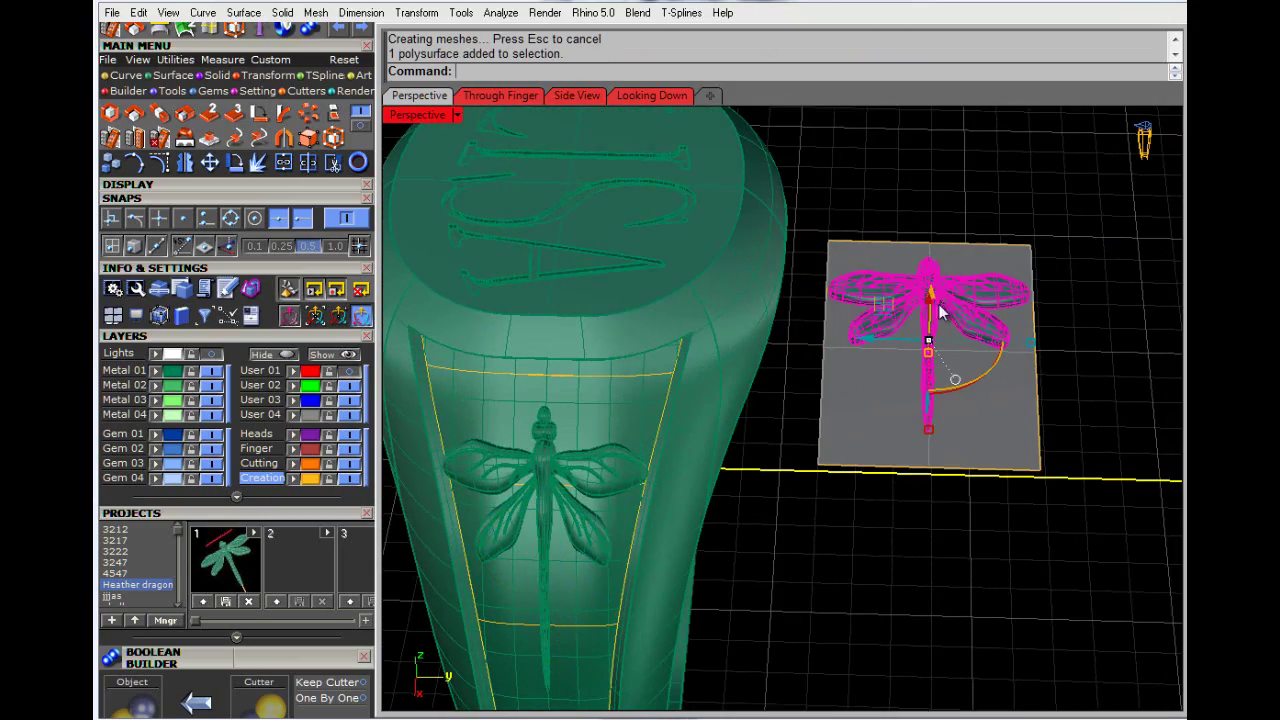
drag(930, 287, 1031, 372)
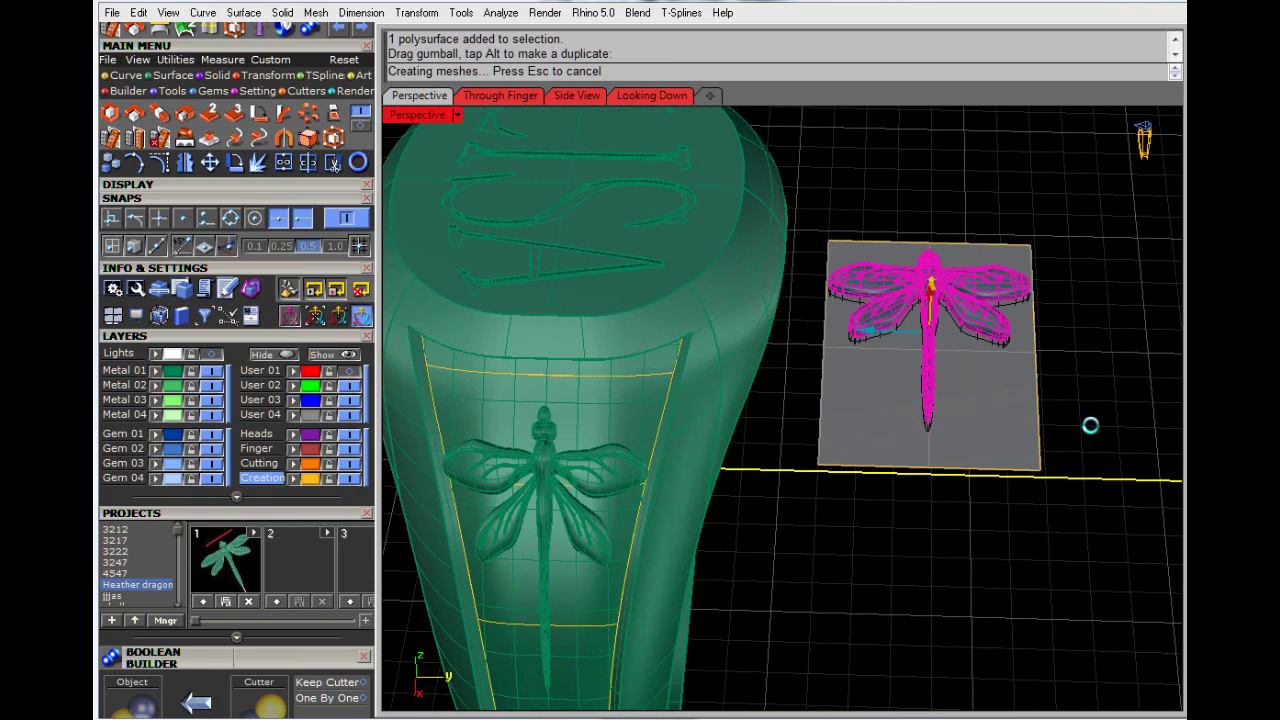
right_drag(1086, 437, 1070, 350)
scroll(828, 315, up, 4)
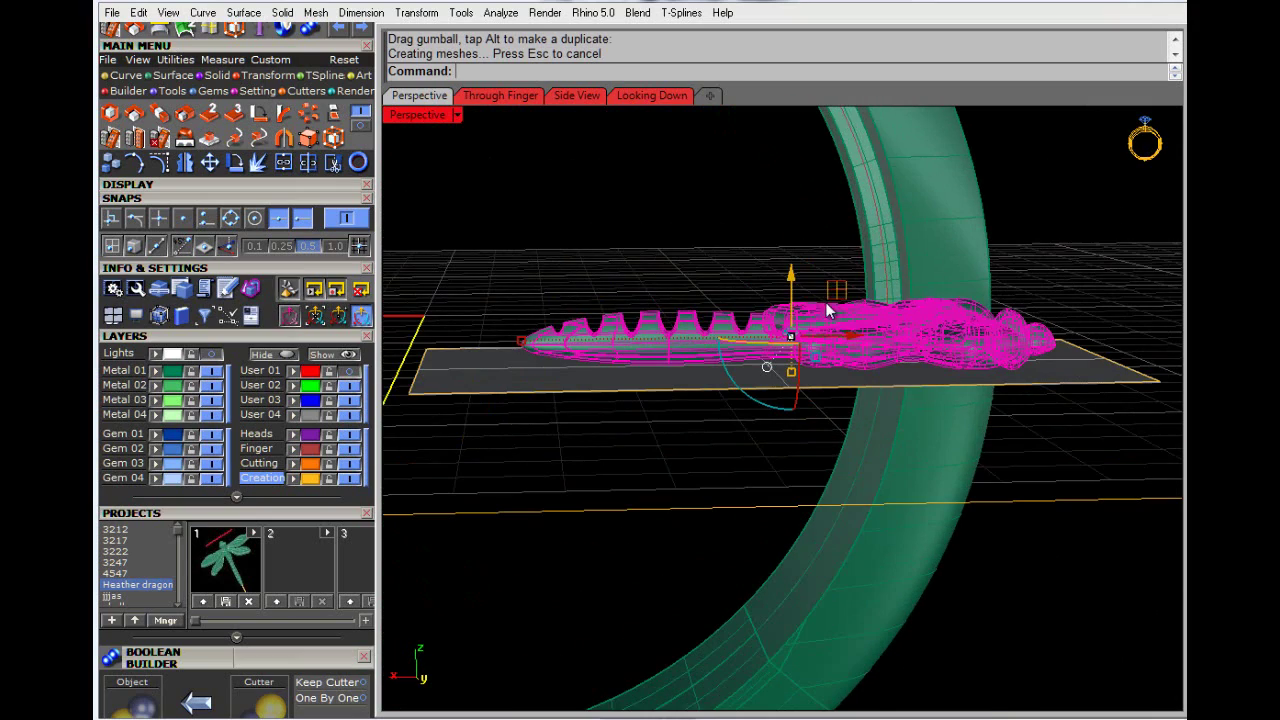
key(ctrl+z)
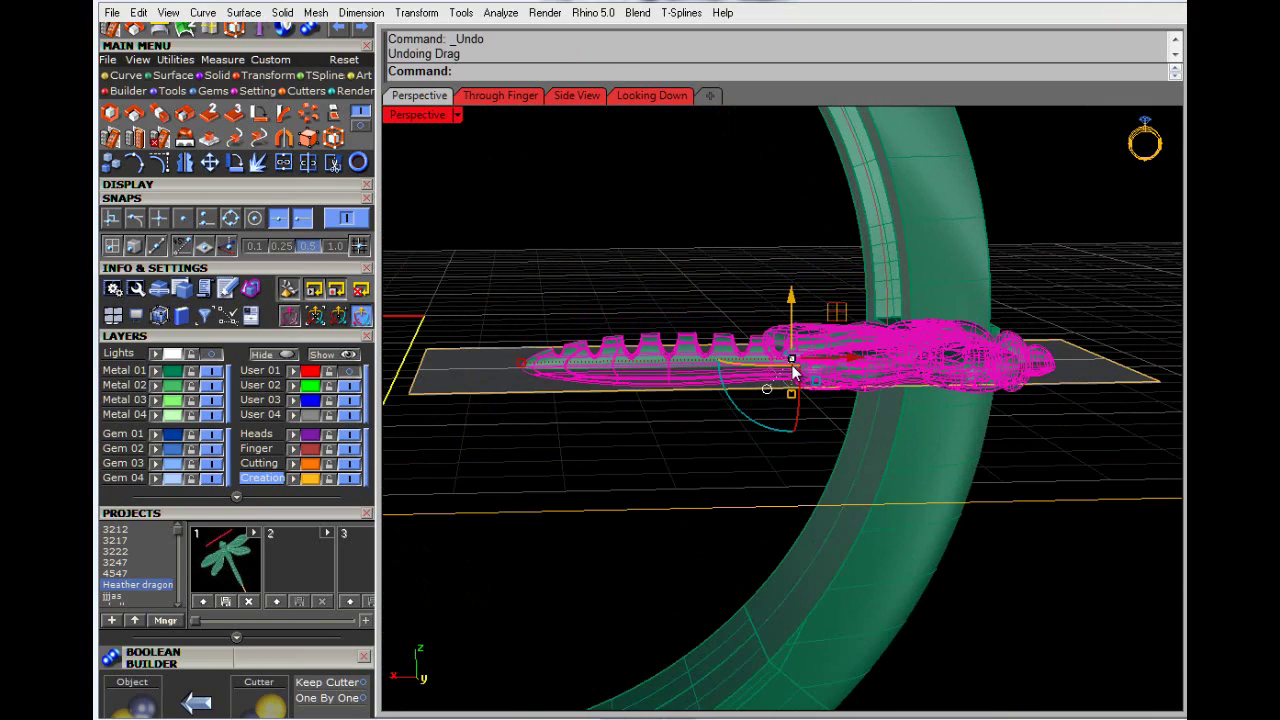
Step: Shift the flat dragonfly lengthwise in small moves towards the head-end edge of its rectangular base surface
drag(842, 365, 597, 292)
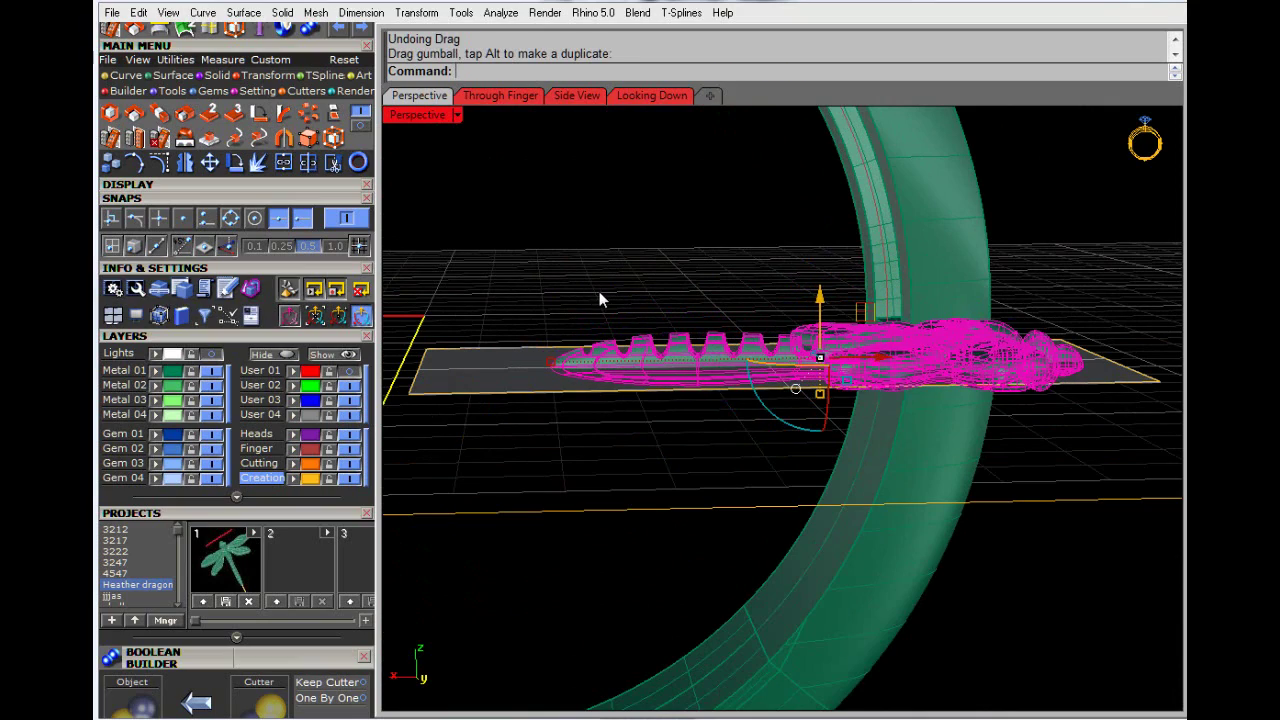
scroll(601, 296, down, 8)
right_drag(620, 310, 935, 350)
scroll(547, 395, up, 6)
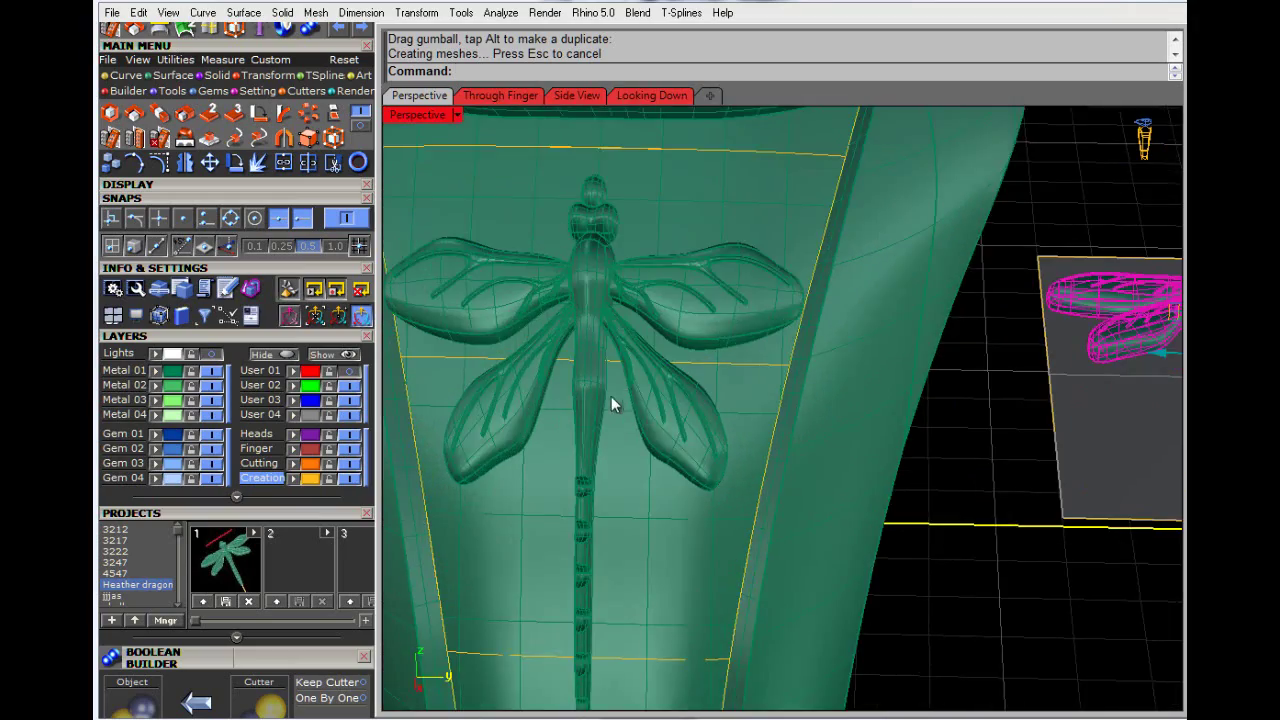
scroll(654, 385, down, 6)
right_drag(740, 422, 598, 411)
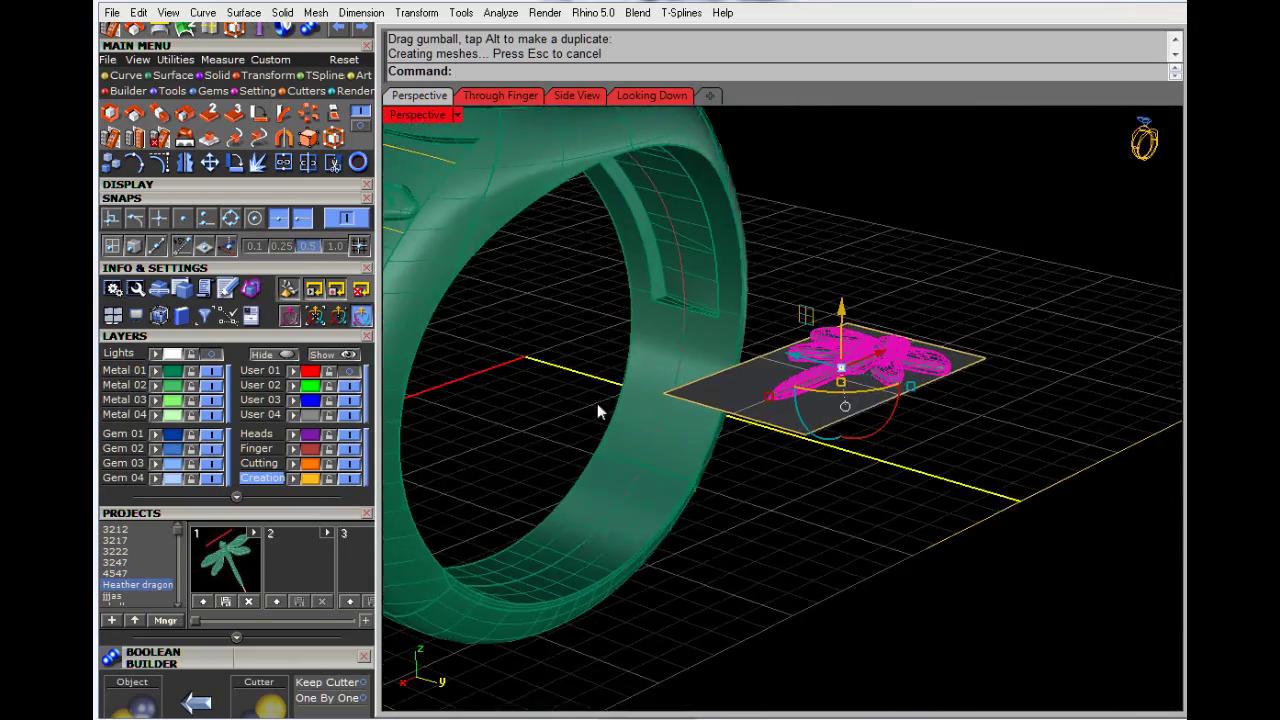
scroll(726, 392, down, 5)
scroll(590, 350, up, 10)
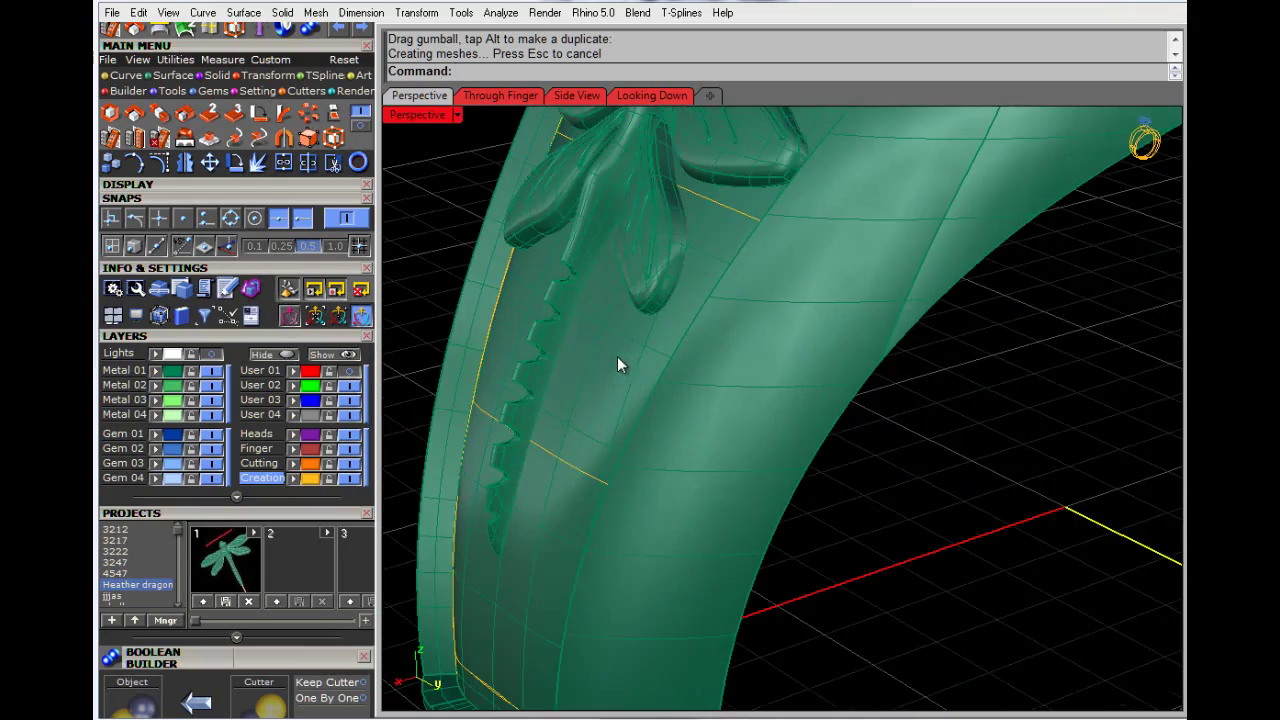
scroll(601, 367, down, 10)
right_drag(791, 405, 730, 400)
scroll(909, 432, up, 9)
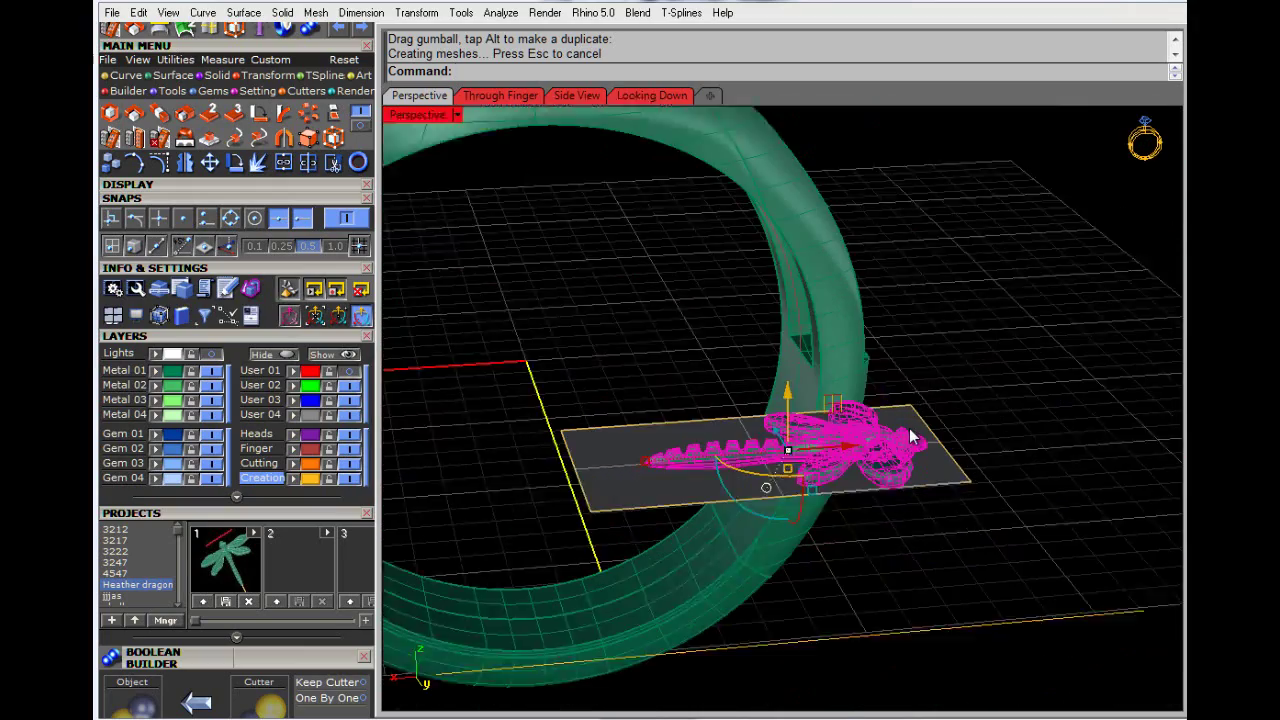
drag(817, 450, 825, 450)
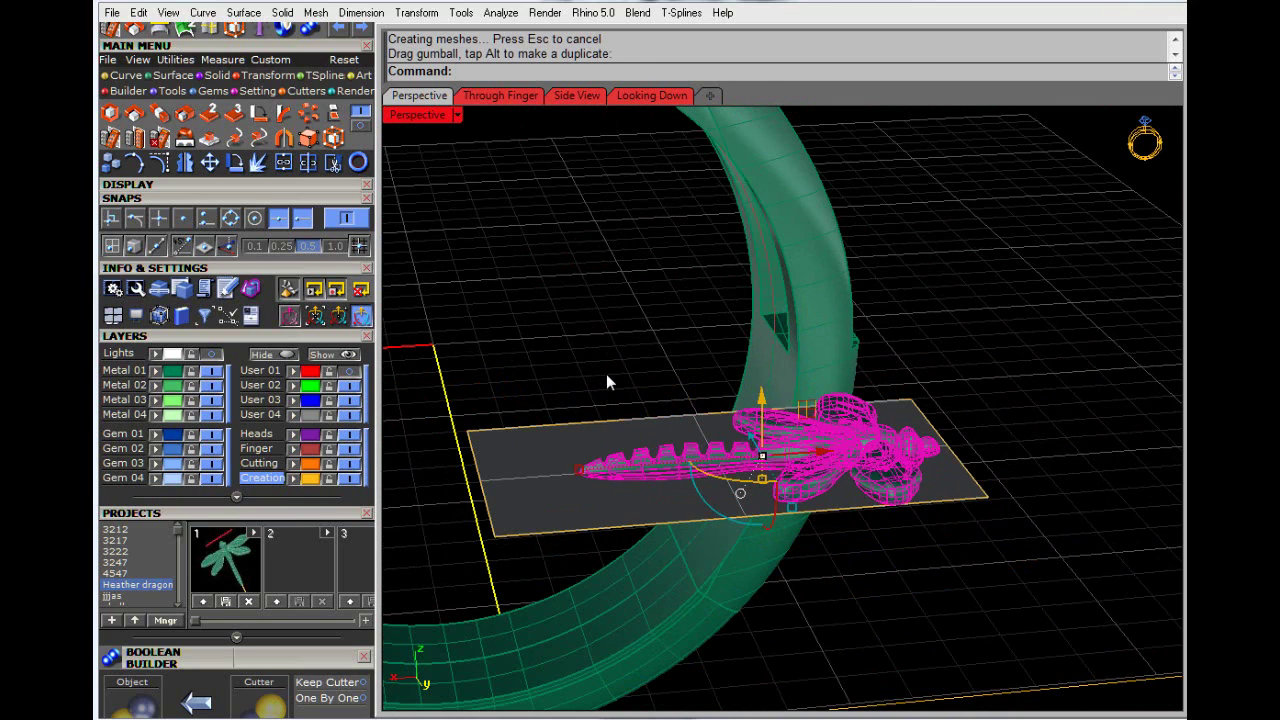
Step: Compare the dragonfly's placement in the shank recess with the flat dragonfly on its base surface
scroll(606, 374, down, 5)
scroll(636, 398, down, 2)
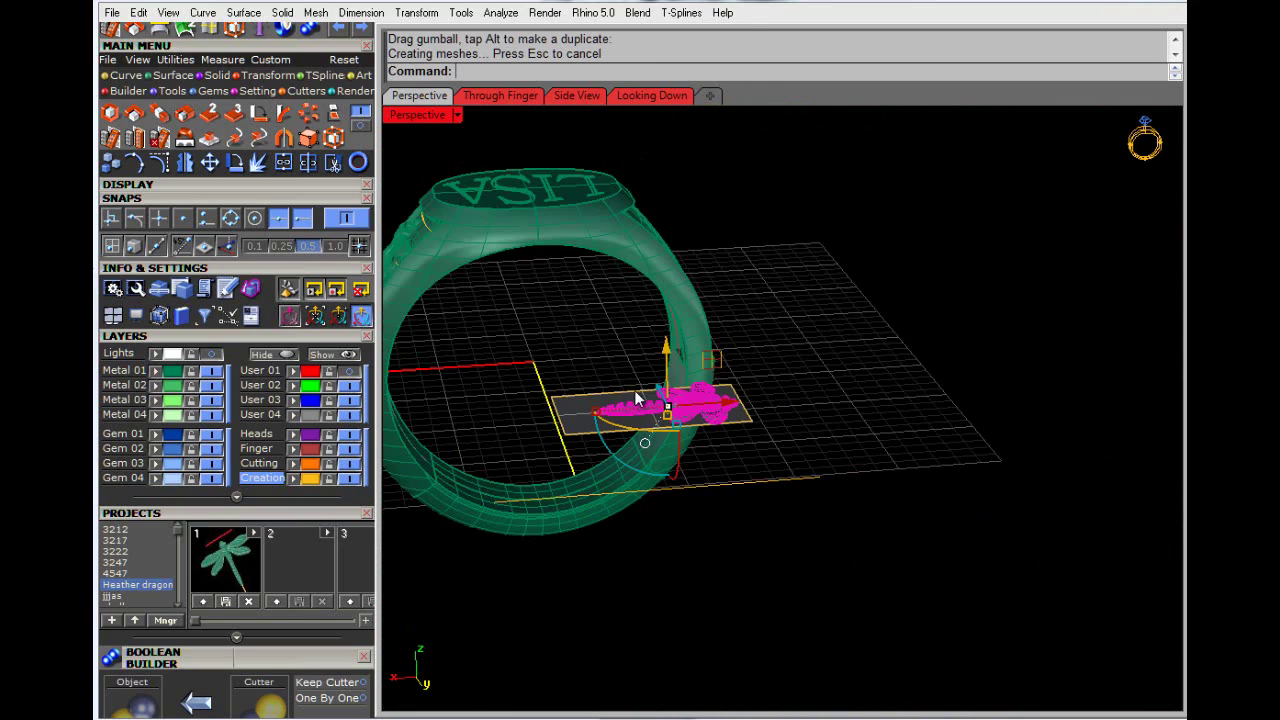
right_drag(636, 398, 786, 492)
scroll(632, 348, up, 6)
scroll(985, 515, down, 2)
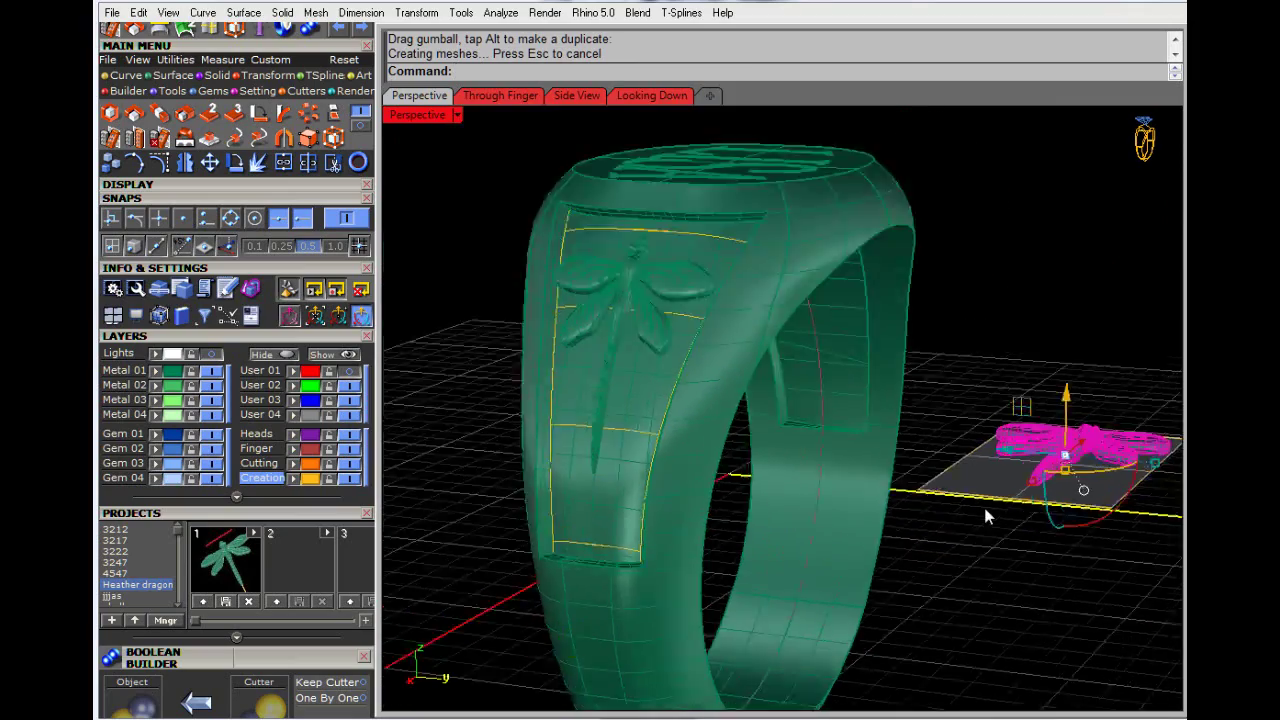
right_drag(985, 515, 940, 520)
scroll(667, 529, up, 3)
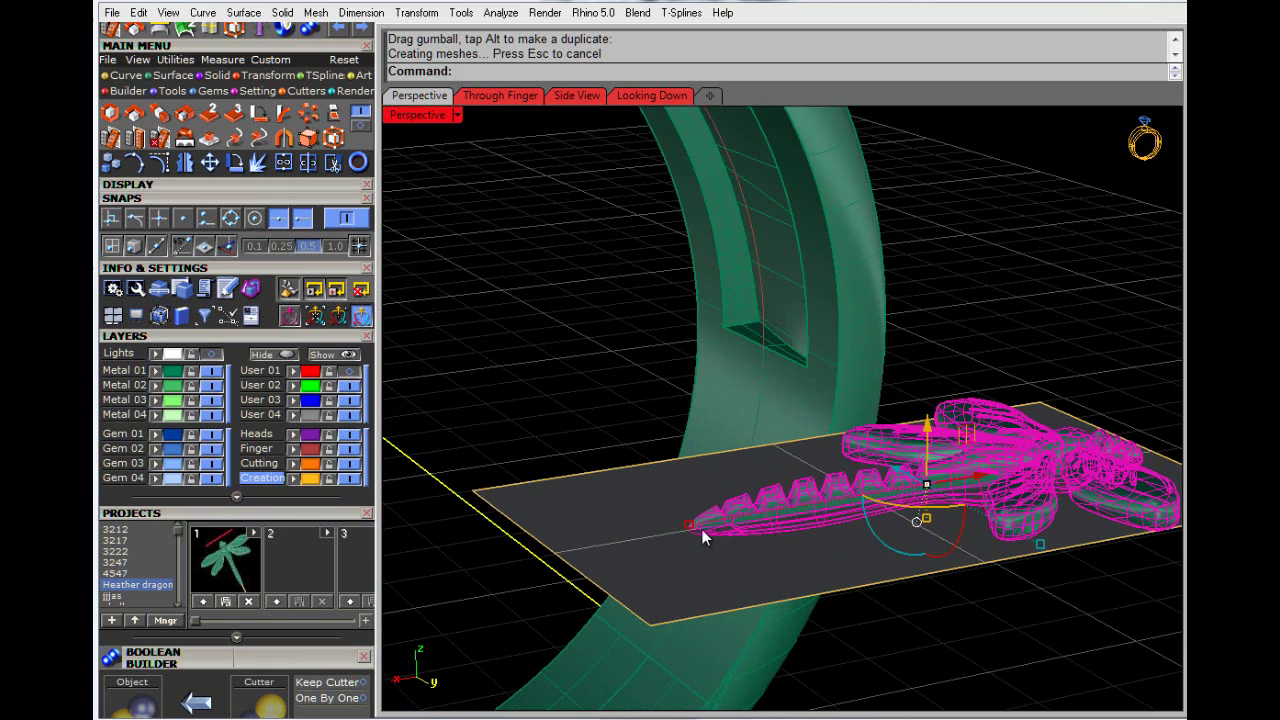
Step: Stretch the flat dragonfly lengthwise with Scale1D from its head until the tail nearly reaches the far edge of the base surface
click(631, 375)
click(959, 463)
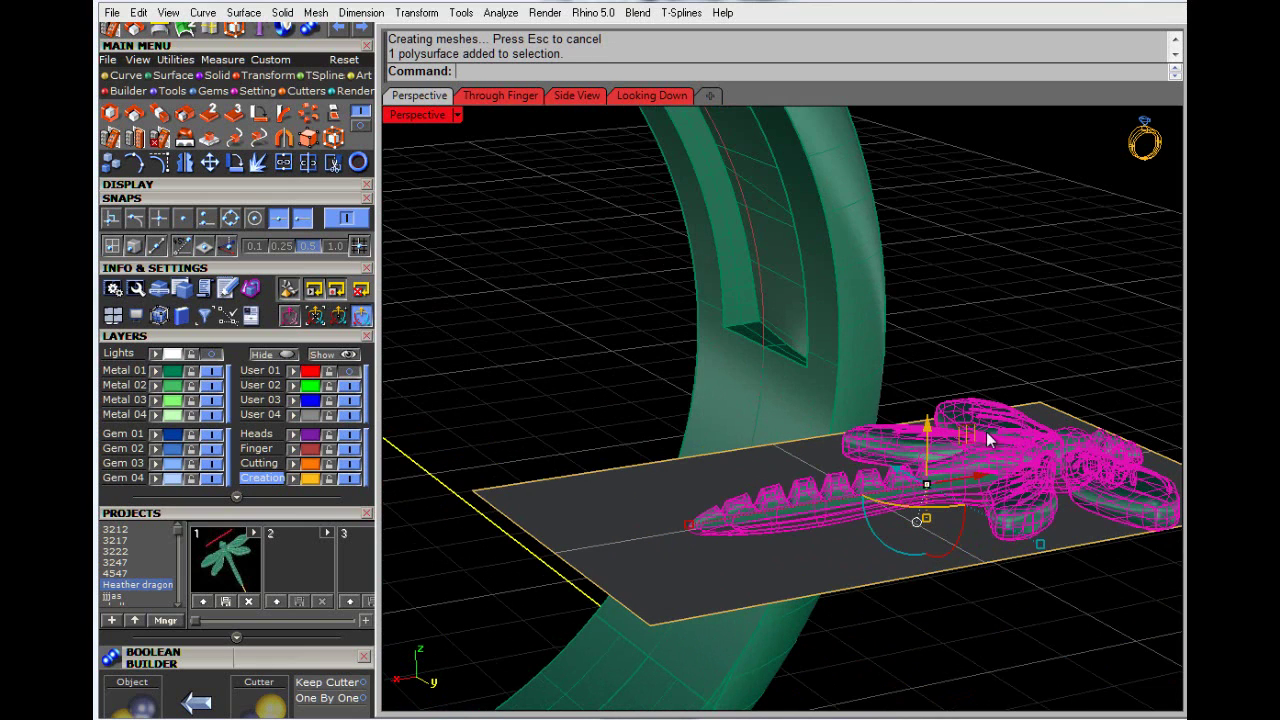
click(416, 12)
mouse_move(466, 8)
click(608, 49)
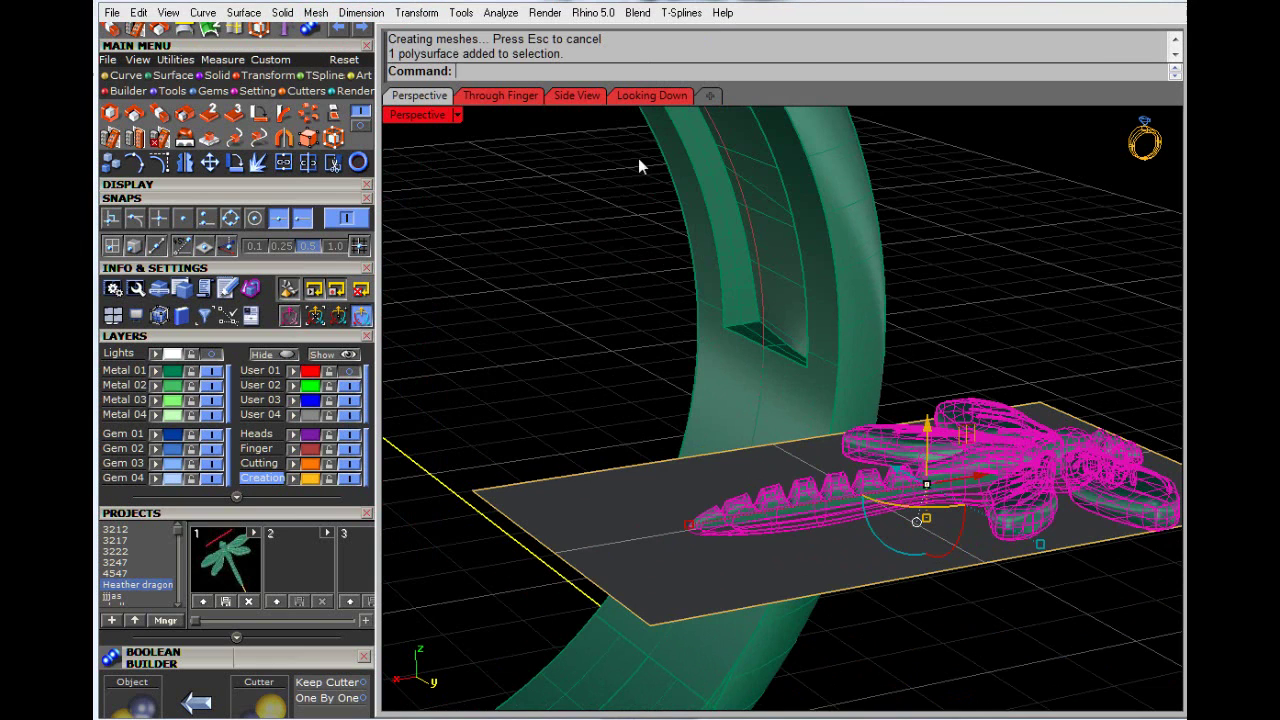
double_click(408, 117)
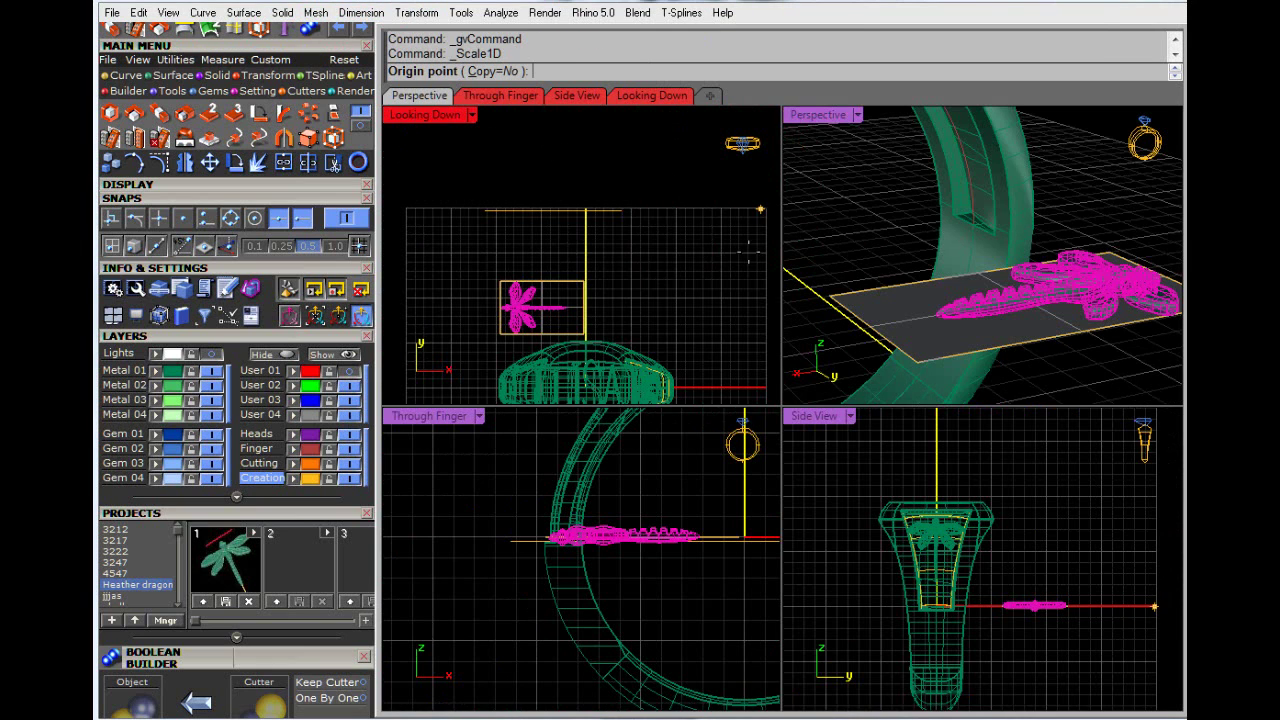
scroll(512, 318, up, 10)
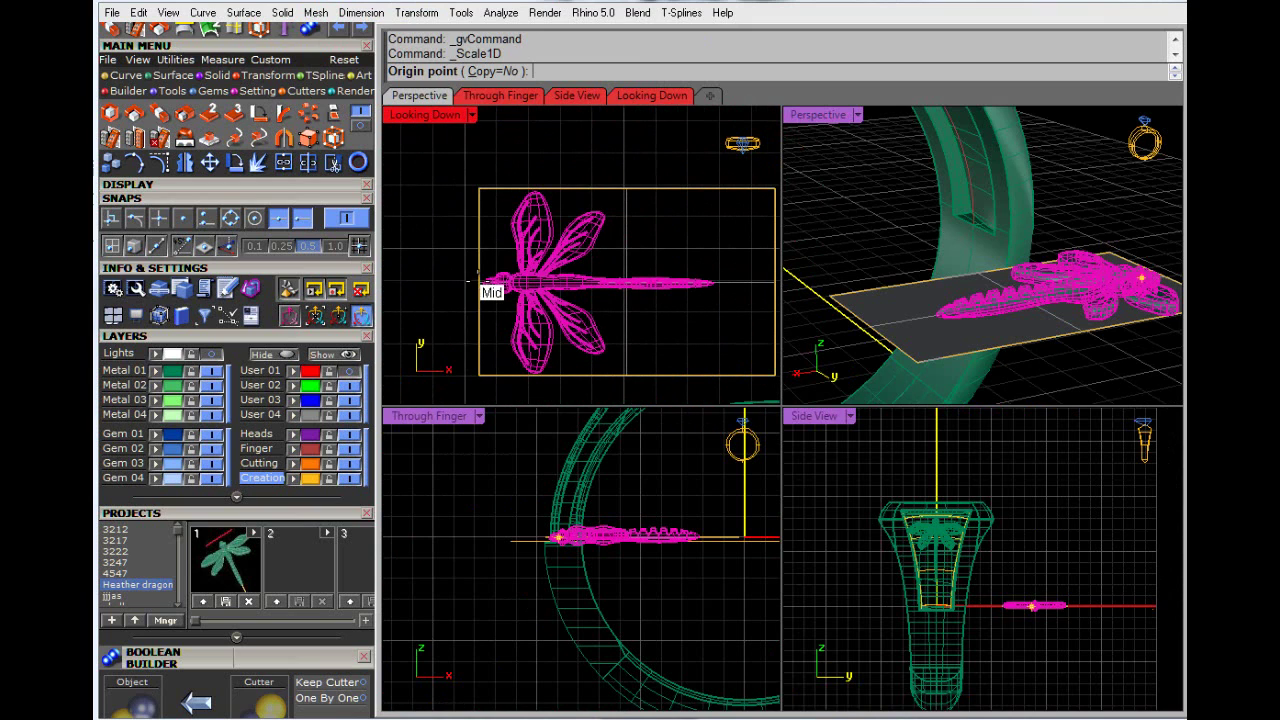
click(490, 283)
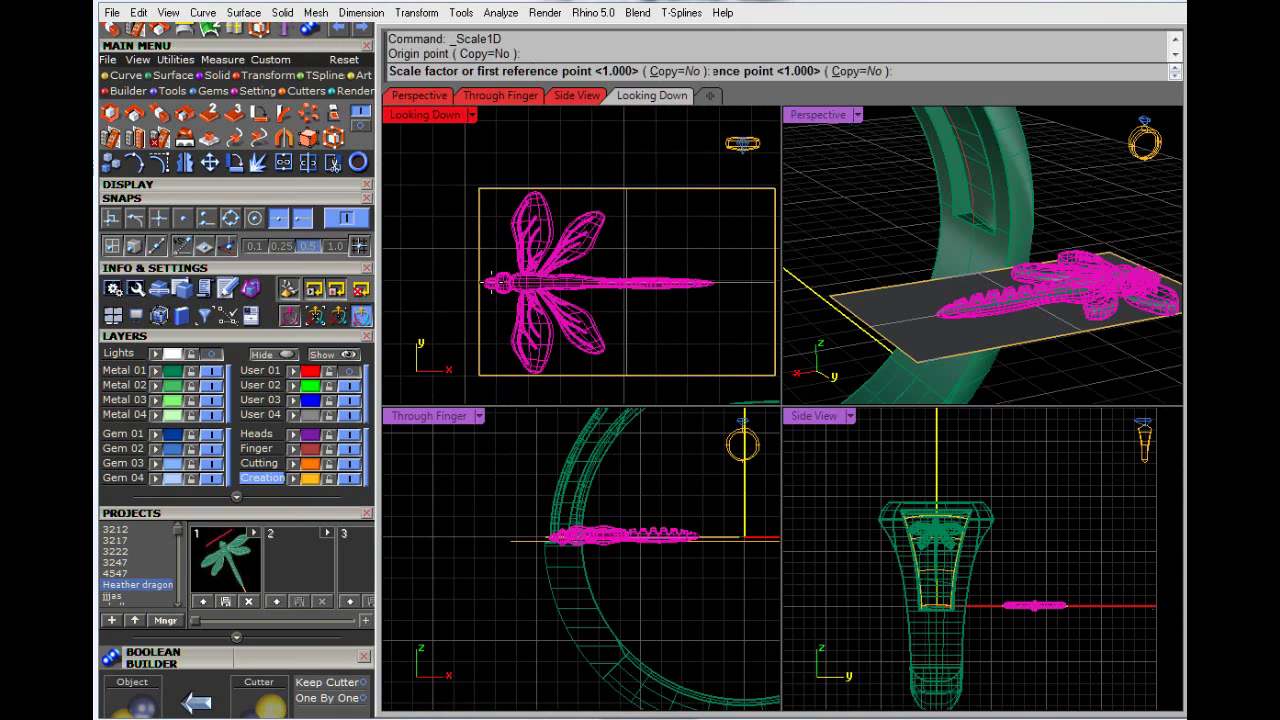
click(736, 278)
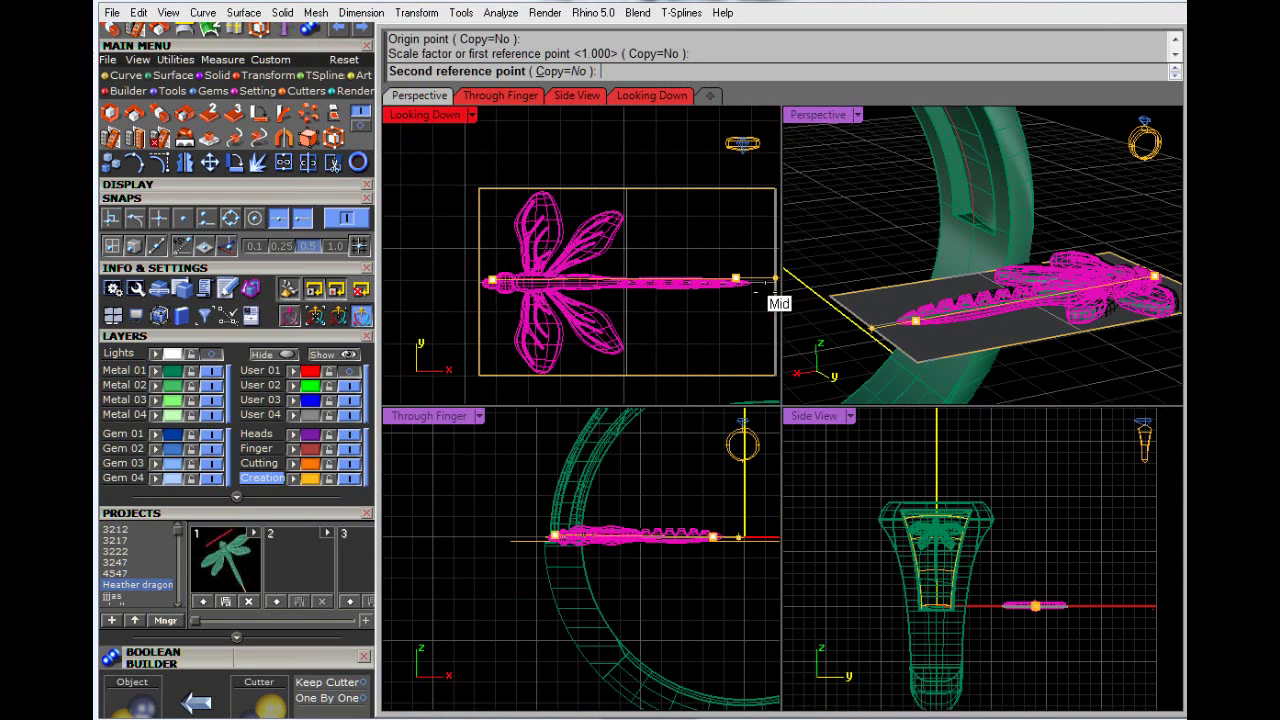
right_drag(736, 293, 642, 286)
click(697, 298)
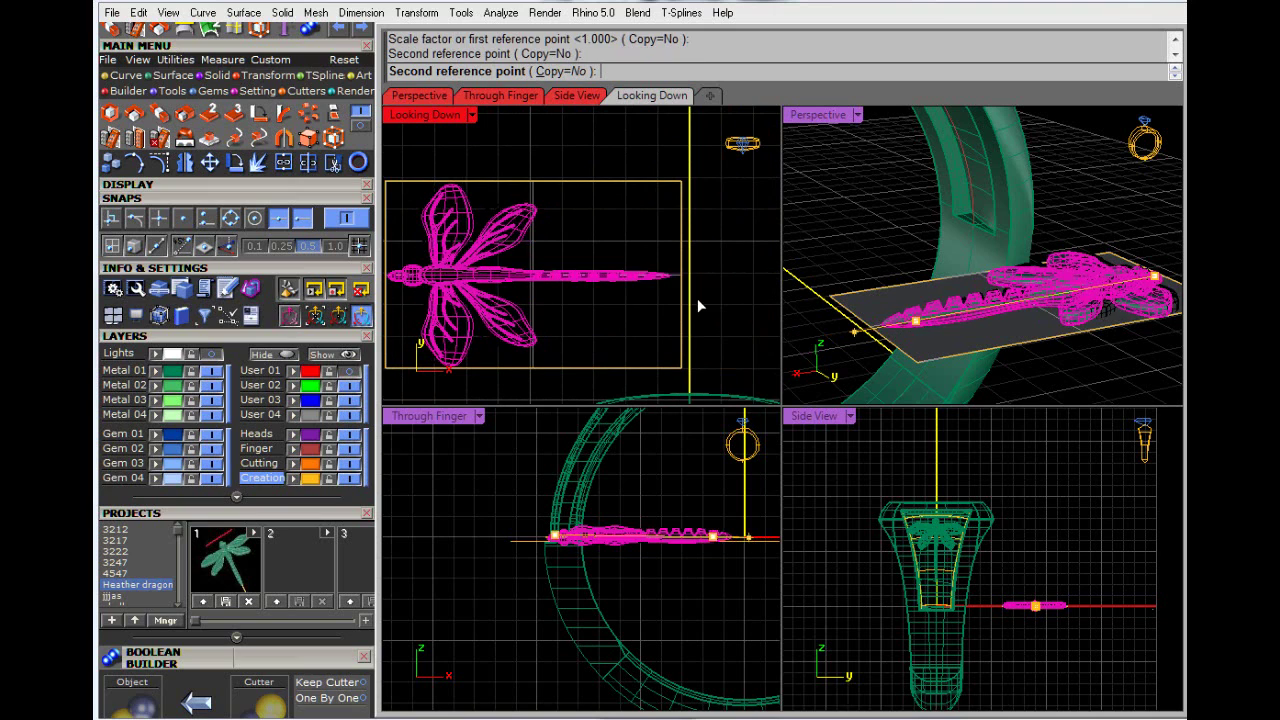
key(Escape)
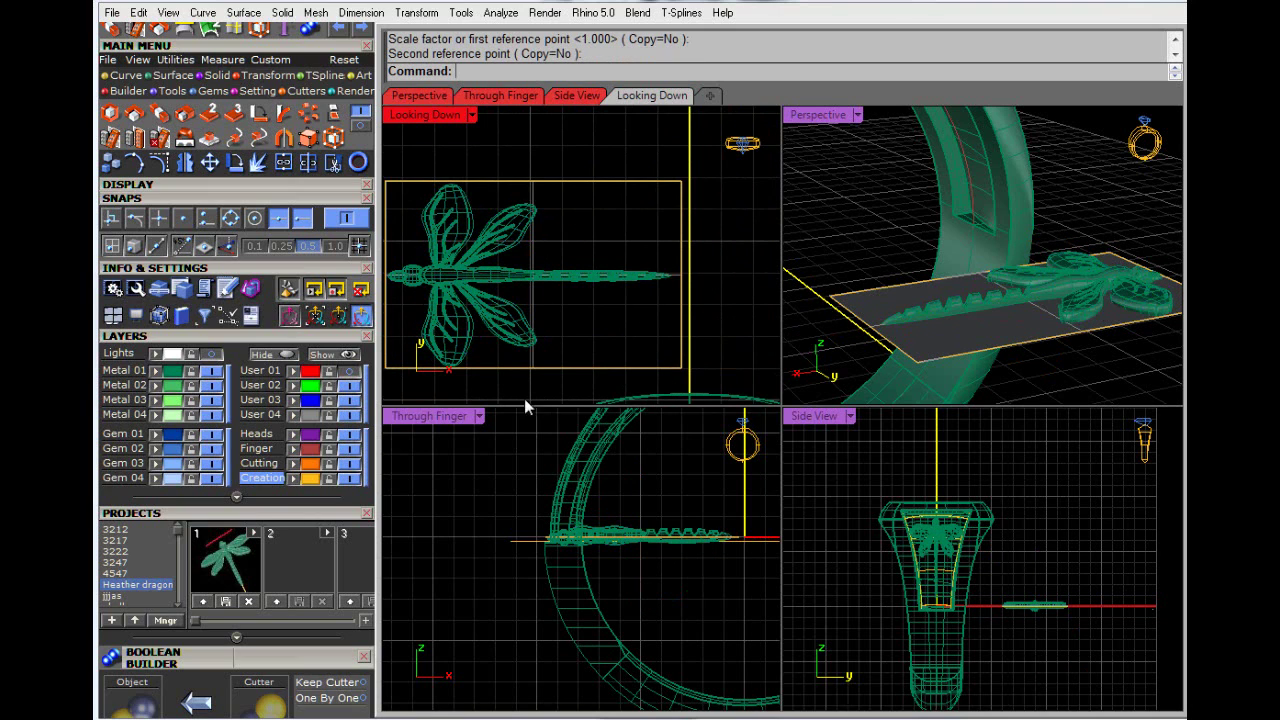
Step: Examine the fit of the dragonfly in the shank recess in the side view and from several perspective angles
double_click(813, 416)
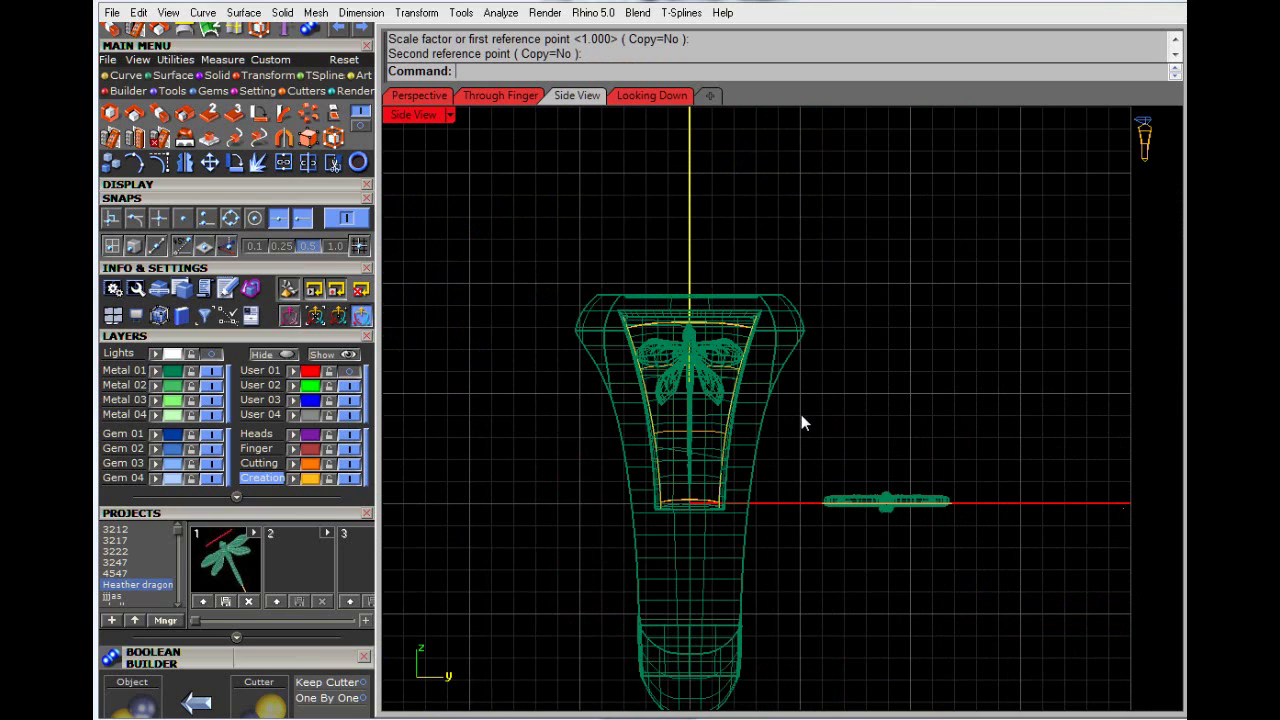
double_click(413, 116)
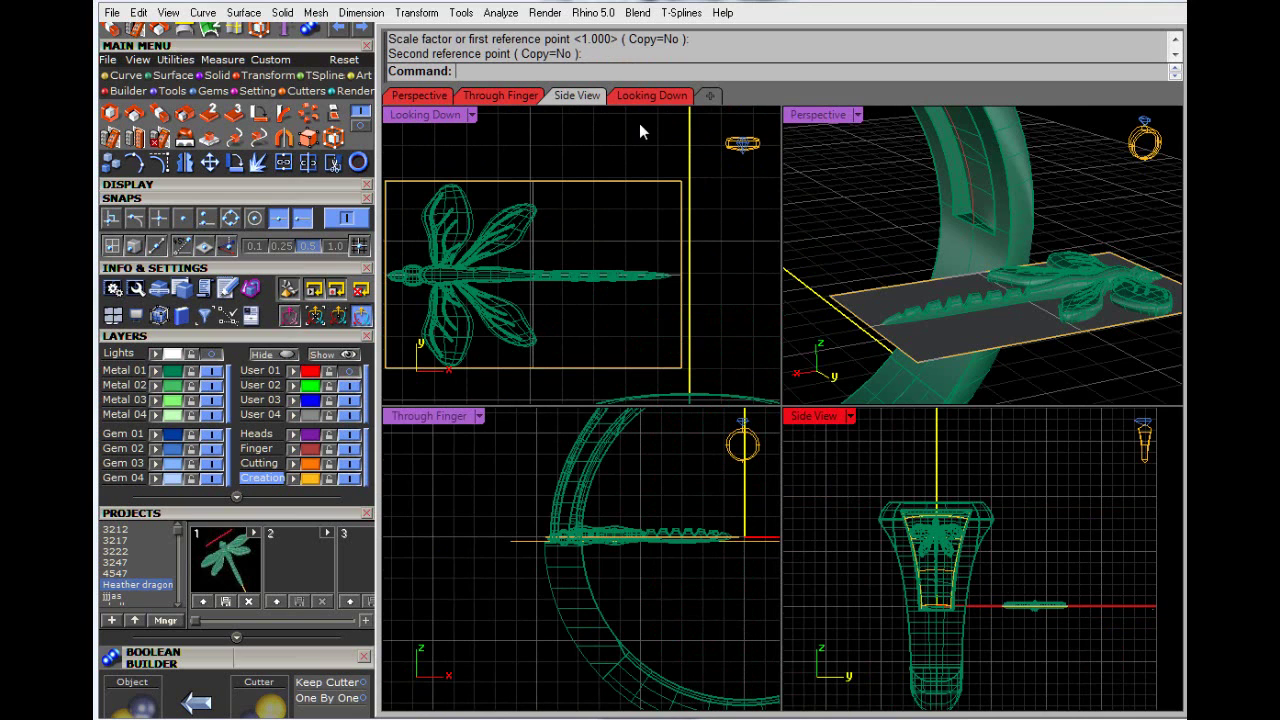
double_click(806, 118)
scroll(804, 284, down, 7)
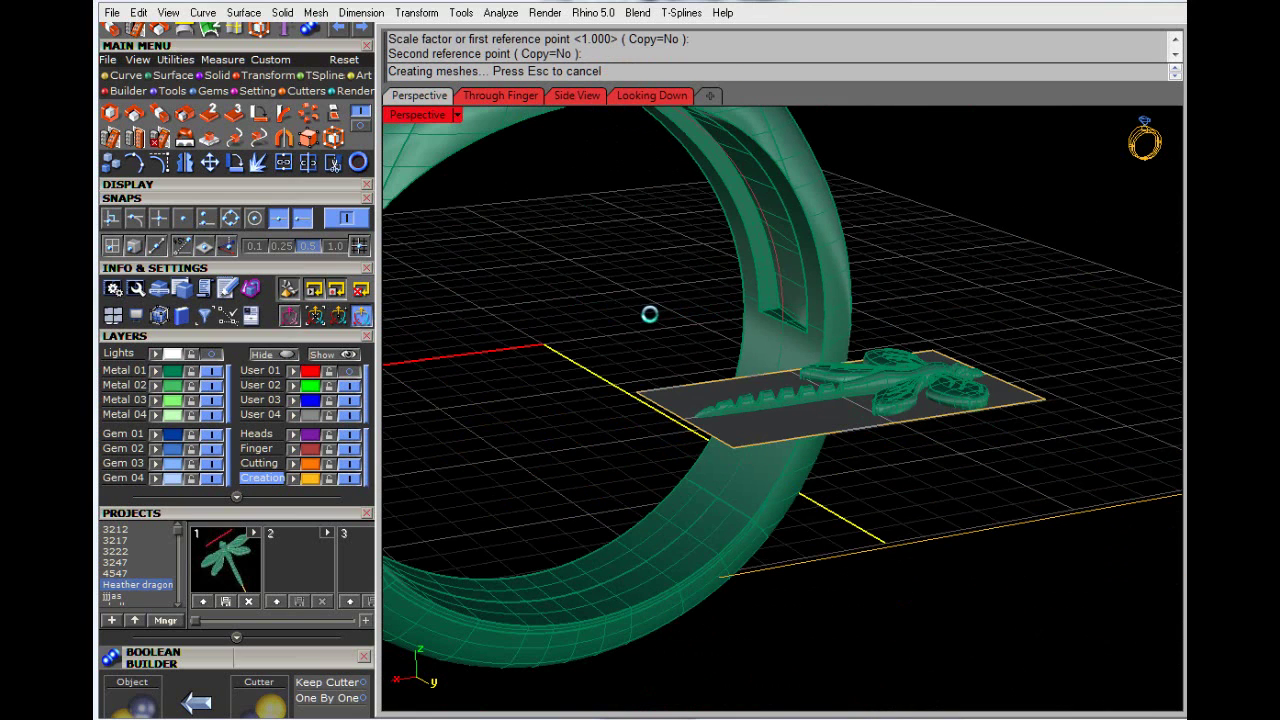
scroll(619, 321, up, 6)
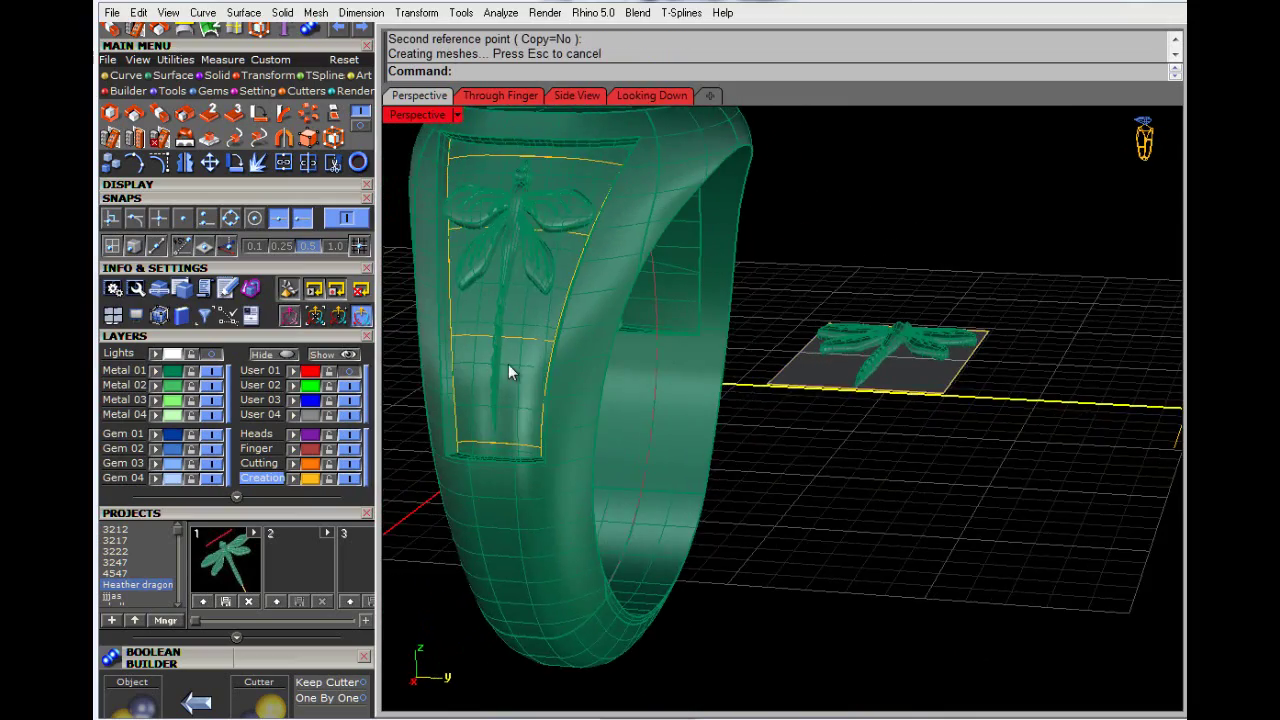
scroll(524, 382, down, 5)
right_drag(524, 382, 866, 420)
scroll(684, 352, up, 7)
scroll(678, 364, down, 2)
scroll(677, 366, down, 7)
scroll(566, 297, up, 7)
scroll(575, 320, down, 6)
scroll(602, 359, up, 3)
scroll(588, 352, up, 1)
scroll(600, 354, down, 4)
scroll(612, 356, down, 2)
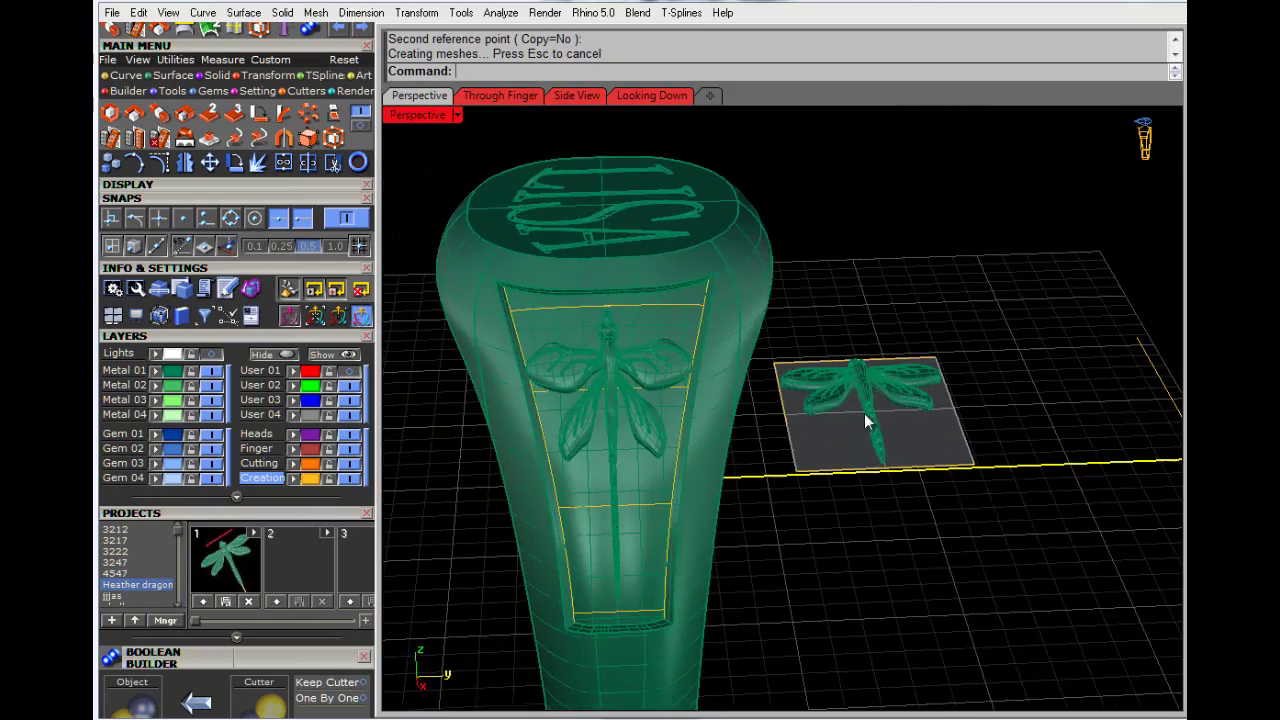
Step: Move the flat dragonfly together with its base surface and curves to the hidden Lights layer
right_drag(767, 387, 842, 451)
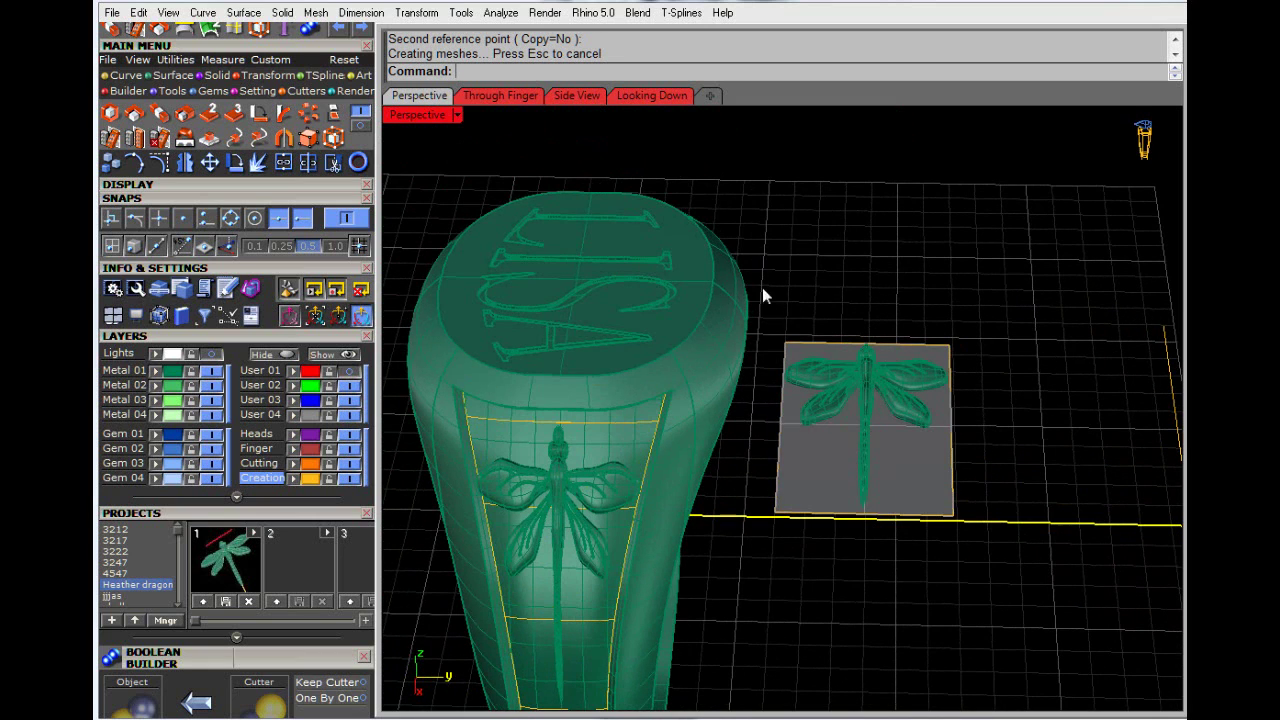
drag(762, 289, 1060, 584)
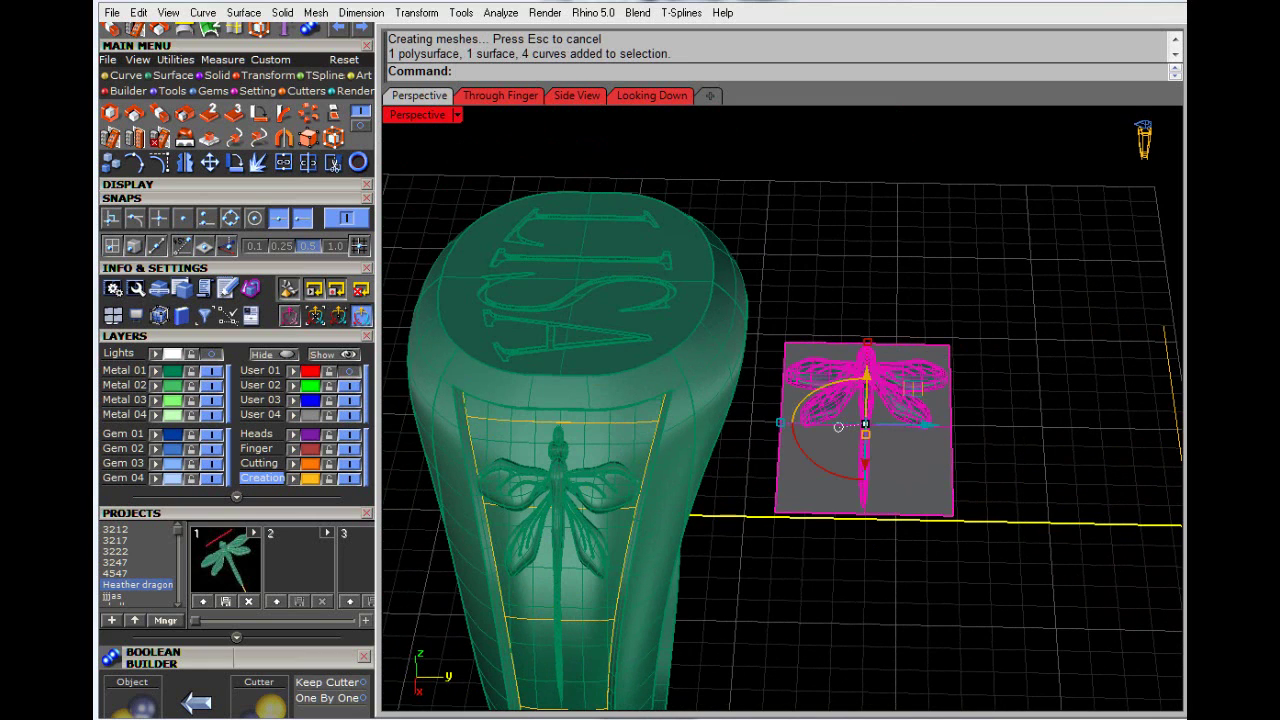
click(156, 353)
click(870, 344)
Step: Mirror a copy of the shank dragonfly into the opposite recess, across the vertical line through the origin in the Through Finger view
right_drag(807, 410, 794, 436)
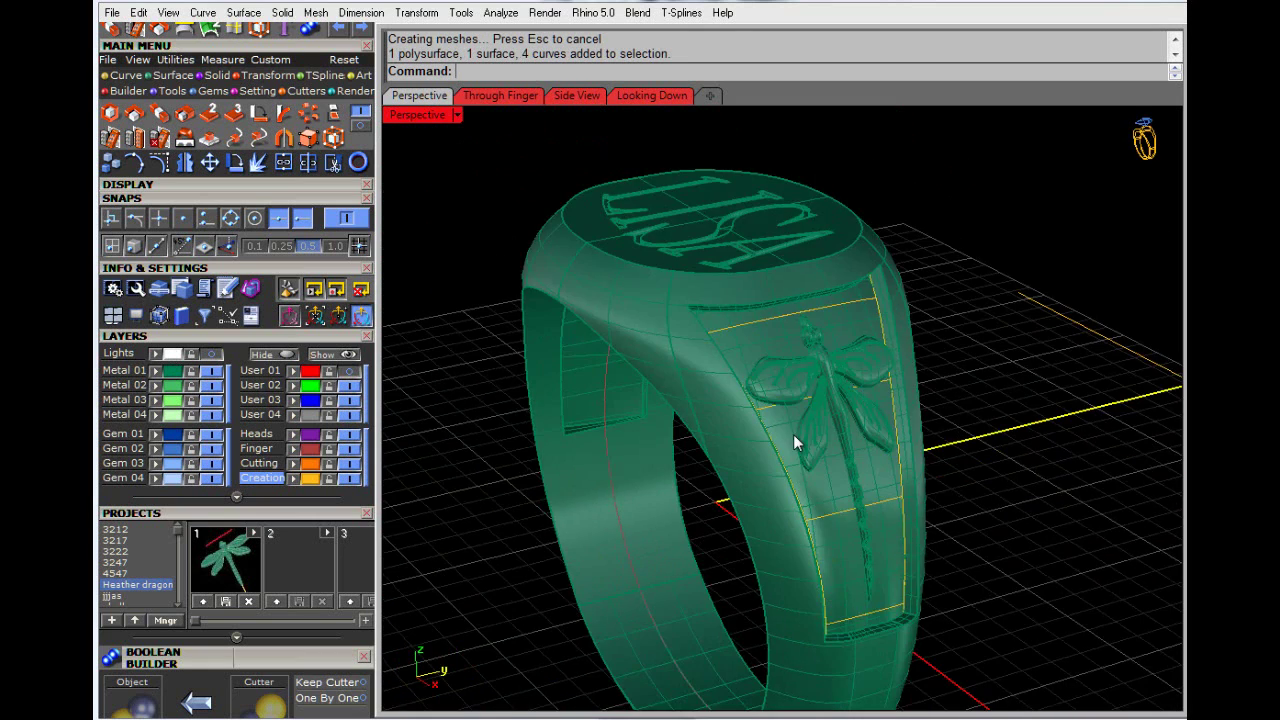
click(824, 423)
double_click(414, 117)
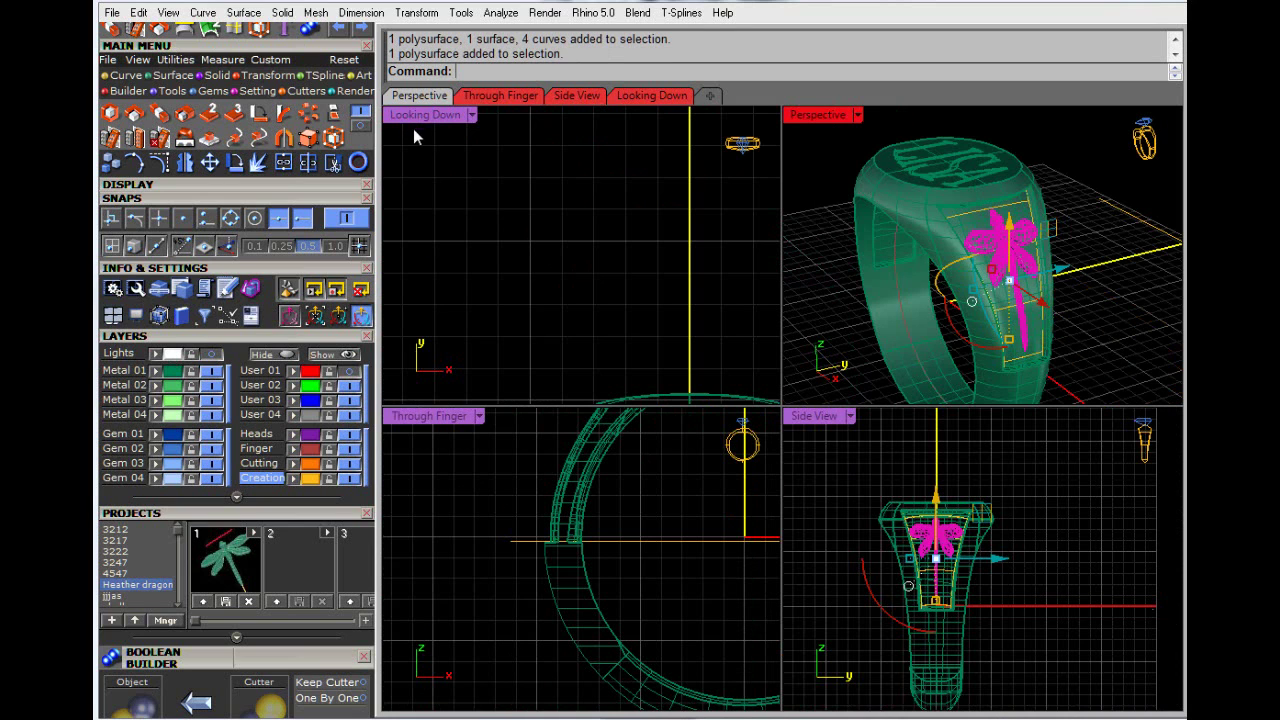
double_click(427, 416)
scroll(569, 374, down, 11)
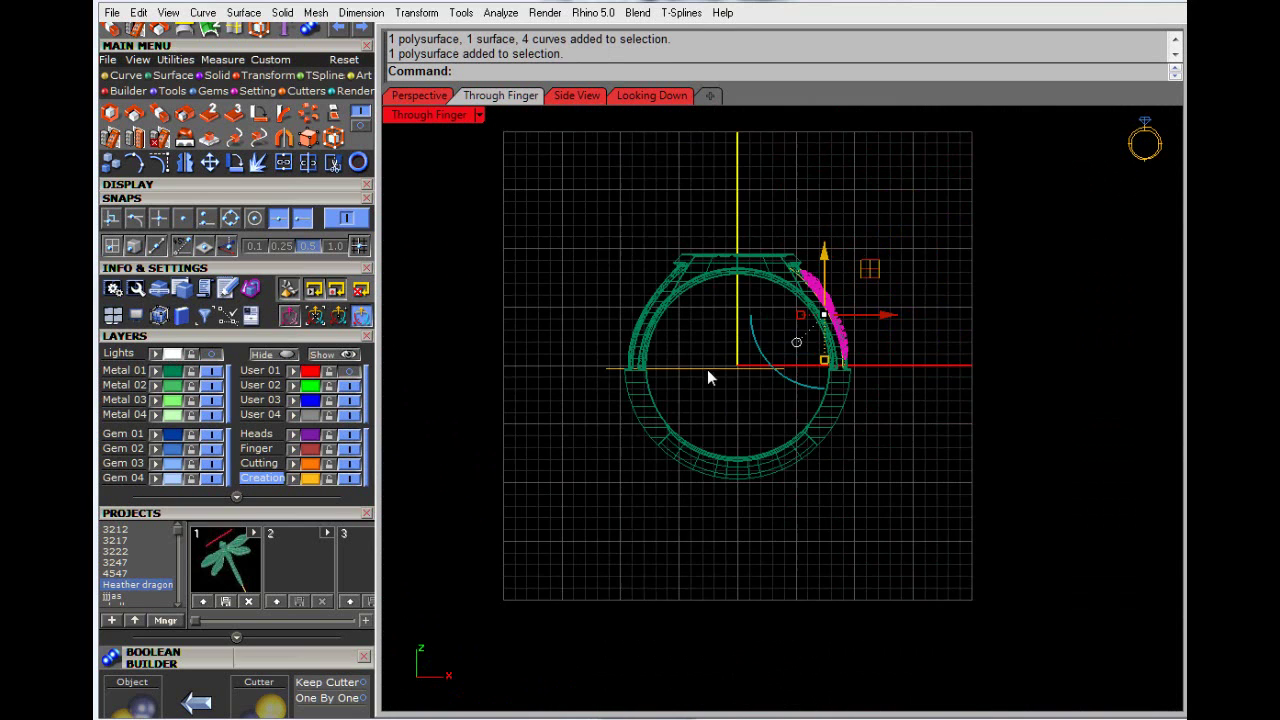
right_drag(707, 370, 690, 398)
click(190, 162)
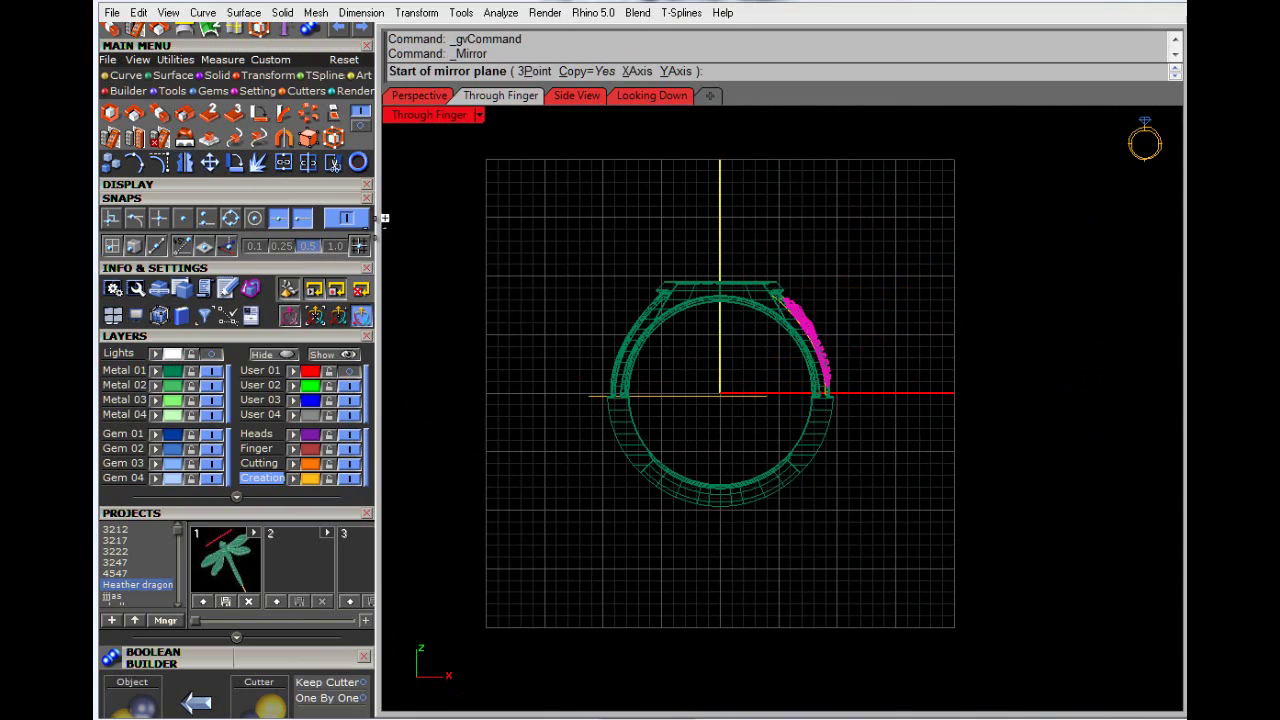
click(720, 393)
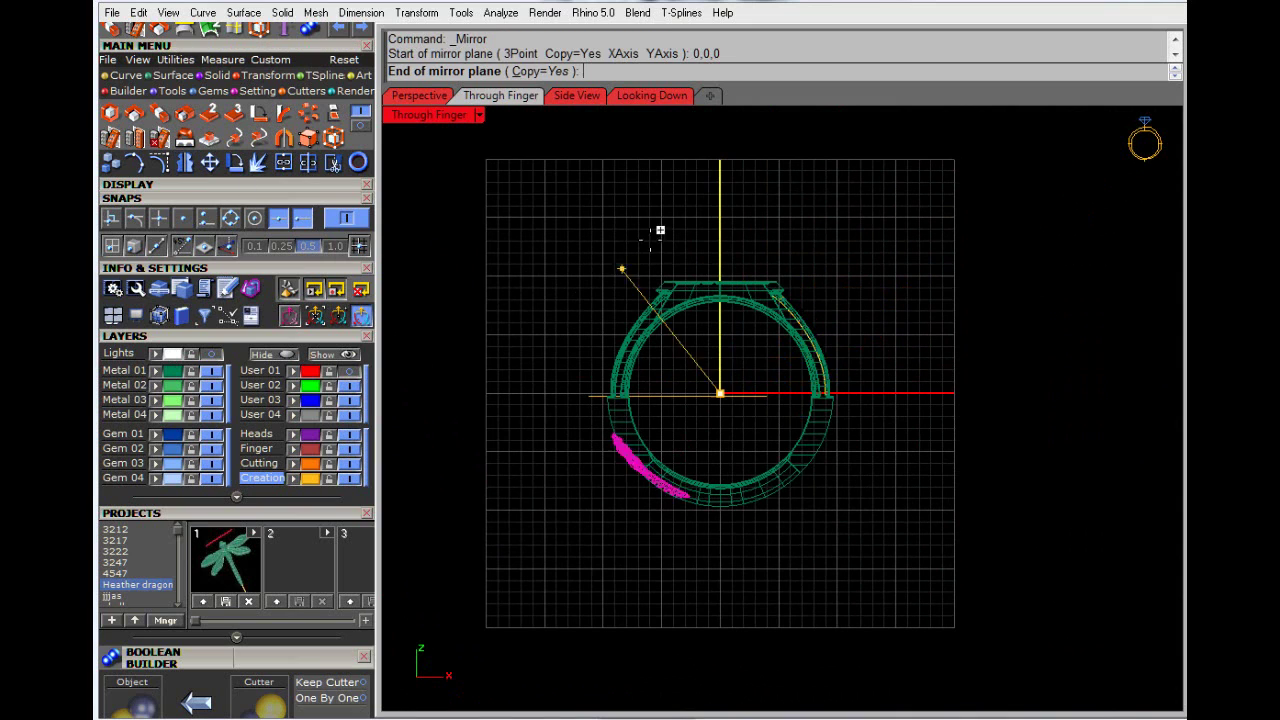
click(720, 195)
key(Escape)
Step: Examine the dragonfly in the shank recess in the perspective view, checking the wings and the tail up close
double_click(417, 119)
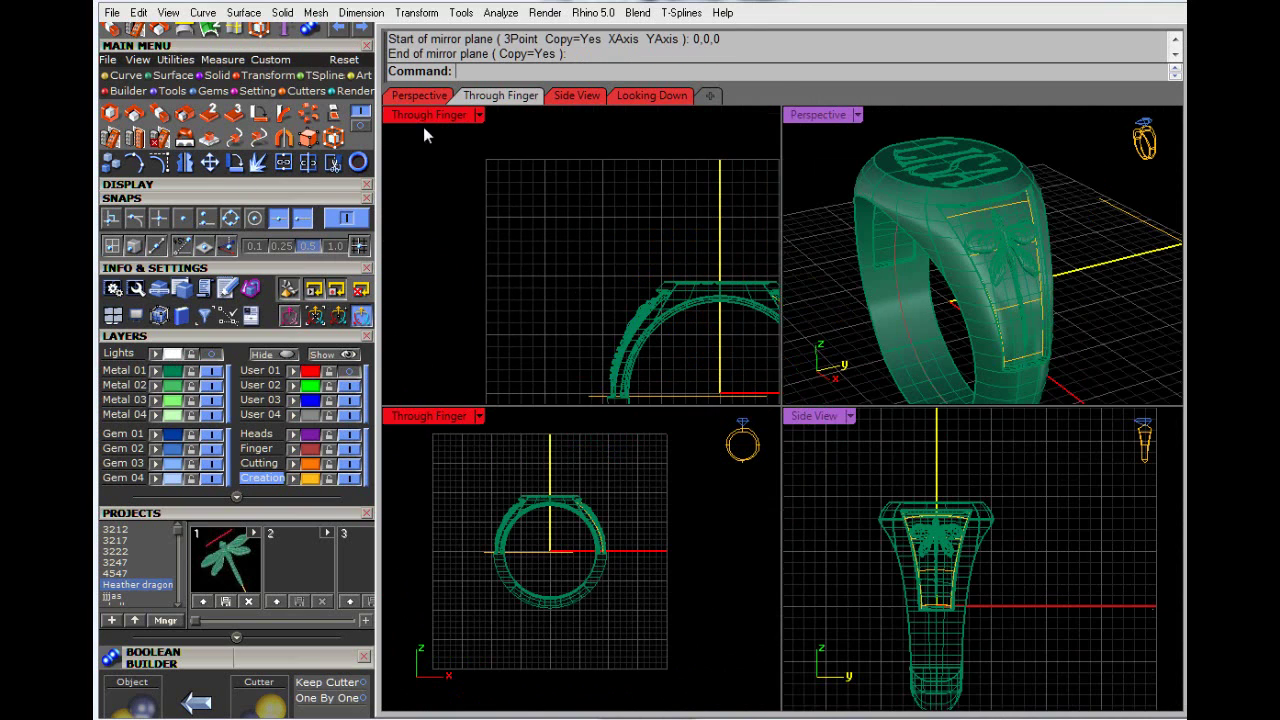
double_click(806, 116)
mouse_move(640, 362)
right_down()
mouse_move(795, 351)
mouse_move(917, 365)
mouse_move(660, 374)
right_up()
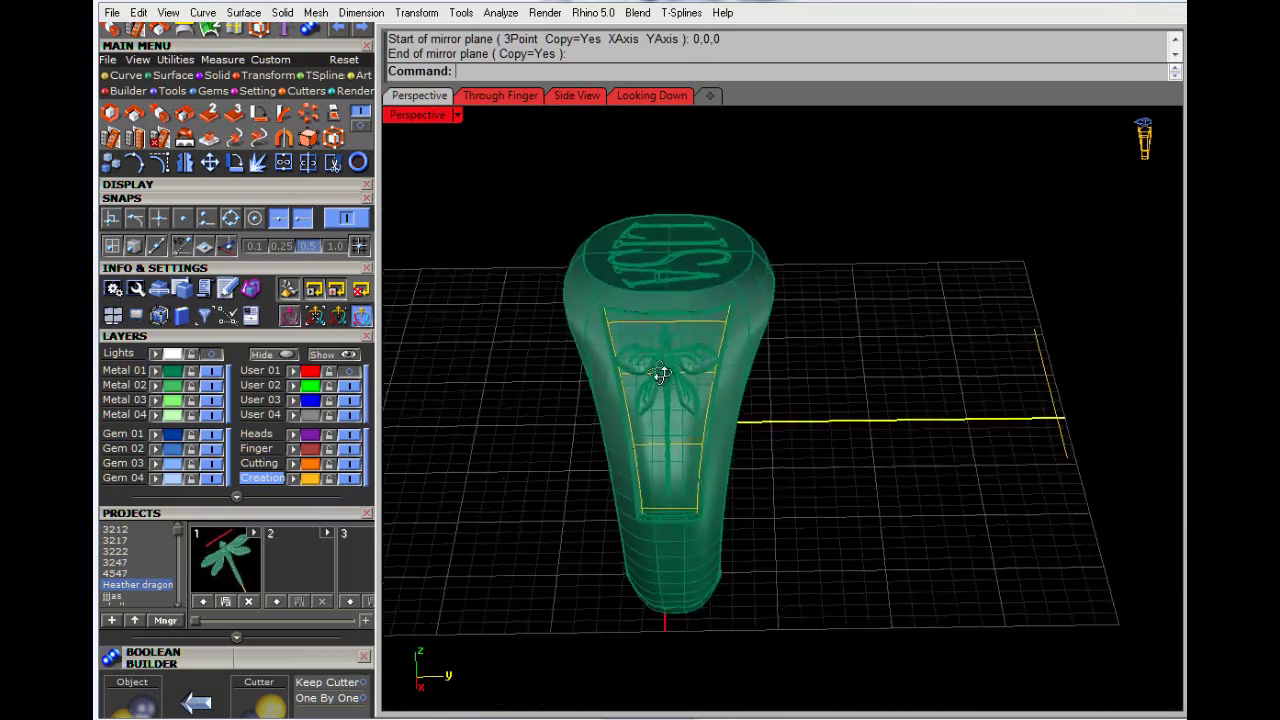
scroll(651, 386, up, 10)
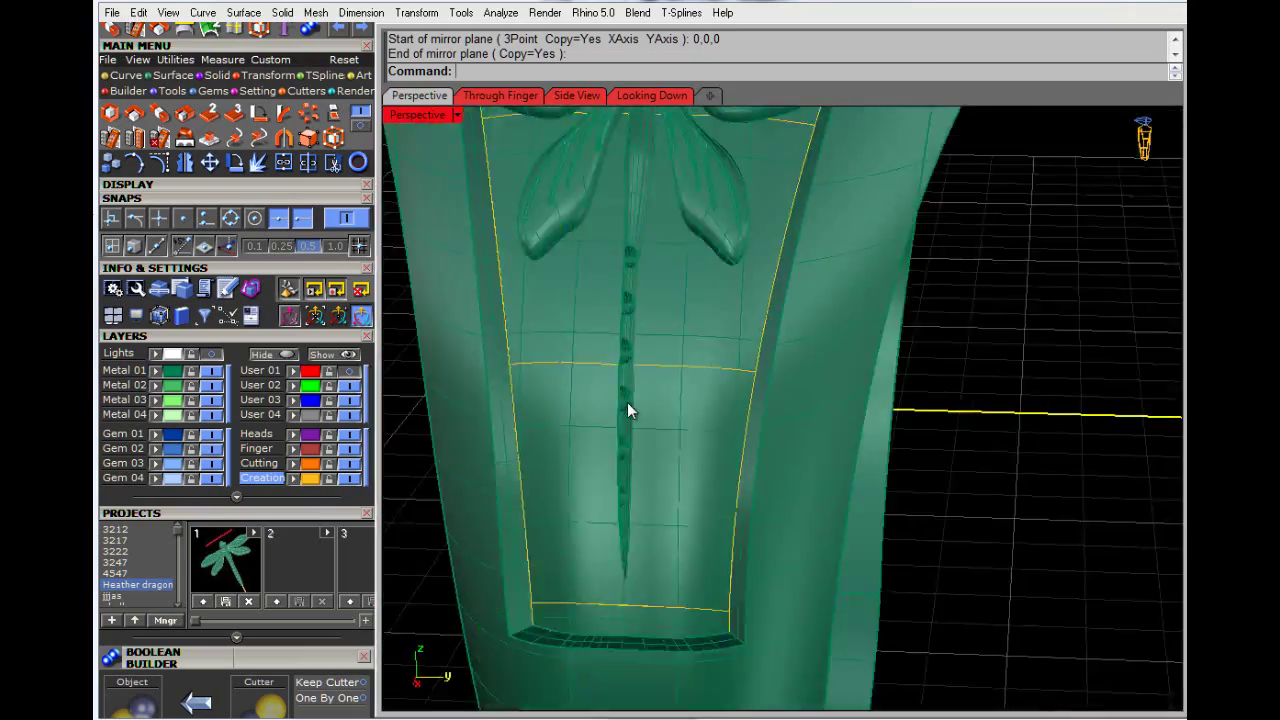
scroll(627, 402, down, 5)
right_drag(627, 400, 733, 400)
scroll(702, 350, up, 6)
scroll(702, 352, down, 3)
scroll(703, 365, down, 2)
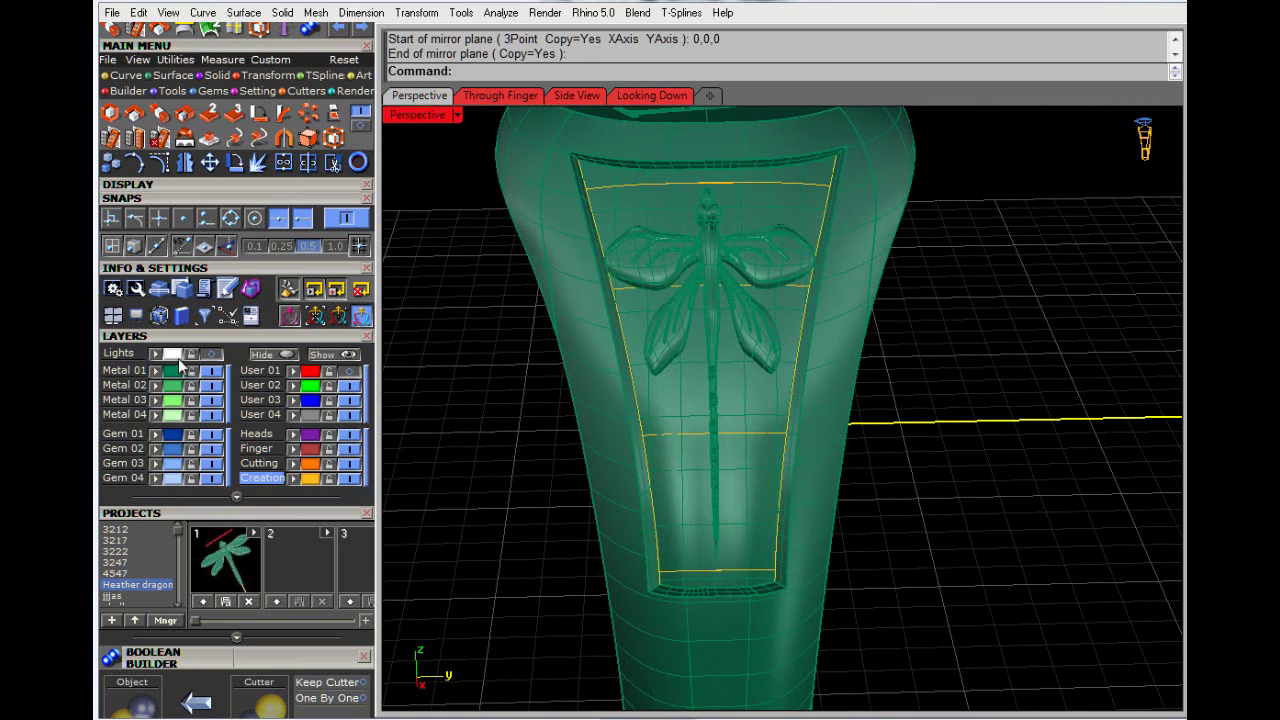
Step: Show the Lights layer and delete the large dragonfly reference picture on the ground plane
click(211, 355)
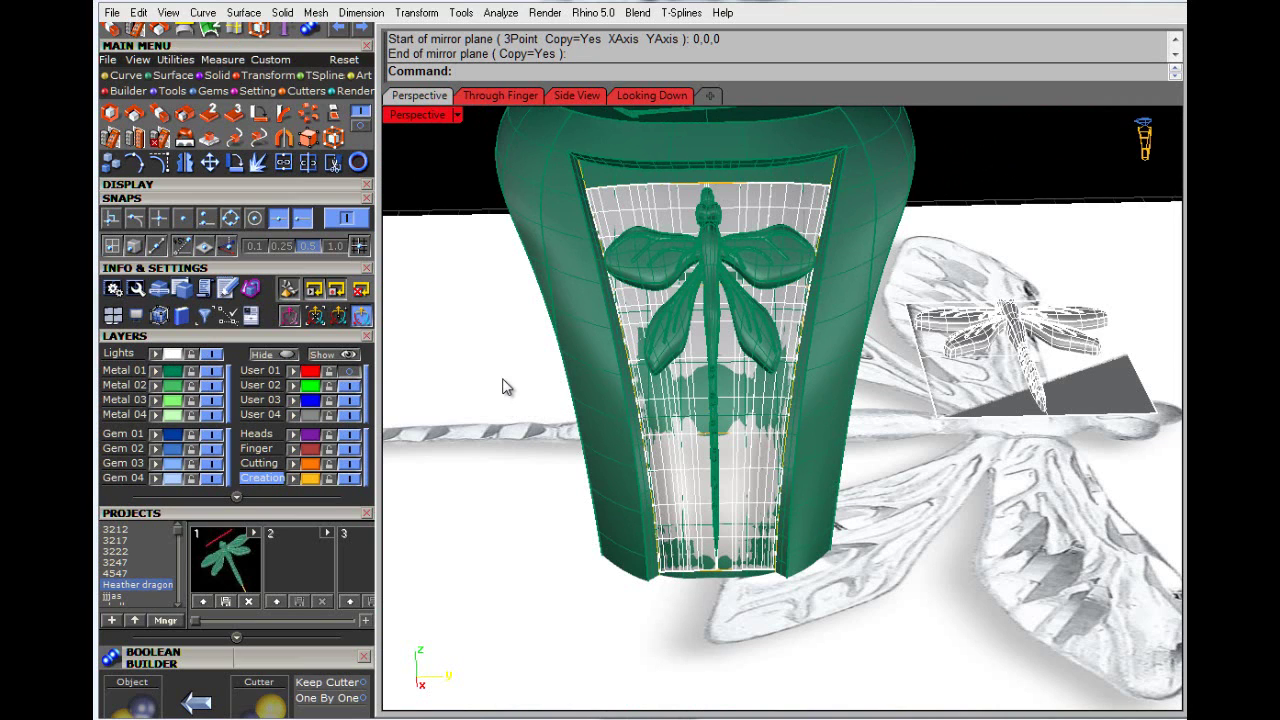
click(505, 387)
right_click(503, 379)
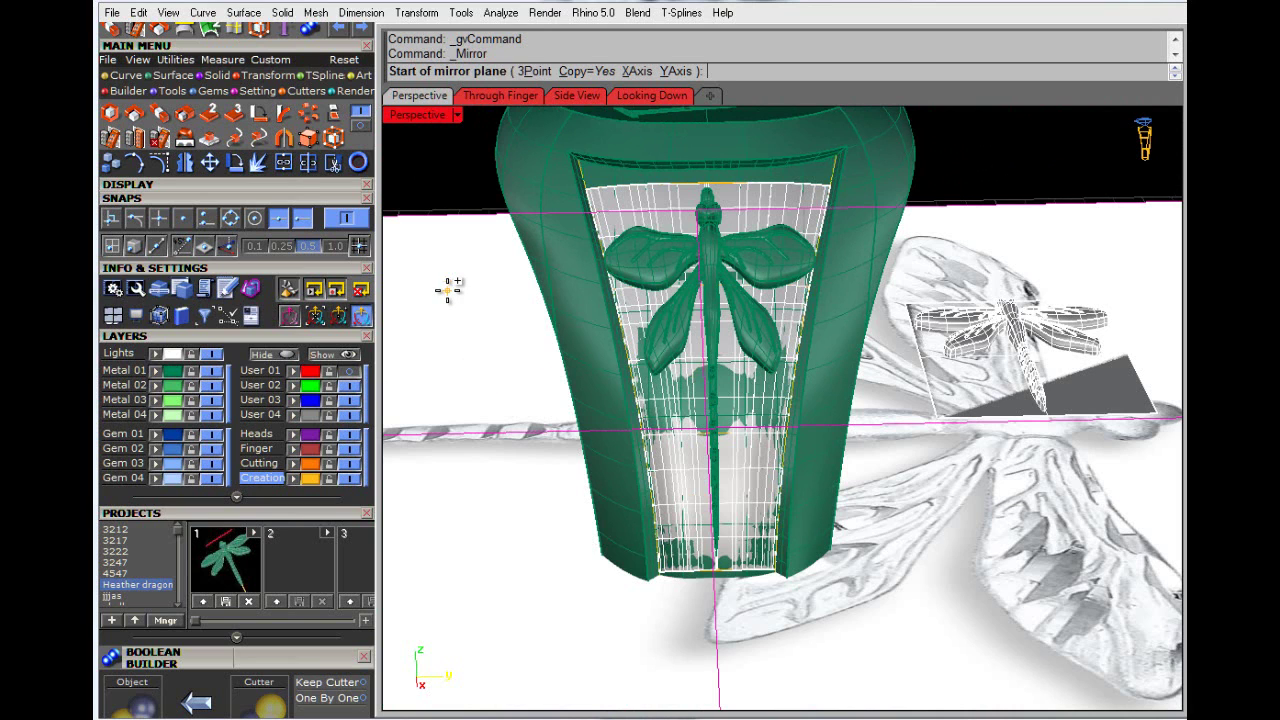
key(Escape)
key(Escape)
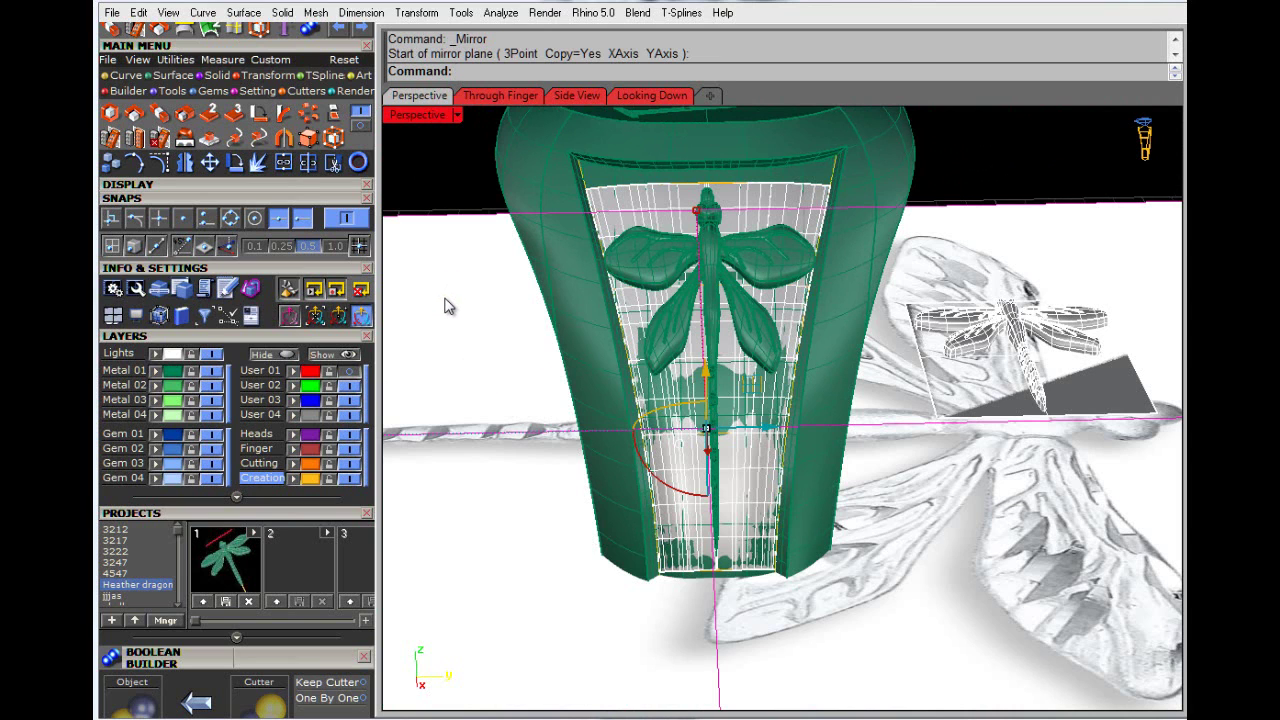
key(Delete)
Step: Examine the flat dragonfly on its base surface from above and compare it with the one in the shank recess
scroll(971, 355, up, 3)
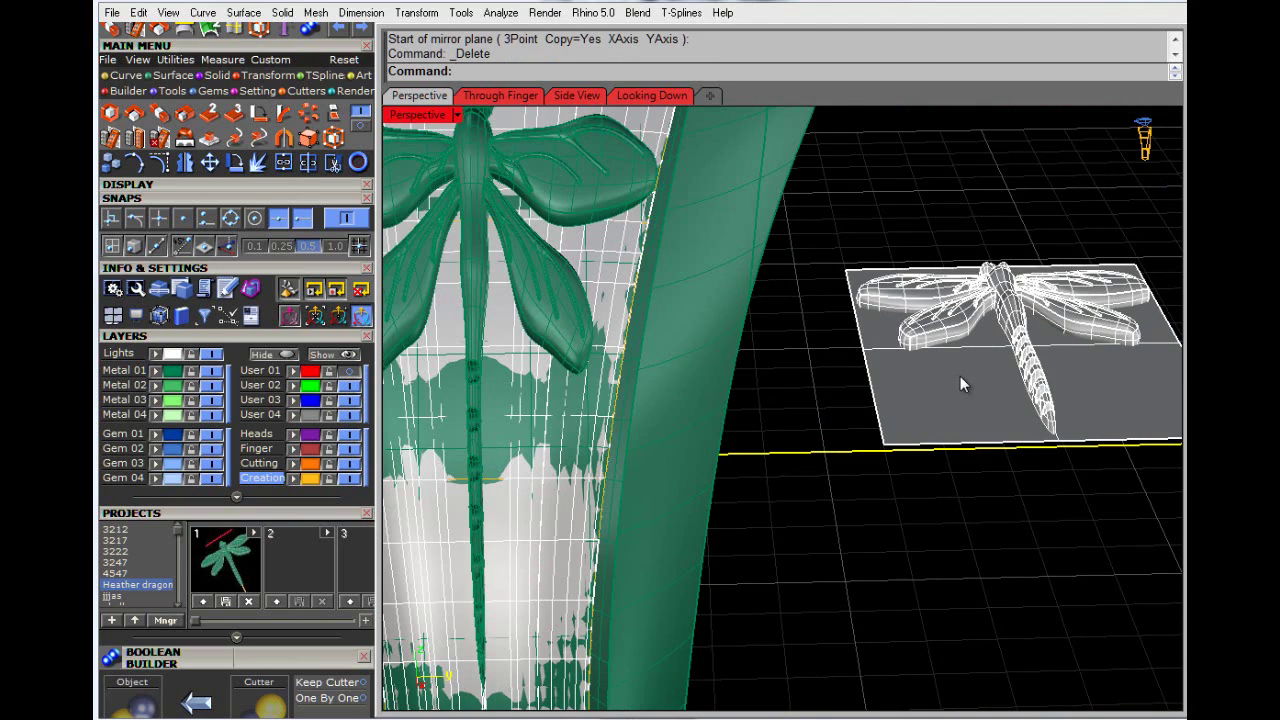
scroll(960, 376, down, 6)
scroll(999, 378, up, 3)
click(1005, 381)
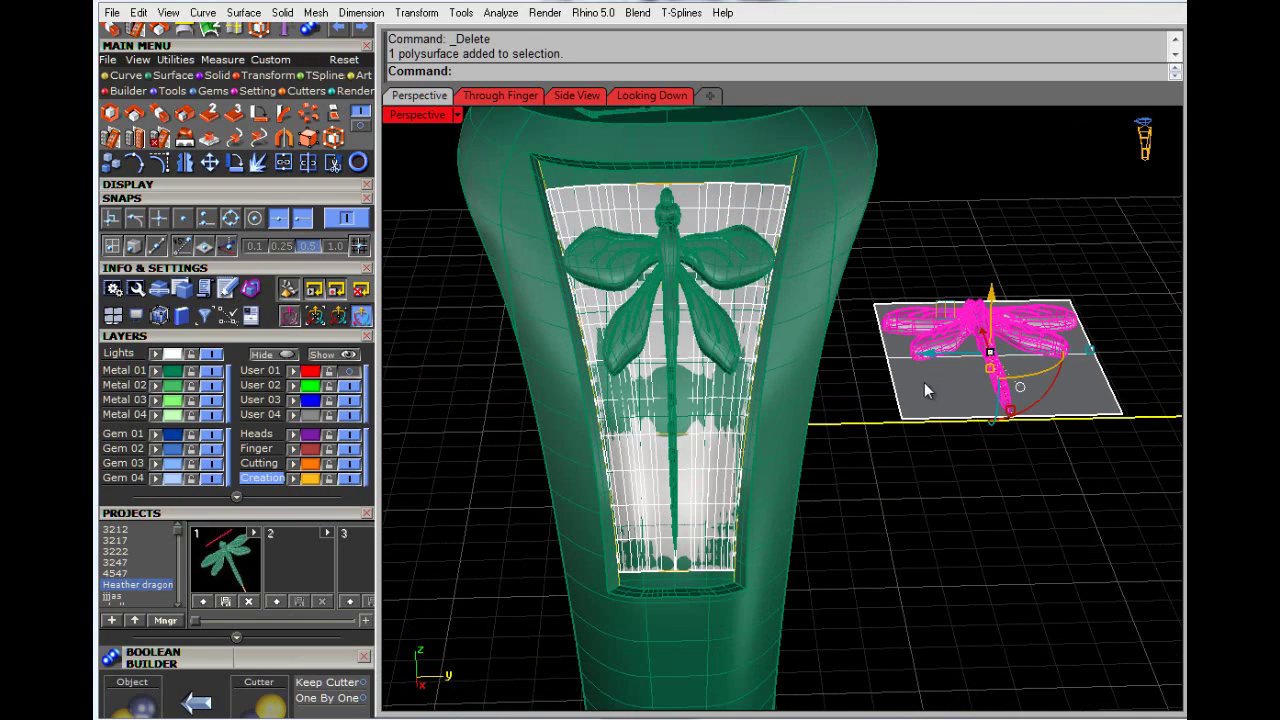
right_drag(967, 255, 1033, 437)
scroll(985, 400, up, 2)
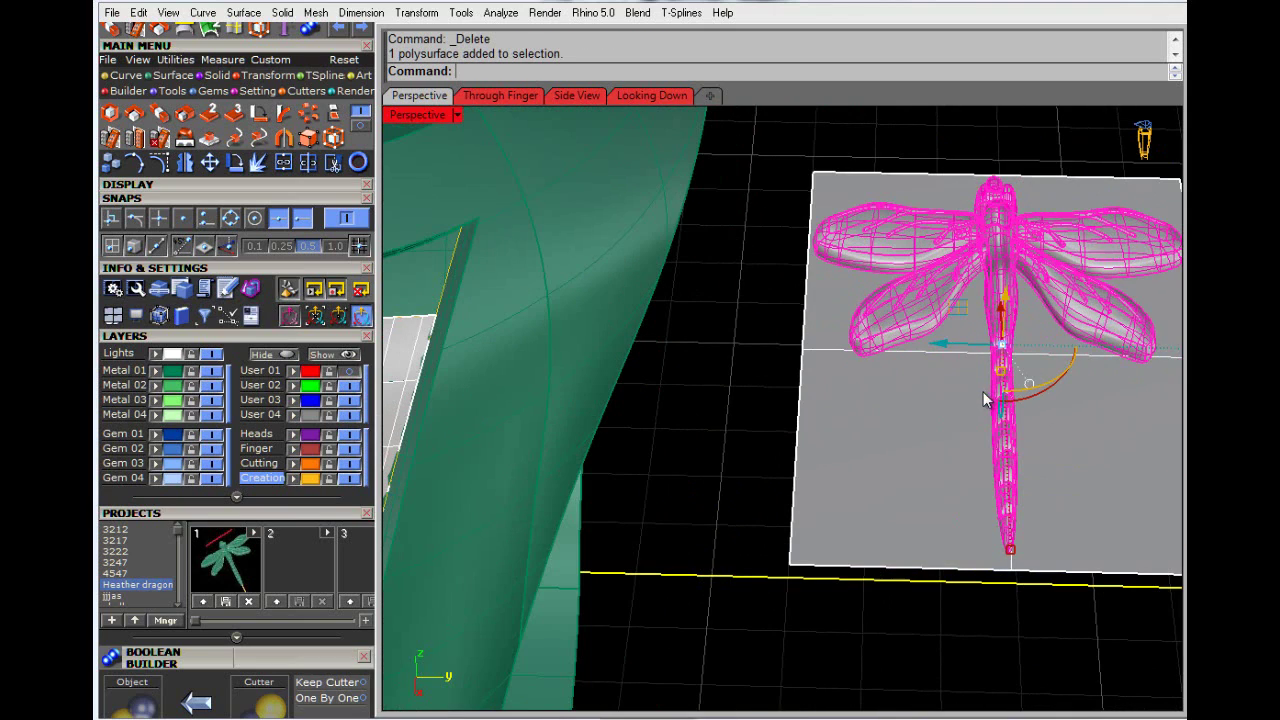
click(932, 133)
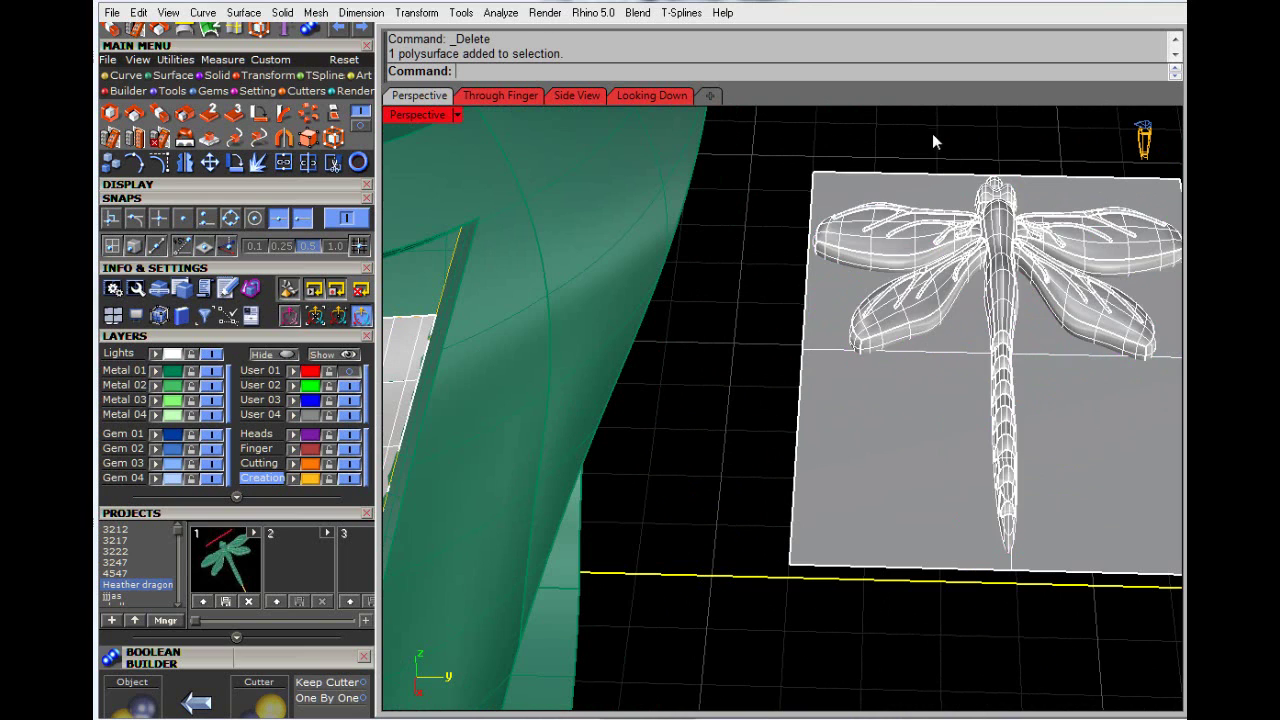
click(1008, 316)
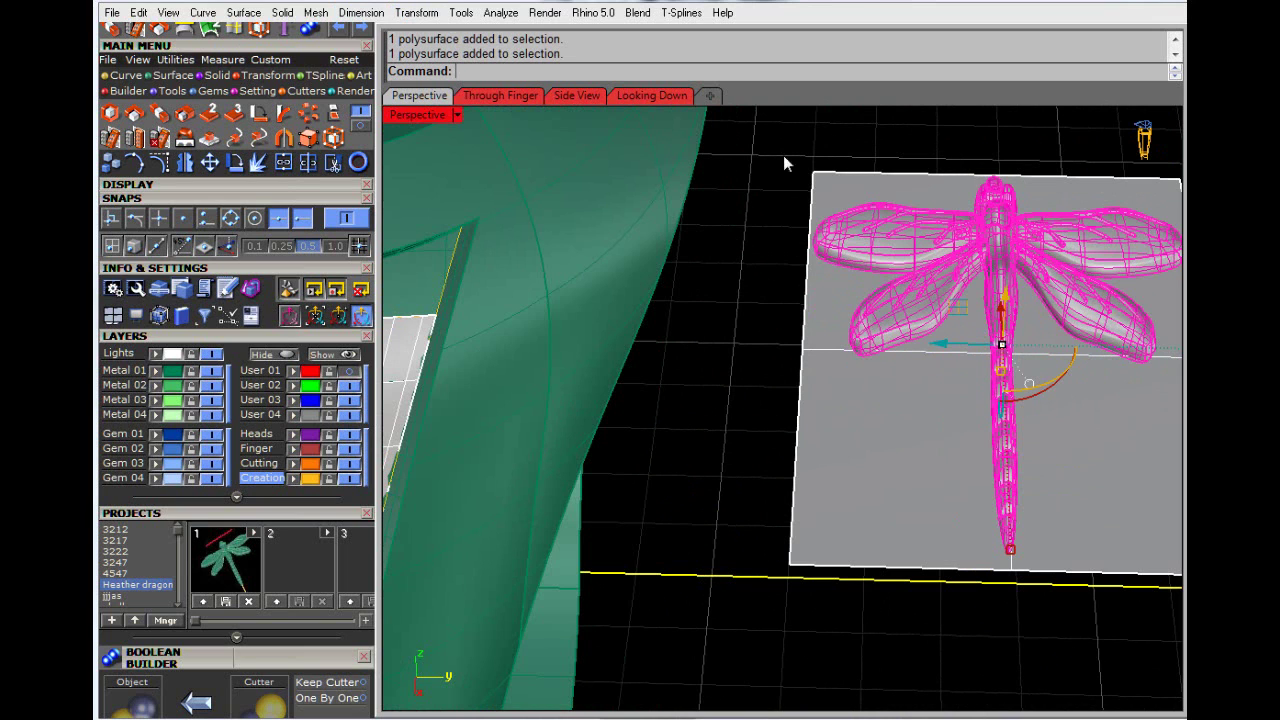
click(740, 224)
click(1008, 322)
scroll(752, 354, down, 3)
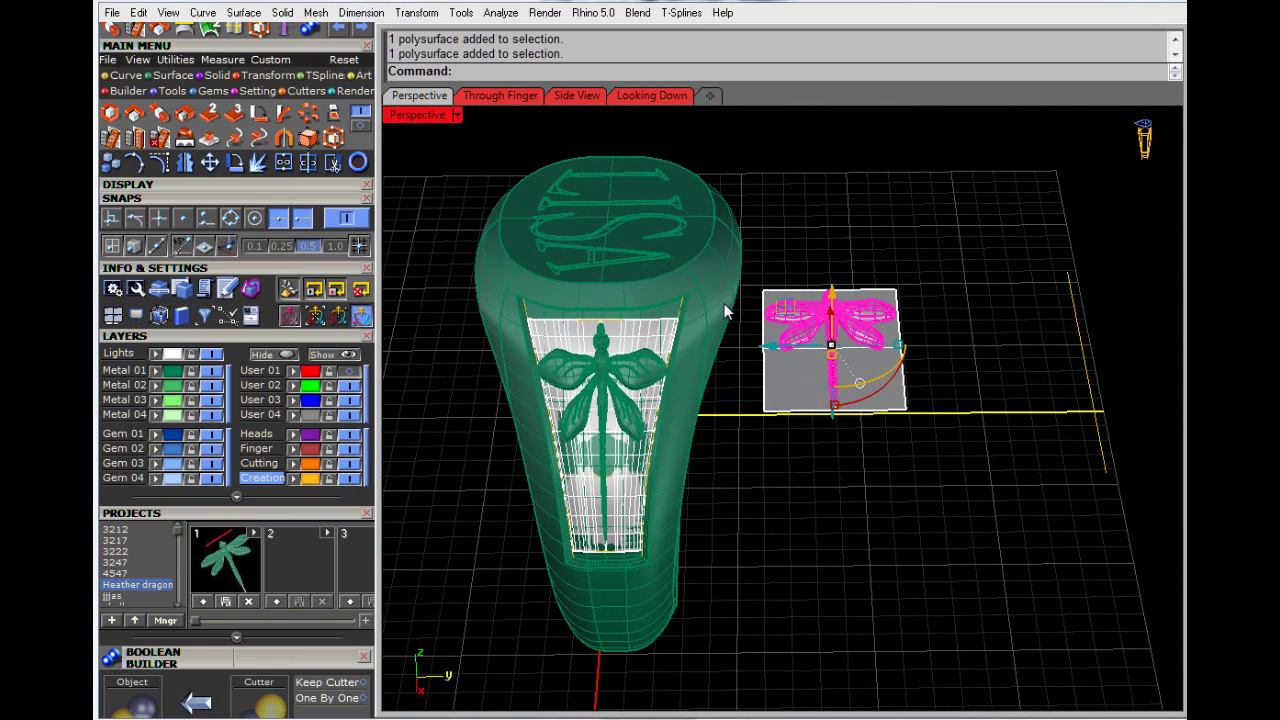
Step: Apply Cage Edit to the flat dragonfly with a bounding box in world coordinates, 4 points per direction, degree 3 and a global region
click(416, 12)
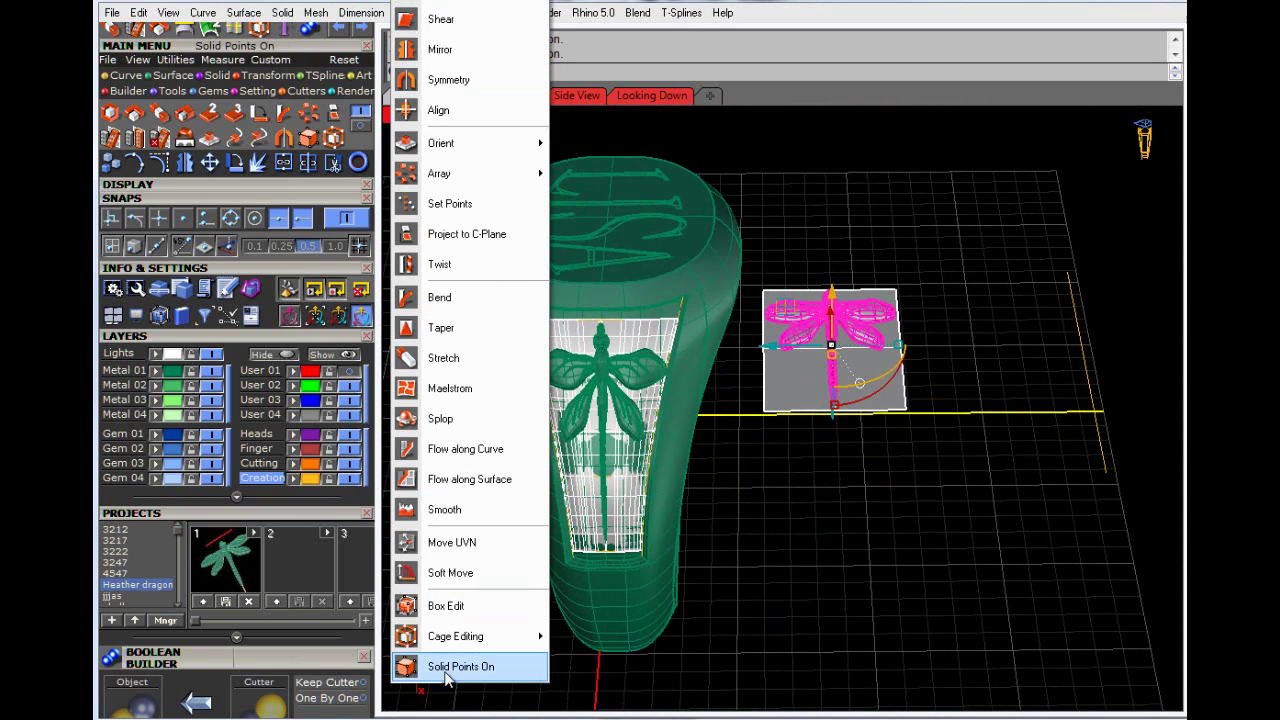
mouse_move(470, 636)
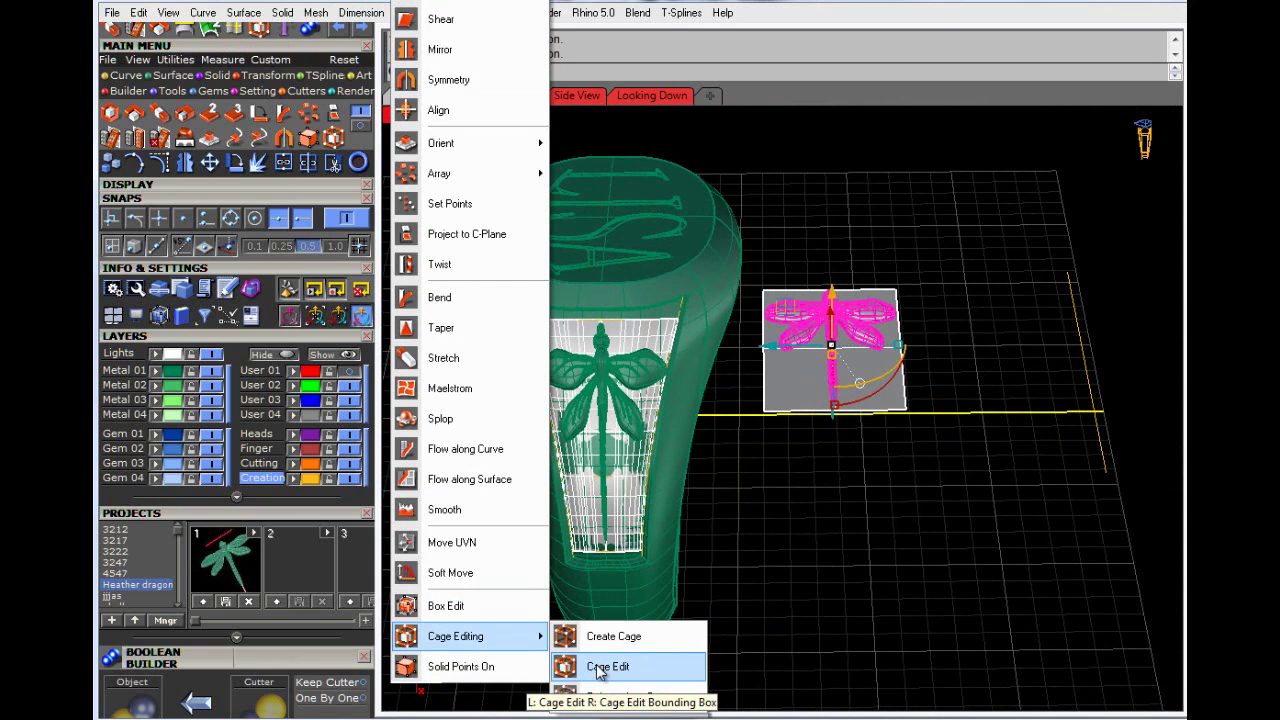
click(609, 668)
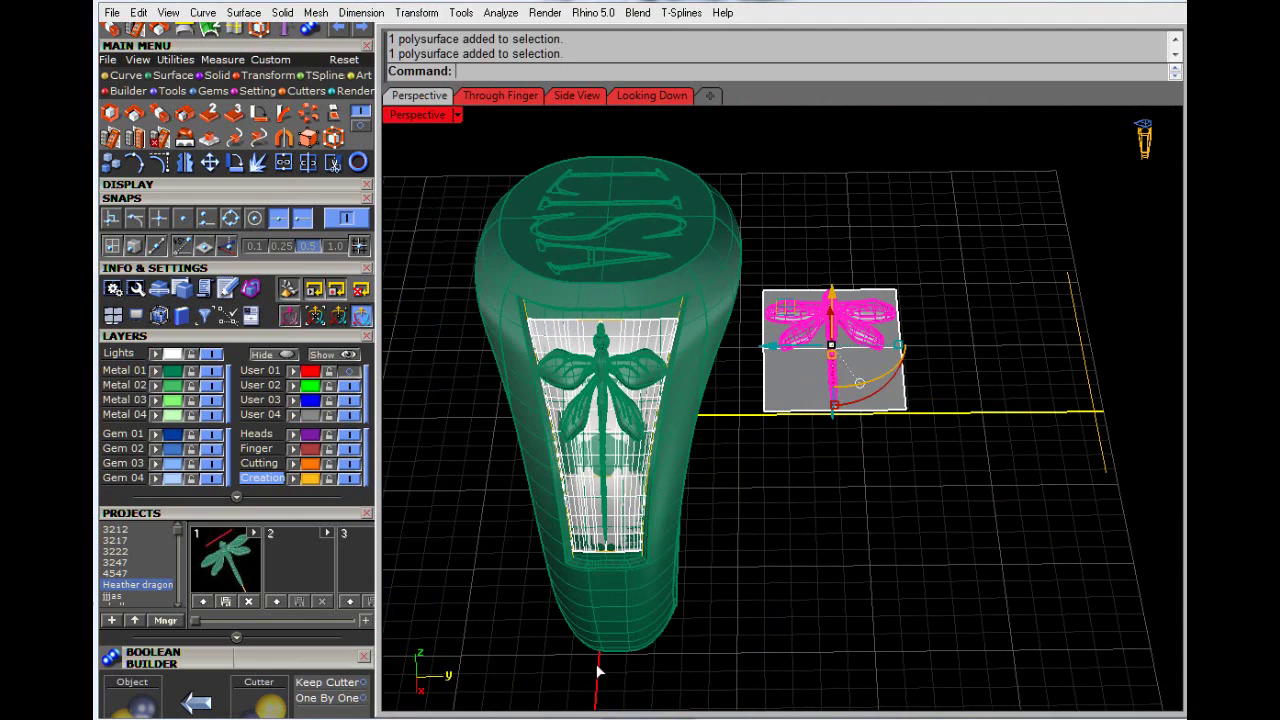
key(Escape)
right_click(904, 493)
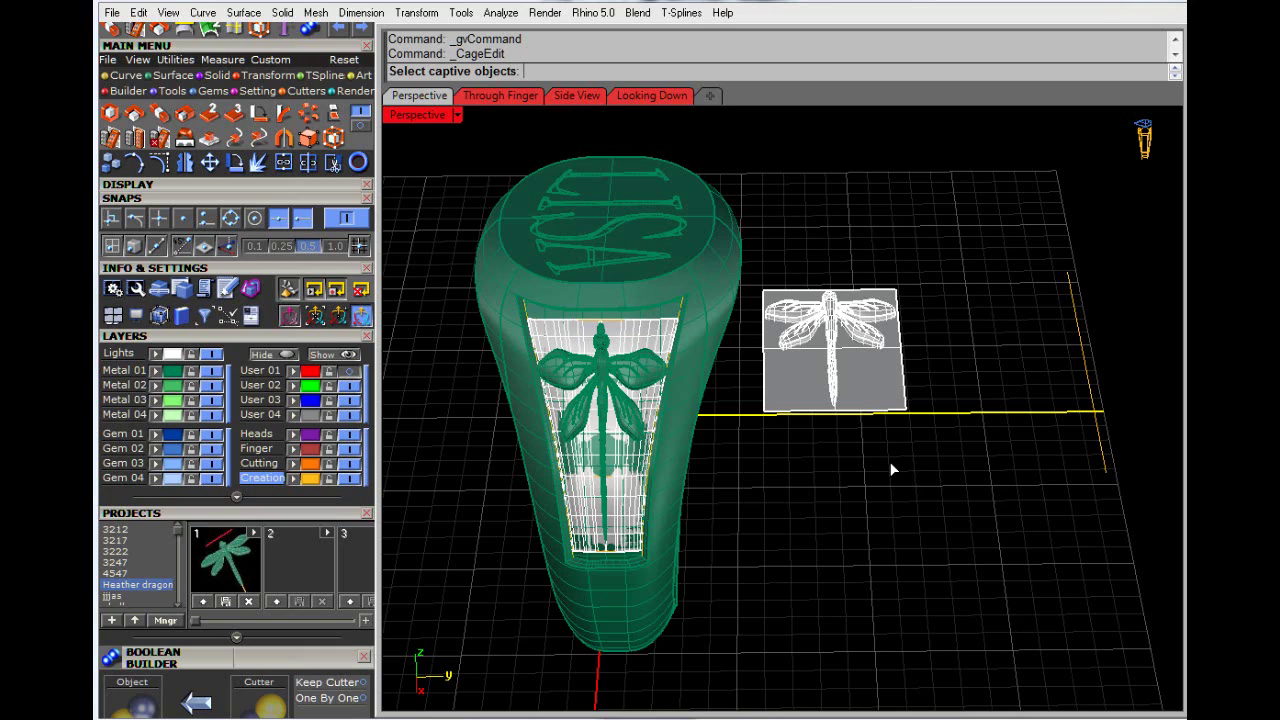
click(840, 328)
key(Return)
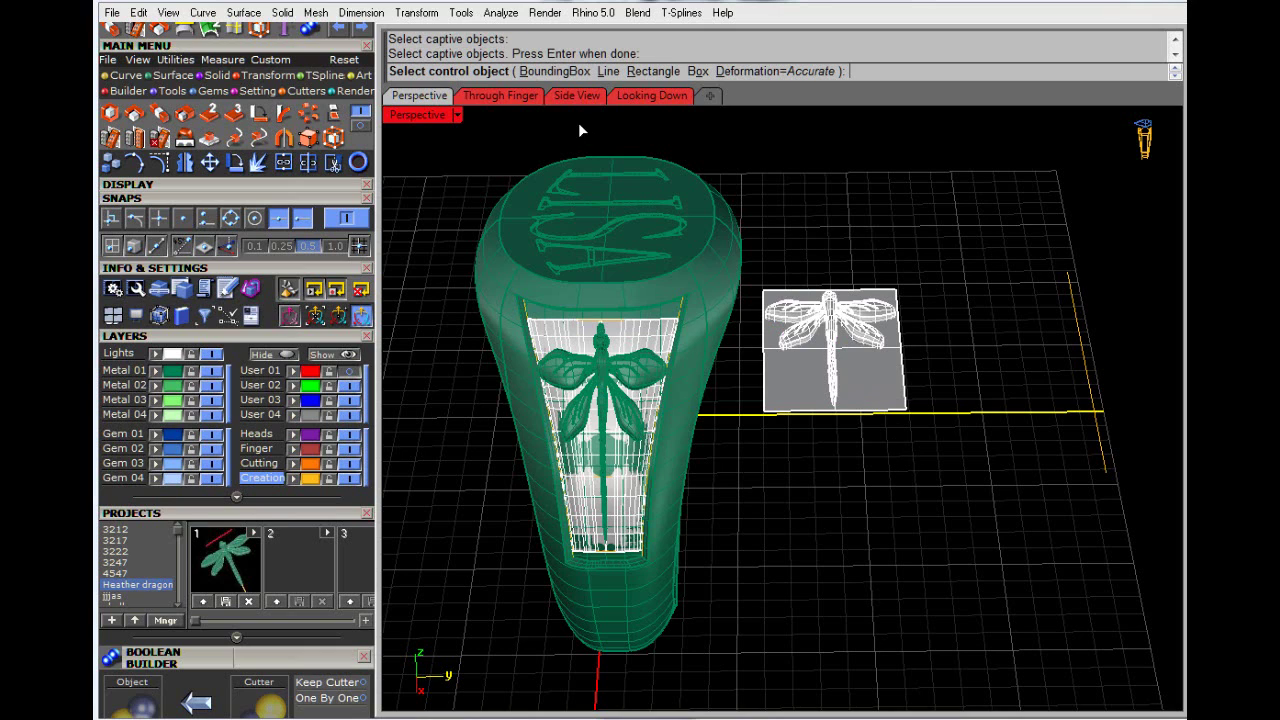
key(Return)
key(Return)
key(Return)
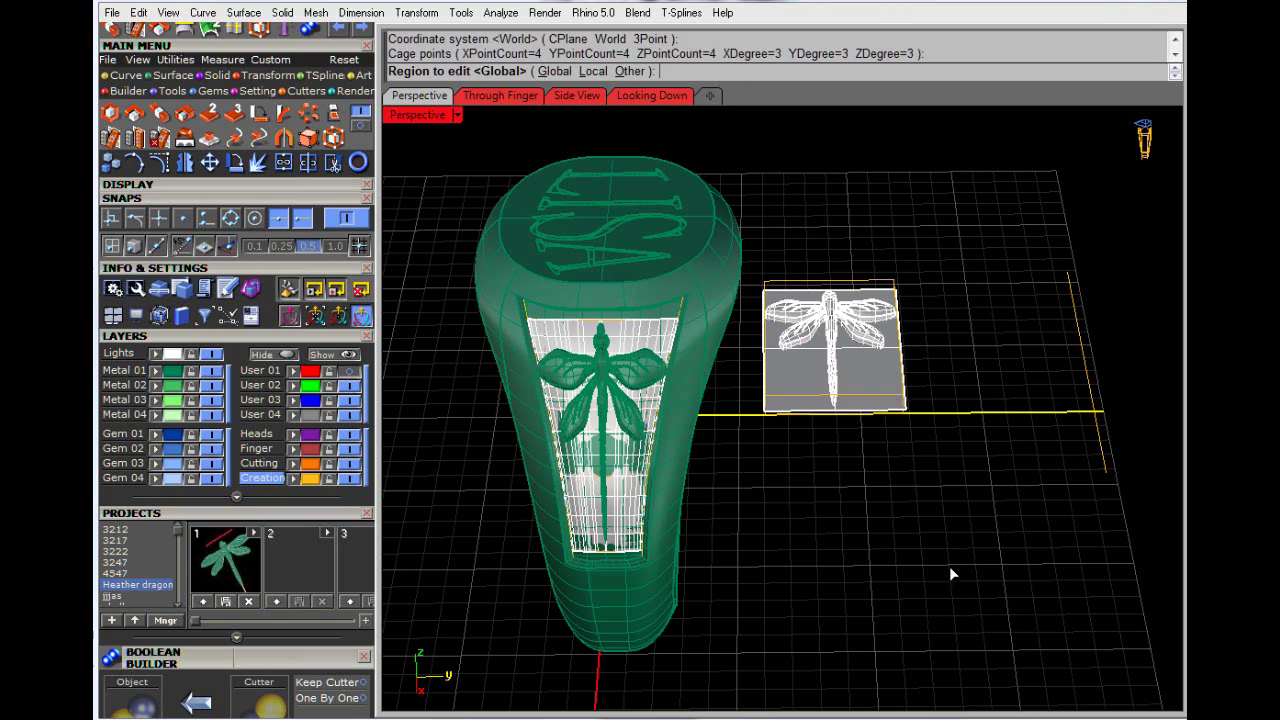
key(Return)
Step: Try to move an inner cage point beside the flat dragonfly's body toward its tail
scroll(740, 400, up, 5)
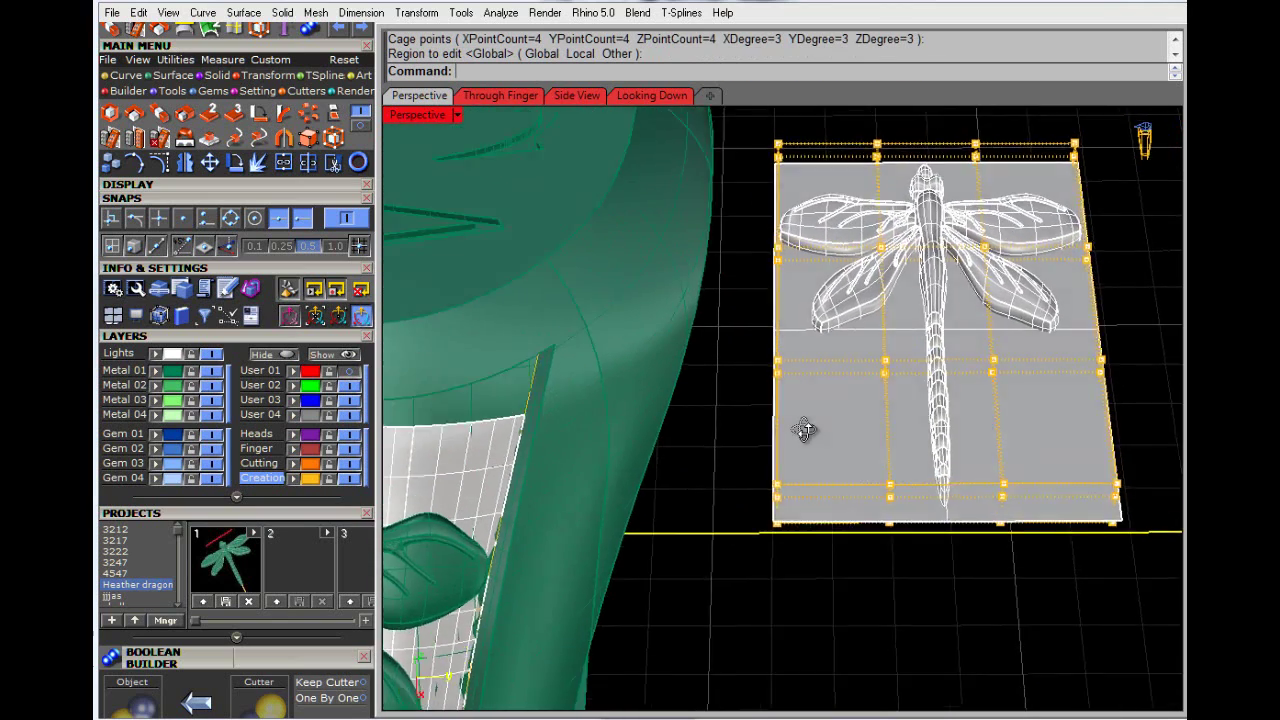
scroll(885, 280, up, 4)
click(883, 229)
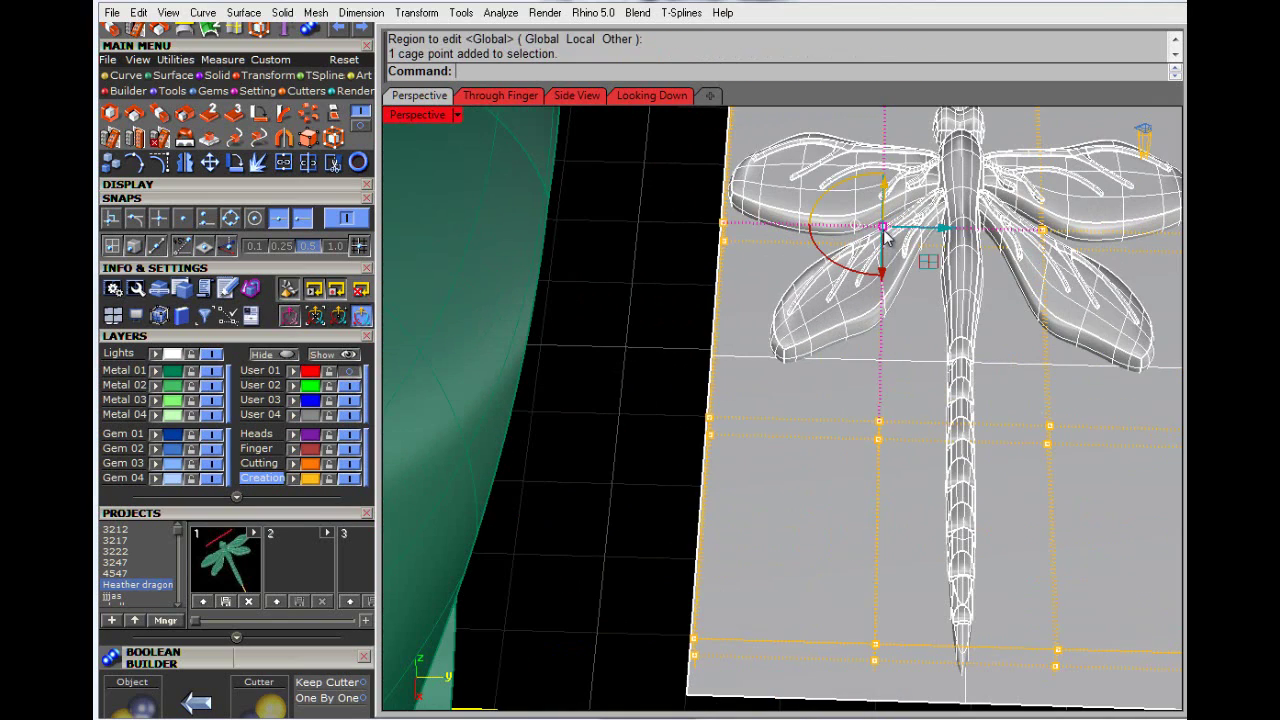
right_drag(883, 429, 925, 389)
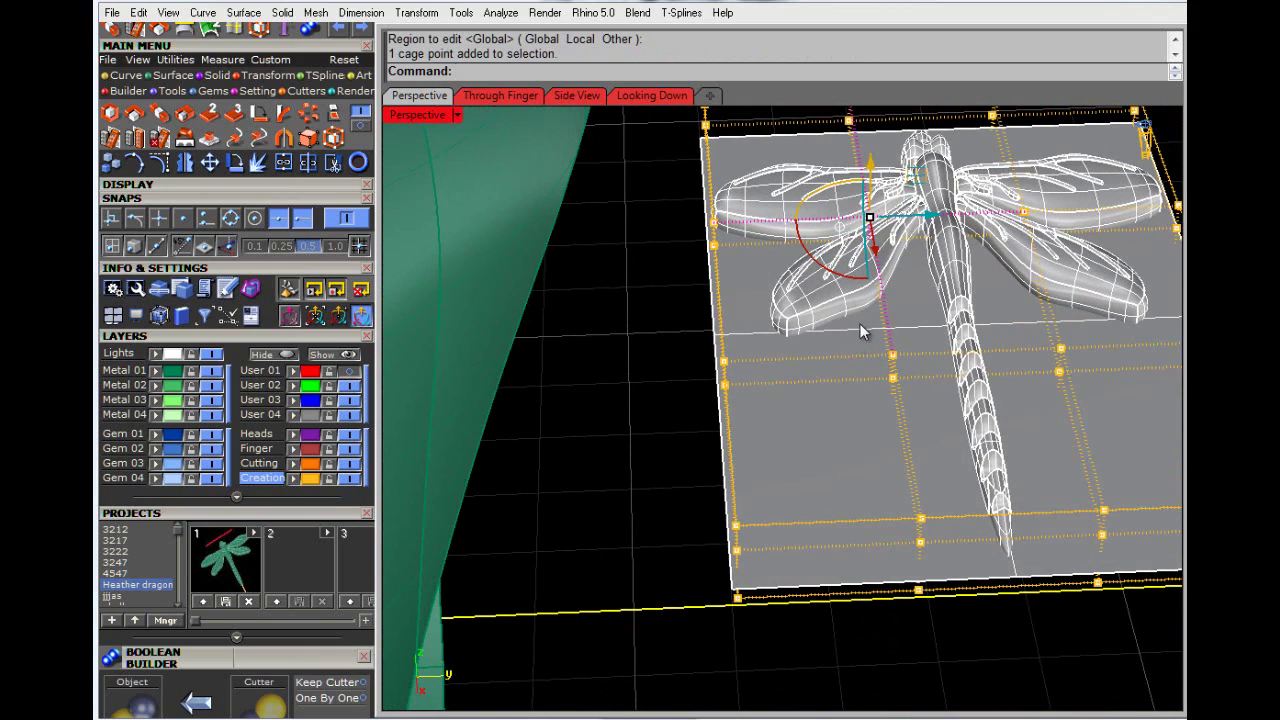
drag(859, 323, 912, 408)
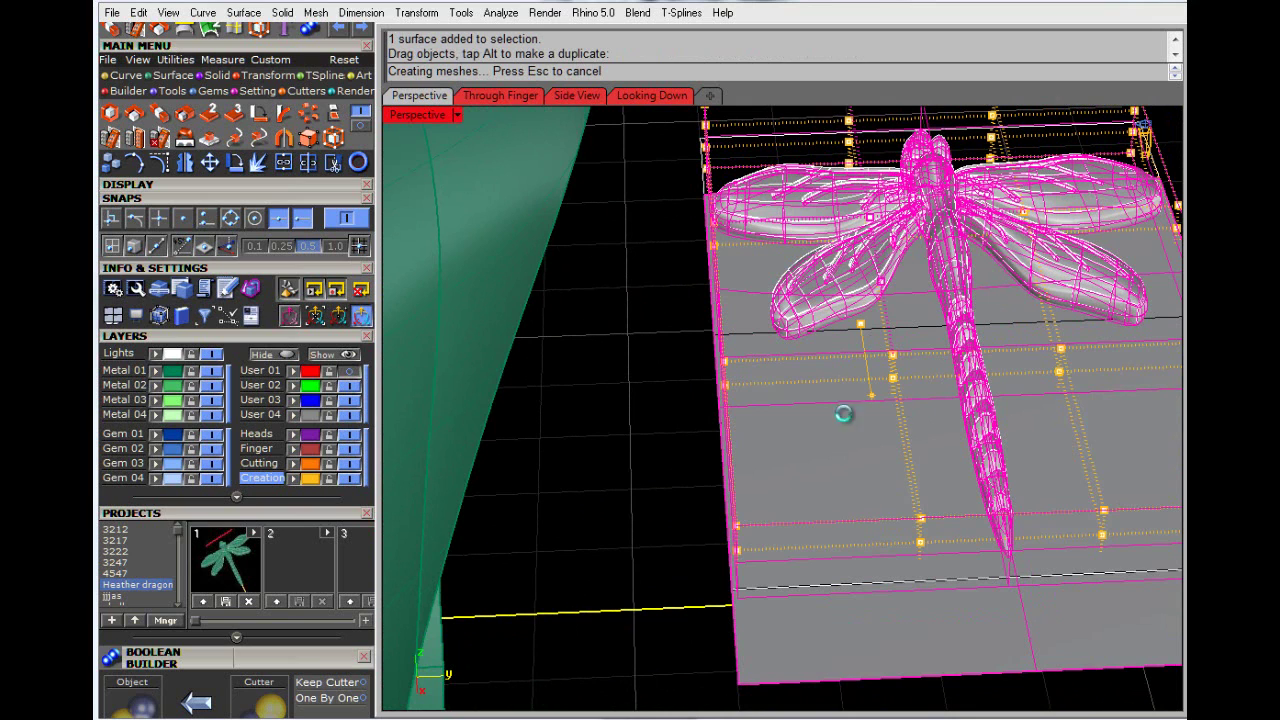
click(636, 465)
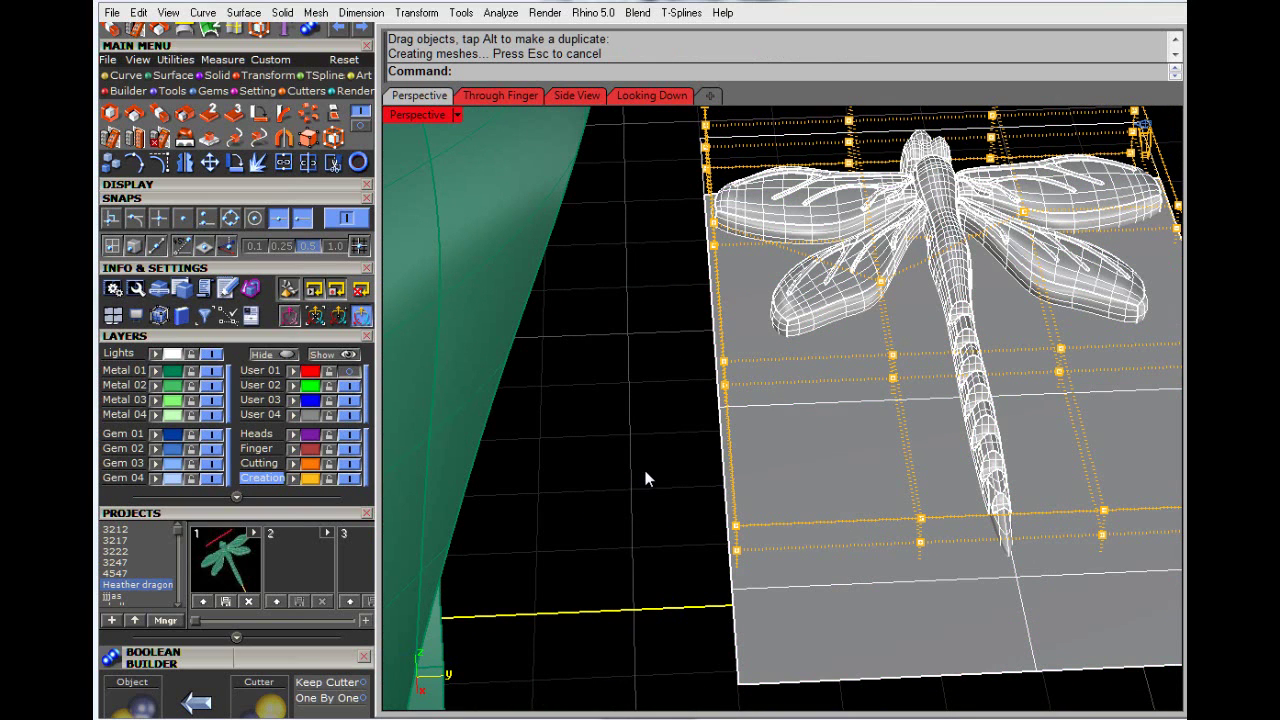
key(ctrl+z)
Step: Select the inner cage points on both sides of the flat dragonfly's tail
scroll(940, 358, up, 2)
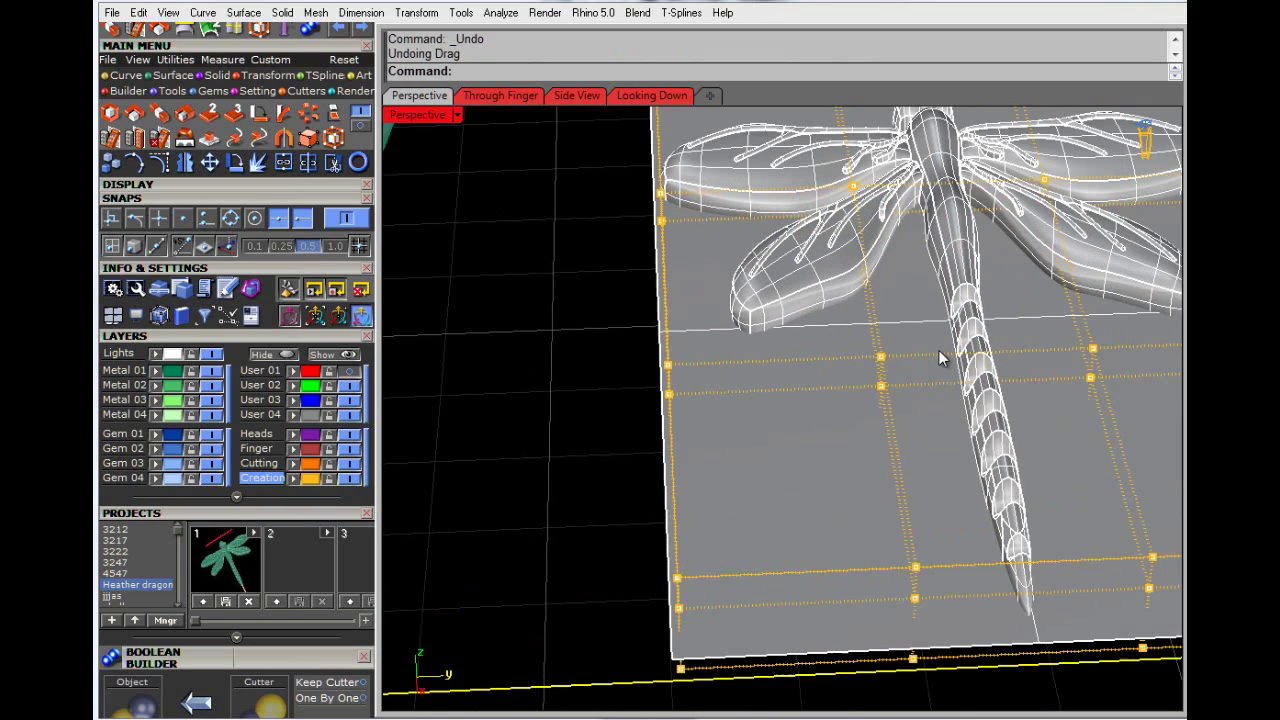
click(881, 386)
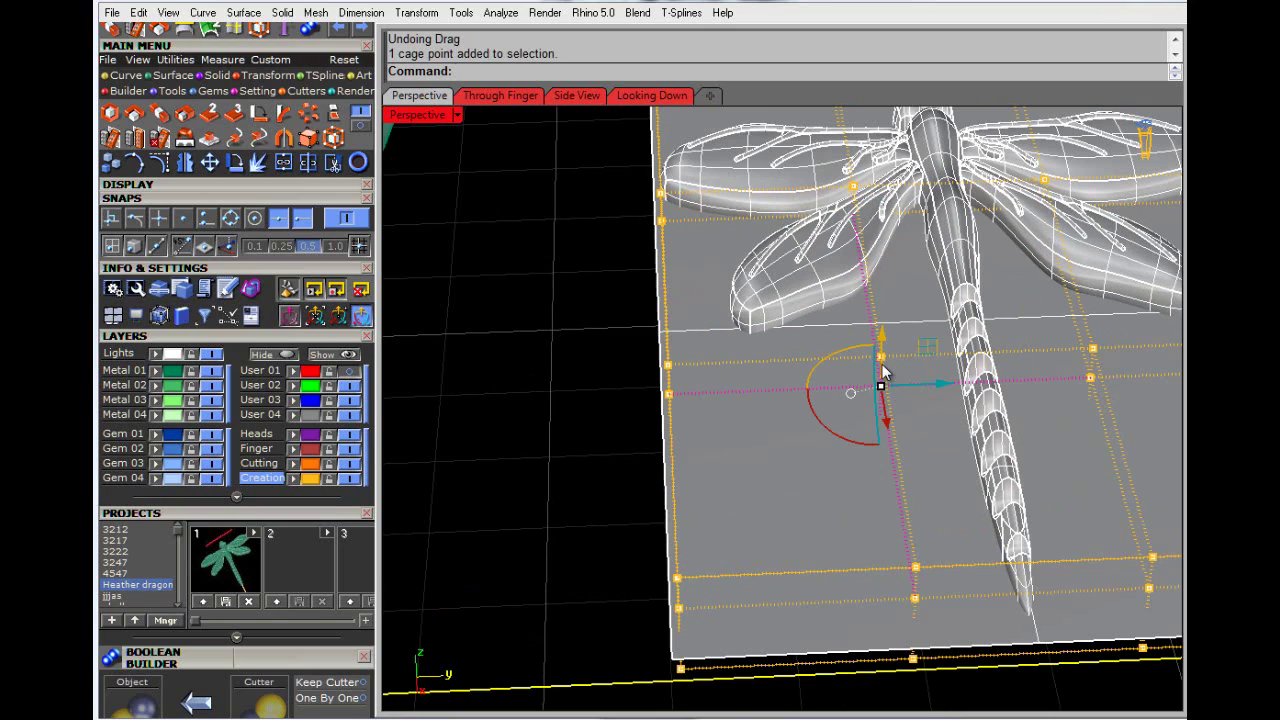
shift+click(881, 358)
shift+click(1090, 378)
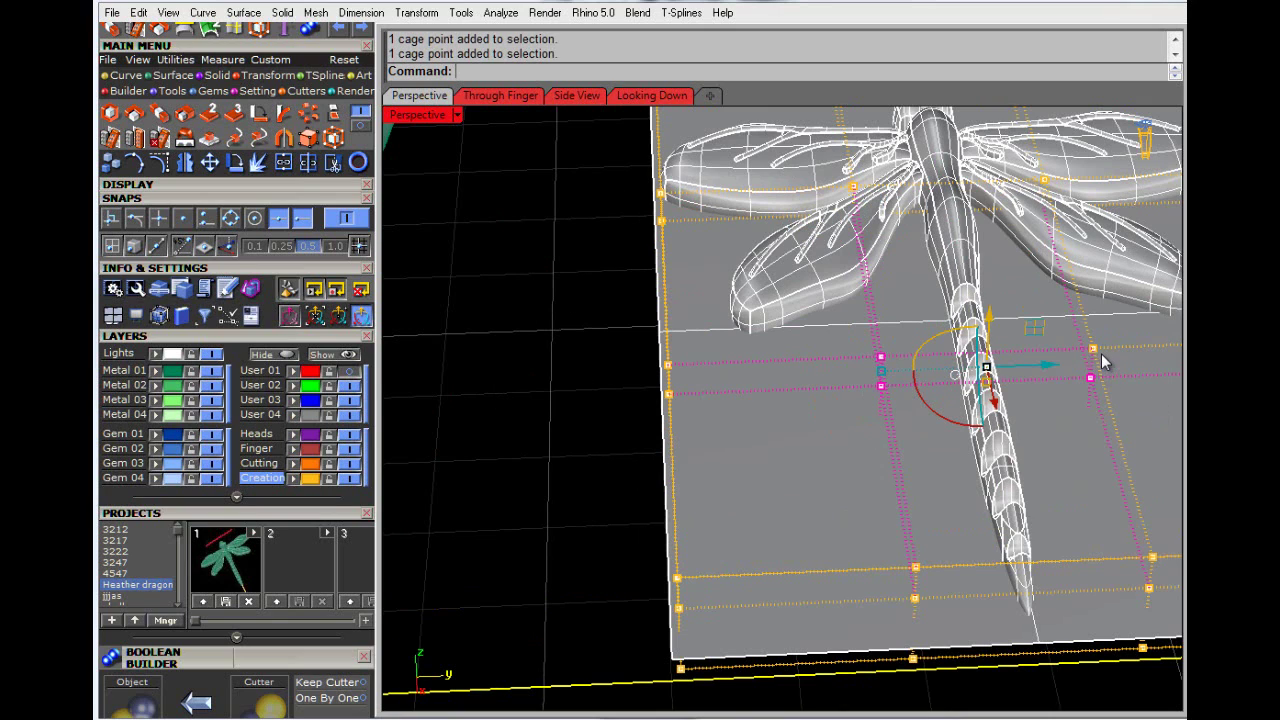
shift+click(1094, 349)
shift+click(1150, 558)
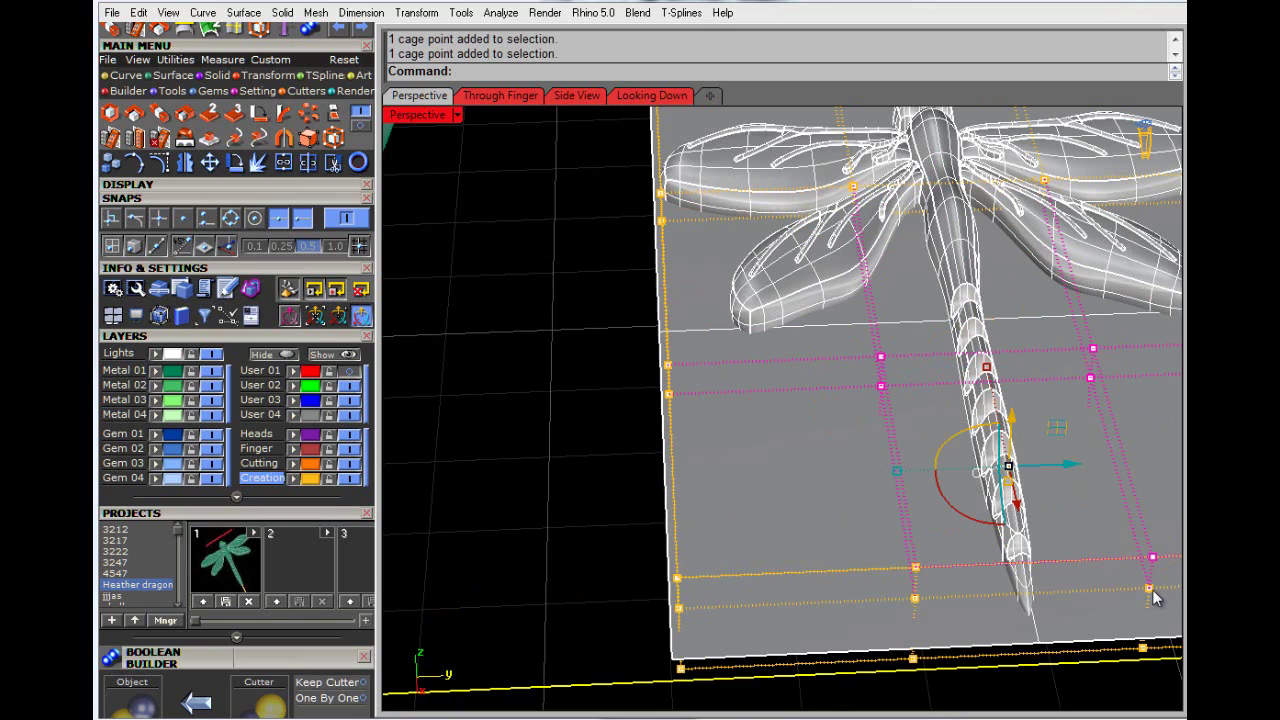
shift+click(1150, 589)
shift+click(920, 575)
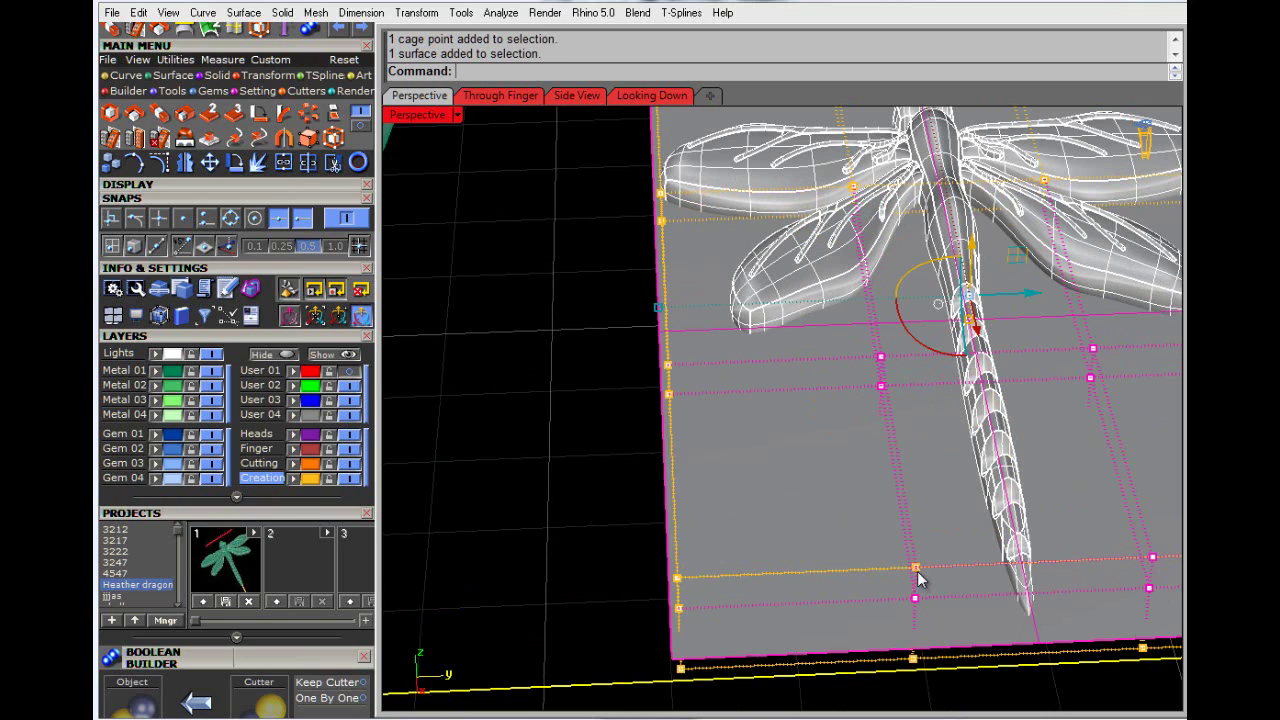
Step: Add the inner cage points around the flat dragonfly's wings and head to the selection
scroll(921, 381, down, 3)
right_drag(921, 381, 900, 343)
scroll(889, 272, up, 7)
shift+click(863, 297)
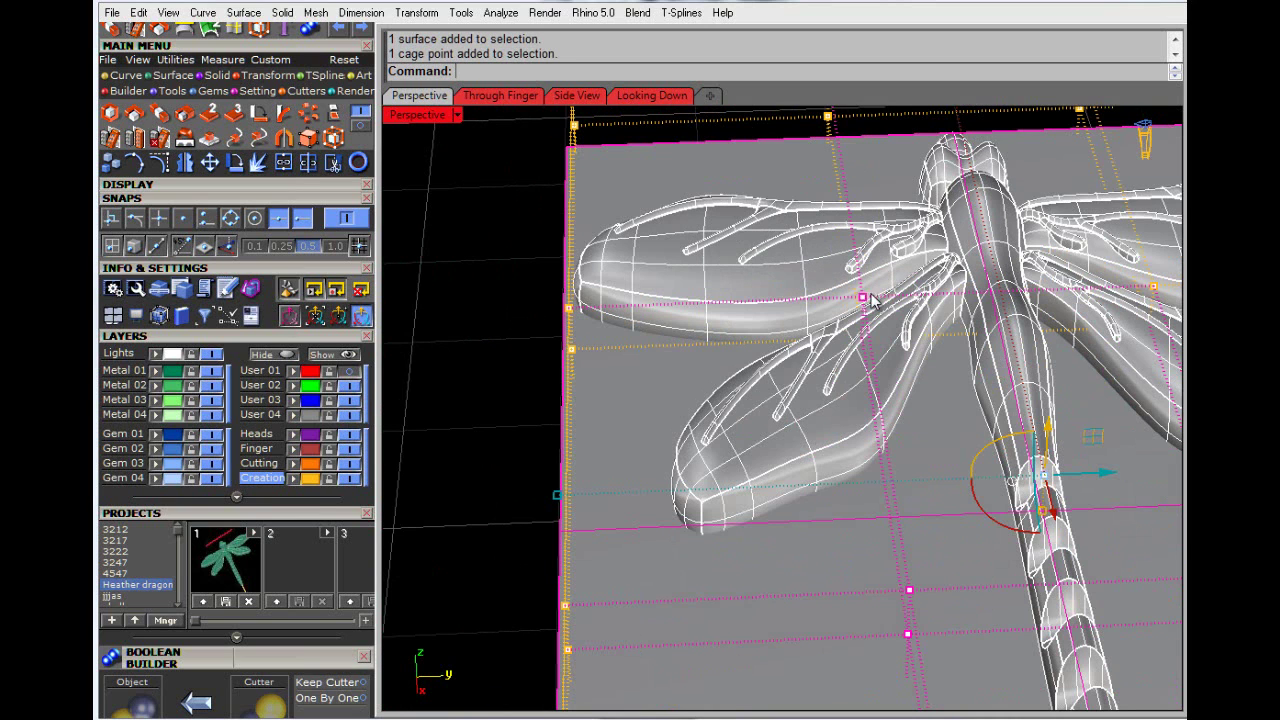
shift+click(1153, 288)
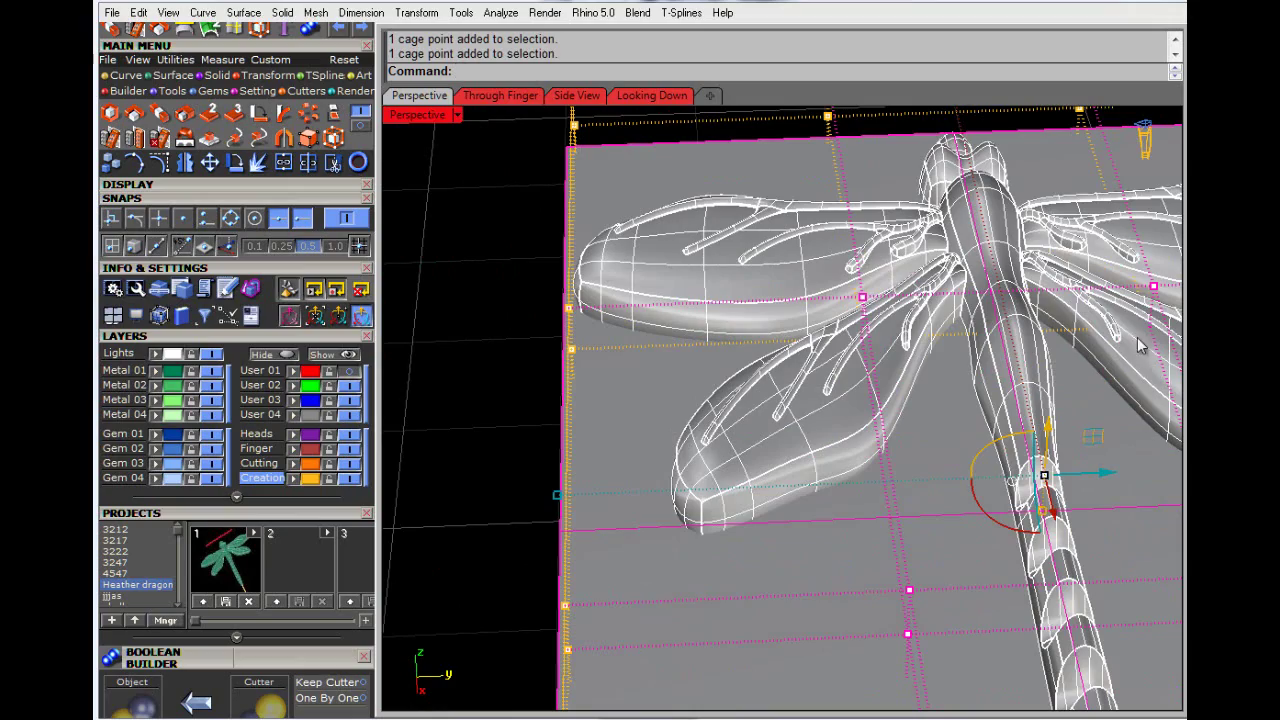
right_drag(1030, 362, 785, 410)
shift+click(760, 385)
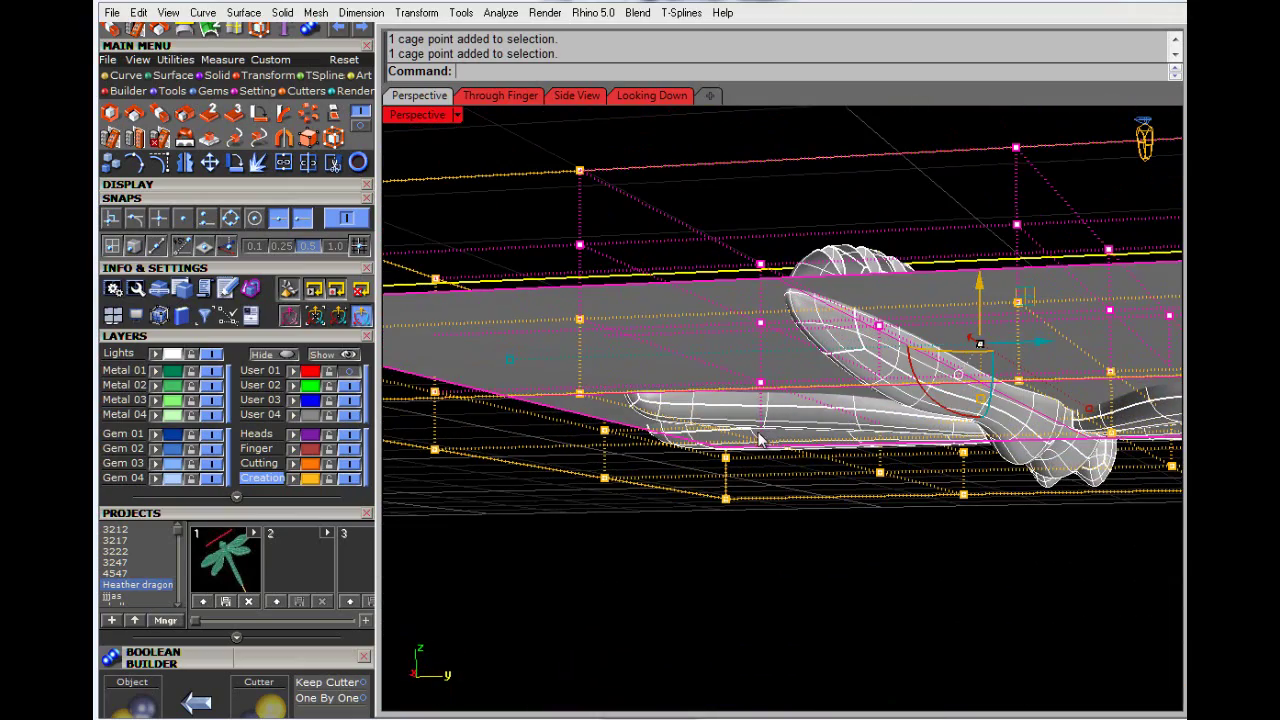
shift+click(761, 442)
right_drag(912, 481, 758, 367)
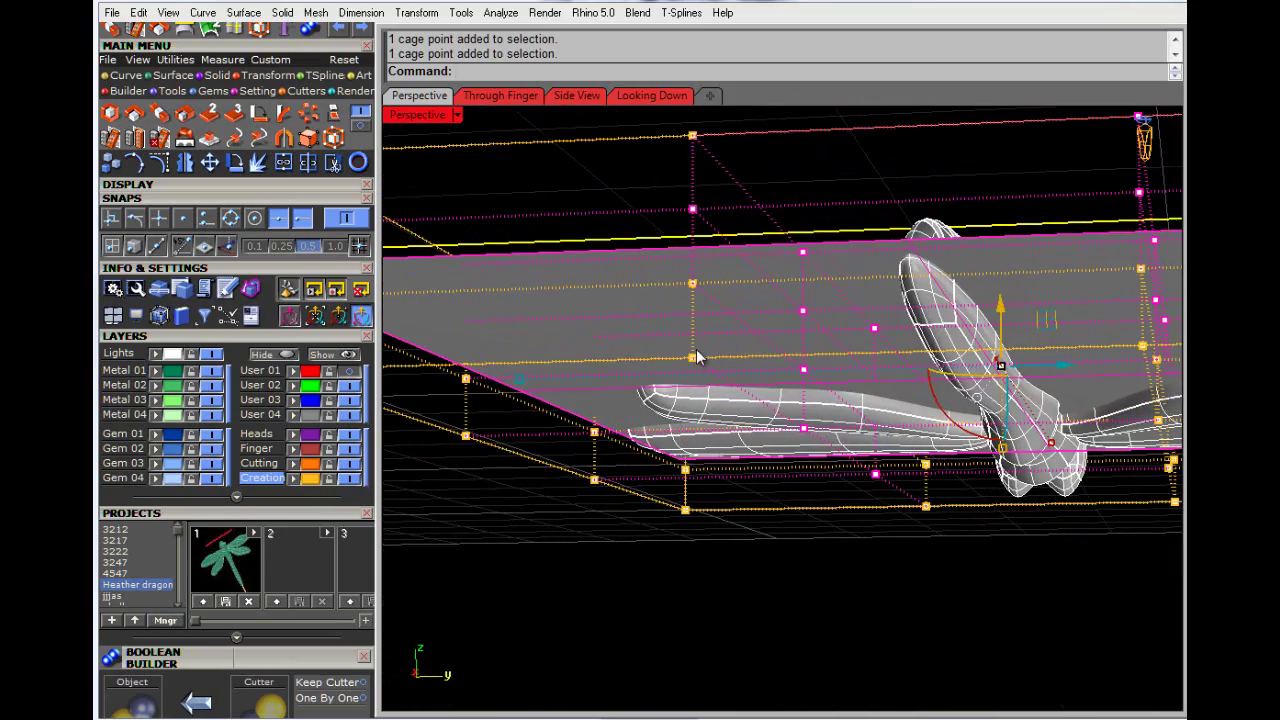
right_drag(697, 286, 773, 289)
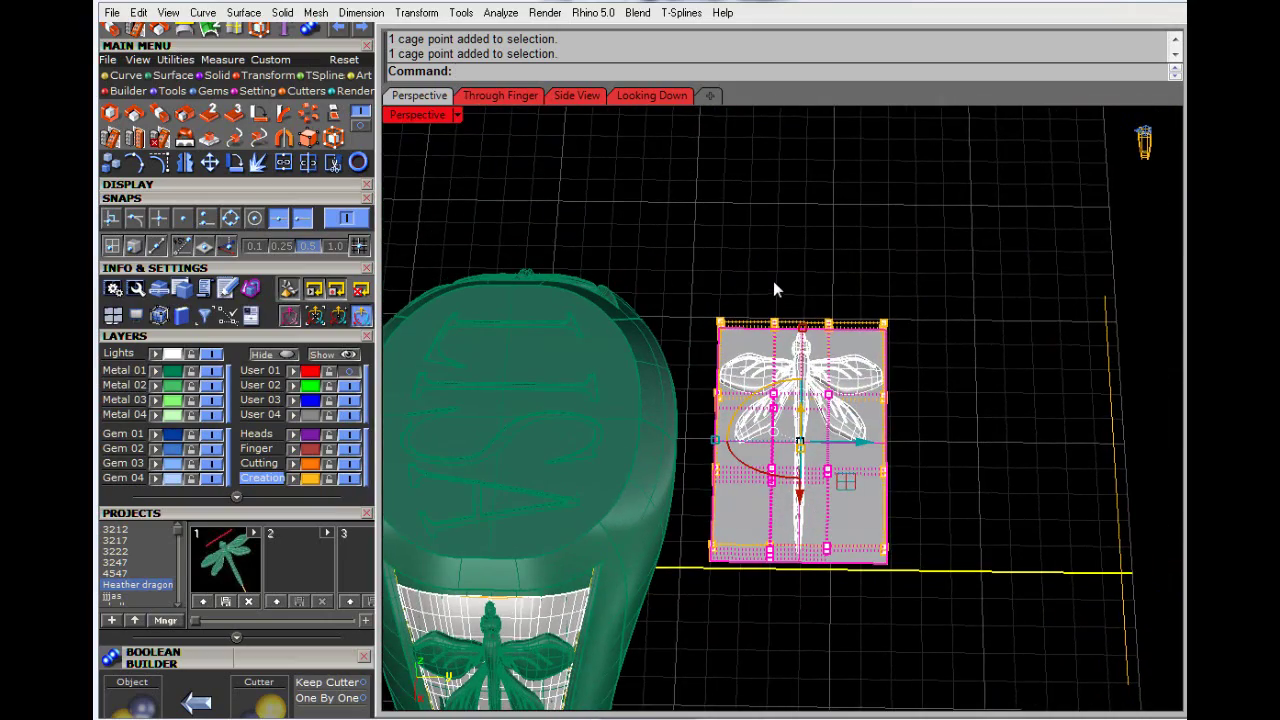
Step: Complete the selection of both inner cage columns, exclude the base surface, and scale the points sideways out to the cage's outer edges
drag(760, 263, 793, 572)
drag(846, 594, 856, 595)
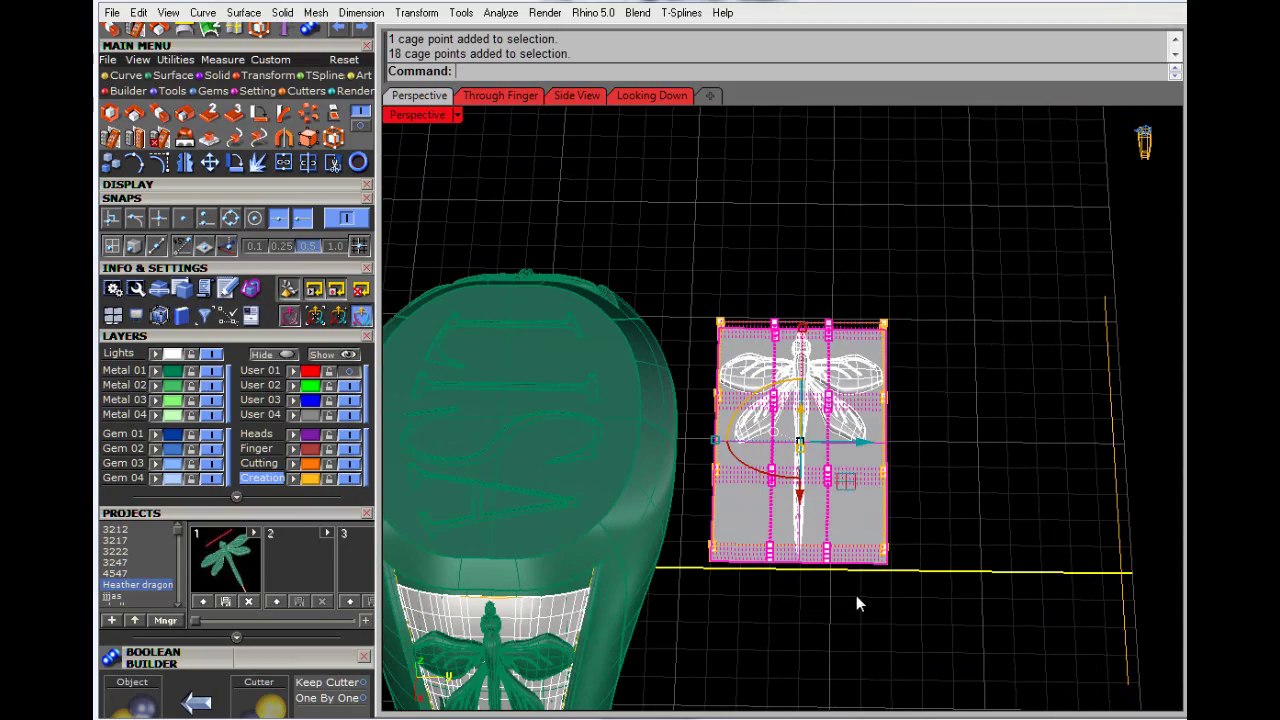
right_drag(861, 601, 845, 400)
scroll(843, 400, up, 6)
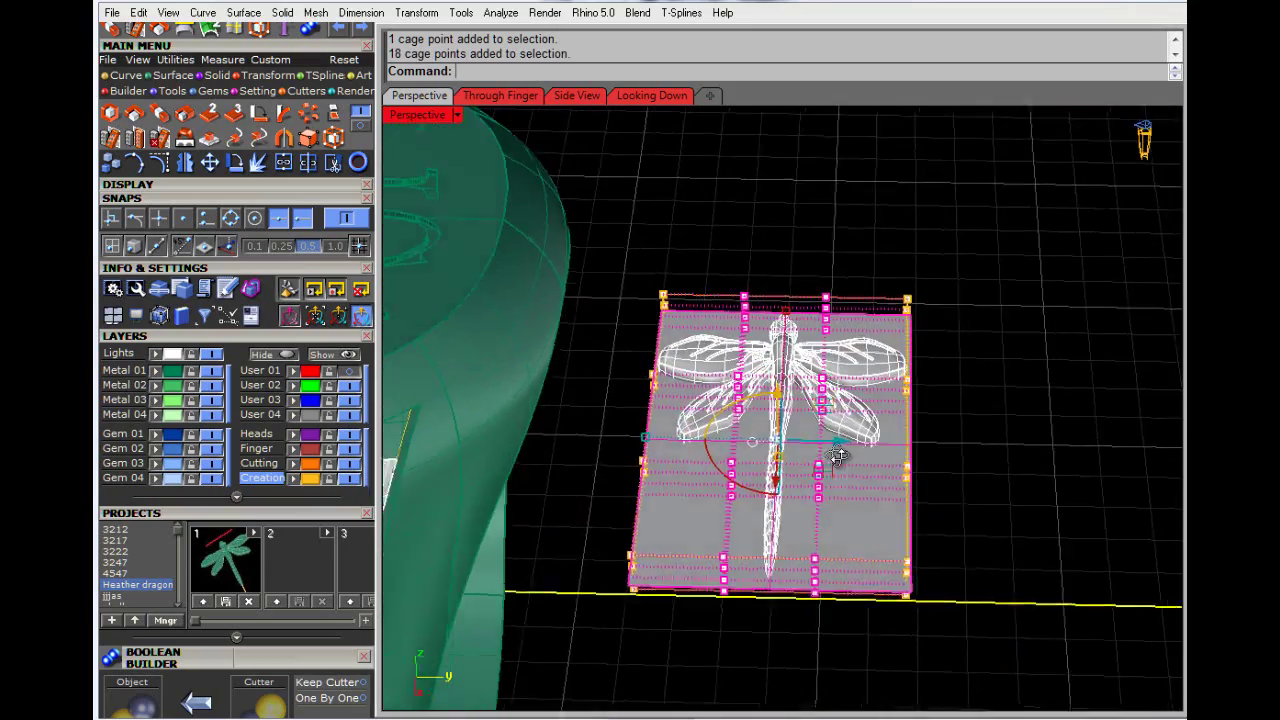
right_drag(700, 497, 754, 433)
ctrl+click(718, 491)
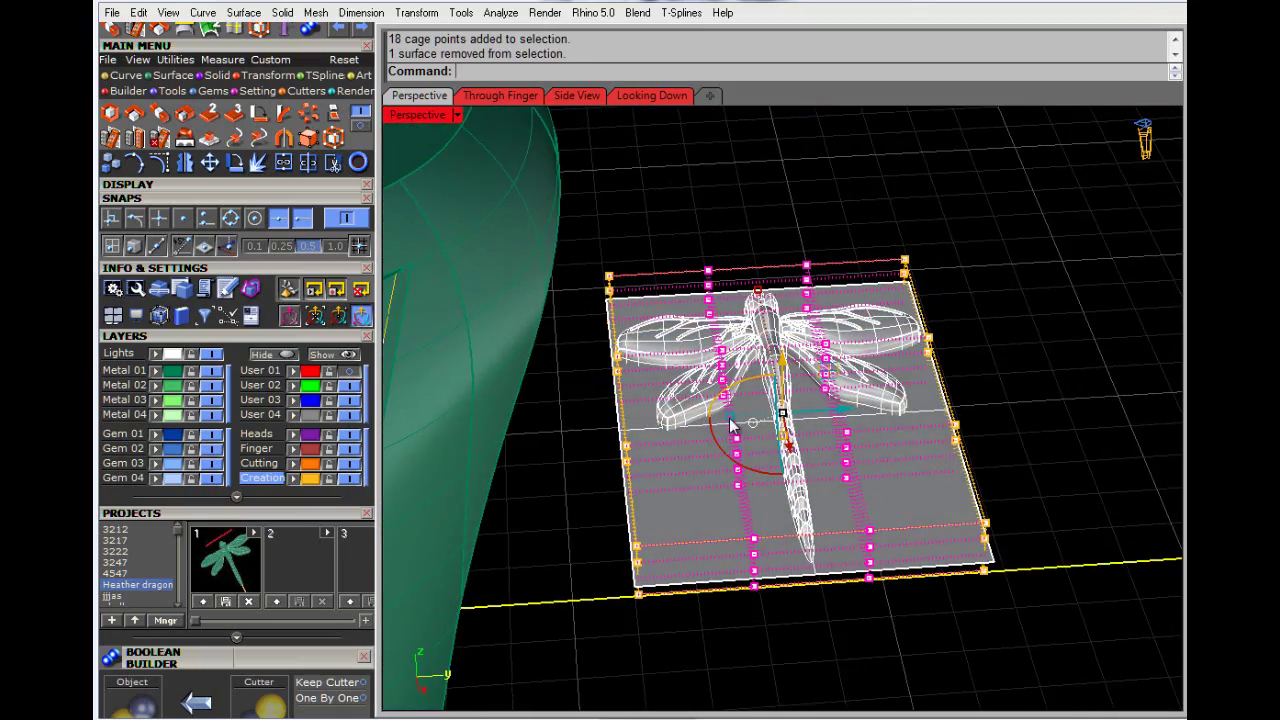
drag(730, 425, 626, 428)
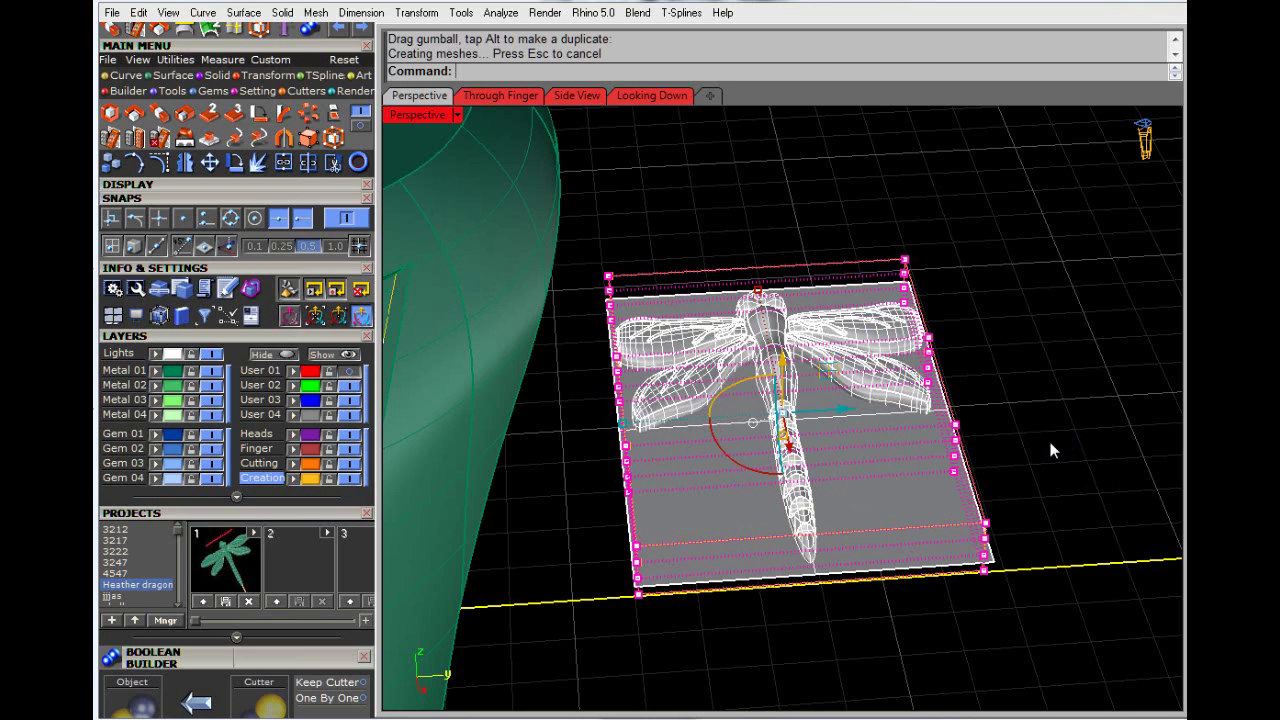
Step: Examine the reshaped flat dragonfly from several angles and compare it with the one flowed into the shank recess
right_drag(1050, 442, 1018, 486)
scroll(860, 445, down, 4)
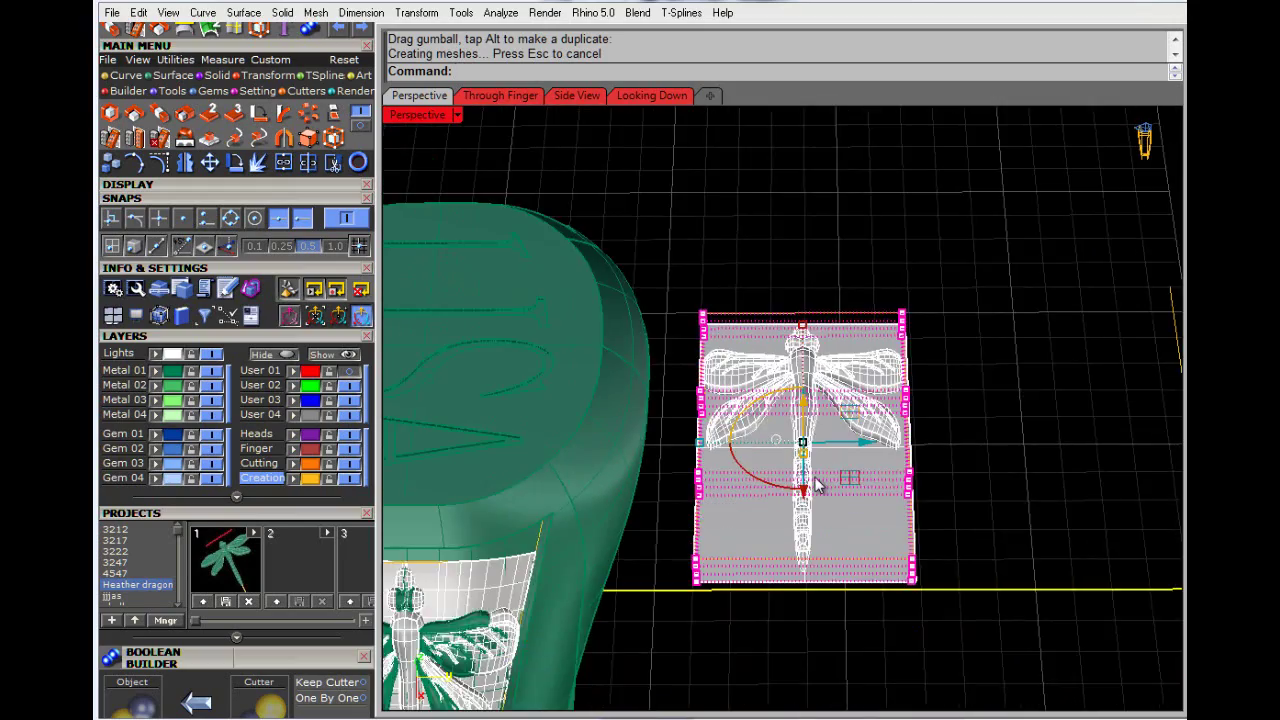
scroll(816, 478, up, 4)
scroll(786, 379, down, 6)
right_drag(497, 507, 538, 494)
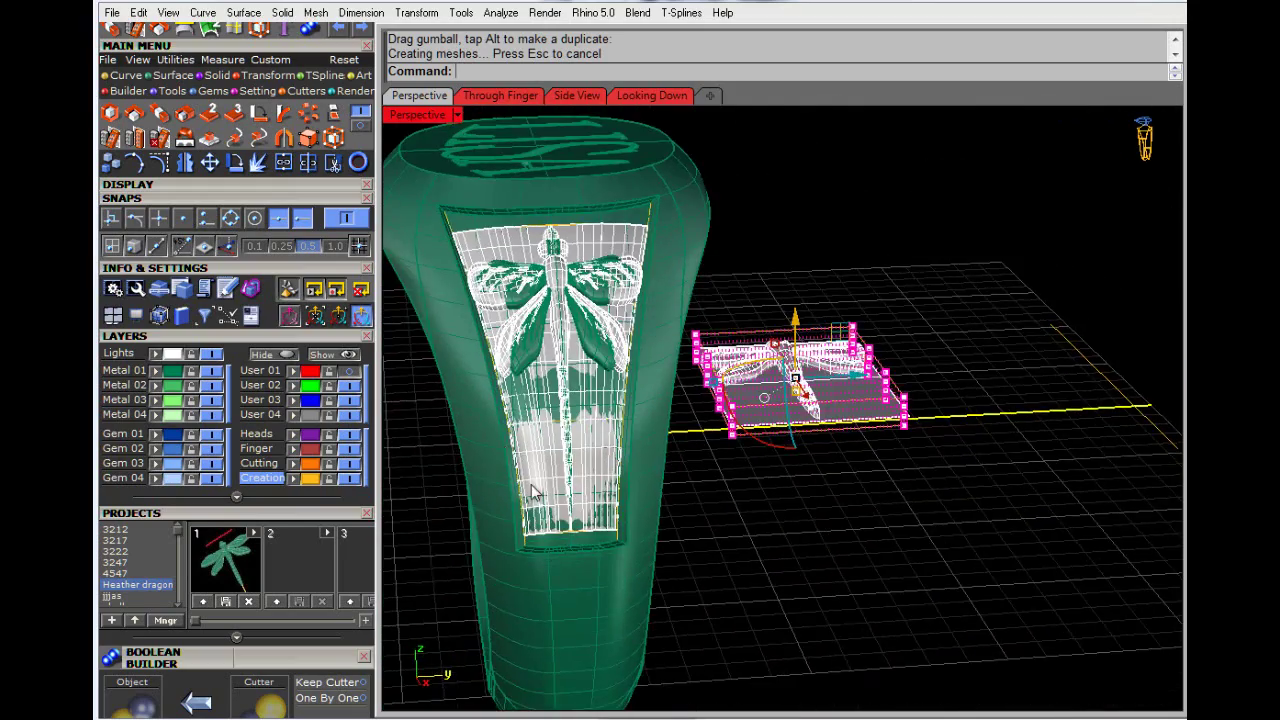
scroll(558, 492, up, 3)
mouse_move(947, 480)
right_down()
mouse_move(939, 511)
mouse_move(942, 480)
right_up()
scroll(942, 480, down, 4)
scroll(937, 516, up, 5)
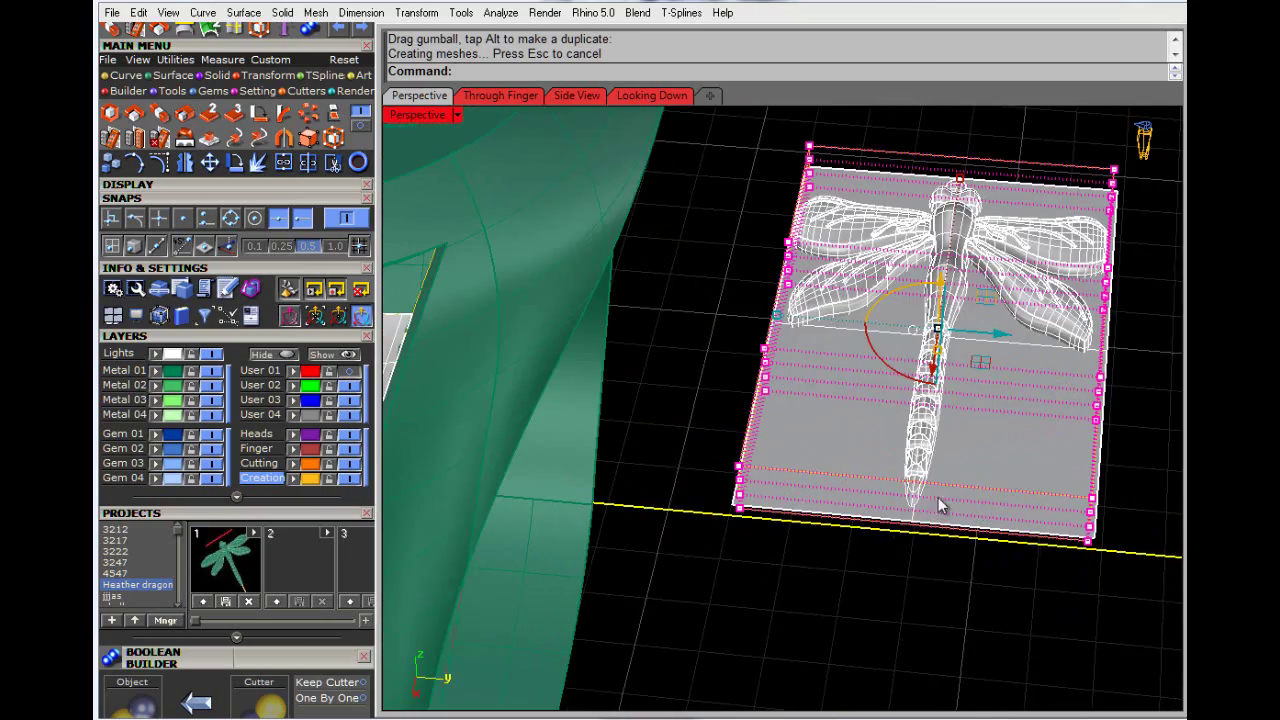
scroll(930, 491, down, 2)
scroll(928, 493, down, 2)
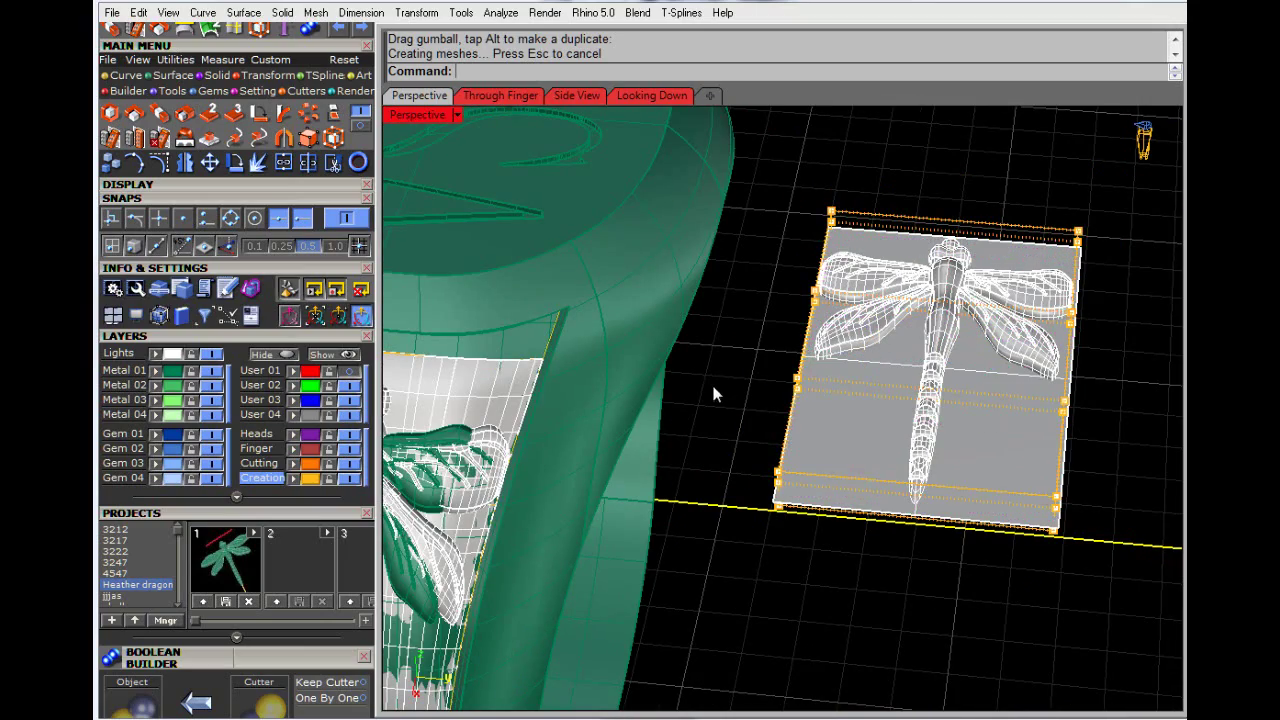
Step: Leave cage editing and delete the control cage around the flat dragonfly
right_click(800, 366)
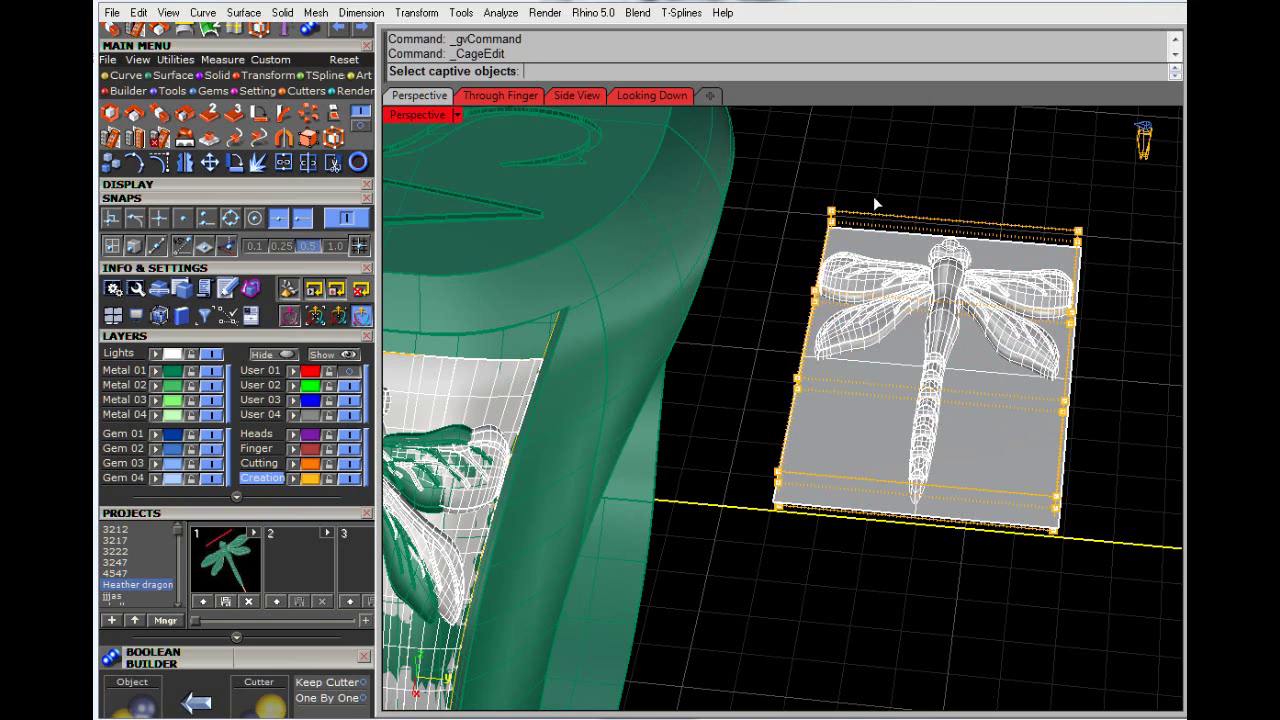
key(Escape)
key(Escape)
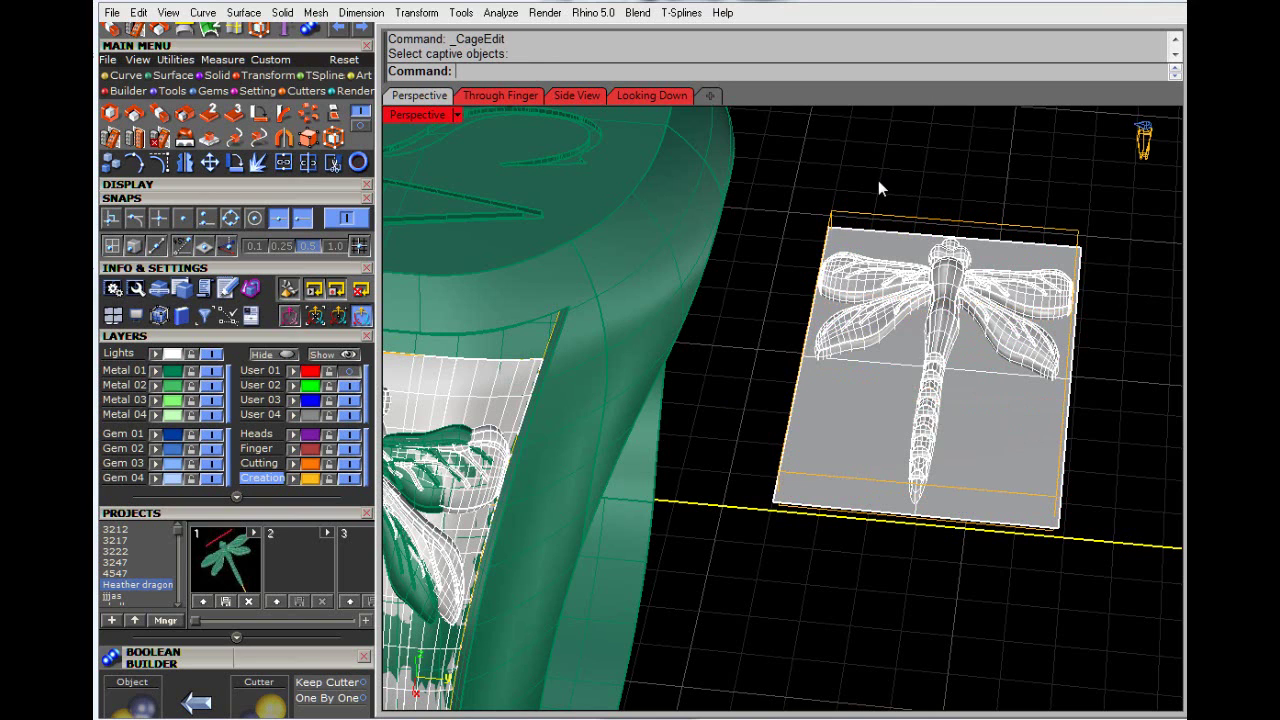
click(928, 228)
key(Delete)
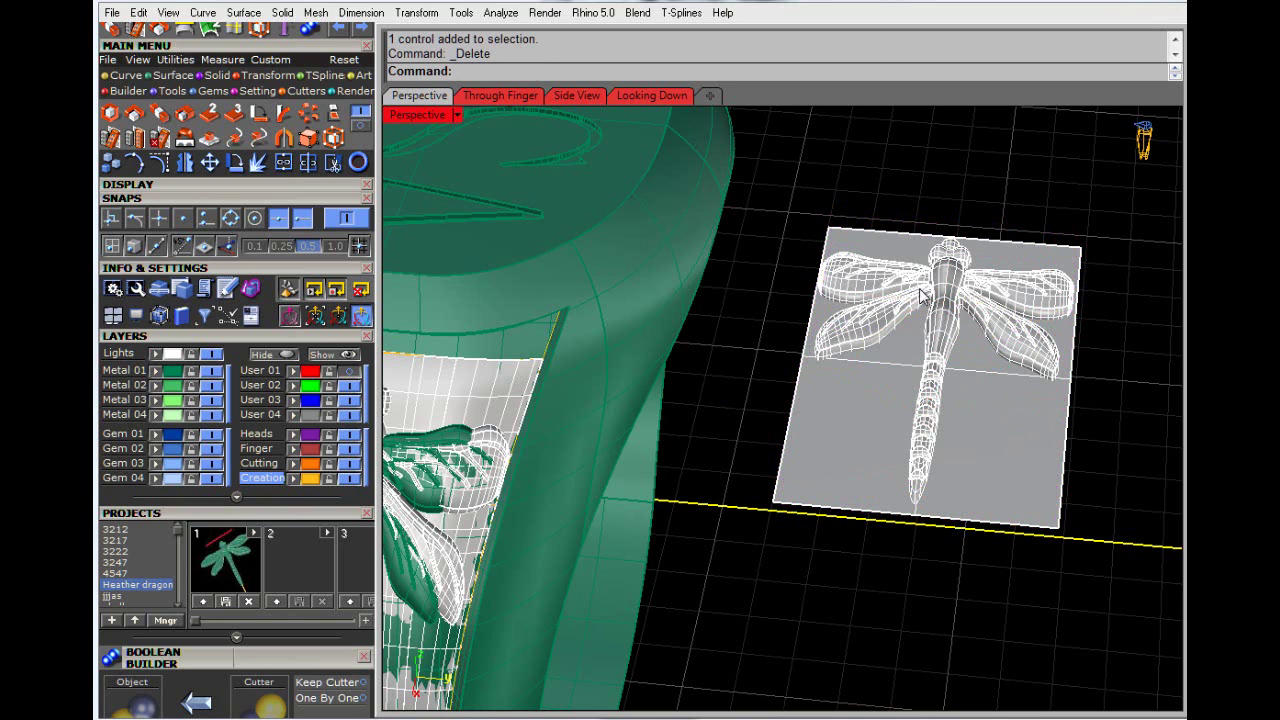
Step: Delete the narrower green dragonfly from the shank recess, leaving the wider white one
right_drag(925, 298, 771, 414)
scroll(771, 414, down, 3)
scroll(631, 532, down, 3)
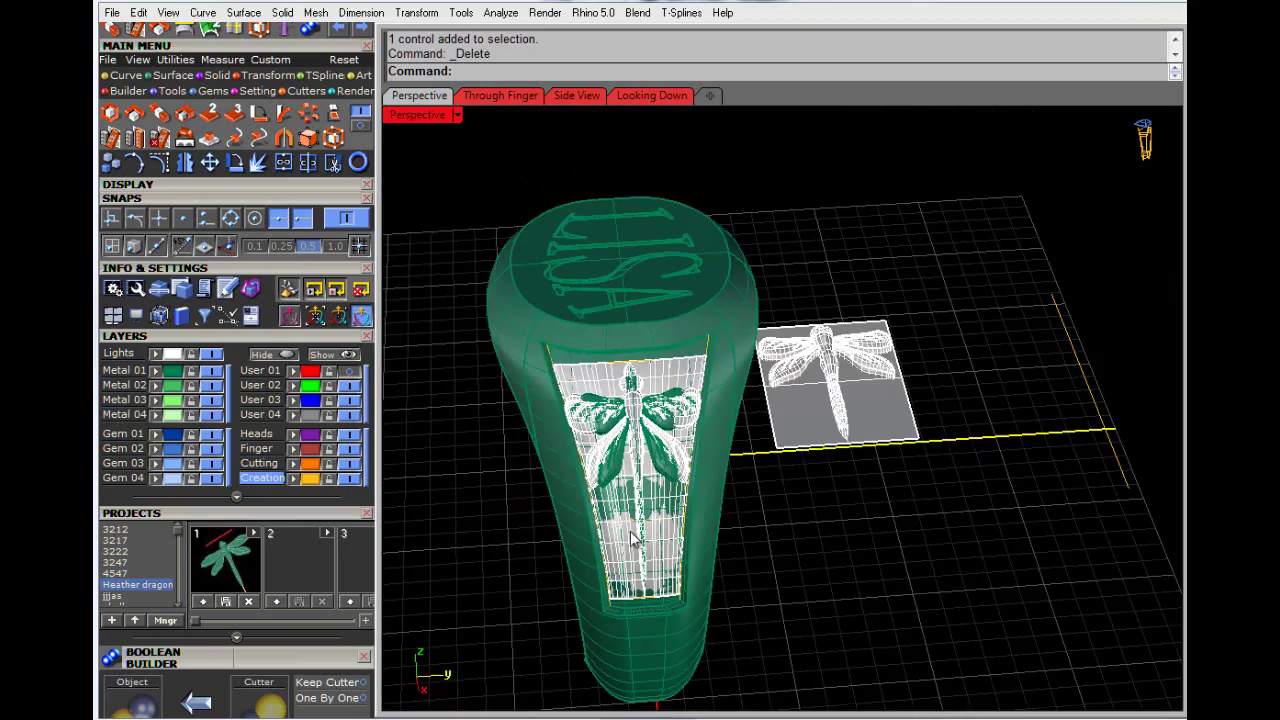
right_drag(632, 526, 620, 421)
scroll(620, 421, up, 2)
scroll(620, 425, up, 4)
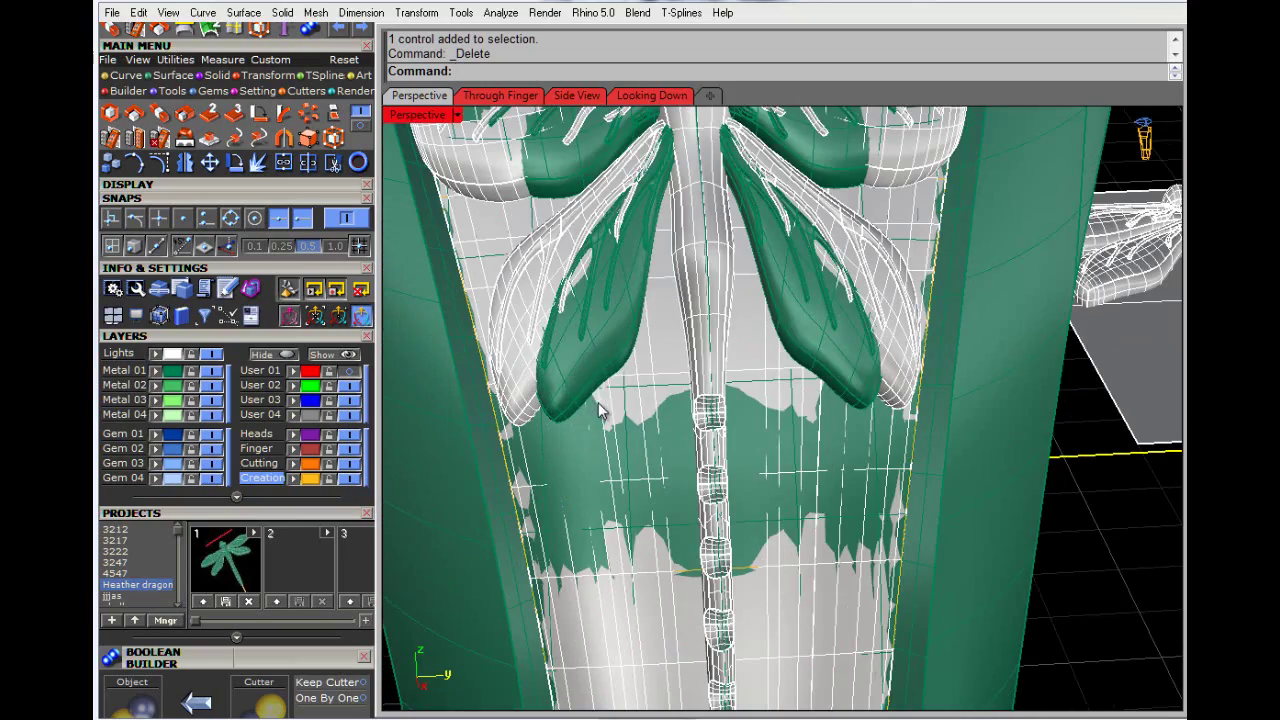
click(591, 374)
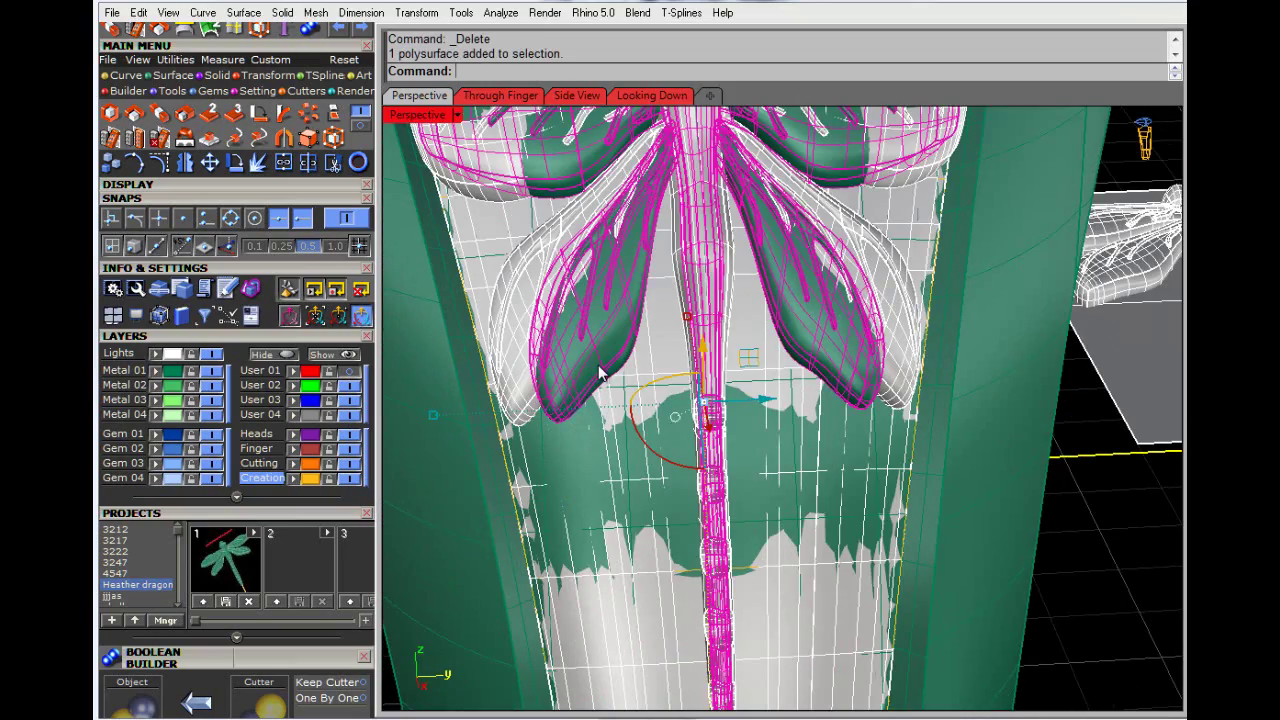
key(Delete)
scroll(612, 395, down, 5)
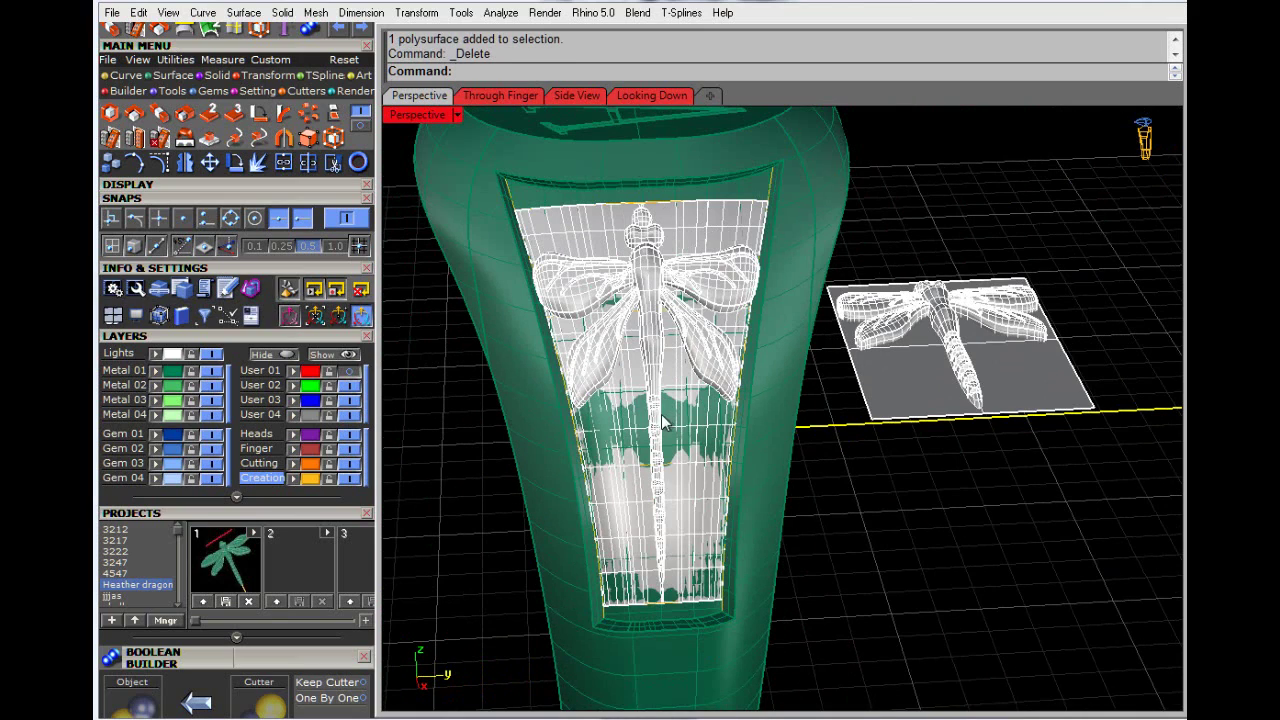
Step: Delete the white target surface behind the dragonfly in the shank recess
right_drag(911, 496, 838, 508)
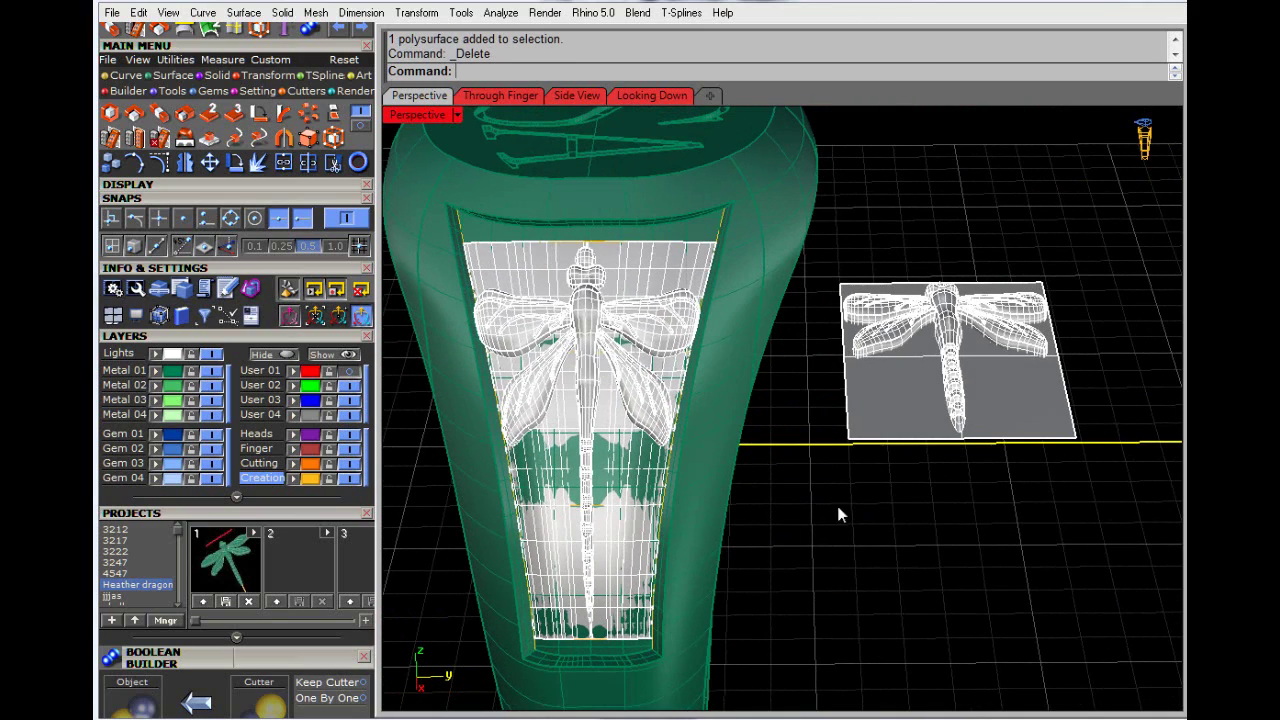
click(636, 524)
click(766, 567)
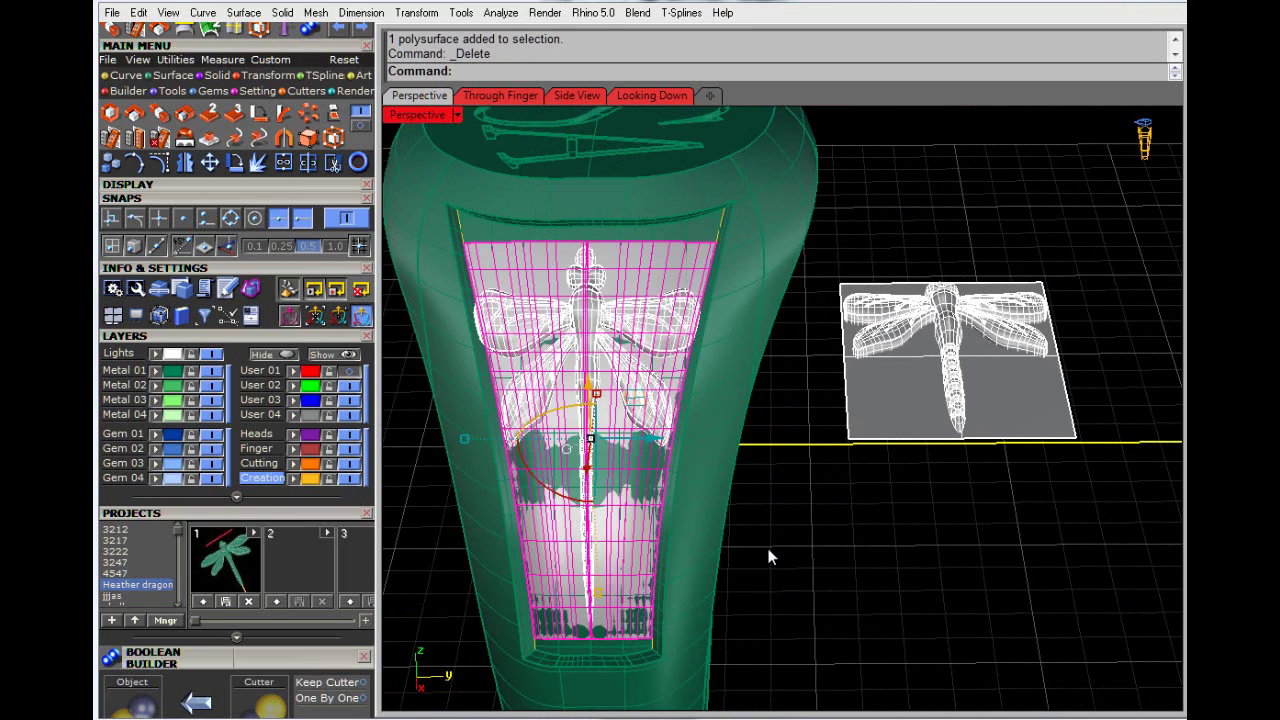
key(Delete)
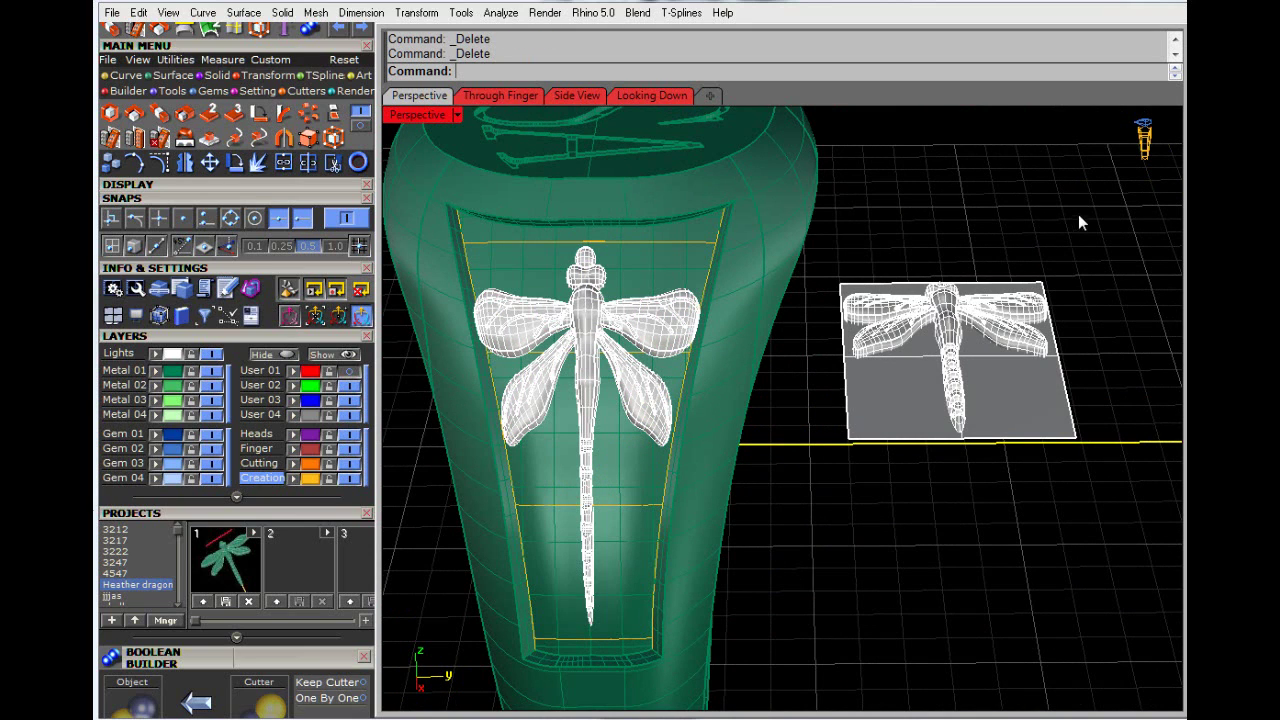
Step: Select the flat dragonfly with its base surface and curves, and switch the Lights layer off and back on
right_drag(871, 267, 875, 315)
right_drag(967, 209, 971, 271)
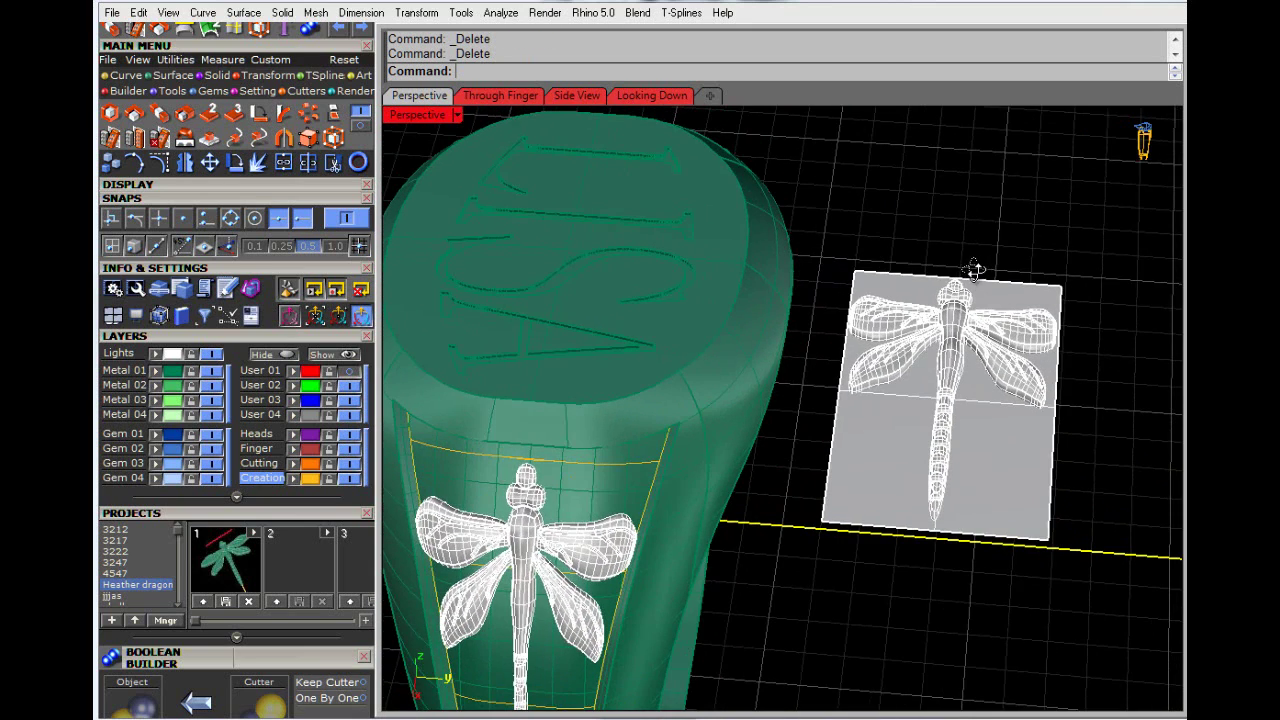
drag(808, 200, 1182, 678)
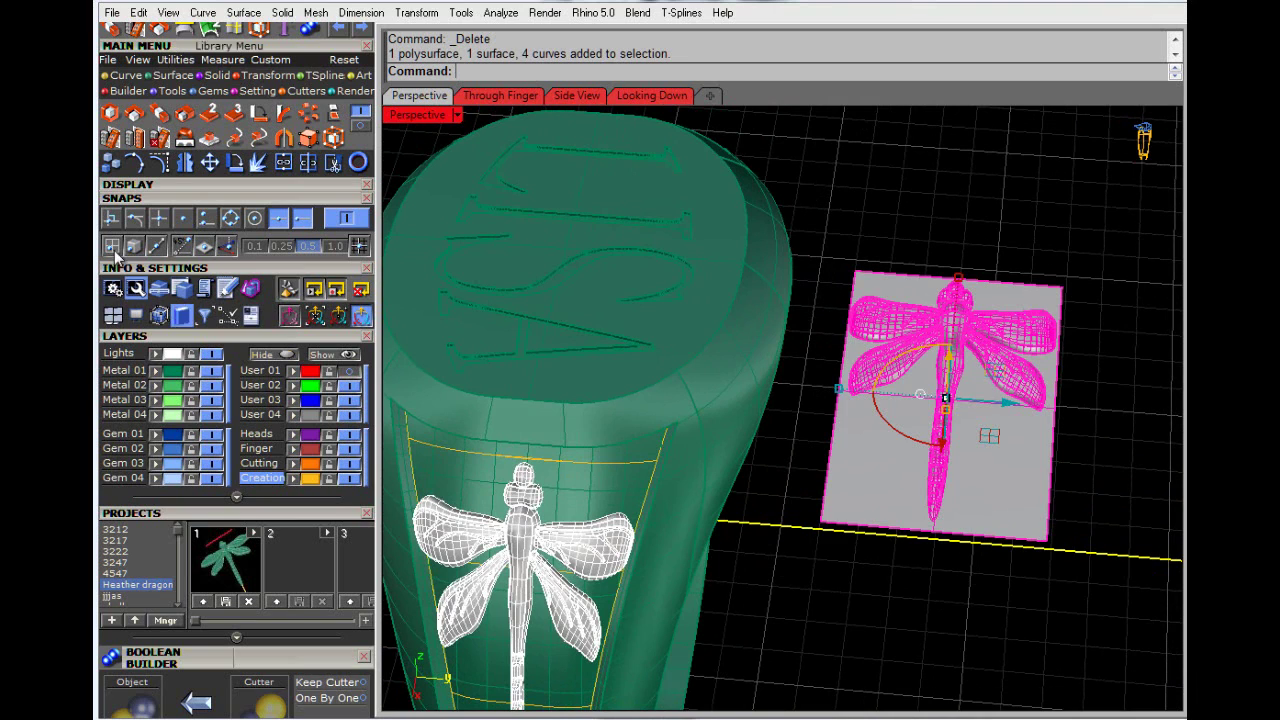
click(211, 355)
right_drag(823, 440, 868, 398)
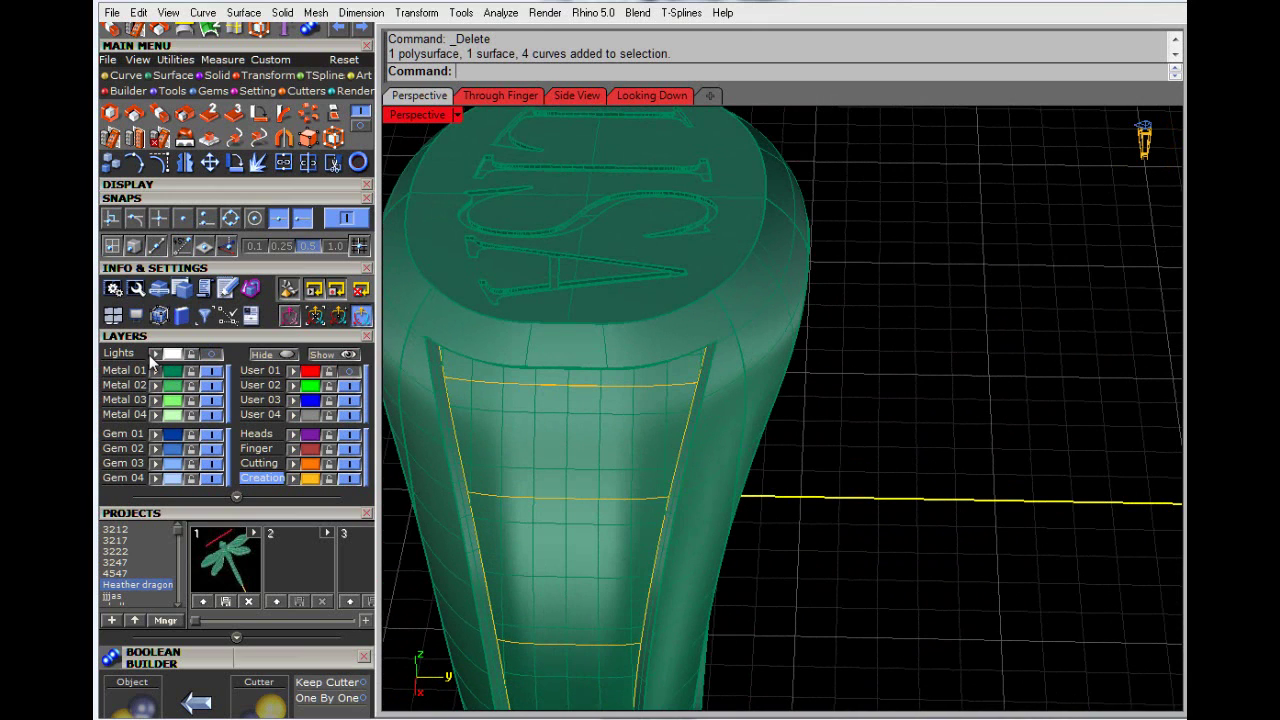
click(213, 358)
Step: Assign the dragonfly in the shank recess to the Metal 01 layer and make Lights the current layer
click(518, 457)
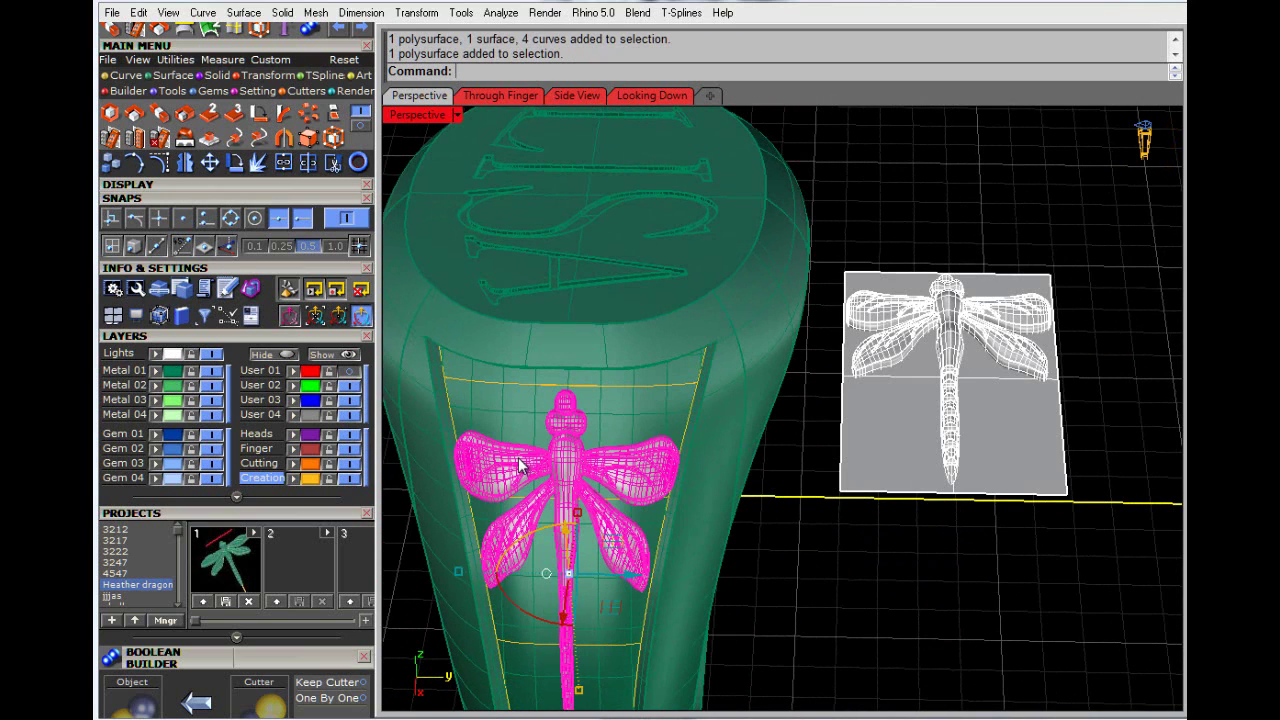
click(155, 370)
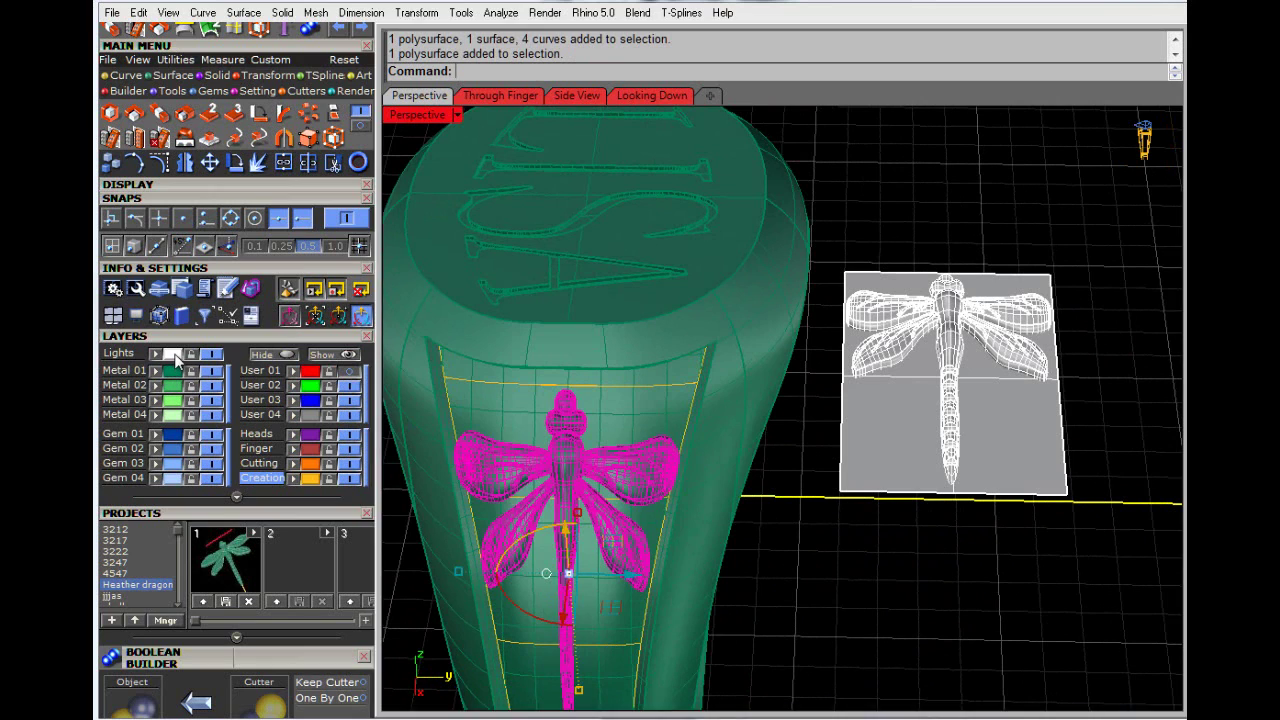
click(166, 354)
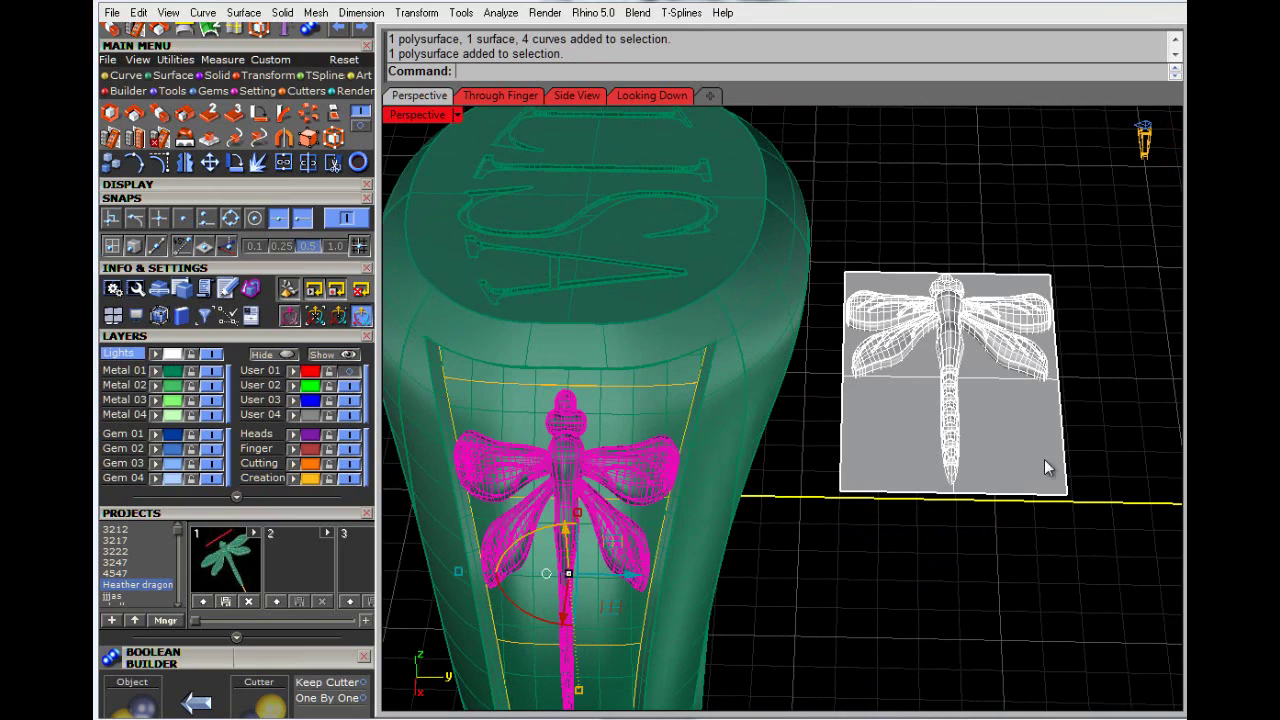
click(229, 354)
click(680, 393)
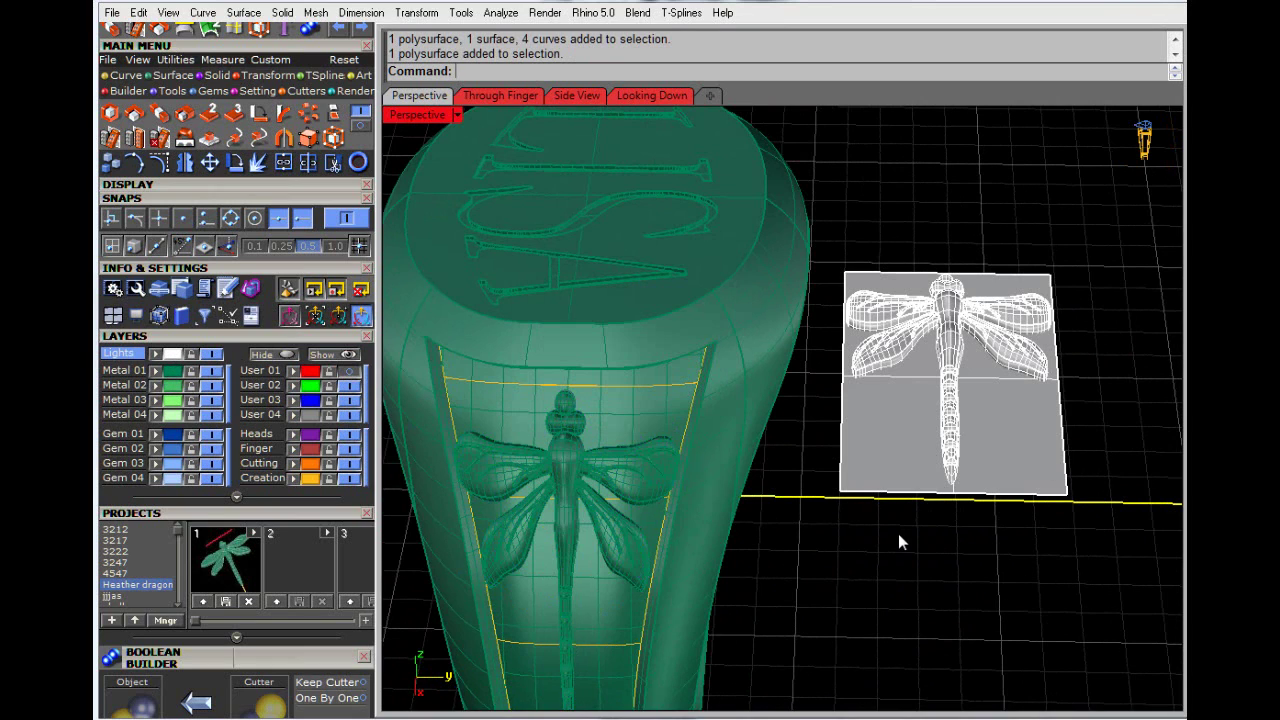
Step: Make Metal 01 the current layer and hide the Lights layer
click(134, 373)
click(212, 354)
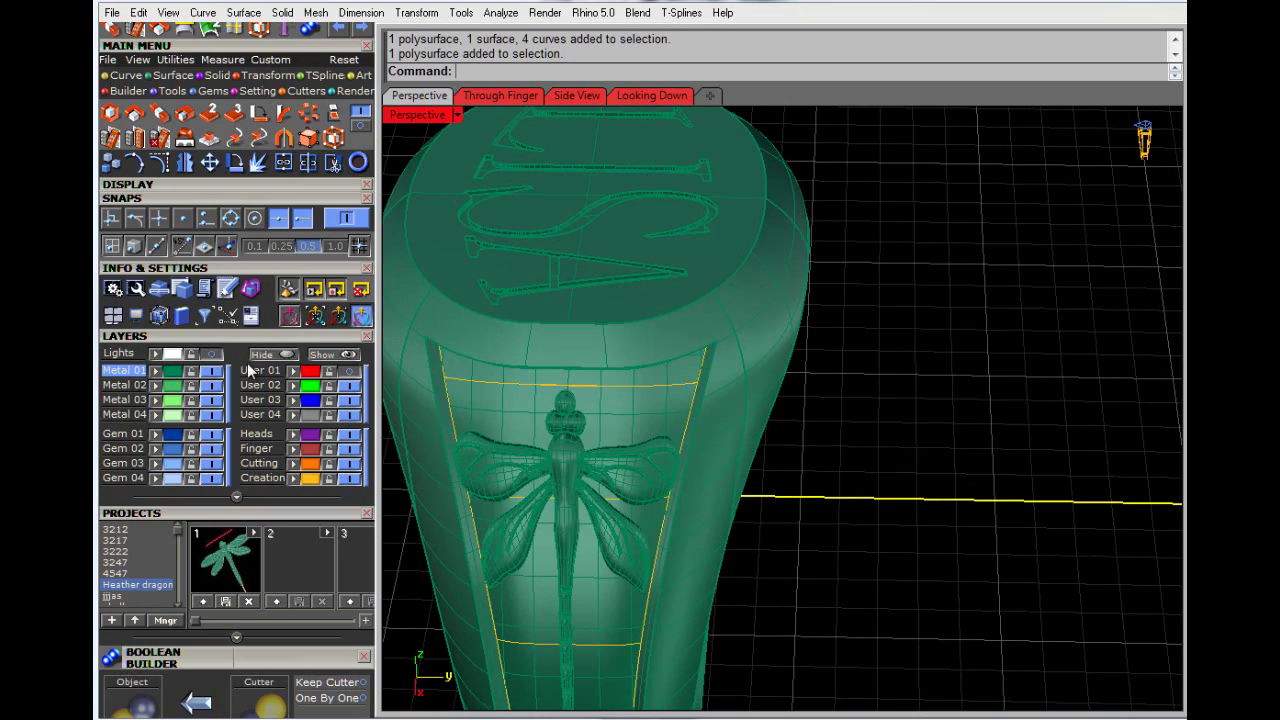
Step: Mirror a copy of the shank dragonfly across the ring's vertical centre plane into the opposite shank recess, working in the Through Finger view
right_drag(880, 460, 815, 400)
click(606, 304)
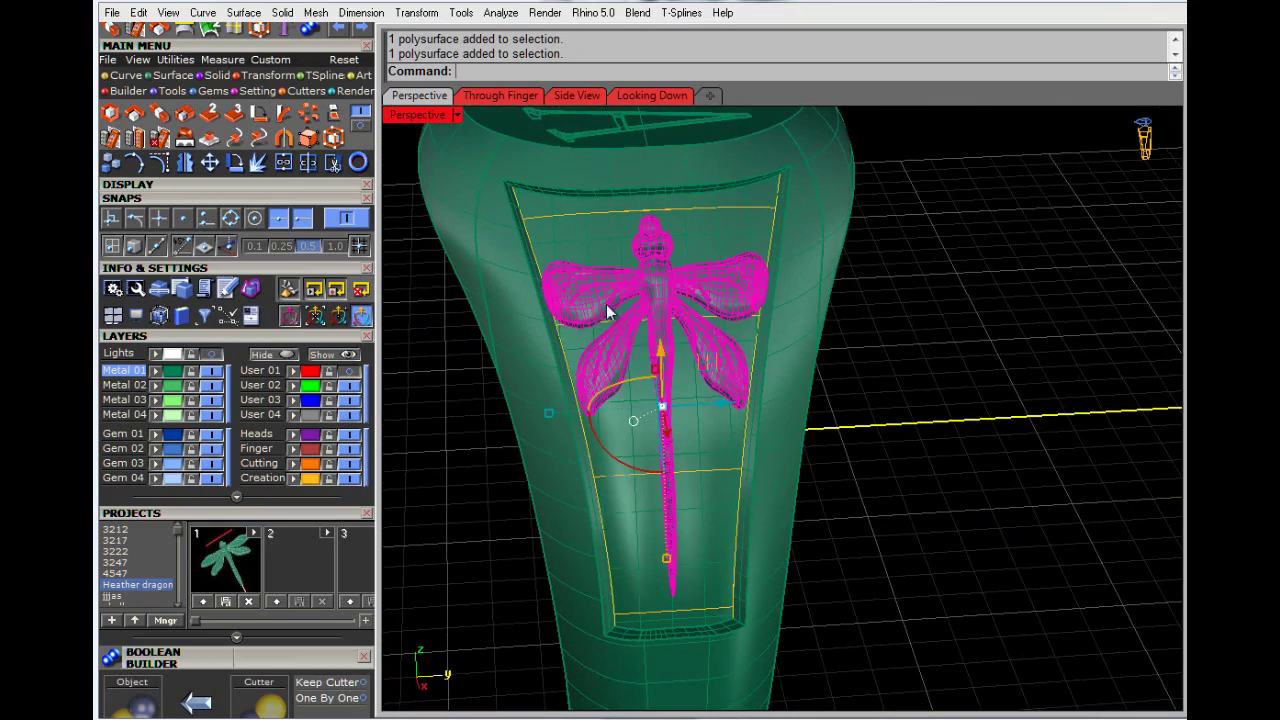
right_drag(858, 477, 803, 454)
scroll(803, 454, down, 8)
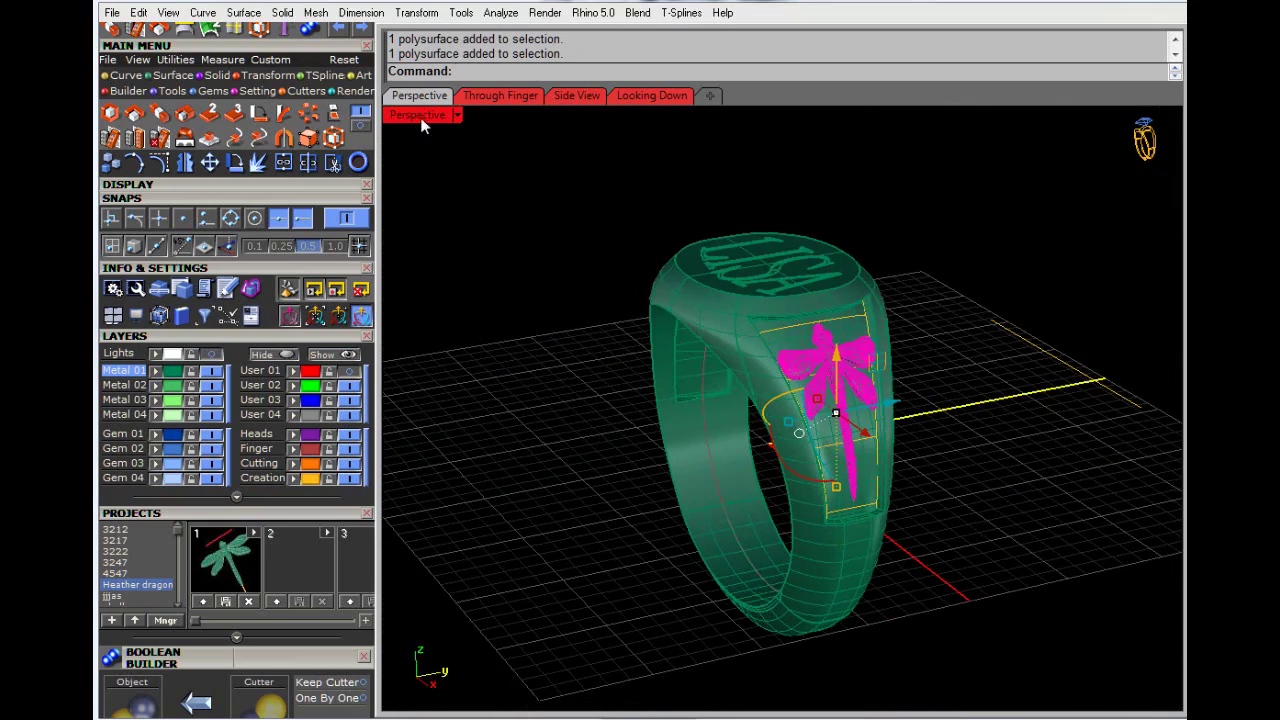
double_click(419, 114)
click(434, 423)
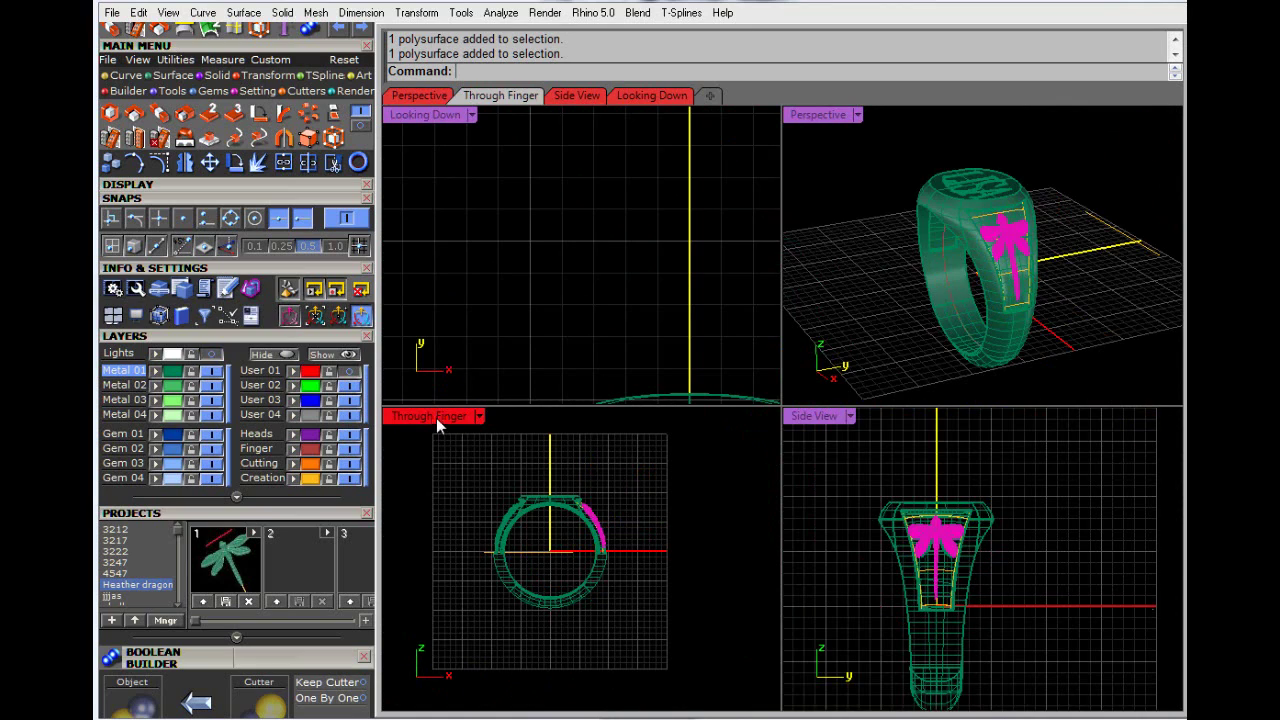
click(566, 336)
Step: Examine the ring with both shank dragonflies from several angles and in the yellow gold V-Ray render, closing the render window when finished
right_drag(636, 517, 700, 526)
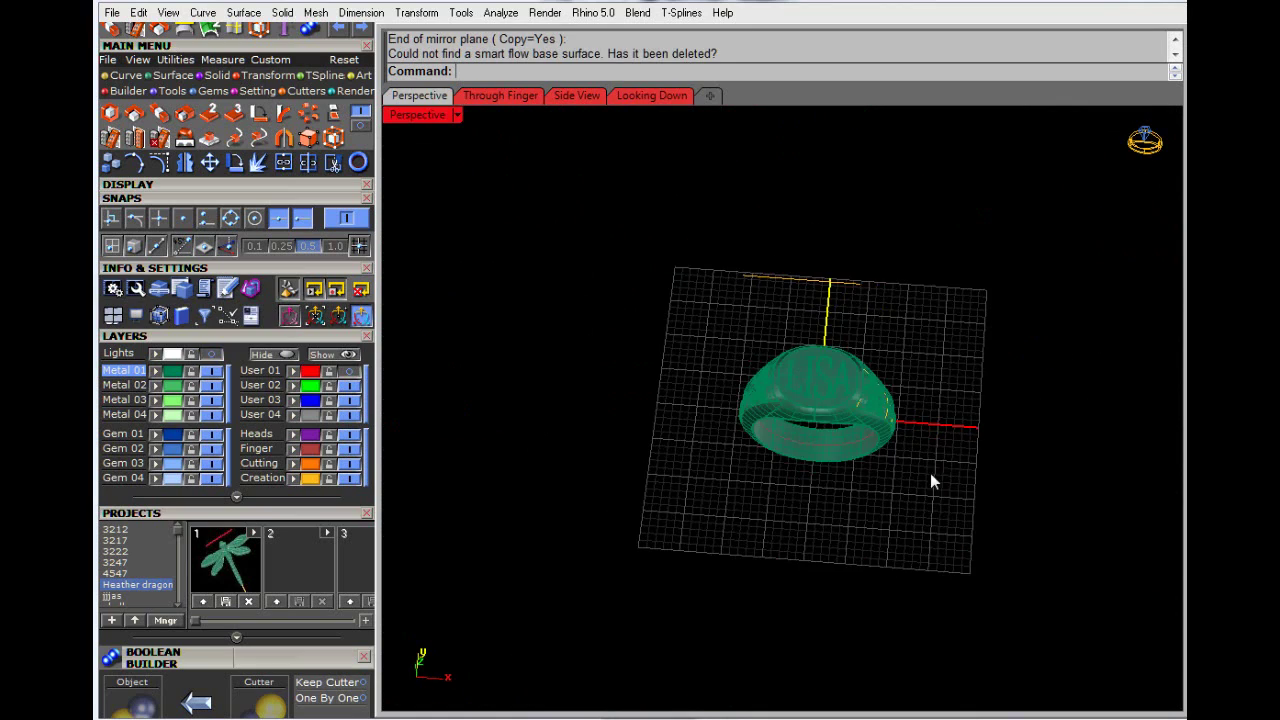
scroll(930, 473, up, 3)
right_drag(732, 444, 1031, 448)
scroll(1077, 459, down, 5)
scroll(1077, 459, up, 5)
scroll(990, 472, up, 3)
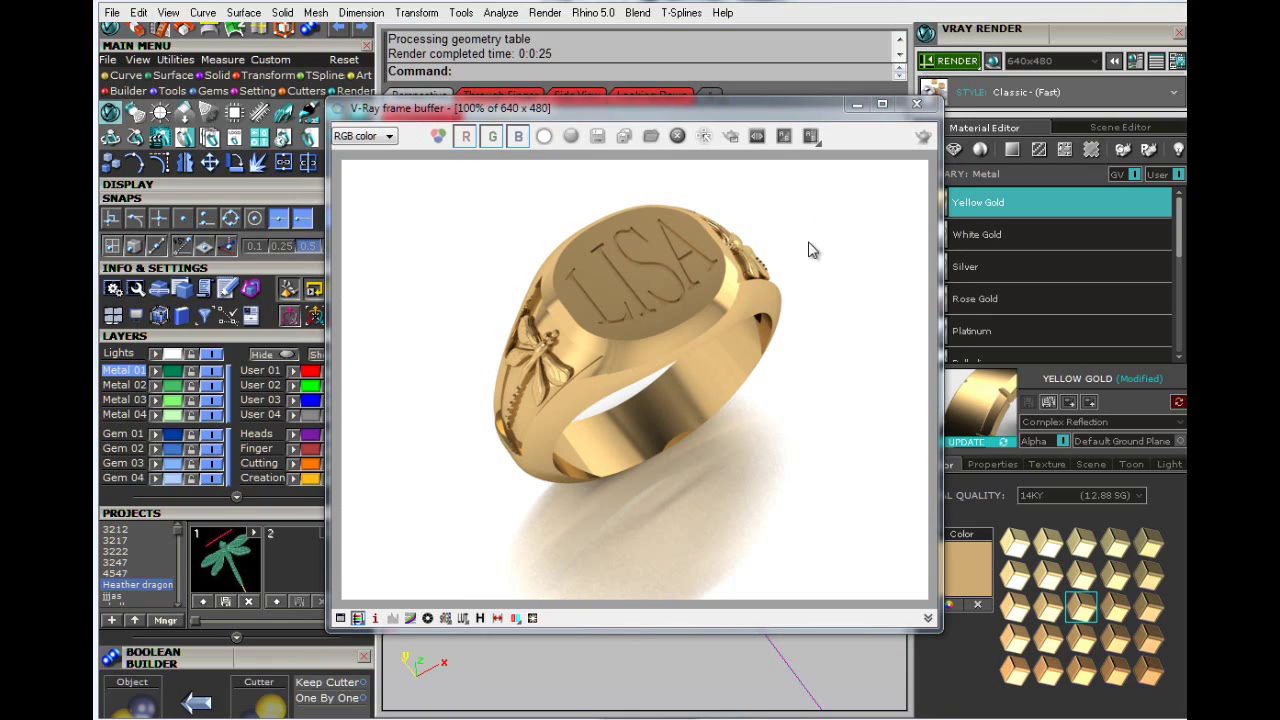
click(916, 104)
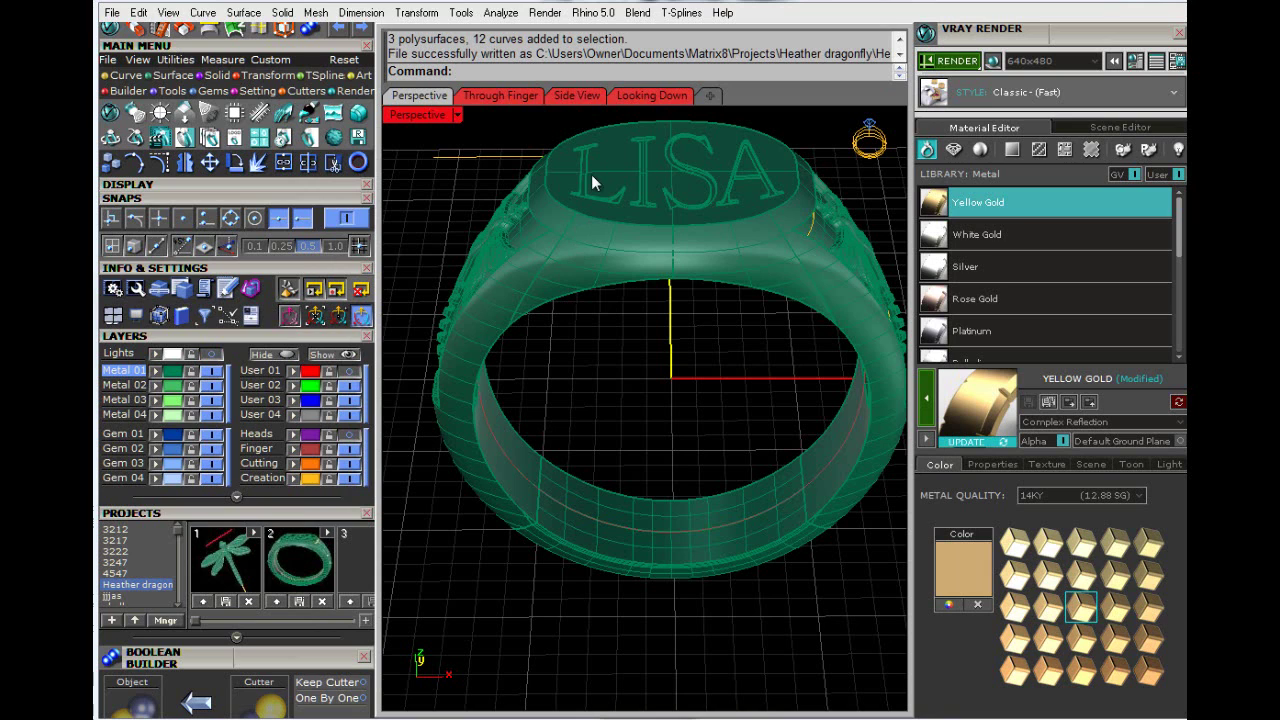
click(573, 279)
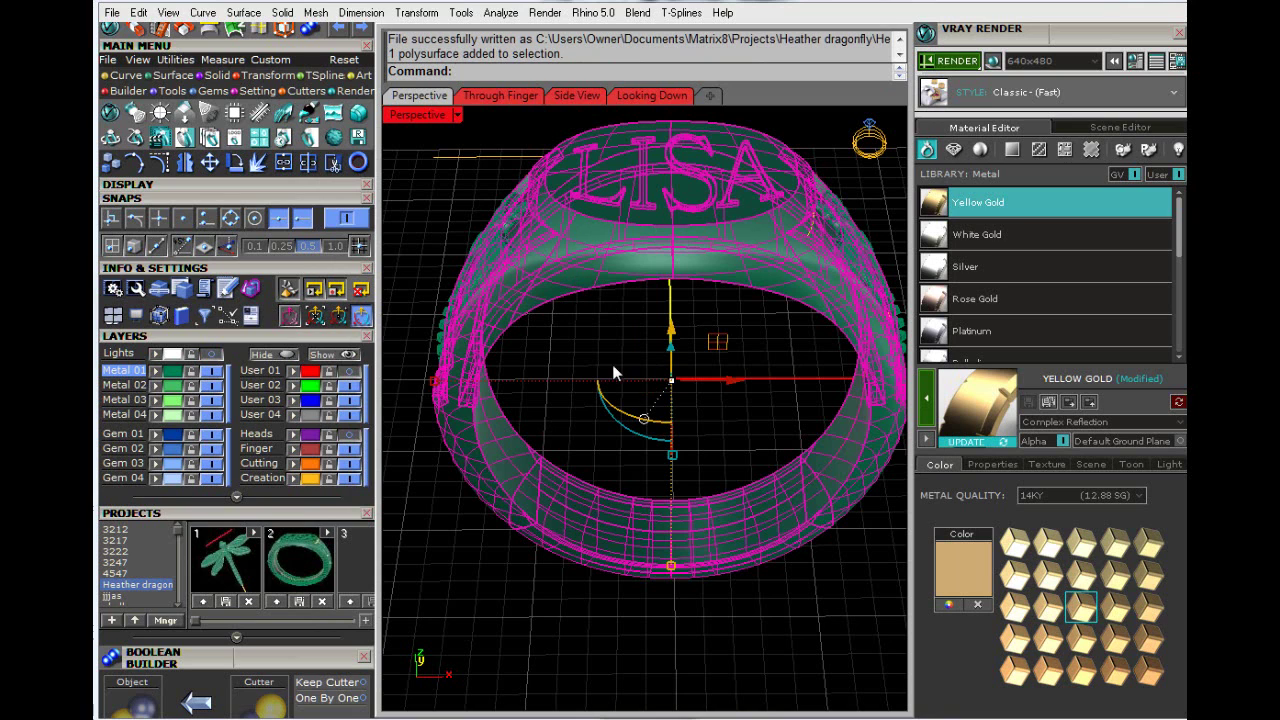
click(608, 366)
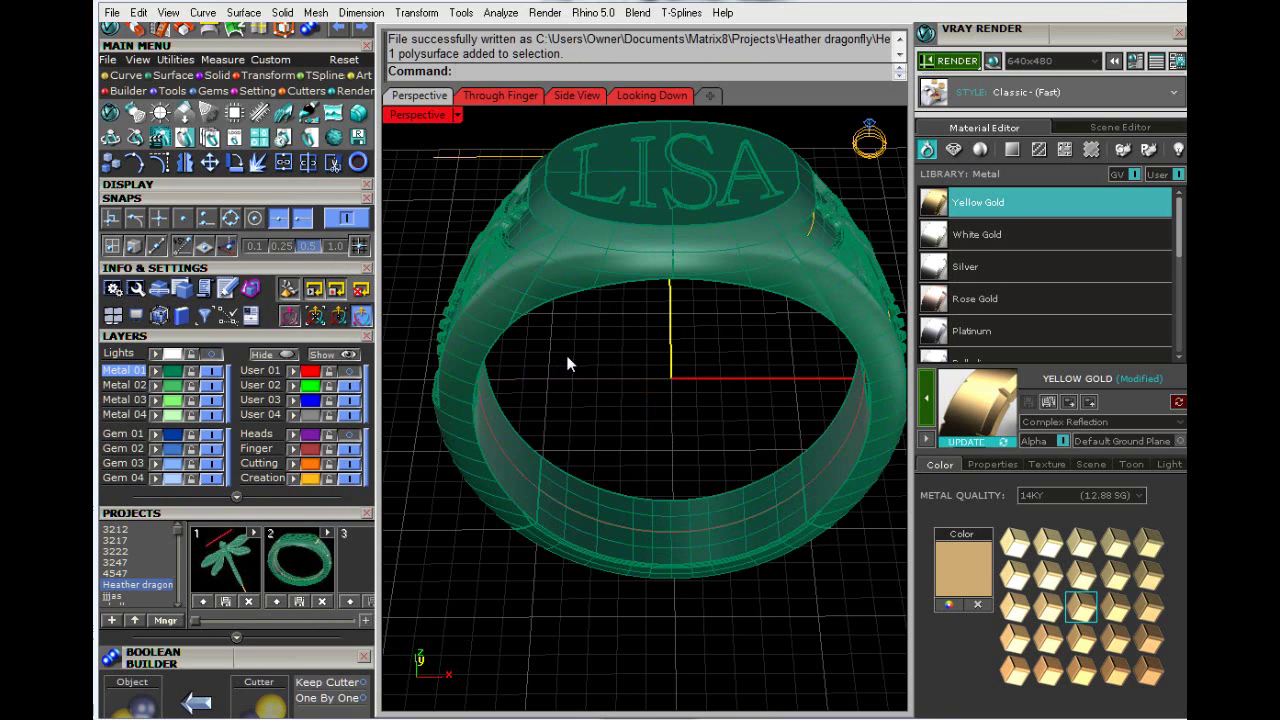
Step: Redo the undone edits until the LISA plate is removed from the ring's top opening
key(ctrl+y)
key(ctrl+y)
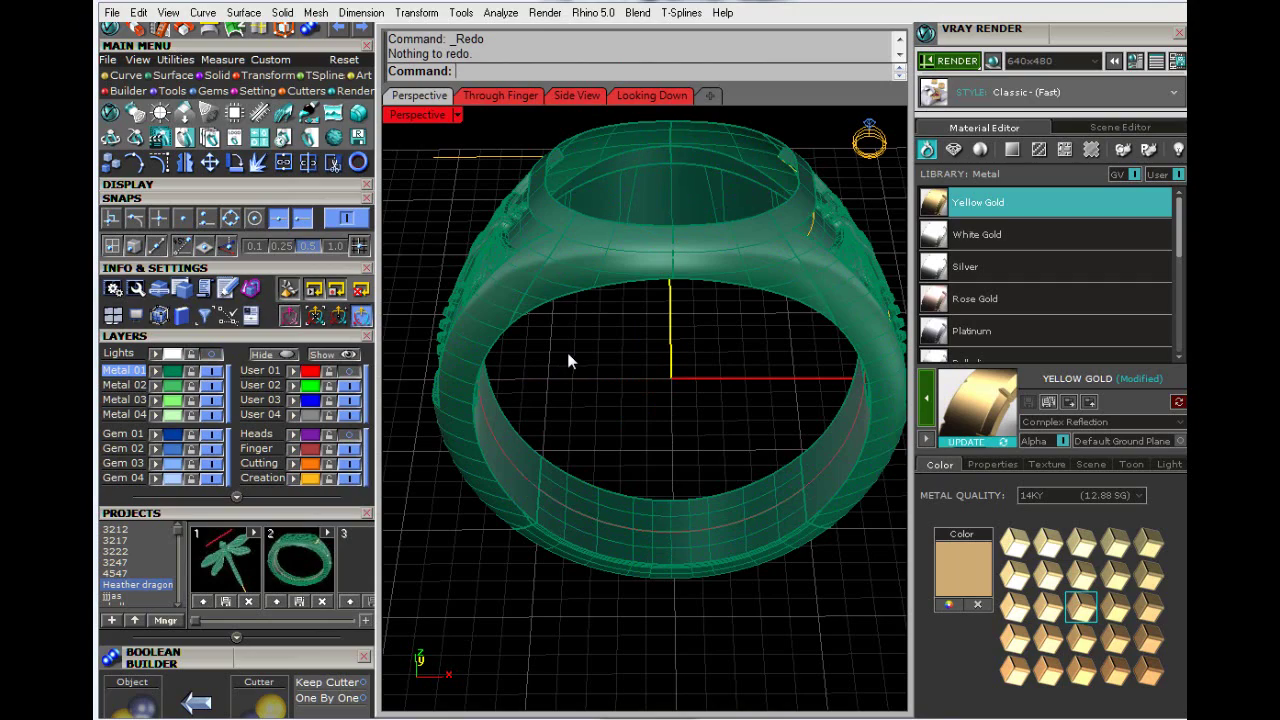
right_drag(589, 377, 634, 311)
scroll(677, 376, down, 4)
Step: Load a round diamond 5.2 mm in diameter at the ring's centre while working in the Through Finger view
double_click(416, 112)
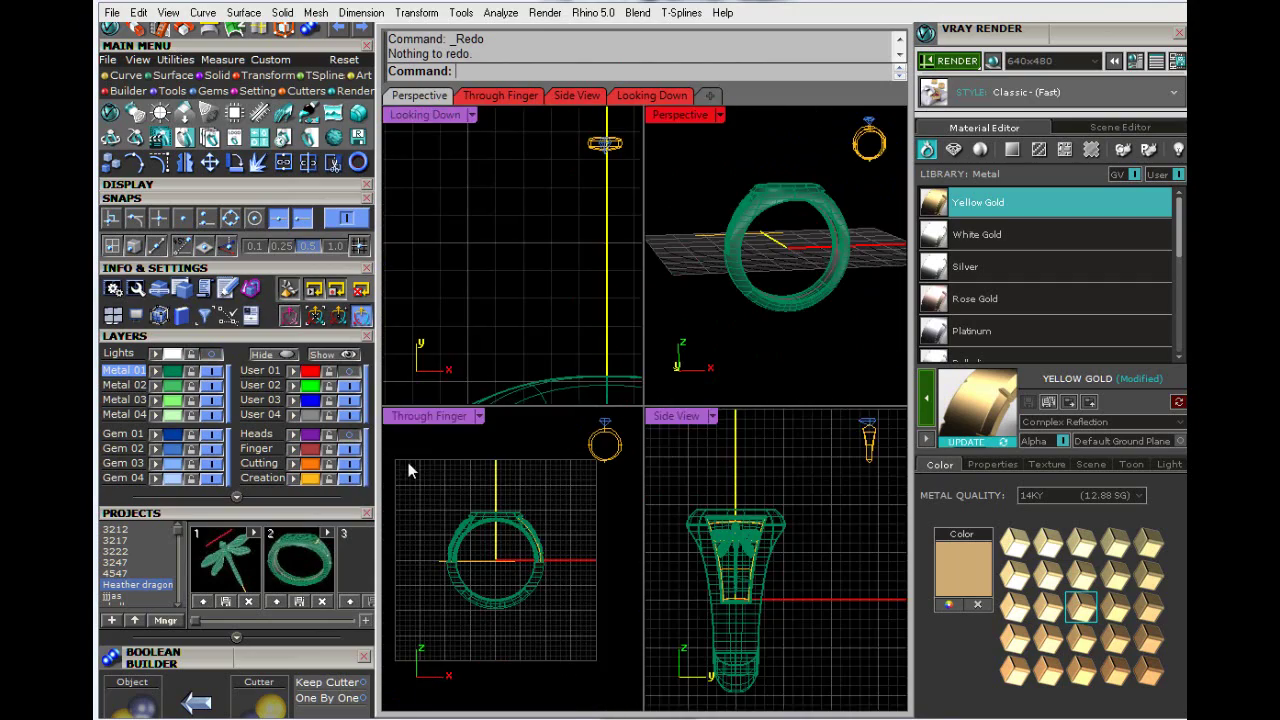
double_click(435, 415)
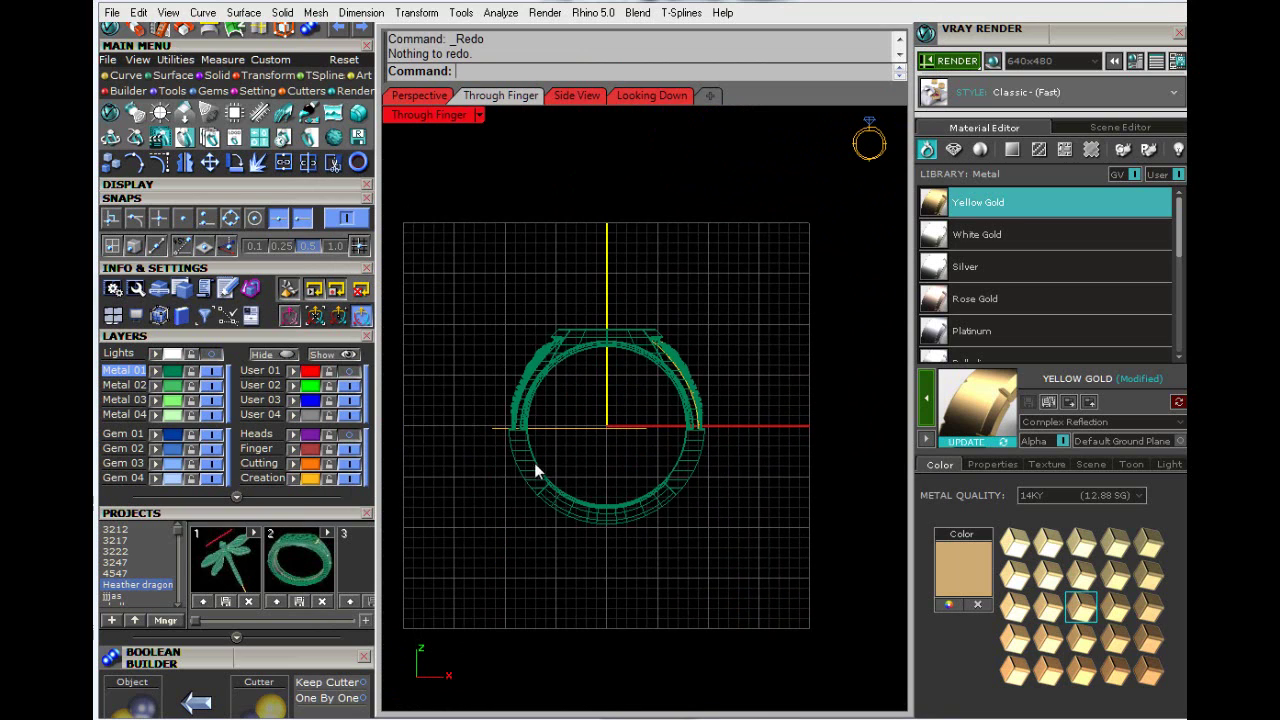
click(224, 93)
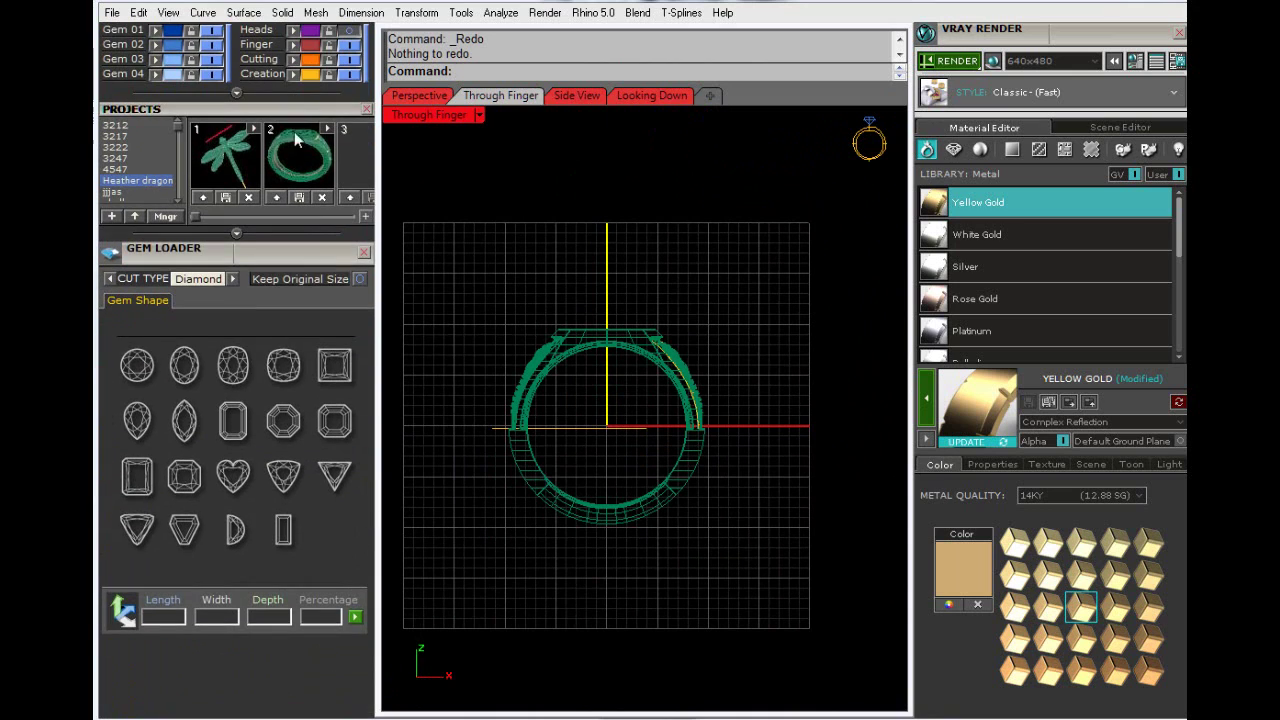
click(134, 363)
click(322, 457)
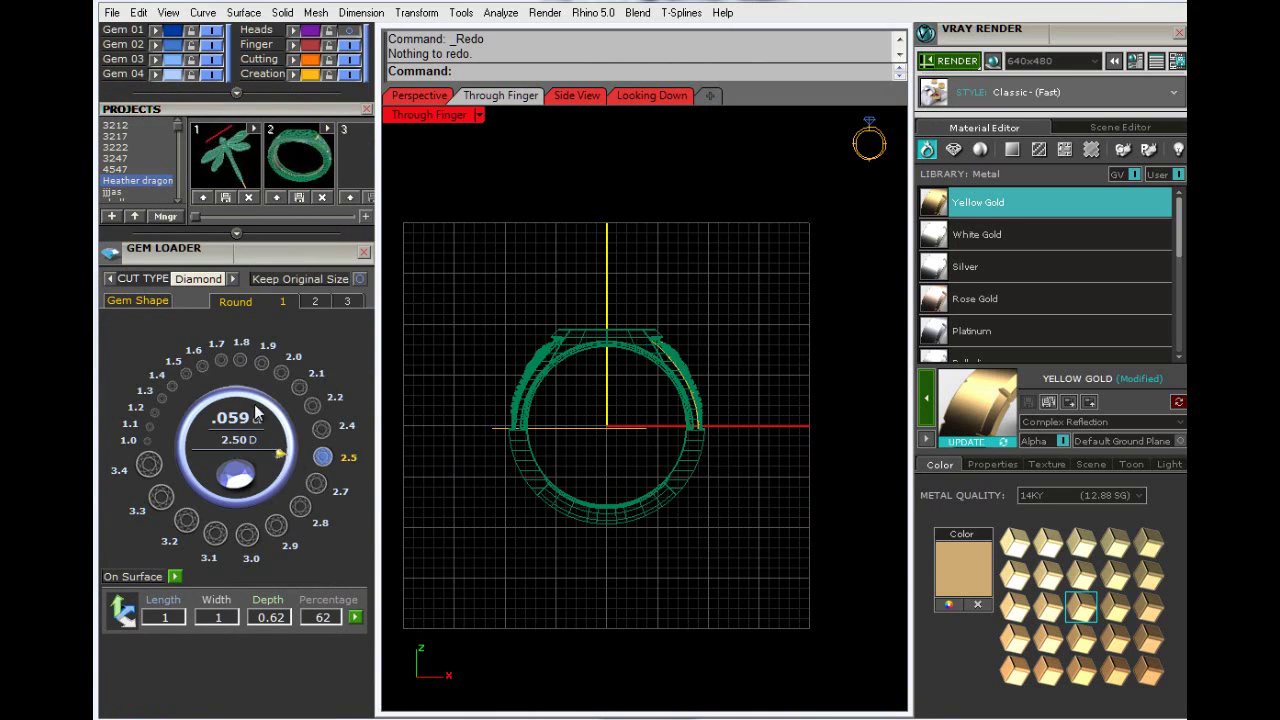
scroll(330, 470, down, 1)
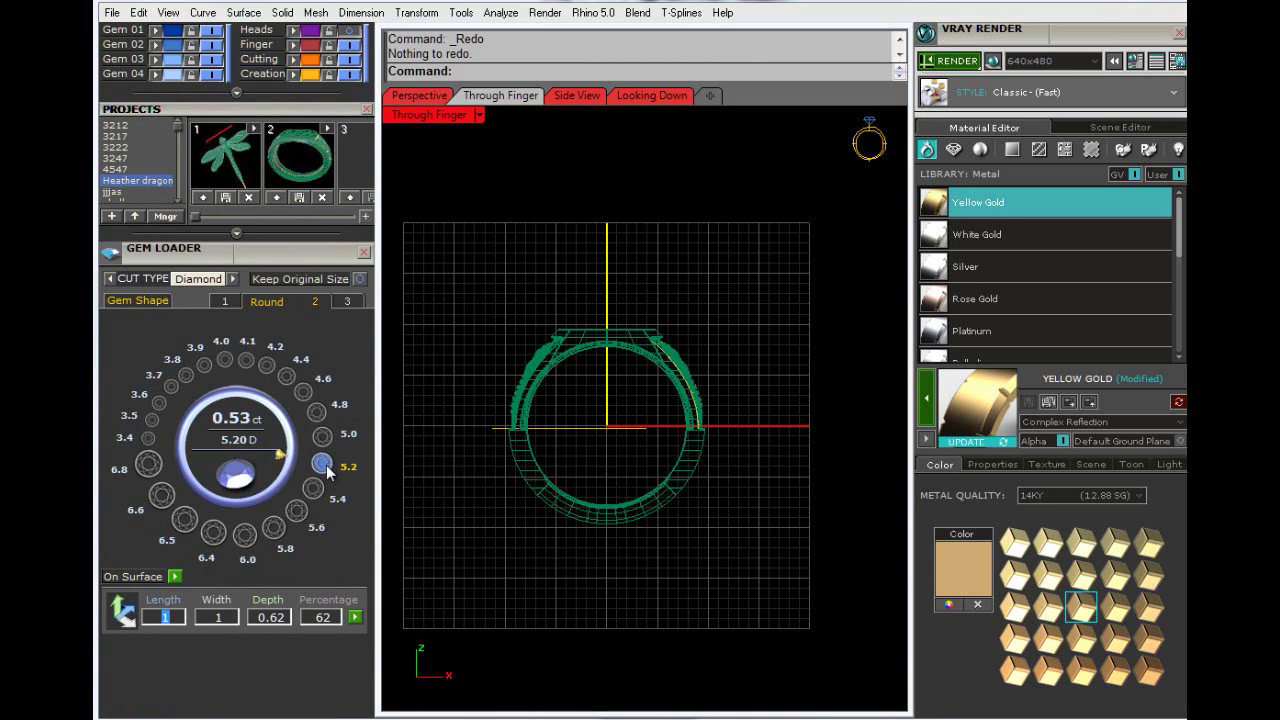
scroll(334, 460, up, 1)
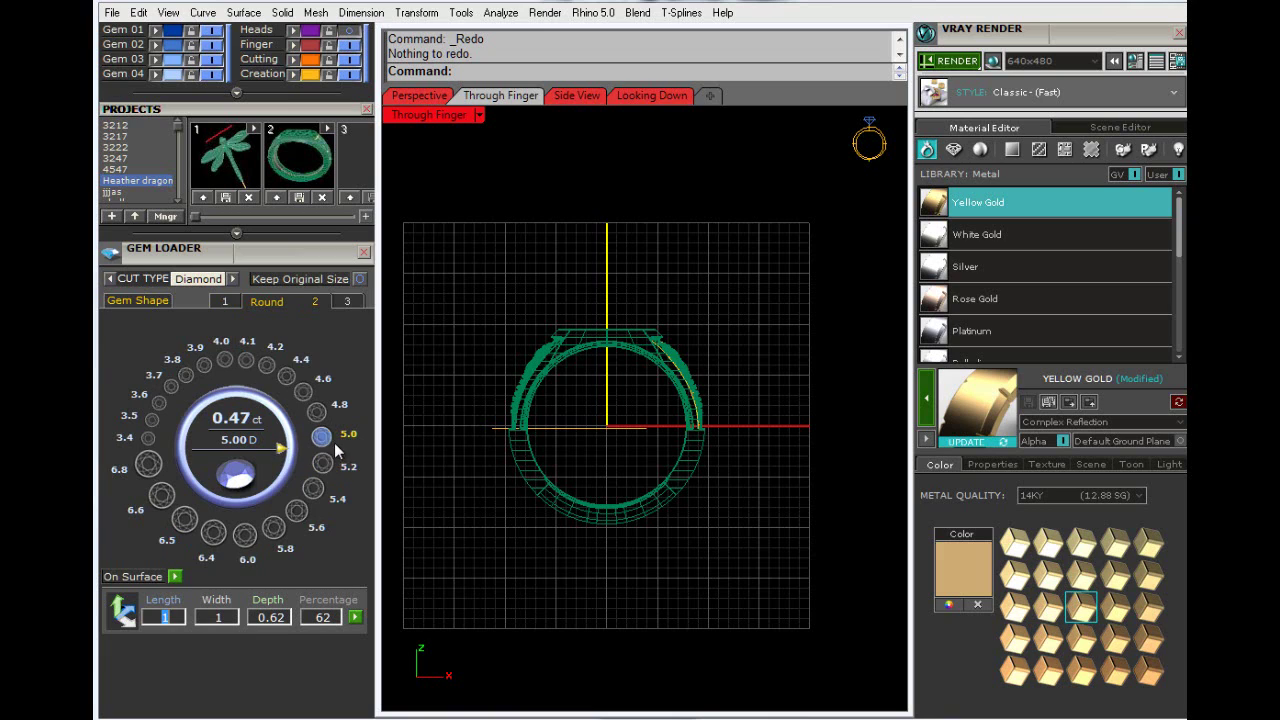
click(322, 464)
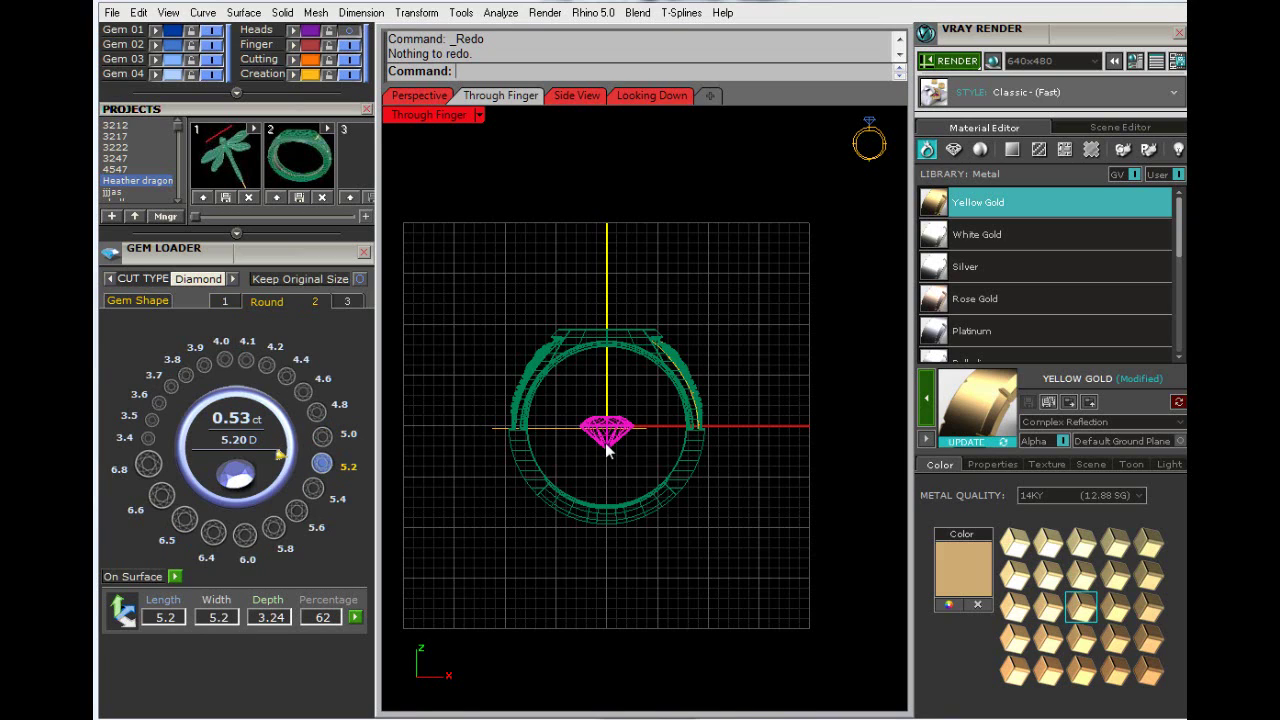
Step: Raise the diamond straight up until its tip sits just inside the ring's top opening
drag(607, 443, 624, 327)
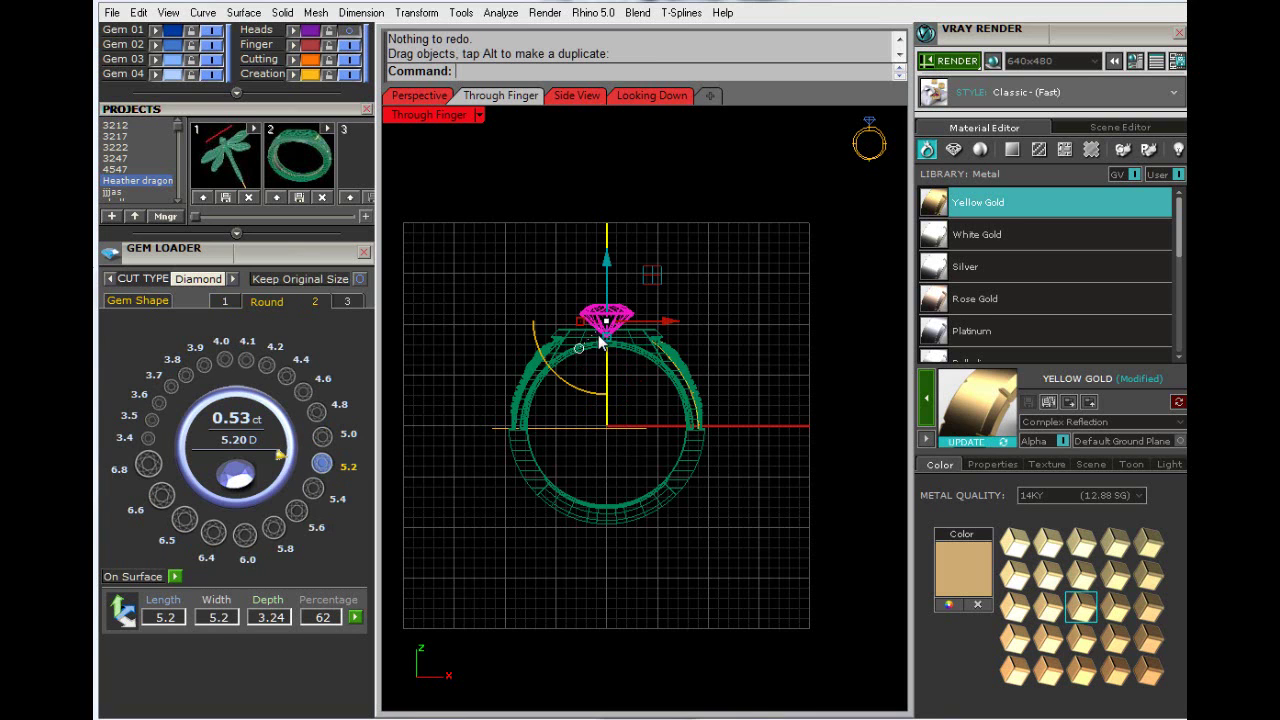
scroll(602, 345, up, 5)
click(659, 493)
scroll(623, 400, down, 3)
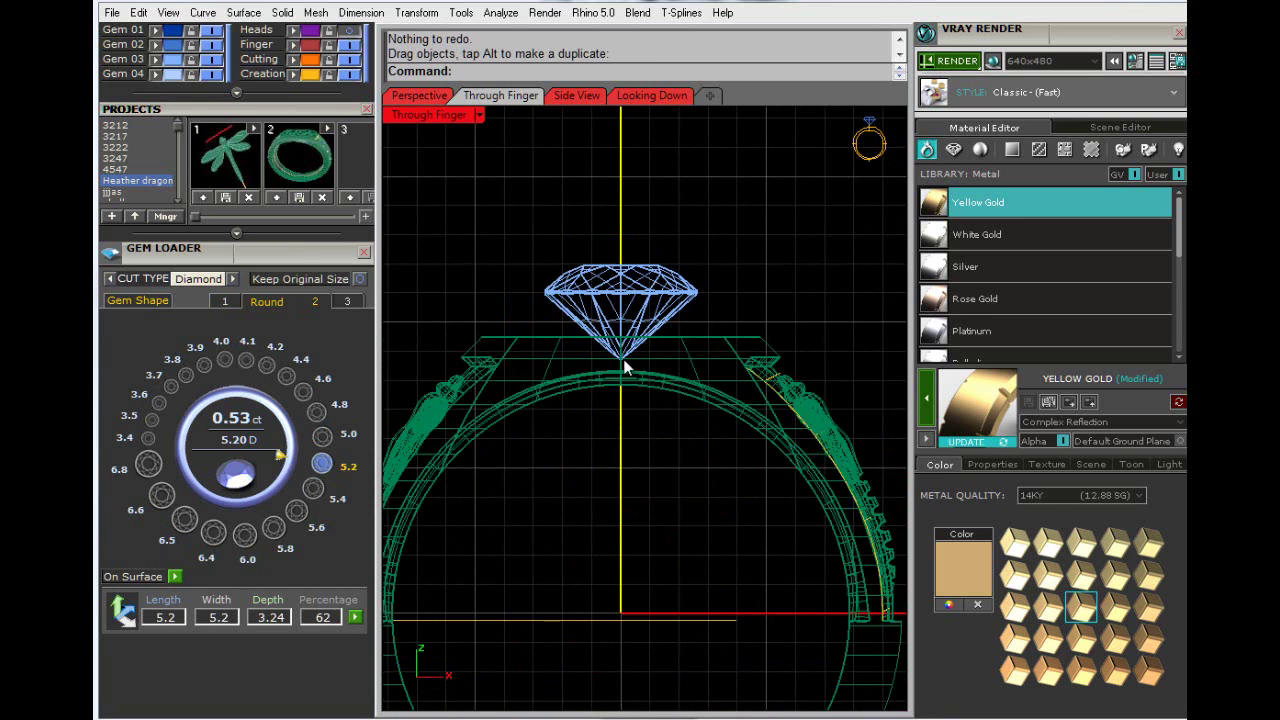
scroll(623, 400, up, 5)
scroll(625, 360, down, 3)
Step: Build a bezel around the diamond with Bezel Builder and flare its base to a bezel angle of about 30.2°
click(630, 320)
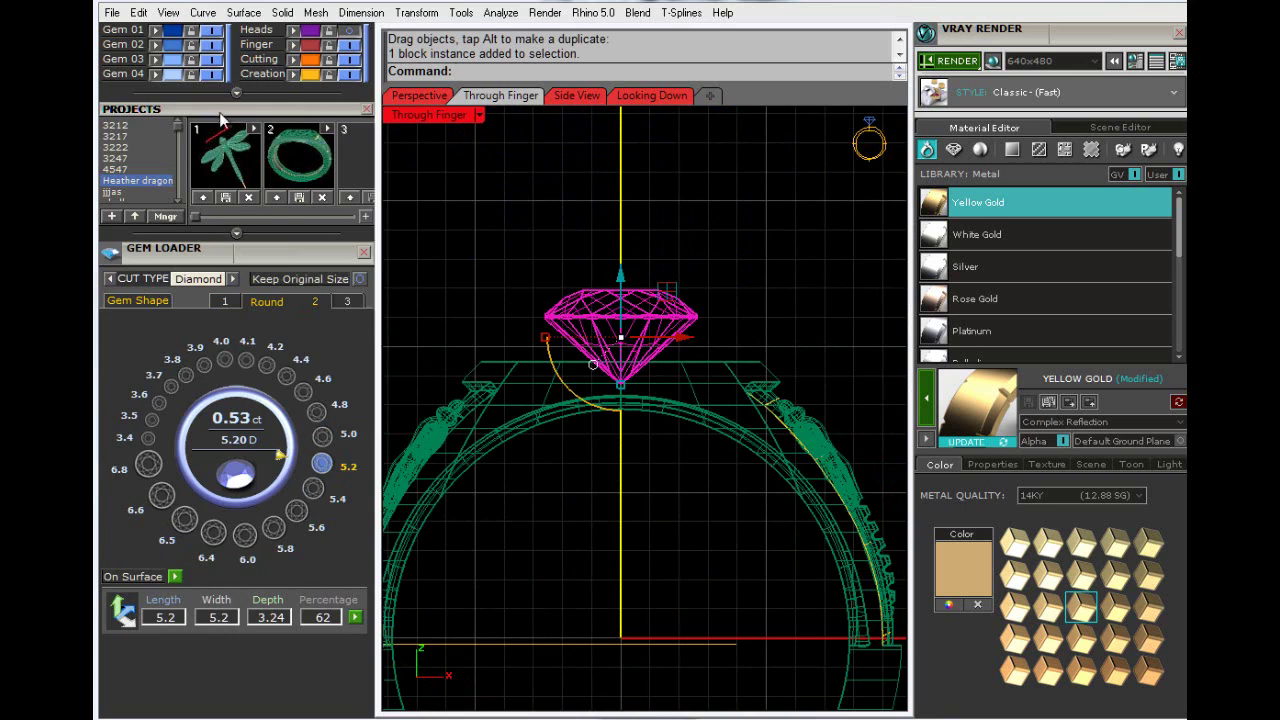
scroll(238, 355, up, 5)
scroll(207, 118, up, 5)
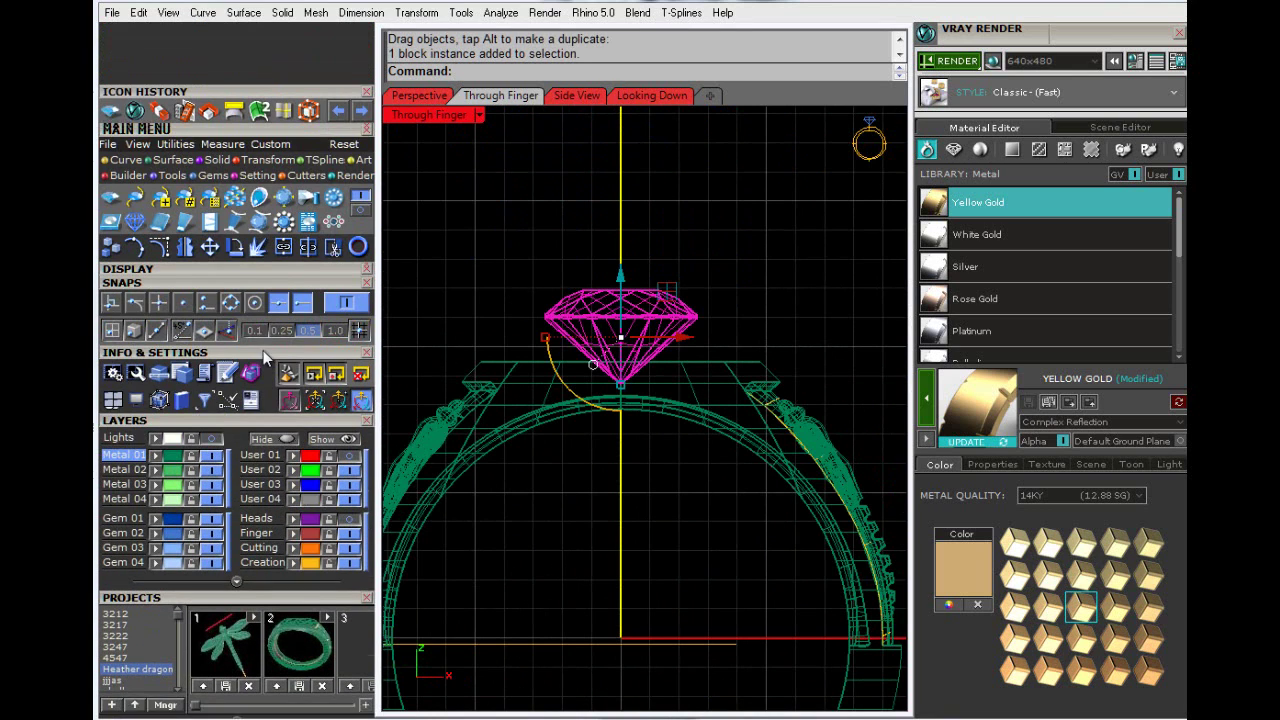
click(134, 201)
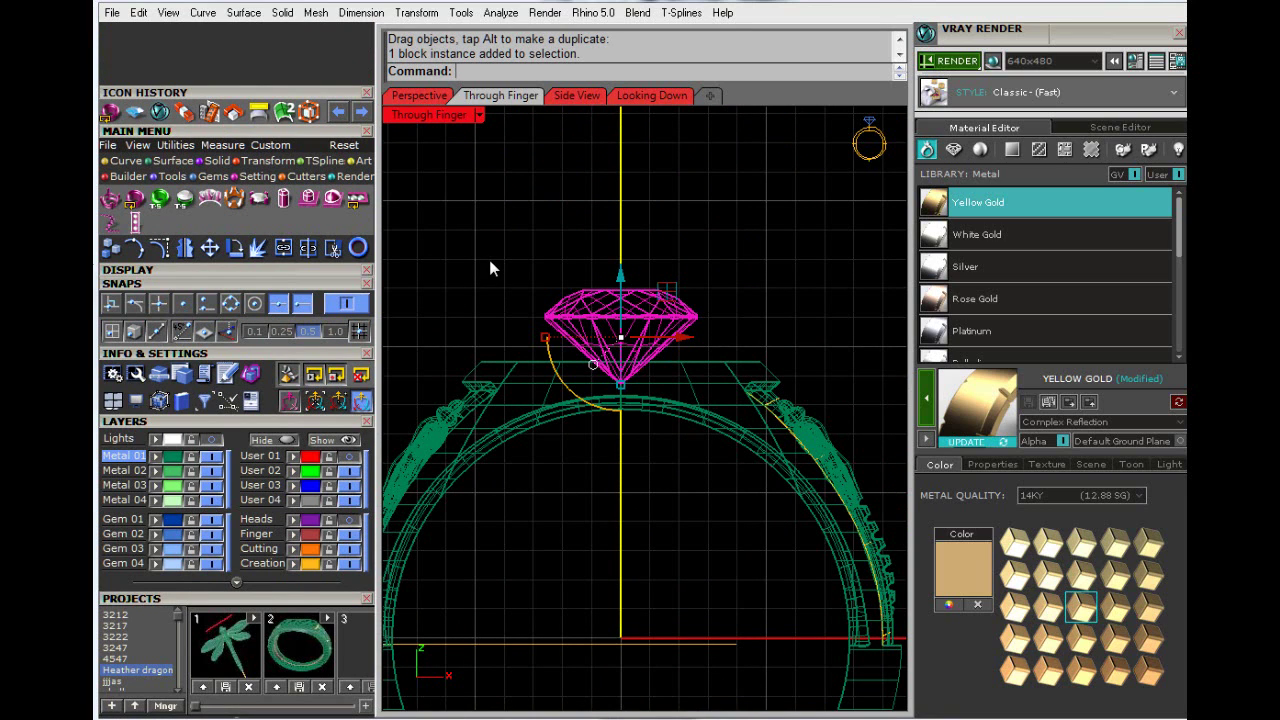
scroll(232, 570, down, 1)
drag(230, 565, 251, 210)
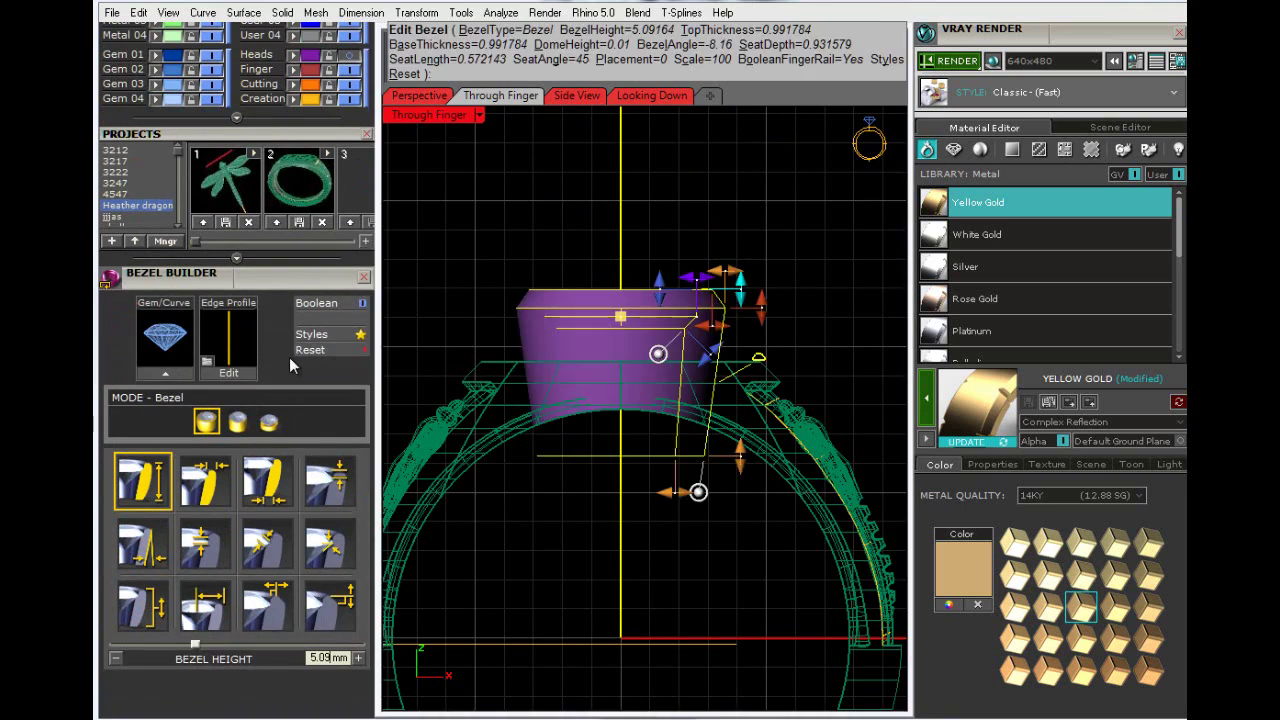
drag(698, 492, 829, 487)
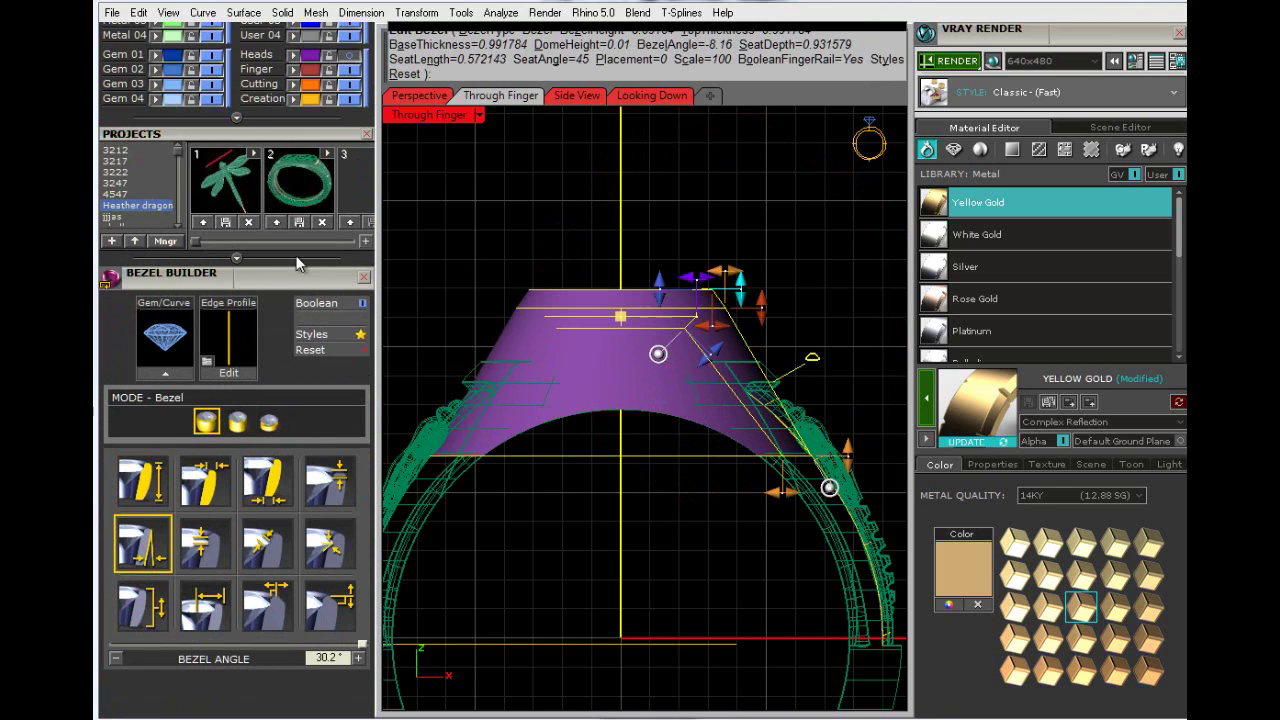
Step: Finish the bezel with a seat depth of about 0.47 mm and a dome height of about 0.2 mm
double_click(430, 115)
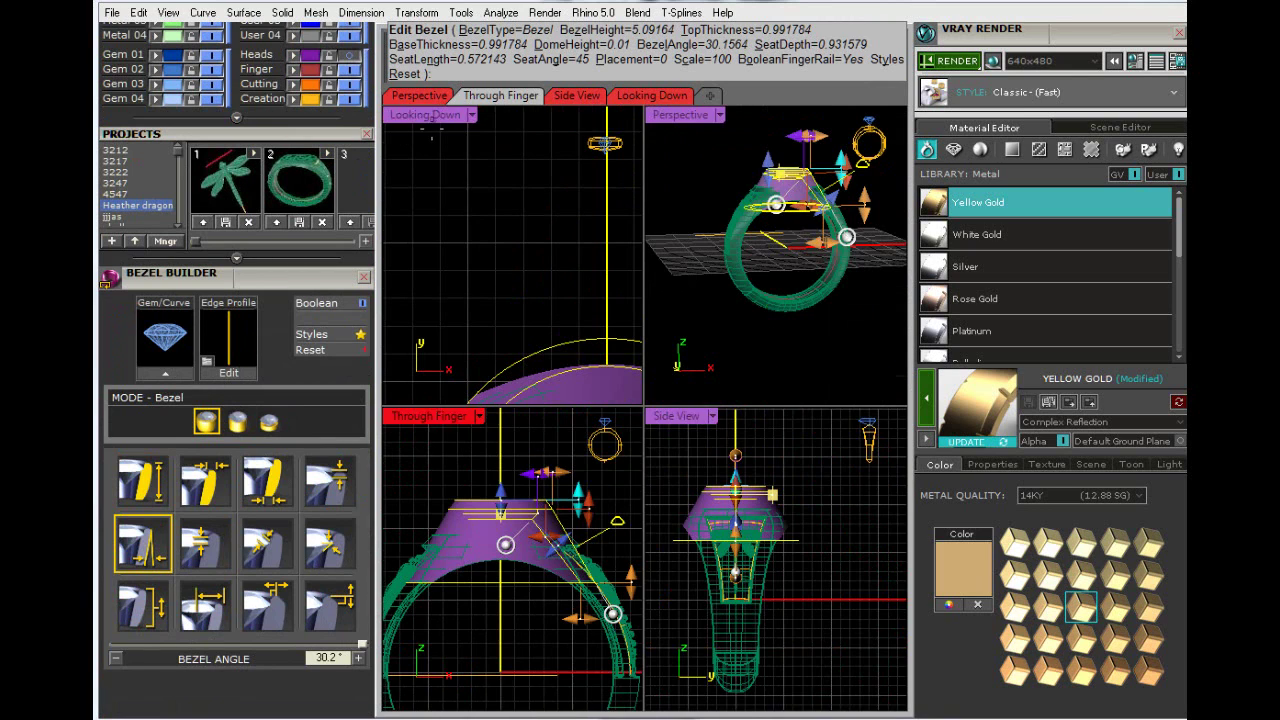
click(669, 120)
double_click(669, 120)
right_drag(580, 189, 677, 232)
scroll(668, 228, up, 14)
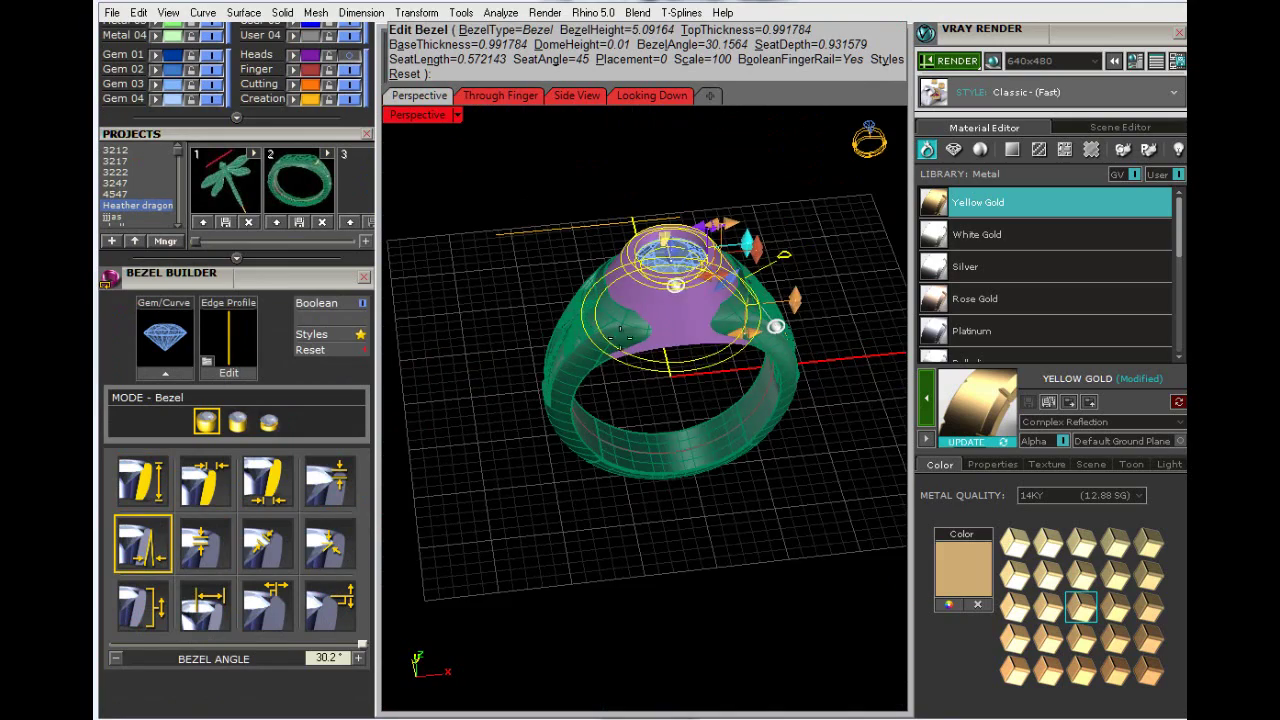
right_drag(651, 331, 645, 273)
scroll(655, 268, down, 8)
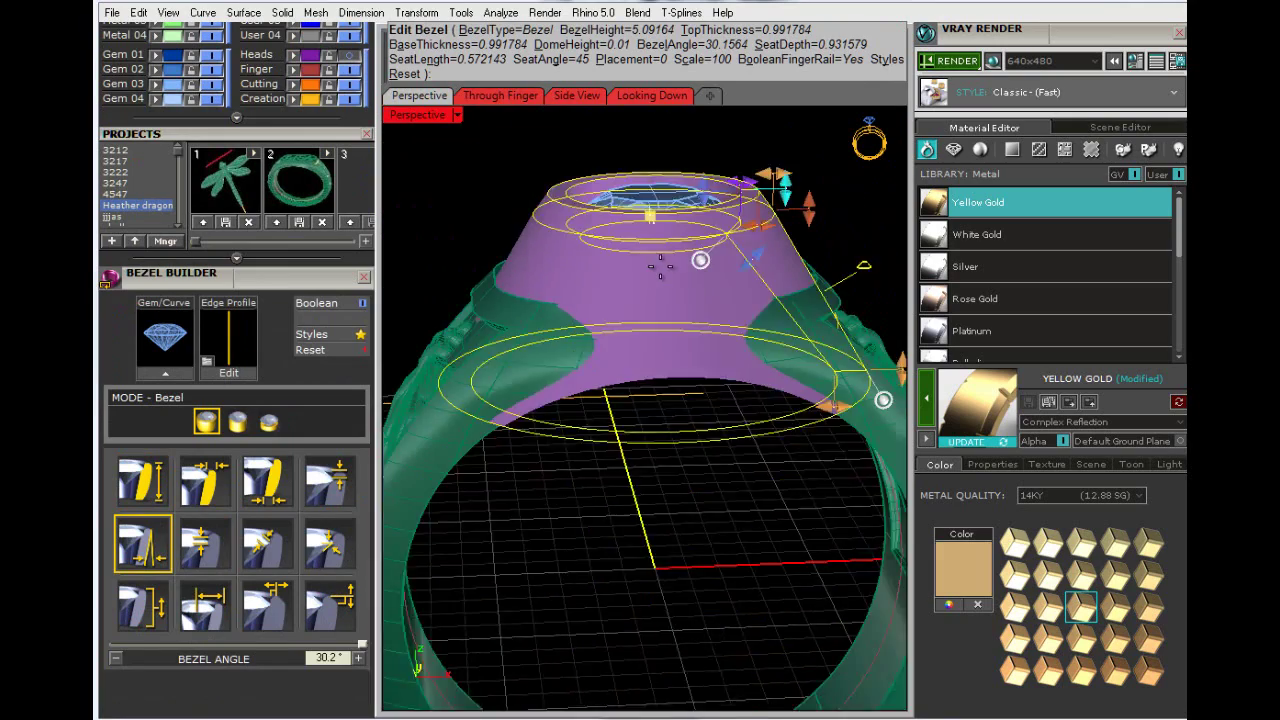
scroll(725, 240, up, 8)
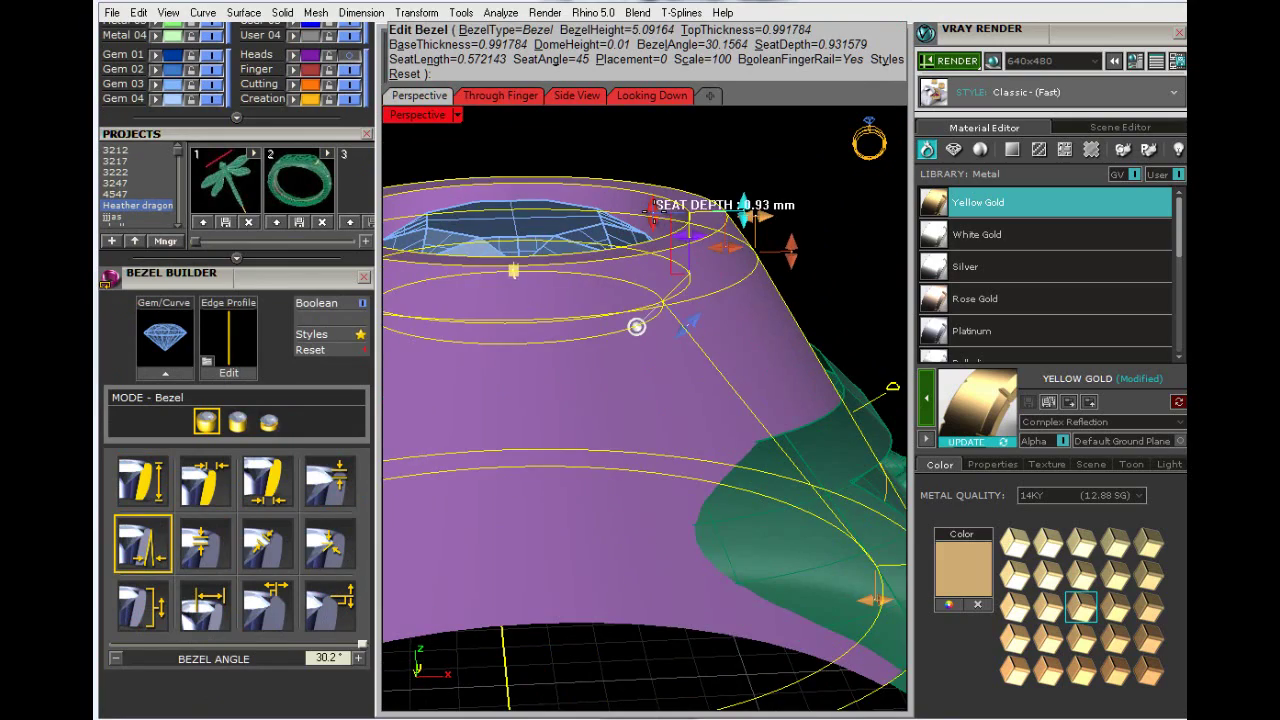
drag(654, 214, 665, 240)
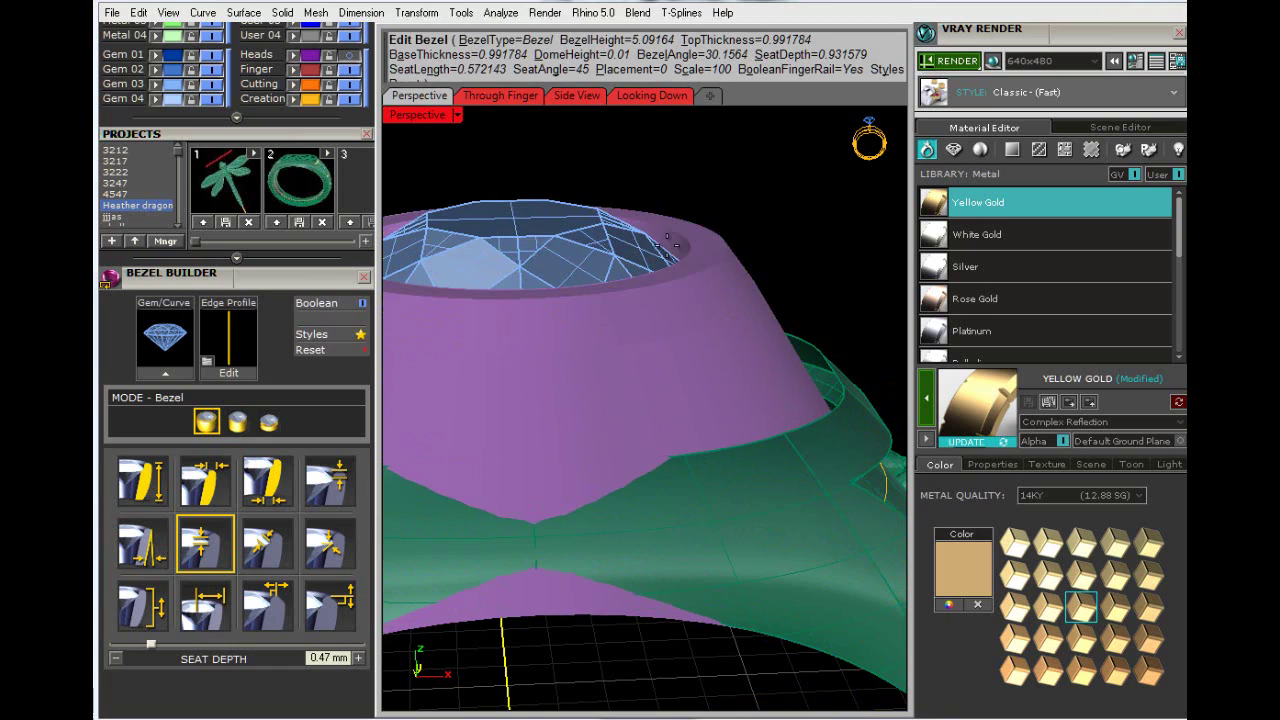
mouse_move(742, 240)
mouse_down()
mouse_move(741, 213)
mouse_move(742, 230)
mouse_up()
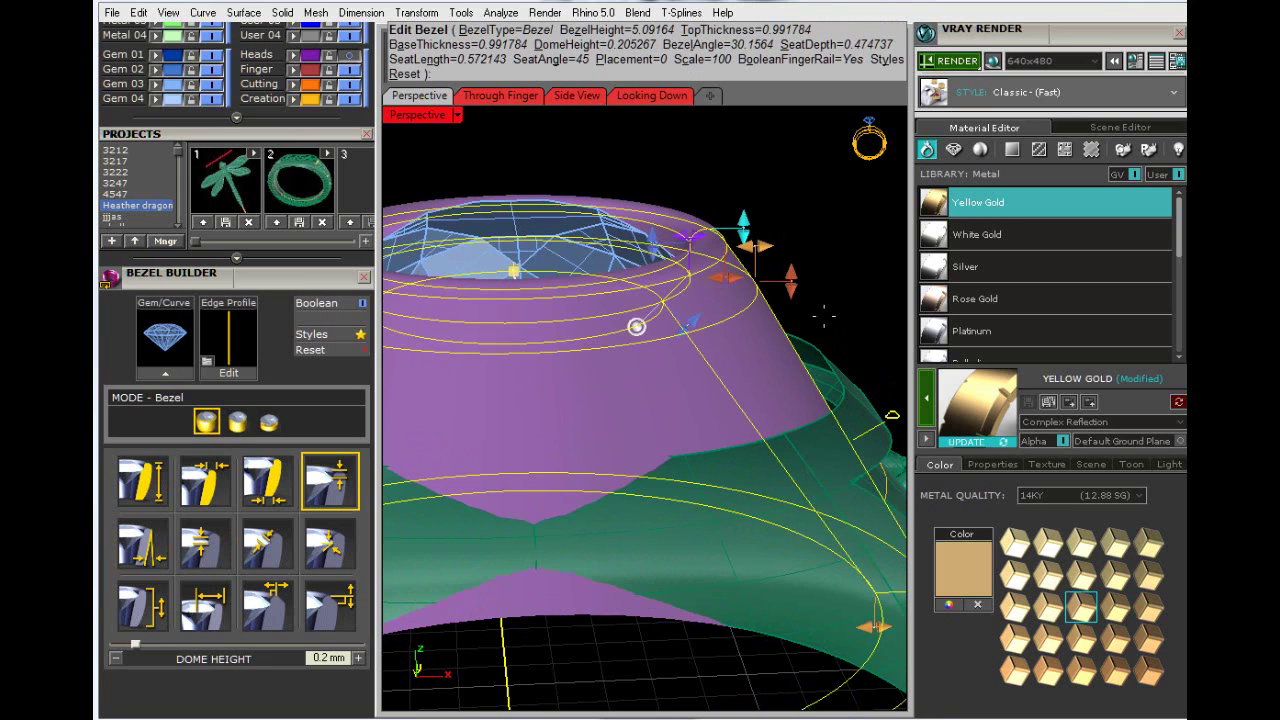
right_click(818, 246)
scroll(769, 289, down, 4)
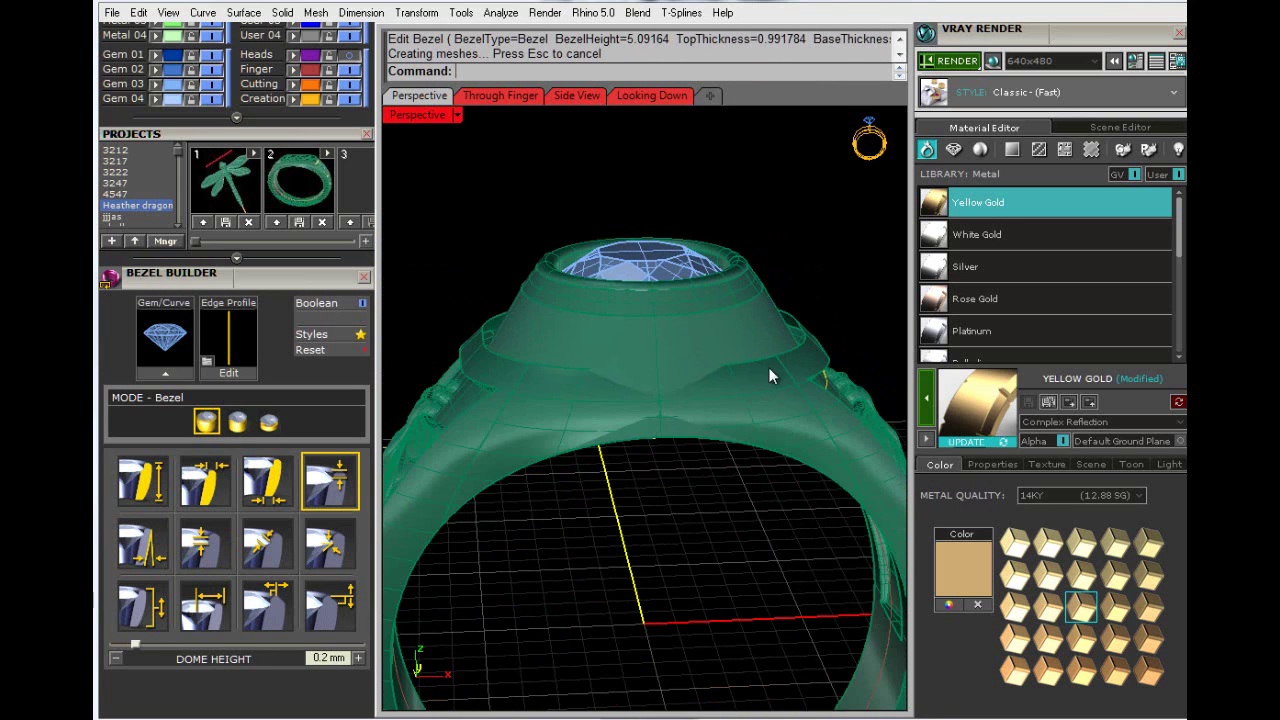
Step: Move the whole bezel to the blue User 03 layer
right_drag(680, 392, 663, 414)
scroll(650, 380, up, 5)
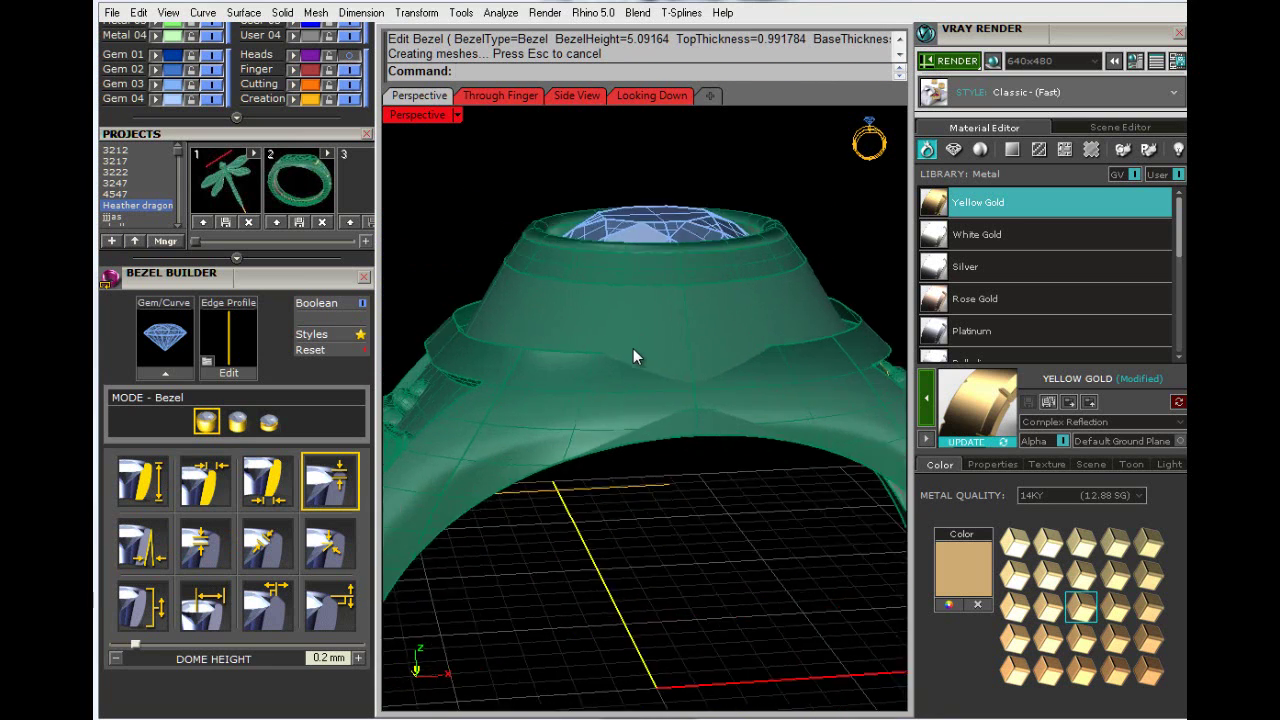
click(639, 317)
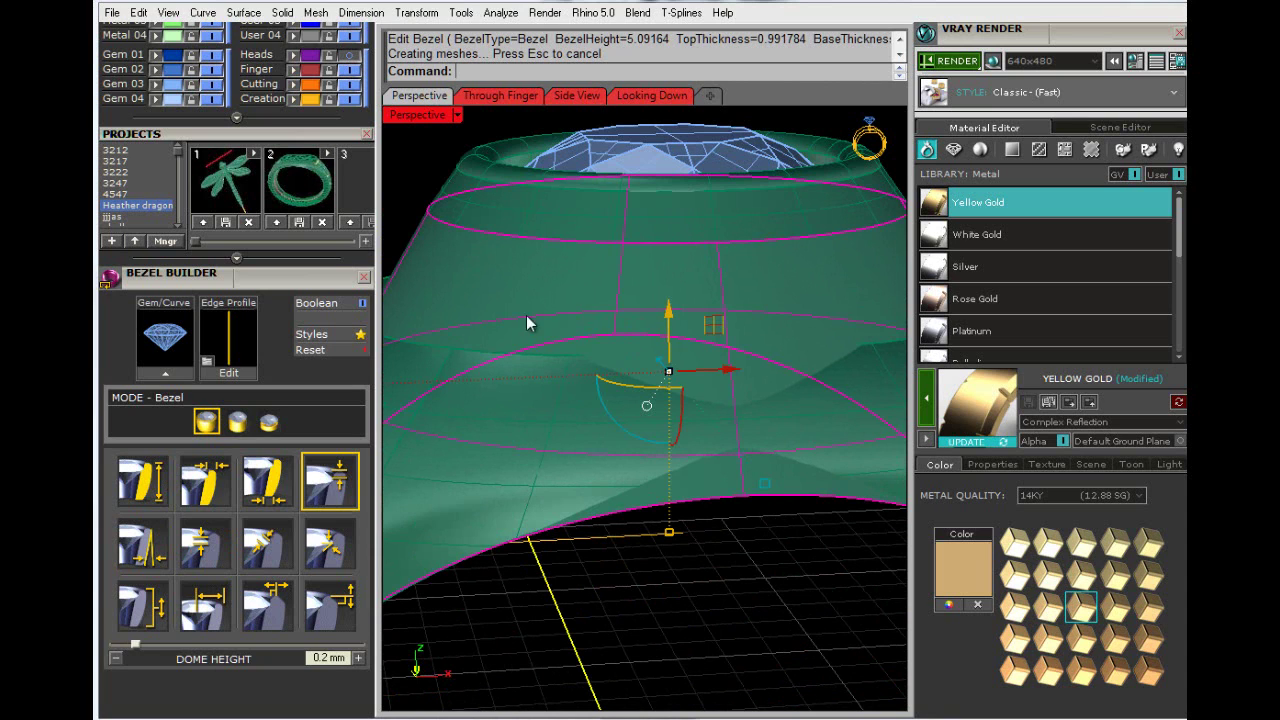
click(403, 166)
click(494, 321)
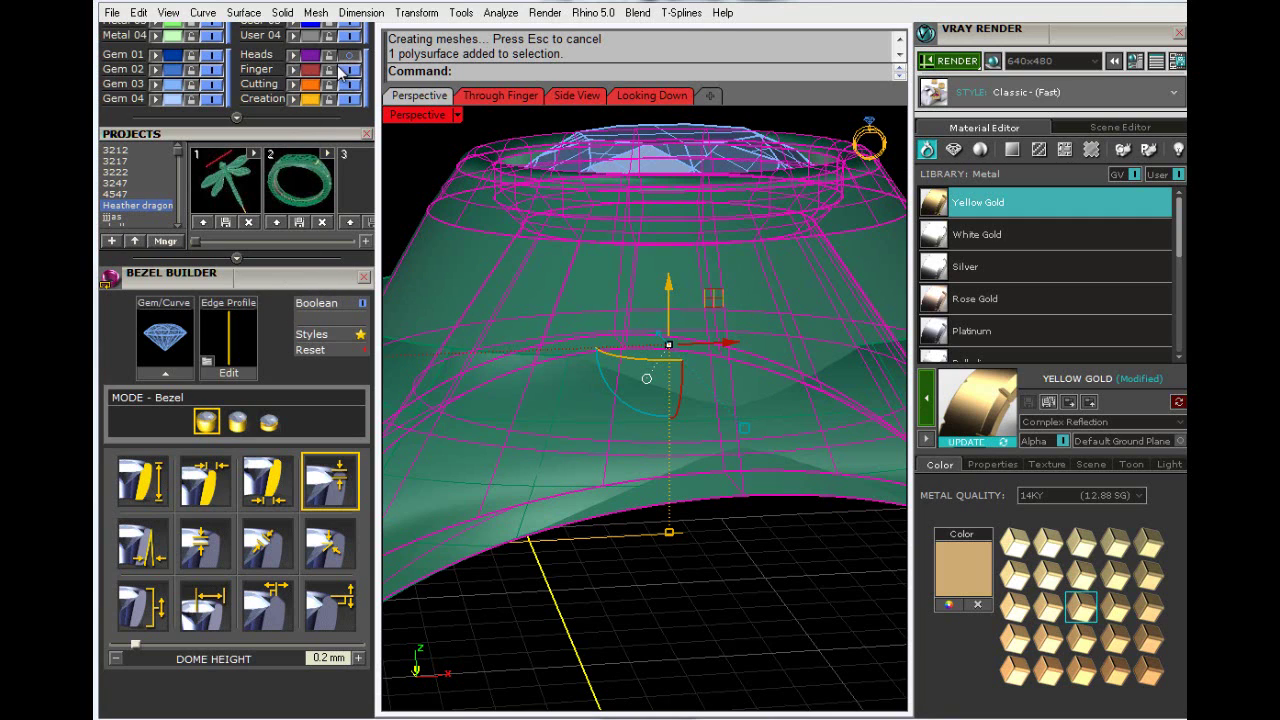
scroll(280, 140, up, 3)
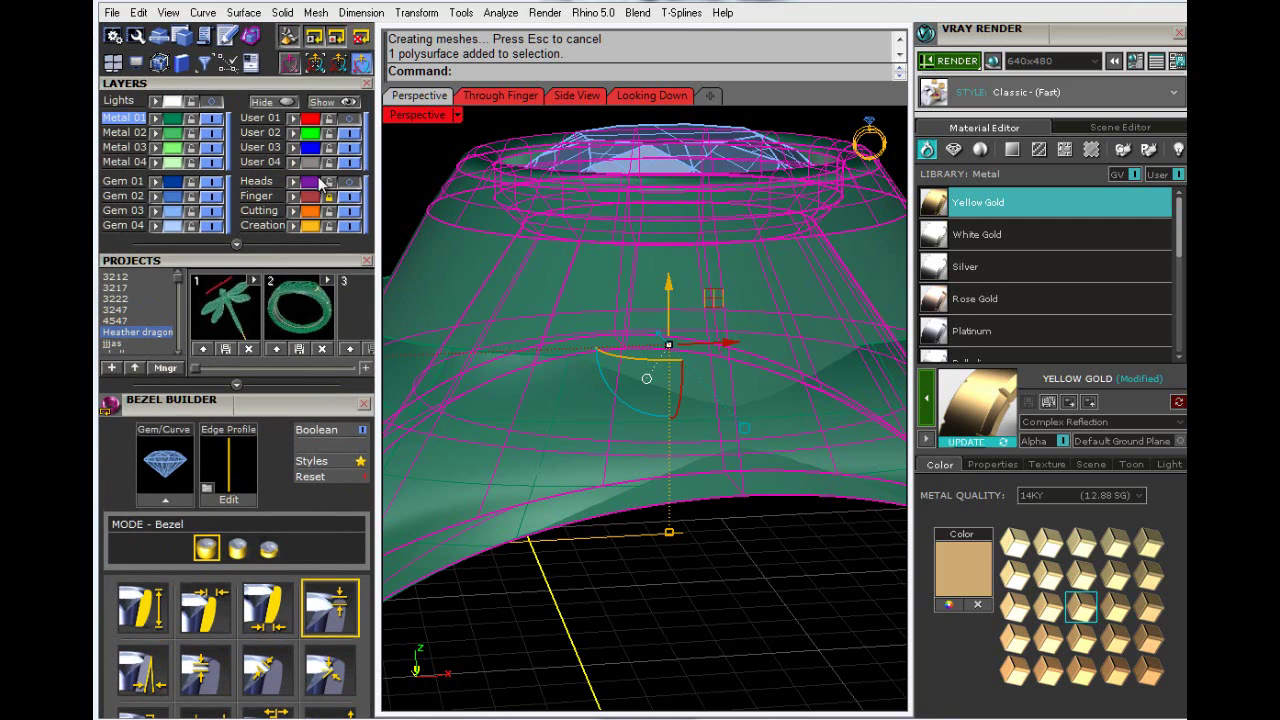
Step: Explode the blue bezel into separate surfaces and delete its large outer wall surface
click(586, 284)
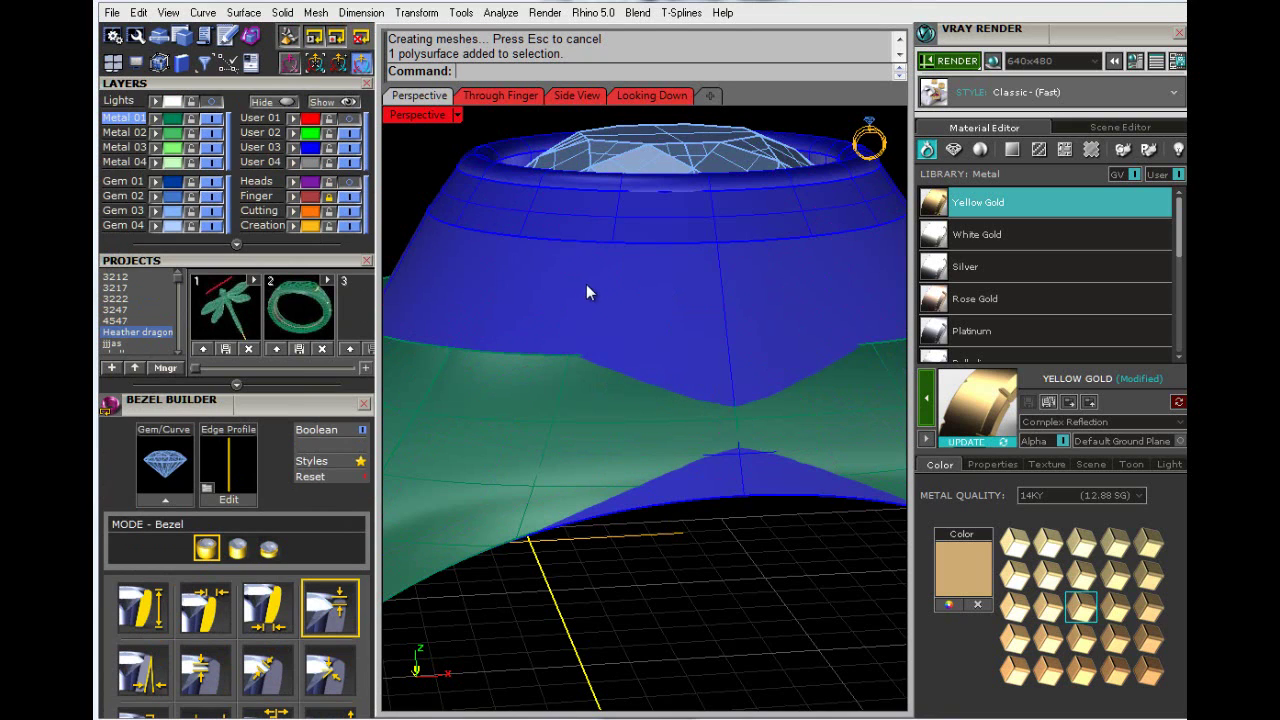
scroll(700, 343, down, 5)
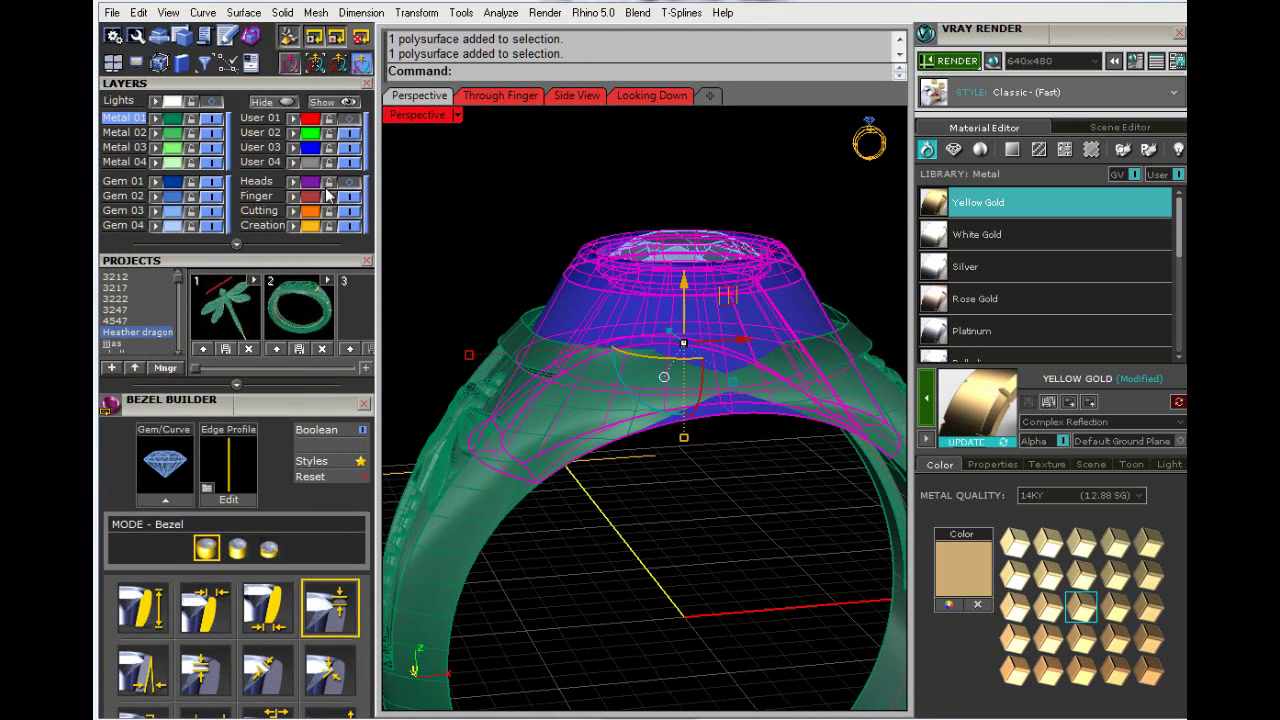
scroll(298, 257, up, 5)
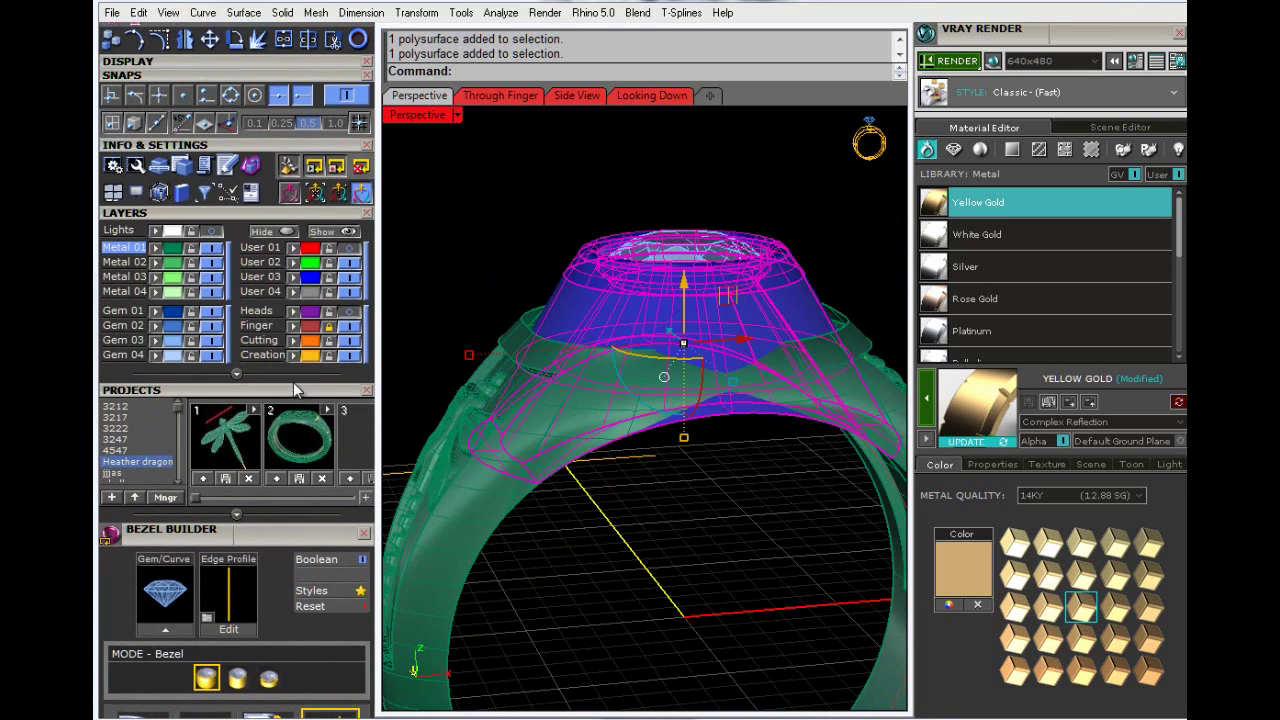
click(264, 38)
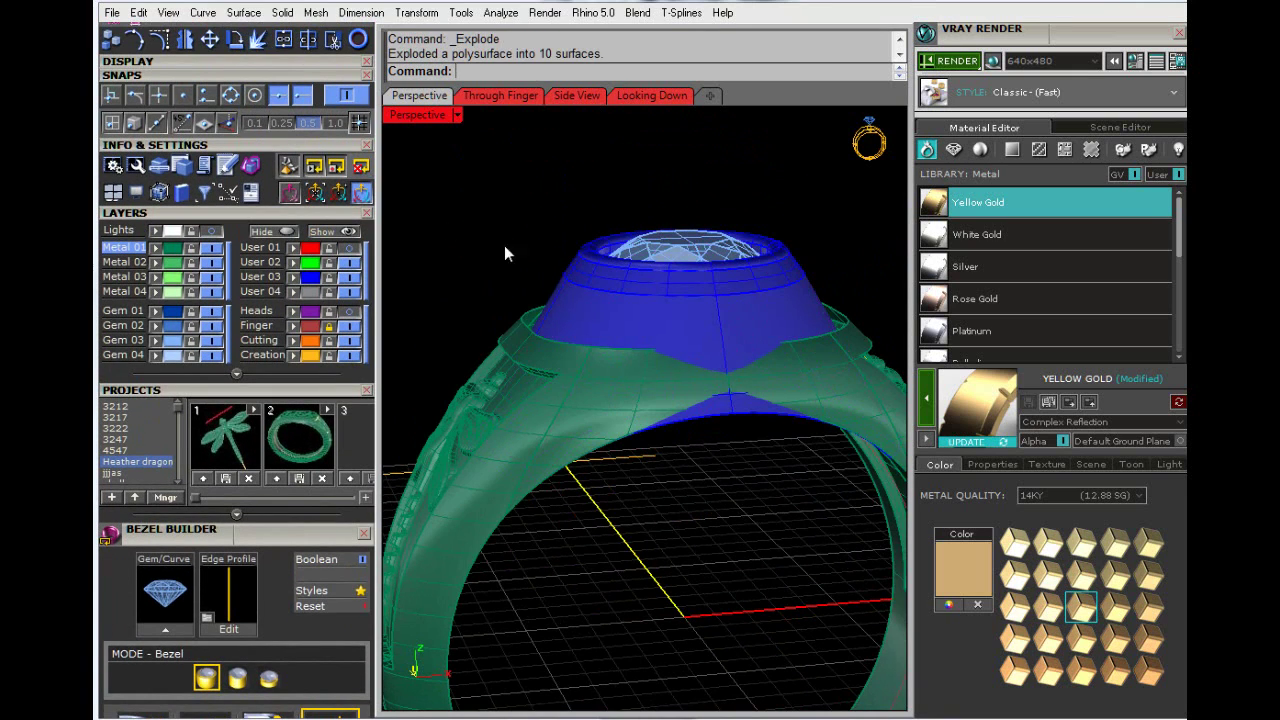
click(631, 328)
key(Delete)
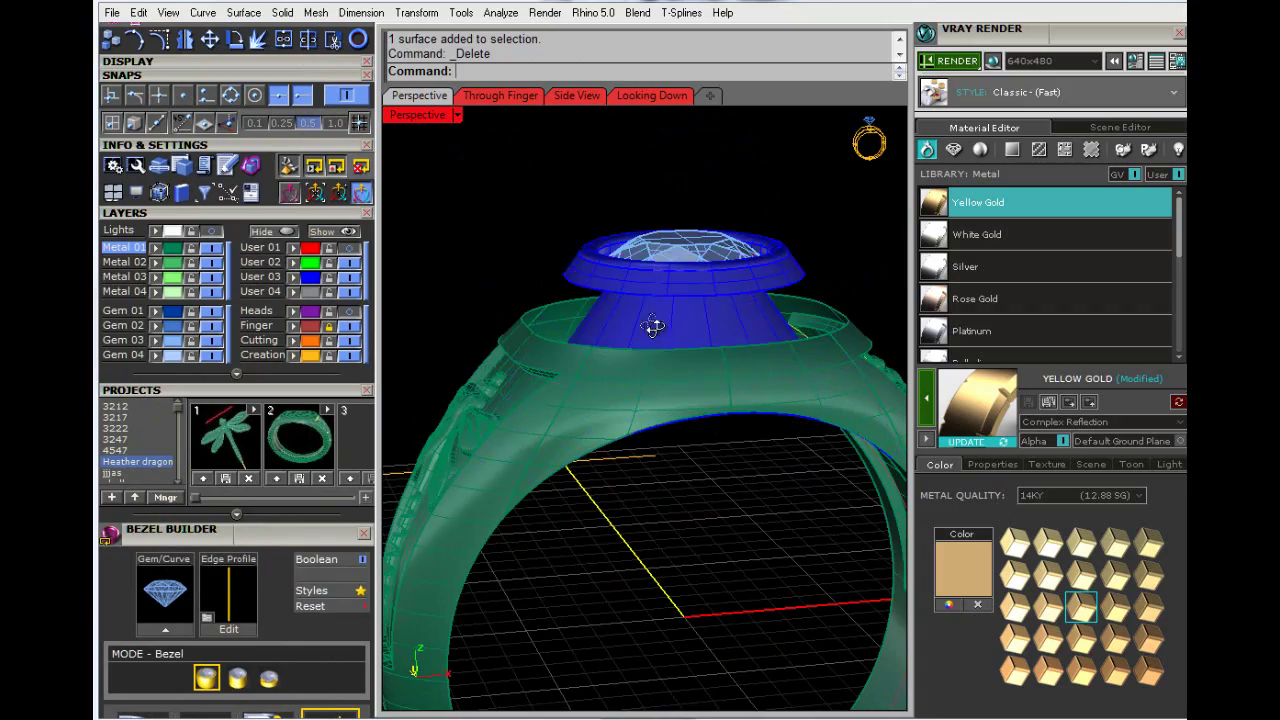
Step: Delete the blue bezel's flared lower wall and its base surface inside the band, keeping only the upper rim around the diamond
right_drag(651, 323, 622, 218)
right_drag(615, 383, 702, 403)
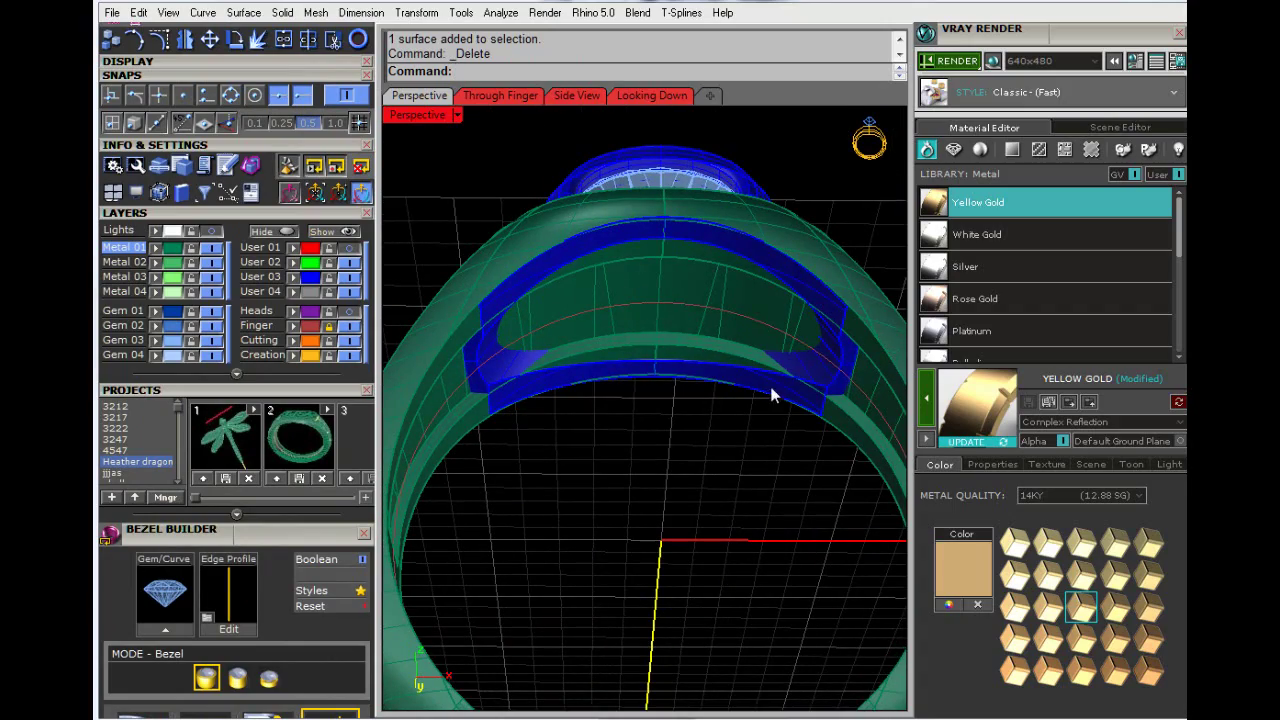
right_drag(811, 358, 750, 579)
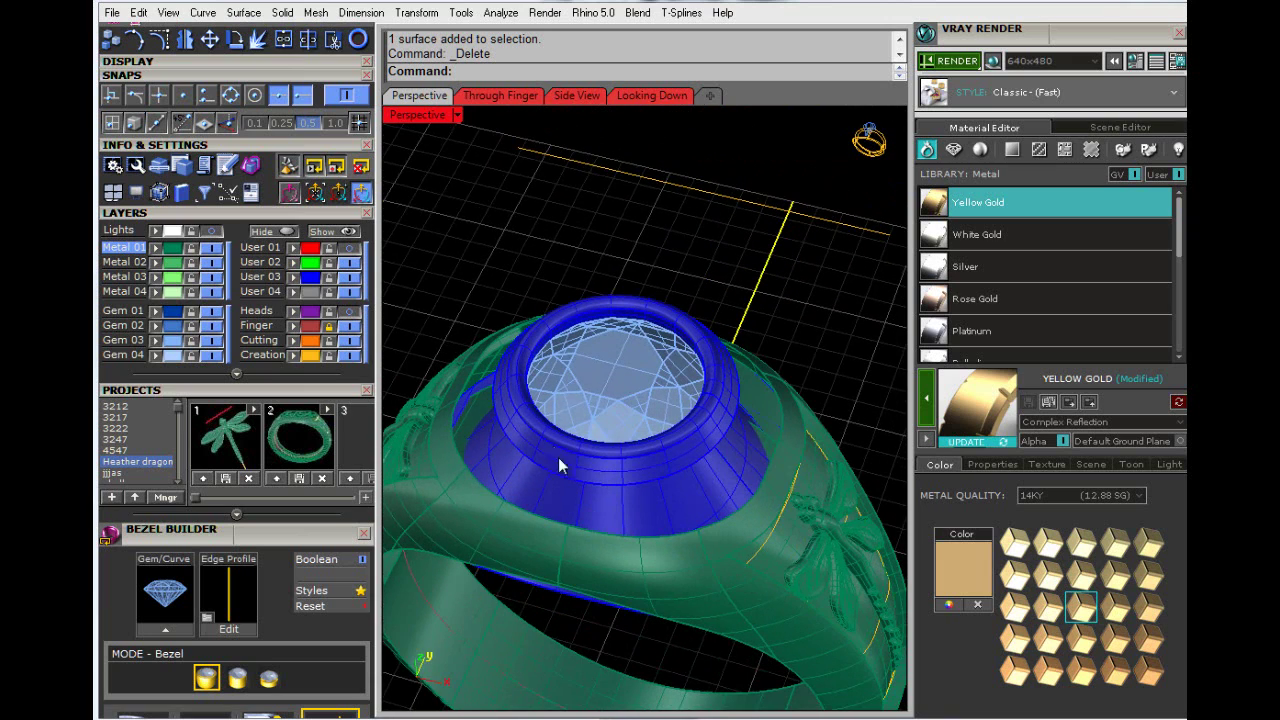
click(481, 395)
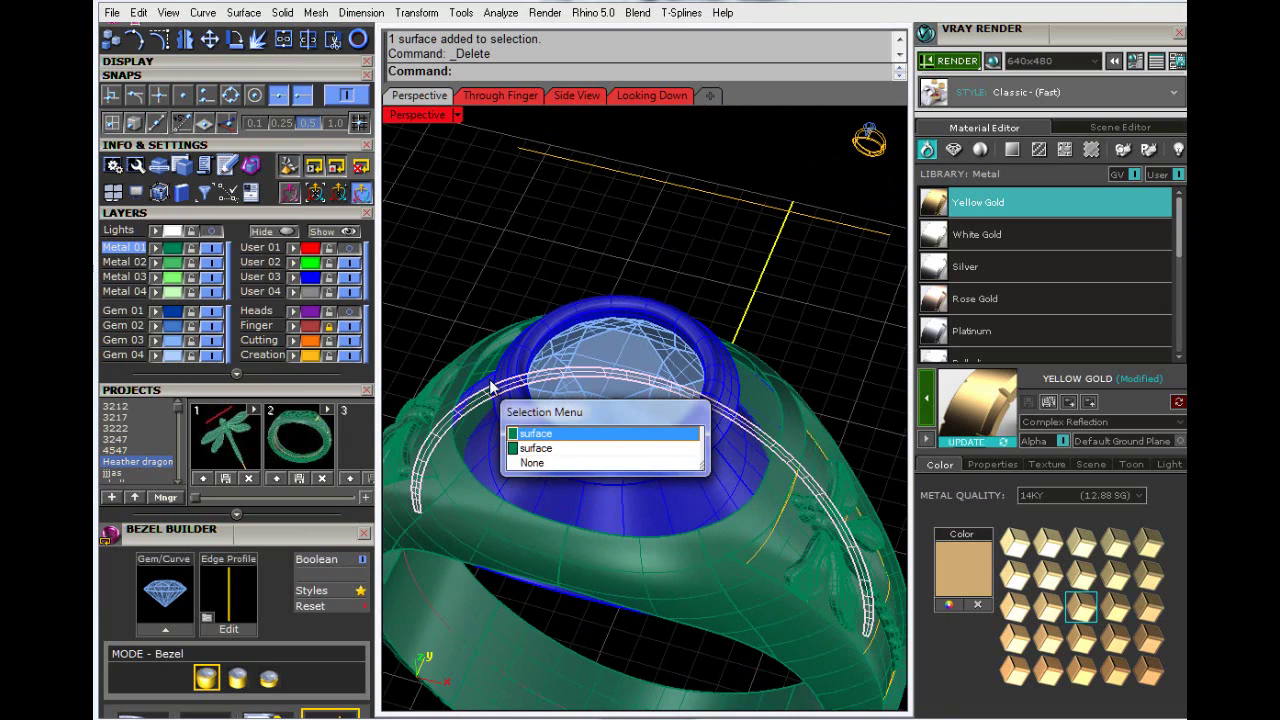
key(Return)
scroll(471, 392, up, 5)
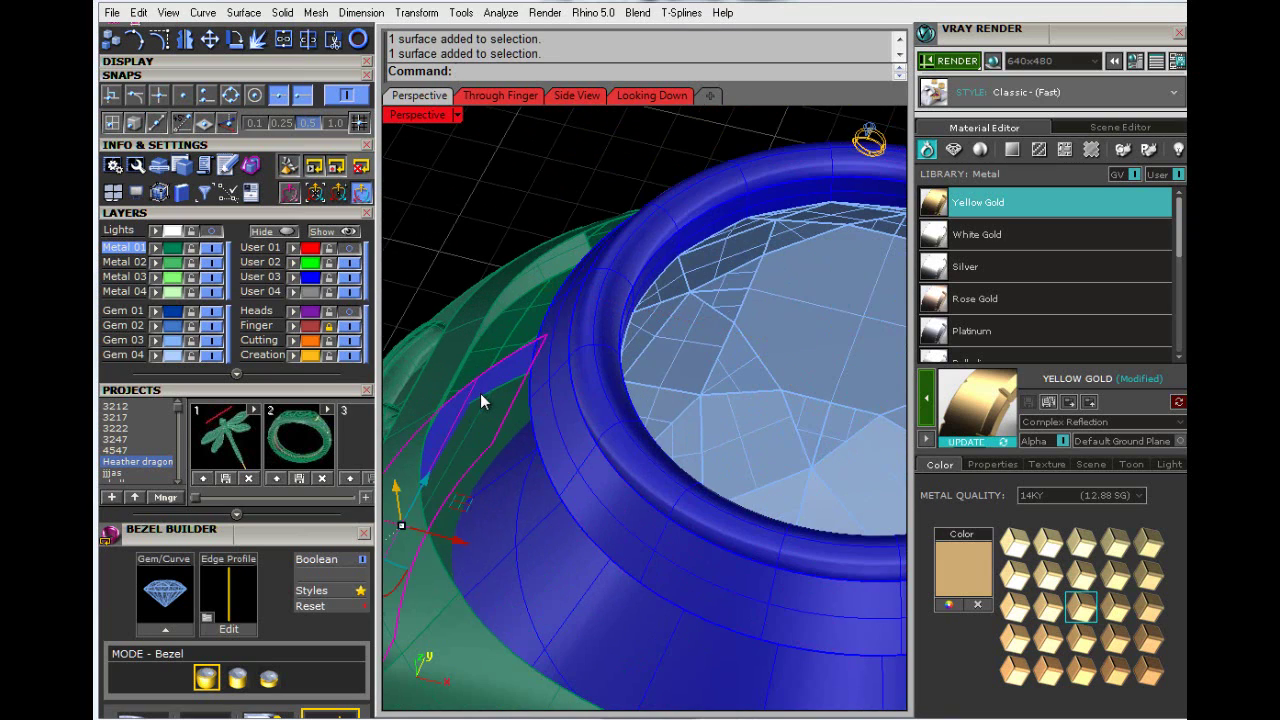
click(528, 519)
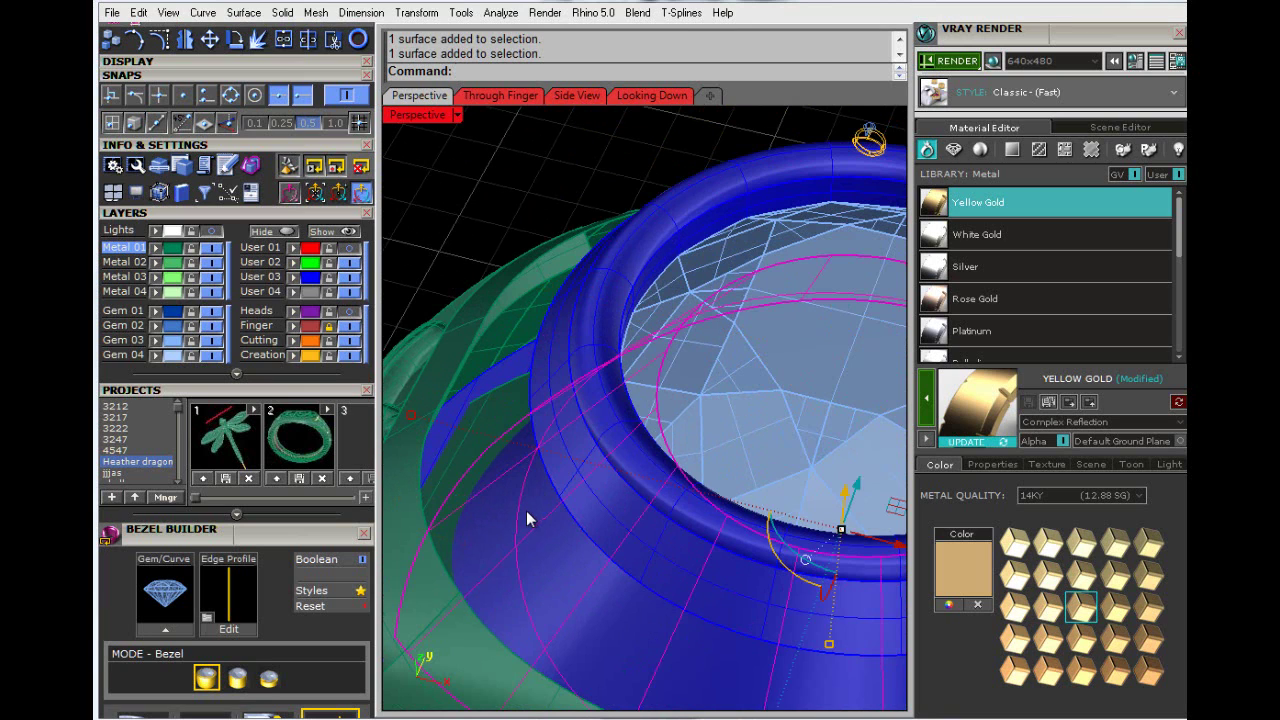
key(Delete)
right_drag(714, 352, 723, 523)
click(706, 442)
key(Delete)
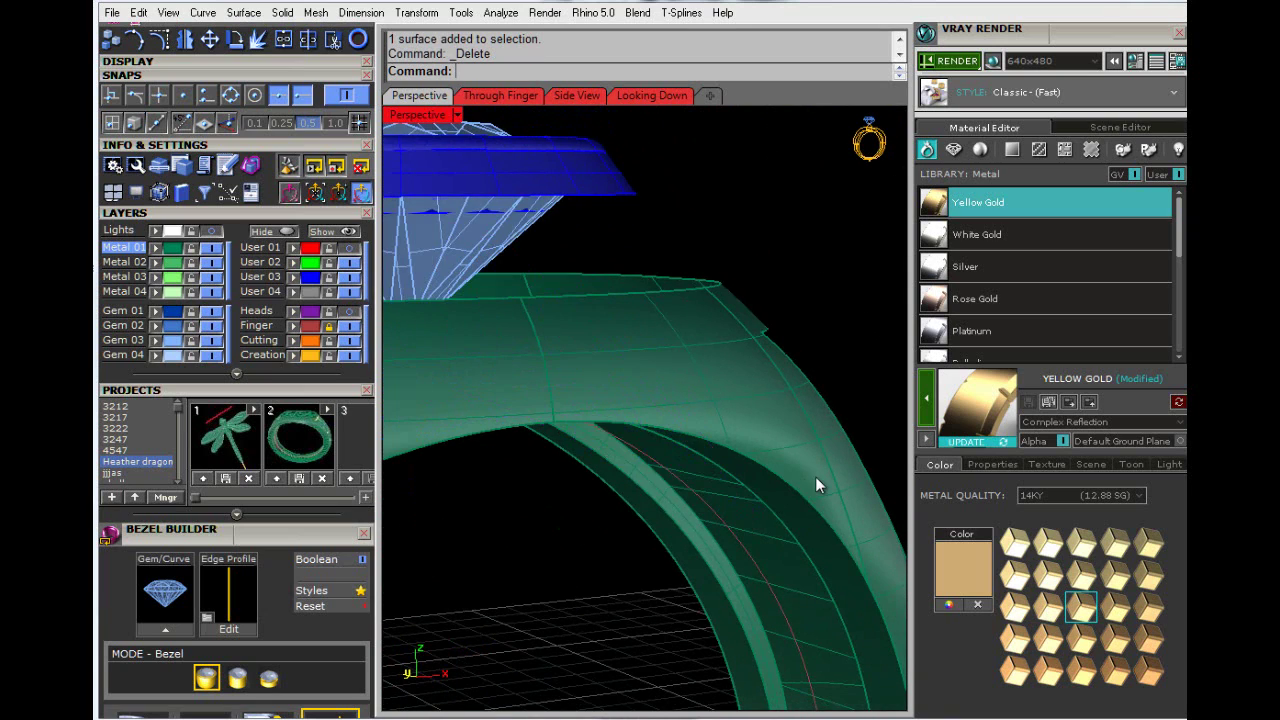
scroll(811, 479, down, 8)
right_drag(810, 479, 650, 476)
scroll(638, 464, up, 4)
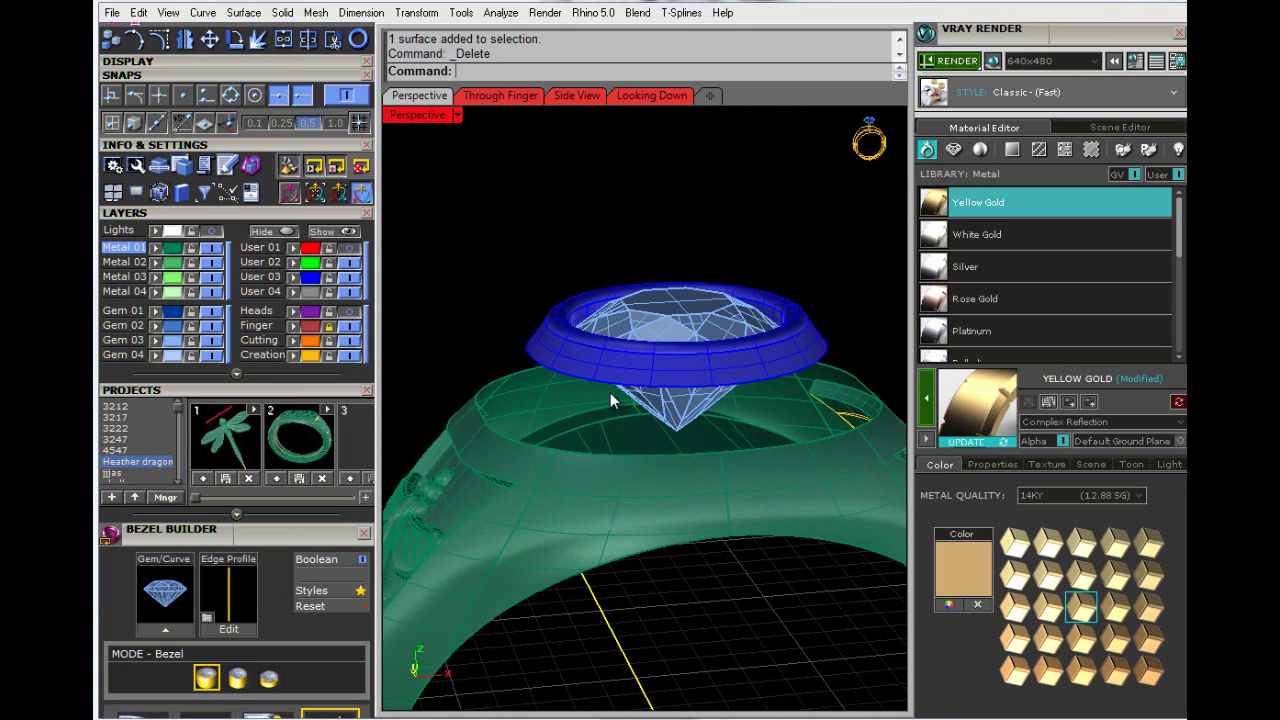
mouse_move(607, 389)
right_down()
mouse_move(617, 425)
mouse_move(608, 369)
right_up()
scroll(608, 369, down, 2)
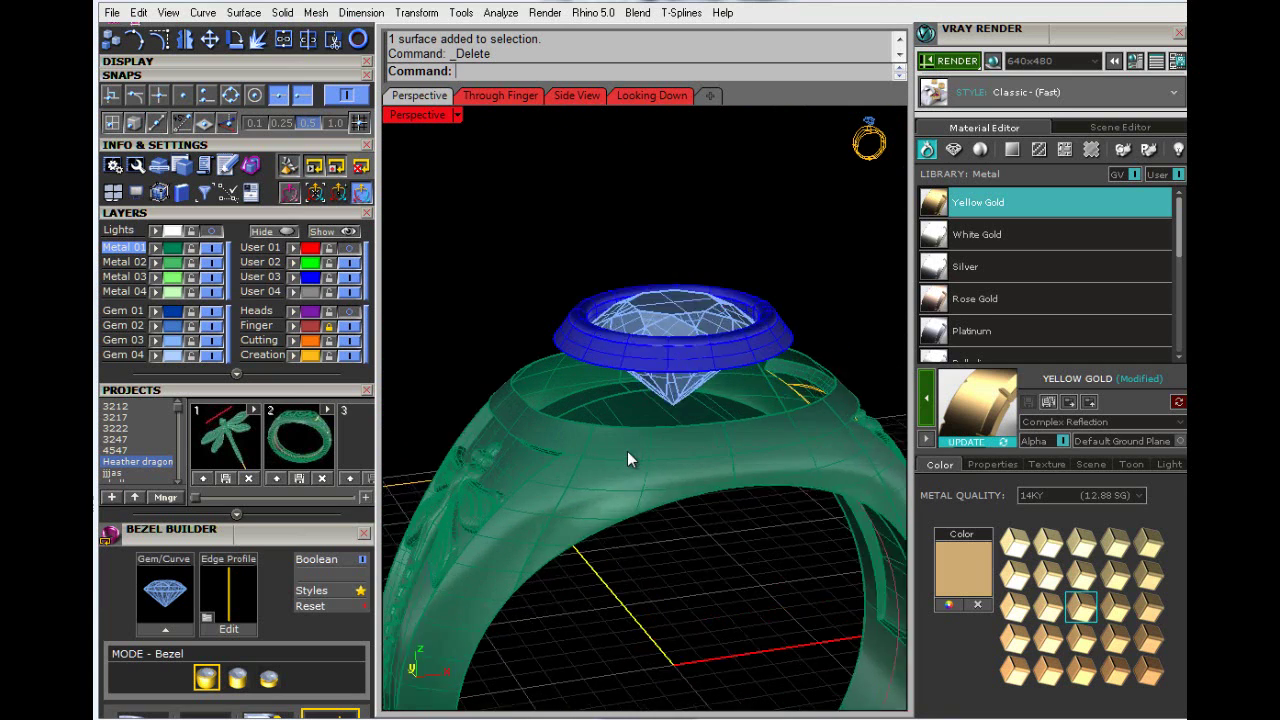
scroll(627, 451, up, 3)
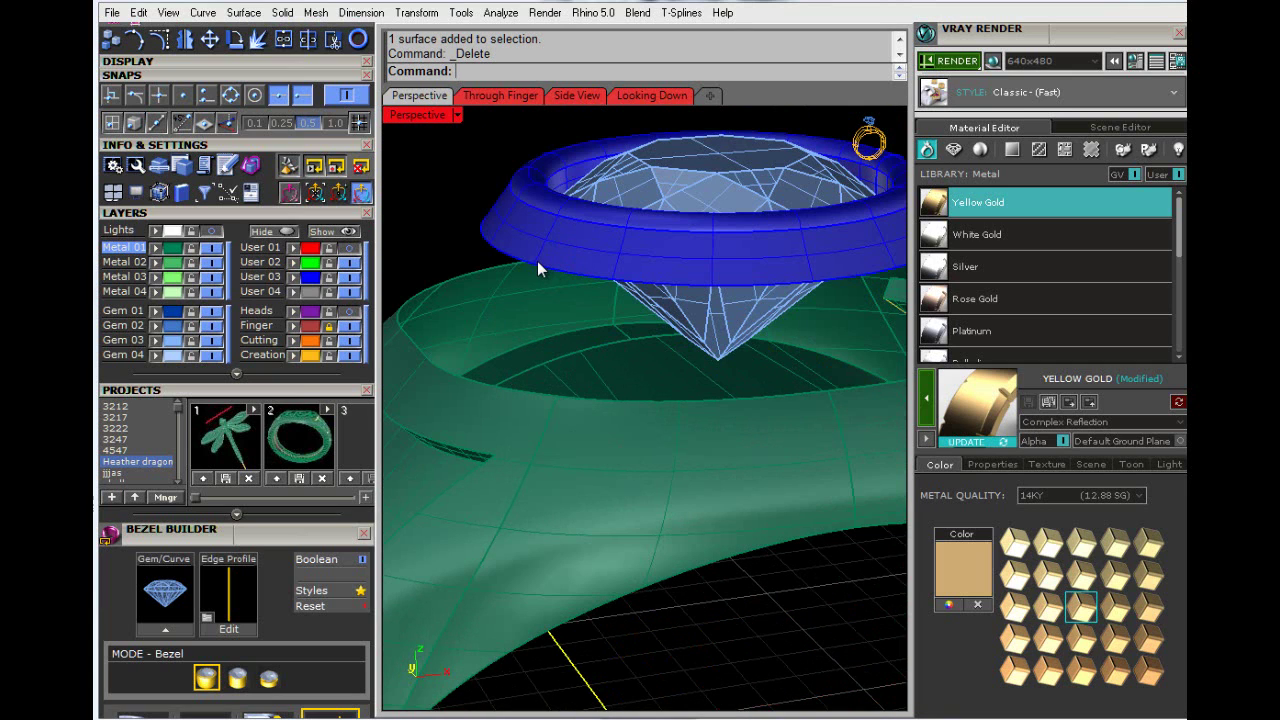
text(Blend)
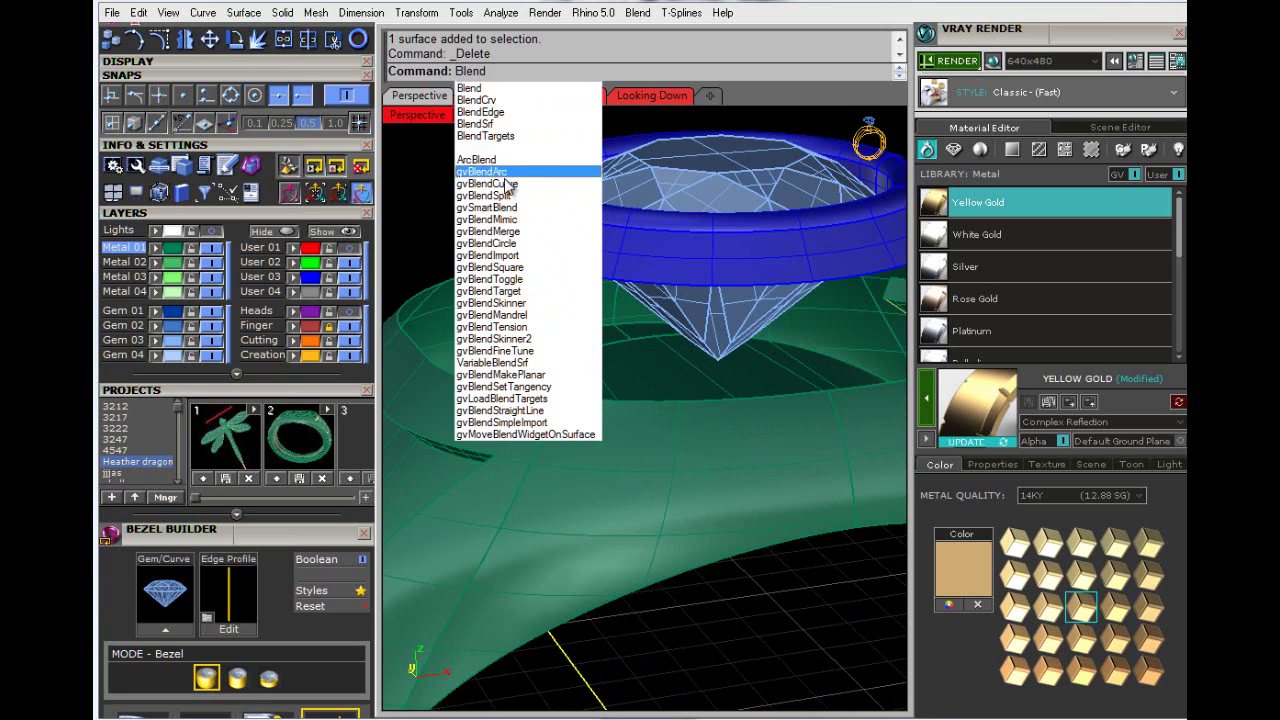
click(482, 112)
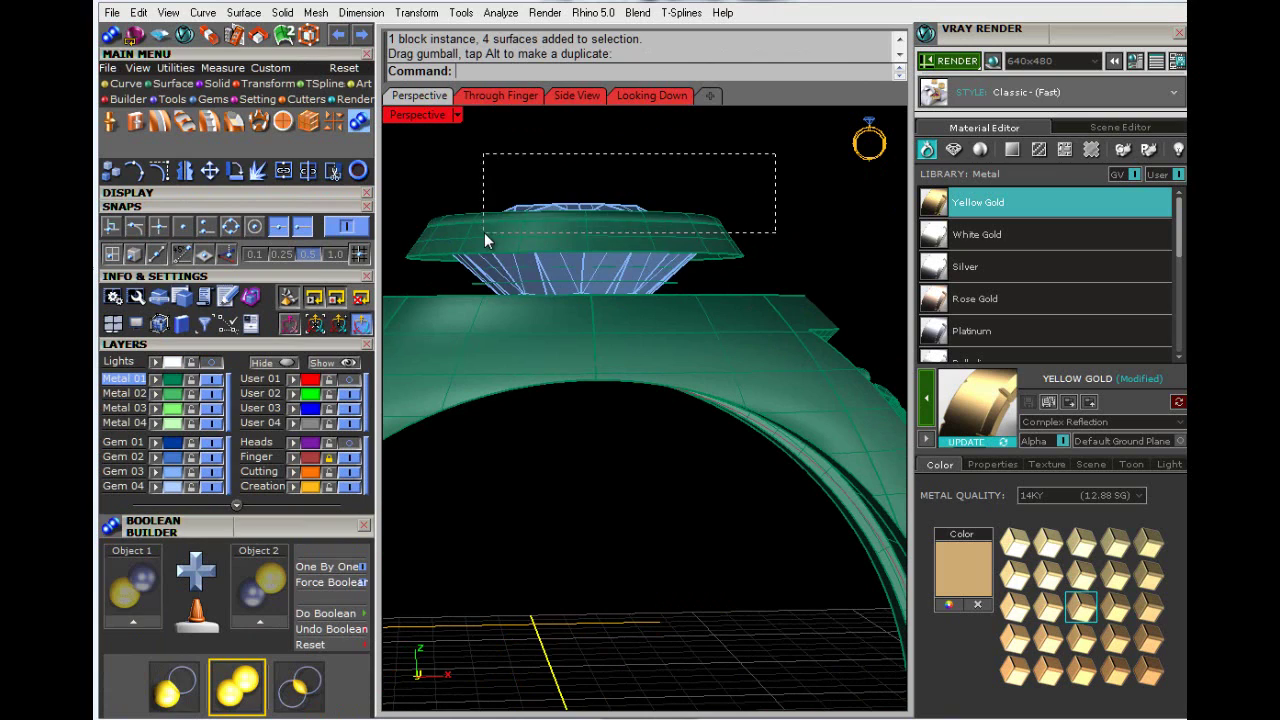
Step: Raise the diamond and bezel rim together slightly above the ring head
drag(484, 232, 484, 232)
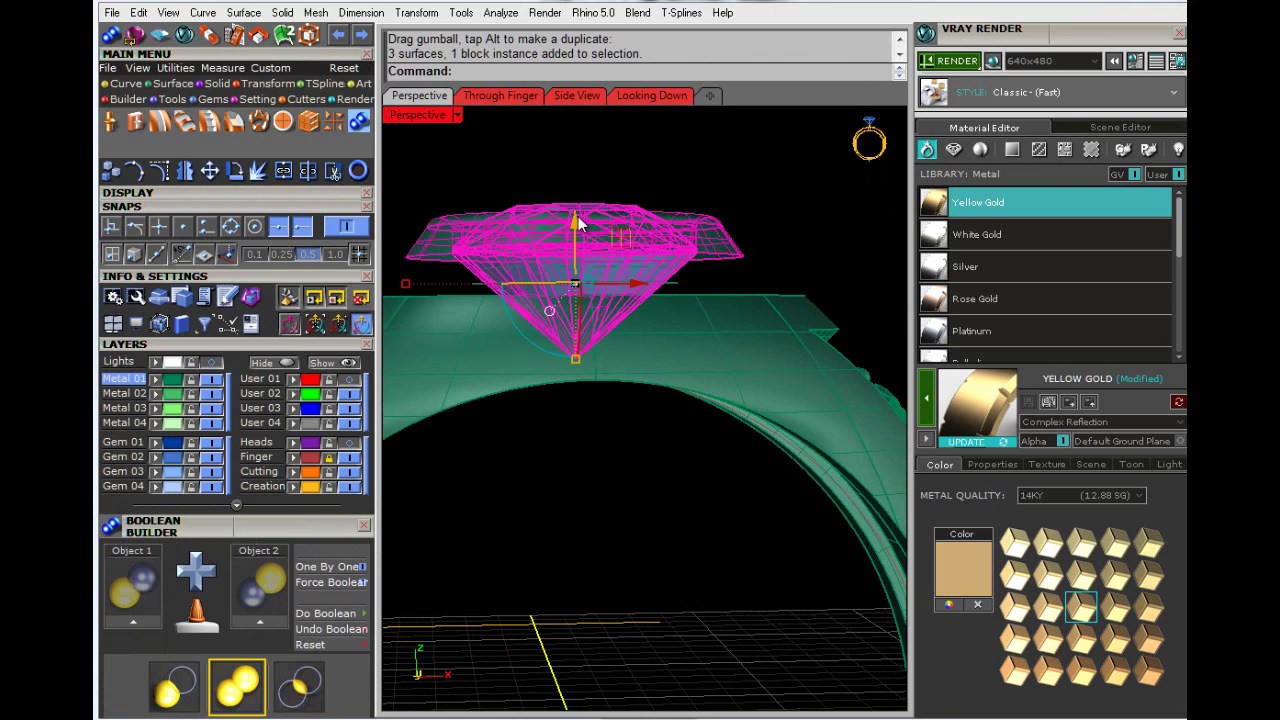
drag(576, 220, 576, 210)
click(773, 240)
mouse_move(773, 246)
right_down()
mouse_move(731, 177)
mouse_move(734, 214)
mouse_move(765, 250)
right_up()
right_drag(574, 283, 681, 342)
scroll(547, 312, down, 6)
scroll(494, 221, down, 3)
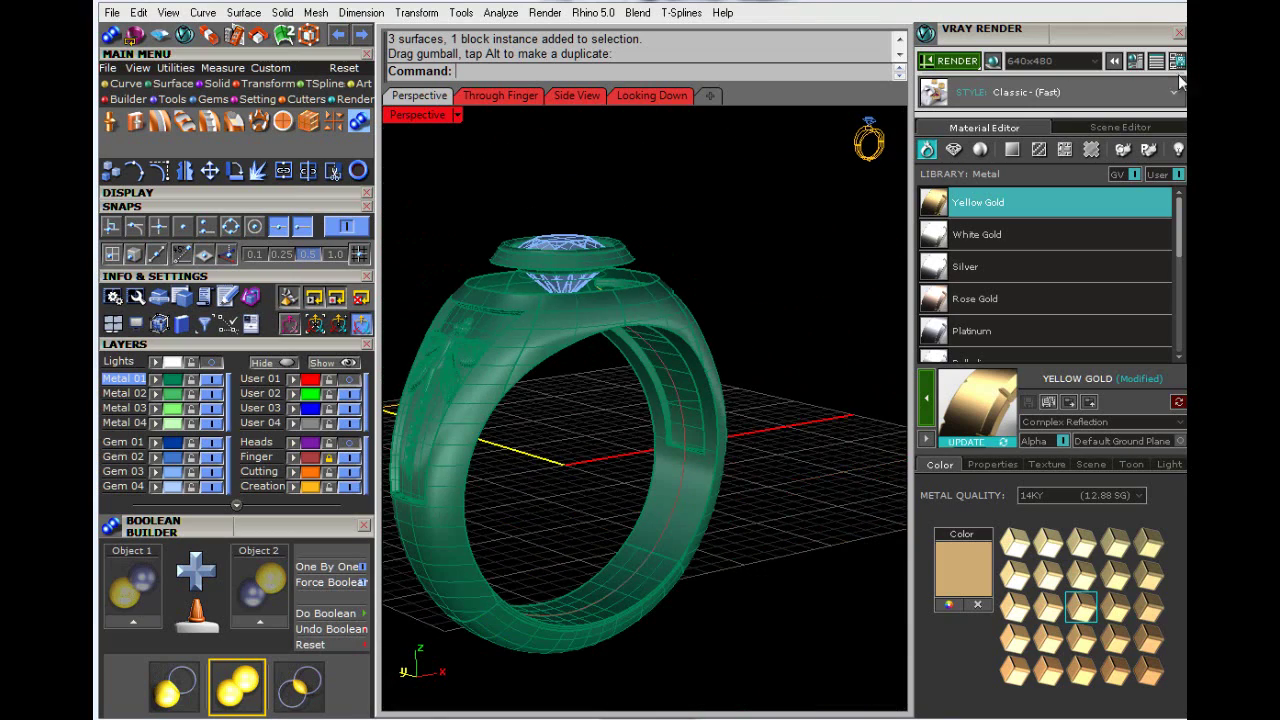
Step: Hide the V-Ray render panel and start BlendSrf with the bezel rim's complete lower outer edge as the first edge
click(1179, 34)
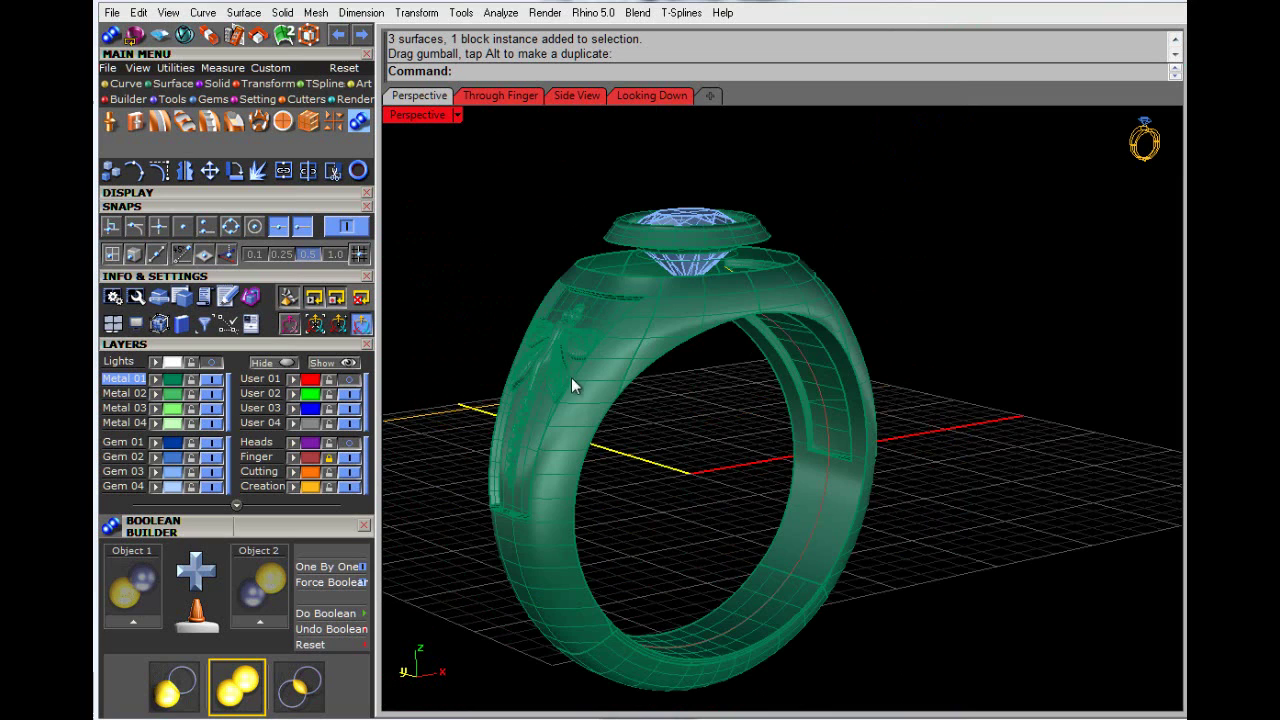
scroll(509, 166, up, 6)
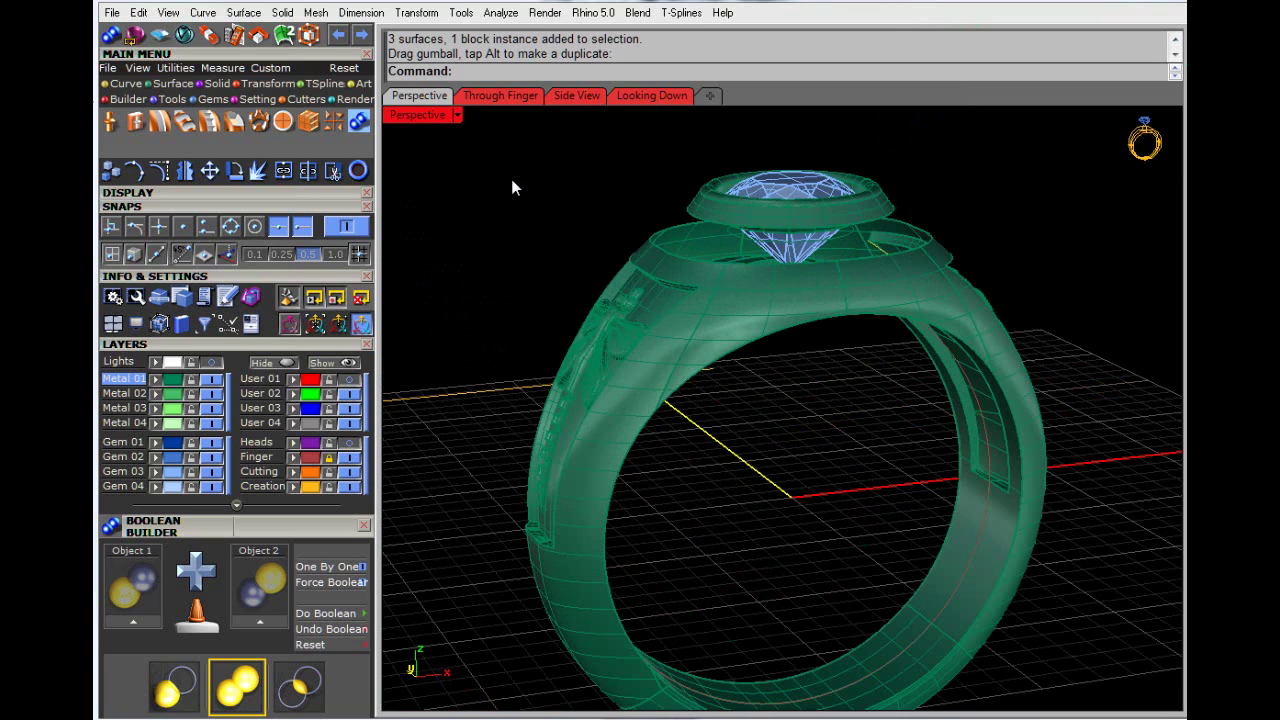
text(Blend)
key(Up)
key(Up)
key(Up)
key(Up)
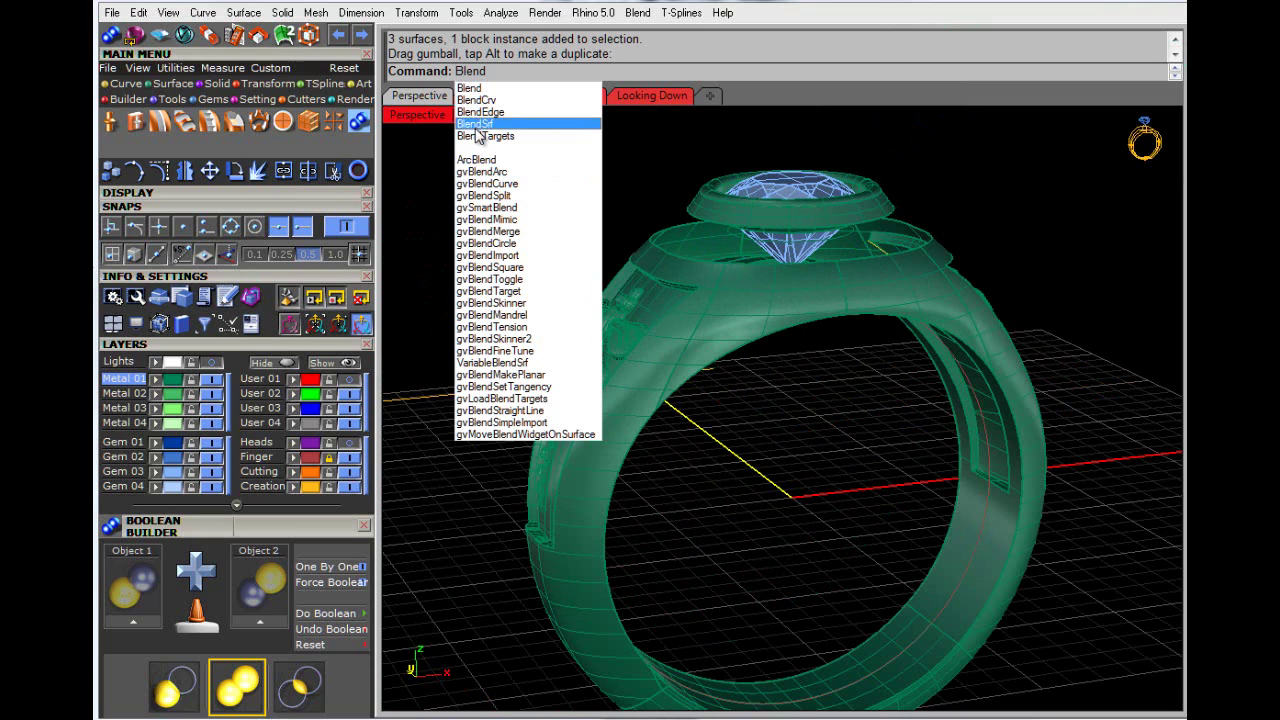
key(Return)
click(735, 228)
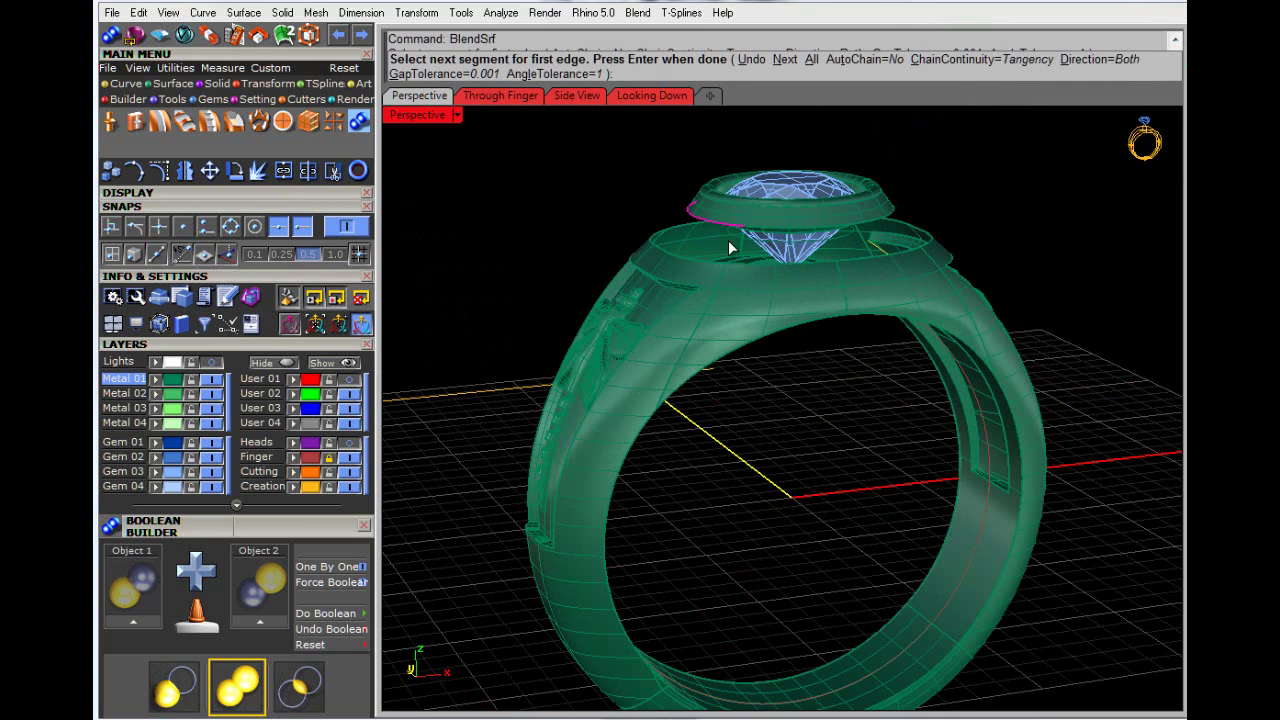
click(756, 230)
click(845, 229)
right_drag(927, 241, 733, 282)
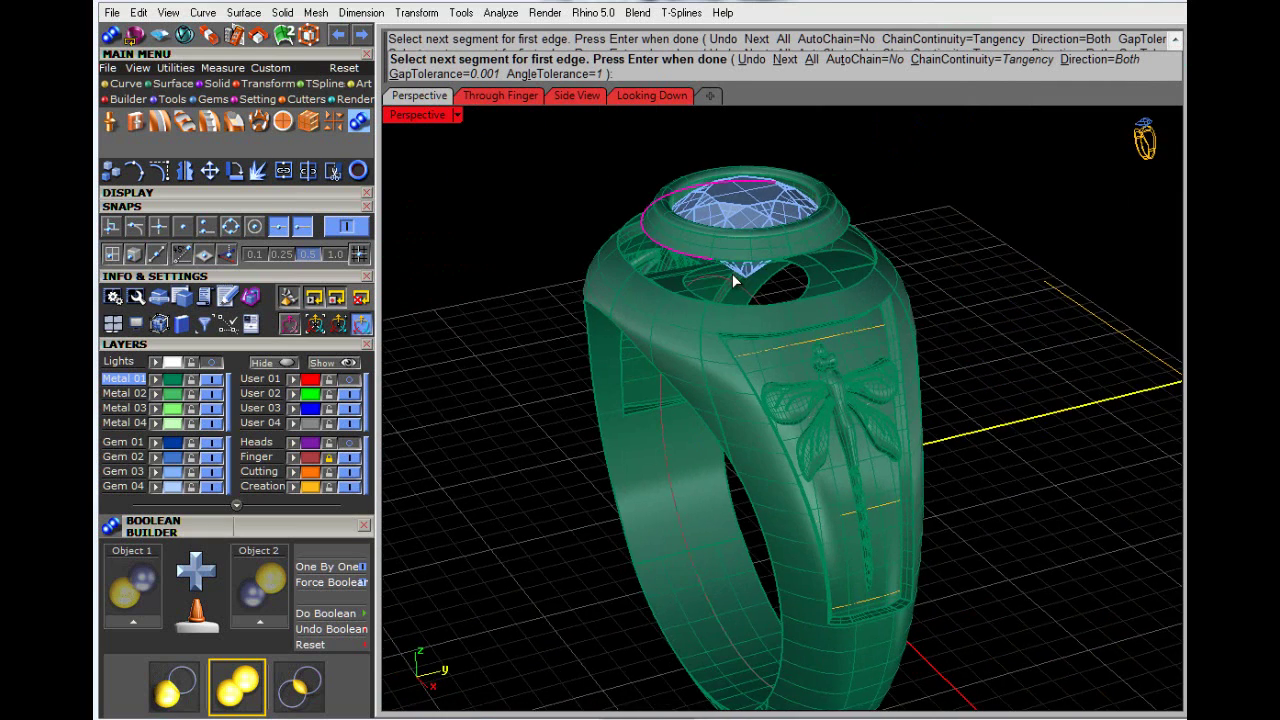
right_drag(810, 262, 773, 265)
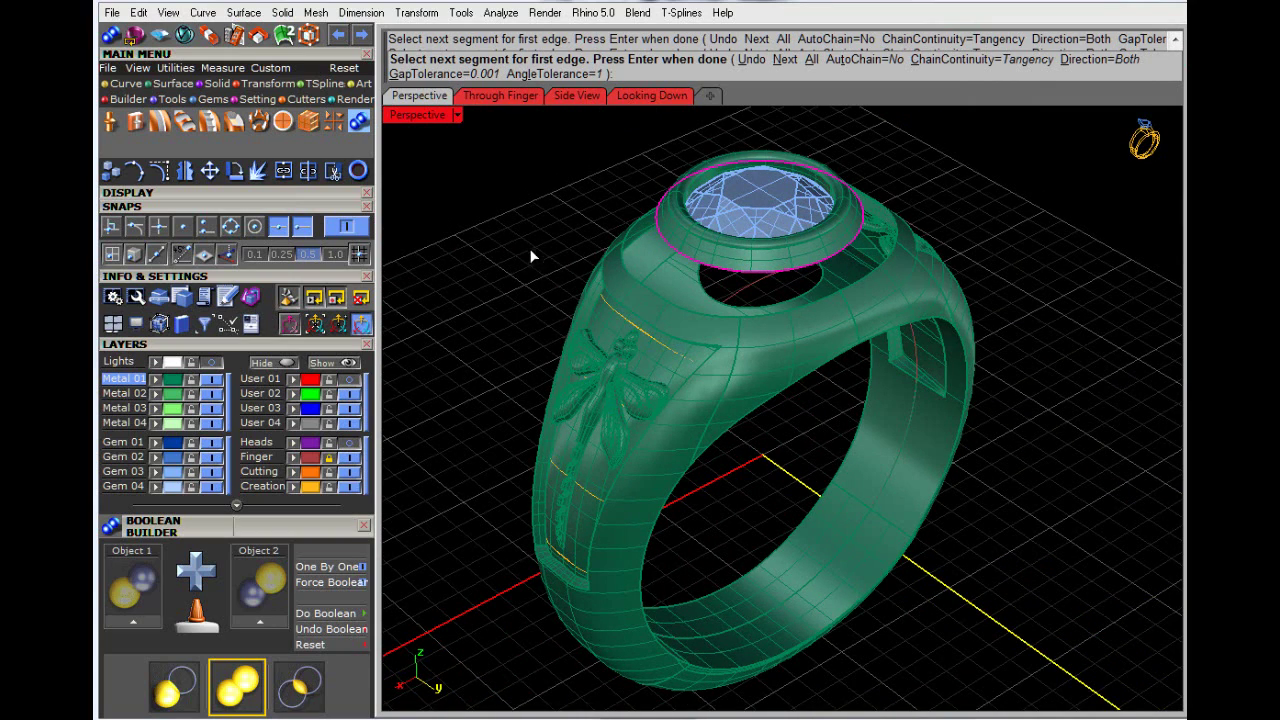
right_drag(532, 256, 658, 298)
key(Return)
Step: Chain the opening's edge on top of the ring head as the second edge and create the blend with Position continuity on both edges
click(768, 318)
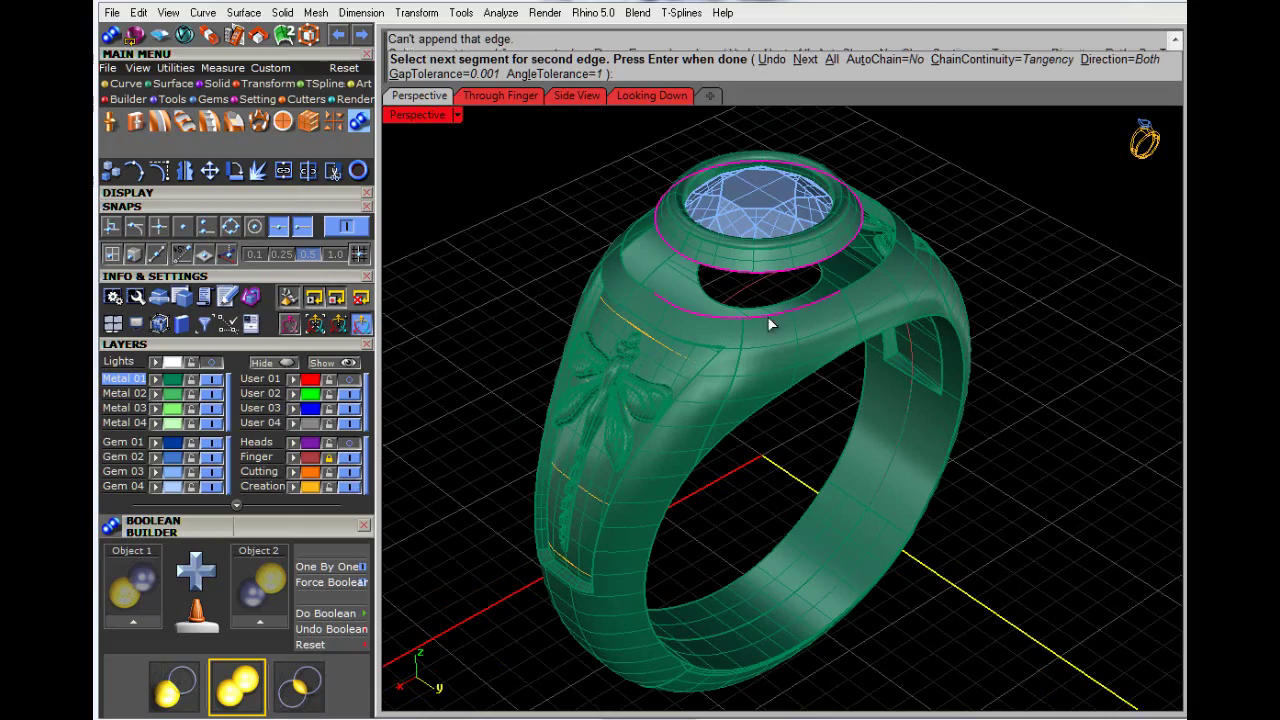
right_drag(850, 286, 721, 367)
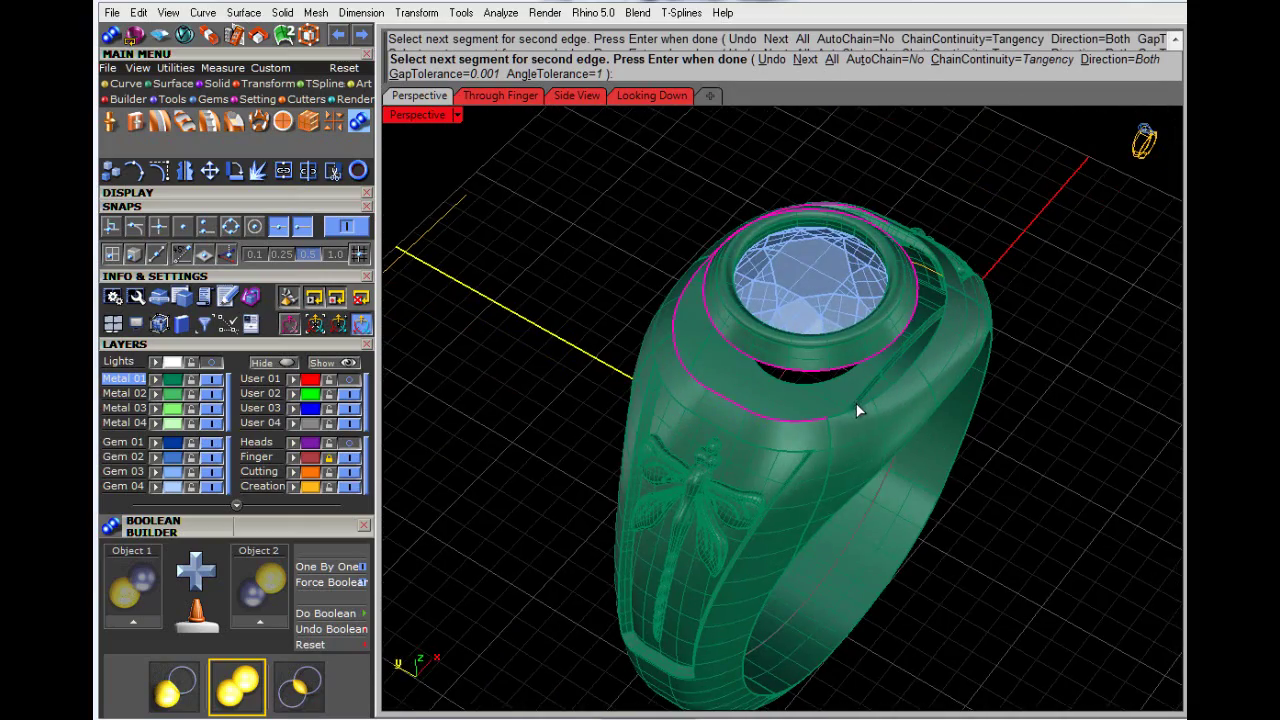
right_drag(922, 412, 817, 423)
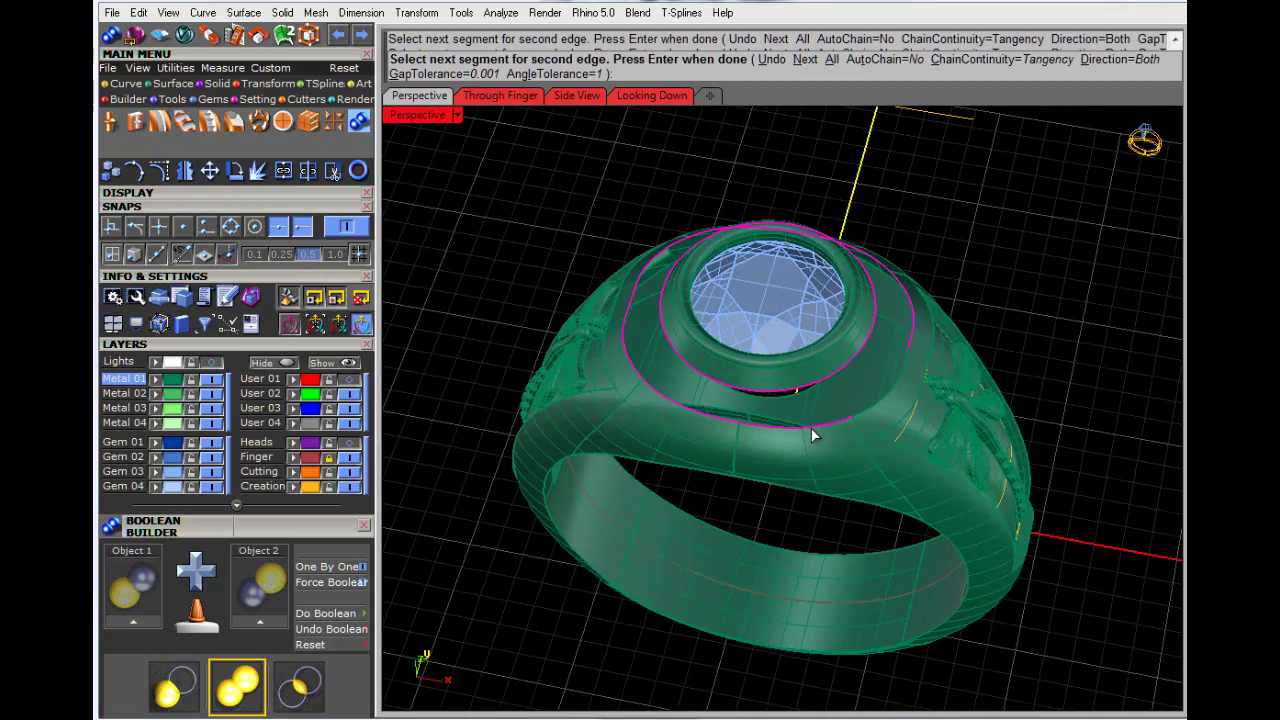
key(Return)
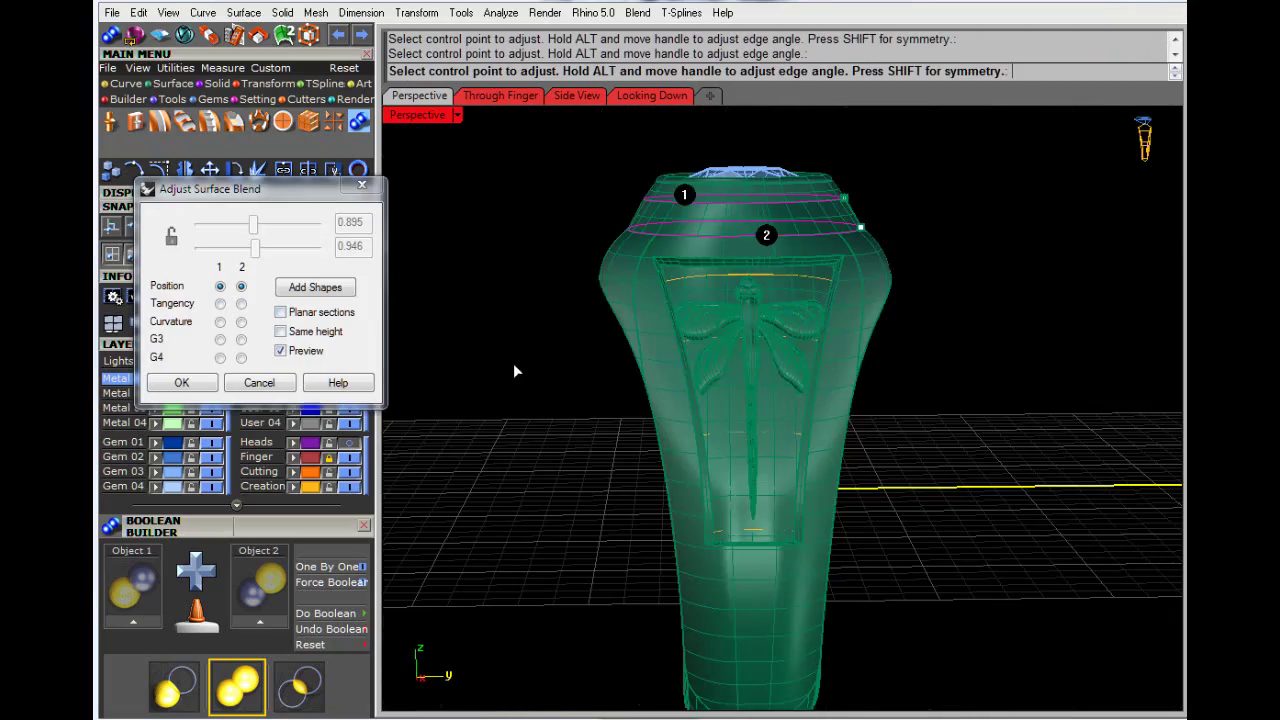
right_drag(514, 371, 656, 382)
click(181, 382)
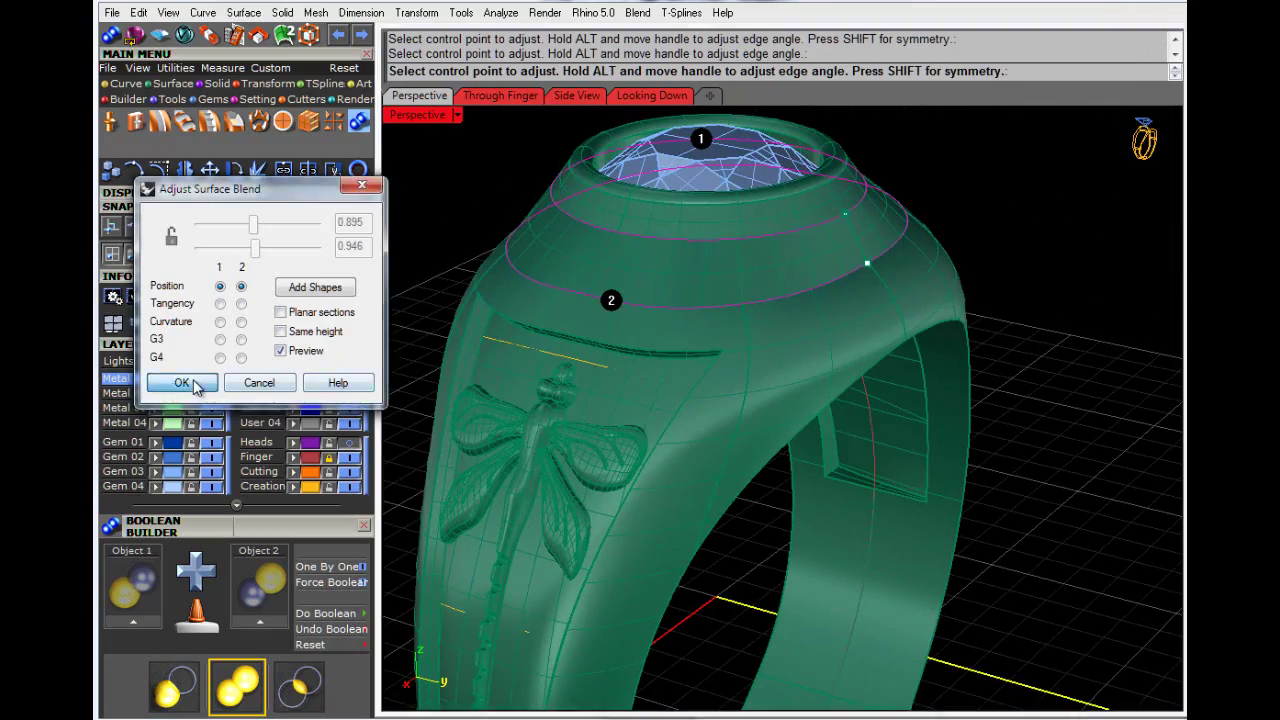
Step: Select the entire ring and join its surfaces with the bezel and the new blend
right_drag(1078, 458, 866, 380)
scroll(955, 434, down, 7)
scroll(565, 278, down, 6)
right_drag(565, 278, 560, 247)
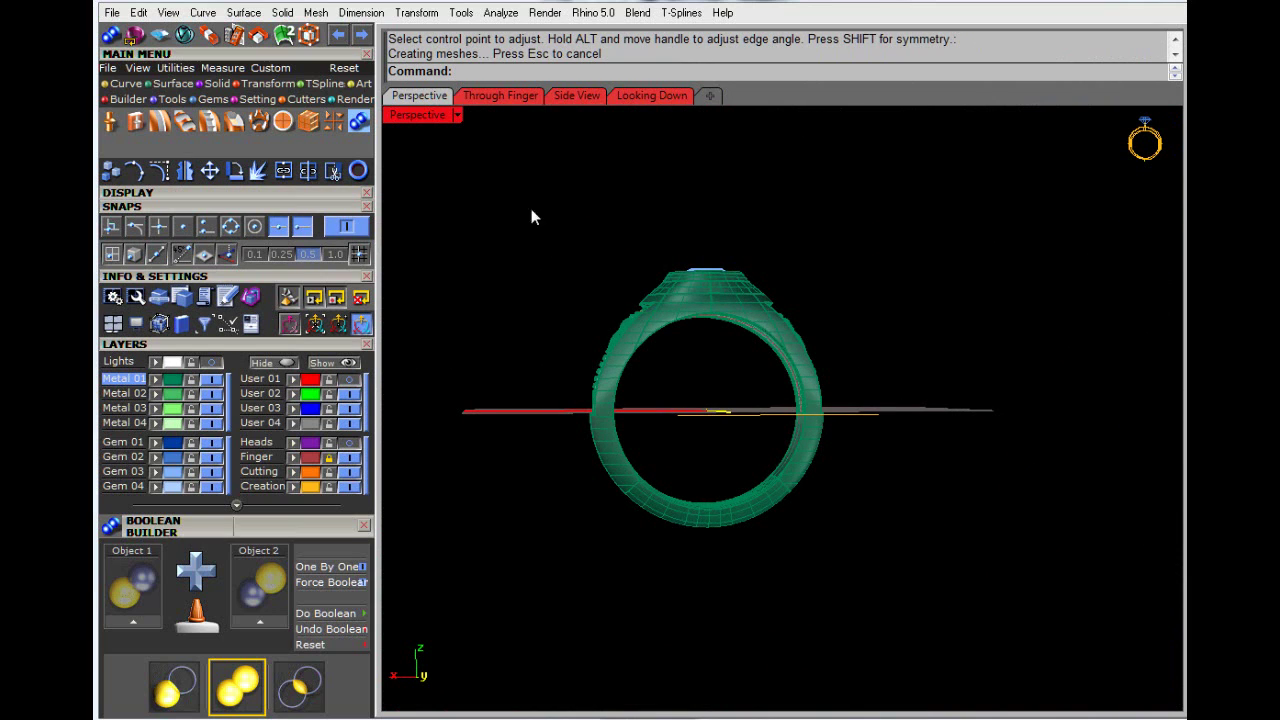
drag(532, 217, 991, 632)
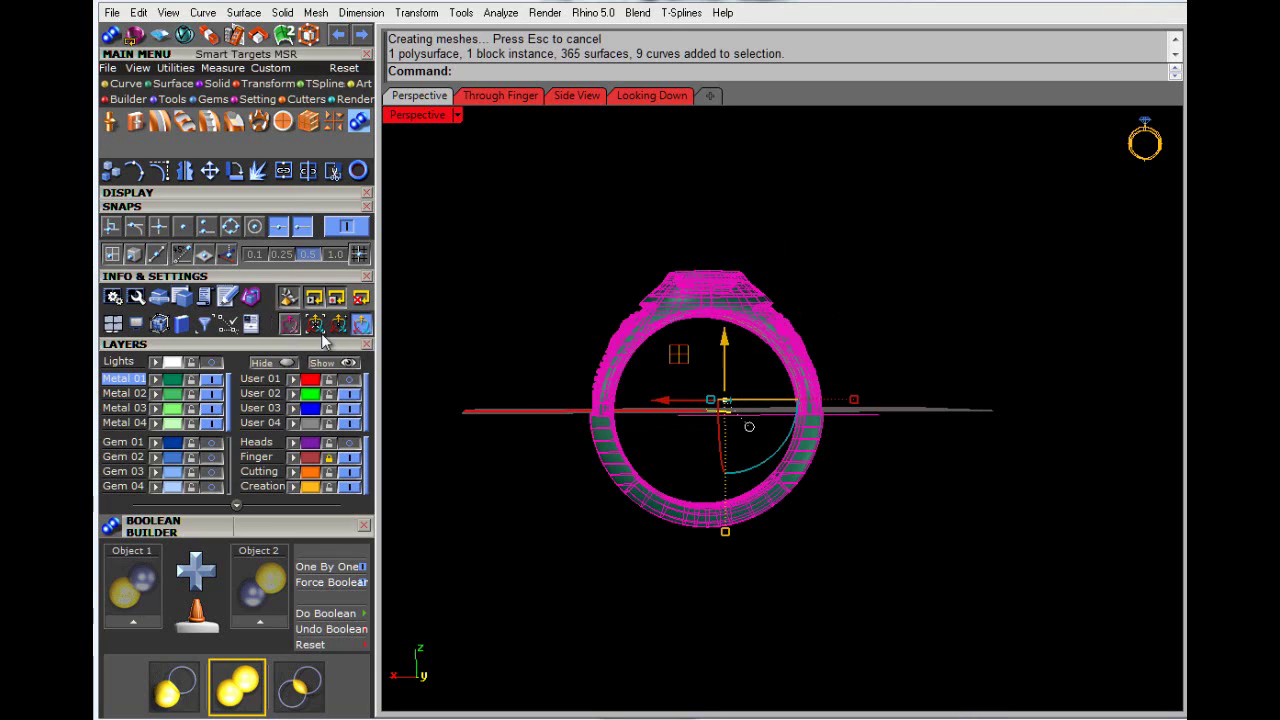
click(284, 169)
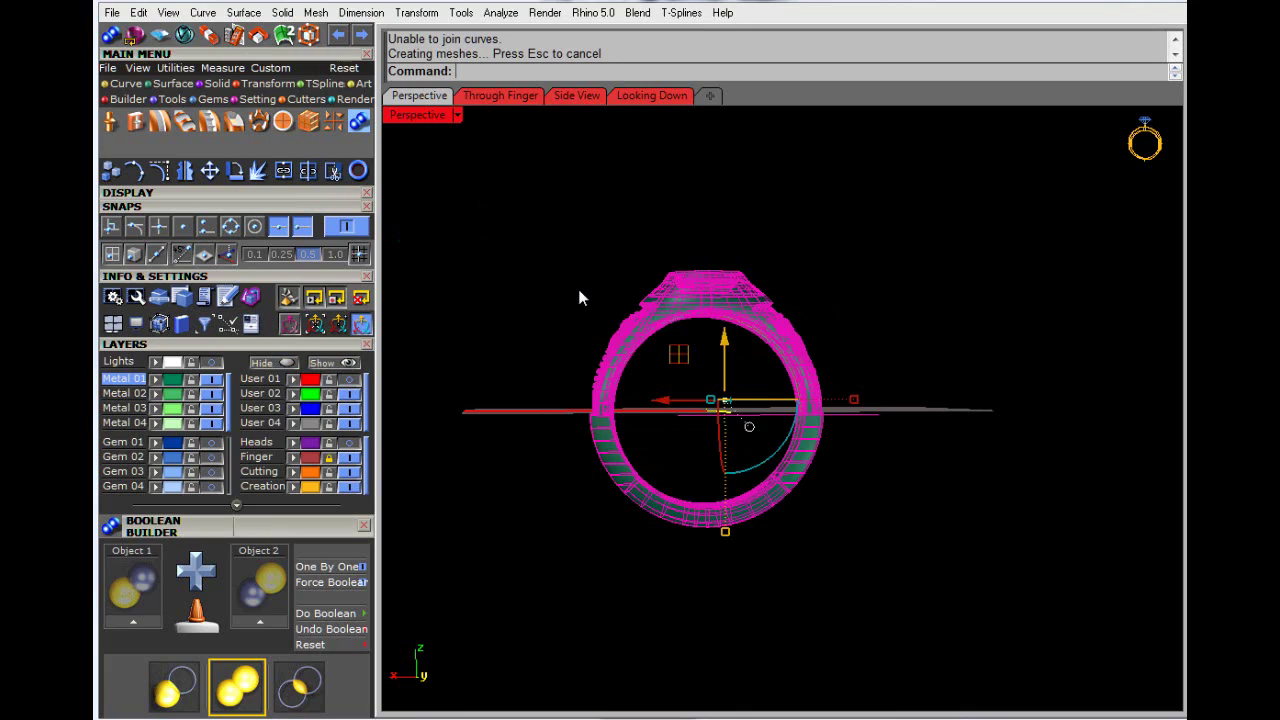
click(580, 297)
Step: Start a Loft from the hole edge on the ring's inside surface to the bezel's open lower edge above it
right_drag(580, 297, 771, 600)
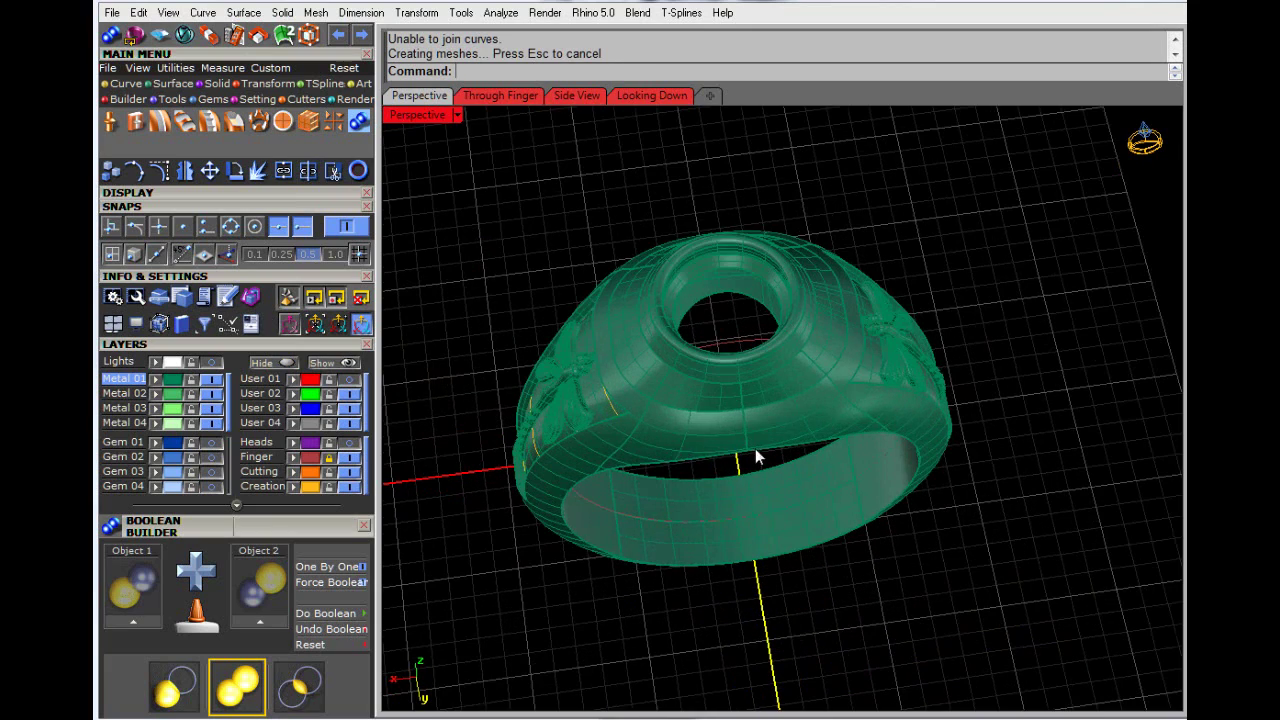
right_drag(756, 449, 820, 450)
right_drag(668, 504, 690, 217)
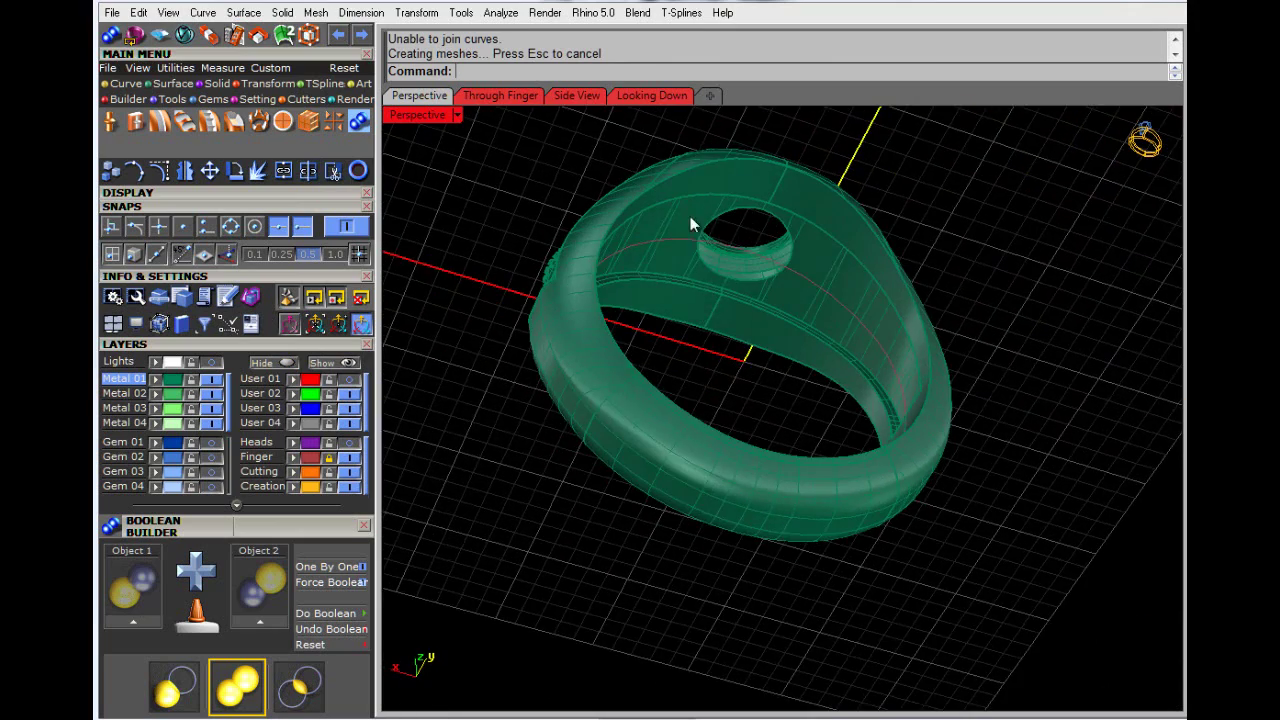
scroll(690, 224, up, 5)
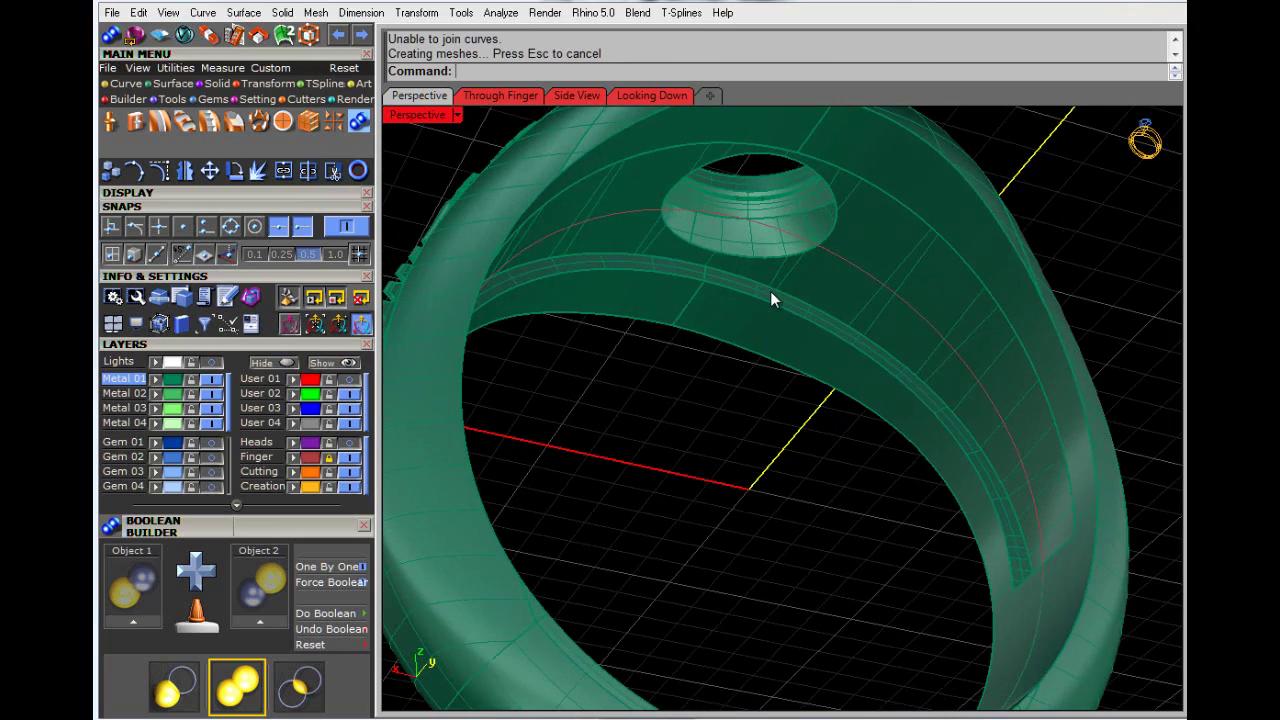
text(Loft)
key(Return)
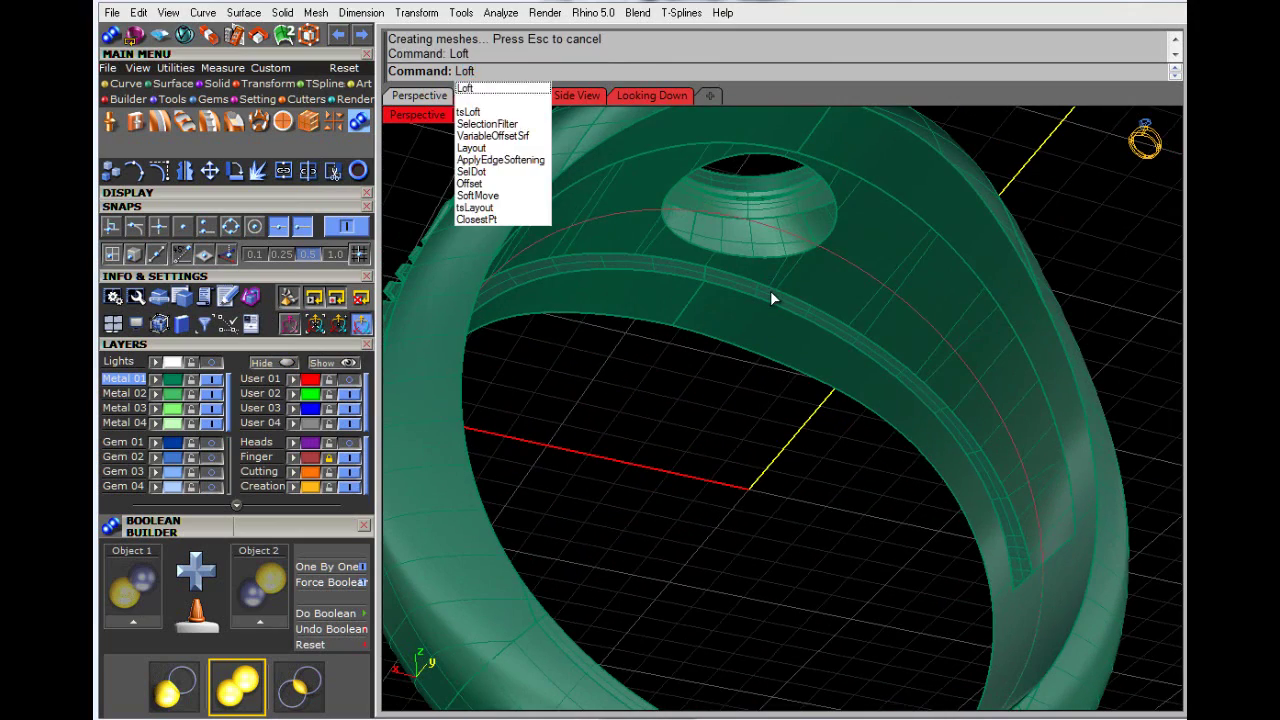
scroll(745, 220, up, 2)
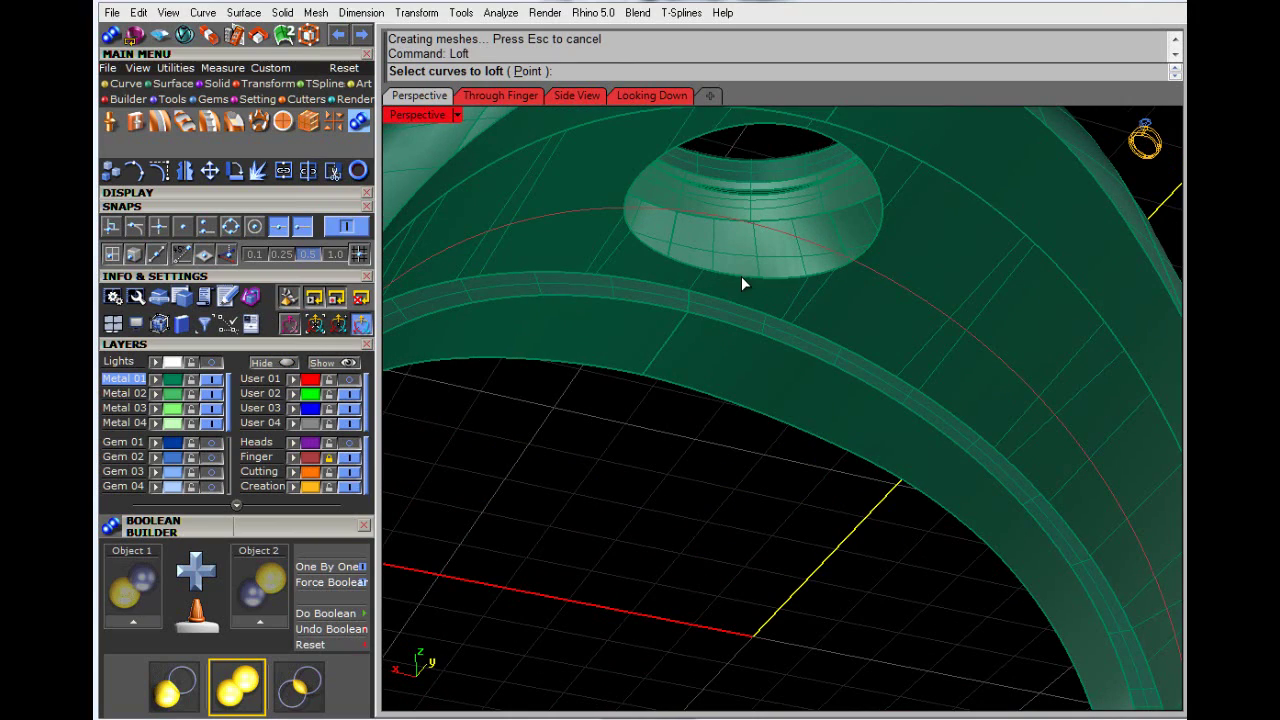
click(741, 277)
scroll(726, 271, up, 4)
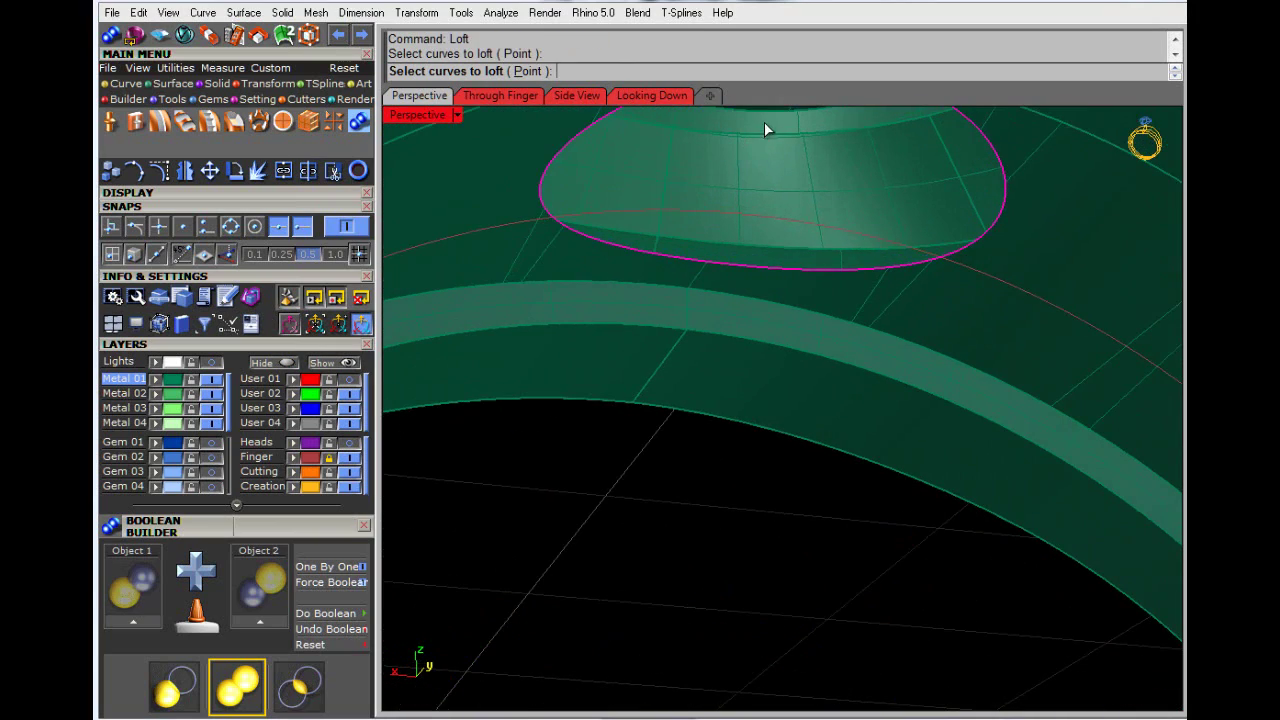
click(759, 118)
Step: Create the loft between the two edges with Normal style and cross-sections set to Do not simplify
scroll(768, 145, down, 5)
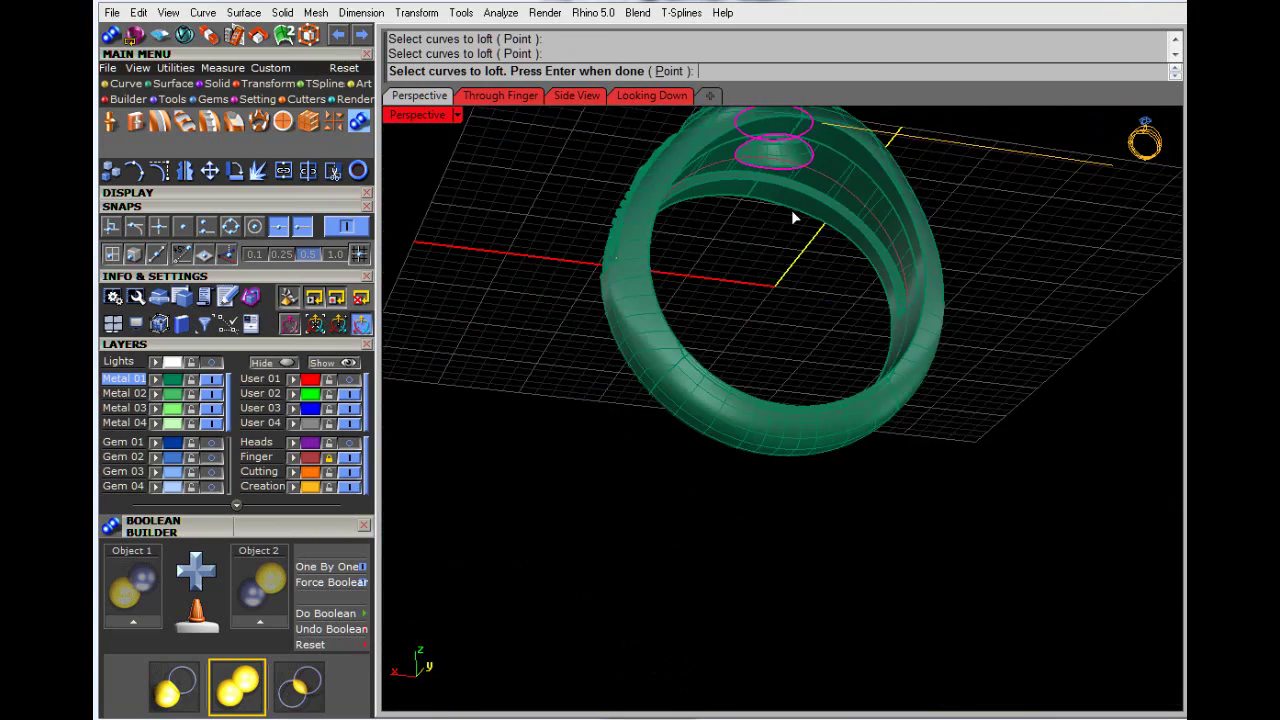
key(Return)
key(Return)
right_drag(751, 278, 711, 338)
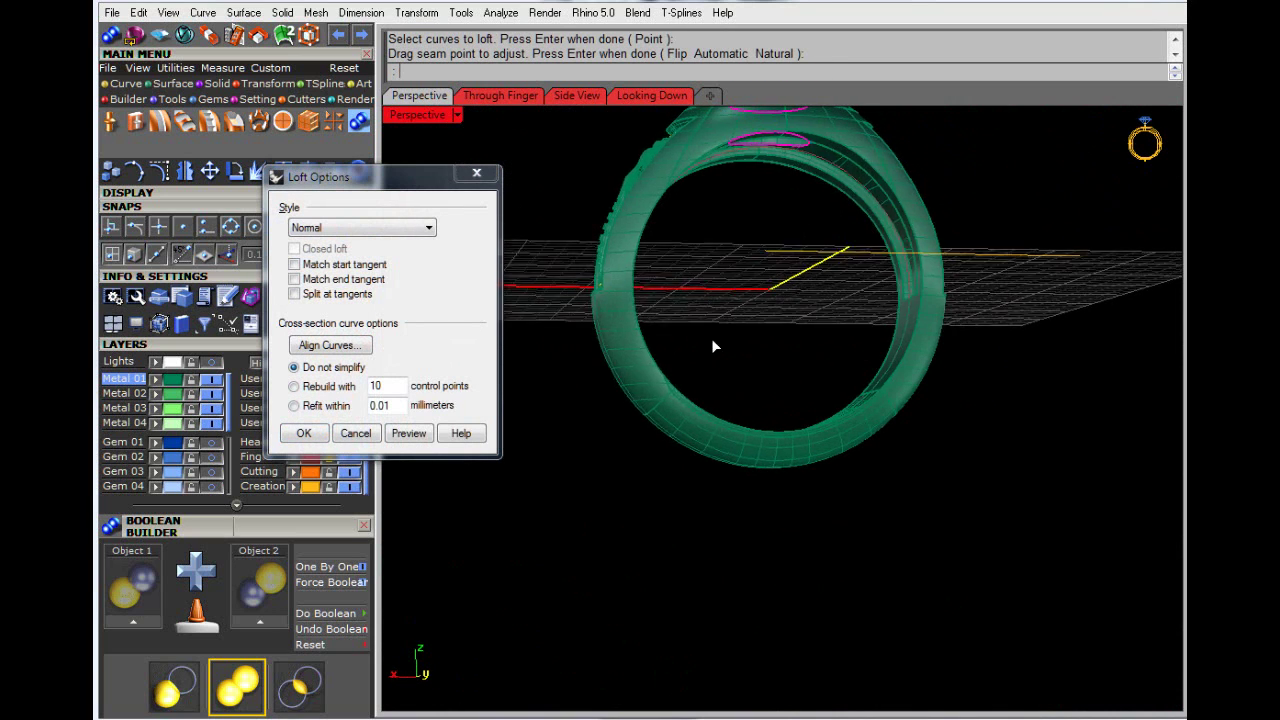
click(303, 433)
Step: Select the entire ring and join the new inner loft surface to the rest of the ring
scroll(634, 449, down, 4)
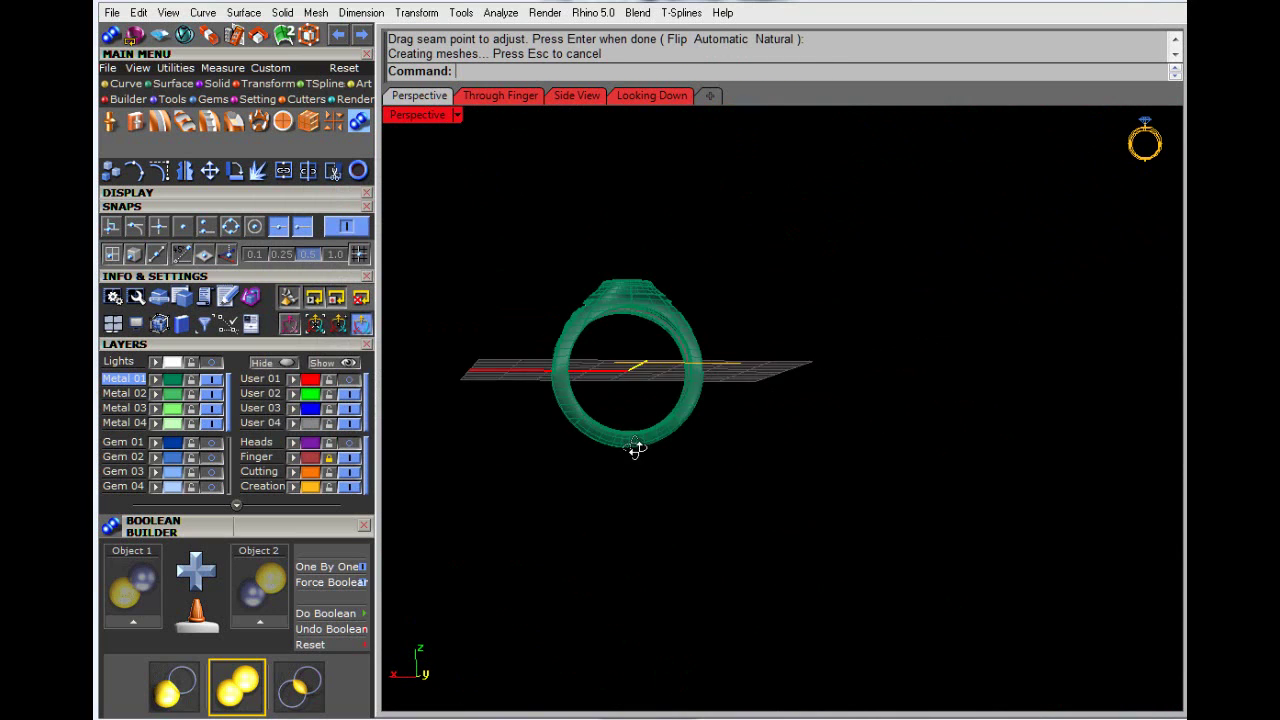
drag(500, 241, 762, 520)
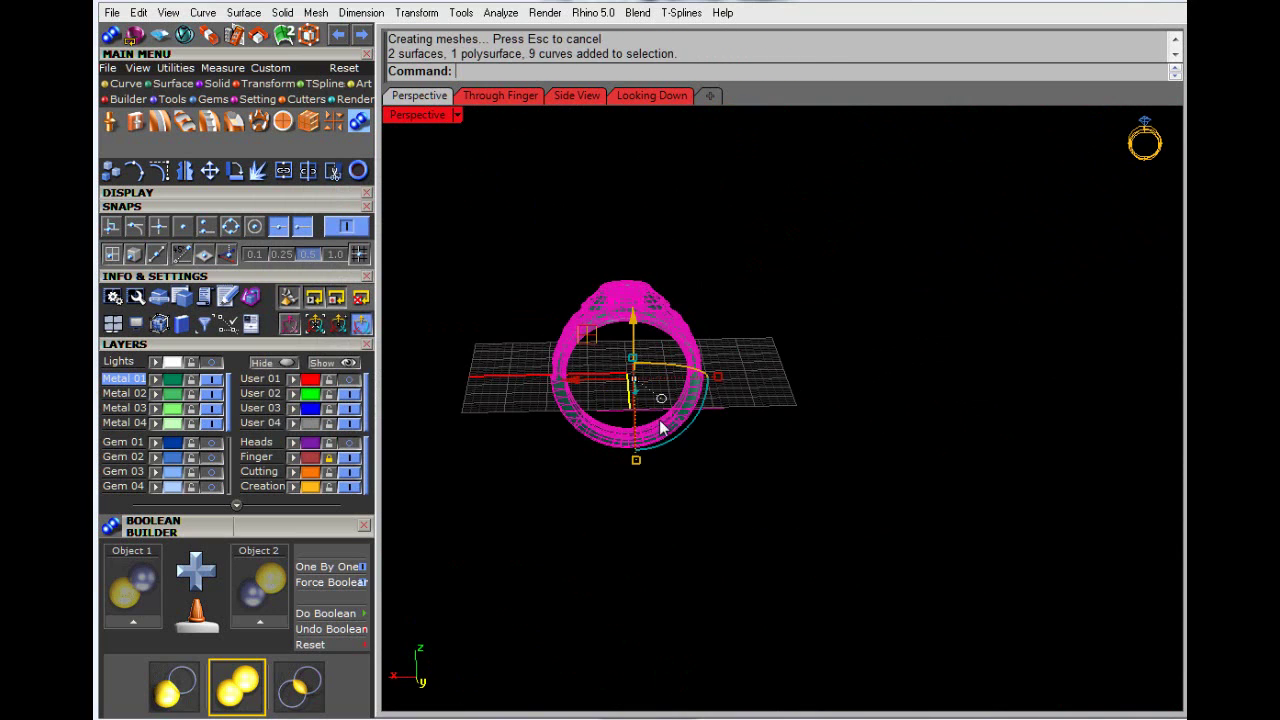
click(283, 172)
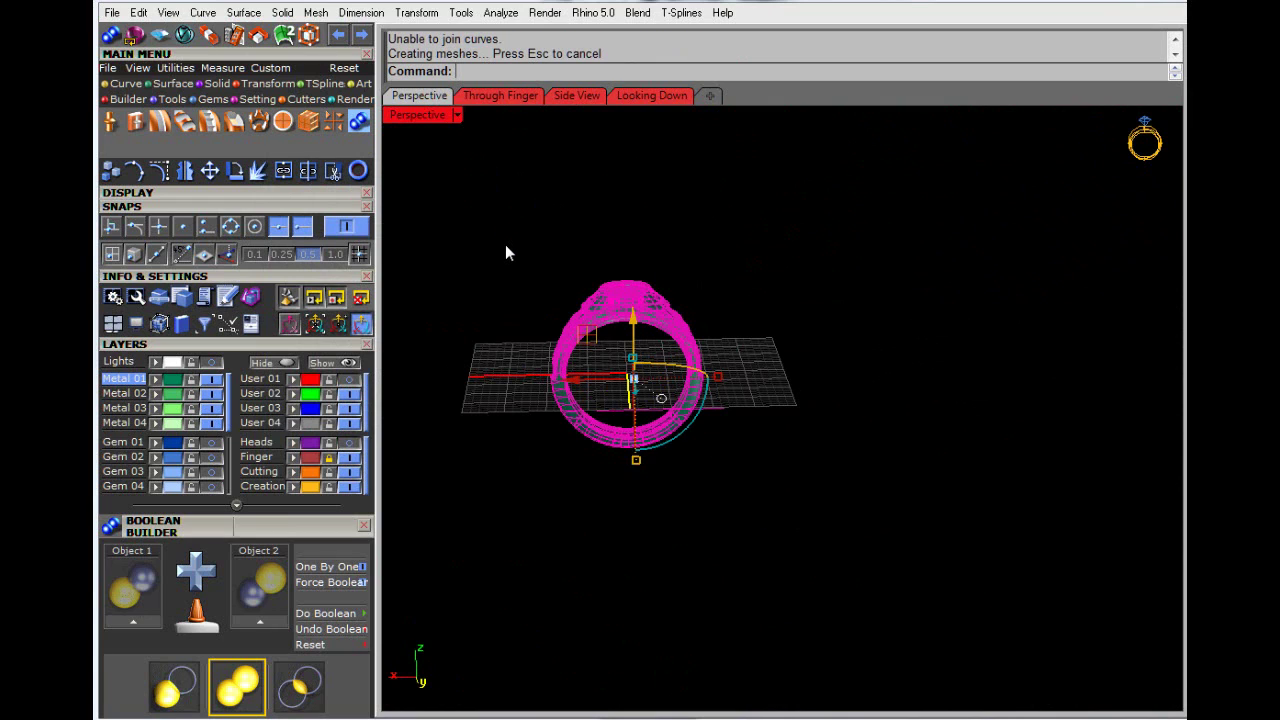
click(508, 287)
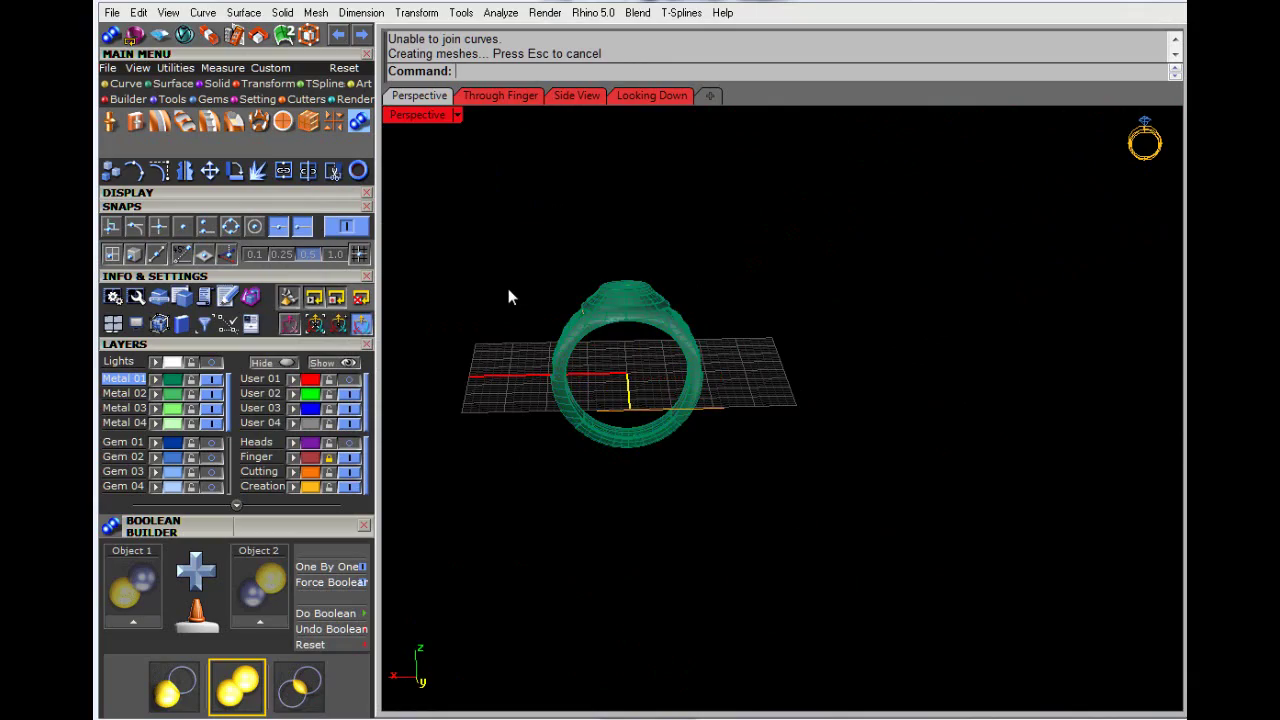
Step: Select the whole ring together with its diamond and save it as the third item of the current dragonfly project
scroll(508, 290, up, 9)
right_drag(554, 329, 876, 526)
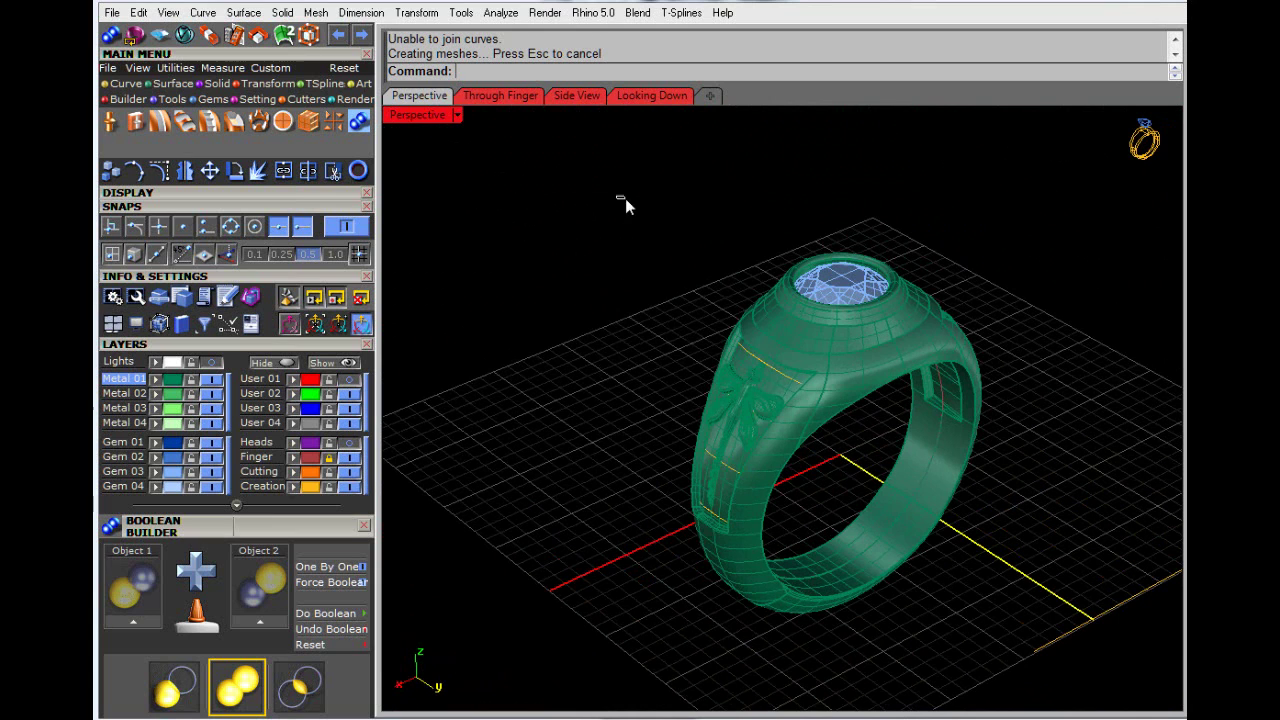
drag(617, 197, 1148, 710)
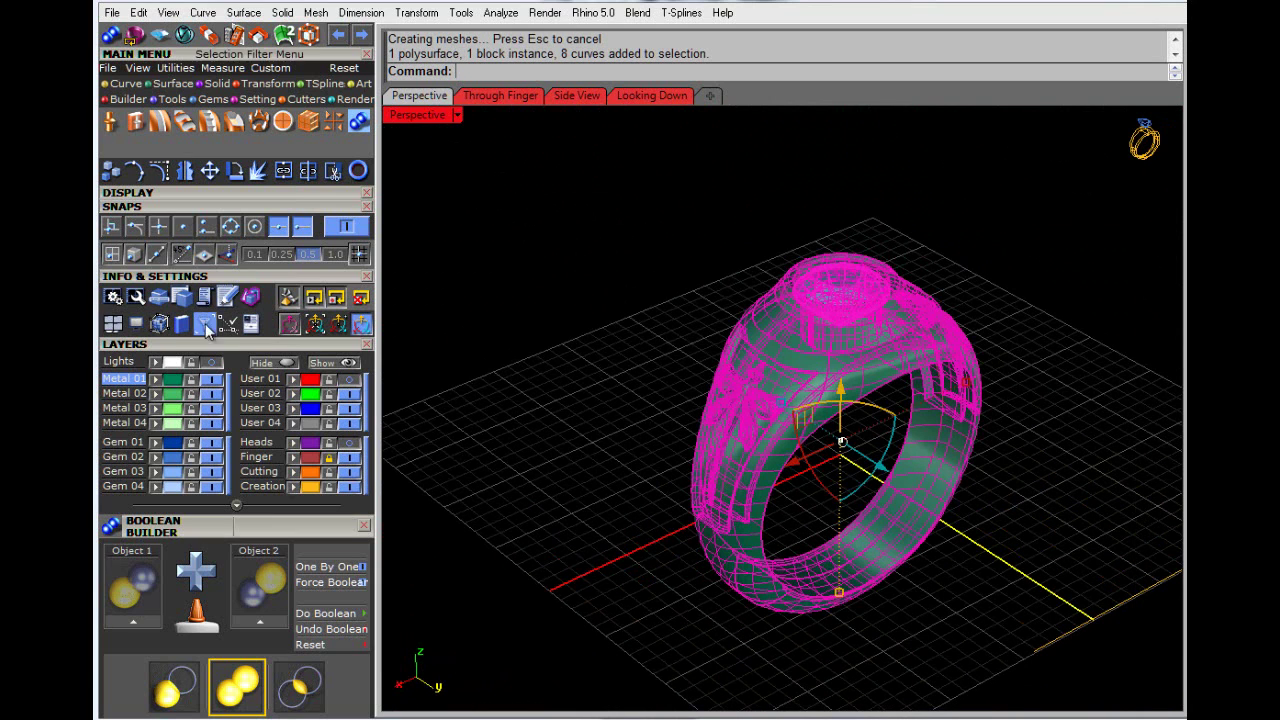
drag(216, 346, 252, 164)
scroll(260, 240, down, 2)
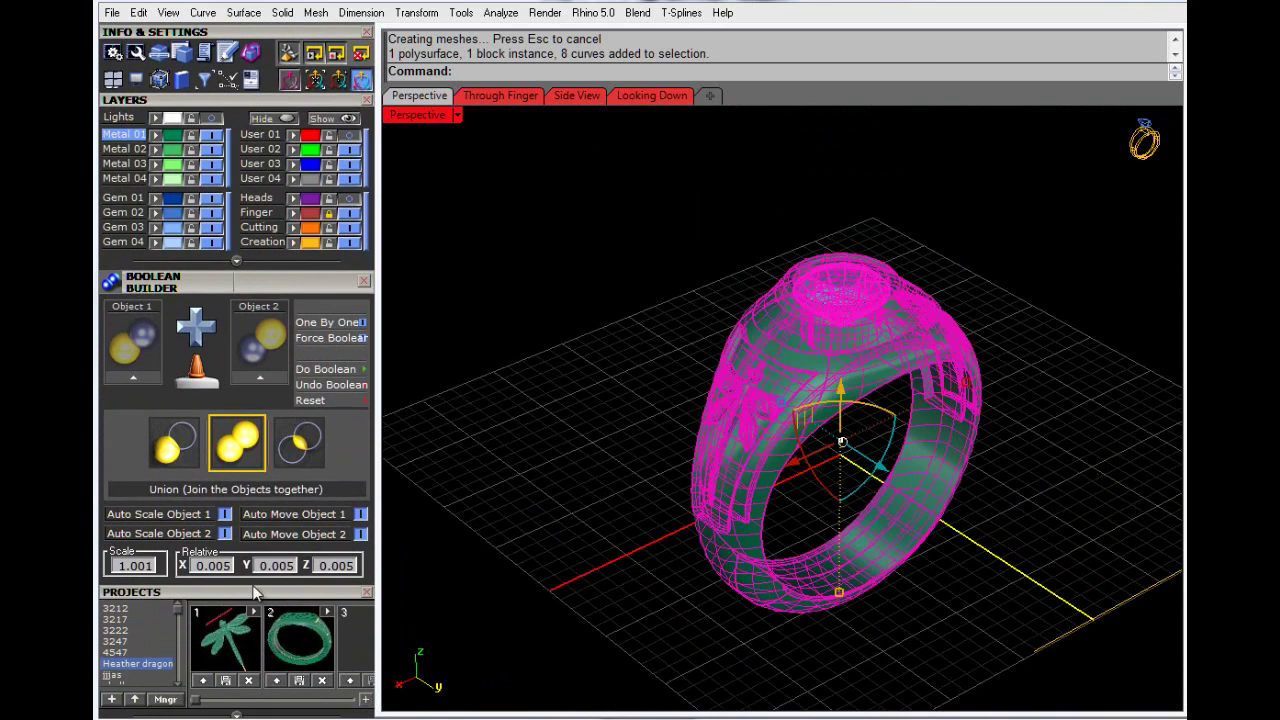
scroll(255, 592, down, 4)
click(350, 518)
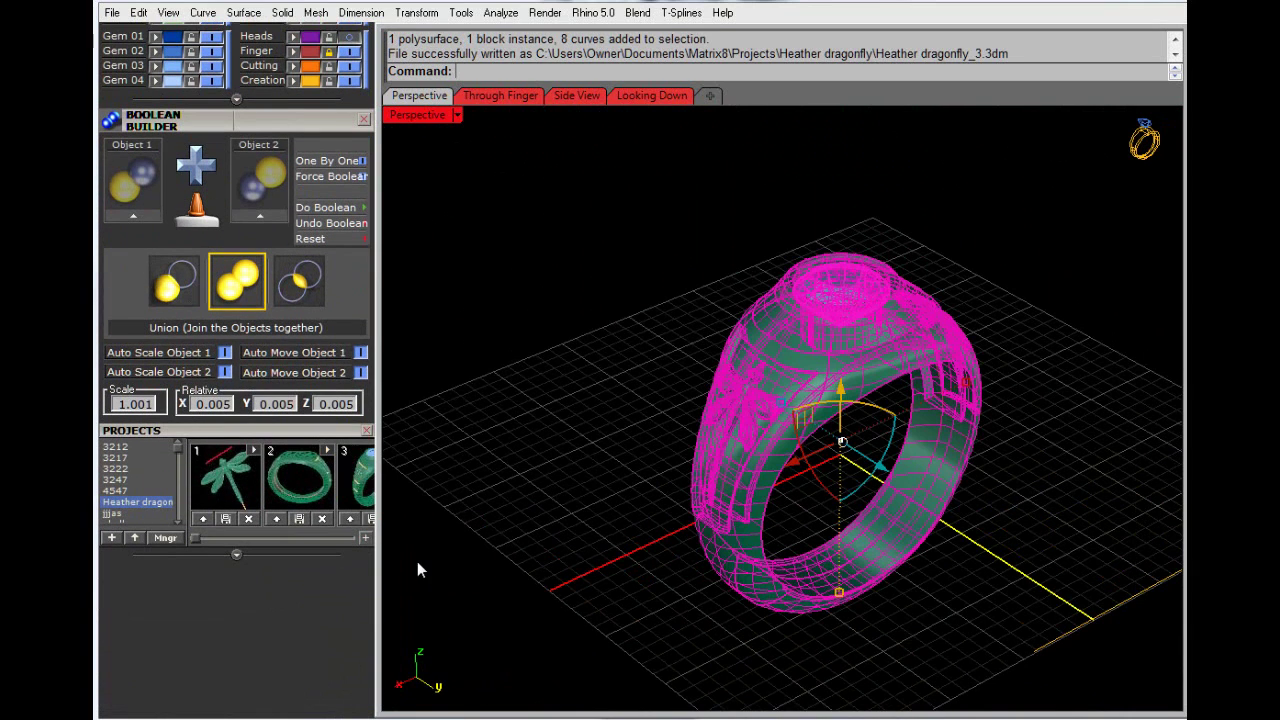
click(469, 555)
scroll(590, 443, down, 4)
scroll(779, 499, up, 4)
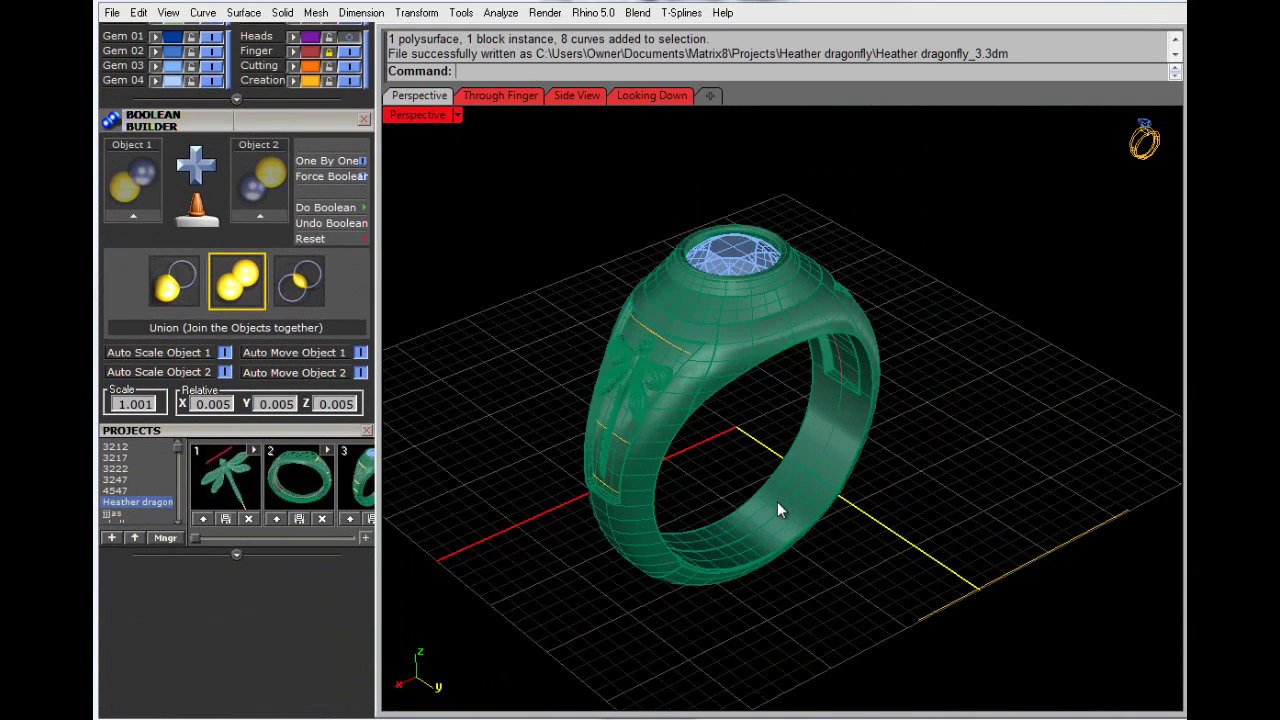
double_click(413, 116)
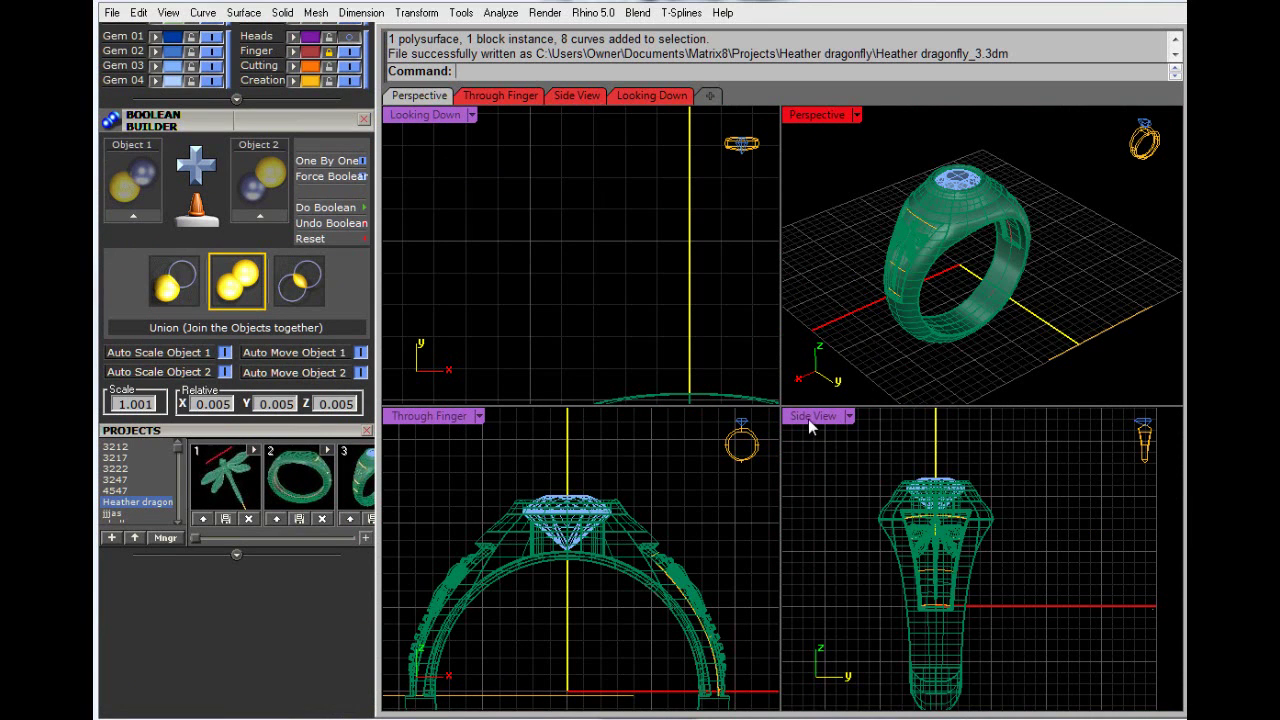
double_click(814, 116)
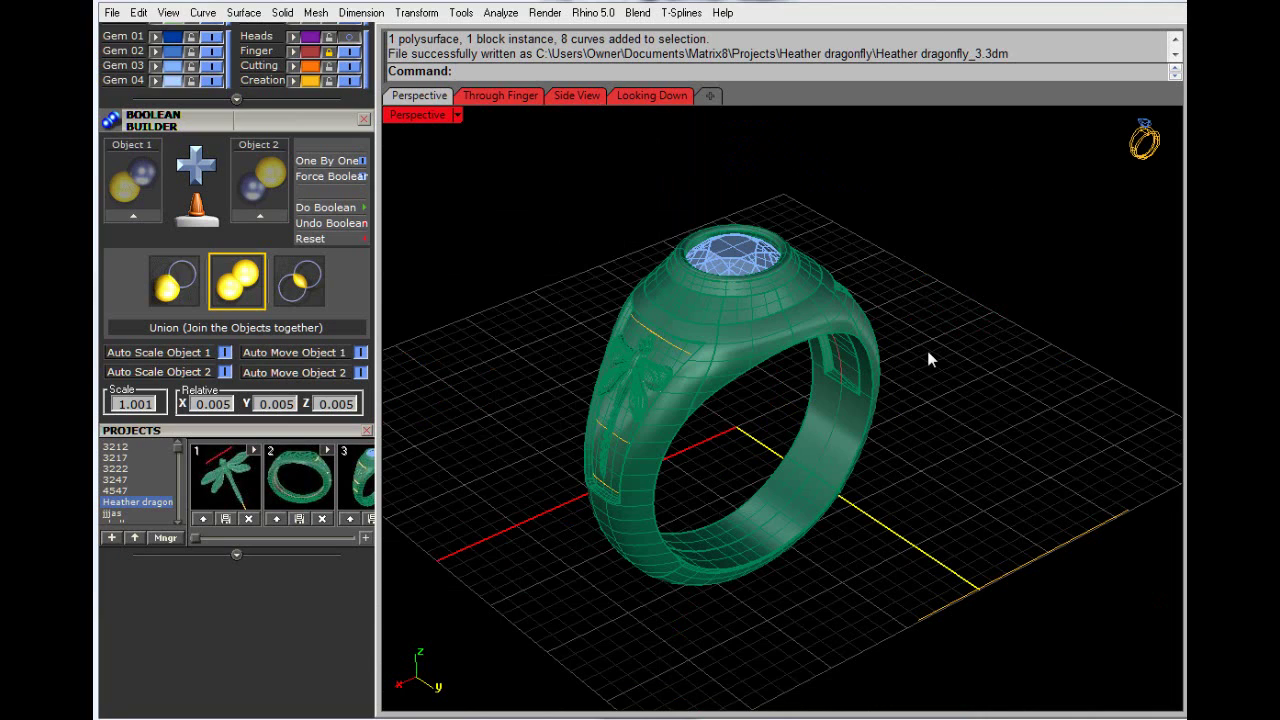
double_click(415, 113)
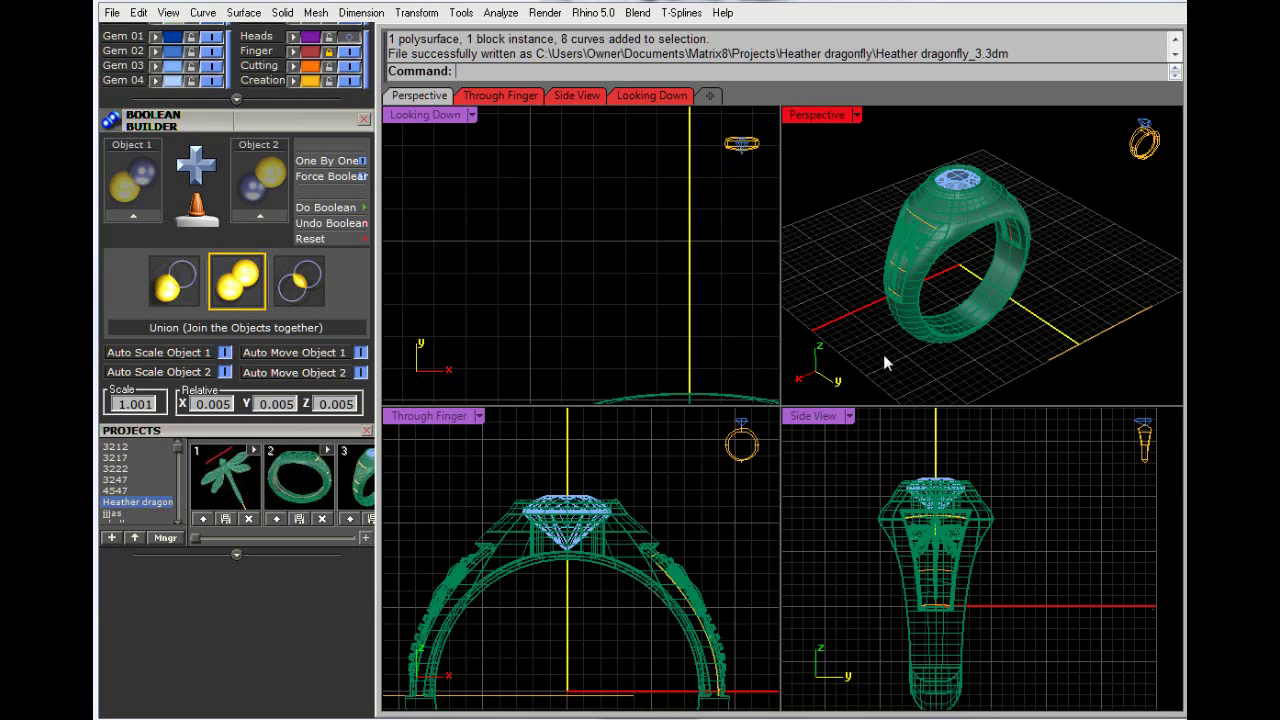
double_click(806, 116)
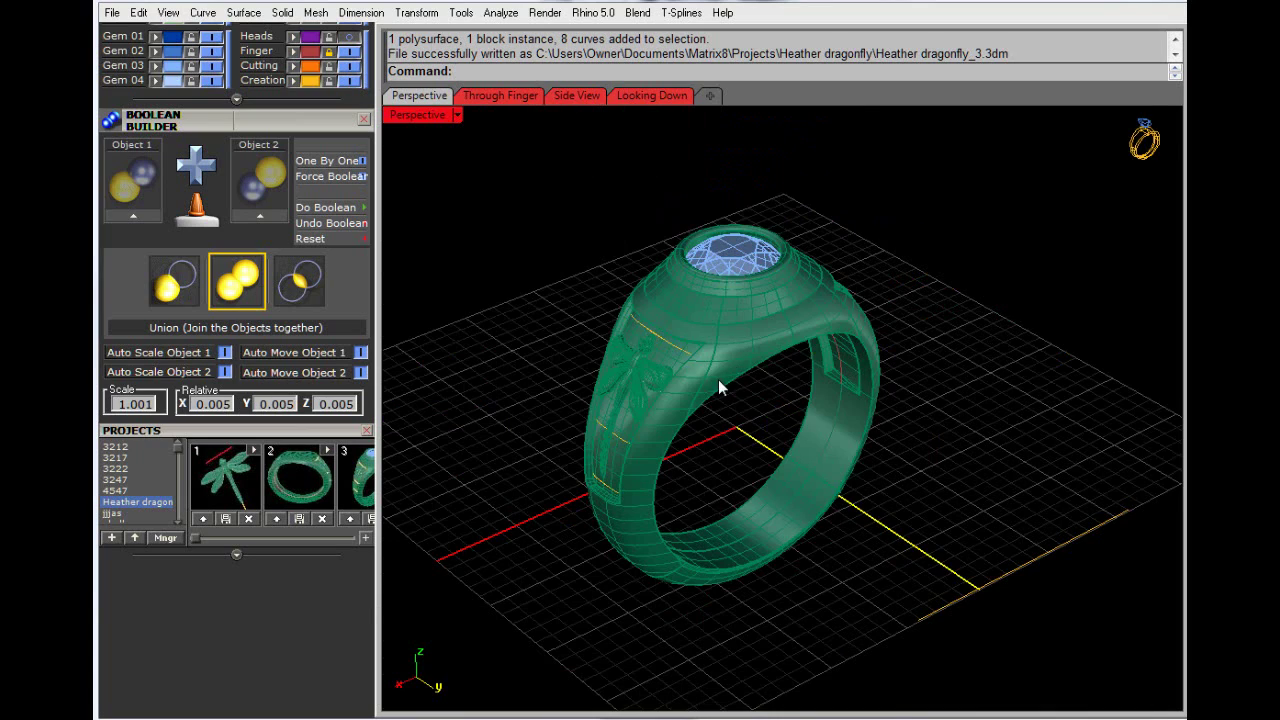
Step: Edit the diamond with the gem positioner and scale it uniformly by about 1.12 to 5.8 x 5.8 mm
right_drag(720, 386, 712, 398)
scroll(700, 248, up, 8)
click(775, 352)
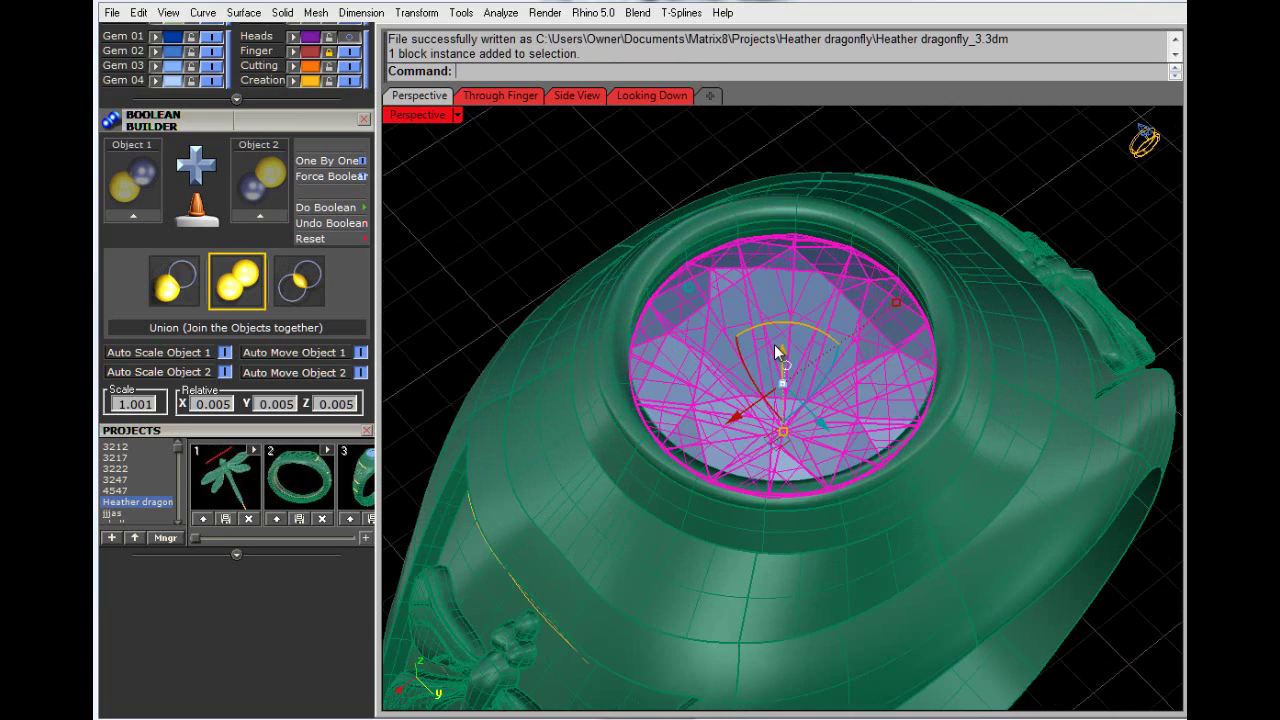
key(Home)
scroll(778, 352, up, 2)
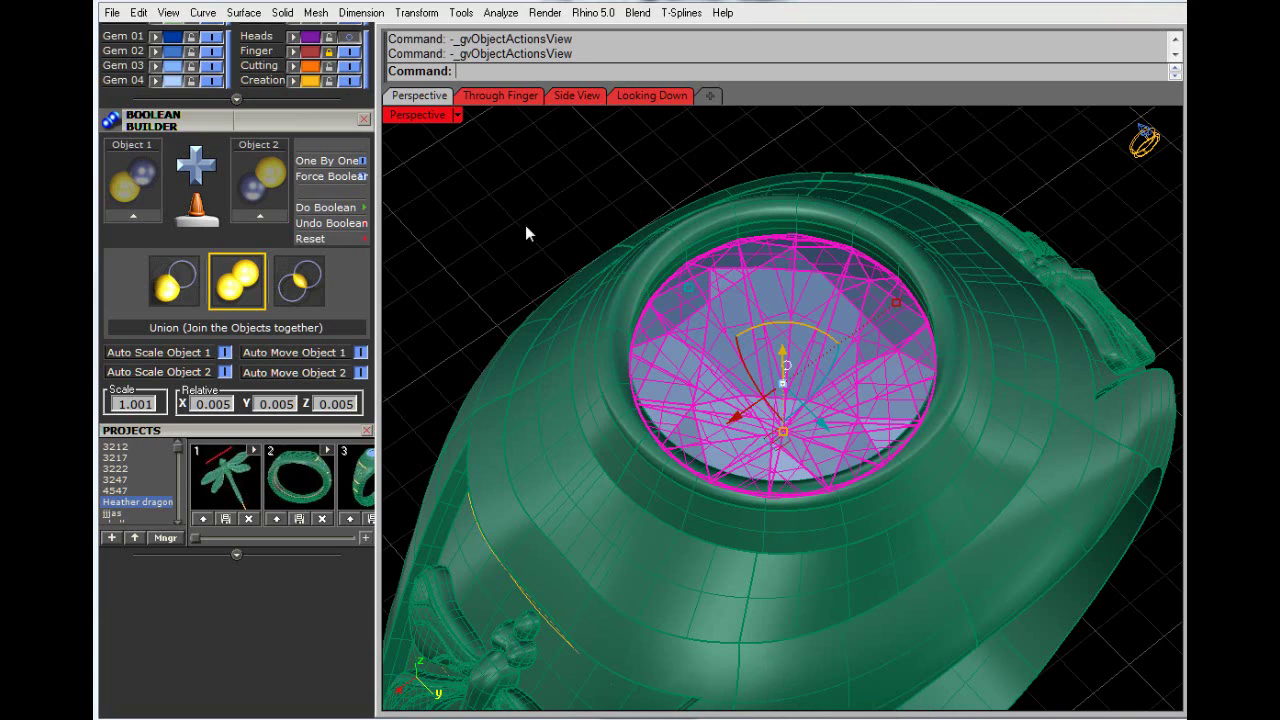
key(F6)
key(F6)
middle_click(770, 300)
click(770, 299)
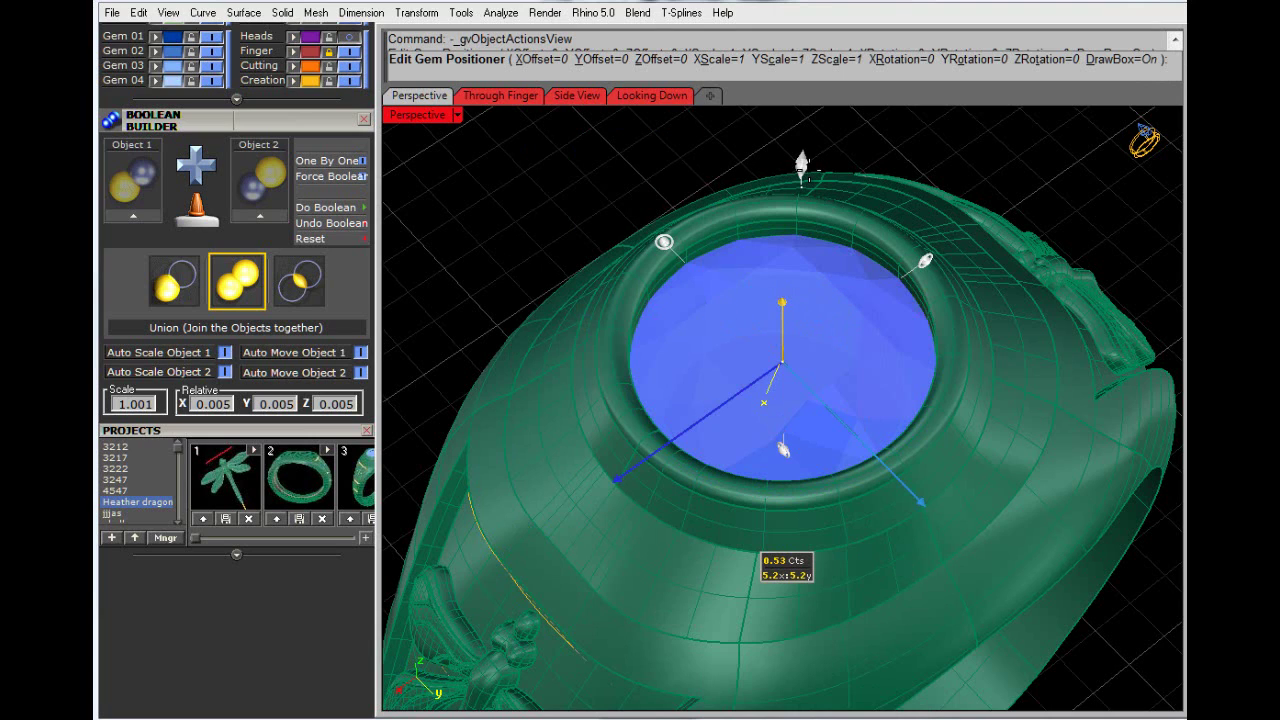
click(801, 163)
drag(801, 163, 803, 147)
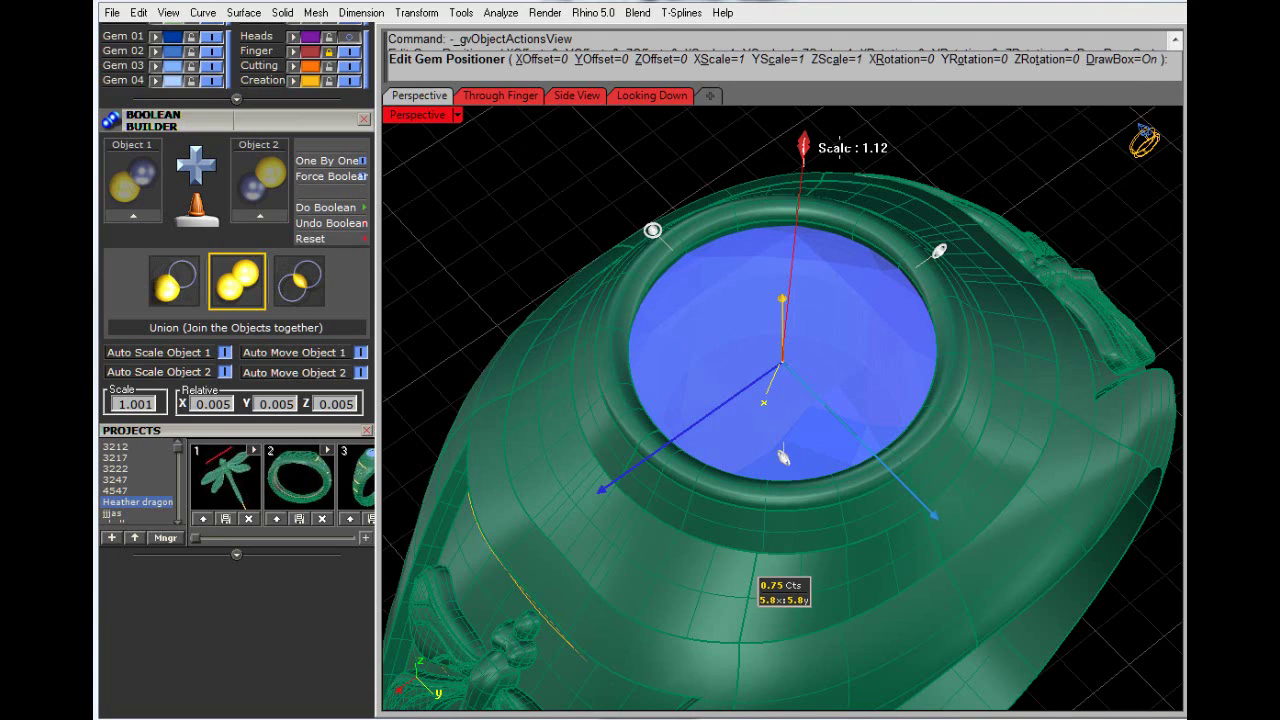
drag(803, 147, 803, 147)
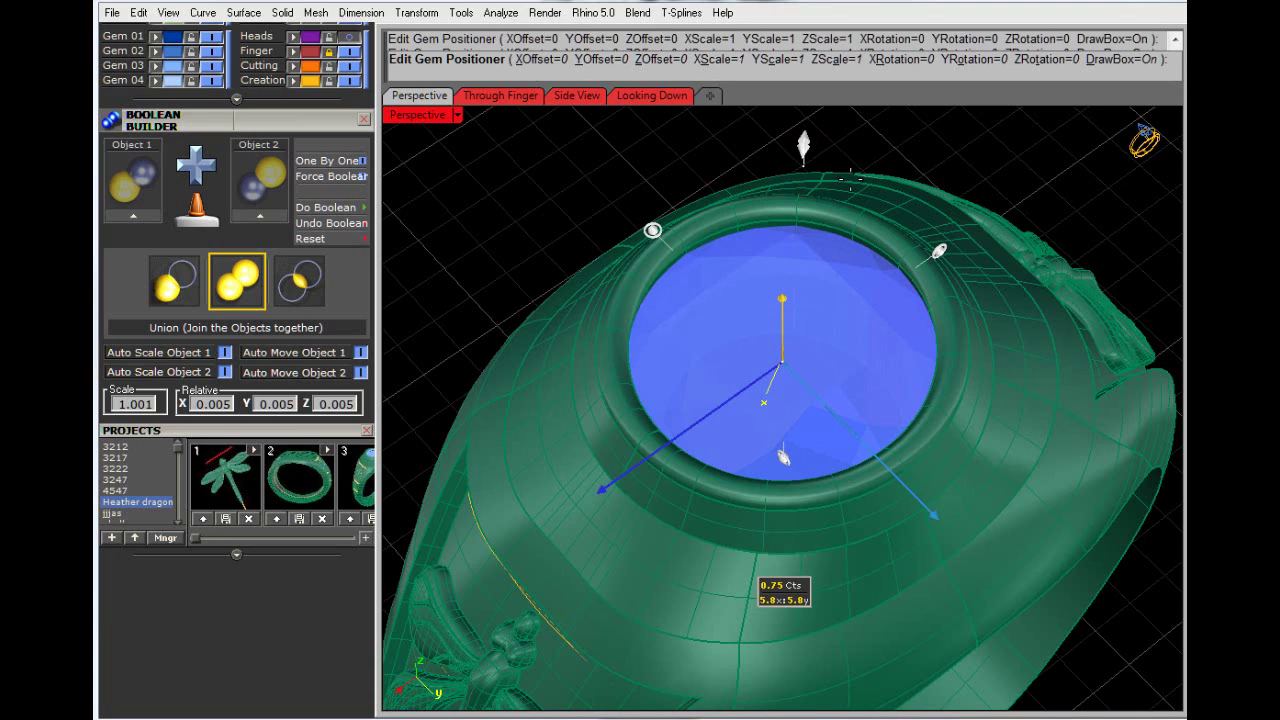
right_click(671, 162)
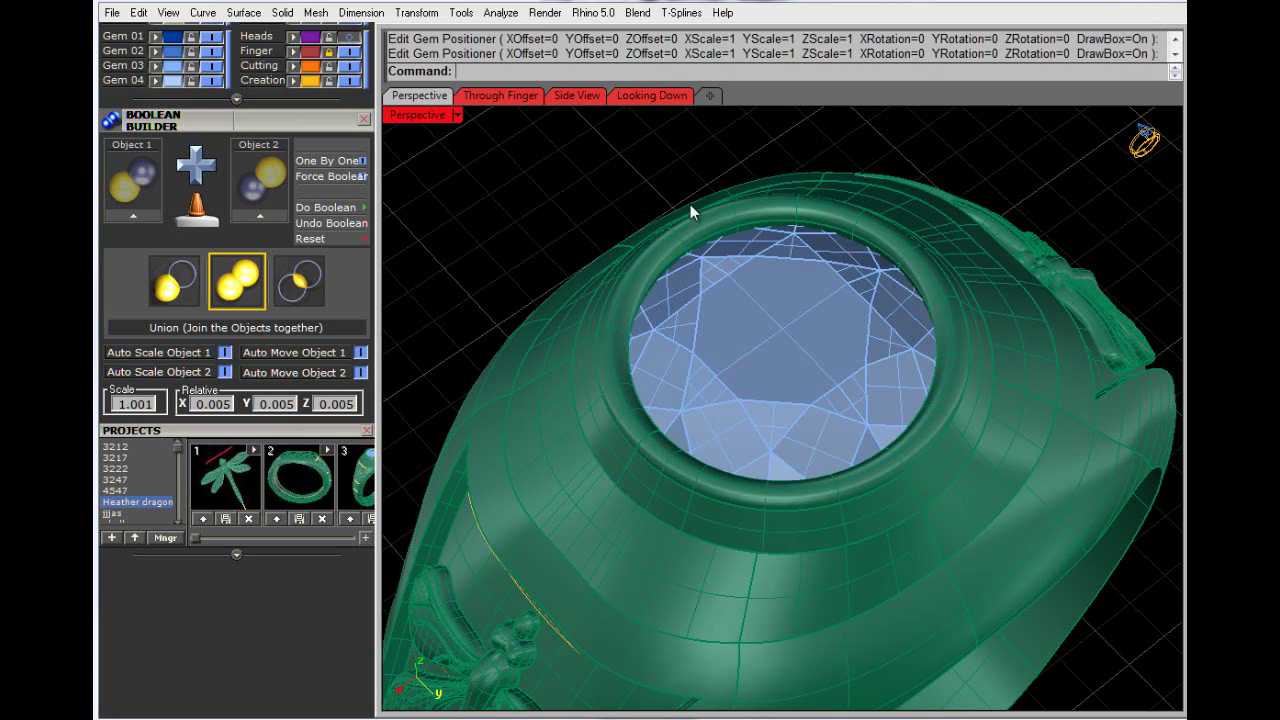
Step: Start a Cage Edit on the ring using a BoundingBox control object in the World coordinate system
scroll(737, 307, down, 3)
right_drag(780, 365, 799, 393)
click(800, 401)
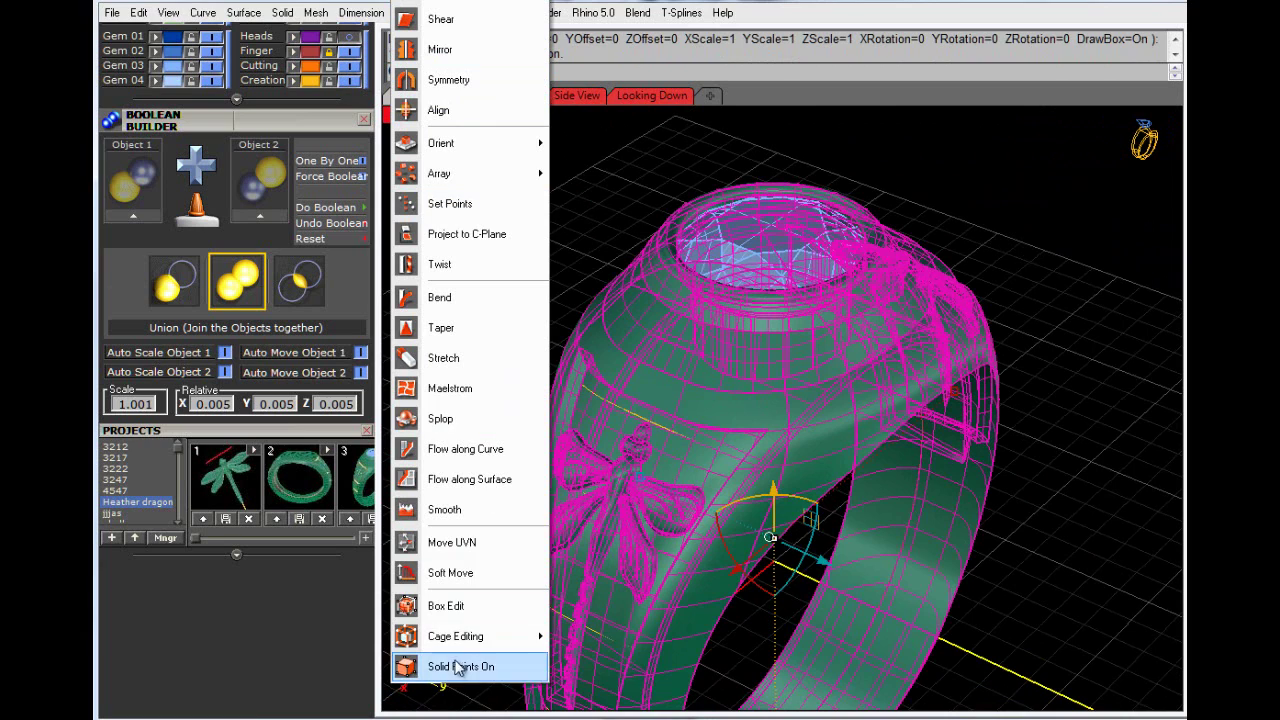
mouse_move(457, 634)
click(612, 662)
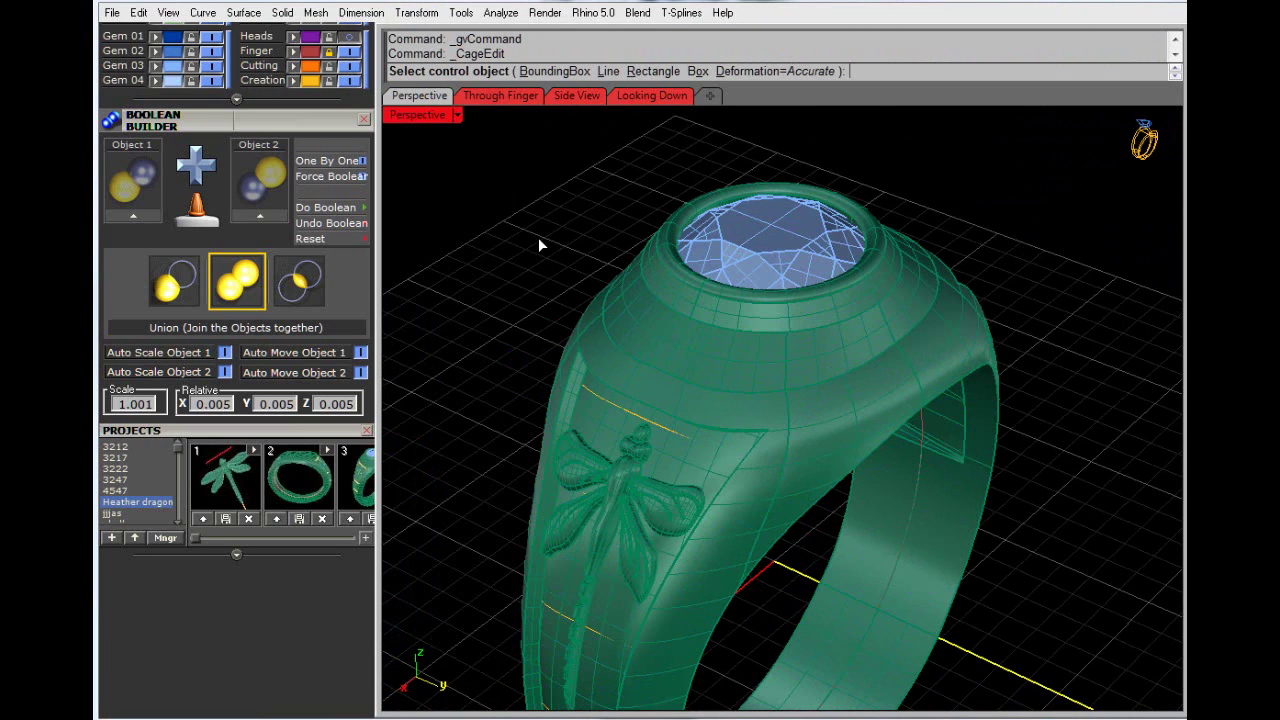
click(668, 74)
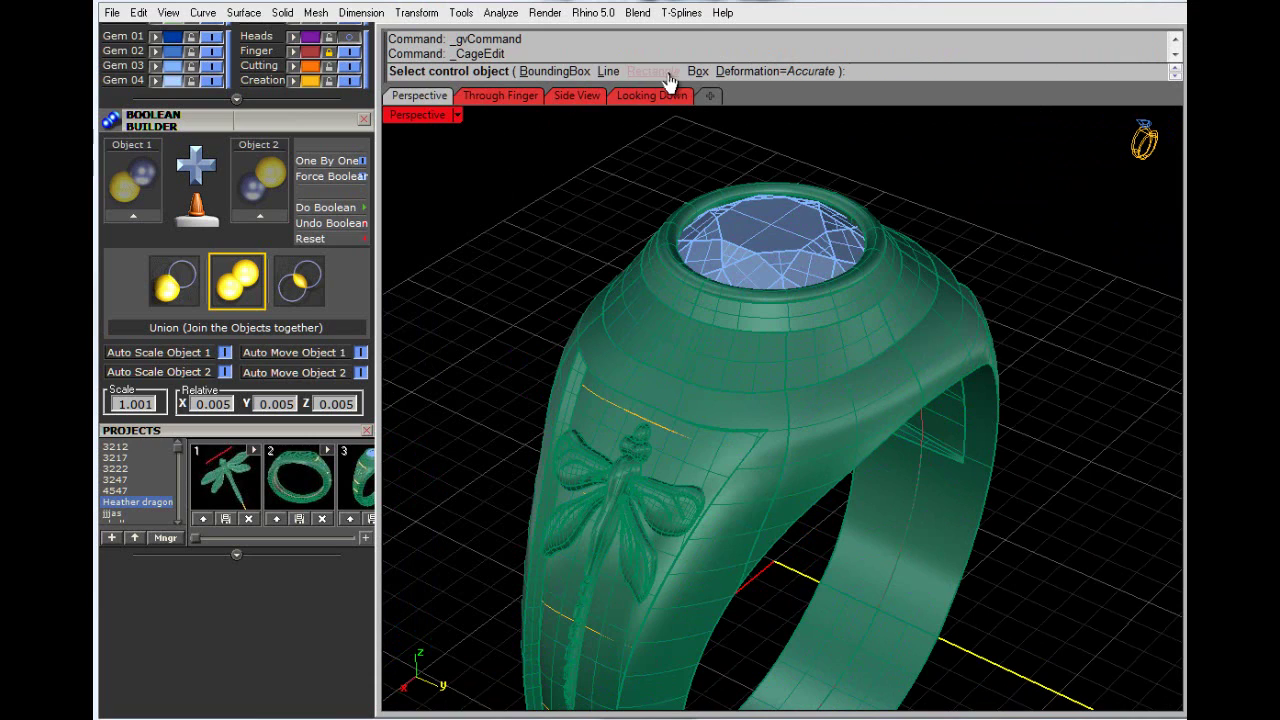
click(557, 71)
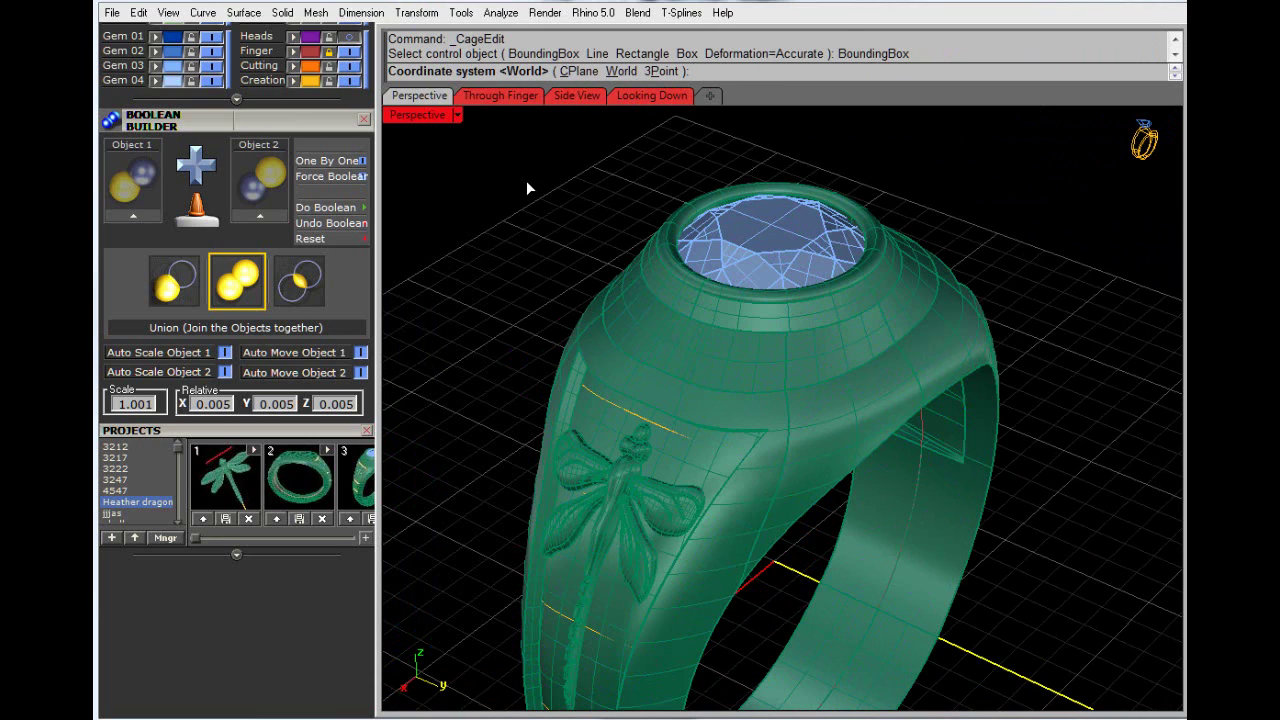
key(Return)
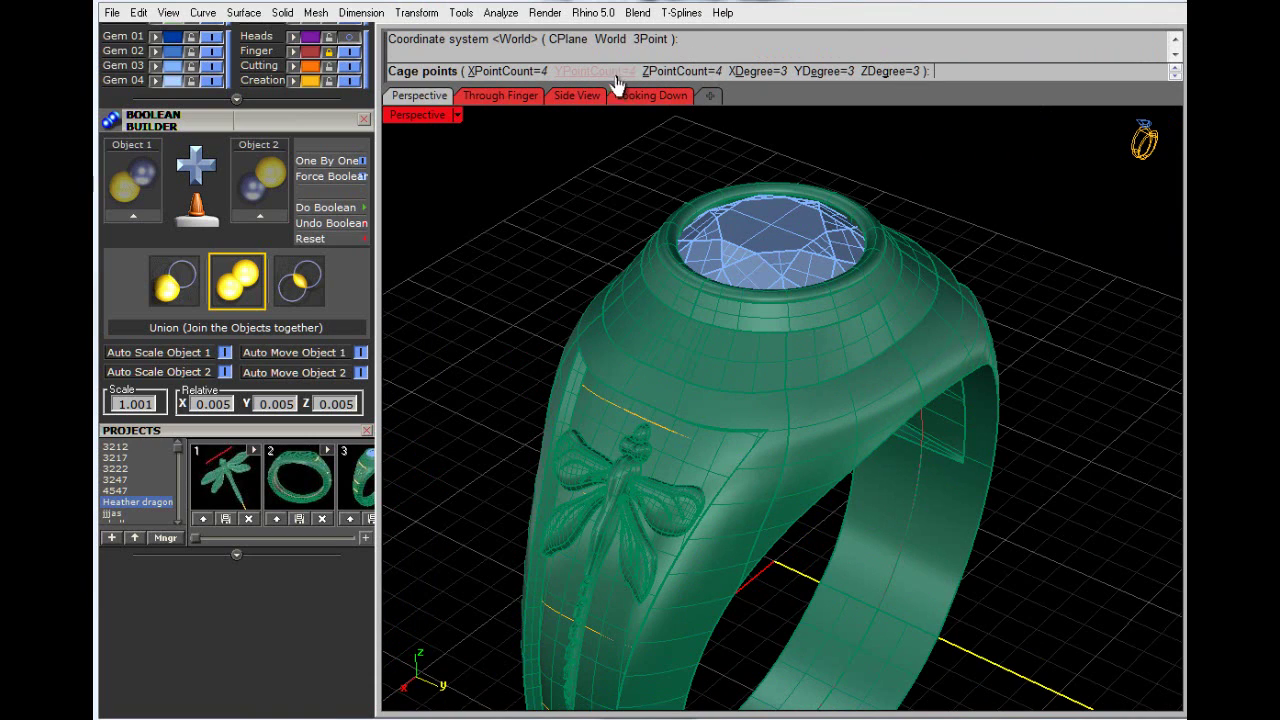
Step: Set the cage's Z point count to 8 and create the cage with a Global region to edit
click(668, 72)
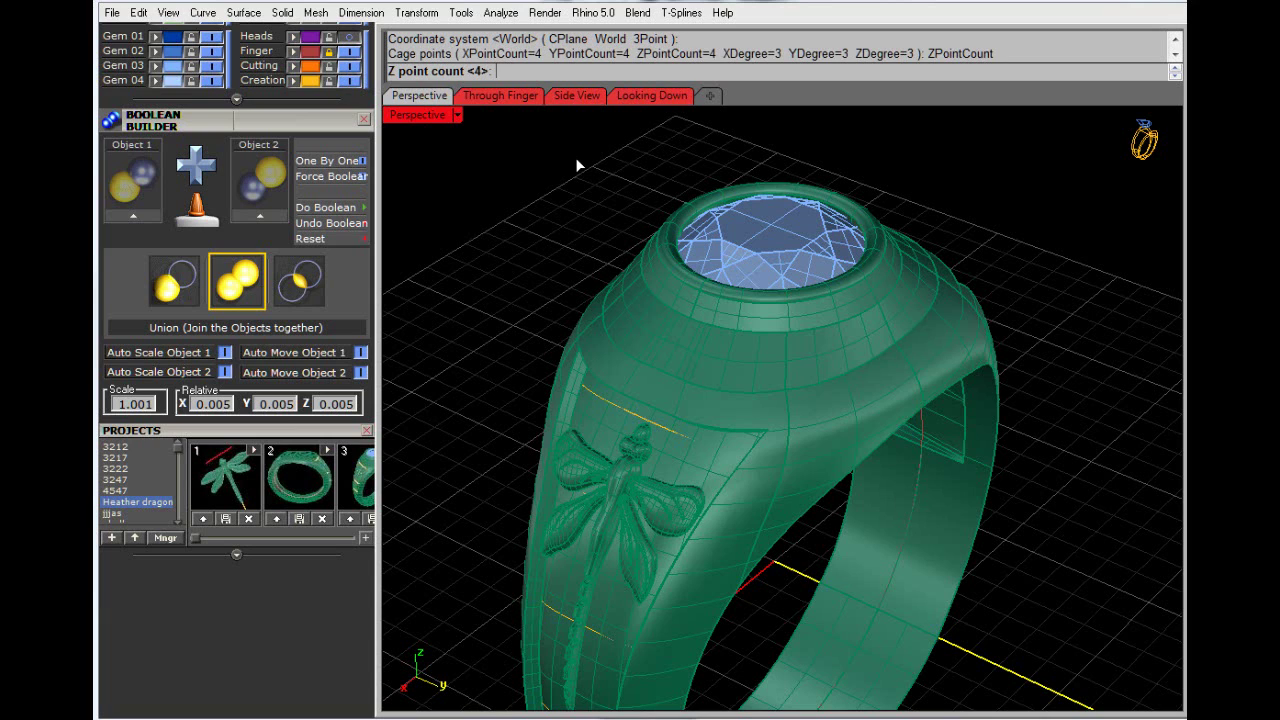
text(8)
key(Return)
key(Return)
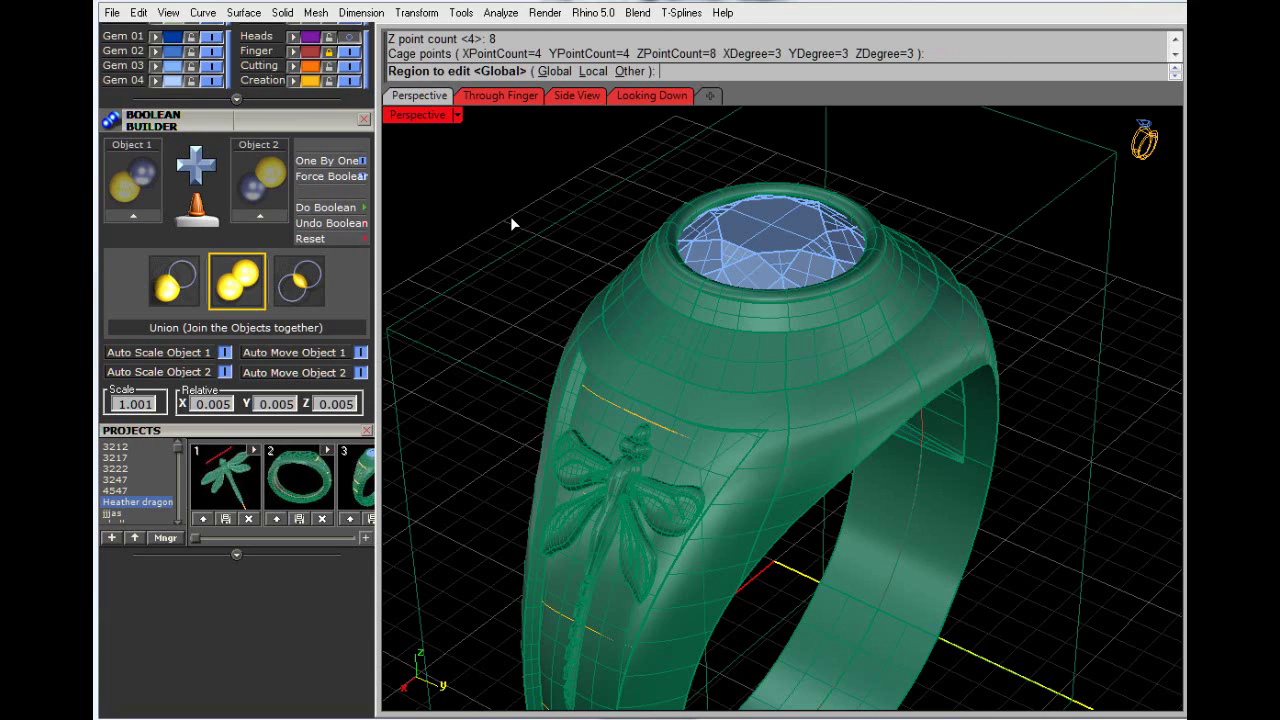
key(Return)
right_drag(598, 247, 640, 234)
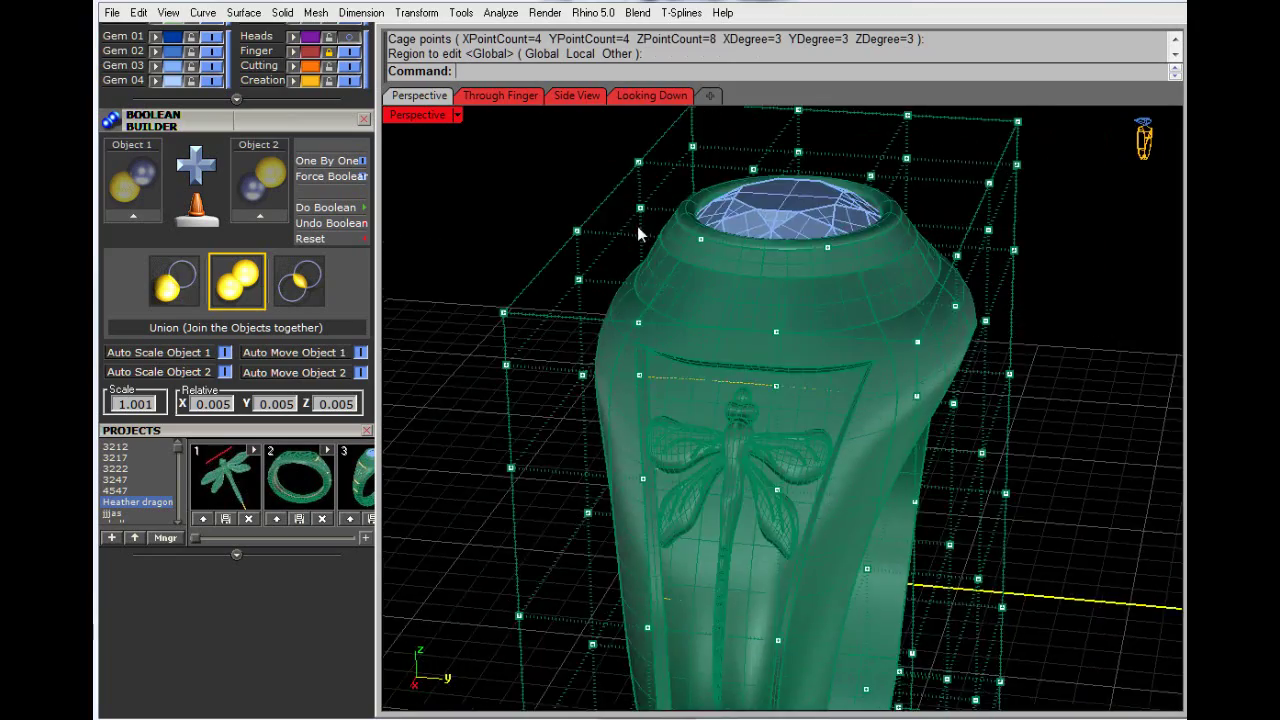
Step: Select the top two levels of cage control points around the ring's head
scroll(640, 234, down, 6)
right_drag(720, 234, 737, 214)
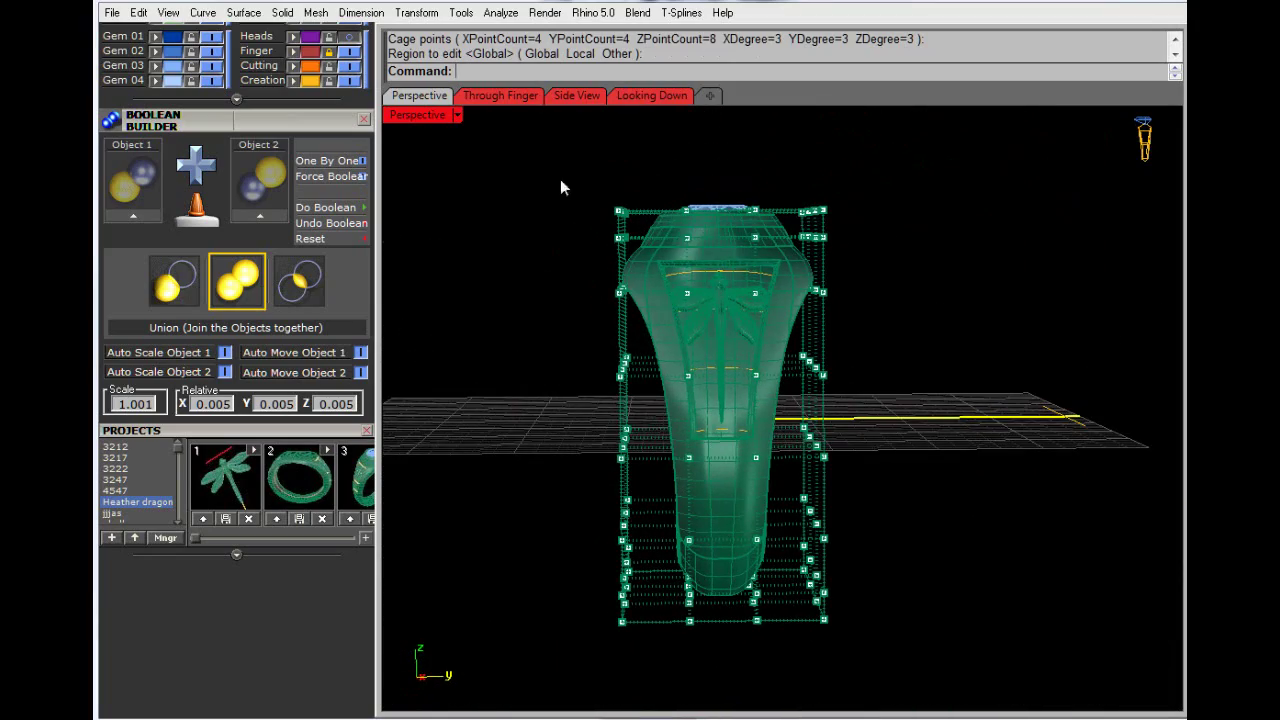
drag(560, 181, 892, 265)
Step: Scale the selected cage points with Scale 2-D in the Looking Down view, from origin 0,0,0 by a factor of 1.12
right_drag(940, 290, 453, 157)
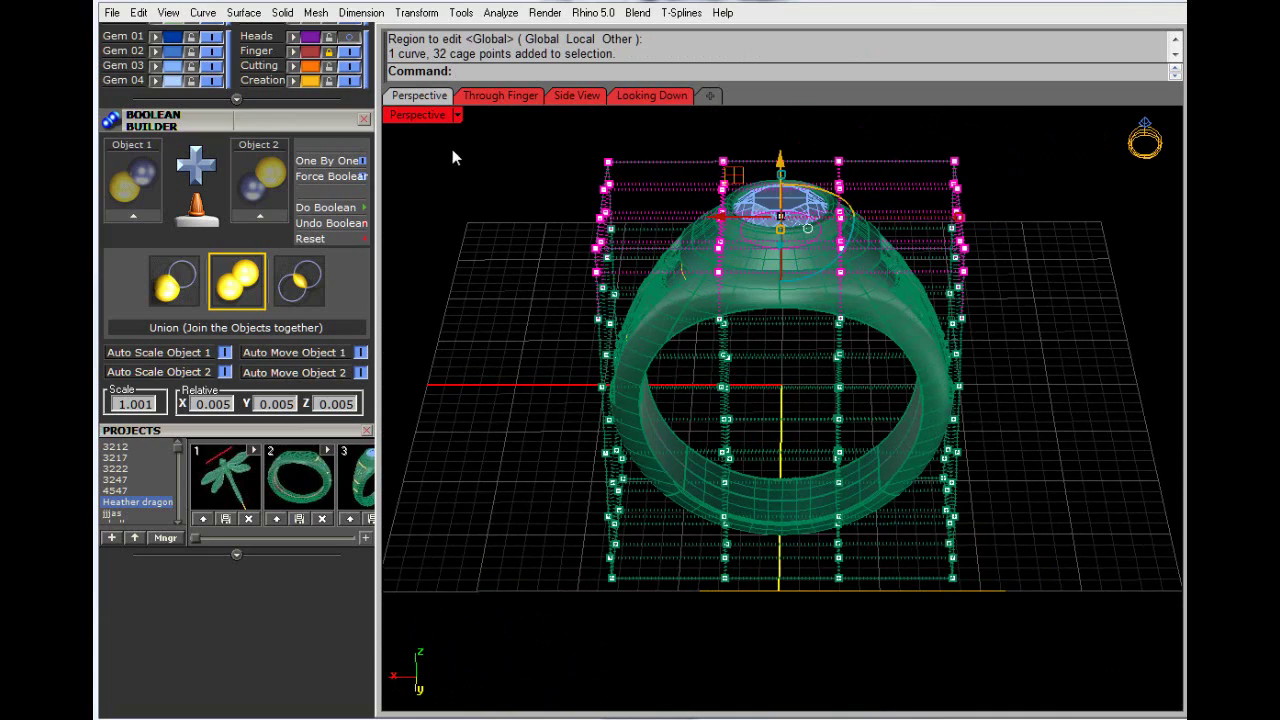
double_click(413, 117)
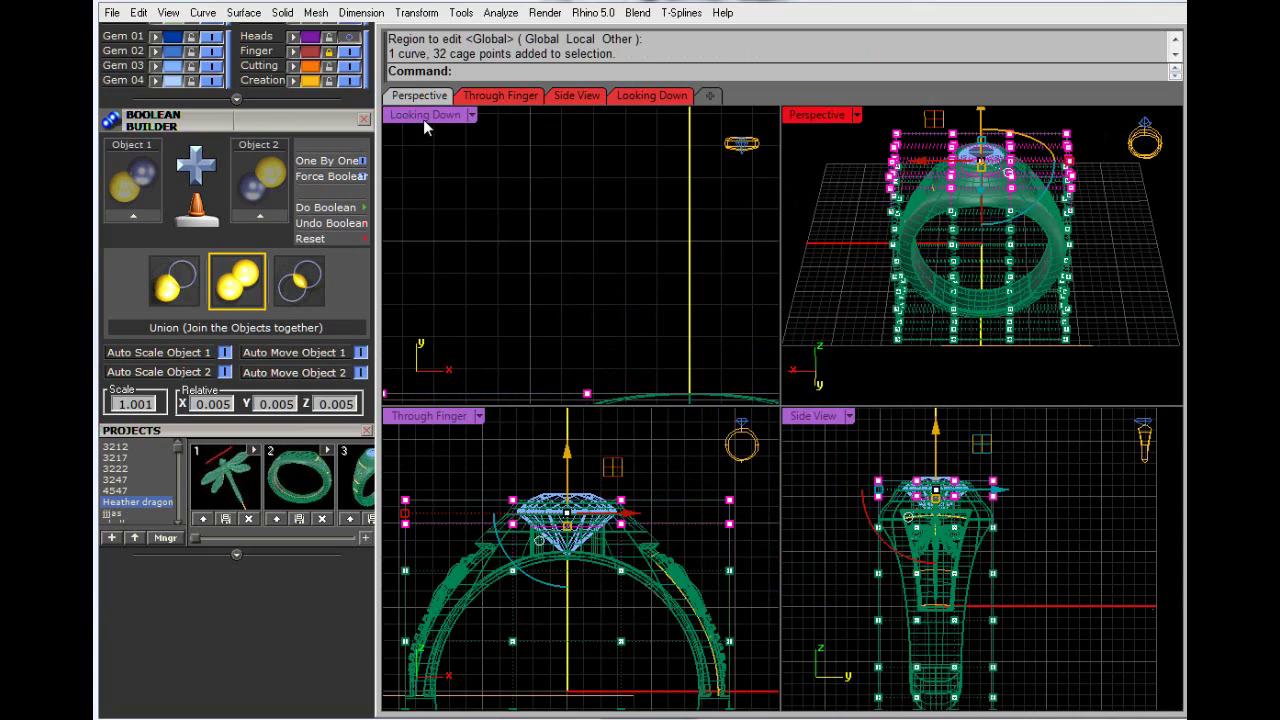
double_click(423, 119)
scroll(566, 247, down, 12)
right_drag(581, 349, 615, 296)
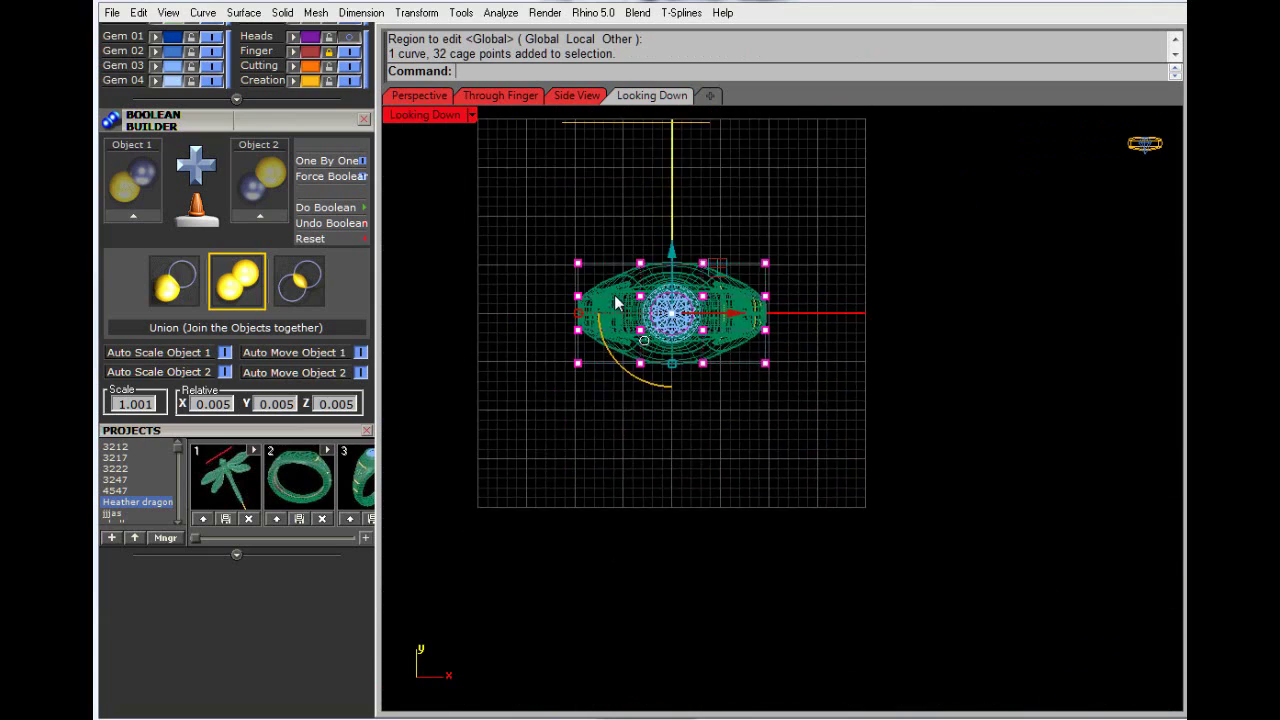
scroll(622, 310, up, 2)
click(416, 12)
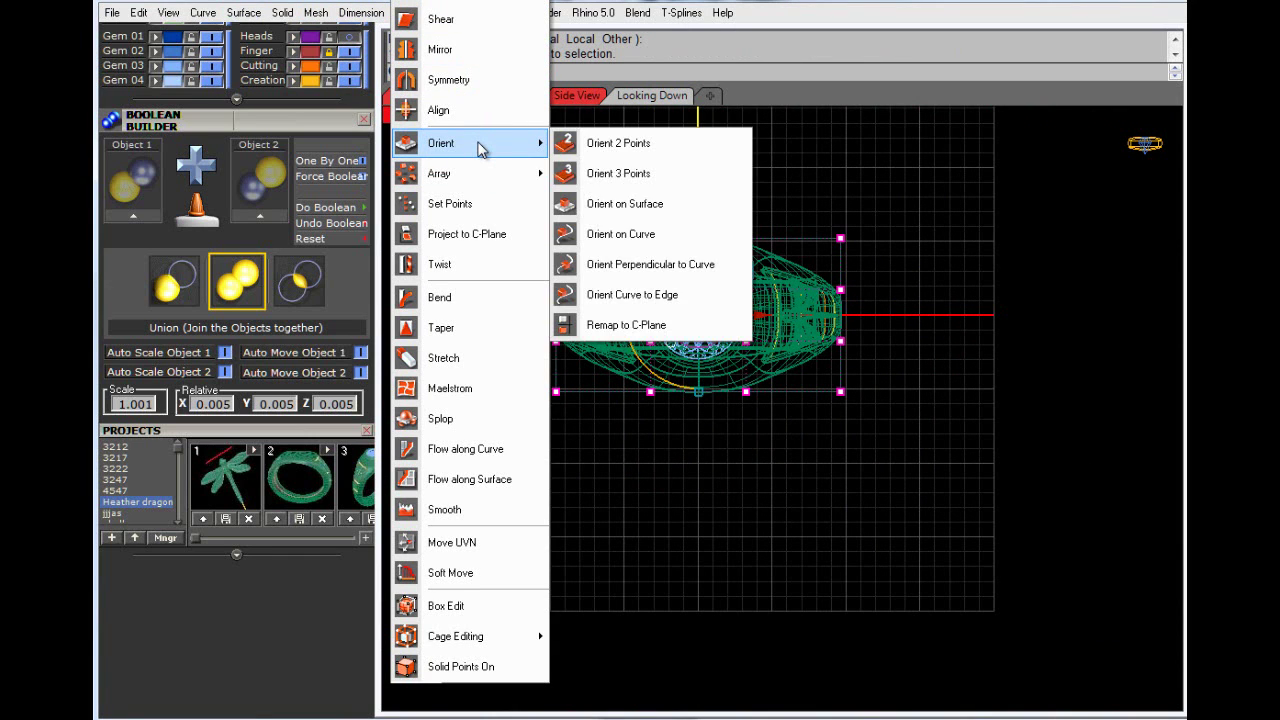
mouse_move(470, 5)
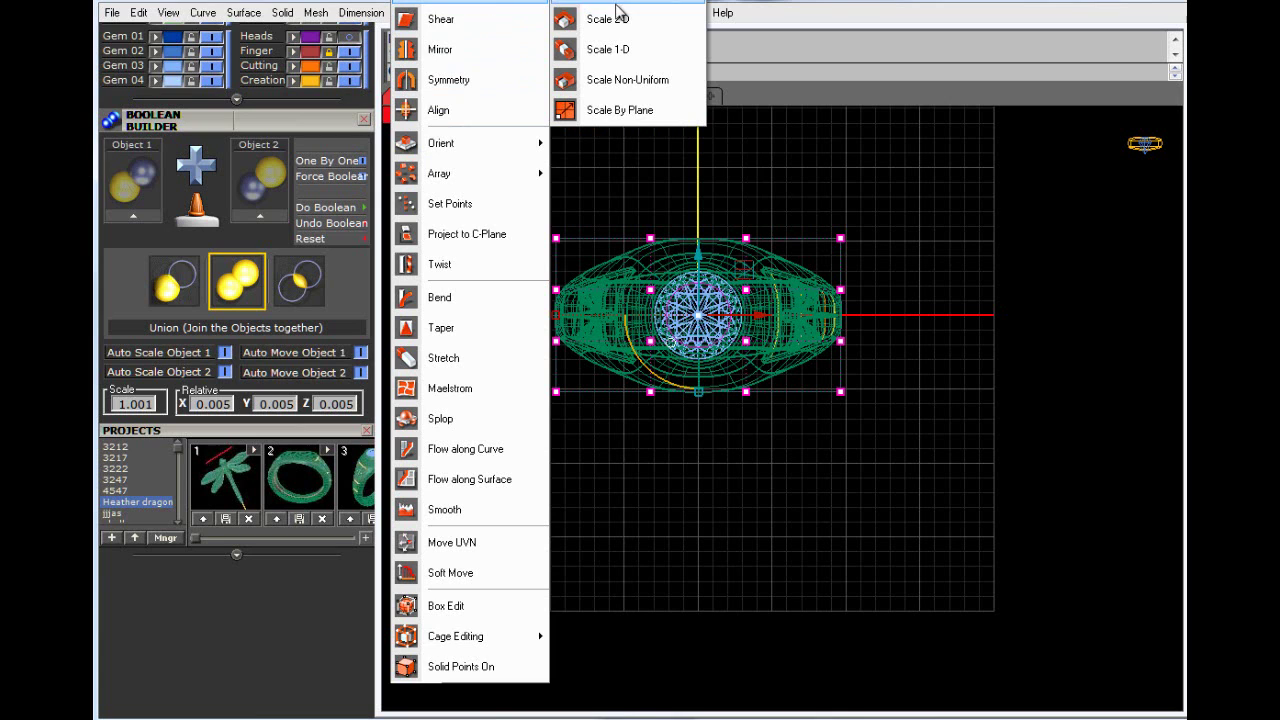
click(600, 18)
scroll(616, 338, up, 3)
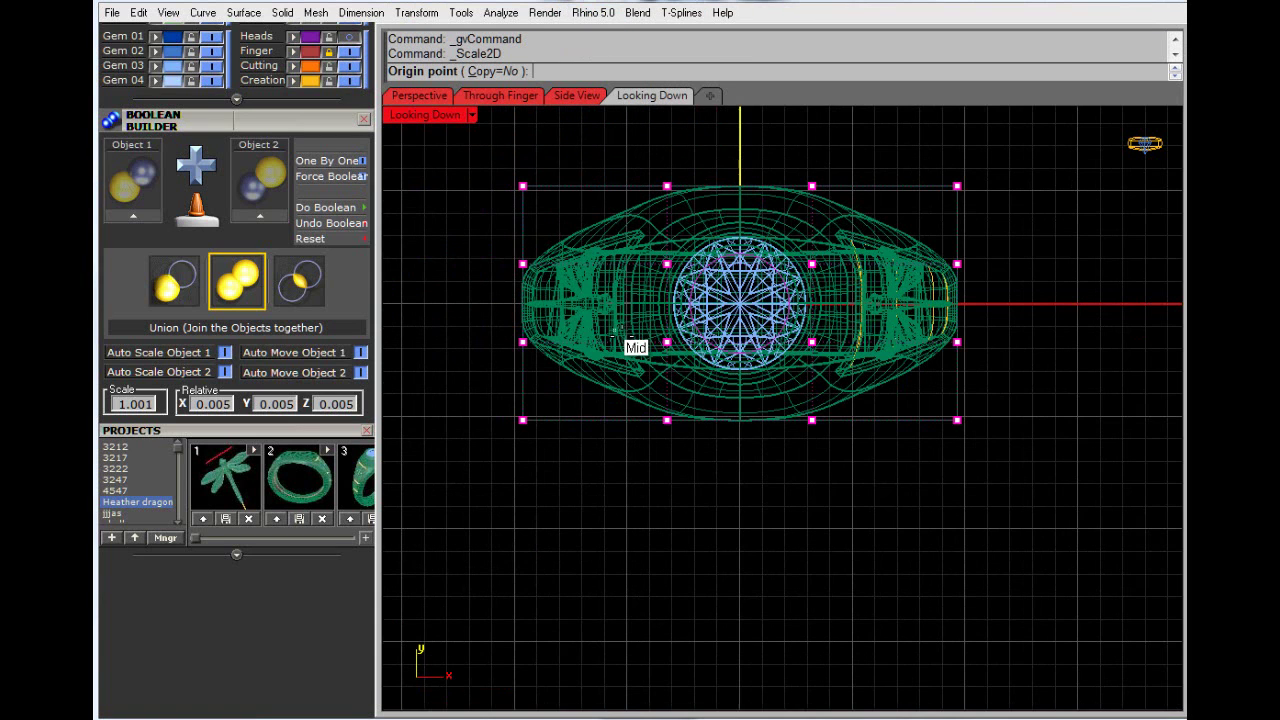
text(0,0,0)
key(Return)
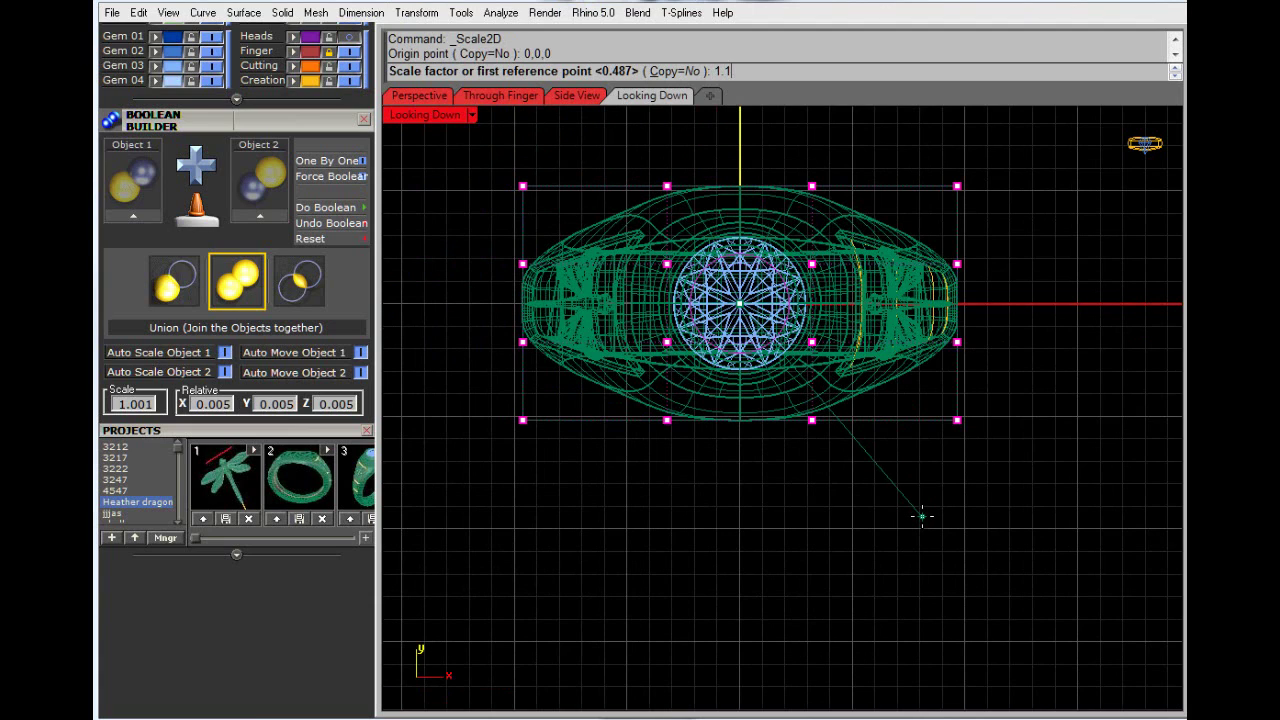
key(Return)
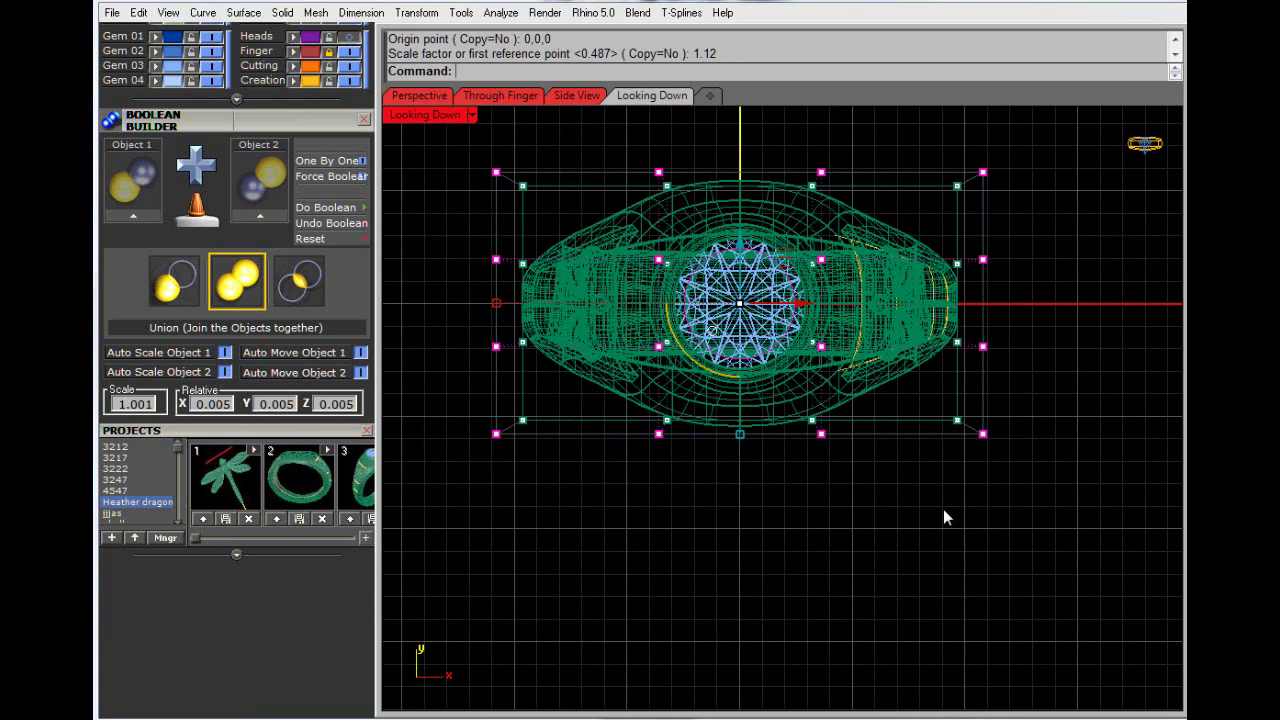
Step: Deselect the cage points and delete the cage control object around the ring
right_click(943, 509)
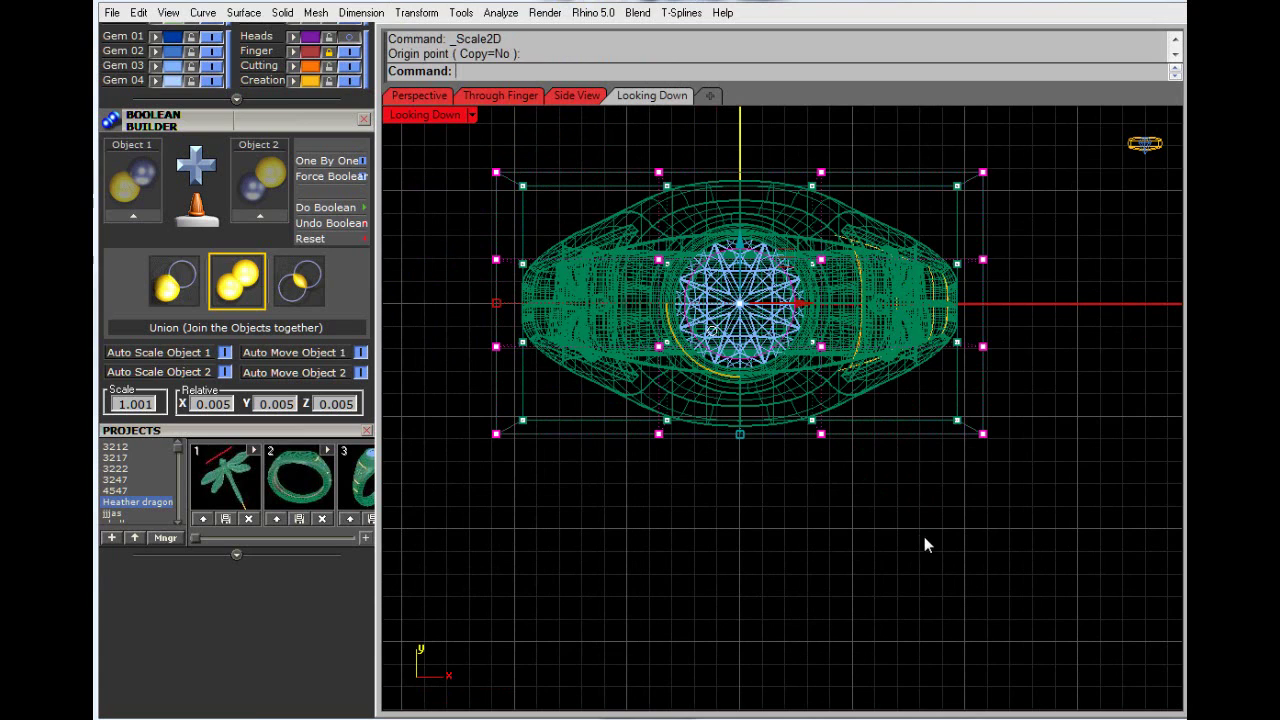
key(Escape)
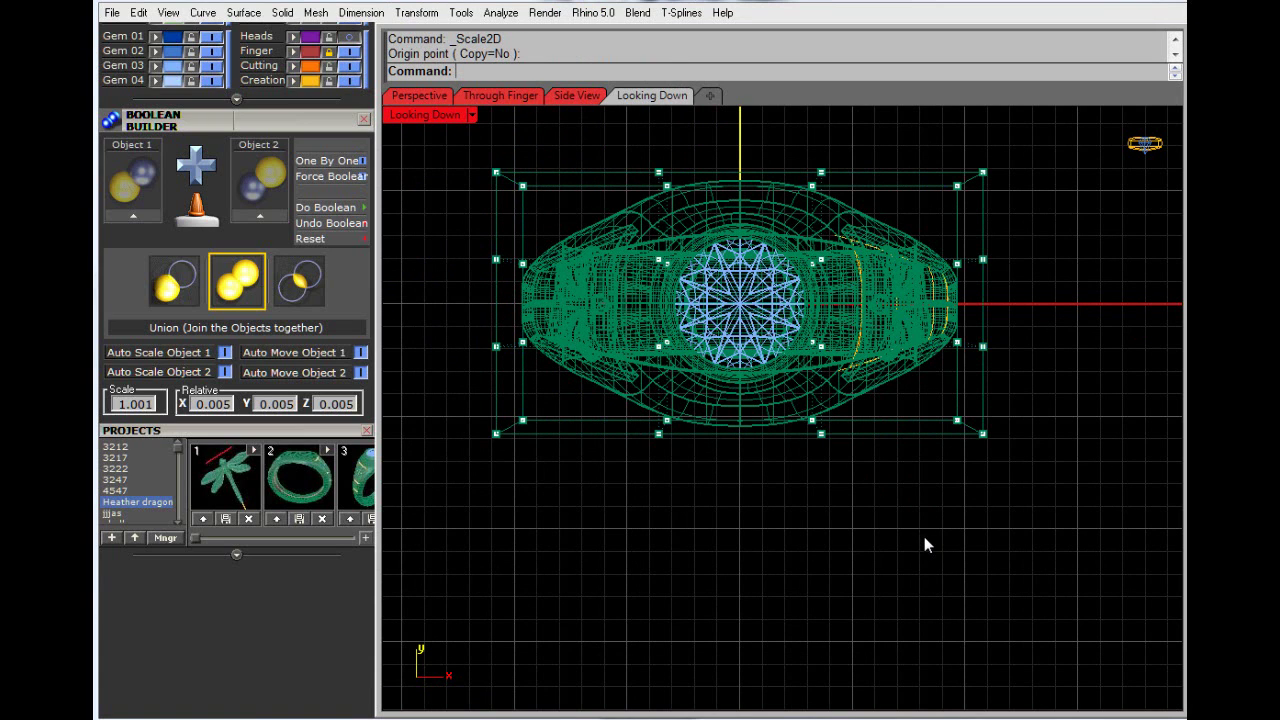
key(Escape)
click(502, 430)
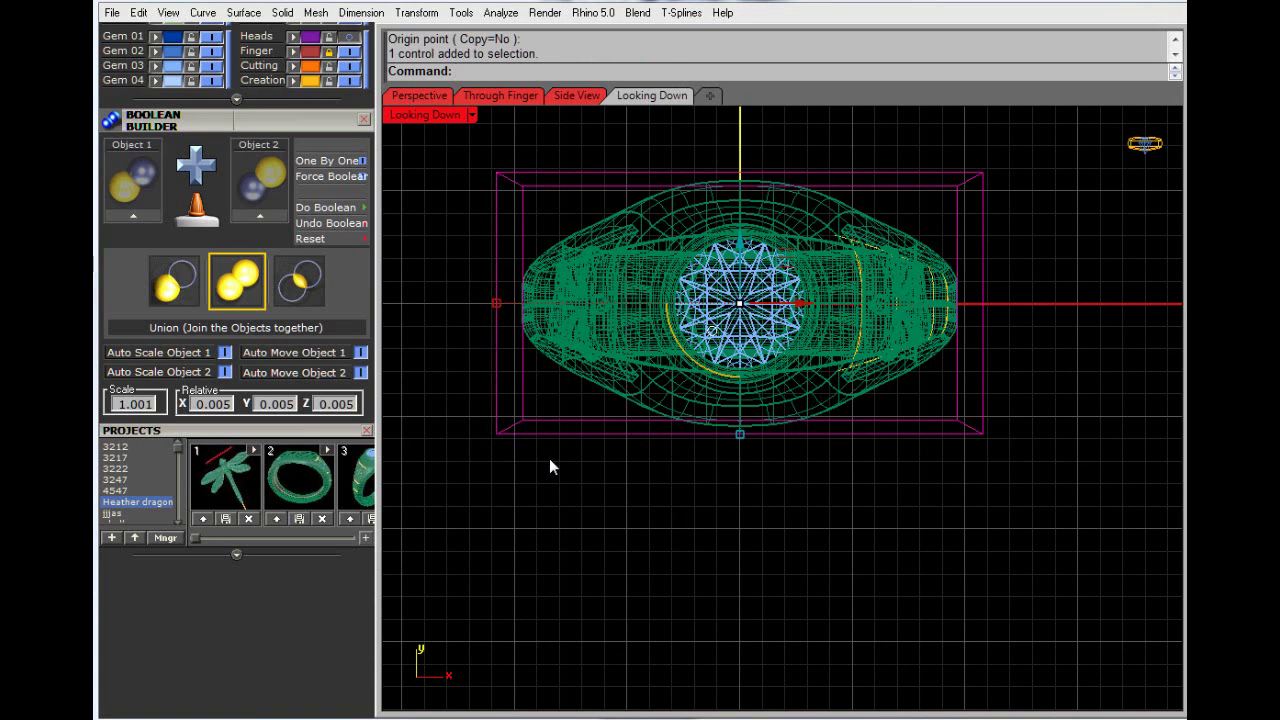
key(Delete)
Step: Examine the widened bezel around the diamond in perspective and check which parts of the ring are selected together
double_click(444, 115)
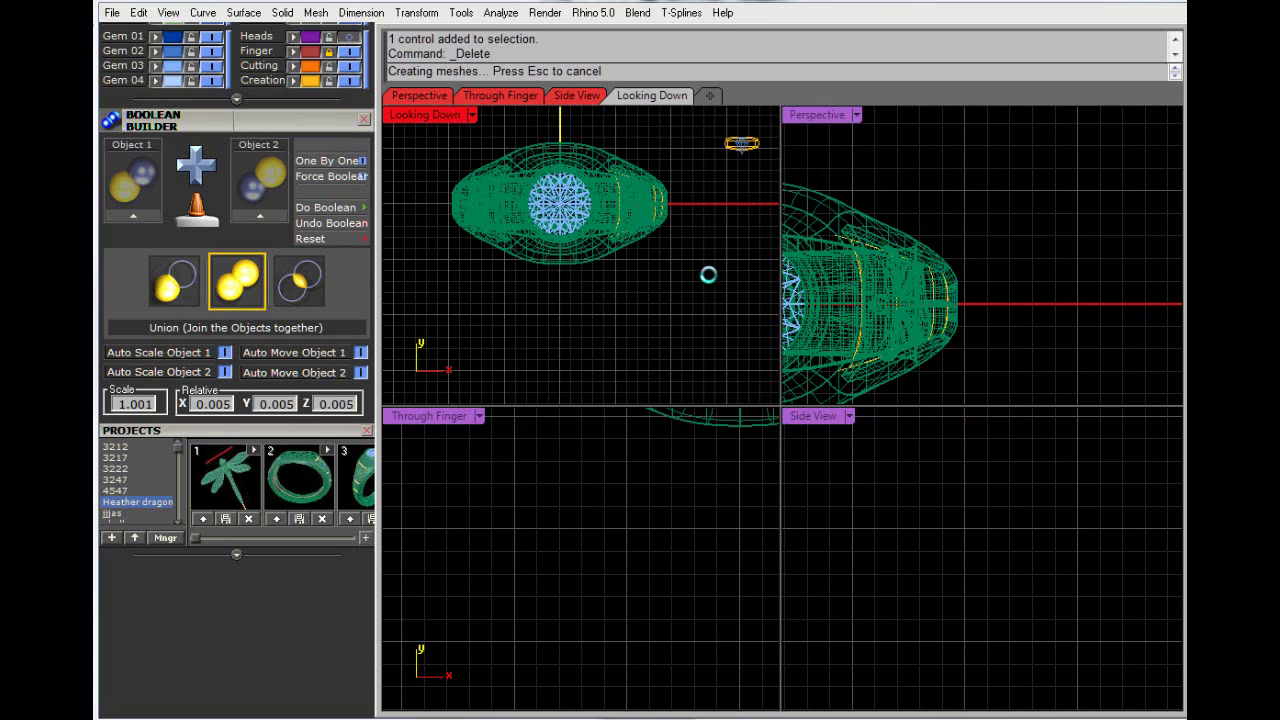
double_click(805, 114)
scroll(749, 285, up, 5)
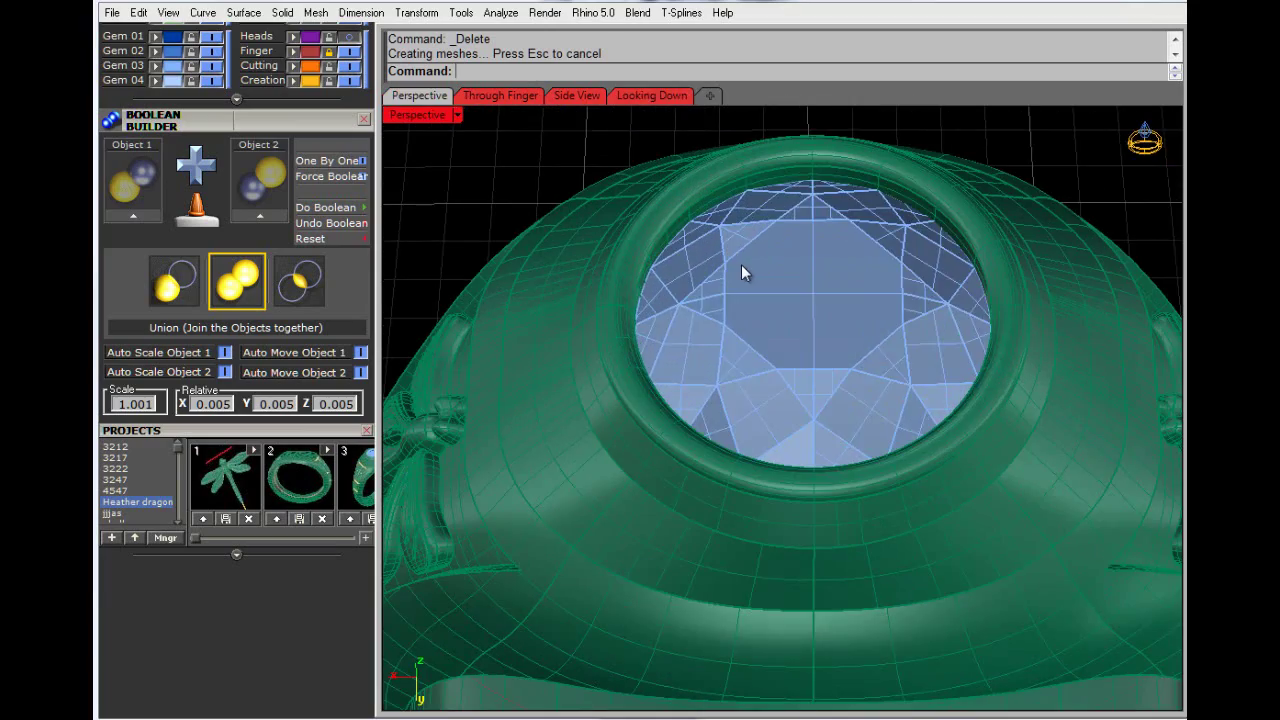
click(745, 272)
right_drag(886, 277, 943, 349)
scroll(843, 421, up, 2)
scroll(821, 424, down, 6)
scroll(860, 352, up, 2)
right_drag(858, 352, 994, 277)
click(994, 277)
click(836, 361)
click(938, 219)
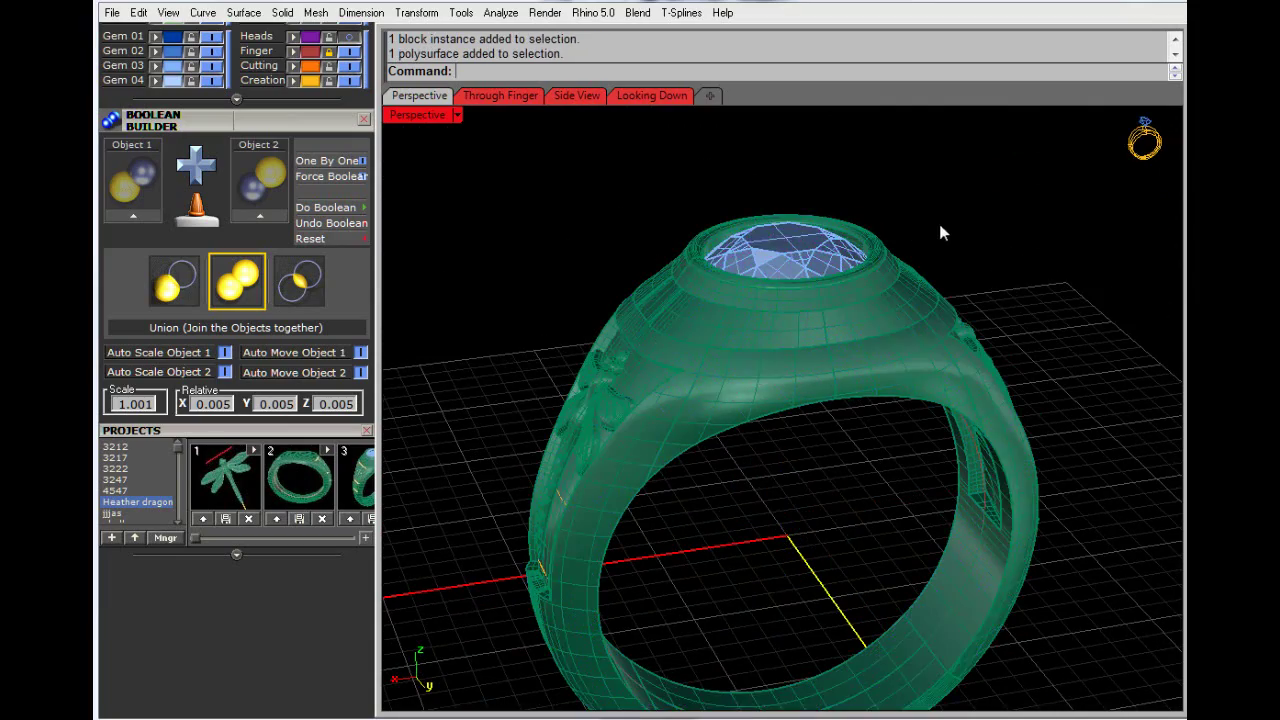
click(814, 335)
click(941, 211)
click(816, 333)
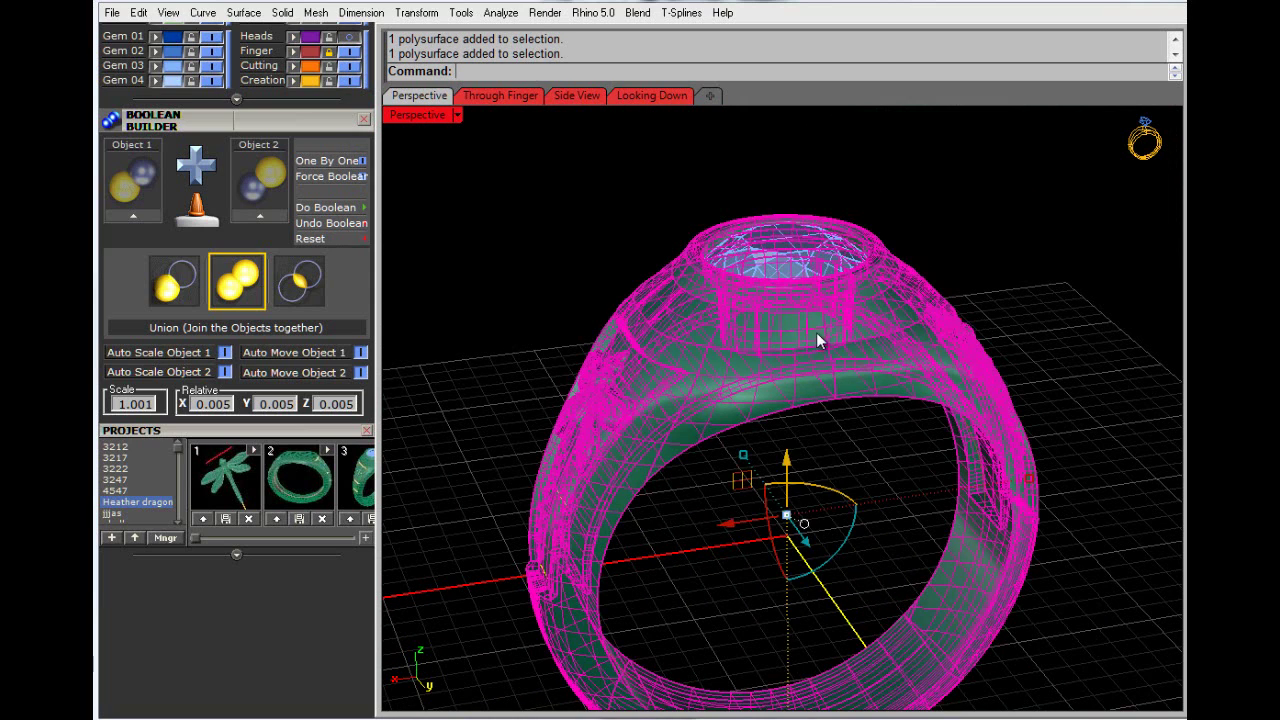
click(957, 214)
click(818, 372)
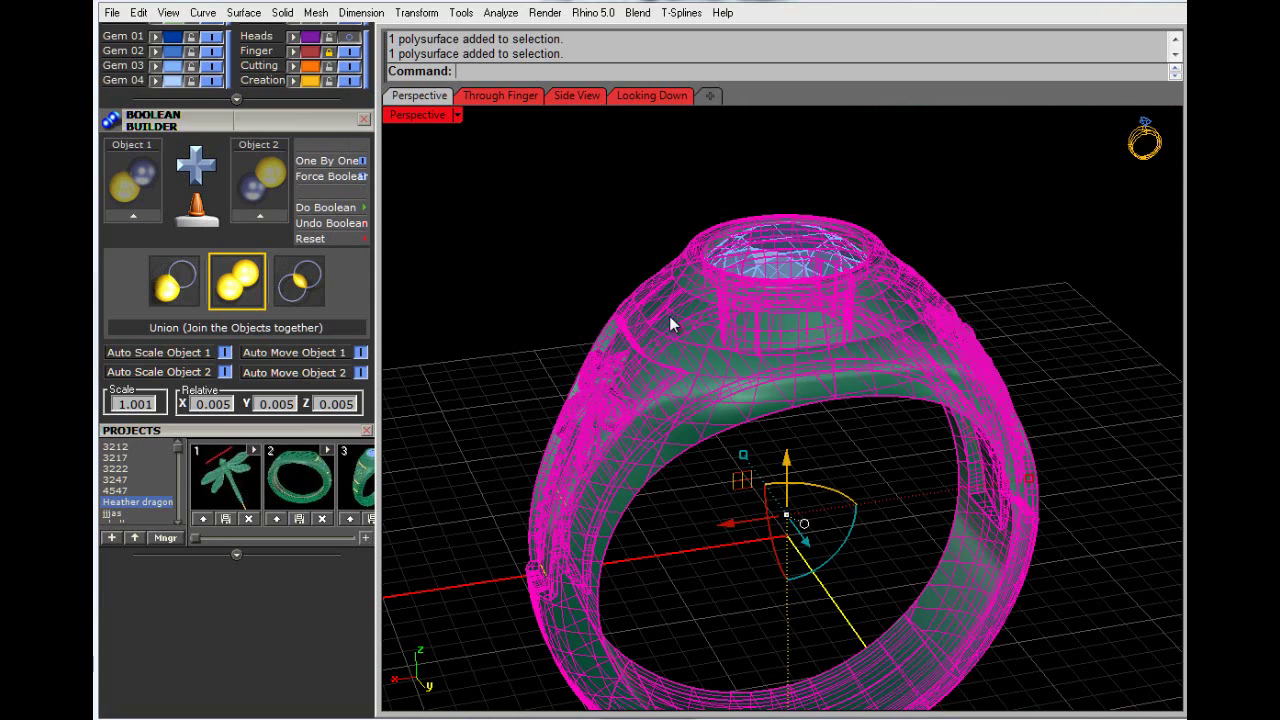
click(579, 247)
Step: Select the whole ring with its curves and diamond, and save it as the fourth item of the dragonfly project
scroll(778, 345, down, 5)
drag(544, 172, 926, 536)
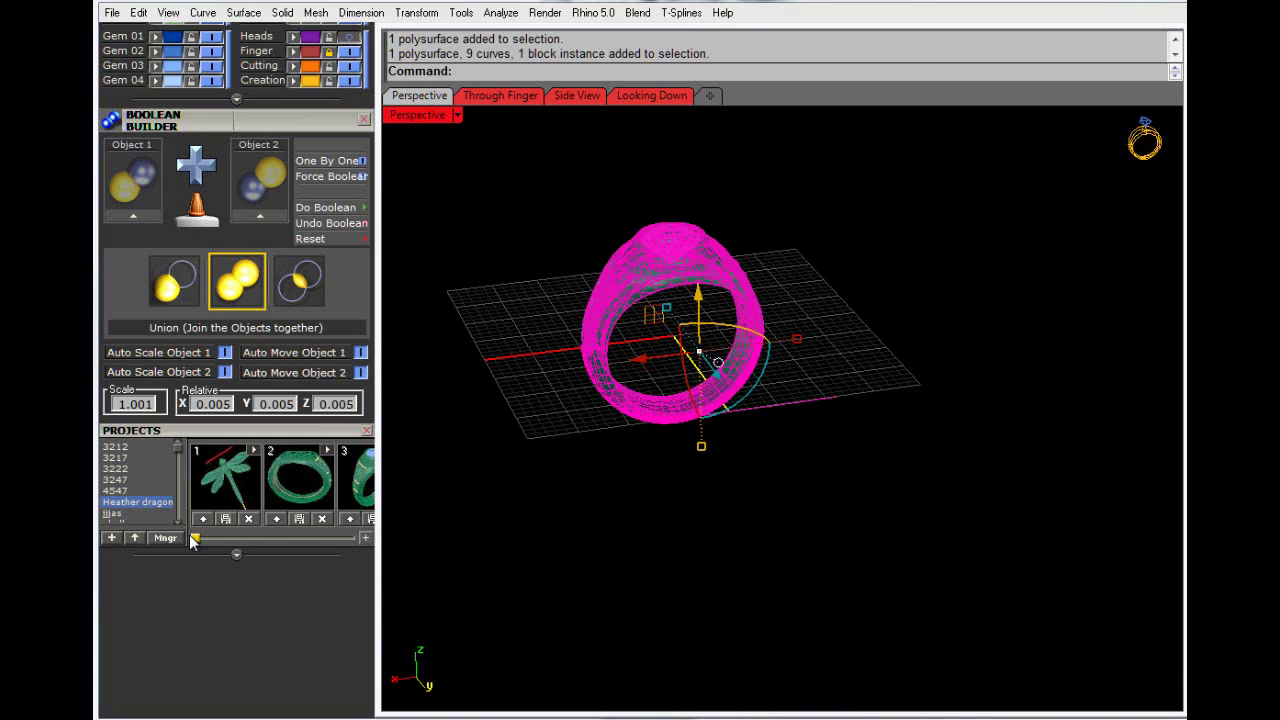
drag(195, 540, 230, 542)
click(283, 518)
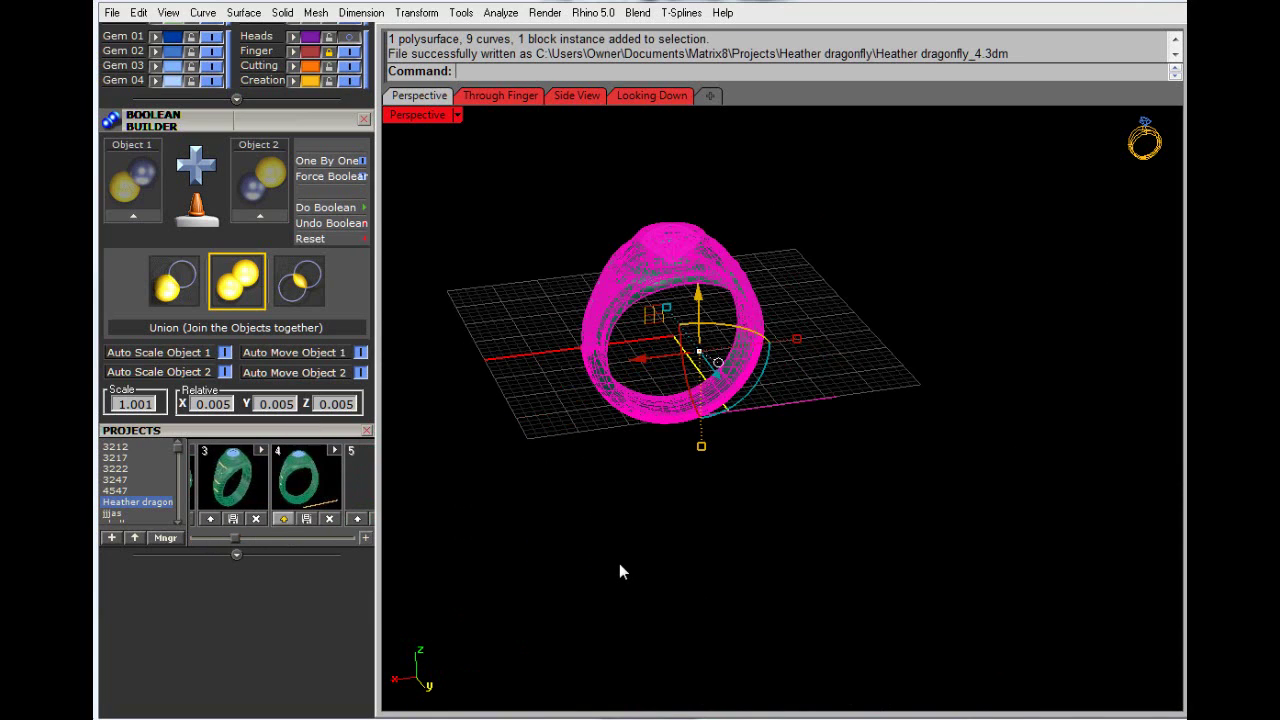
click(620, 568)
Step: Open the Ring Resizer and load the ring polysurface as its model, working in the Through Finger view
double_click(409, 120)
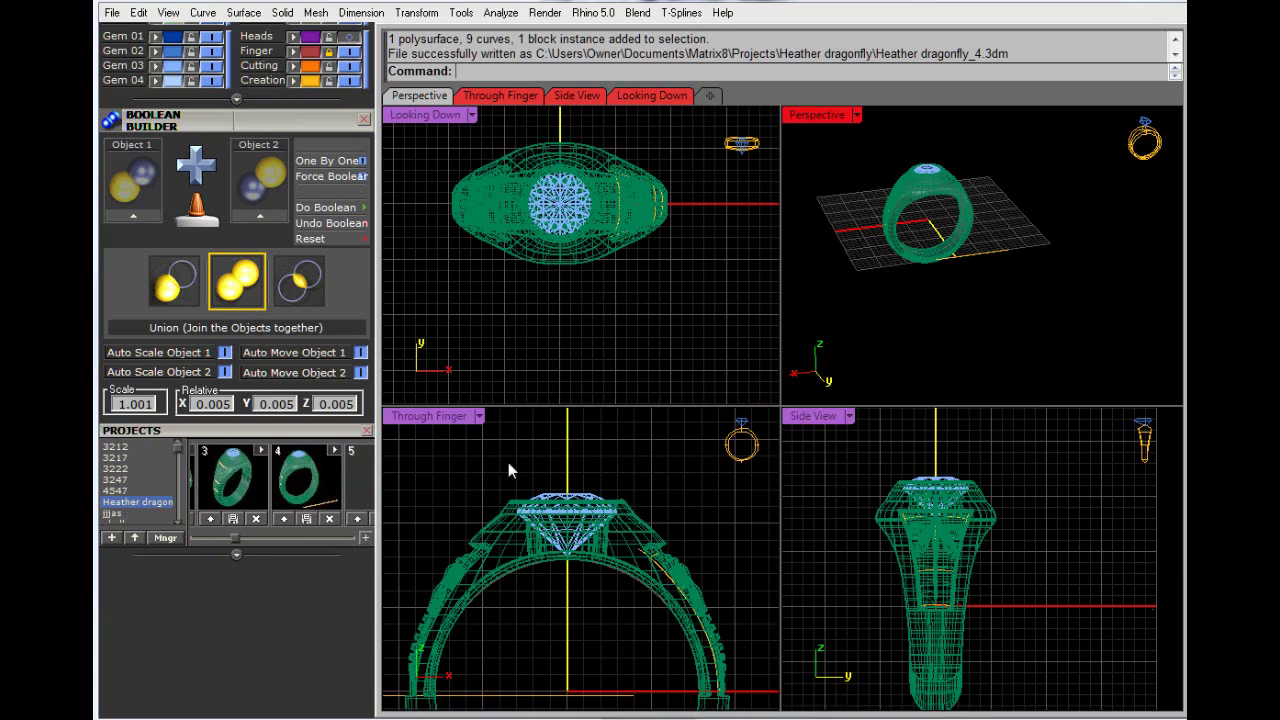
double_click(436, 418)
scroll(714, 560, down, 4)
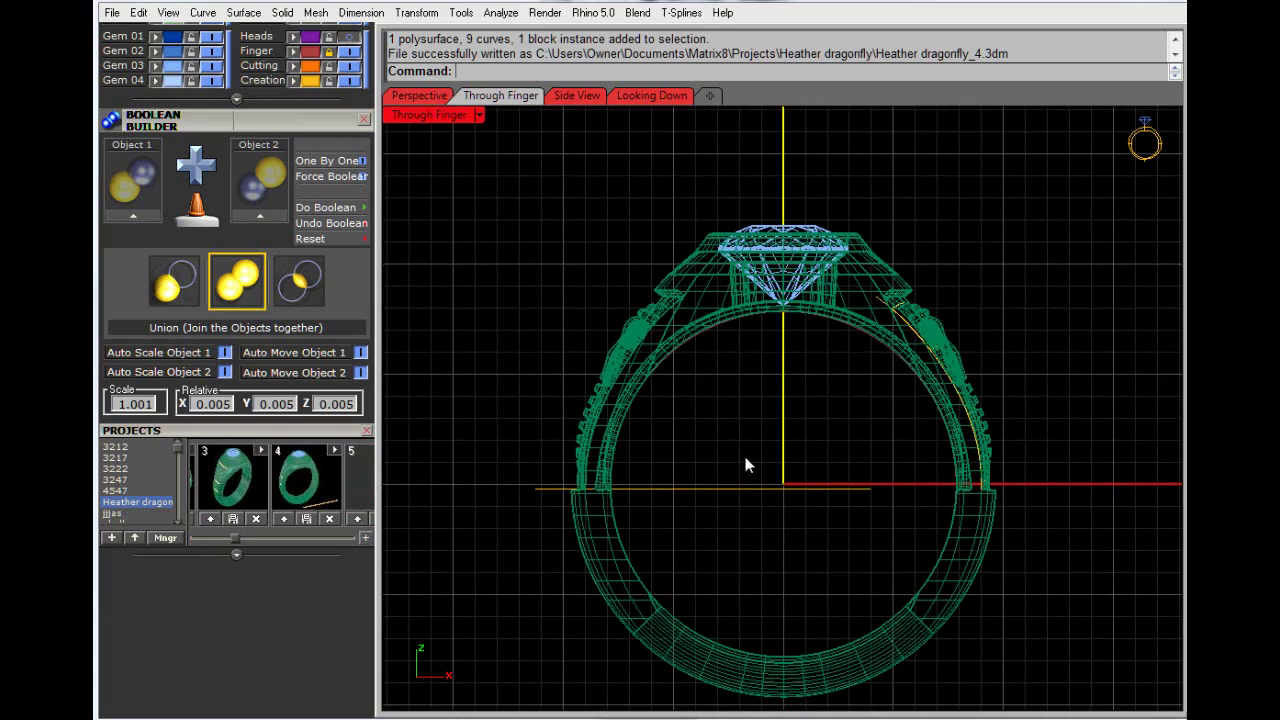
scroll(724, 494, up, 5)
click(642, 340)
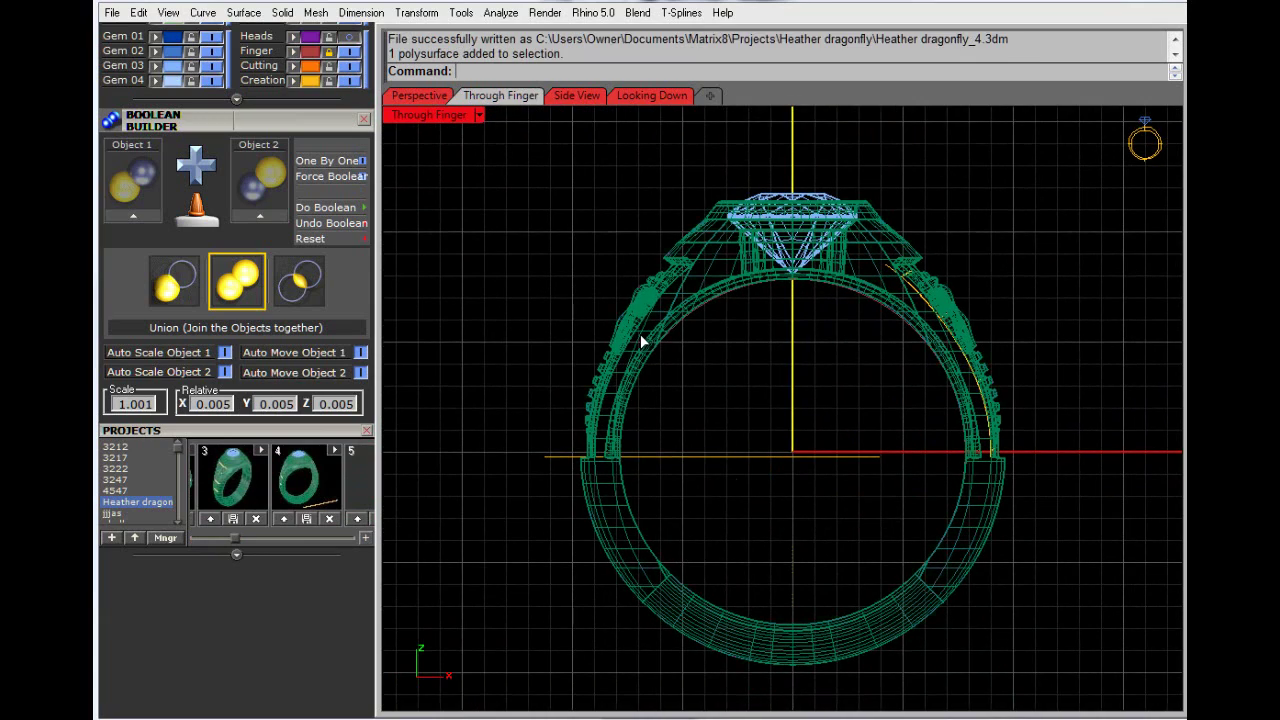
scroll(325, 395, up, 8)
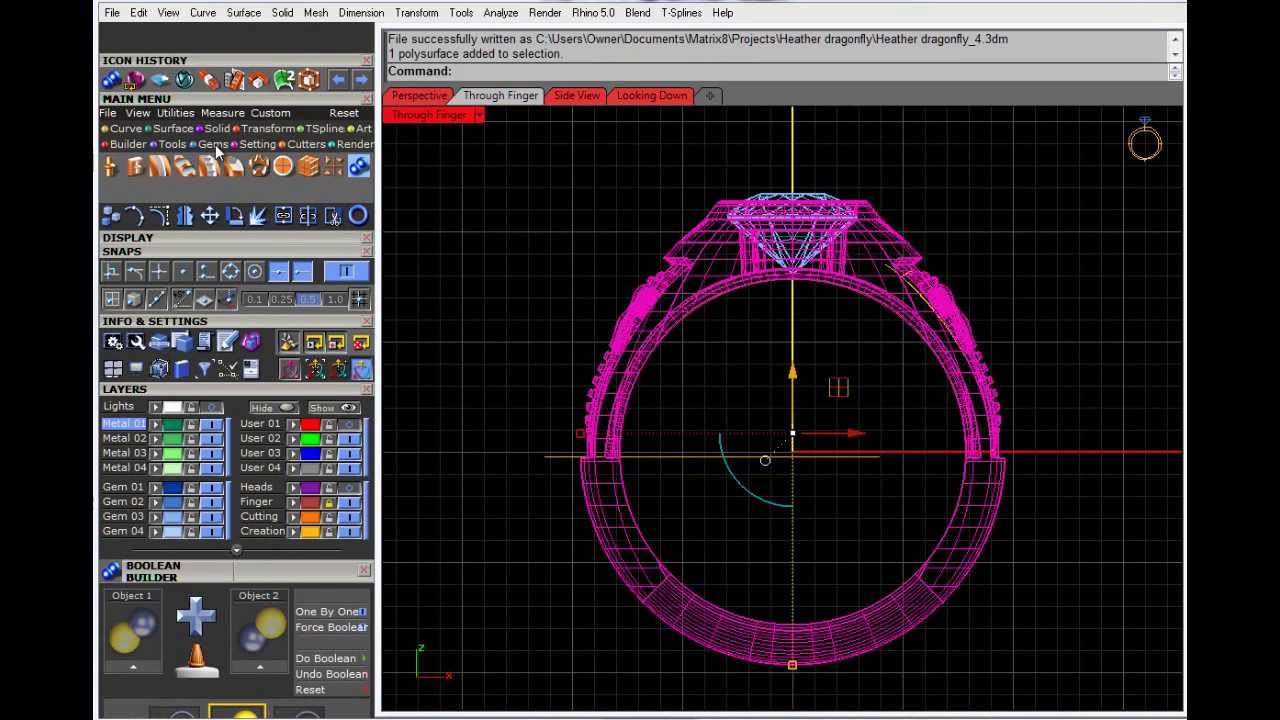
click(170, 145)
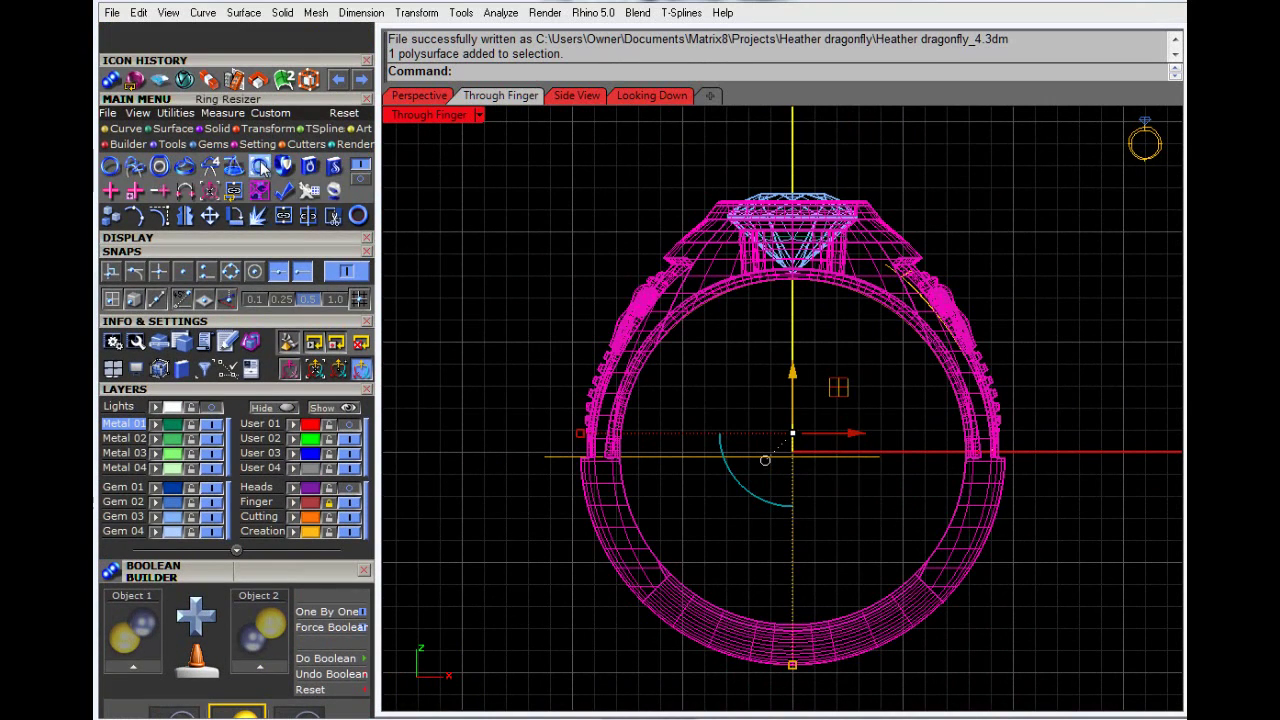
click(262, 163)
drag(286, 569, 266, 594)
scroll(281, 516, down, 1)
drag(281, 516, 279, 298)
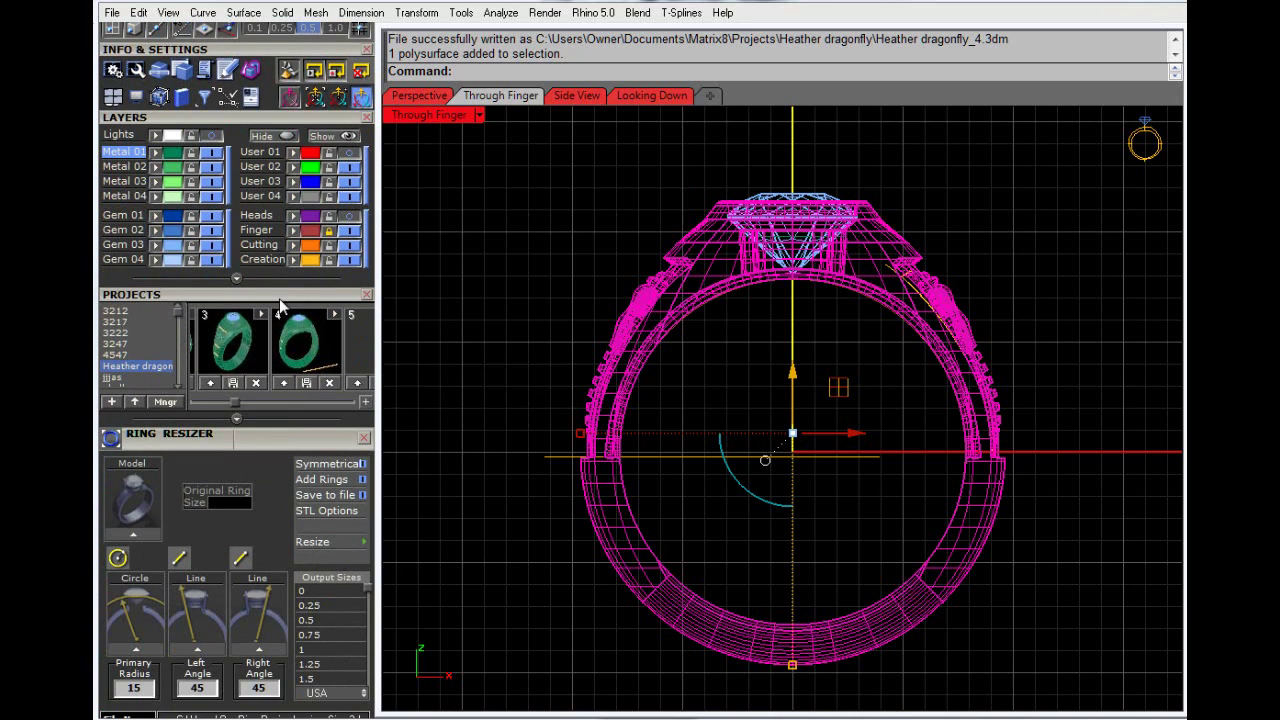
click(145, 536)
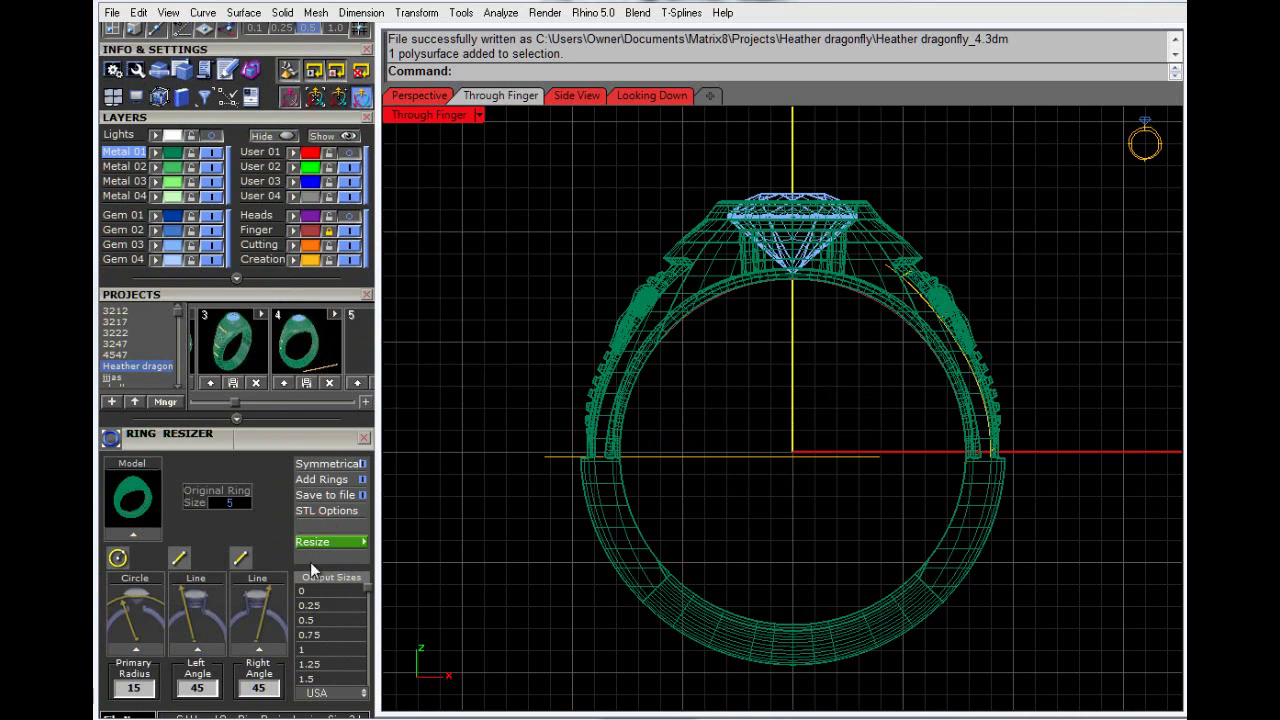
Step: Set the resizer's limits with a circle of about 10.47 primary radius around the shank and symmetrical side lines at about 92.89 degrees
click(117, 558)
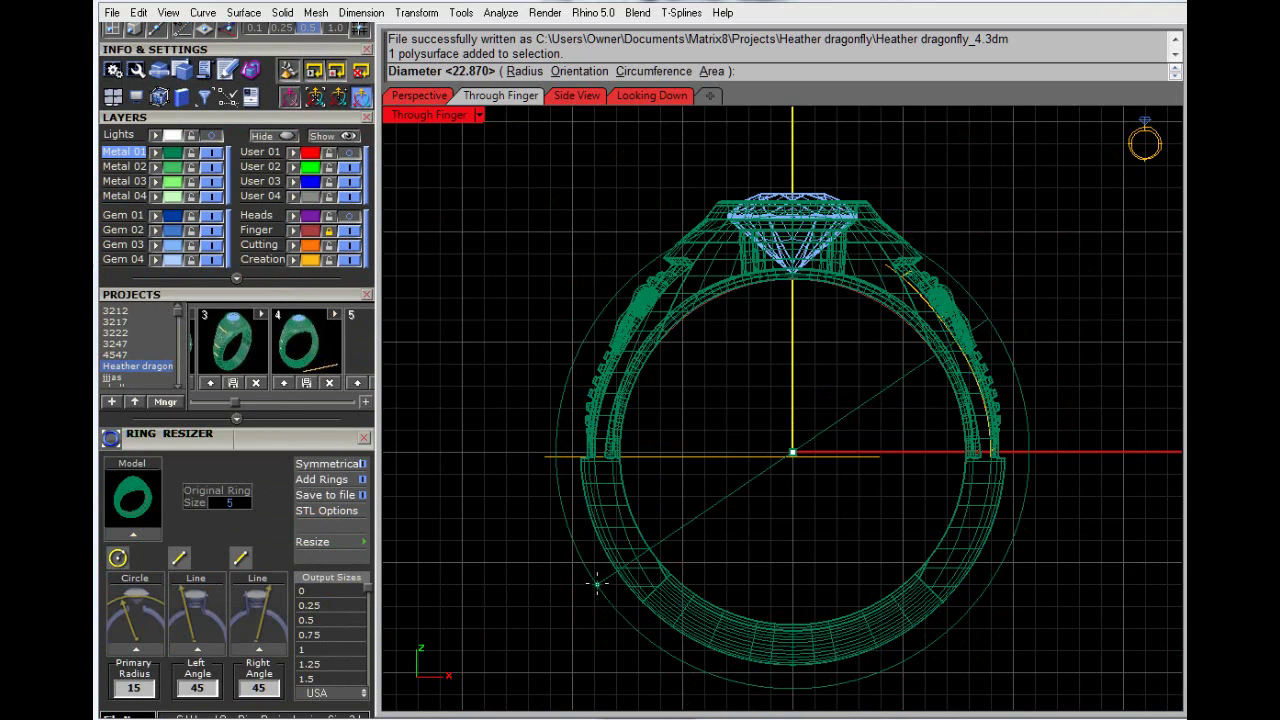
click(597, 583)
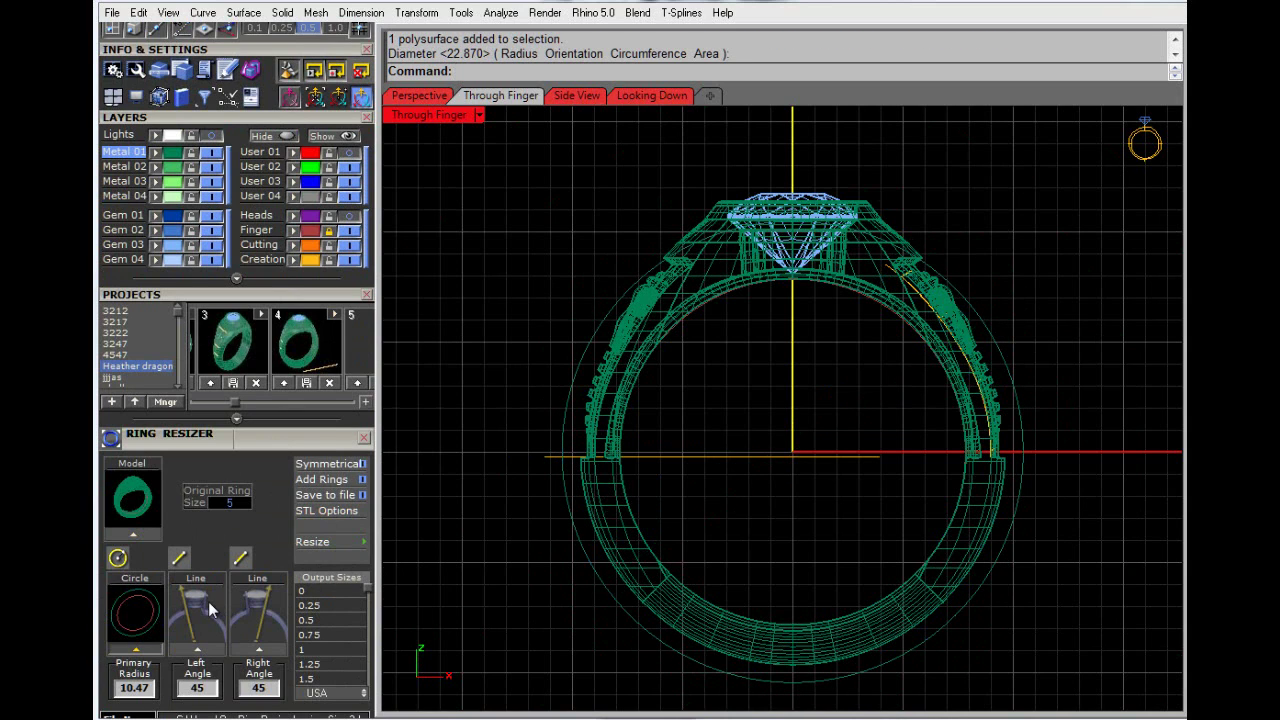
click(186, 562)
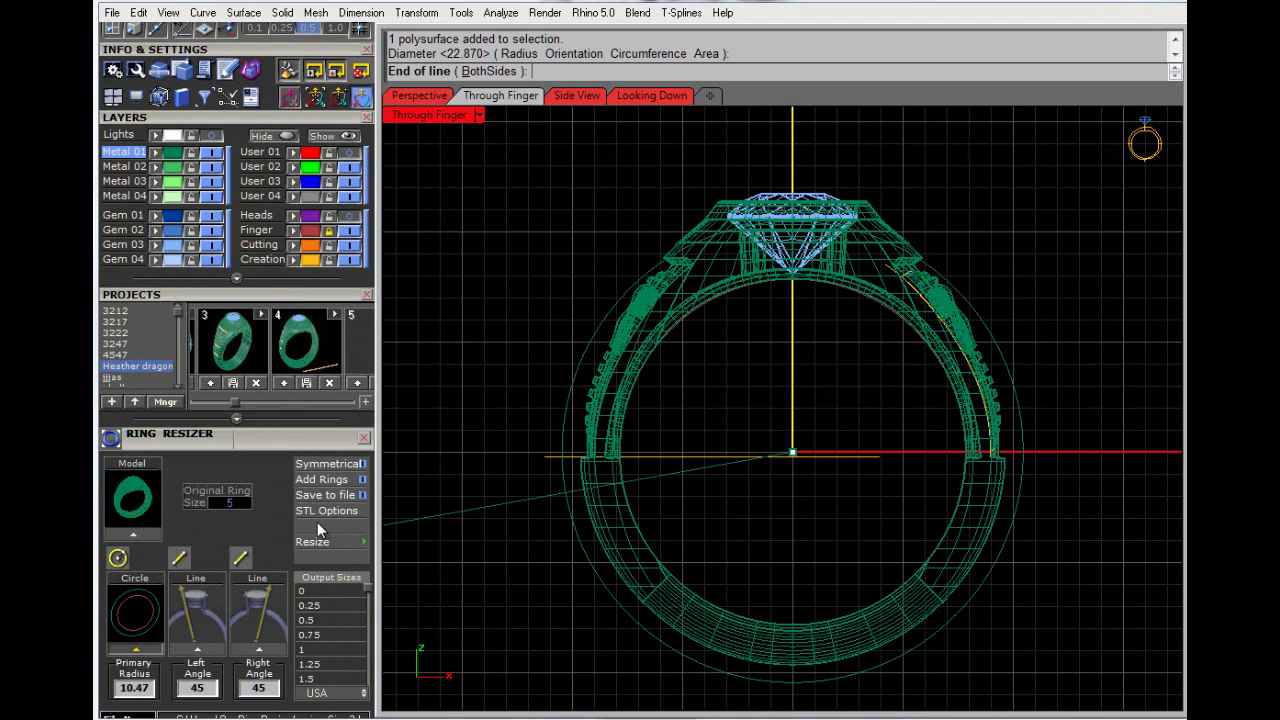
click(467, 467)
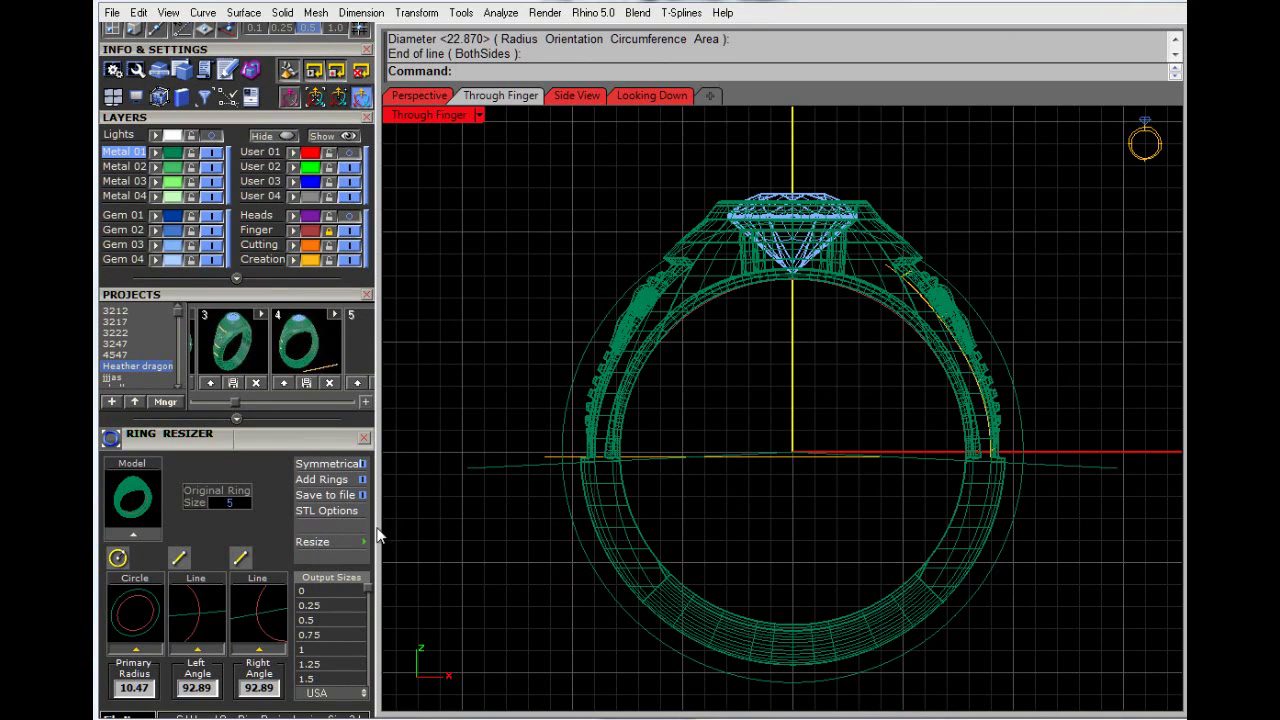
Step: Resize the ring to USA size 8 and save the resized mesh as the fifth item of the dragonfly project
drag(368, 598, 375, 642)
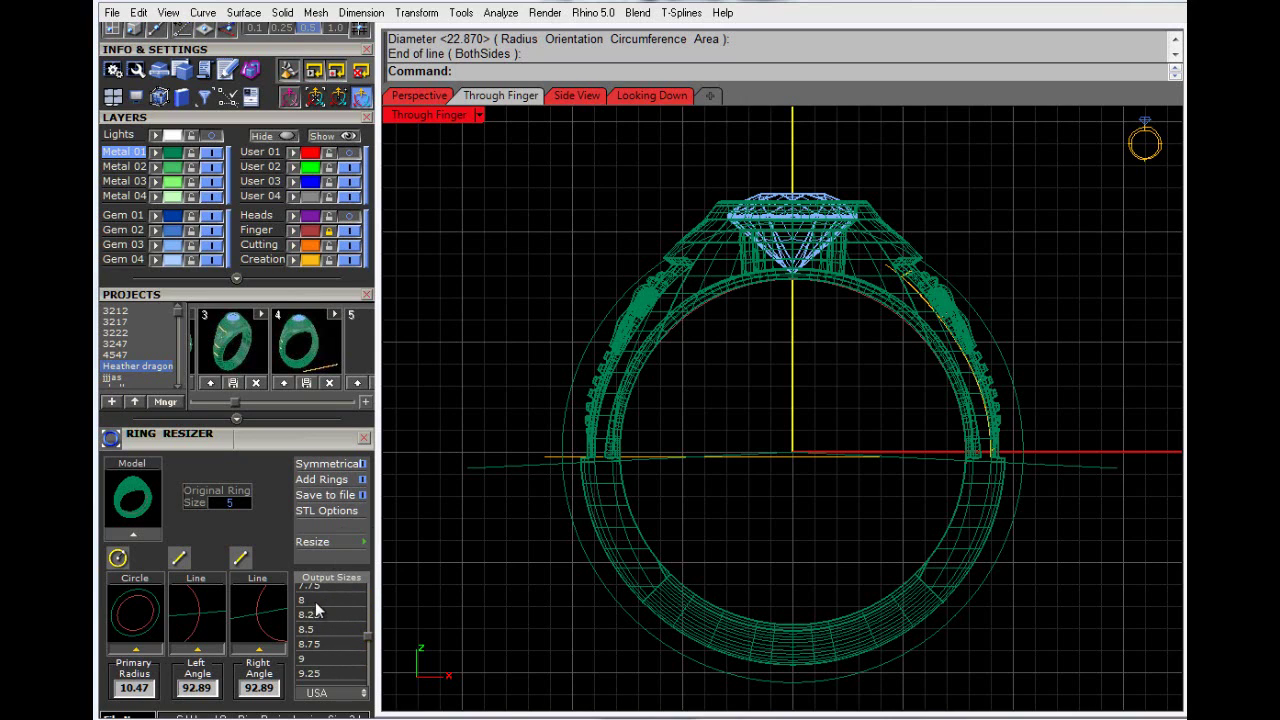
click(324, 540)
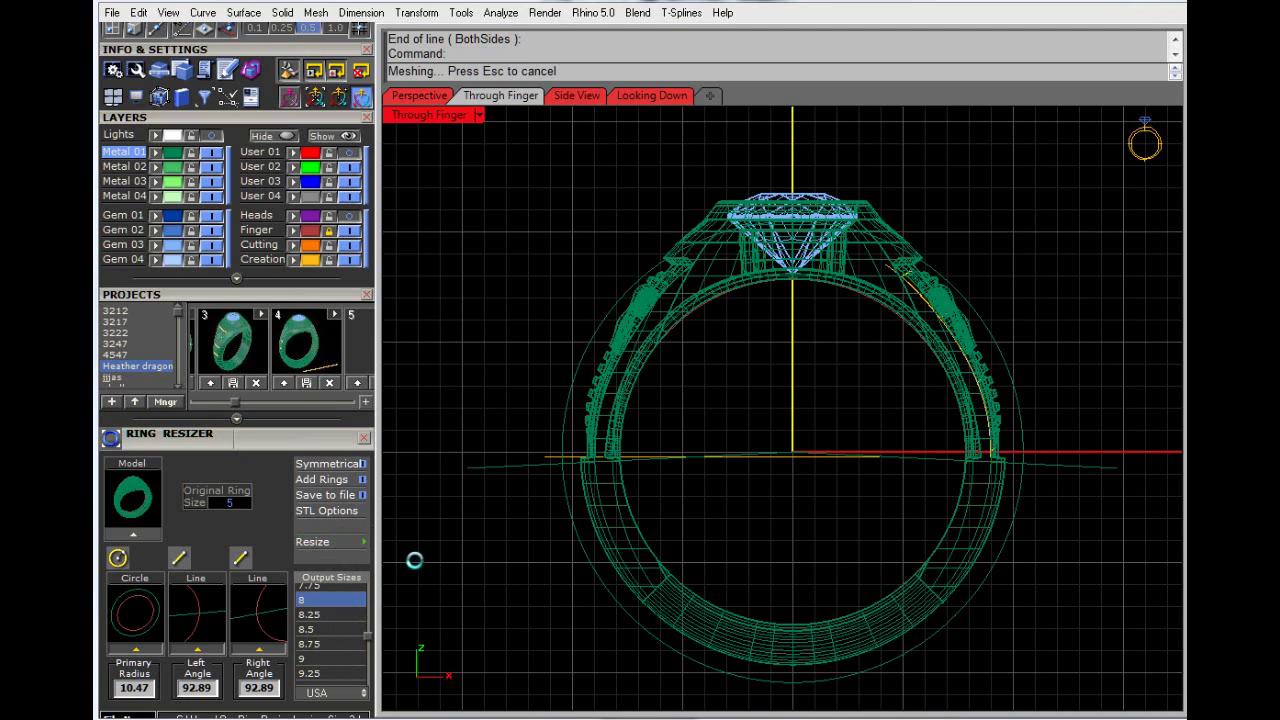
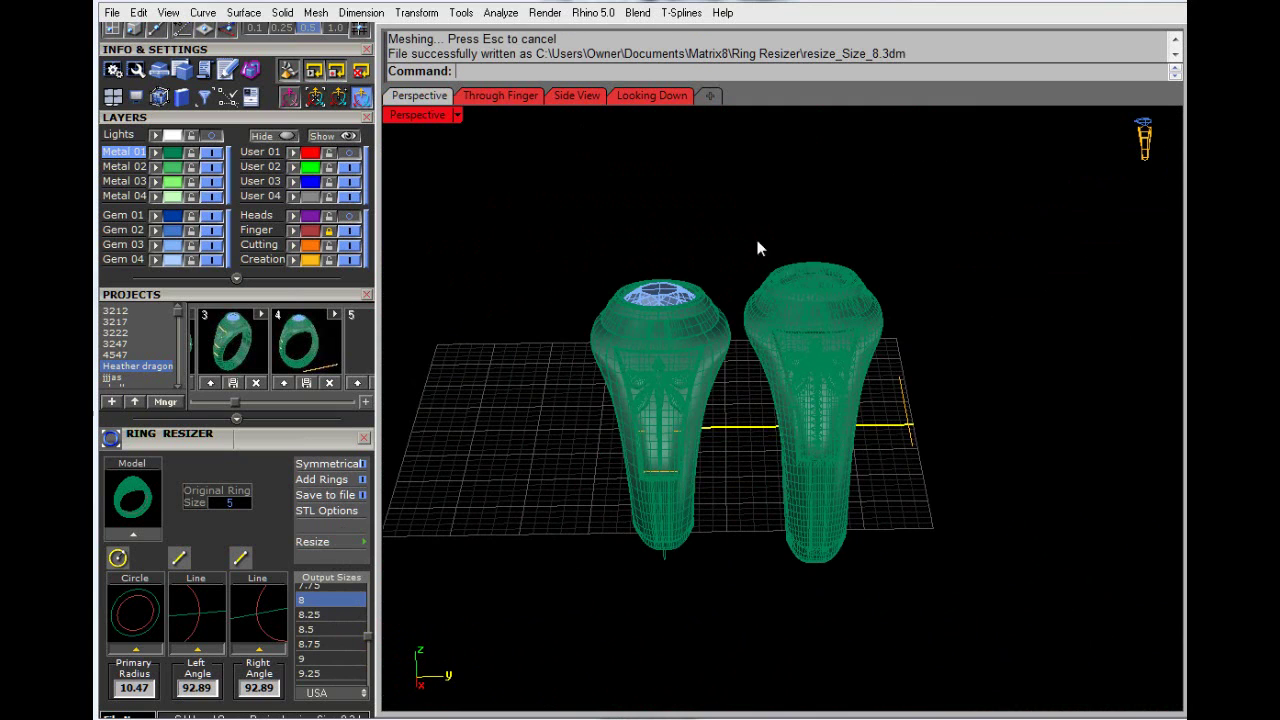
click(815, 300)
drag(230, 406, 243, 406)
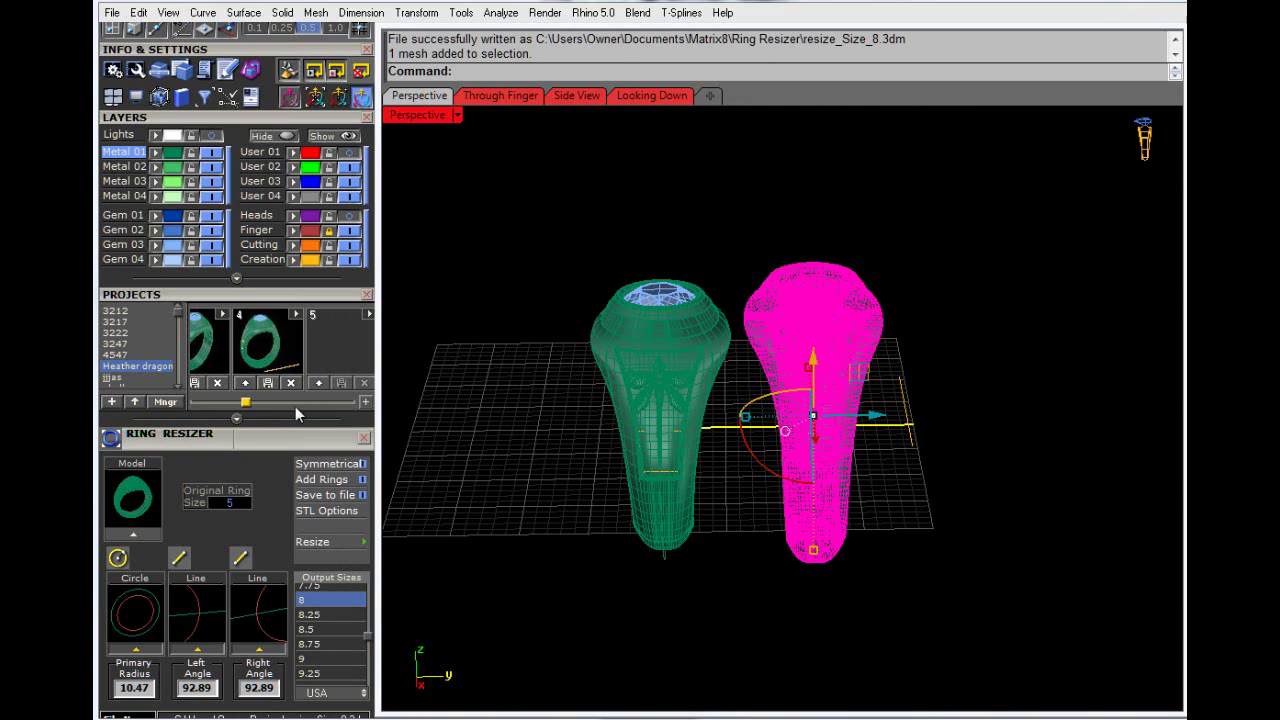
click(316, 383)
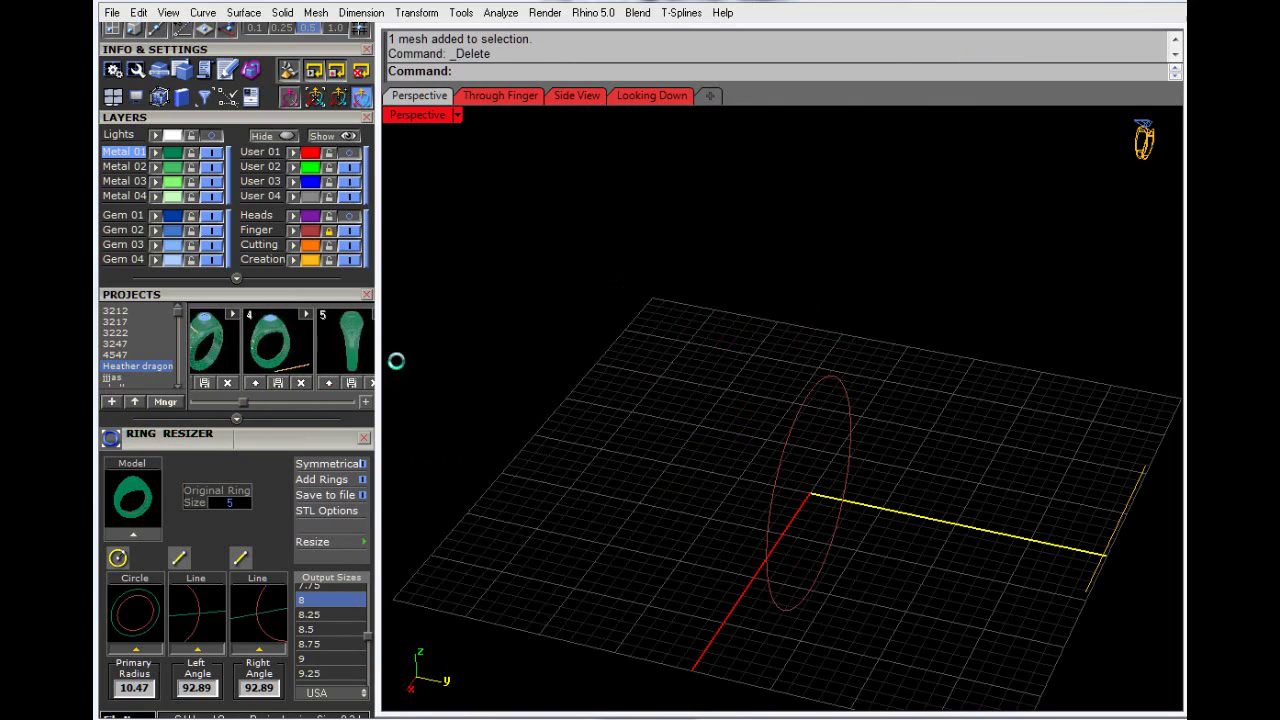
Step: Explode the ring polysurface and delete the two wall surfaces lining the opening in the ring's head
scroll(830, 604, up, 5)
right_drag(830, 604, 829, 492)
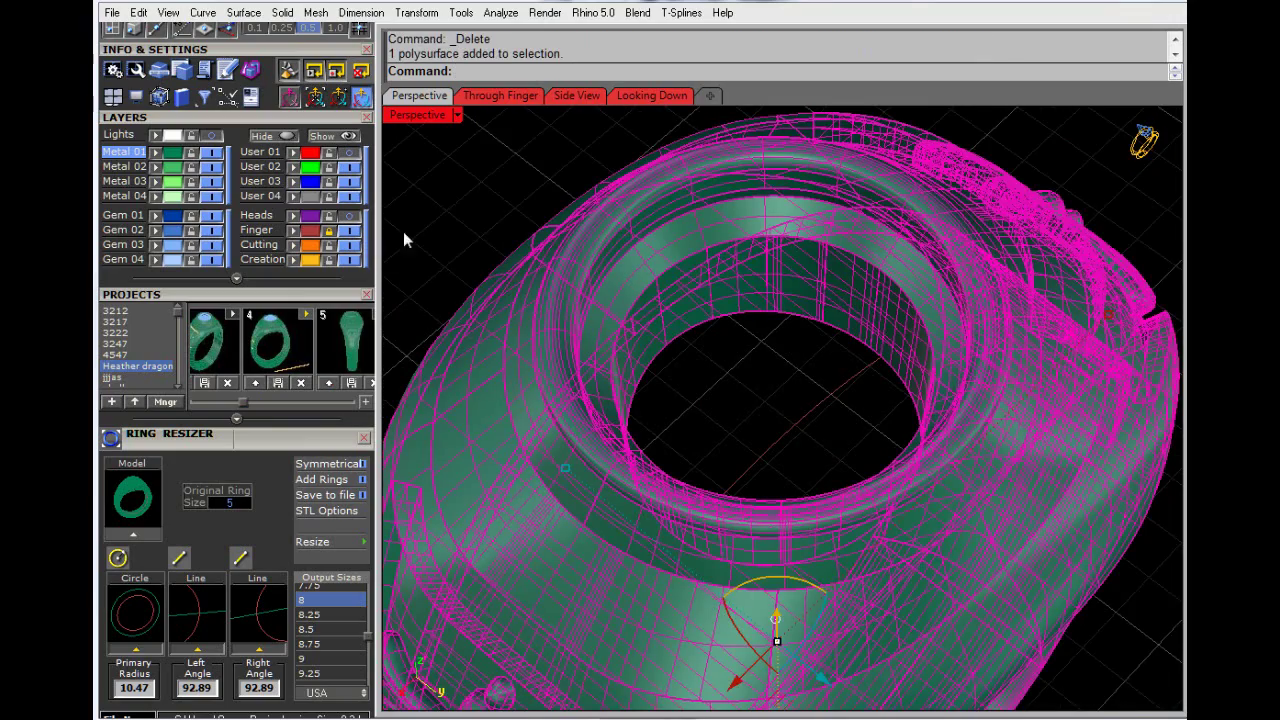
scroll(258, 140, up, 3)
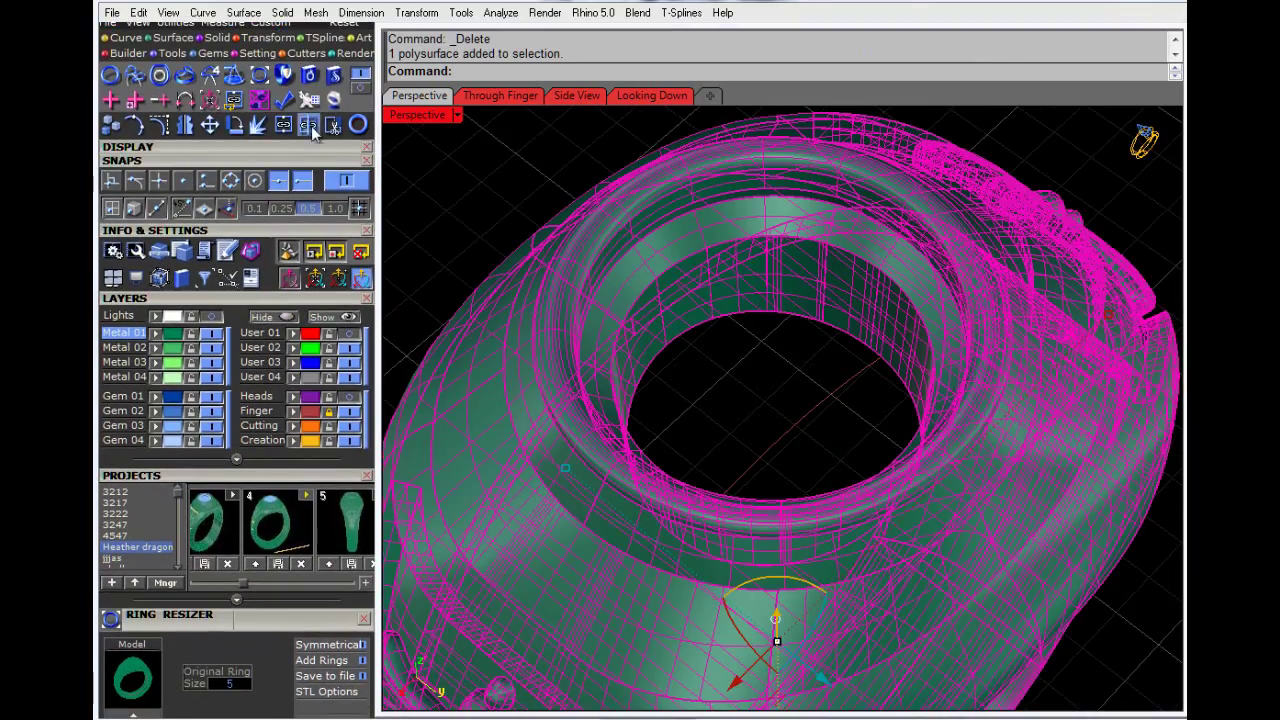
click(258, 124)
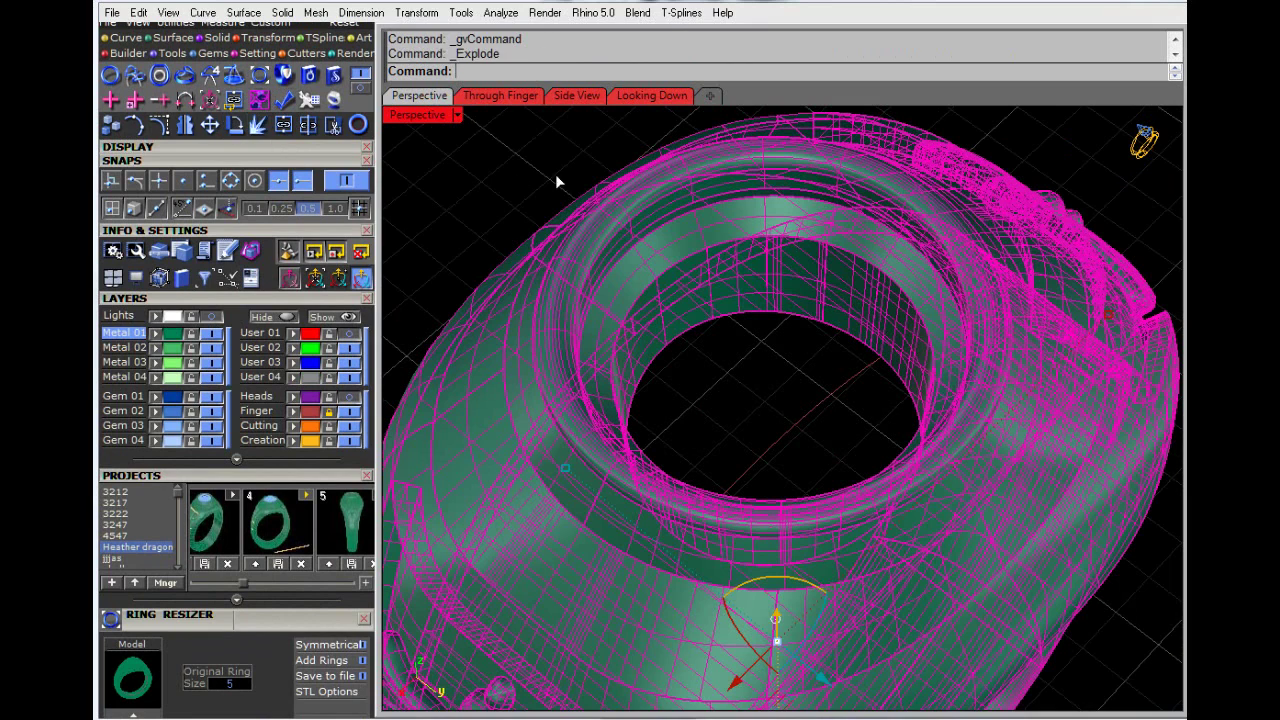
click(666, 257)
key(Delete)
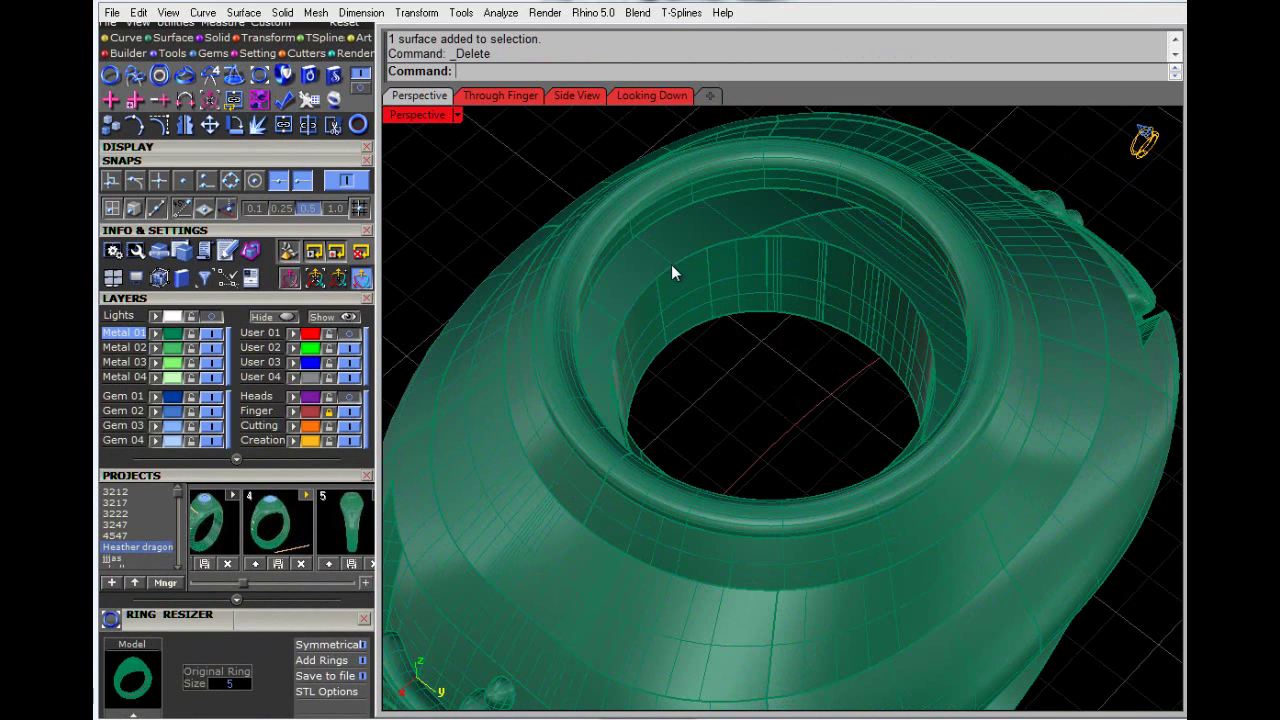
click(686, 302)
key(Delete)
Step: Join the remaining ring surfaces and cap the planar opening on top of the head
right_drag(743, 354, 547, 272)
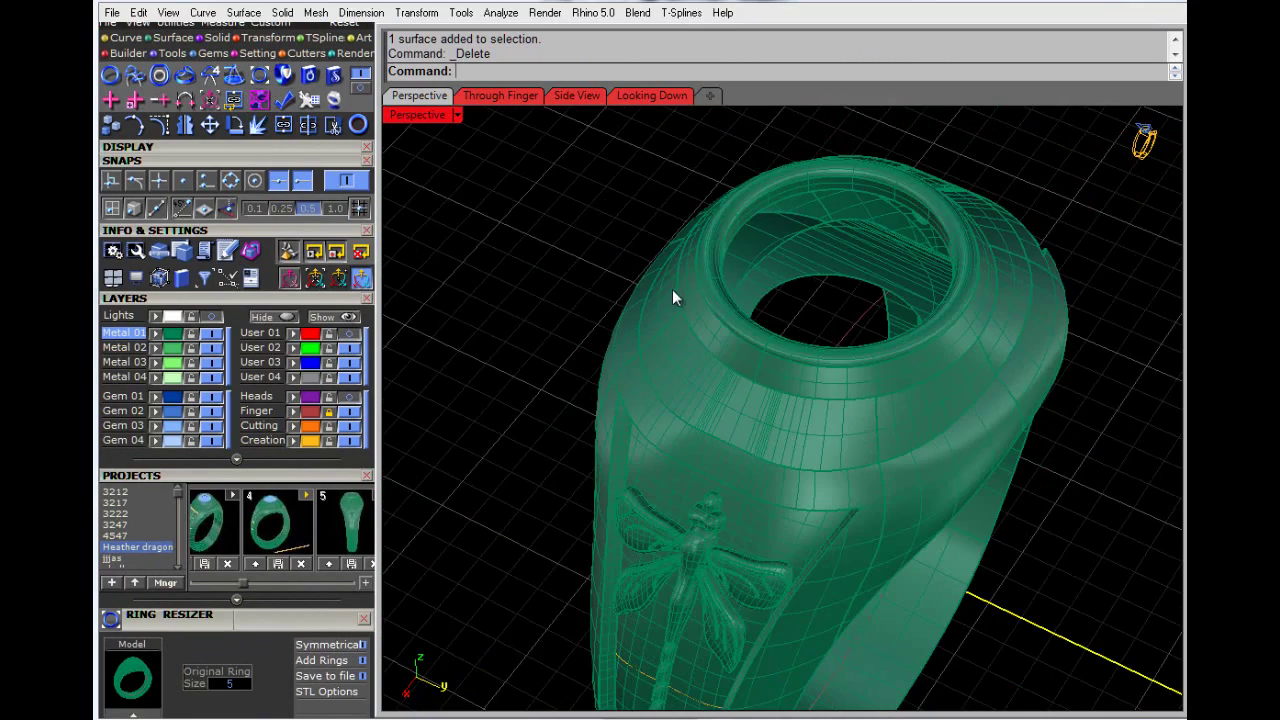
right_drag(672, 289, 627, 290)
scroll(694, 216, up, 2)
click(694, 218)
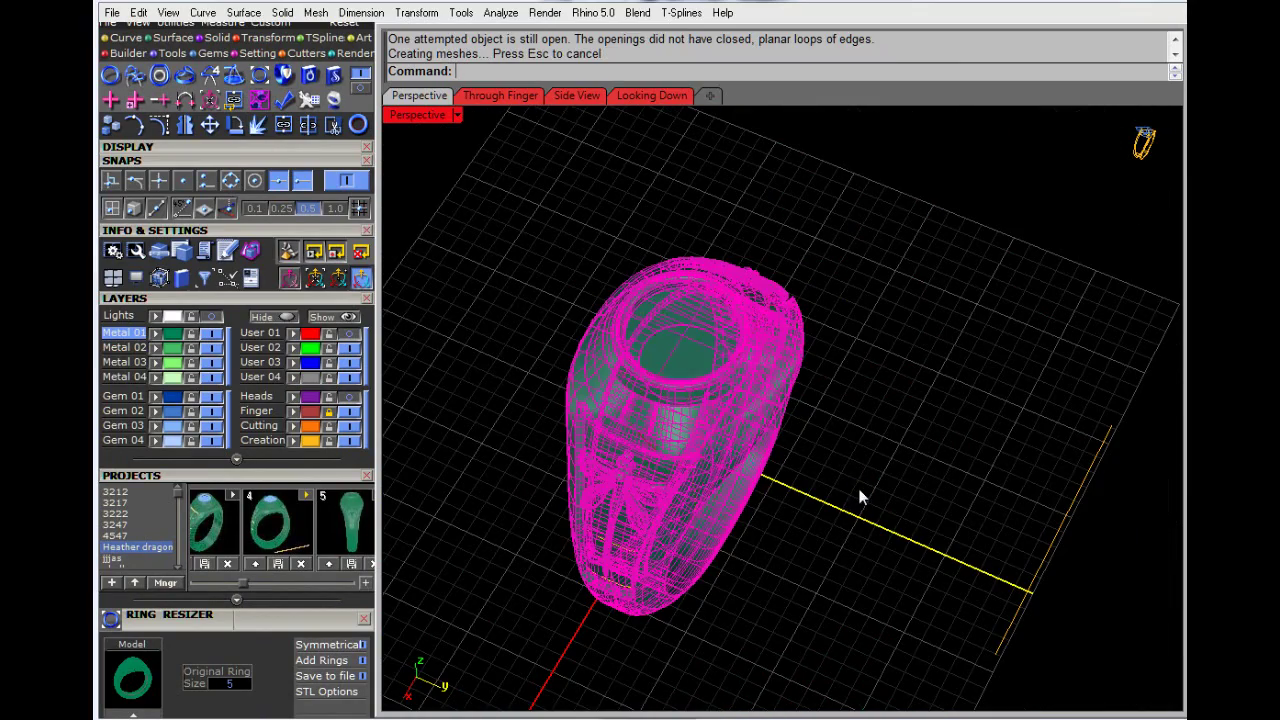
click(858, 485)
Step: Duplicate the border of the open hole on the inside of the ring with DupBorder and put the curve on the Creation layer
right_drag(858, 485, 674, 267)
scroll(687, 334, up, 6)
scroll(680, 490, up, 3)
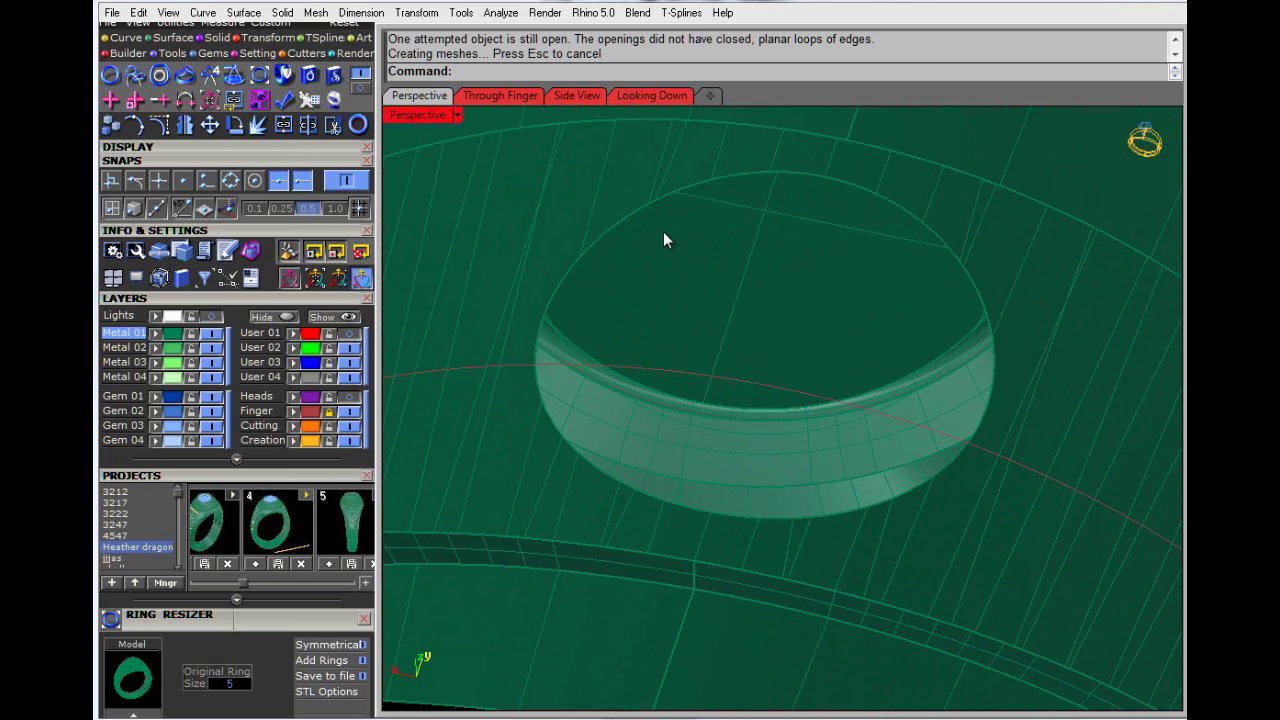
text(DupBorder)
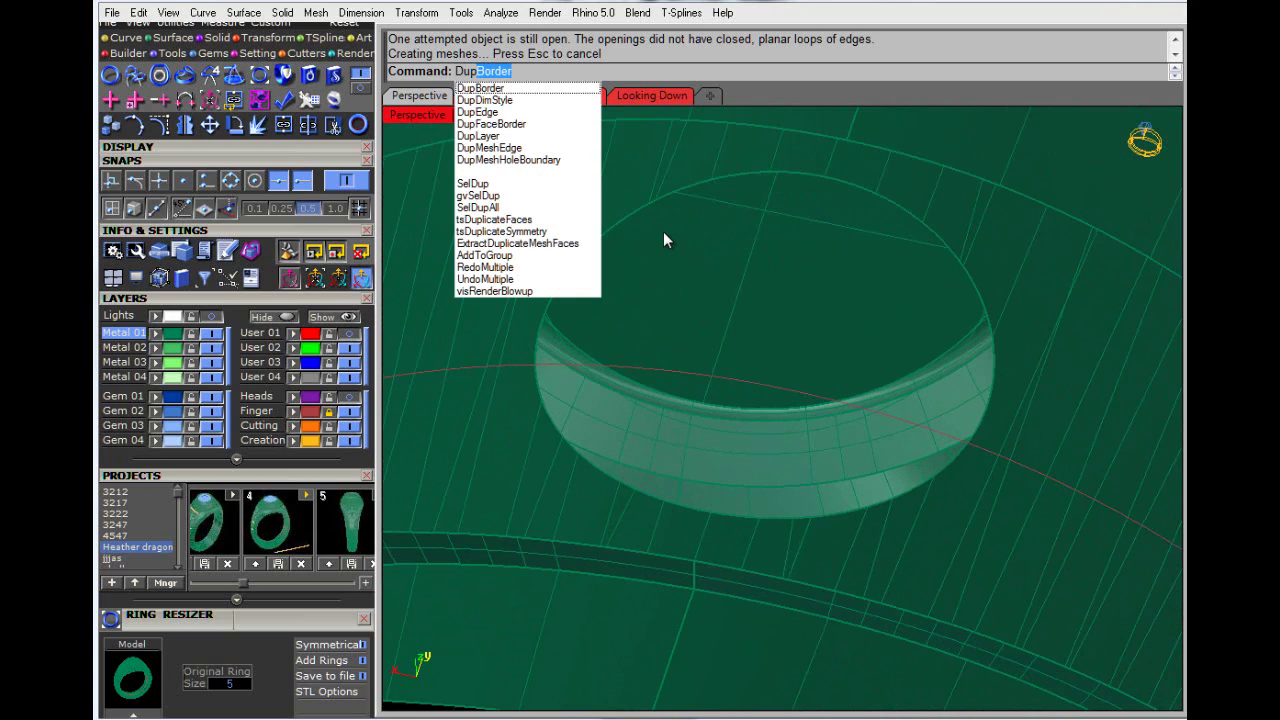
key(Return)
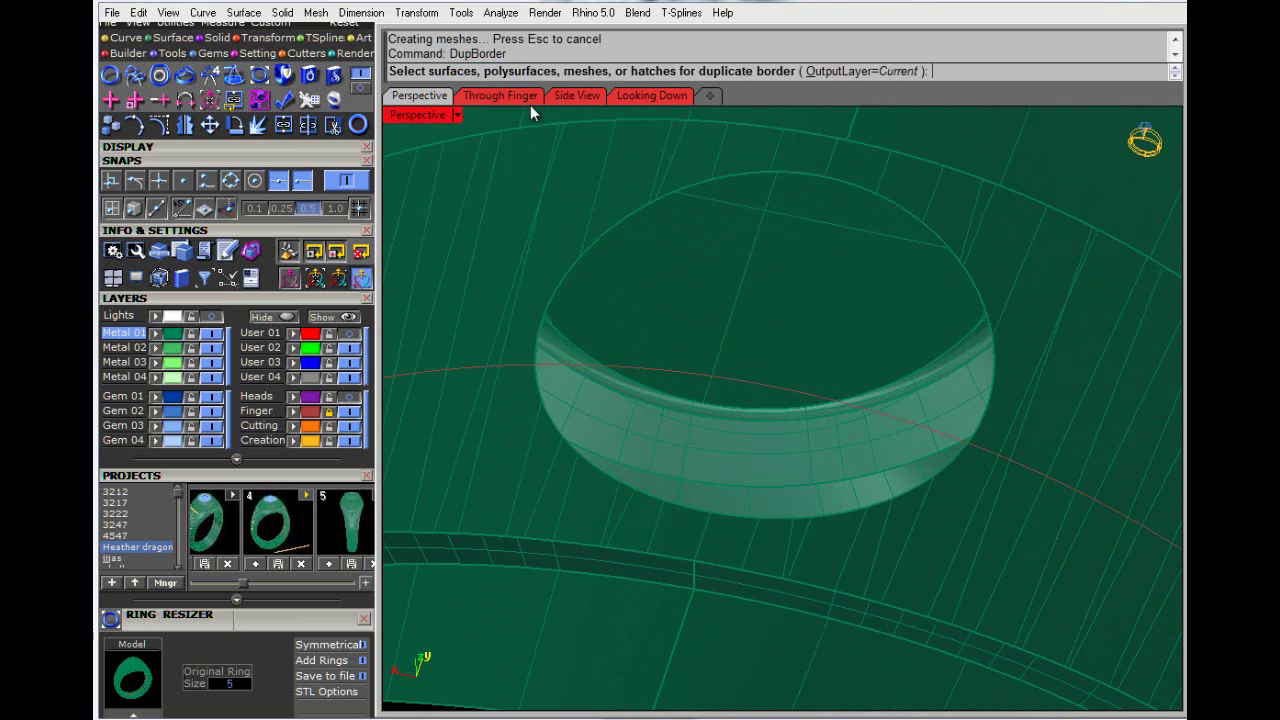
click(573, 274)
key(Return)
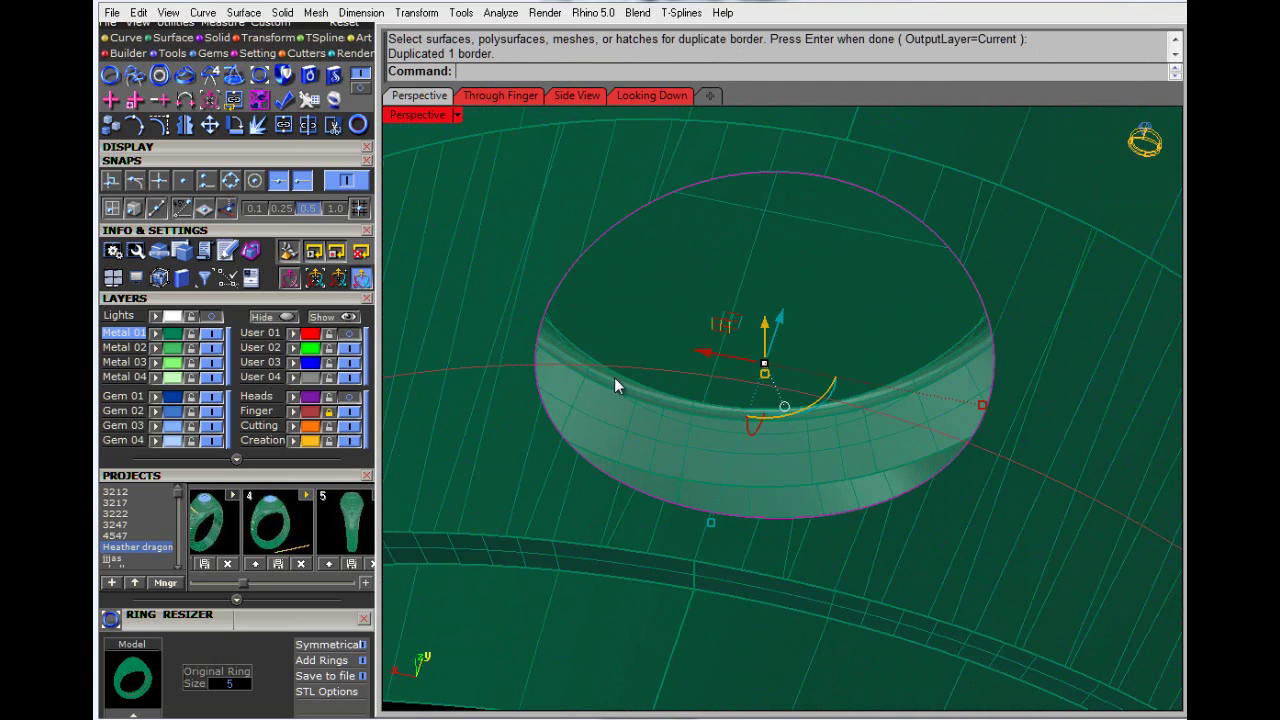
click(293, 440)
click(703, 400)
key(Escape)
scroll(587, 380, down, 3)
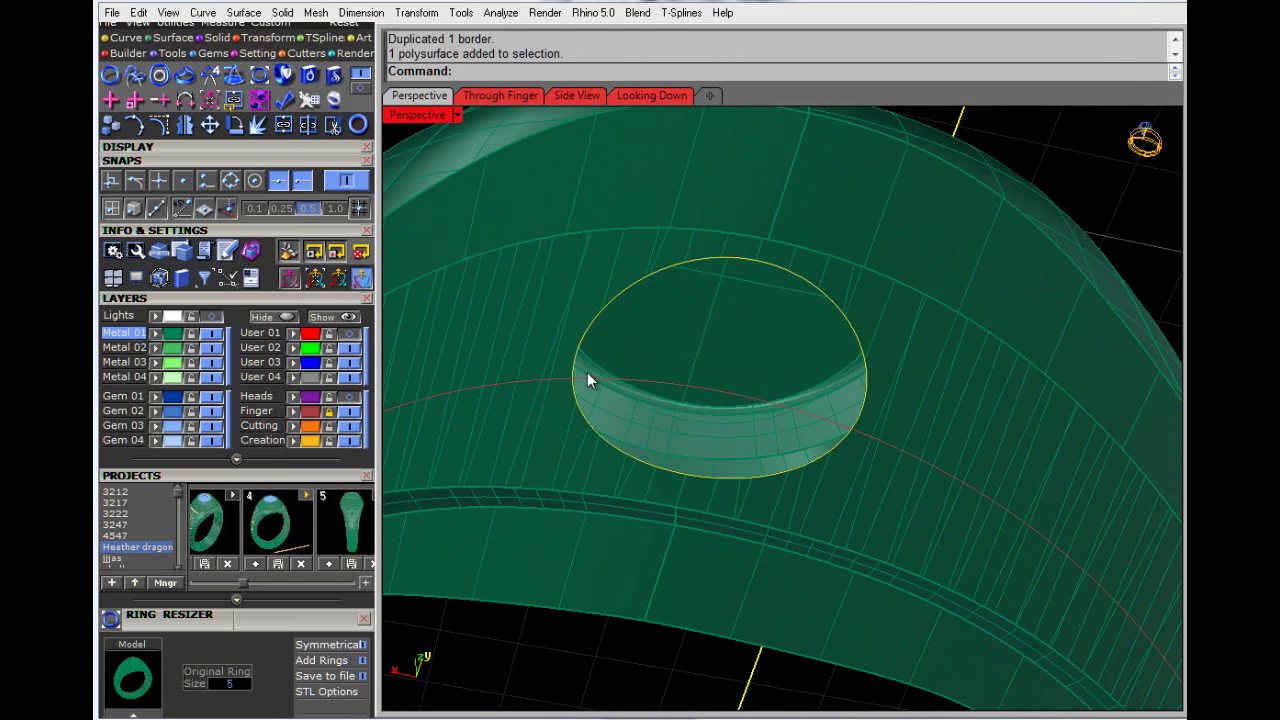
click(597, 332)
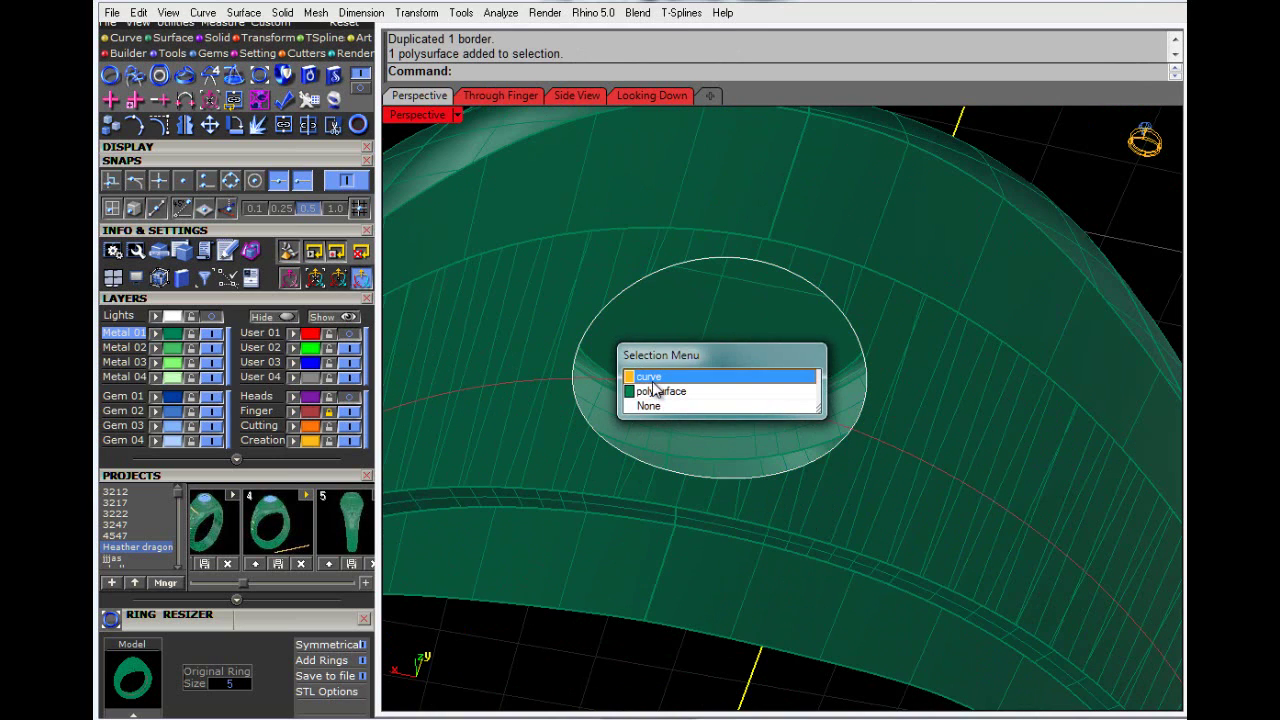
click(697, 378)
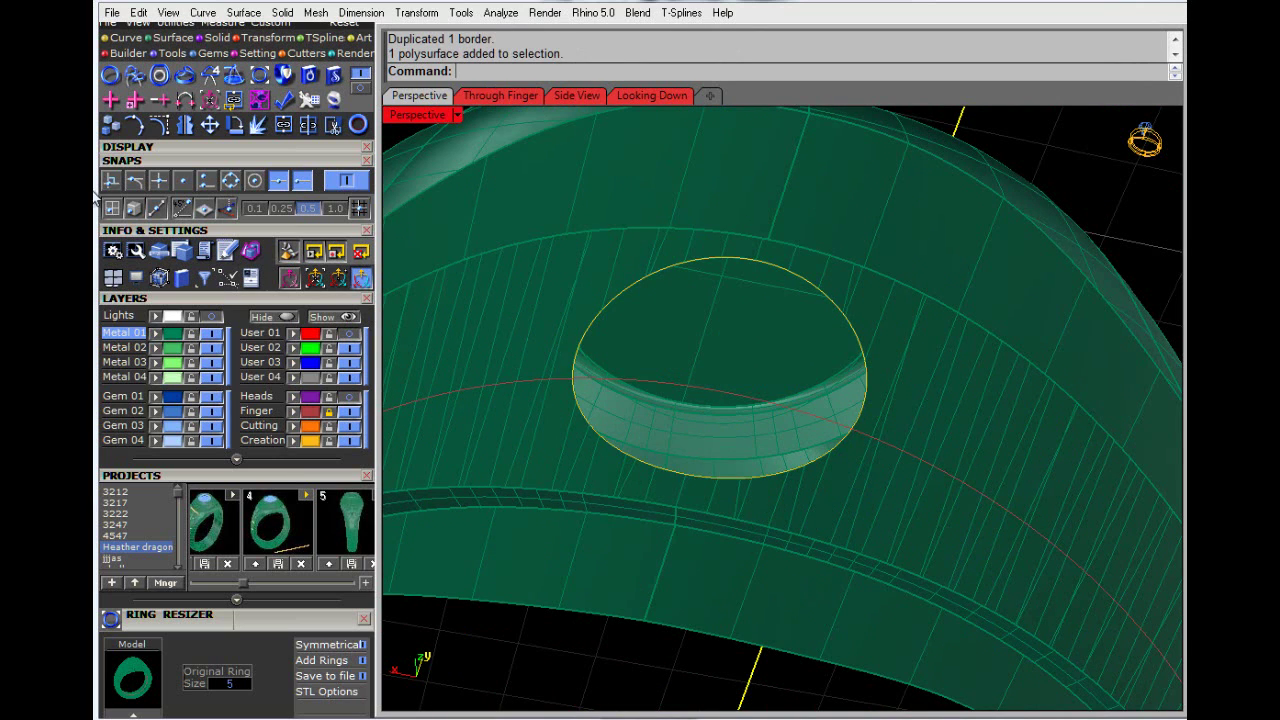
Step: Draw a line across the hole between opposite quadrant points of the border curve and put it on the Creation layer
click(127, 38)
click(134, 74)
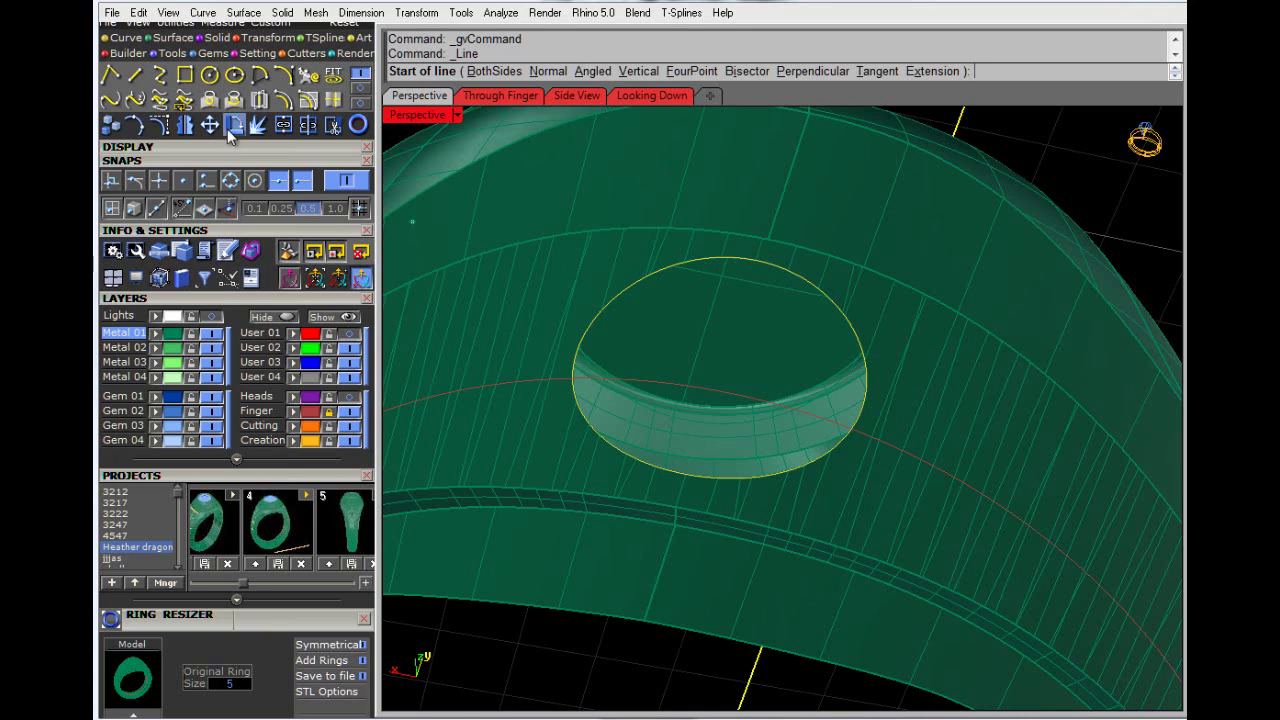
click(230, 180)
click(757, 261)
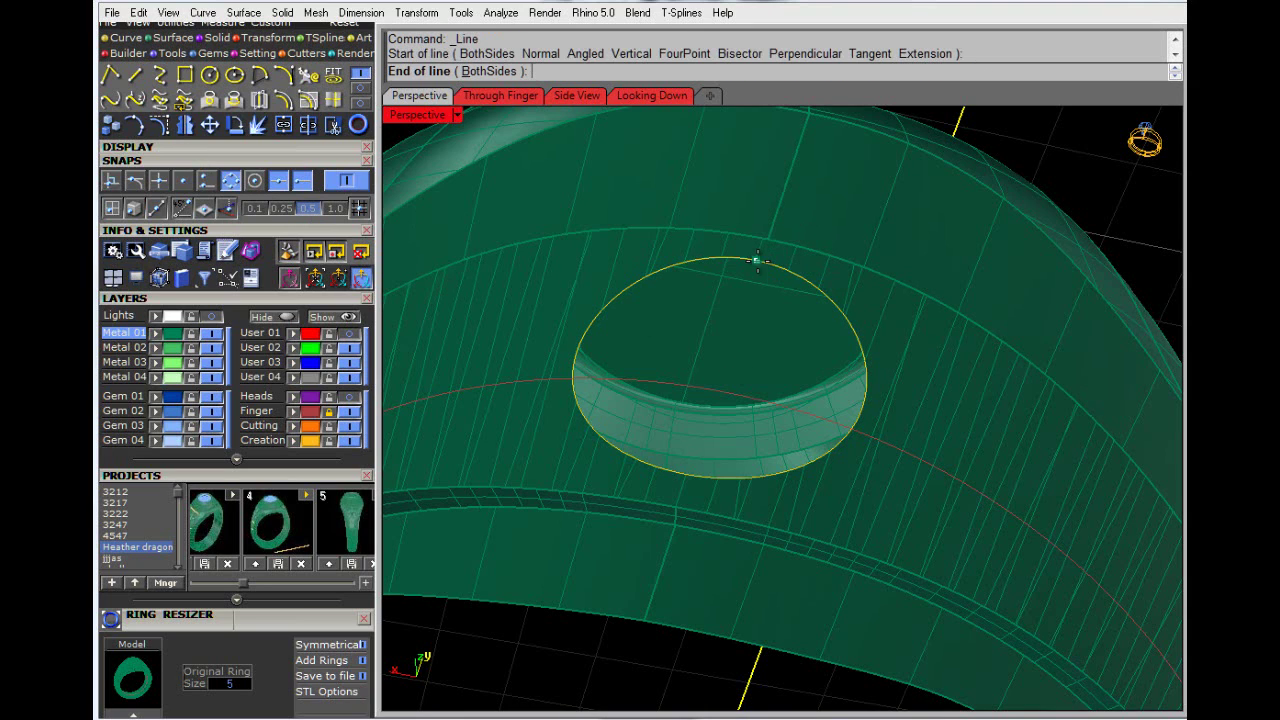
click(702, 472)
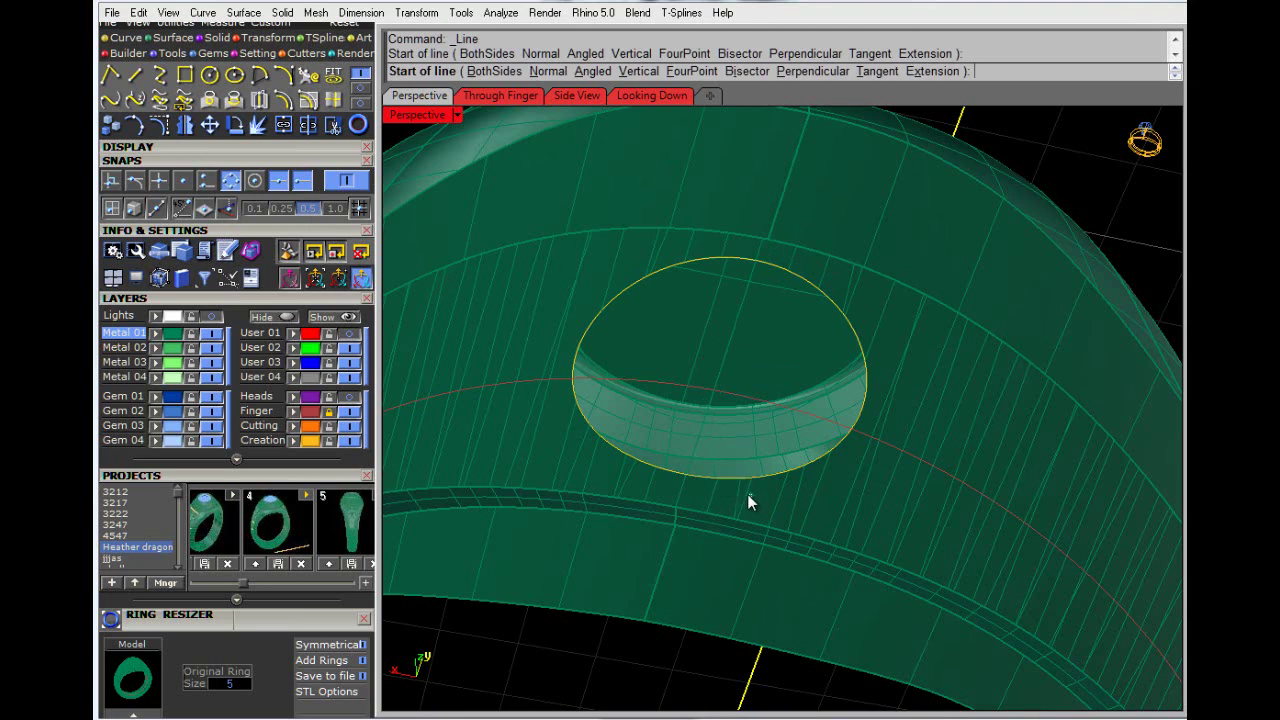
click(728, 341)
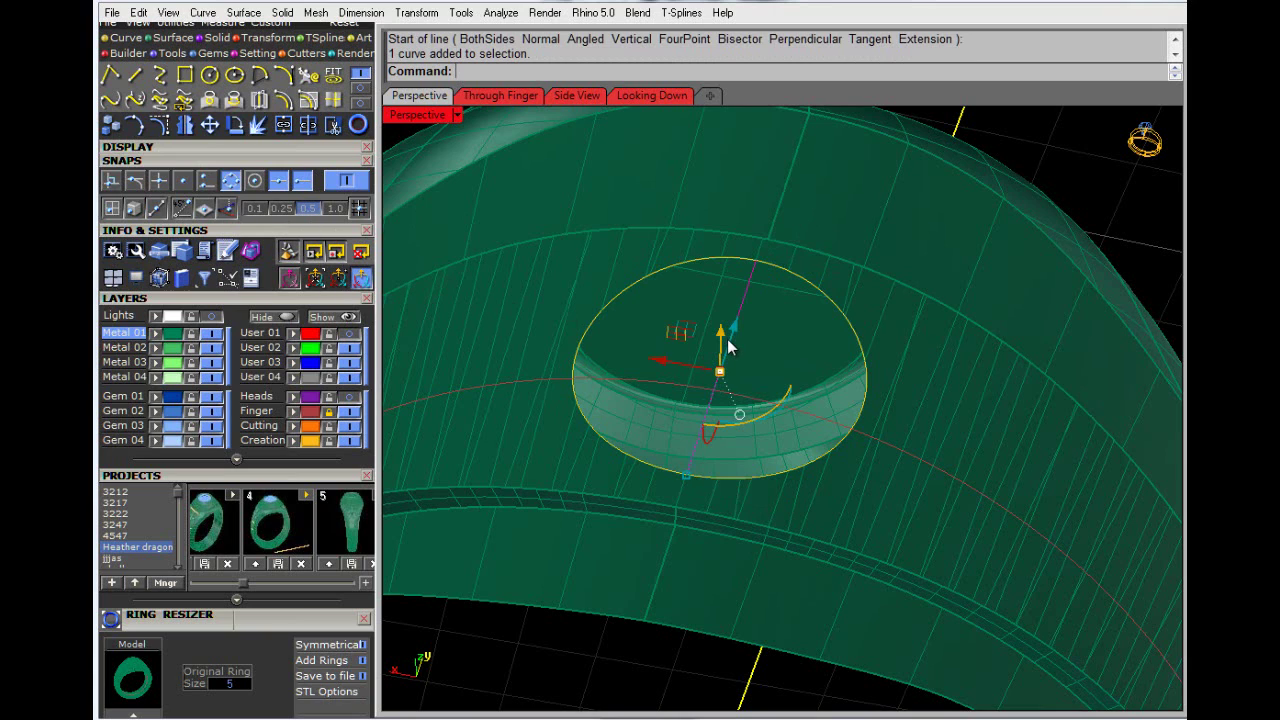
click(307, 440)
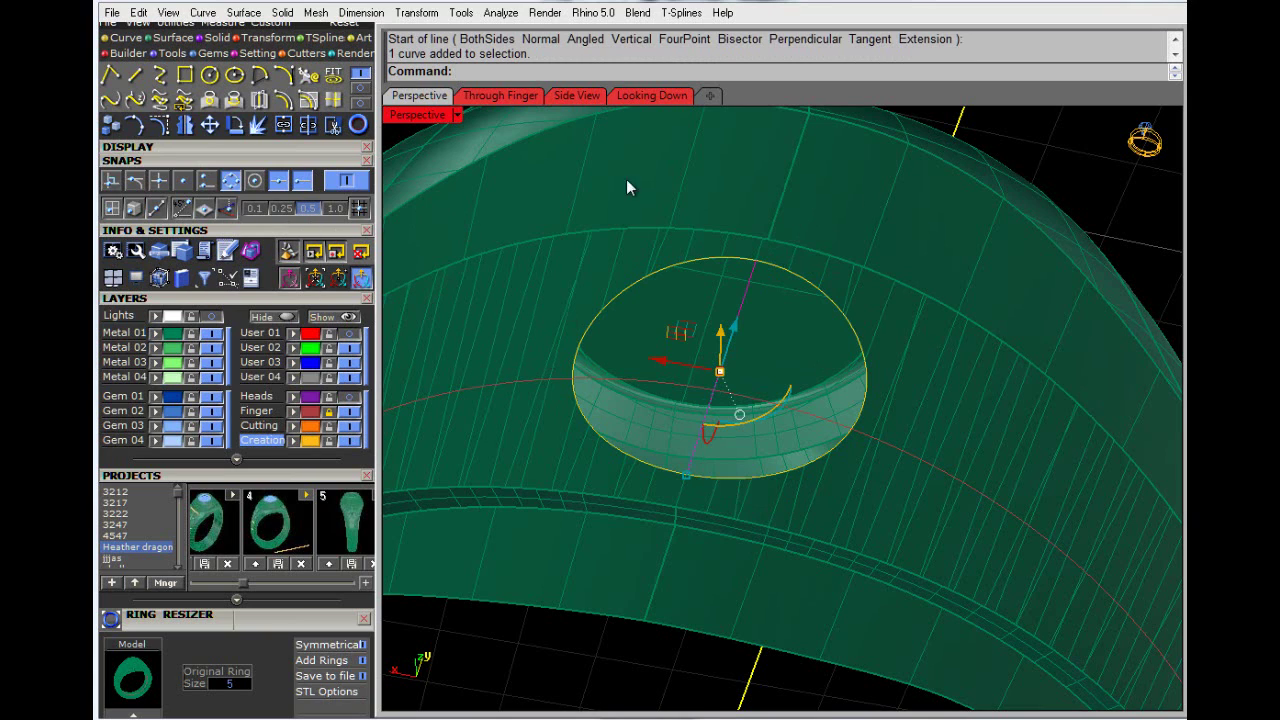
key(Escape)
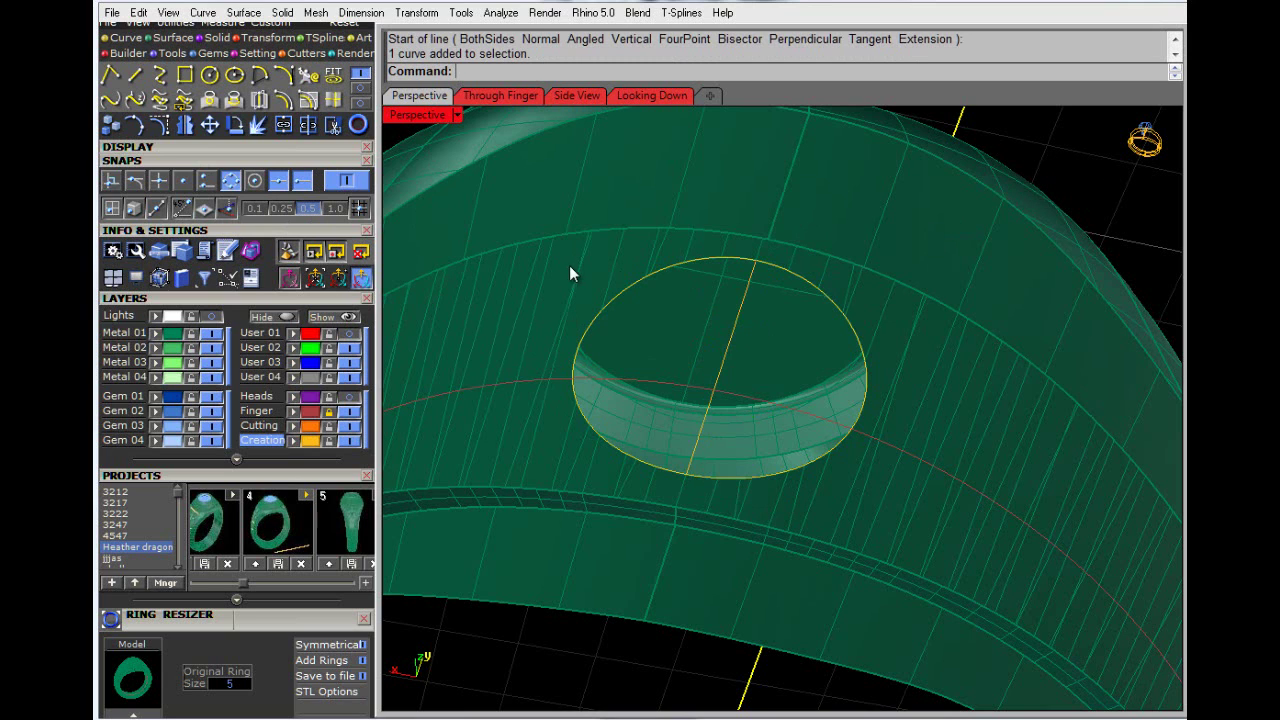
Step: Split the hole's border curve into two halves, ready to serve as sweep rails
click(634, 283)
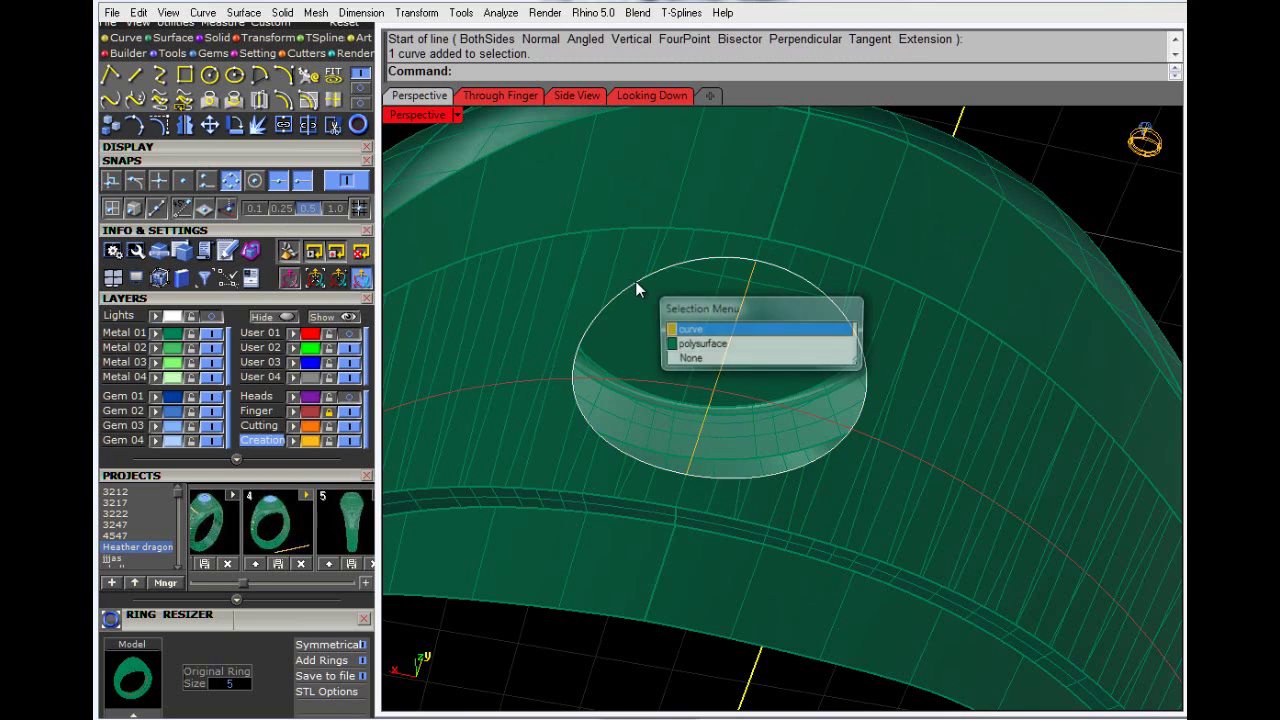
click(676, 322)
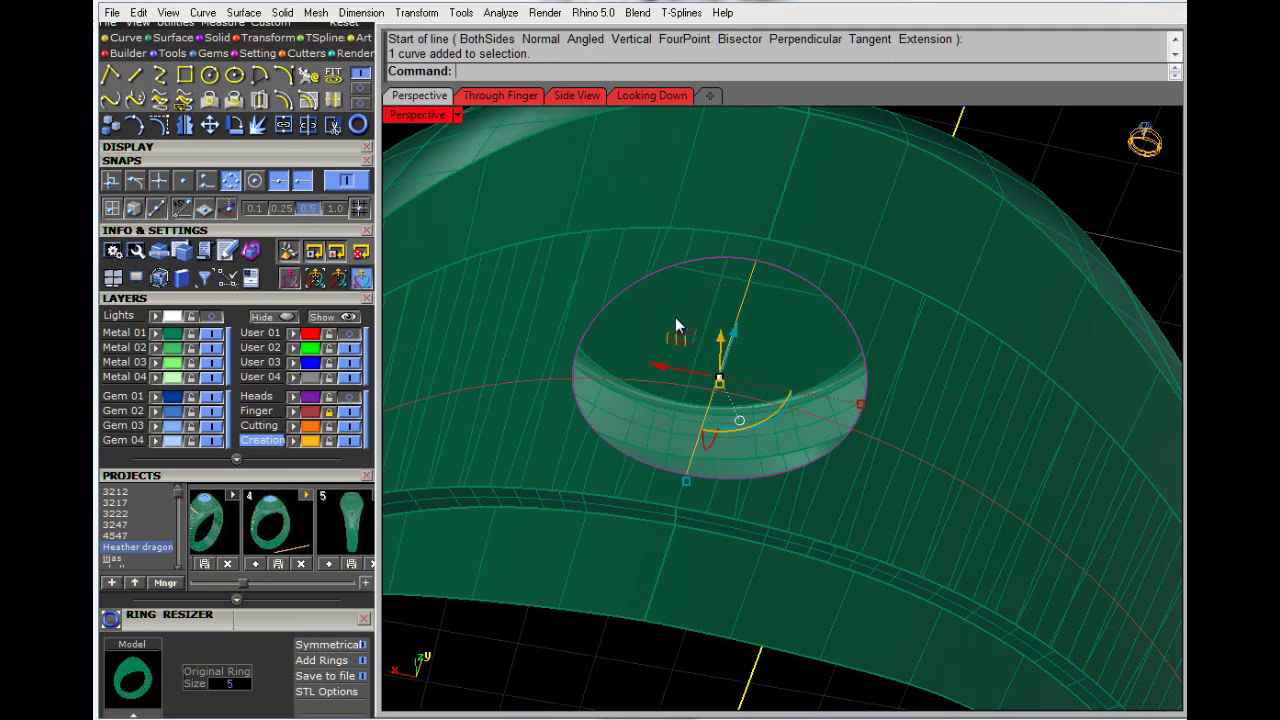
click(307, 125)
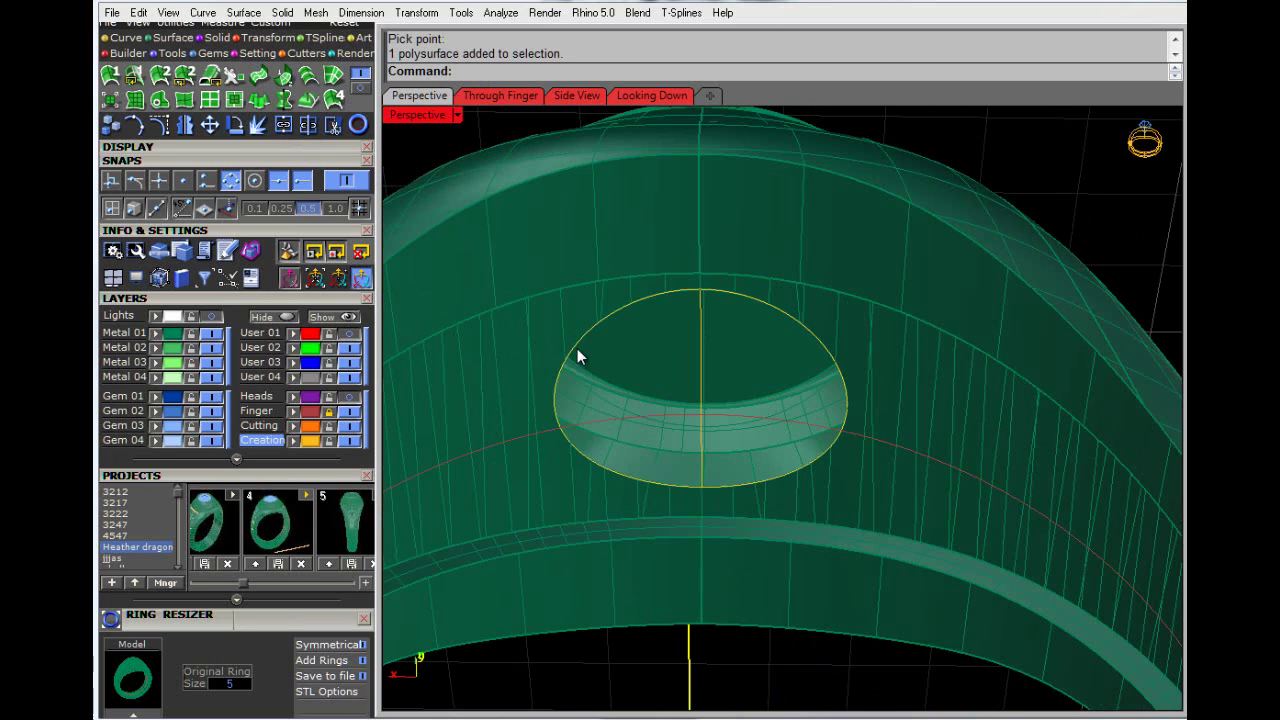
click(577, 348)
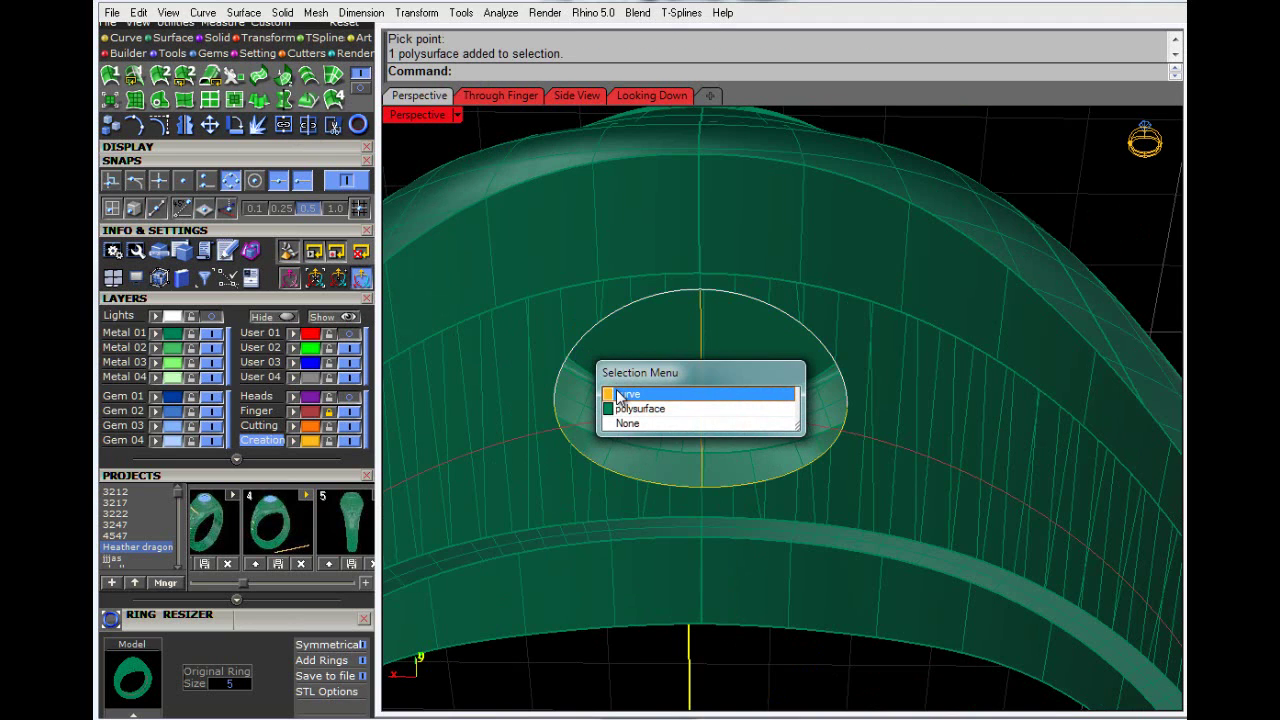
click(622, 394)
right_drag(632, 640, 662, 564)
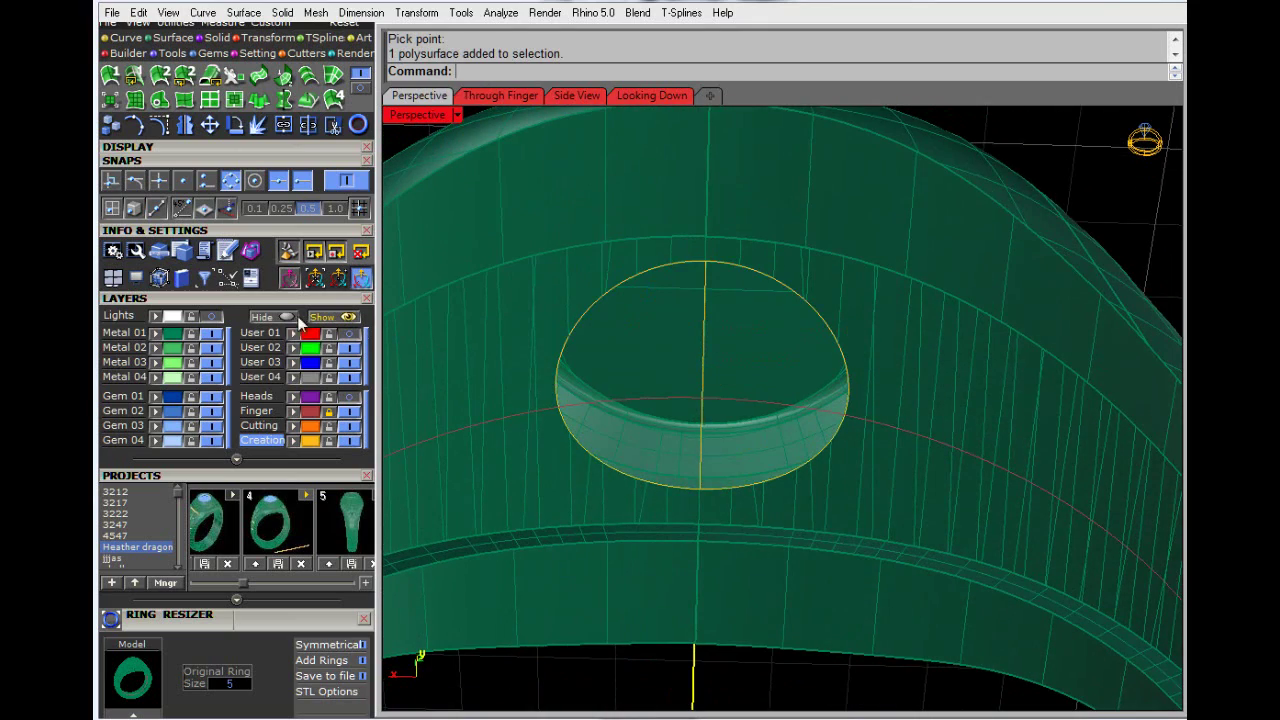
Step: Patch the hole with a two-rail sweep of the line along the border halves, with point ends, while the Metal 01 layer is hidden
click(212, 334)
right_drag(720, 420, 789, 463)
click(160, 75)
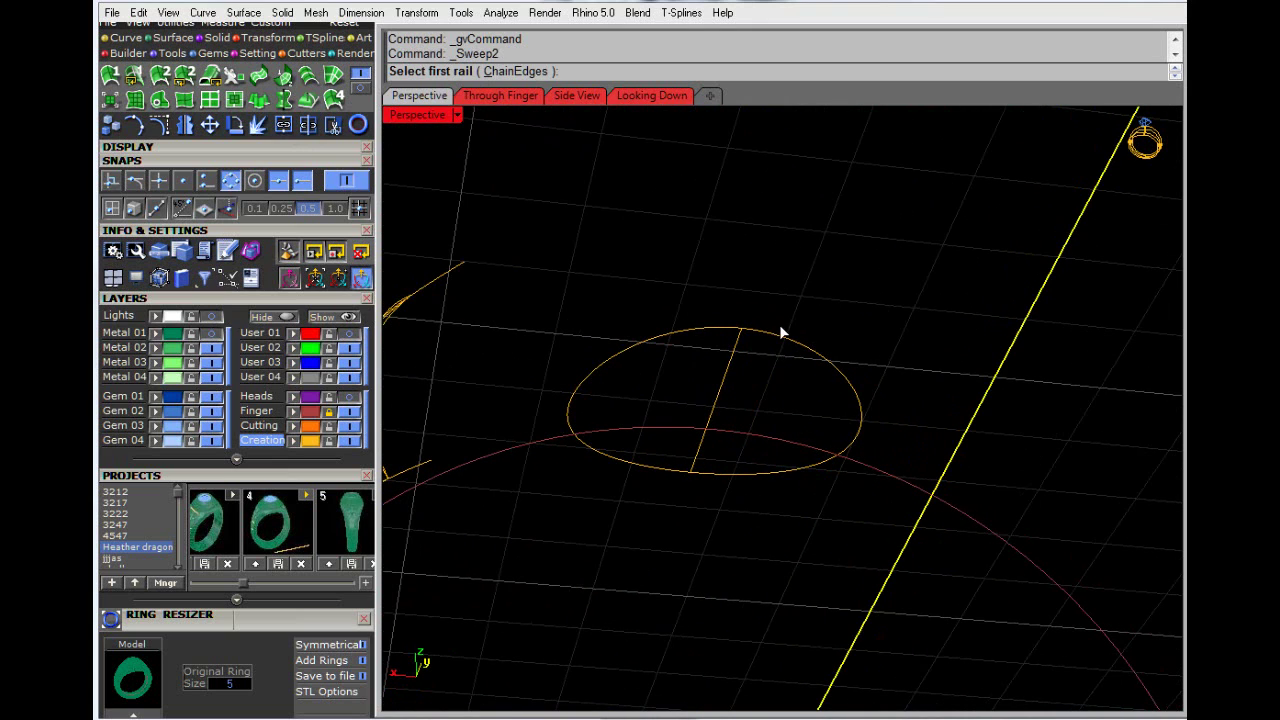
click(691, 333)
click(623, 464)
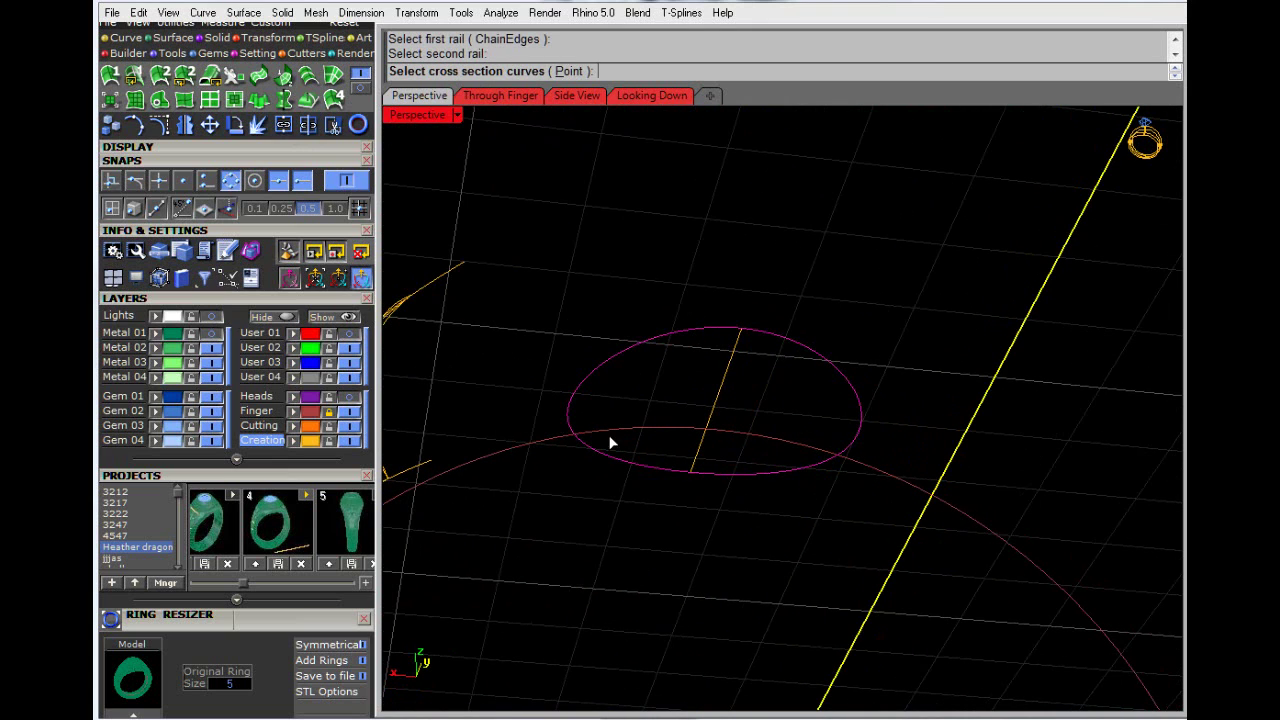
click(564, 74)
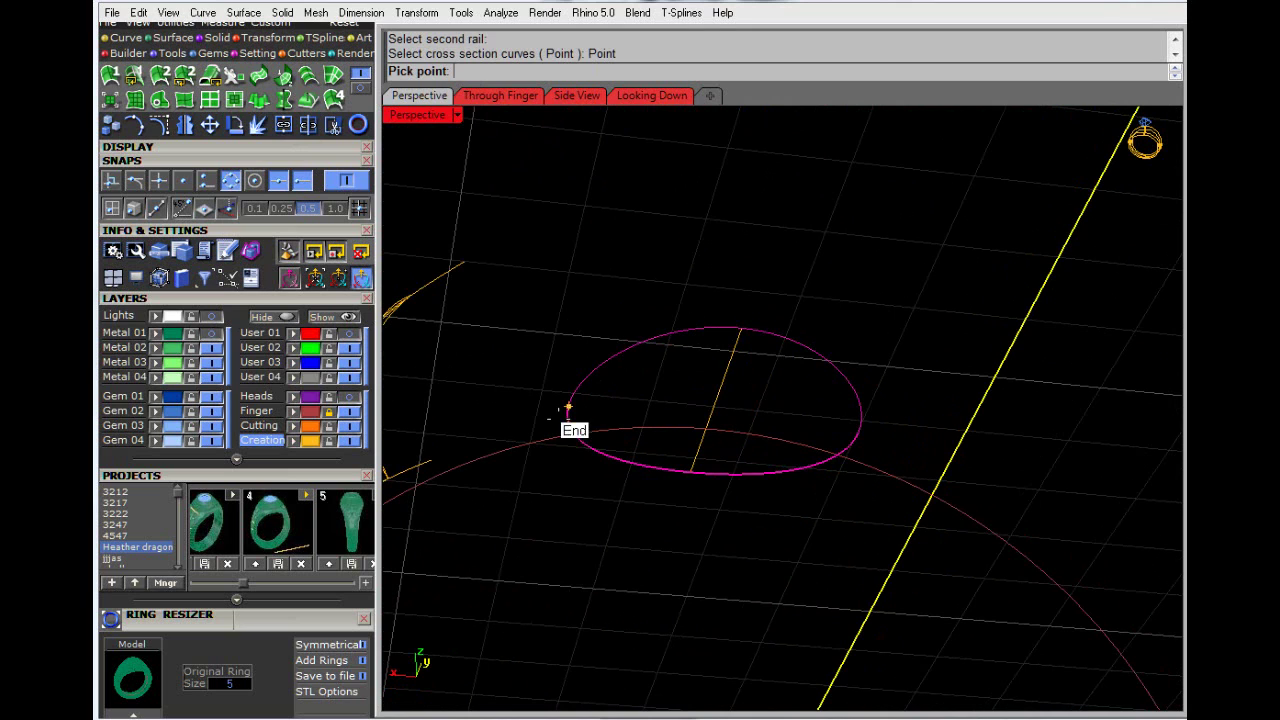
click(565, 416)
click(716, 405)
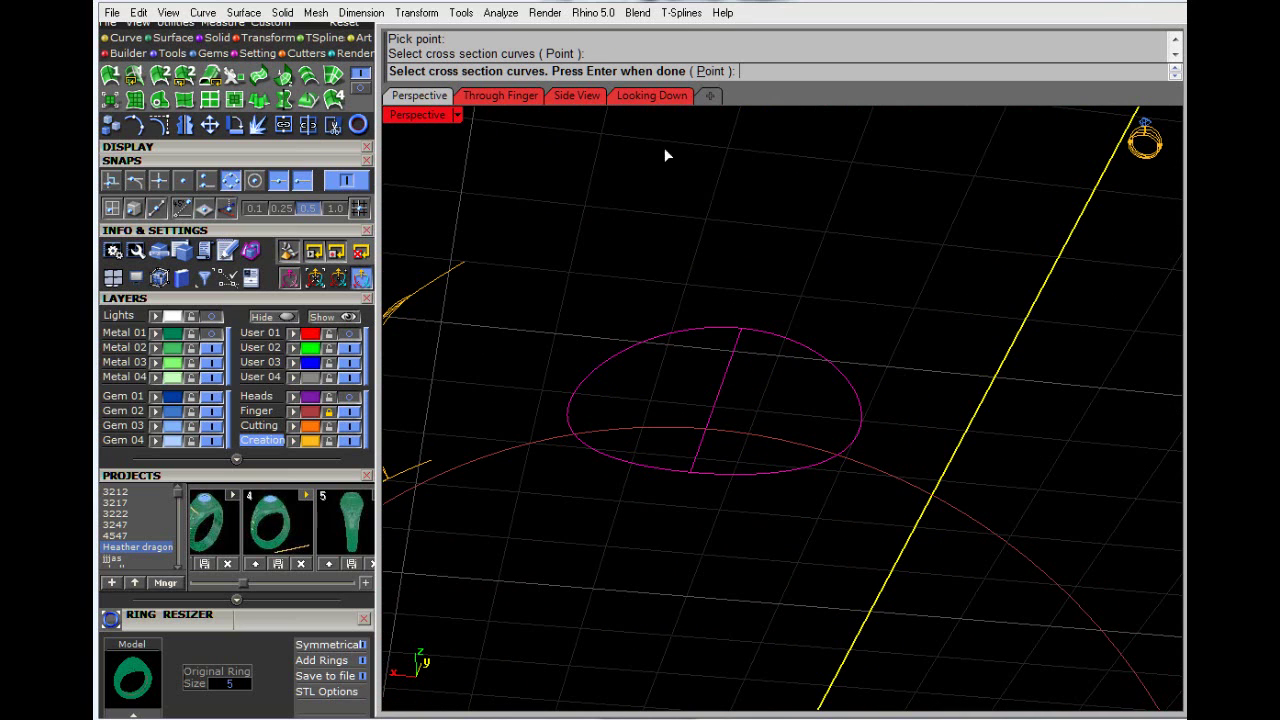
click(705, 72)
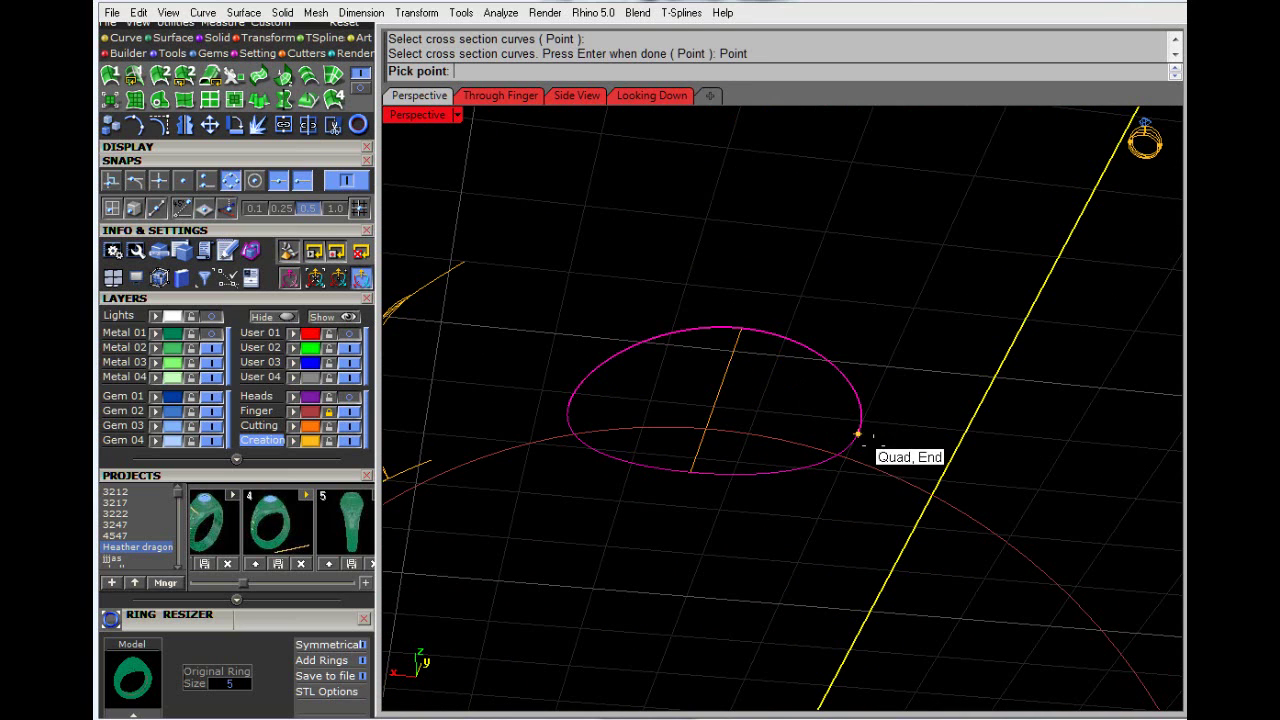
click(860, 435)
click(127, 443)
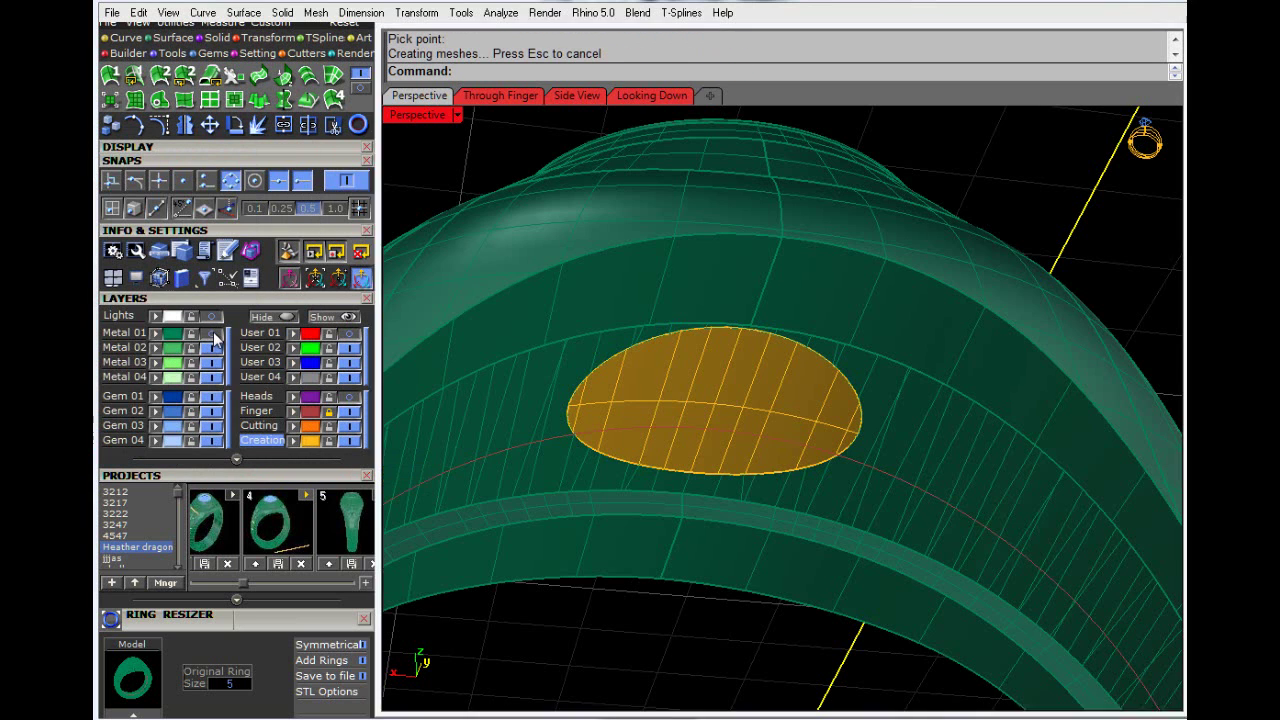
Step: Join the patch surface with the ring polysurface and assign the joined ring to the Metal 01 layer
click(735, 293)
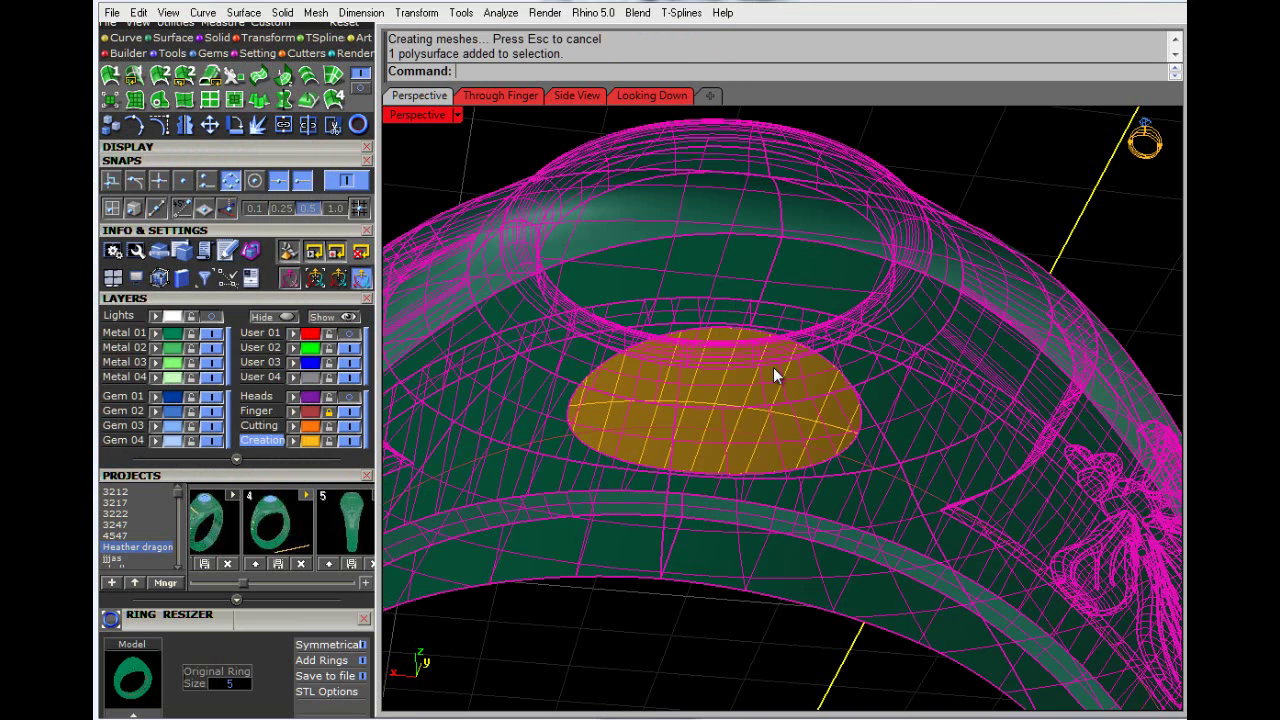
shift+click(773, 368)
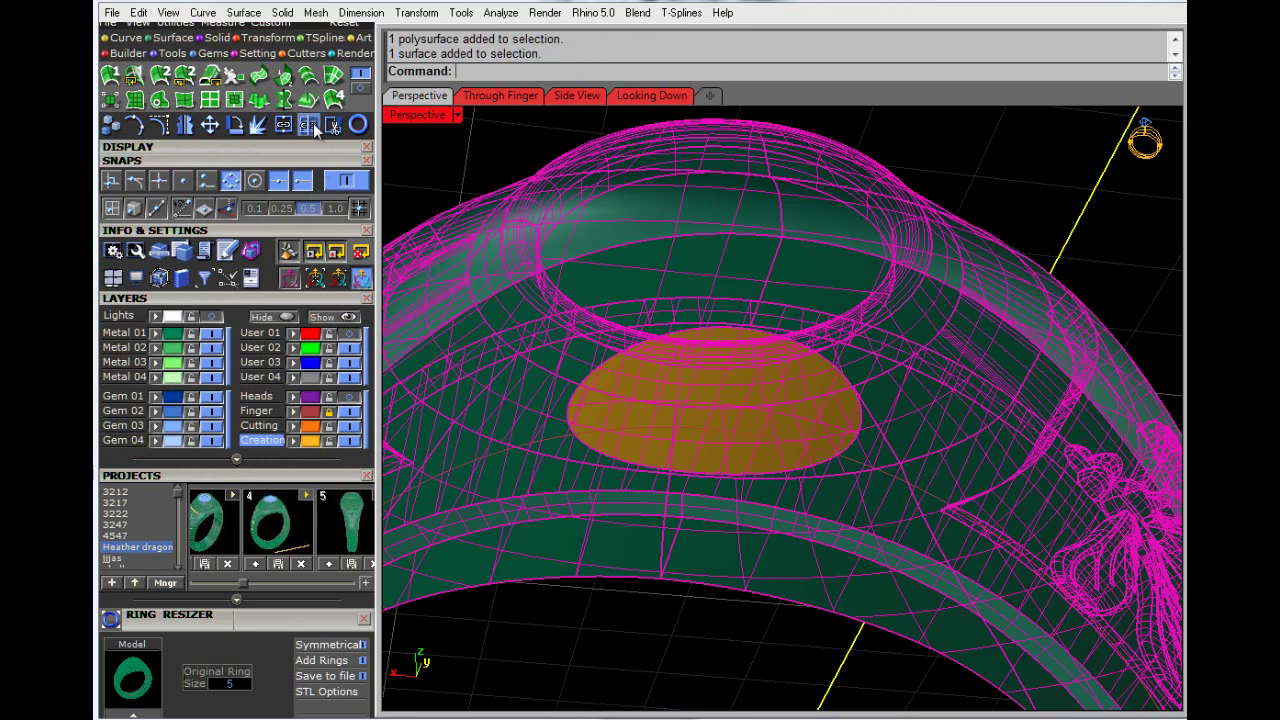
click(283, 126)
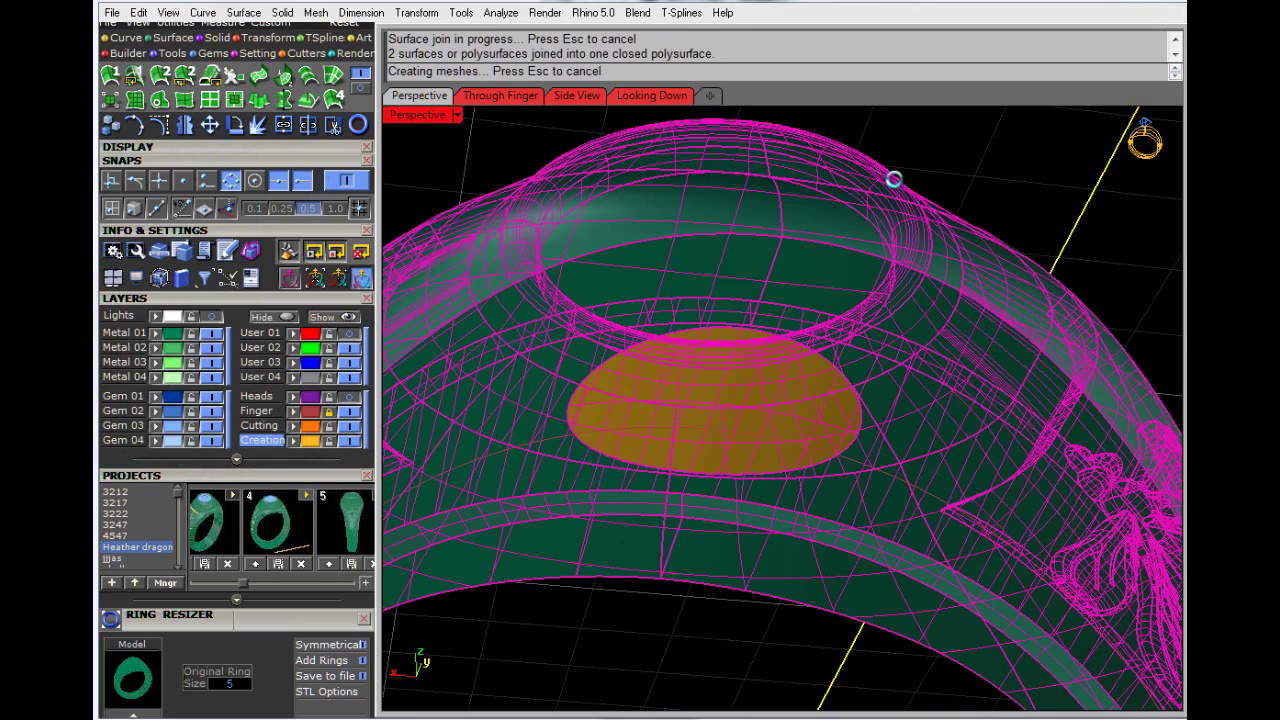
click(970, 191)
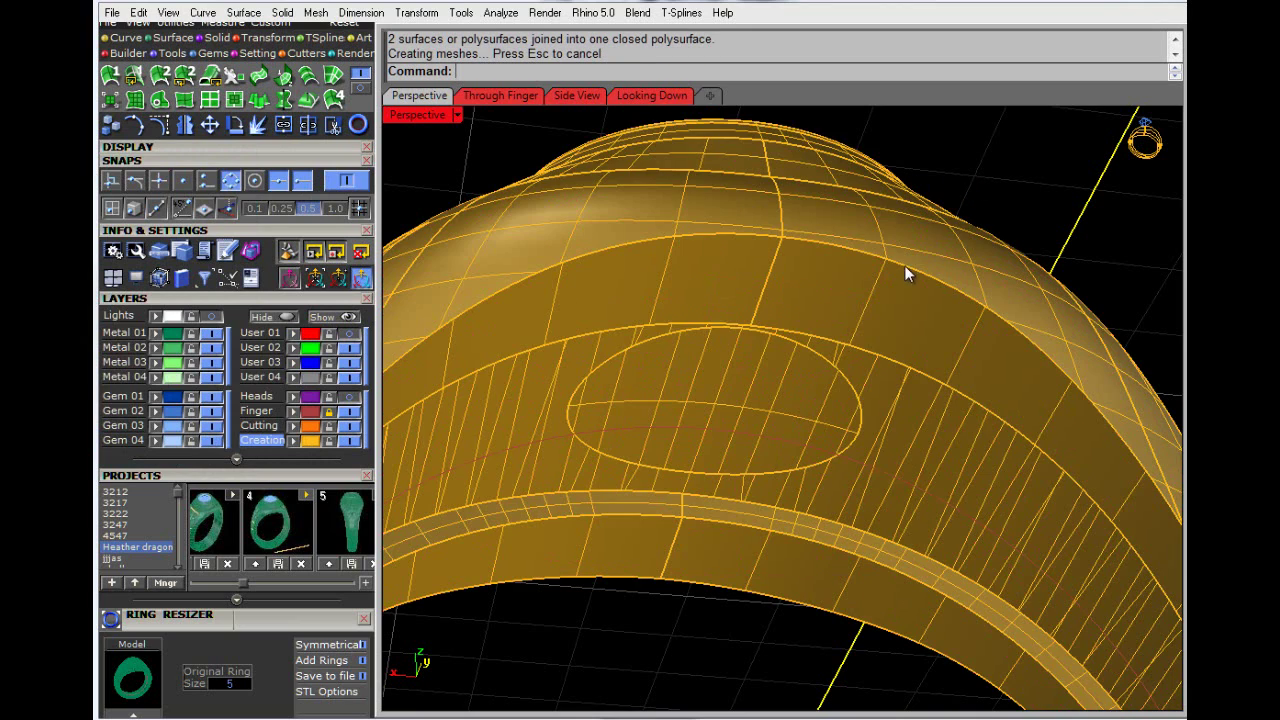
click(156, 333)
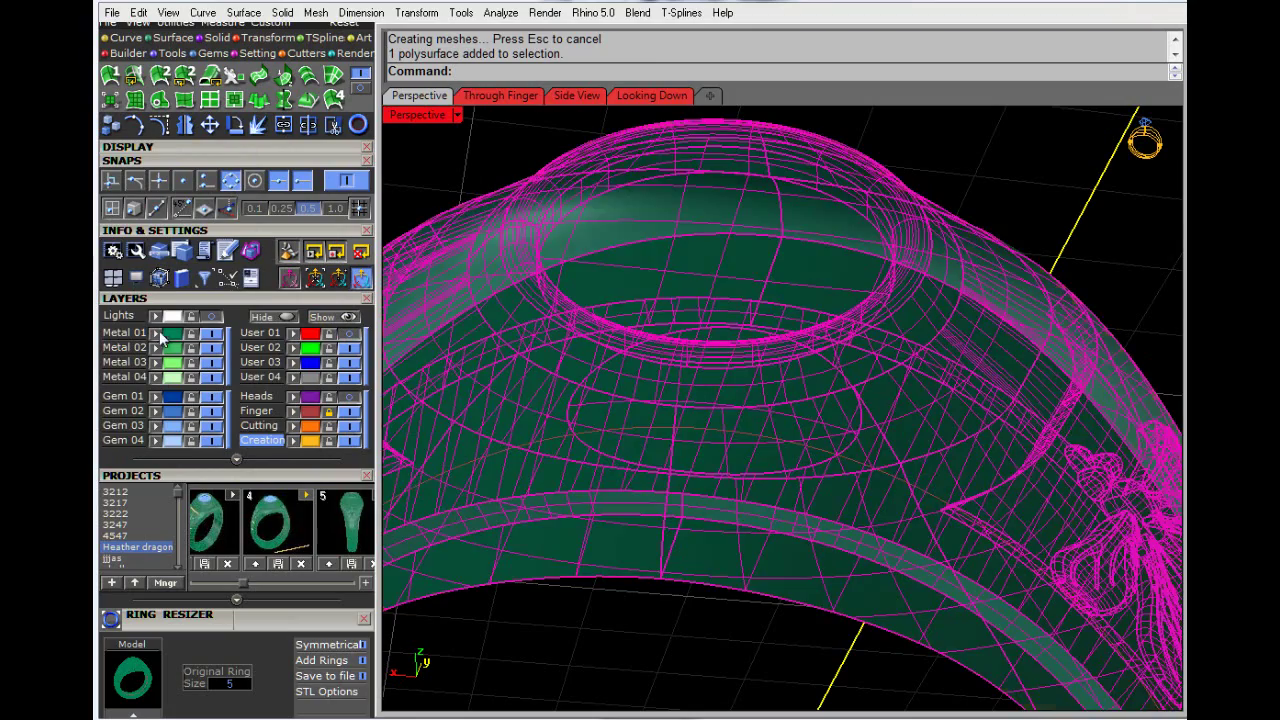
Step: Inspect the joined ring's filled stone seat from above and at an angle, near and far
click(461, 168)
scroll(786, 354, down, 8)
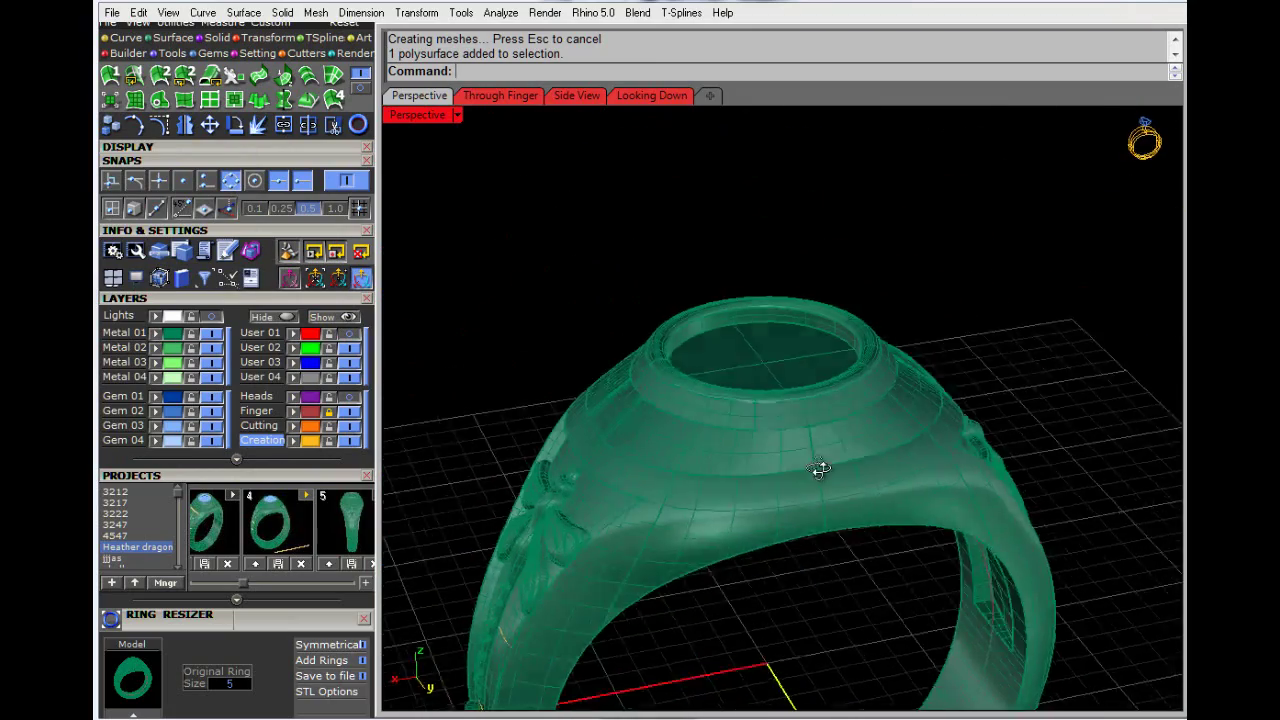
right_drag(758, 535, 745, 366)
scroll(745, 366, up, 7)
scroll(743, 350, down, 6)
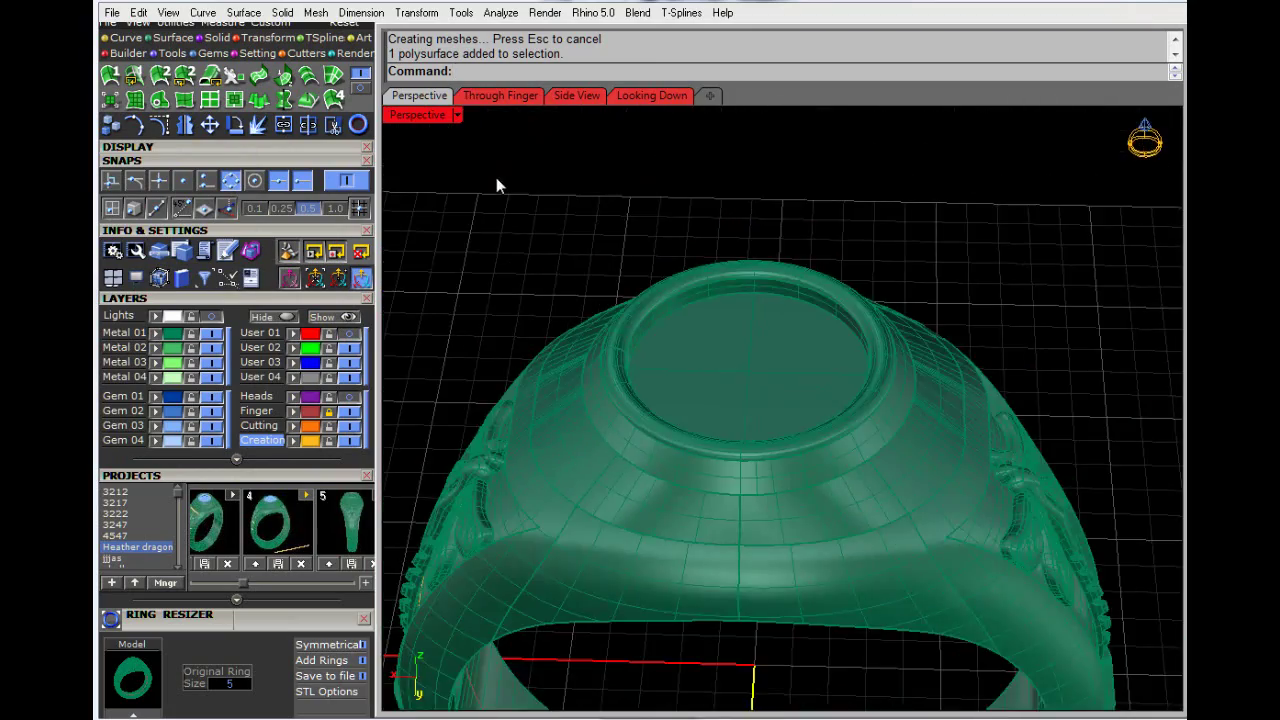
double_click(410, 118)
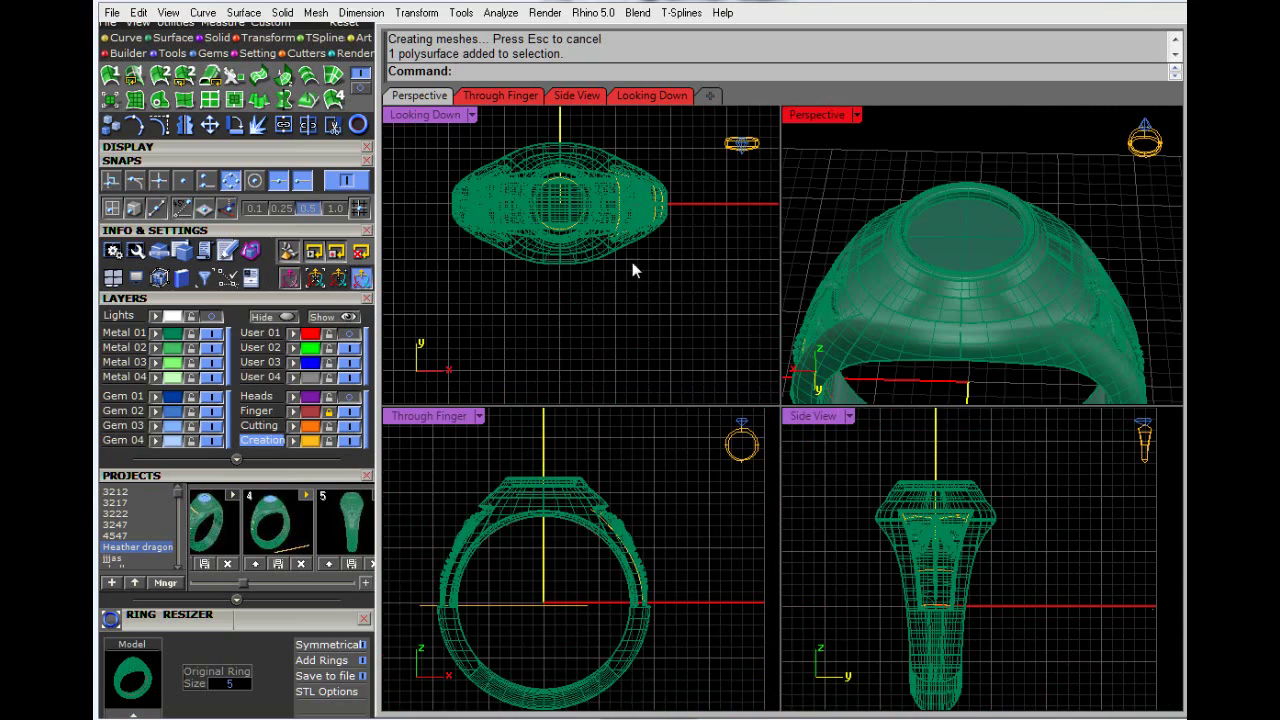
double_click(821, 117)
scroll(828, 314, down, 3)
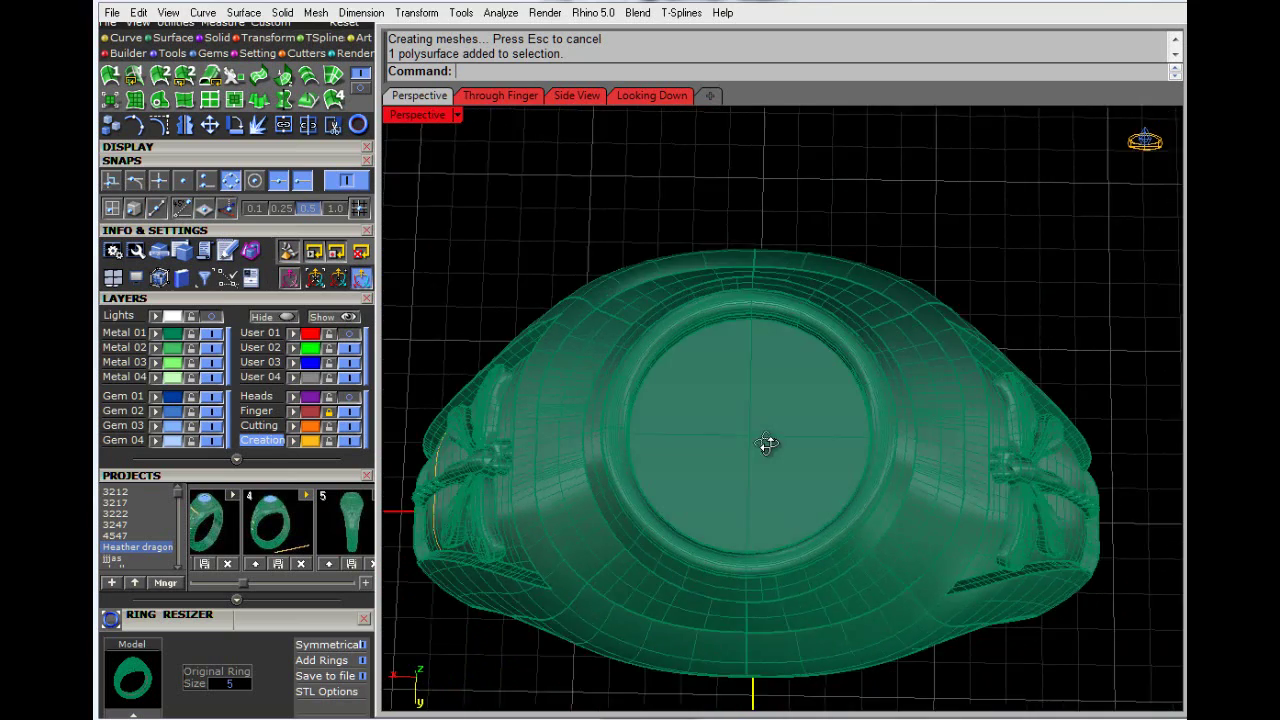
scroll(766, 446, up, 3)
scroll(771, 420, up, 2)
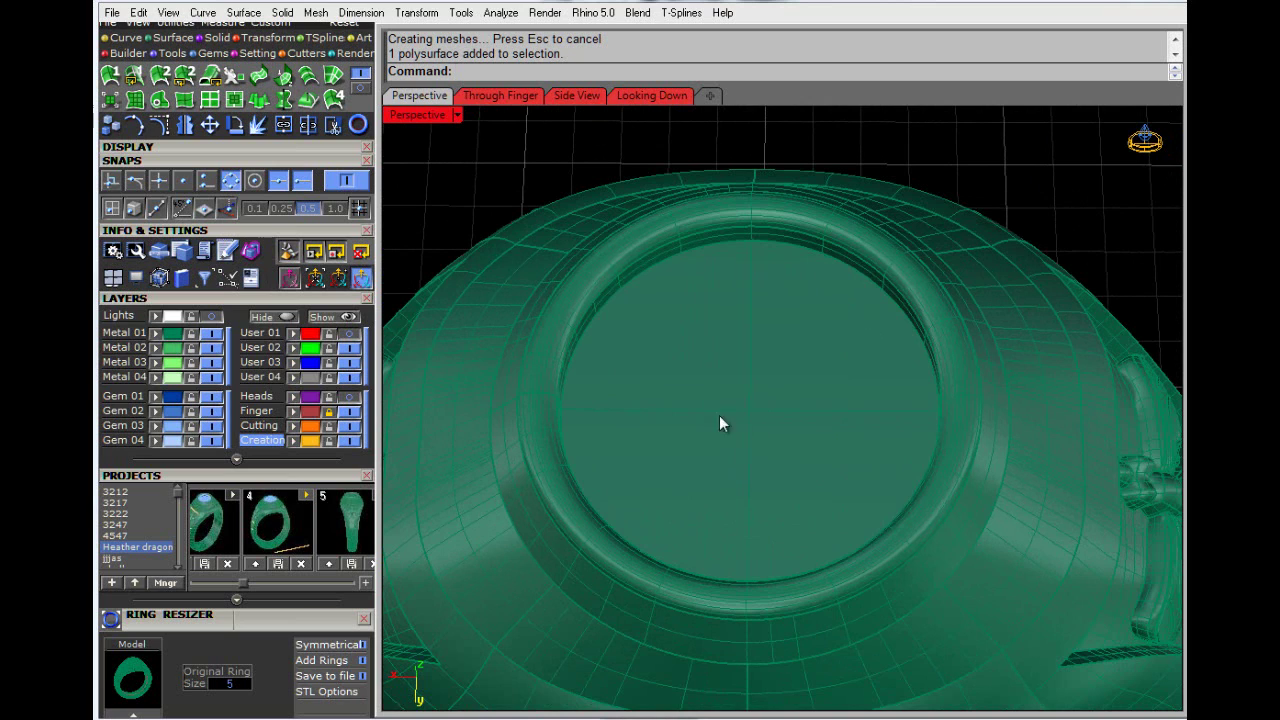
scroll(808, 423, down, 3)
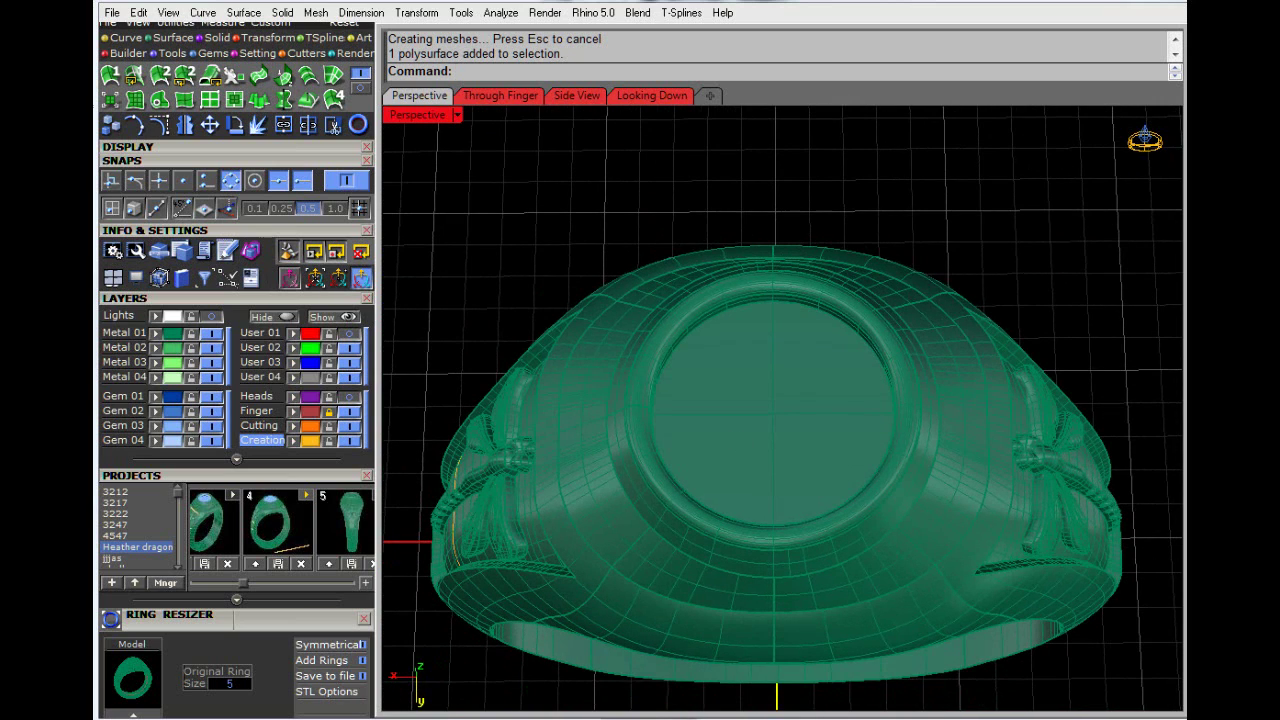
scroll(210, 265, up, 3)
scroll(210, 260, up, 1)
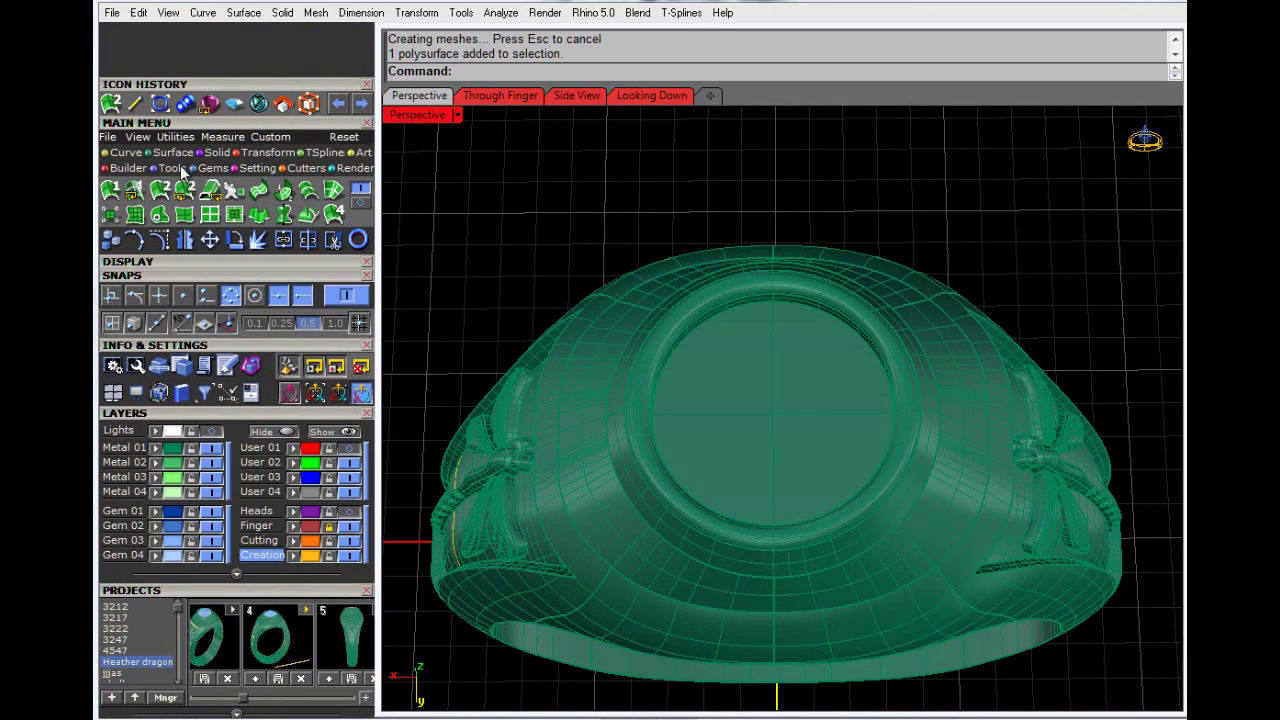
Step: Duplicate the circular edge inside the rim of the ring's stone seat onto the current layer
click(214, 170)
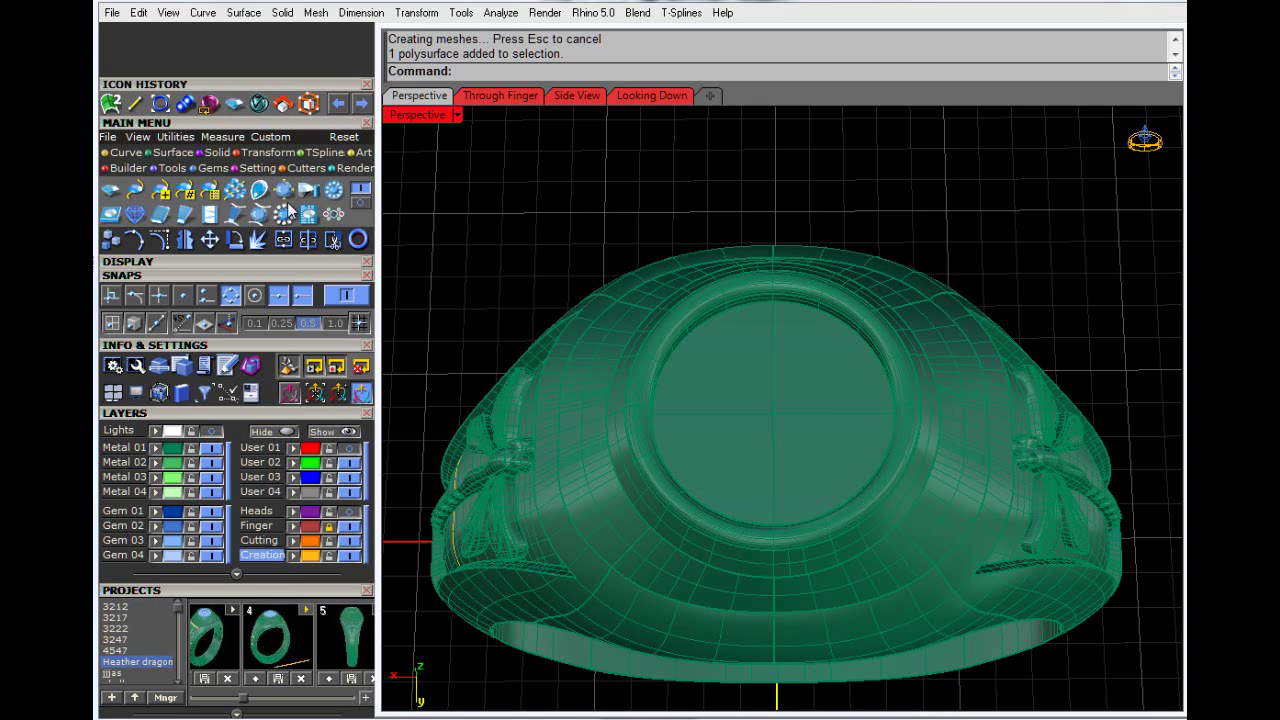
click(356, 204)
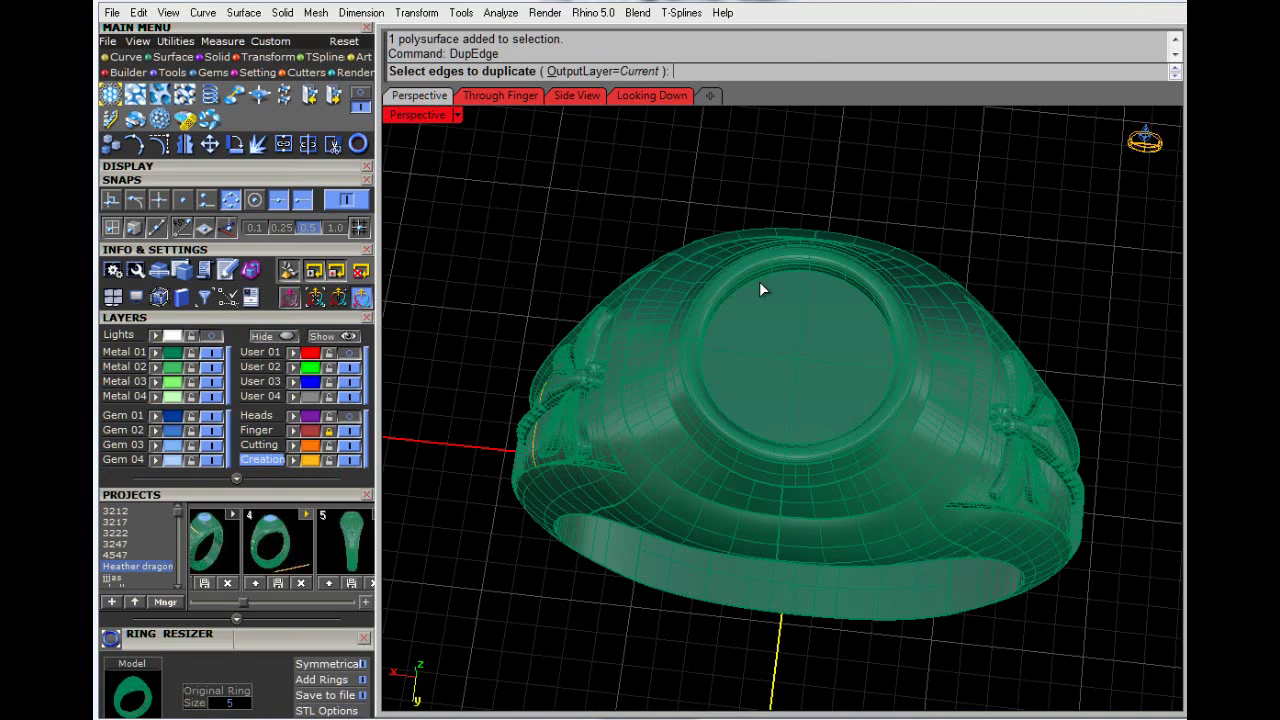
click(766, 279)
right_click(773, 350)
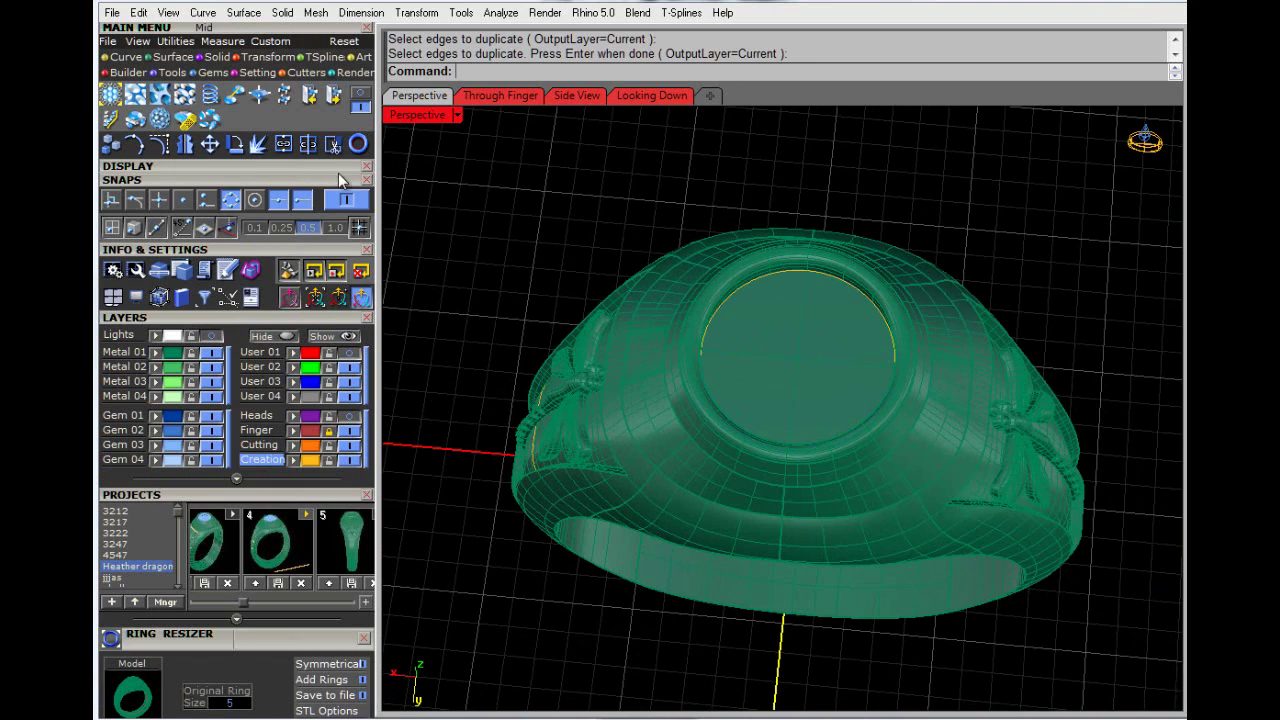
Step: Try to draw a line across the stone seat from a quadrant point of the duplicated edge curve
click(113, 58)
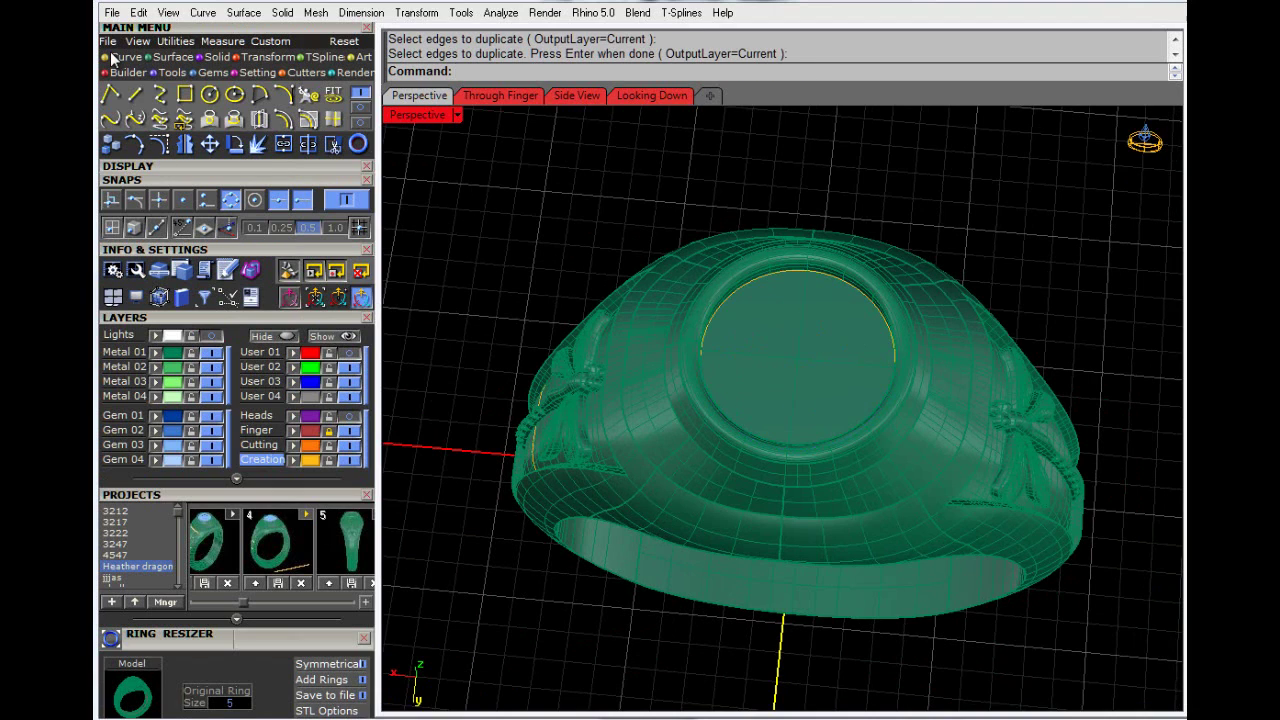
click(160, 94)
click(806, 270)
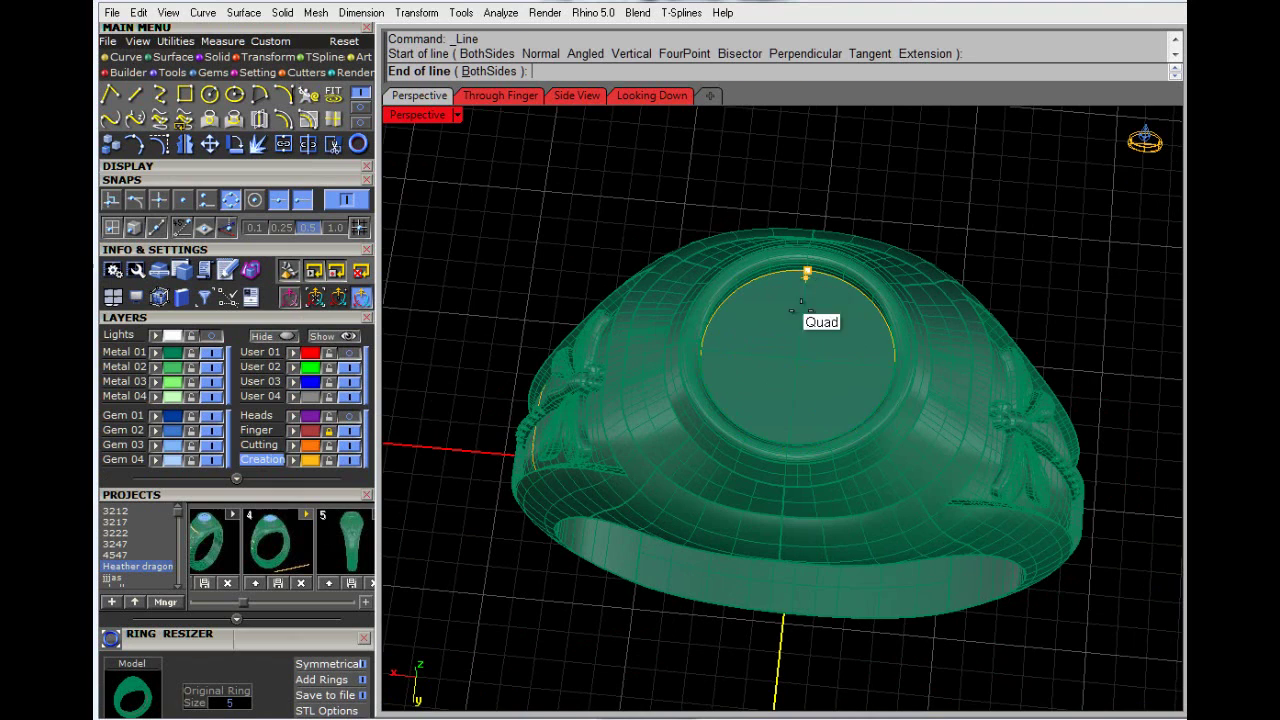
click(788, 442)
right_click(788, 442)
key(Escape)
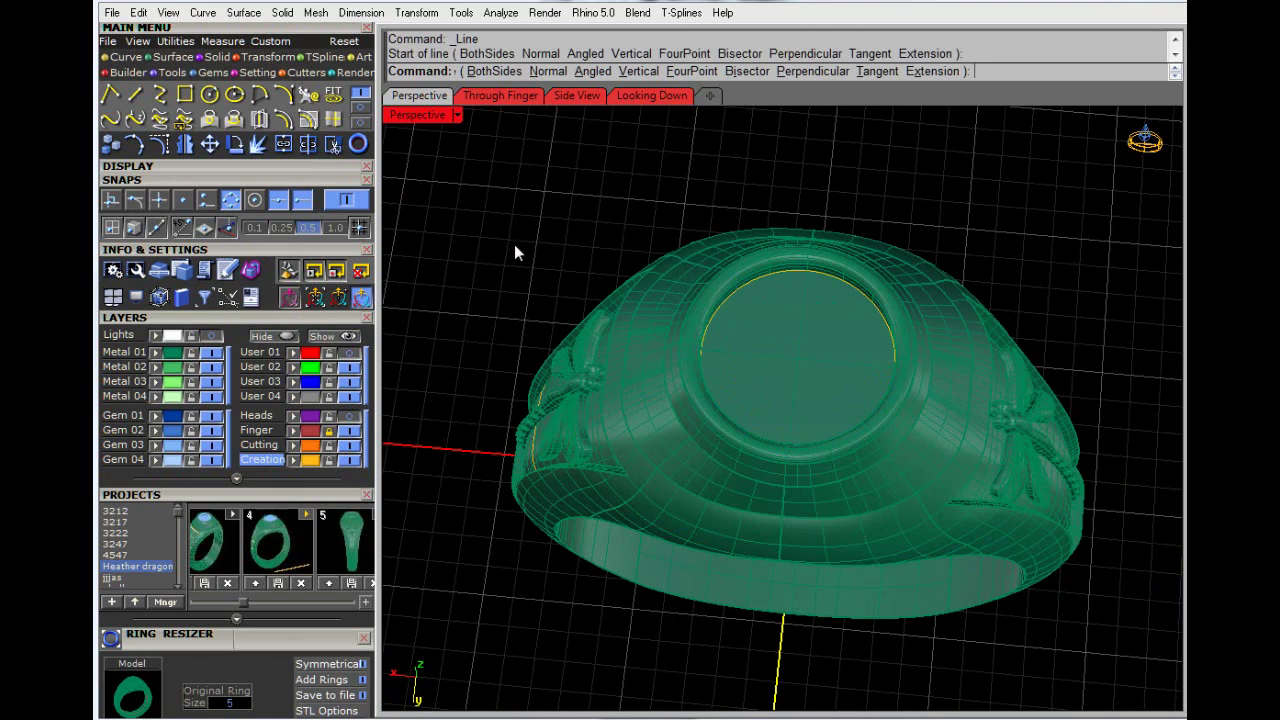
click(781, 346)
key(Escape)
Step: Draw a line across the stone seat between opposite quadrant points of the duplicated edge curve and check its placement
right_drag(1016, 268, 813, 368)
scroll(813, 368, up, 7)
right_click(787, 316)
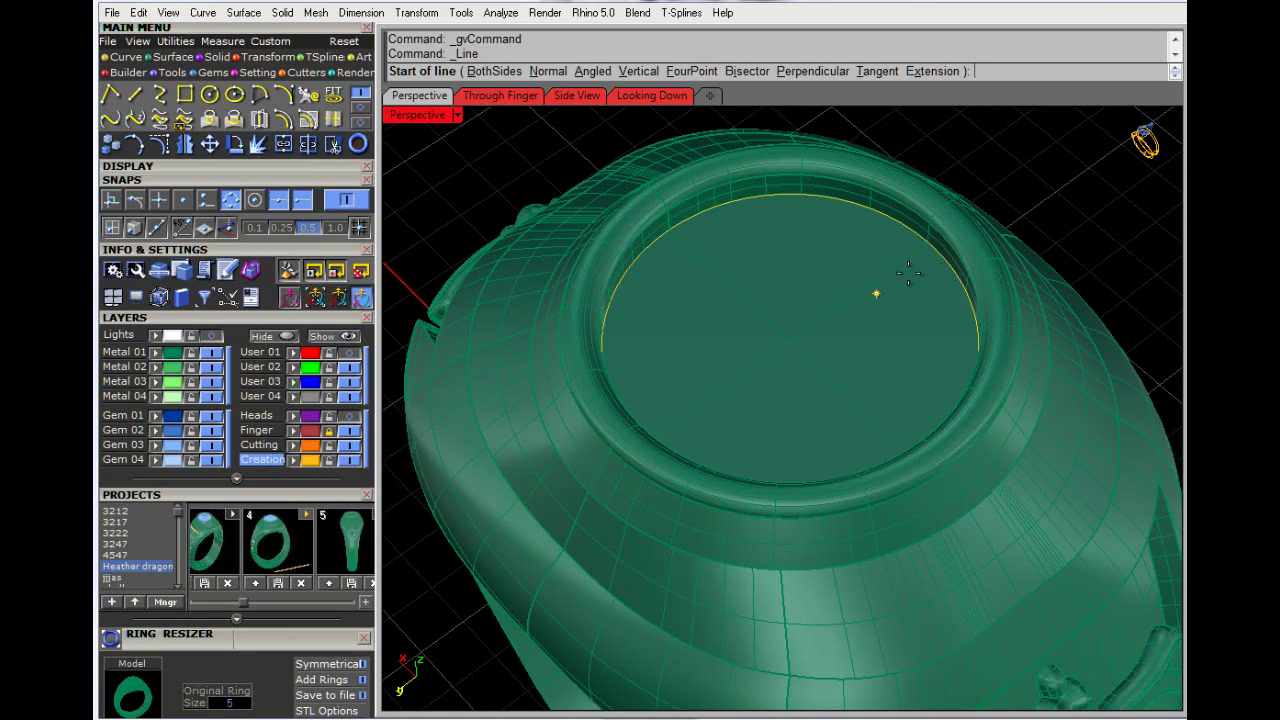
click(926, 242)
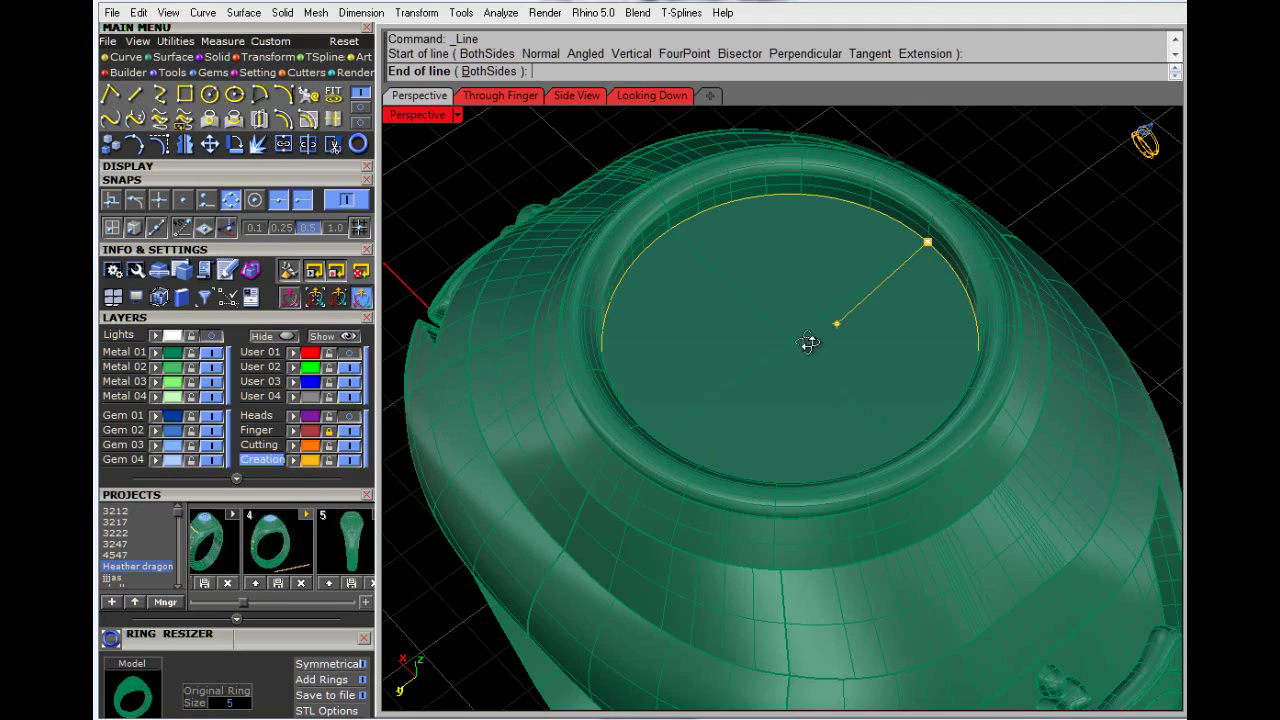
right_drag(808, 343, 689, 354)
click(580, 352)
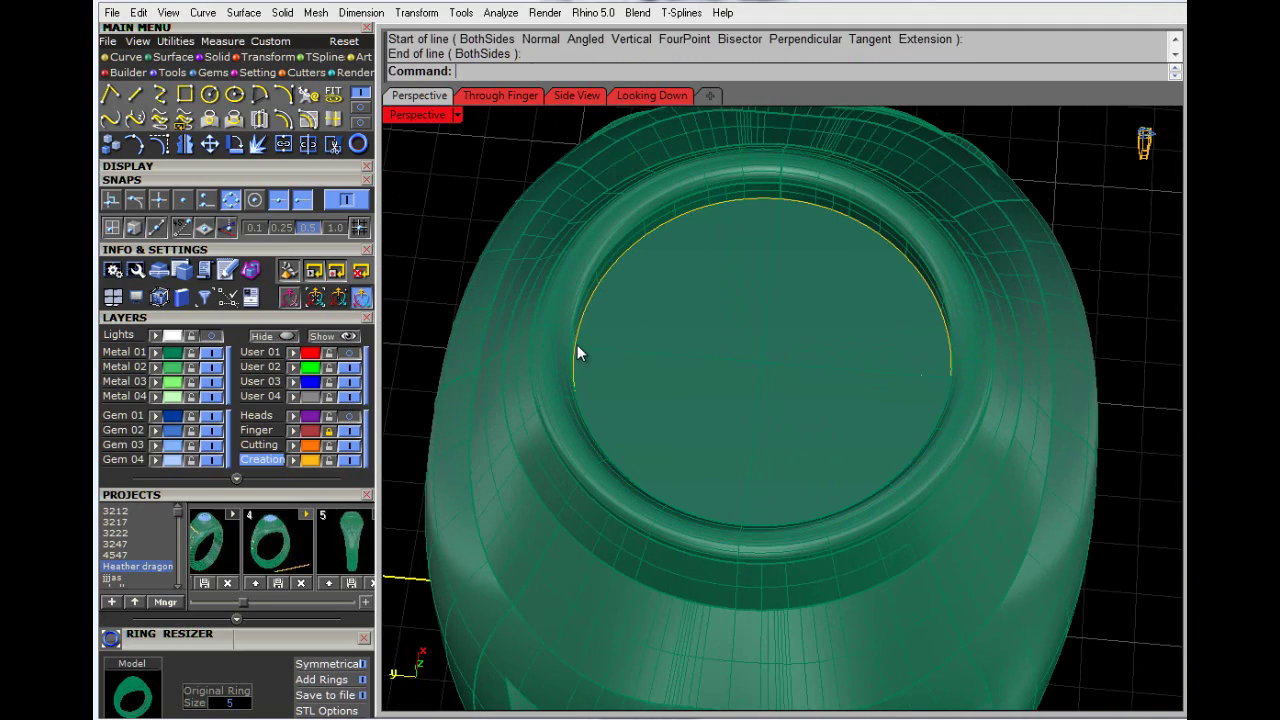
right_drag(740, 350, 734, 355)
click(751, 354)
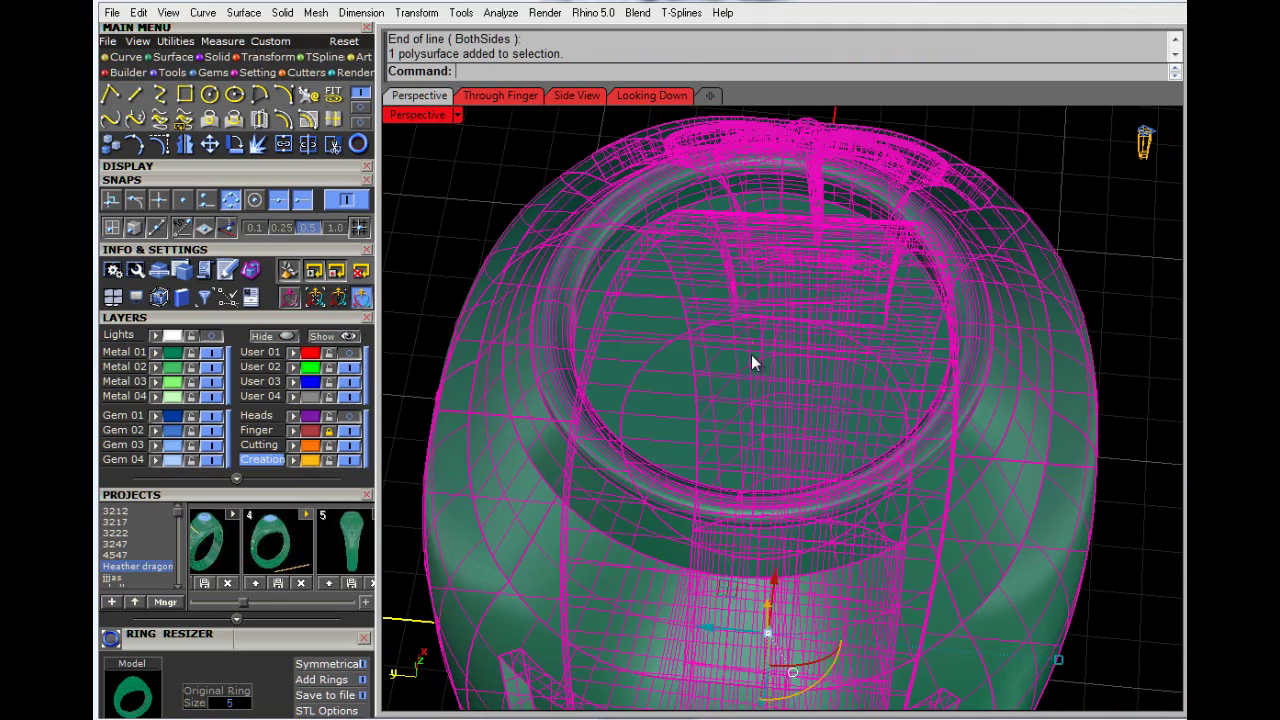
click(755, 345)
click(808, 397)
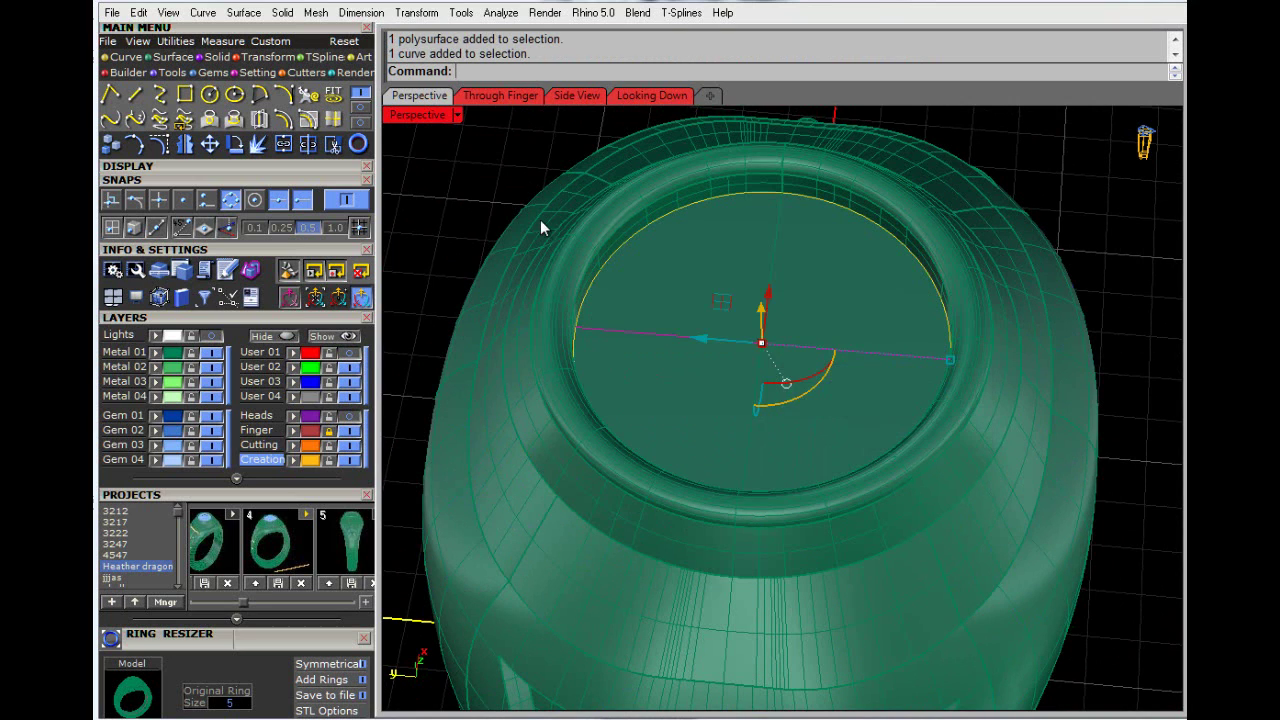
key(Delete)
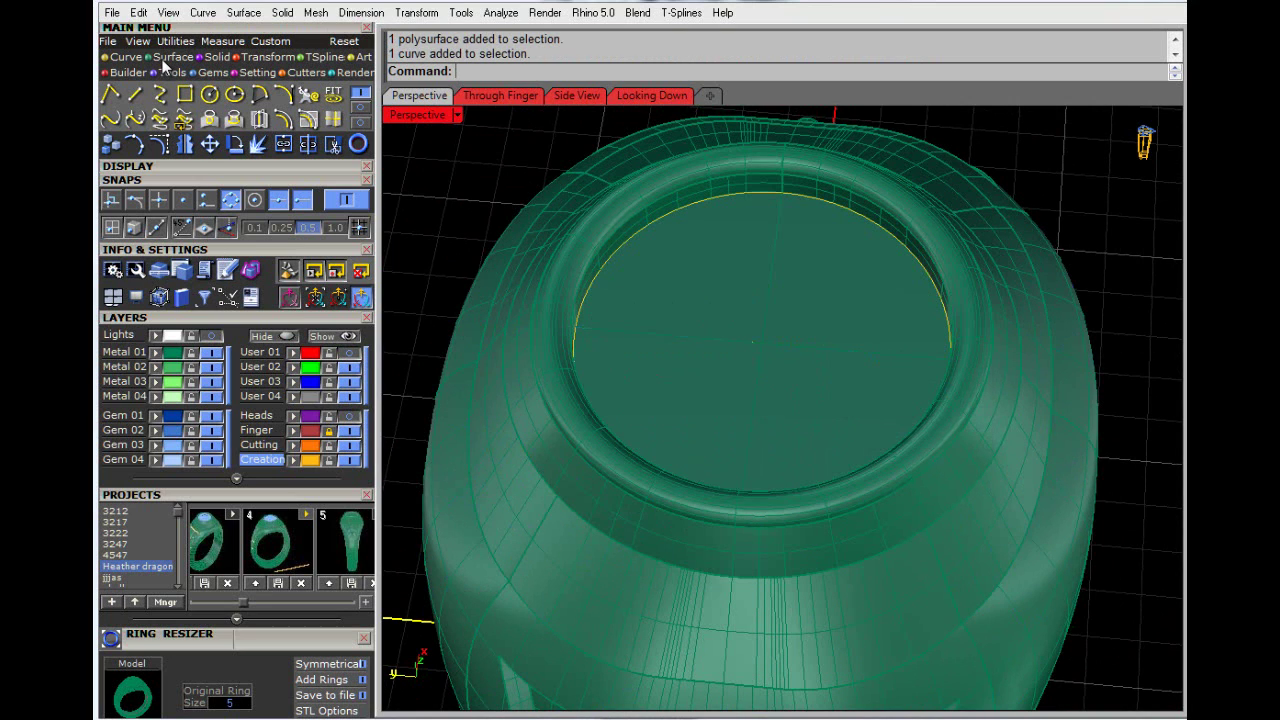
Step: Hide the Metal 01 layer and delete the misplaced line running off the upper circle
click(213, 353)
right_drag(493, 374, 737, 334)
click(712, 340)
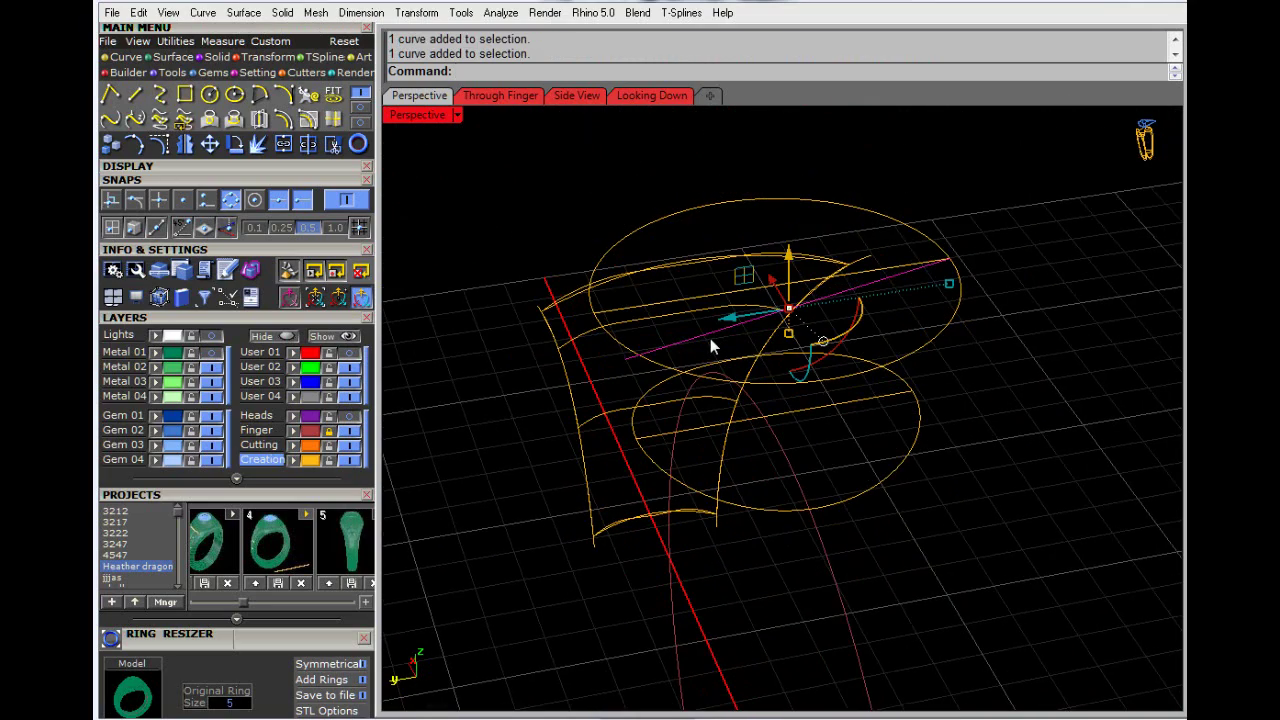
key(Delete)
Step: Move the lower circle, its cross line and the leftover shank curves to the Lights layer, keeping the upper circle and its line
right_drag(777, 464, 995, 394)
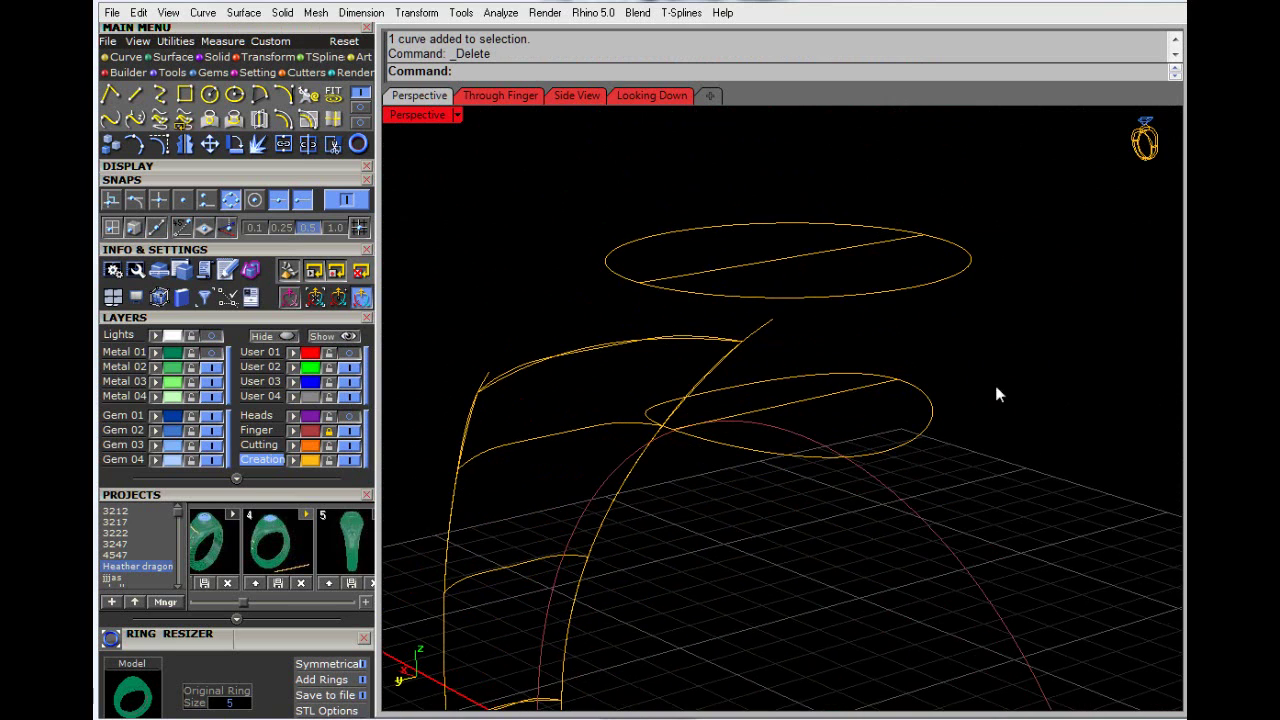
drag(700, 505, 700, 505)
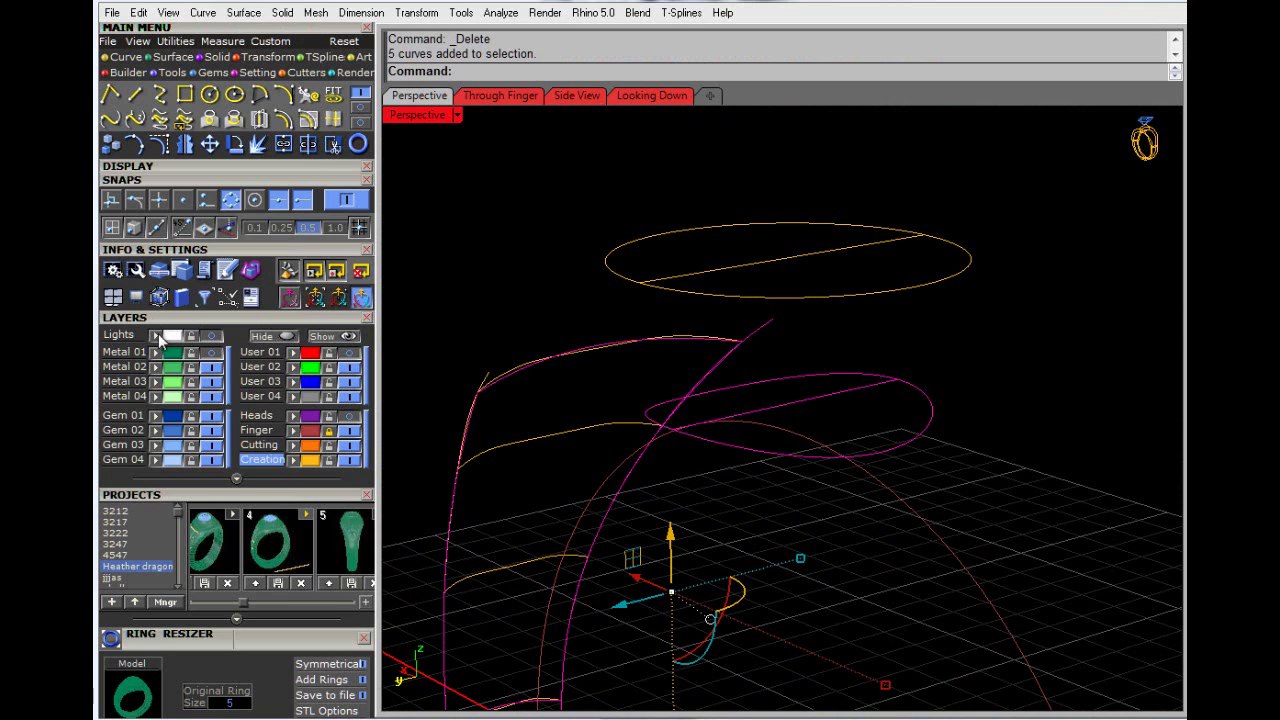
key(Delete)
right_drag(556, 397, 512, 430)
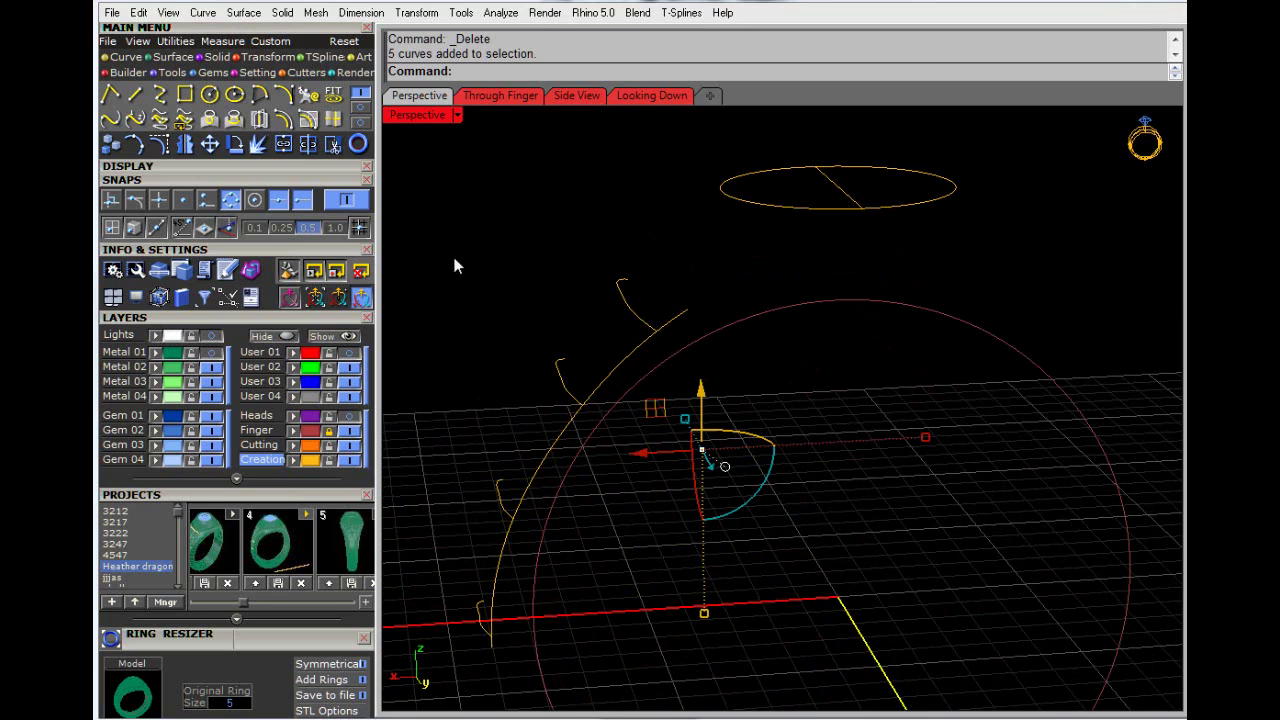
right_drag(454, 263, 560, 266)
drag(435, 238, 762, 710)
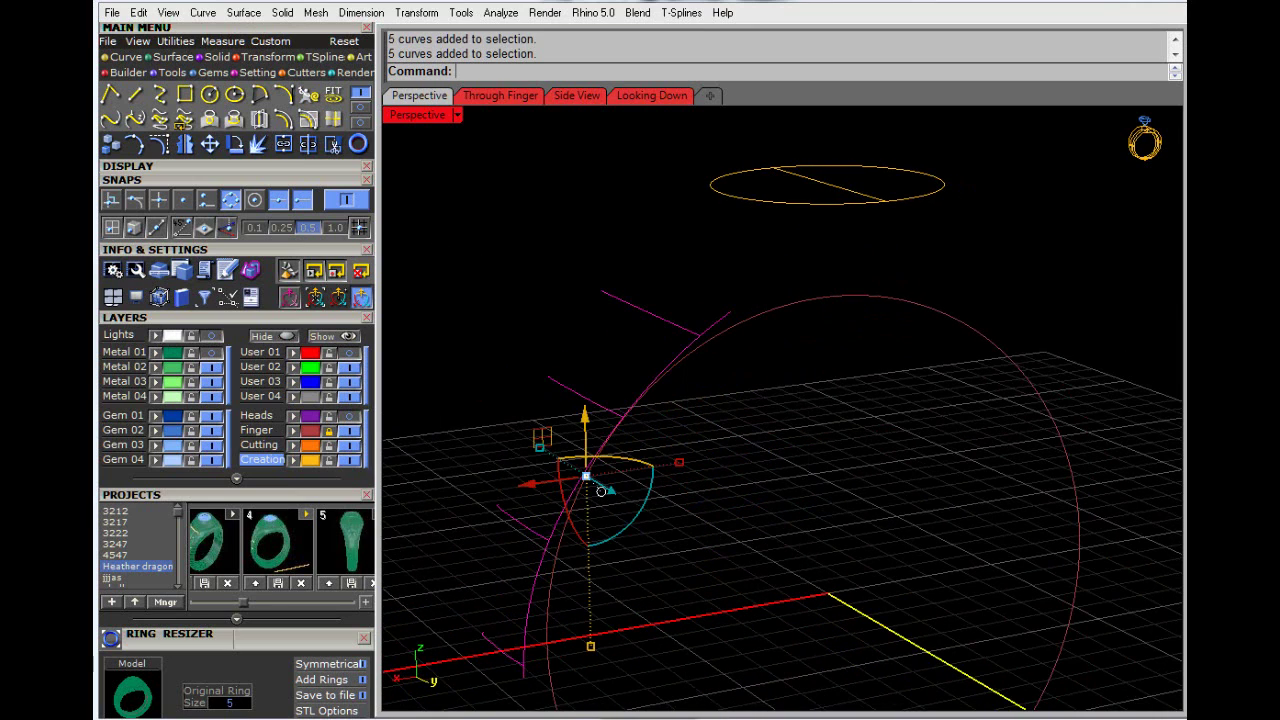
click(155, 338)
right_drag(720, 470, 740, 512)
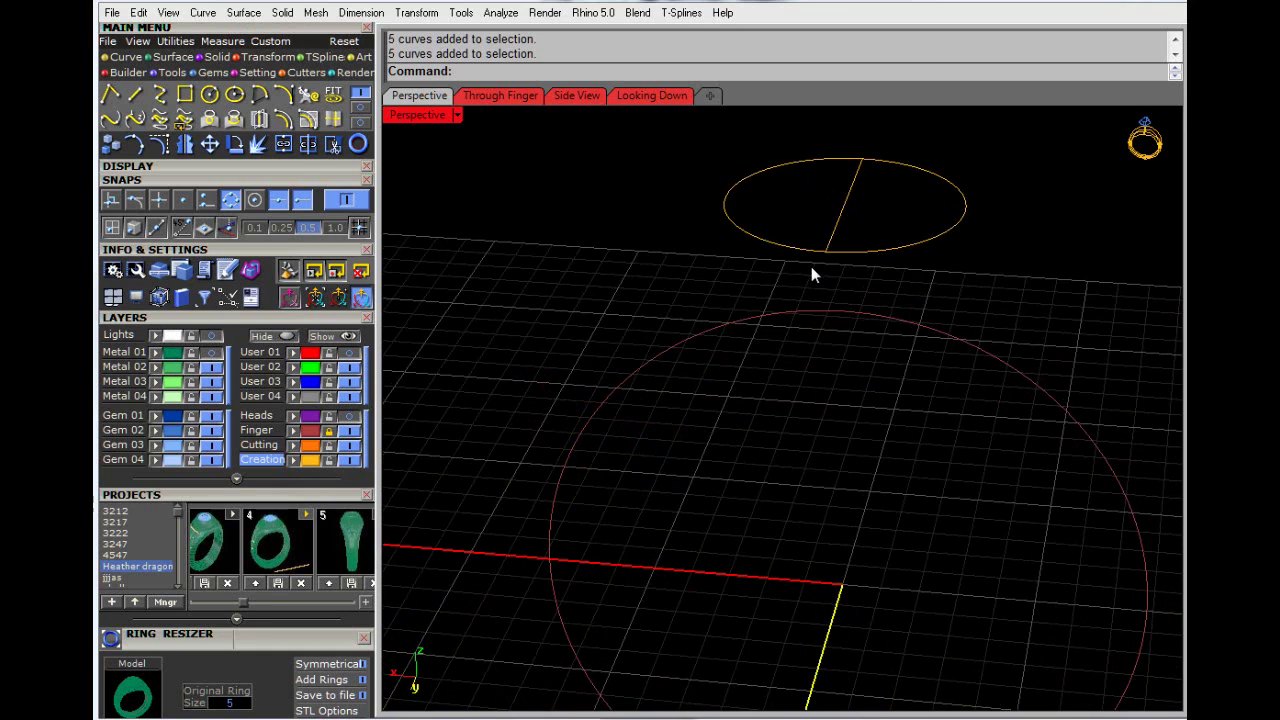
Step: Try to split the upper circle by points at its two sides
right_drag(811, 266, 940, 190)
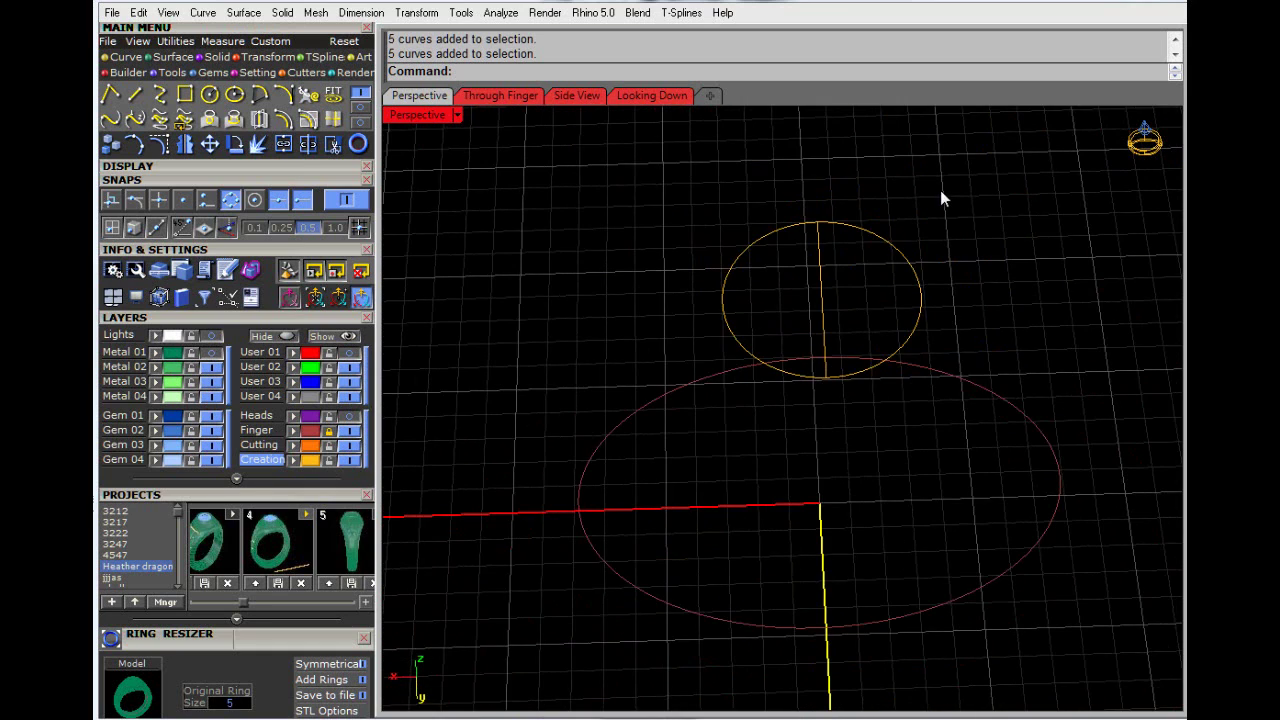
scroll(940, 191, up, 2)
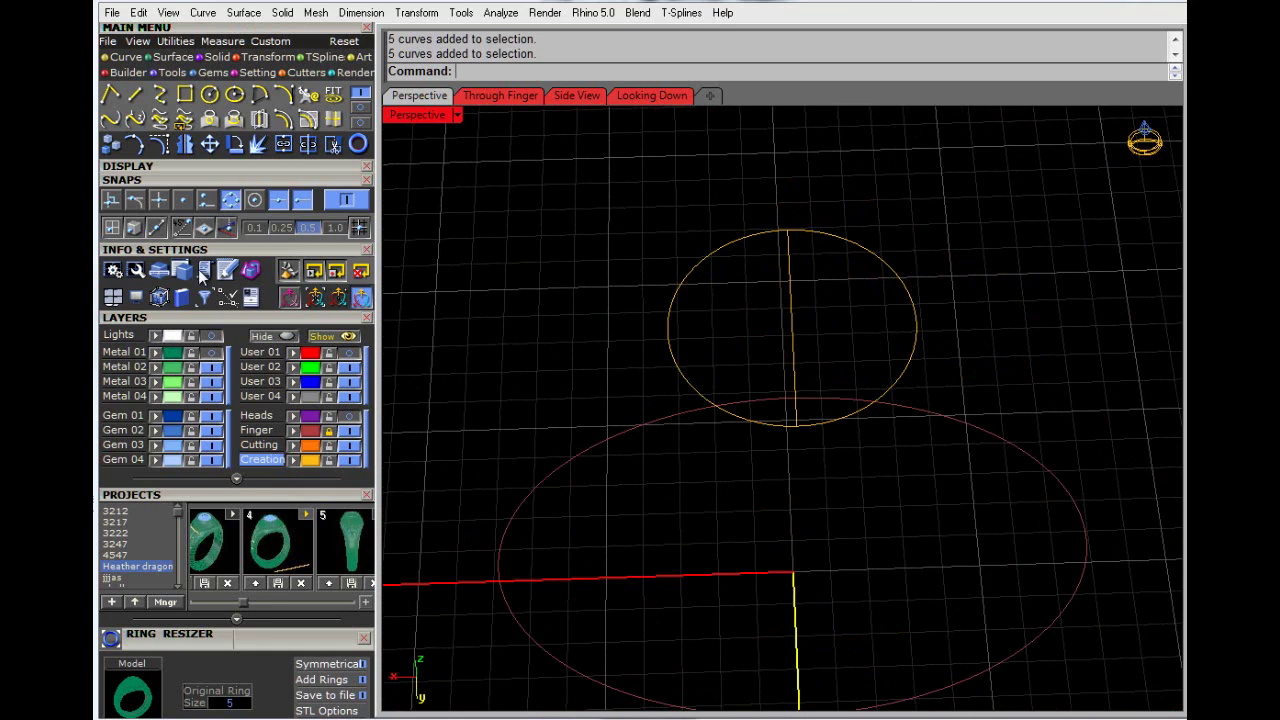
click(307, 145)
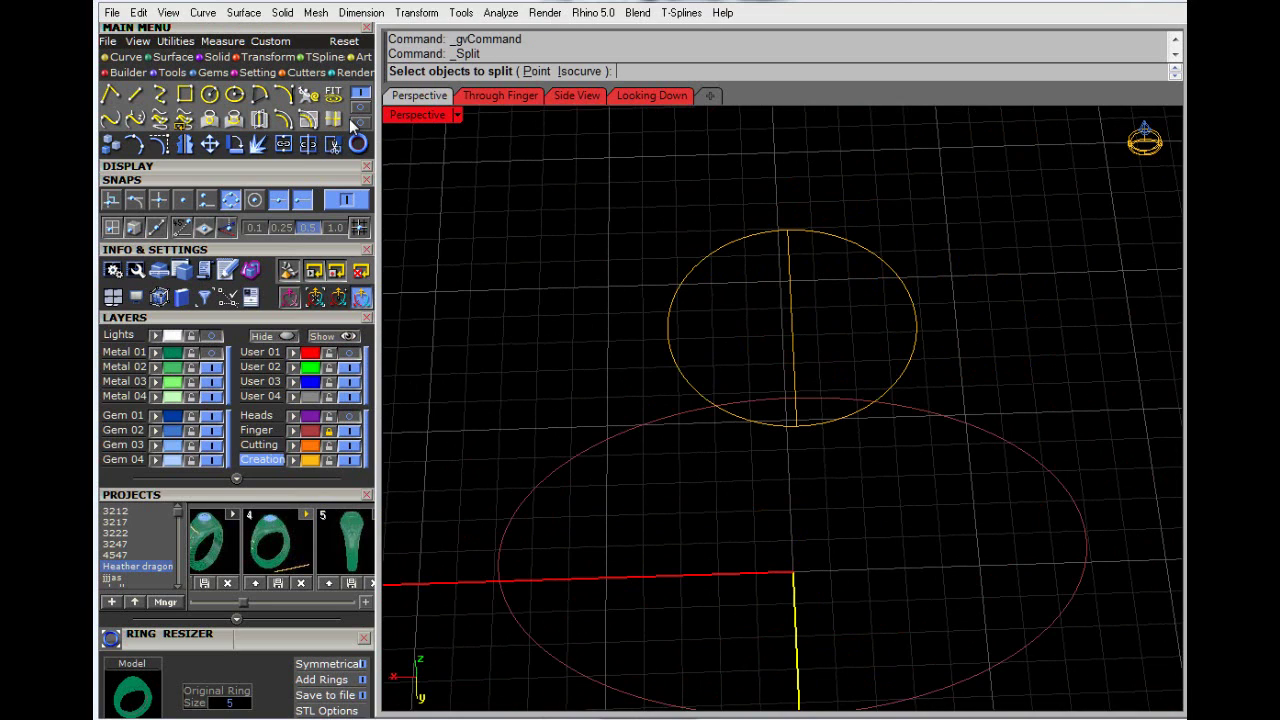
click(540, 71)
click(694, 266)
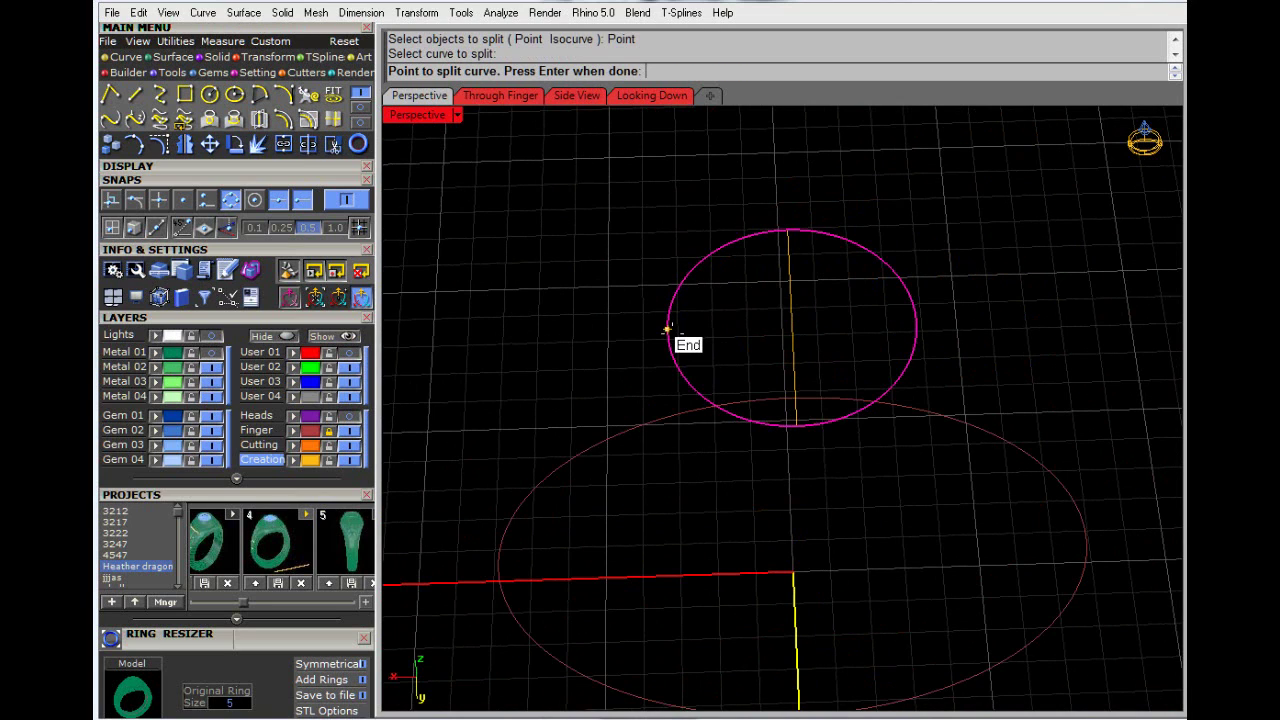
click(676, 338)
click(914, 338)
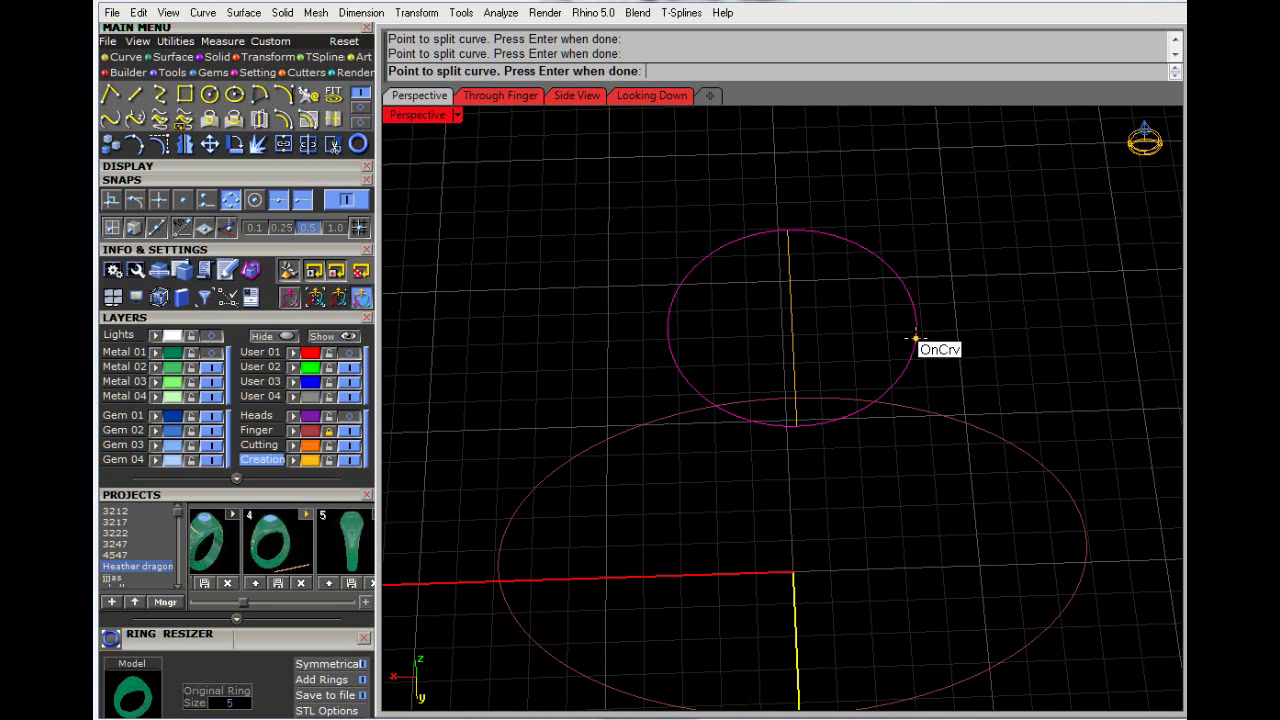
key(Return)
click(918, 336)
click(954, 341)
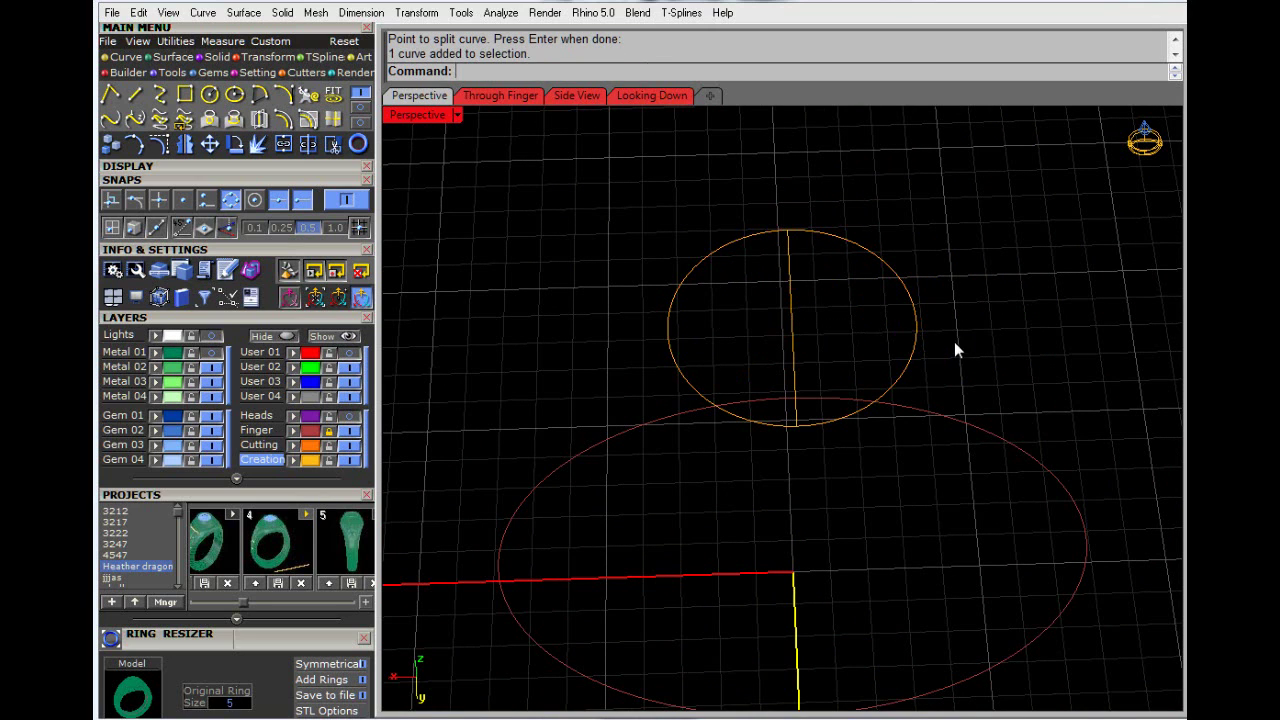
Step: Split the upper circle into two halves using points on opposite sides of its cross line
key(ctrl+shift+s)
click(537, 72)
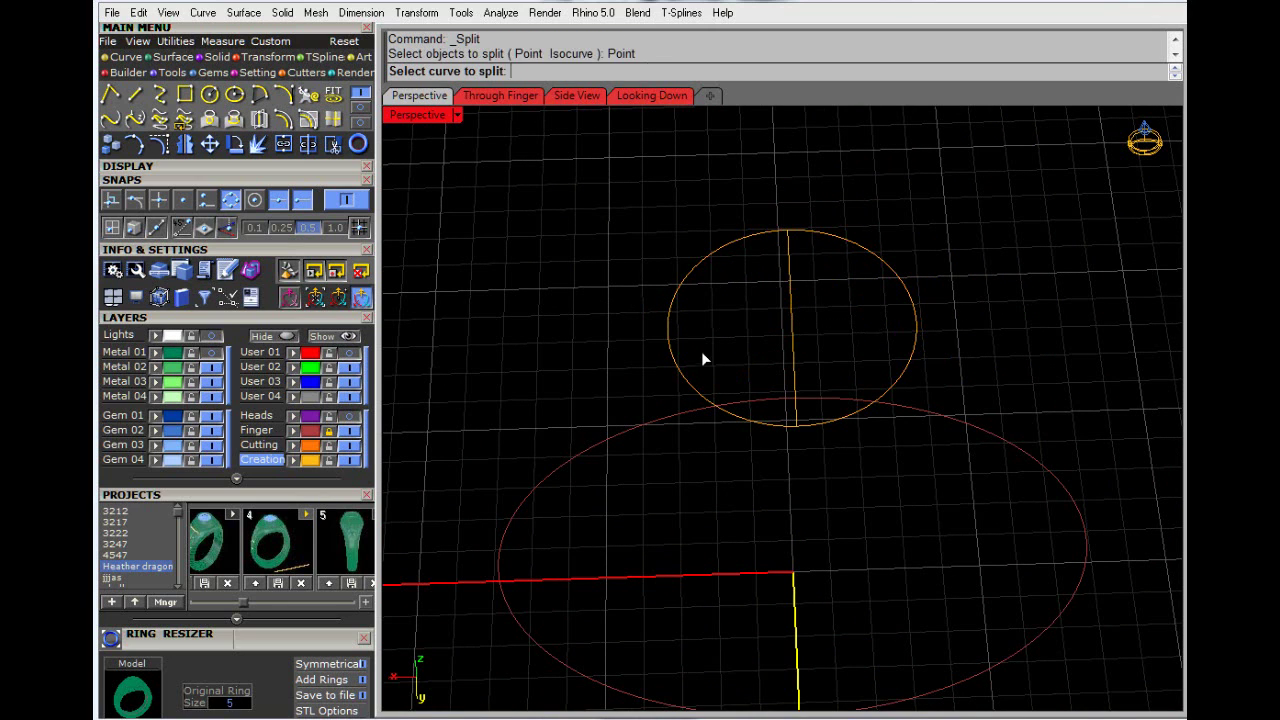
click(670, 343)
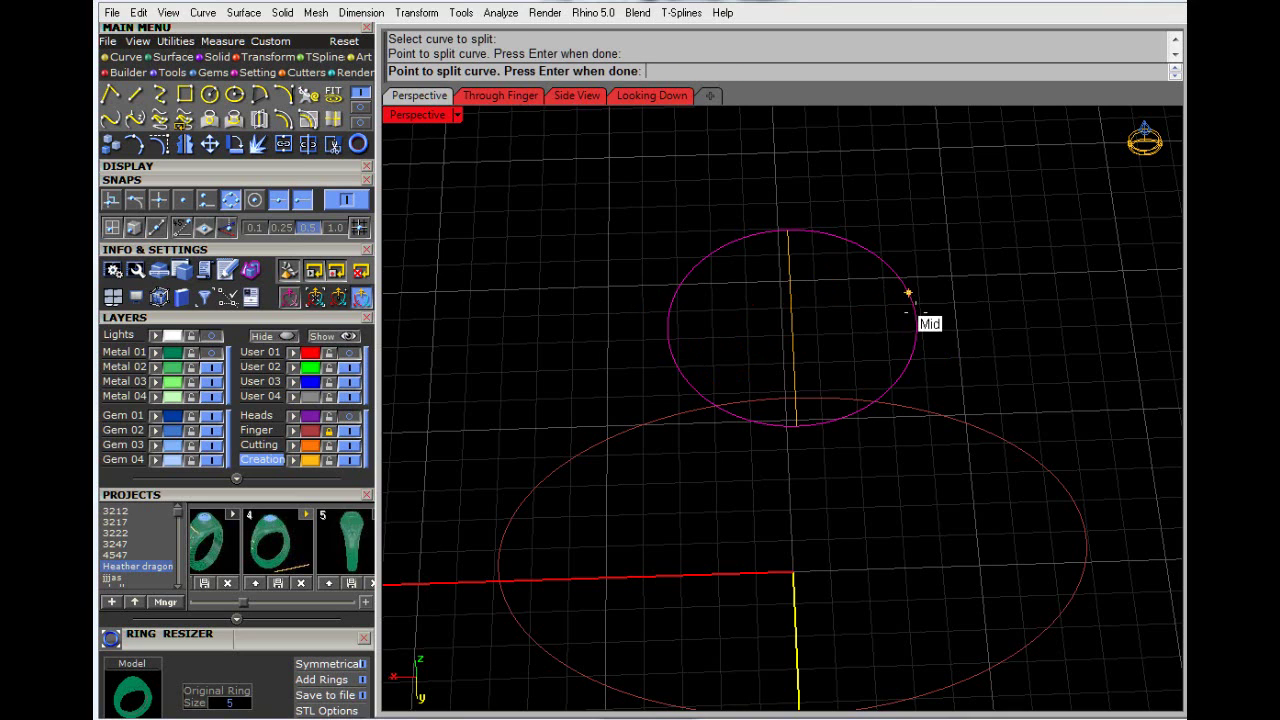
click(916, 322)
key(Return)
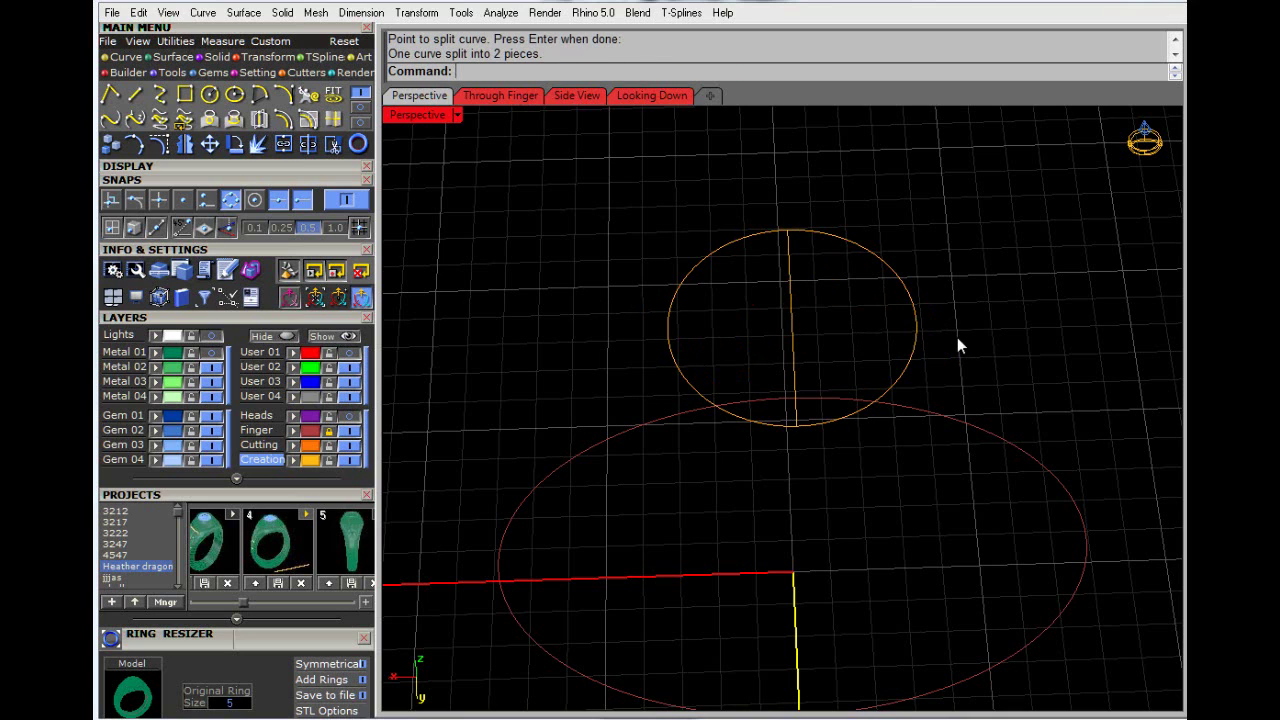
Step: Fill the upper circle with a Sweep 2 surface, using its halves as rails, the cross line as section and points at both ends
click(916, 300)
click(250, 13)
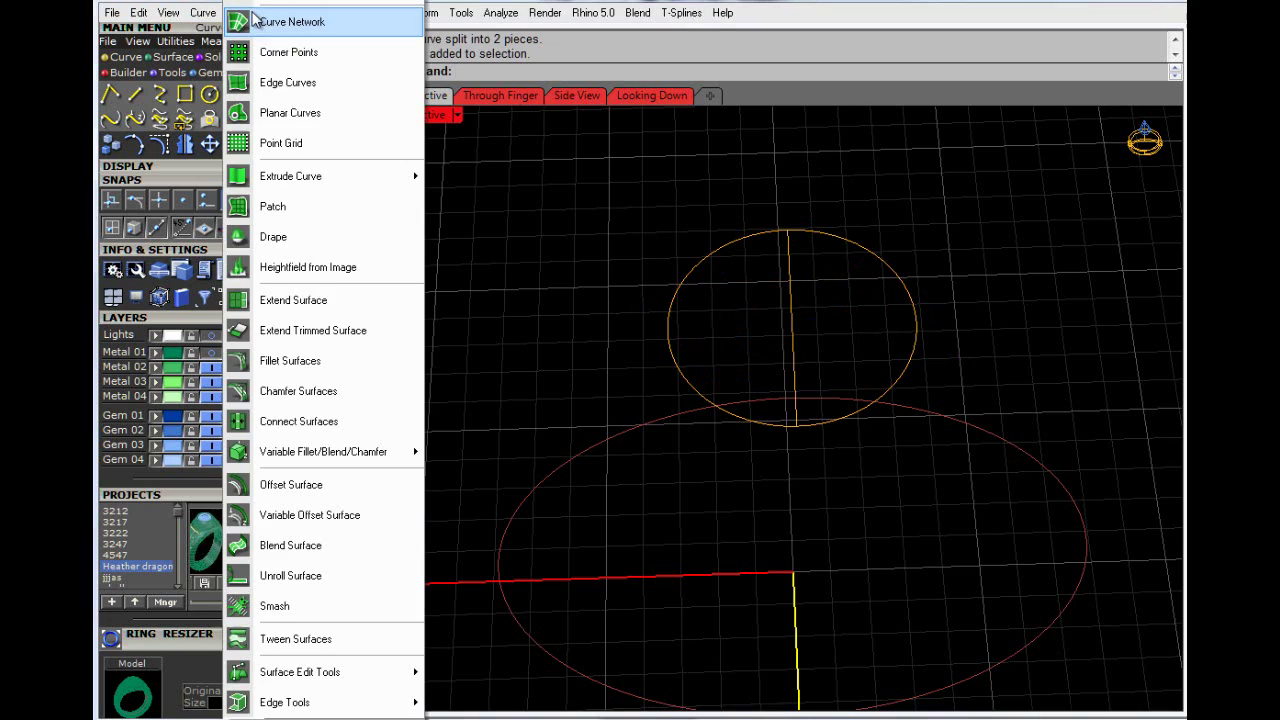
mouse_move(309, 2)
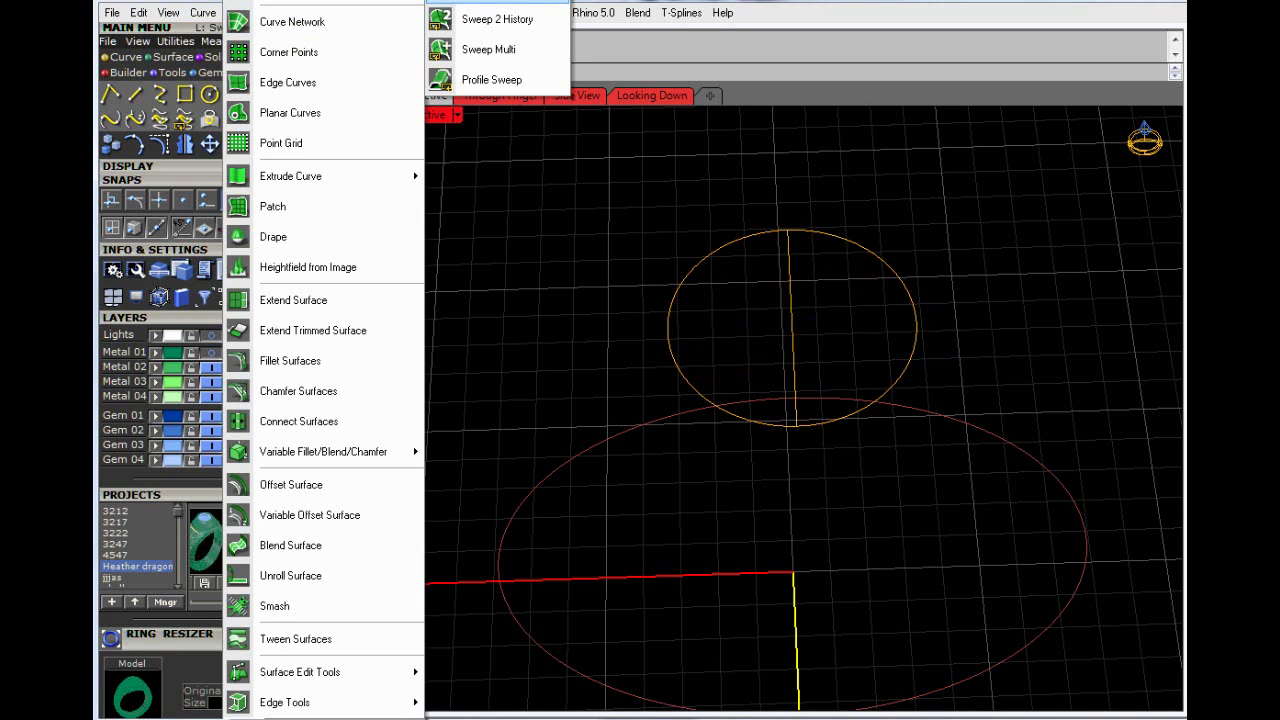
click(477, 4)
click(728, 247)
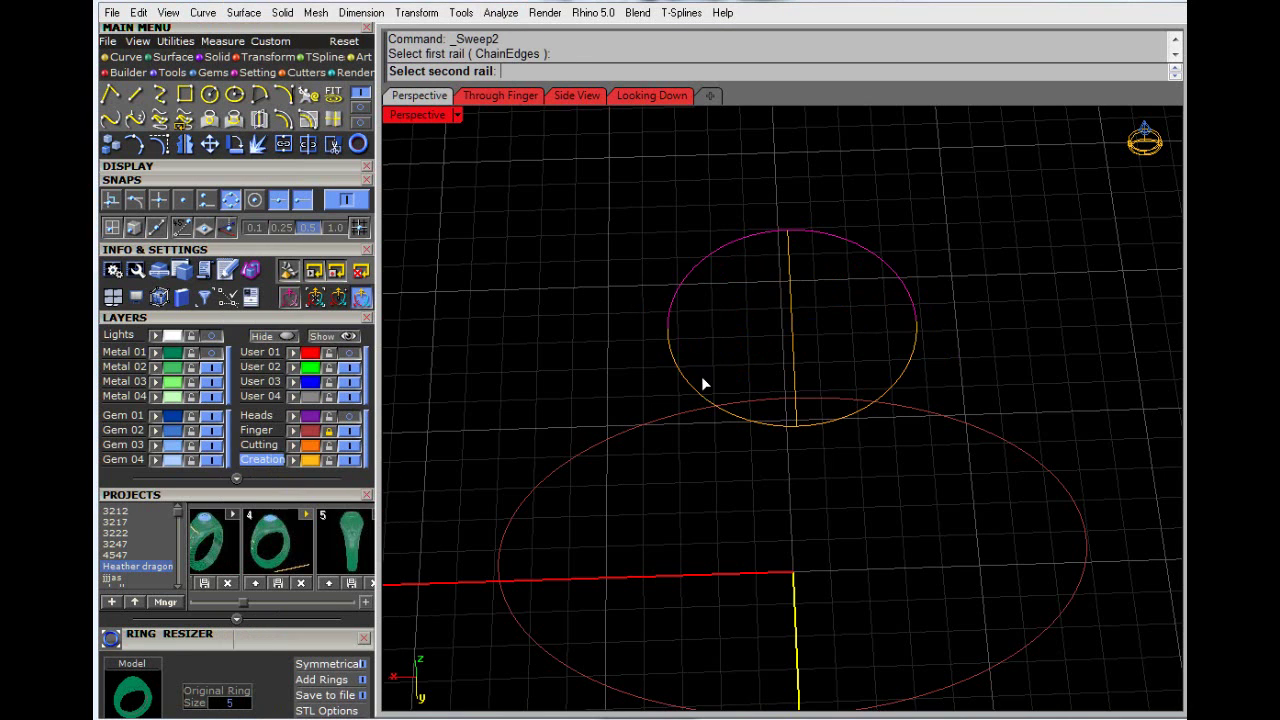
click(684, 378)
click(571, 70)
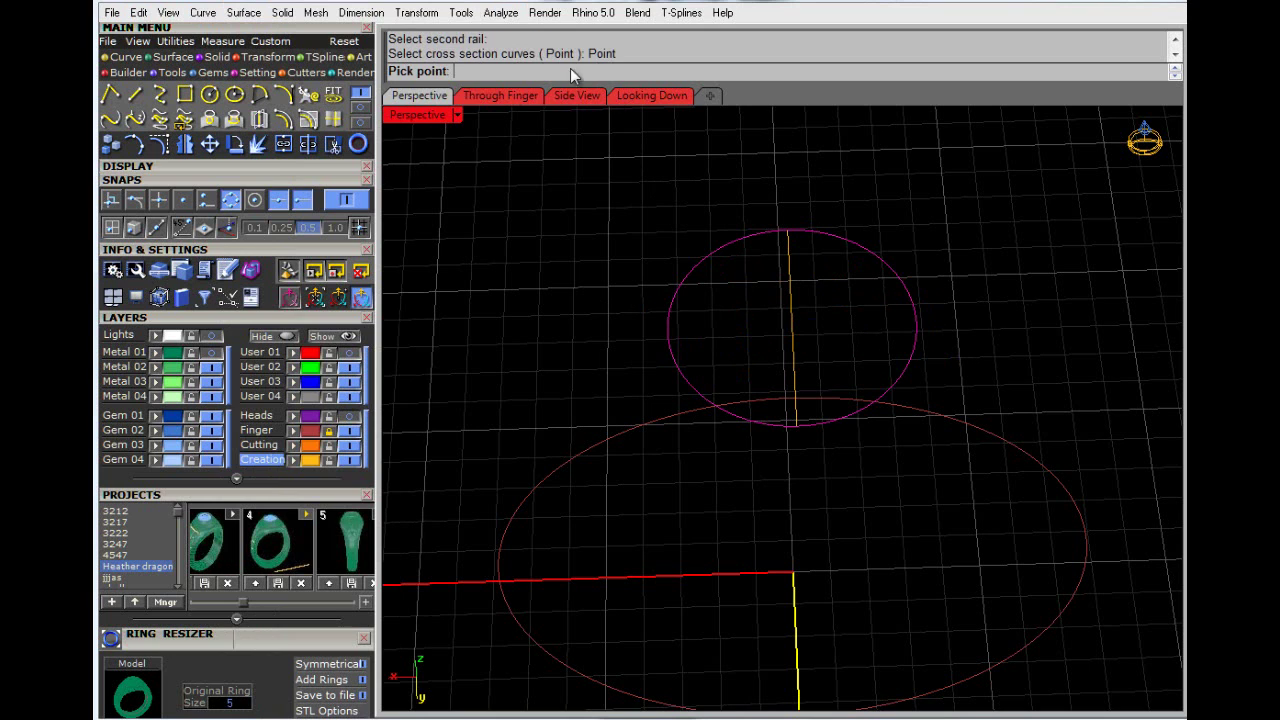
click(686, 342)
click(792, 329)
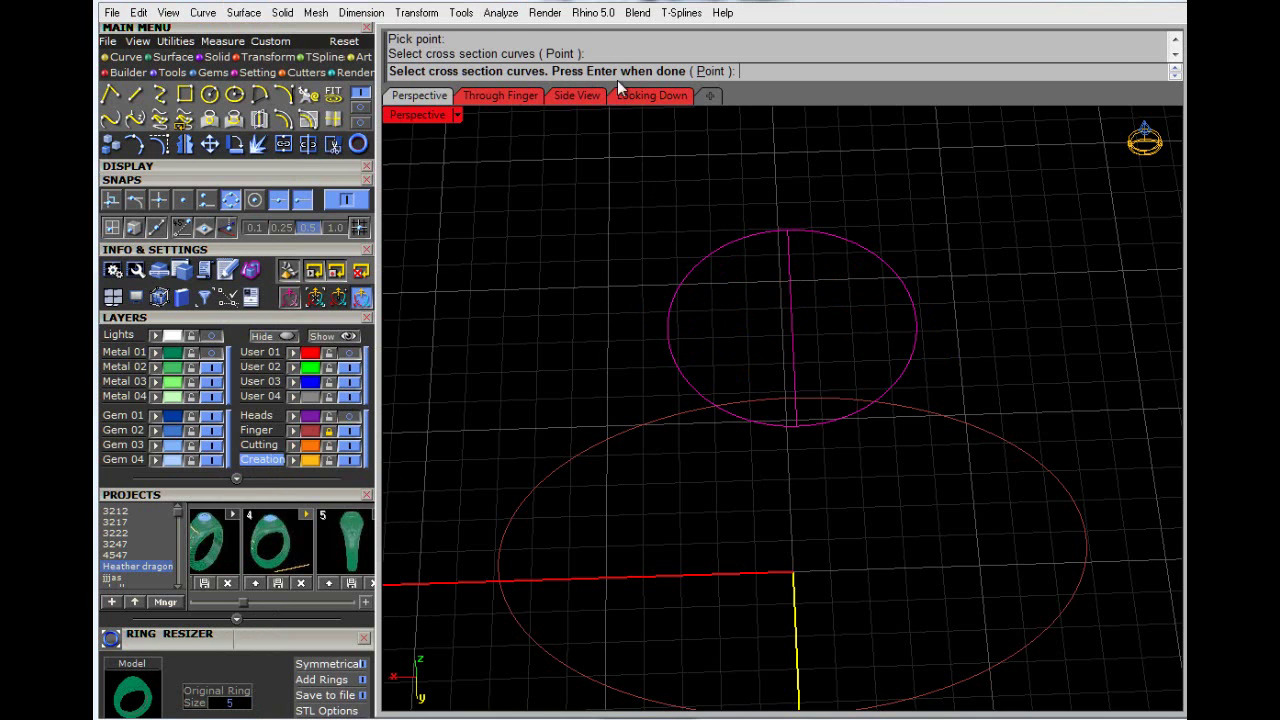
click(712, 71)
click(917, 328)
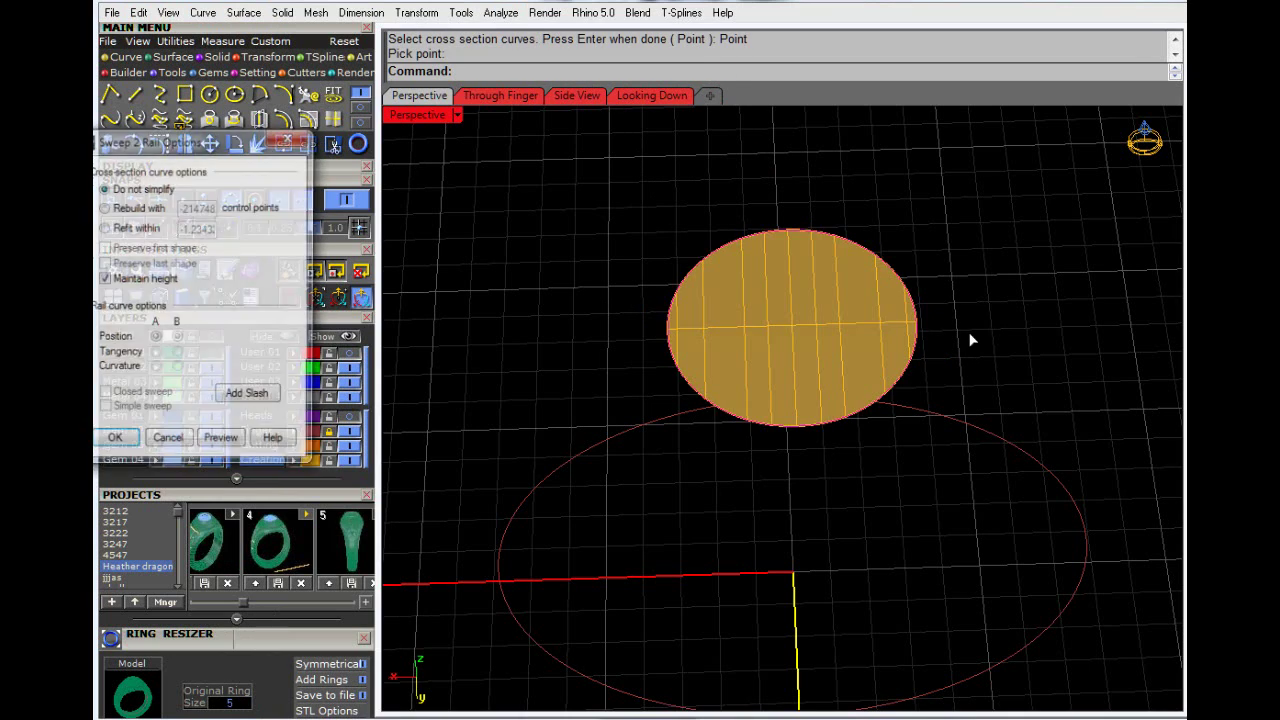
click(112, 443)
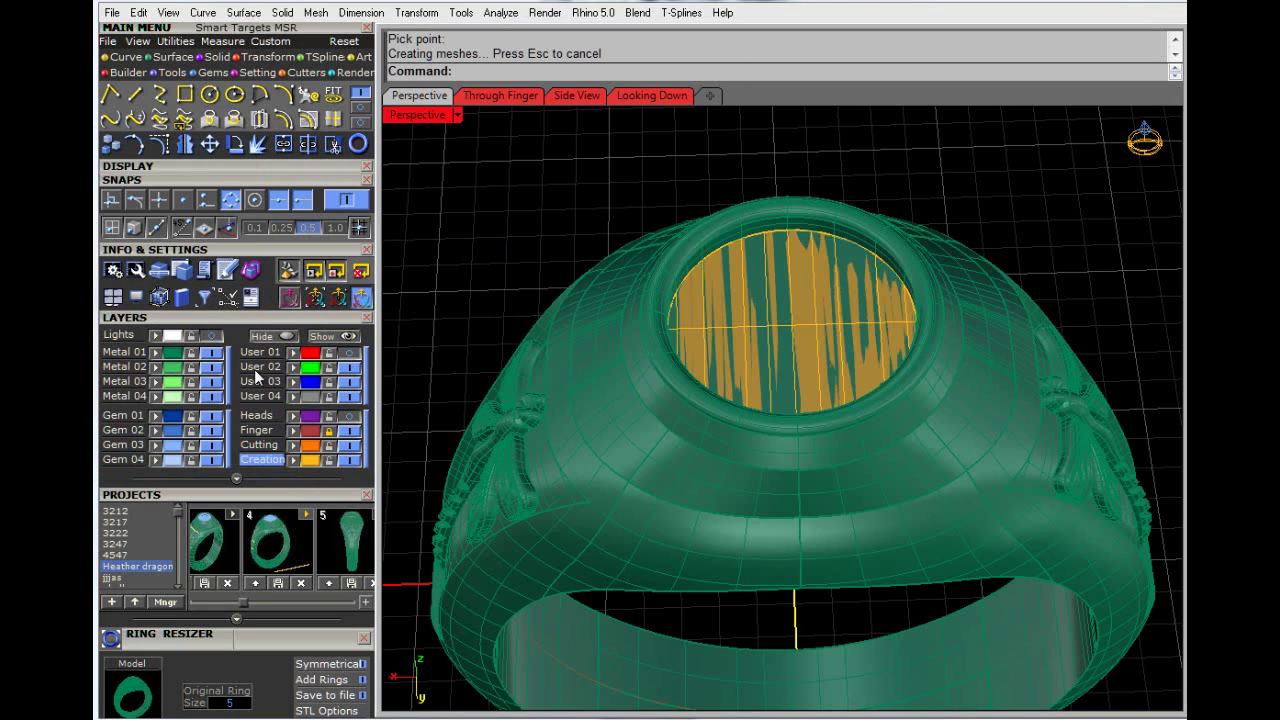
Step: Start a pave layout on the swept disc, with its base point at the centre and its direction towards the edge
click(210, 73)
click(110, 93)
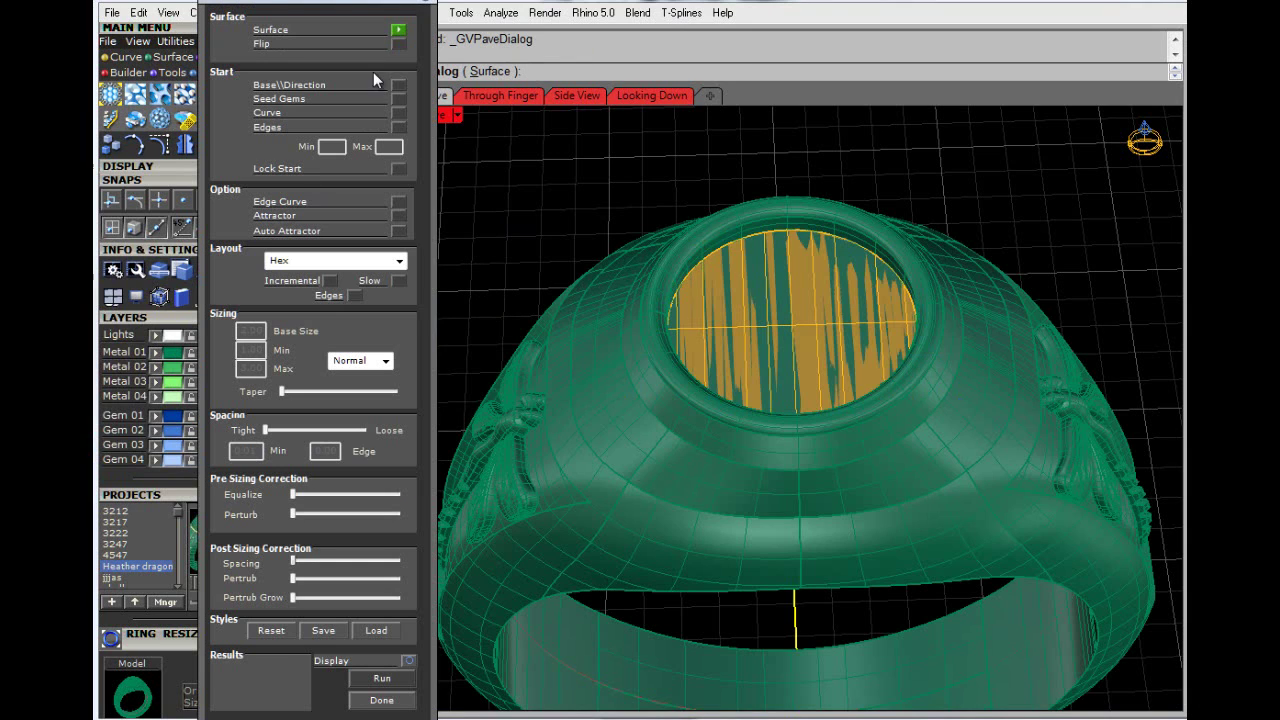
click(398, 31)
click(795, 297)
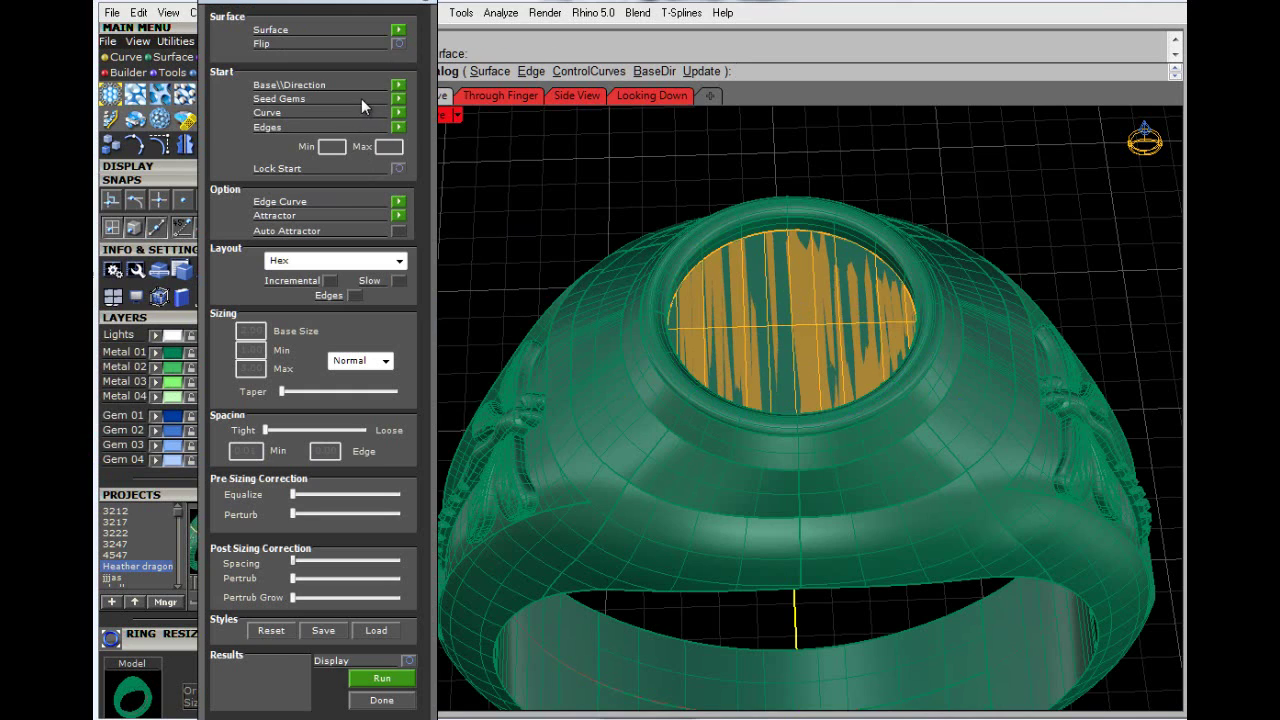
click(397, 87)
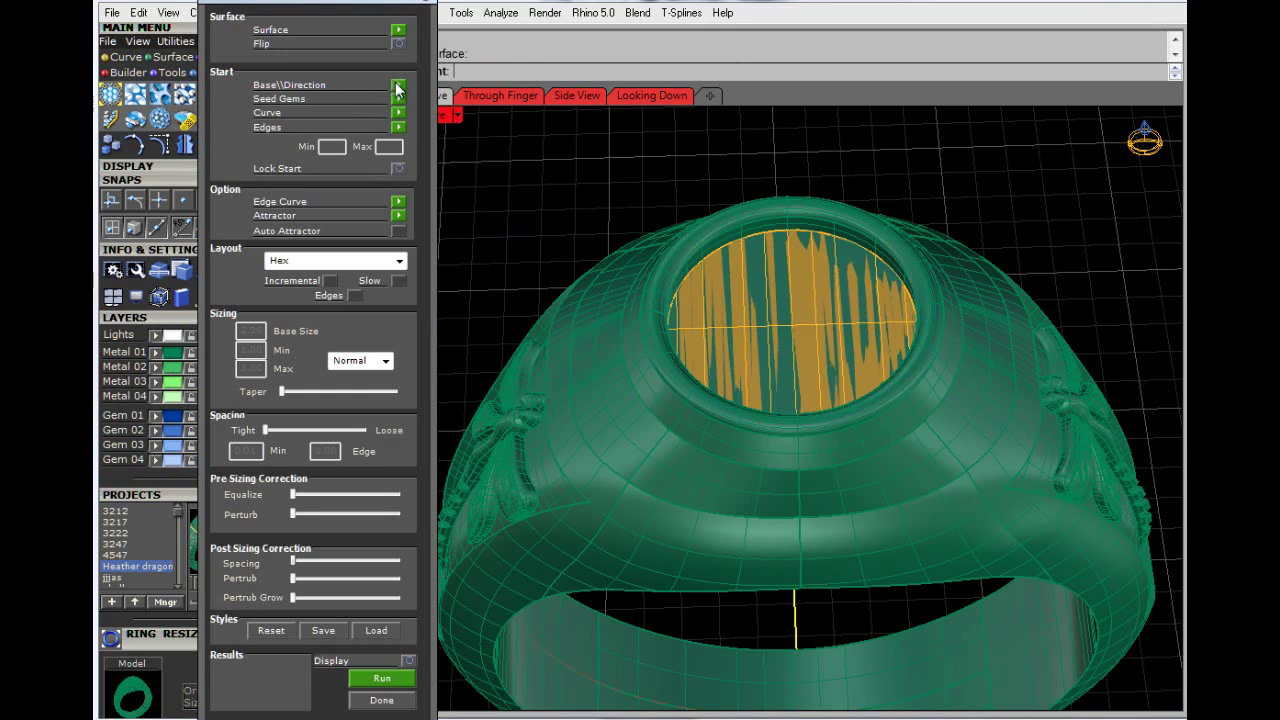
click(791, 323)
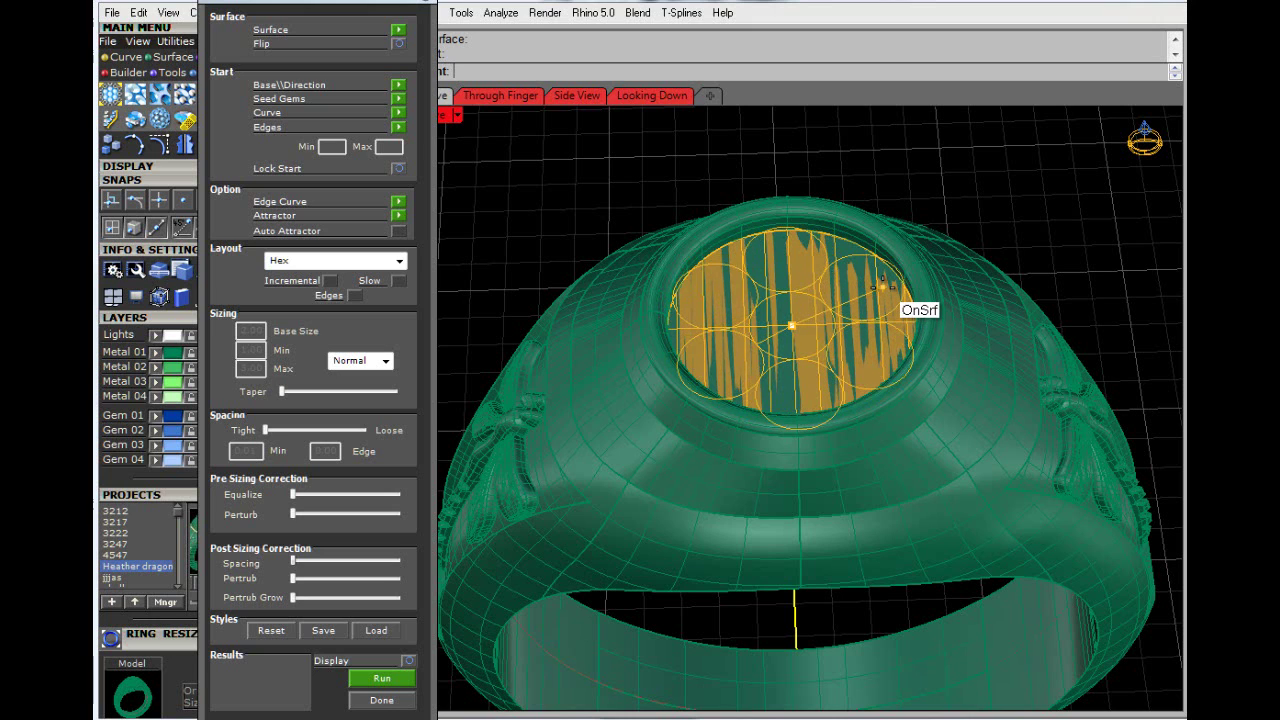
click(881, 290)
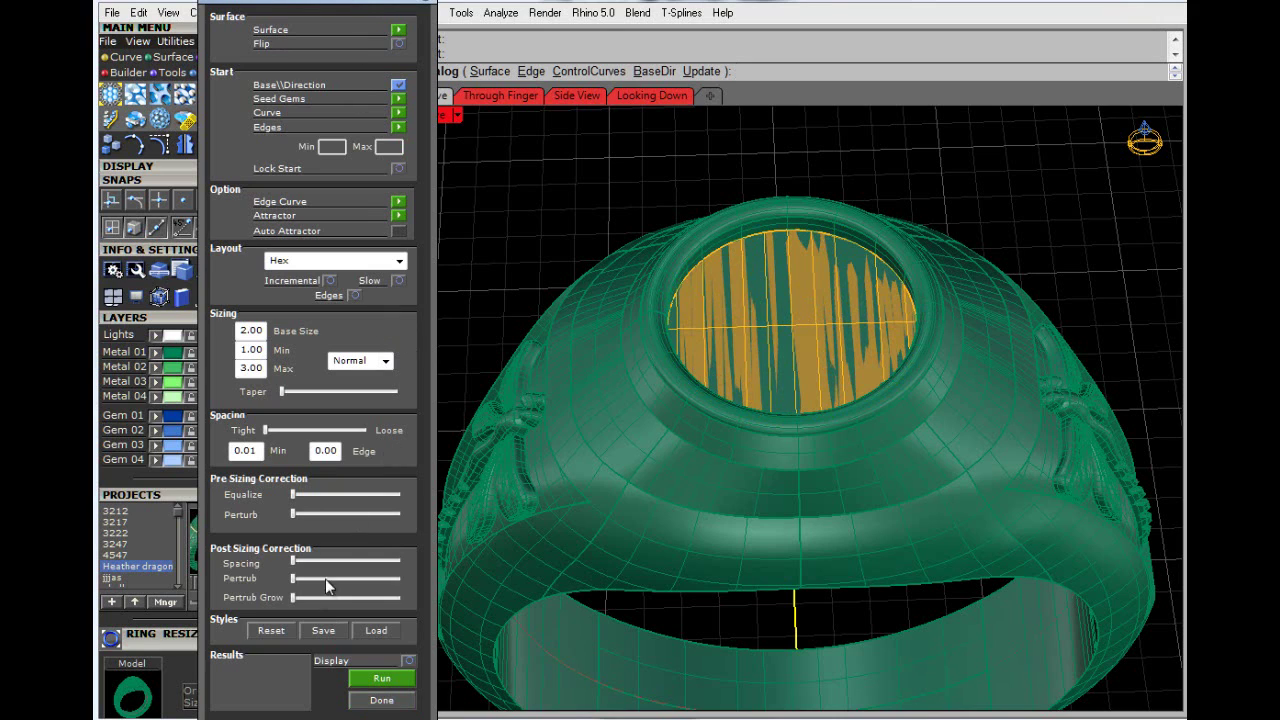
Step: Set the pave base, minimum and maximum gem sizes to 1.2 with Normal sizing, and run the layout
drag(265, 330, 223, 329)
drag(263, 350, 222, 357)
drag(264, 369, 200, 373)
text(1.2)
click(376, 361)
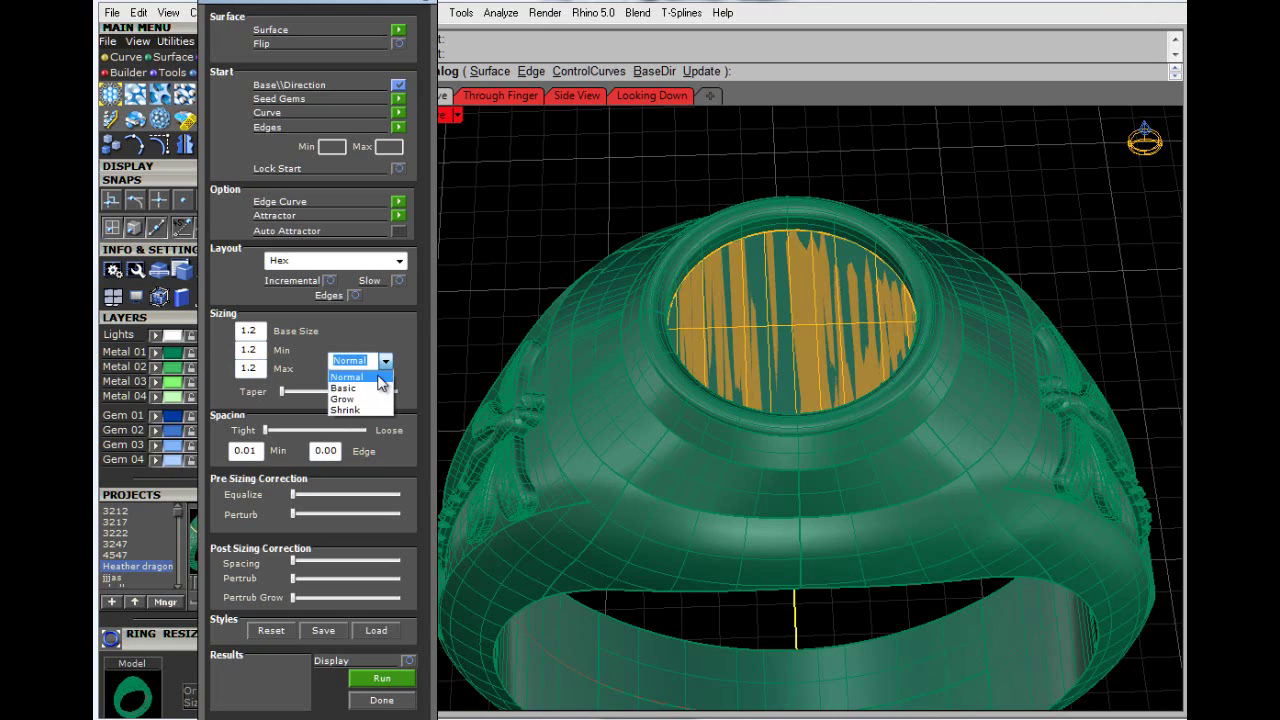
click(378, 377)
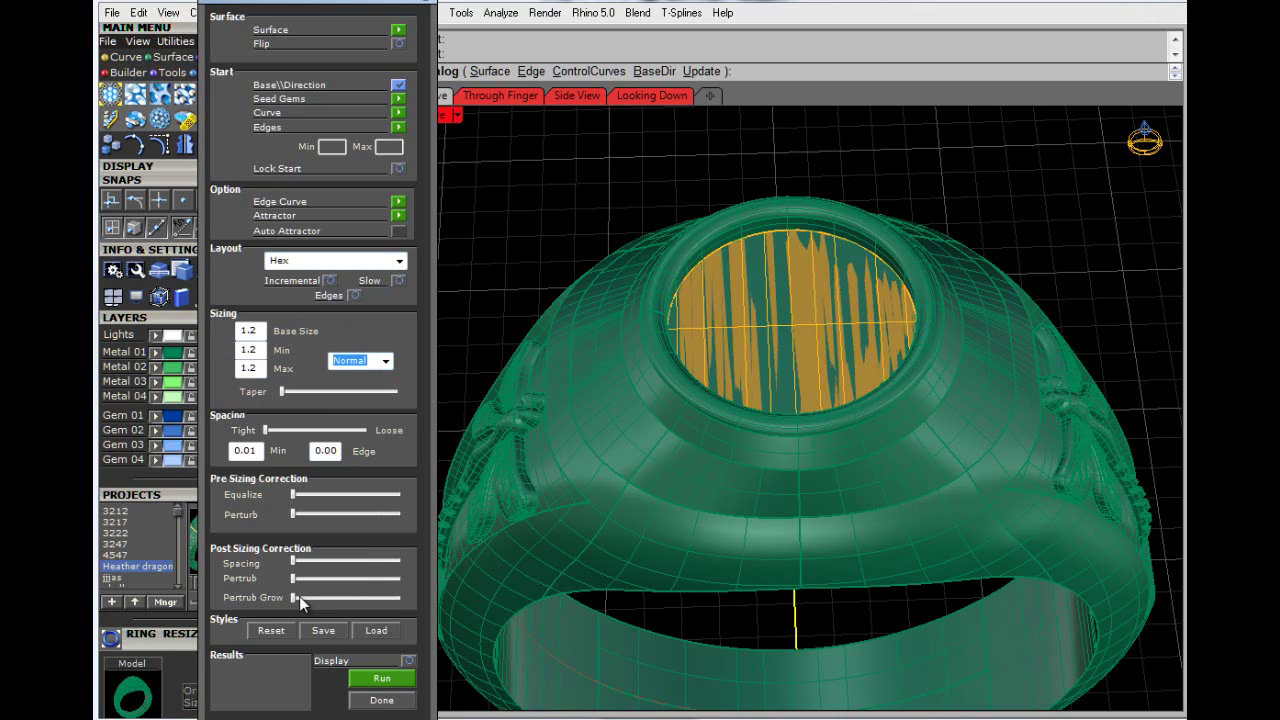
click(381, 680)
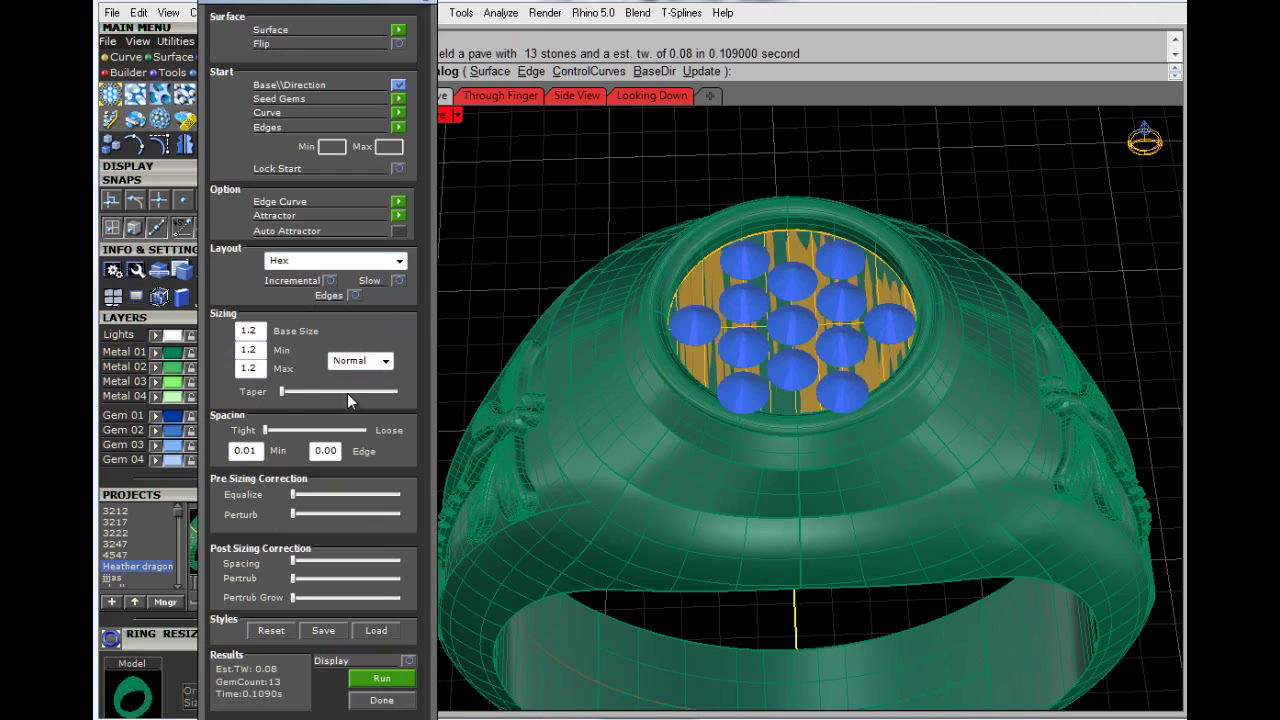
Step: Set the pave base, minimum and maximum gem sizes to 1.5 and rerun the layout
double_click(251, 331)
key(Tab)
text(1.5)
key(Tab)
click(382, 682)
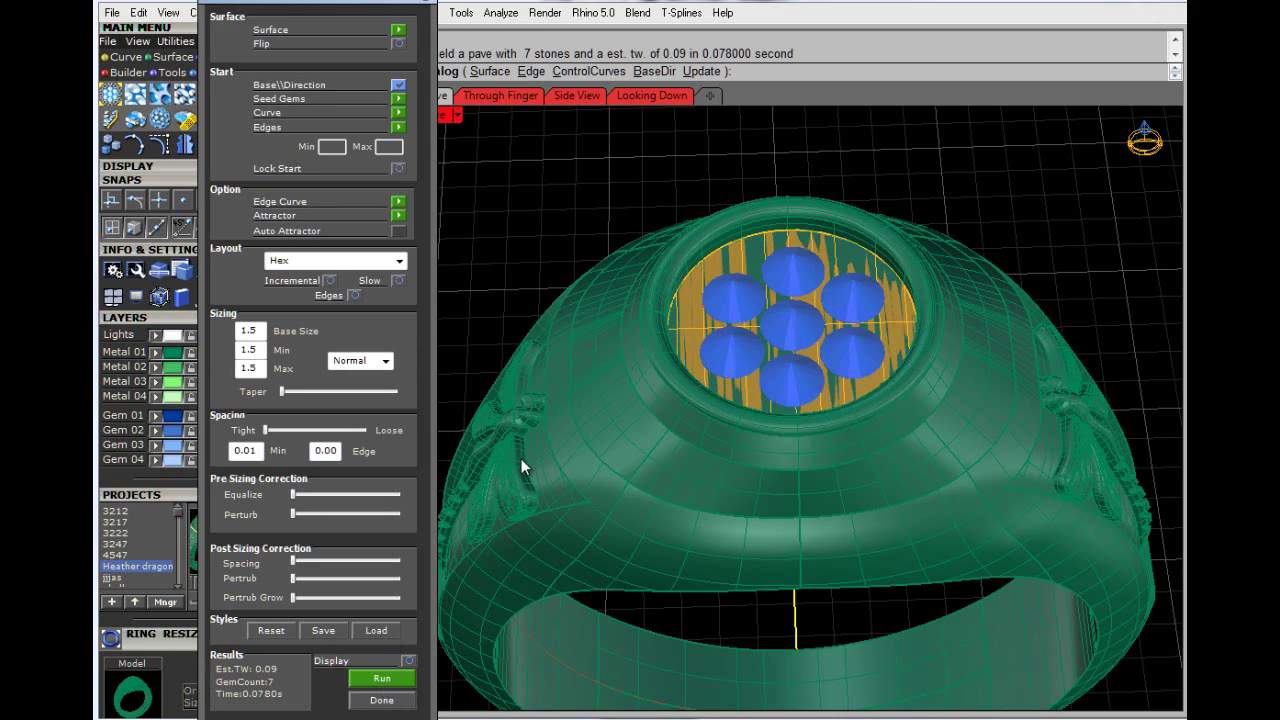
Step: Set the pave base, minimum and maximum gem sizes to 1.8 and rerun the layout
right_drag(763, 206, 877, 333)
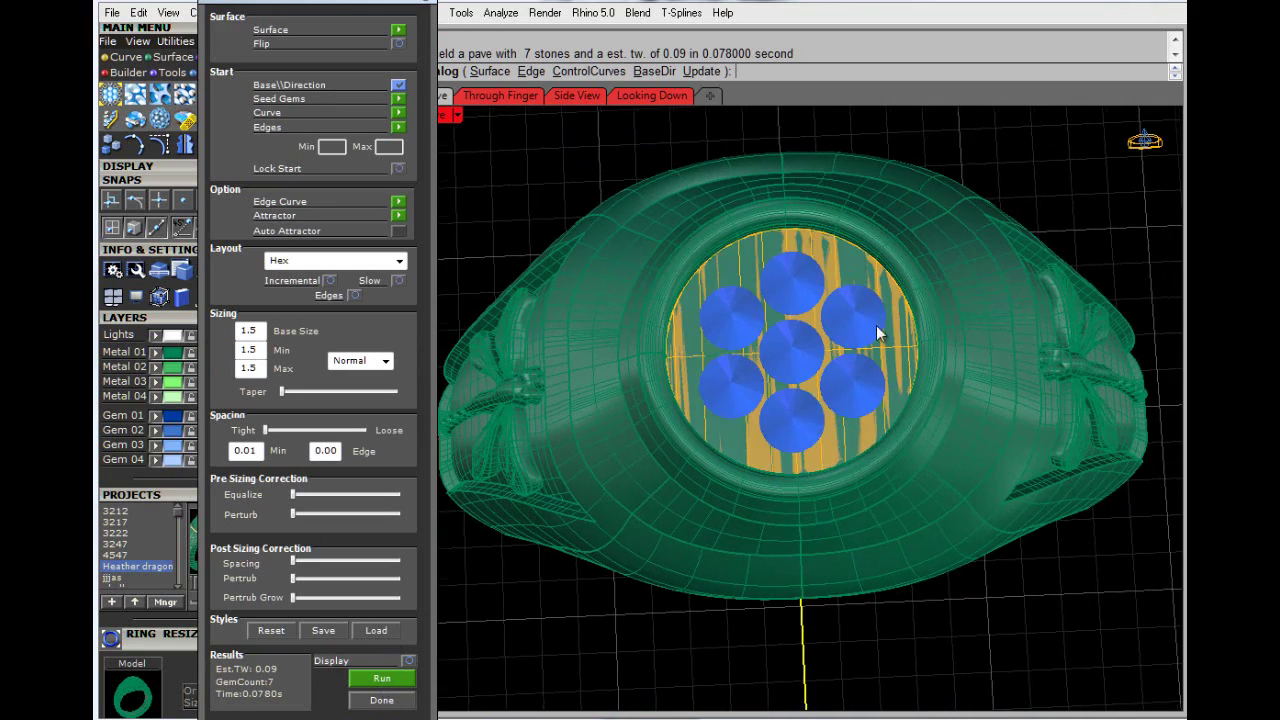
drag(258, 338, 236, 336)
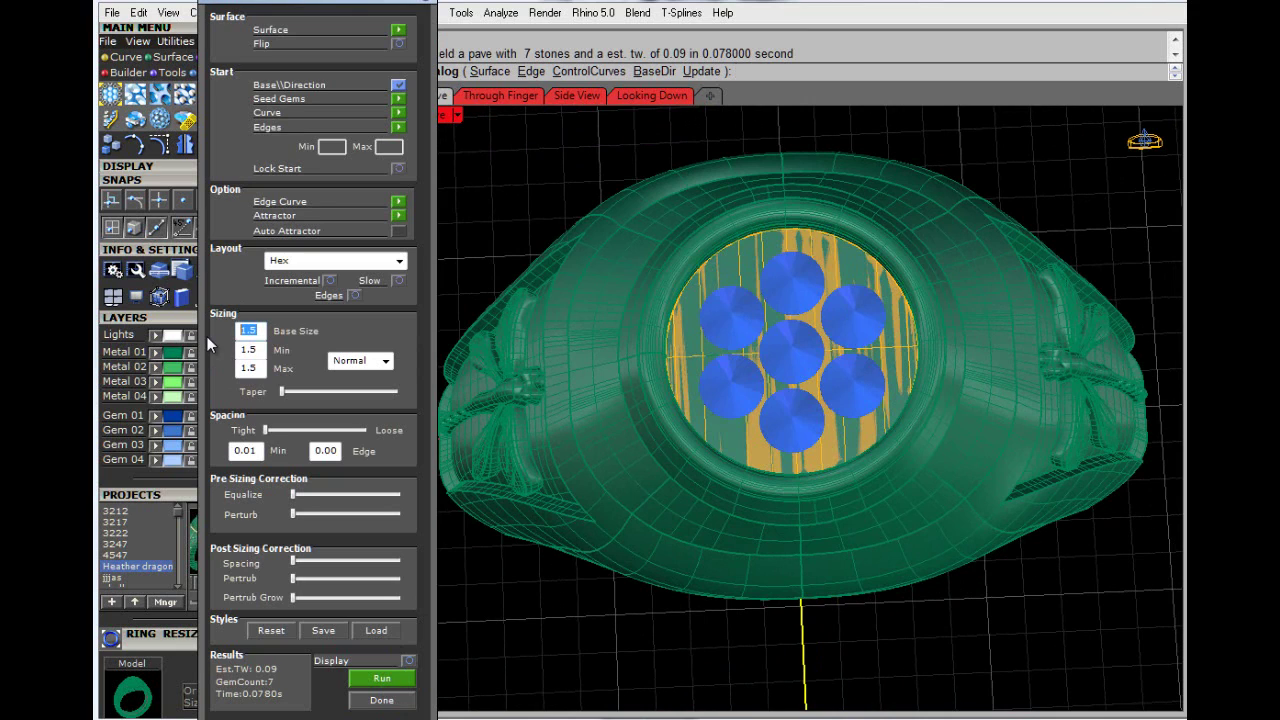
text(1.8)
drag(264, 350, 210, 366)
text(1.8)
drag(262, 369, 211, 370)
text(1.8)
click(382, 678)
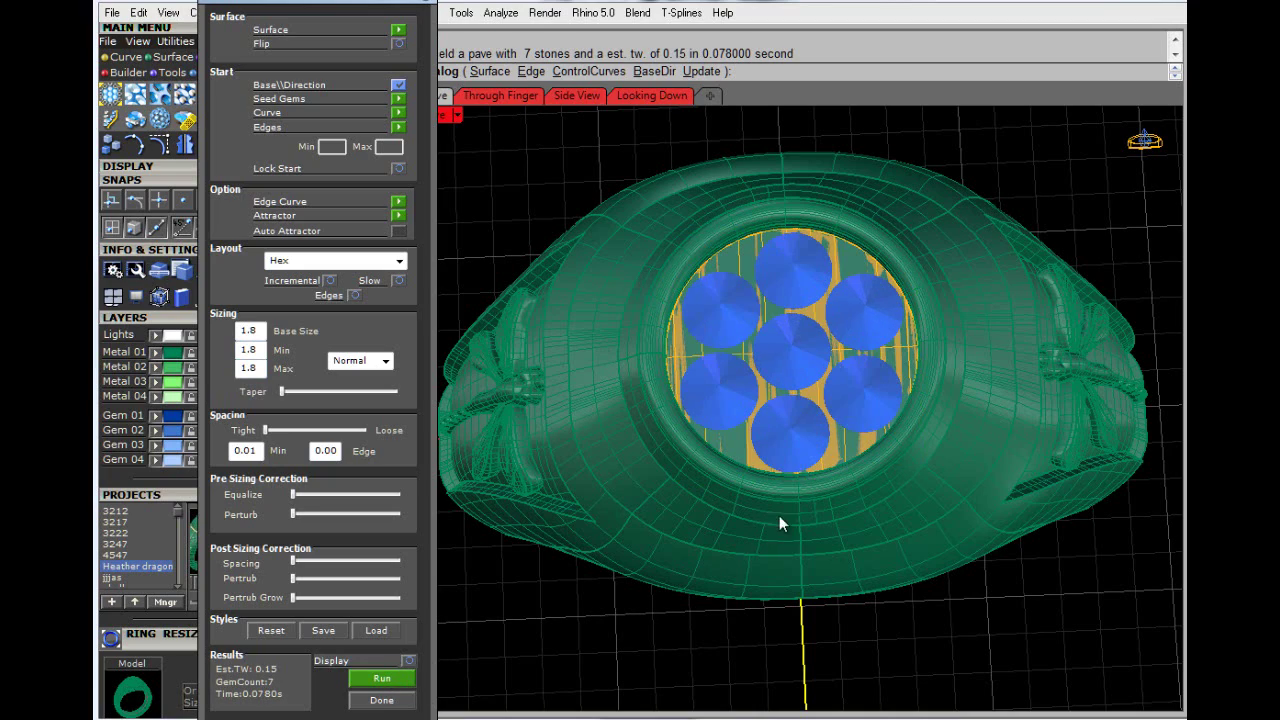
Step: Flip the pave gems so they face outward from the disc, and finish the pave layout
right_drag(780, 517, 779, 336)
scroll(779, 336, up, 6)
right_drag(749, 381, 800, 410)
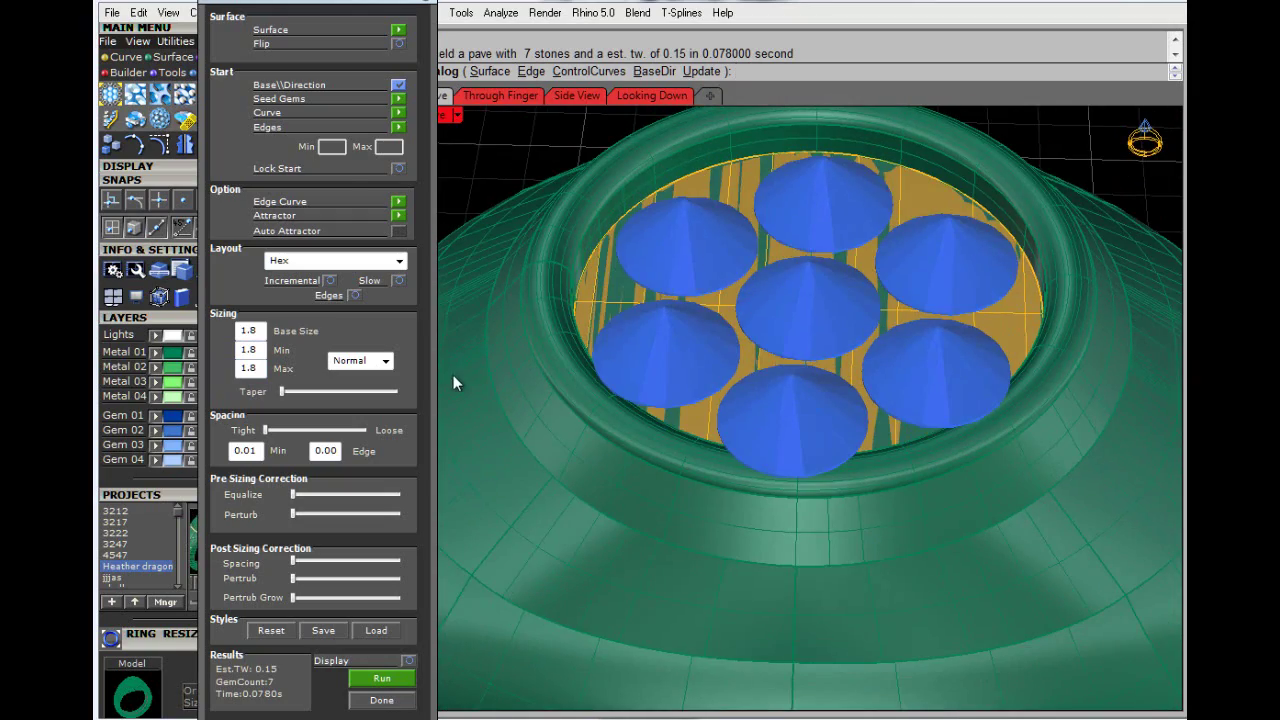
click(398, 44)
right_drag(797, 309, 800, 350)
click(381, 700)
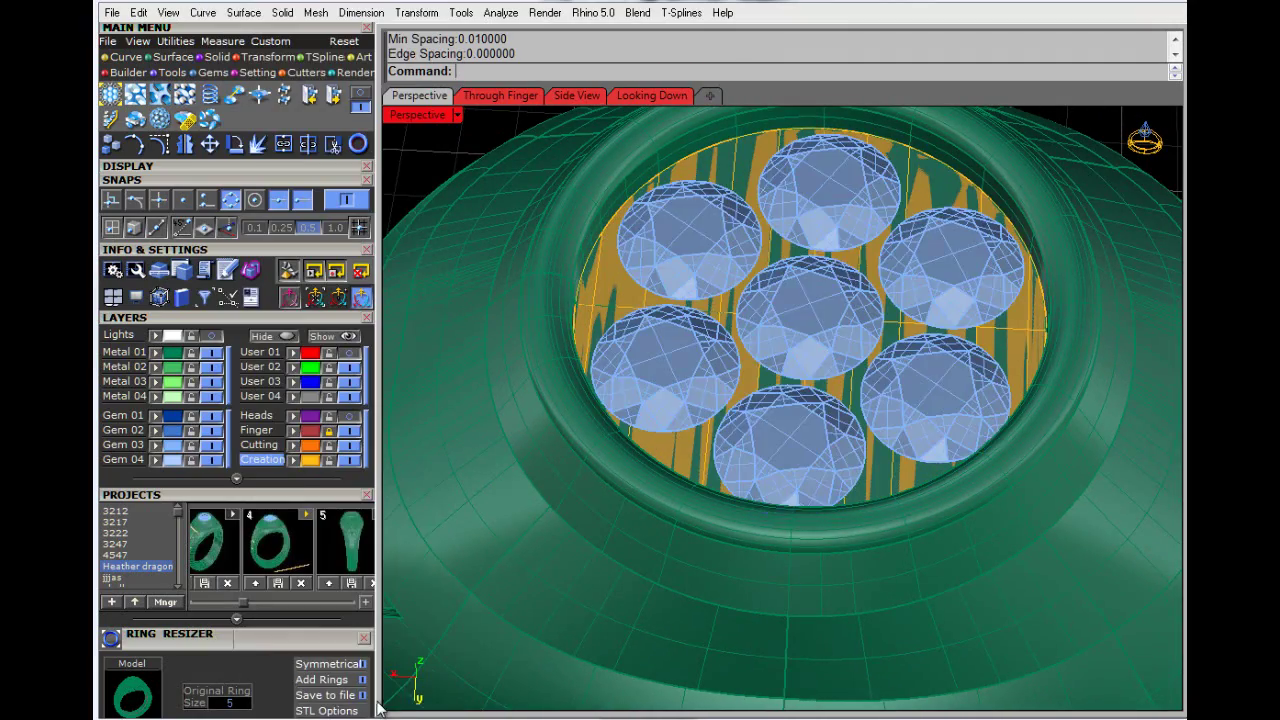
Step: Select the seven pave gems and rotate them slightly to line up with the ring's axes
right_drag(737, 471, 790, 533)
click(790, 533)
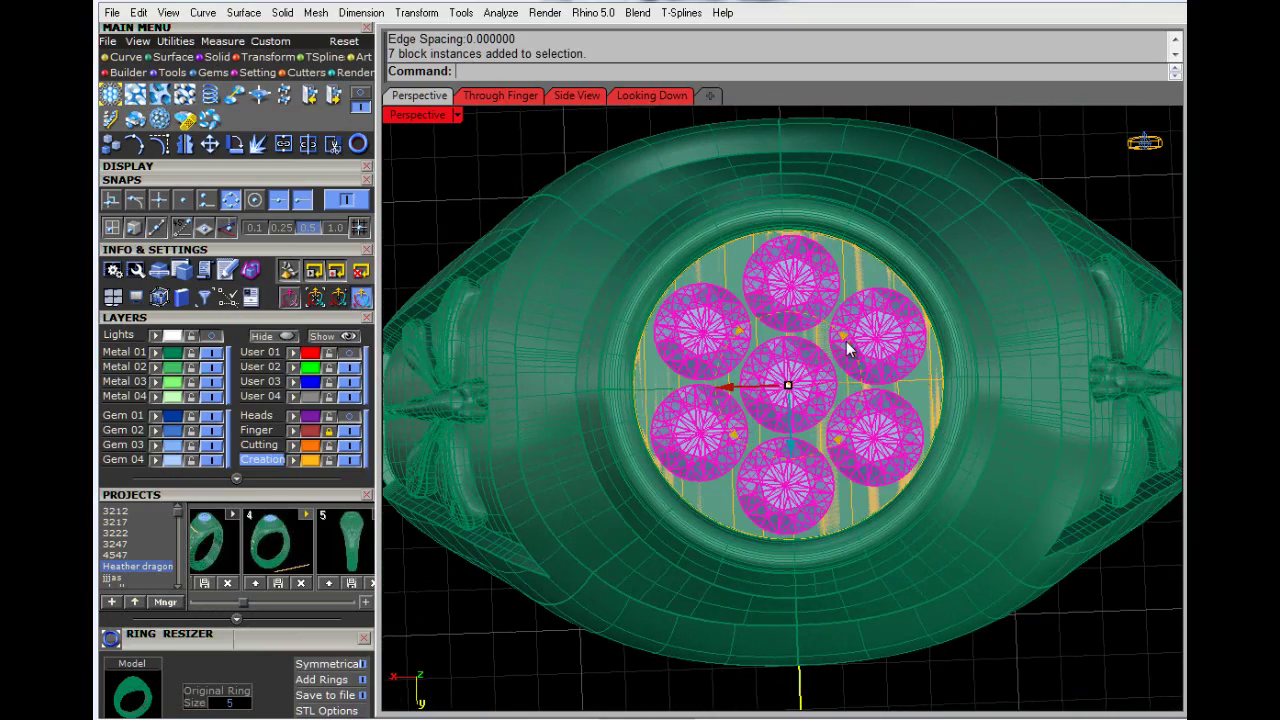
drag(847, 347, 836, 337)
right_drag(690, 560, 660, 530)
click(450, 212)
click(723, 335)
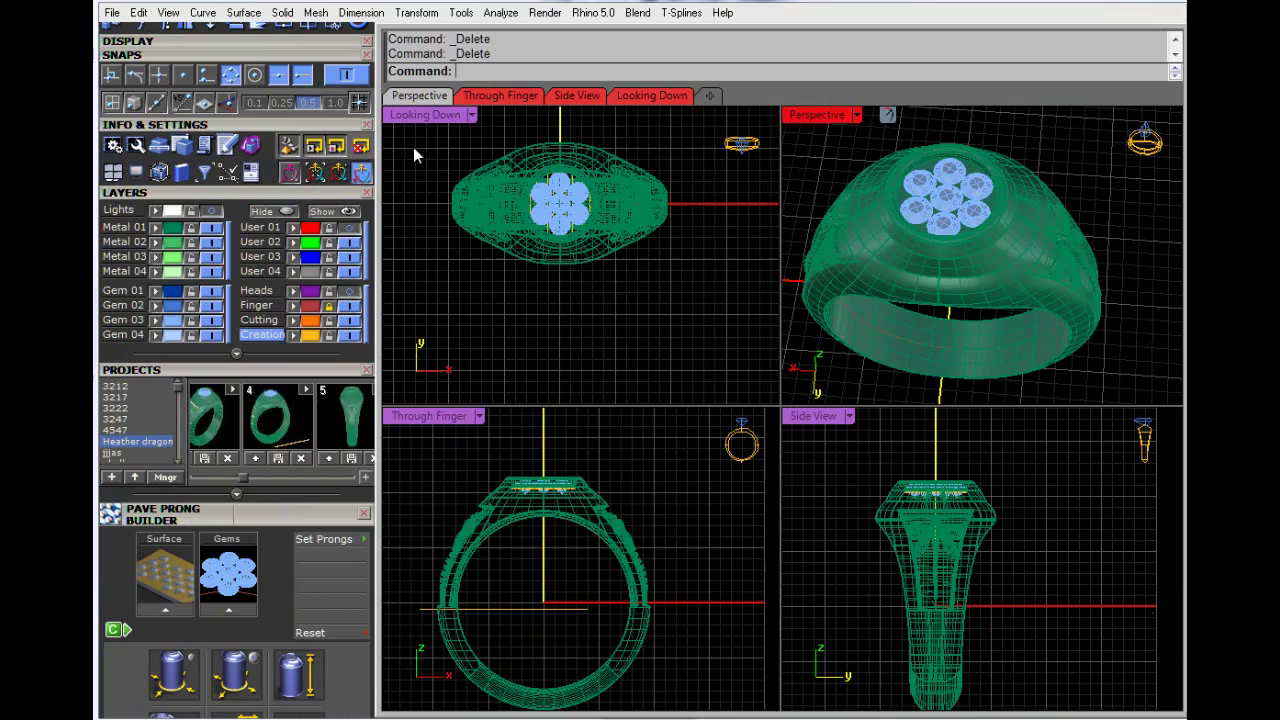
Step: In the Looking Down view, draw a small vertical solid cylinder in the gap outside the two upper-left gems as a prong
click(652, 95)
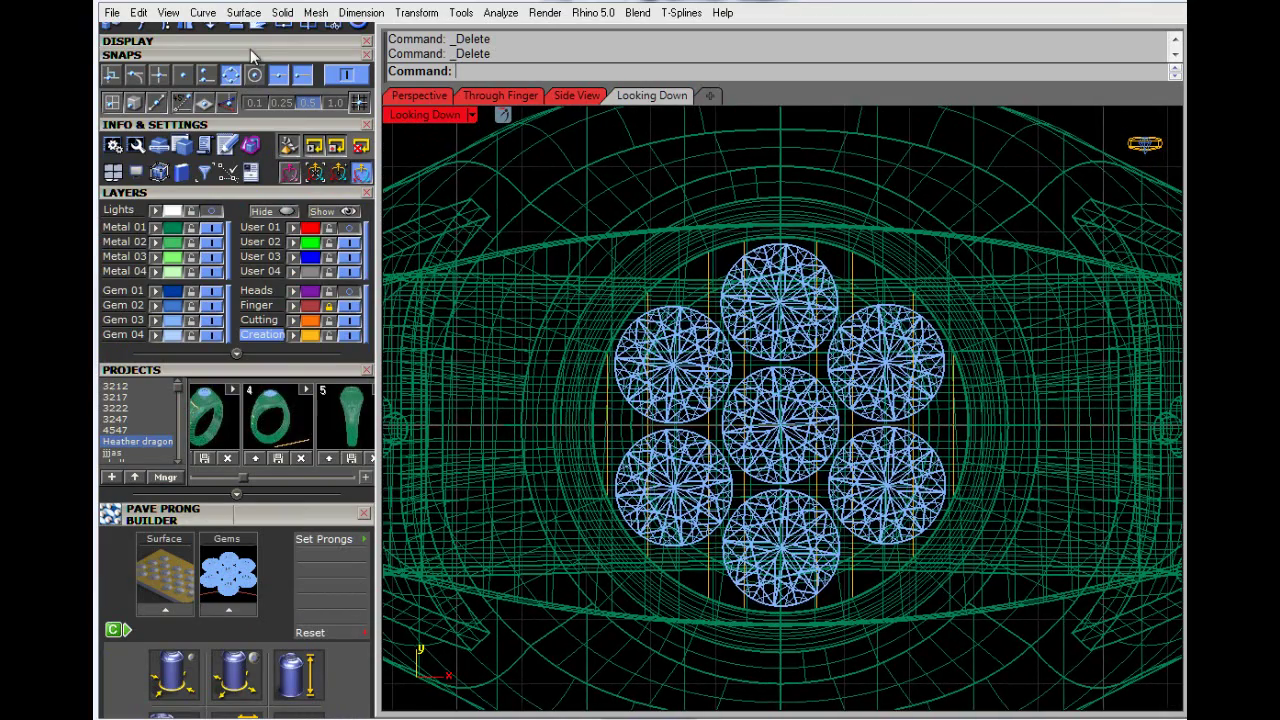
scroll(262, 228, up, 5)
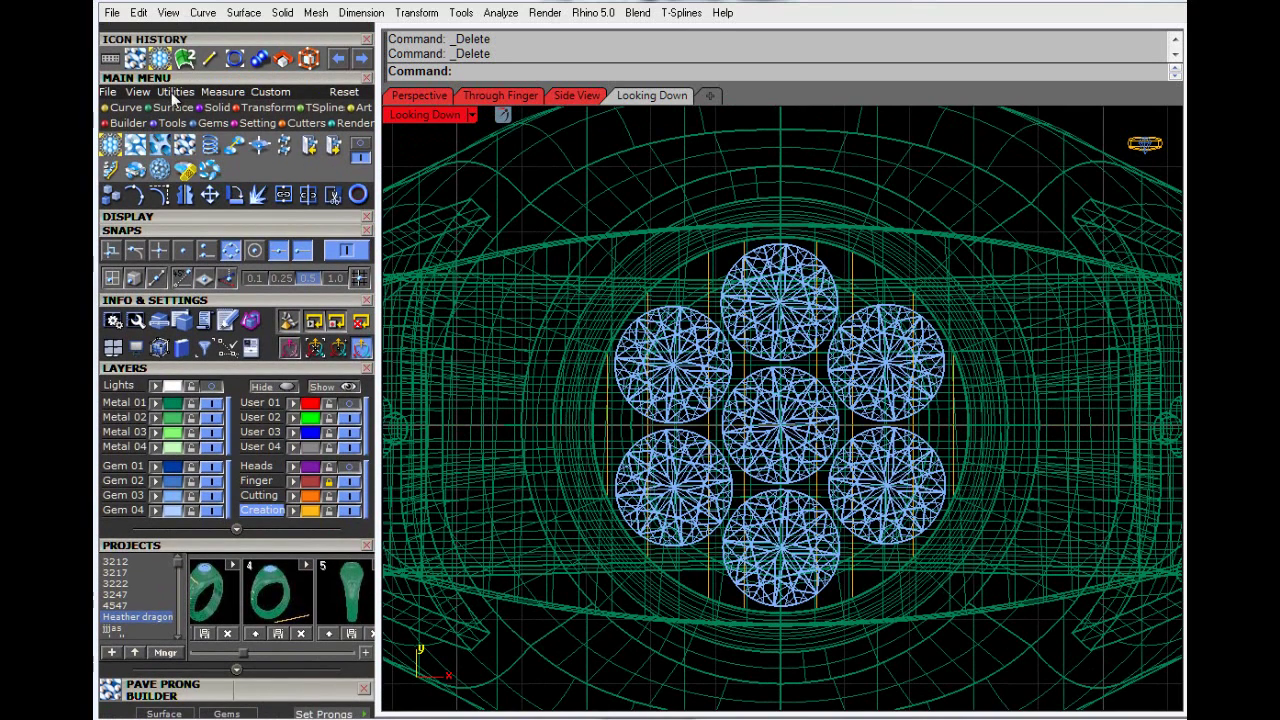
click(212, 108)
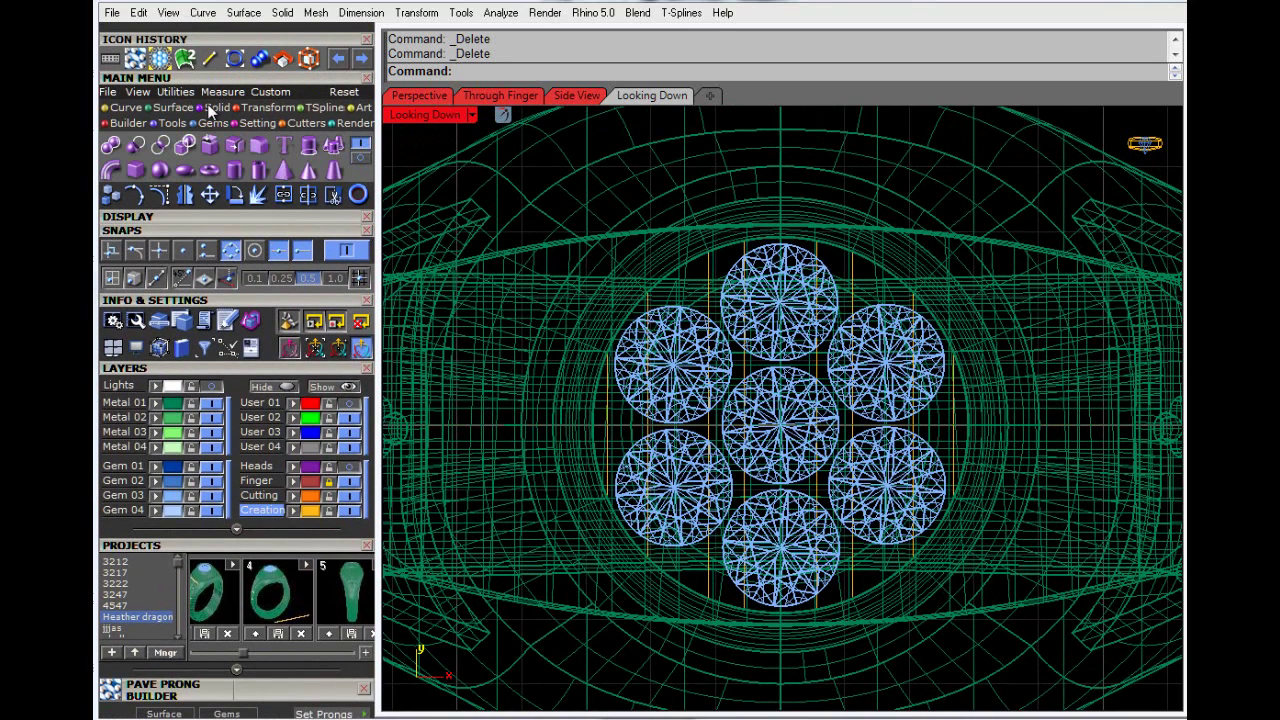
click(238, 171)
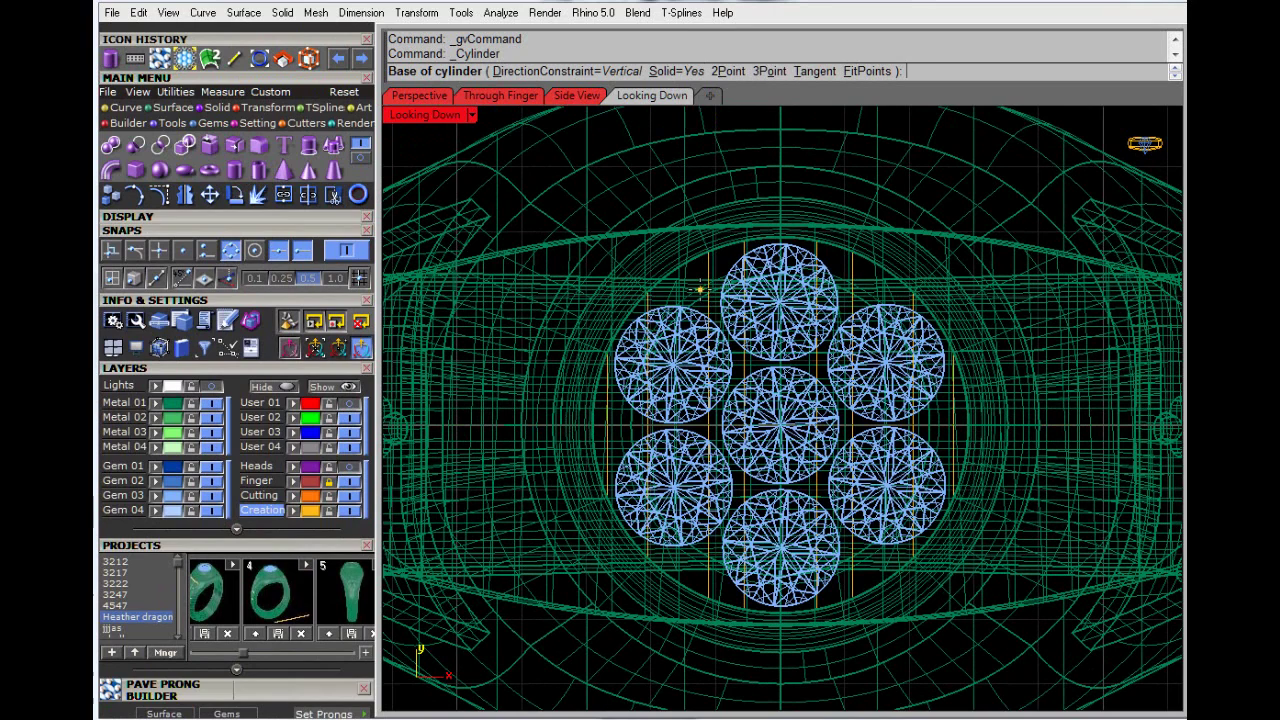
click(702, 287)
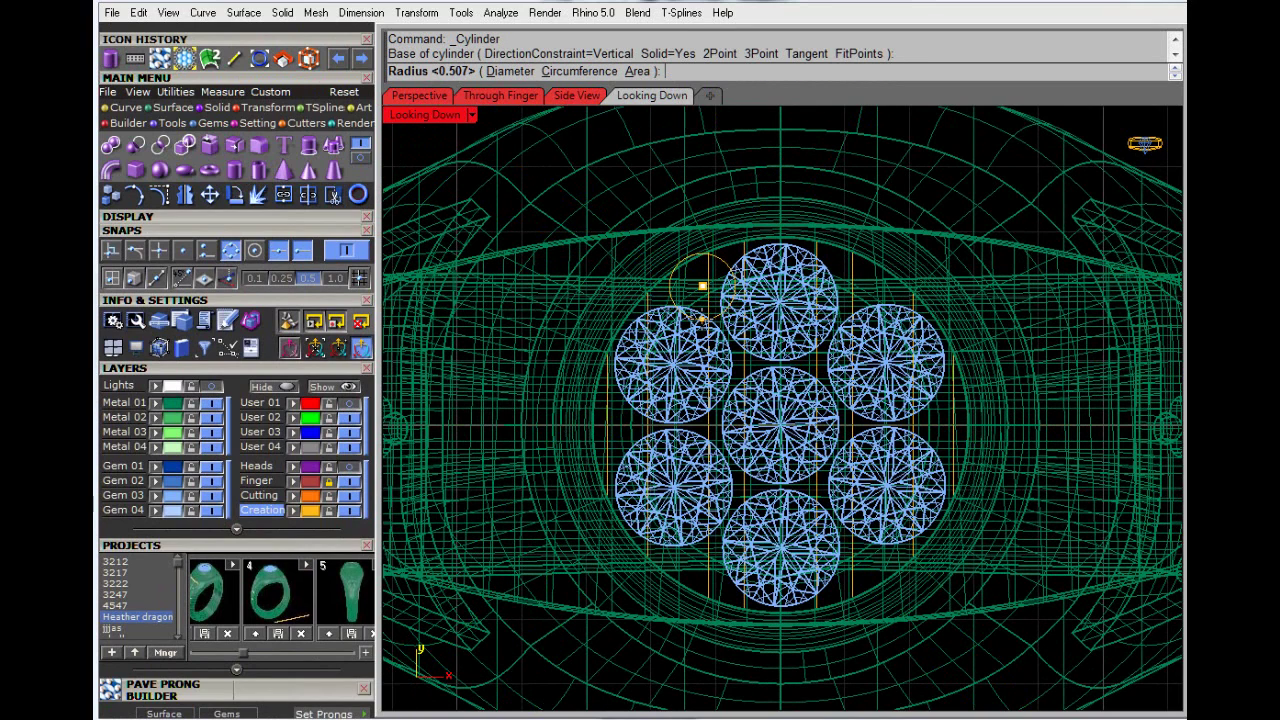
key(Return)
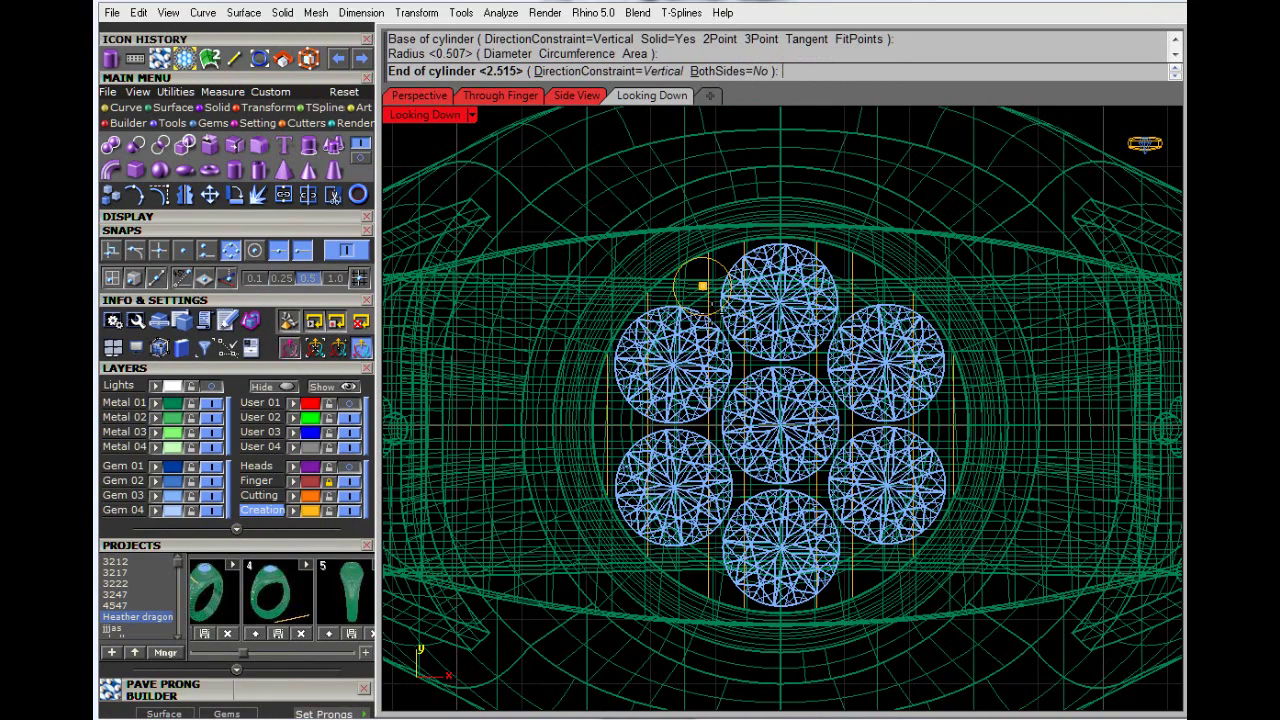
double_click(418, 114)
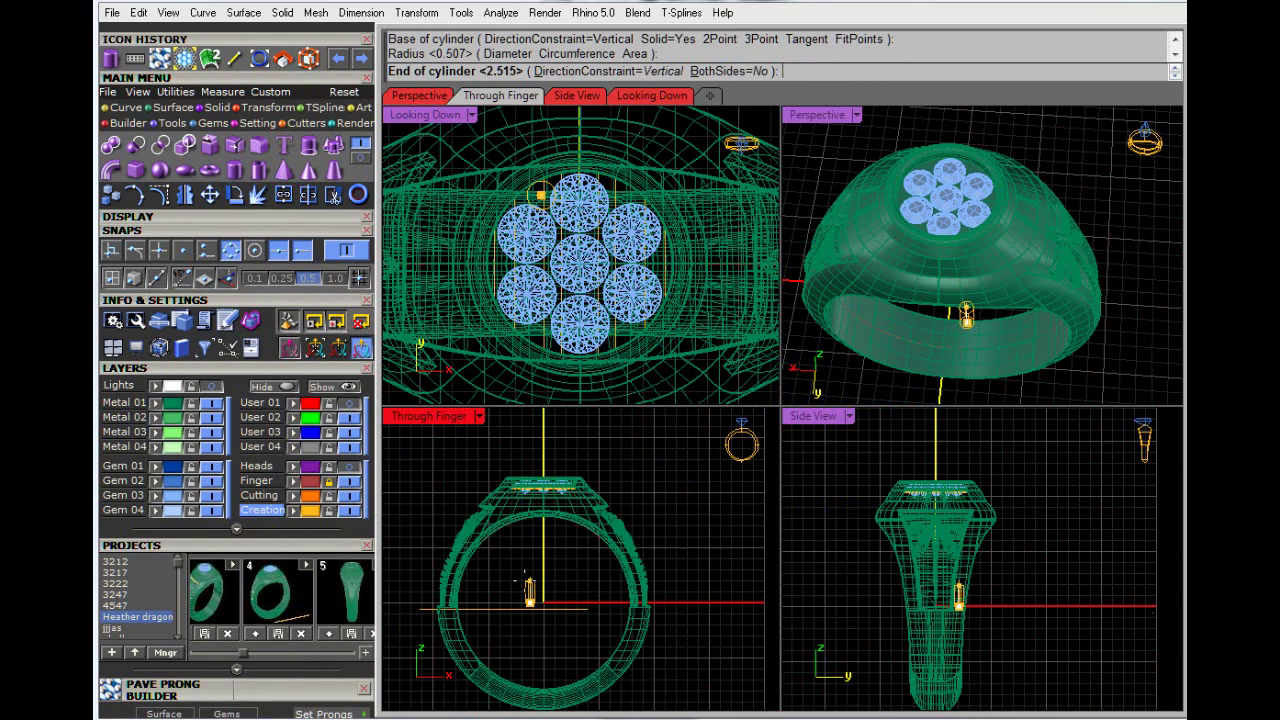
click(518, 578)
Step: Raise the prong cylinder straight up from the ring's centre to the level of the gems
scroll(530, 600, up, 3)
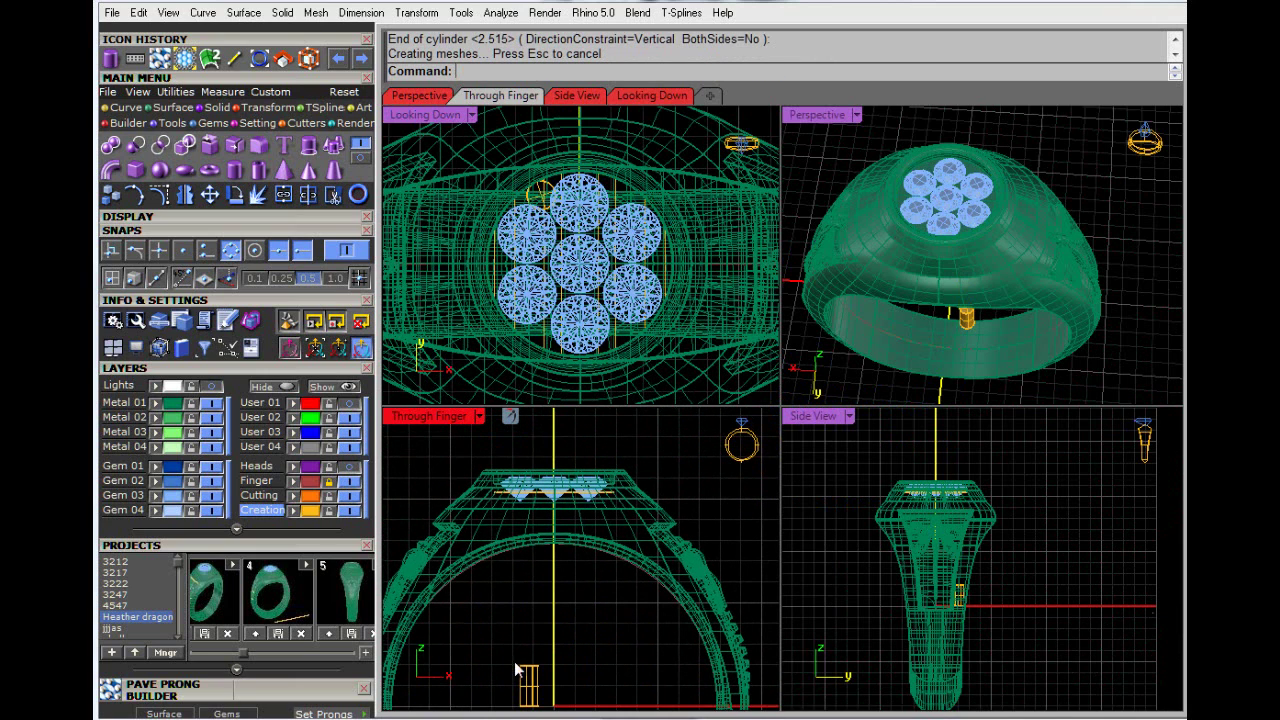
click(535, 688)
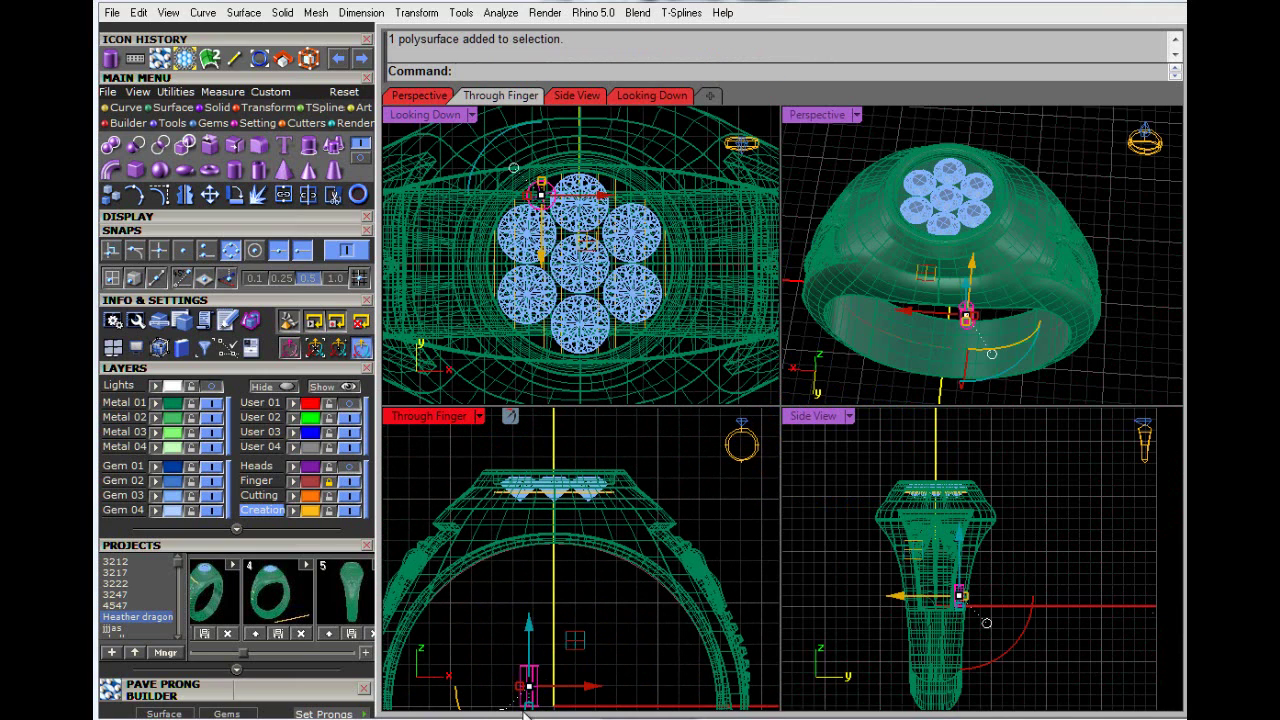
drag(530, 640, 533, 446)
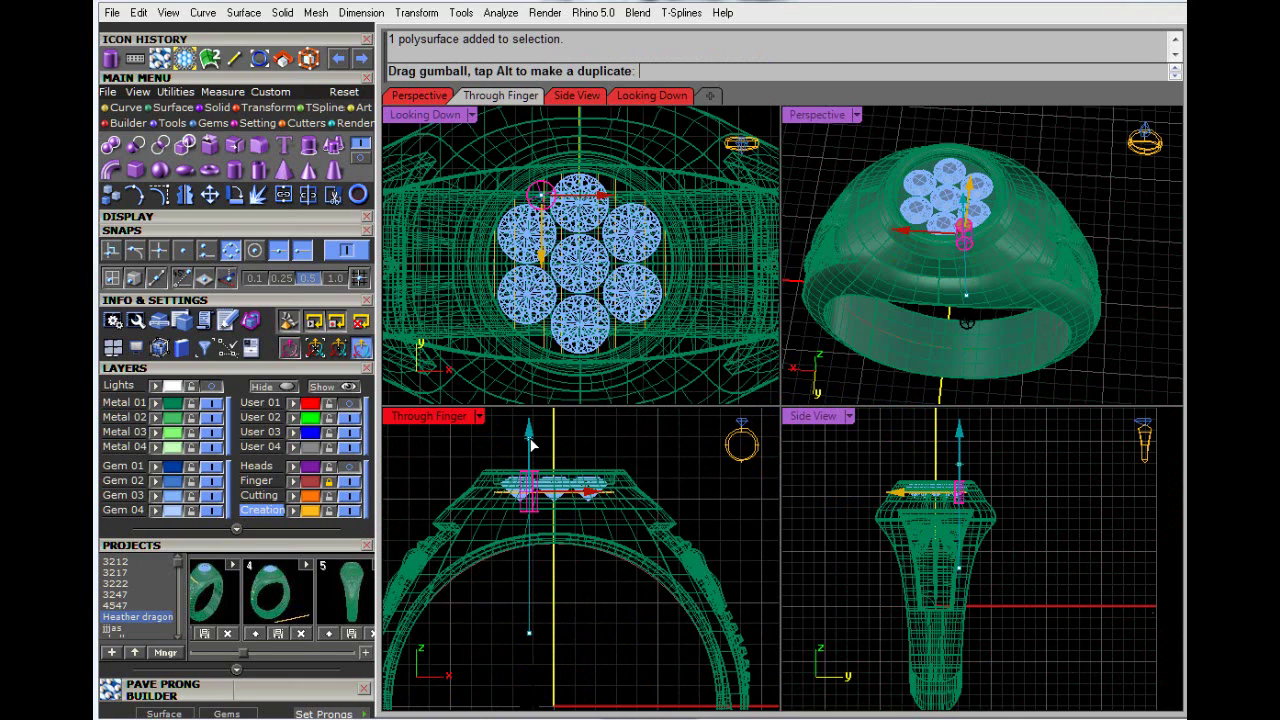
click(690, 480)
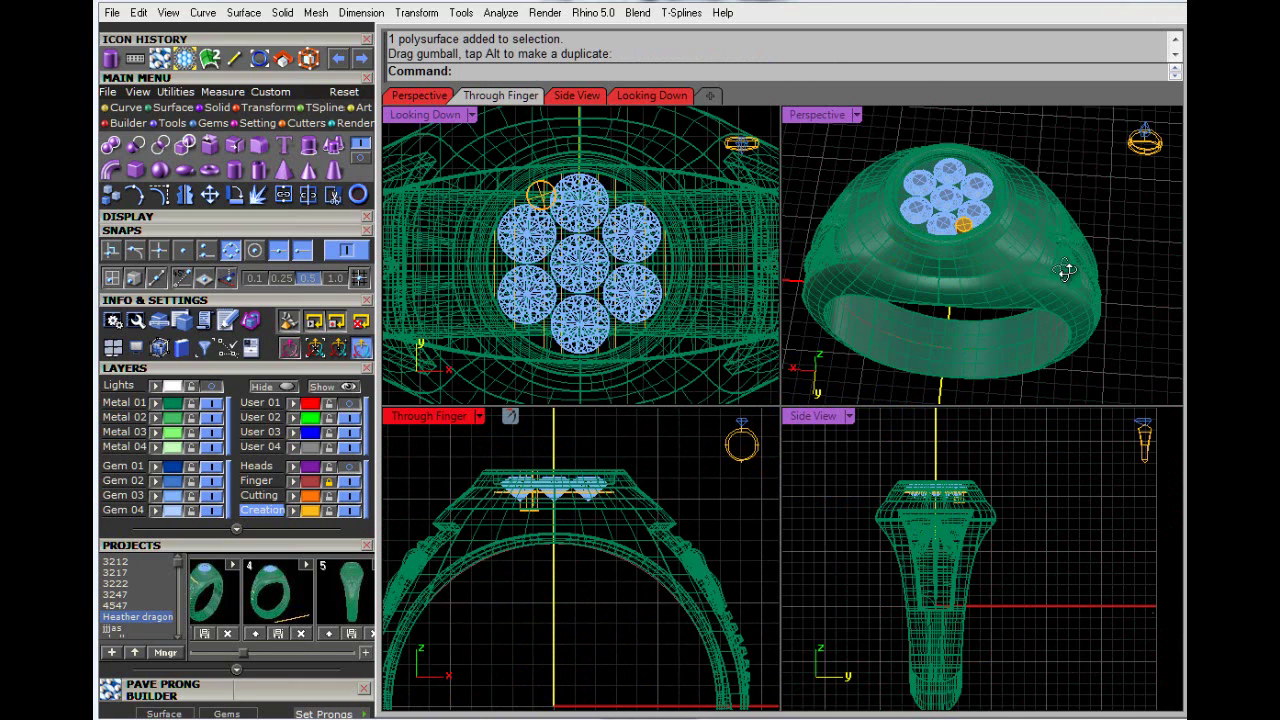
right_drag(1065, 271, 993, 226)
scroll(993, 226, up, 6)
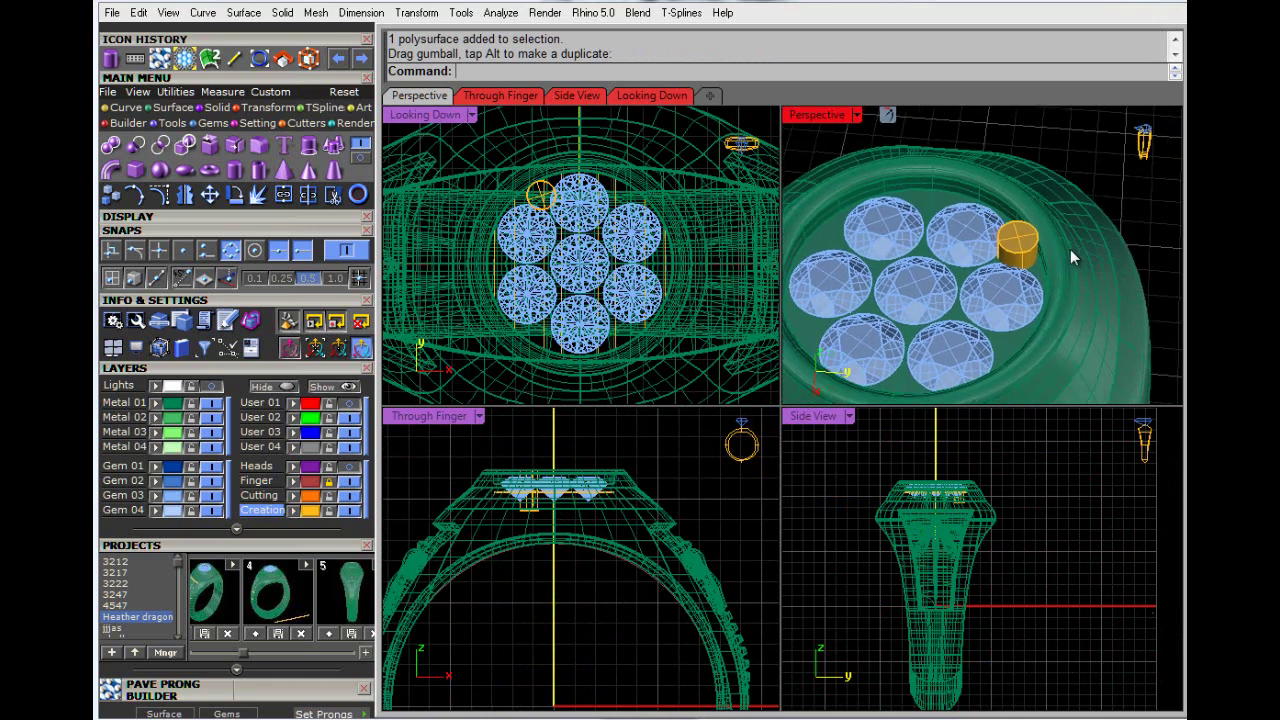
Step: Round the top edge of the prong cylinder with a 0.2 radius edge fillet
click(1010, 262)
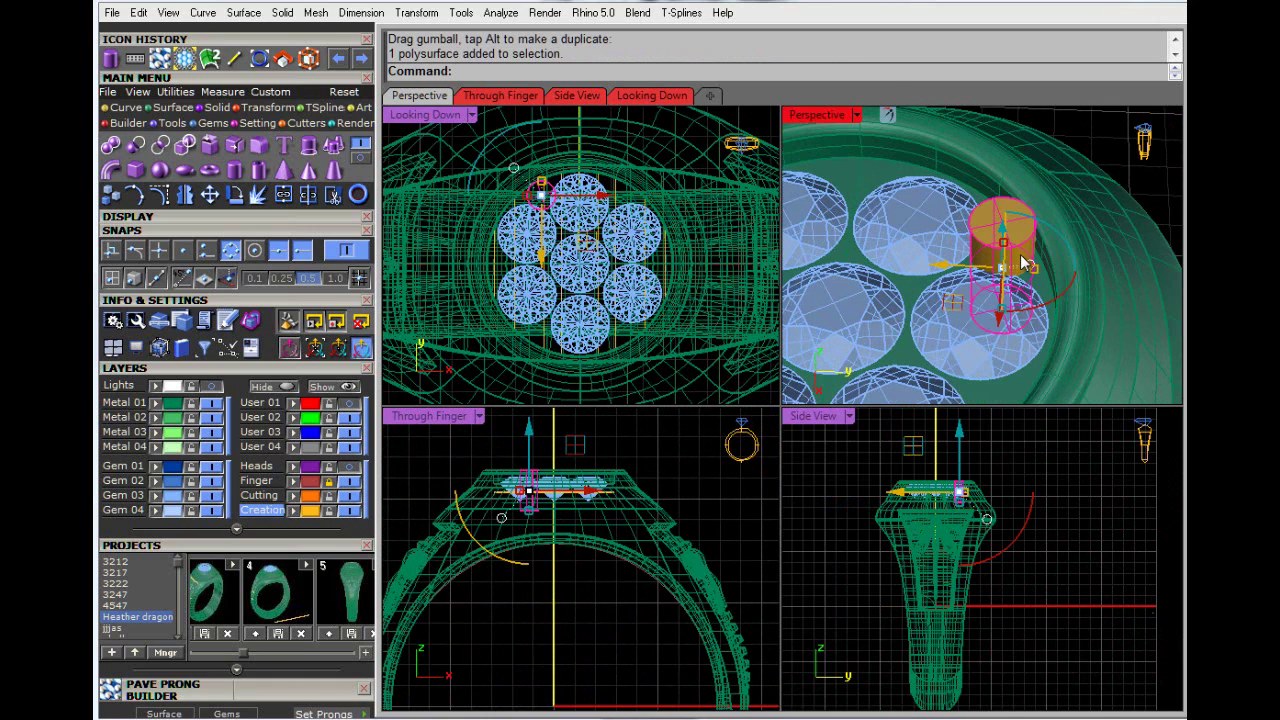
click(1106, 150)
text(Fi)
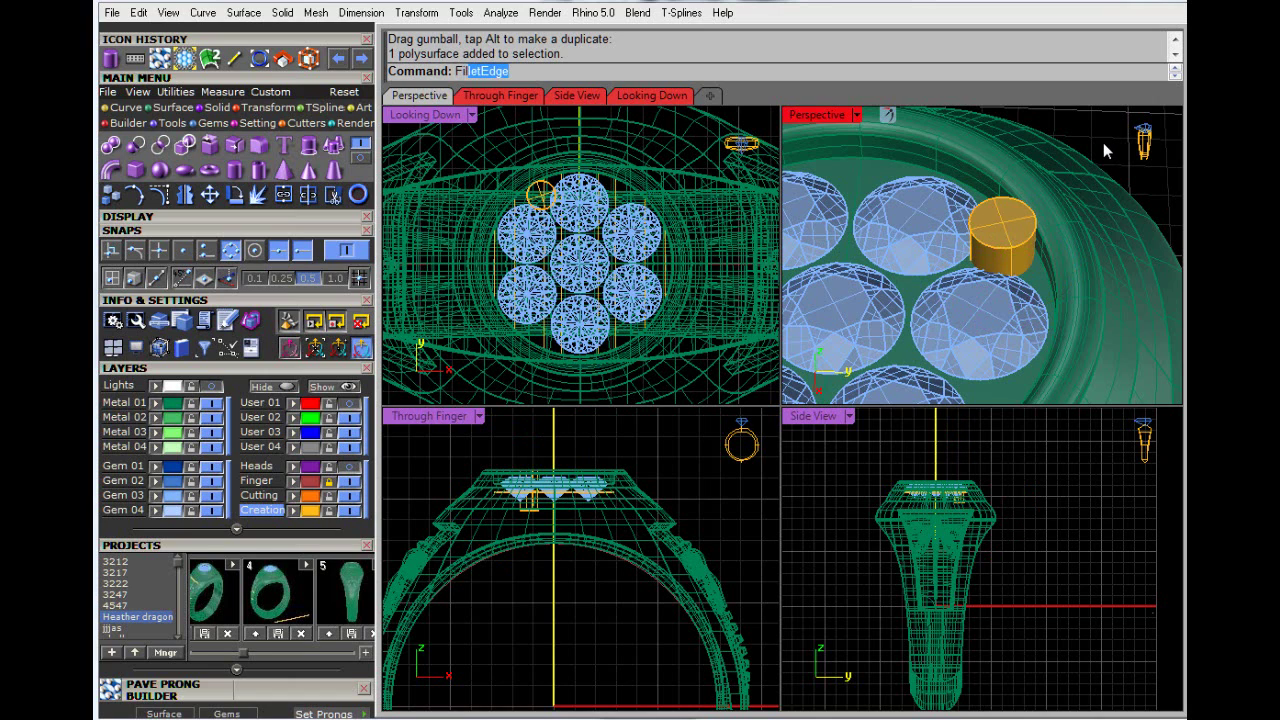
text(llet)
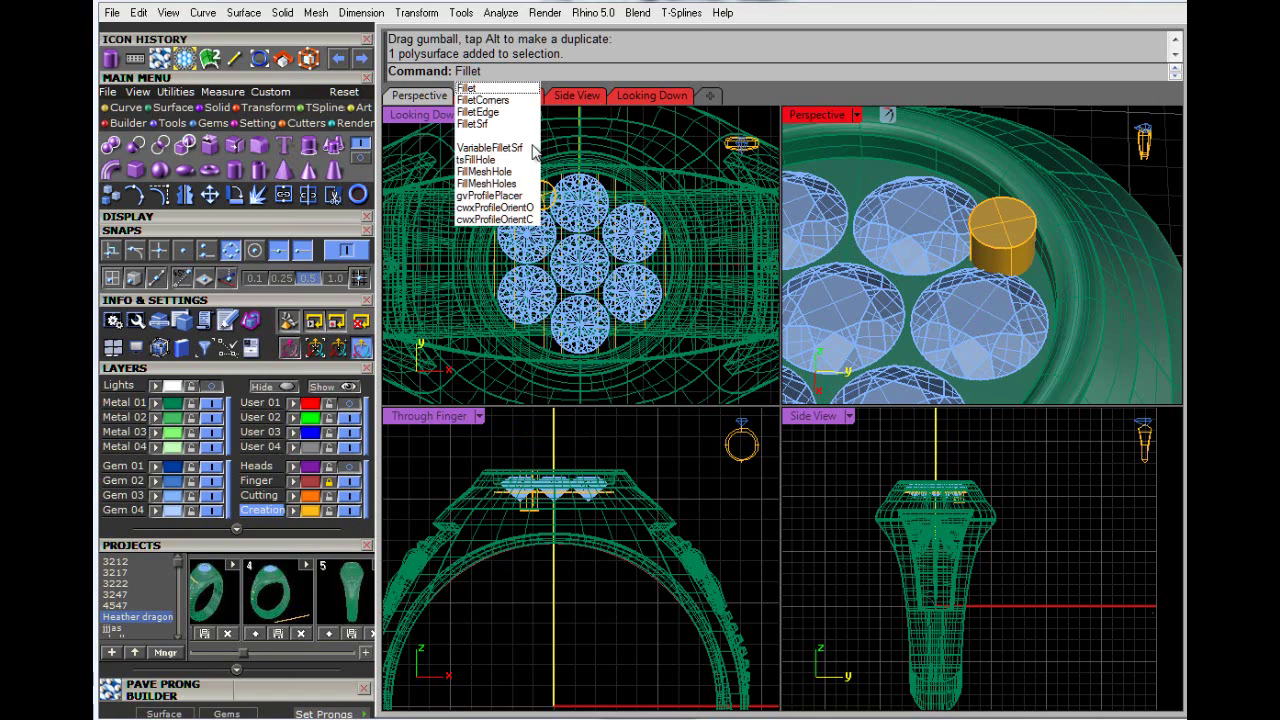
click(478, 112)
click(980, 250)
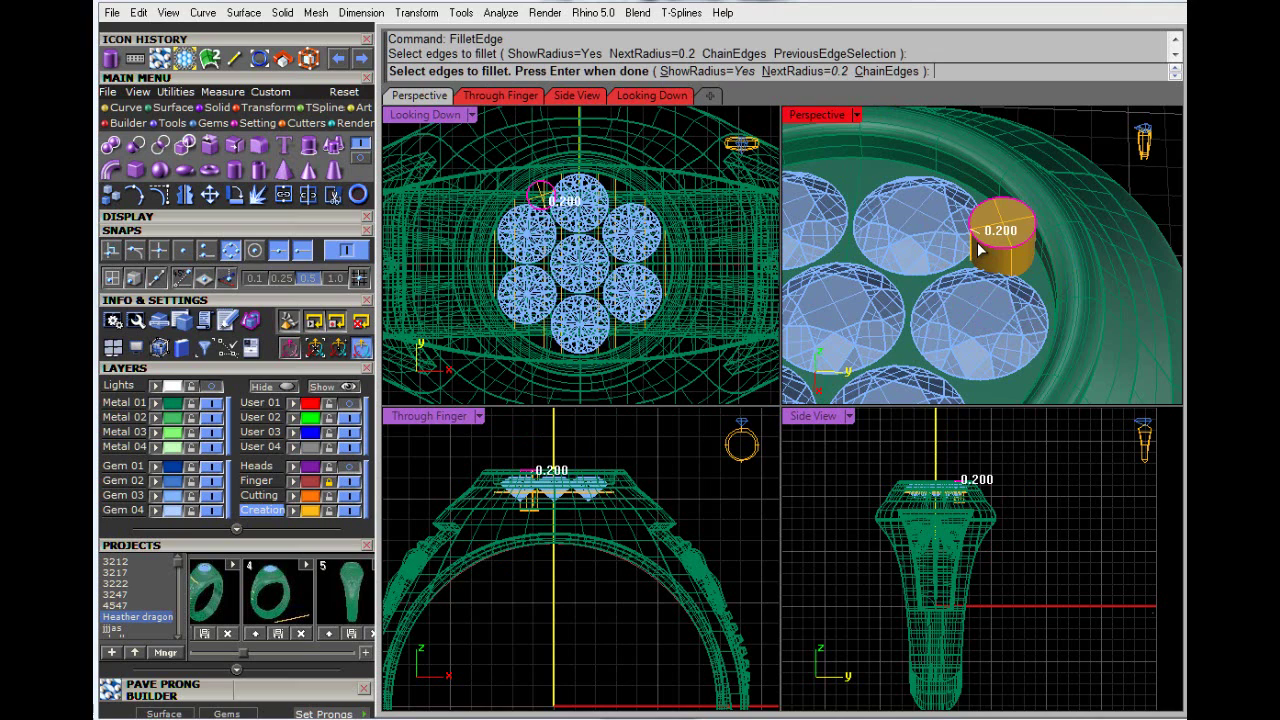
key(Return)
key(Return)
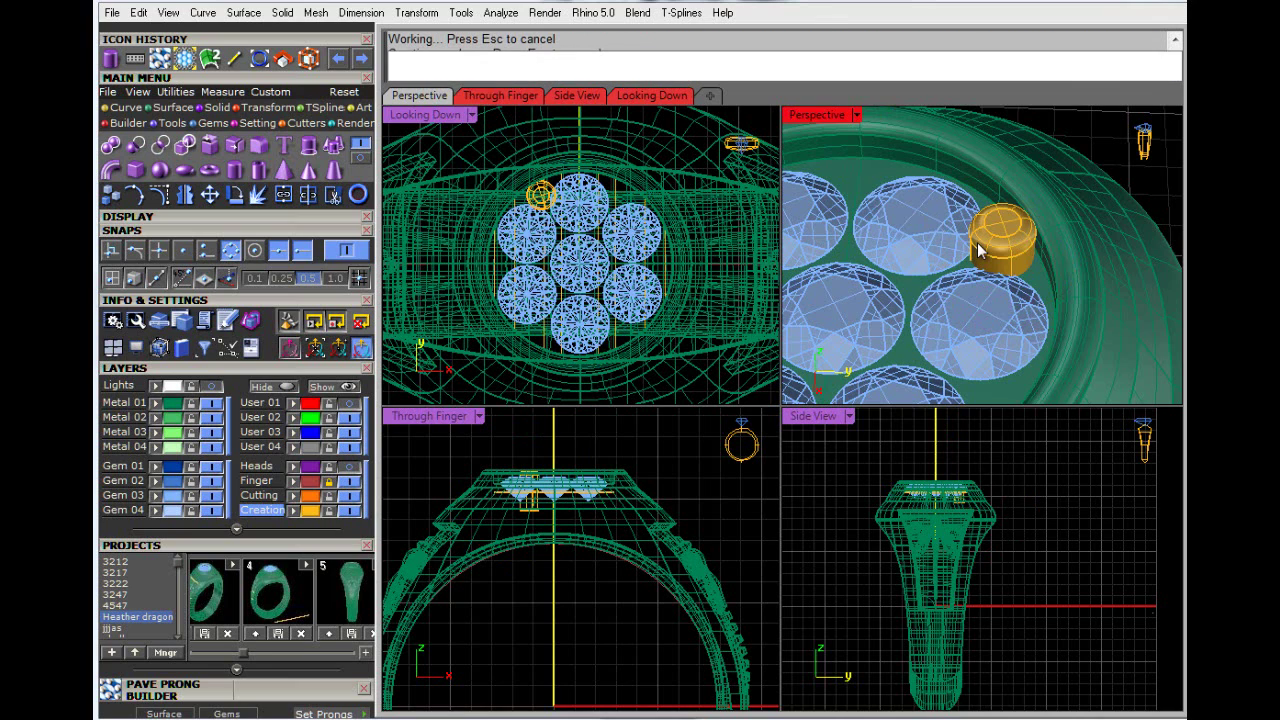
Step: Lower the rounded prong slightly so its head sits closer to the gems
click(1015, 262)
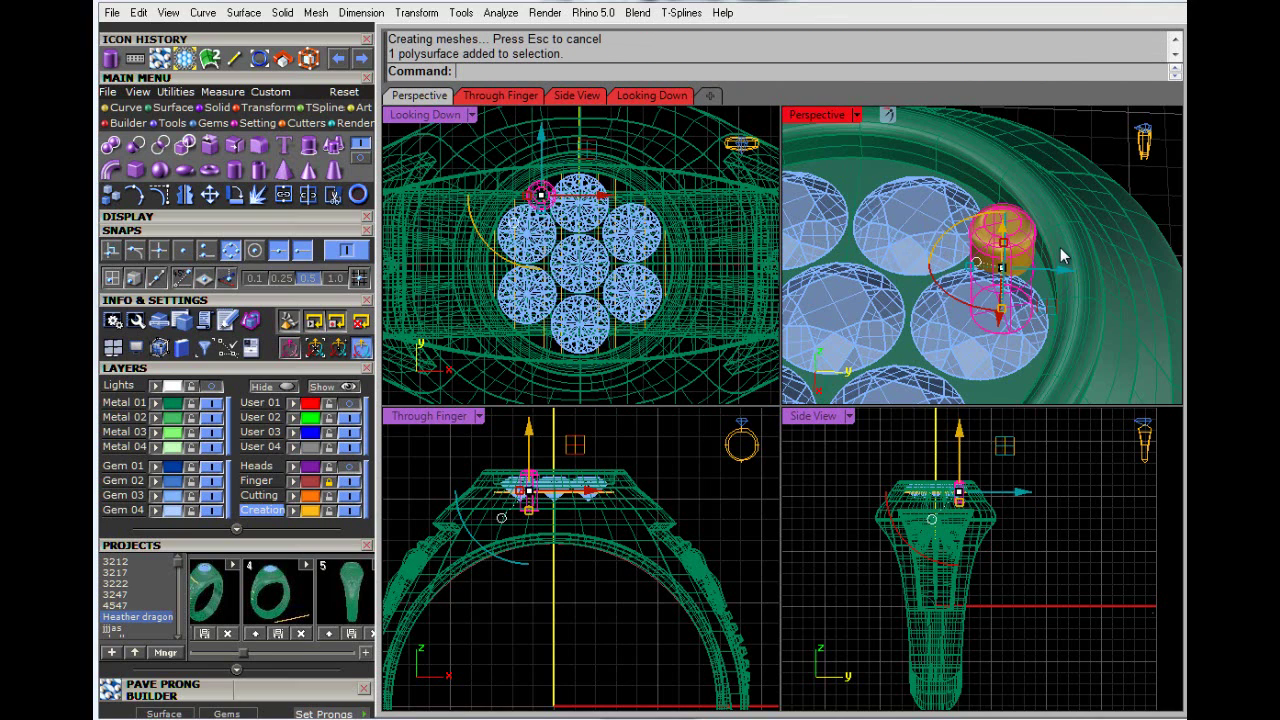
drag(1008, 236, 1106, 209)
key(ctrl+z)
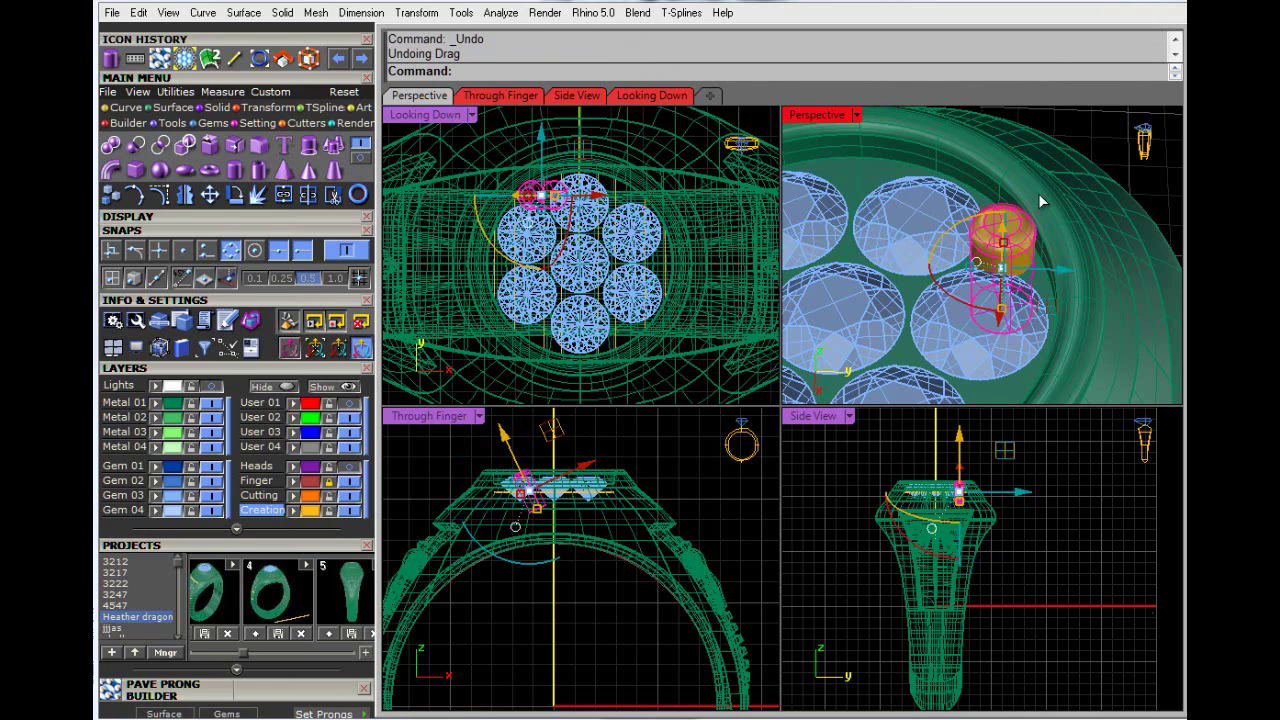
right_drag(1050, 240, 1106, 216)
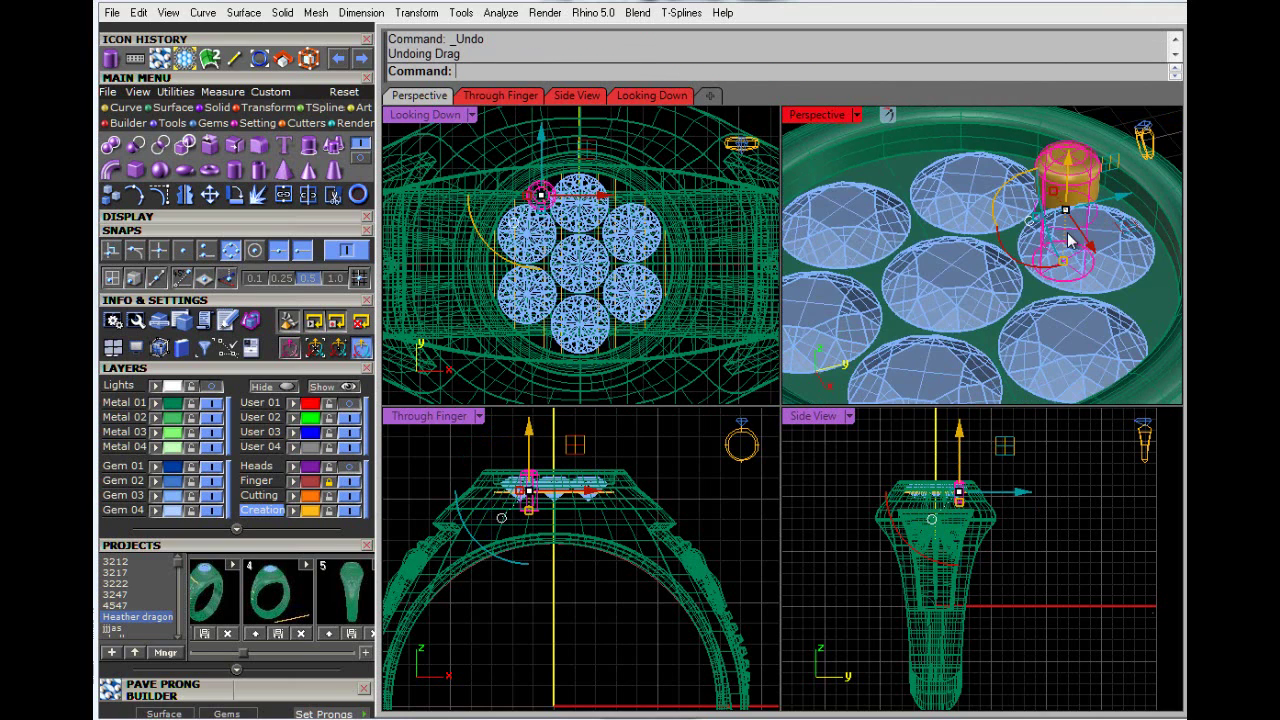
drag(1069, 167, 1071, 178)
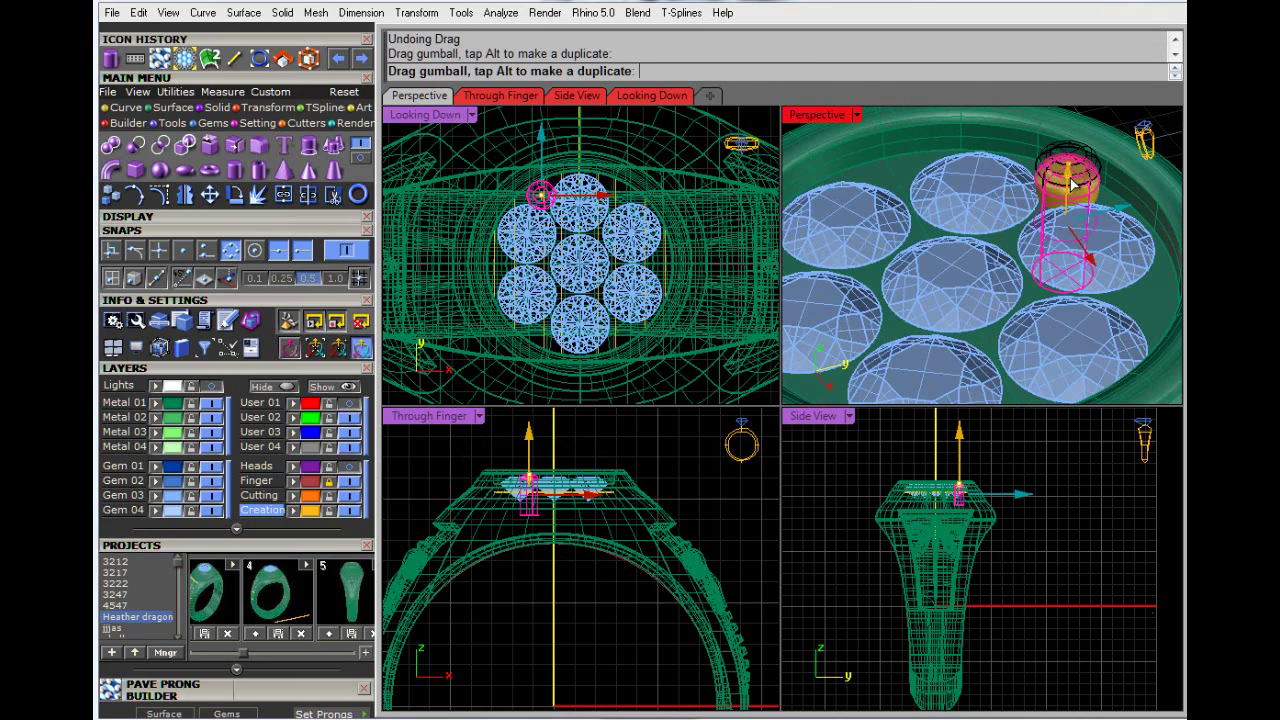
click(703, 473)
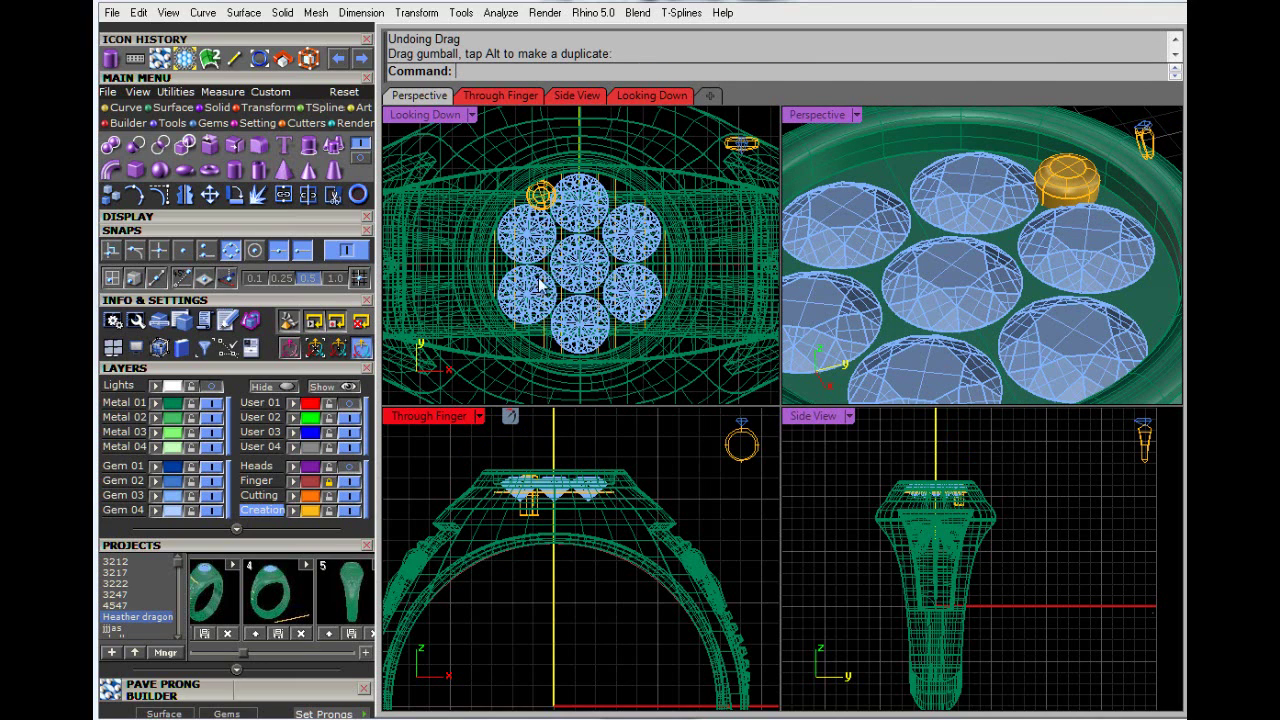
Step: In the Looking Down view, copy the prong into the gap between the top, upper-left and centre gems
double_click(424, 115)
scroll(728, 345, up, 3)
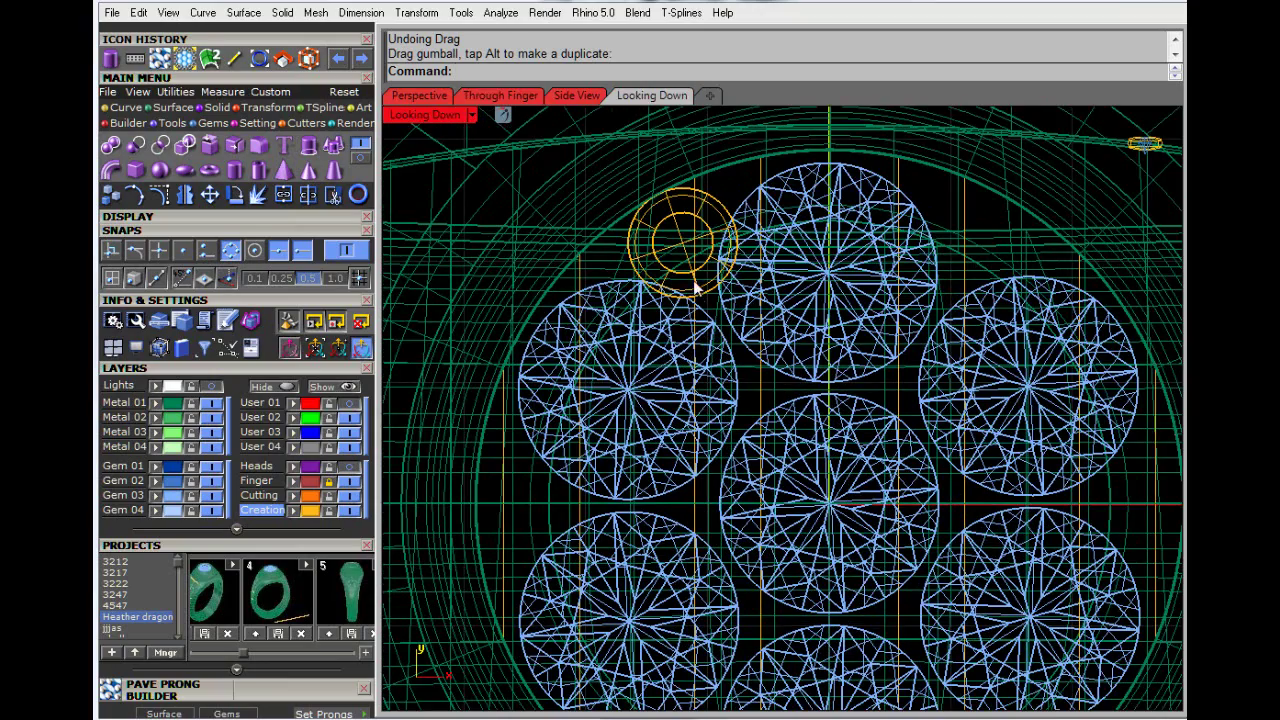
click(688, 268)
click(687, 246)
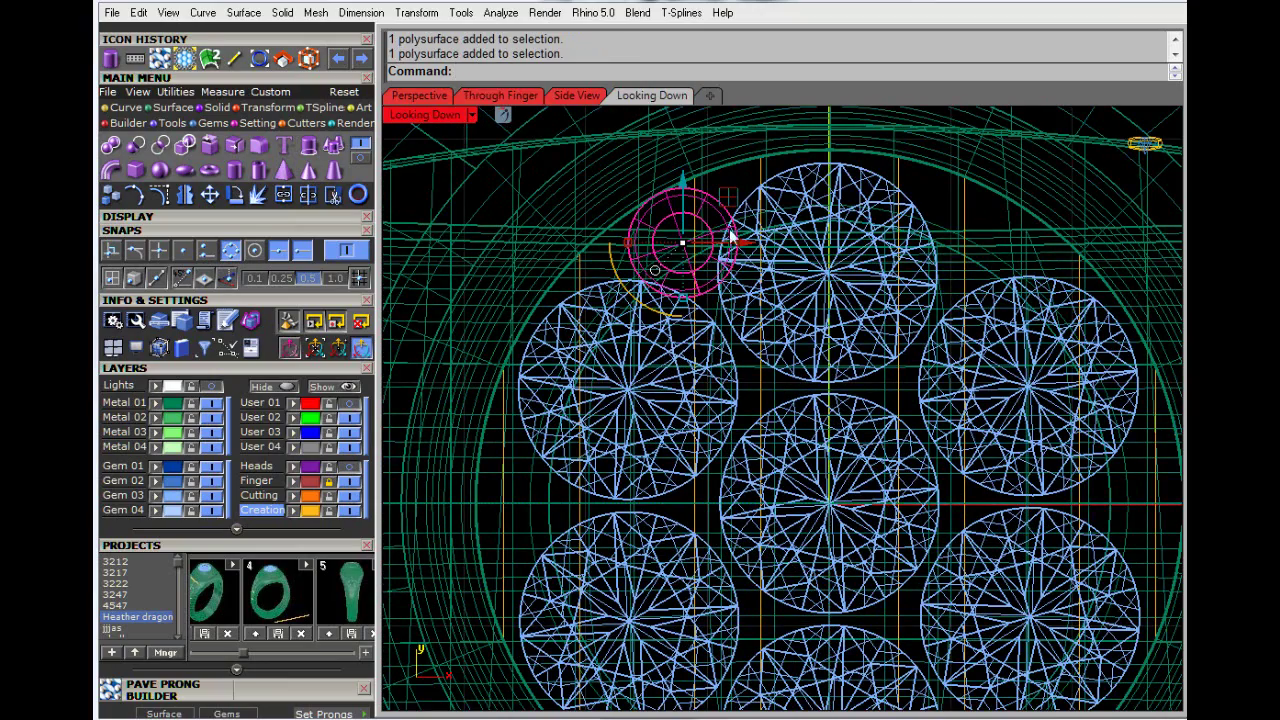
drag(731, 208, 810, 355)
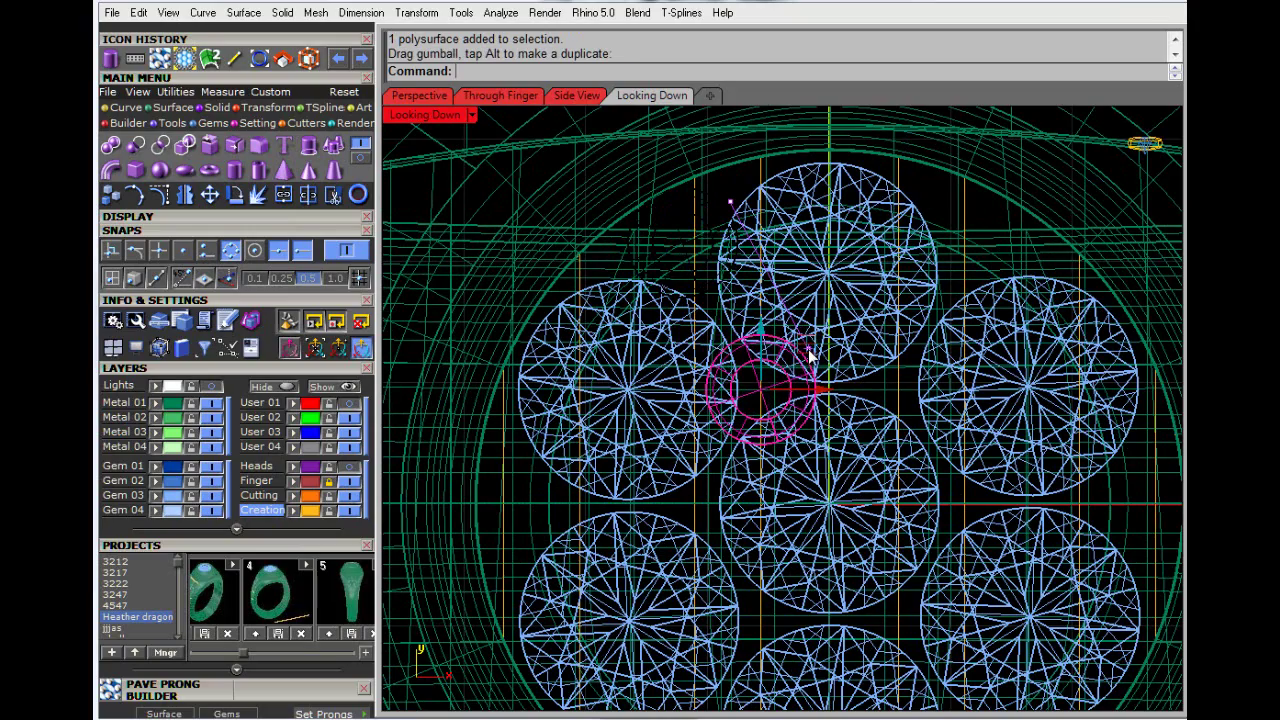
key(Escape)
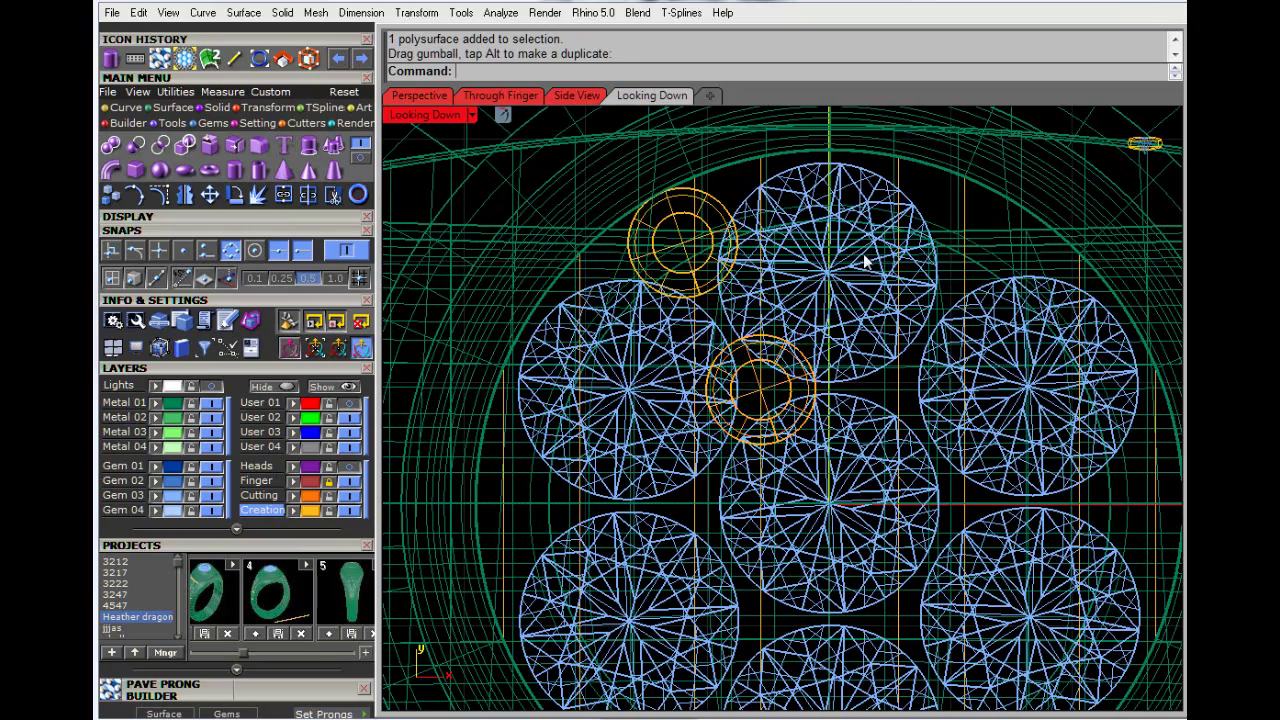
Step: Try to turn off the Creation layer
scroll(866, 262, down, 3)
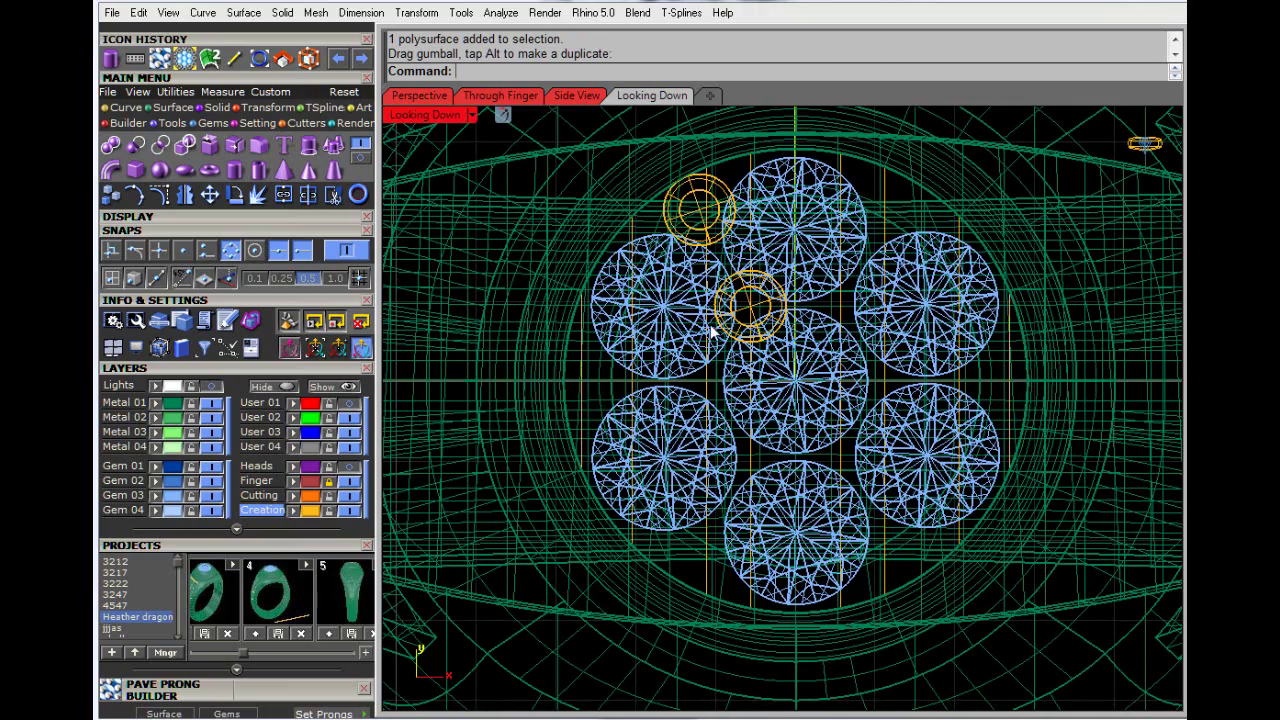
click(715, 226)
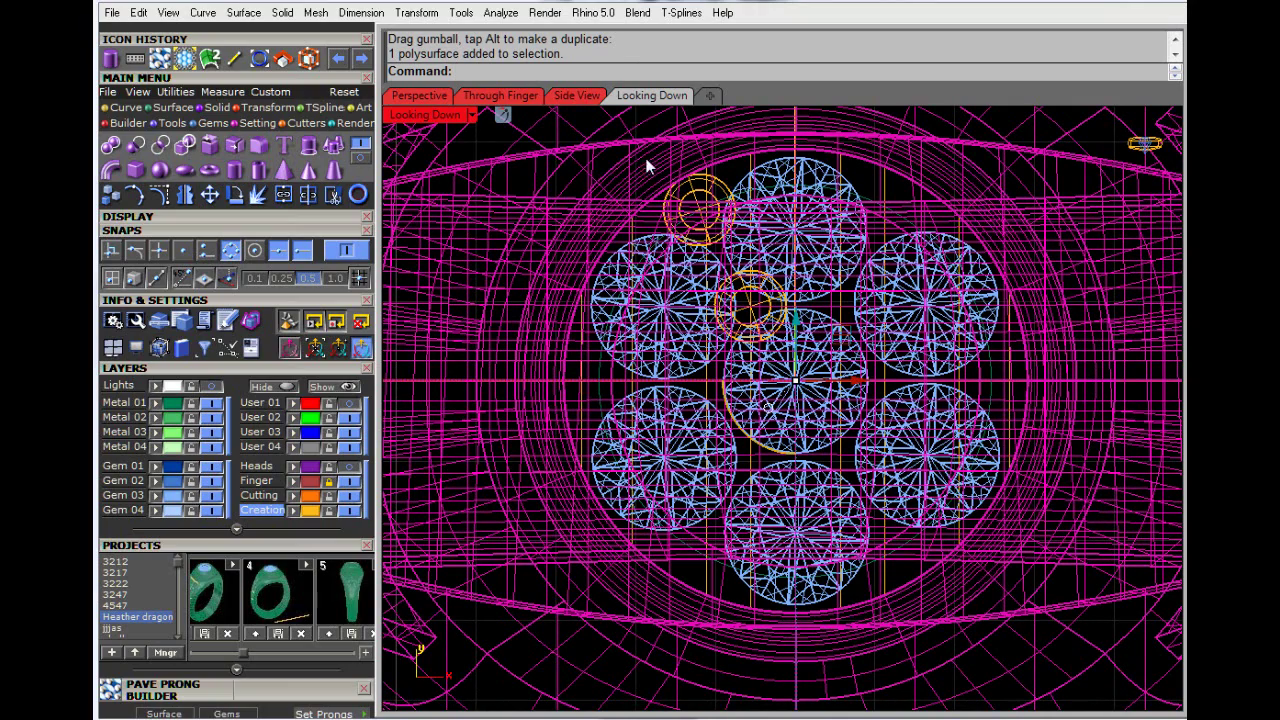
double_click(428, 116)
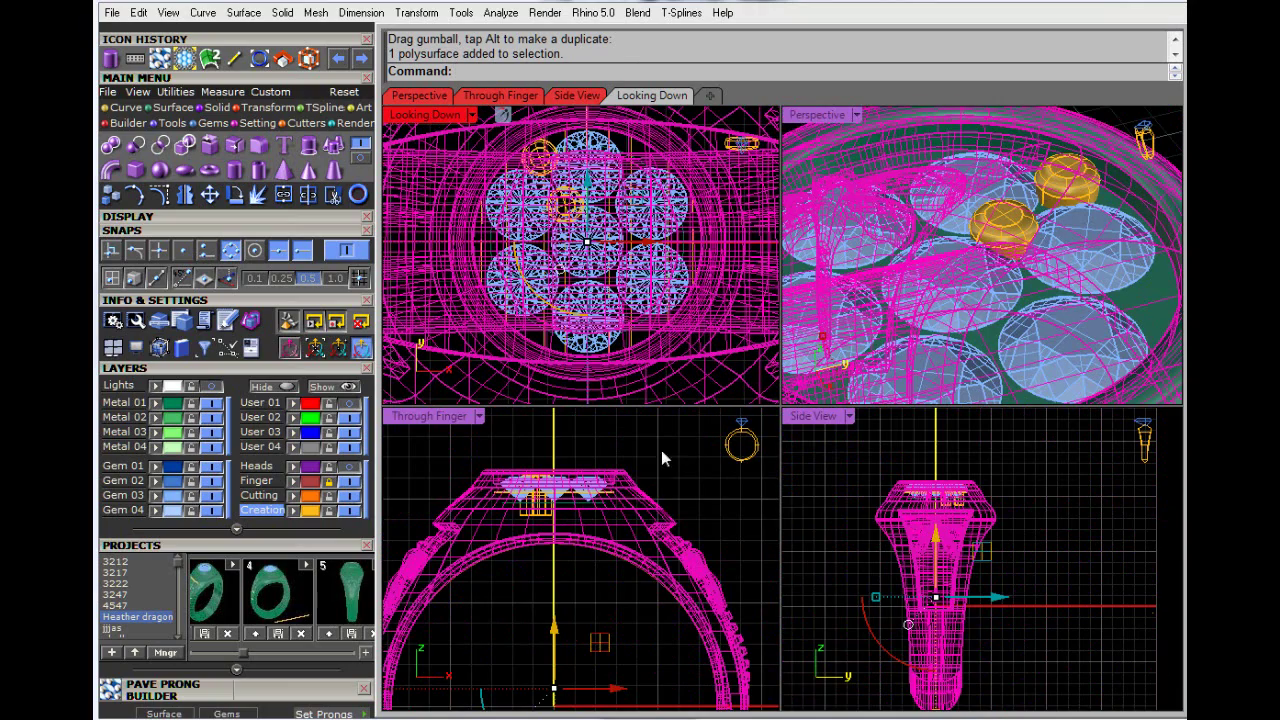
click(472, 433)
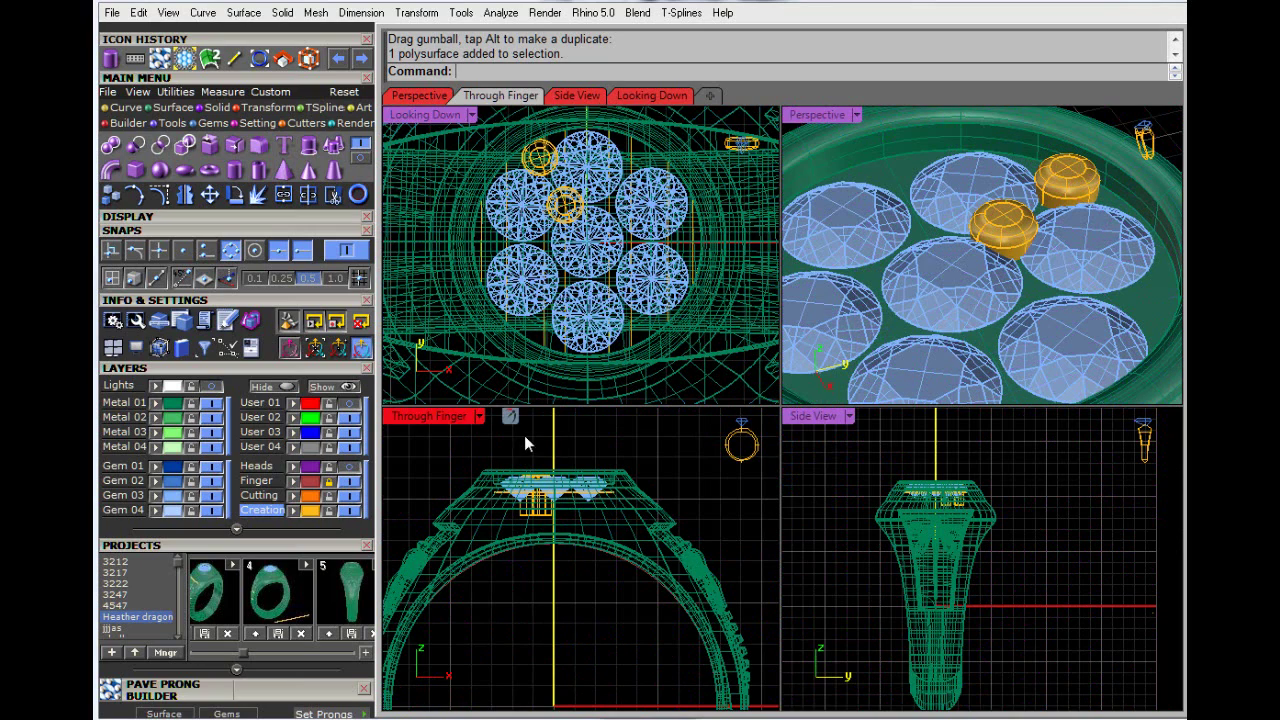
scroll(533, 233, down, 5)
scroll(552, 268, up, 2)
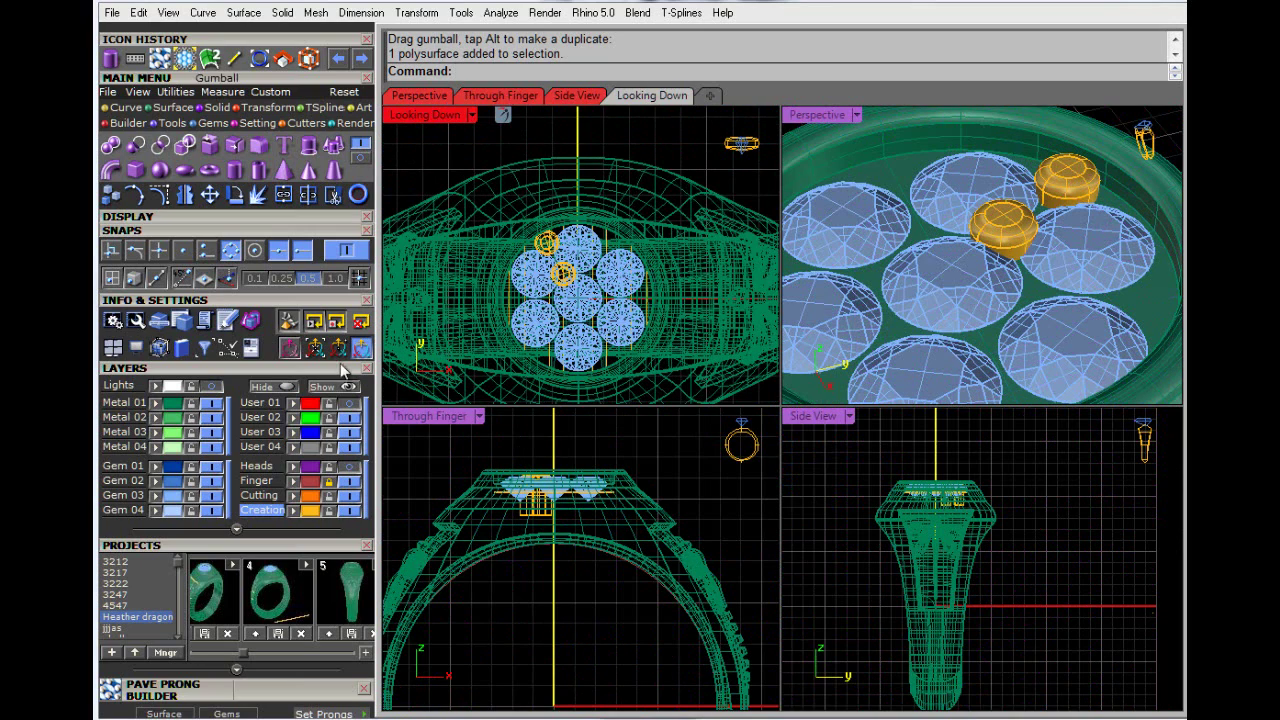
click(347, 511)
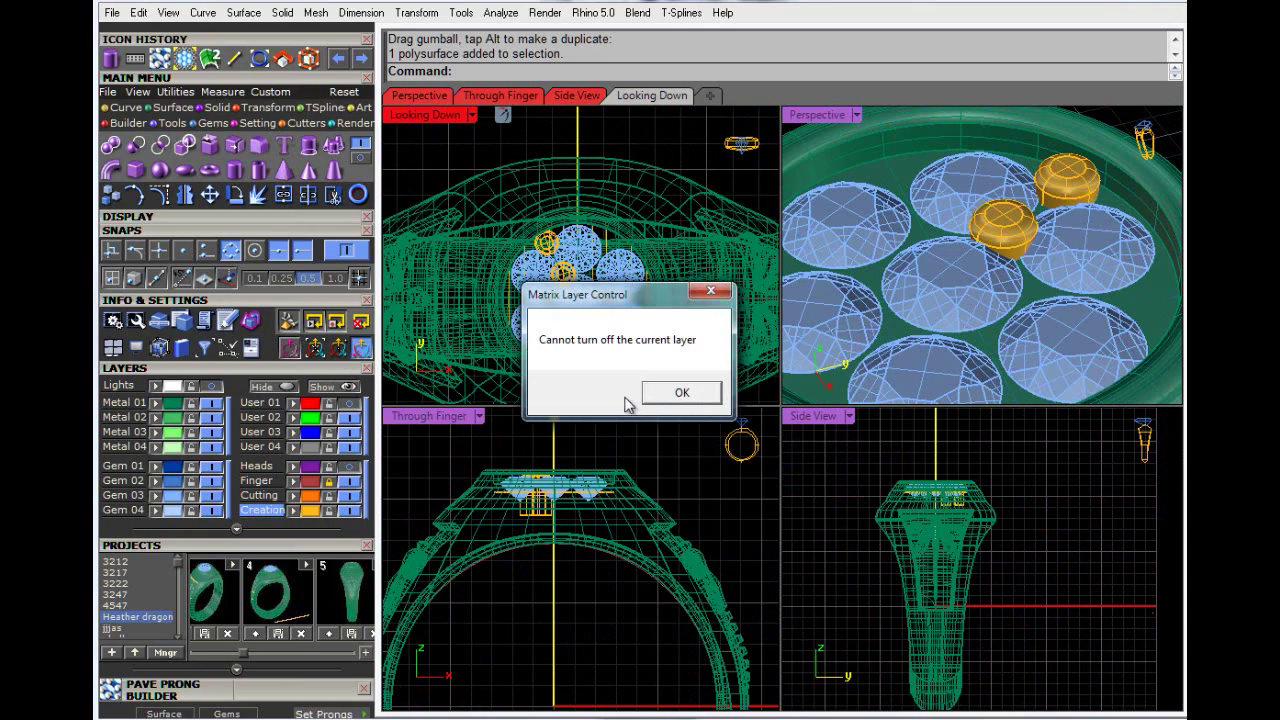
click(678, 393)
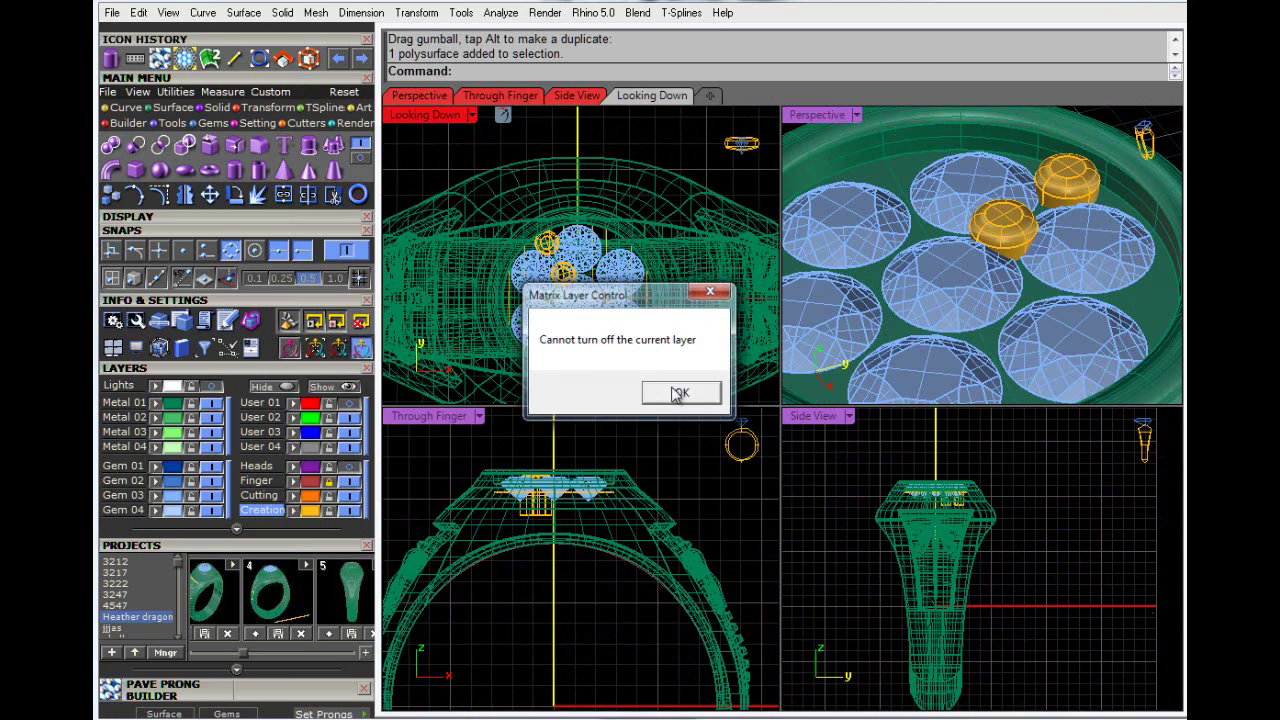
Step: Polar array the two prongs around 0,0,0 in the Looking Down view with 5 items over 360 degrees
click(1005, 225)
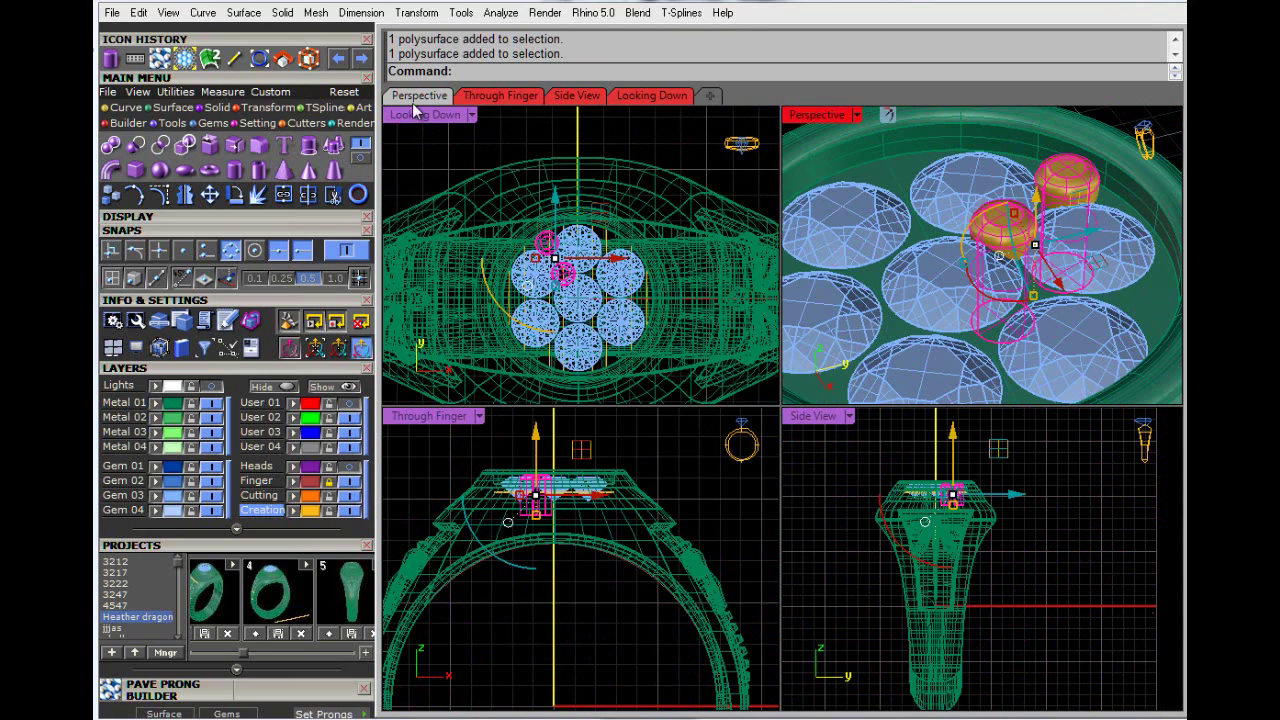
click(416, 12)
mouse_move(455, 180)
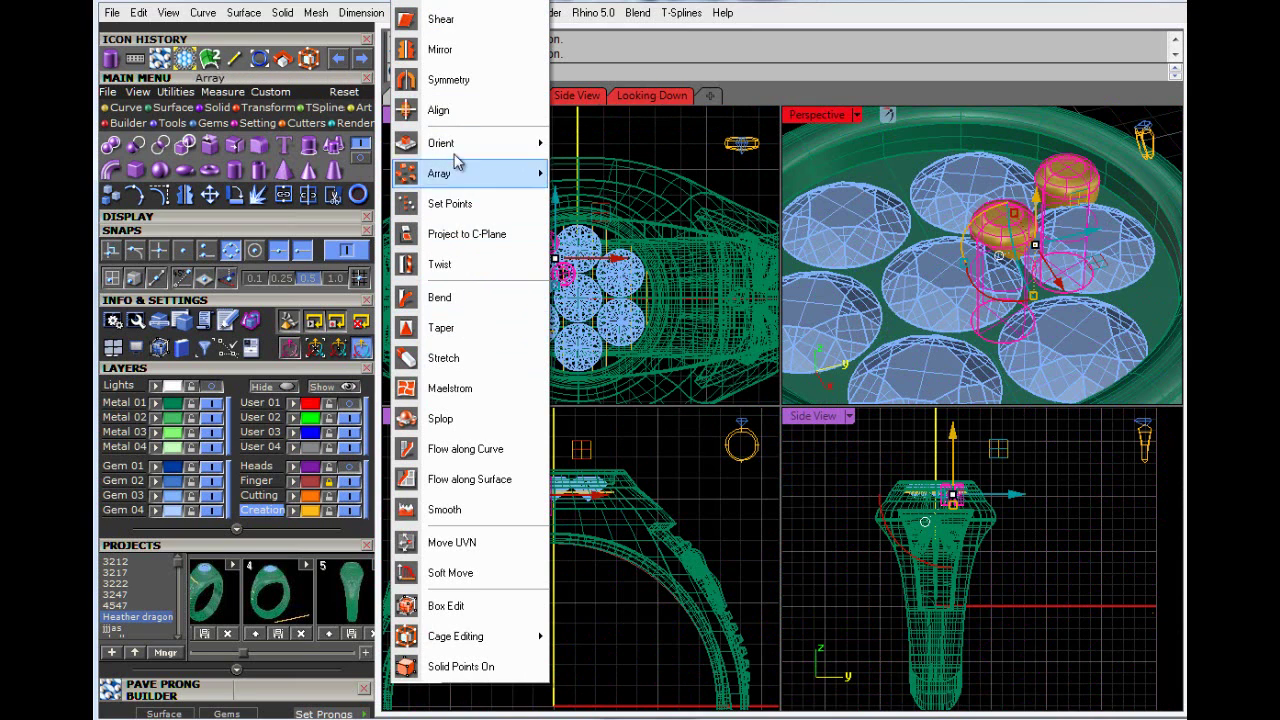
click(603, 202)
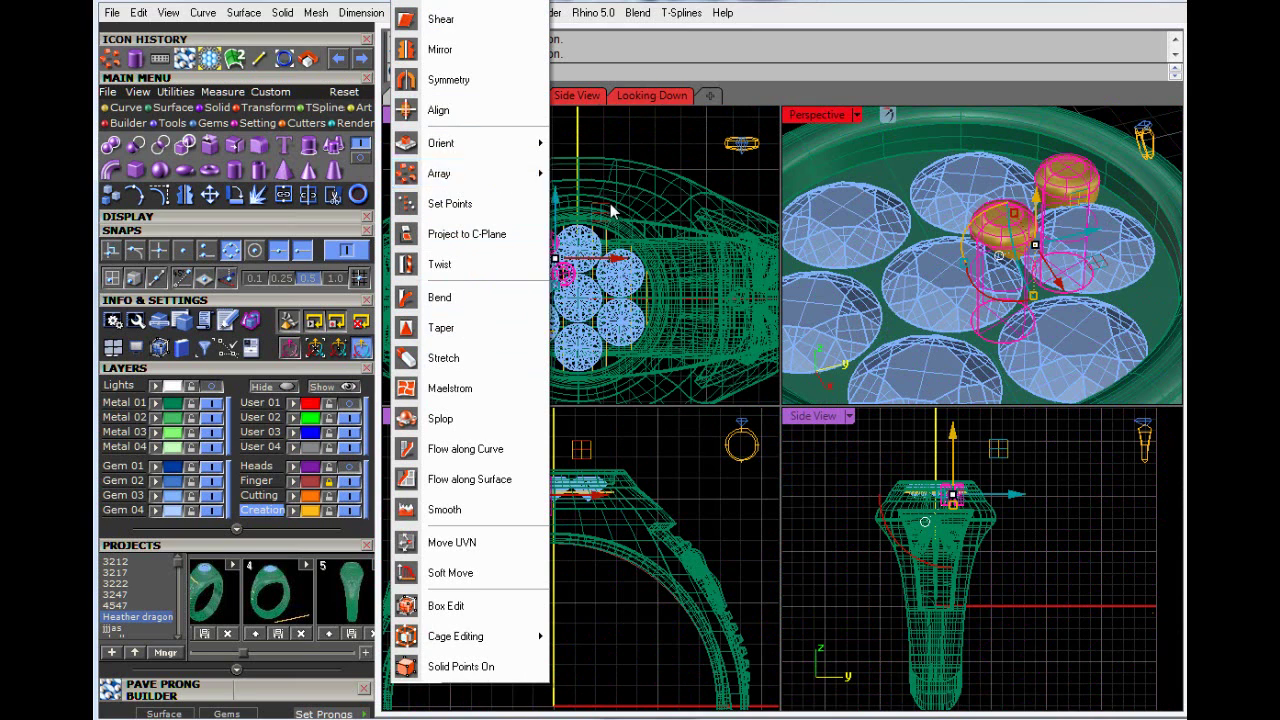
text(0,0,0)
key(Return)
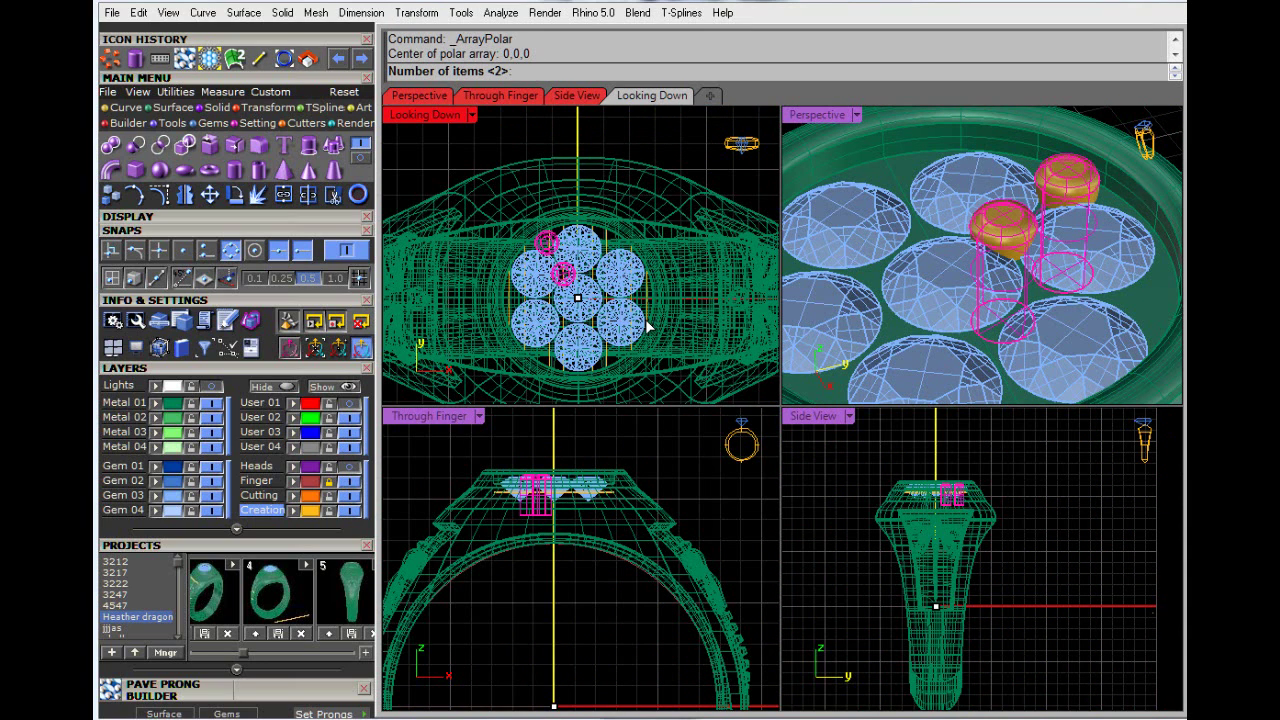
key(Return)
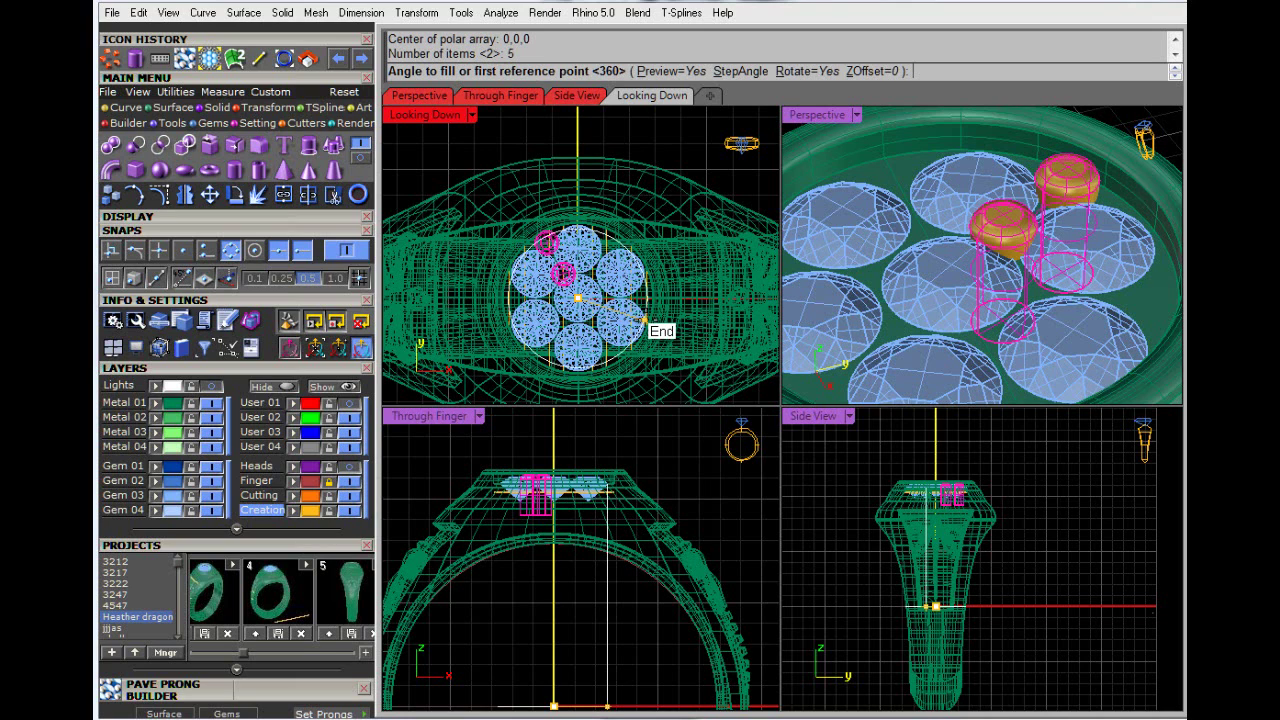
key(Return)
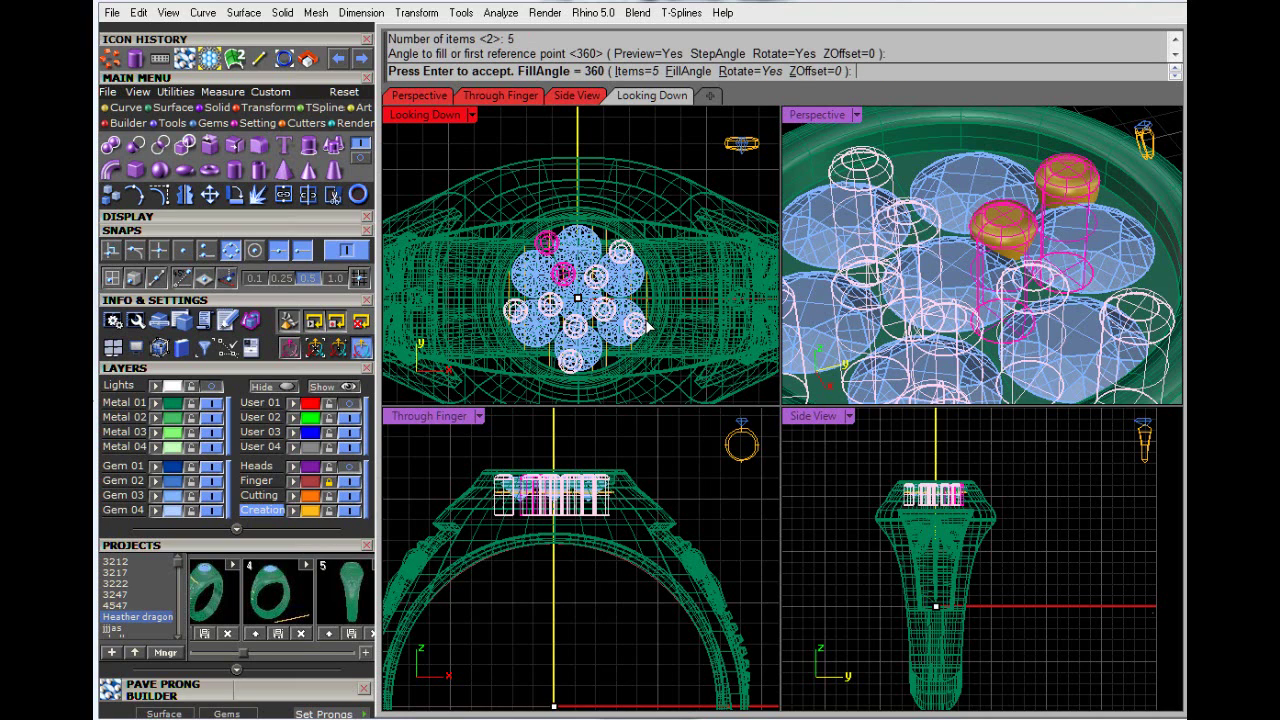
key(Return)
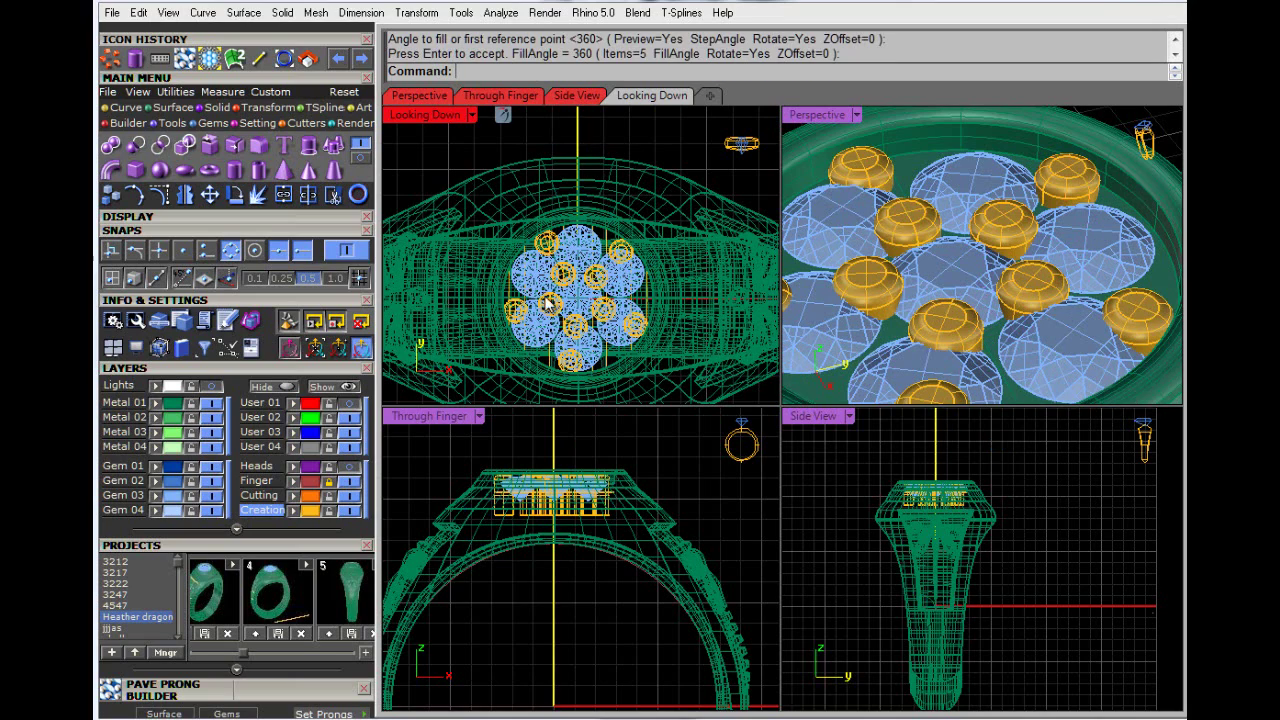
Step: Delete four of the five outer prongs, sparing the one over the lower-right gem in the Looking Down view
scroll(564, 290, up, 3)
scroll(564, 290, down, 3)
click(818, 296)
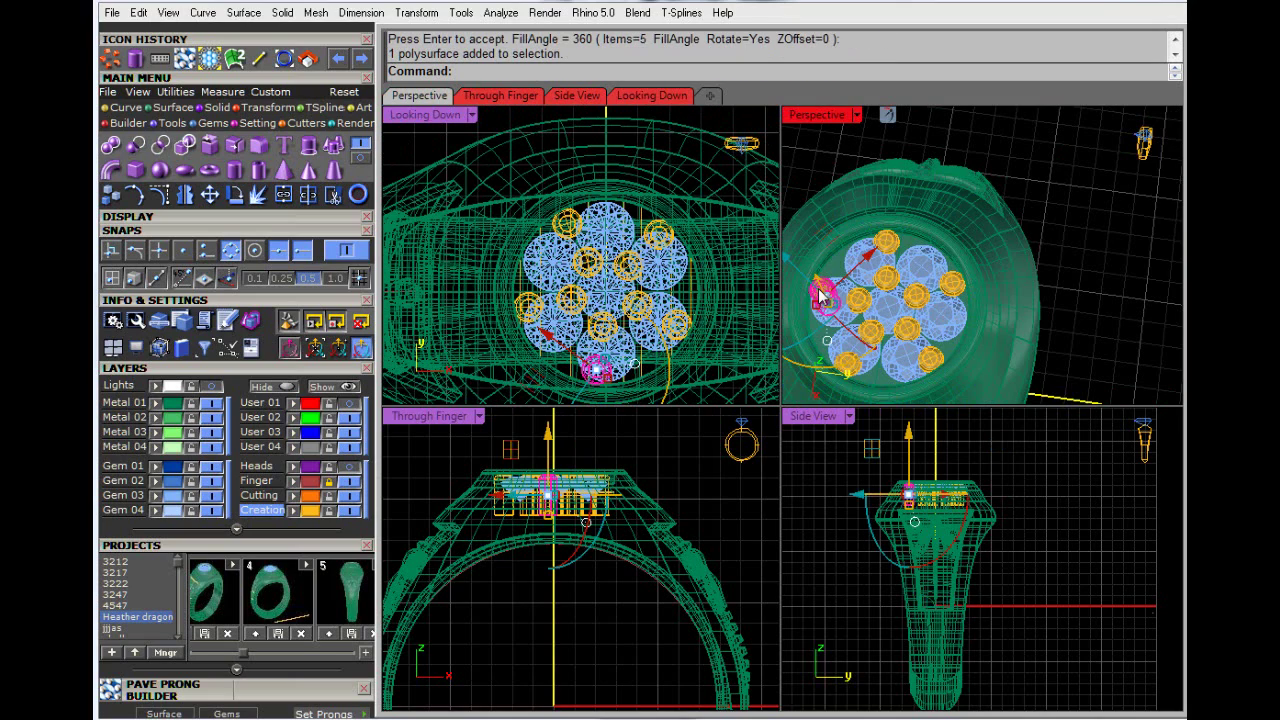
key(Delete)
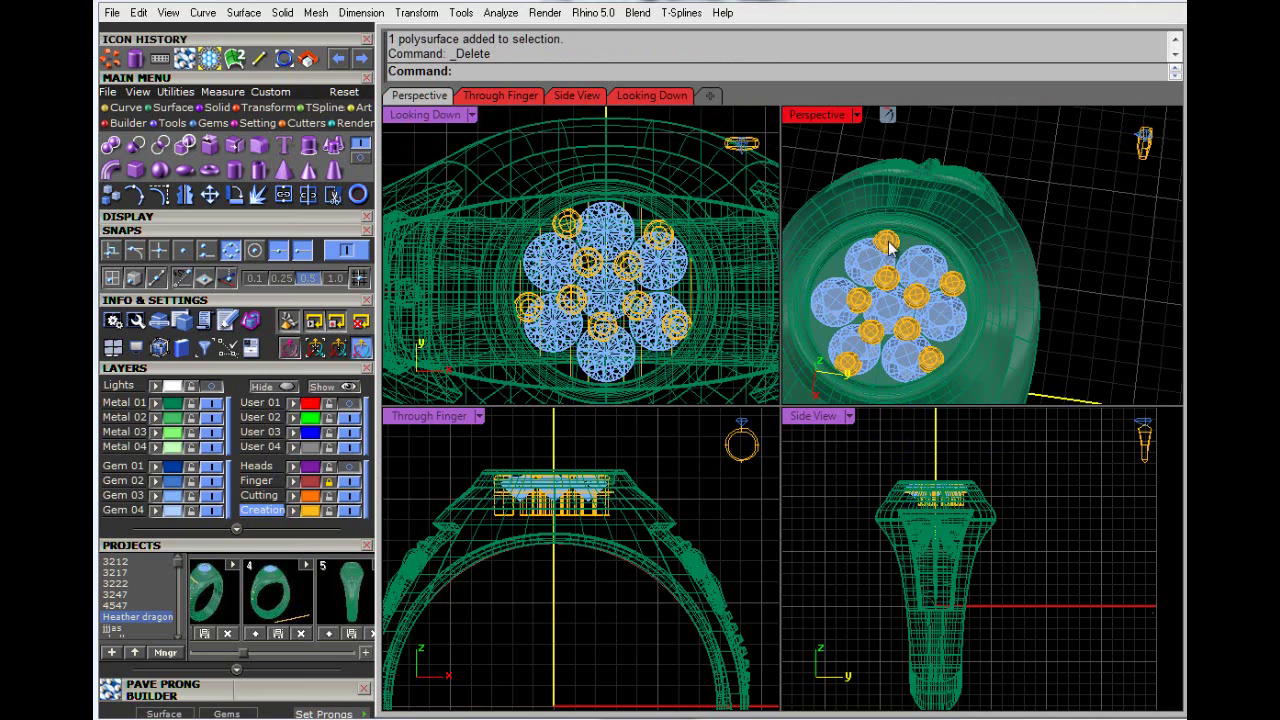
click(888, 242)
key(Delete)
click(953, 285)
key(Delete)
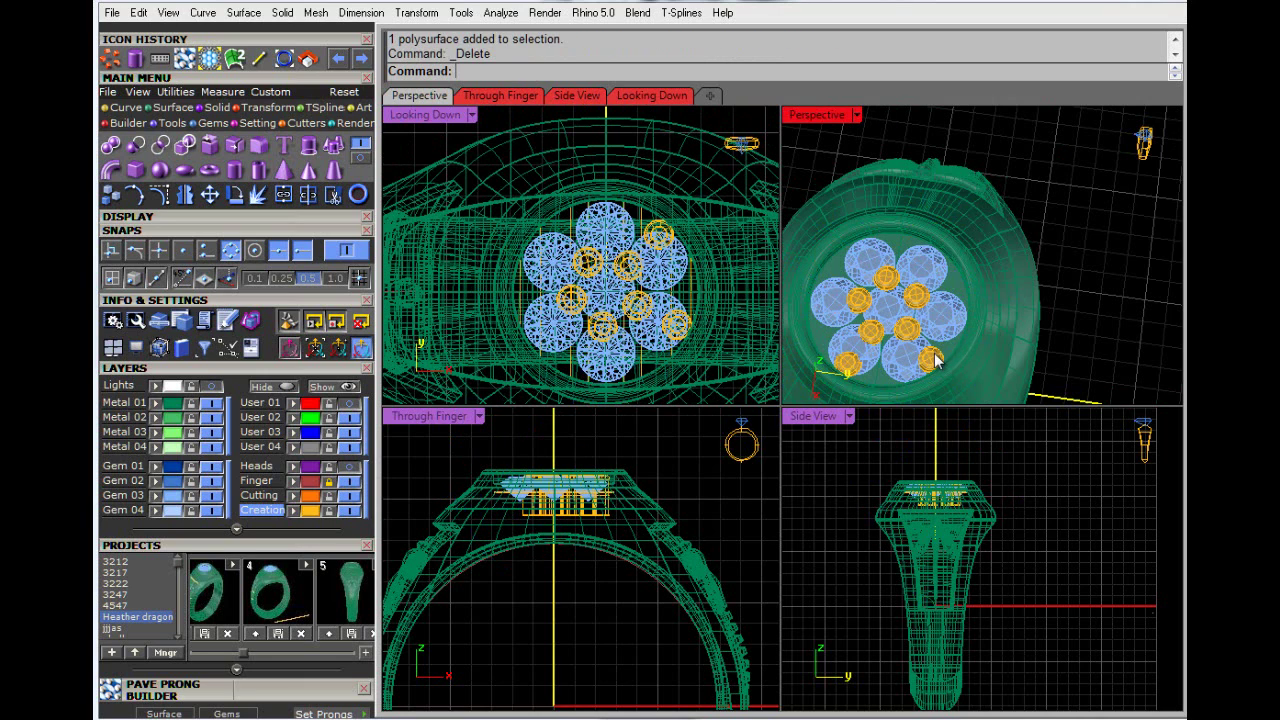
click(934, 362)
key(Delete)
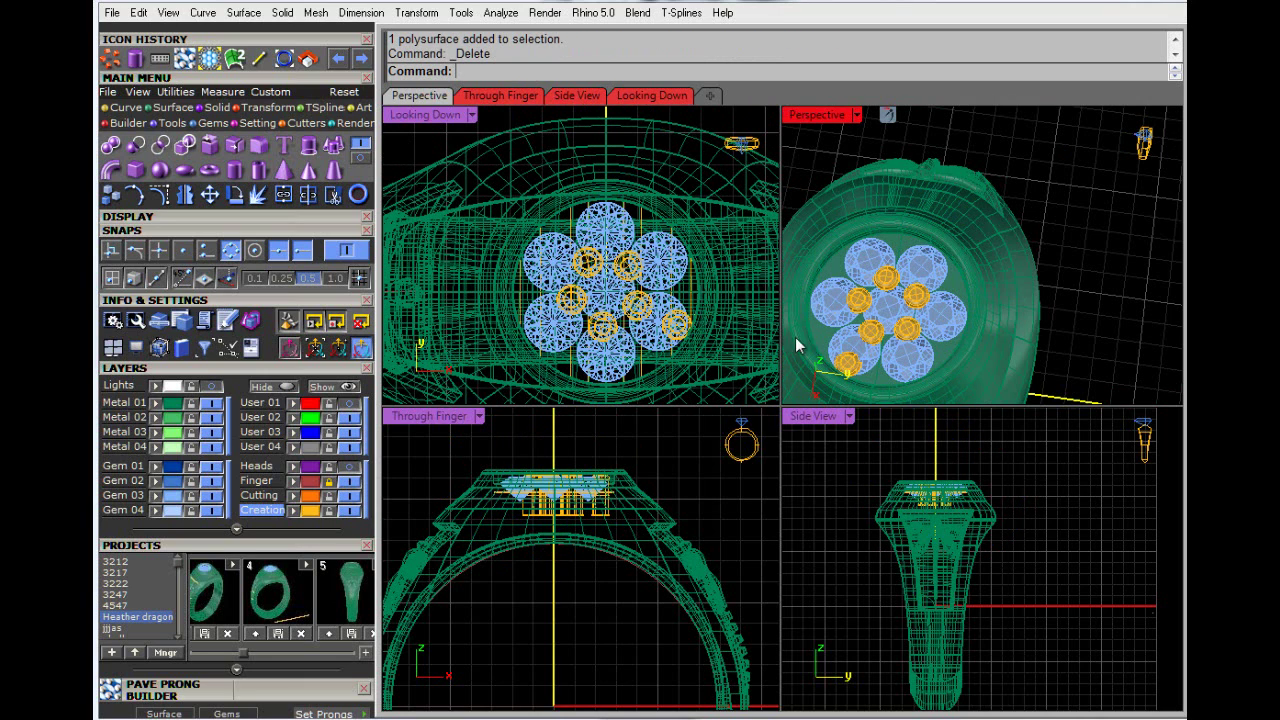
Step: In the Looking Down view, move the remaining outer prong from the lower-right gem into the gap between the two right-hand gems
double_click(432, 115)
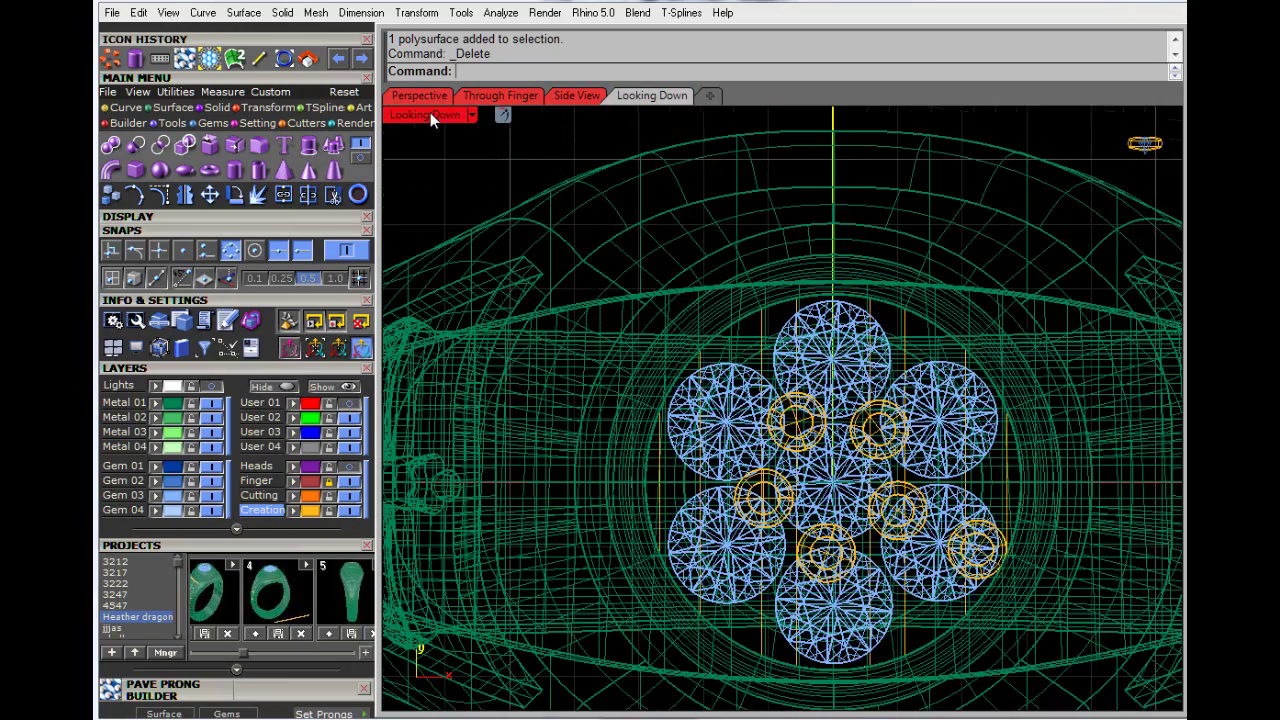
scroll(689, 343, up, 5)
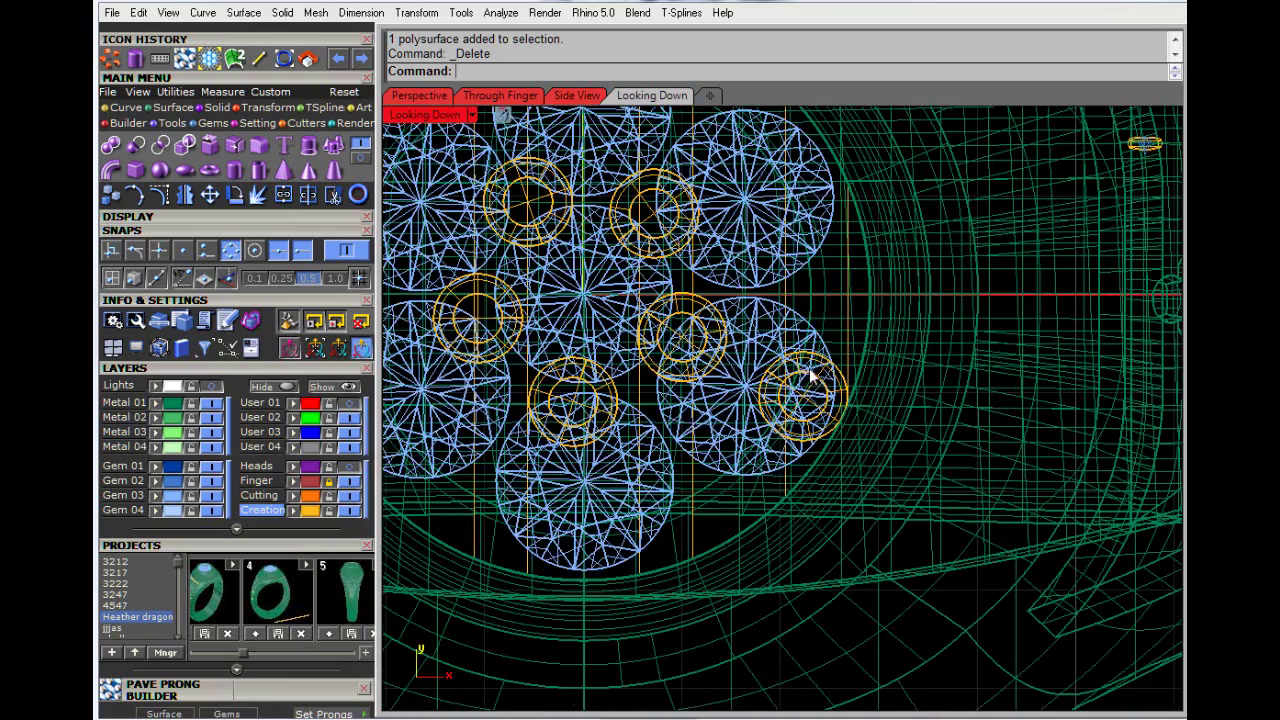
click(818, 378)
click(840, 381)
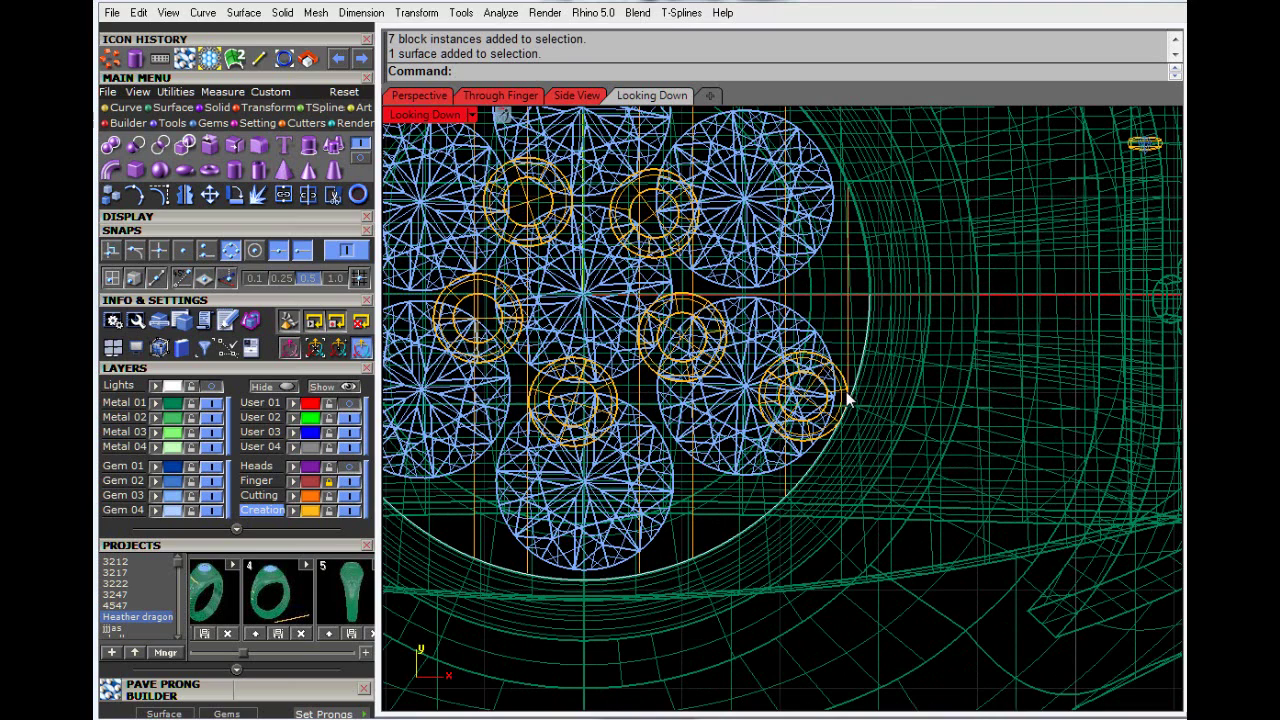
click(848, 391)
click(919, 456)
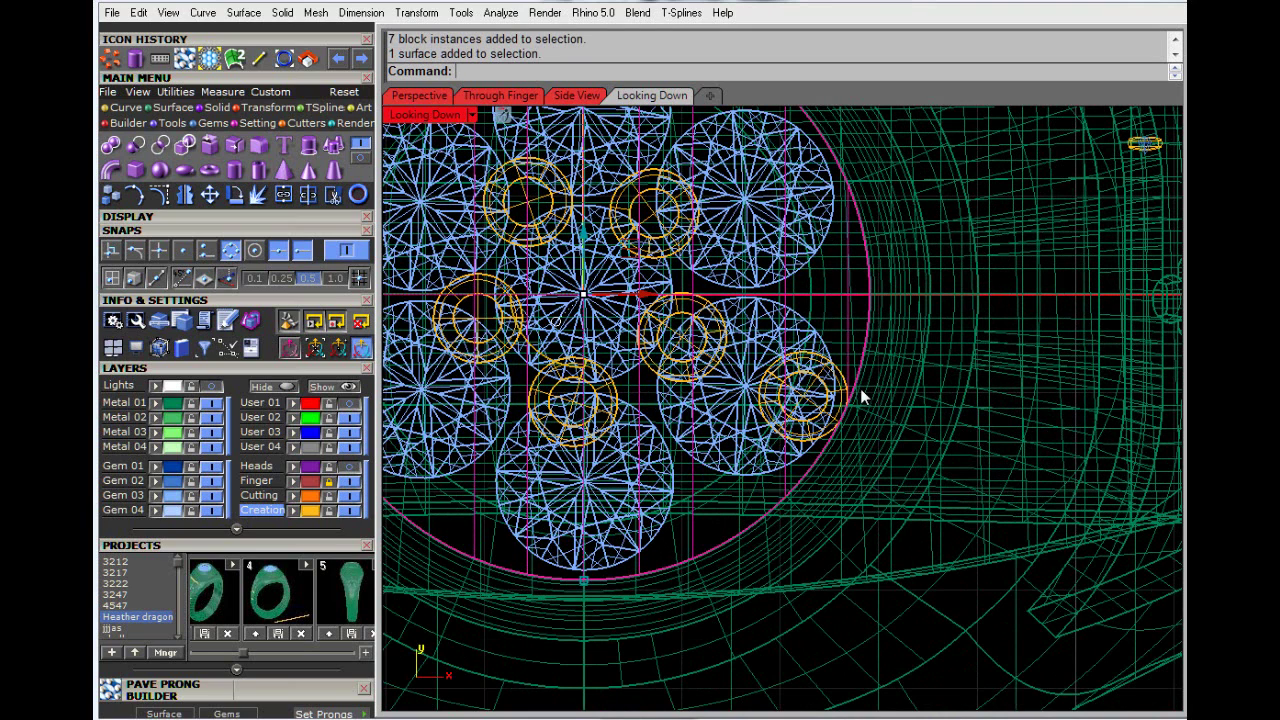
key(Escape)
click(828, 392)
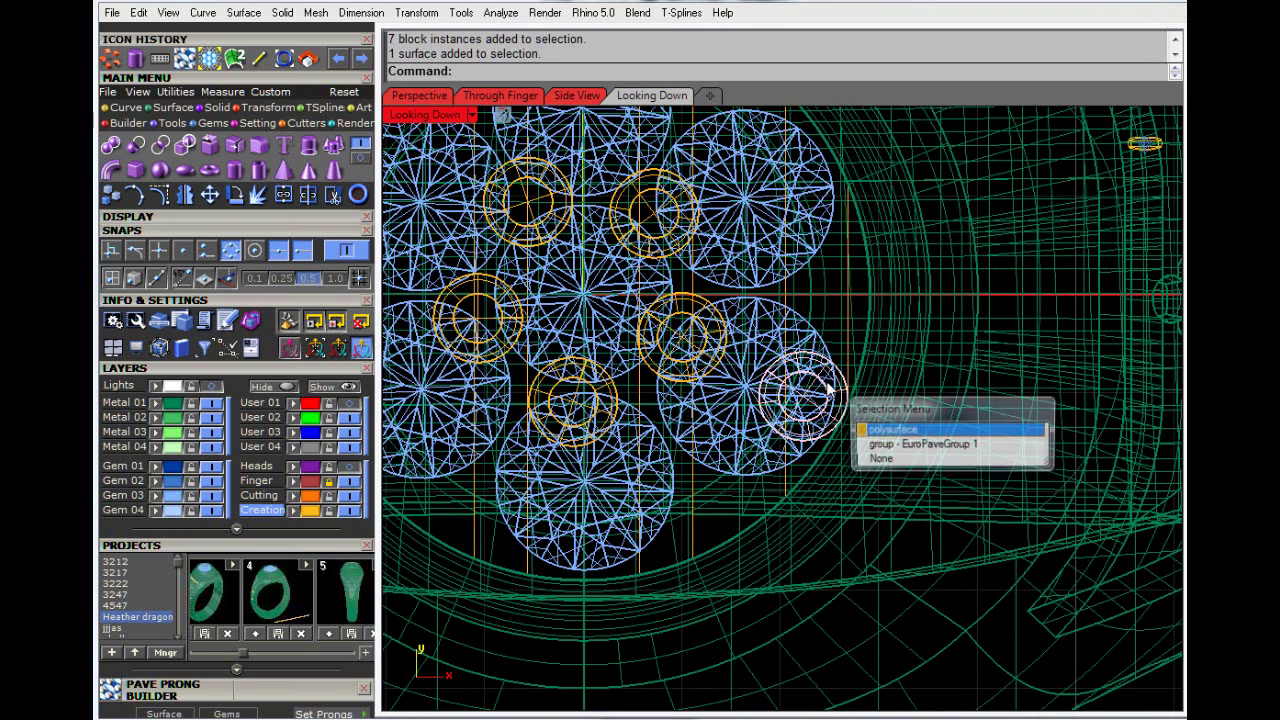
click(866, 428)
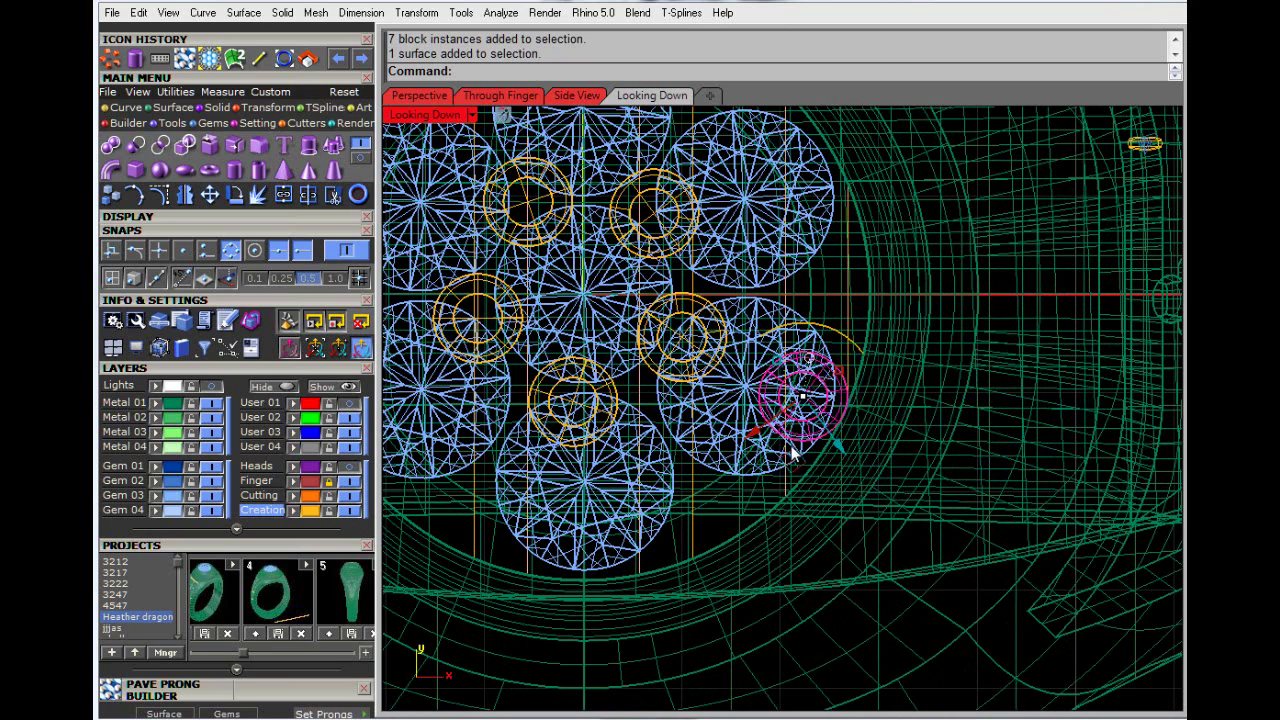
drag(792, 452, 814, 358)
click(701, 508)
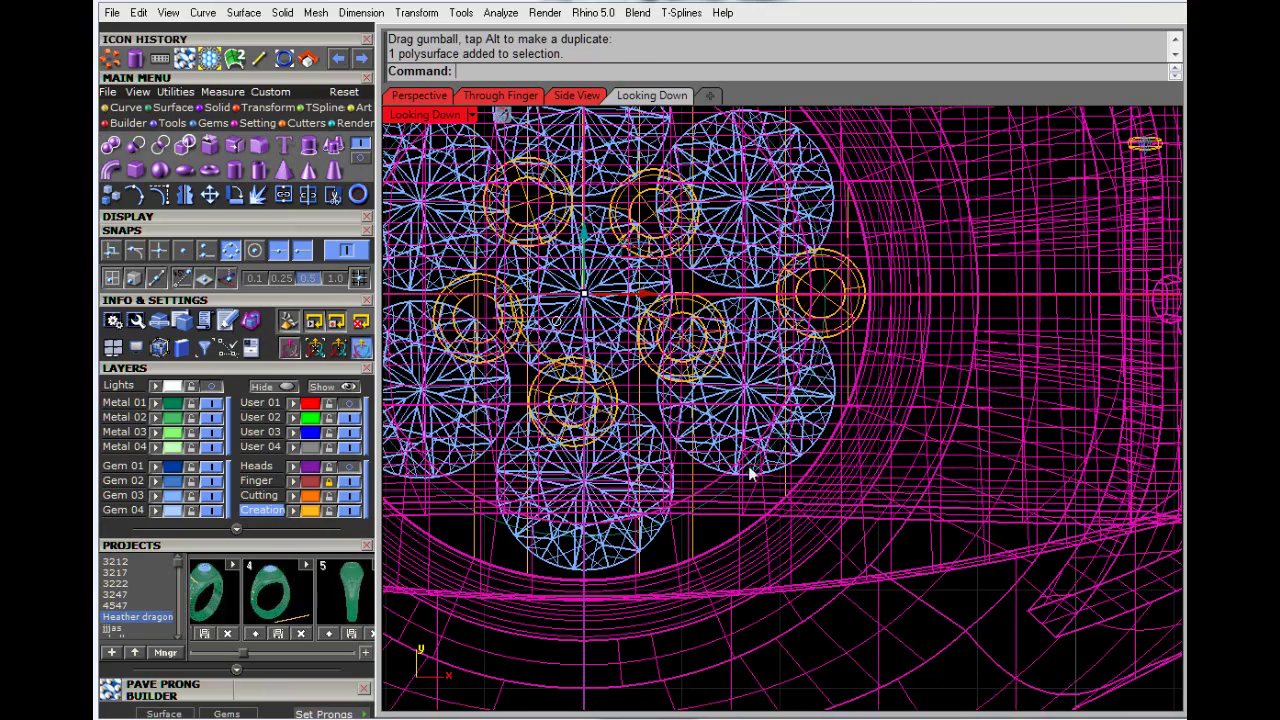
scroll(729, 408, down, 4)
key(Escape)
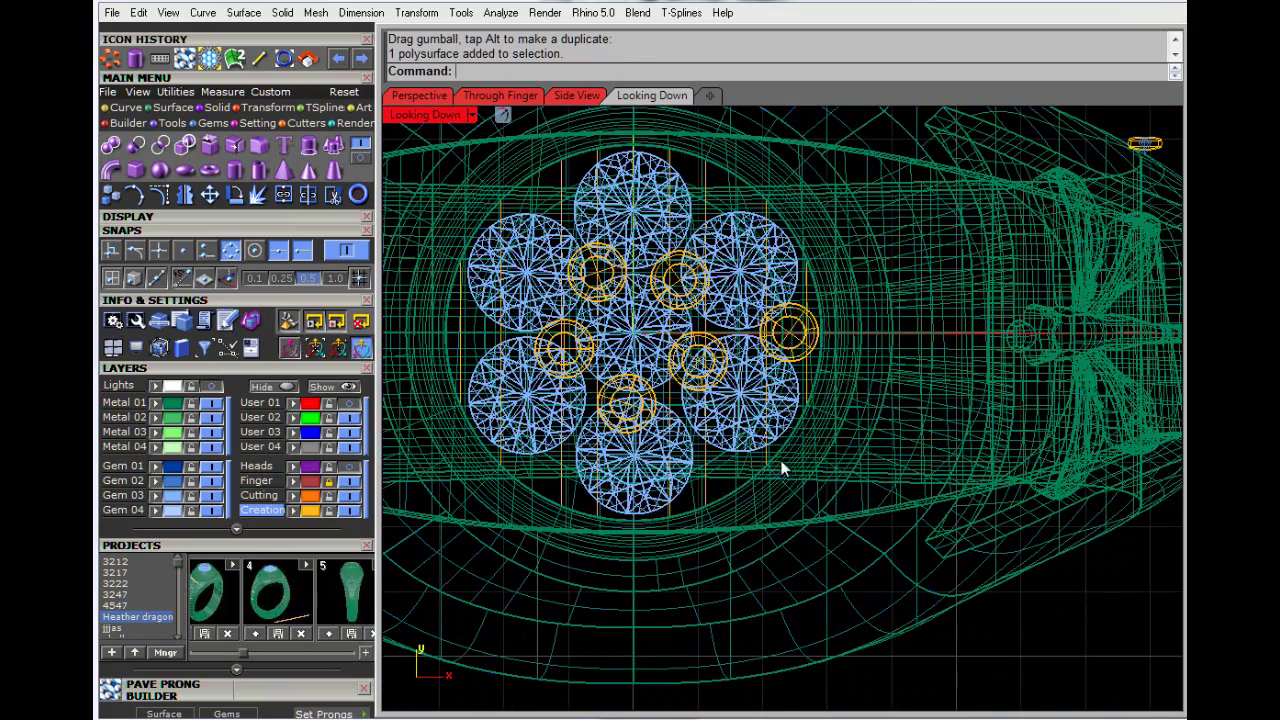
Step: Polar array the outer prong around 0,0,0 in the Looking Down view with 6 items over 360 degrees
click(807, 333)
click(857, 388)
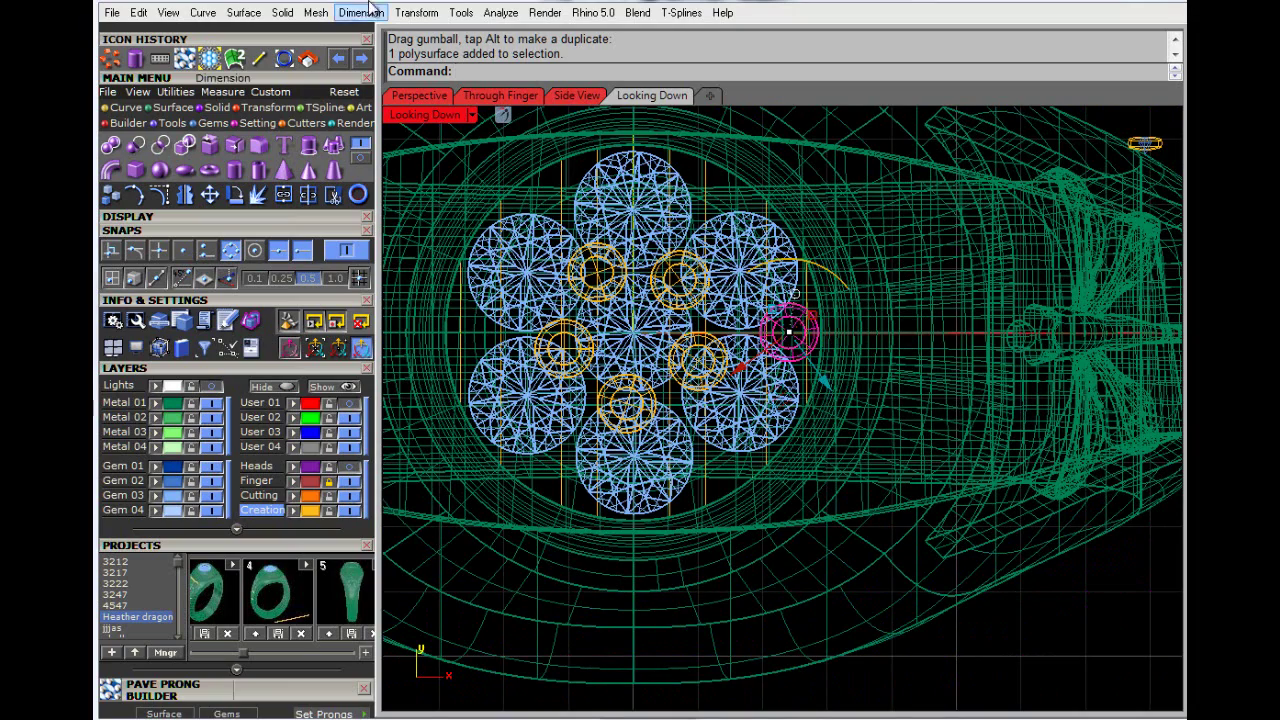
click(416, 12)
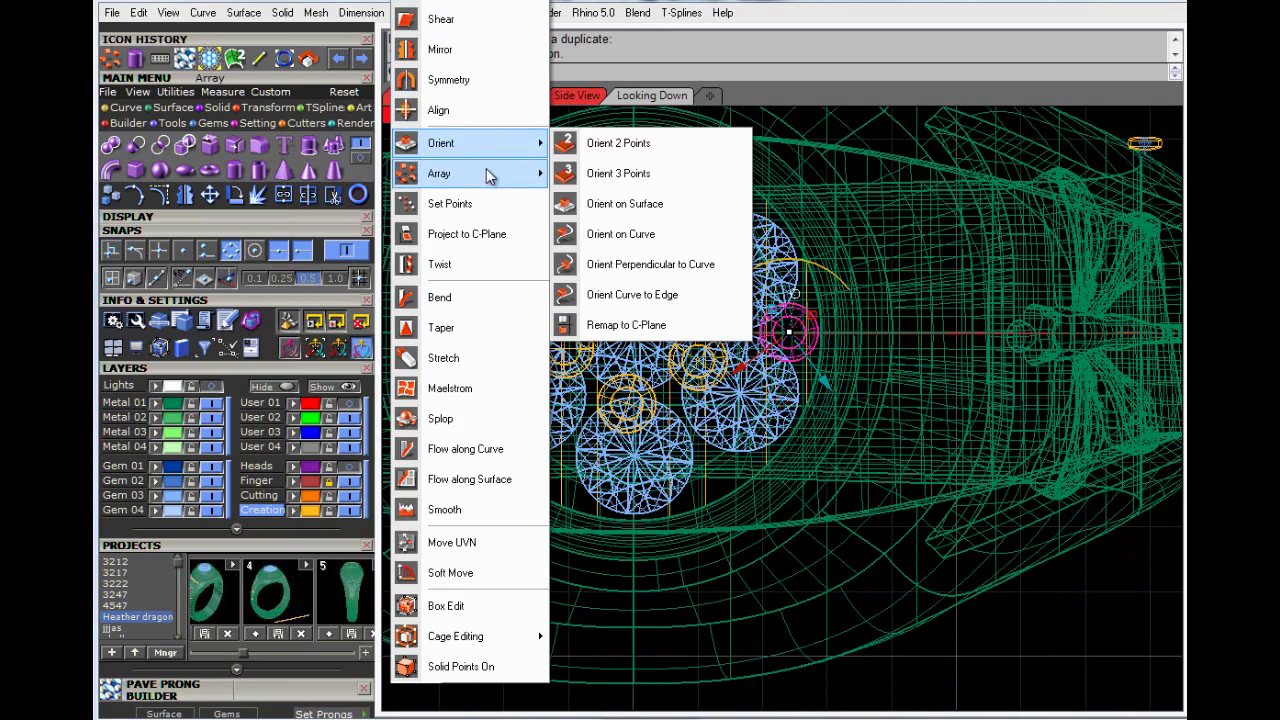
mouse_move(492, 178)
click(620, 210)
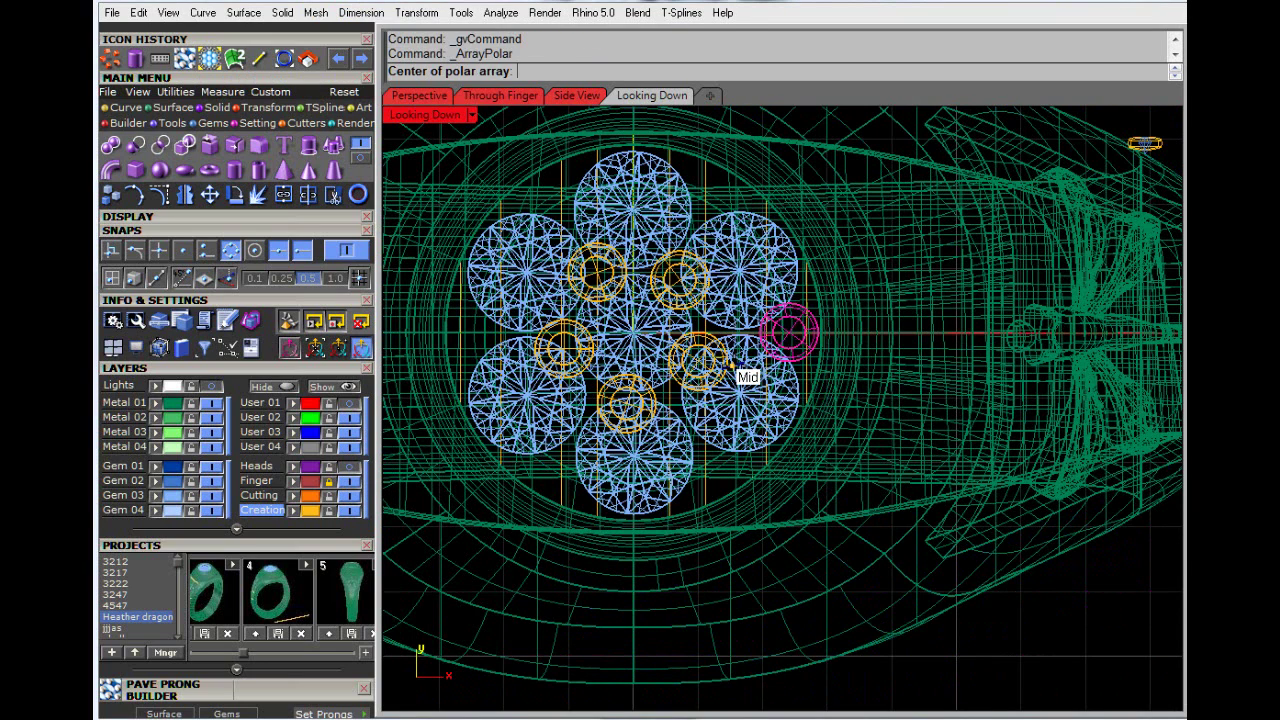
text(0,0,0)
key(Return)
key(Return)
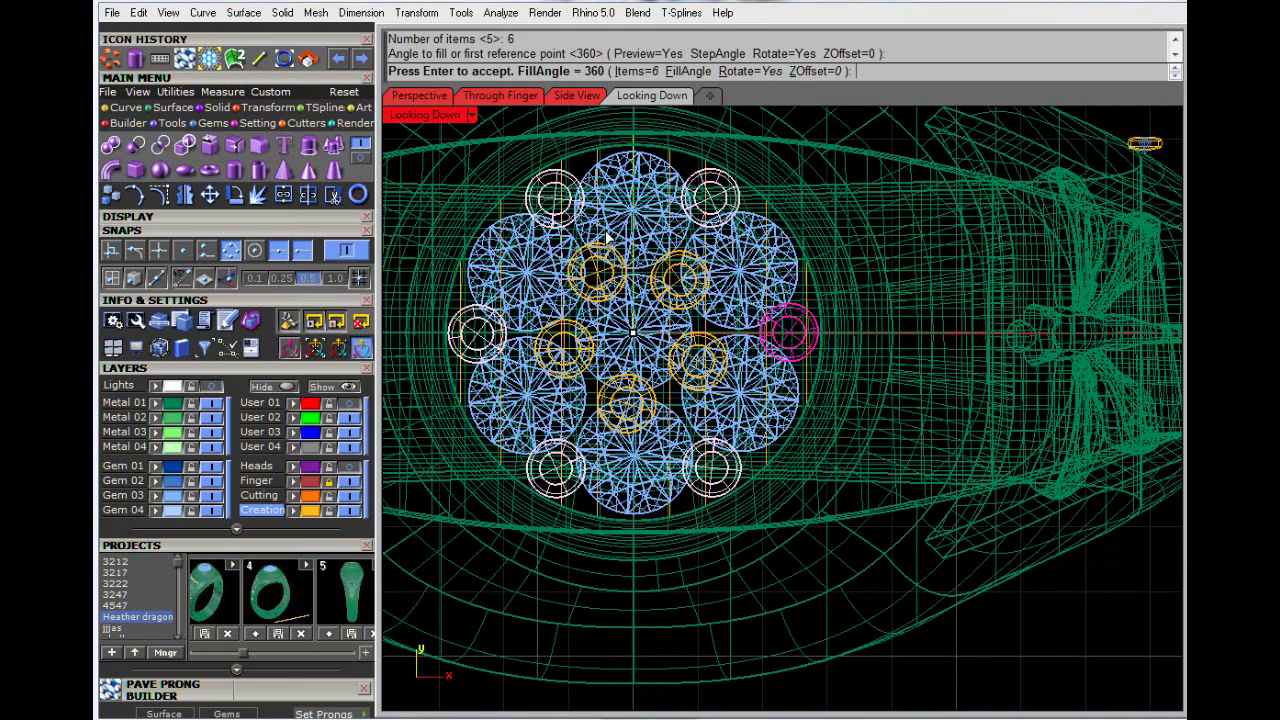
key(Return)
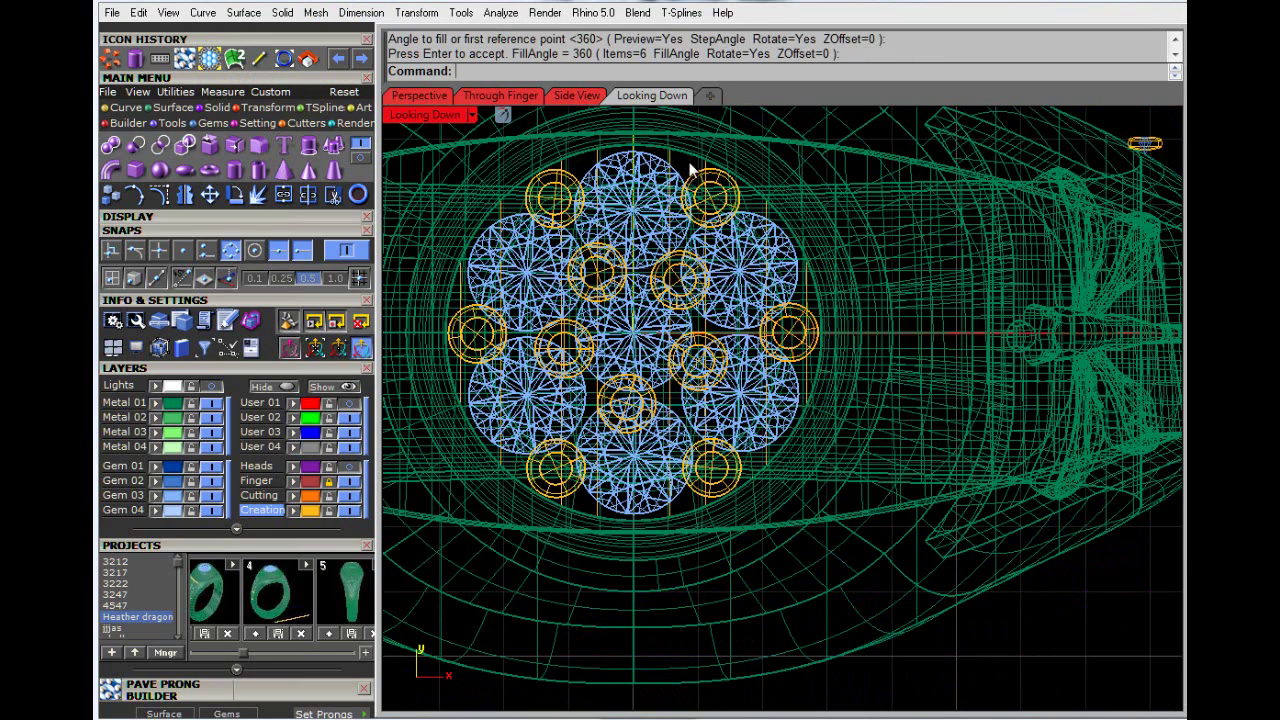
Step: Examine the inner and outer prongs around the seven gems in the Perspective view from several angles
double_click(400, 117)
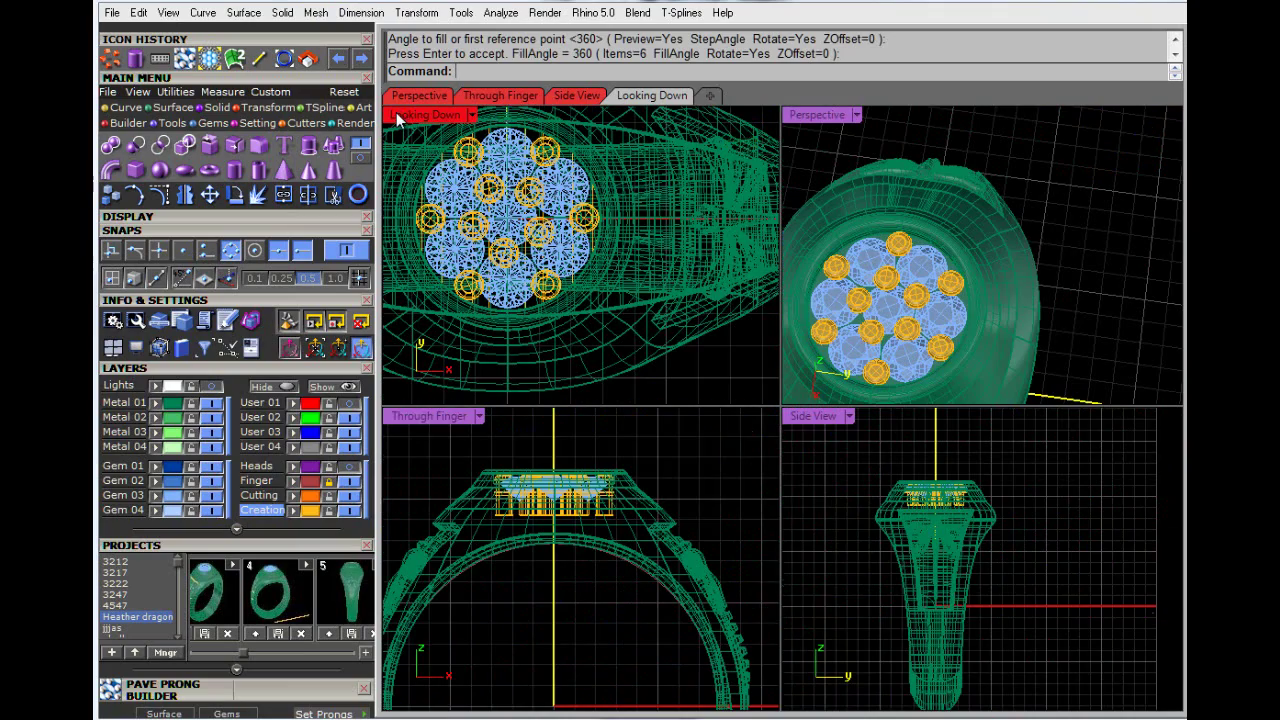
double_click(818, 116)
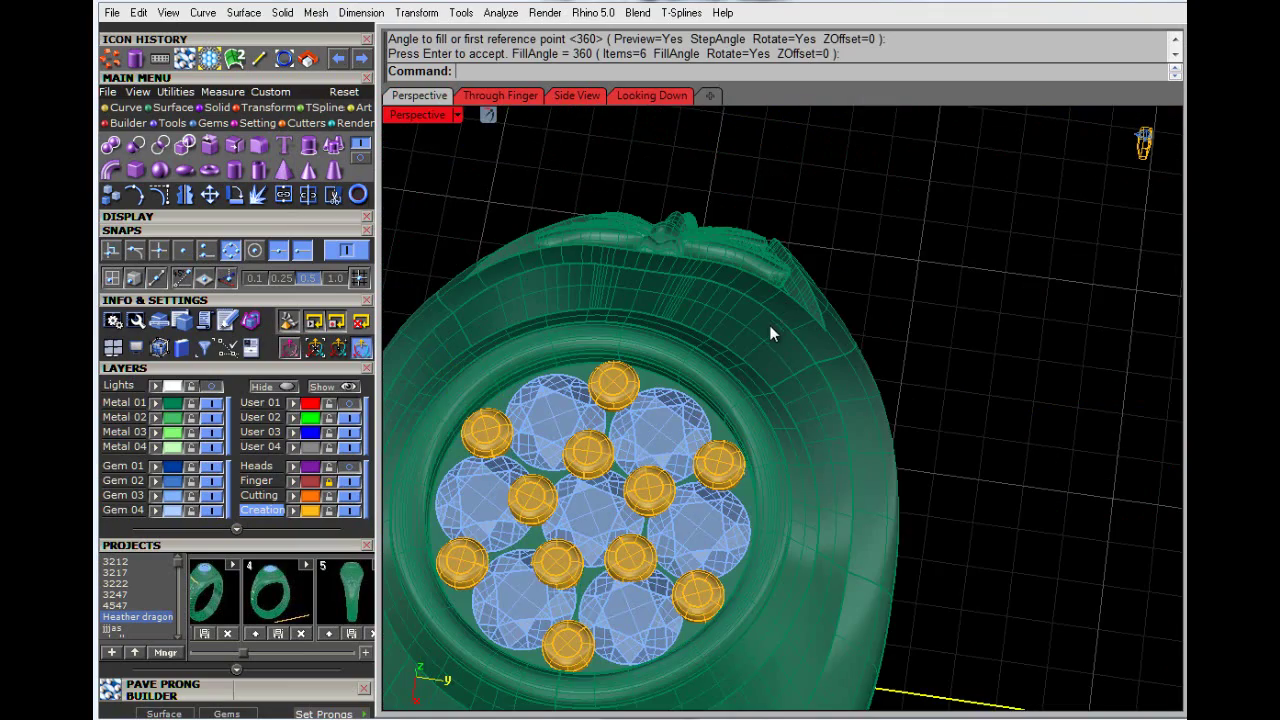
right_drag(769, 325, 617, 467)
scroll(617, 452, down, 4)
scroll(612, 563, up, 8)
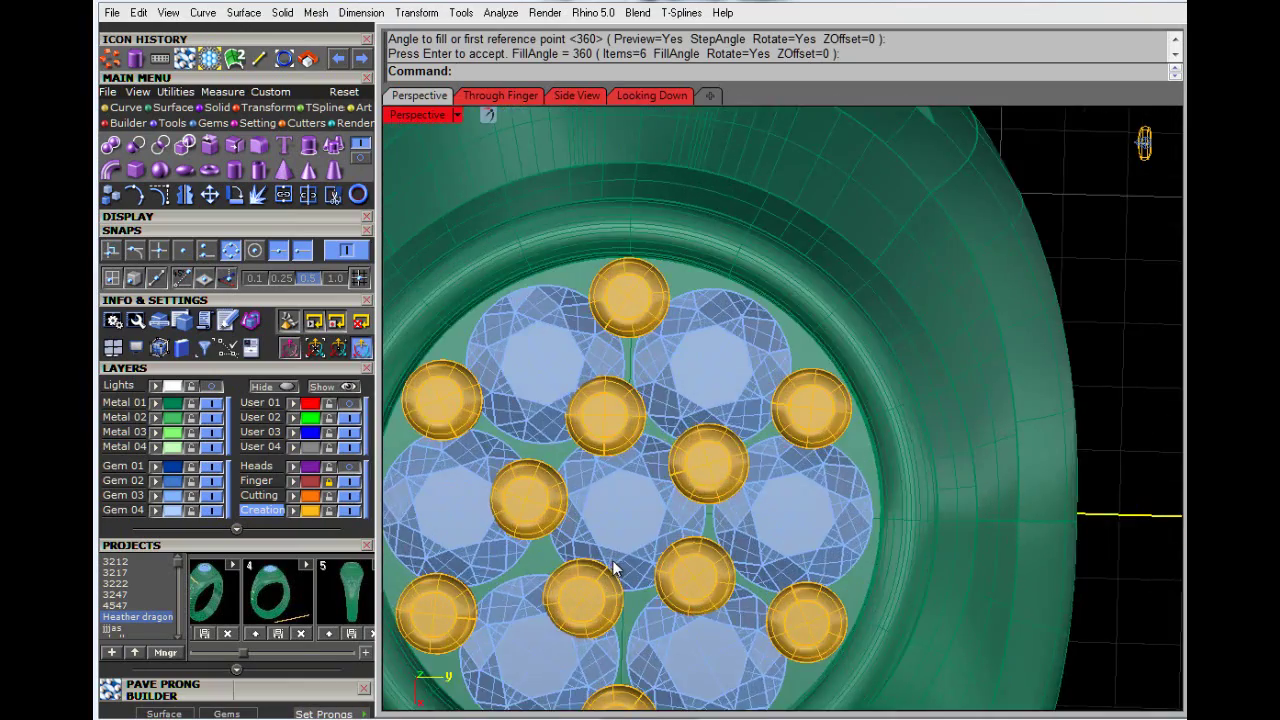
right_drag(614, 566, 703, 490)
scroll(640, 464, down, 6)
right_drag(652, 388, 734, 379)
scroll(668, 513, up, 5)
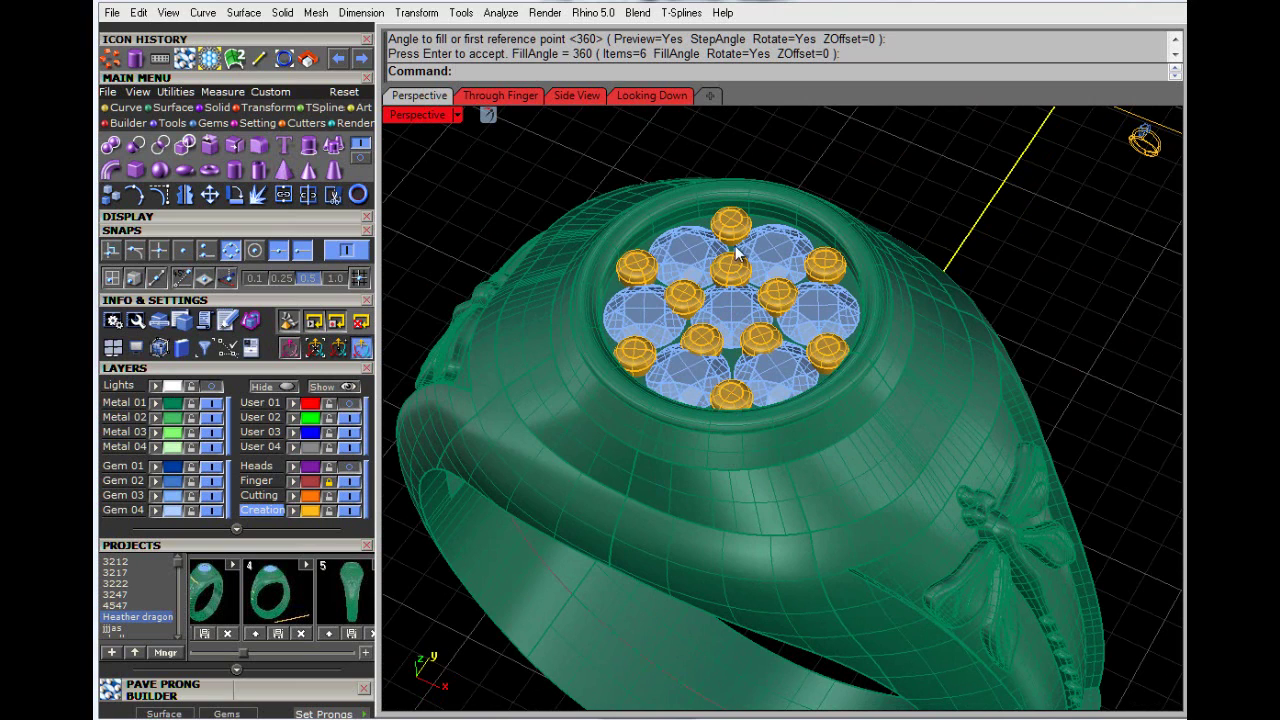
Step: Start the Gem Cutter builder and load all seven pavé gems into it
key(Return)
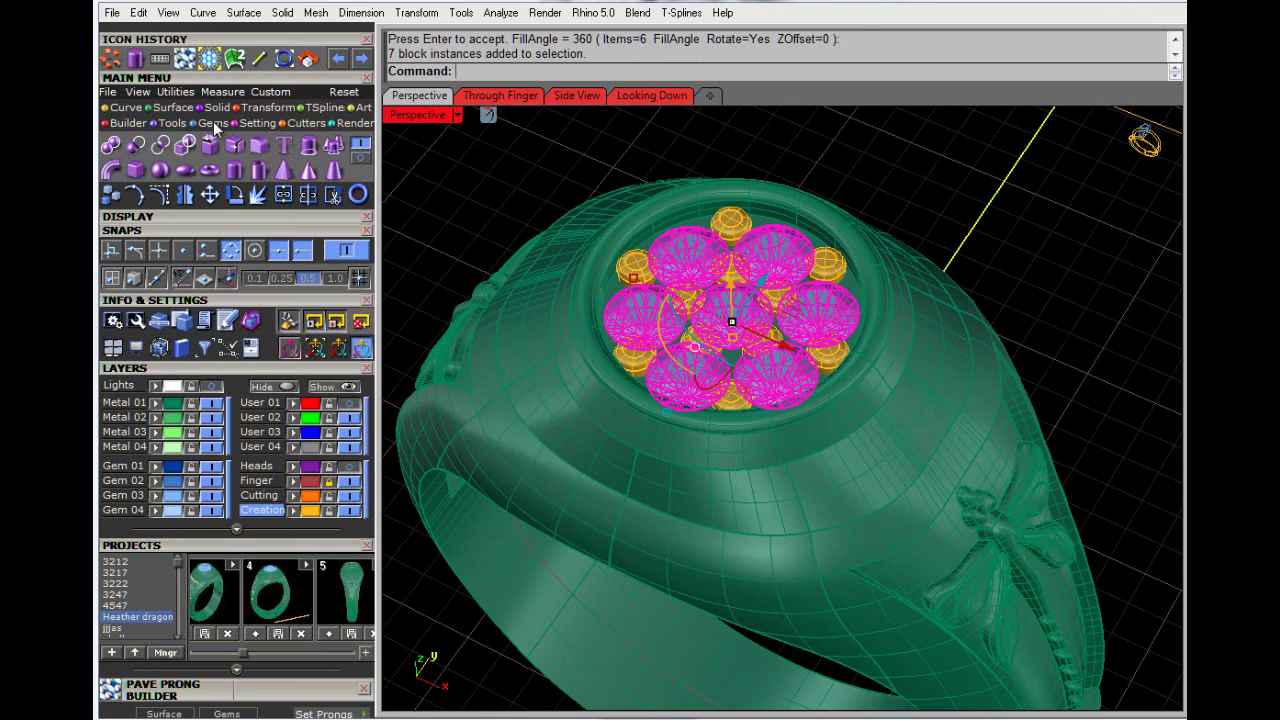
click(305, 123)
click(110, 146)
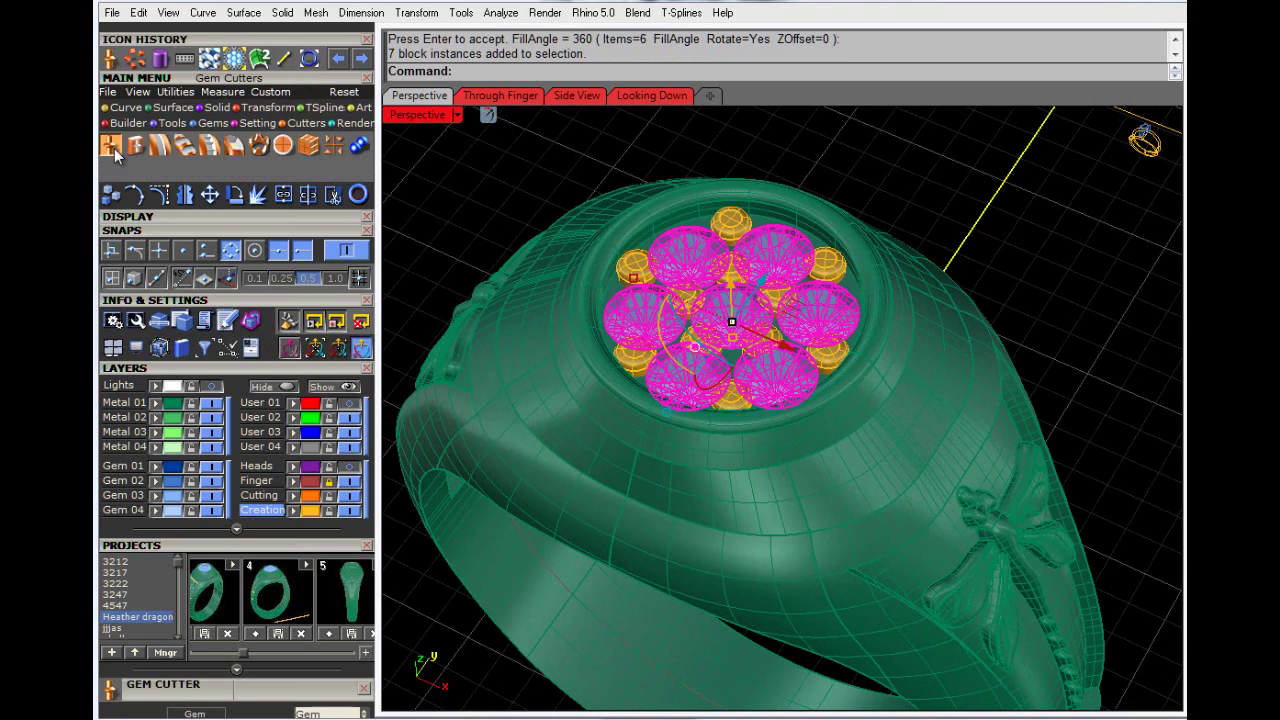
drag(268, 698, 277, 436)
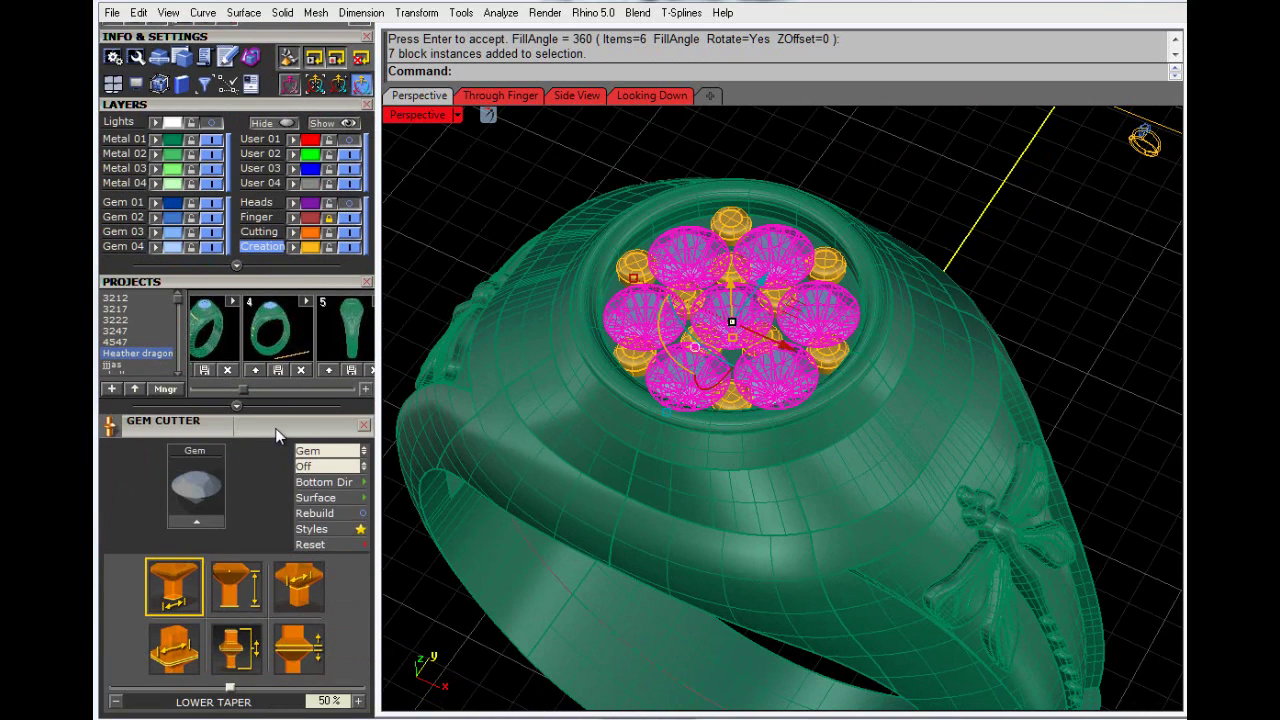
click(197, 522)
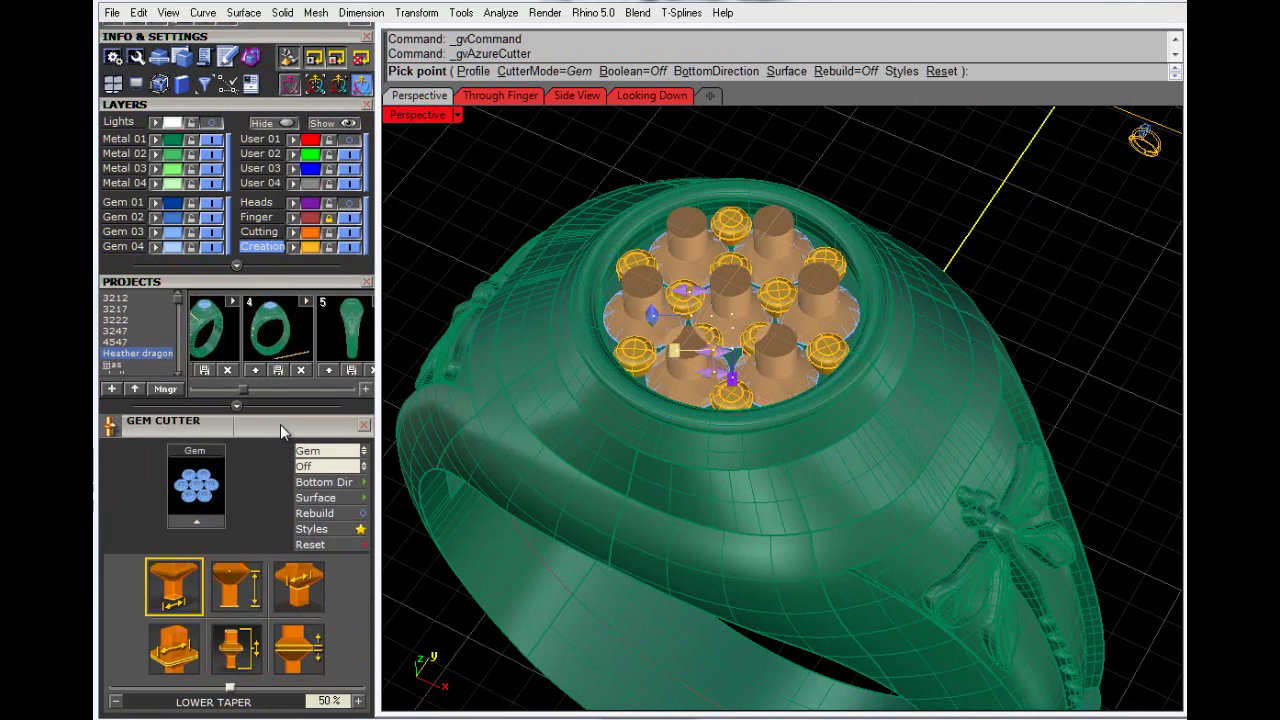
Step: Apply the cutter style with a wide straight upper cylinder and a narrower lower shaft, giving a 75% lower taper
drag(280, 430, 285, 226)
click(312, 326)
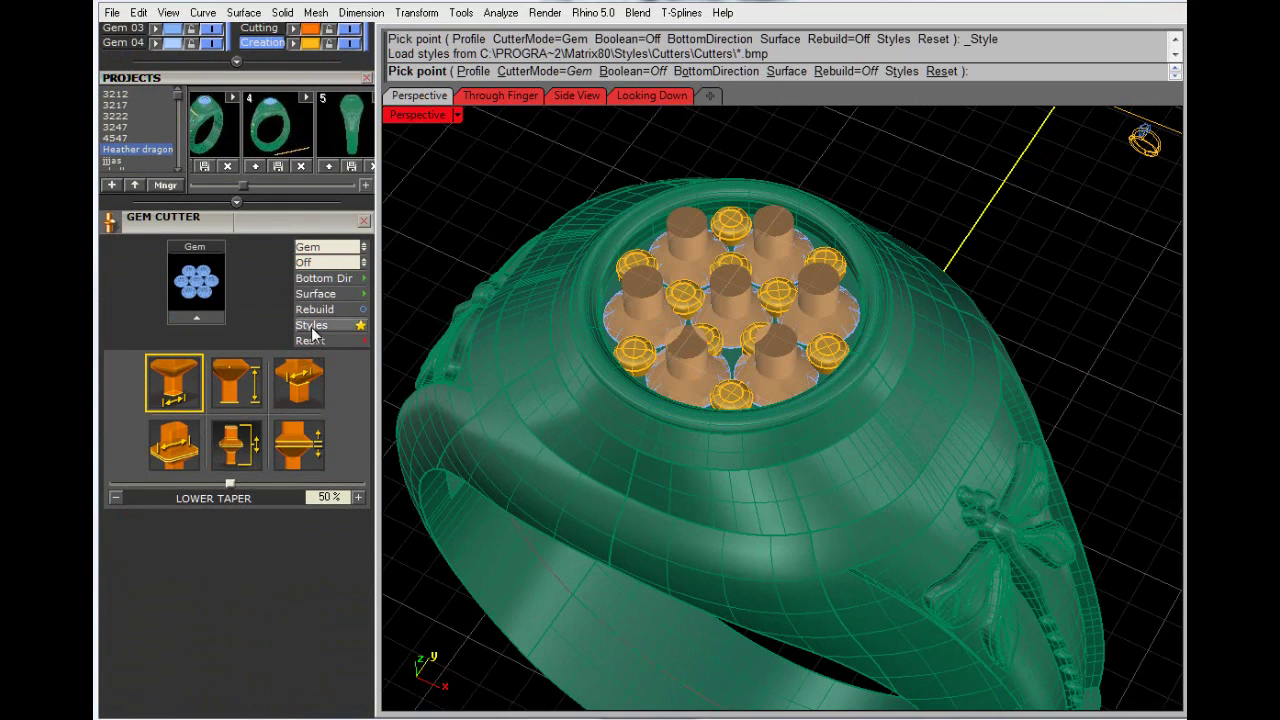
click(453, 310)
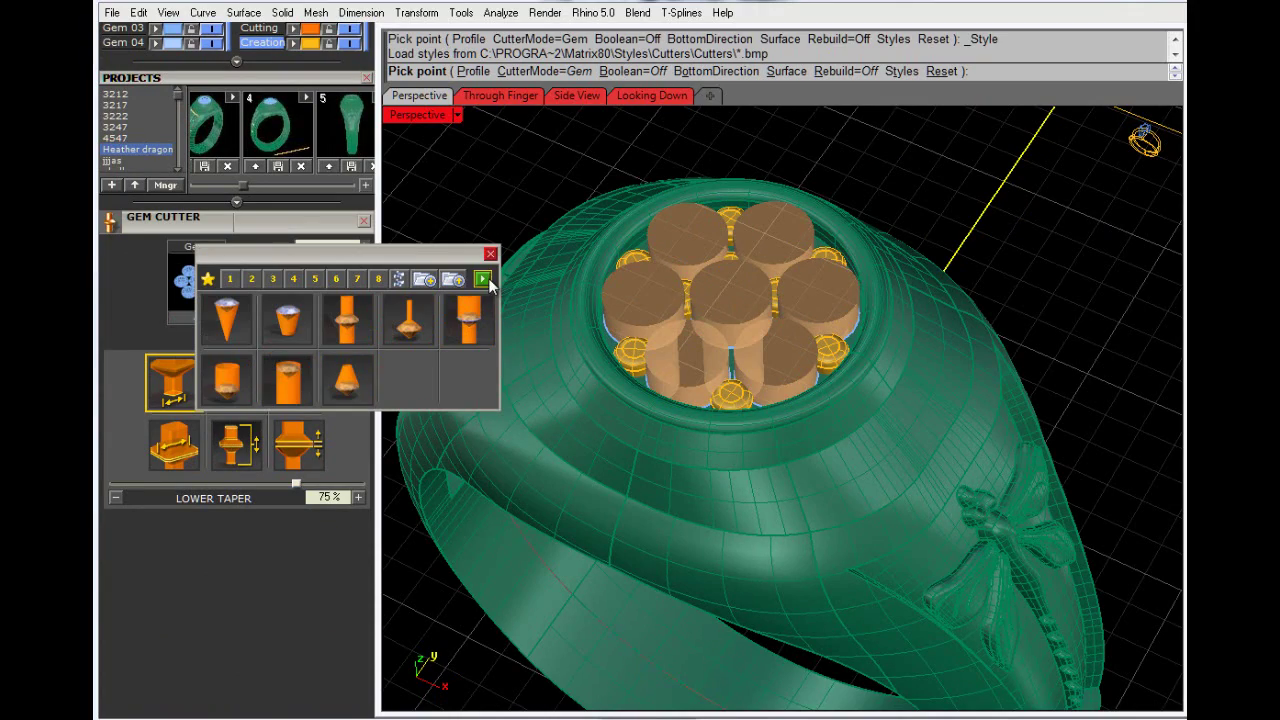
click(483, 279)
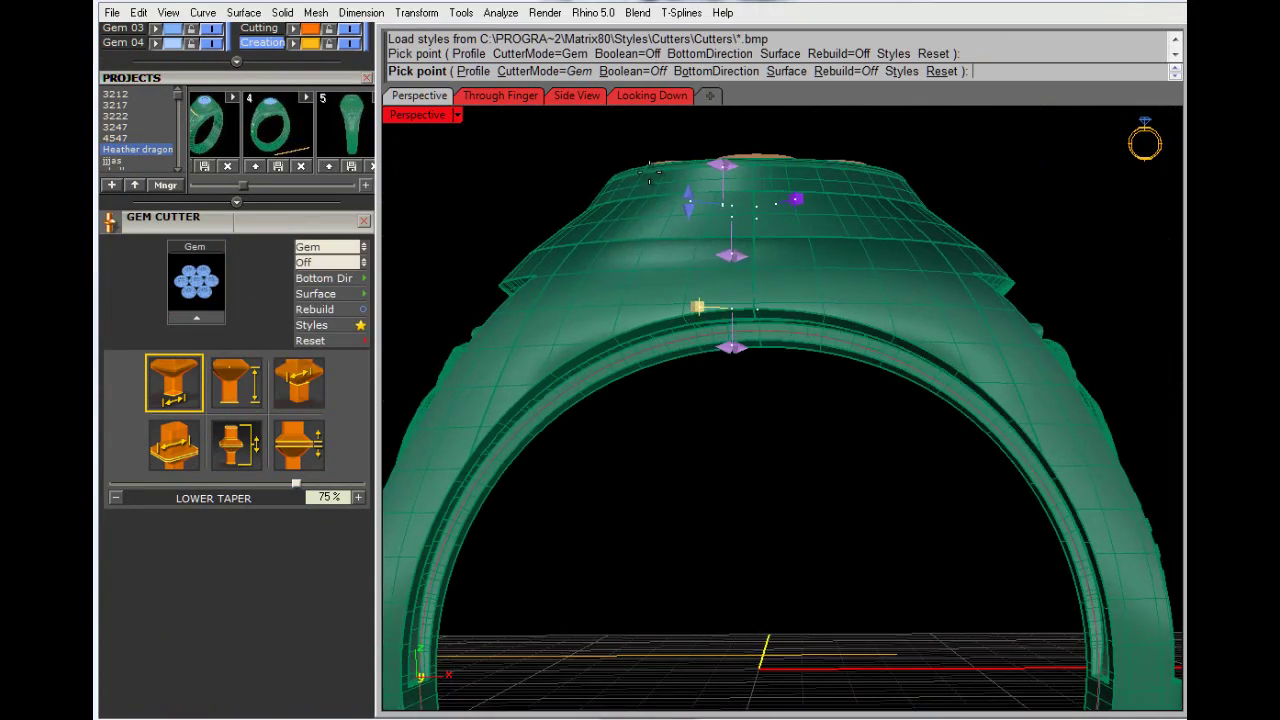
Step: Extend the gem cutters down through the ring by setting the lower depth to -407%
click(226, 455)
click(190, 452)
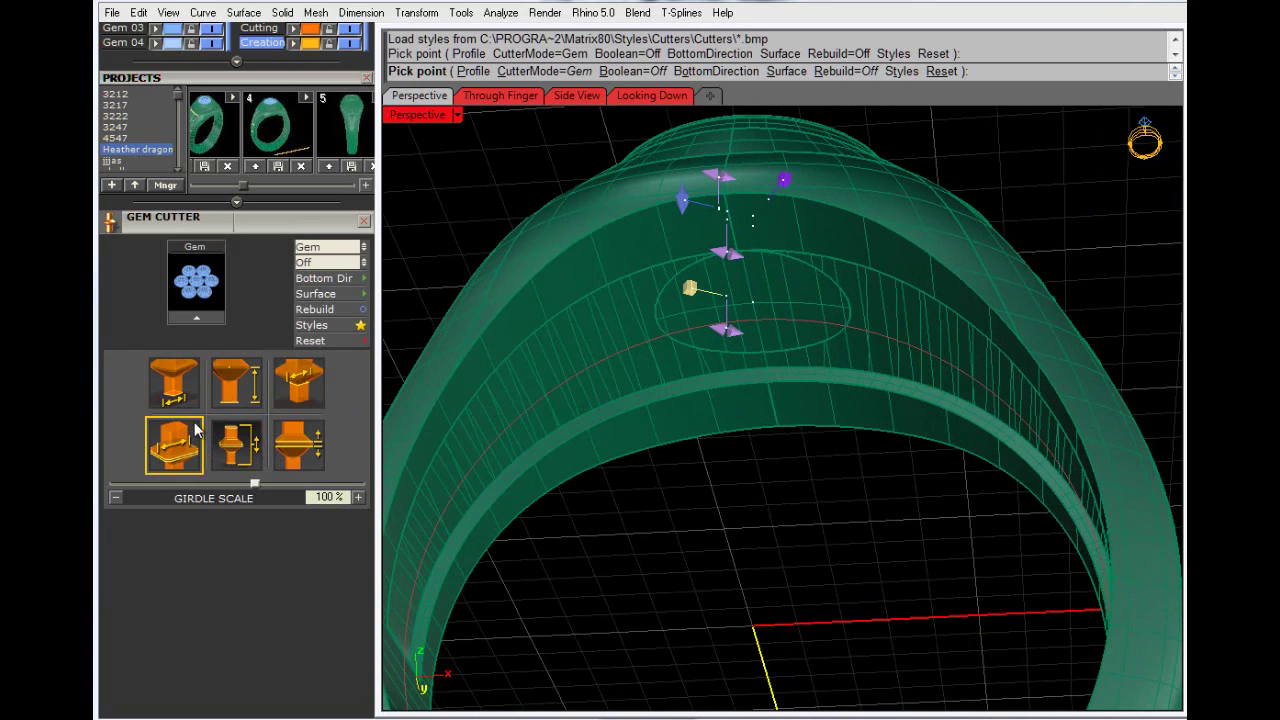
click(192, 390)
click(234, 390)
drag(242, 482, 159, 479)
right_drag(606, 510, 629, 692)
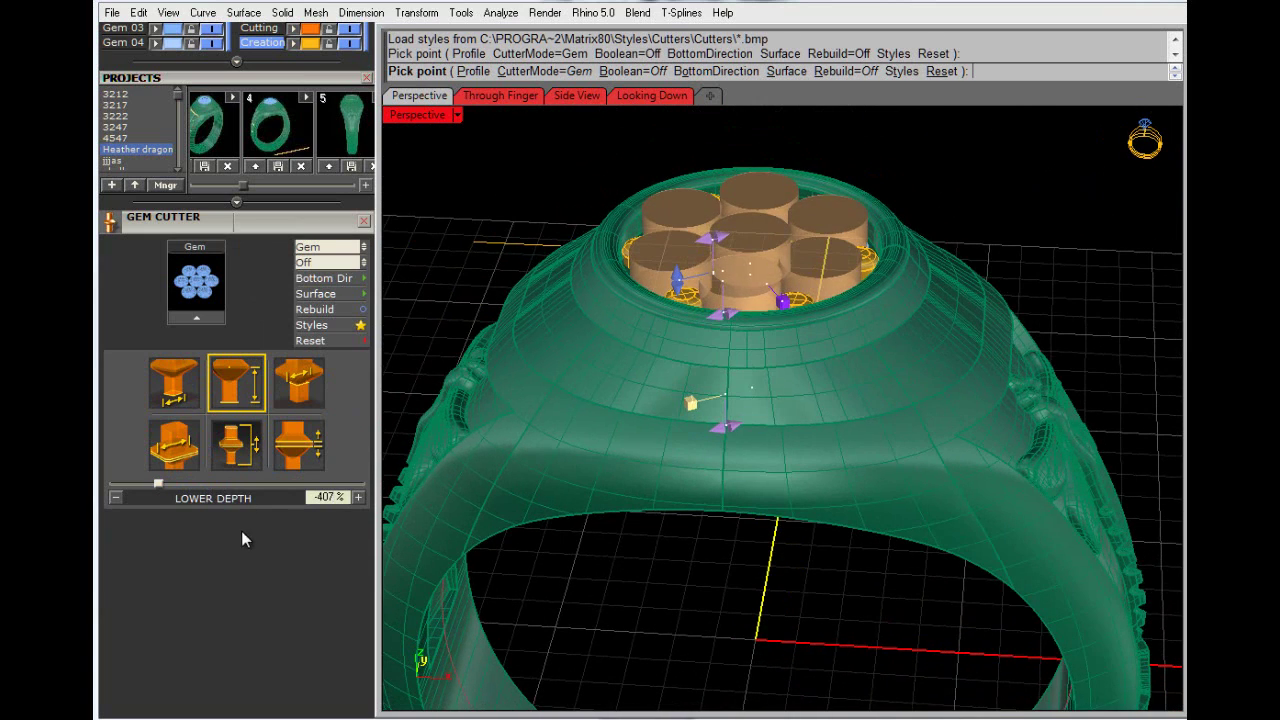
Step: Reduce the cutters' girdle scale to 90% and finish the gem cutters
click(163, 466)
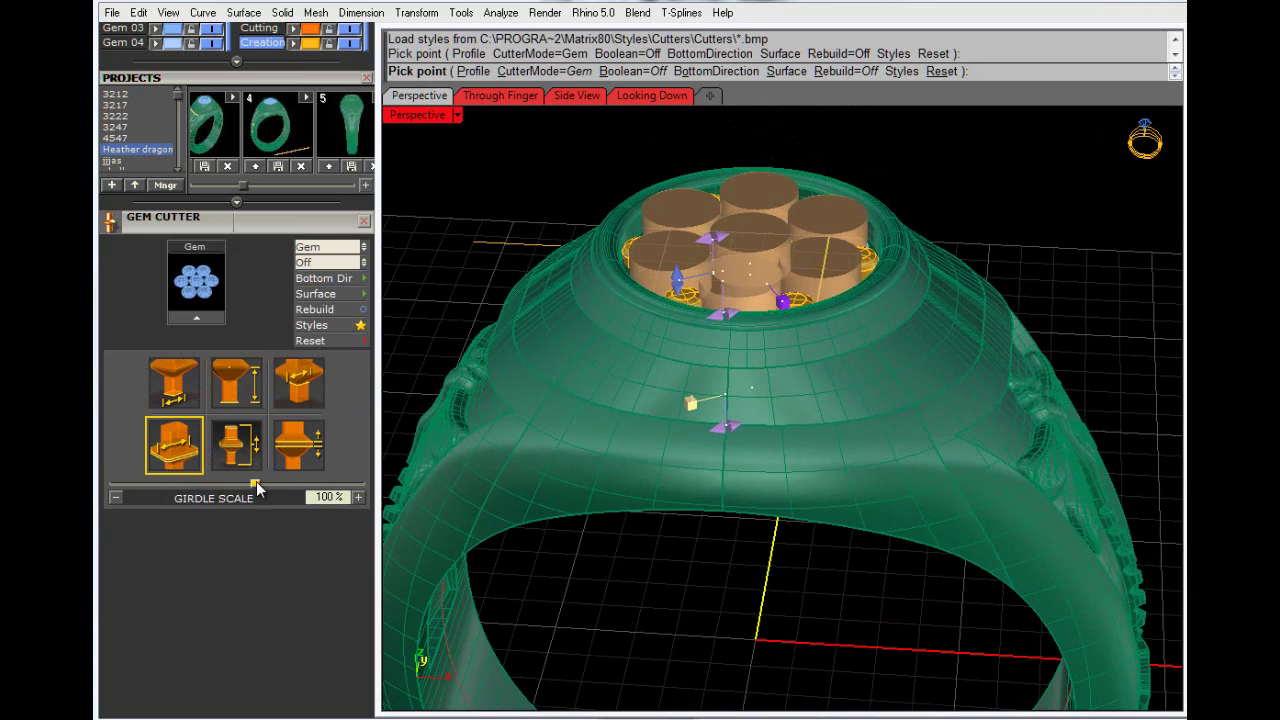
drag(257, 486, 216, 490)
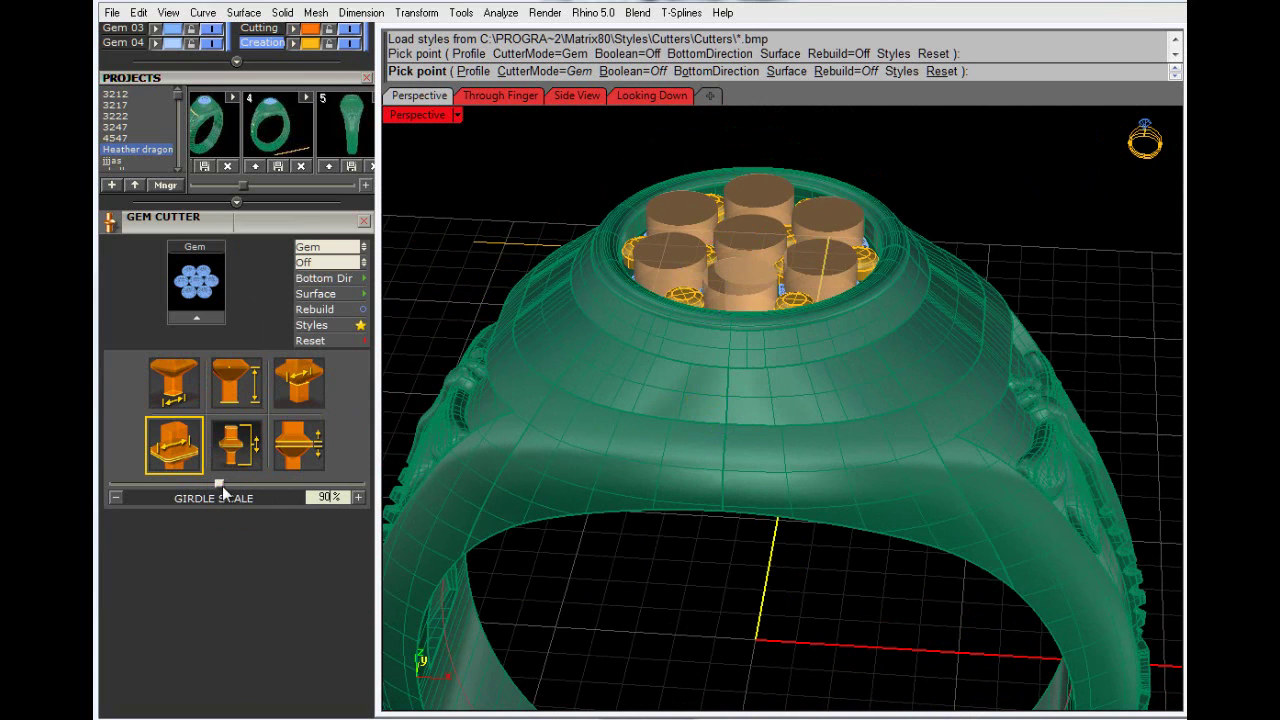
right_click(703, 603)
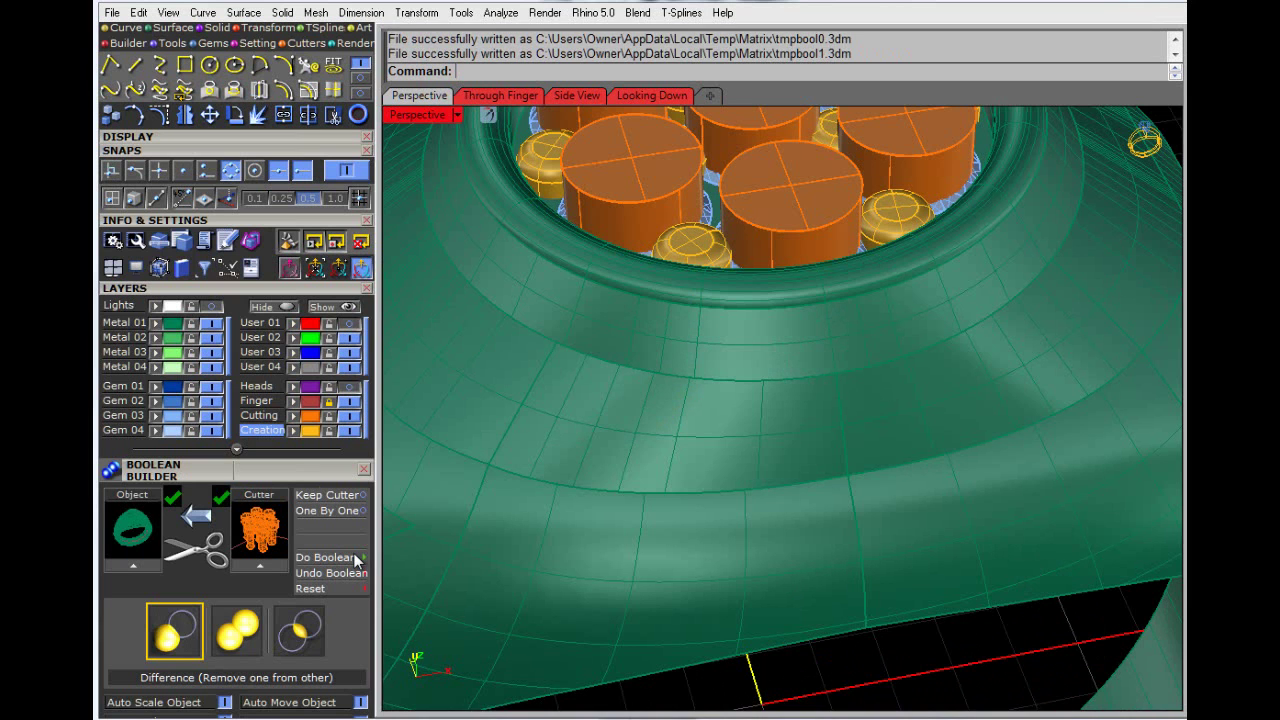
Step: Boolean-subtract the gem cutters from the ring and turn off the Cutting and Gem 03 layers to expose the seats
click(357, 561)
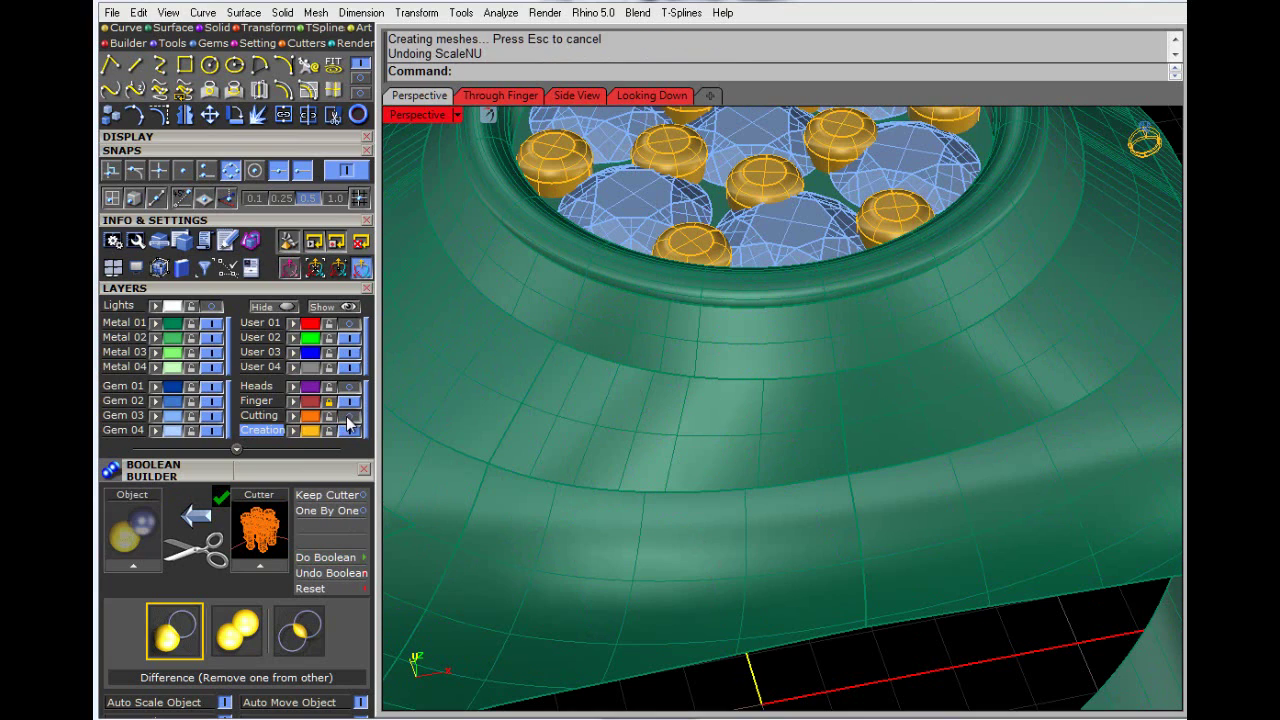
right_drag(745, 548, 740, 360)
click(738, 362)
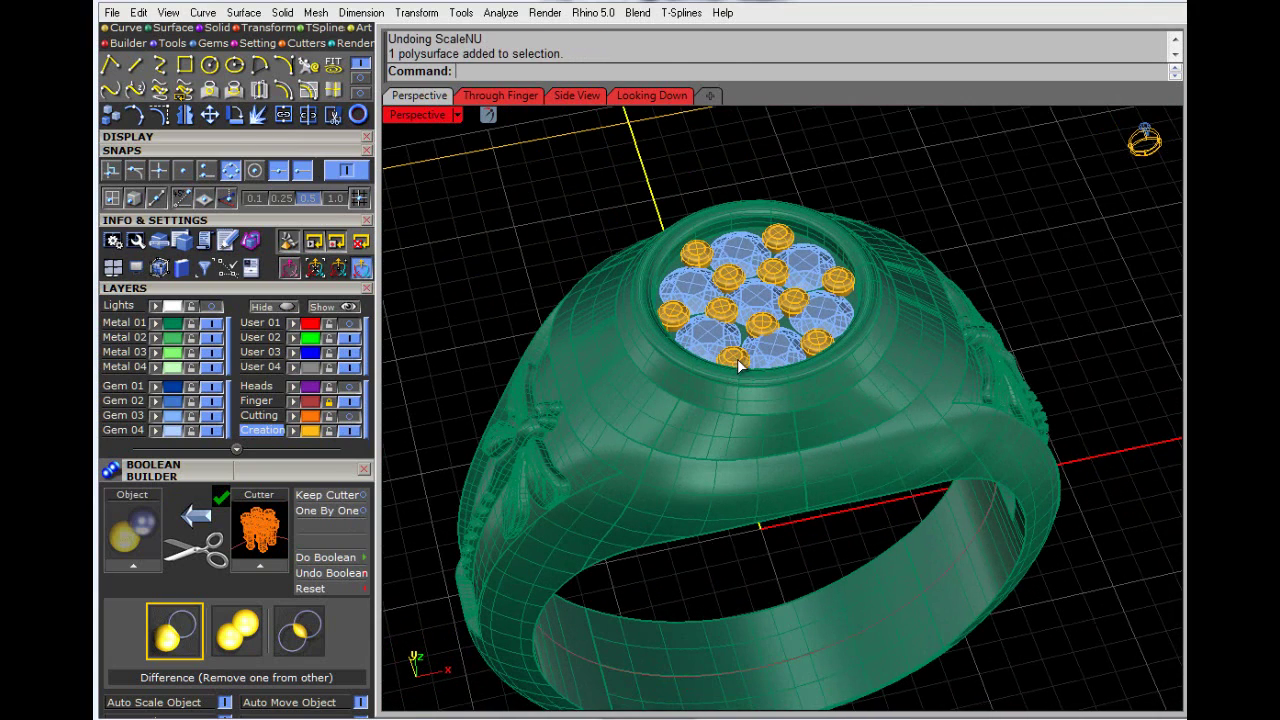
click(574, 237)
click(213, 416)
scroll(688, 281, down, 5)
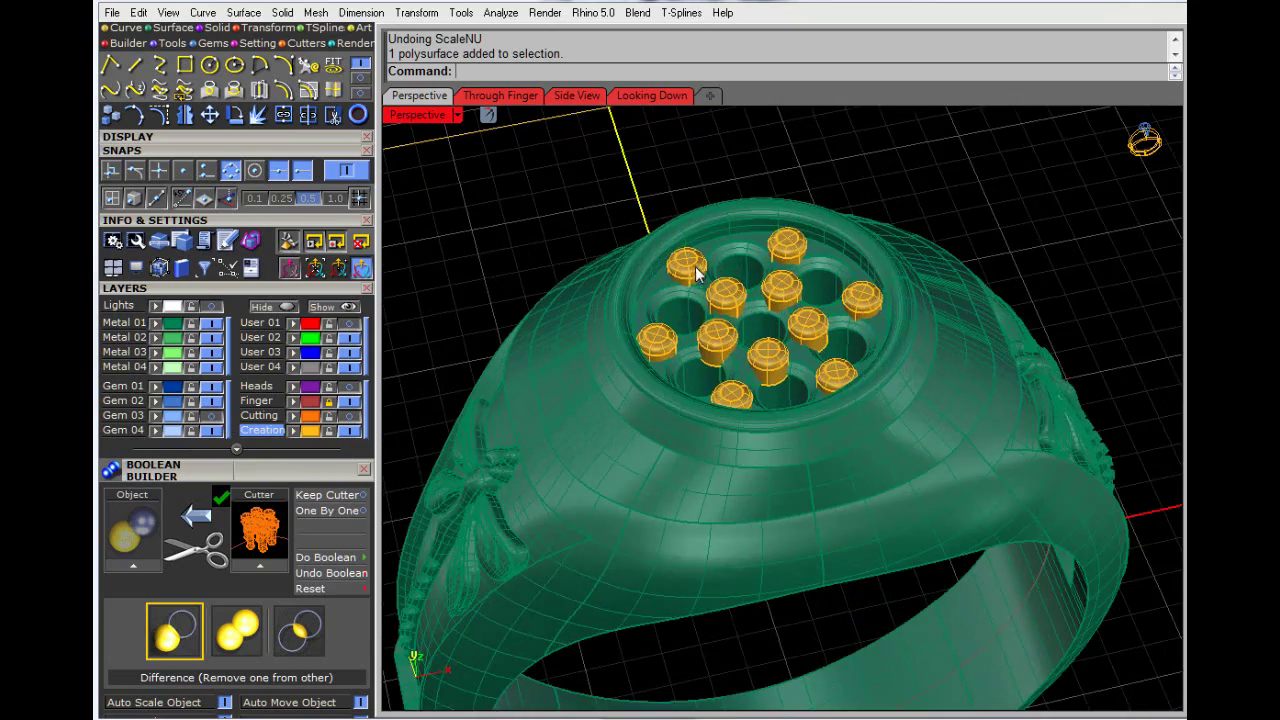
scroll(745, 322, up, 3)
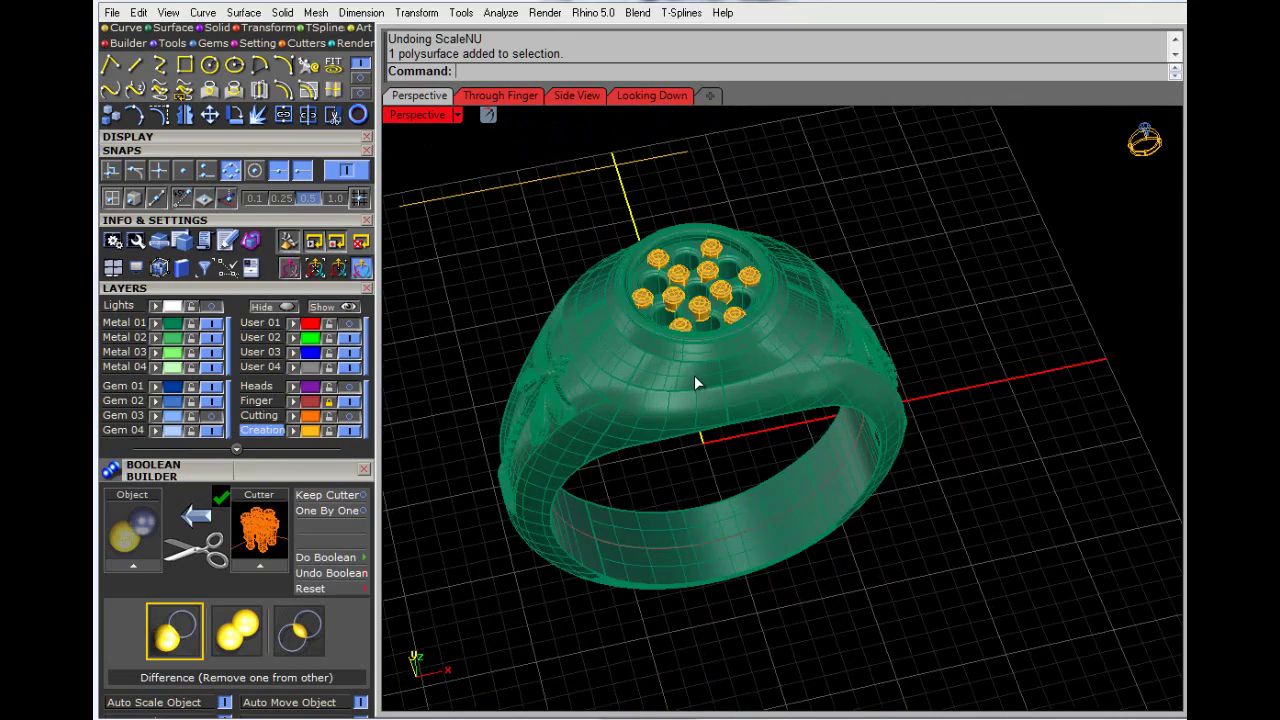
Step: Boolean-union the ring with all the prongs on the Creation layer
click(700, 385)
click(238, 640)
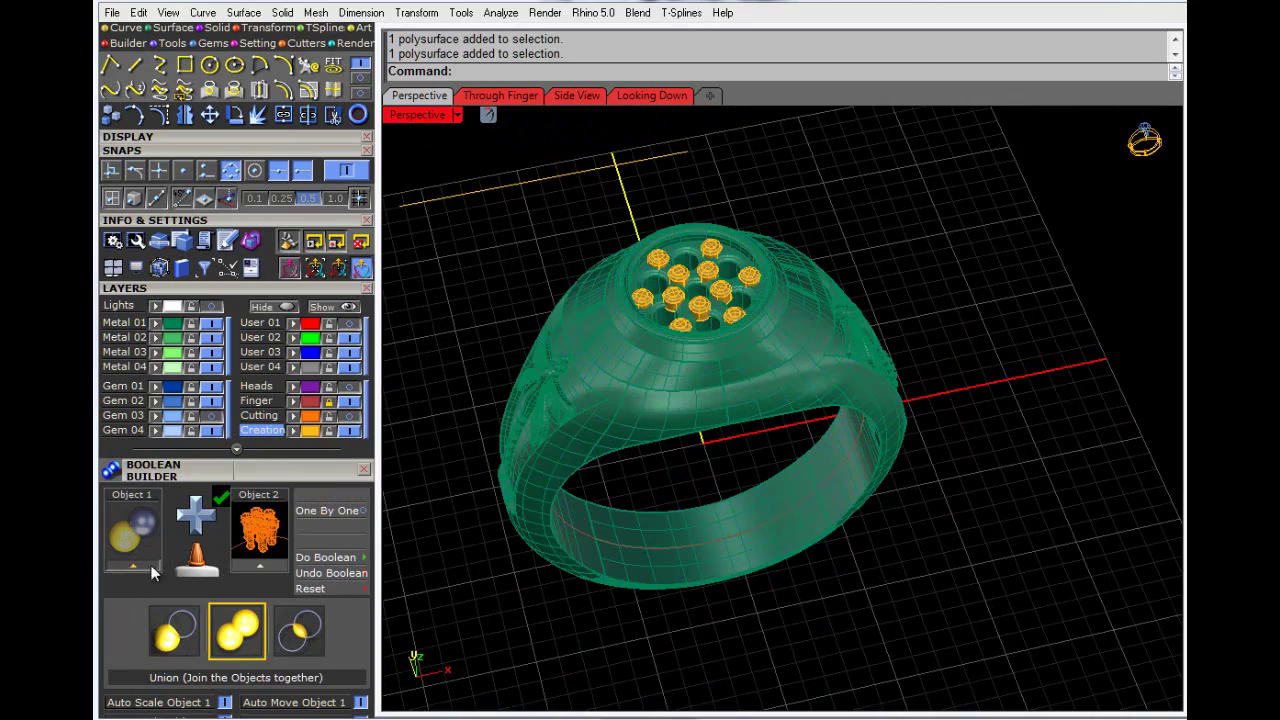
click(313, 434)
click(260, 566)
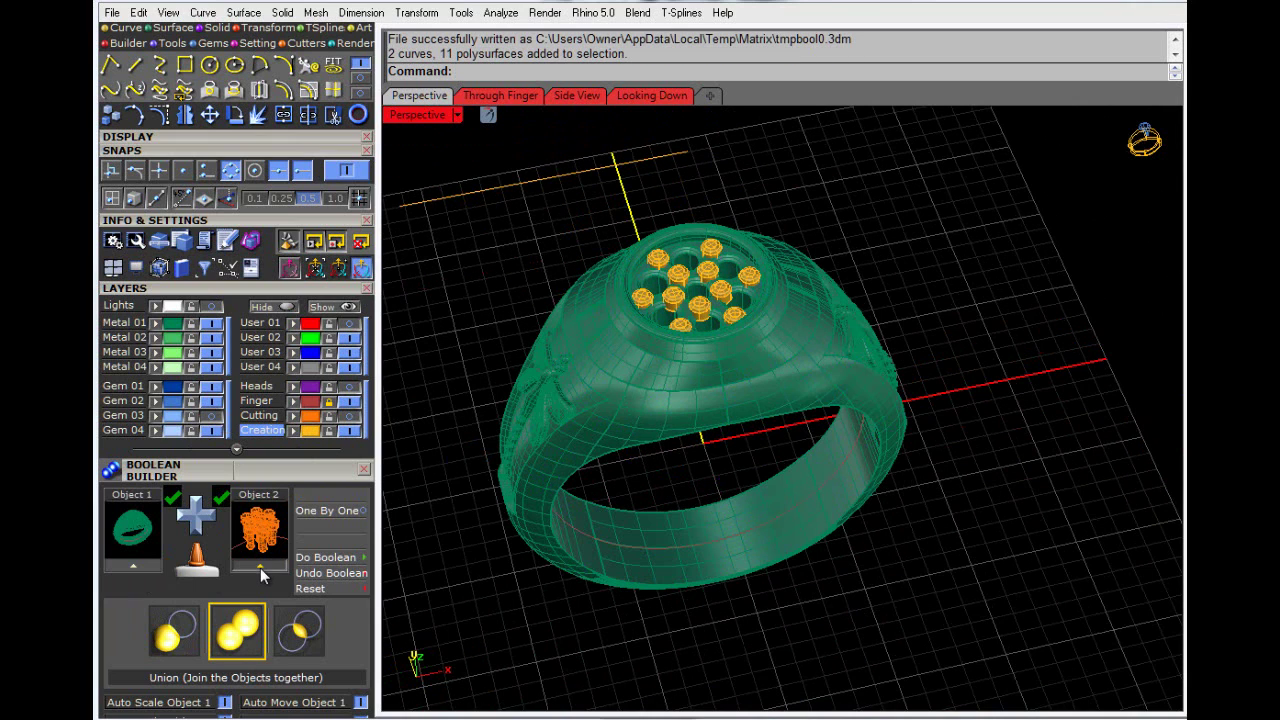
click(313, 557)
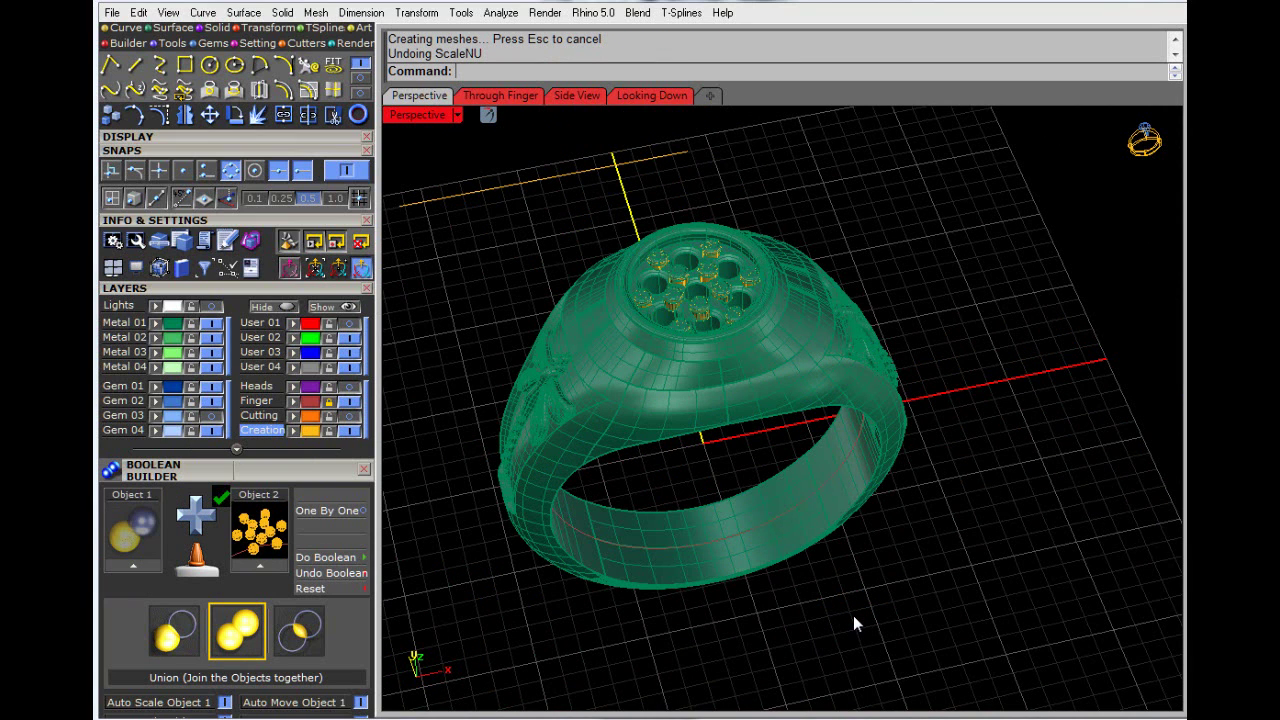
Step: Delete the original prongs and the two curves on the Creation layer
scroll(679, 320, up, 4)
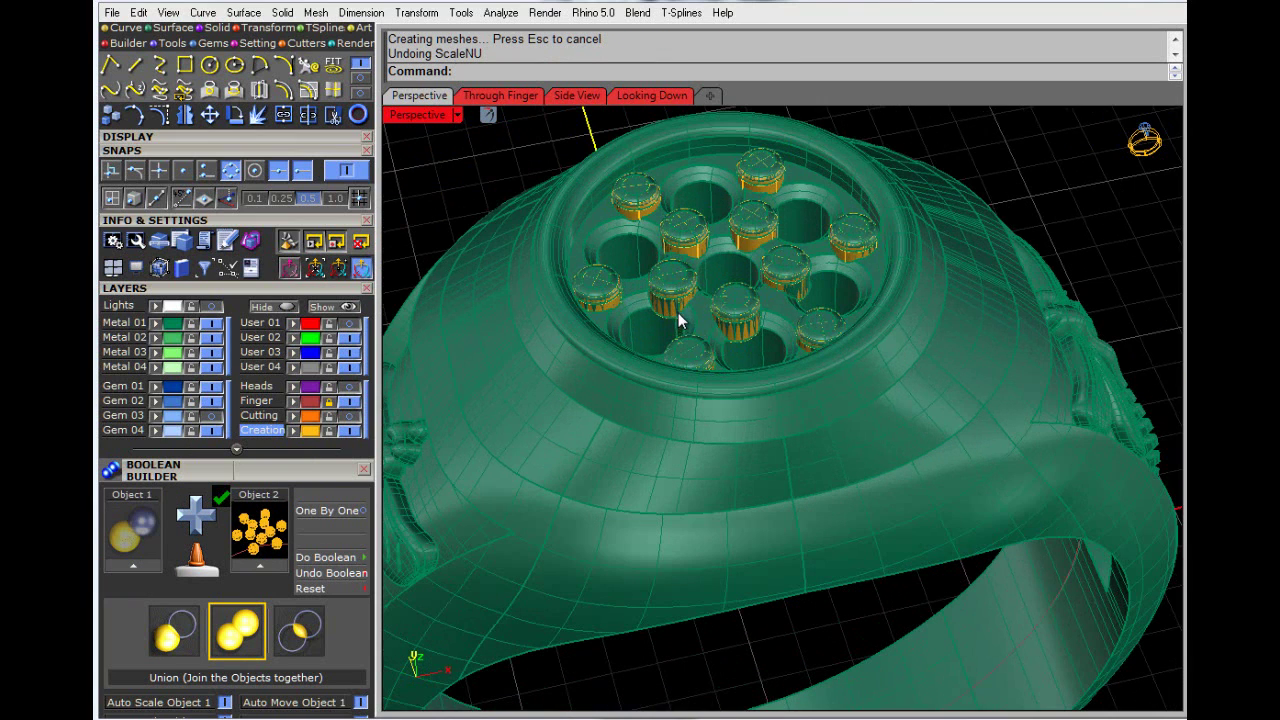
click(316, 432)
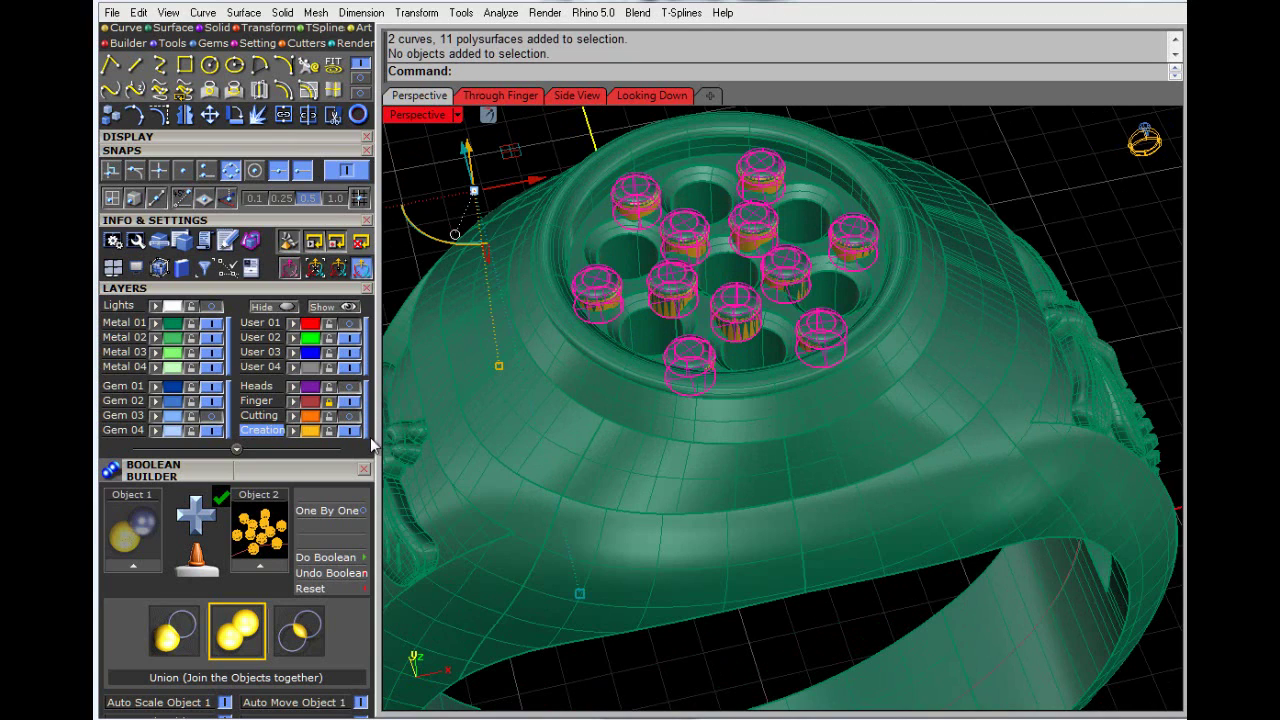
key(Delete)
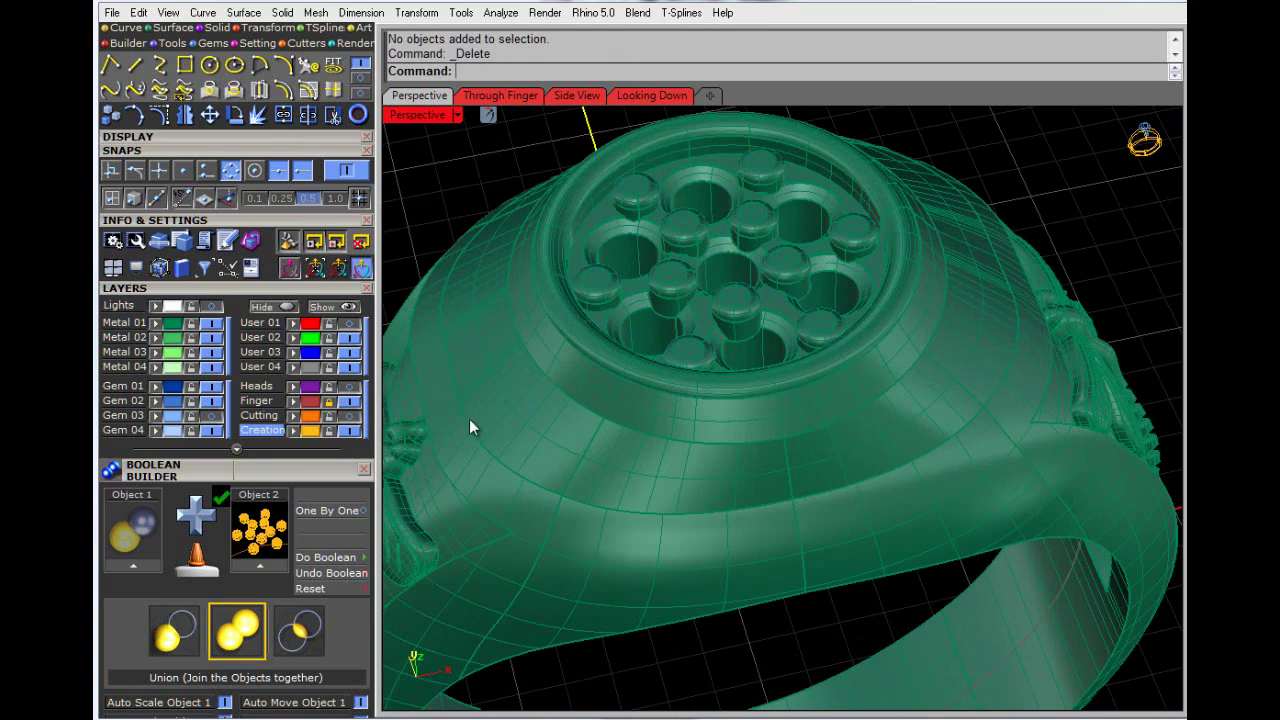
Step: Start the Ring Resizer and load the finished ring as its model, working in the Through Finger view
right_drag(713, 381, 420, 130)
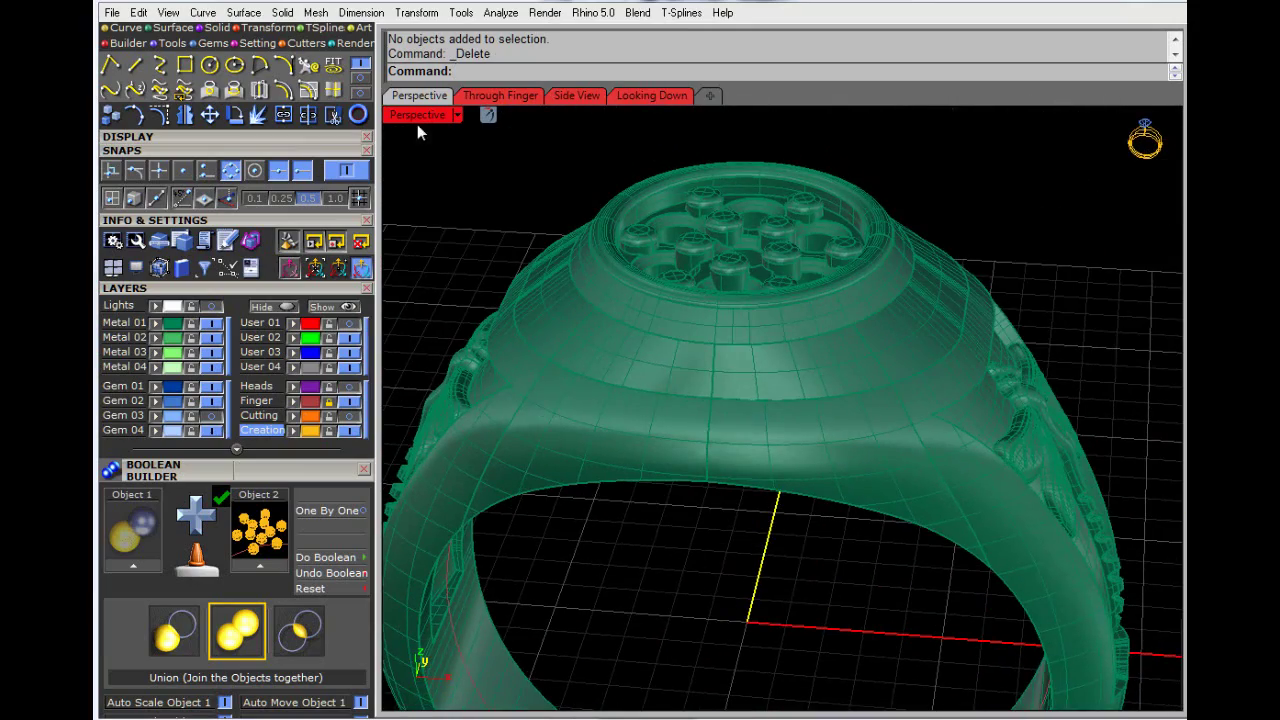
double_click(420, 115)
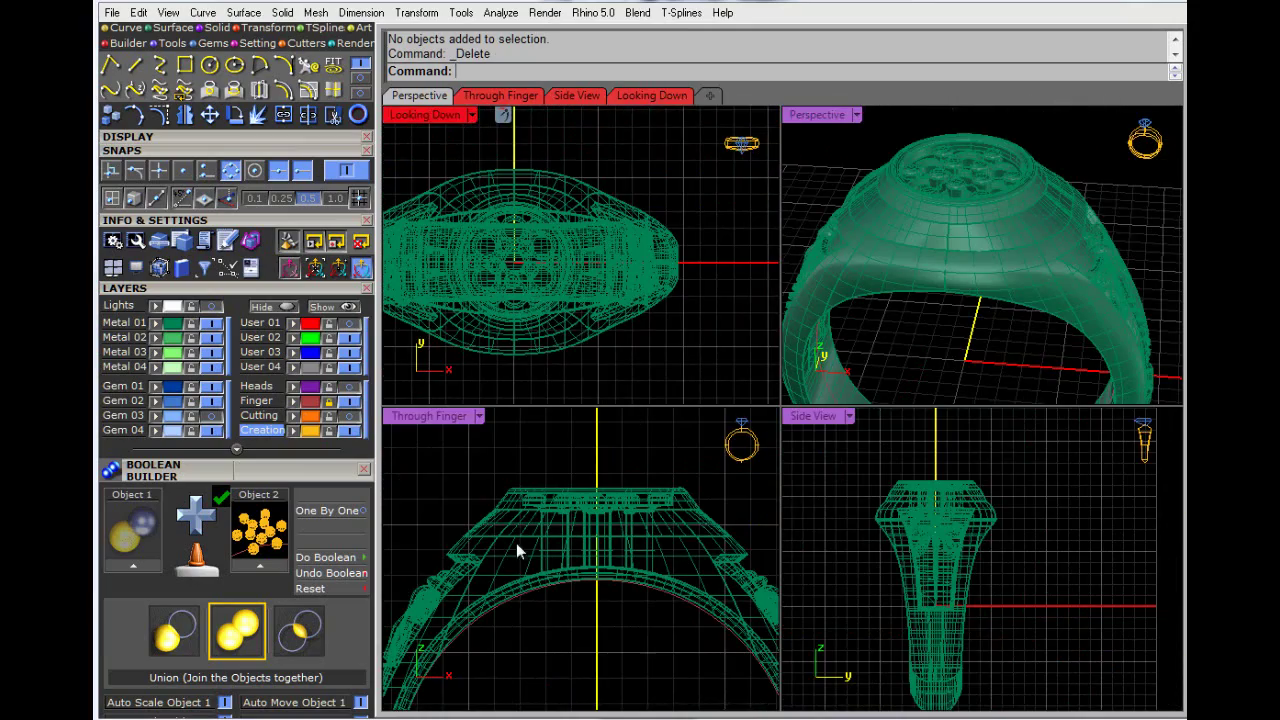
double_click(408, 418)
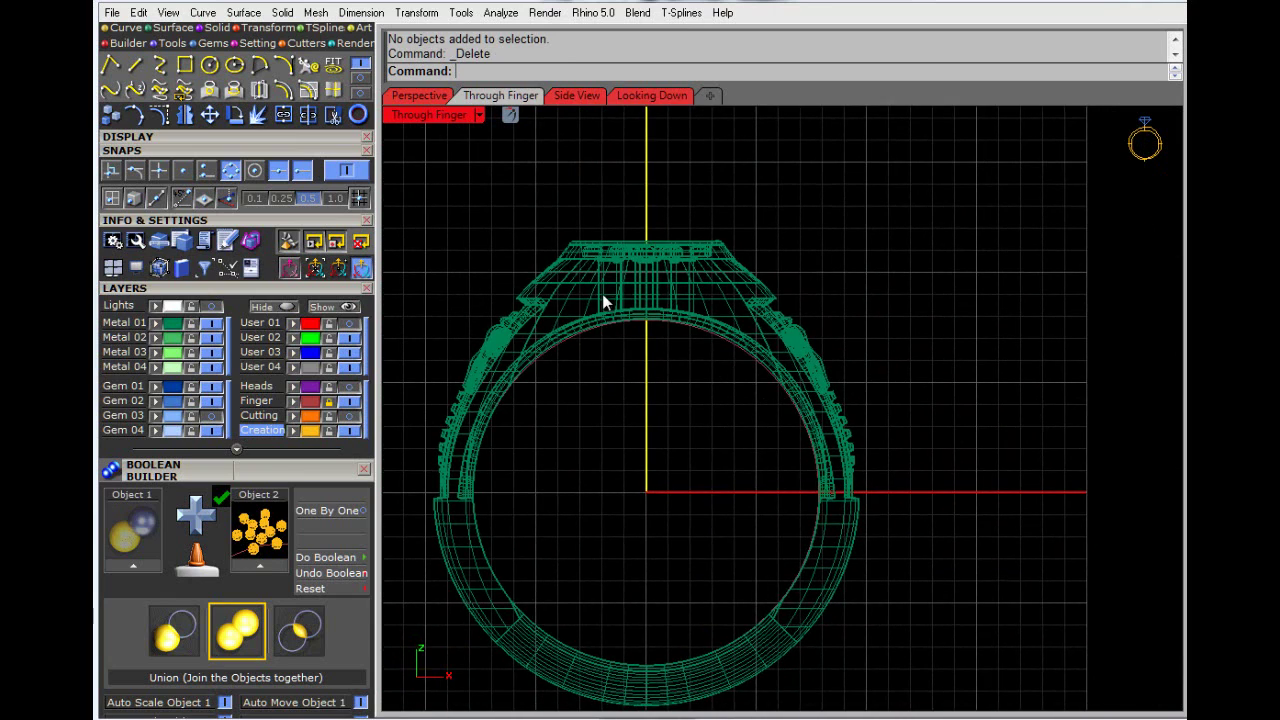
click(603, 297)
right_drag(590, 340, 680, 286)
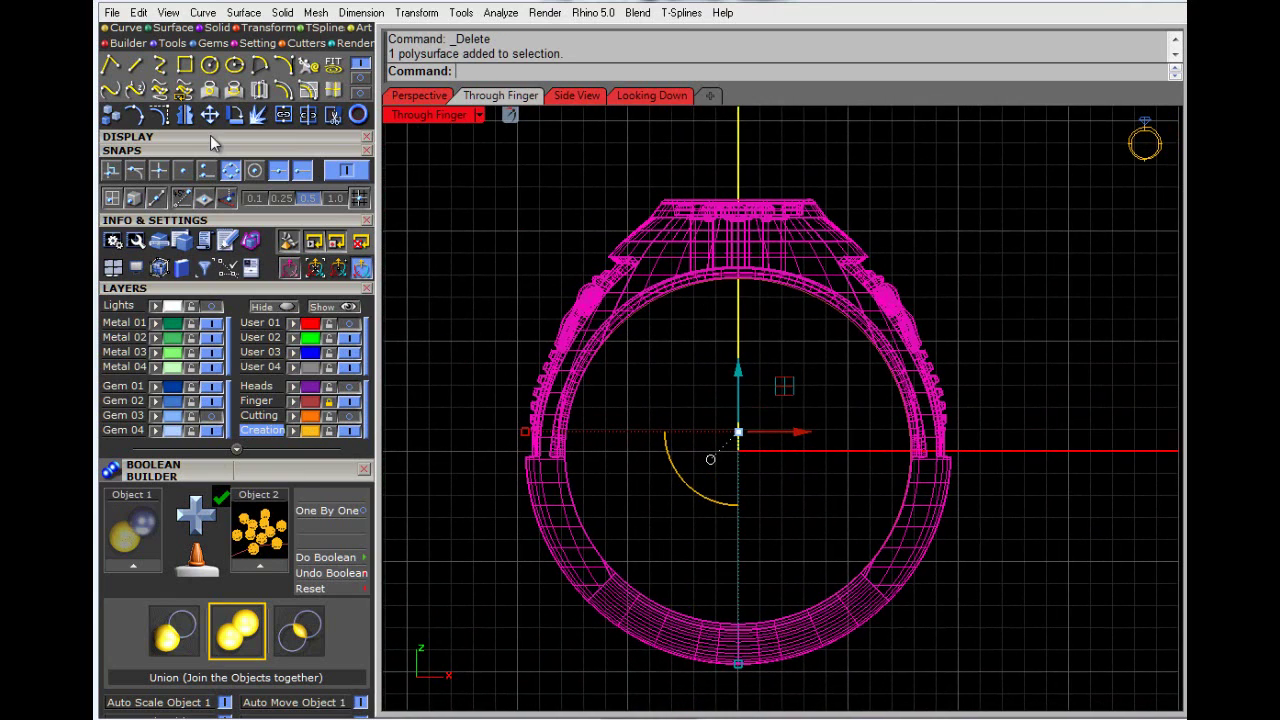
drag(210, 135, 223, 387)
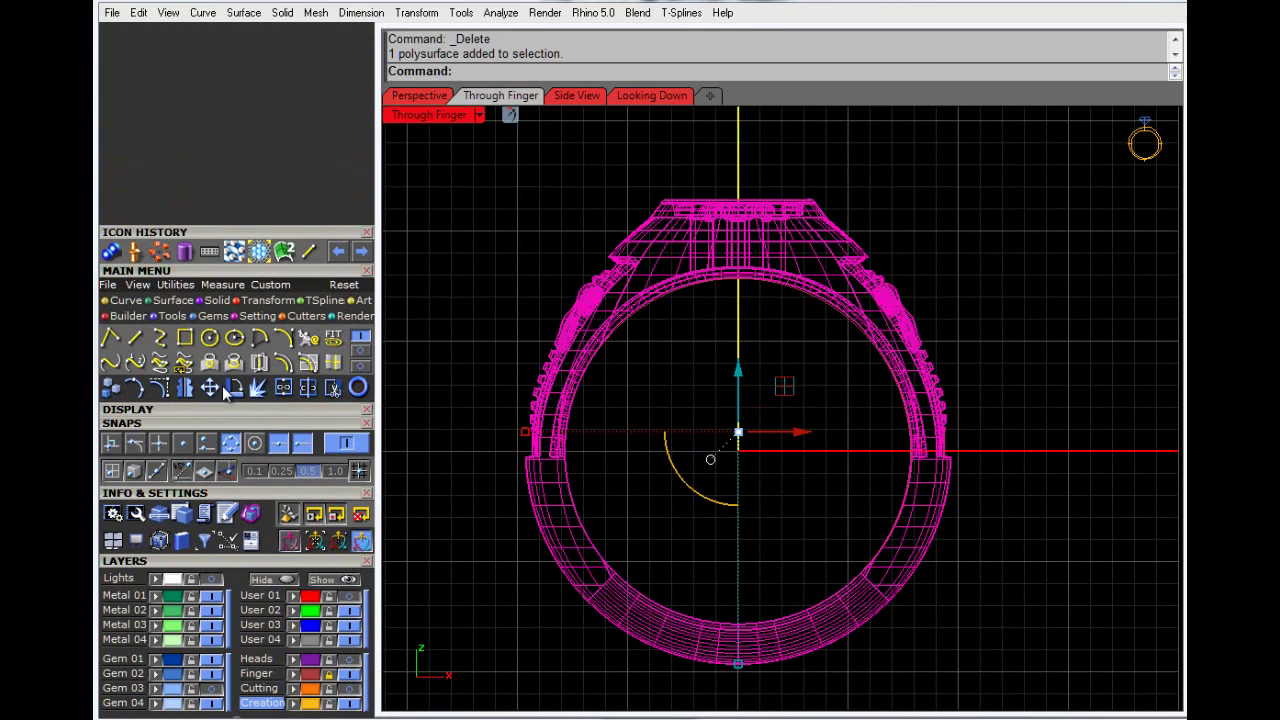
click(166, 314)
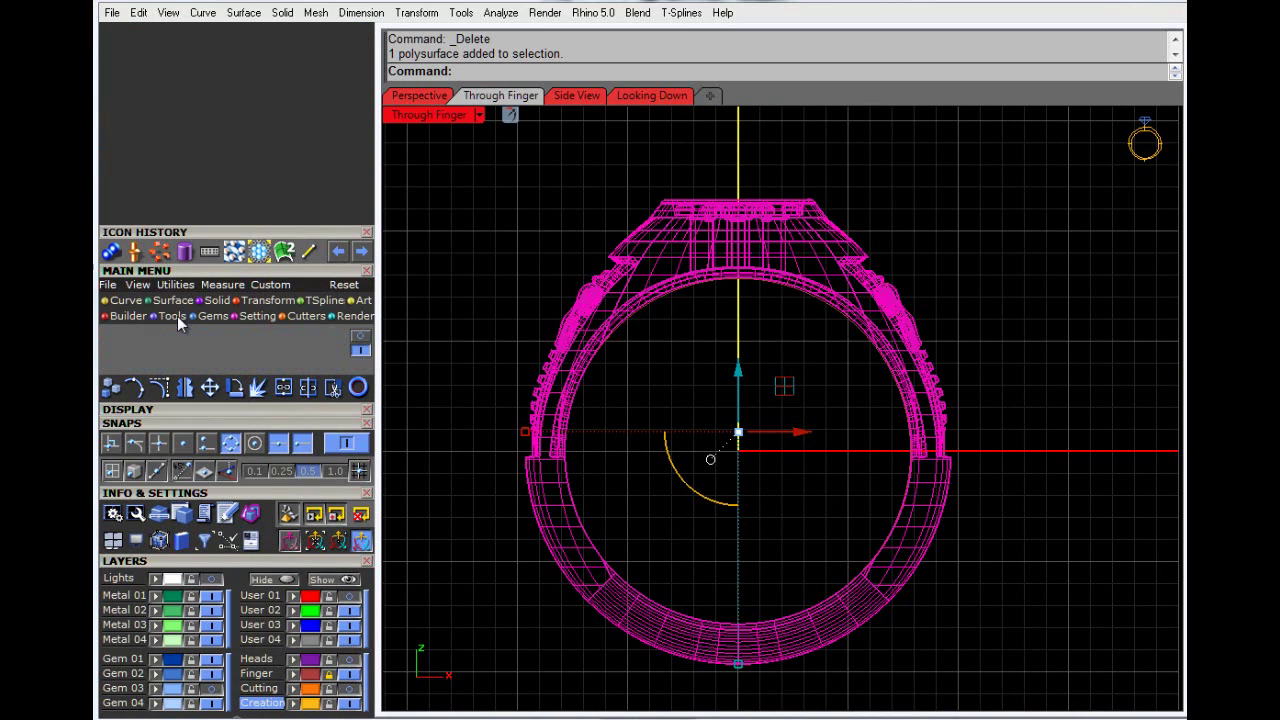
click(258, 338)
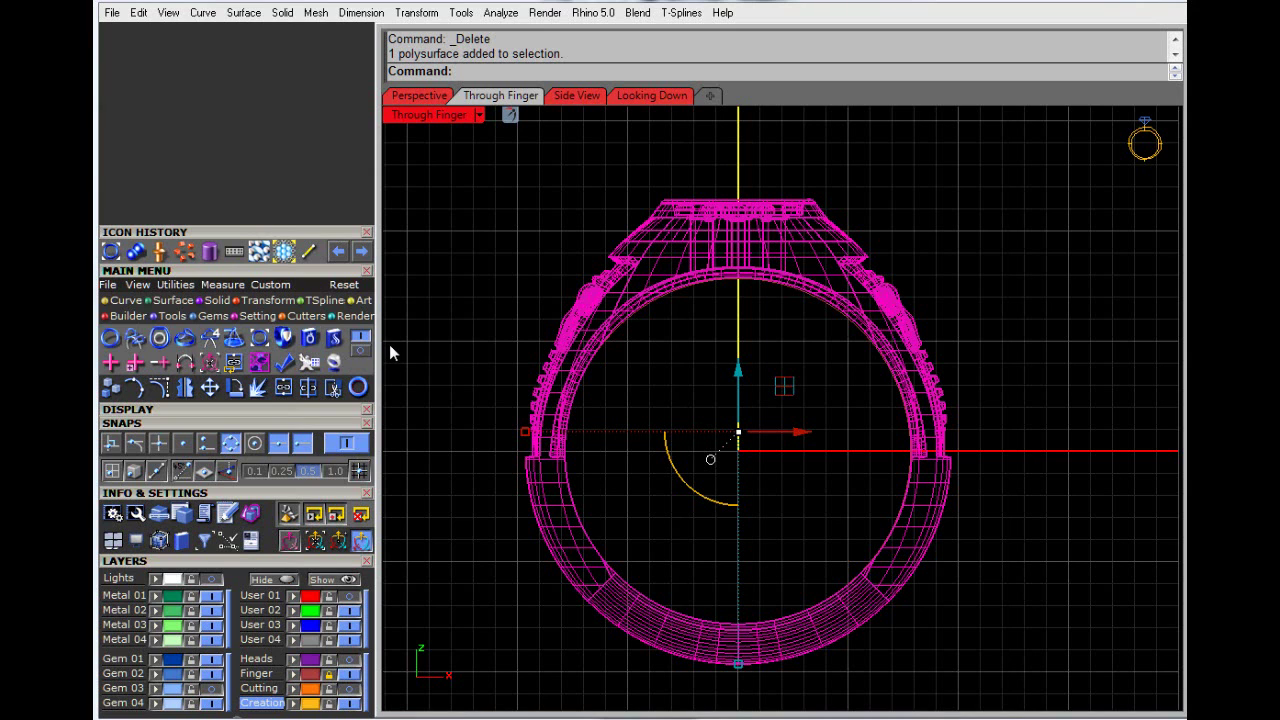
drag(298, 482, 318, 153)
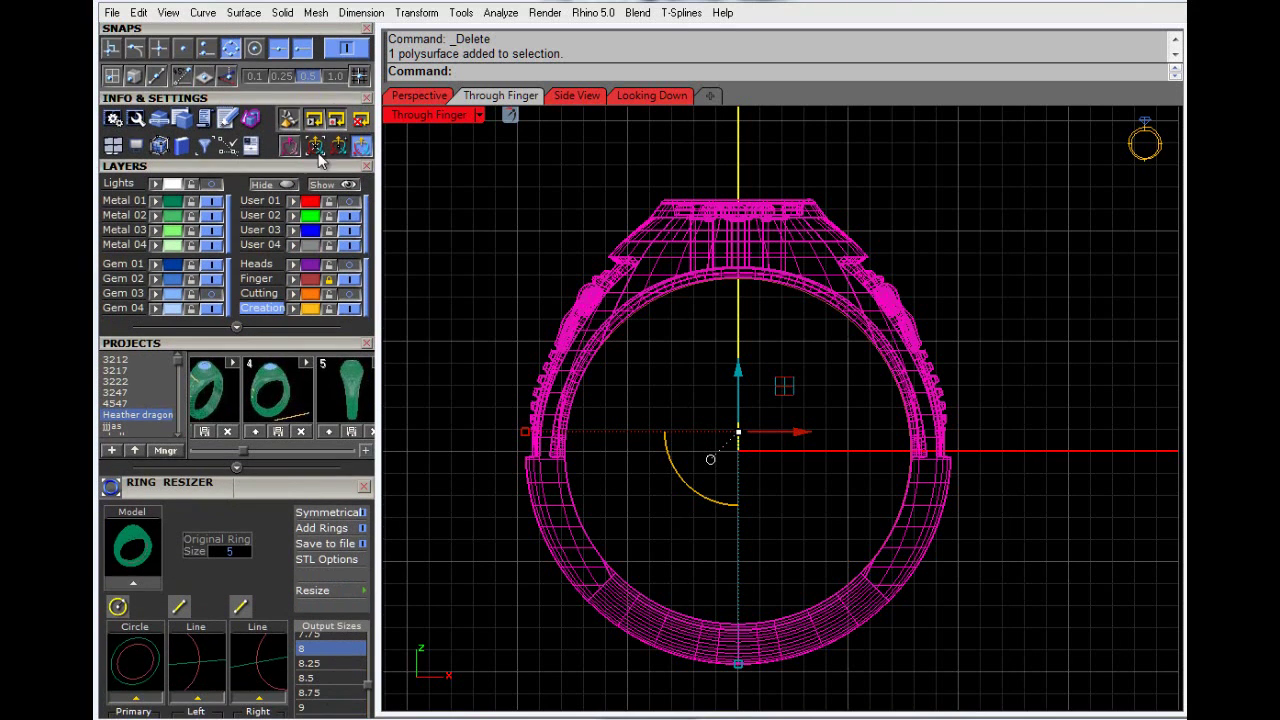
click(136, 586)
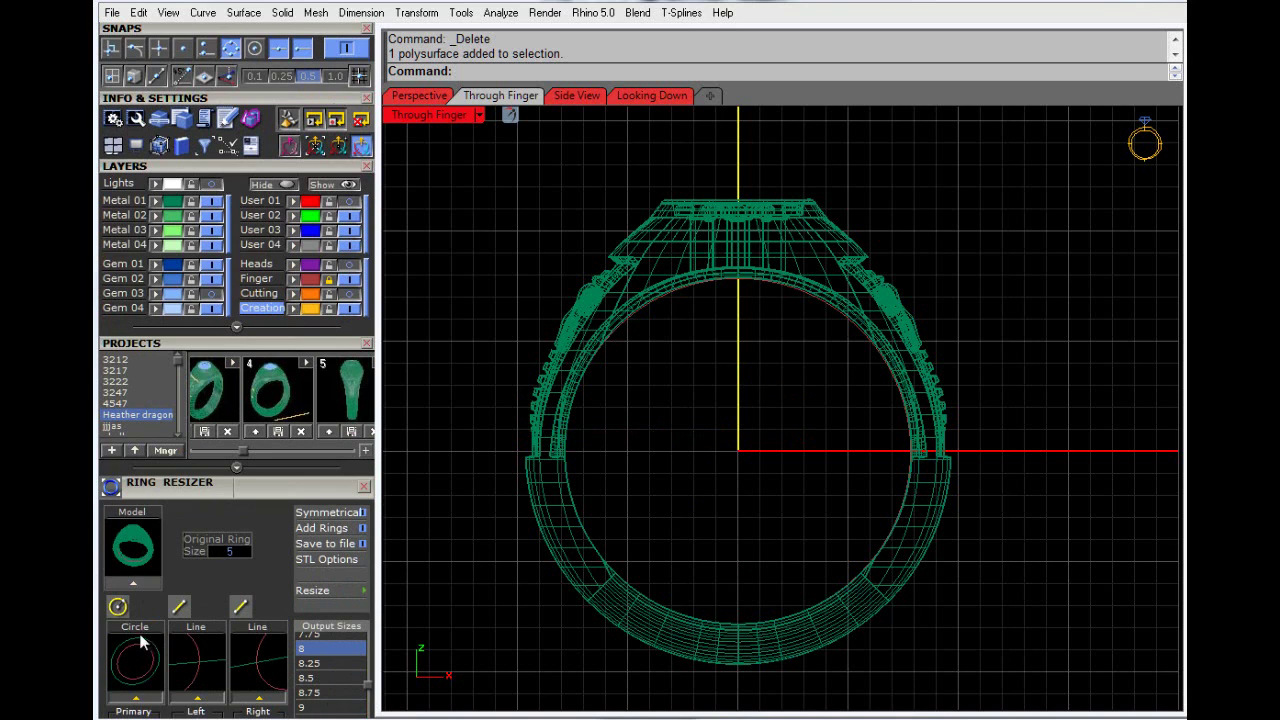
Step: Draw a resizing circle just outside the shank with mirrored dividing lines slightly below the horizontal axis, and resize the ring to size 6
click(118, 607)
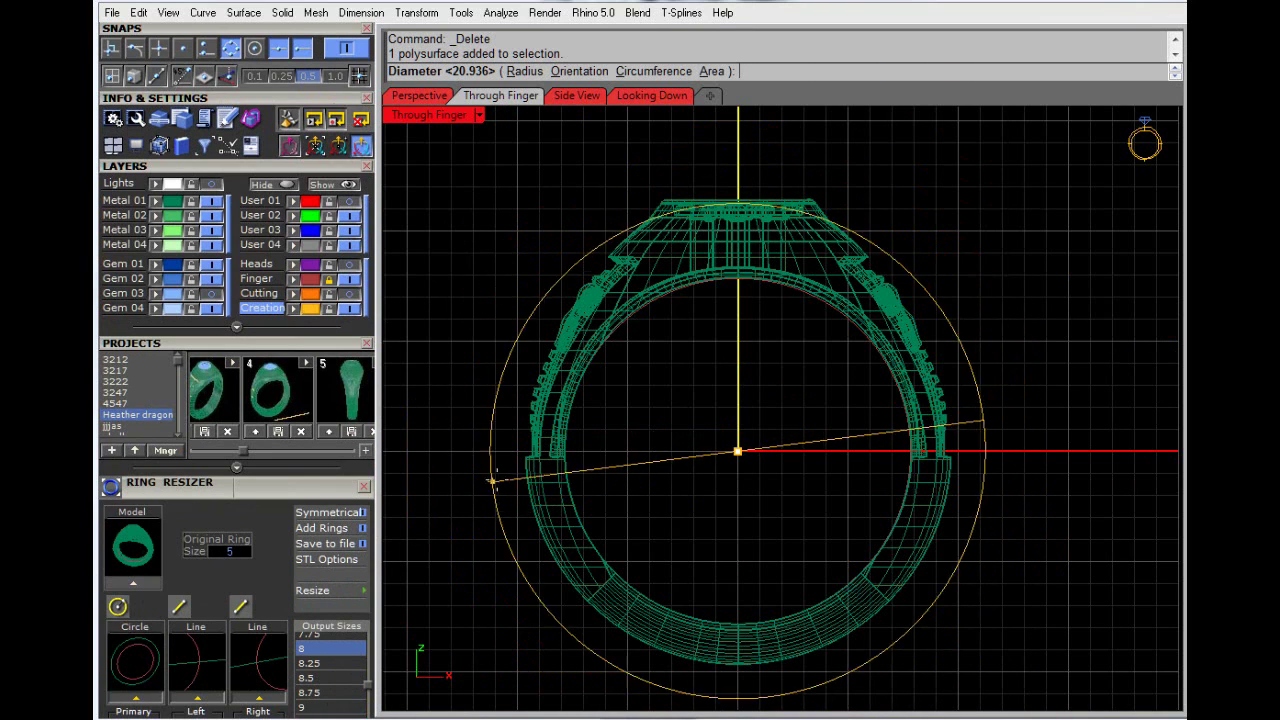
click(513, 475)
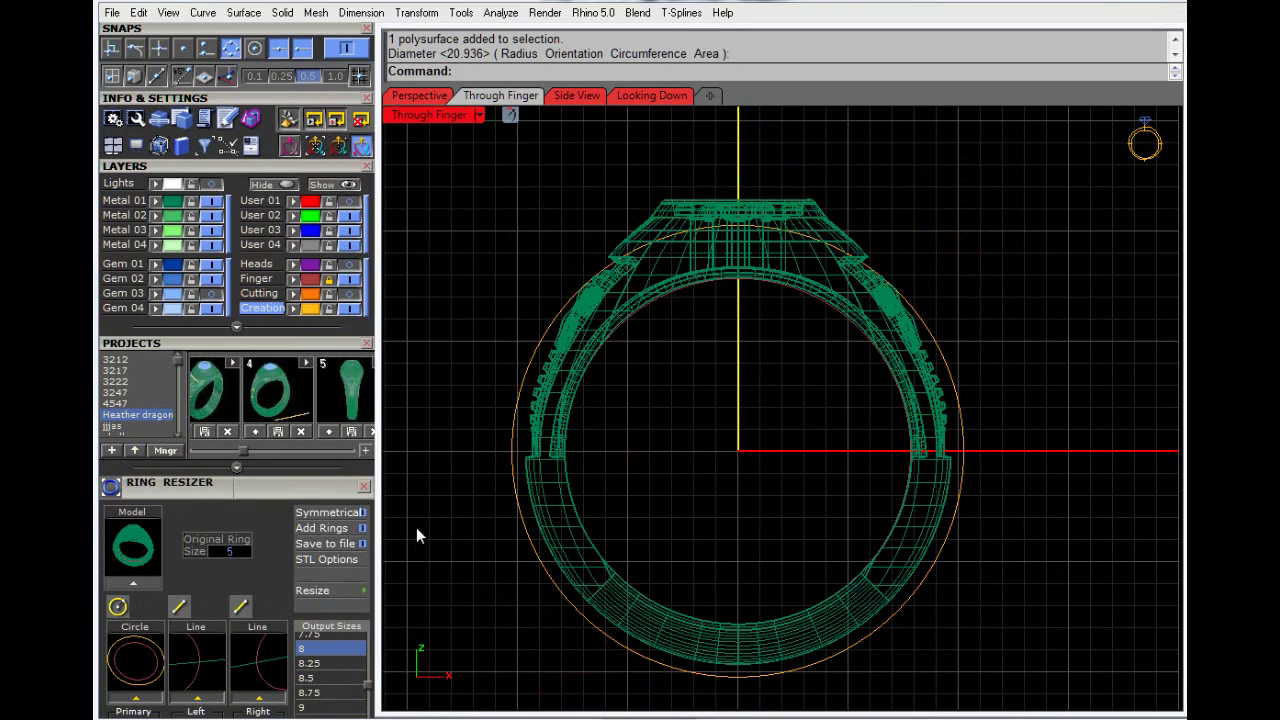
click(180, 612)
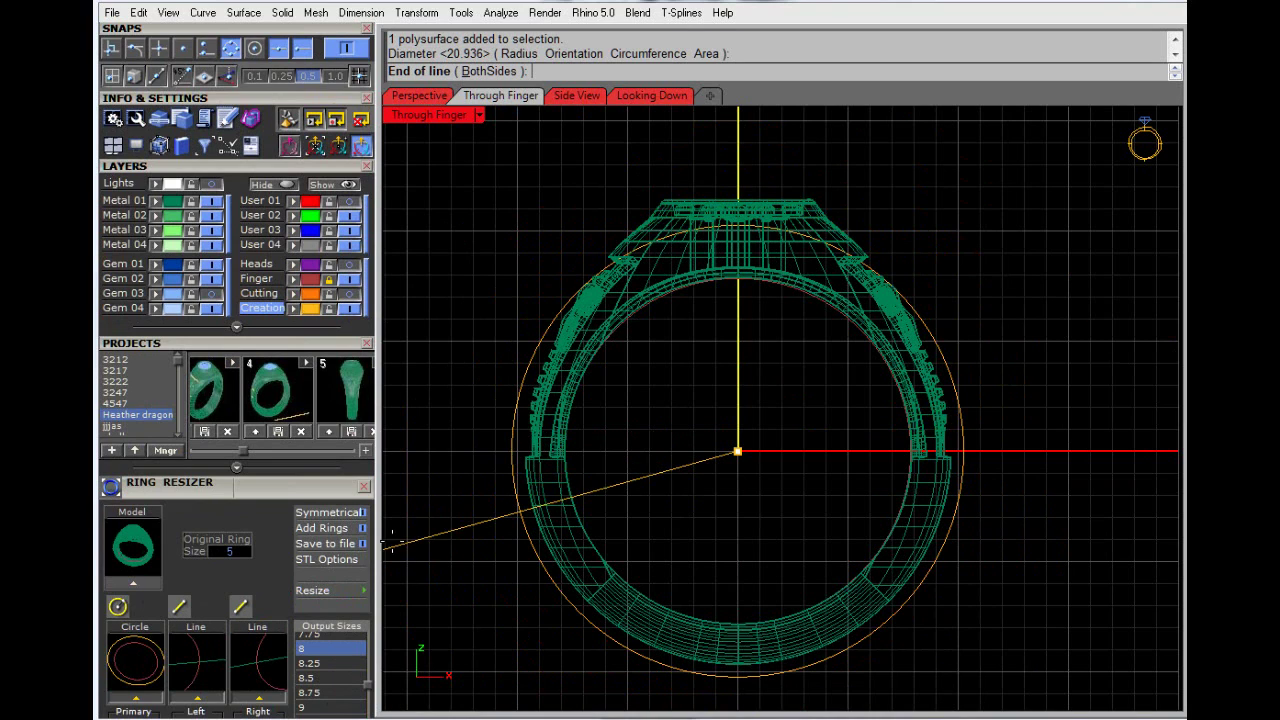
click(456, 467)
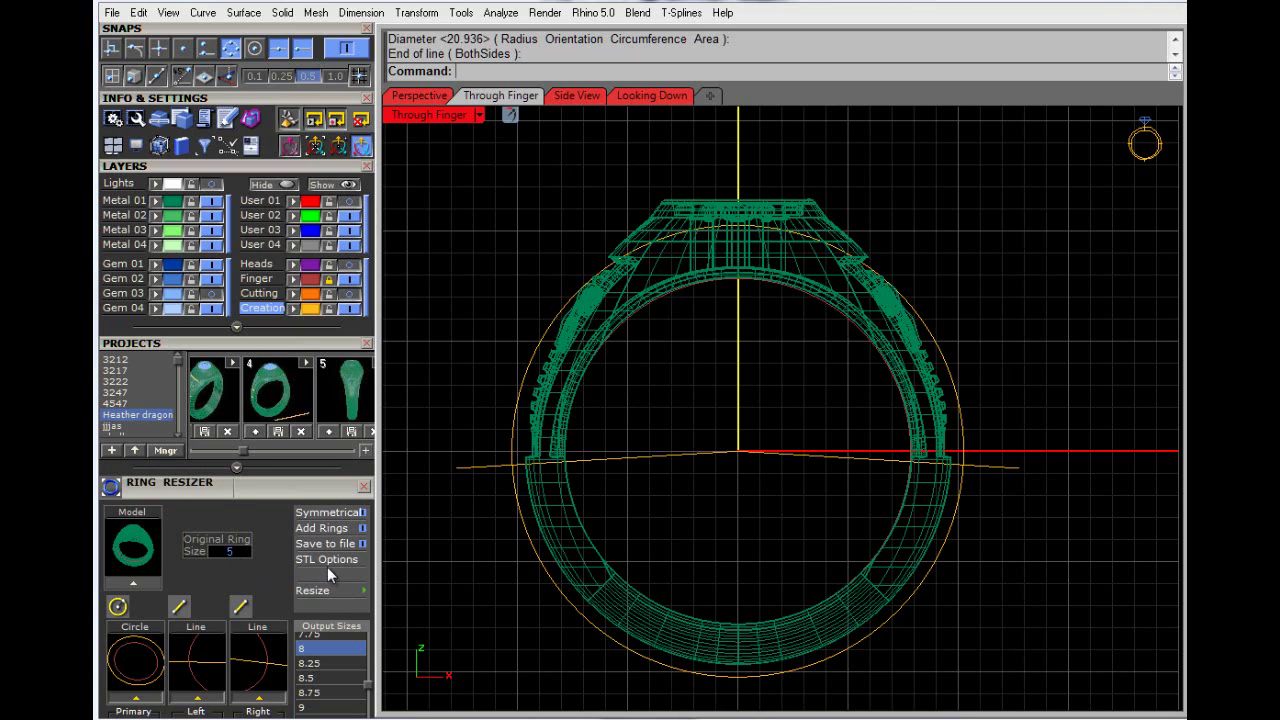
drag(365, 695, 367, 682)
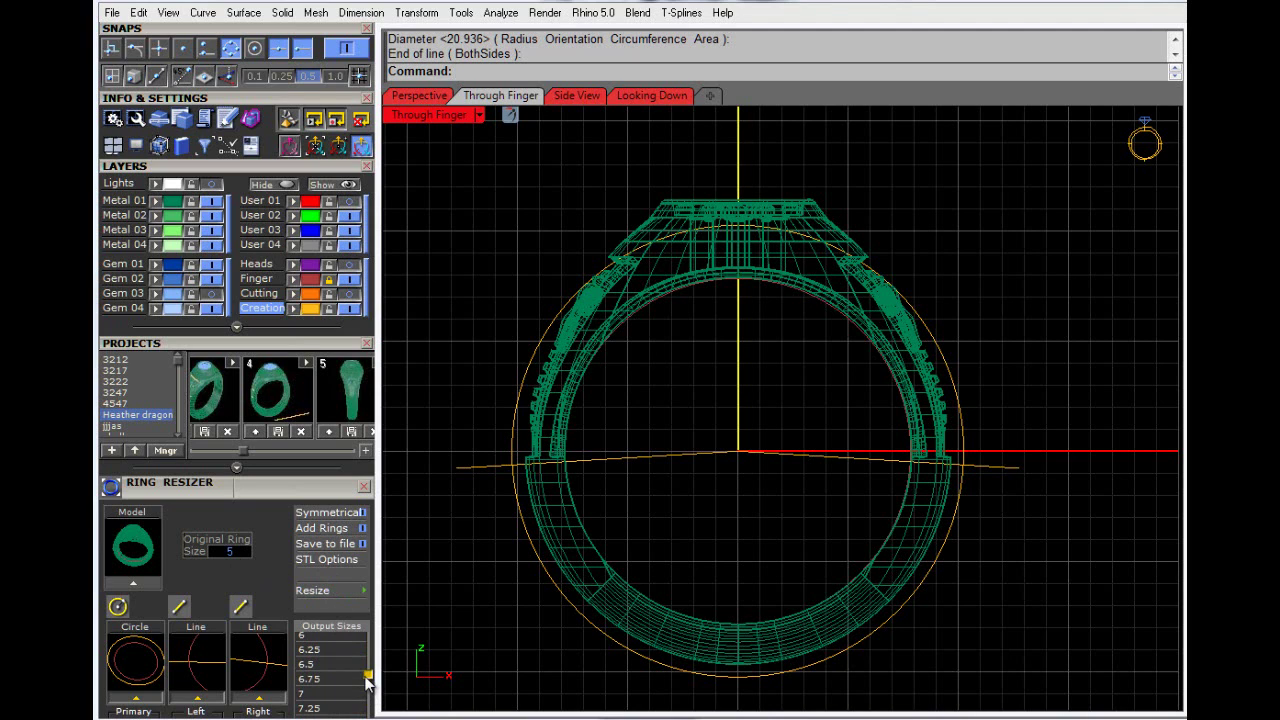
click(338, 594)
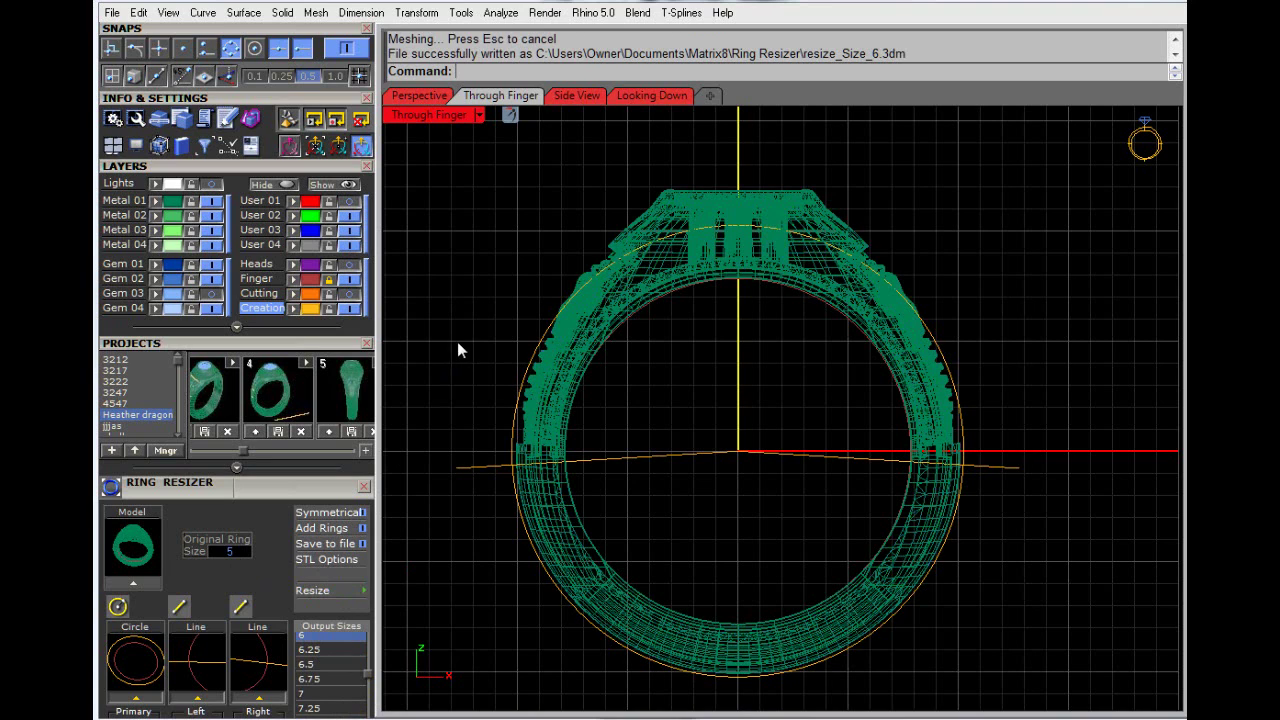
Step: Move the resized size 6 ring mesh slightly farther away from the original ring along the finger axis
double_click(436, 116)
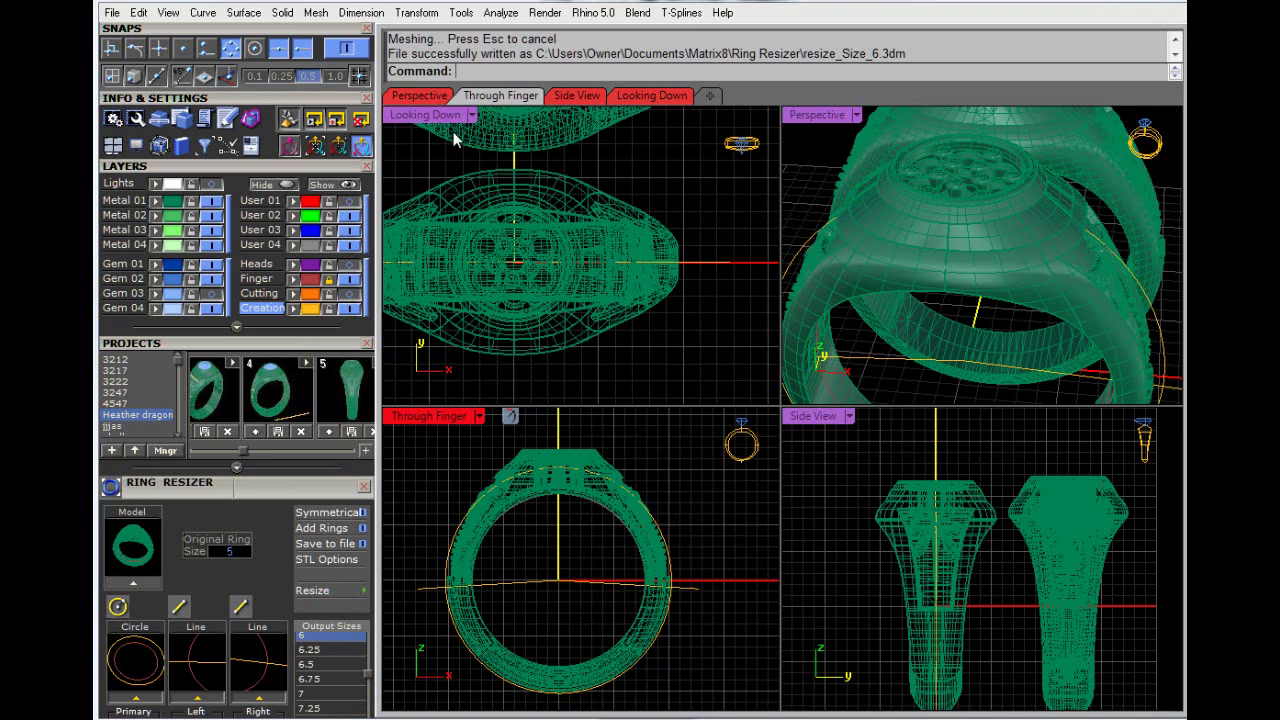
double_click(810, 115)
right_drag(468, 262, 628, 417)
scroll(540, 288, down, 4)
click(628, 418)
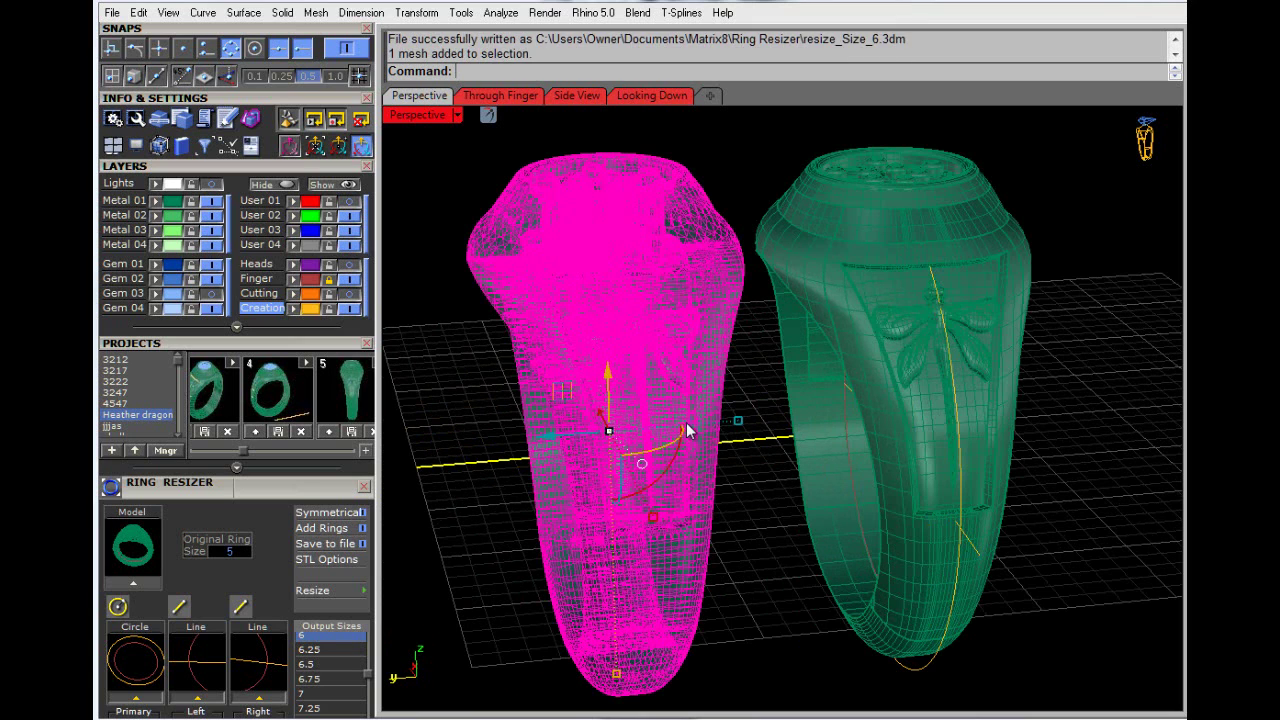
drag(543, 436, 518, 448)
click(711, 492)
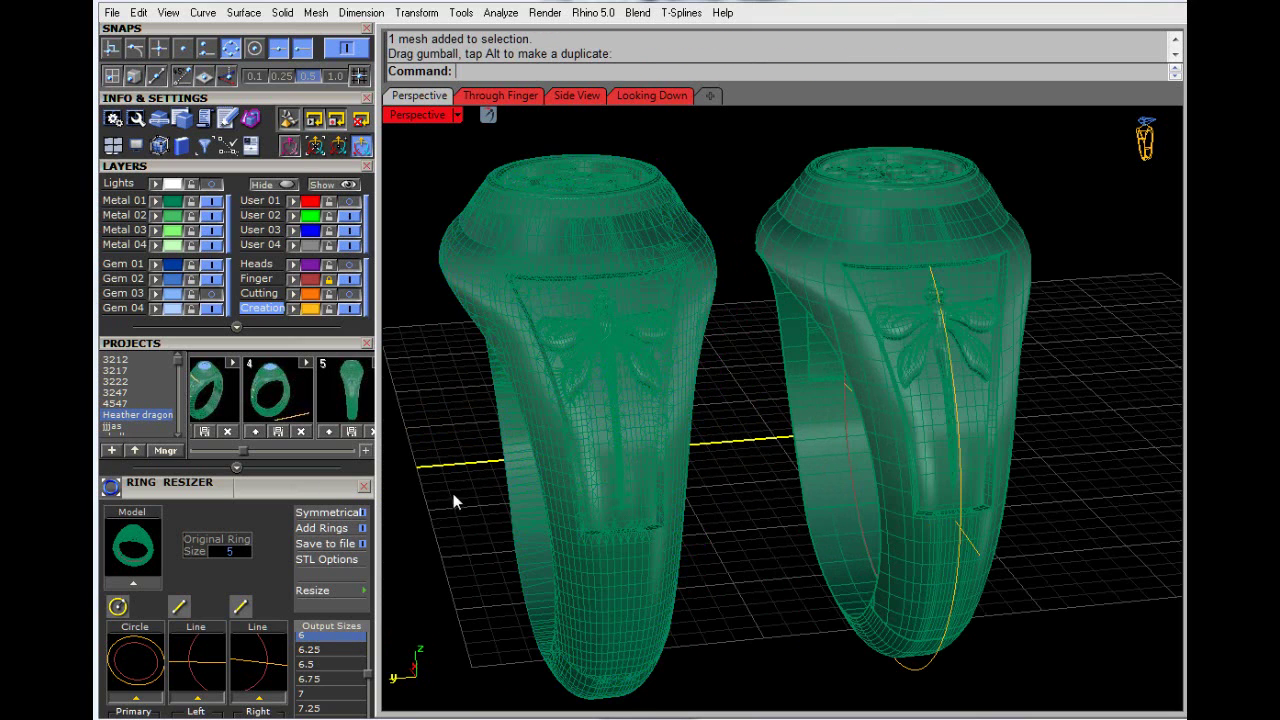
Step: Turn on the Gem 03 layer and bring up the project's free save slots 7 and 8 after selecting the size 6 ring mesh
click(219, 298)
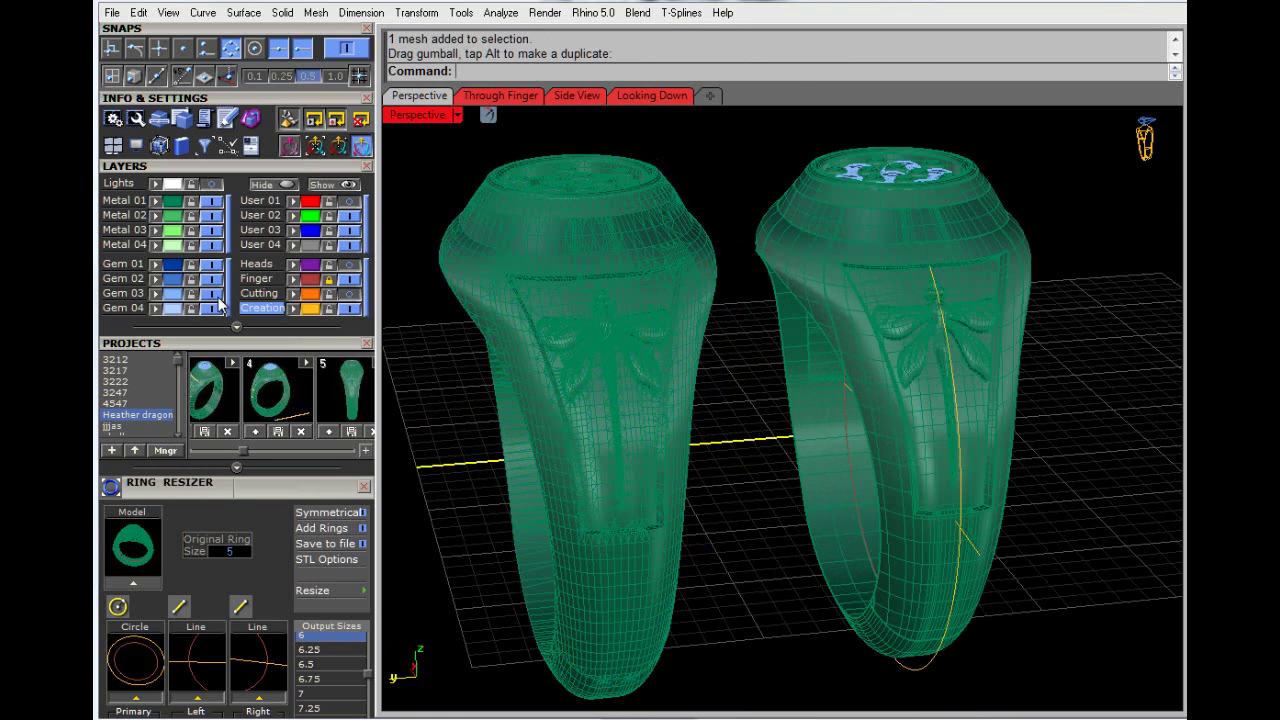
right_drag(629, 367, 550, 386)
scroll(550, 386, down, 6)
right_drag(612, 470, 592, 375)
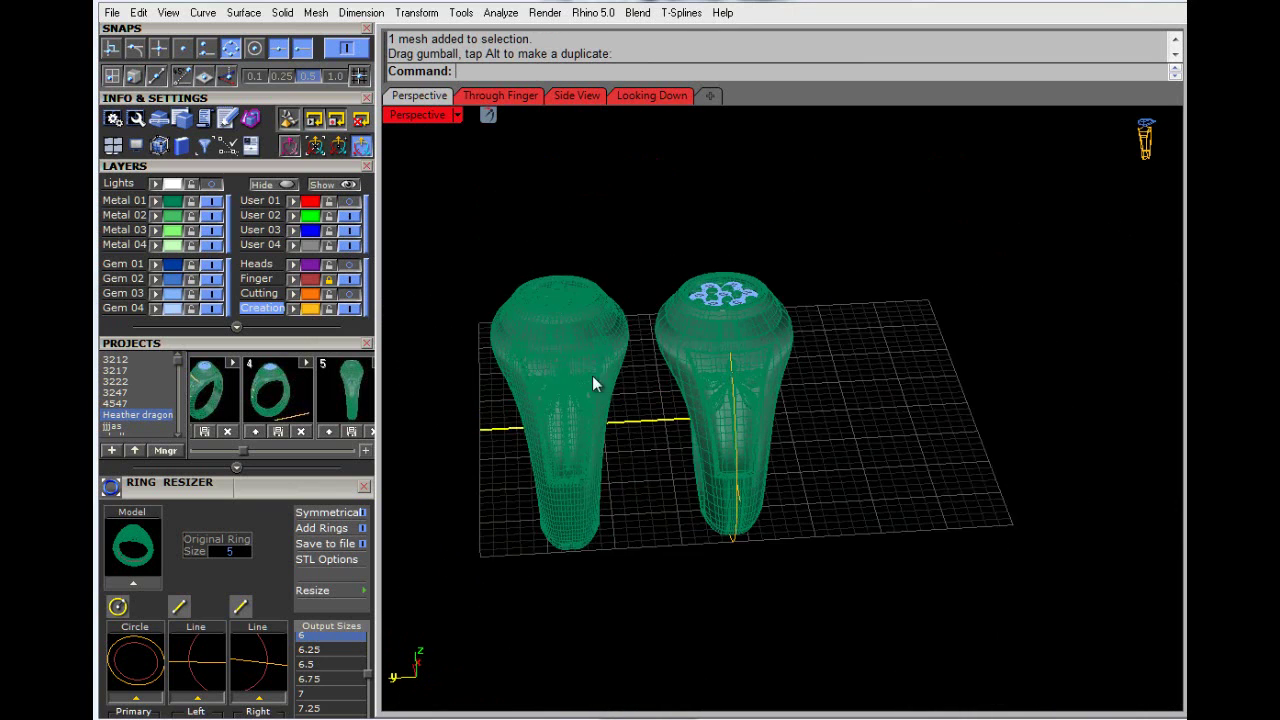
drag(435, 245, 662, 662)
drag(246, 450, 306, 450)
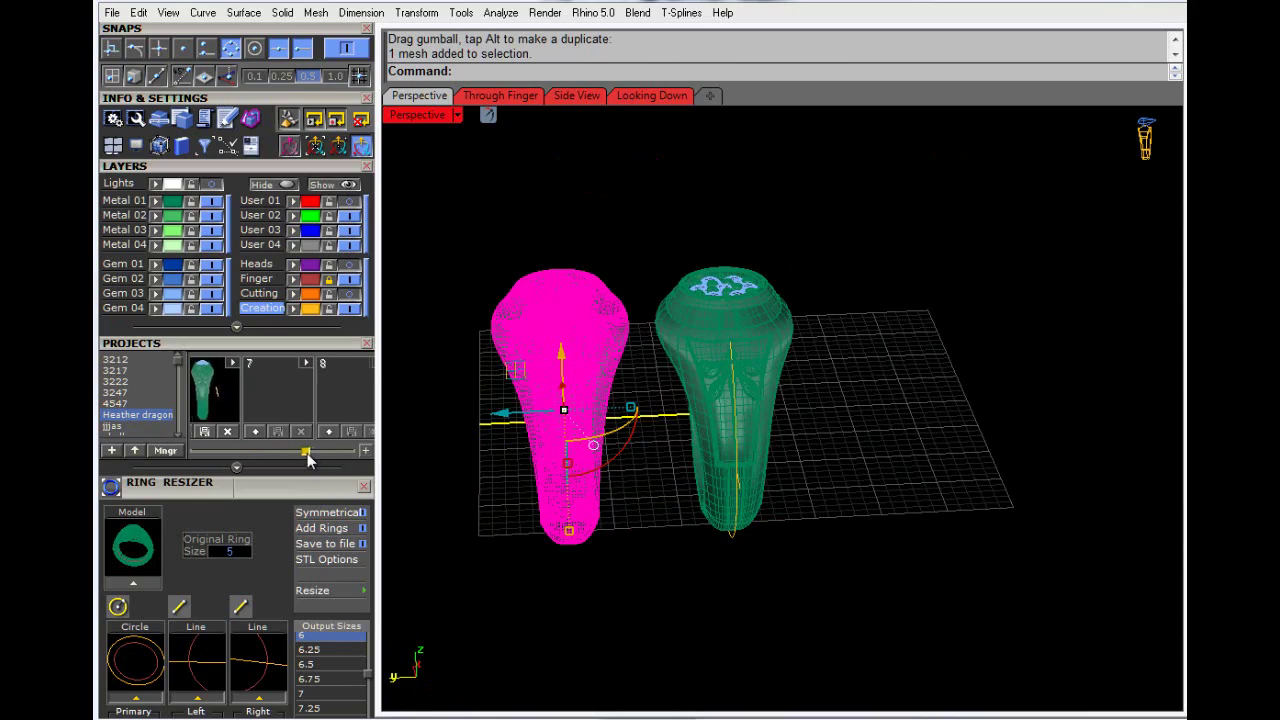
click(527, 592)
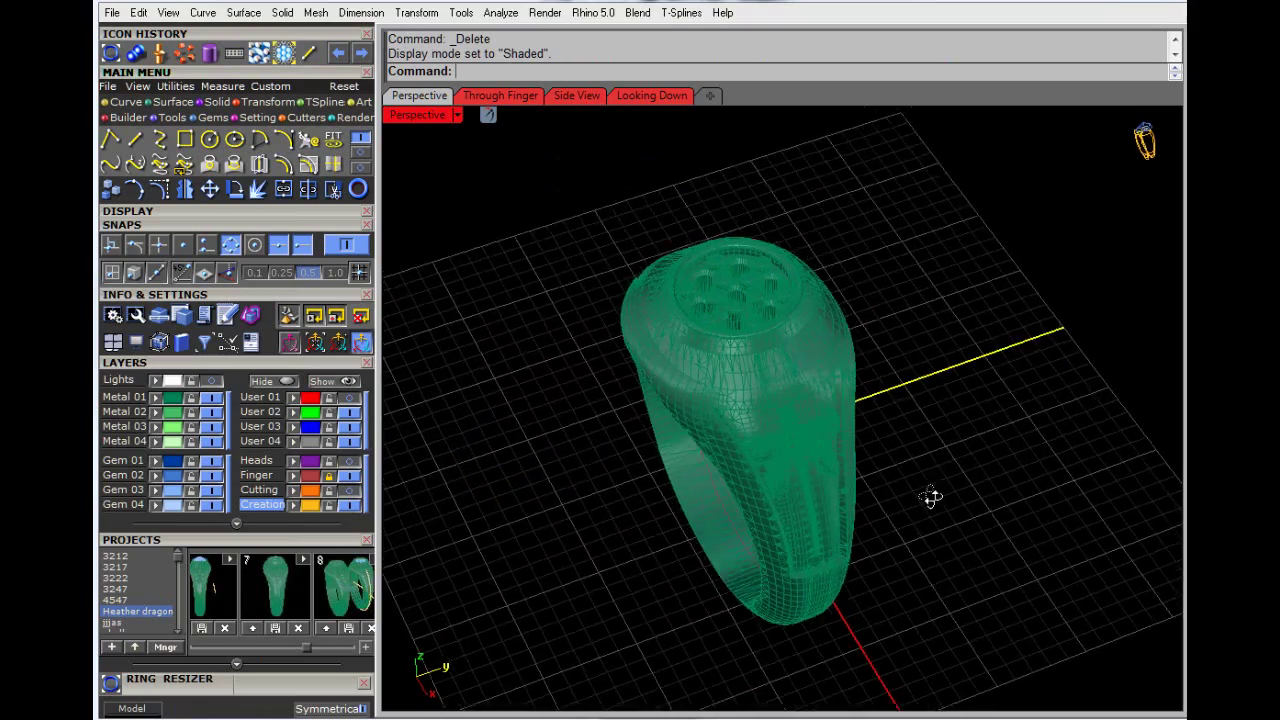
Step: Set the Perspective view's display mode to Plastic
right_drag(930, 497, 757, 483)
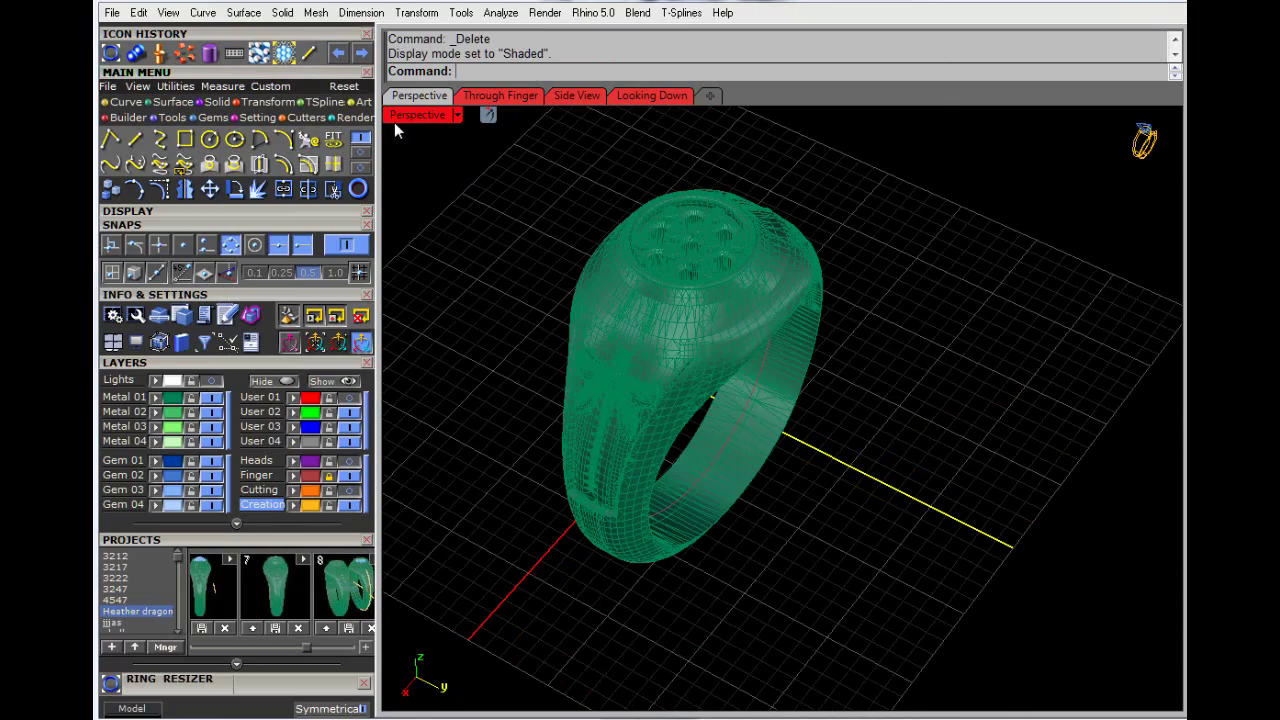
click(457, 115)
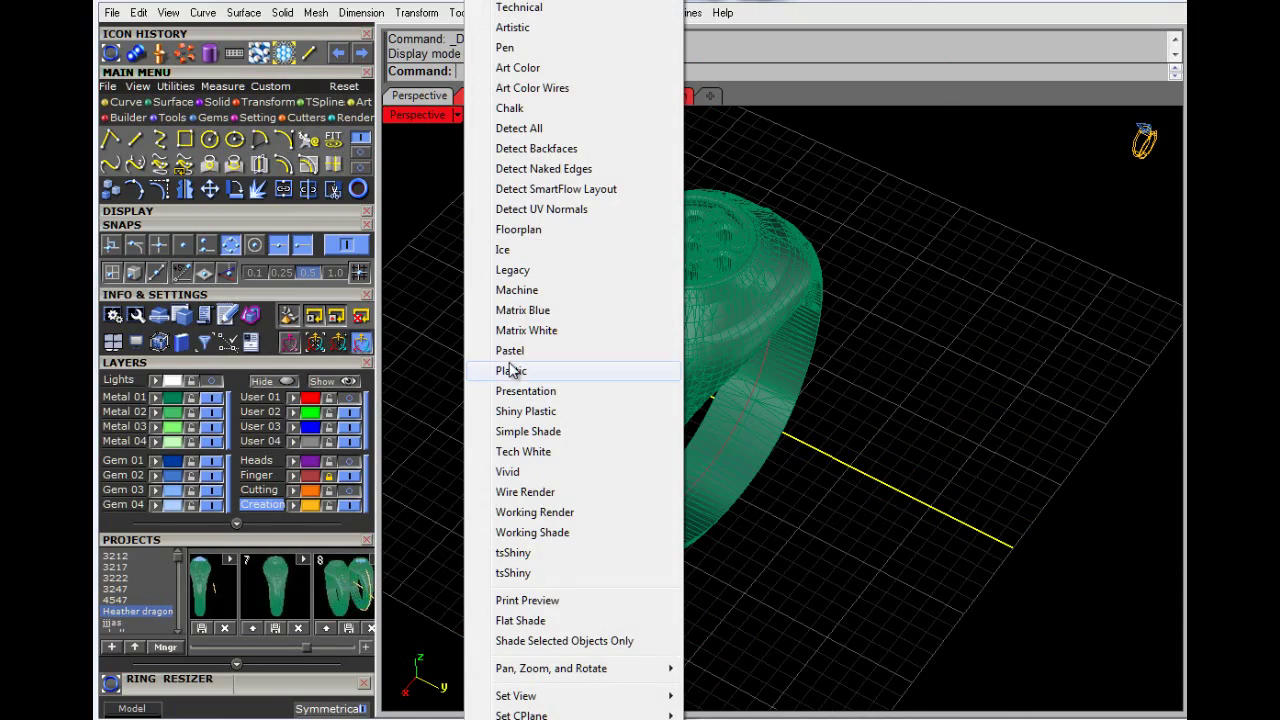
click(516, 372)
Step: Examine the ring's dragonfly side panels, pronged gem seats and hollow underside from several angles
right_drag(711, 434, 754, 388)
scroll(716, 380, down, 4)
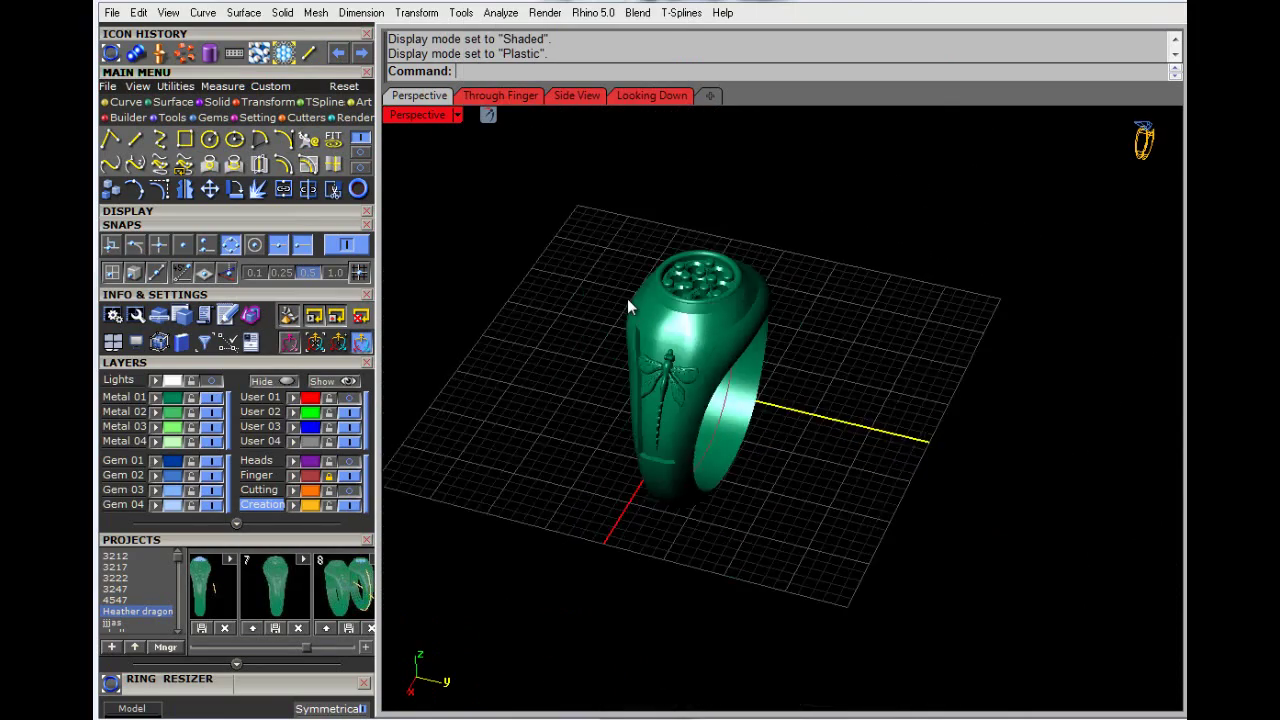
scroll(627, 299, up, 4)
right_drag(627, 299, 540, 298)
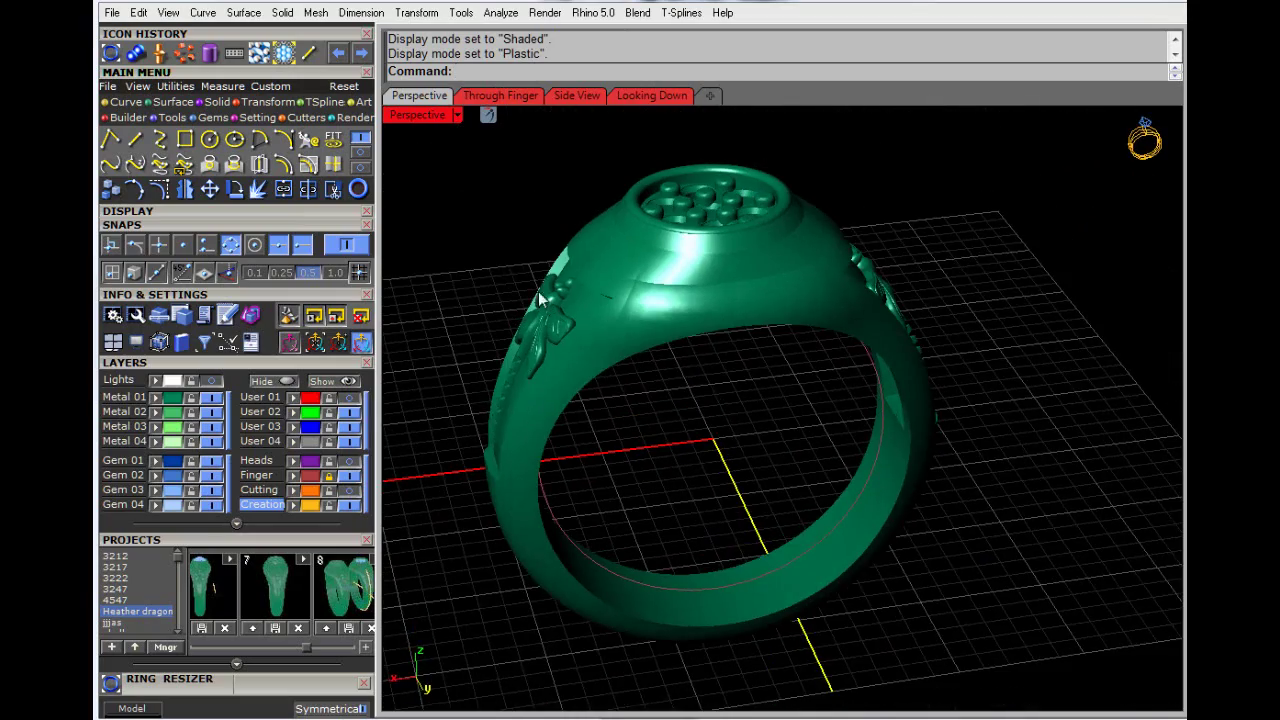
right_drag(704, 342, 646, 205)
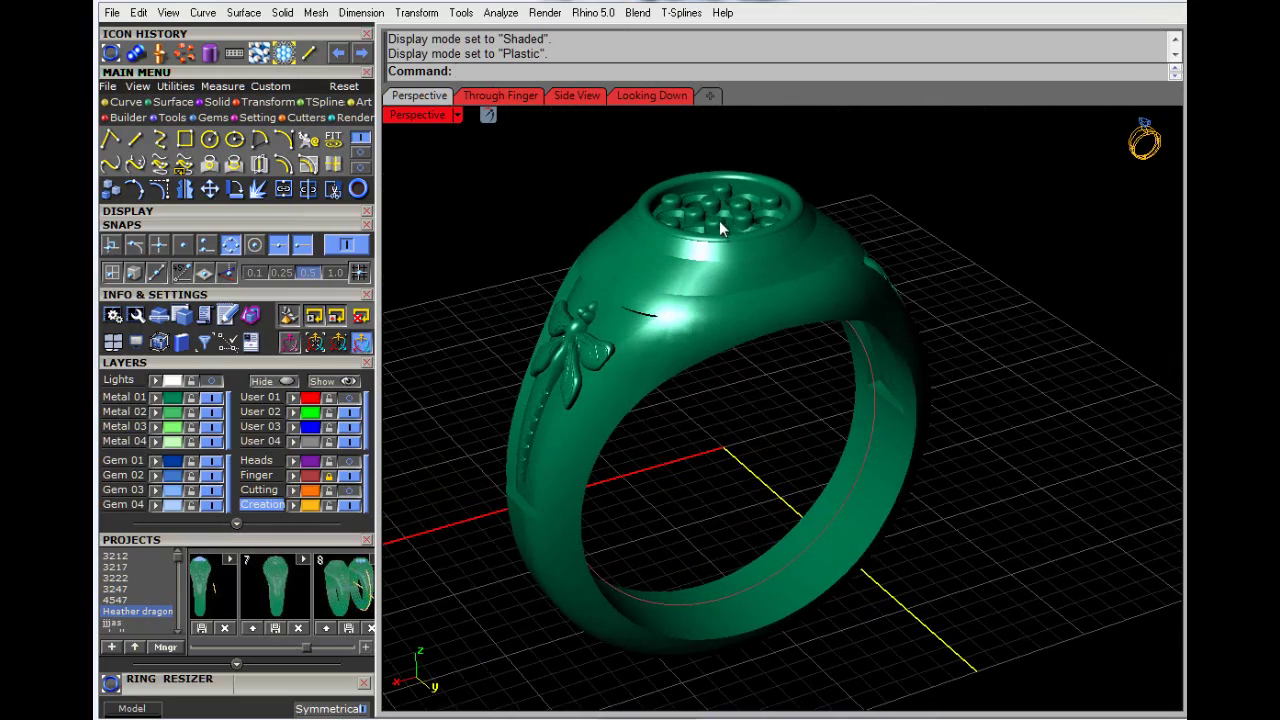
right_drag(734, 279, 759, 250)
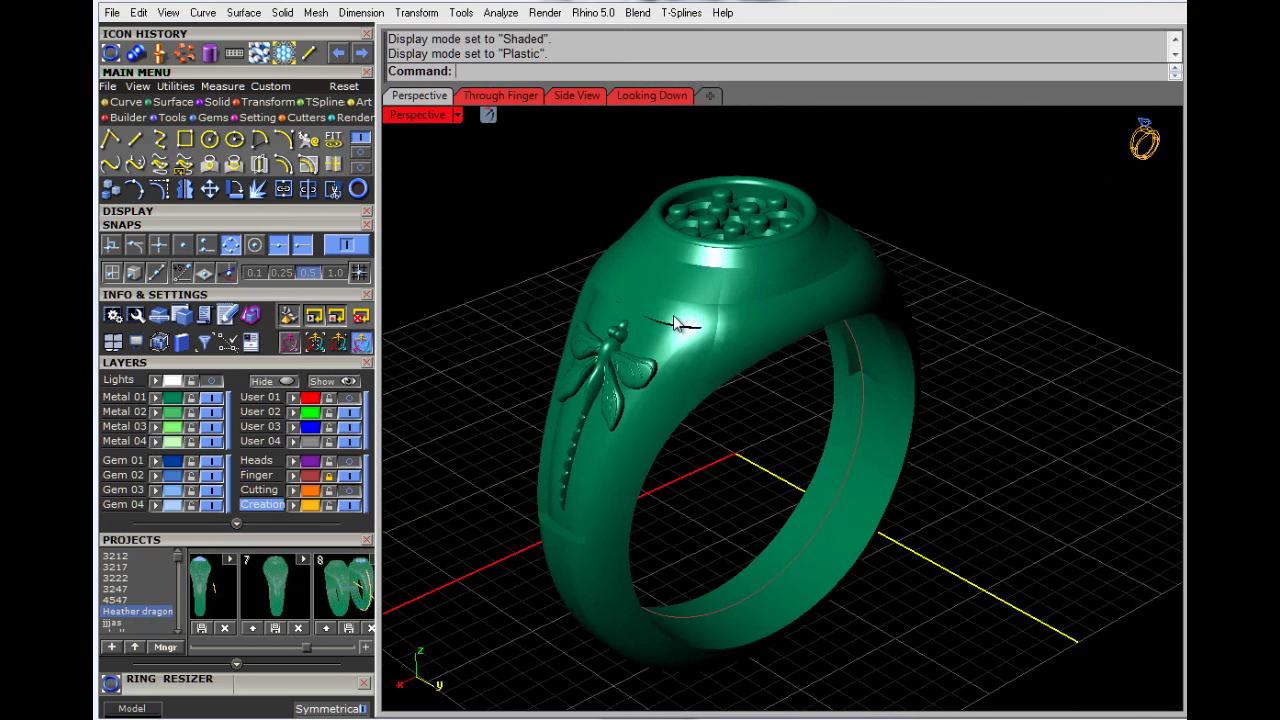
right_drag(760, 316, 872, 378)
scroll(870, 380, up, 5)
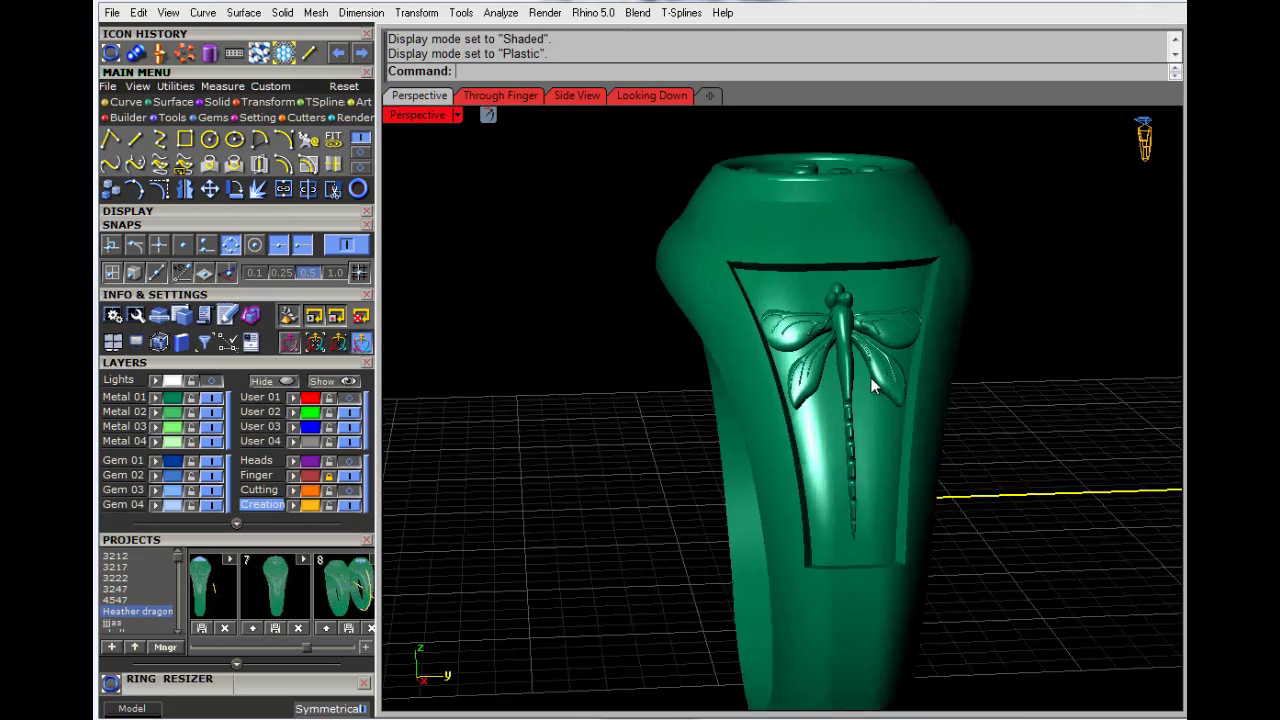
scroll(868, 383, down, 5)
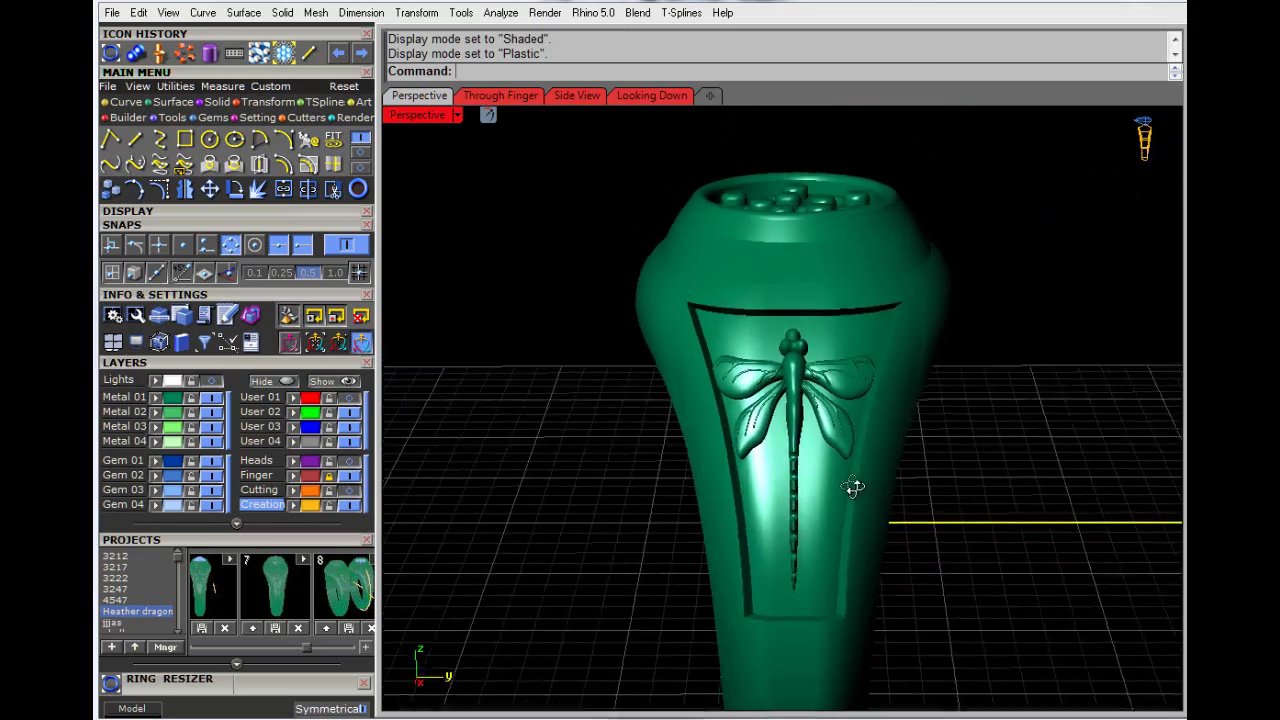
scroll(817, 462, down, 5)
right_drag(817, 462, 786, 438)
scroll(768, 384, up, 5)
scroll(791, 483, down, 5)
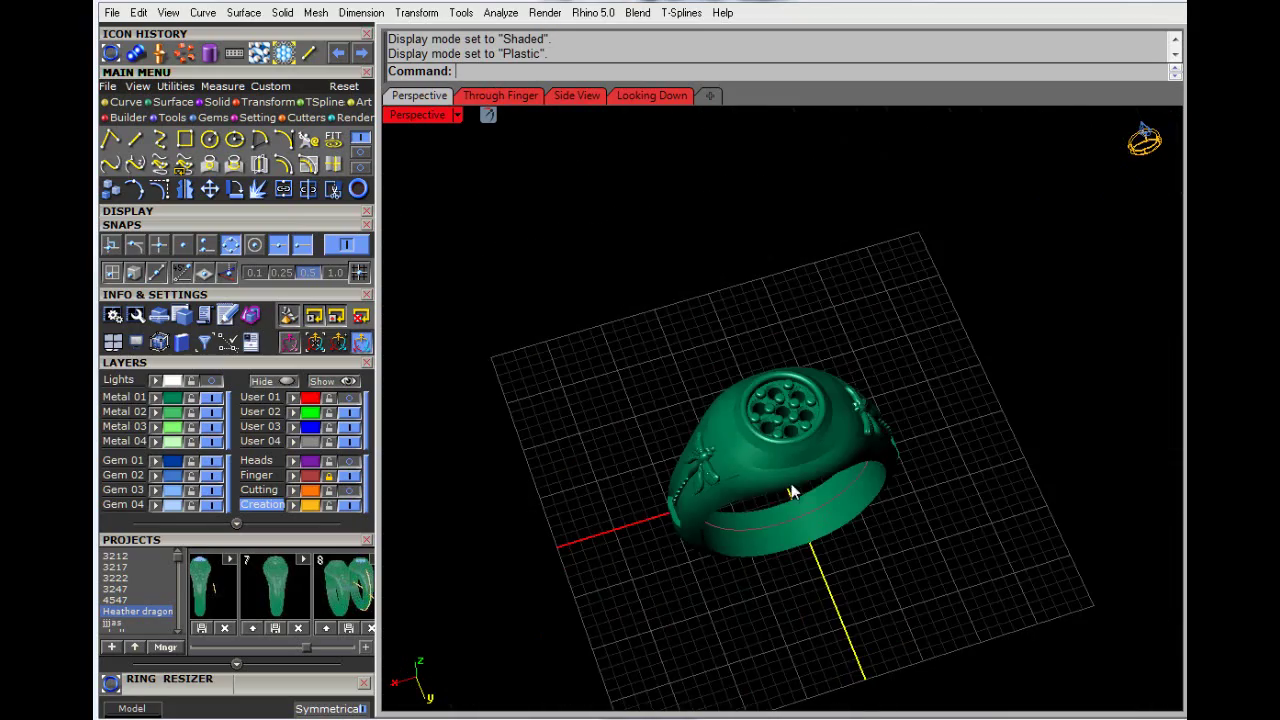
right_drag(791, 483, 595, 398)
scroll(626, 450, up, 4)
right_drag(685, 502, 909, 441)
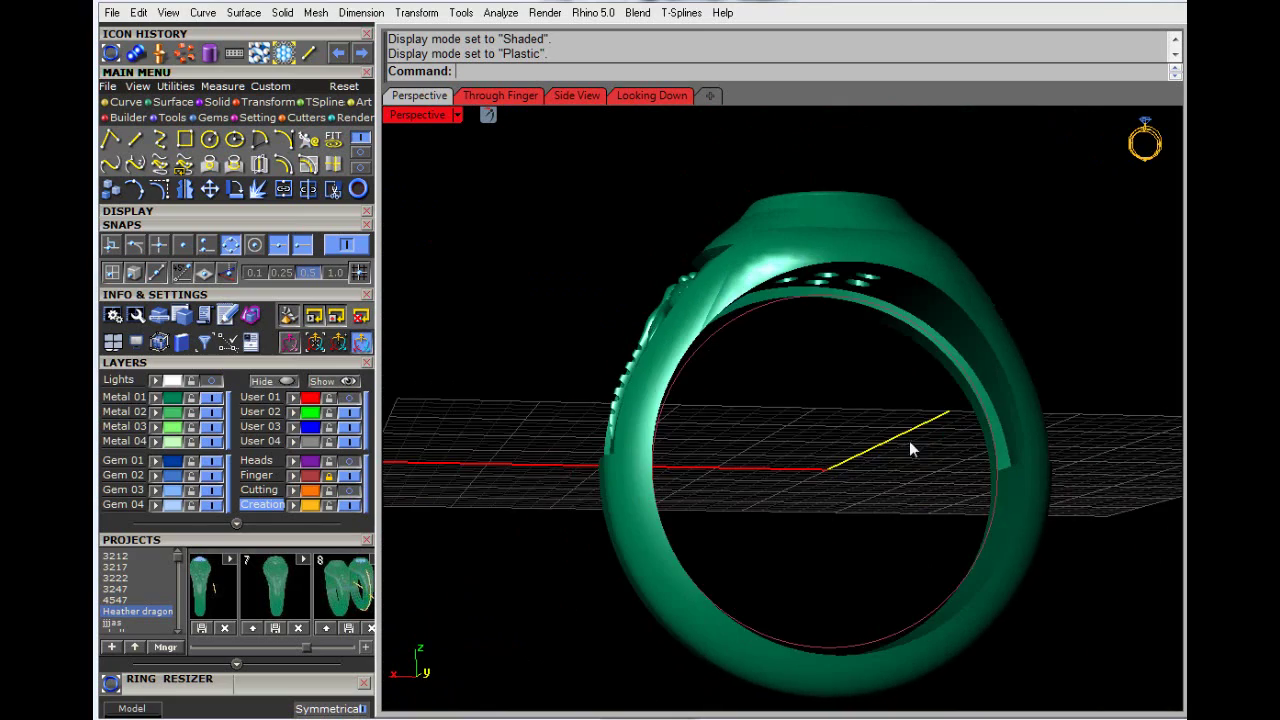
right_drag(844, 513, 588, 230)
right_drag(868, 382, 833, 350)
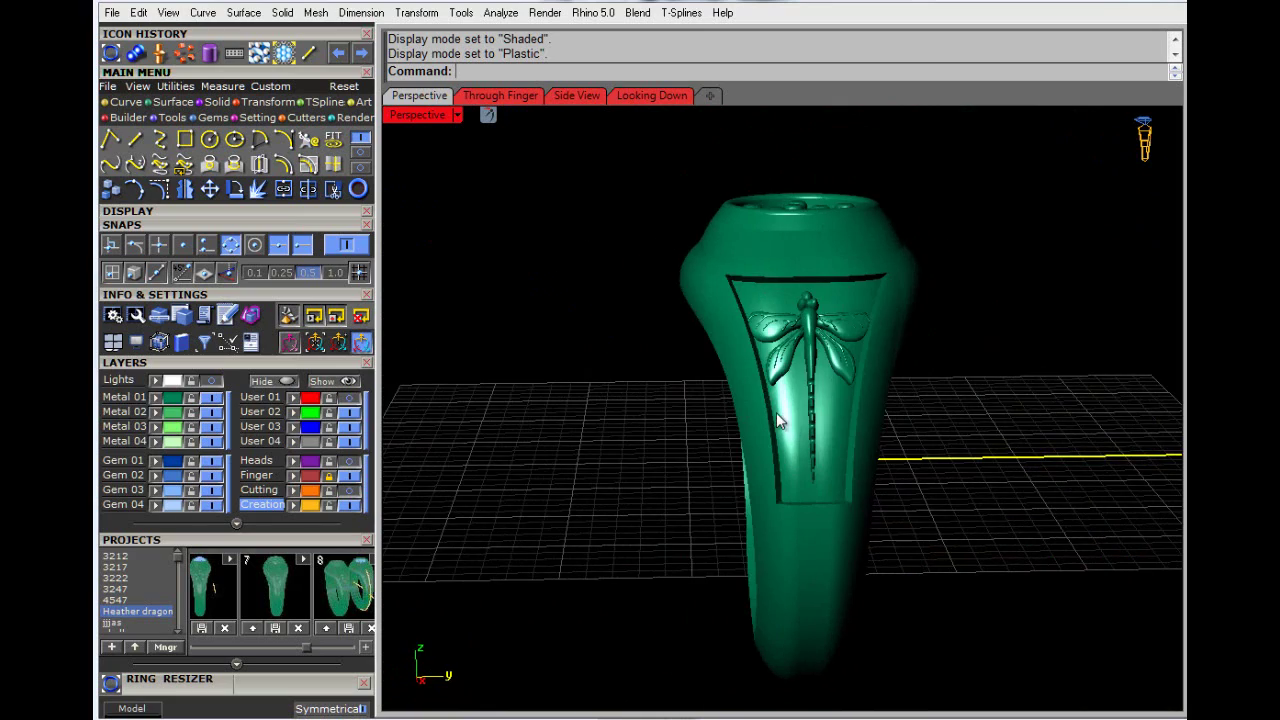
right_drag(776, 412, 940, 189)
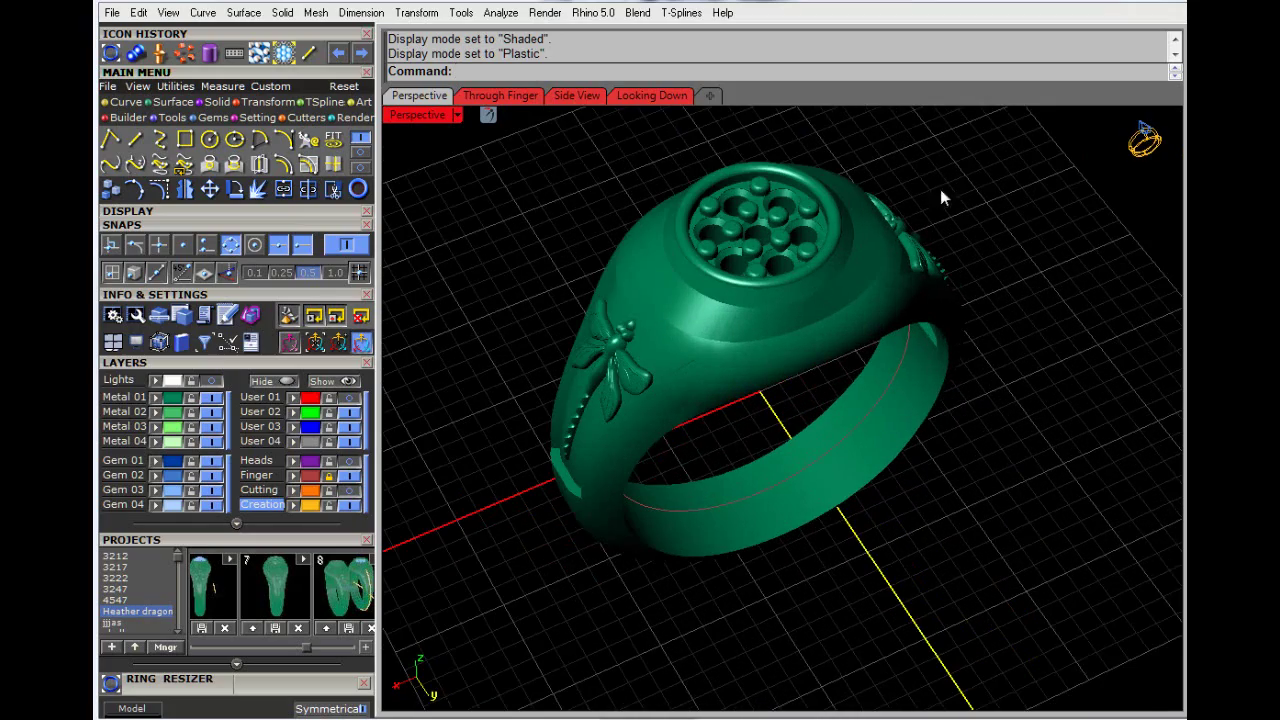